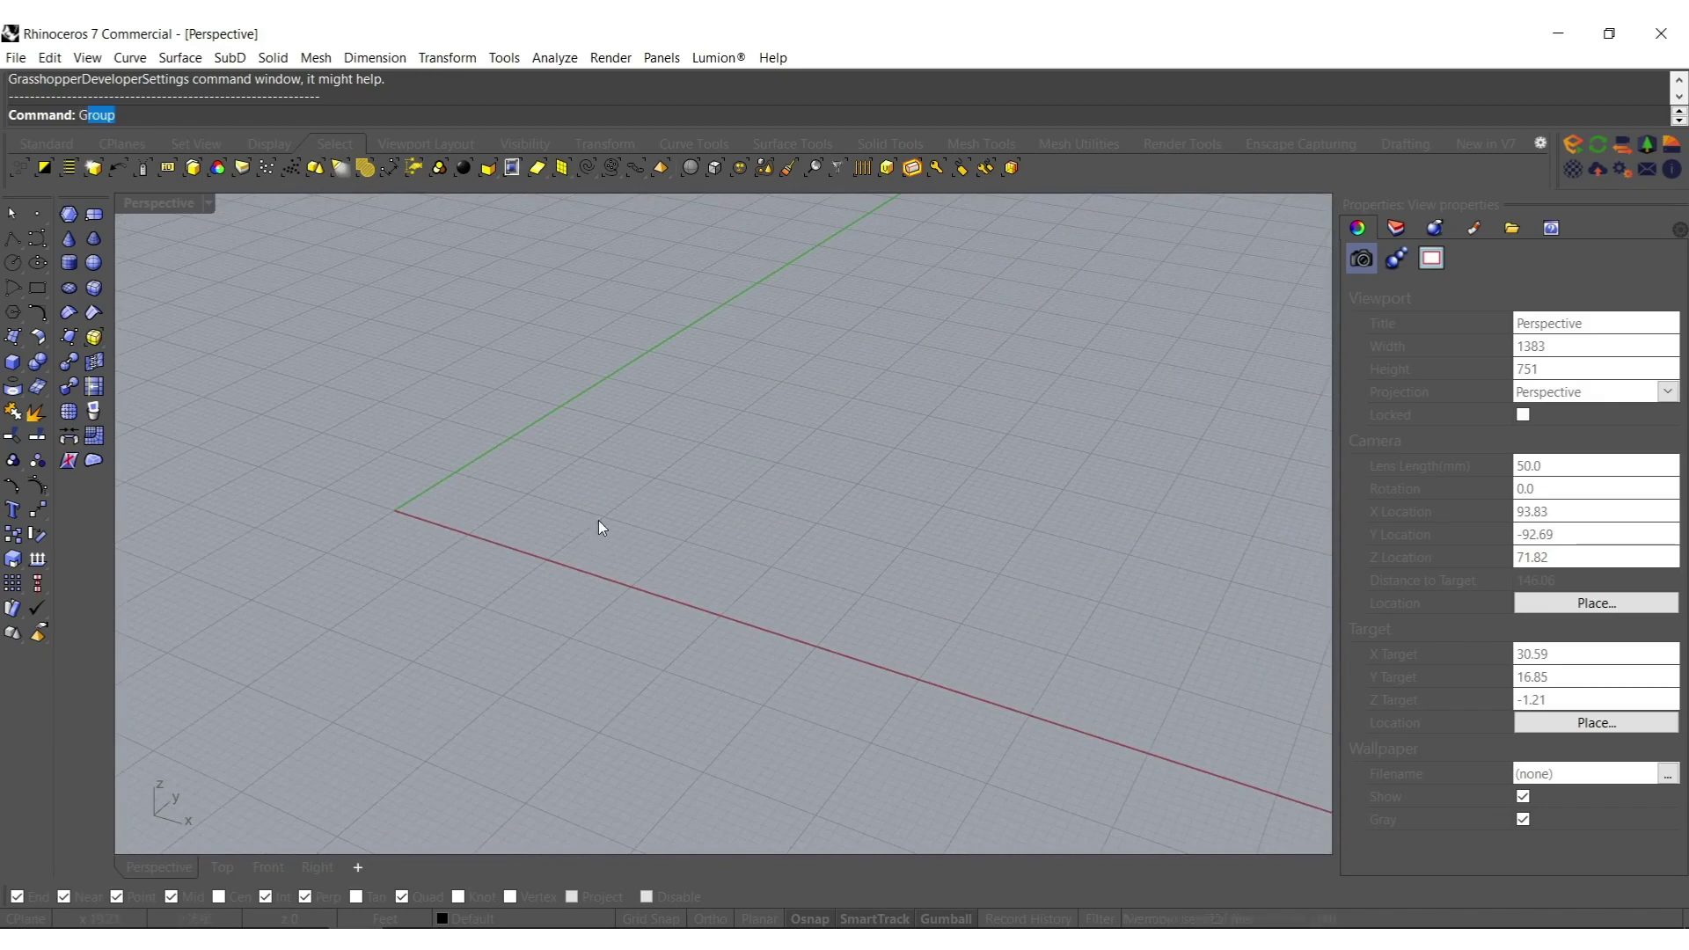
Launch Grasshopper from Rhino and place a Circle component on the empty canvas.
key(Return)
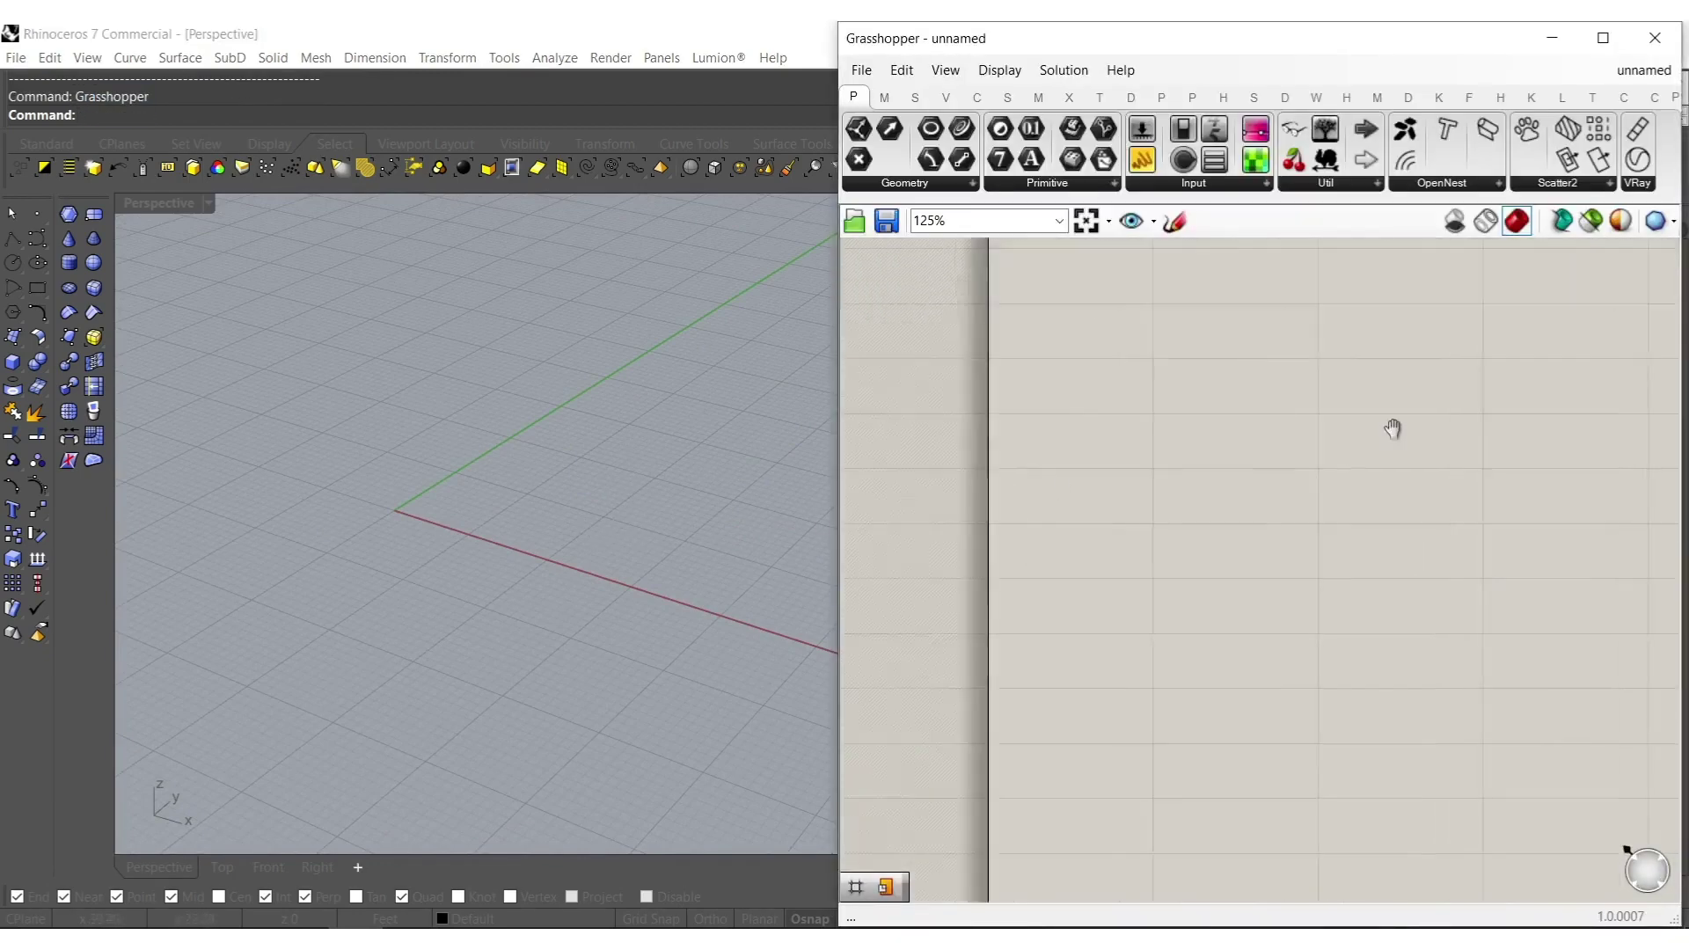
double_click(1106, 557)
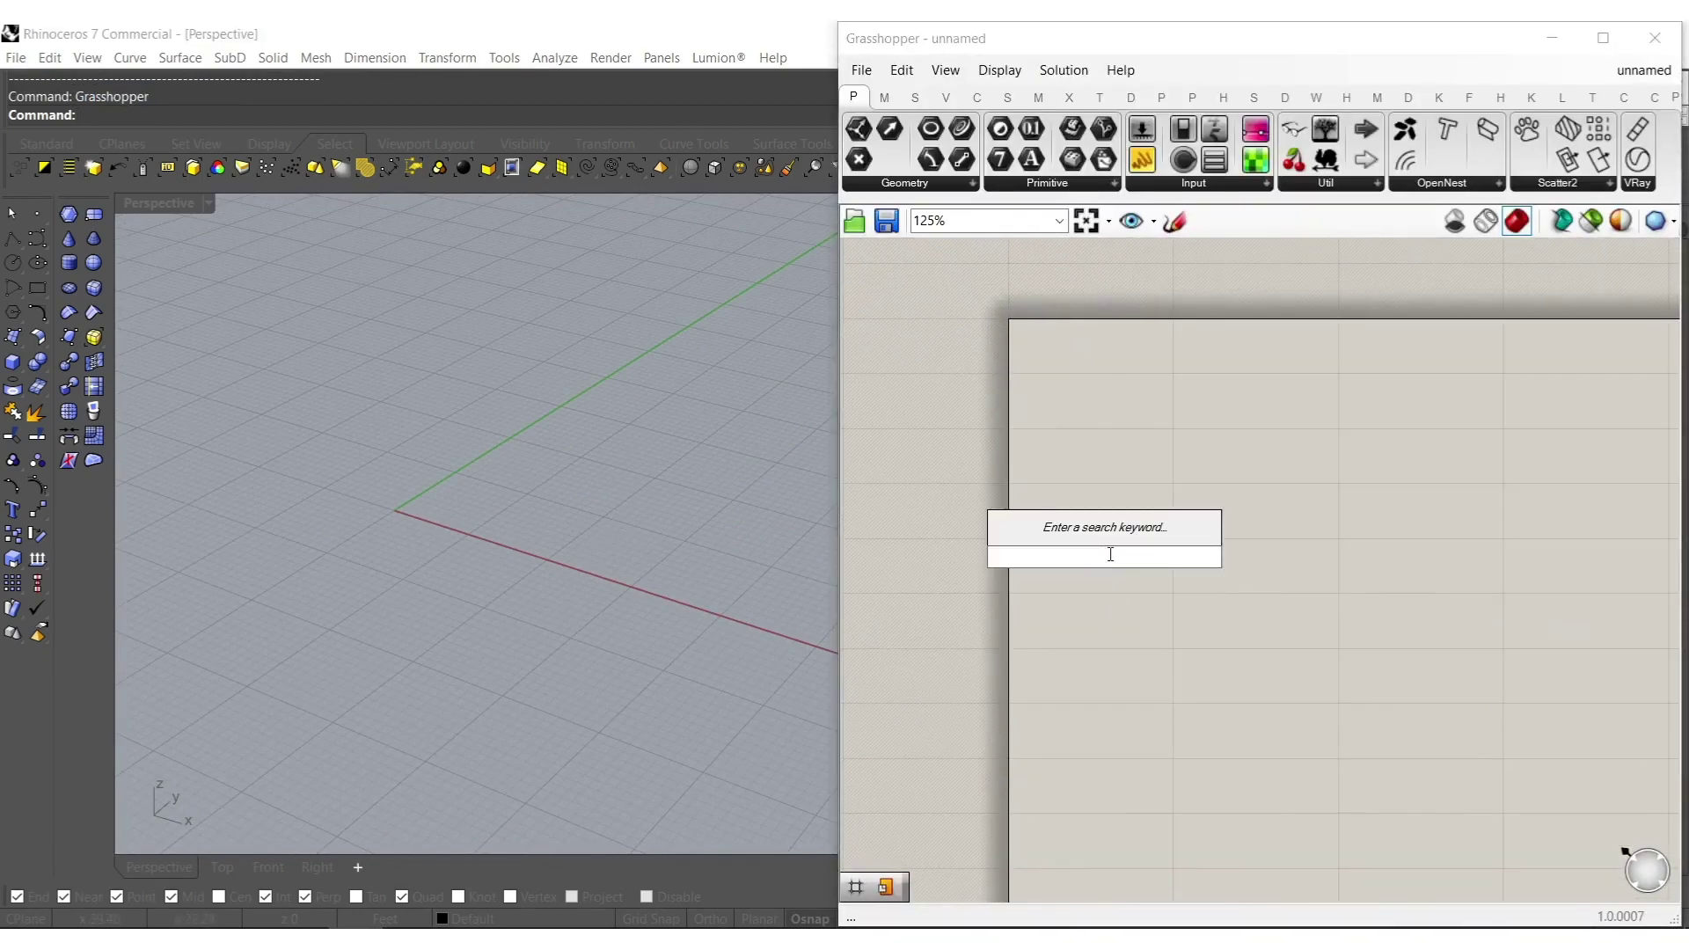
text(circle)
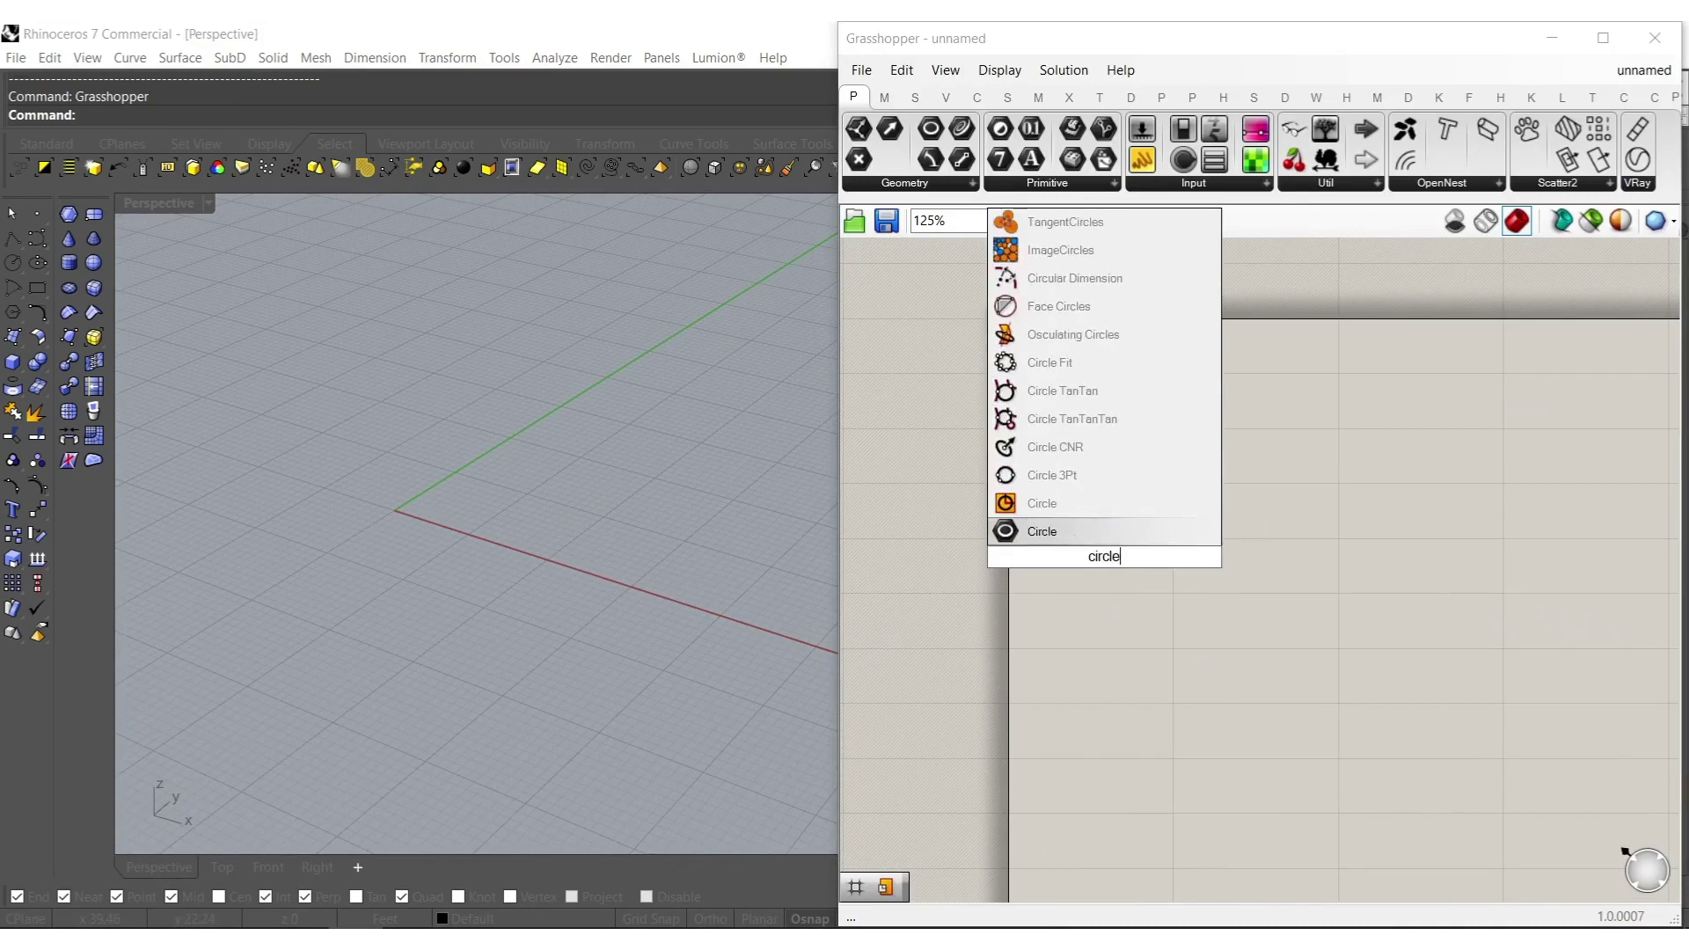
click(1105, 528)
drag(1105, 556, 1228, 552)
Add a Divide Curve component beside the circle and feed the circle's output into its curve input.
click(1361, 633)
double_click(1361, 632)
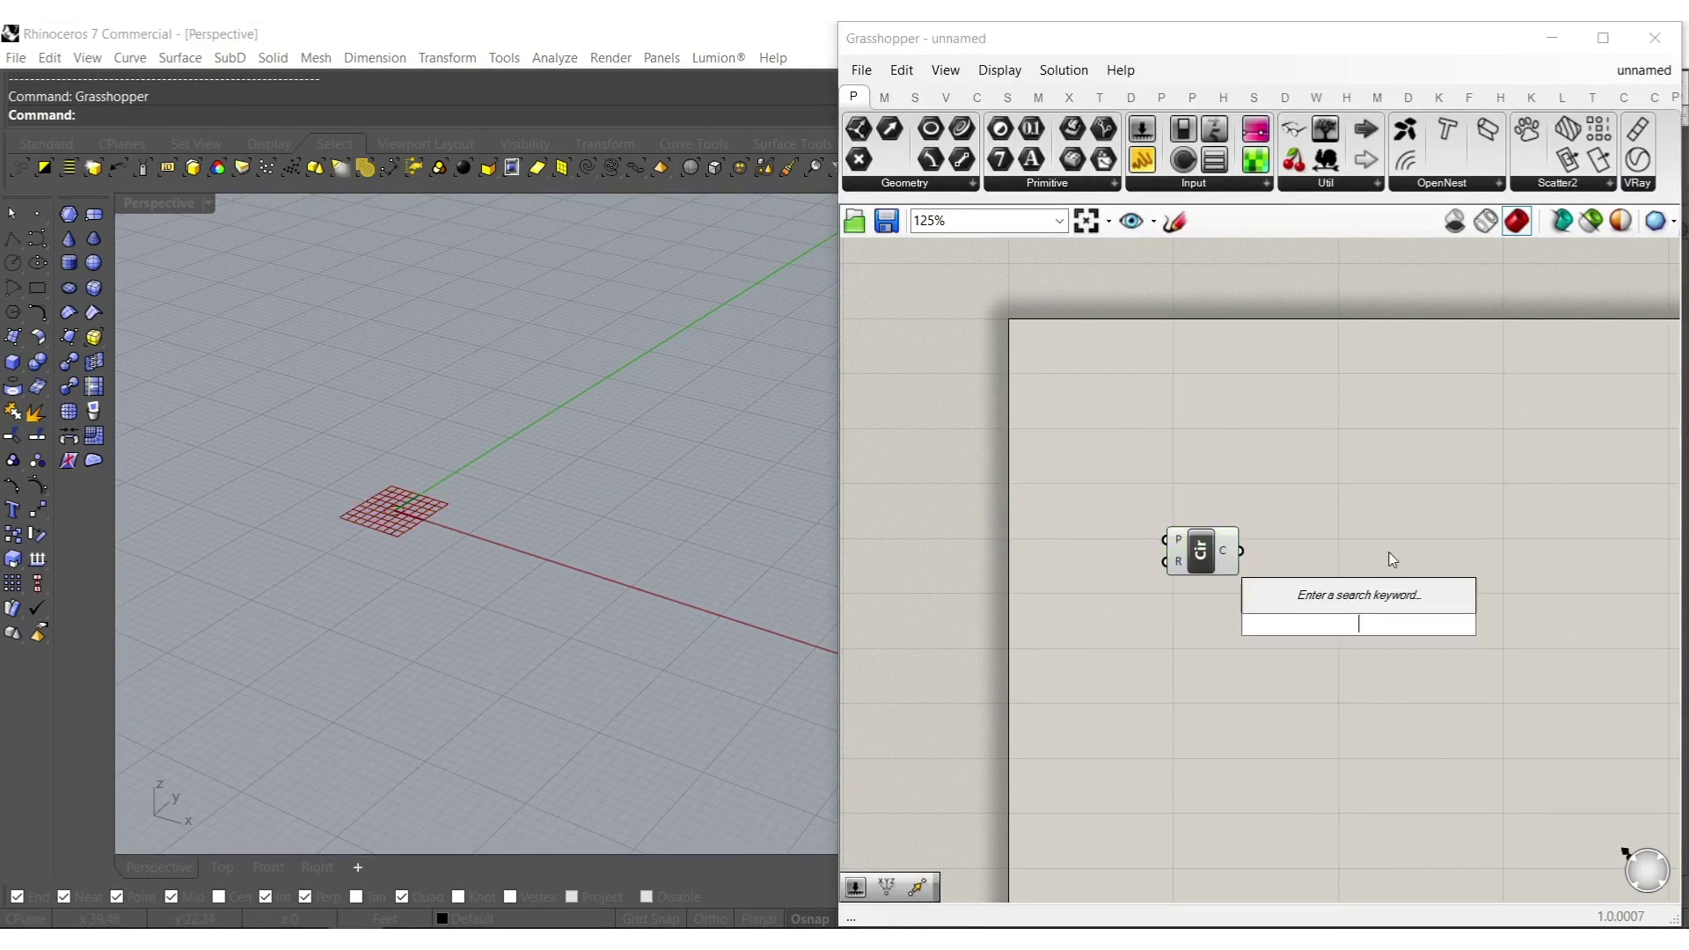
text(divide)
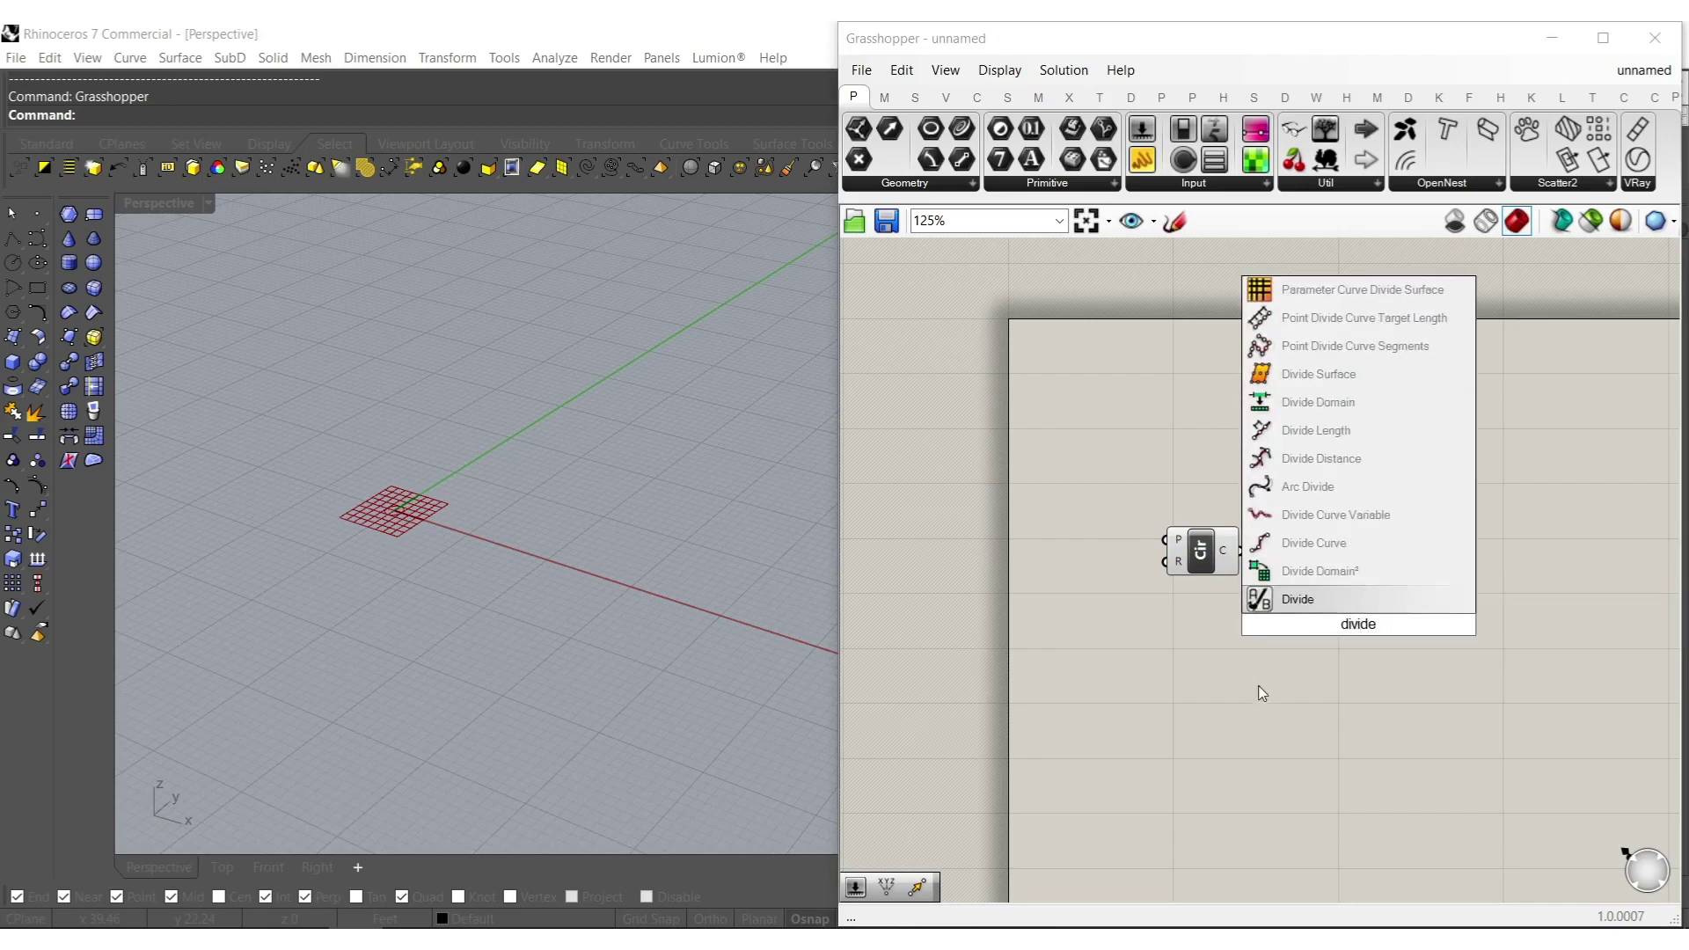
click(1272, 545)
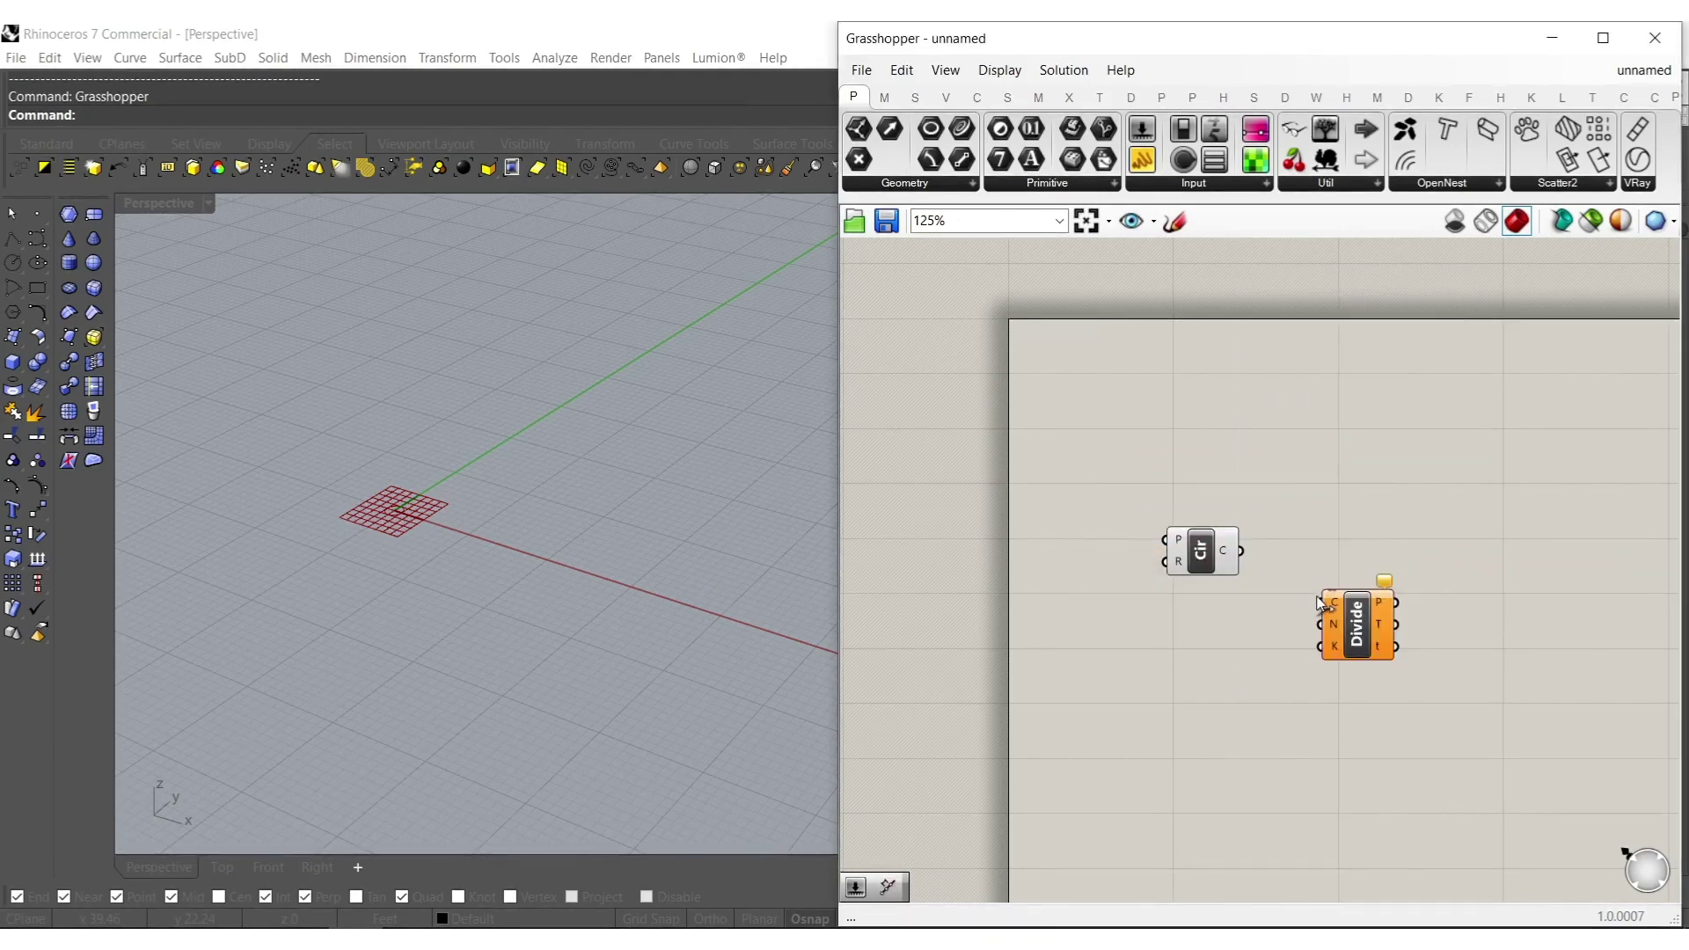
drag(1240, 548, 1241, 549)
drag(1359, 629, 1355, 576)
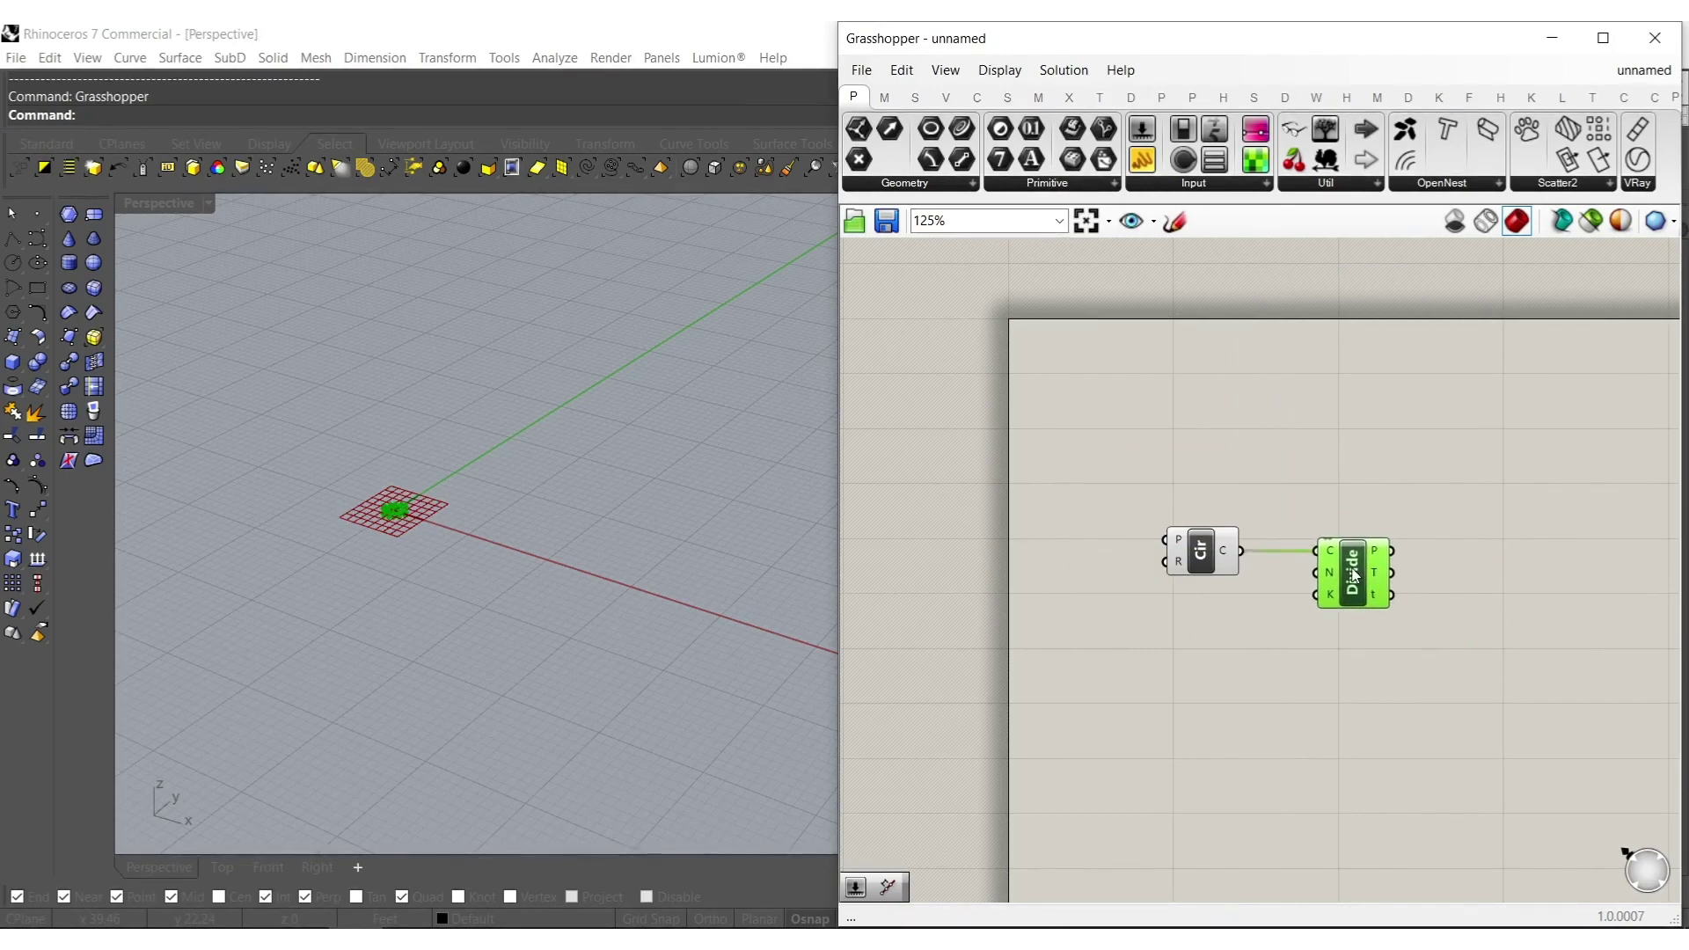
Create a number slider with the value 15 and connect it to the Divide Curve's count input.
double_click(1196, 655)
text(15)
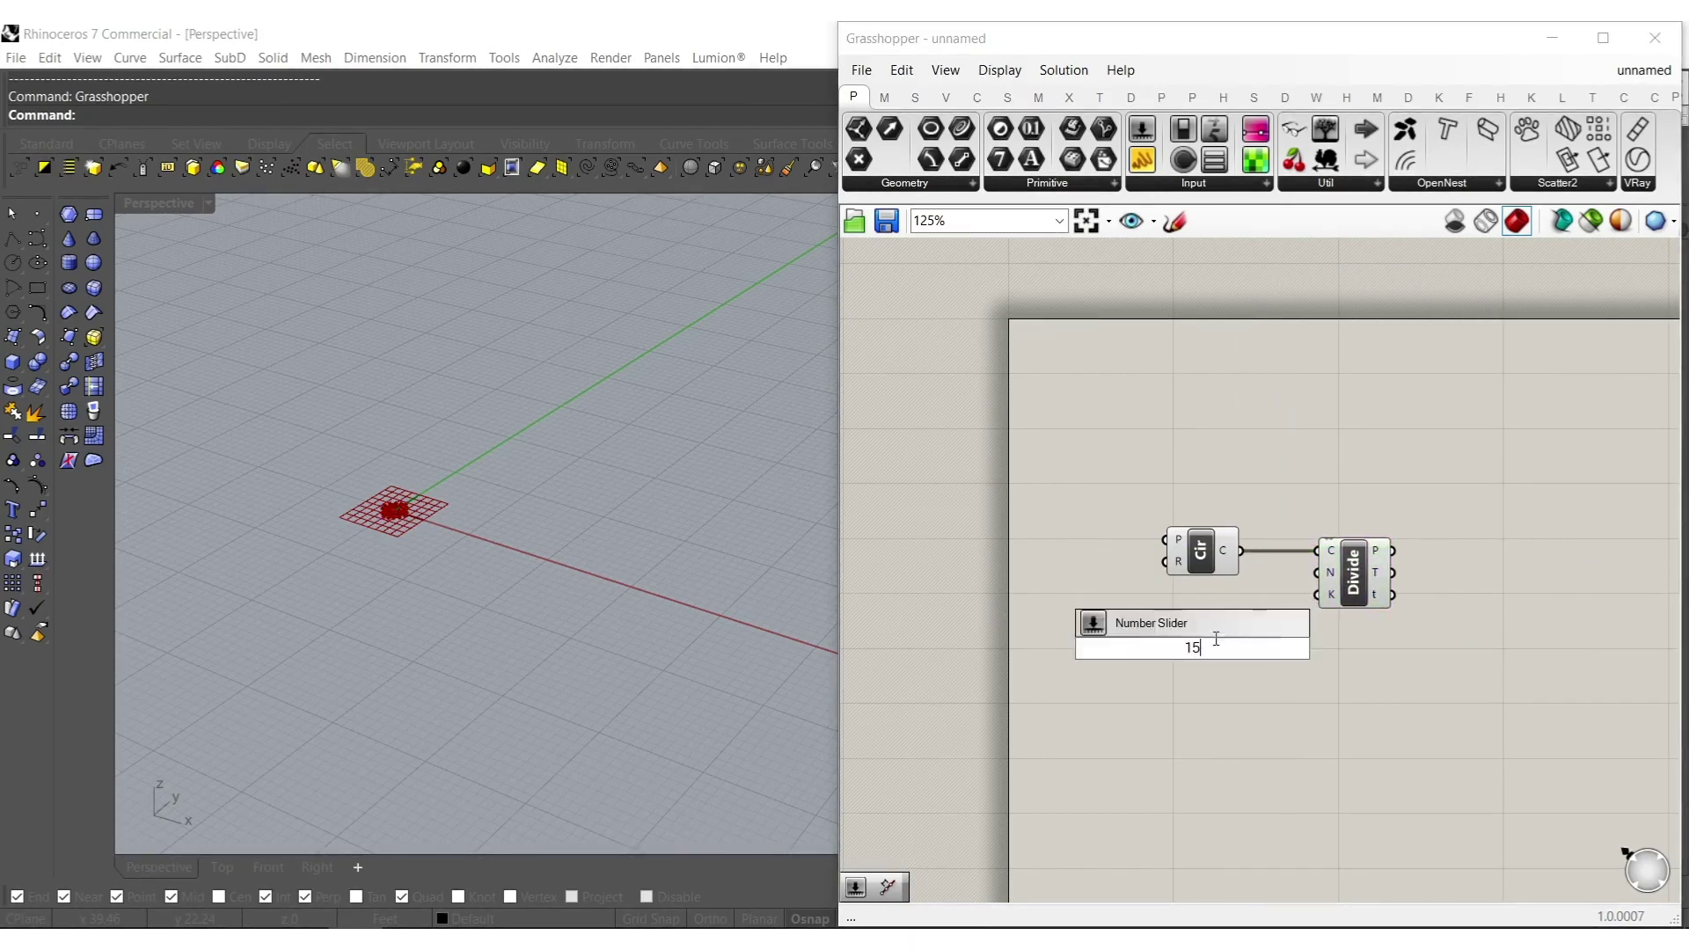
key(Return)
scroll(1350, 571, up, 3)
drag(1325, 575, 1319, 614)
drag(1262, 665, 1239, 697)
Add a Dispatch component and connect the Divide Curve's points to its list input.
right_drag(1348, 682, 1129, 717)
double_click(1409, 673)
text(disp)
click(1464, 644)
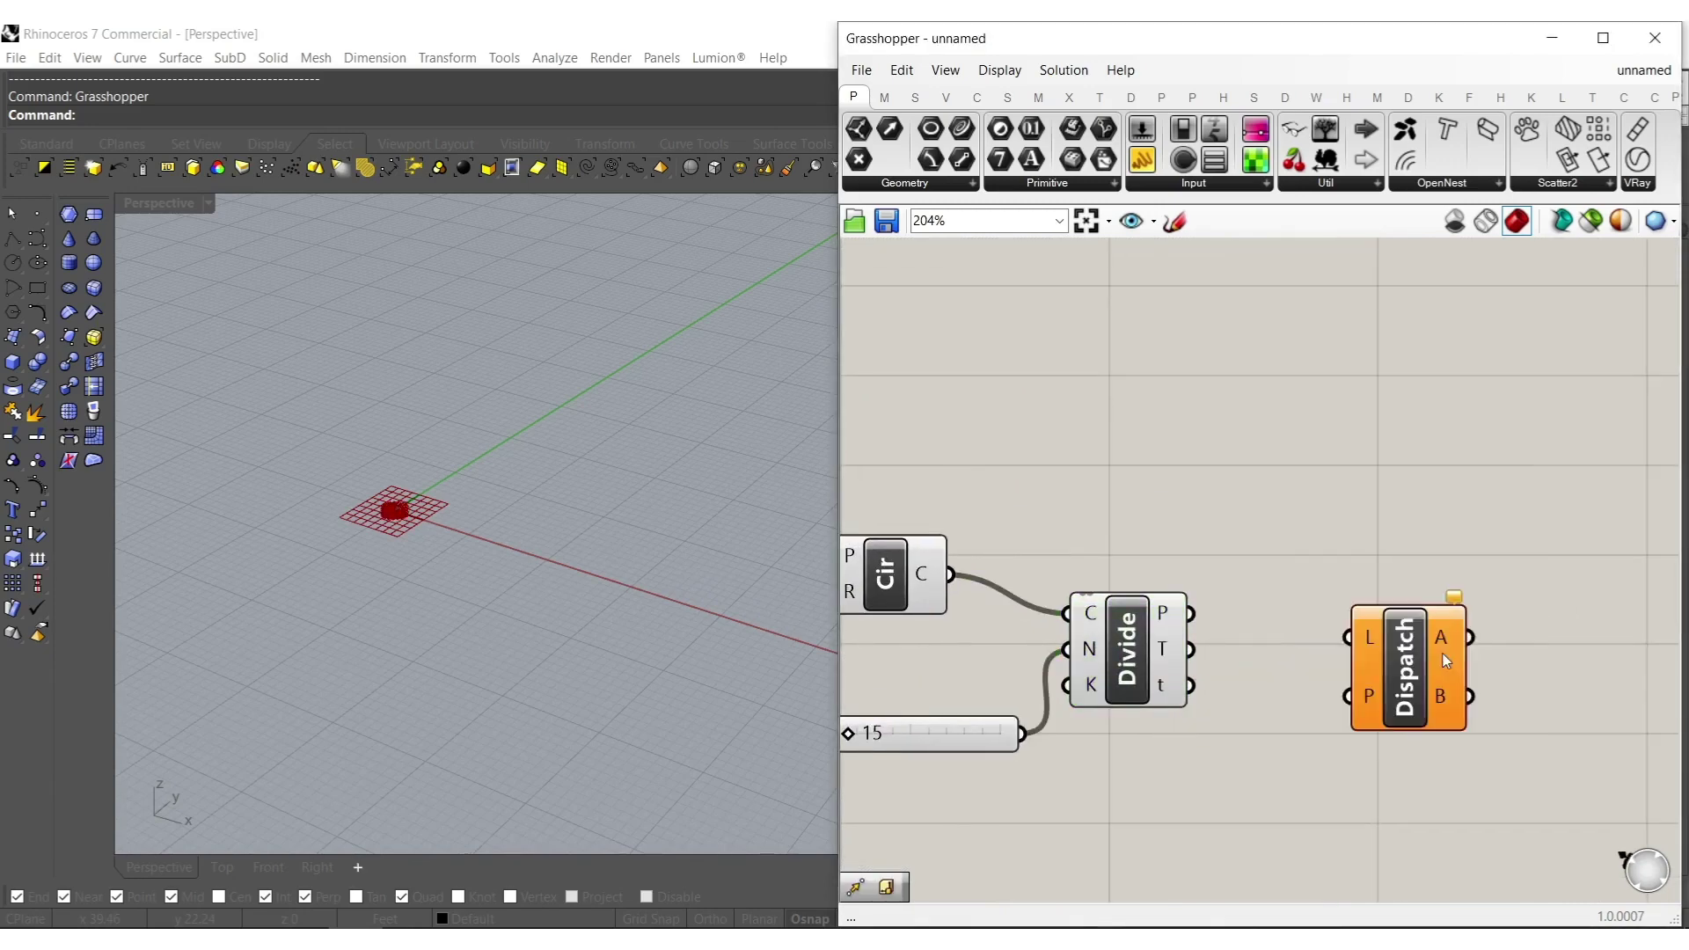
drag(1185, 622, 1189, 614)
drag(1414, 673, 1339, 649)
Create a number slider with the value 15 and connect it to the circle's radius input.
right_drag(1080, 692, 1604, 631)
double_click(1230, 526)
text(1)
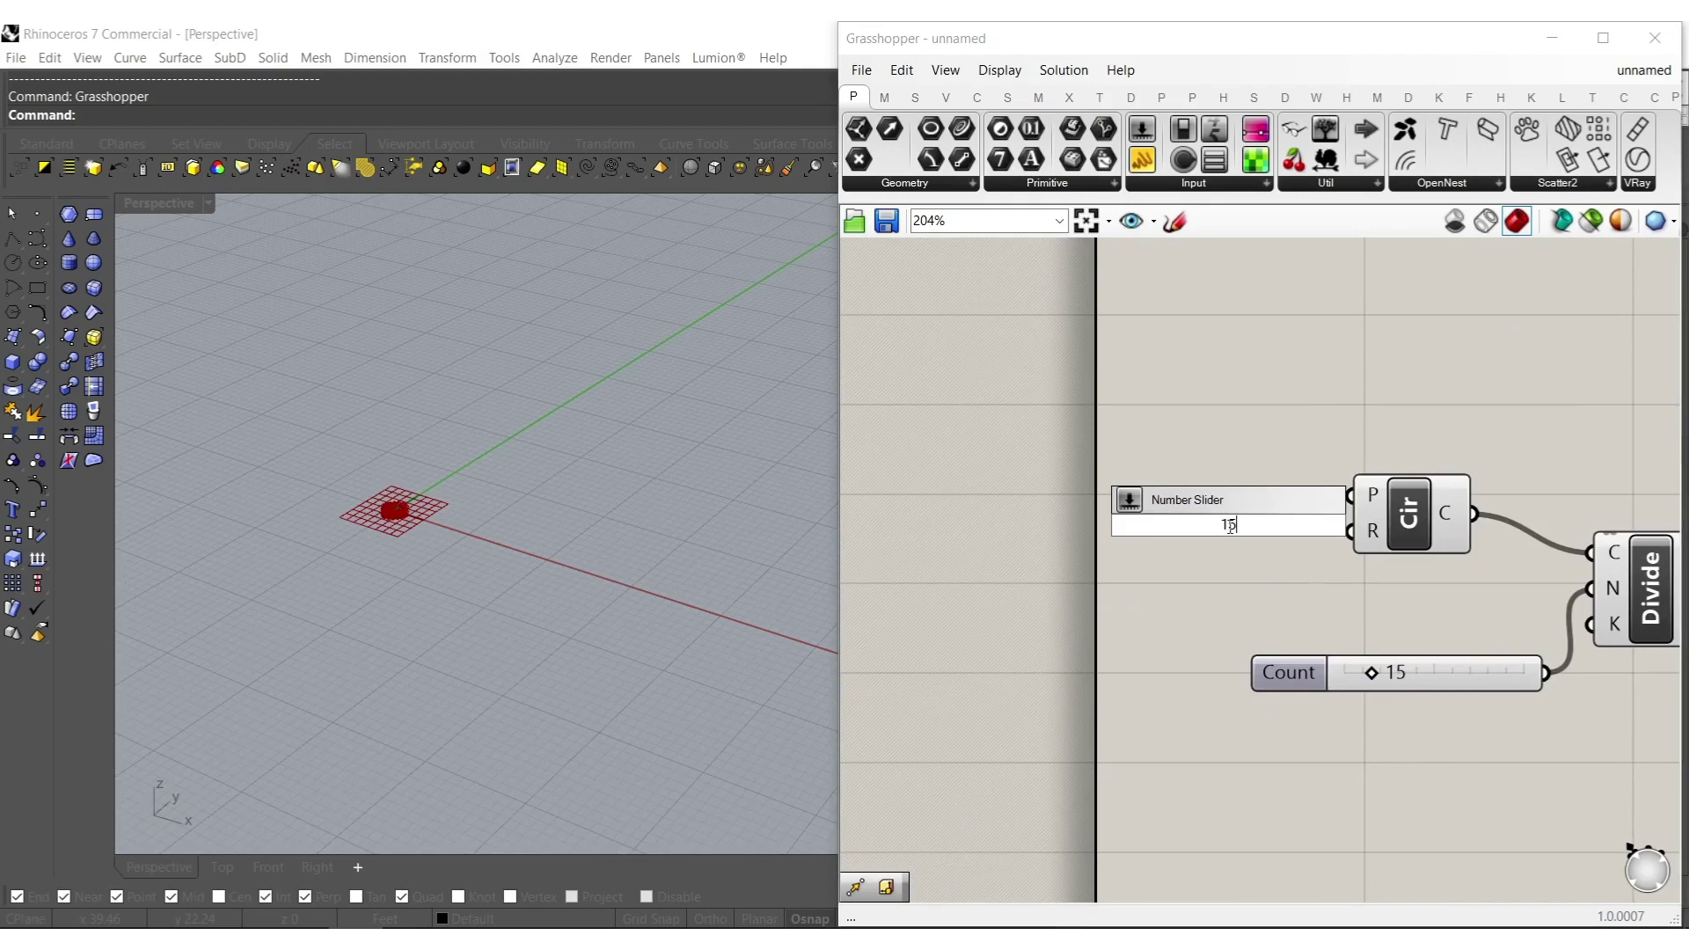
text(5)
key(Return)
mouse_move(1325, 539)
mouse_down()
mouse_move(1270, 550)
mouse_move(1350, 532)
mouse_up()
Add a Move component and connect Dispatch's B output to its geometry input.
right_drag(1326, 692, 1207, 645)
scroll(1270, 709, down, 3)
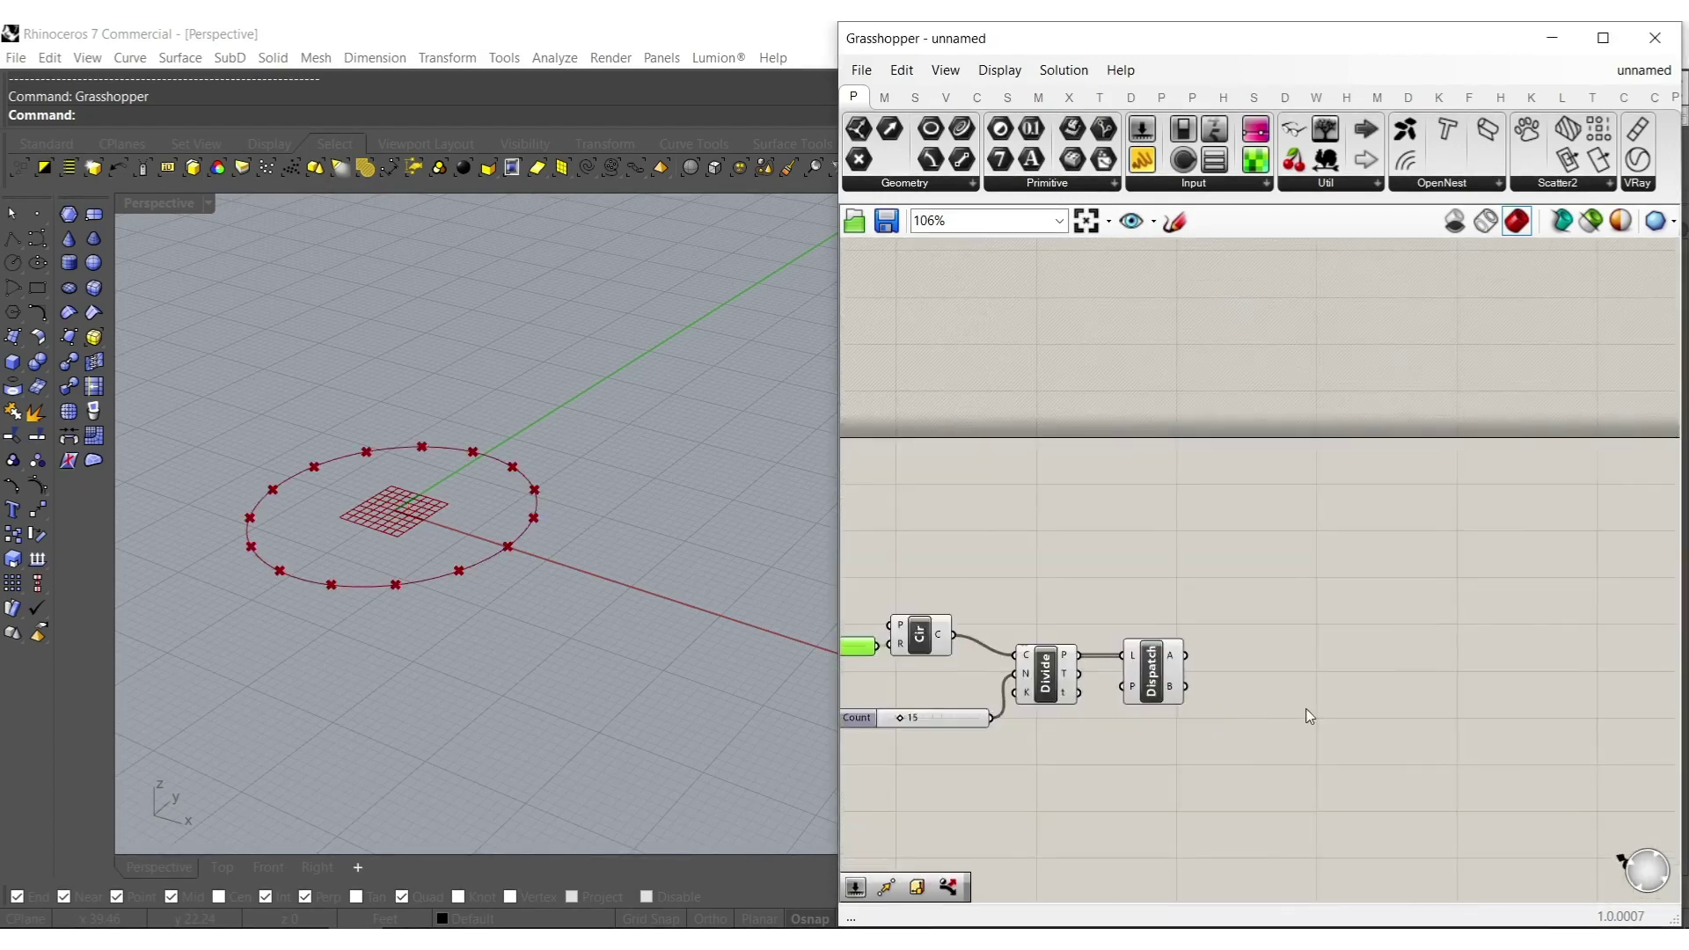
scroll(1260, 695, up, 2)
double_click(1255, 700)
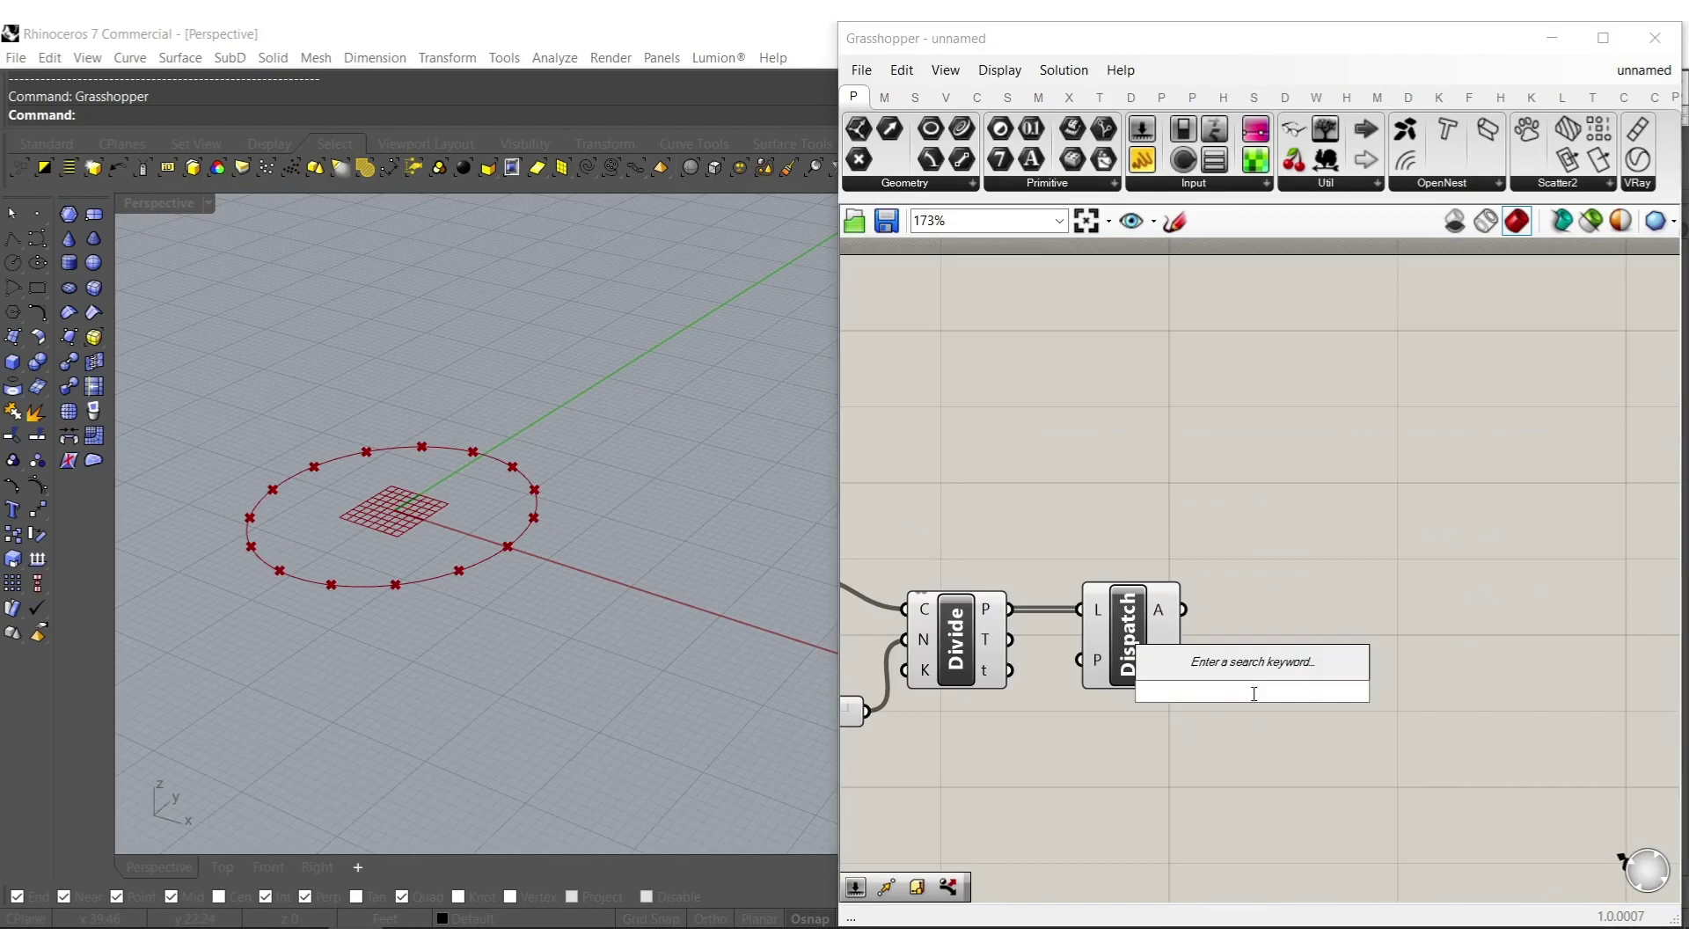
text(move)
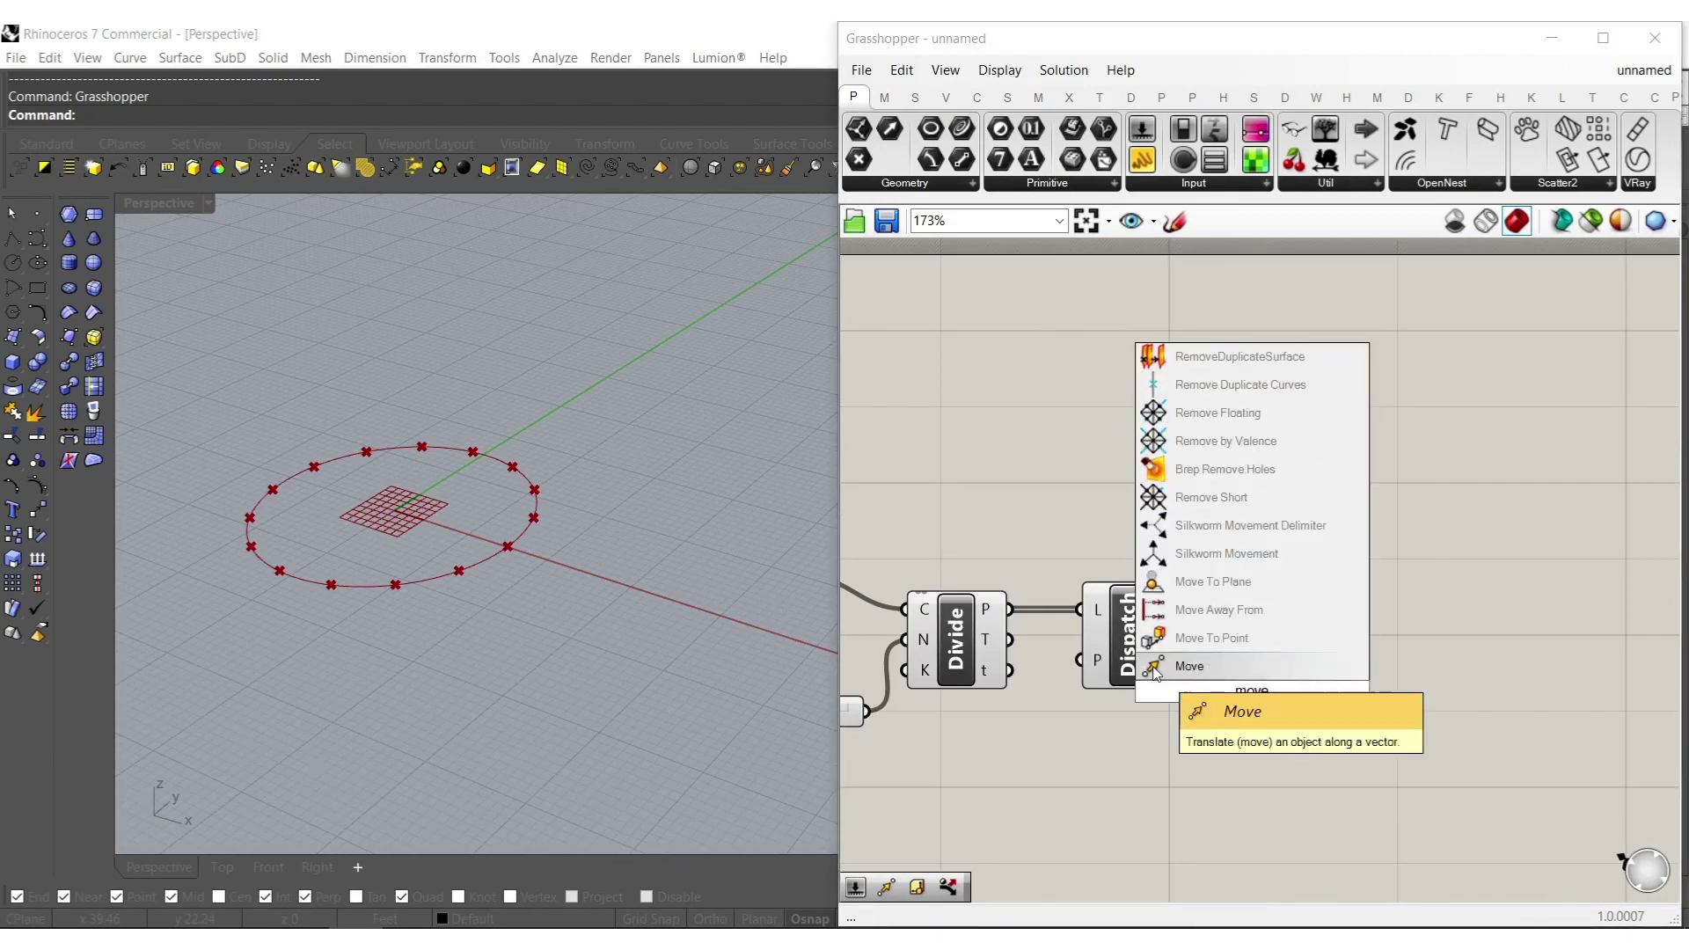
click(1178, 671)
drag(1250, 691, 1339, 677)
Add a Vector 2Pt component below Dispatch and connect Dispatch's B output to its A input.
double_click(1175, 756)
text(vex)
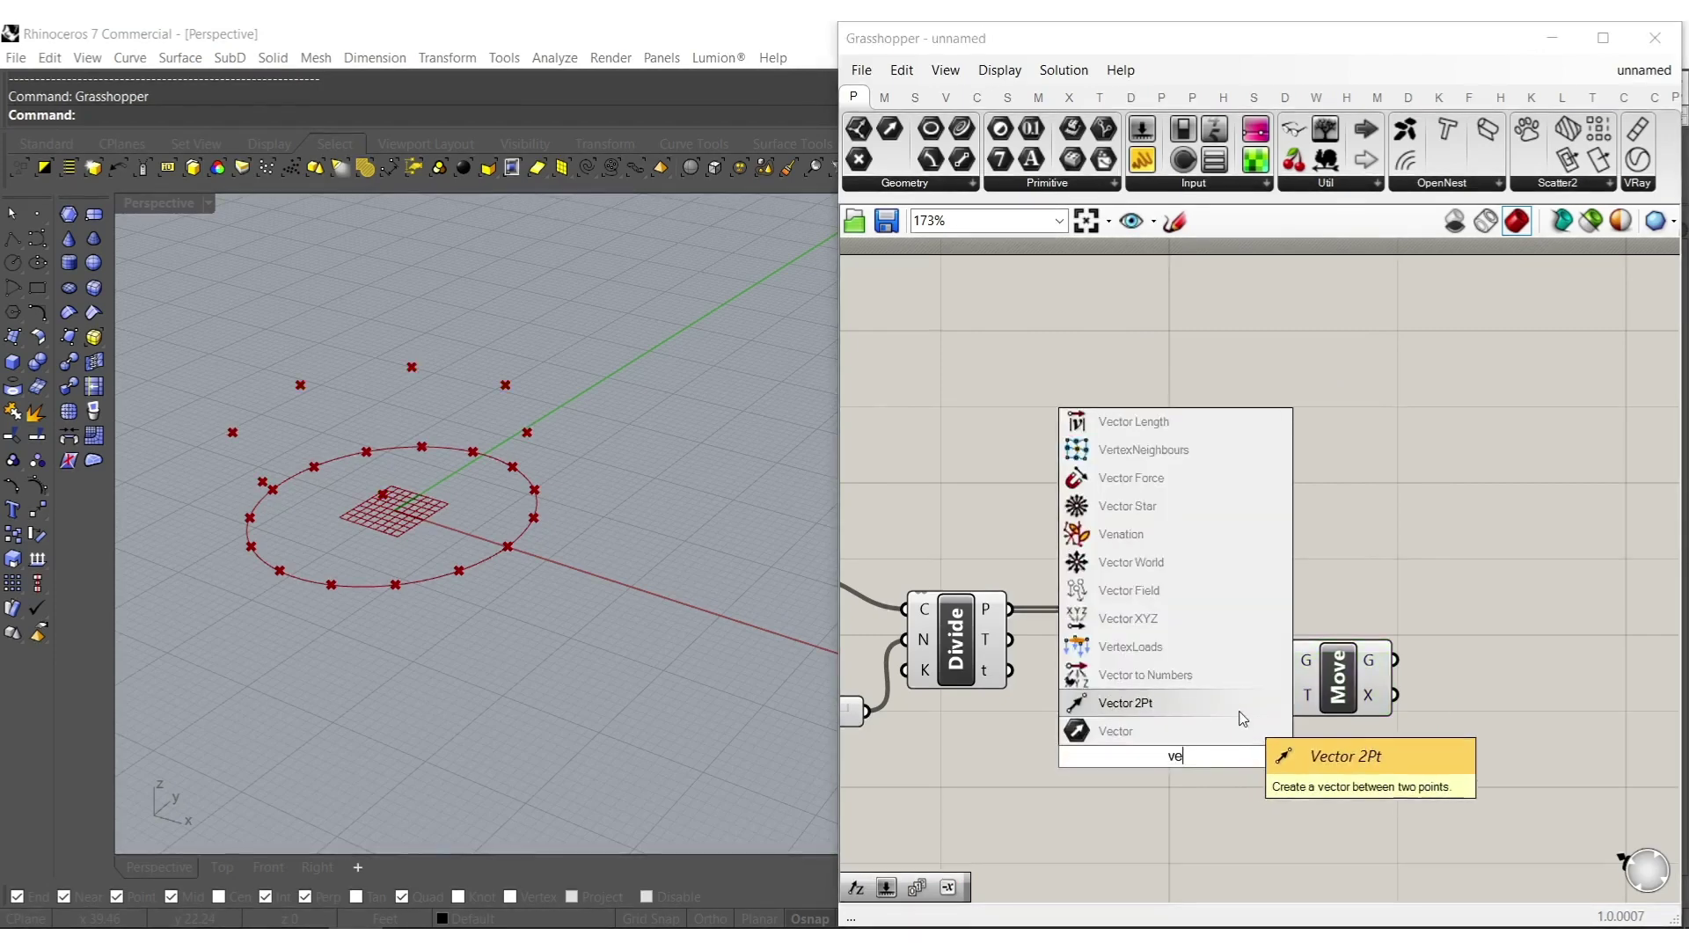
key(BackSpace)
text(ct)
click(1131, 590)
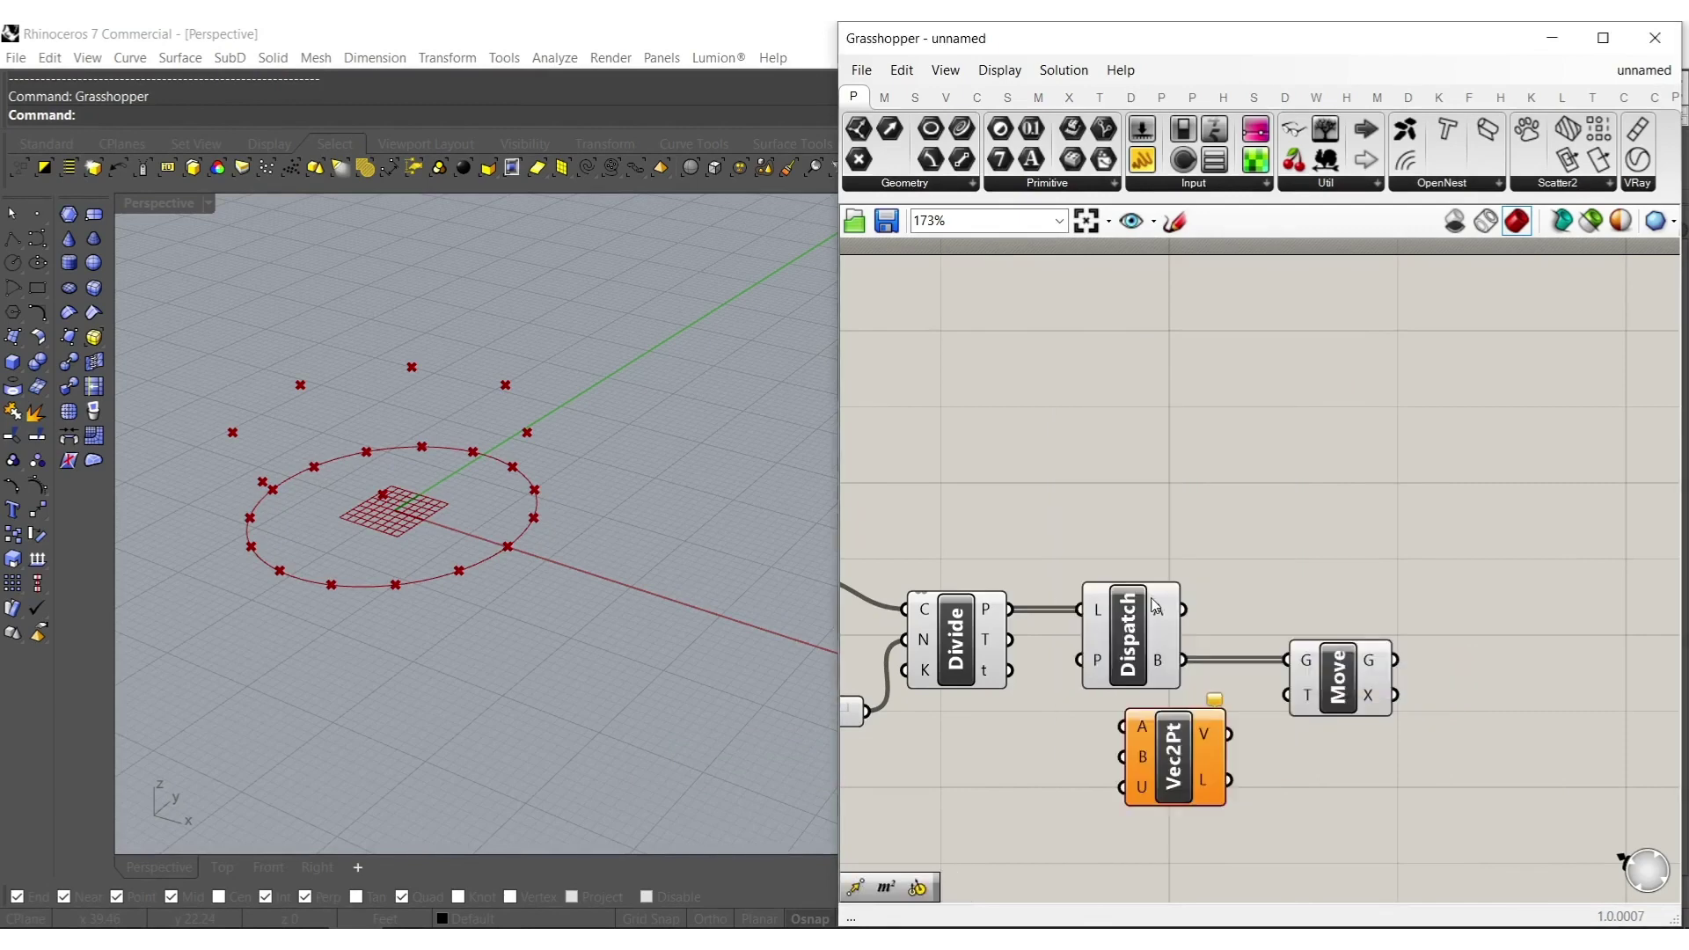
scroll(1133, 746, up, 2)
right_drag(1118, 739, 1168, 735)
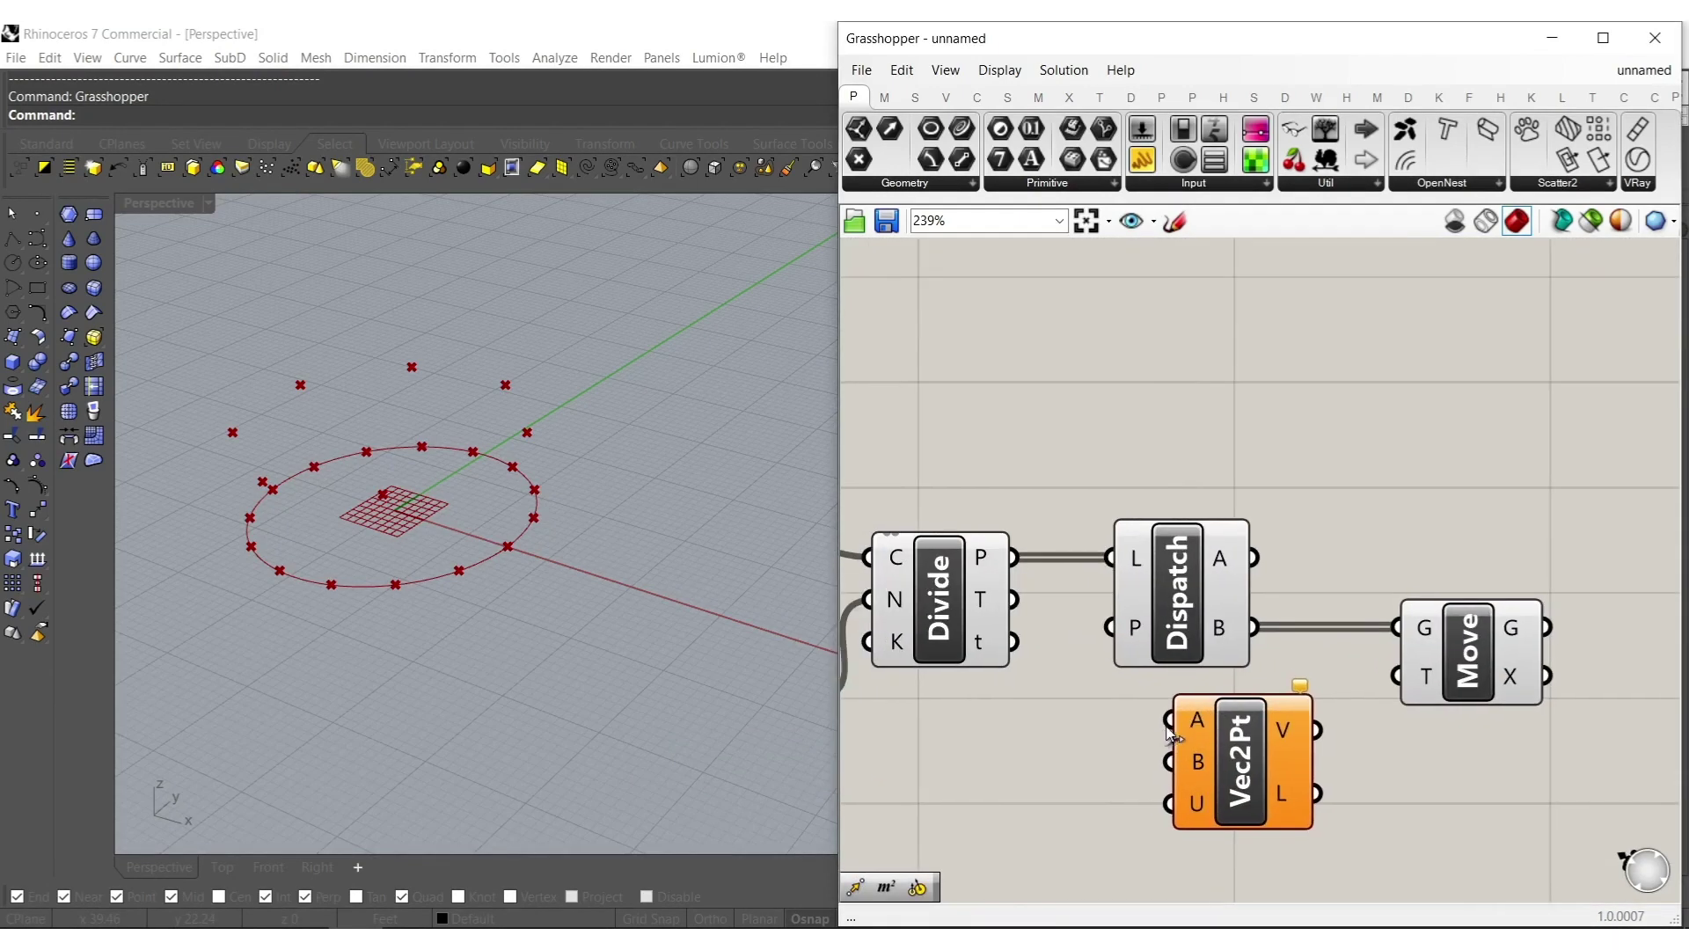
double_click(1026, 843)
text(ar)
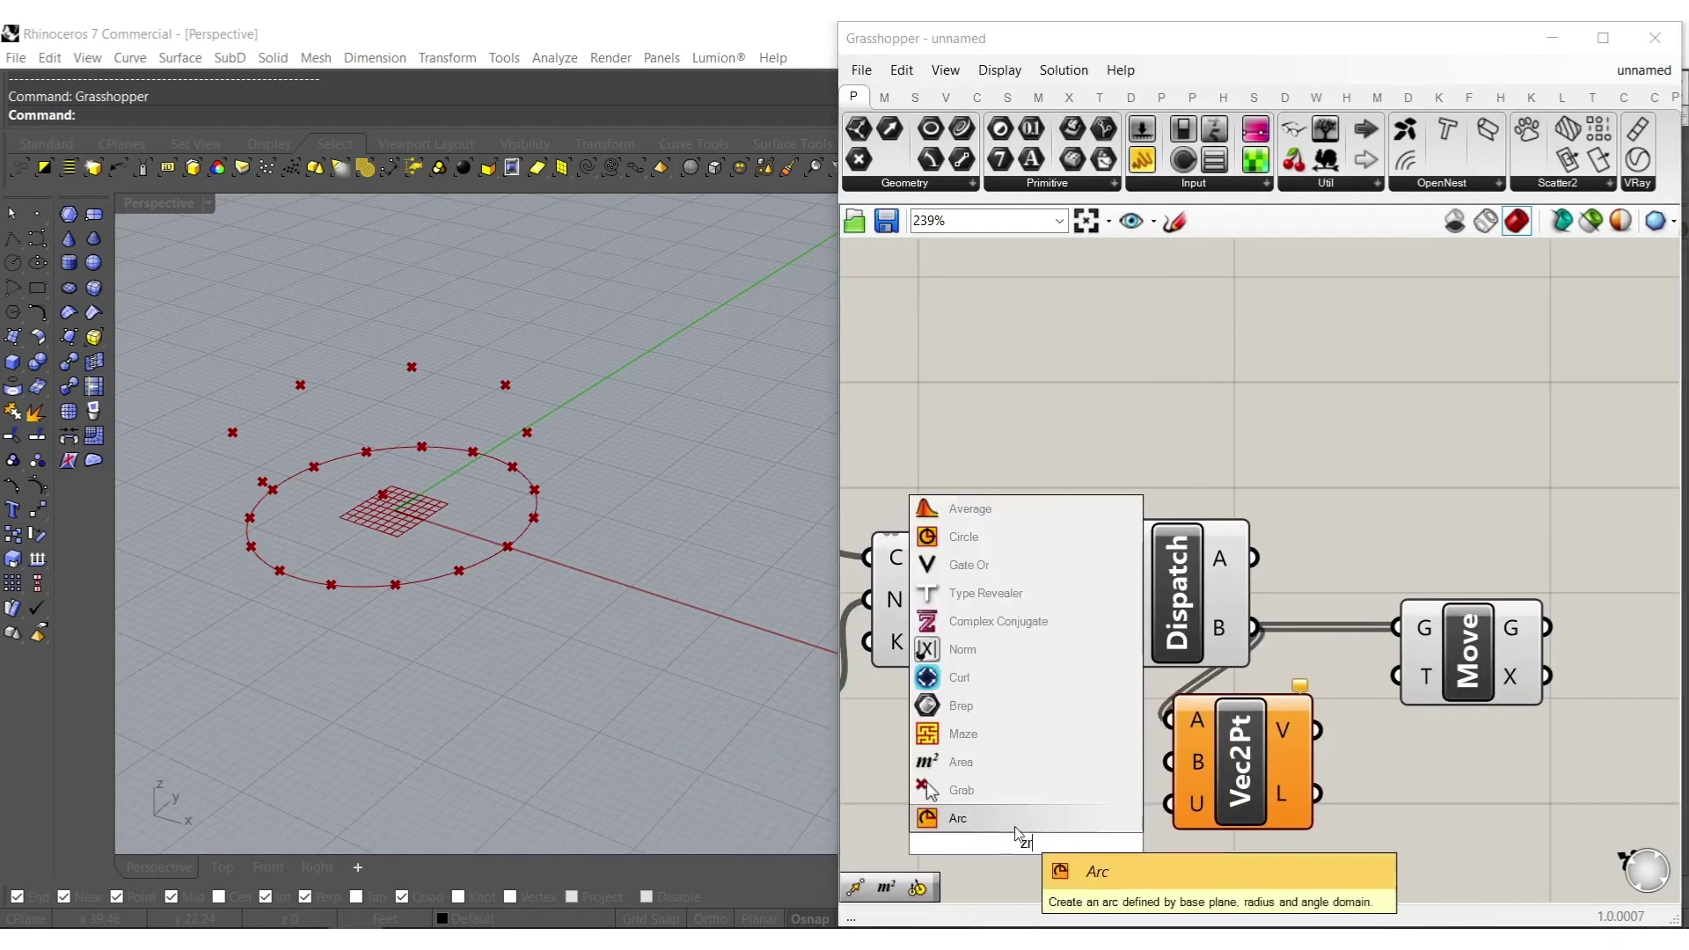
key(Escape)
Add an Area component fed by the circle and connect its centroid to the Vector 2Pt's B input.
double_click(1003, 795)
text(area)
click(959, 771)
right_drag(950, 768, 1200, 808)
drag(1183, 835, 968, 581)
right_drag(1309, 839, 906, 790)
drag(929, 807, 1018, 812)
Add an Amplitude component driven by the Vector 2Pt's vector and connect its output to Move's translation input.
click(1255, 841)
double_click(1256, 840)
text(ampl)
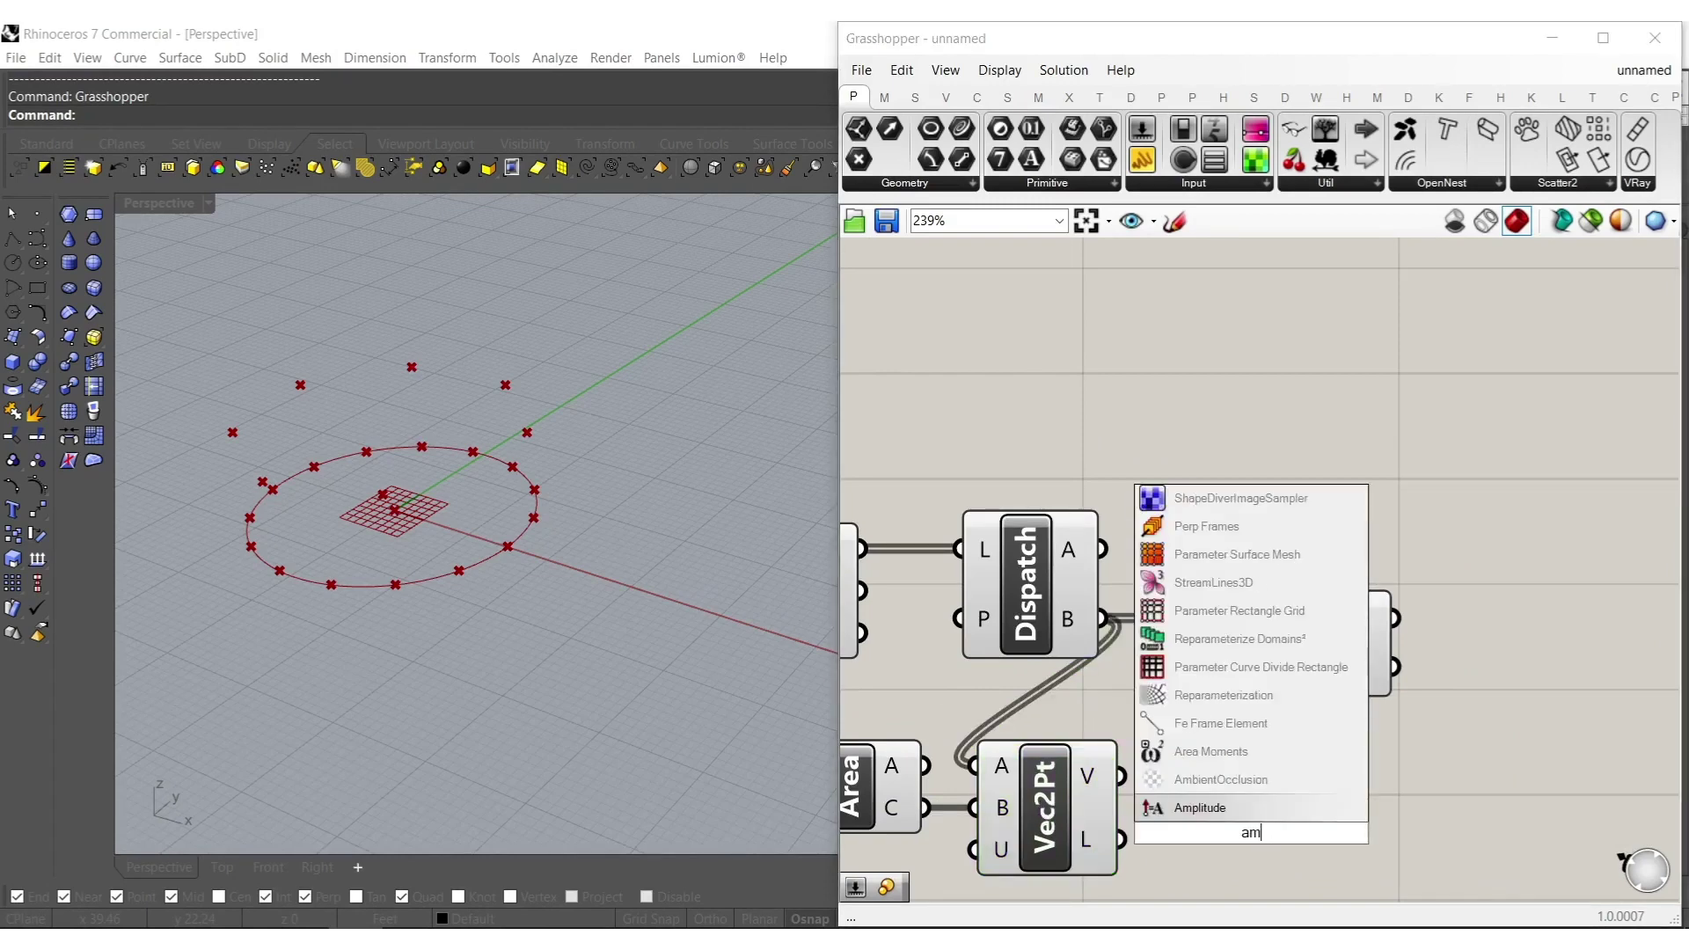
click(1228, 809)
drag(1134, 783, 1126, 779)
drag(1295, 831, 1383, 796)
drag(1350, 684, 1269, 674)
Create a number slider with the value 5.000 and connect it to the Amplitude component's A input.
right_drag(1165, 838, 1210, 660)
double_click(1103, 832)
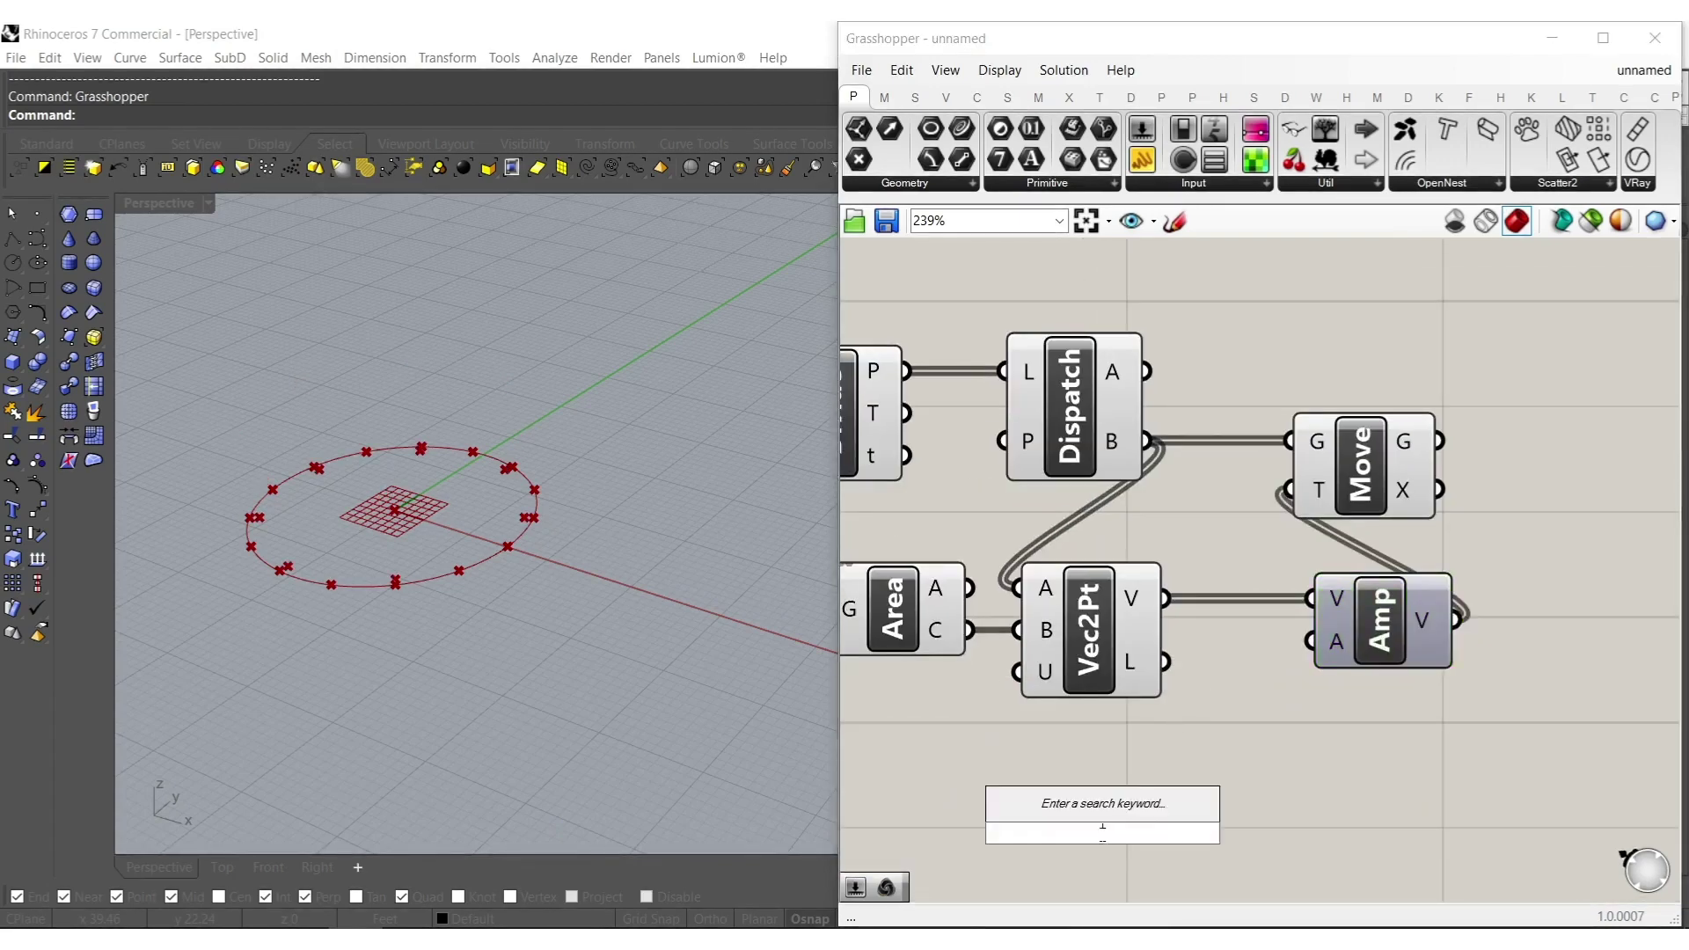
text(Number slider)
key(Return)
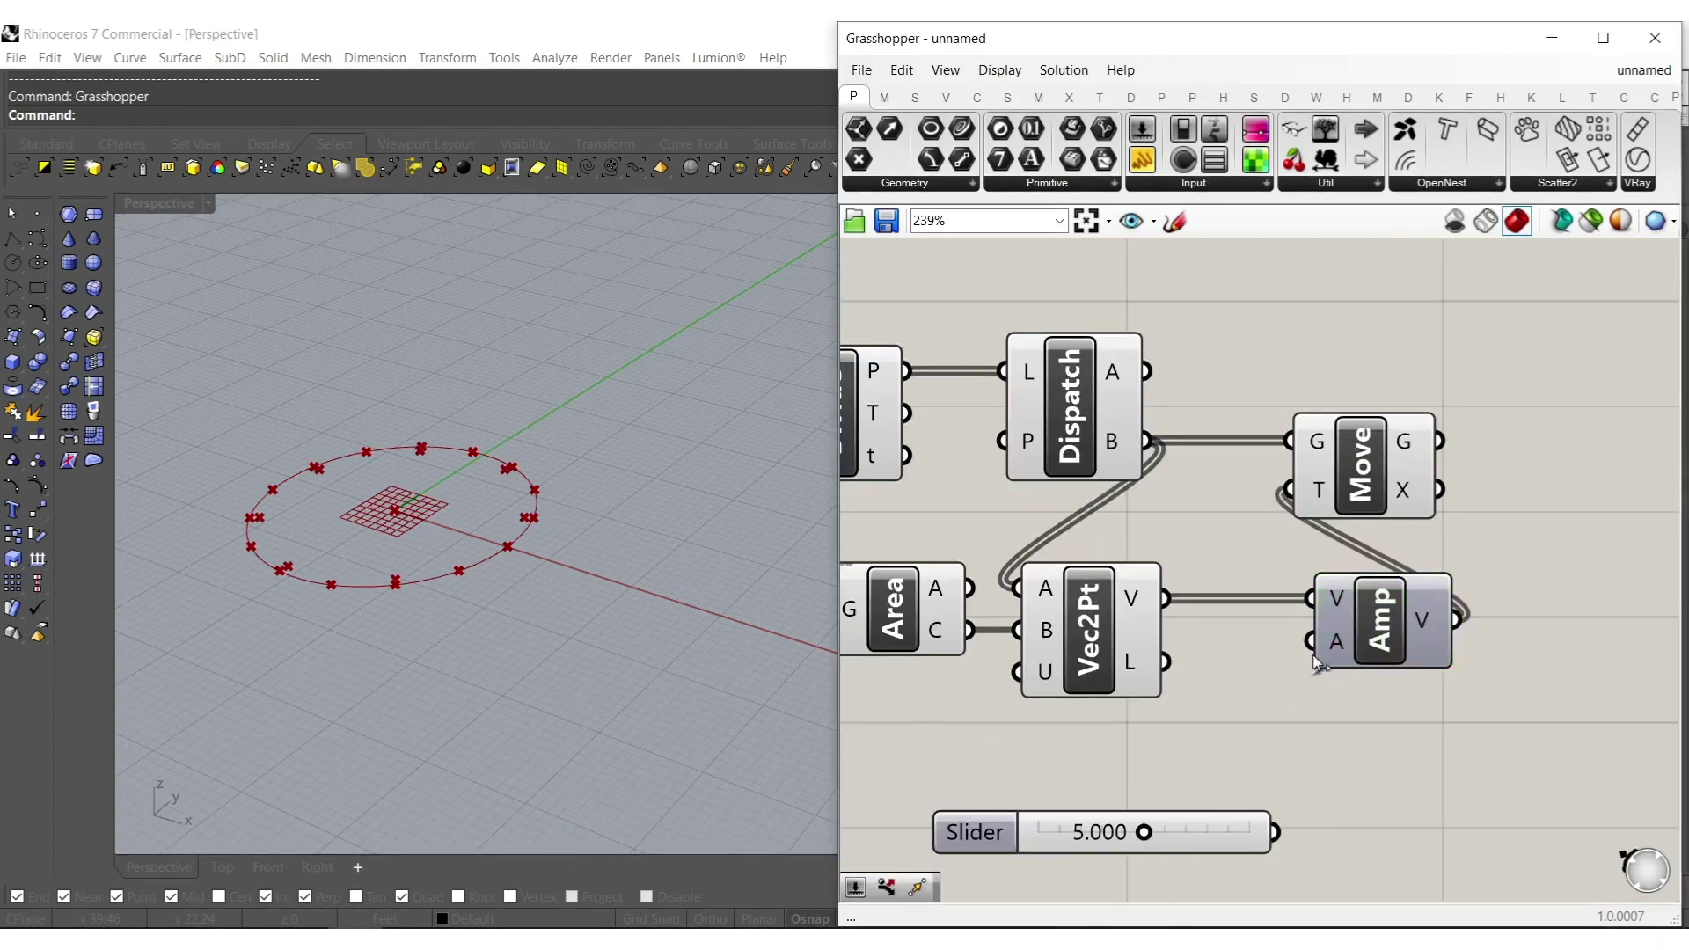
drag(1273, 850, 1274, 835)
Add a Rotate component after Move and connect the moved geometry to its geometry input.
right_drag(1293, 802, 1137, 842)
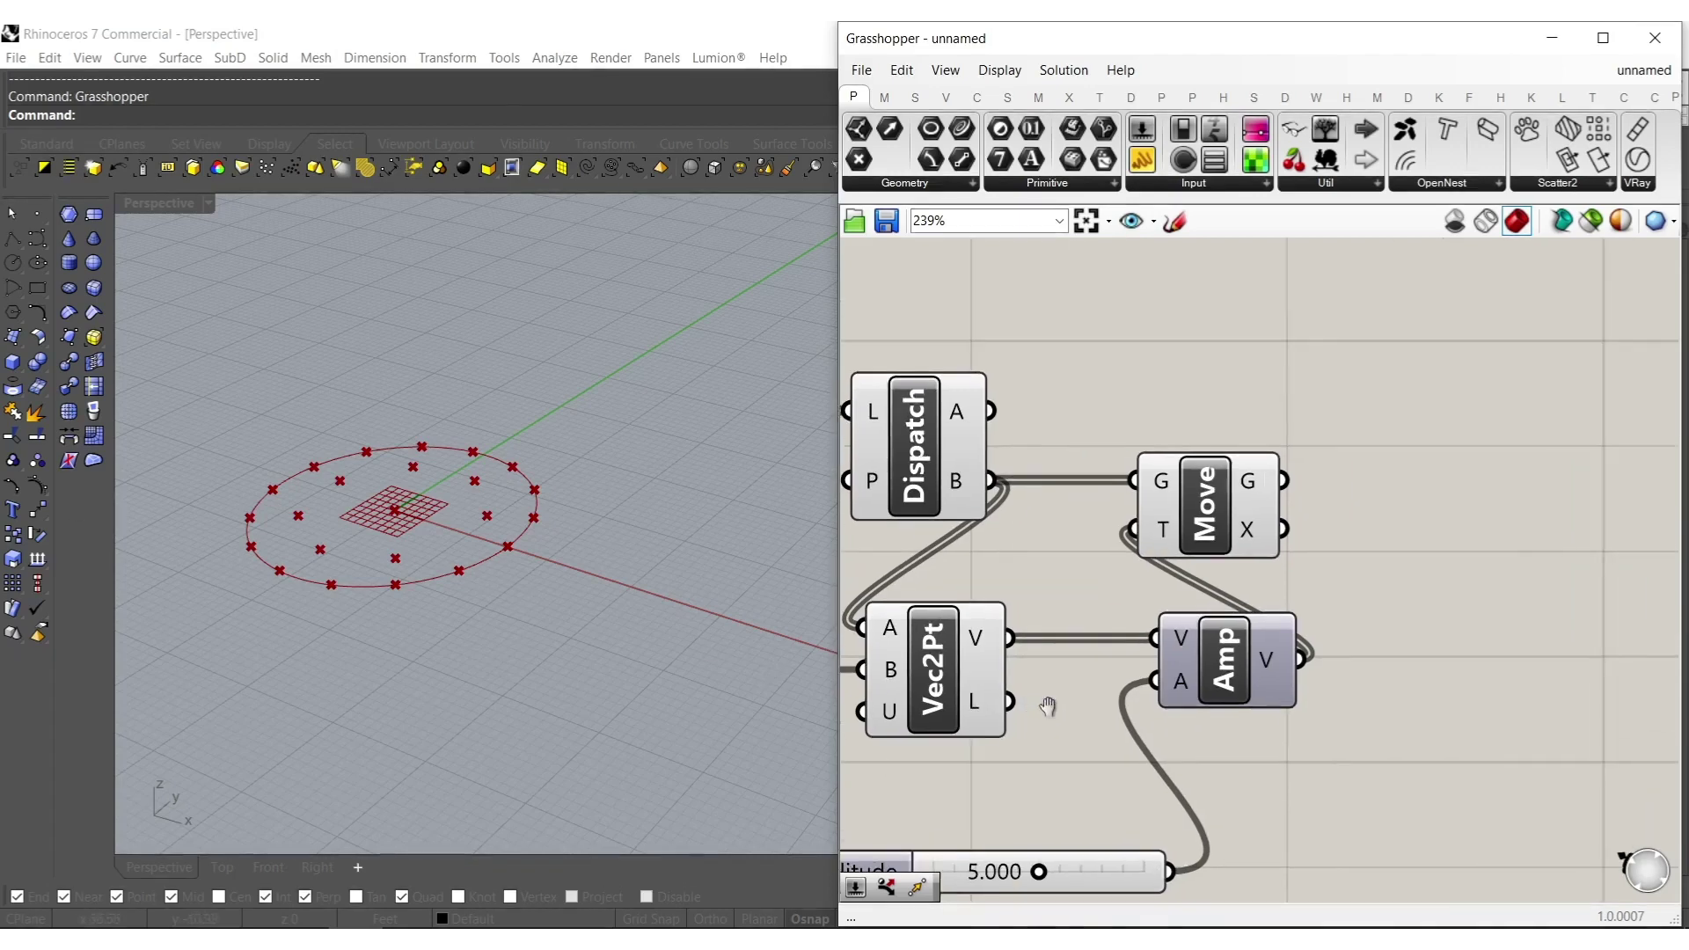
right_drag(228, 452, 840, 574)
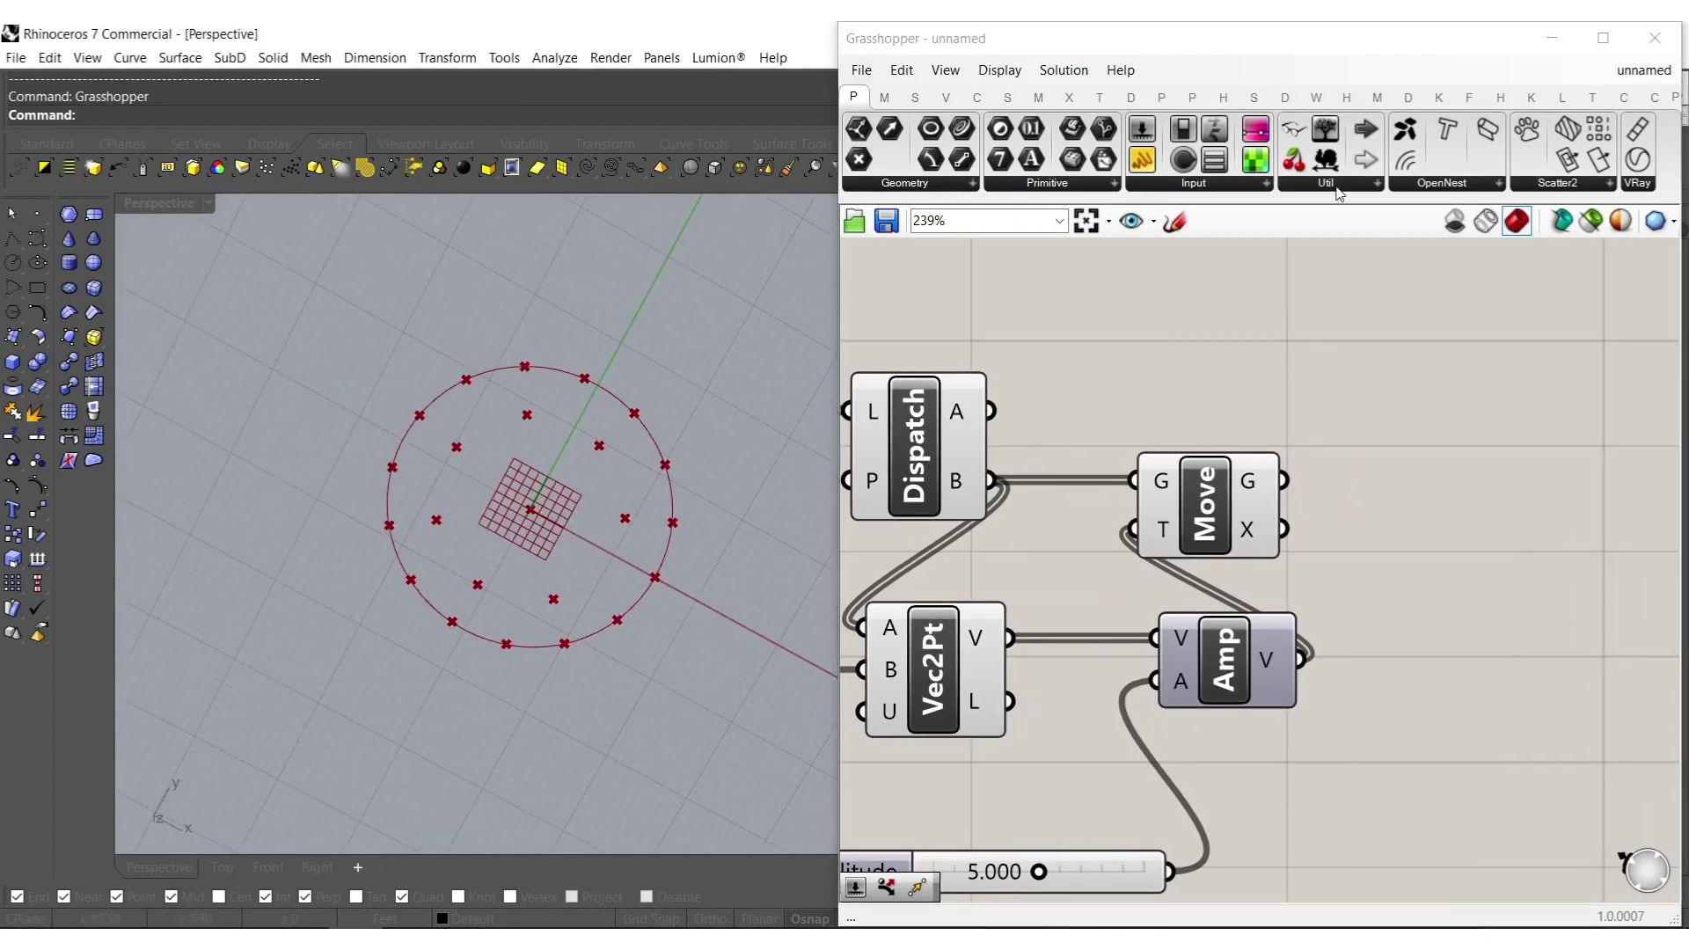
right_drag(1400, 549, 1214, 527)
double_click(1270, 511)
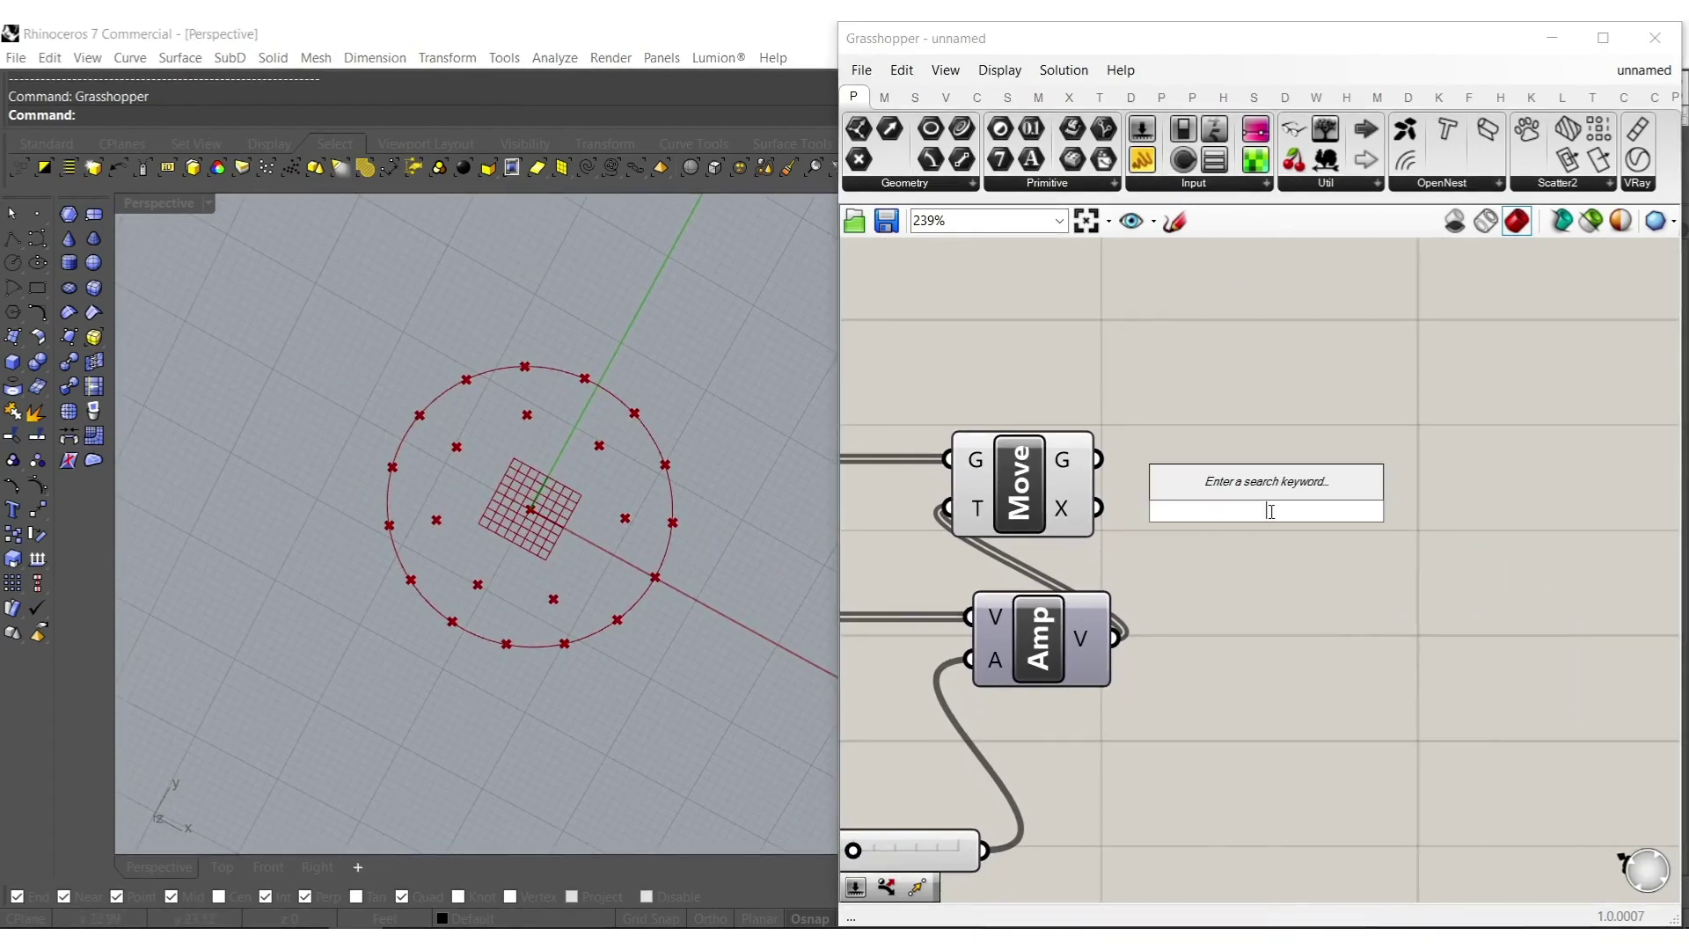
text(rot)
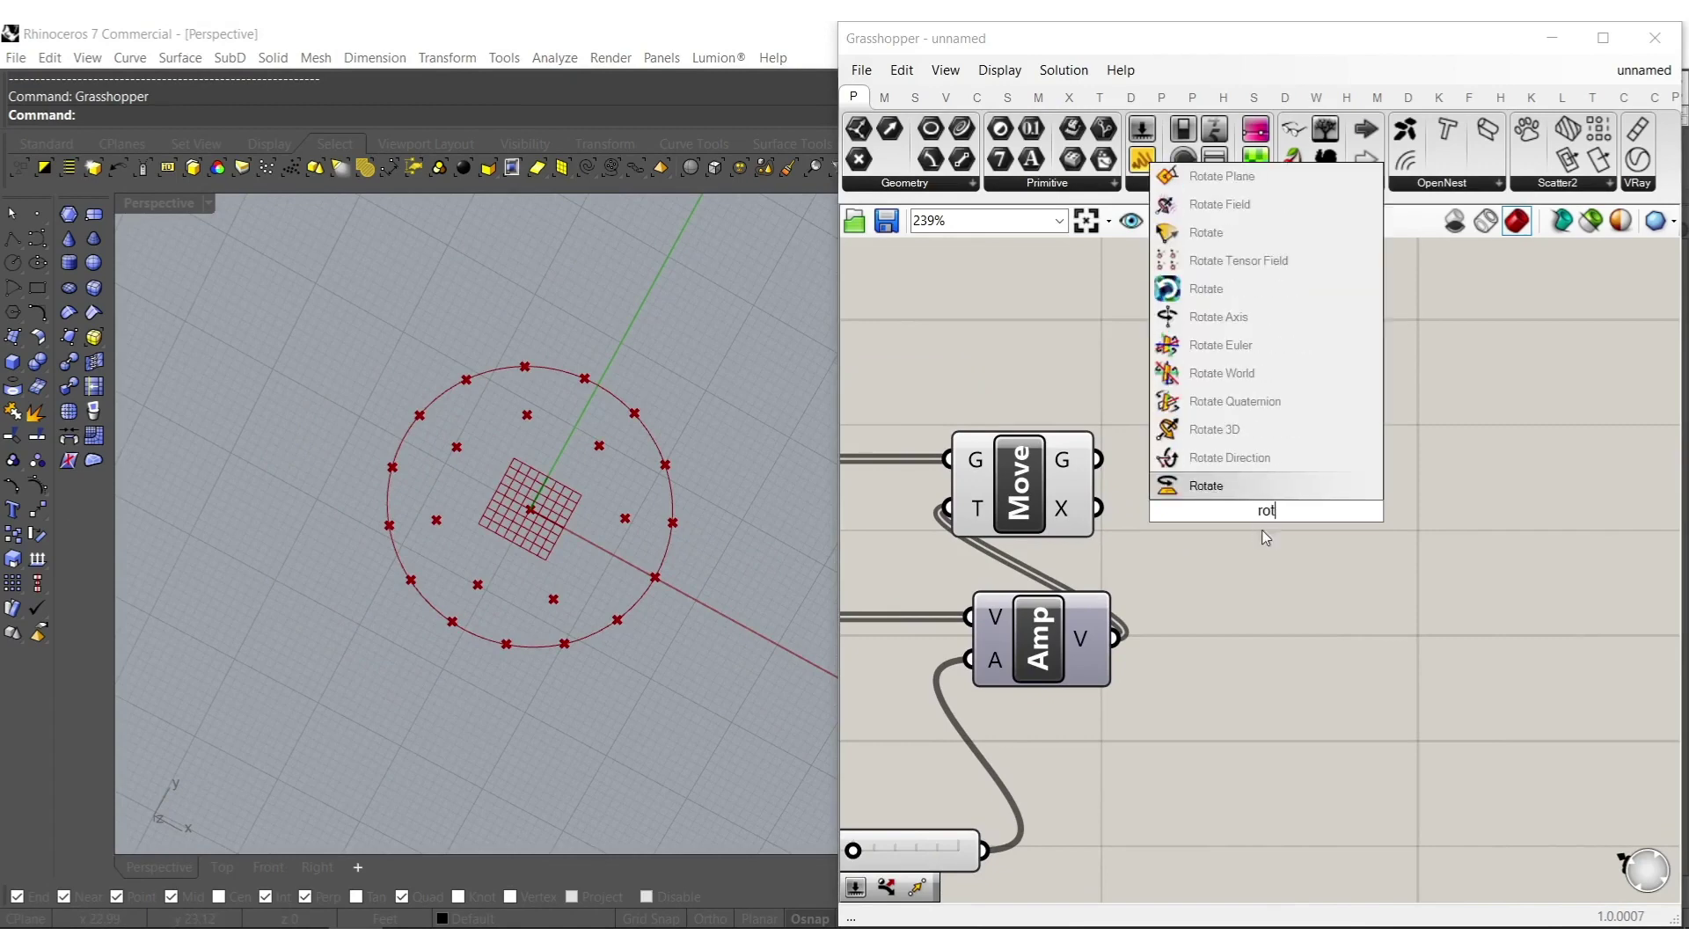
click(1247, 486)
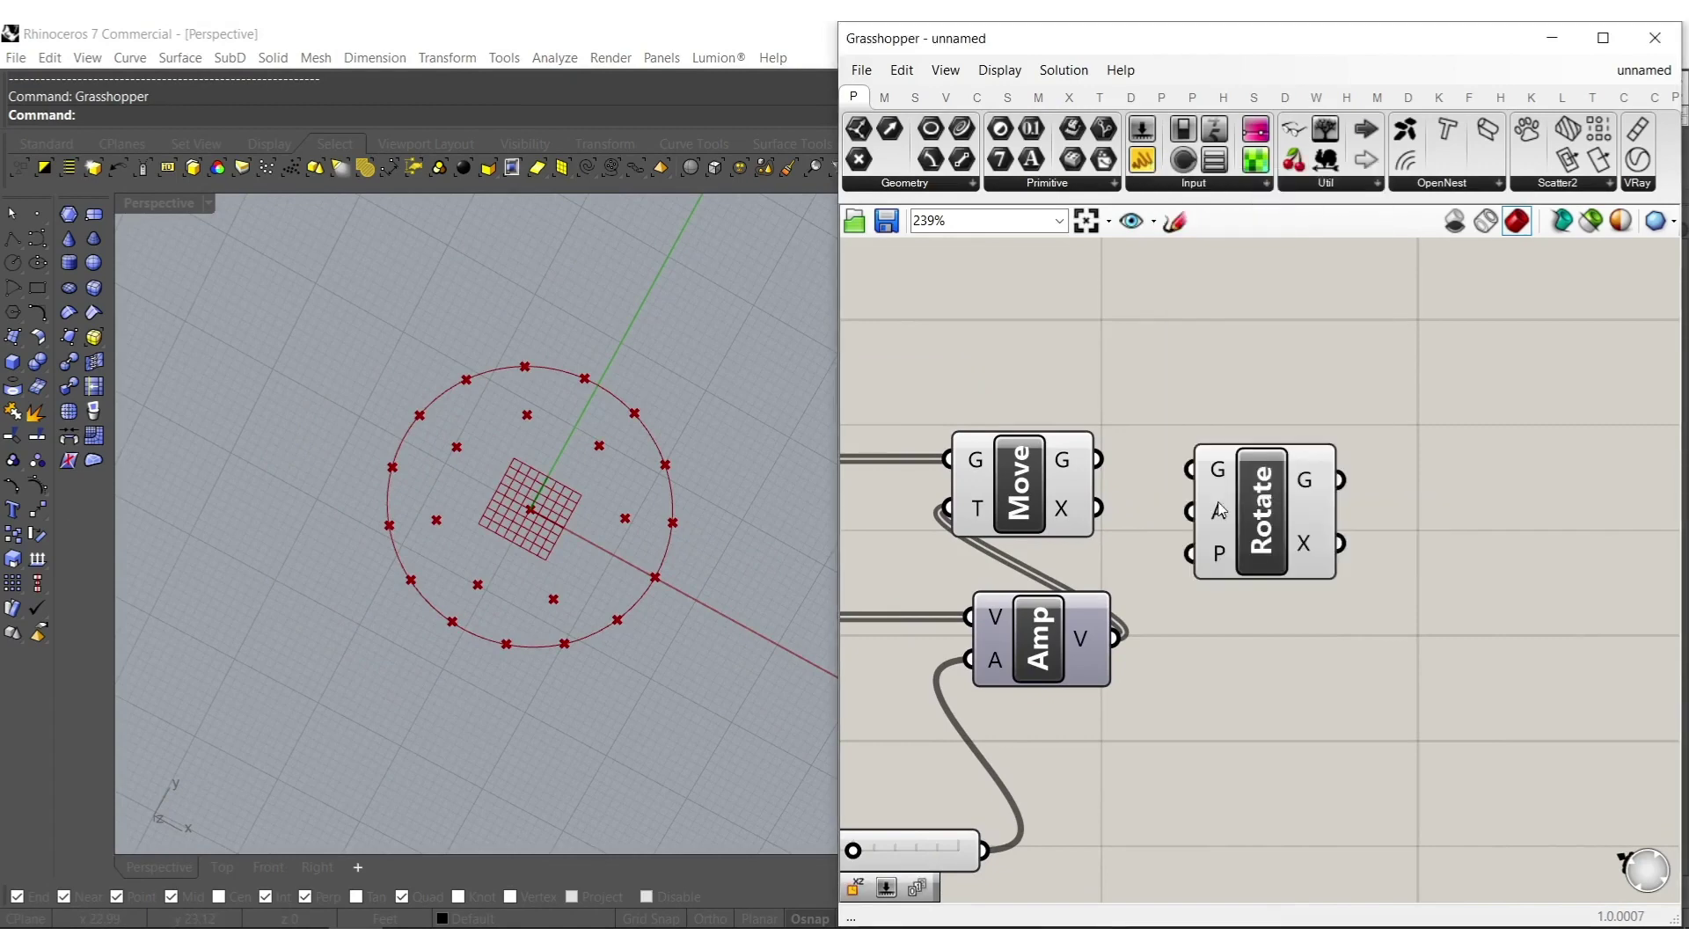
drag(1284, 493, 1428, 482)
Switch Rotate's angle input to degrees and connect a new number slider with the value 15.000 to it.
right_click(1358, 508)
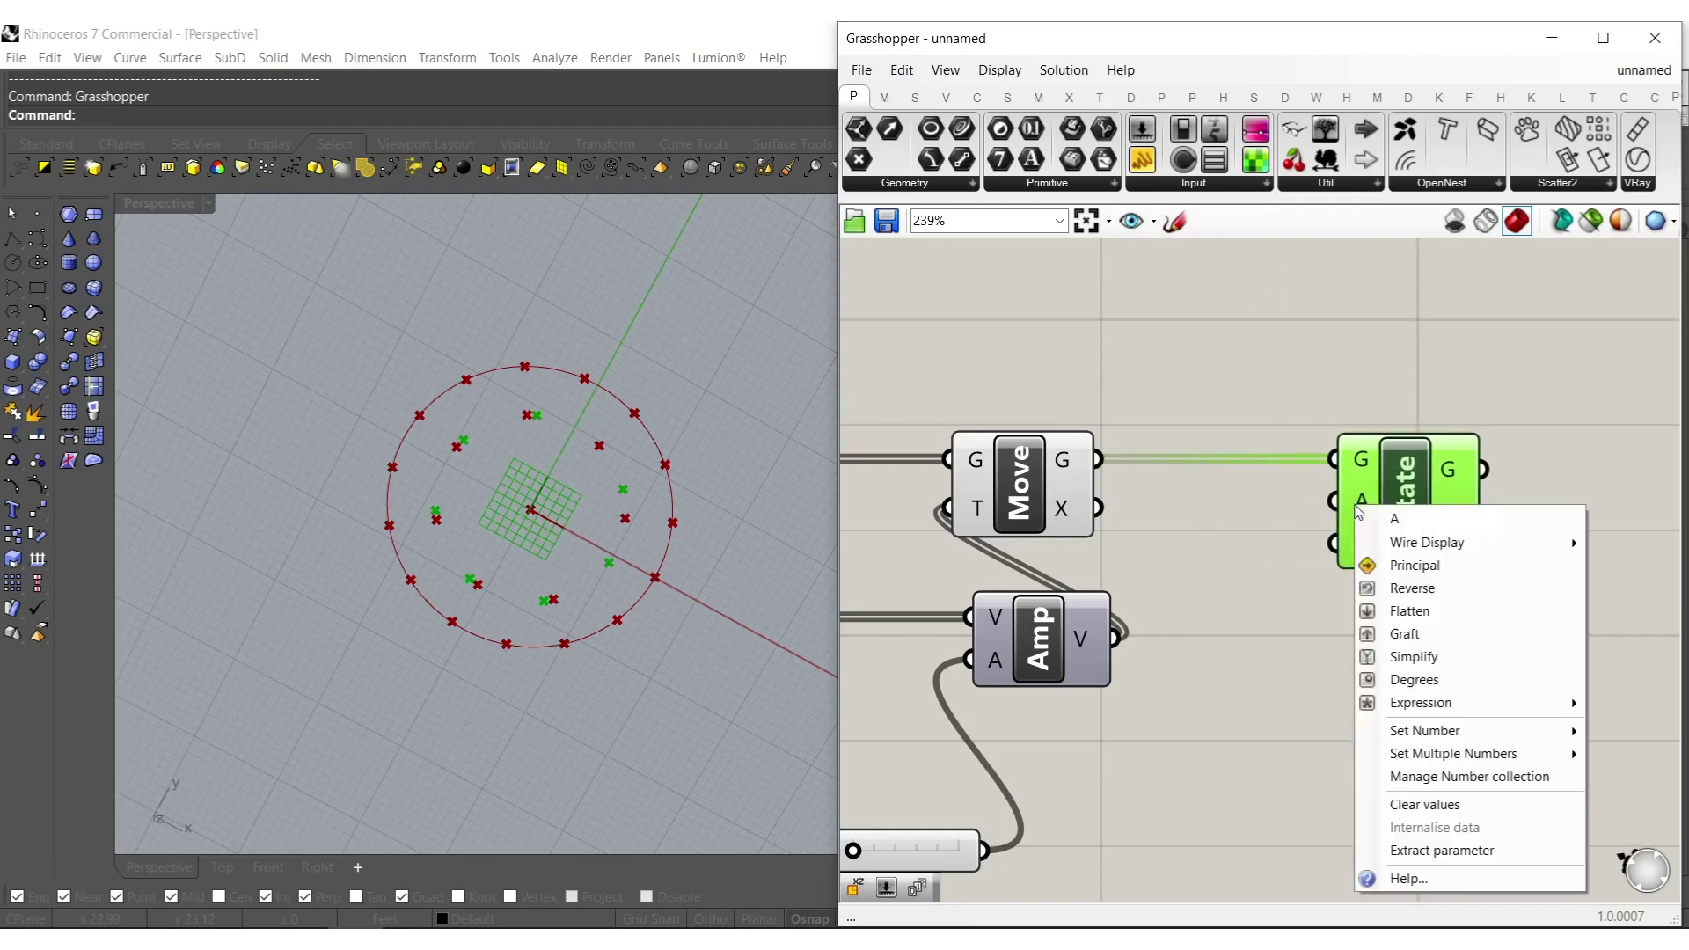
click(1414, 679)
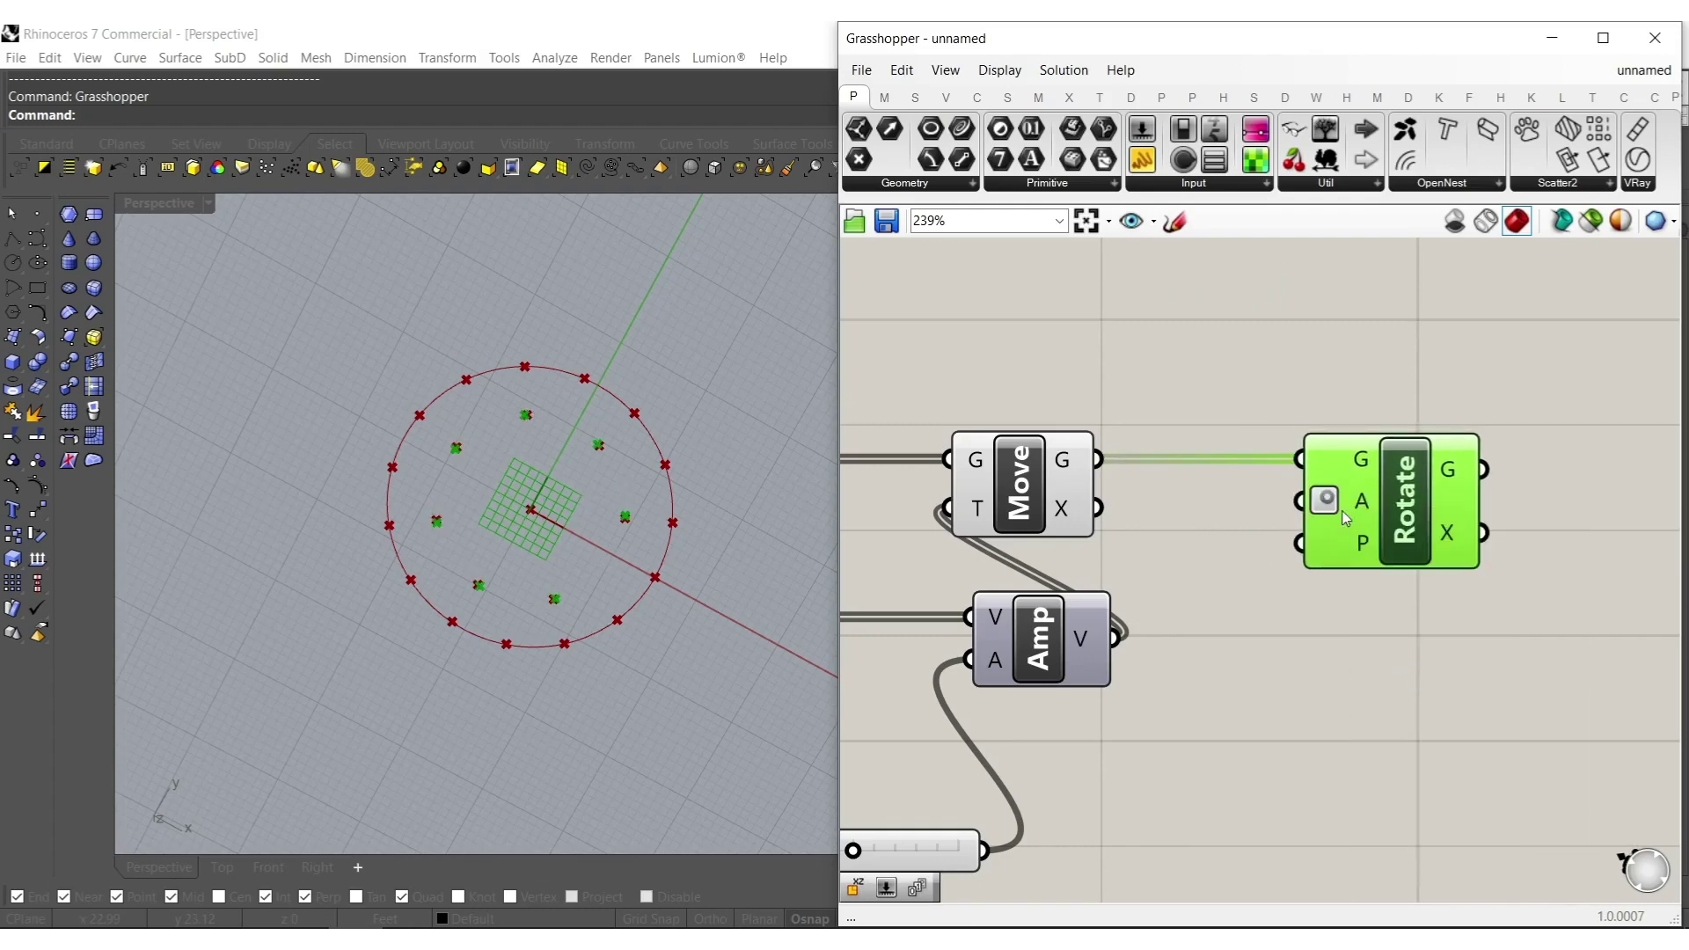
drag(1406, 501, 1485, 489)
click(1266, 566)
double_click(1266, 566)
text(1)
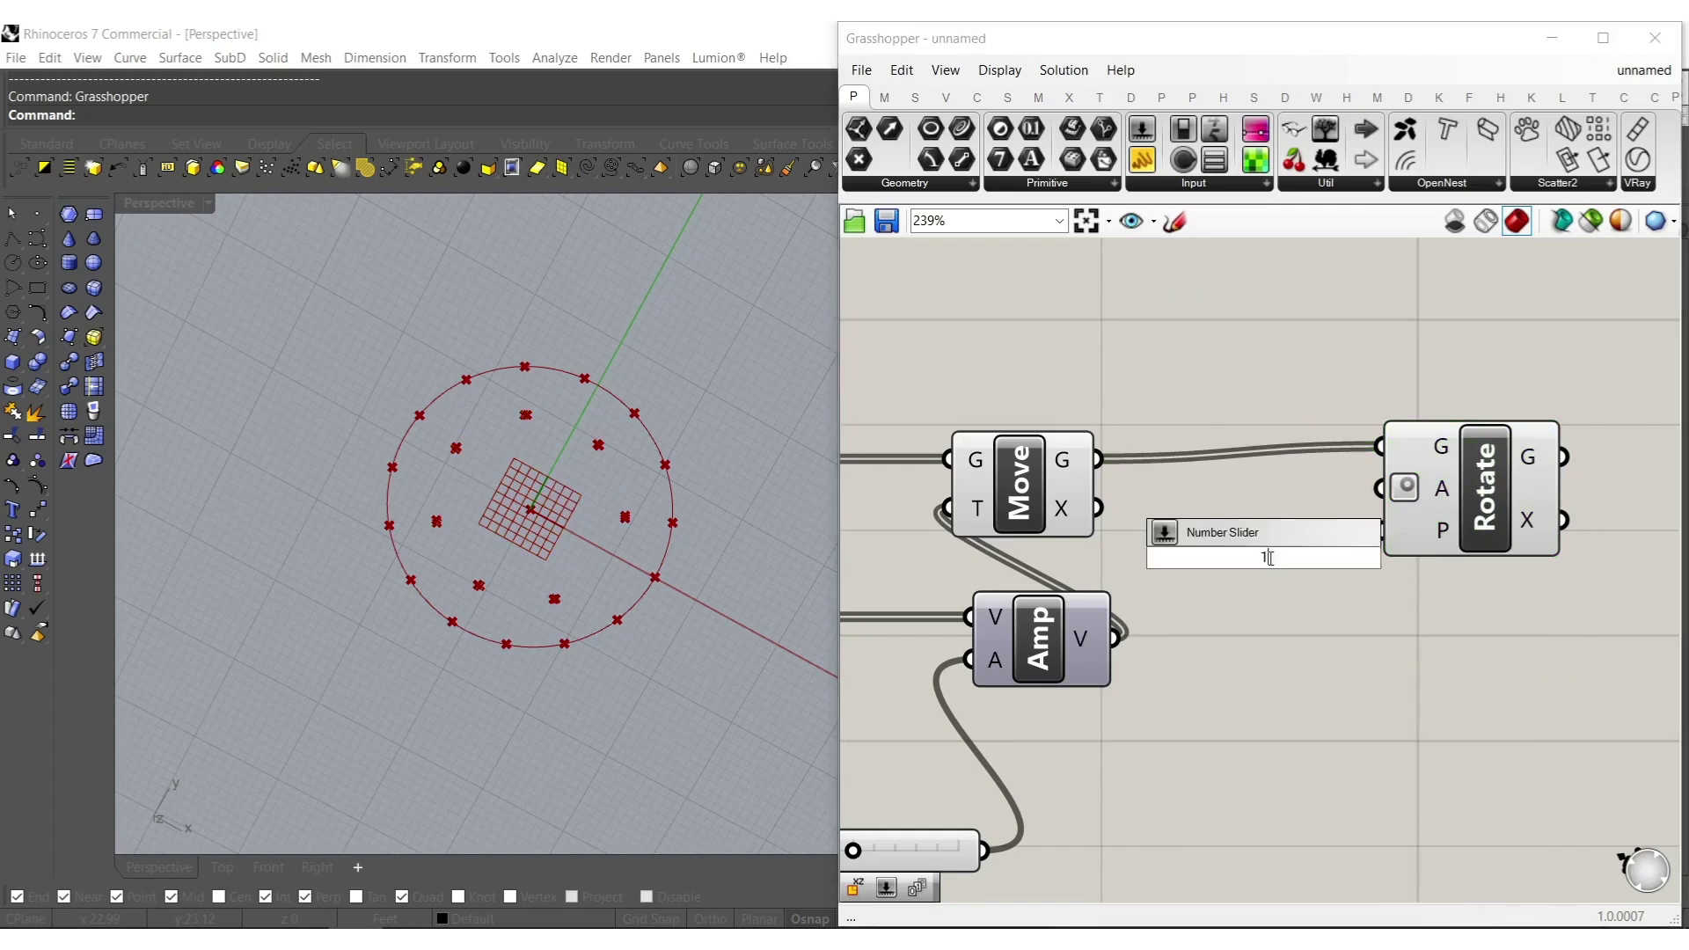
text(5.)
key(Return)
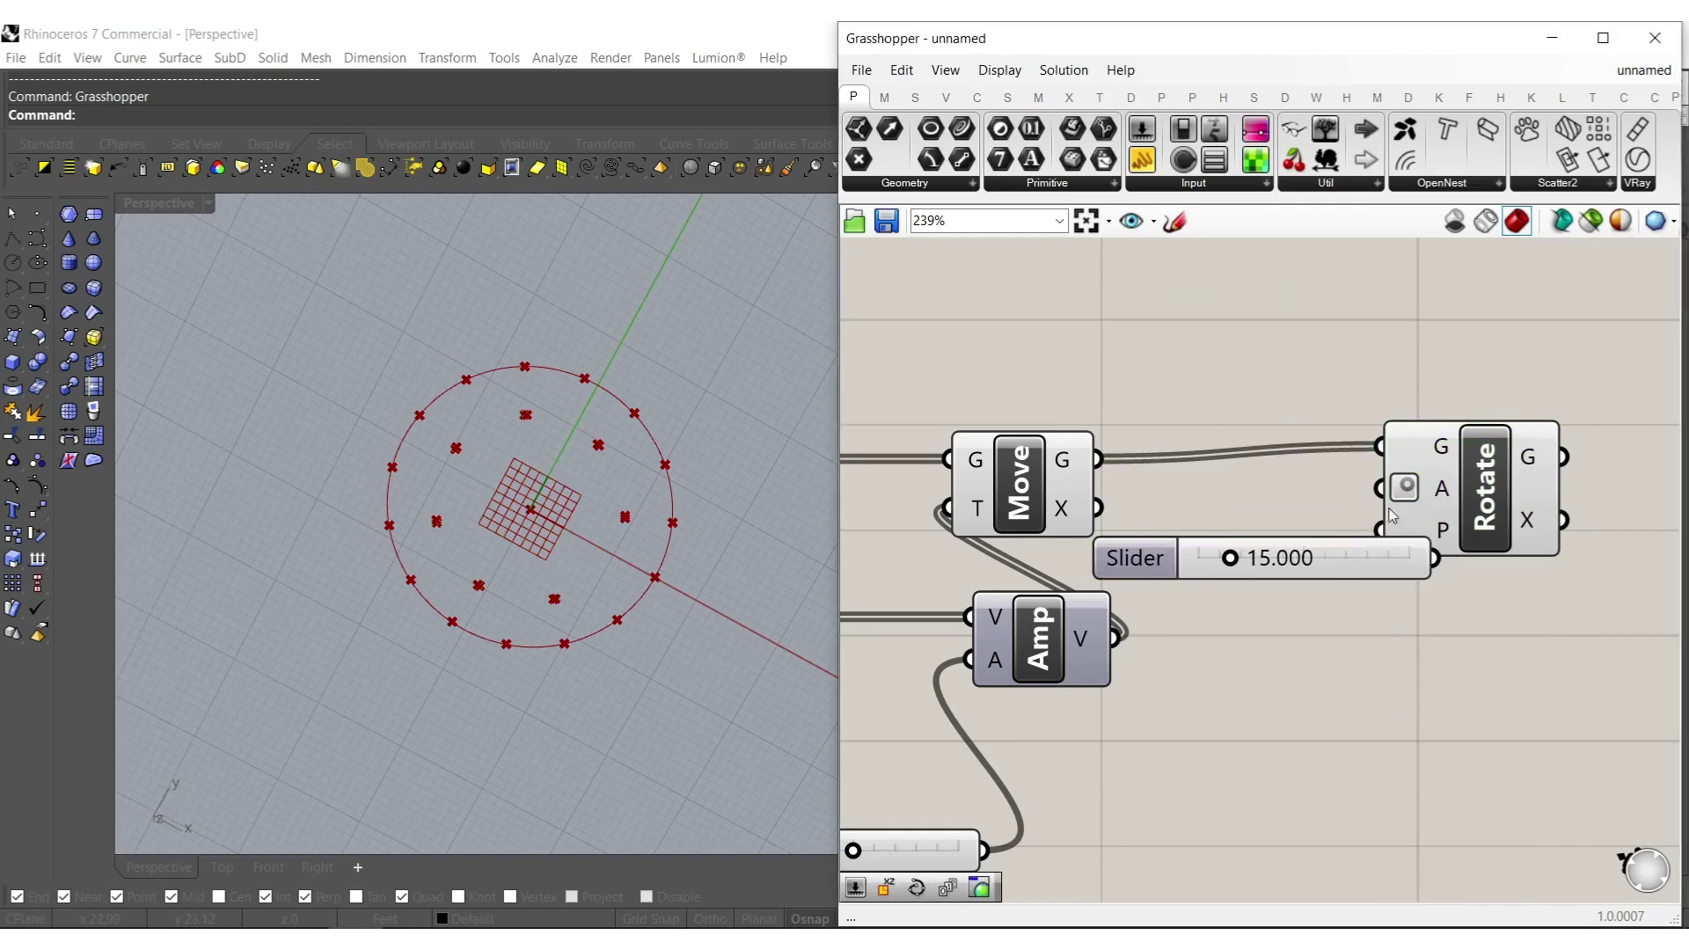
drag(1427, 564, 1428, 566)
drag(1396, 571, 1425, 657)
Add a PolyLine component and connect Rotate's geometry output to its vertices input.
right_drag(1664, 558, 1321, 664)
click(1351, 642)
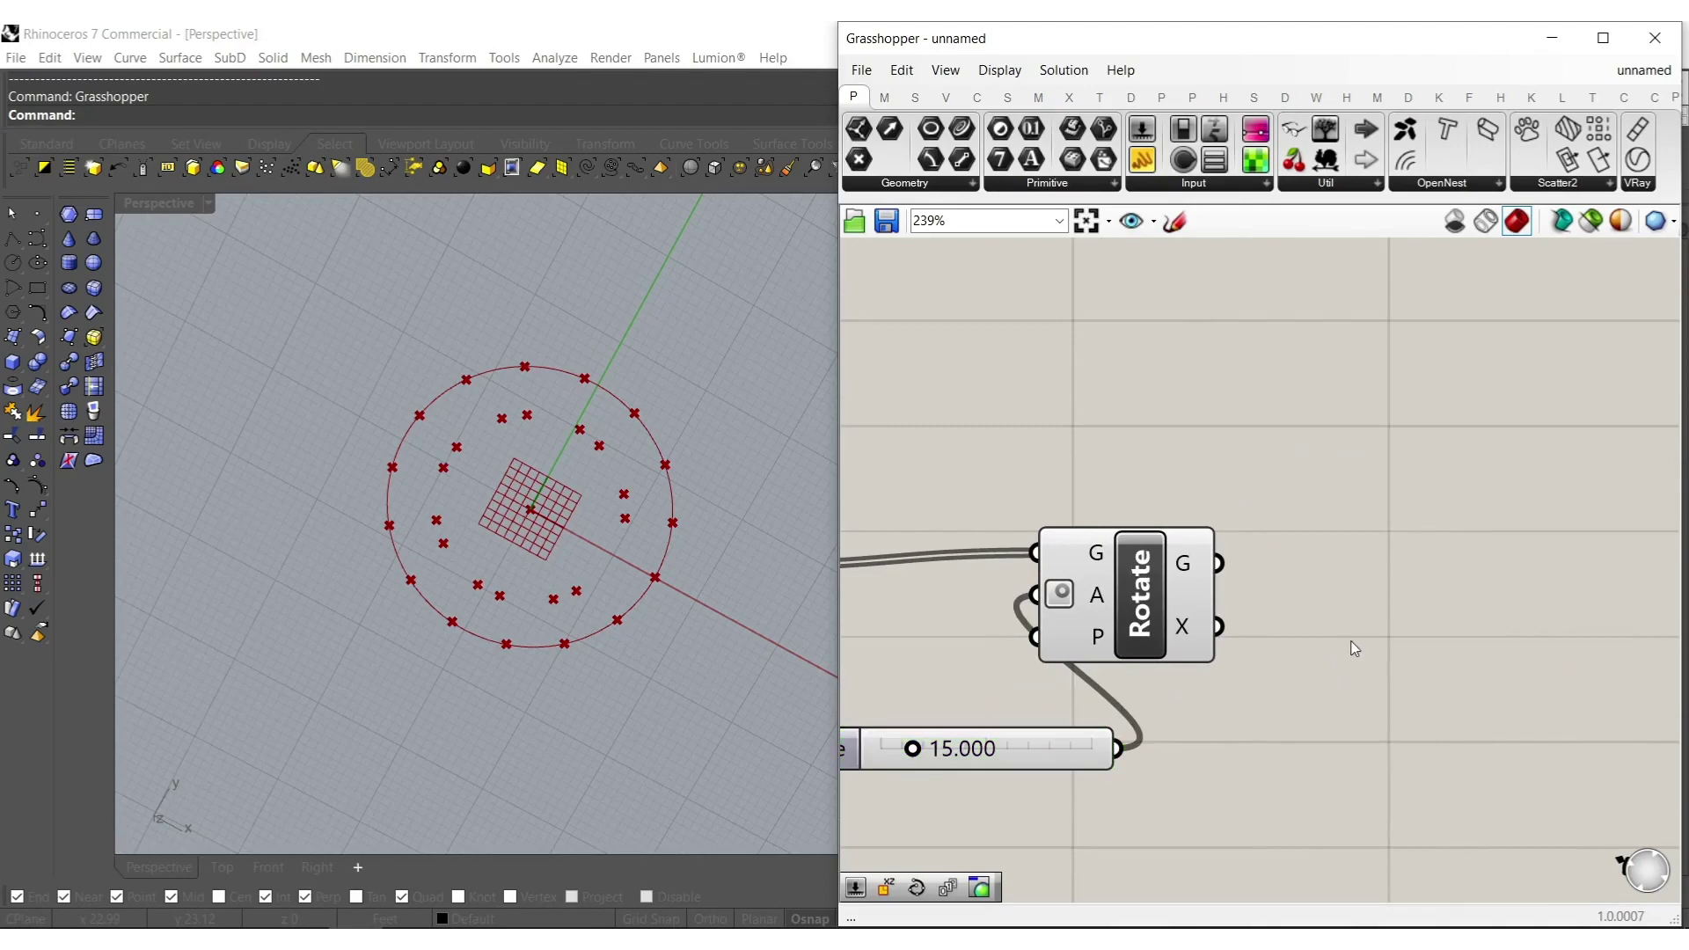
double_click(1354, 593)
text(pol)
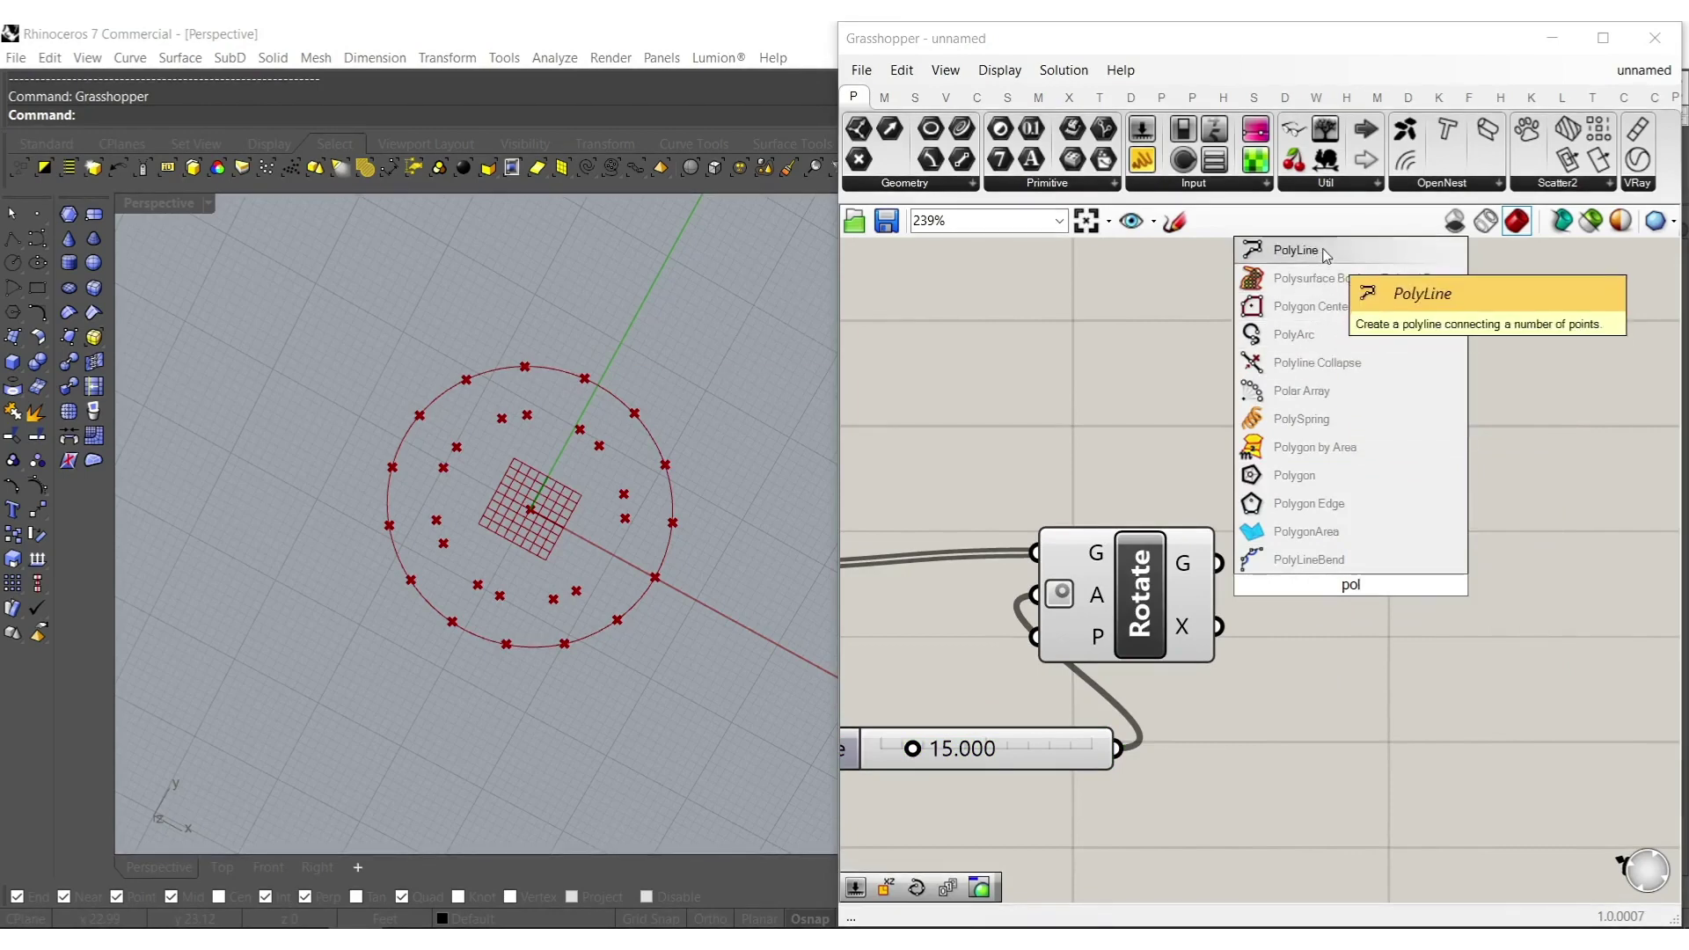
click(1258, 251)
drag(1186, 570, 1186, 570)
drag(1342, 605, 1328, 607)
Close the polyline by setting the PolyLine component's closed input to True.
right_click(1291, 615)
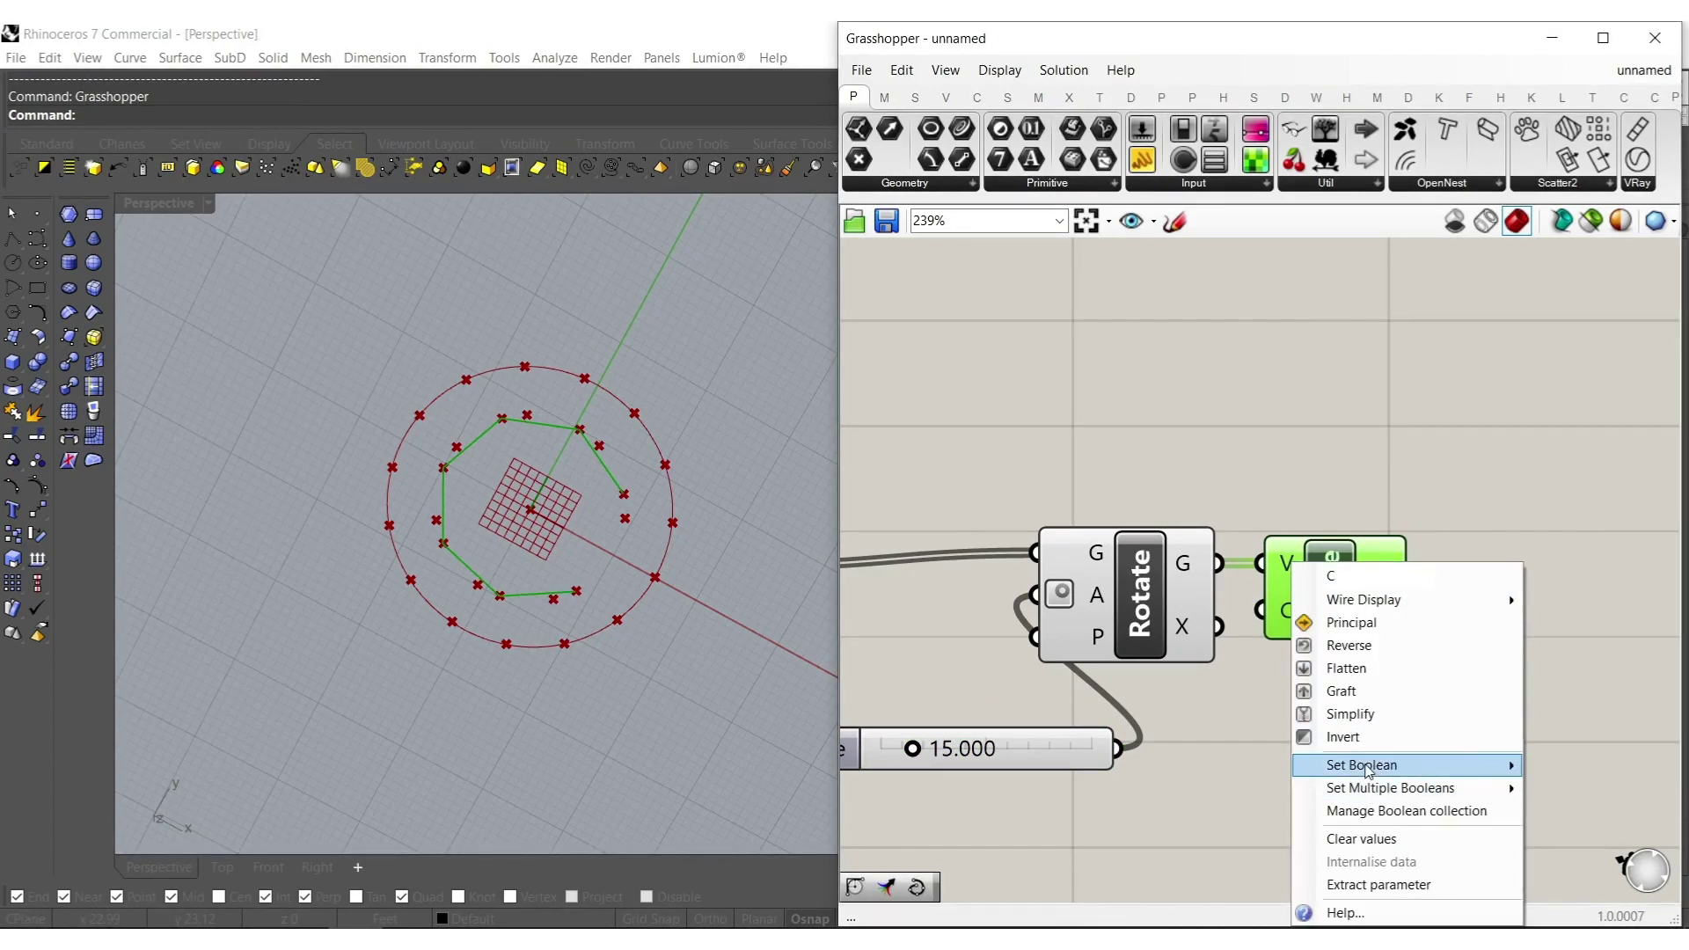
mouse_move(1506, 765)
click(1582, 790)
click(1527, 607)
Set the Count slider that drives the circle's division to 18.
right_drag(1190, 669, 1462, 663)
right_drag(1000, 683, 1509, 581)
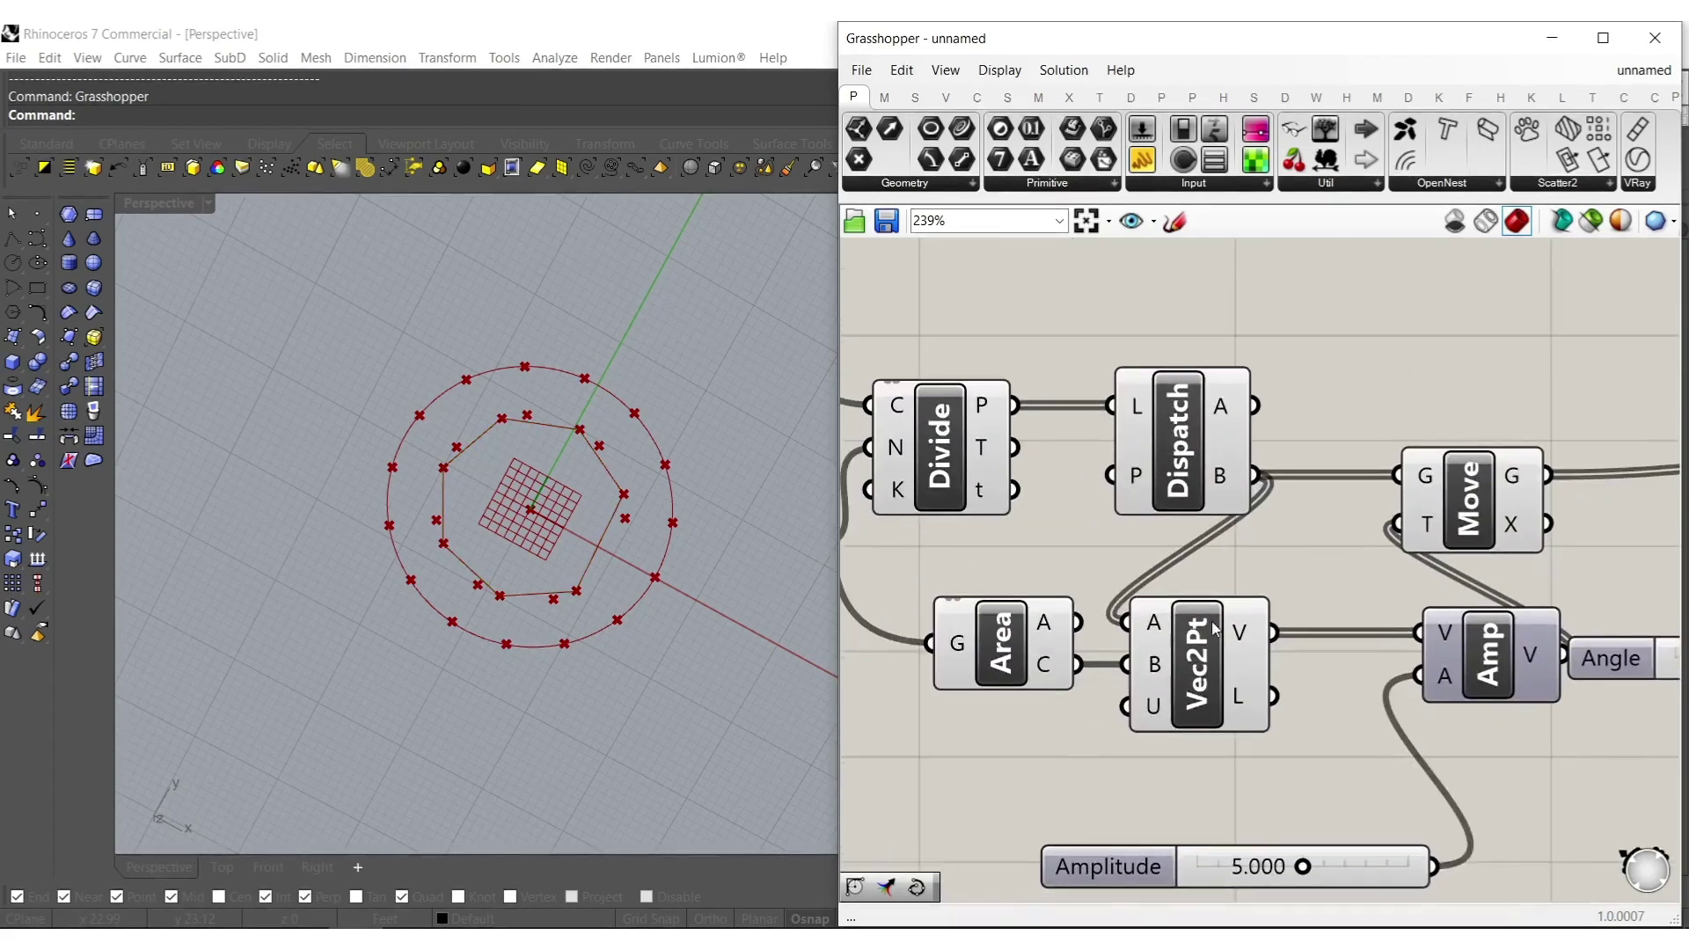
right_drag(845, 454, 1223, 547)
scroll(1026, 615, up, 4)
scroll(621, 524, up, 4)
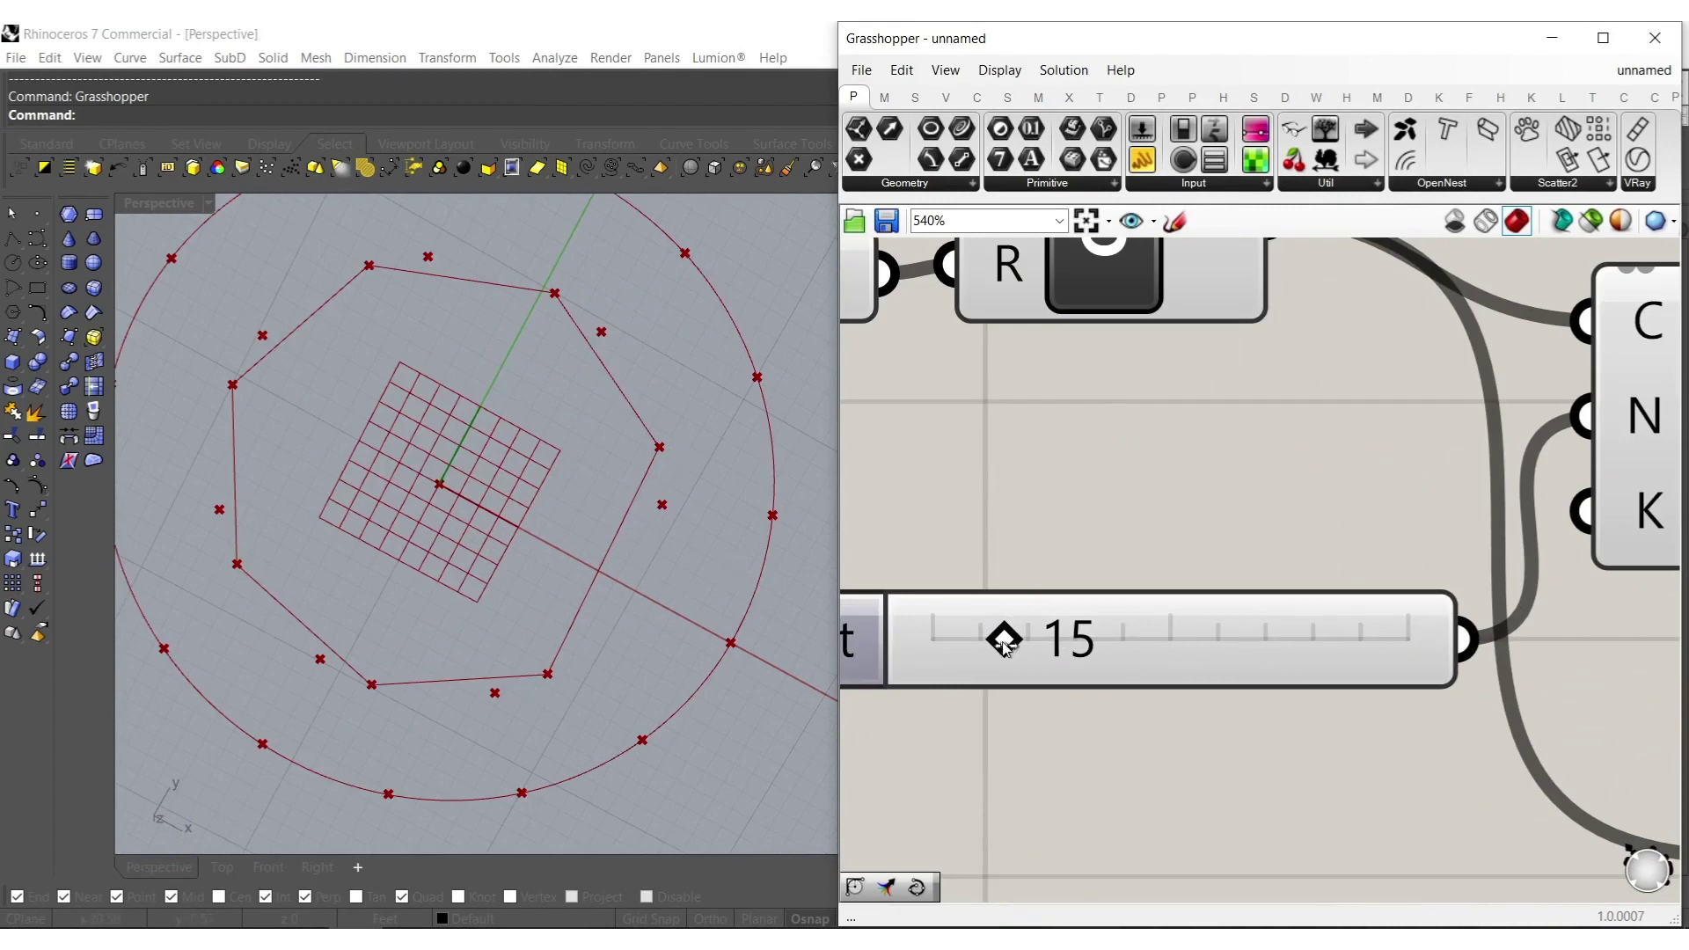
drag(1006, 647, 1017, 645)
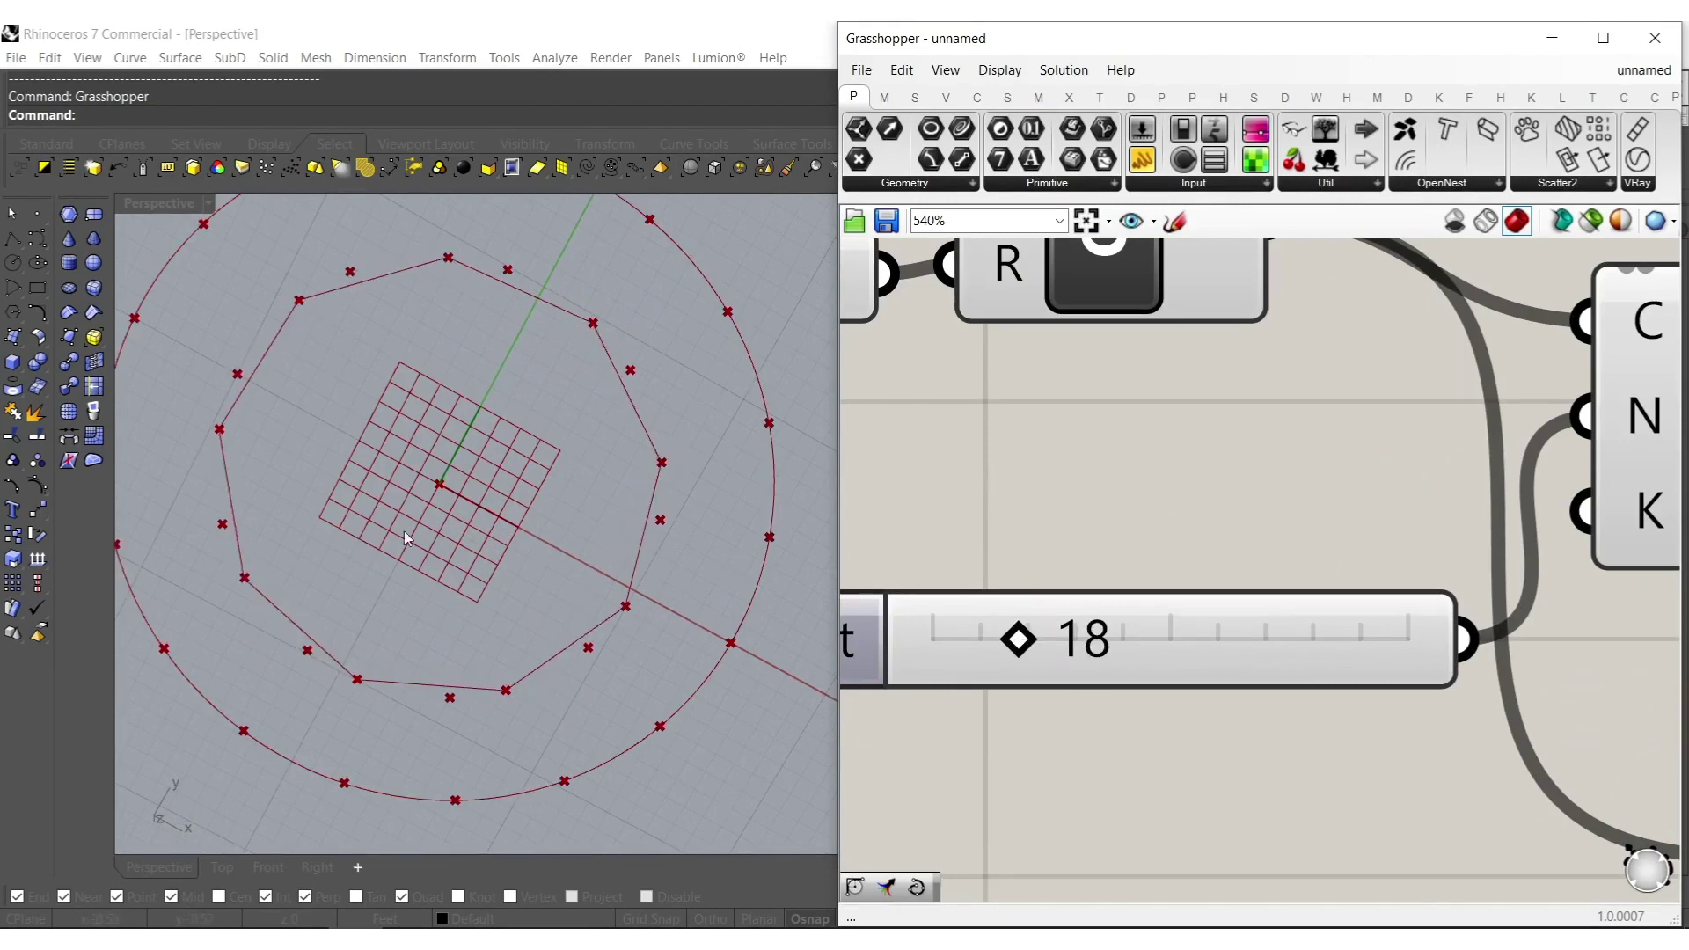
Restrict the Count slider that drives the circle's division to even numbers.
scroll(411, 438, down, 4)
shift+right_drag(410, 436, 536, 574)
right_drag(1298, 629, 1081, 615)
double_click(1080, 615)
click(1156, 555)
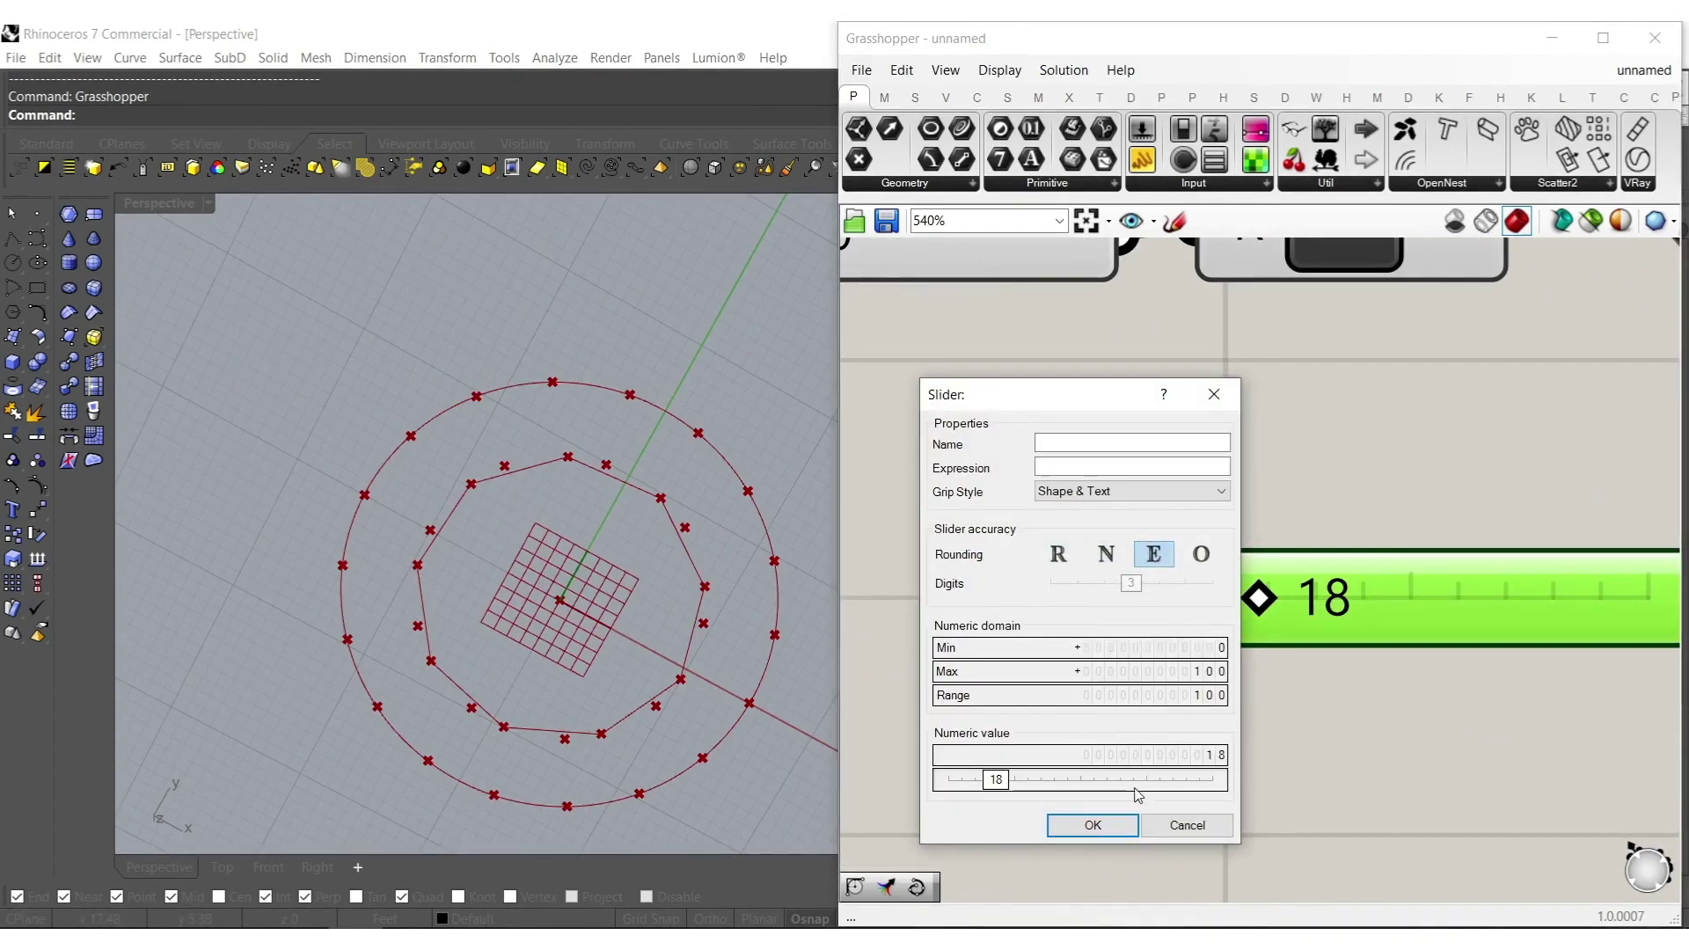
click(1115, 826)
scroll(1061, 568, down, 10)
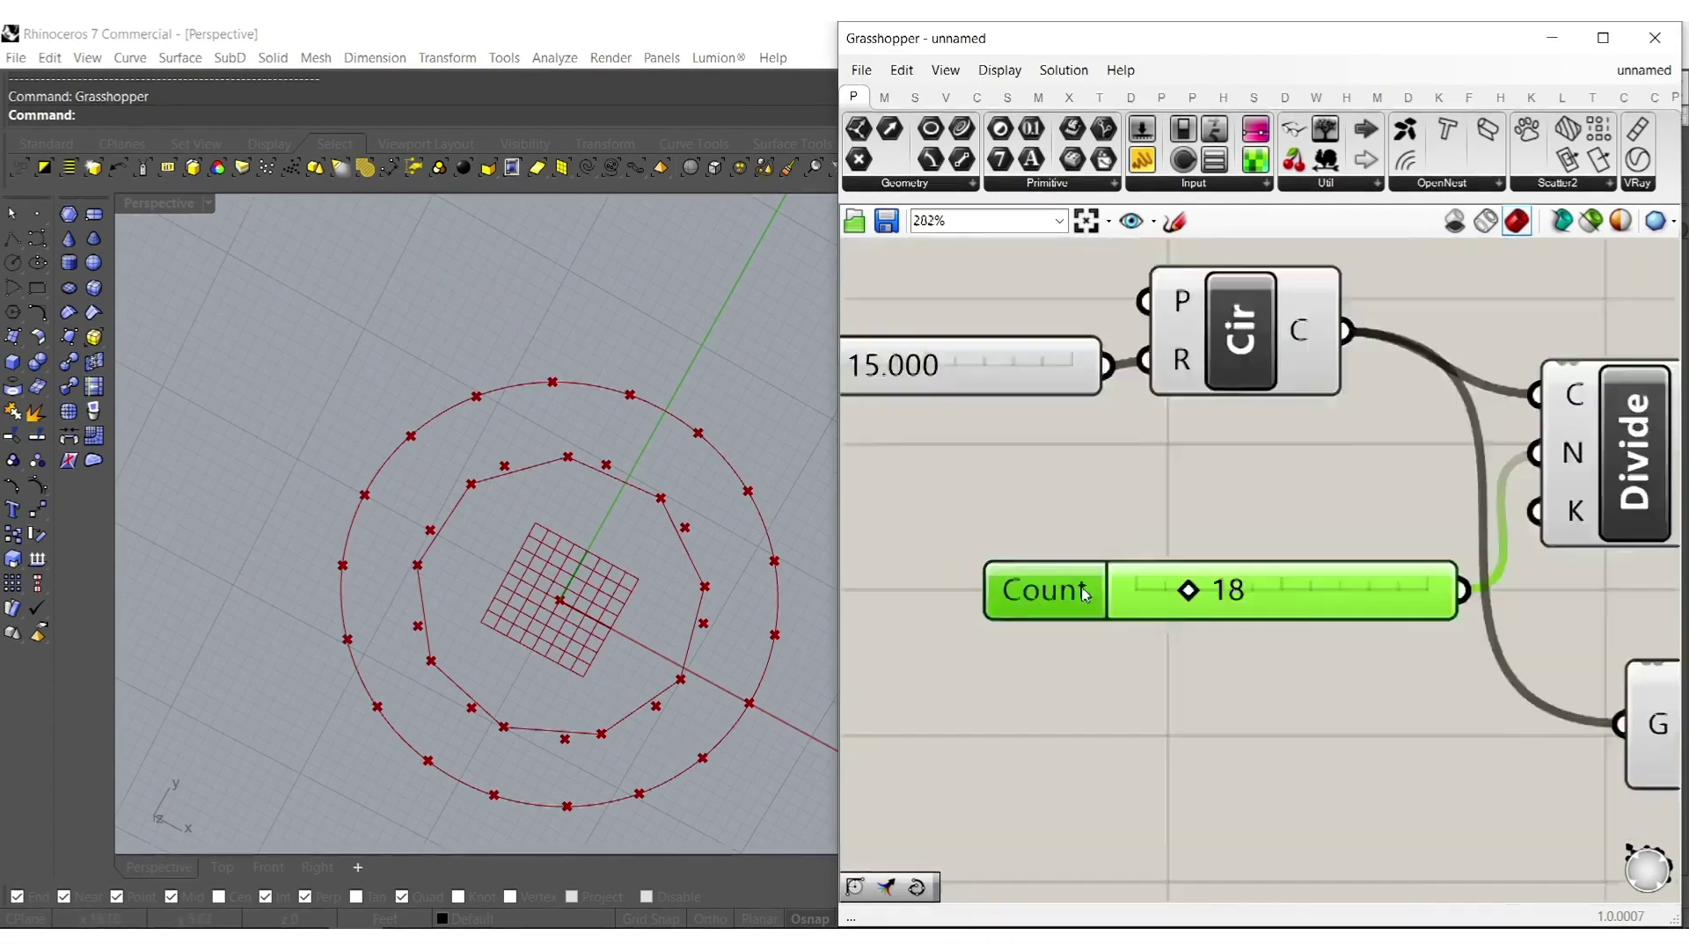
Add a Weave component and connect Dispatch's A output to its first stream input.
right_drag(1570, 664, 1069, 748)
scroll(1116, 649, up, 4)
right_drag(1118, 649, 1410, 539)
double_click(1410, 539)
text(weave)
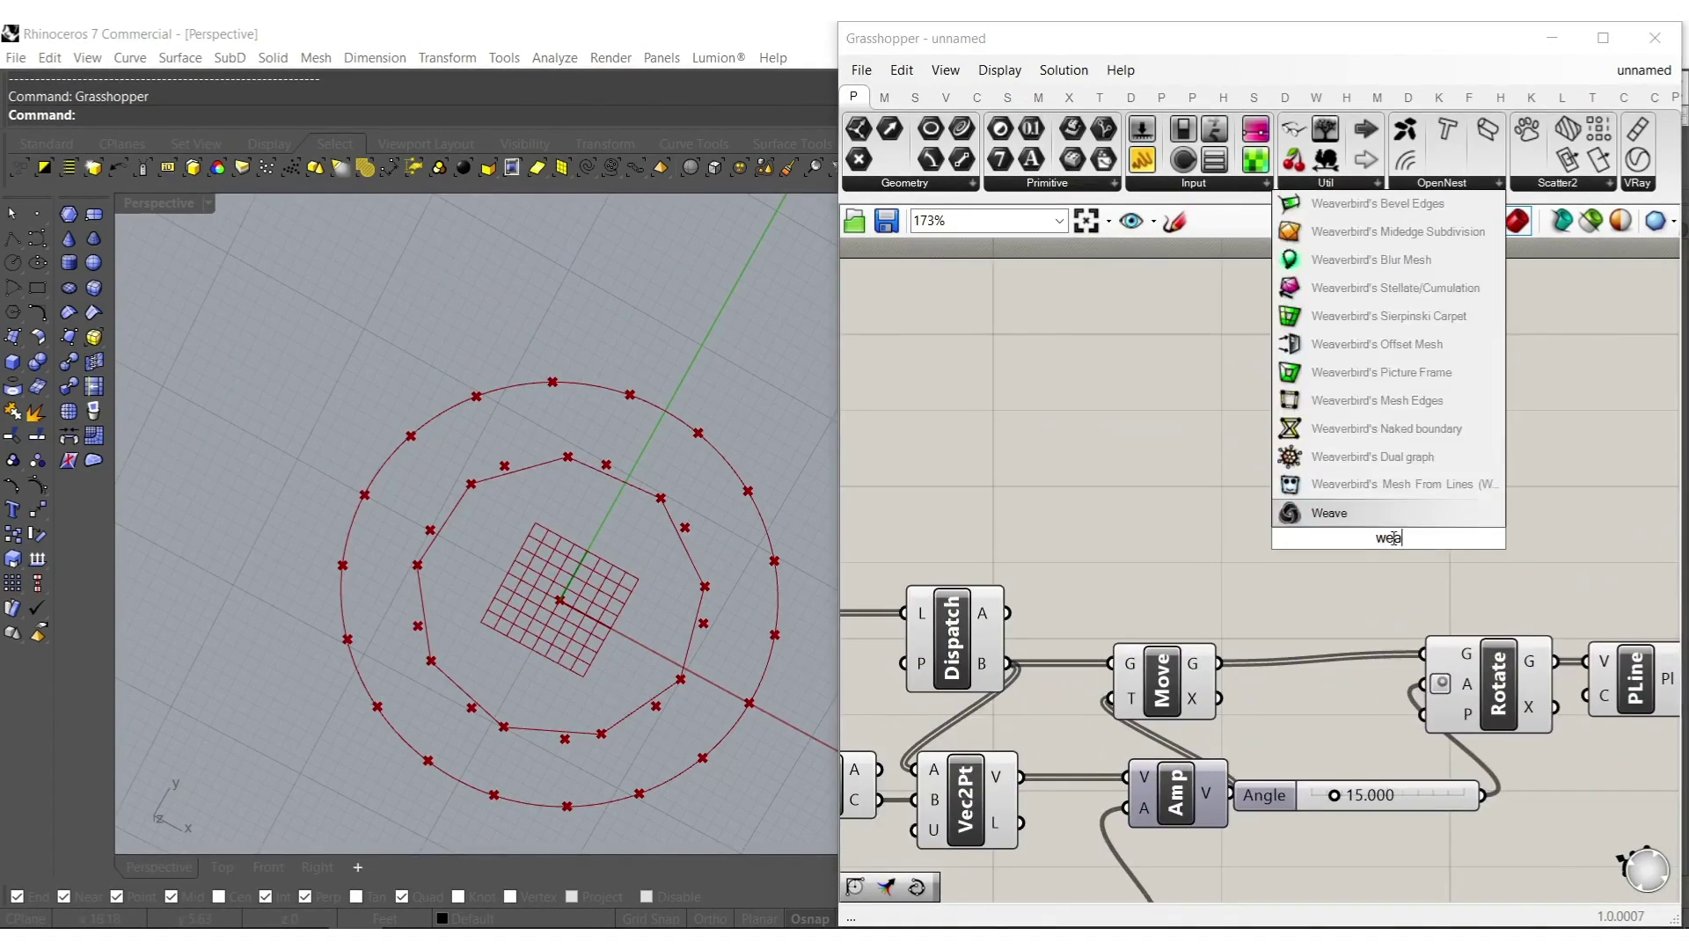
key(Return)
drag(1344, 553, 1008, 613)
scroll(1333, 626, down, 3)
drag(1322, 621, 1237, 484)
Connect Rotate's geometry output to Weave's second stream input and feed the woven points into the PolyLine's vertices input.
scroll(1355, 632, up, 4)
drag(1454, 640, 1459, 523)
drag(1501, 380, 1093, 587)
right_drag(1203, 500, 1006, 514)
drag(1007, 514, 1326, 634)
right_drag(1326, 634, 1054, 680)
drag(1364, 654, 1209, 631)
click(1222, 715)
right_drag(1090, 675, 1385, 657)
click(1294, 516)
Set the circle's radius slider to 20.744 and keep the division count at 18.
scroll(1179, 571, down, 3)
right_drag(1117, 594, 1632, 557)
scroll(1038, 623, up, 8)
mouse_move(1021, 576)
mouse_down()
mouse_move(1075, 577)
mouse_move(1045, 577)
mouse_up()
scroll(1029, 578, down, 2)
scroll(1029, 578, down, 1)
right_drag(1029, 578, 648, 462)
scroll(947, 687, up, 2)
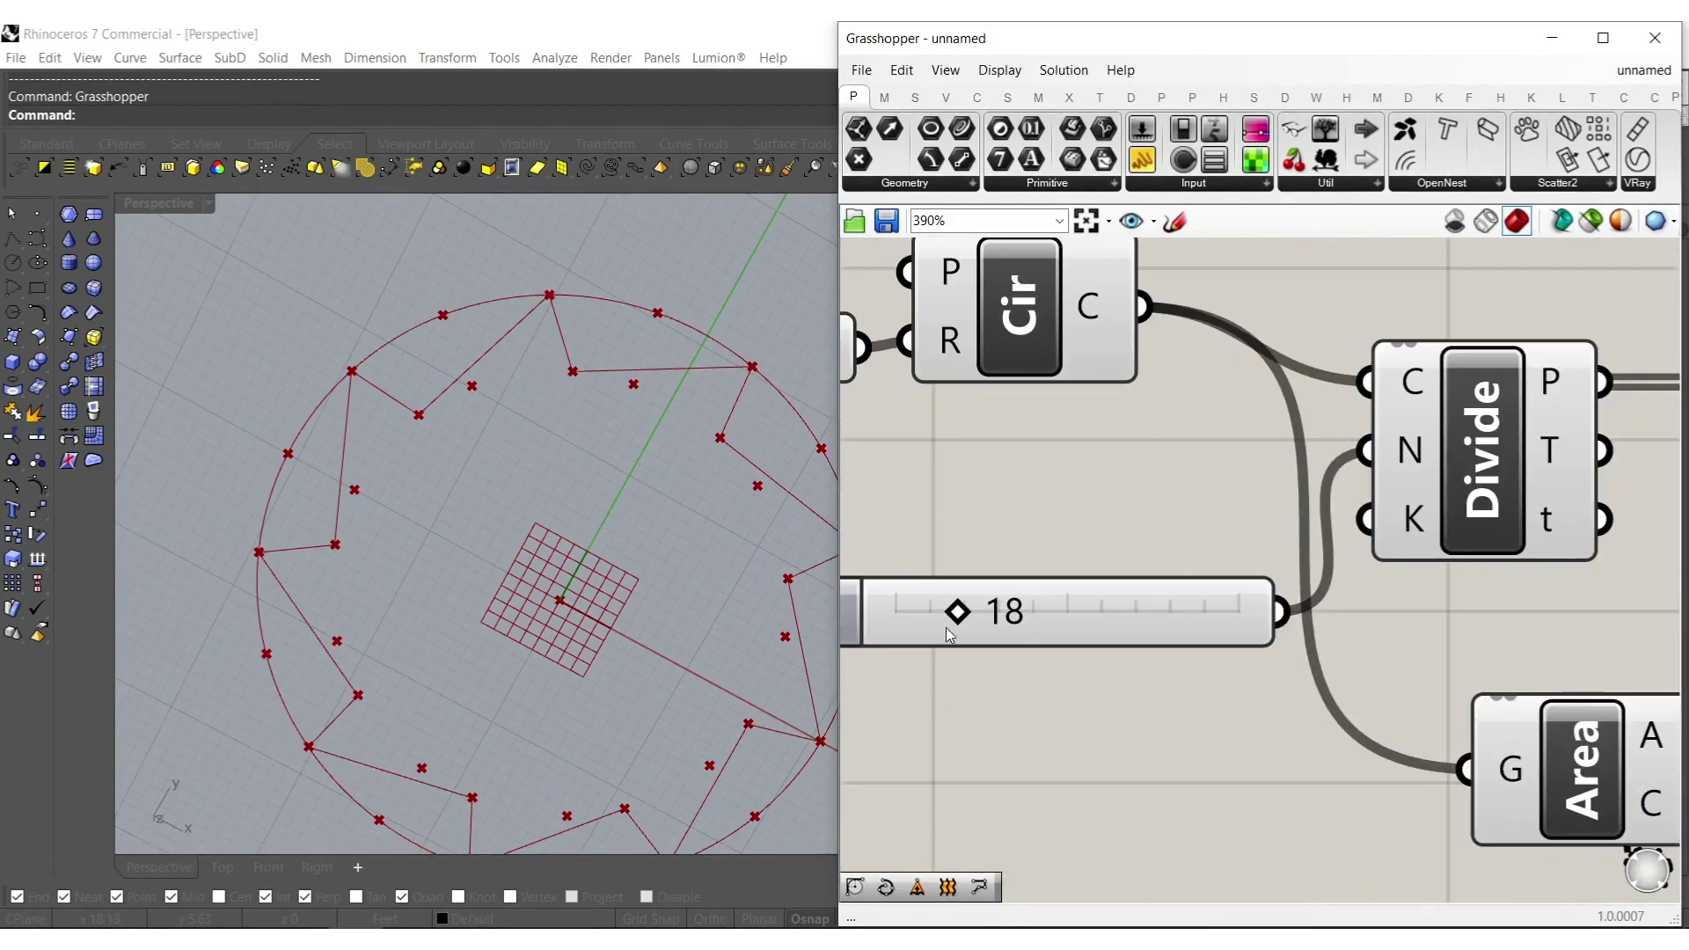
mouse_move(955, 620)
mouse_down()
mouse_move(1219, 618)
mouse_move(938, 624)
mouse_move(958, 627)
mouse_up()
scroll(1107, 455, down, 11)
Add a Move component after the PolyLine and connect the polyline output to its geometry input.
right_drag(1581, 522, 1252, 651)
scroll(1362, 584, up, 5)
double_click(1495, 639)
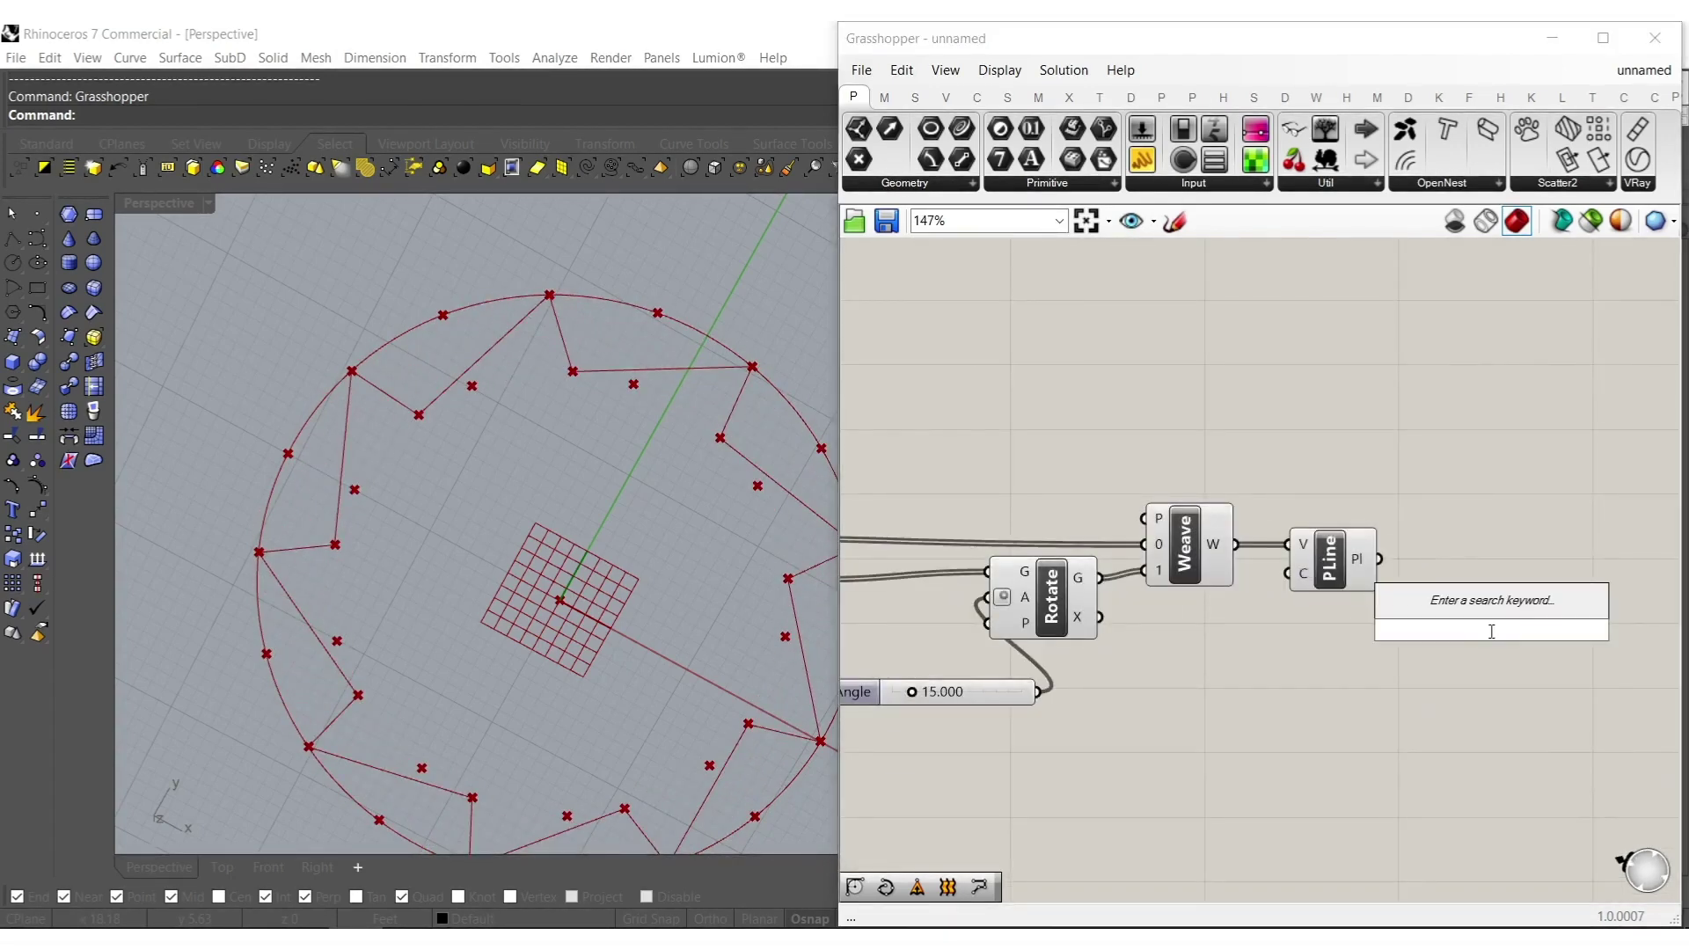
text(move)
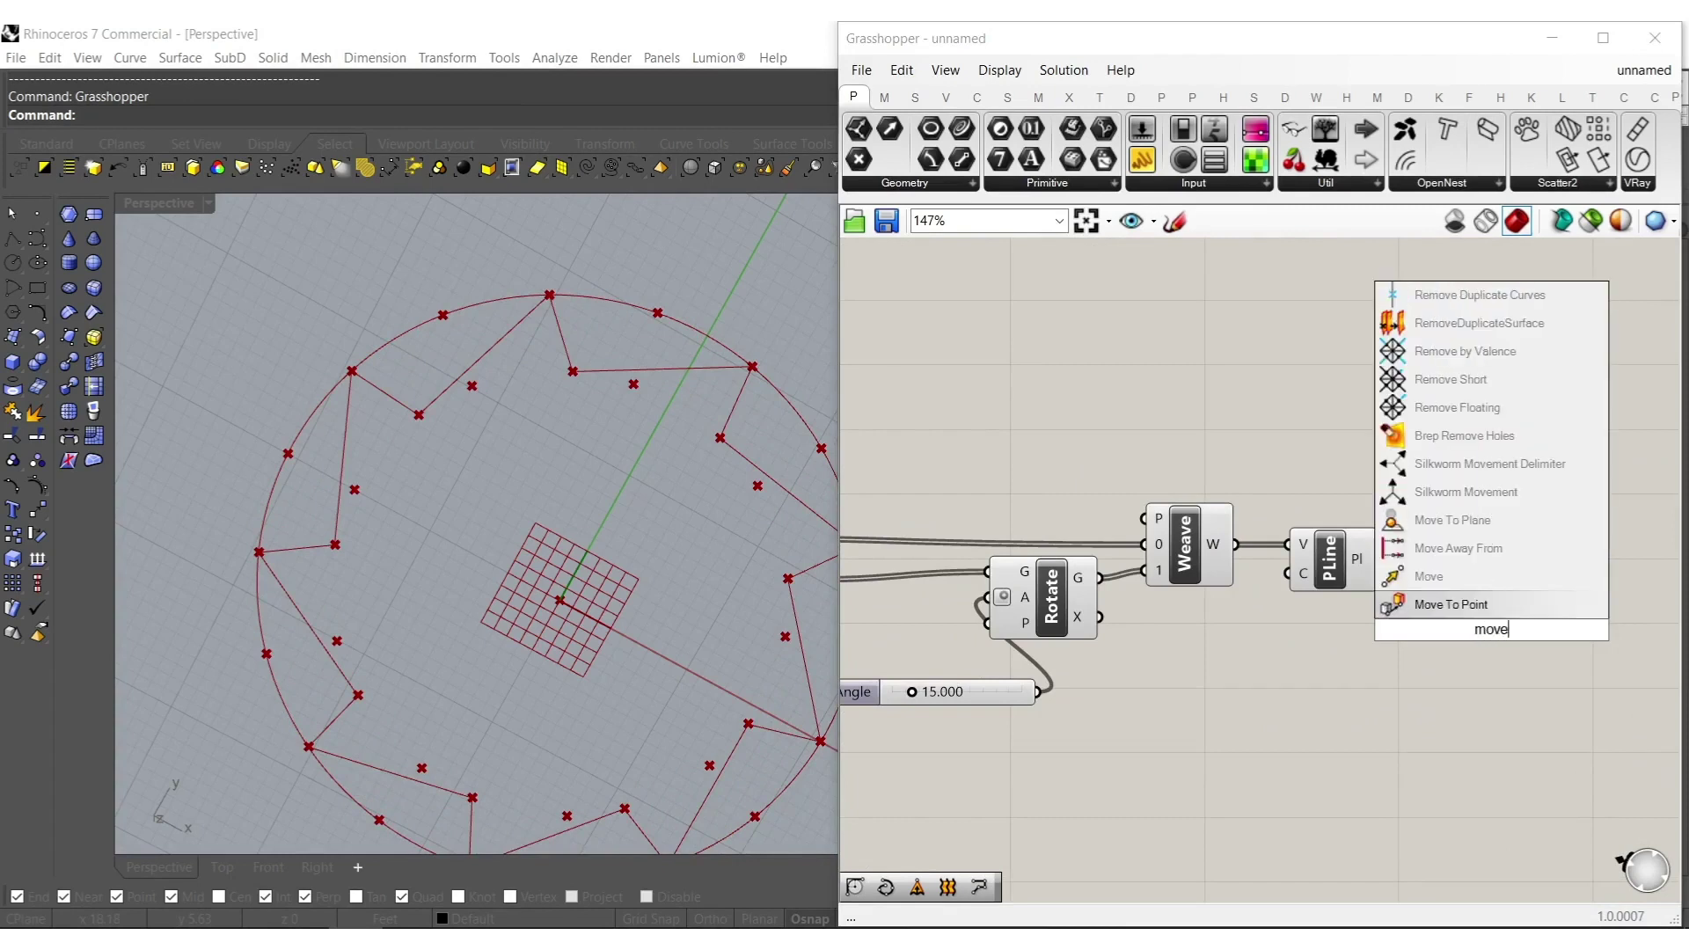
click(1465, 609)
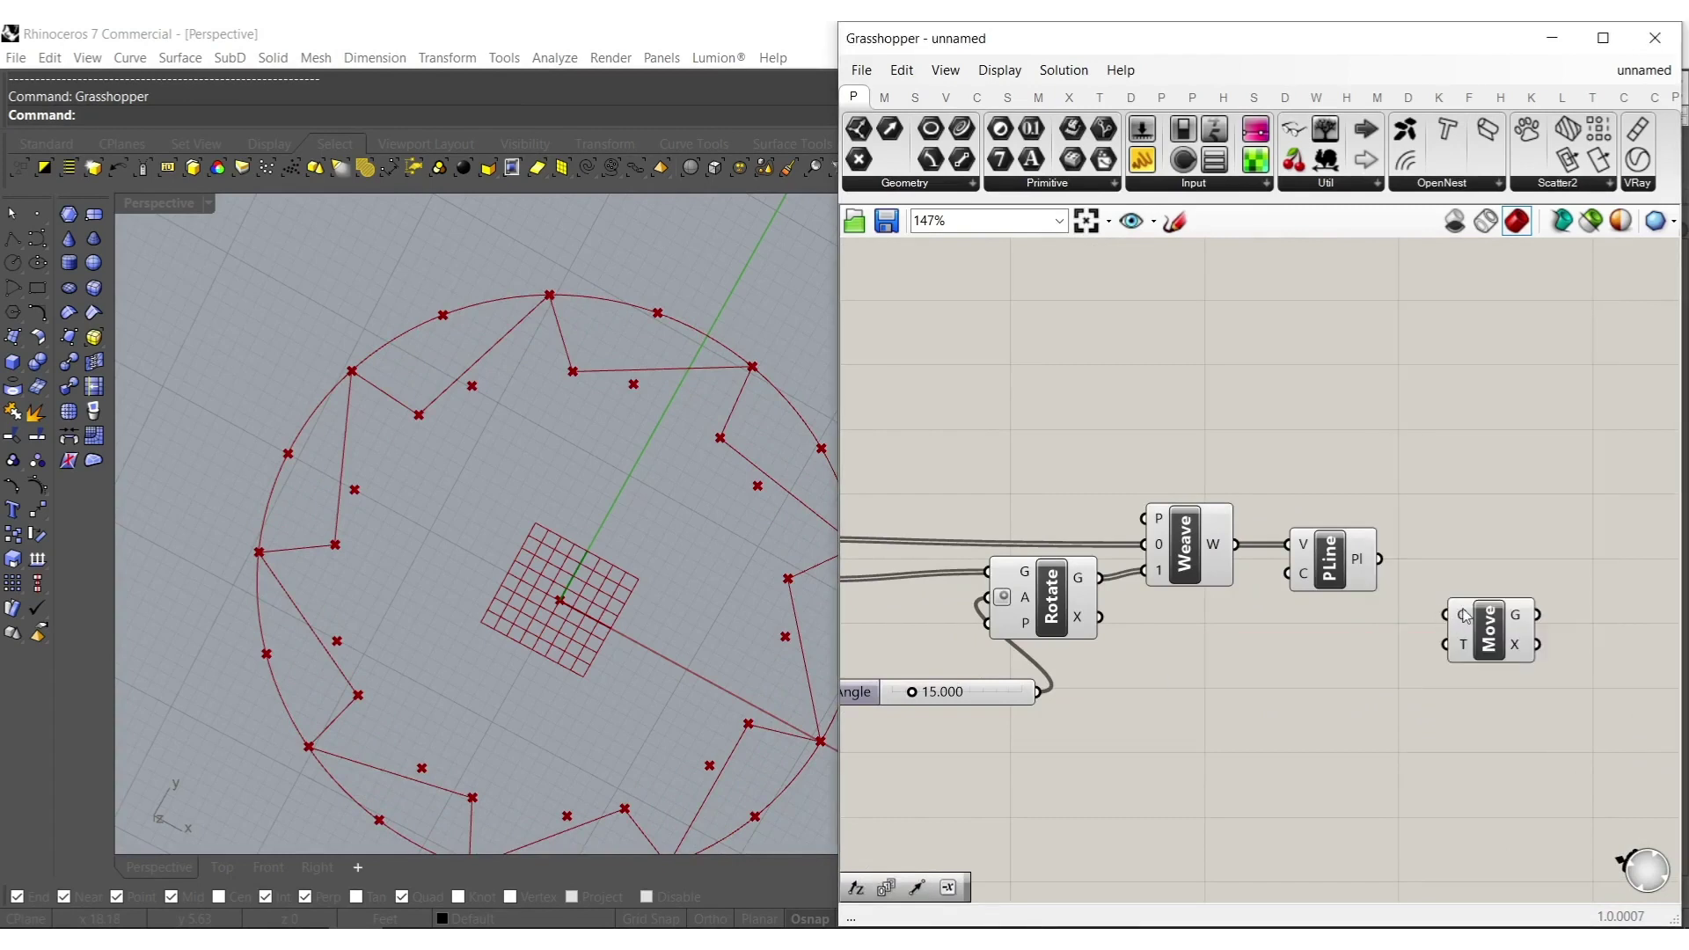
Add a Series component below the PolyLine and connect its output to Move's translation input.
double_click(1346, 717)
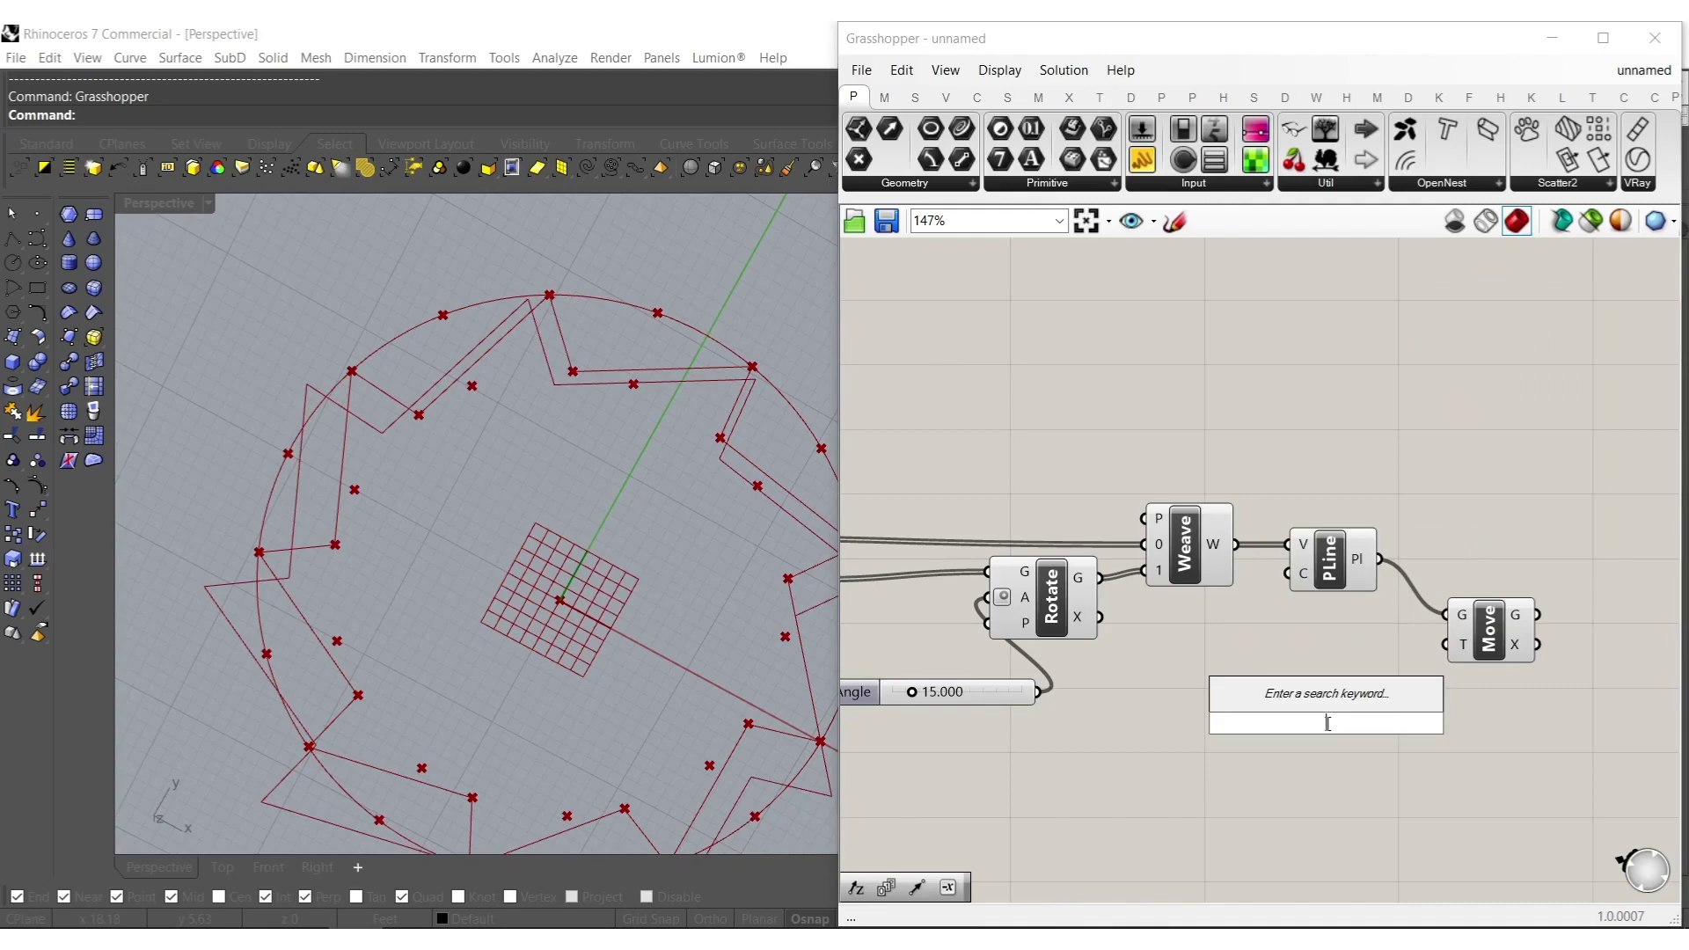
text(ser)
click(1320, 670)
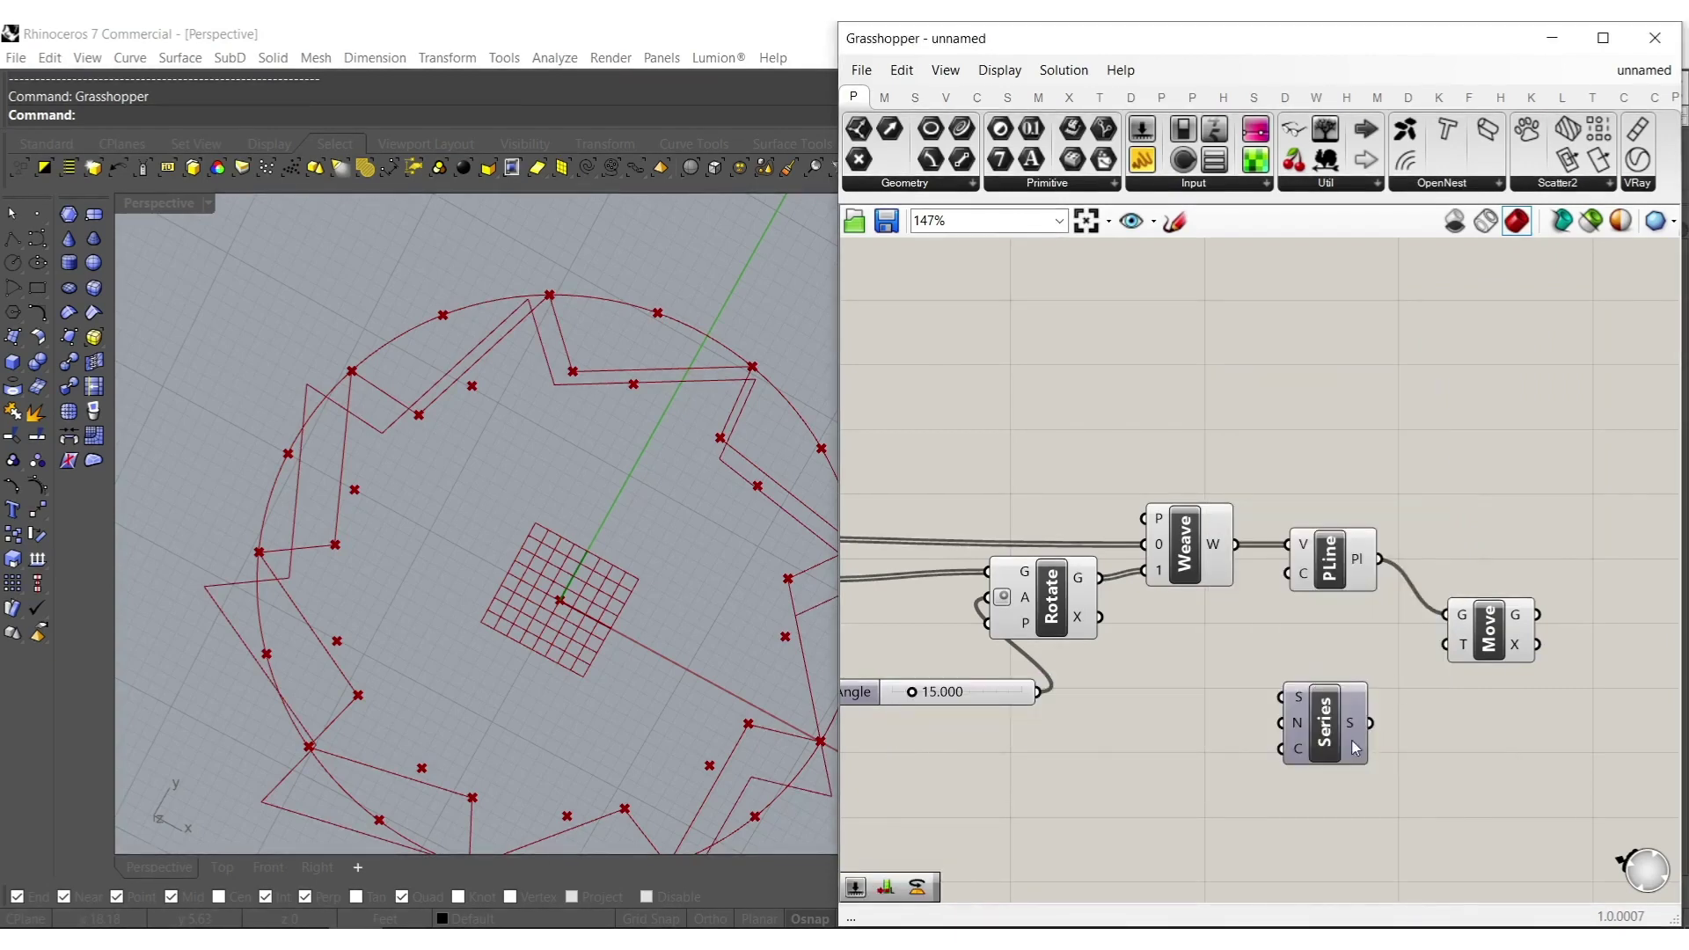
drag(1438, 644, 1440, 645)
Add a number slider with the value 2.000 beside the Series component.
right_drag(1168, 773, 1270, 740)
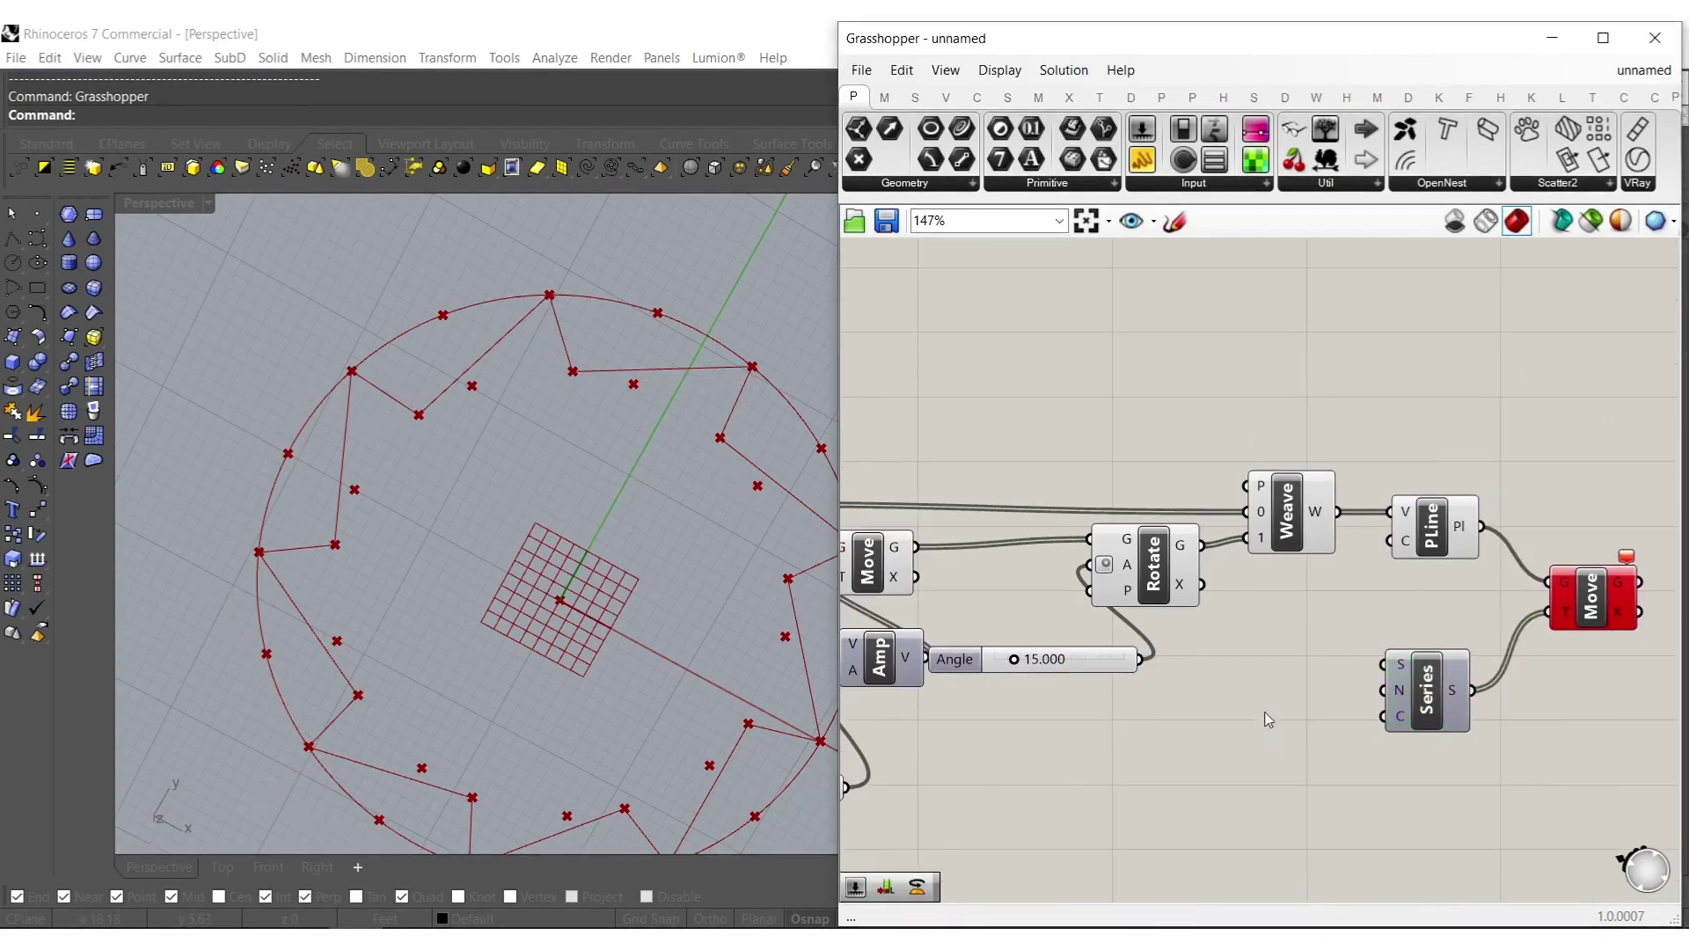
double_click(1264, 711)
text(2)
key(Return)
scroll(1571, 674, up, 2)
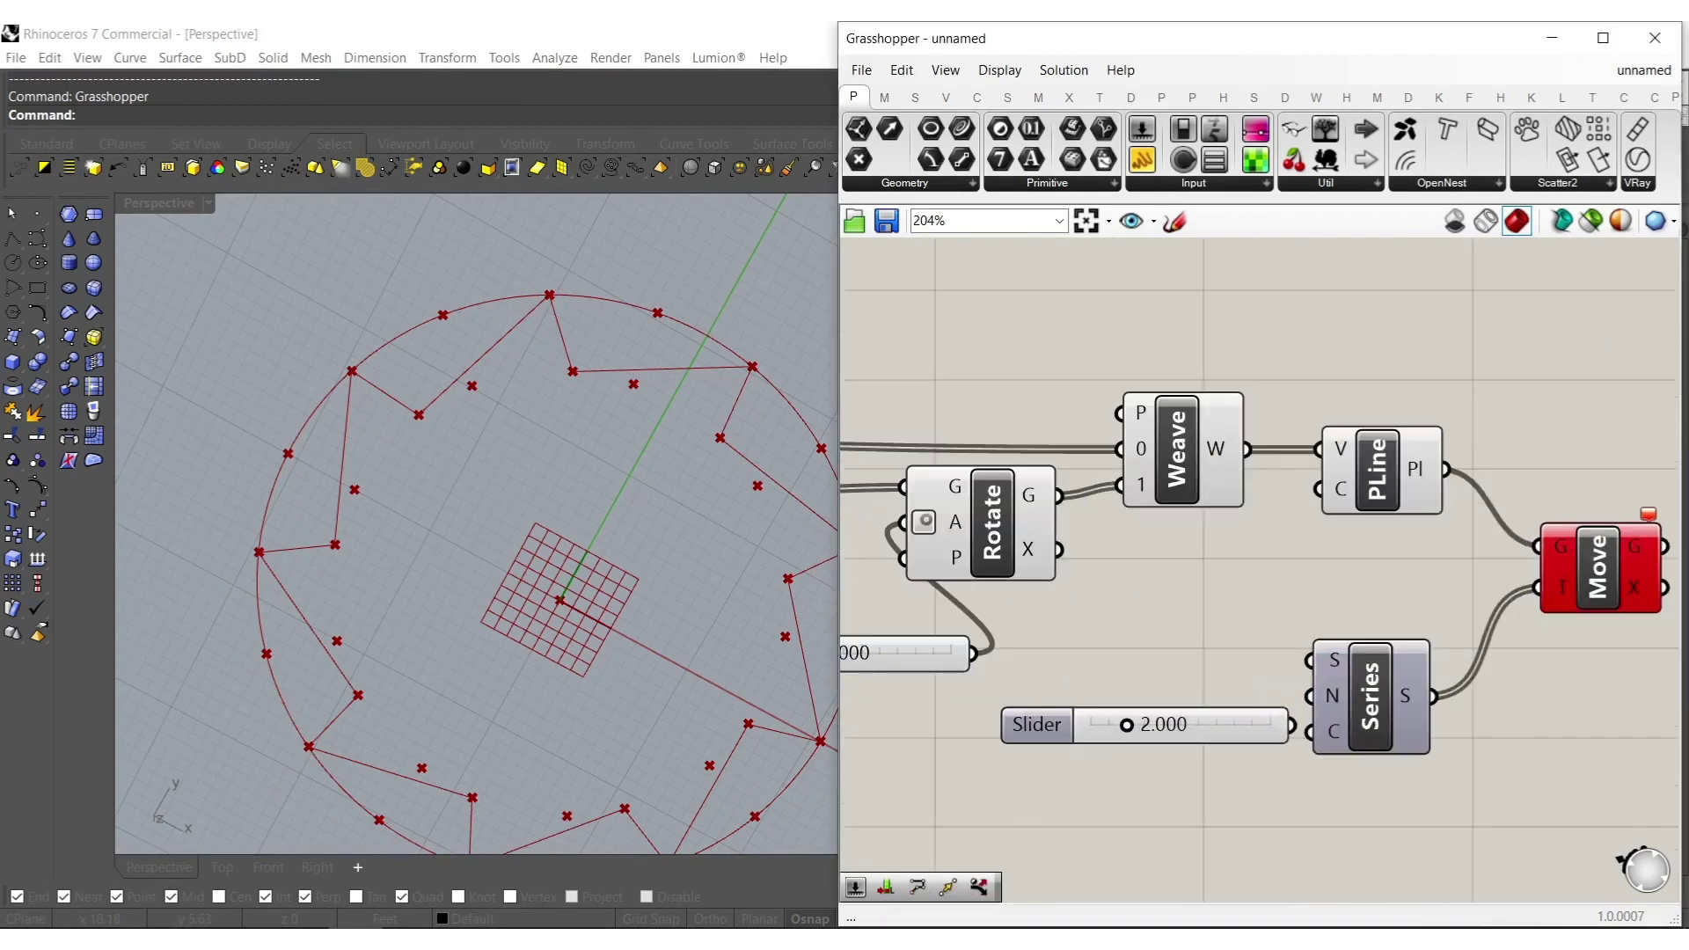
Add a Unit Z component fed by the Series output and connect its vector to Move's translation input.
double_click(1513, 705)
text(z)
key(Return)
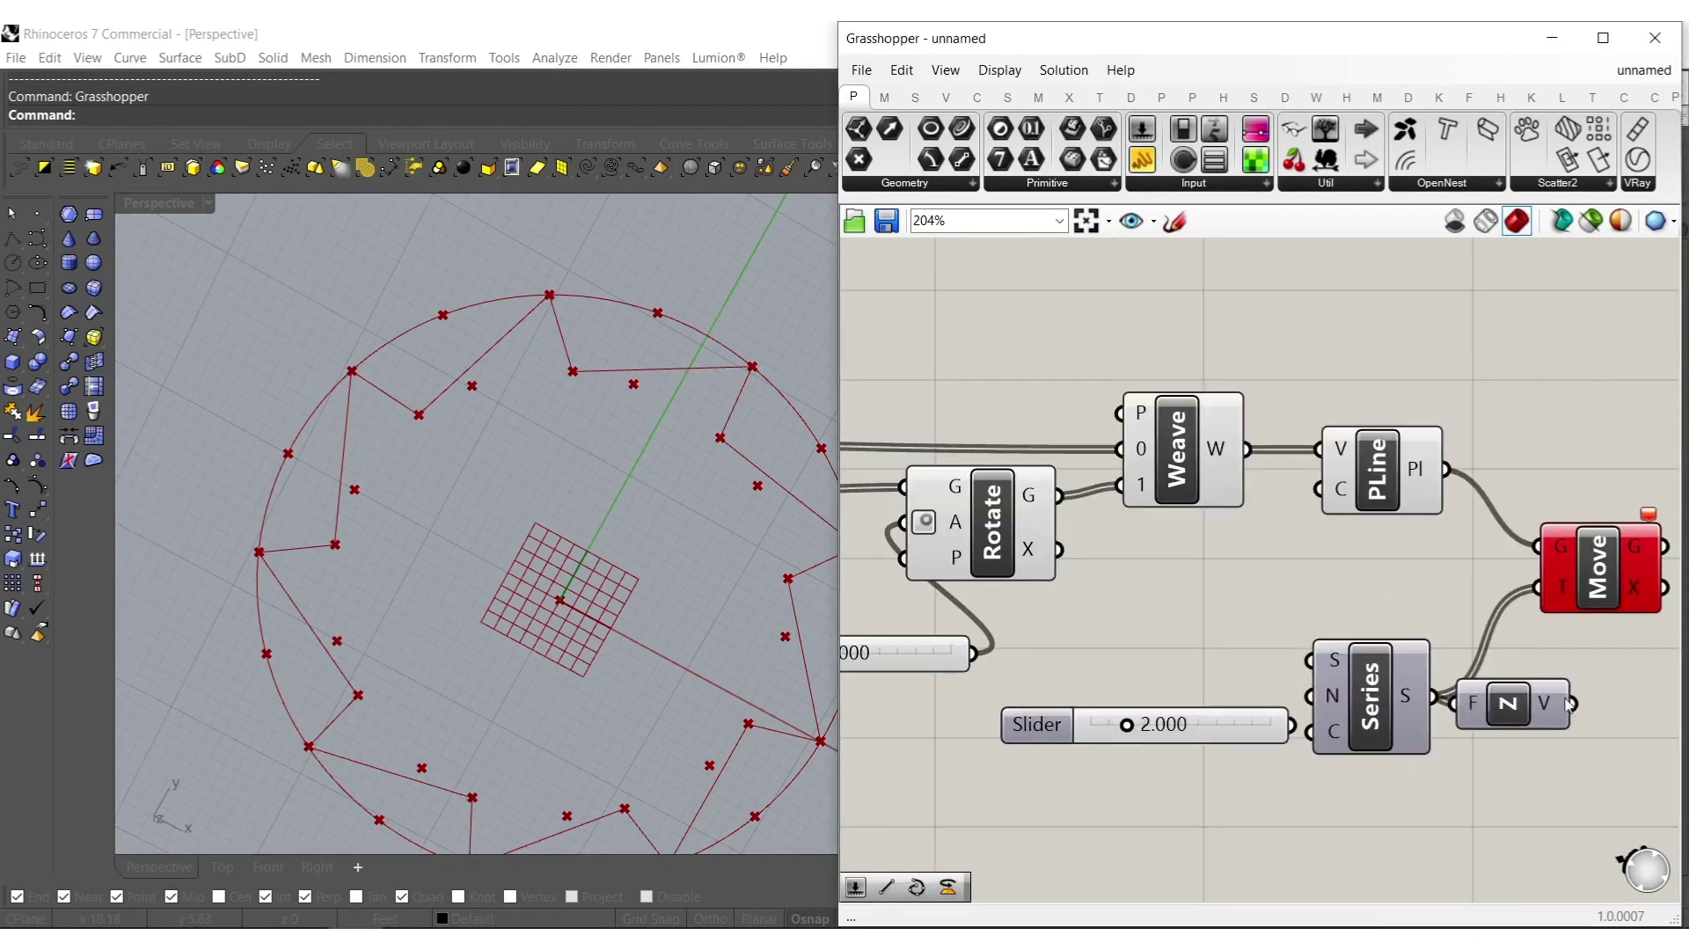
drag(1557, 600, 1555, 599)
Connect the 2.000 slider to the step input of the Series component.
scroll(1144, 757, up, 3)
drag(1290, 727, 1281, 679)
drag(1435, 664, 1397, 664)
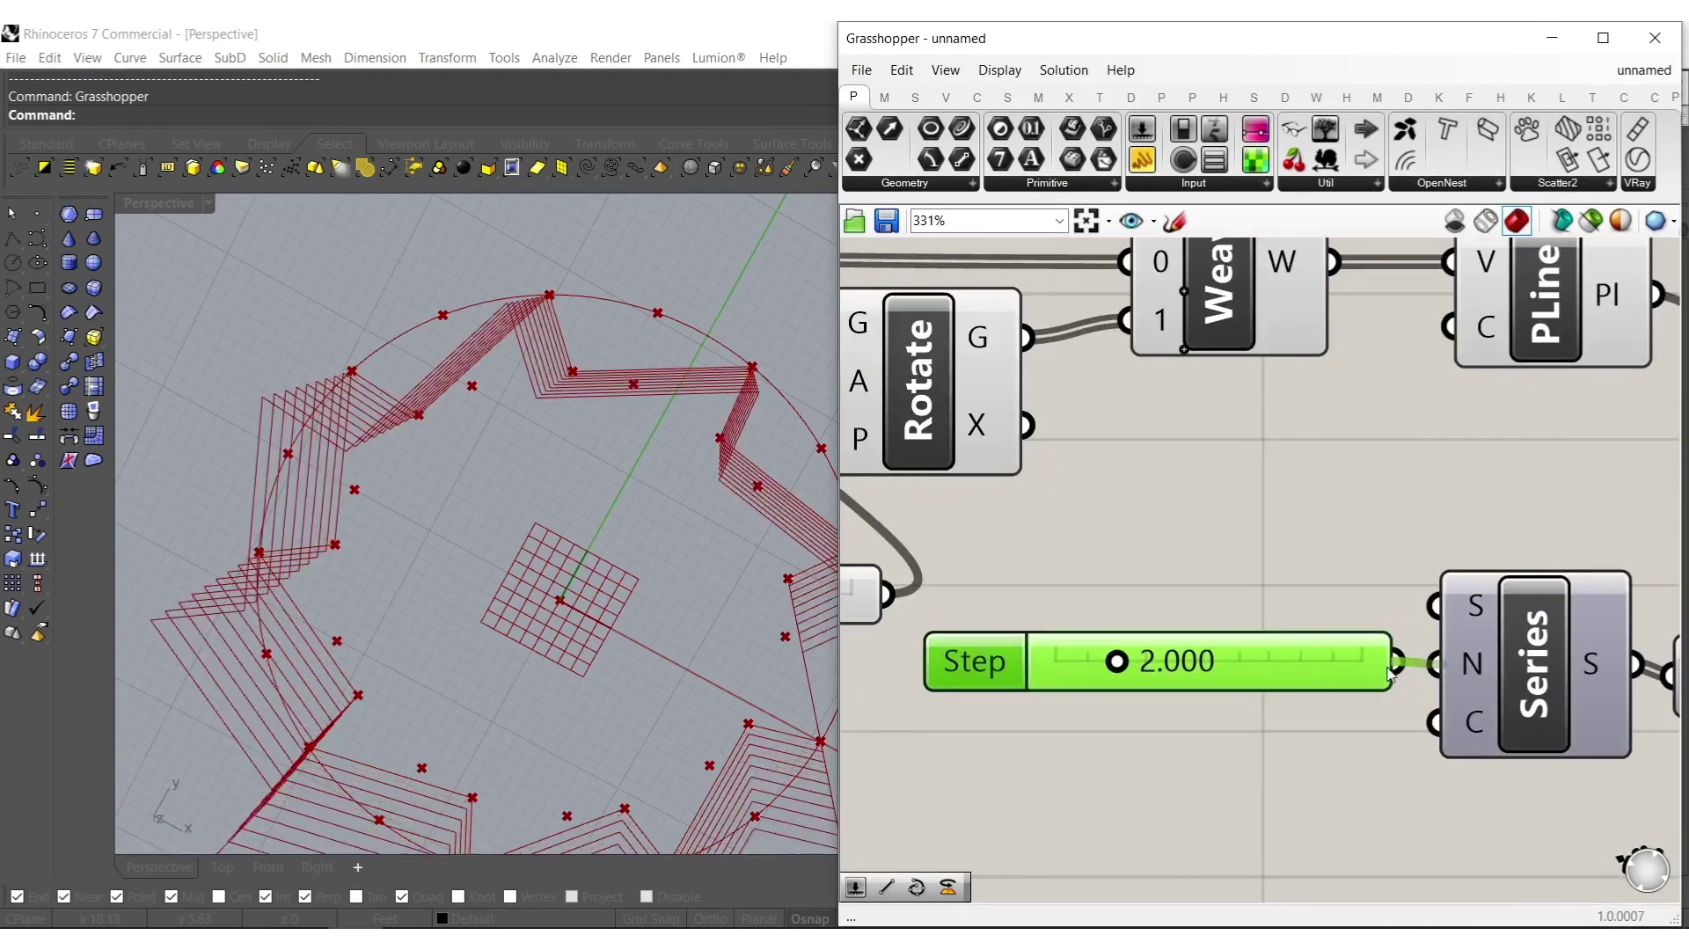
Add a number slider with the value 15 and connect it to the Series component's count input.
double_click(1219, 758)
text(15)
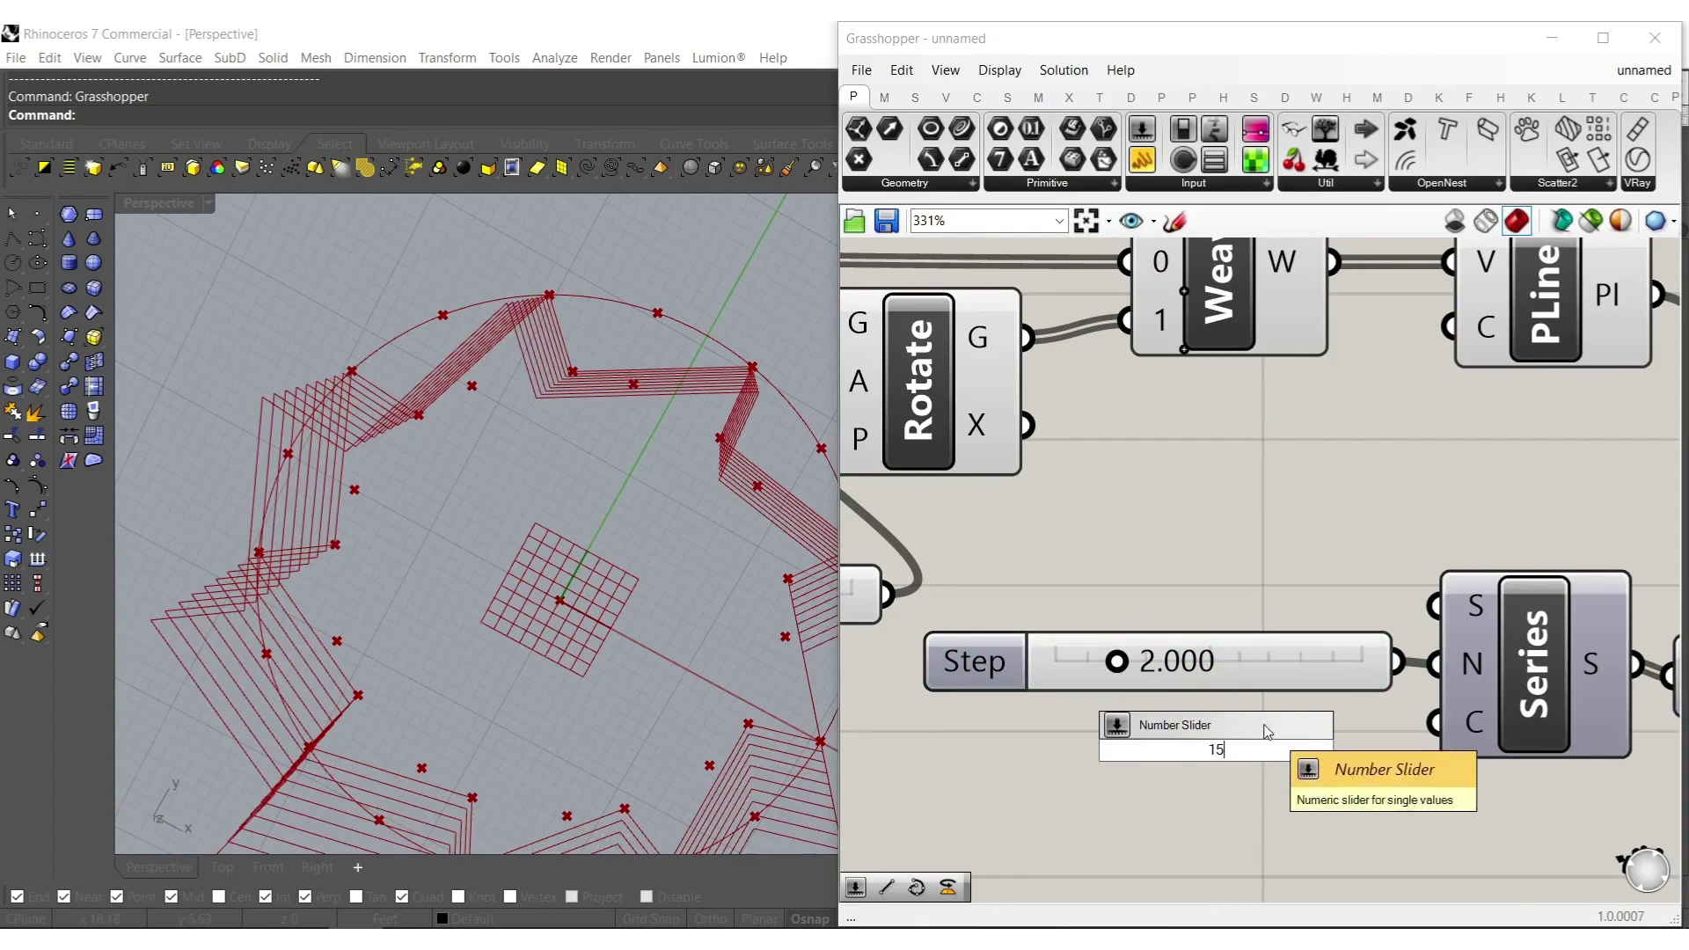
key(Return)
drag(1306, 747, 1295, 735)
drag(1438, 723, 1363, 734)
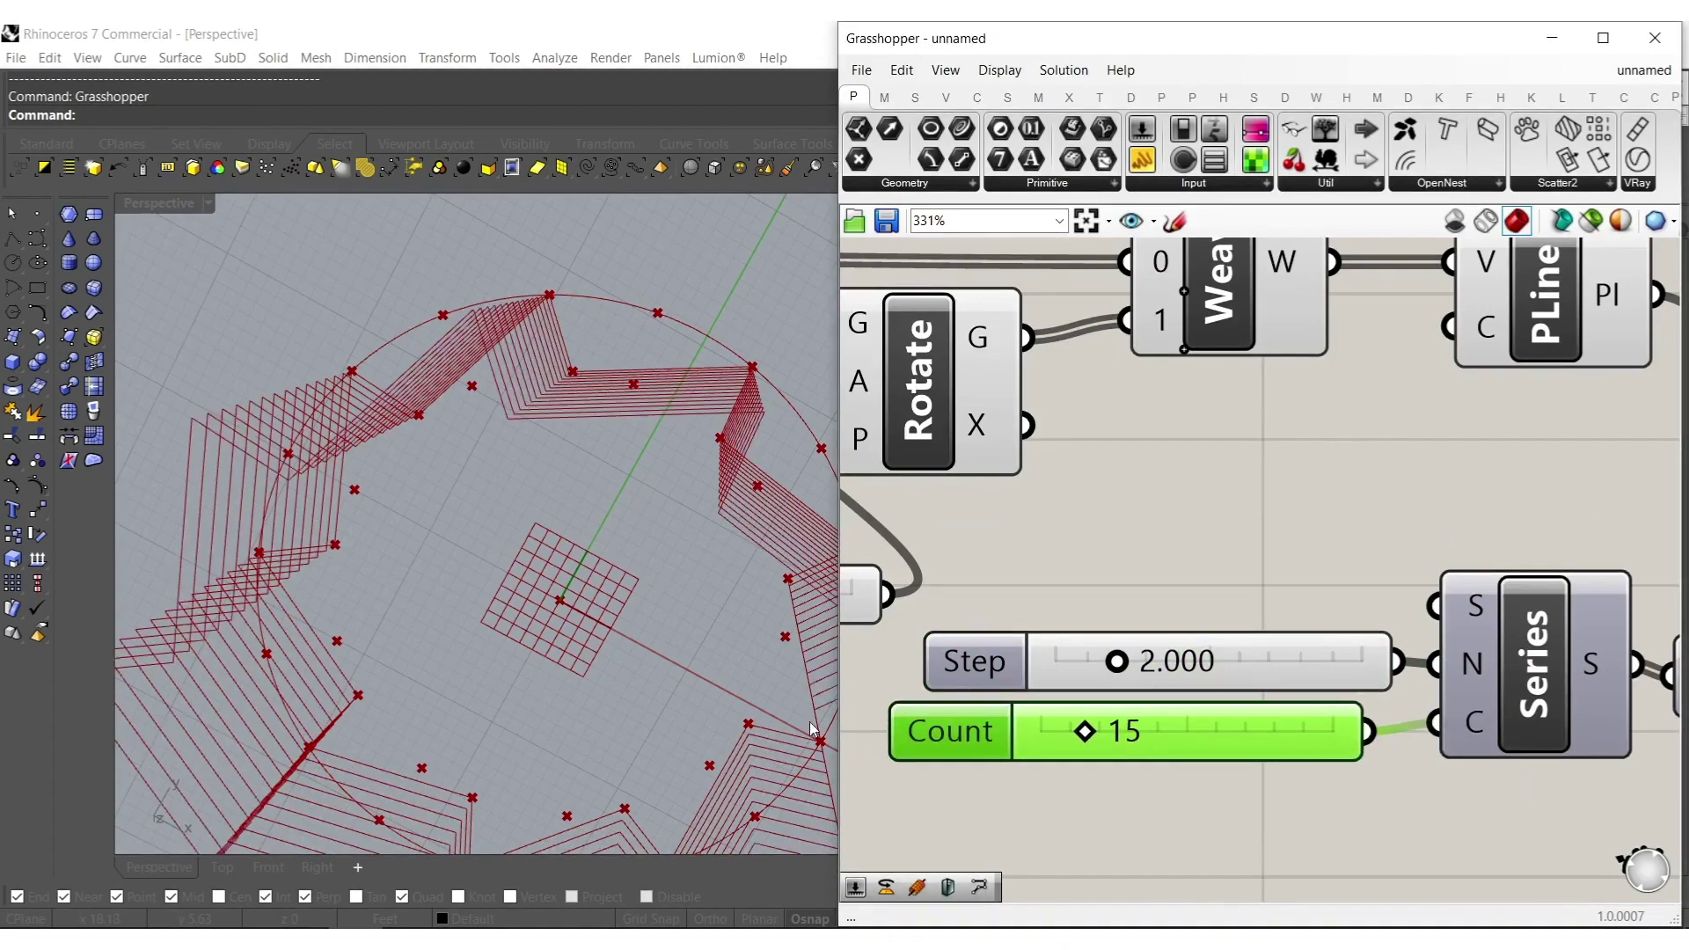
Add a Rotate component fed by the last Move's geometry output and switch its angle input to degrees.
scroll(400, 475, down, 6)
right_drag(414, 484, 483, 286)
scroll(1334, 589, down, 5)
right_drag(1541, 634, 1162, 695)
double_click(1238, 650)
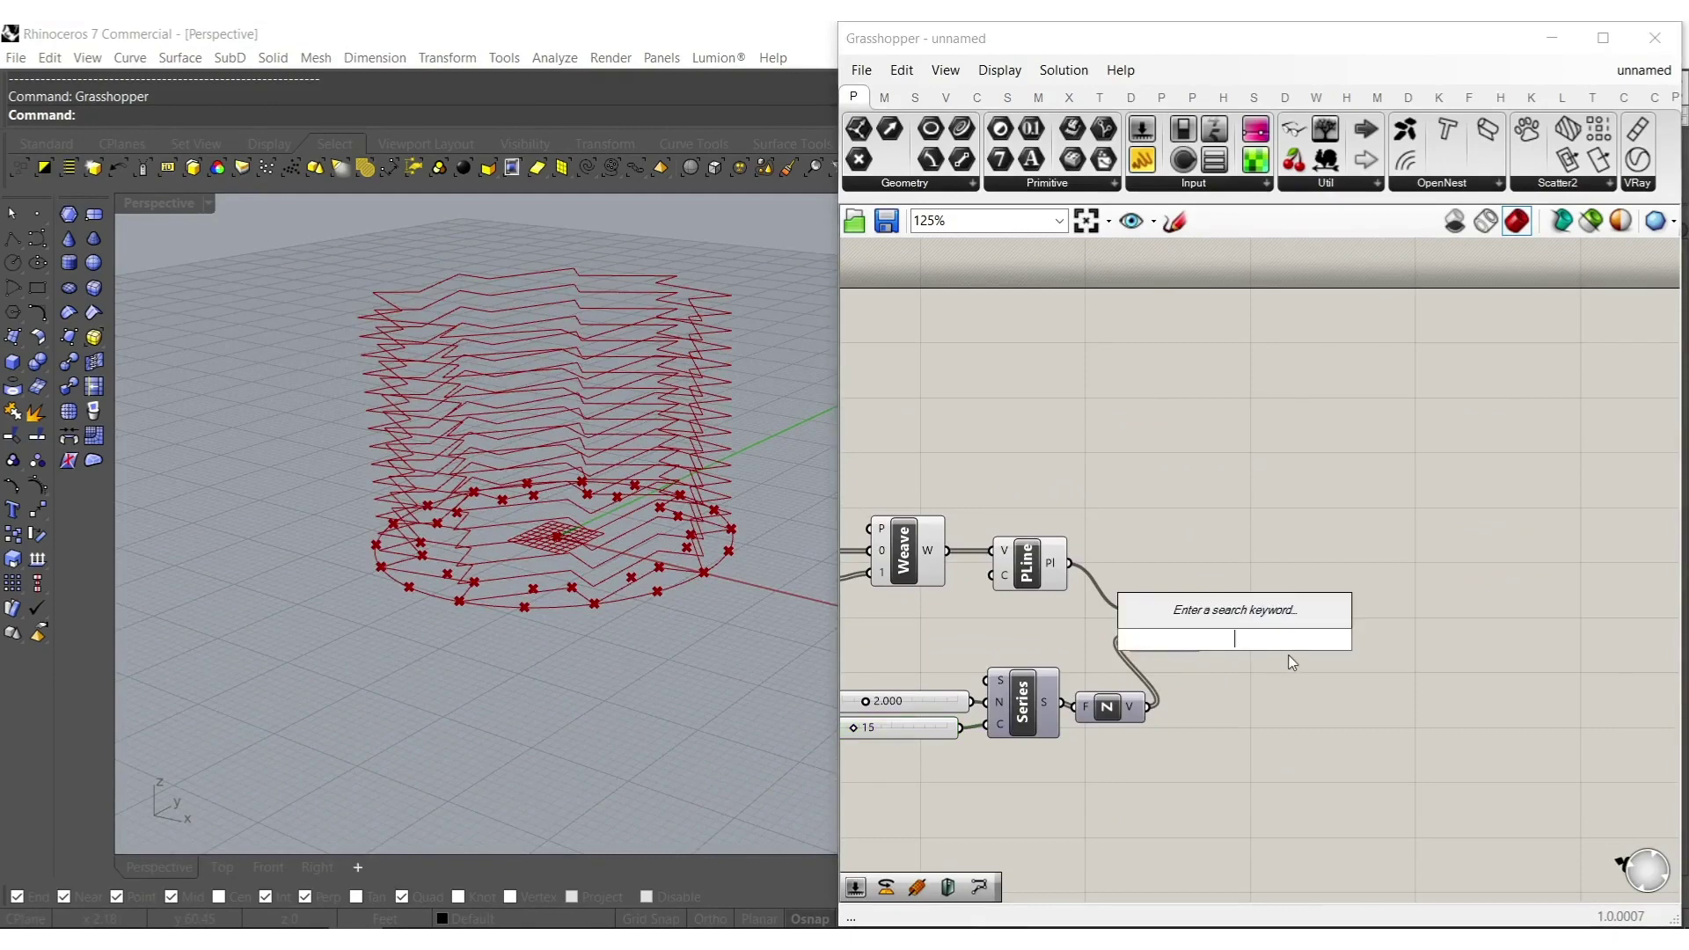
text(ro)
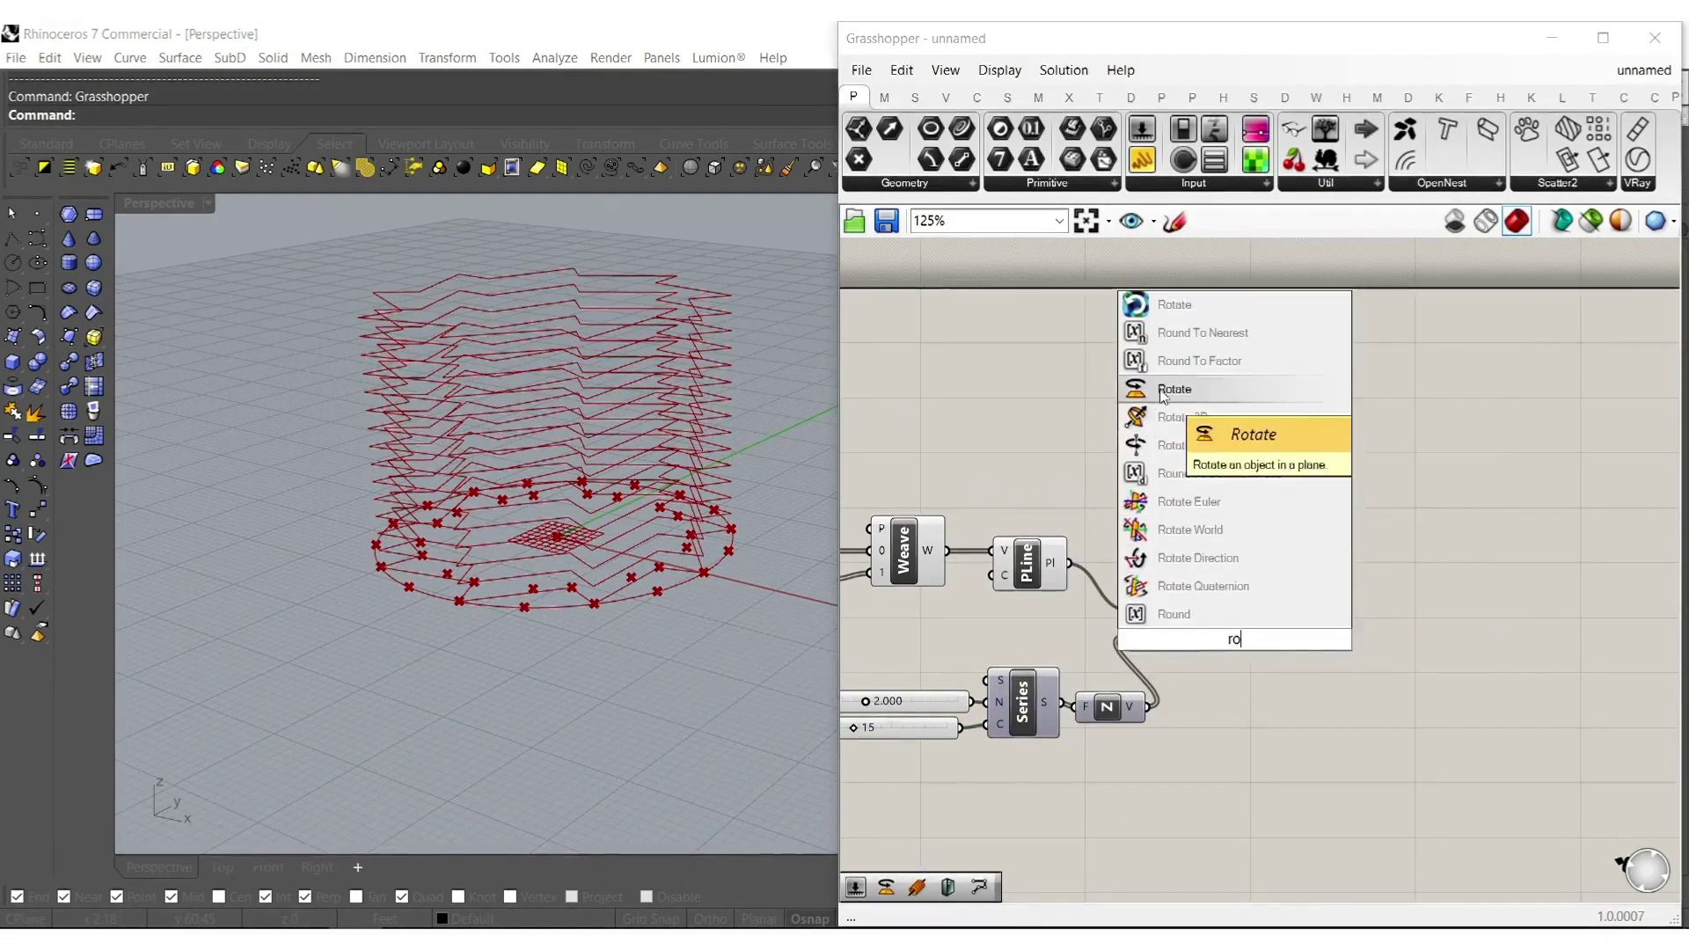
click(1161, 389)
scroll(1250, 618, up, 3)
mouse_move(1166, 598)
mouse_down()
mouse_move(1234, 609)
mouse_move(1158, 591)
mouse_up()
drag(1277, 669, 1396, 640)
right_click(1352, 635)
click(1387, 714)
Duplicate the Series component with its inputs and place the copy beneath the new Rotate component.
right_drag(984, 800, 1169, 771)
click(1043, 736)
alt+drag(1042, 732, 1489, 760)
click(1333, 806)
right_drag(1136, 804, 1251, 780)
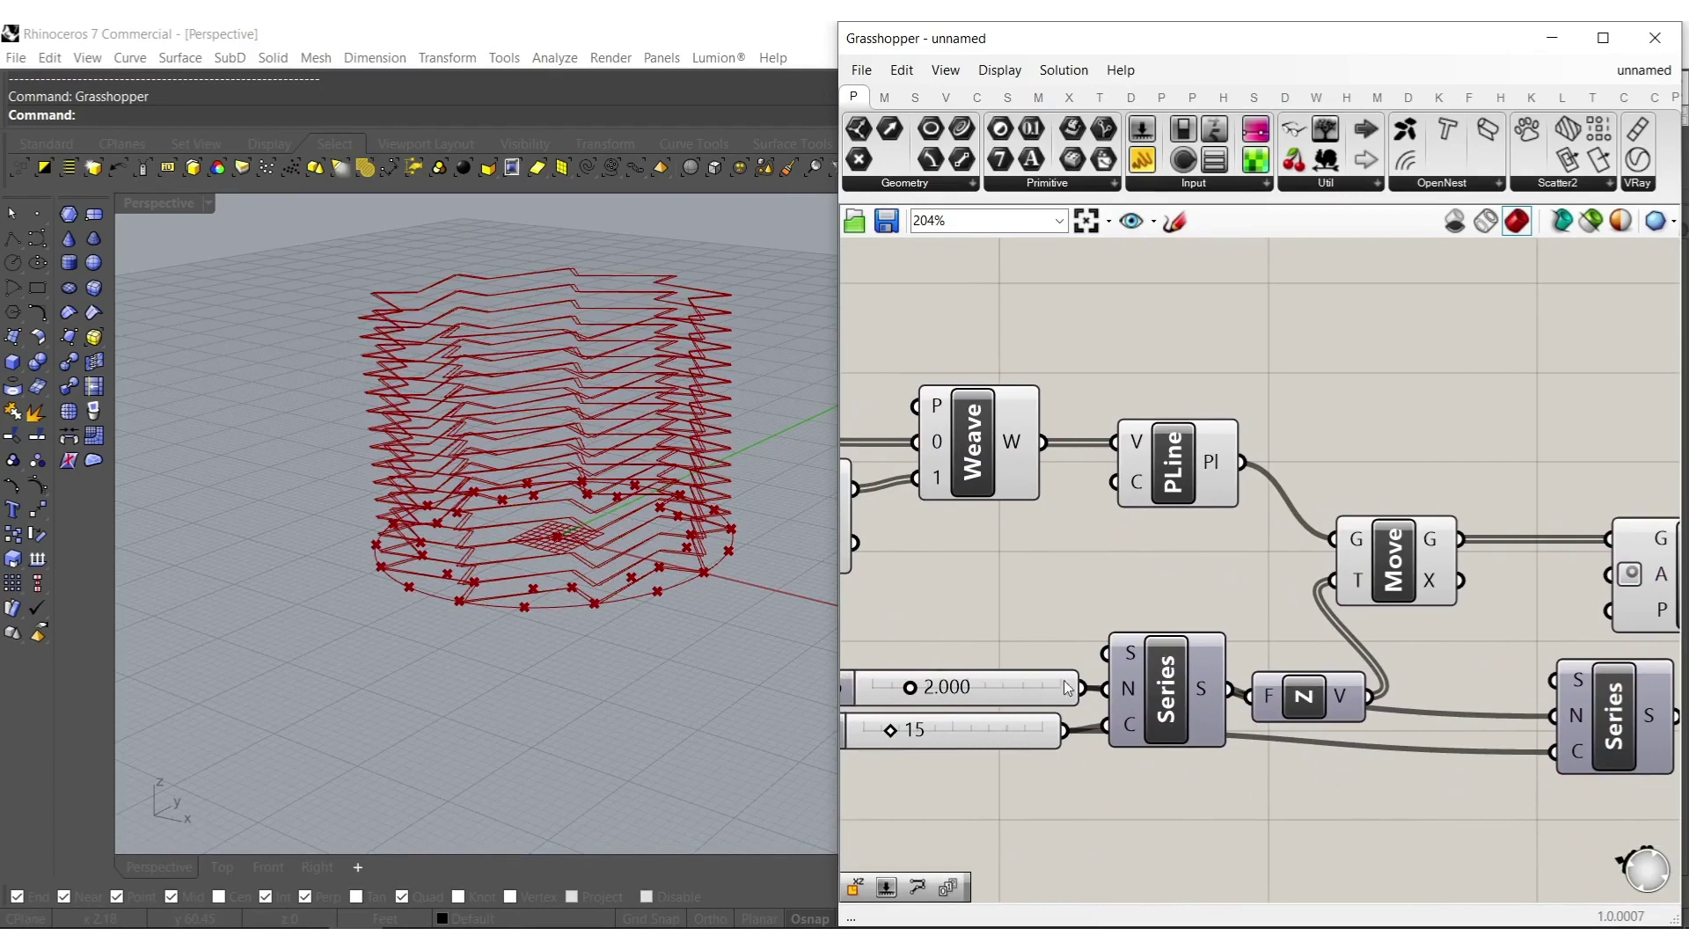
Drive the copied Series' step with a new 15.000 slider and connect the Series output to Rotate's angle input.
double_click(1400, 798)
text(15)
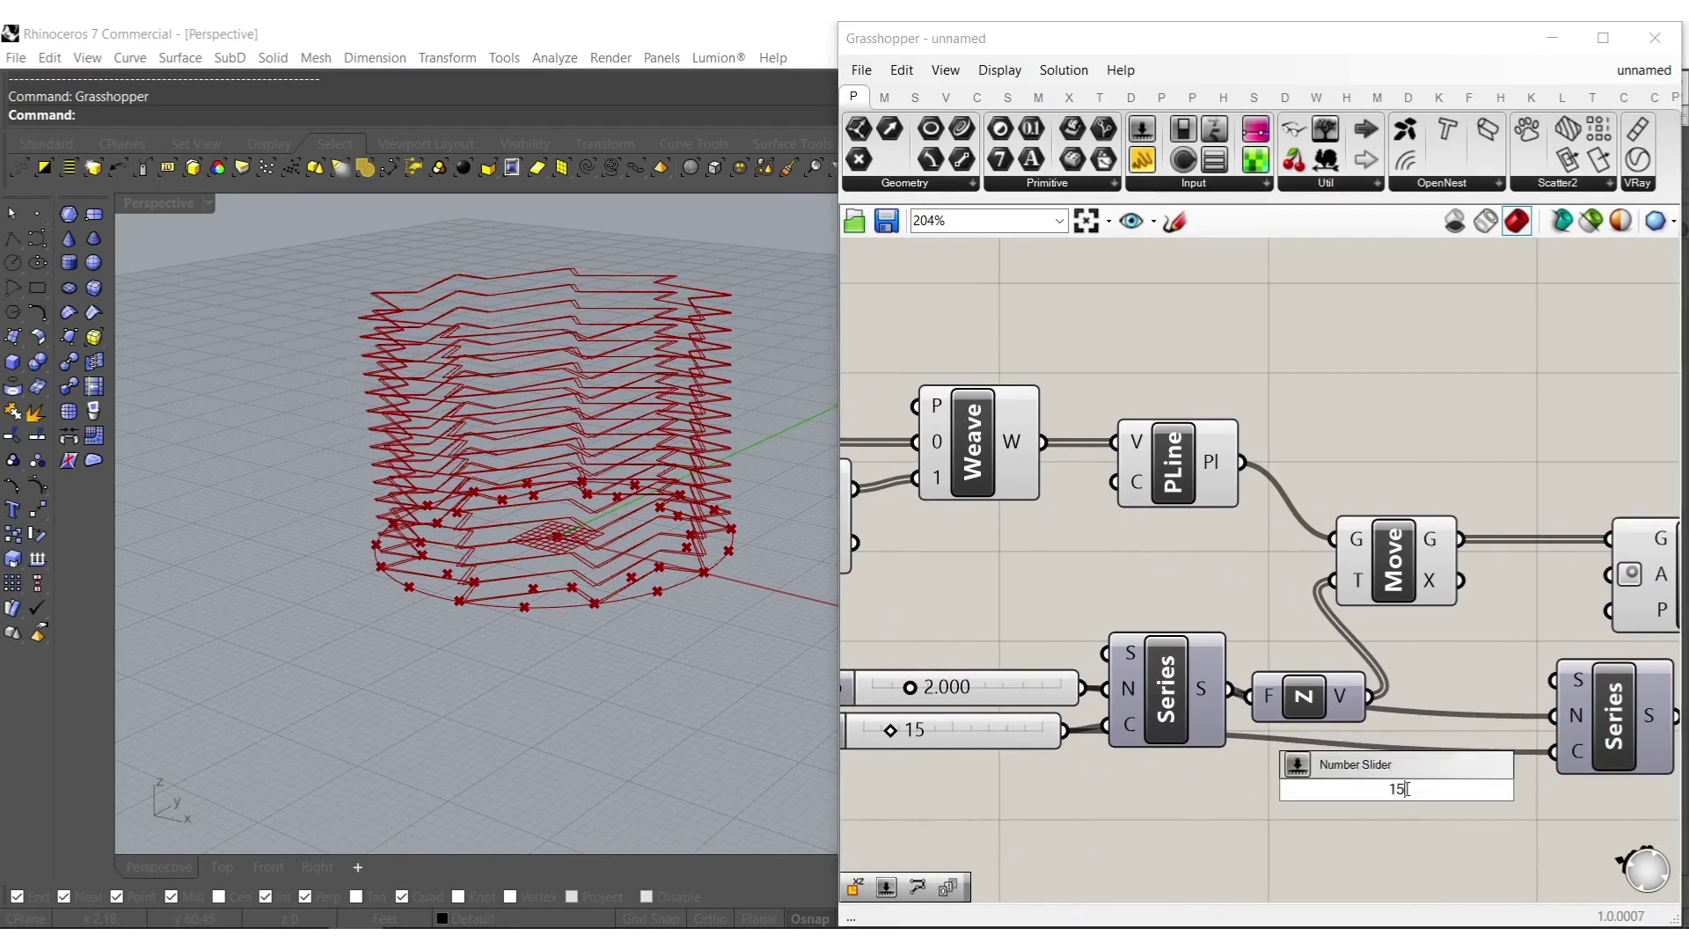
key(Return)
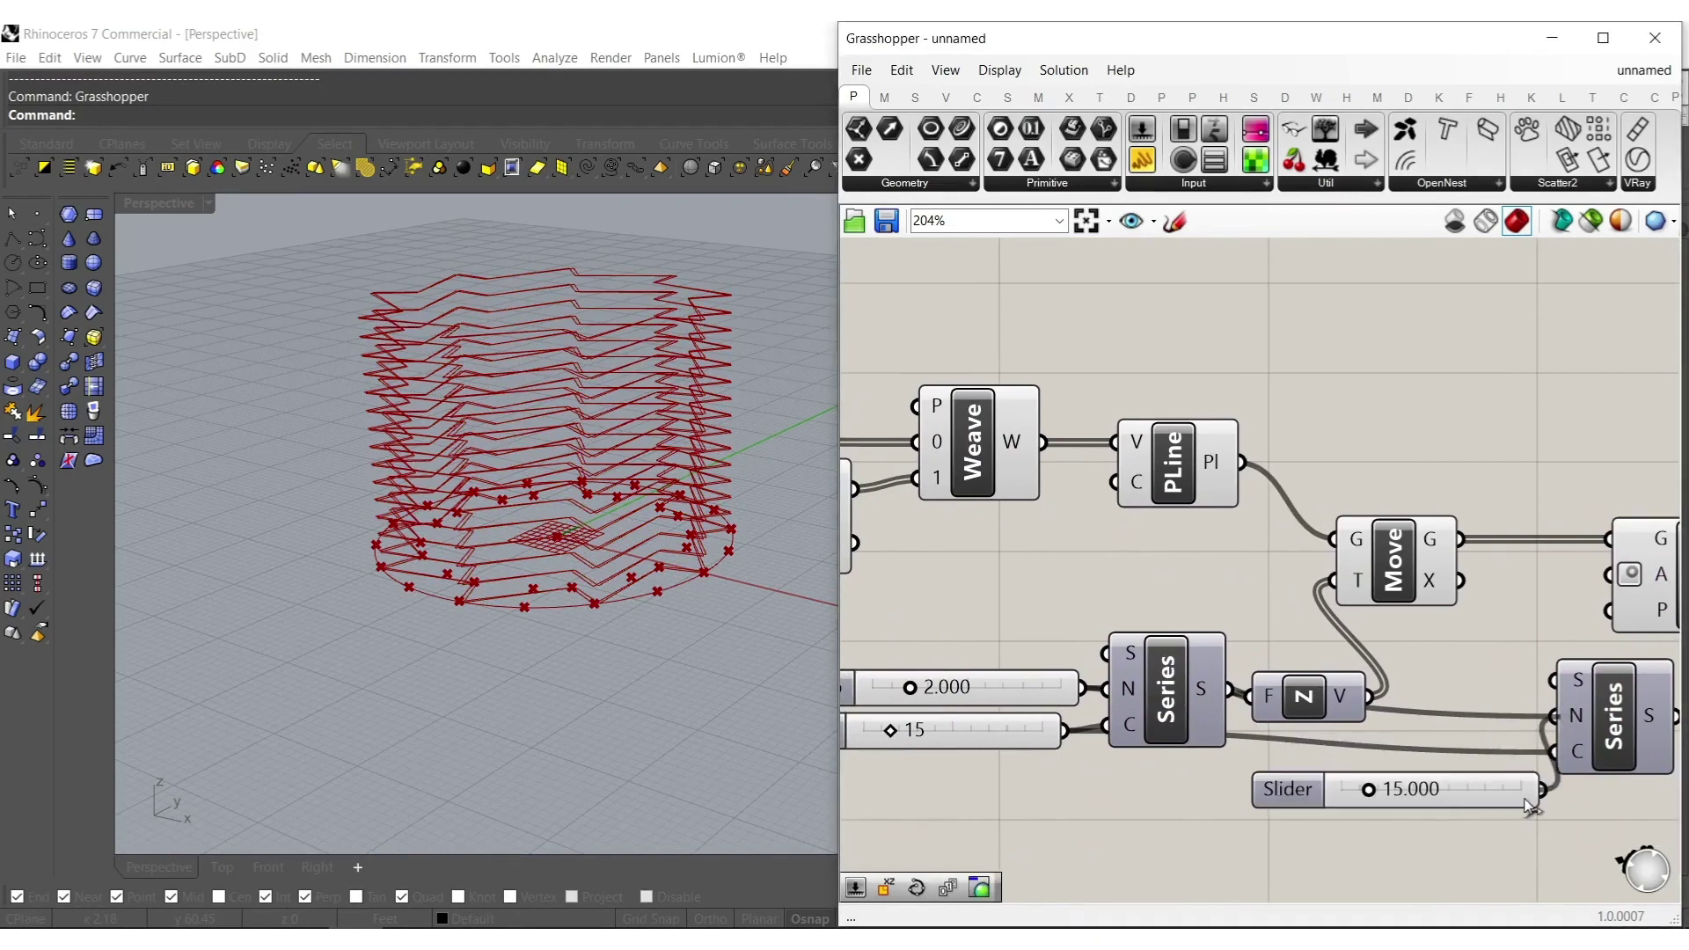
drag(1525, 801, 1527, 799)
right_drag(1588, 727, 1337, 768)
drag(1429, 761, 1346, 622)
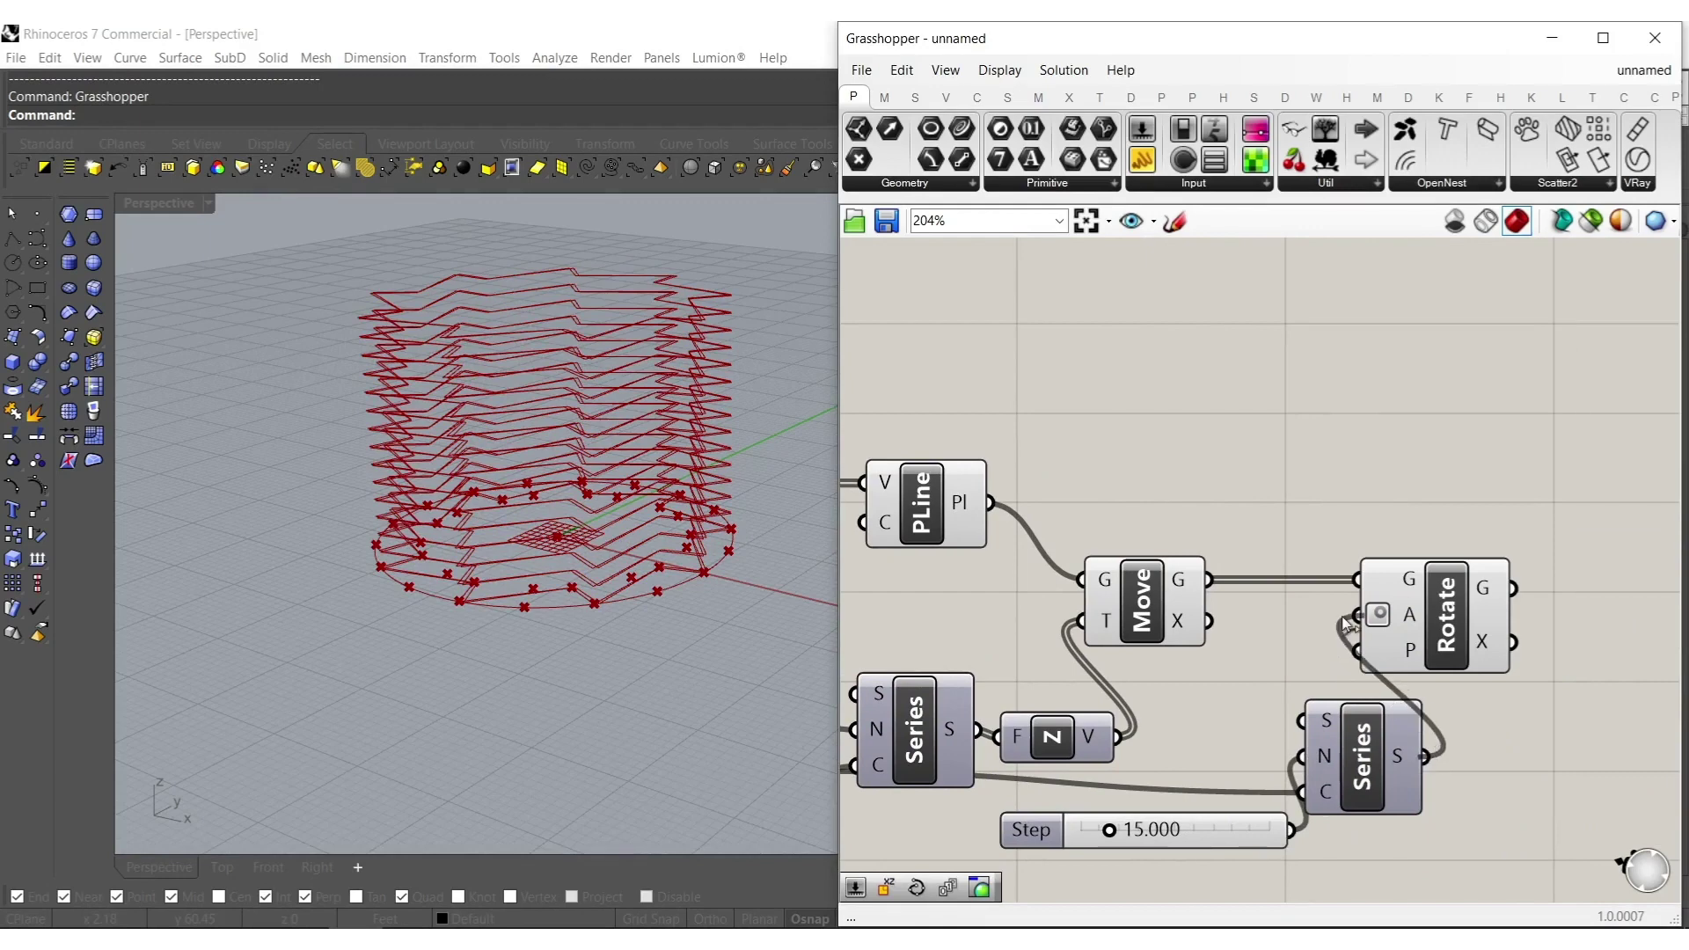
Turn off the preview of all components upstream of the last Rotate component.
right_drag(1197, 705, 1252, 687)
scroll(1364, 698, down, 1)
drag(1402, 842, 931, 380)
right_drag(924, 373, 1316, 401)
shift+drag(1321, 385, 848, 822)
right_drag(899, 581, 1078, 600)
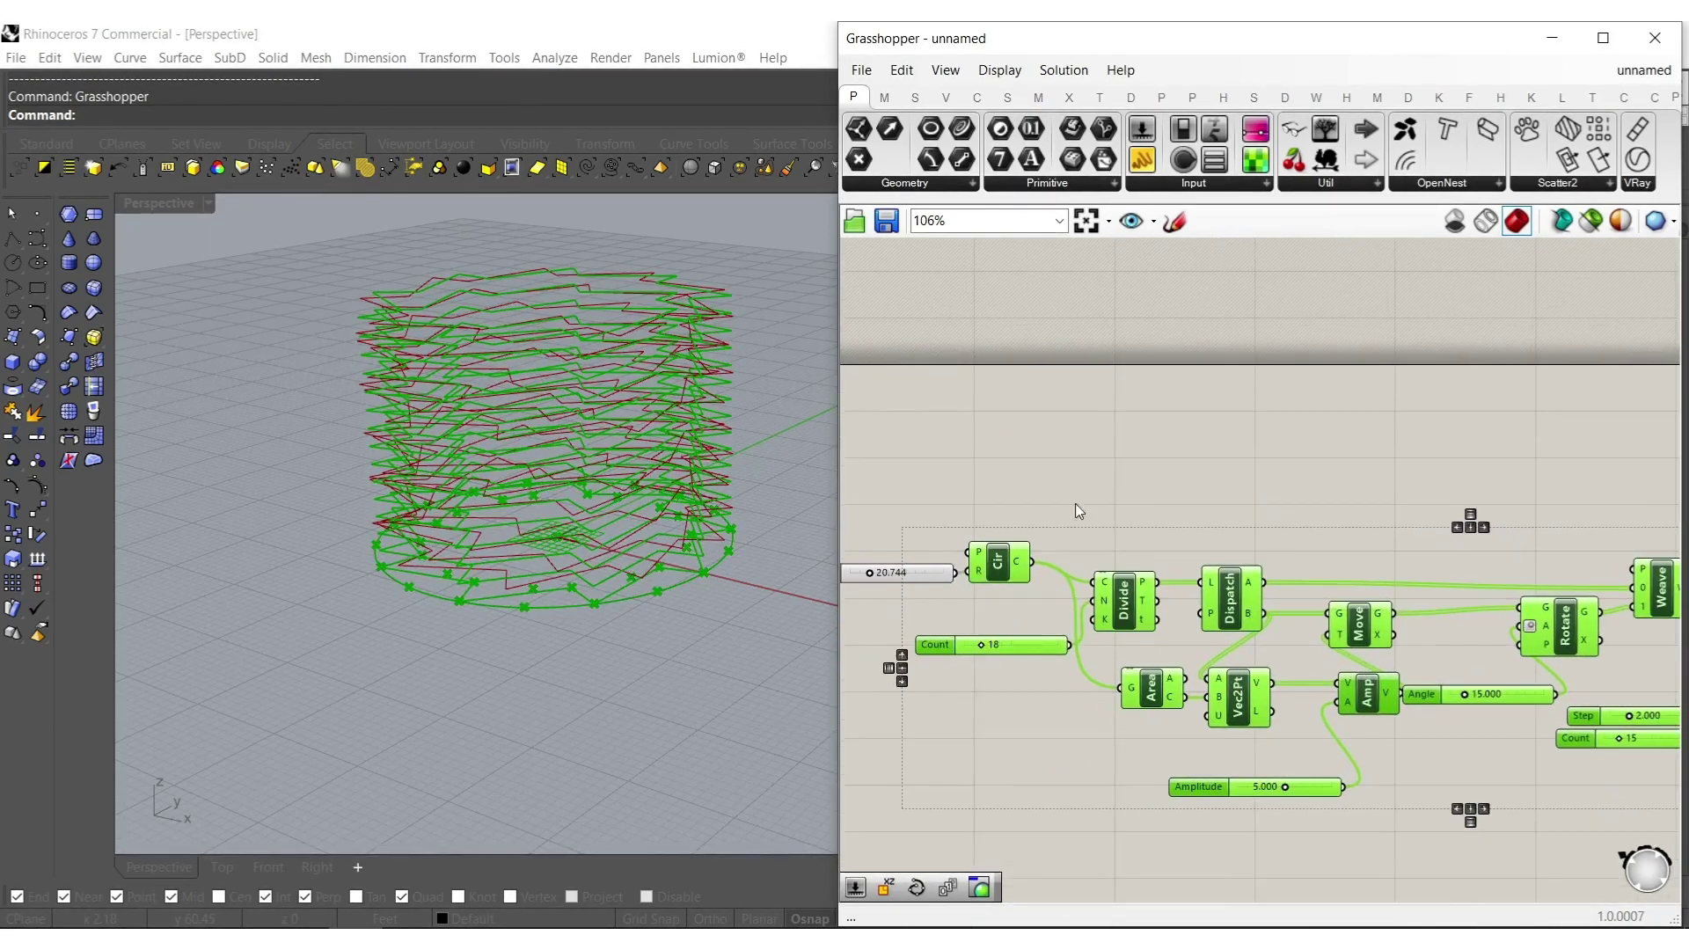
middle_click(1023, 626)
click(1102, 559)
Set the Step slider of the vertical-move Series to 1.520.
right_drag(584, 404, 678, 498)
scroll(1628, 730, up, 8)
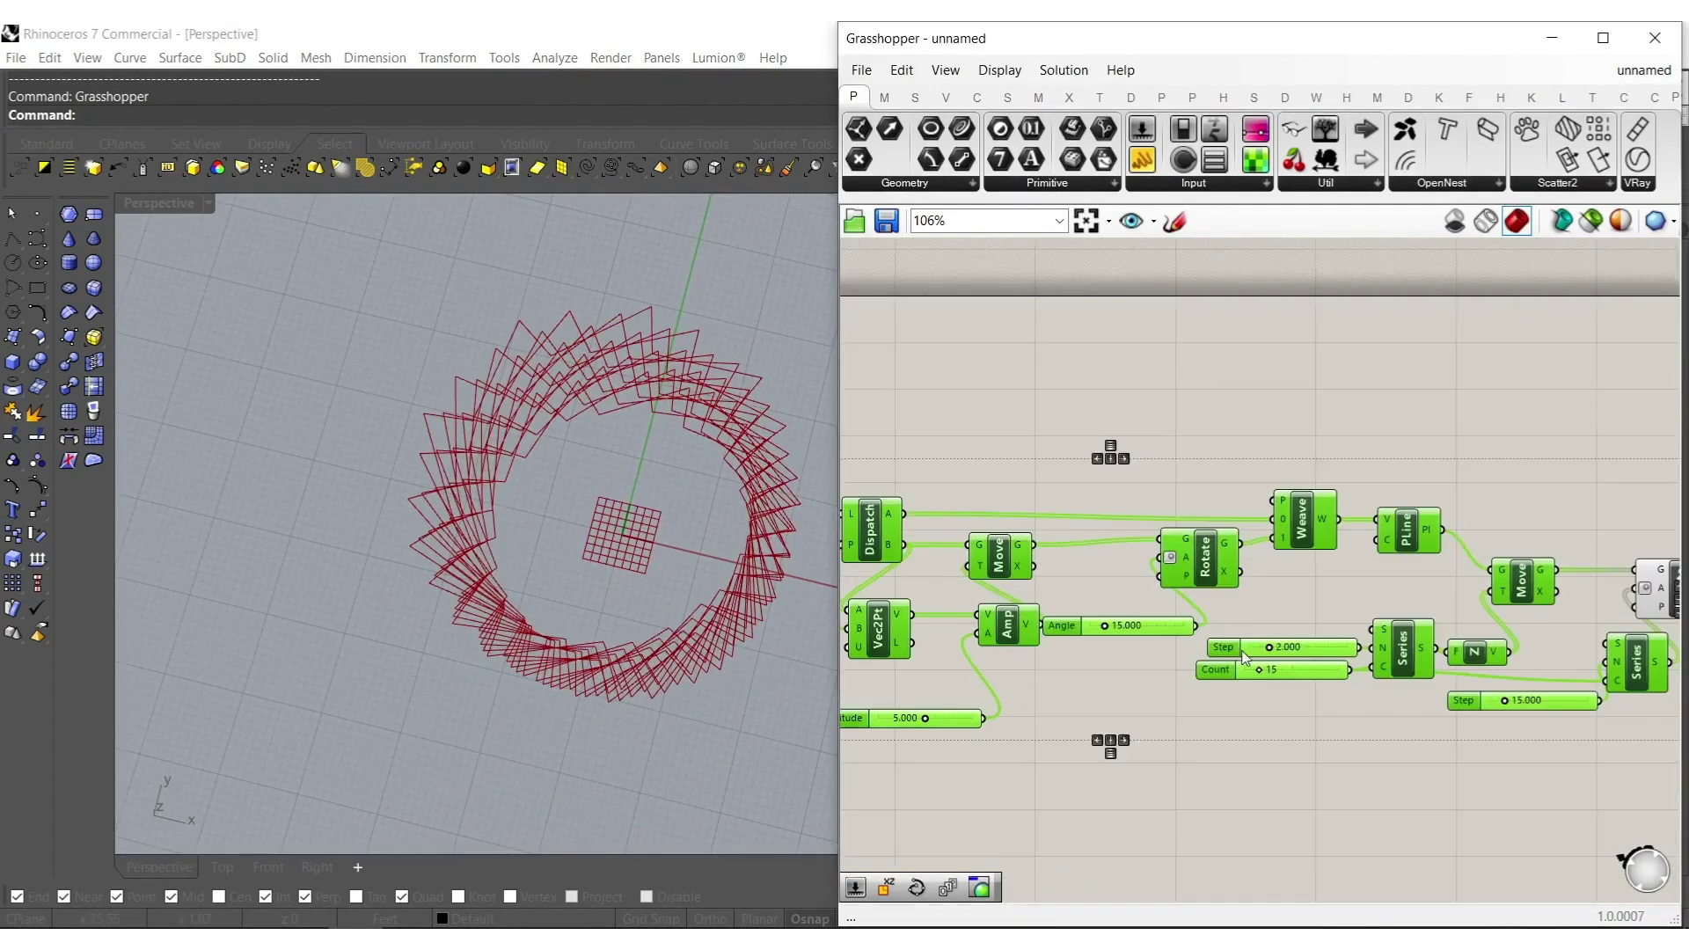
drag(1265, 697, 1222, 706)
scroll(1240, 528, down, 8)
Add a Scale component after the last Rotate and connect Rotate's geometry output to its geometry input.
scroll(1235, 644, up, 4)
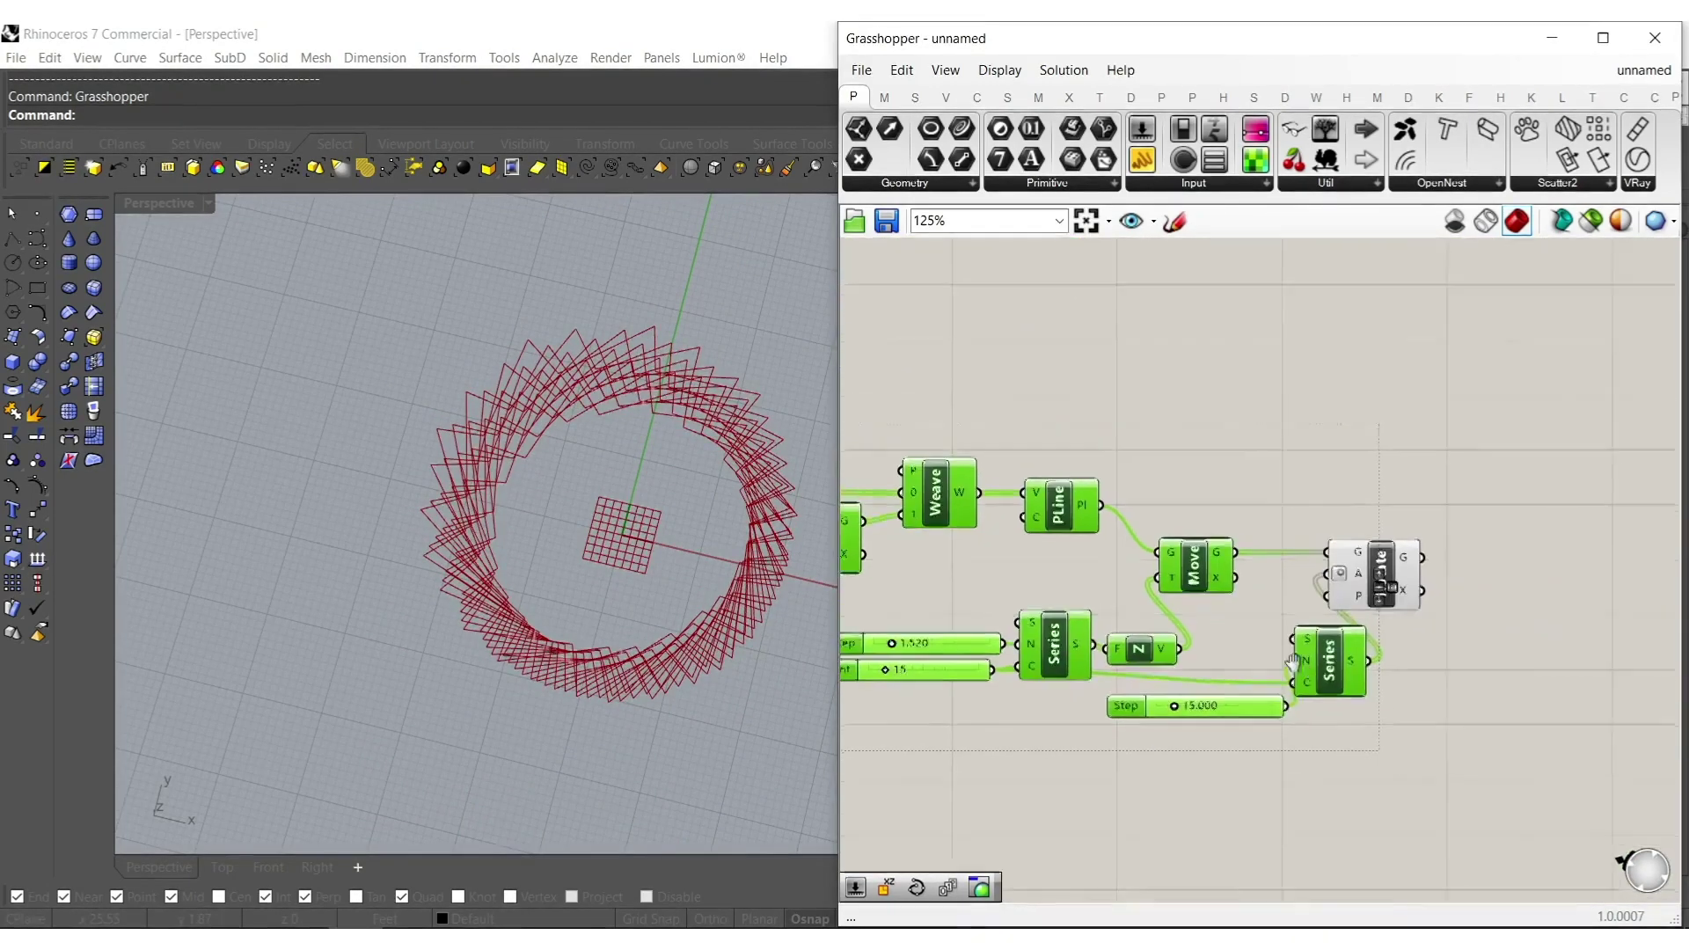
double_click(1235, 644)
text(sca)
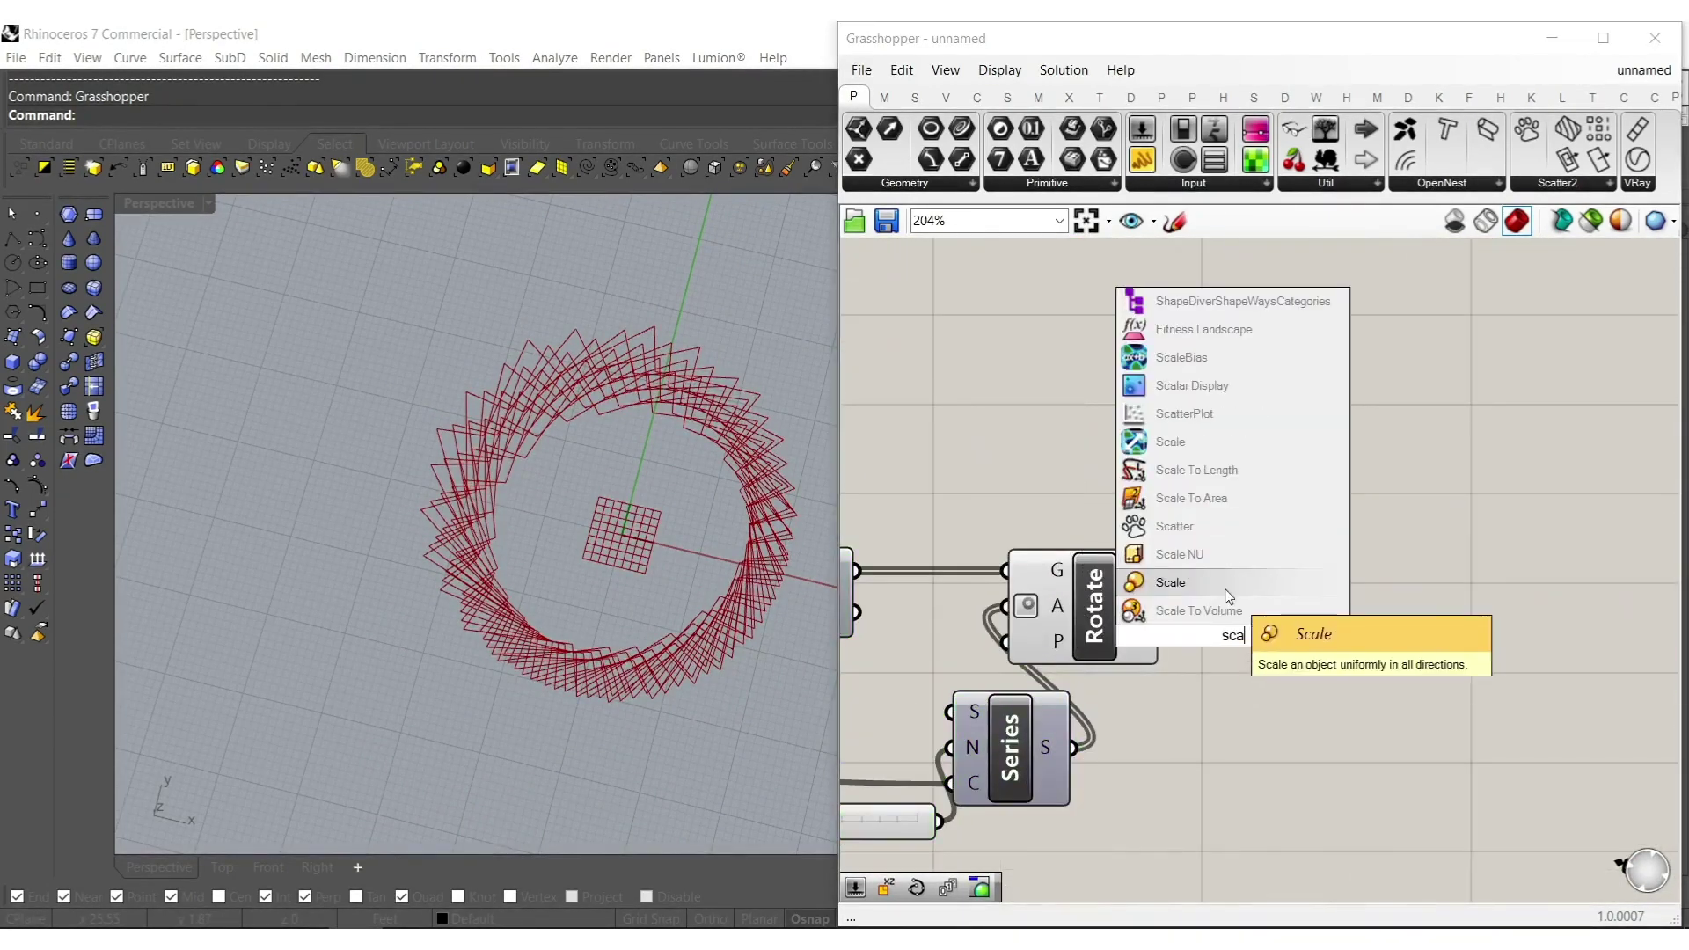
click(1221, 589)
drag(1161, 579, 1232, 588)
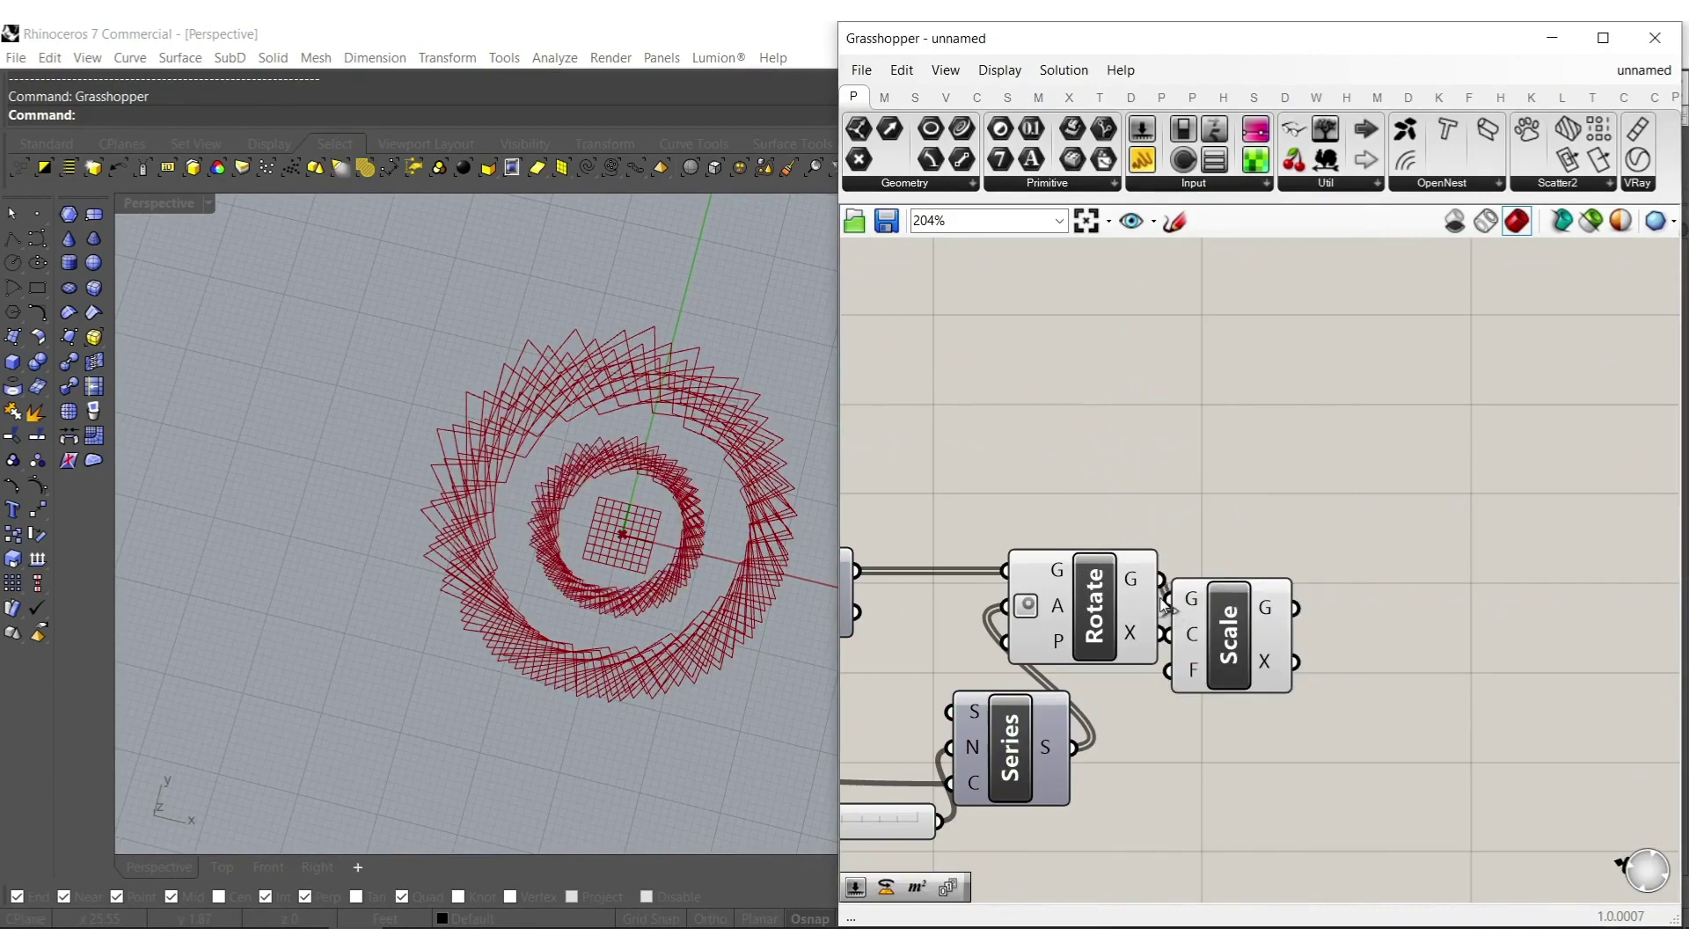
click(1303, 640)
click(1243, 753)
Duplicate the rotation Series component with its inputs and place the copy beneath Scale.
right_drag(1242, 753, 1261, 688)
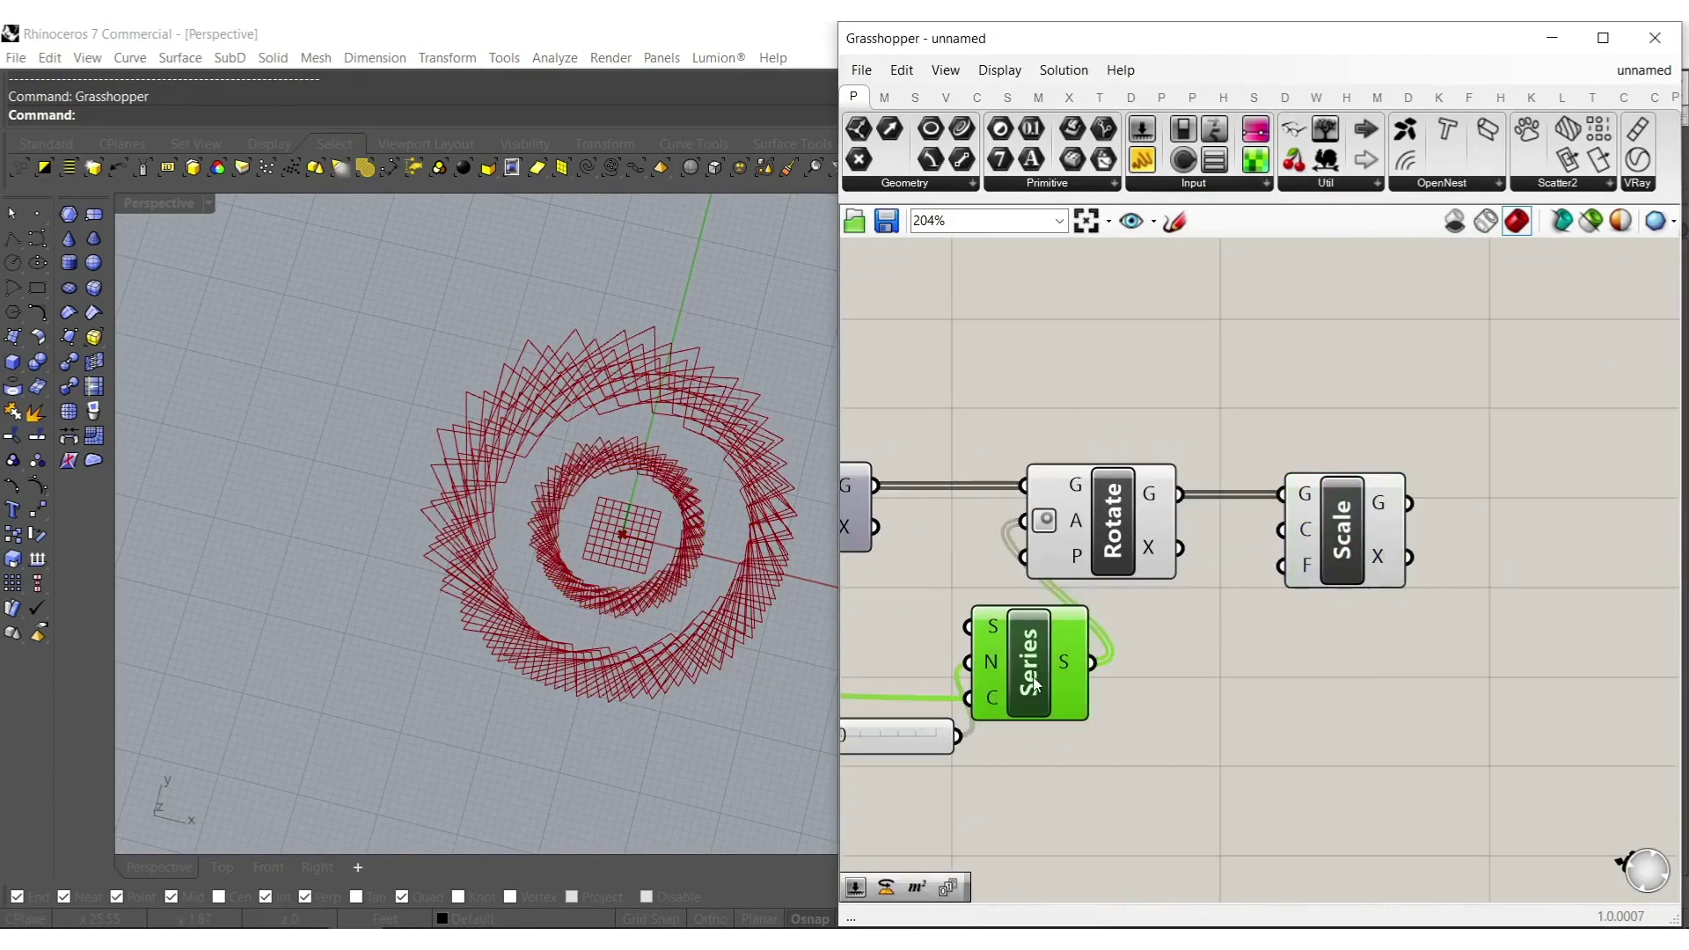
alt+drag(1080, 699, 1292, 720)
click(1105, 796)
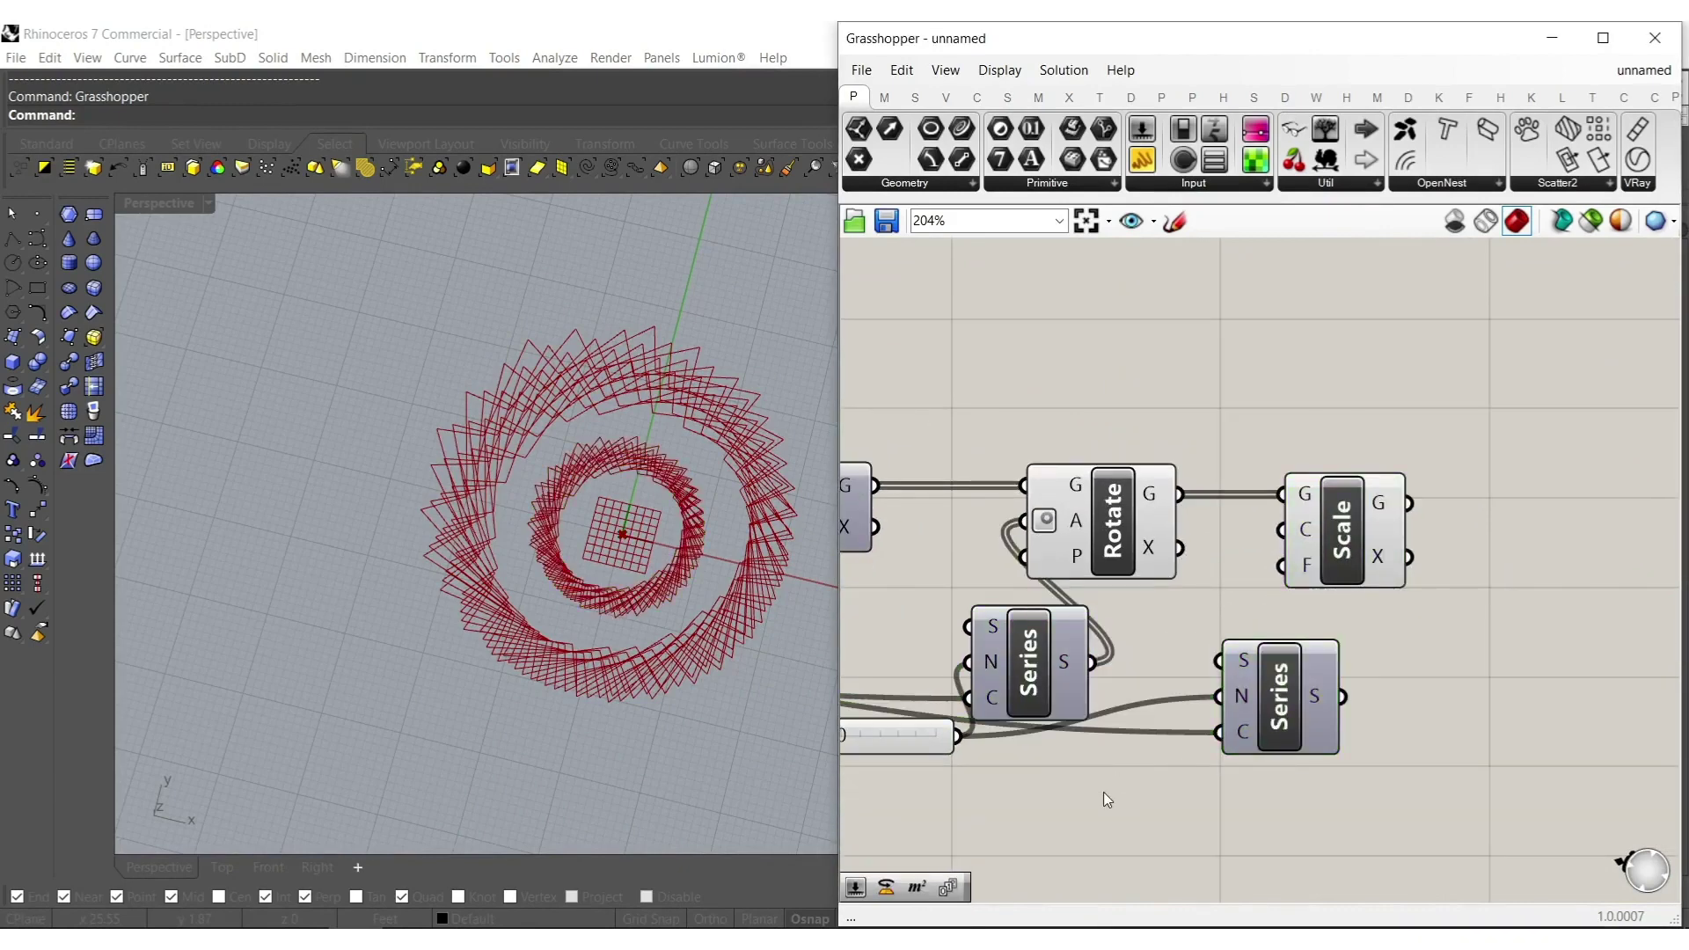
Drive the new Series' step with a new 1.000 slider and connect the Series output to Scale's factor input.
double_click(1105, 793)
text(1)
key(Return)
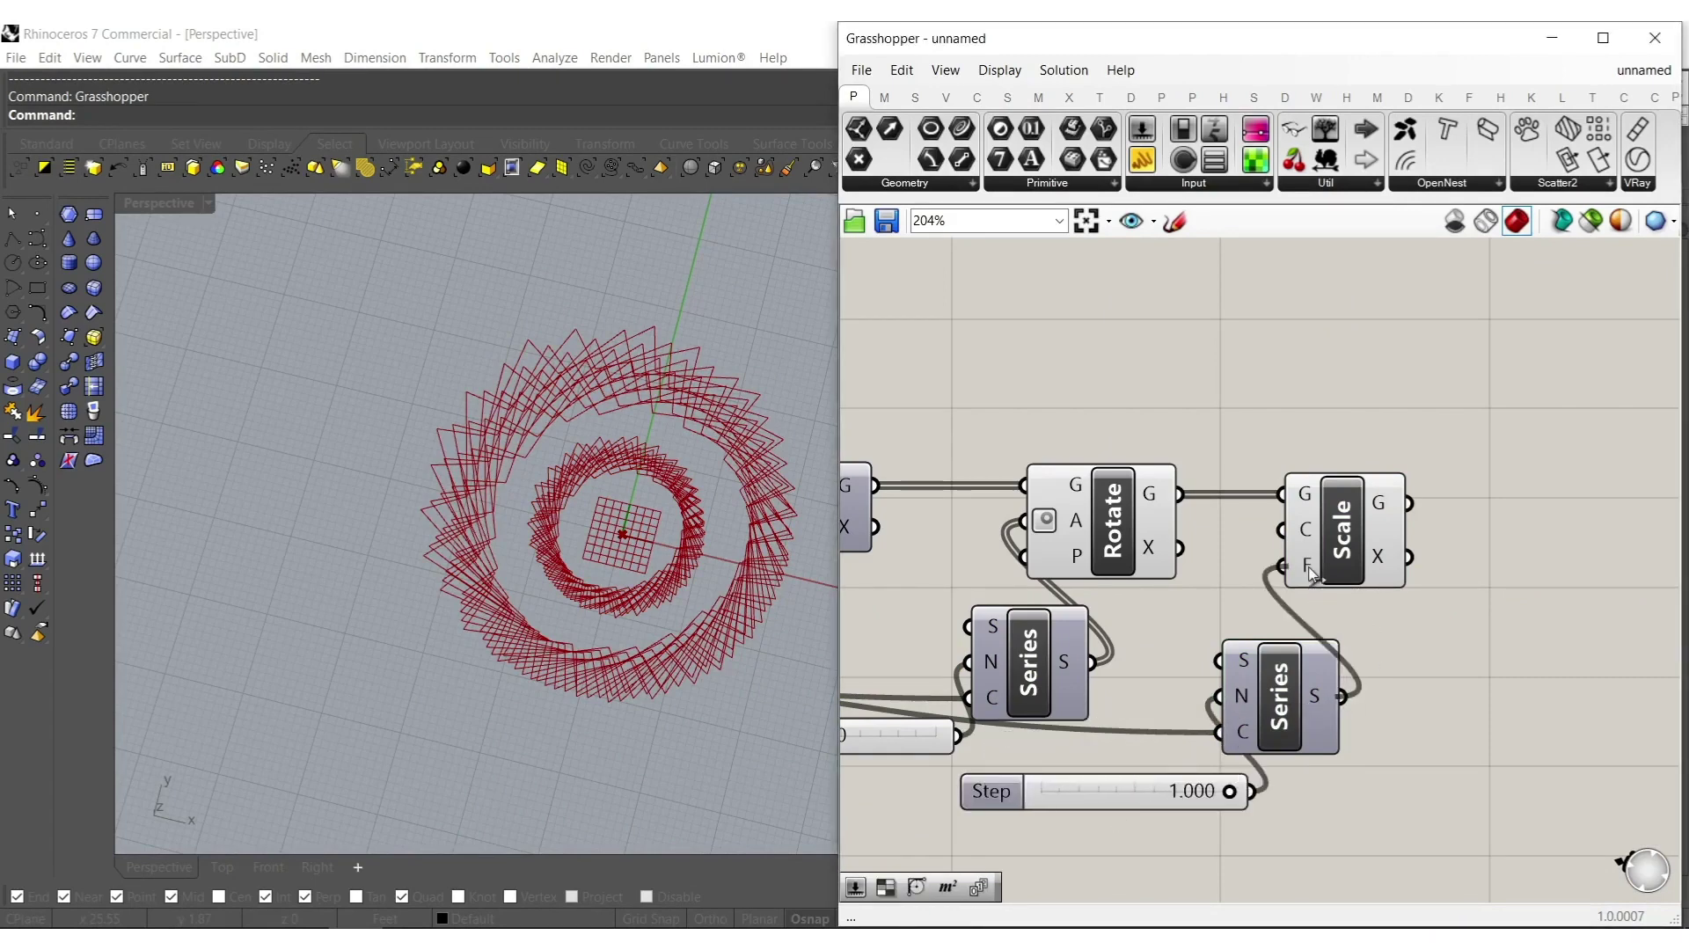
drag(1309, 574, 1307, 567)
Move the scaling Series aside and connect a new number slider with the value 1 to its start input.
drag(1291, 707, 1452, 761)
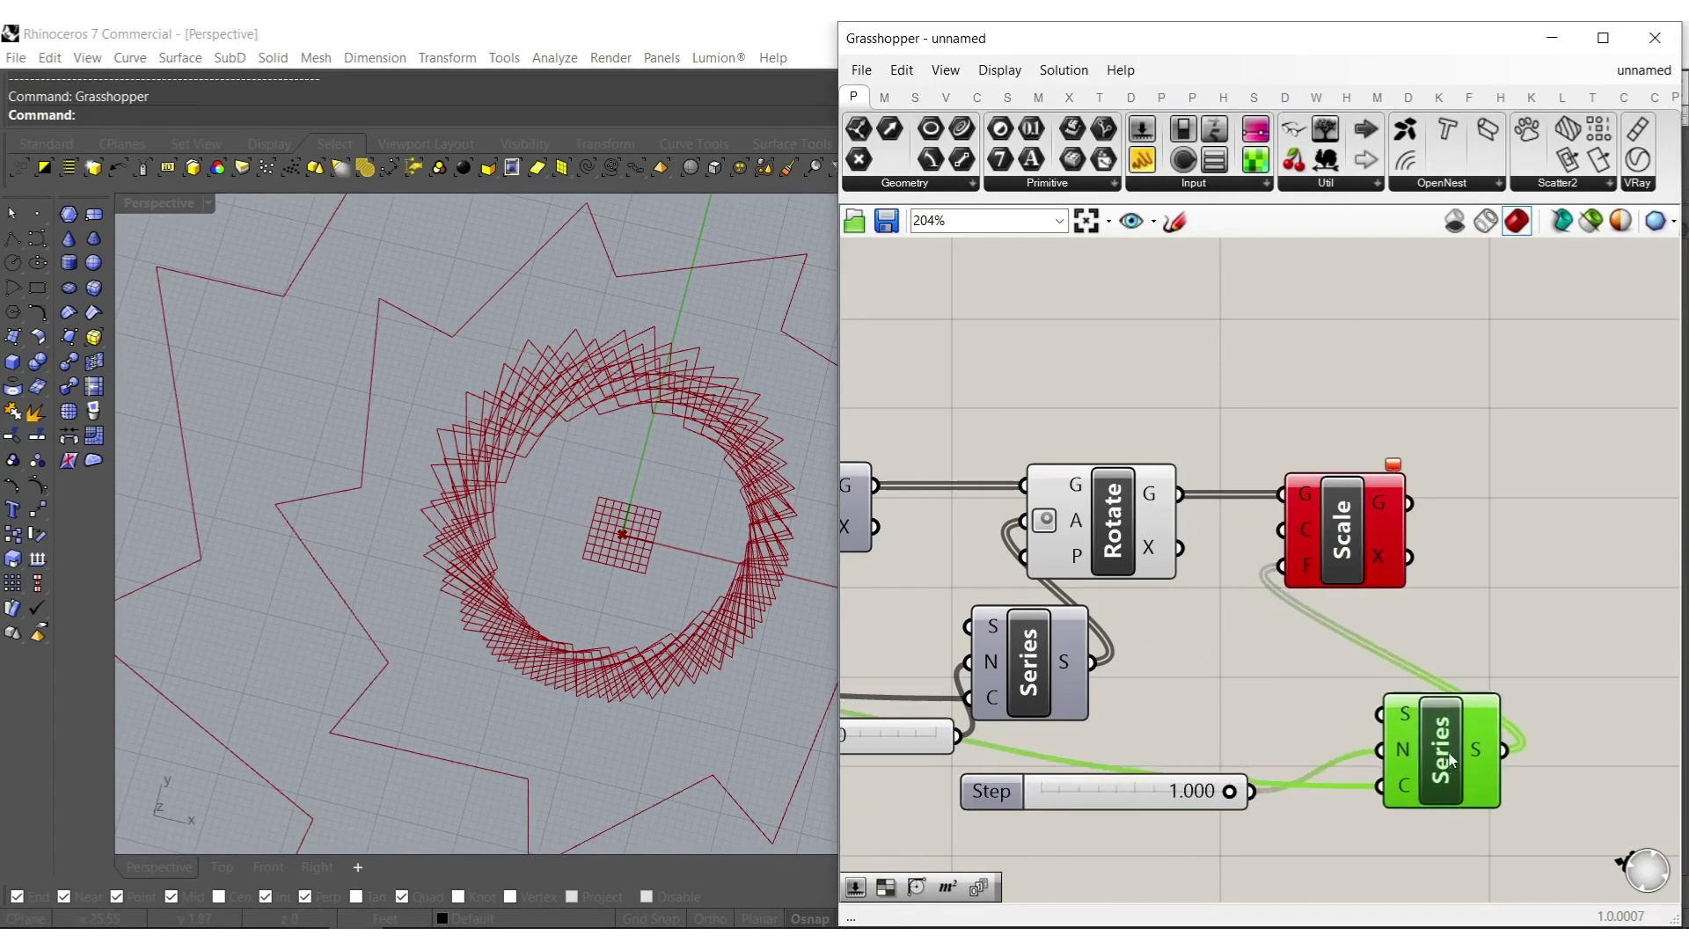
double_click(1212, 702)
text(1)
key(Return)
drag(1385, 716, 1343, 711)
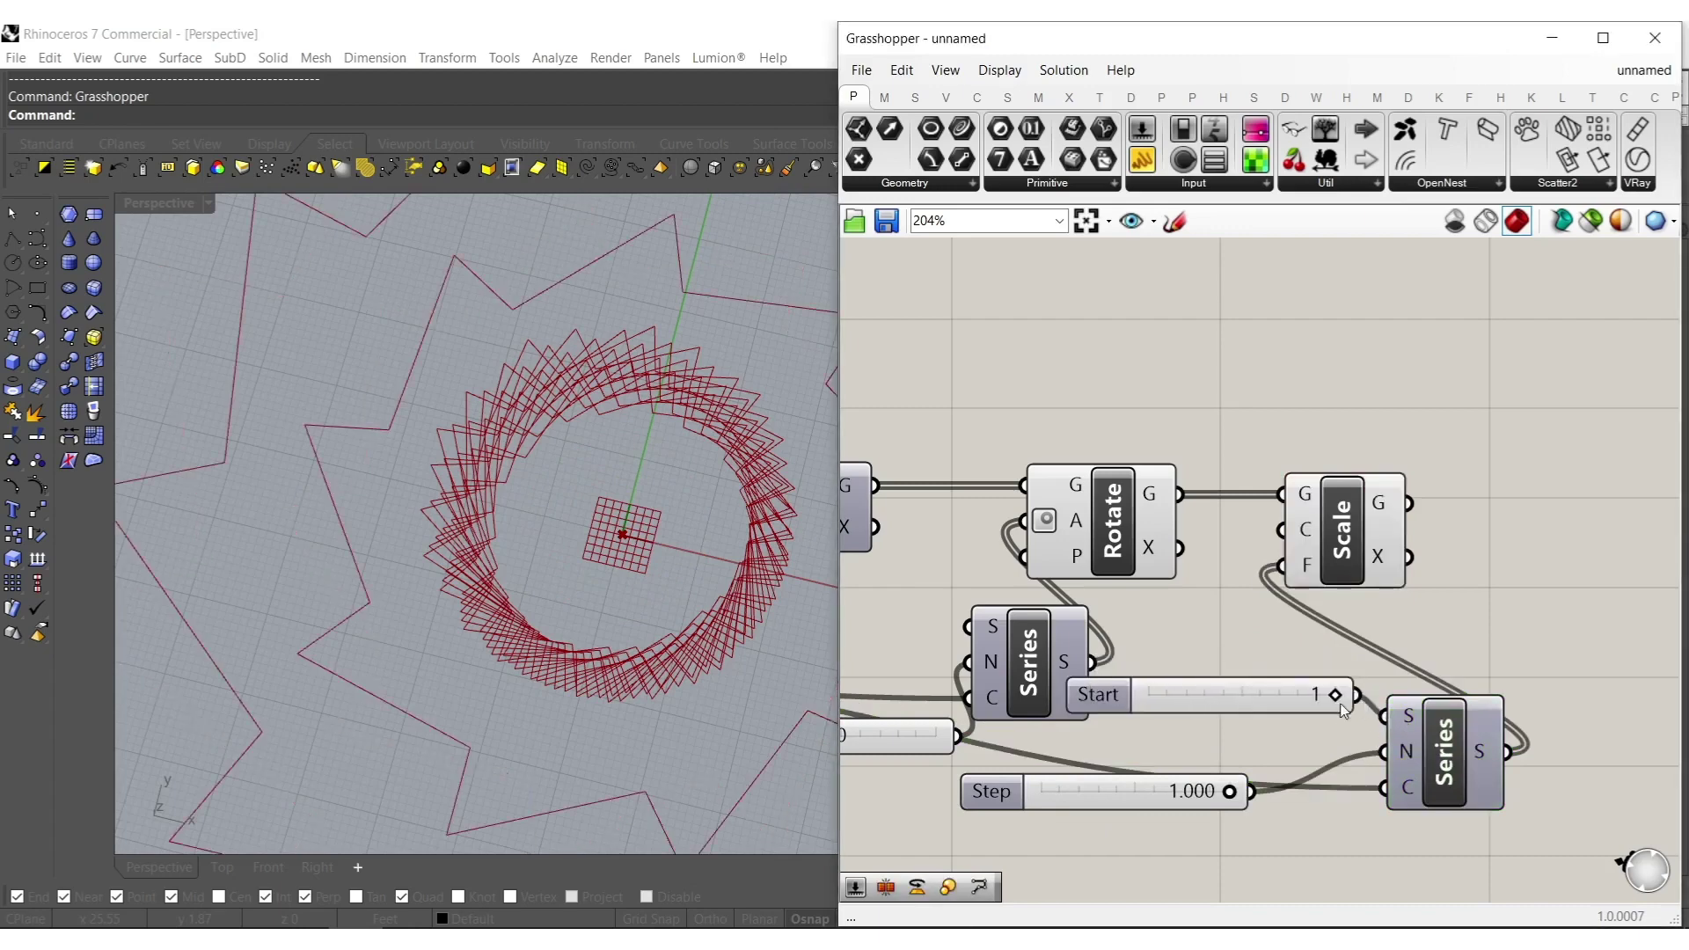
click(1202, 730)
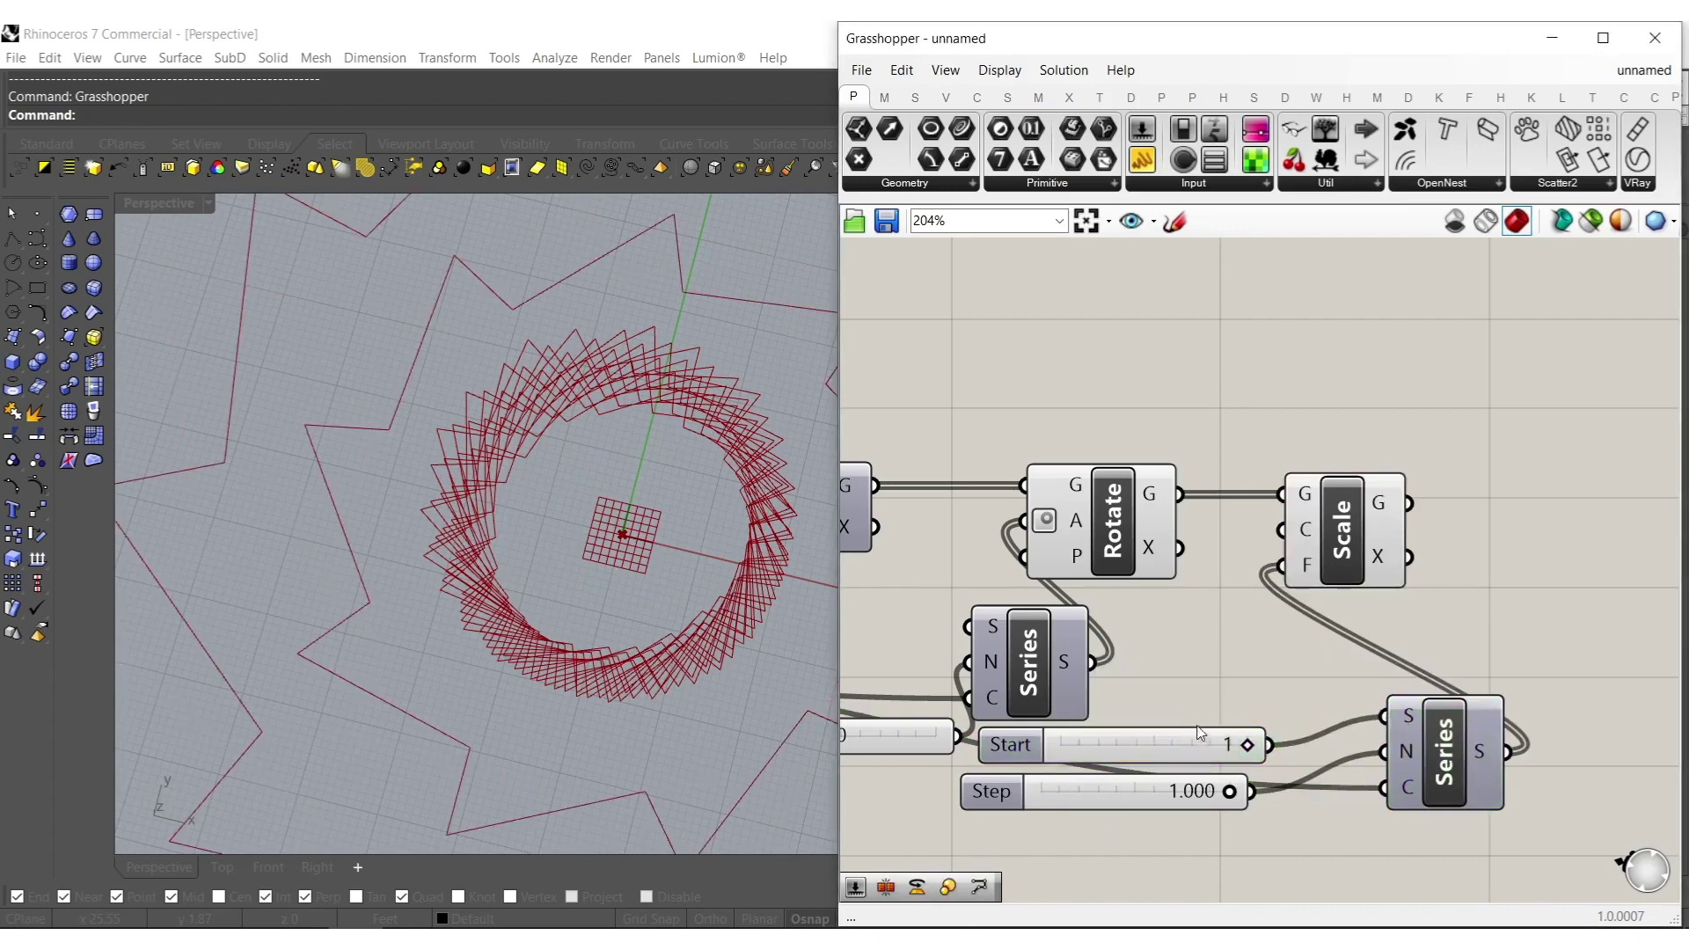
Set the Step slider of the scaling Series to 0.072.
scroll(1202, 732, up, 4)
drag(1320, 785, 926, 767)
scroll(1199, 649, down, 4)
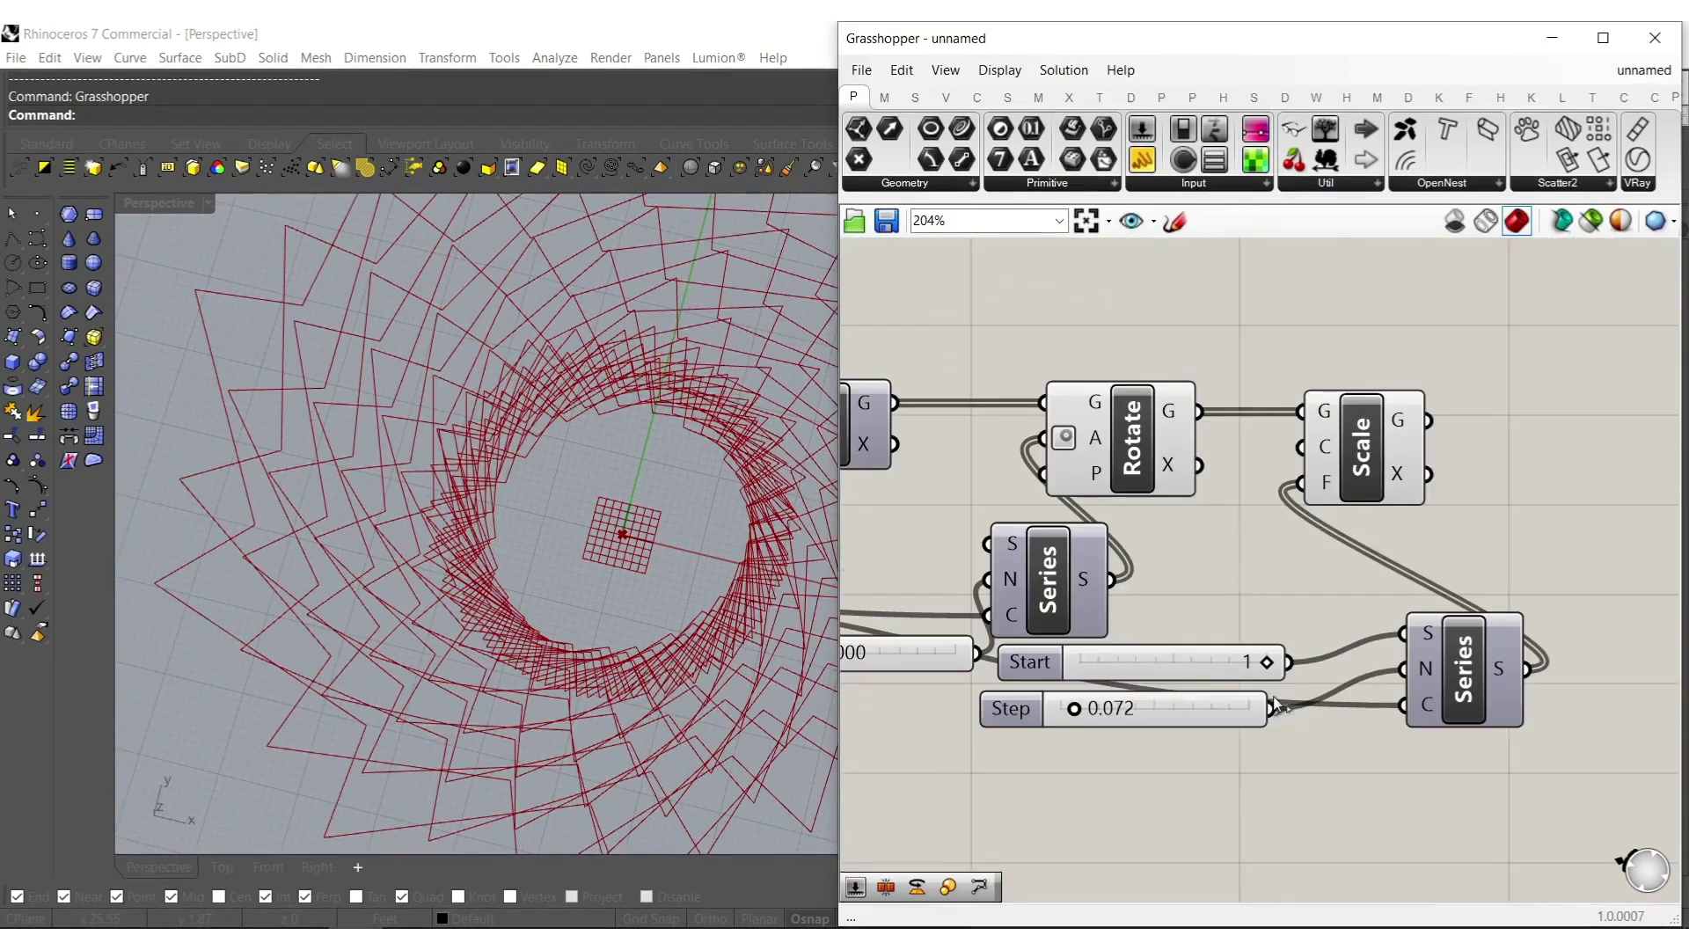
Turn off the preview of the Rotate component that feeds Scale.
right_drag(1199, 648, 1300, 687)
drag(1371, 807, 1095, 360)
middle_click(1214, 451)
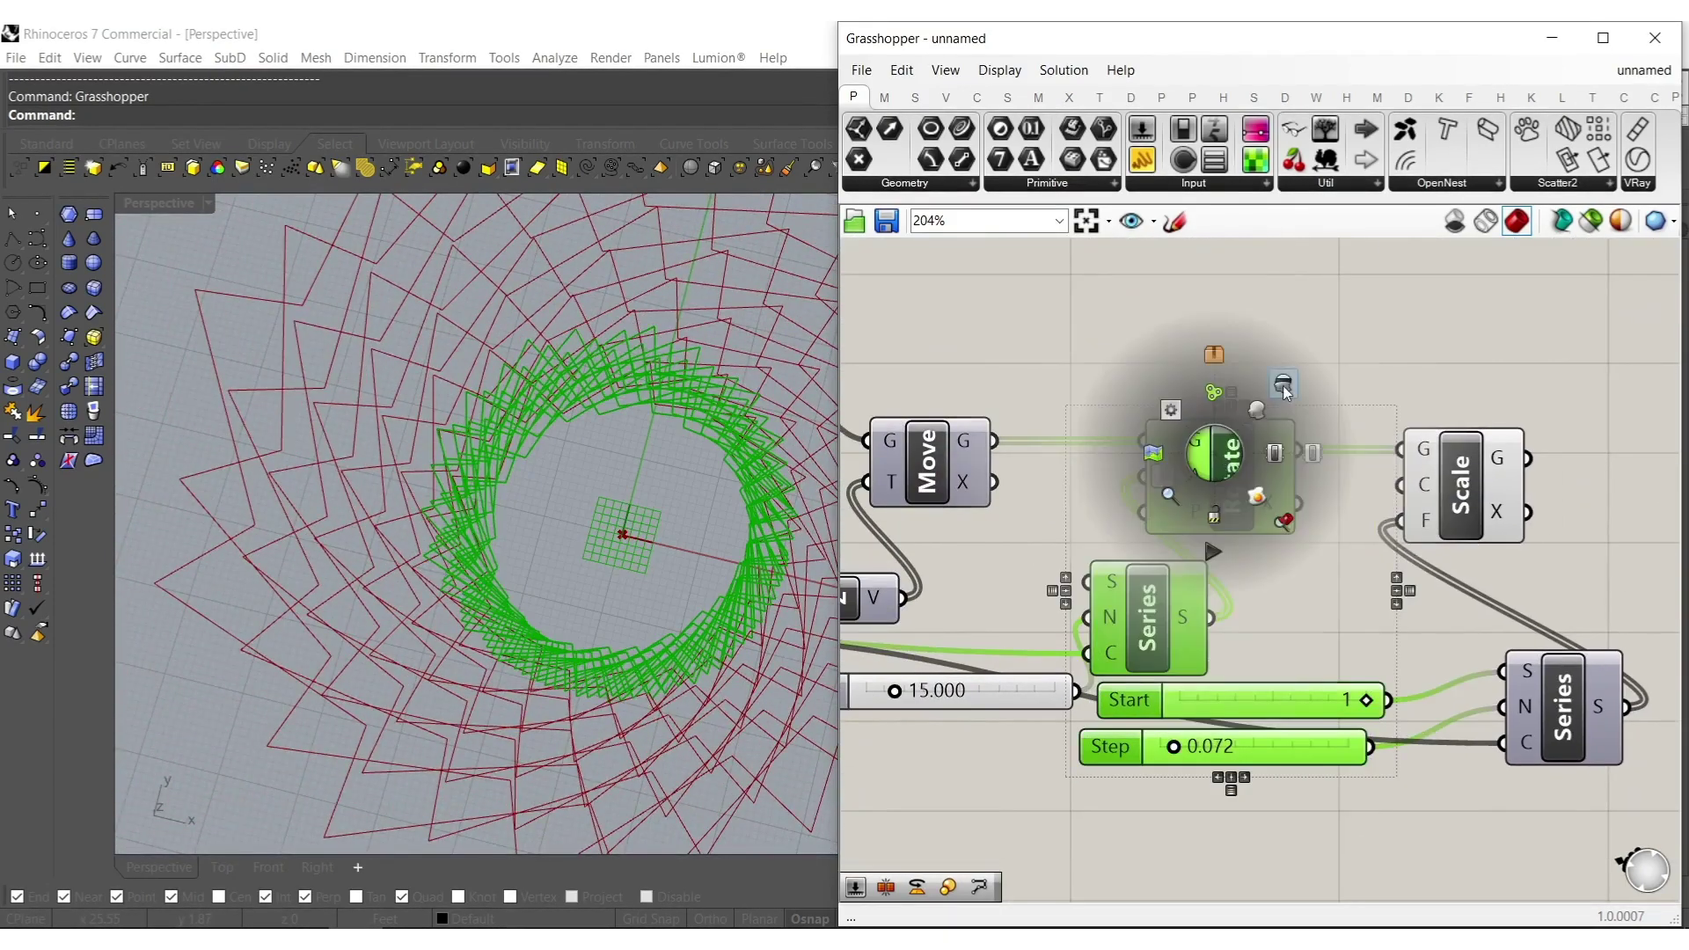
click(1270, 388)
scroll(758, 521, down, 5)
shift+right_drag(695, 588, 644, 637)
scroll(632, 573, up, 3)
scroll(1108, 739, up, 9)
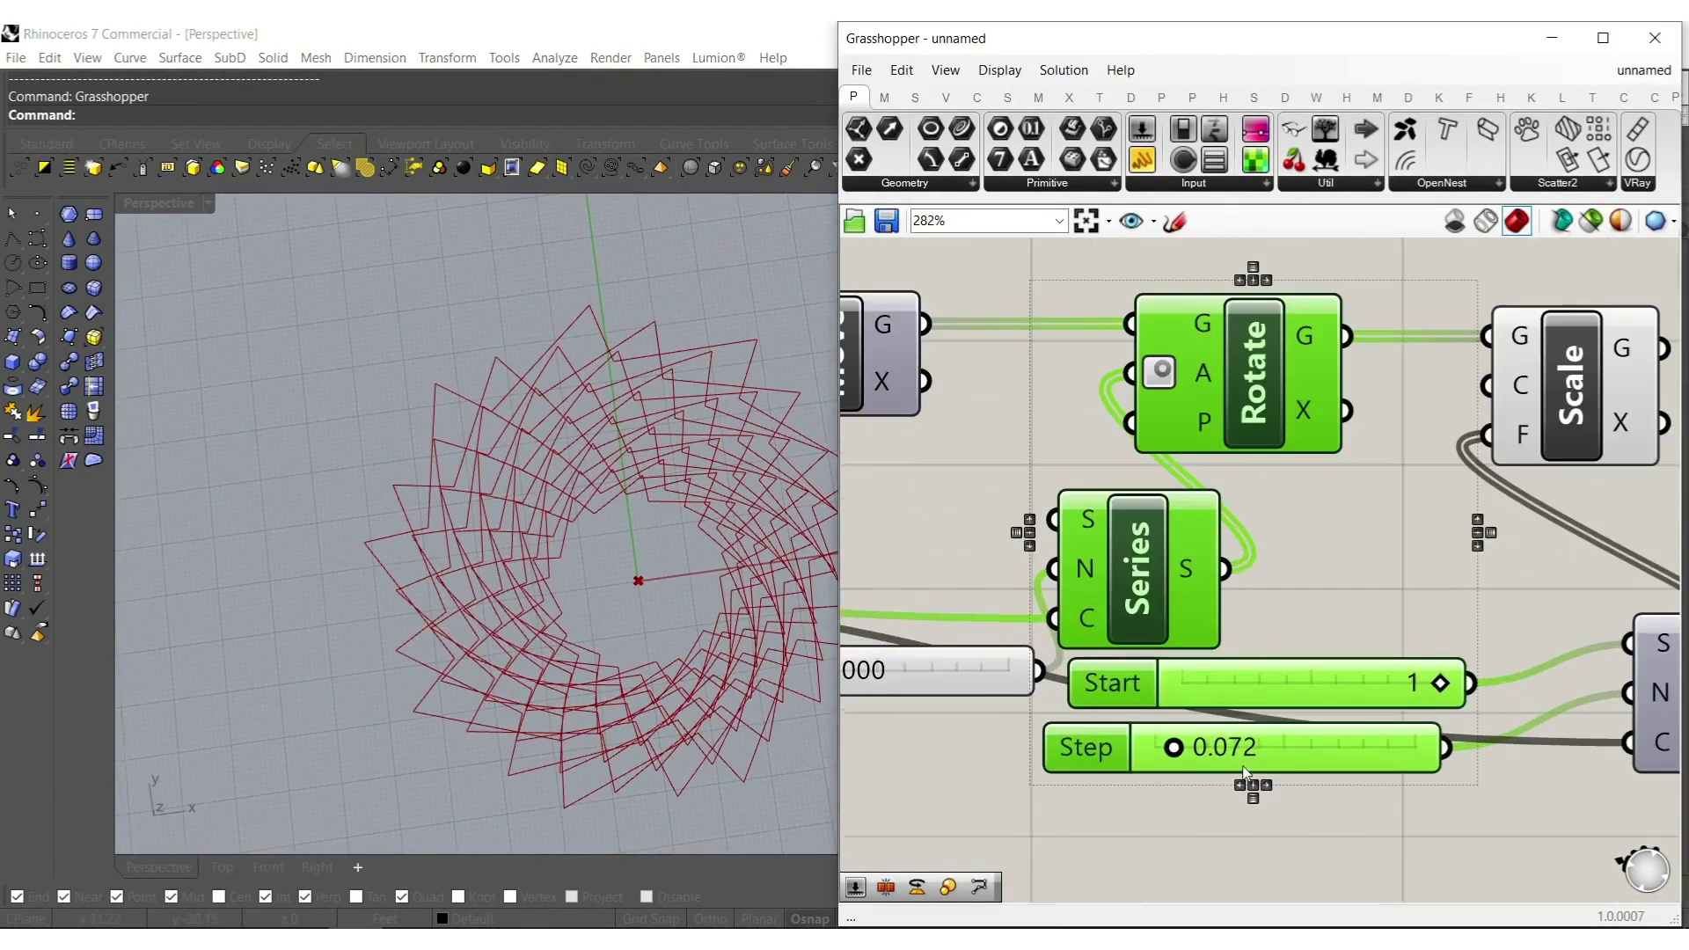
Set the scaling Series' Step slider to 0.059 and route it through a new Negative component into the Series' step input.
mouse_move(1258, 737)
mouse_down()
mouse_move(1217, 738)
mouse_move(1252, 739)
mouse_up()
scroll(1459, 640, down, 5)
right_drag(1458, 640, 1019, 651)
double_click(1283, 785)
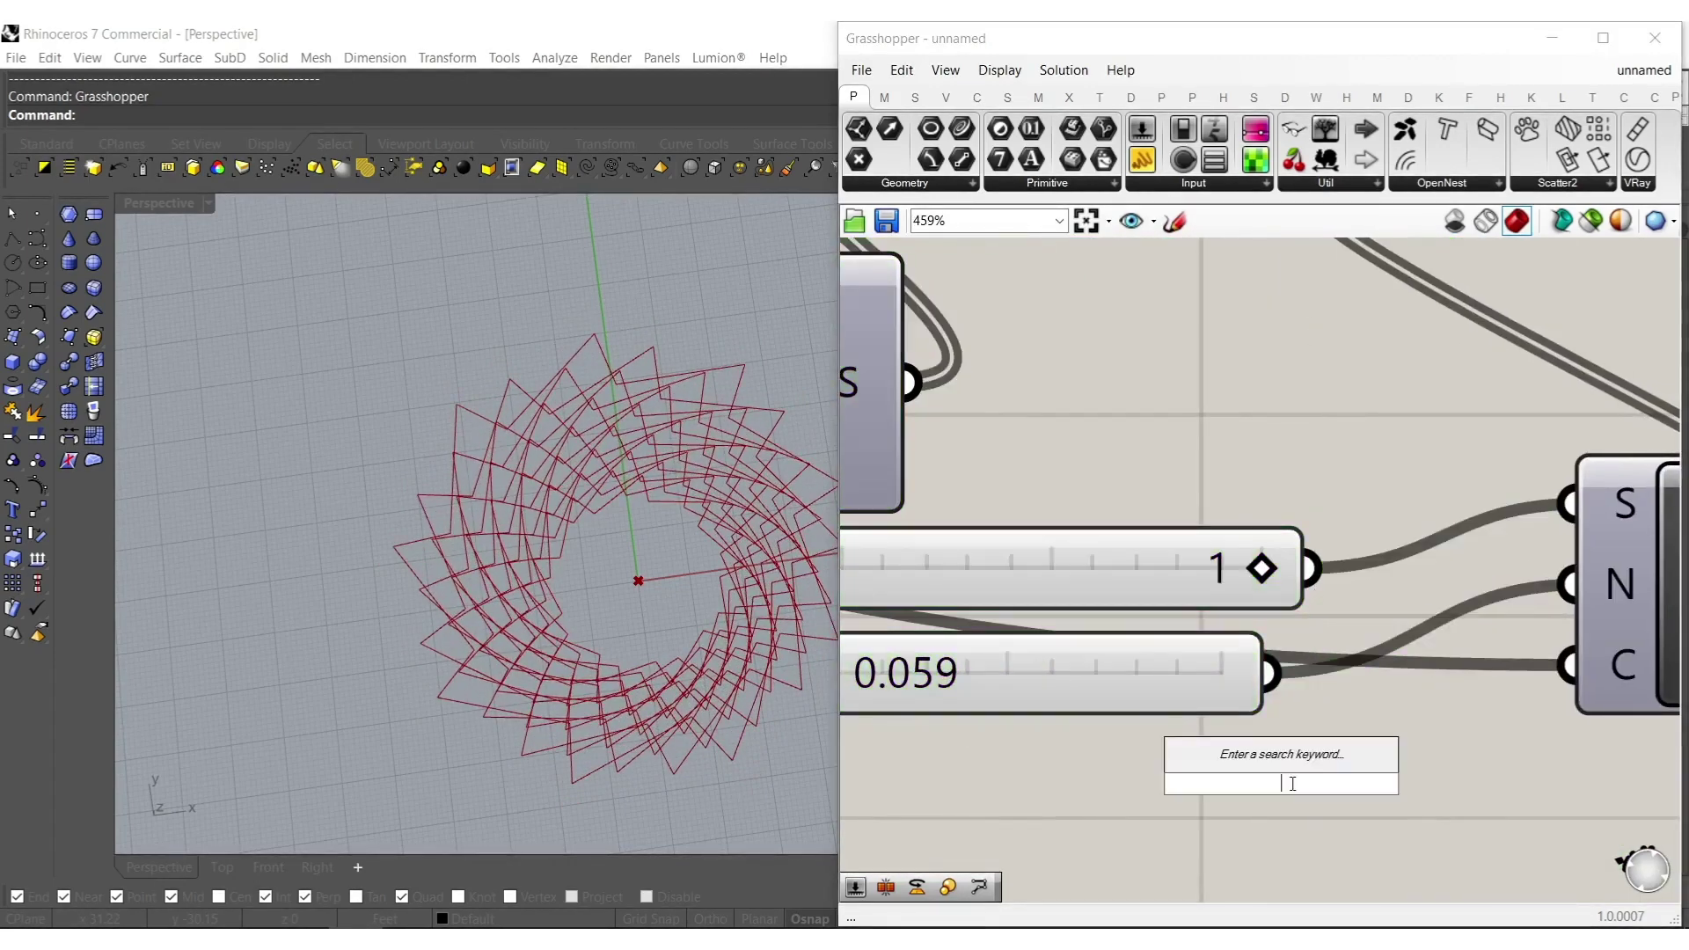
text(neg)
key(Return)
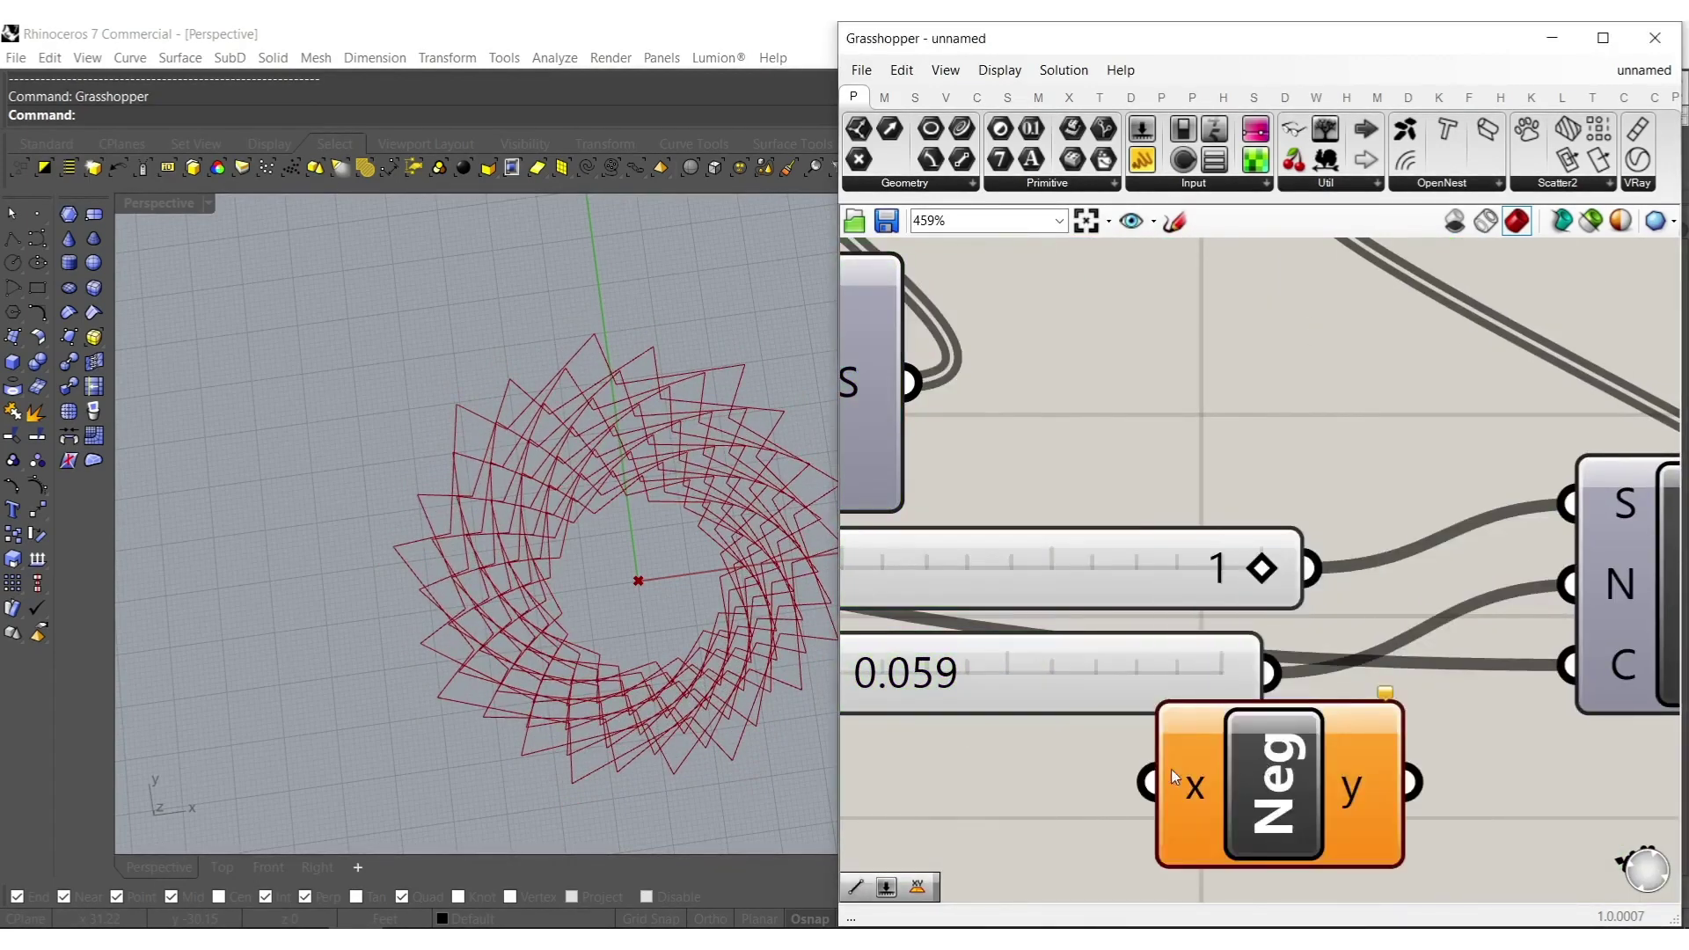
drag(1453, 739, 1529, 616)
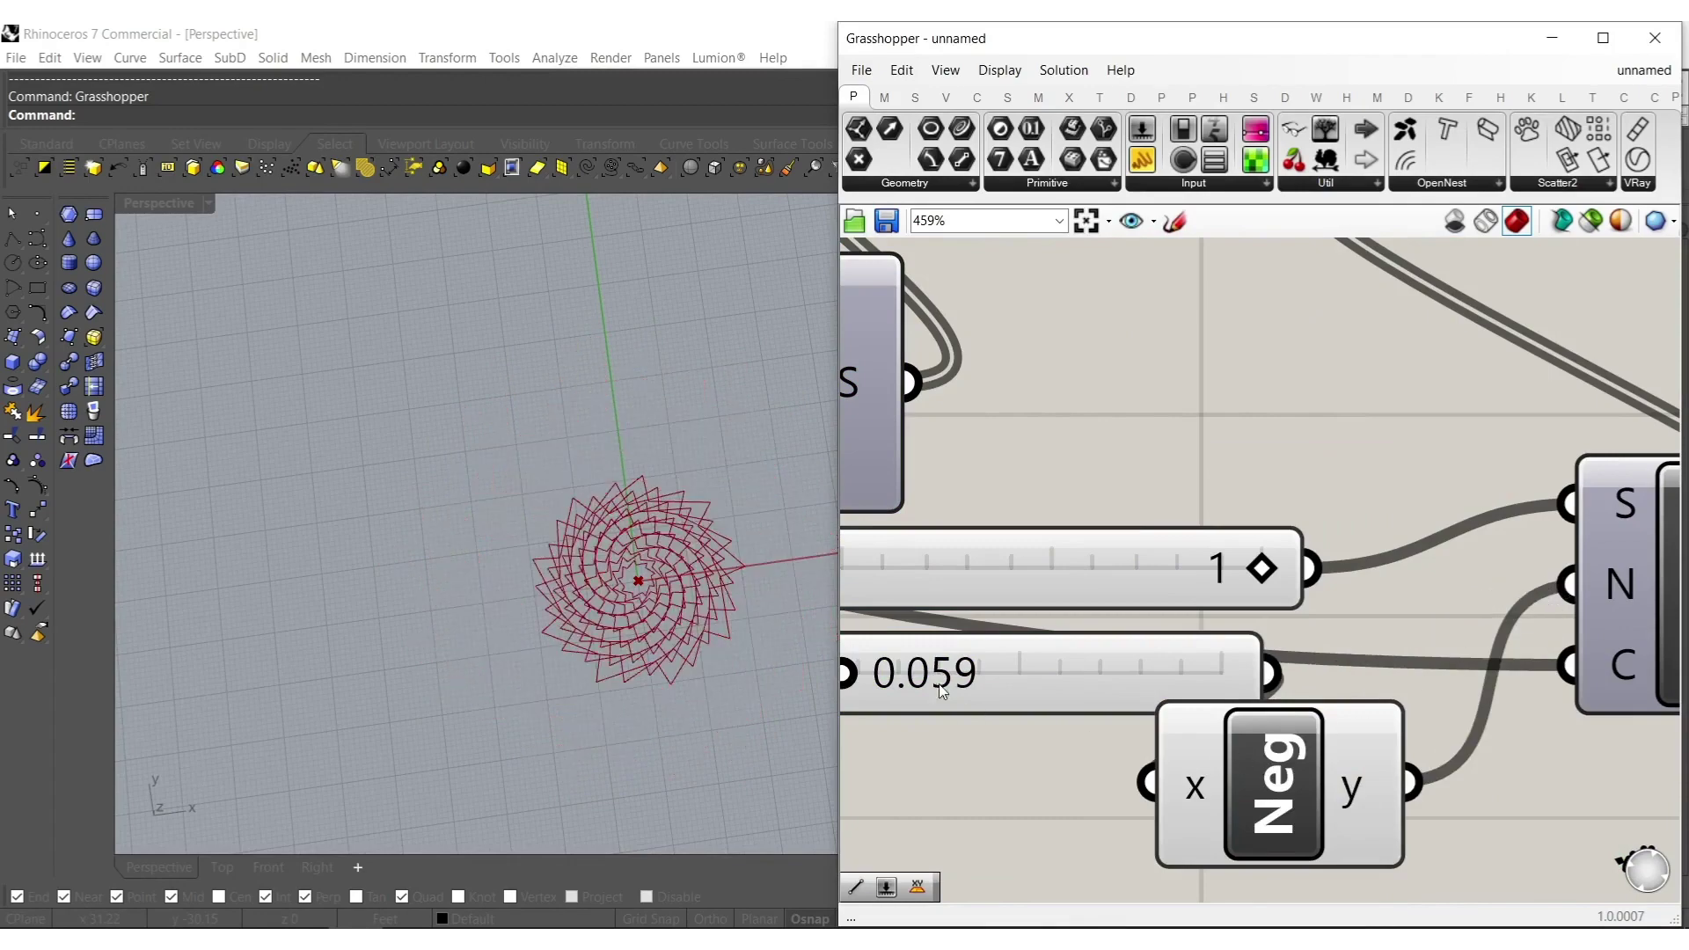
Set the Value slider feeding the Negative component to 0.071.
scroll(669, 579, up, 3)
scroll(1014, 708, up, 4)
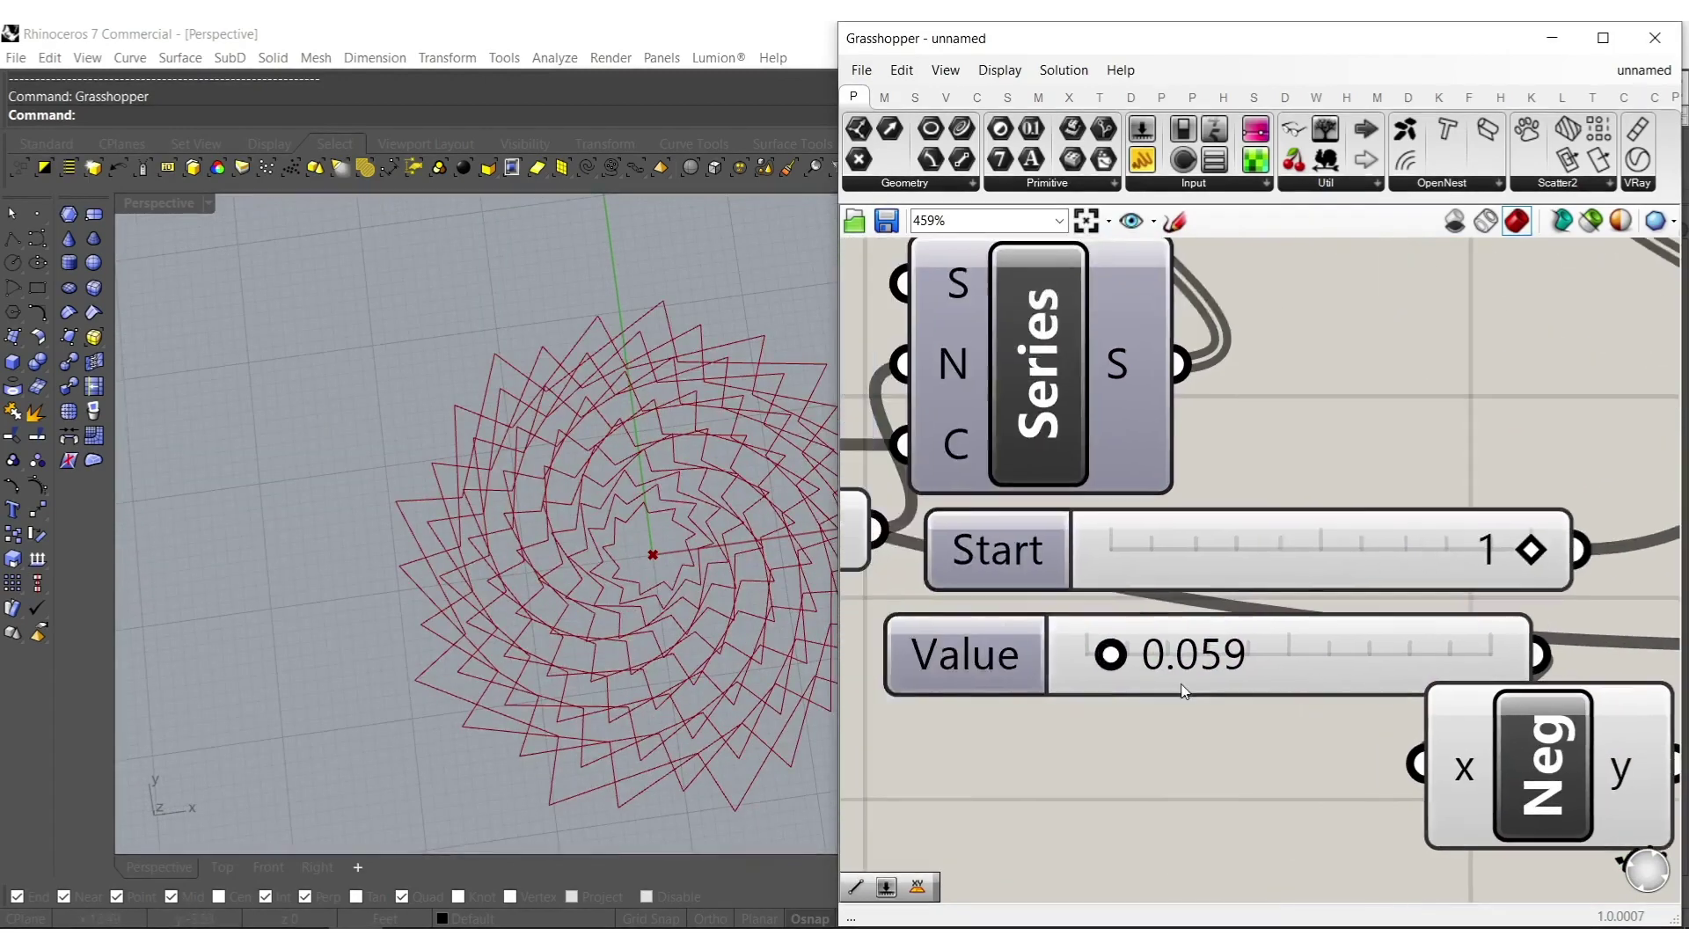
mouse_move(1133, 641)
mouse_down()
mouse_move(1118, 641)
mouse_move(1155, 636)
mouse_move(1129, 638)
mouse_up()
right_drag(467, 556, 682, 572)
scroll(1212, 623, down, 5)
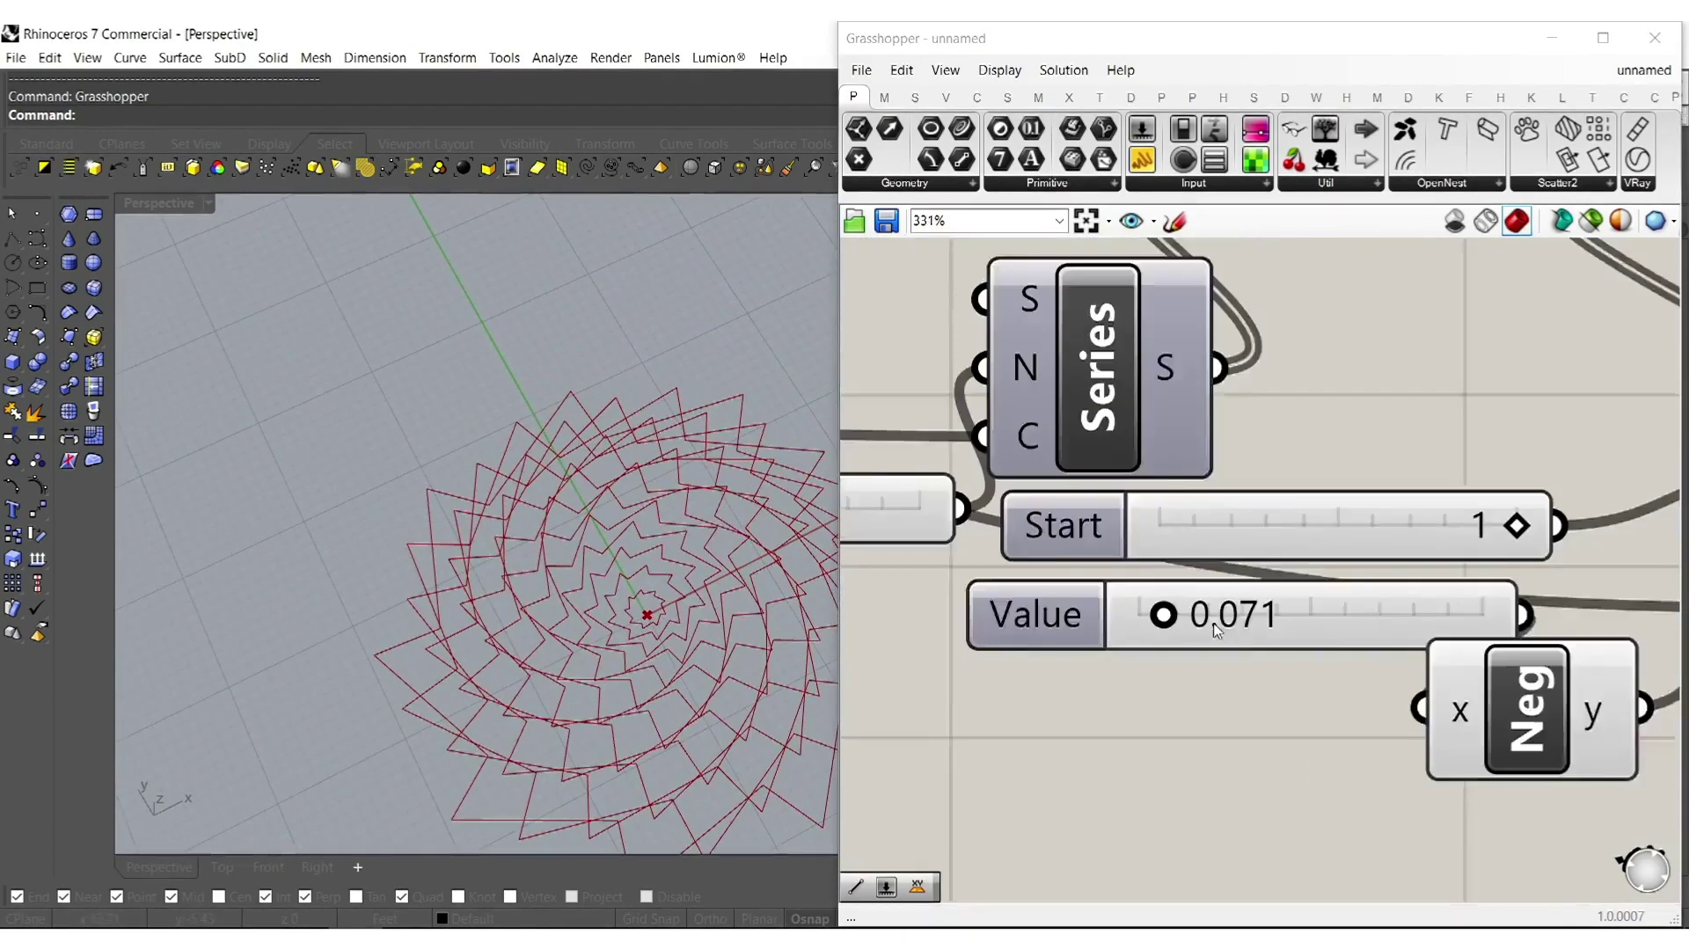
Reverse the data on Scale's factor input.
right_click(1220, 458)
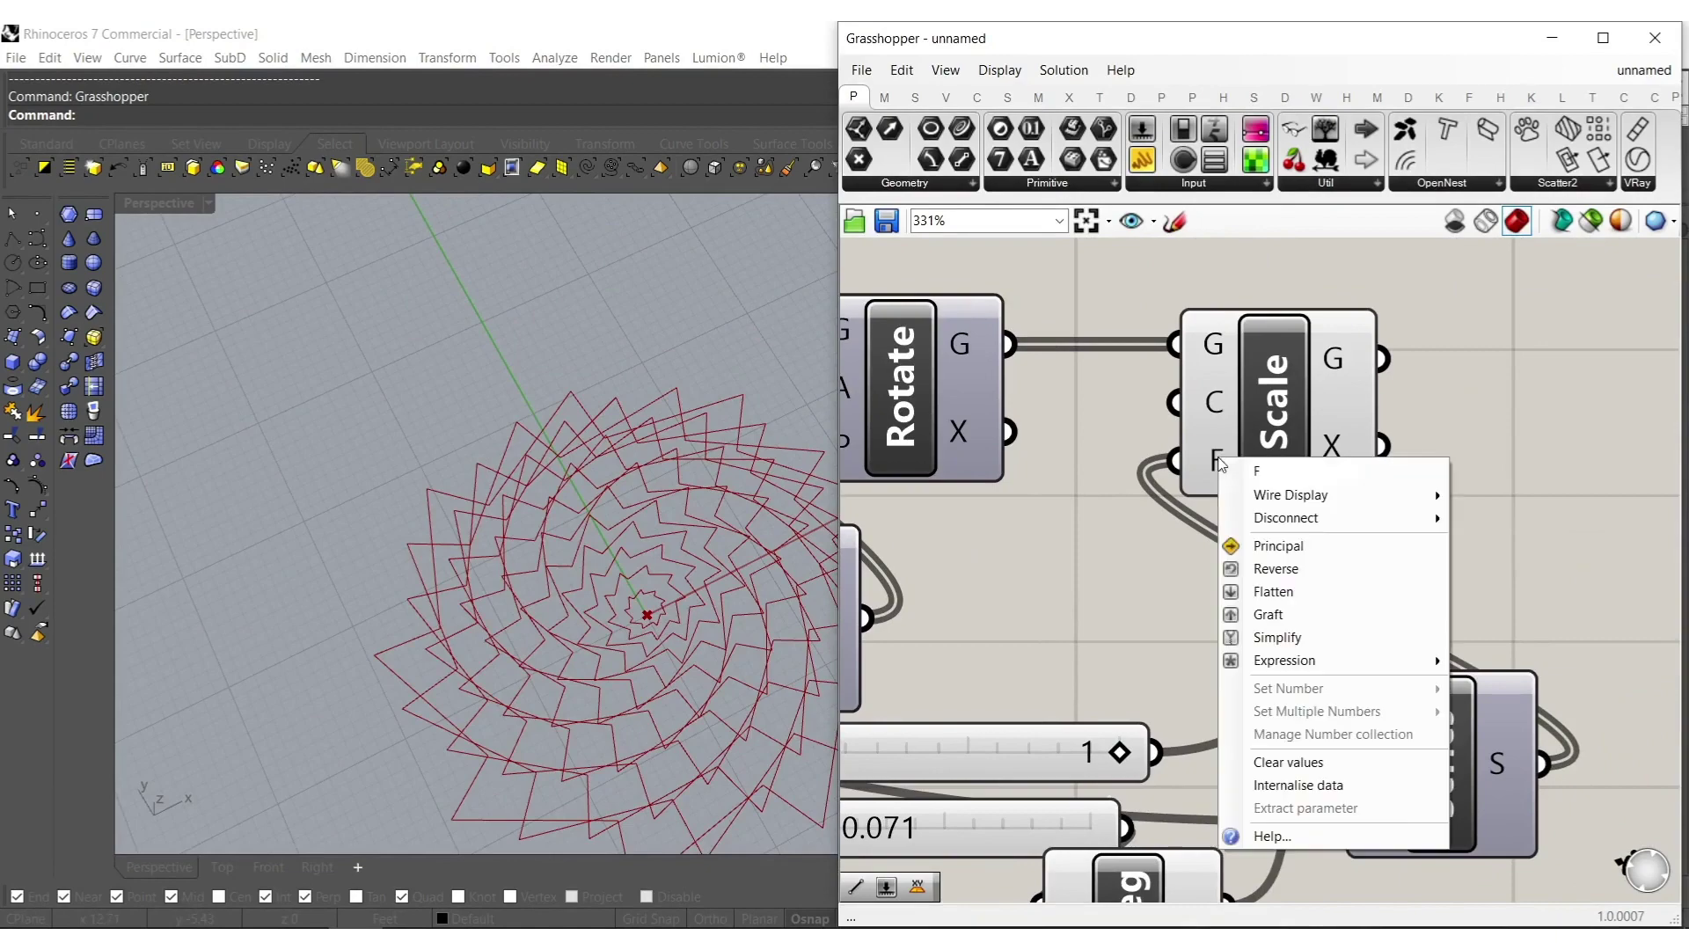
click(1269, 573)
right_drag(616, 670, 673, 717)
right_drag(744, 344, 589, 459)
scroll(1249, 572, down, 5)
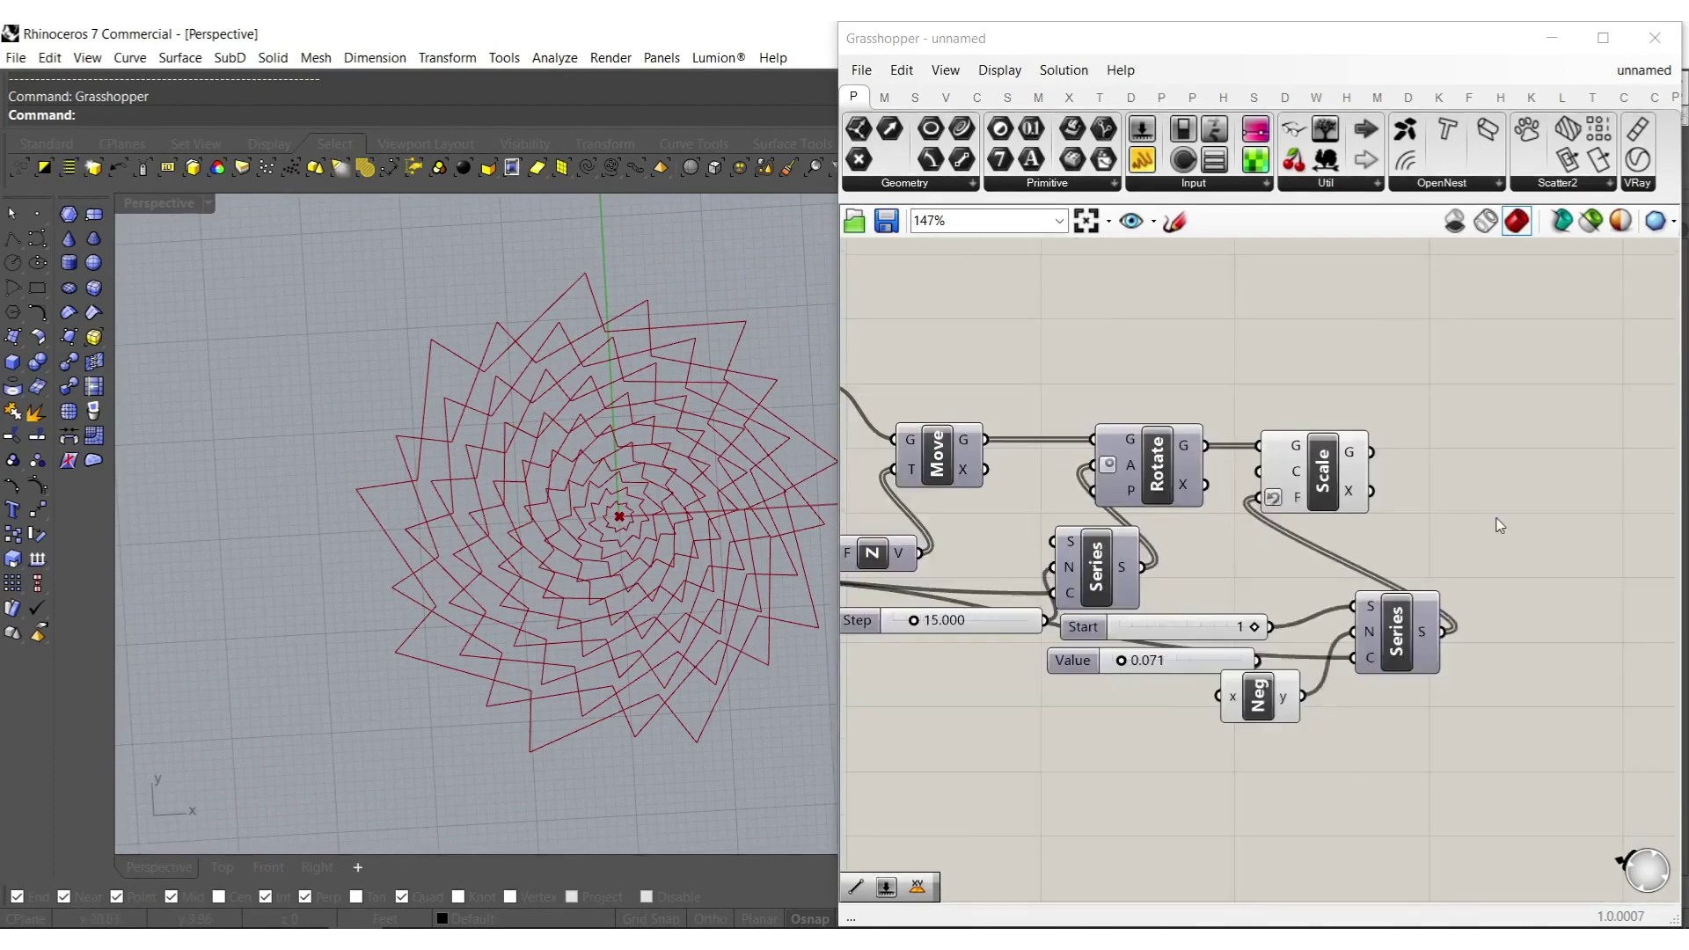
Add a Fillet component beside Scale and connect Scale's geometry output to its curve input.
double_click(1391, 547)
text(fil)
click(1365, 465)
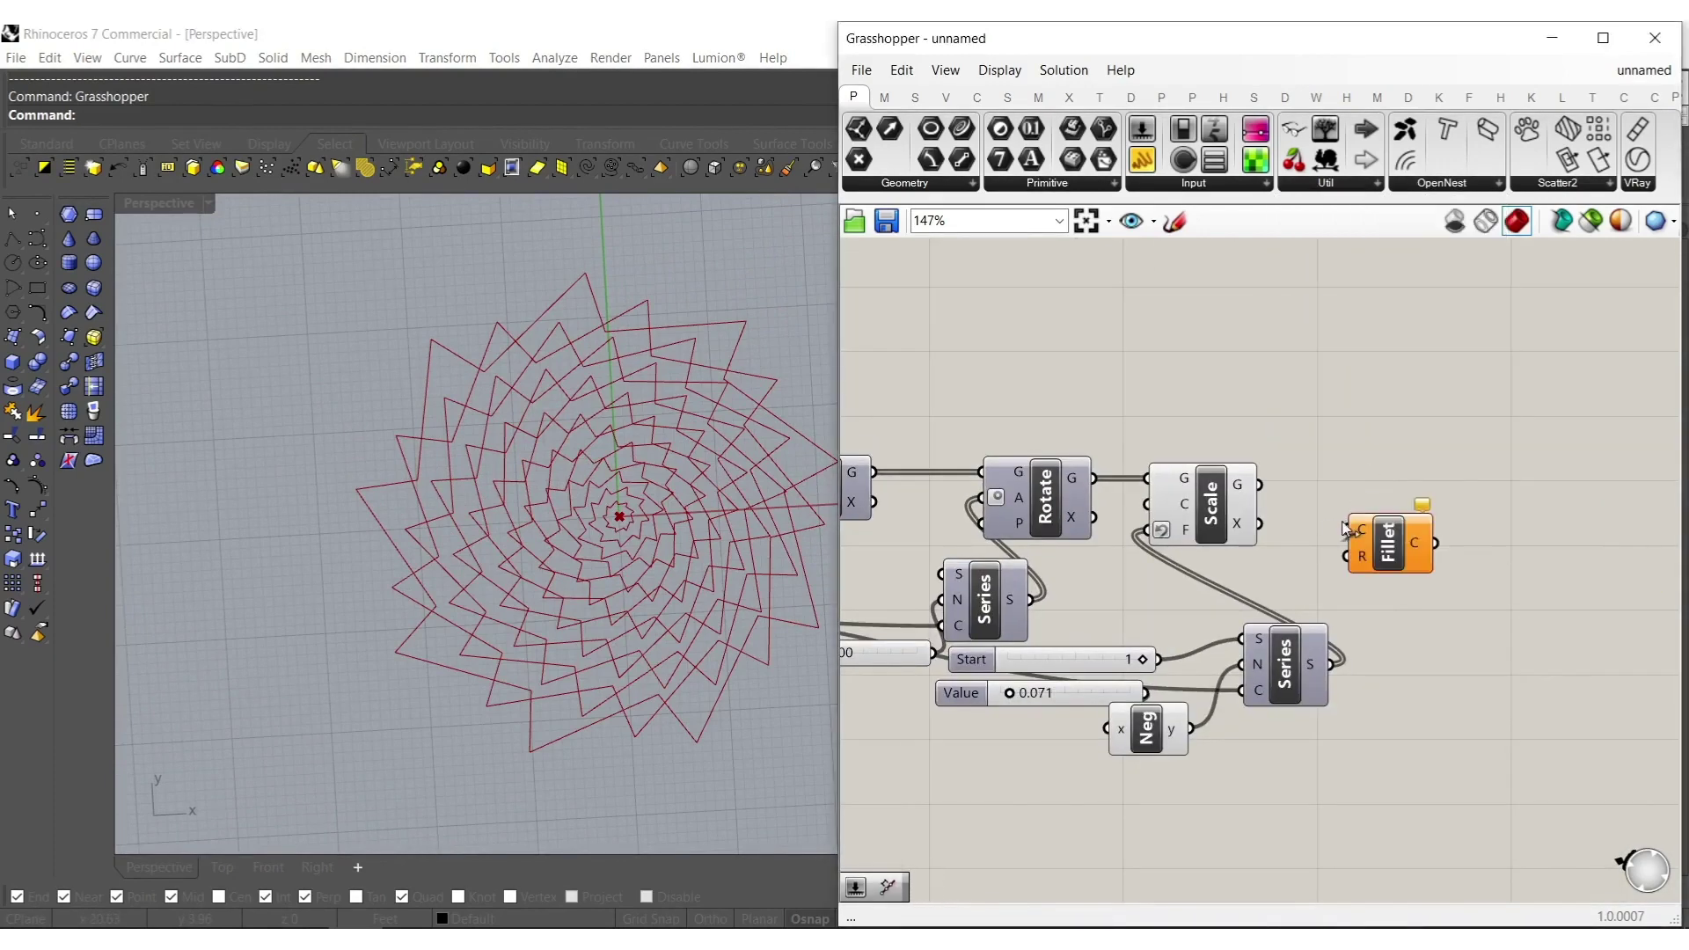
drag(1404, 554, 1518, 524)
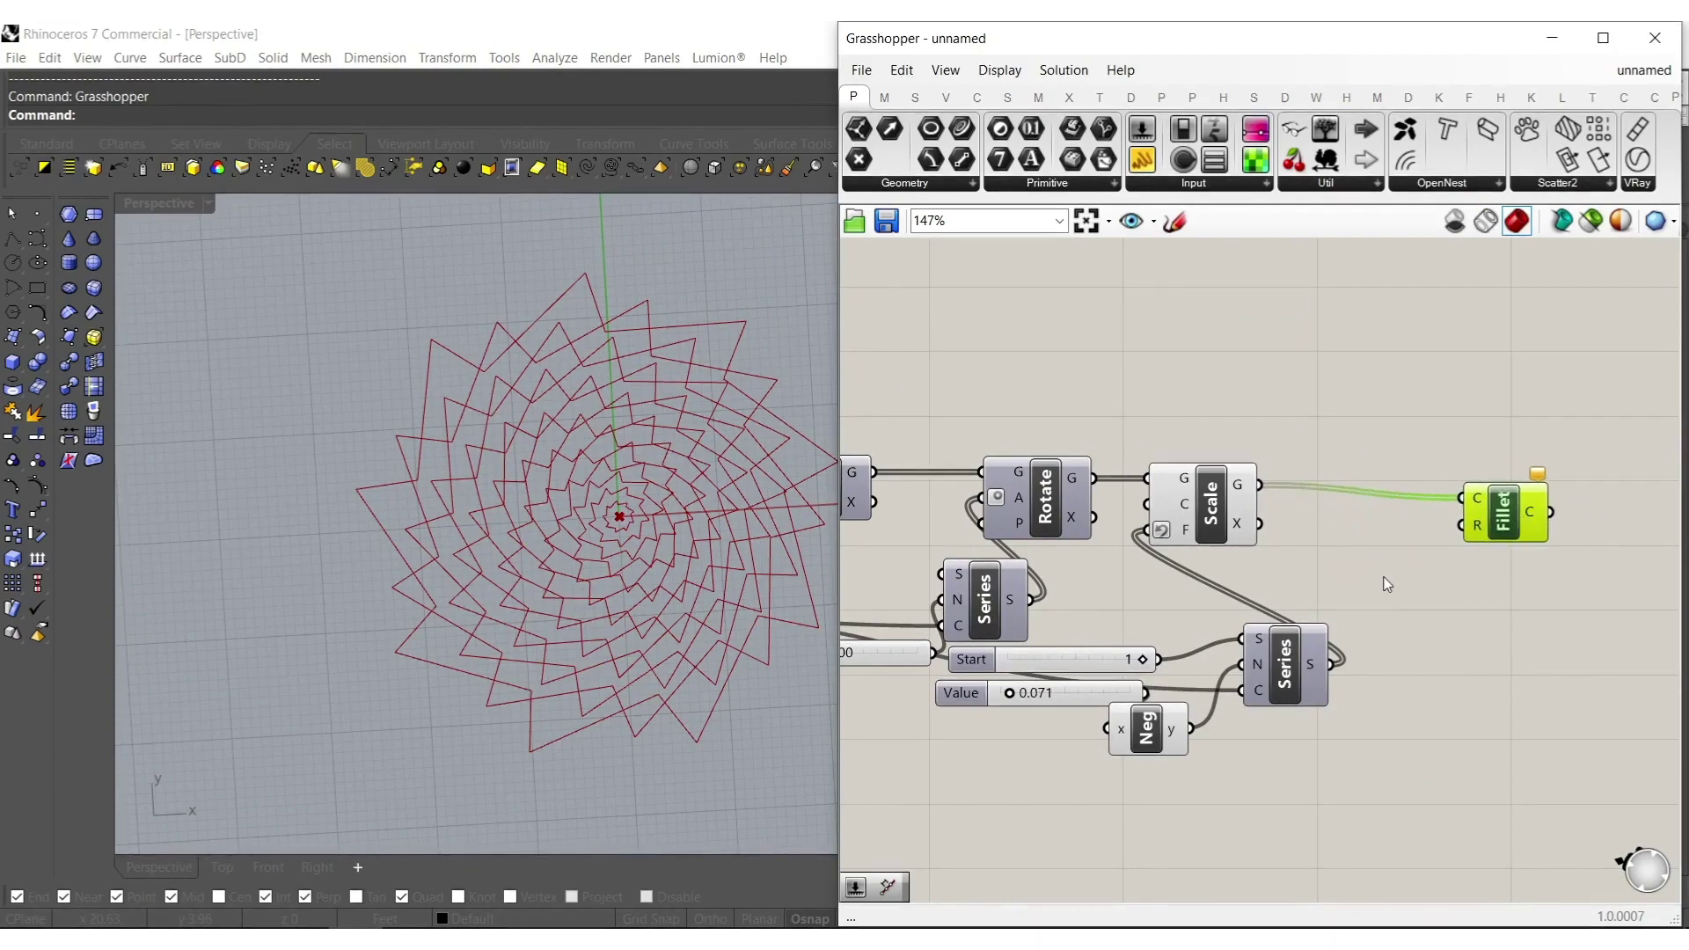
Add a number slider with the value 5.000 and connect it to Fillet's radius input.
double_click(1384, 583)
key(Return)
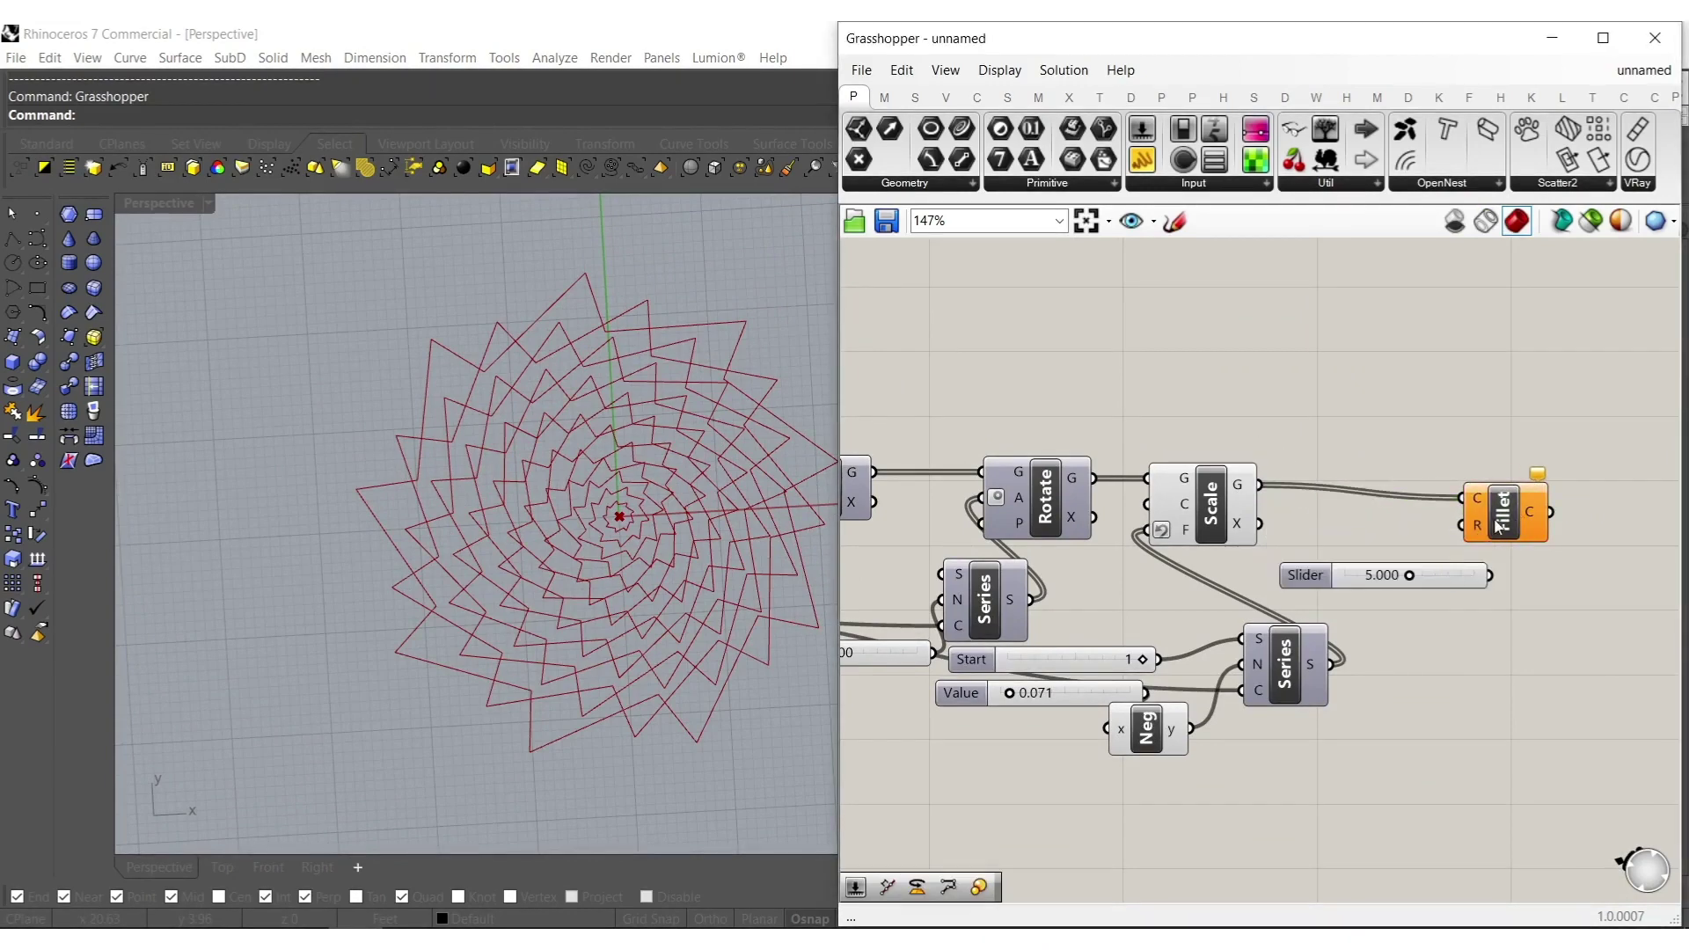
drag(1493, 570, 1496, 575)
right_drag(1315, 772, 1361, 766)
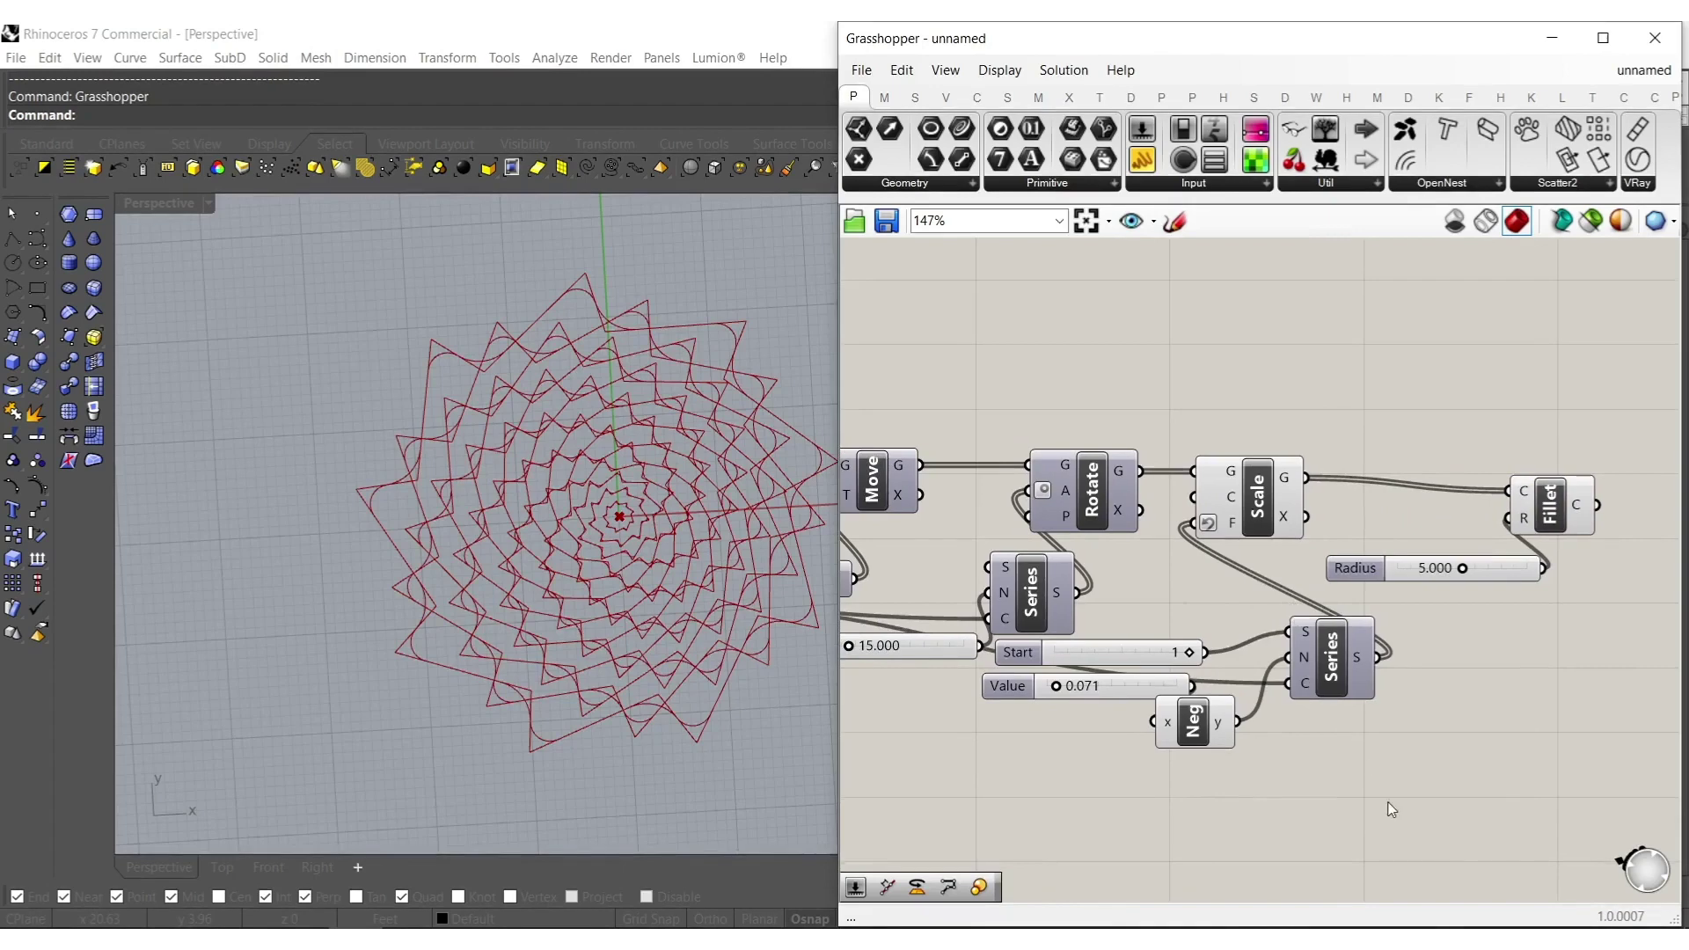
Turn off the preview of Scale, selected together with the scaling Series, its sliders and the Negative component.
drag(1395, 812, 1181, 508)
middle_click(1238, 494)
click(1308, 432)
scroll(709, 517, up, 3)
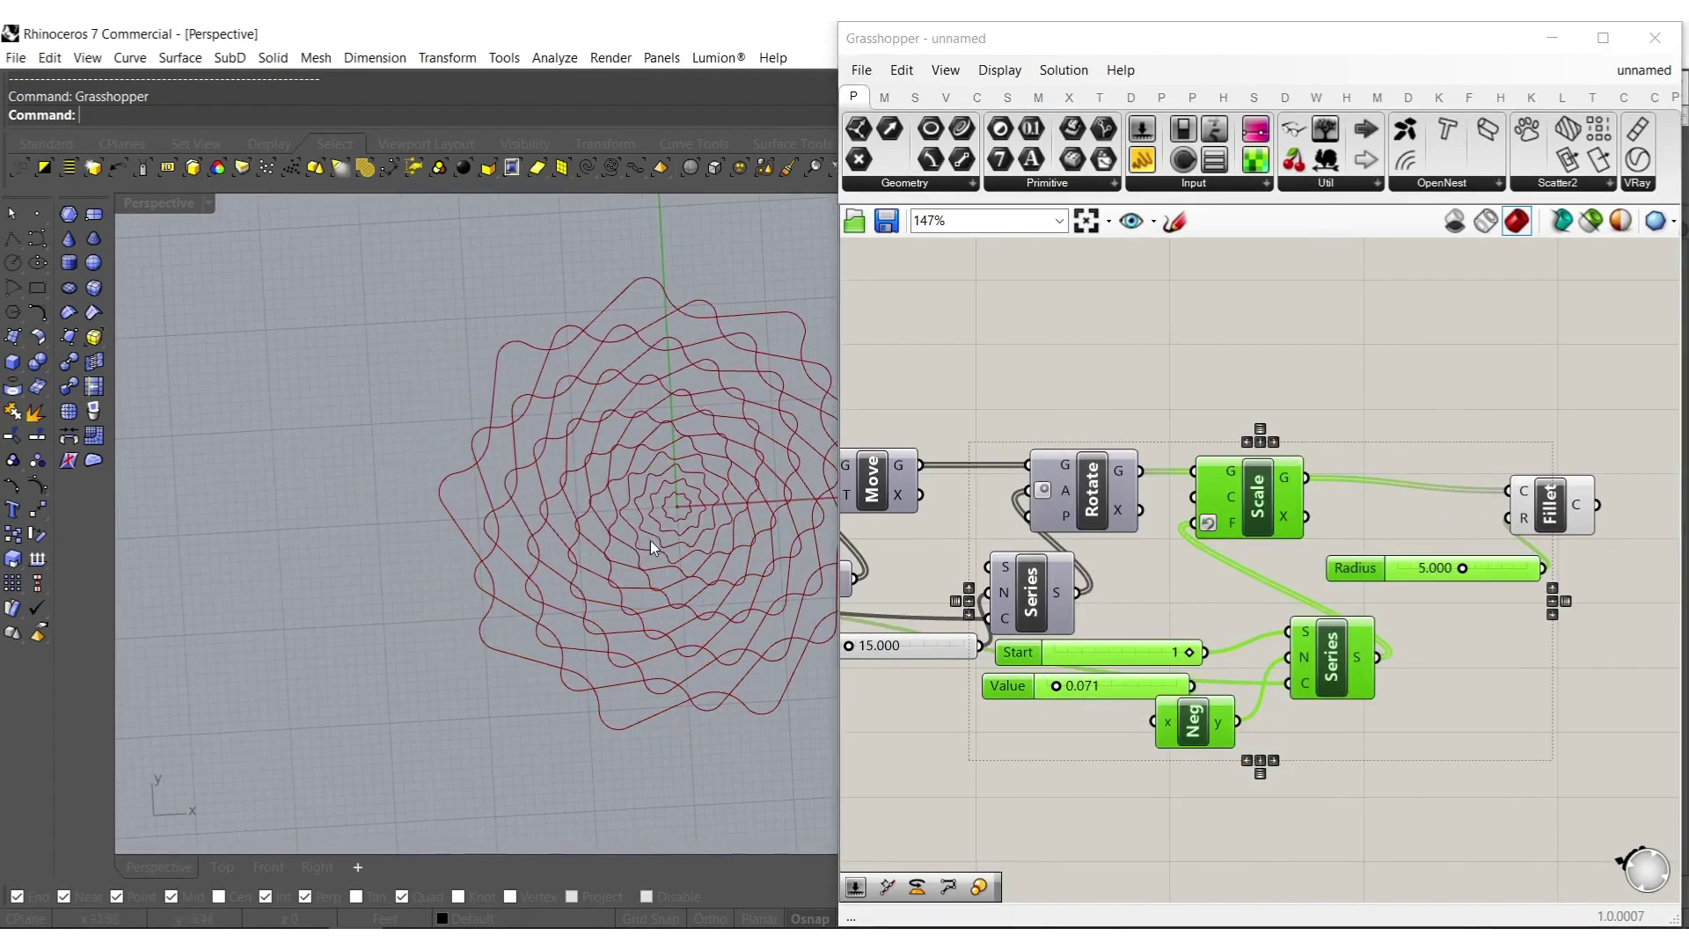
Set the Count slider of the circle division to 30.
right_drag(1122, 640, 1020, 437)
scroll(1019, 436, up, 4)
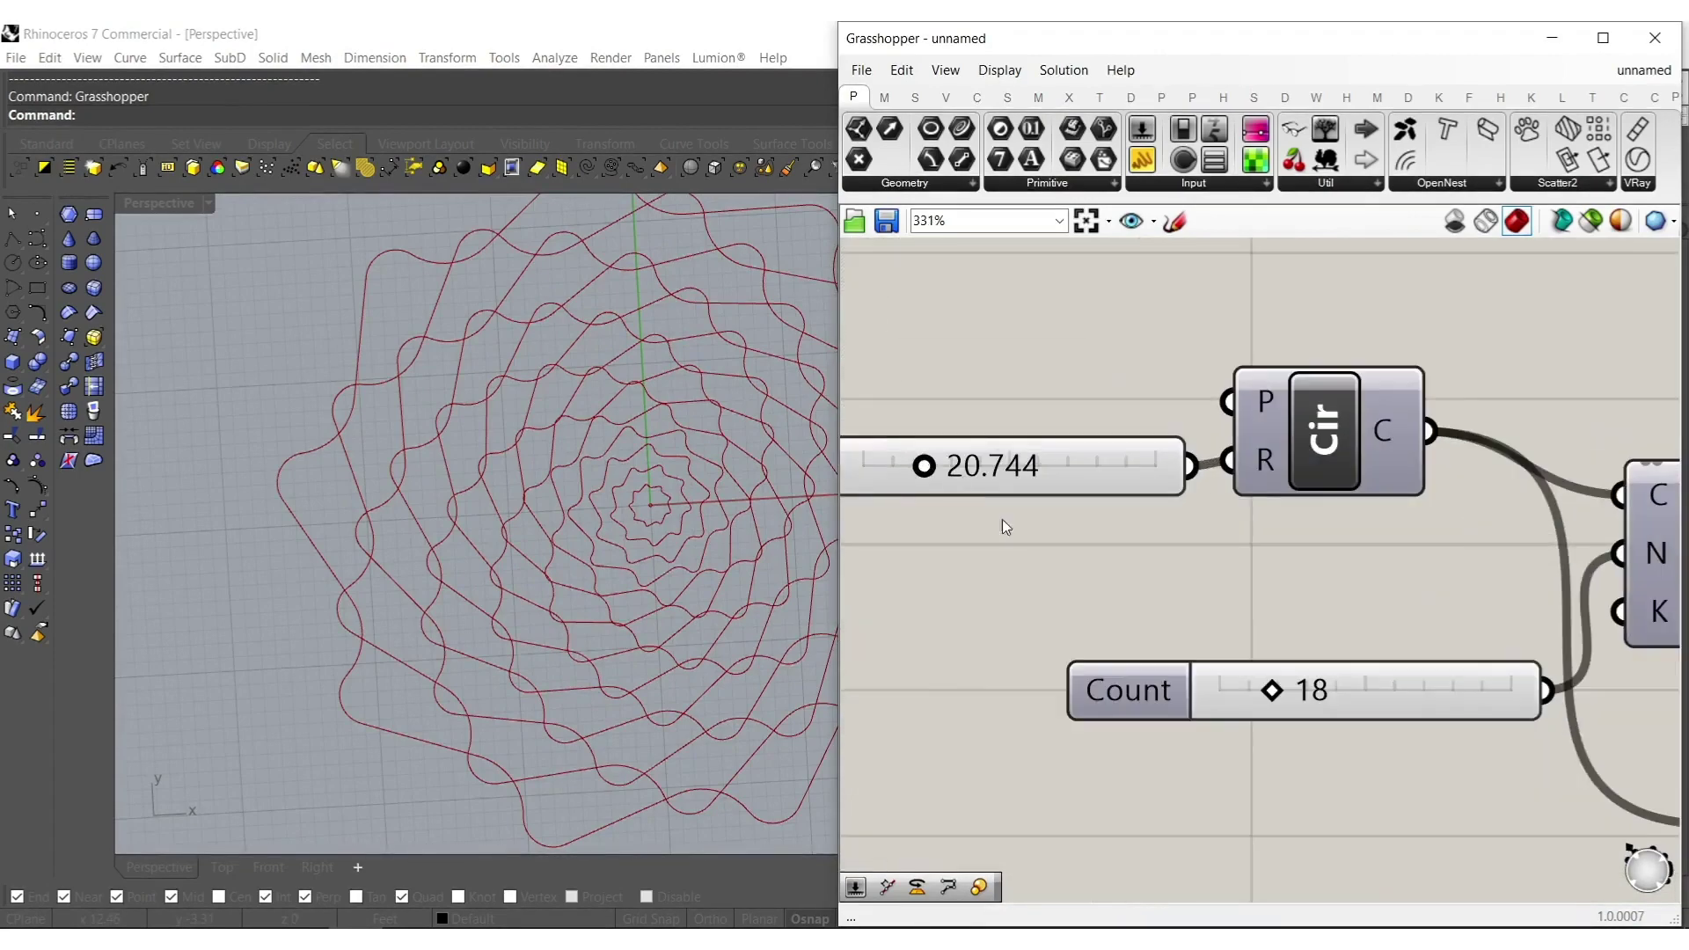
mouse_move(1273, 690)
mouse_down()
mouse_move(1511, 689)
mouse_move(1272, 690)
mouse_up()
right_drag(541, 410, 458, 458)
drag(1272, 693, 1308, 690)
right_drag(623, 621, 721, 519)
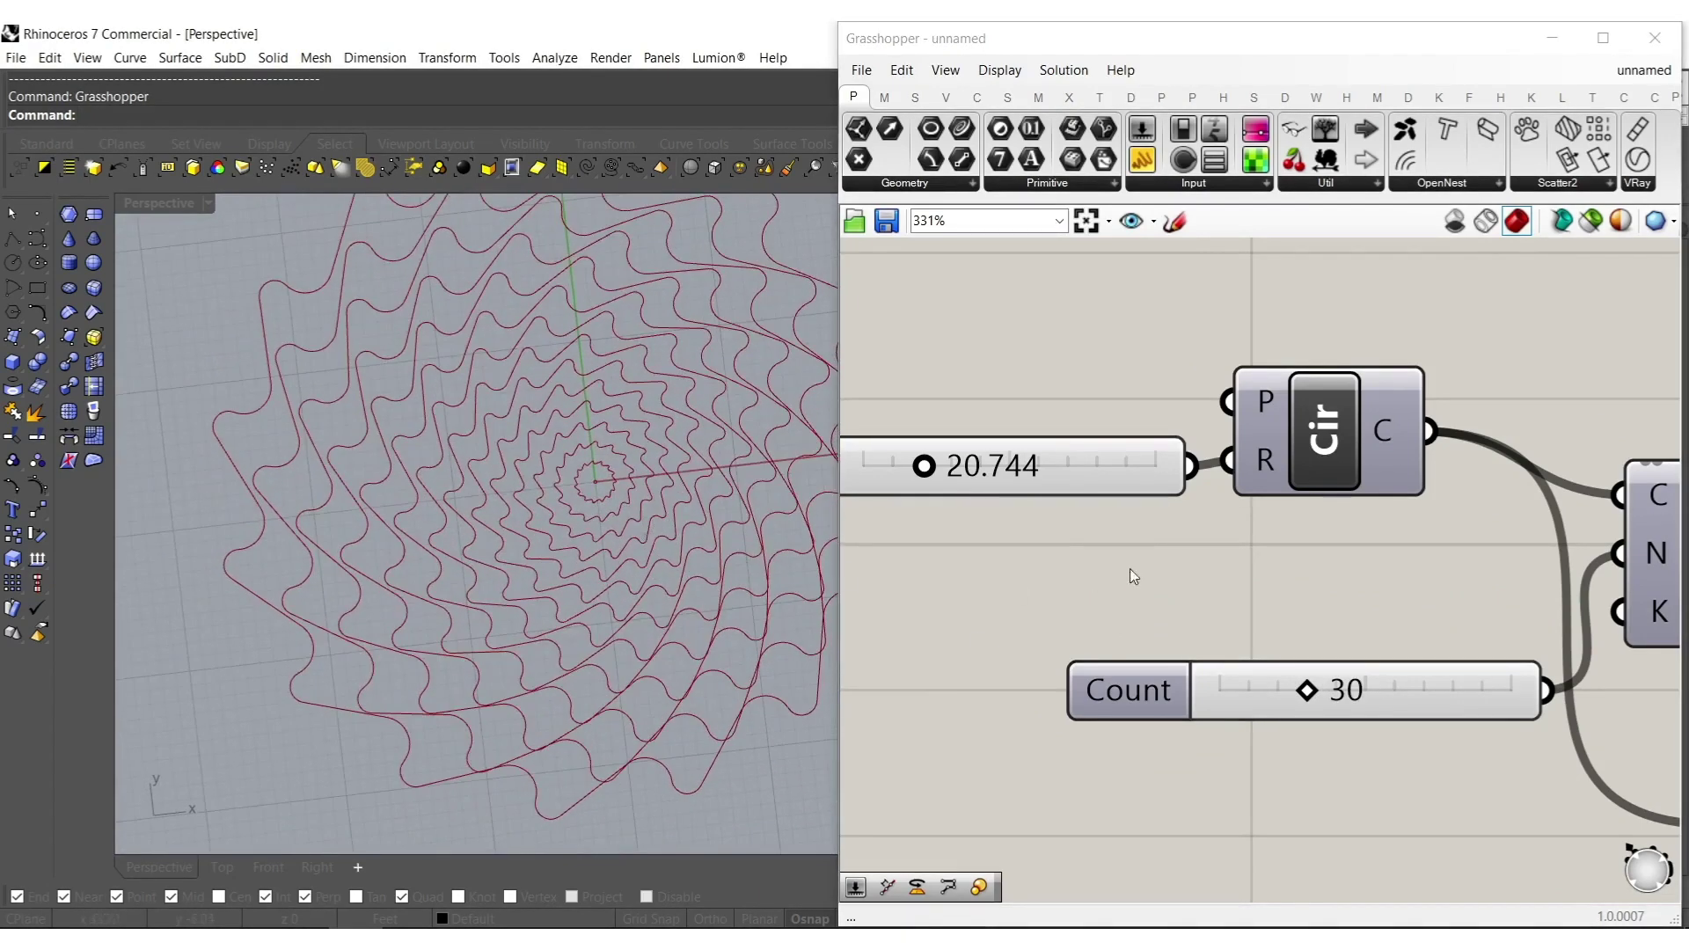
Add a Loft component after Fillet and connect Fillet's curve output to its curves input.
scroll(1126, 563, down, 8)
scroll(1311, 649, up, 5)
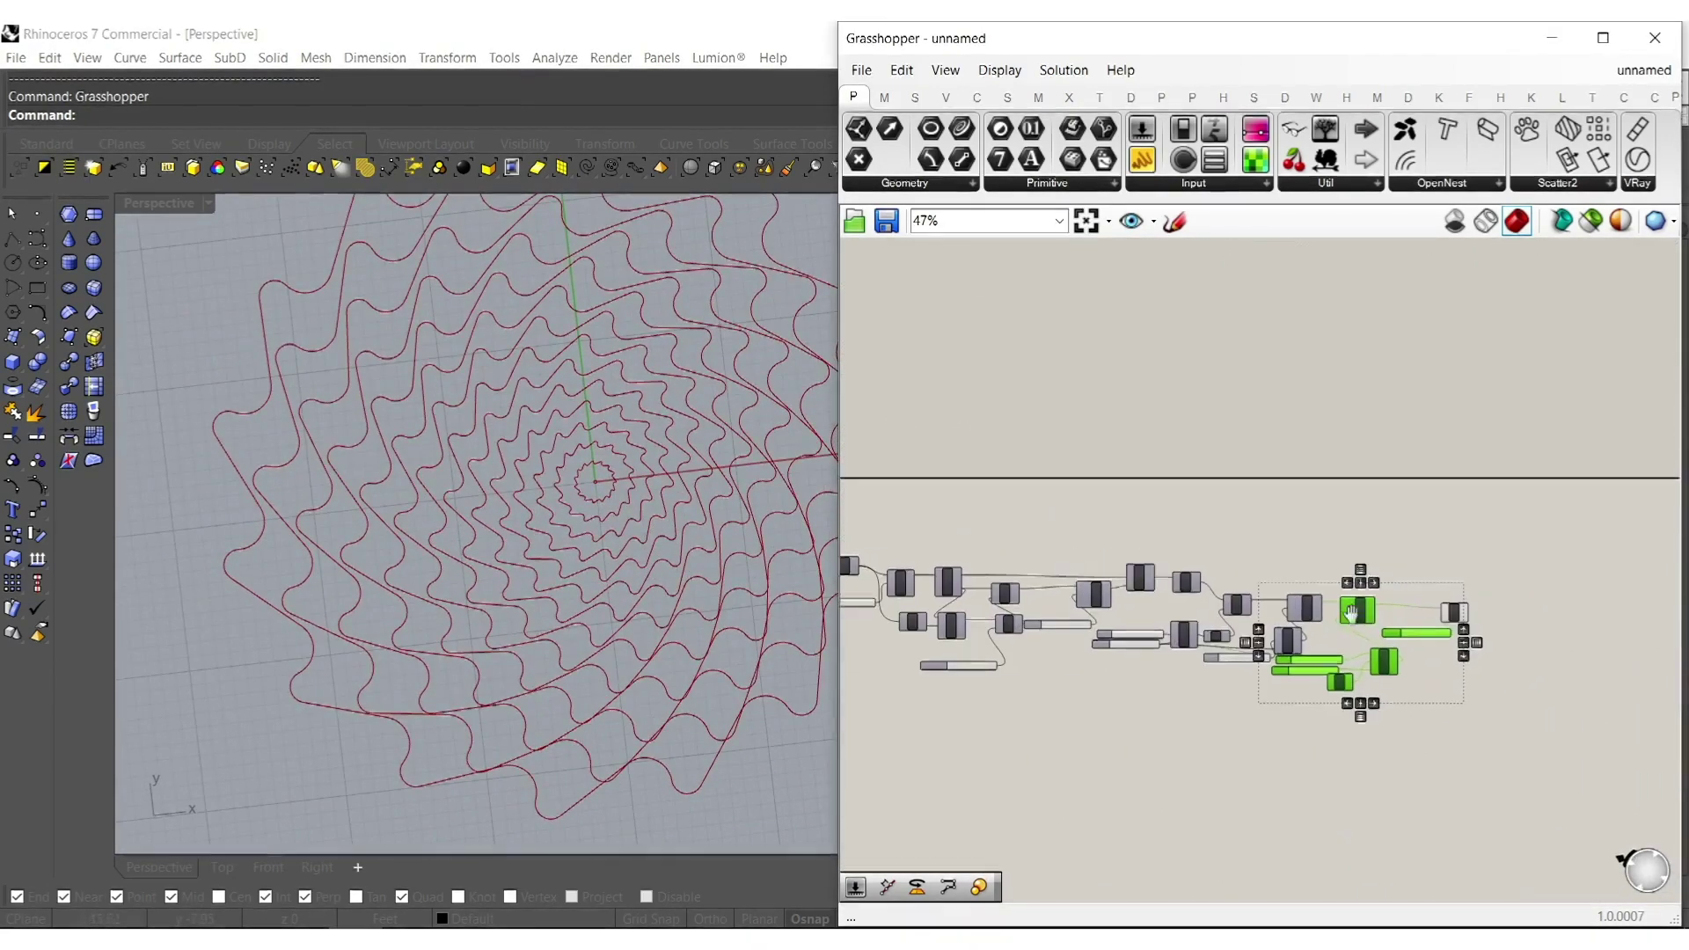
double_click(1585, 610)
text(lo)
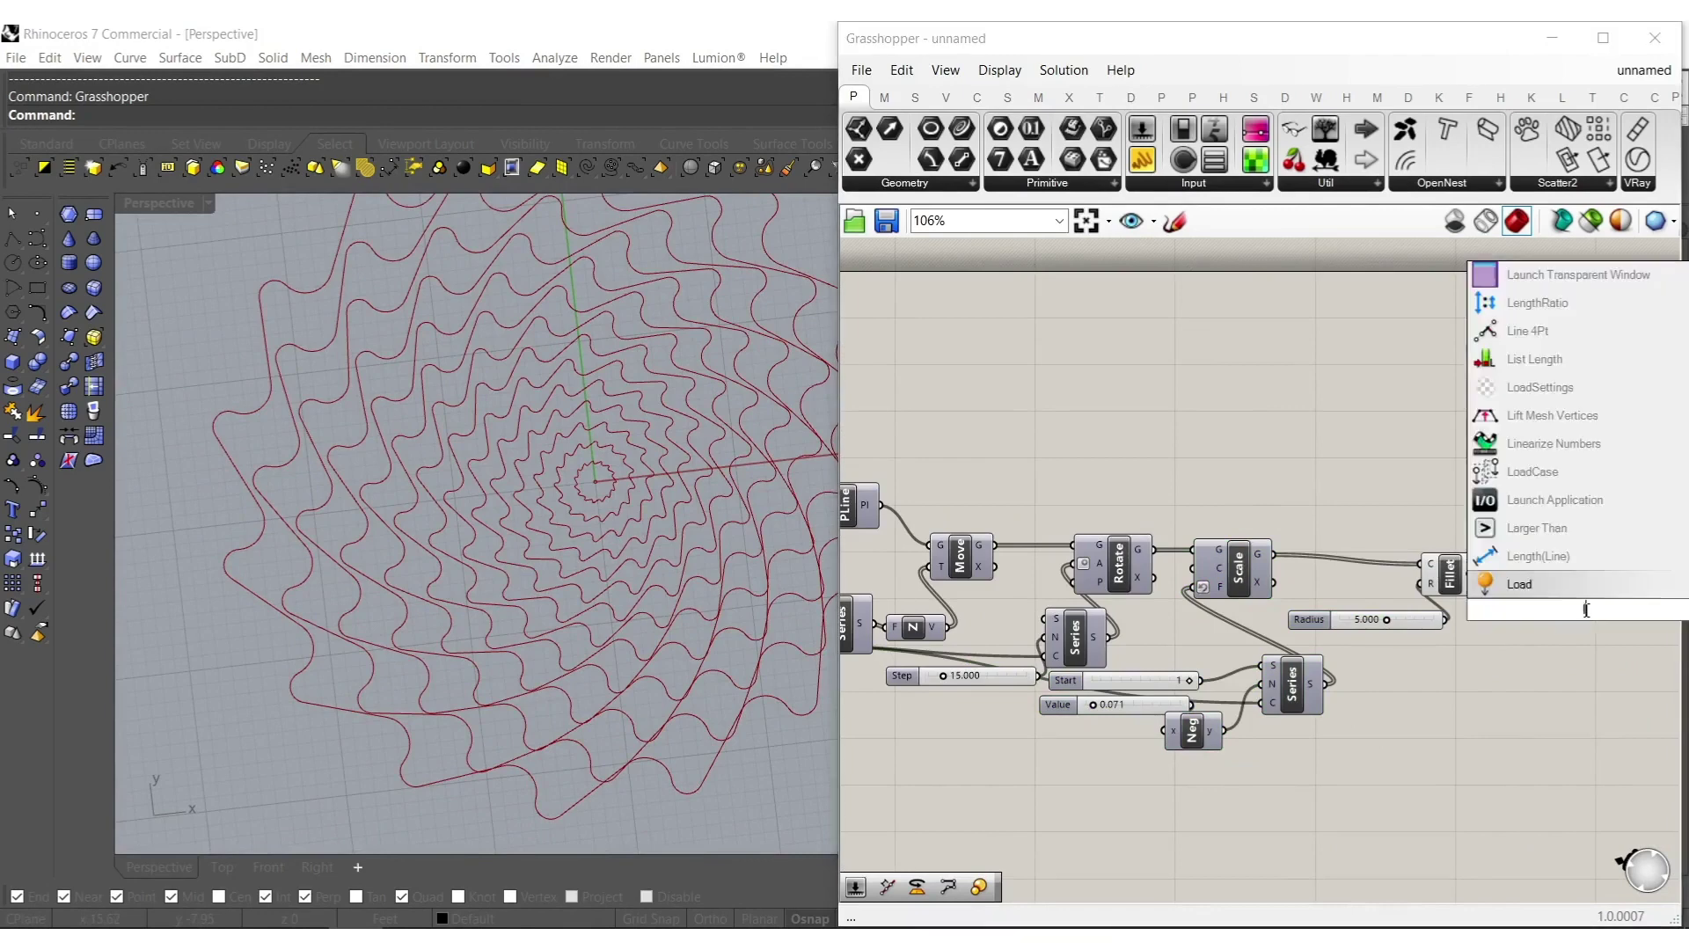
text(ft)
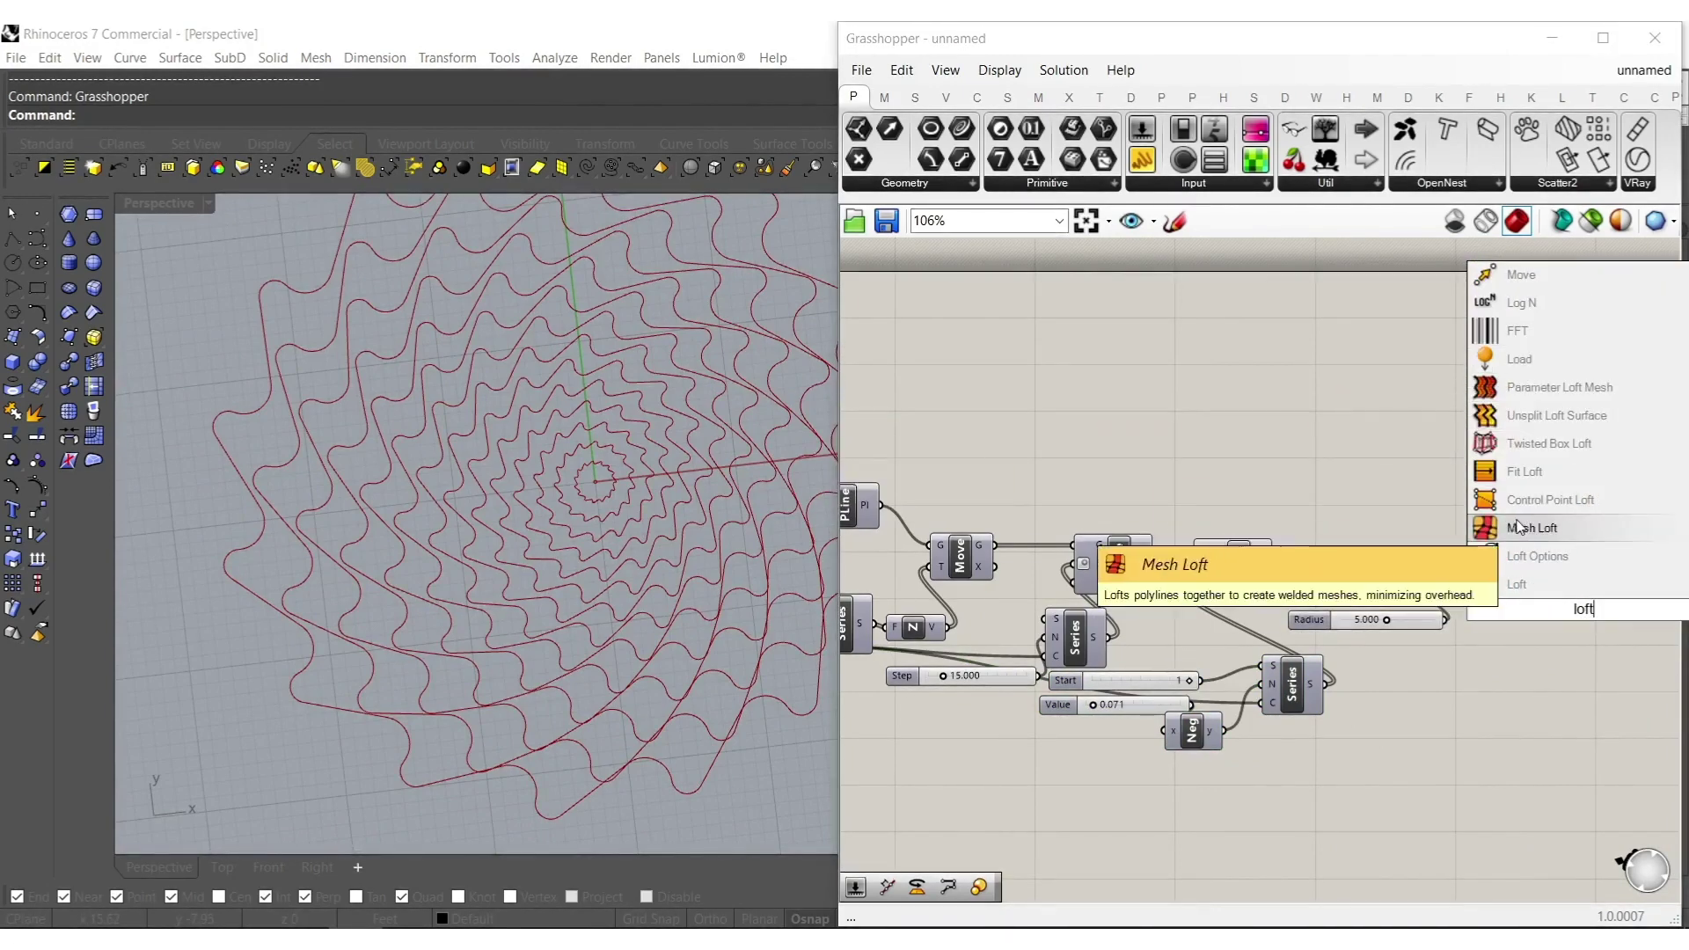
click(1535, 584)
scroll(1553, 607, up, 4)
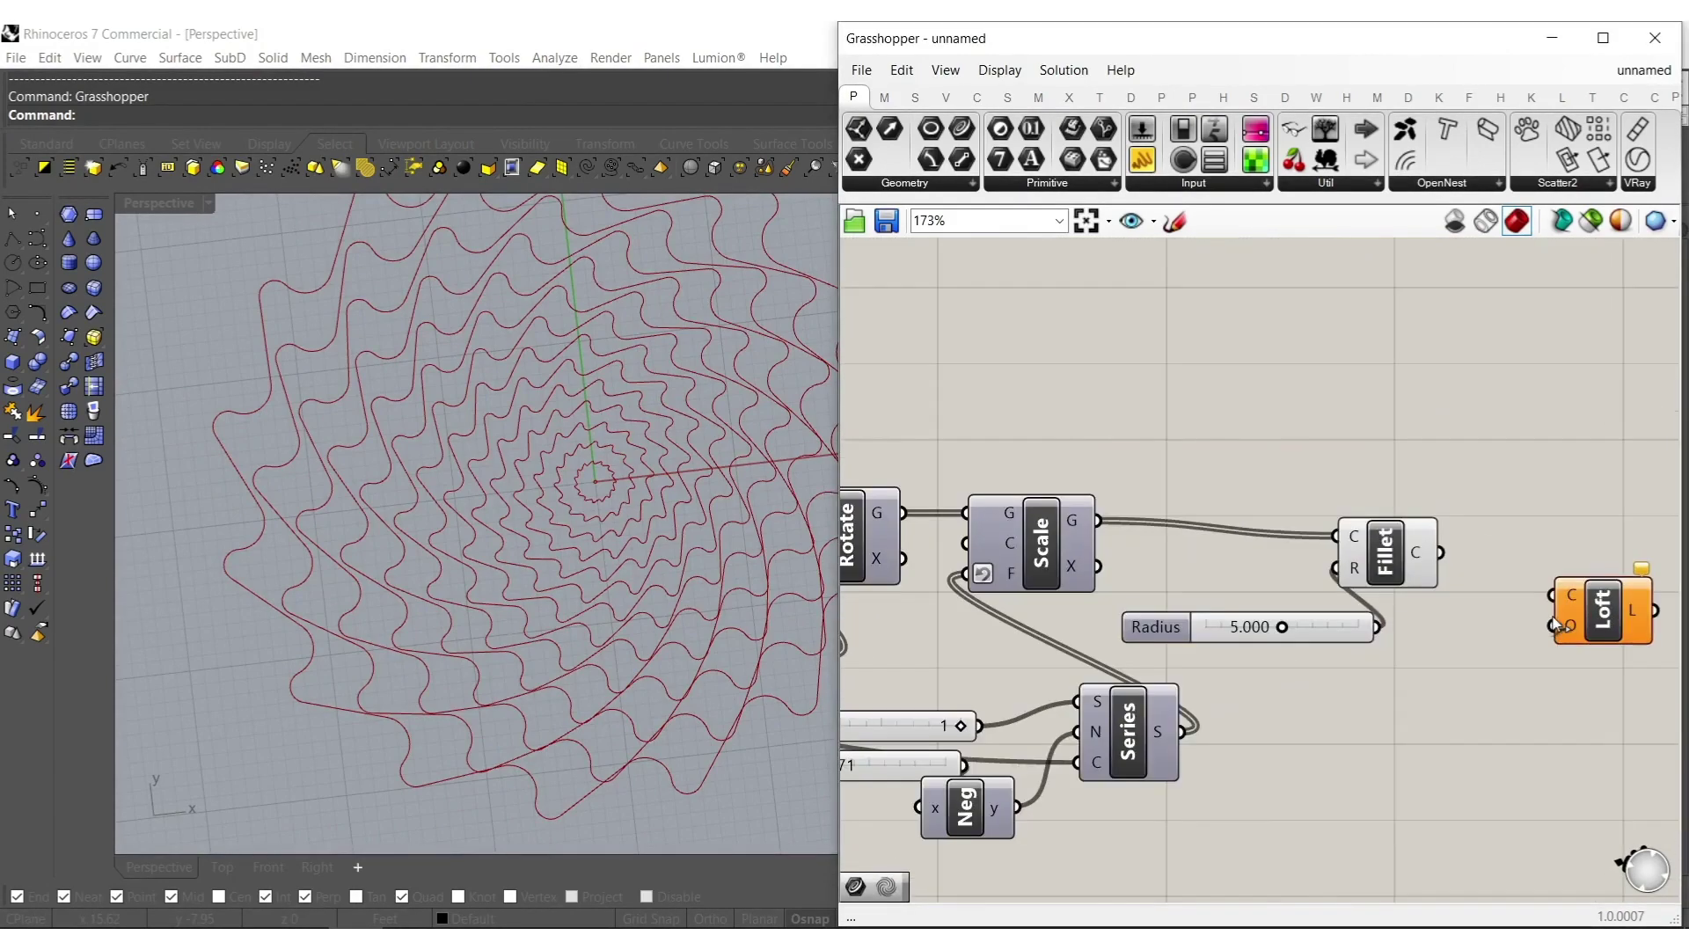
drag(1439, 552, 1439, 551)
right_drag(360, 677, 616, 678)
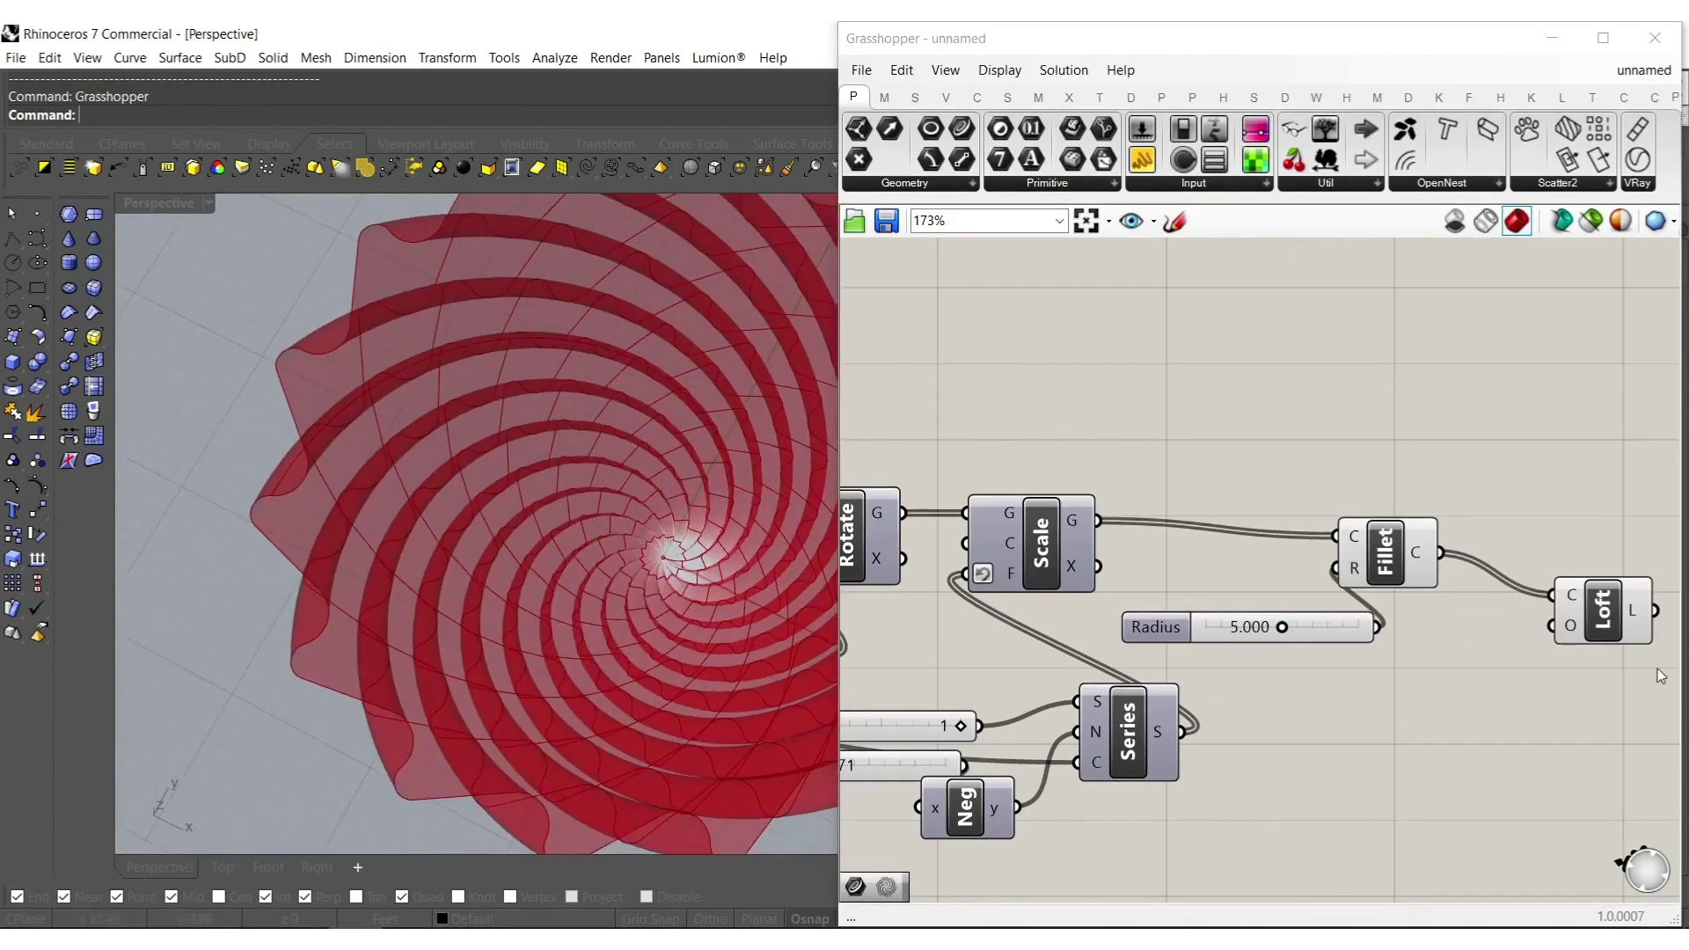
Move Loft closer to Fillet and turn off Fillet's preview.
drag(1601, 607, 1525, 581)
right_drag(1514, 628, 1426, 659)
drag(1345, 751, 1188, 484)
middle_click(1294, 582)
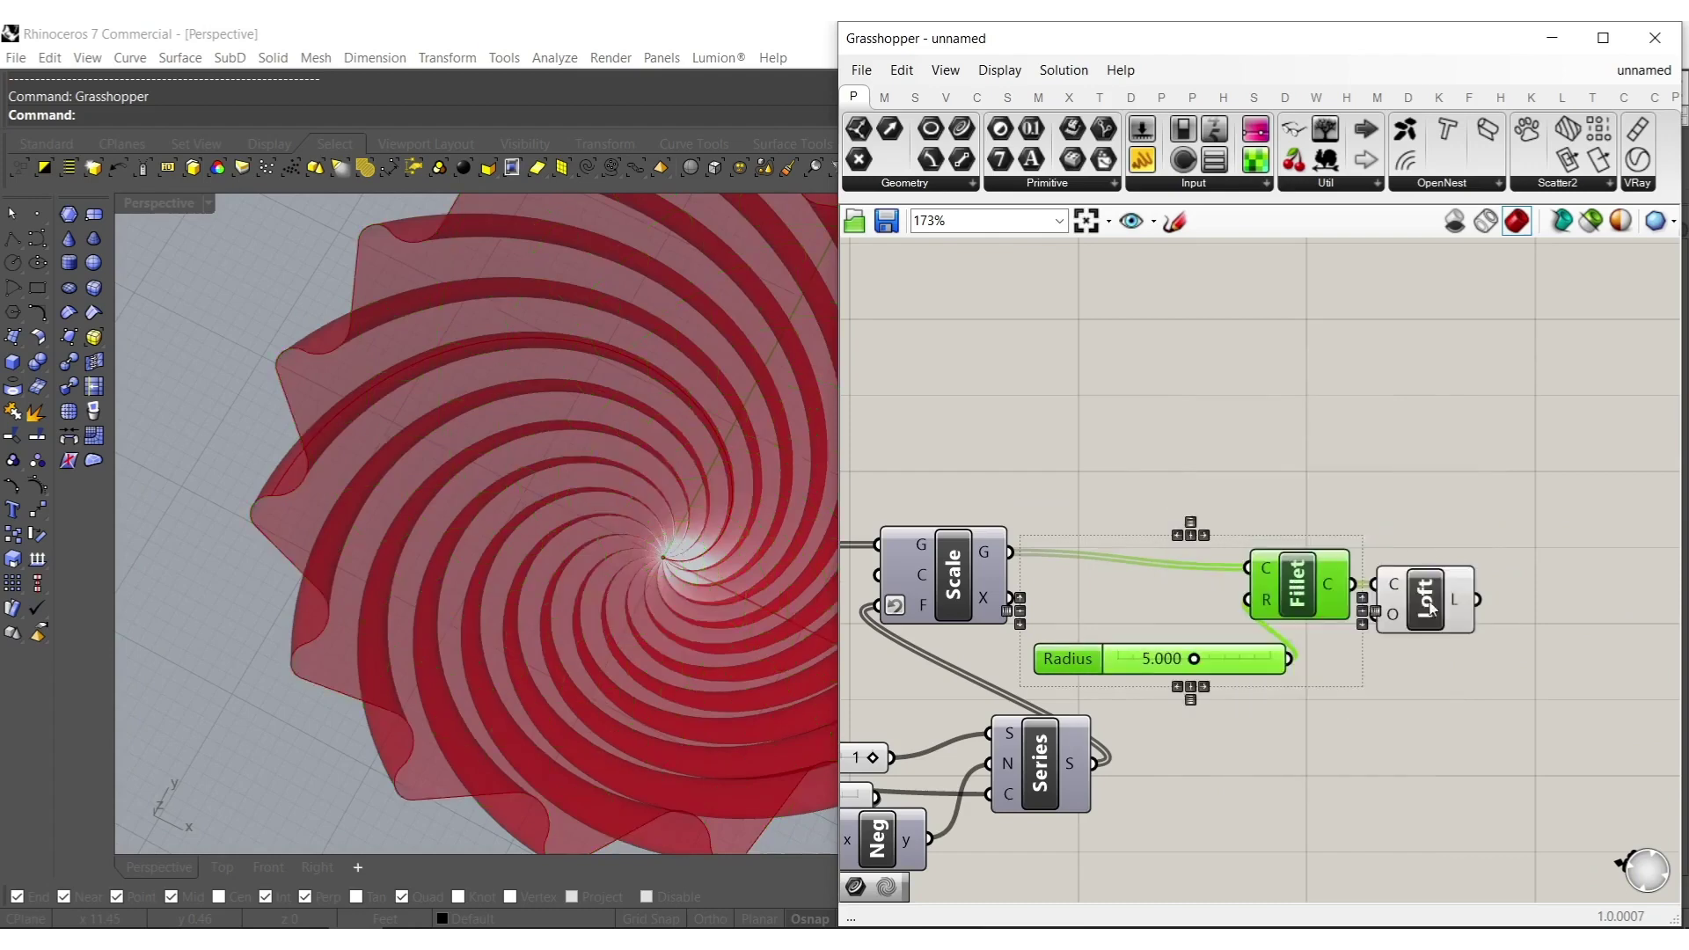
Add a Contour component beside Loft and connect the Loft output to its shape input.
right_drag(1460, 686, 1363, 694)
double_click(1363, 691)
text(co)
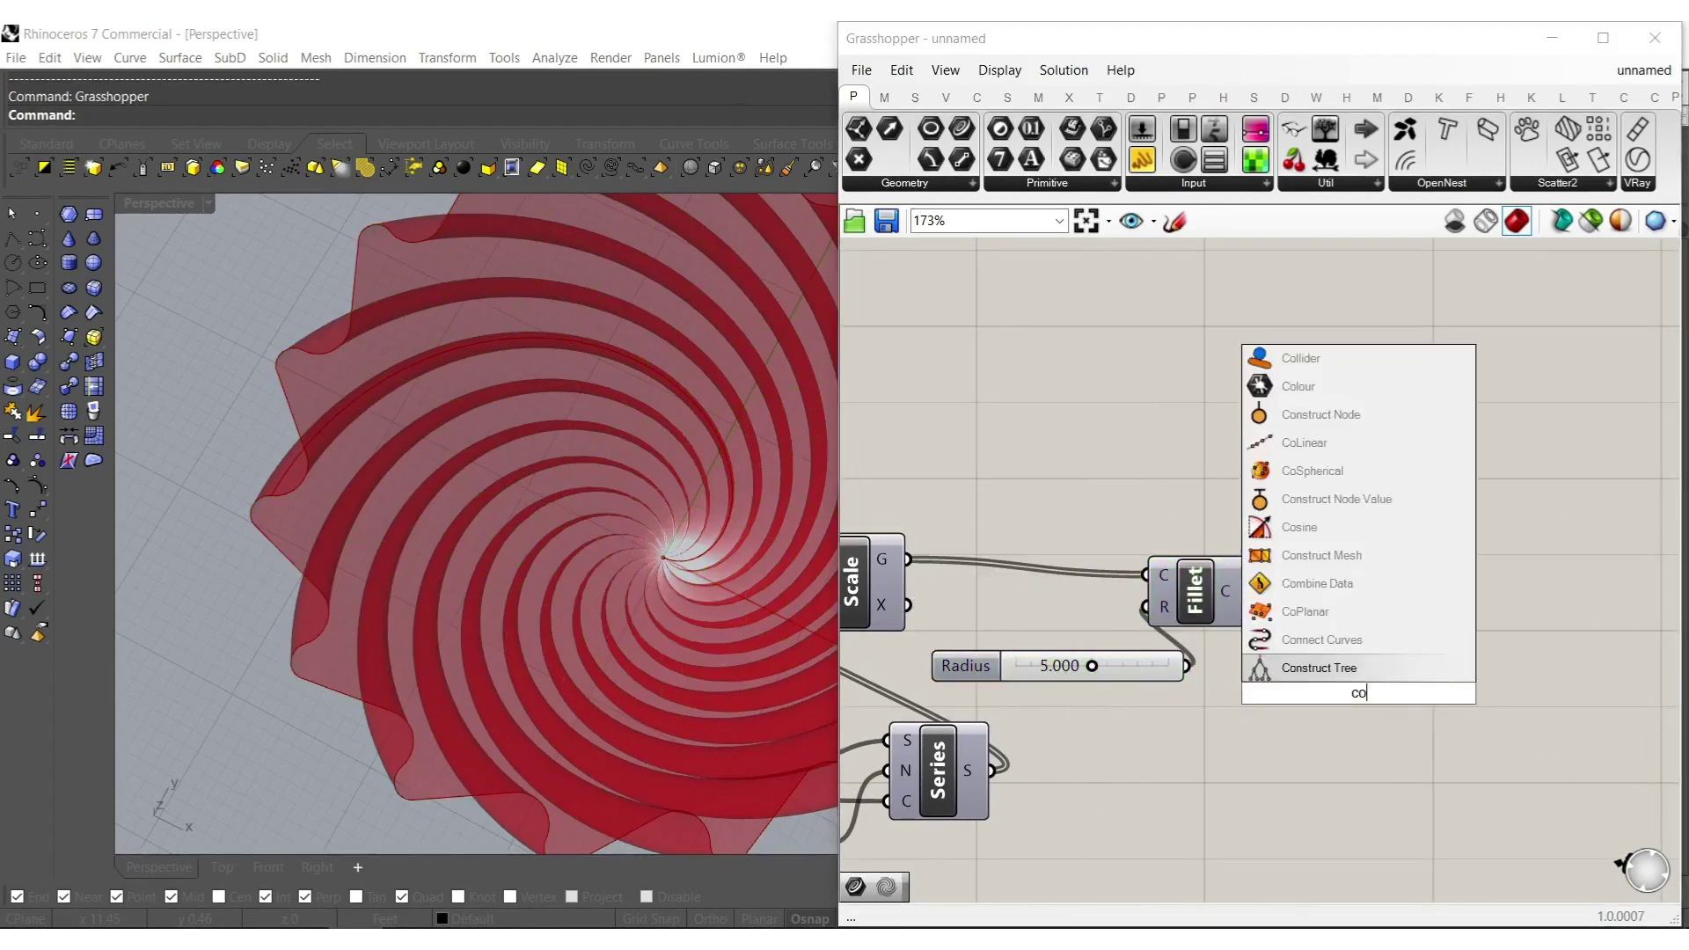
text(ntour)
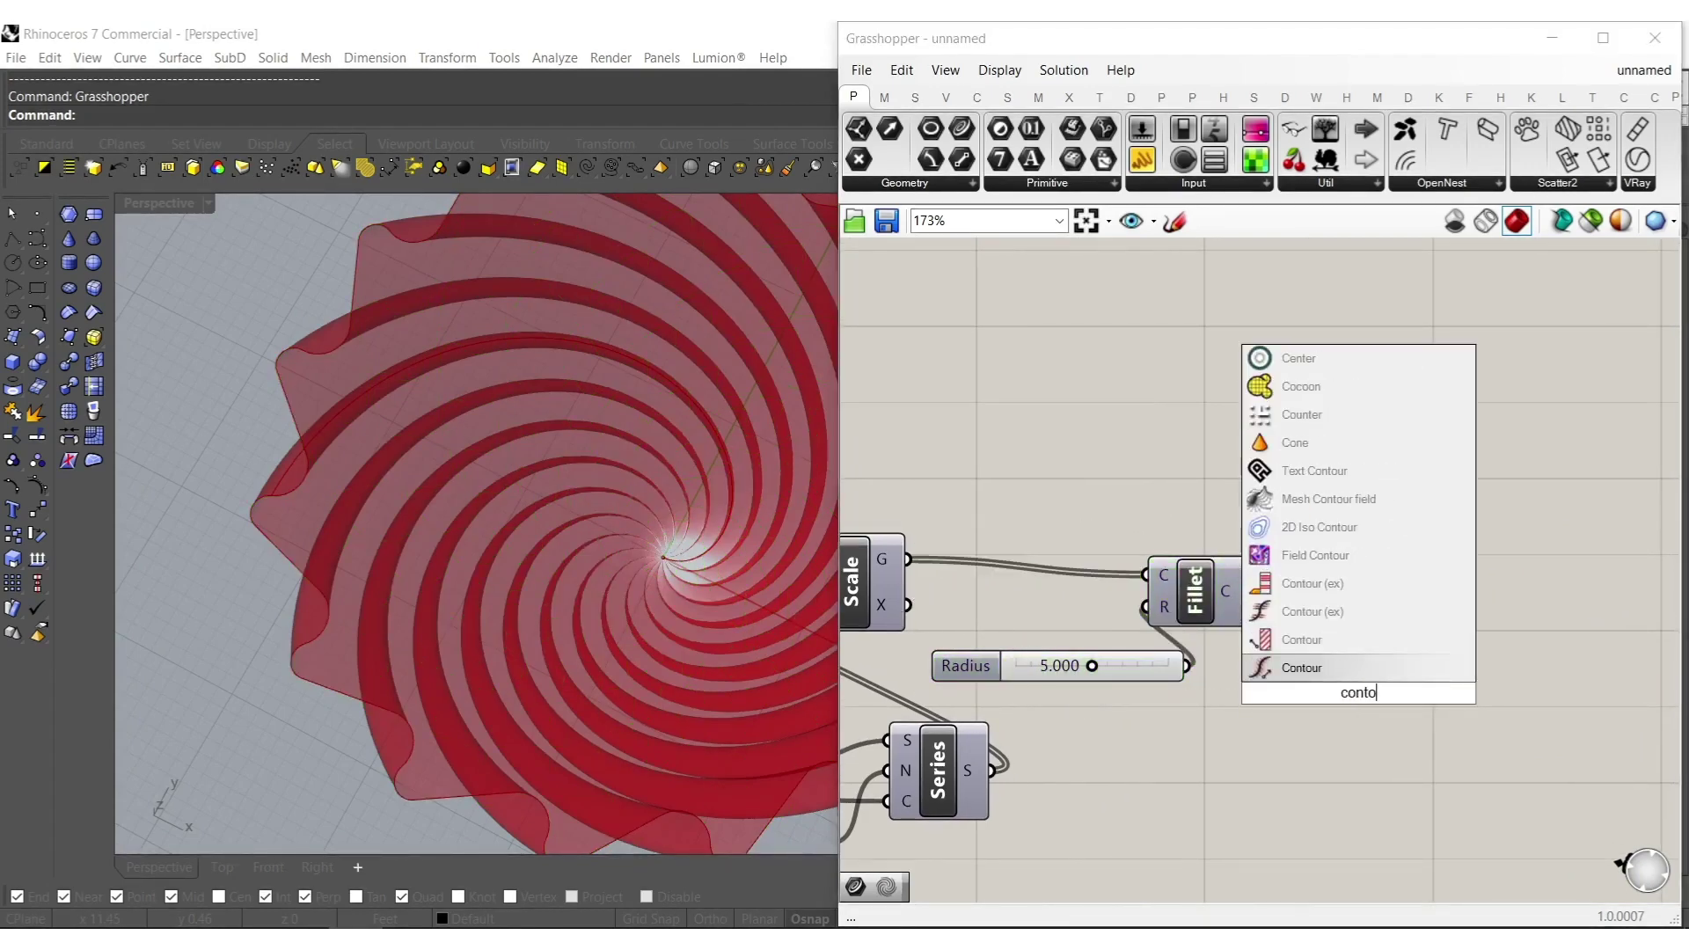
click(1327, 680)
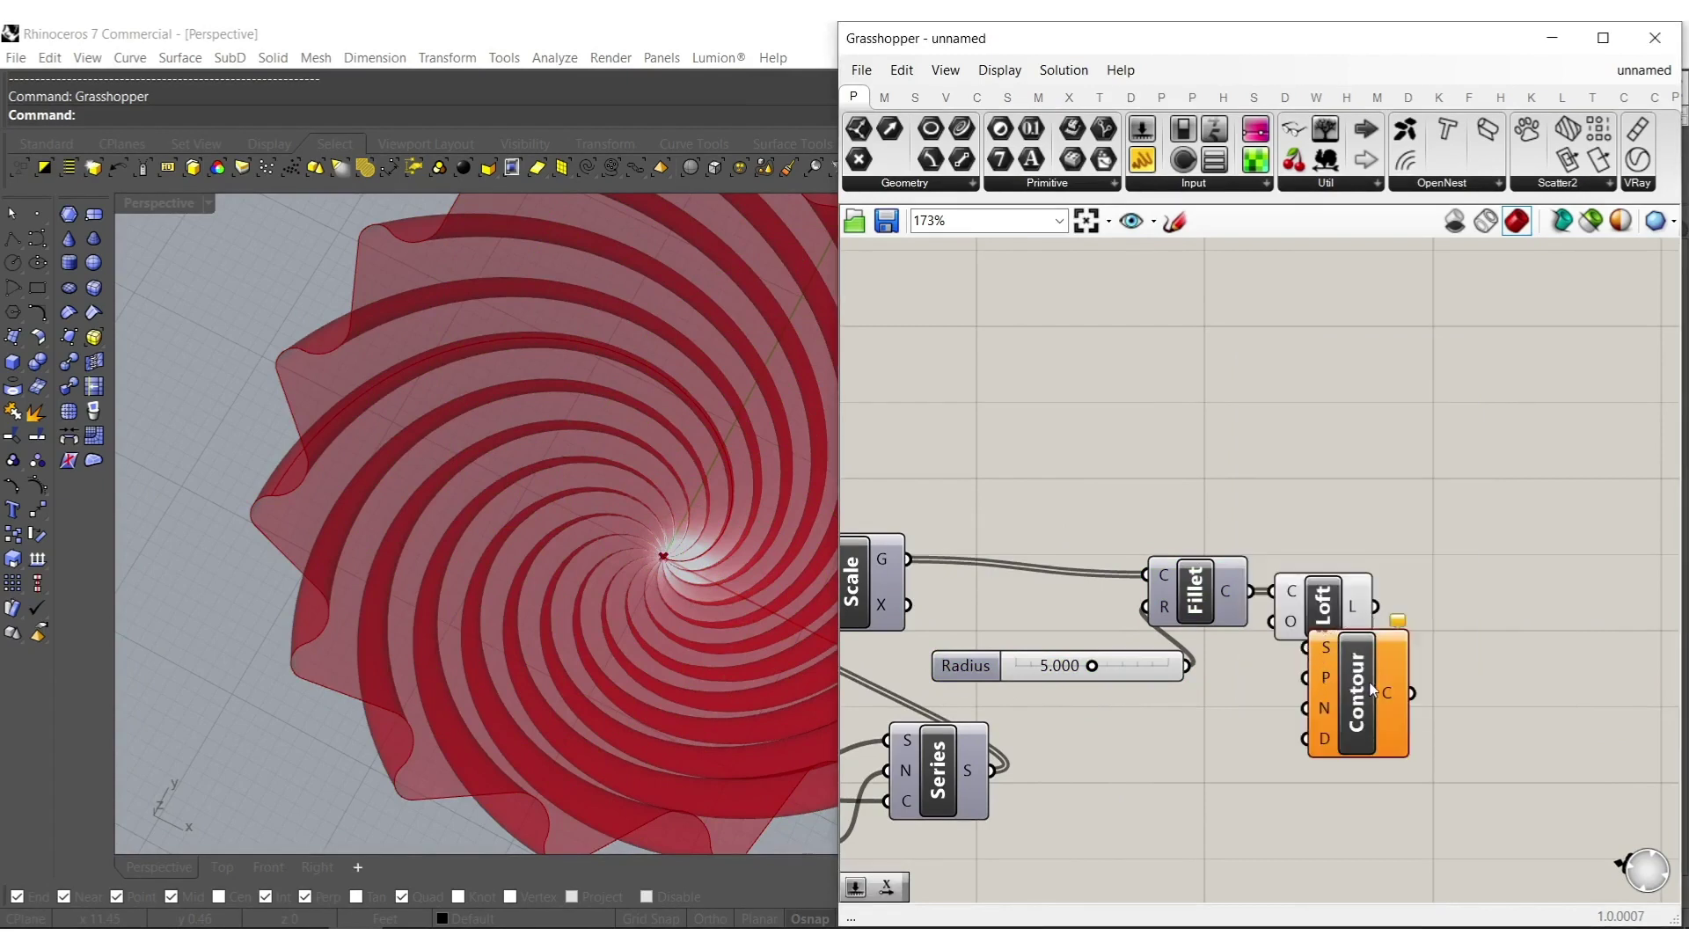
drag(1370, 669, 1488, 658)
Add a number slider with the value 5.000 and connect it to Contour's distance input.
double_click(1300, 758)
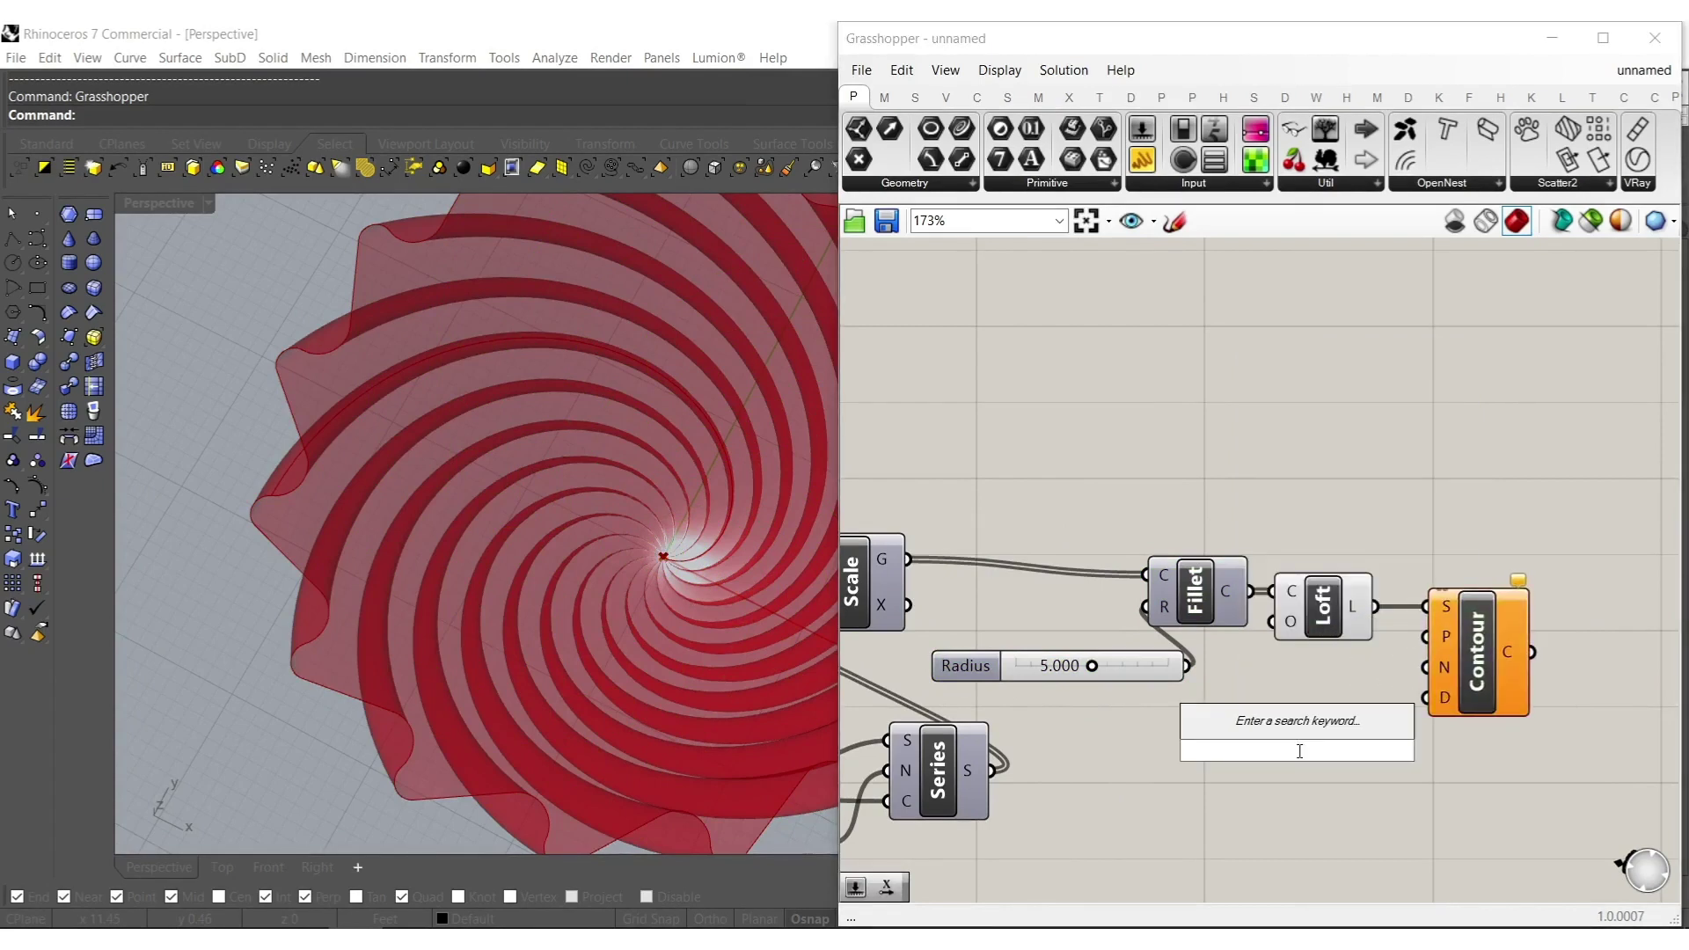
key(Return)
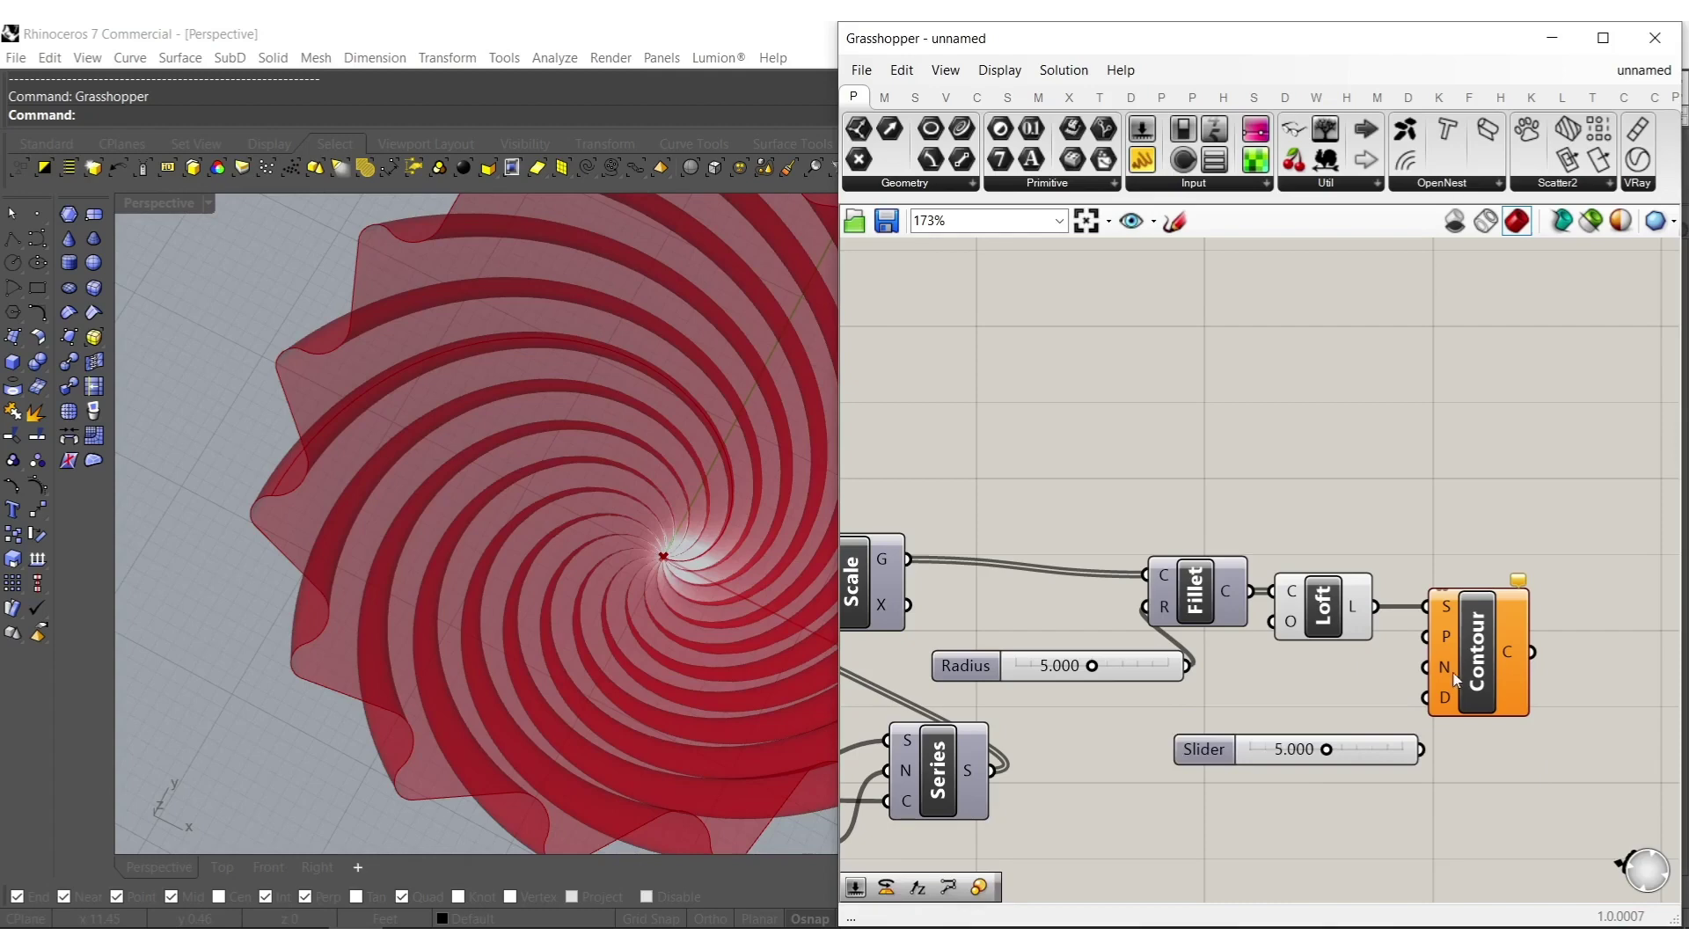
drag(1425, 742, 1418, 748)
right_drag(1349, 800, 1102, 818)
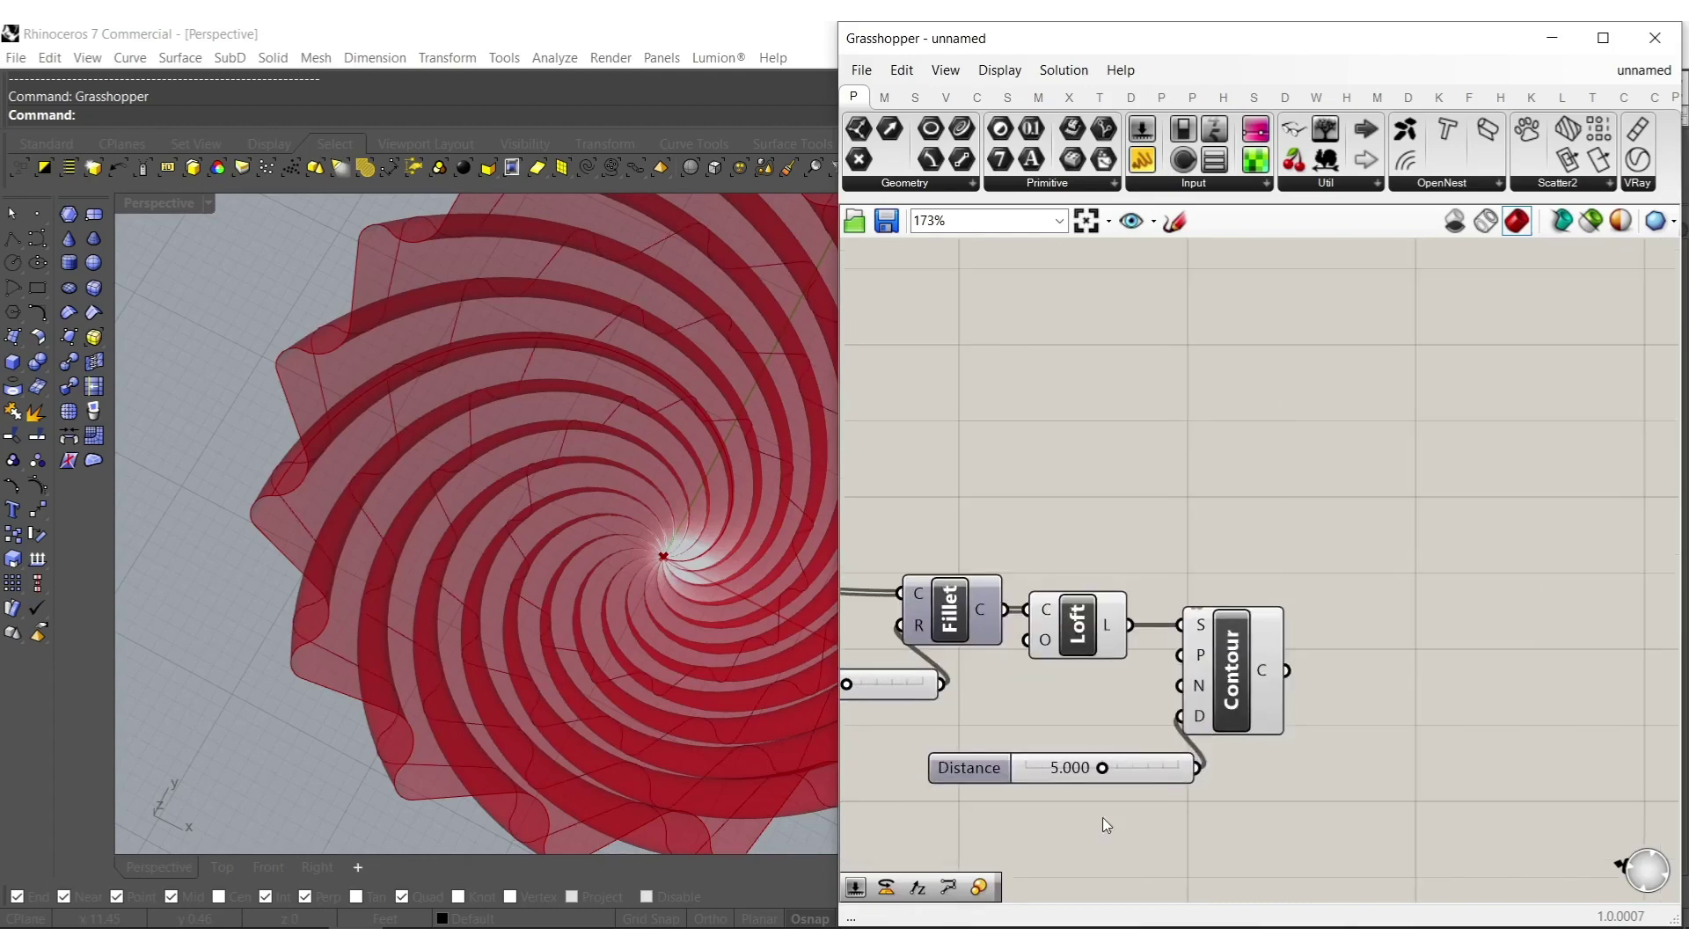
Turn off the preview of Loft so that only the contour curves are displayed.
click(1218, 671)
right_drag(1141, 692, 1228, 662)
drag(1203, 844, 964, 447)
scroll(1160, 759, up, 5)
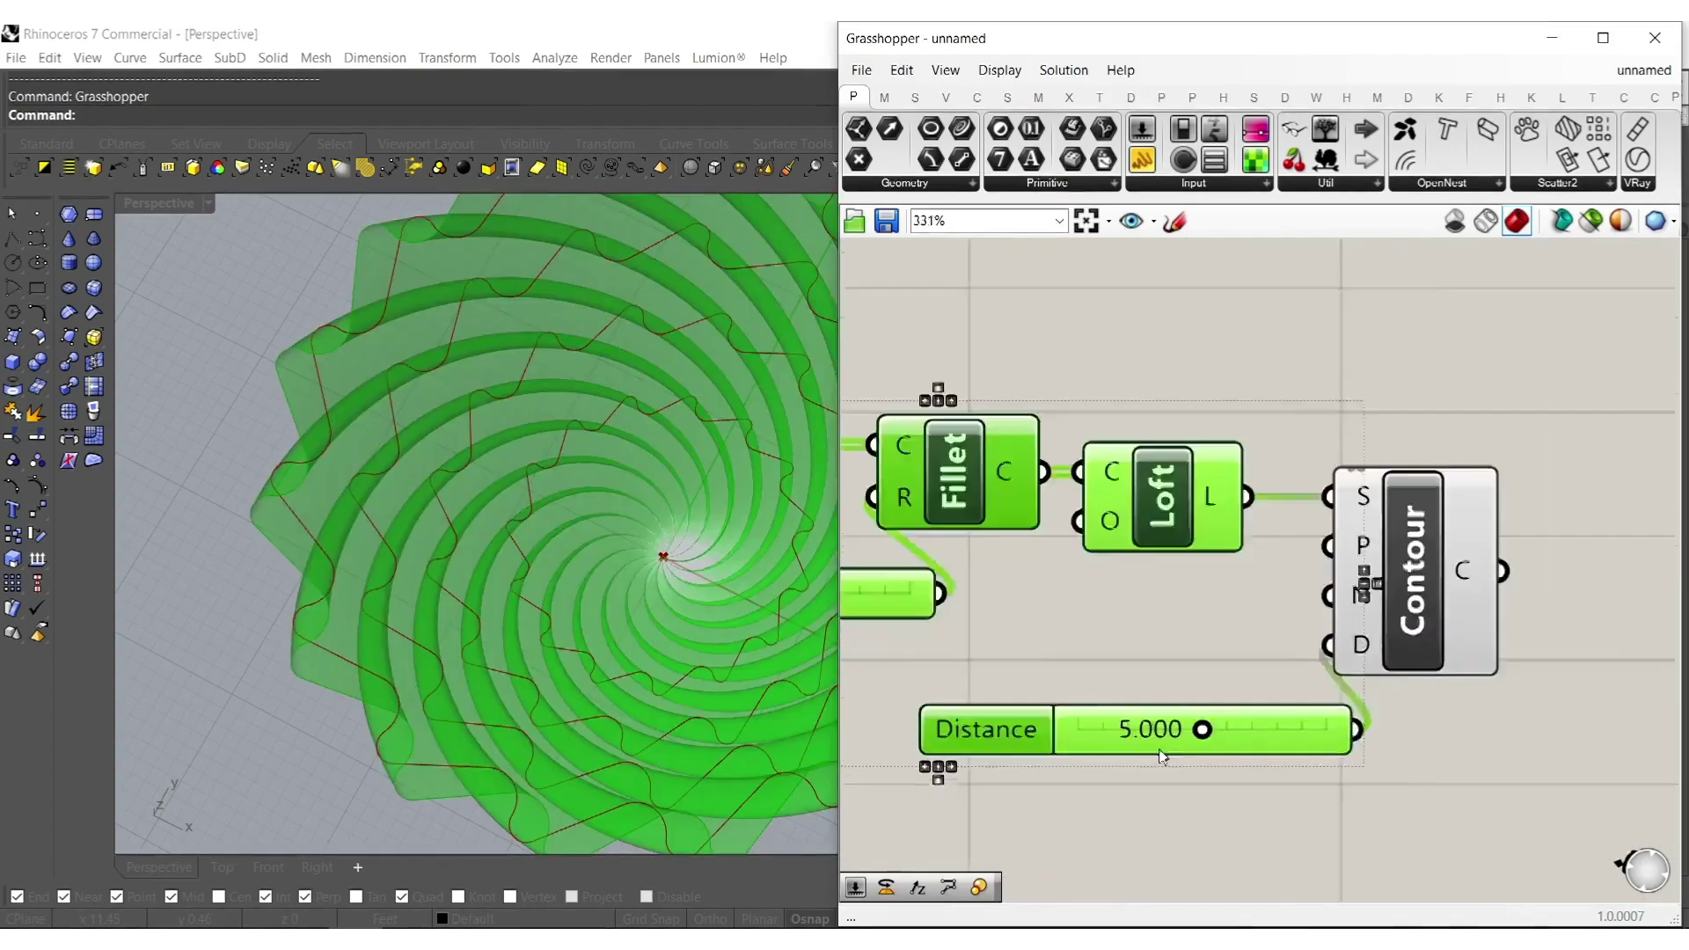
middle_click(1179, 399)
click(1249, 326)
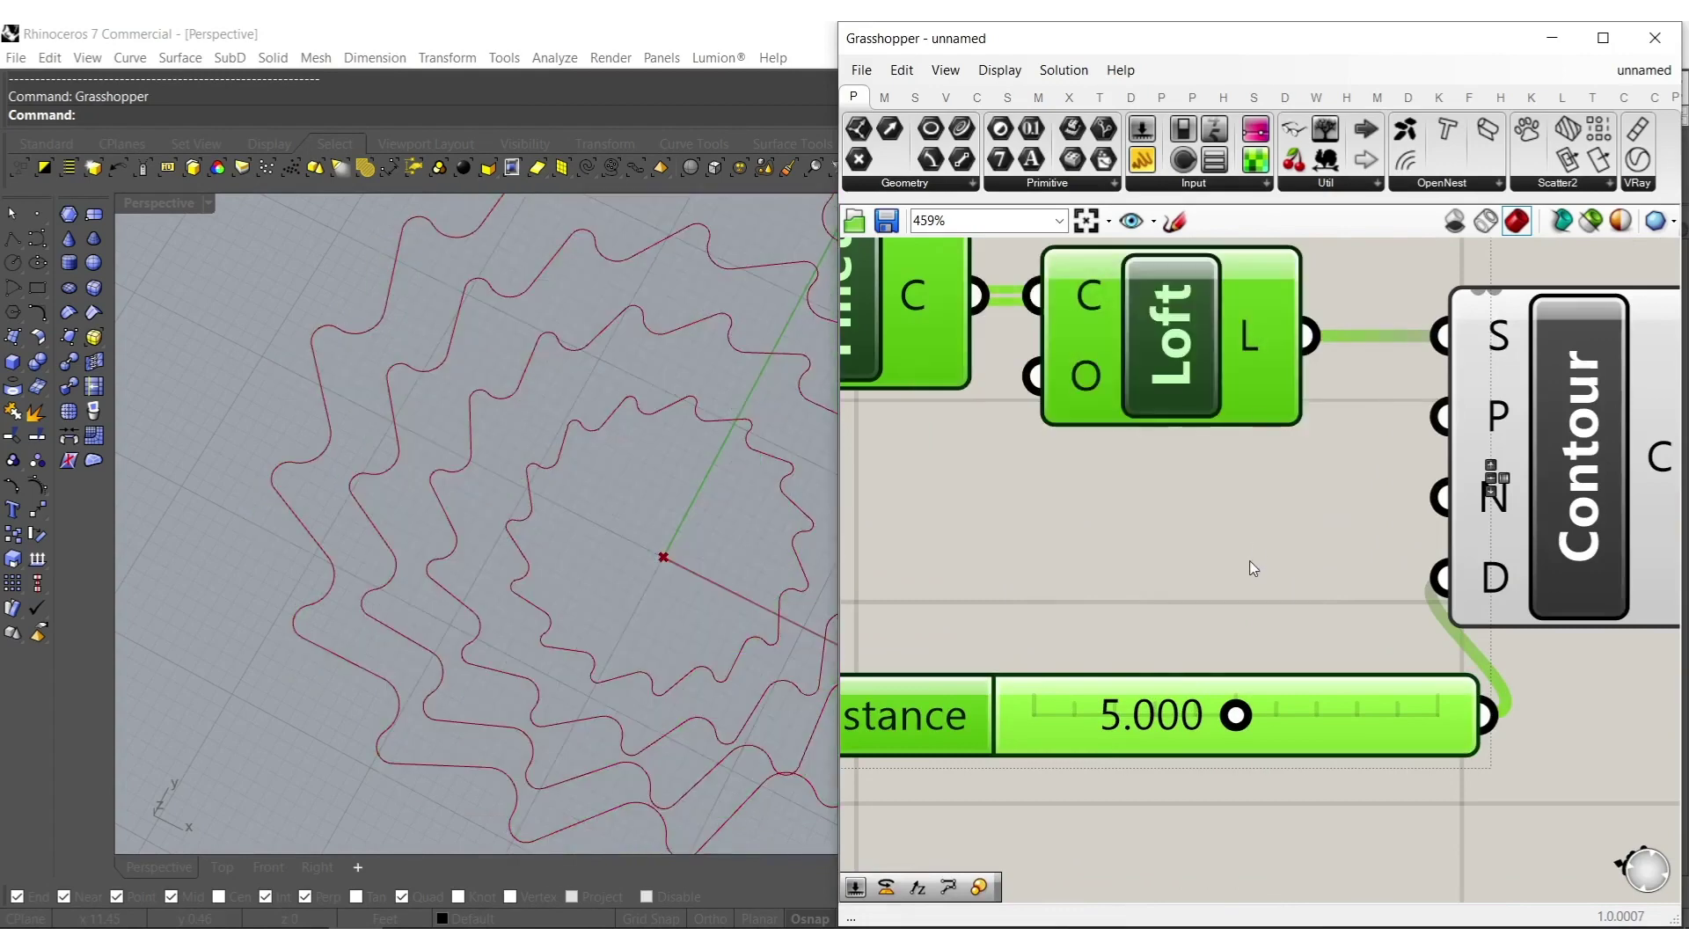
Set the Contour component's Distance slider to 0.456.
scroll(1200, 669, up, 5)
drag(1270, 745, 858, 728)
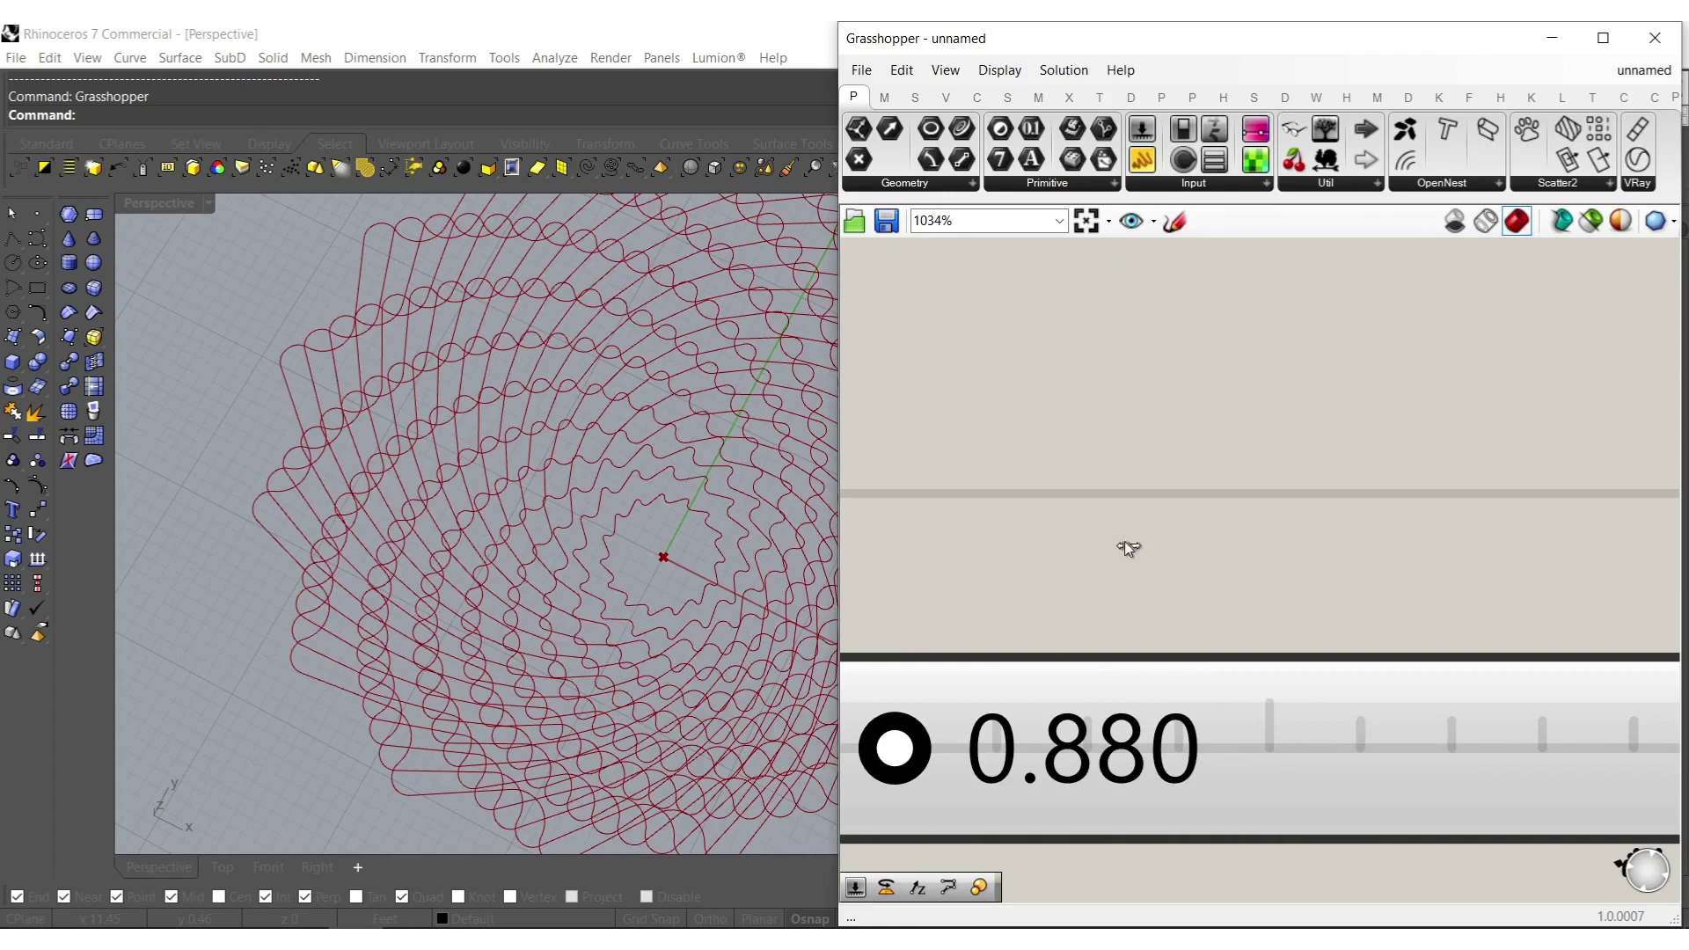
drag(1139, 469, 1090, 625)
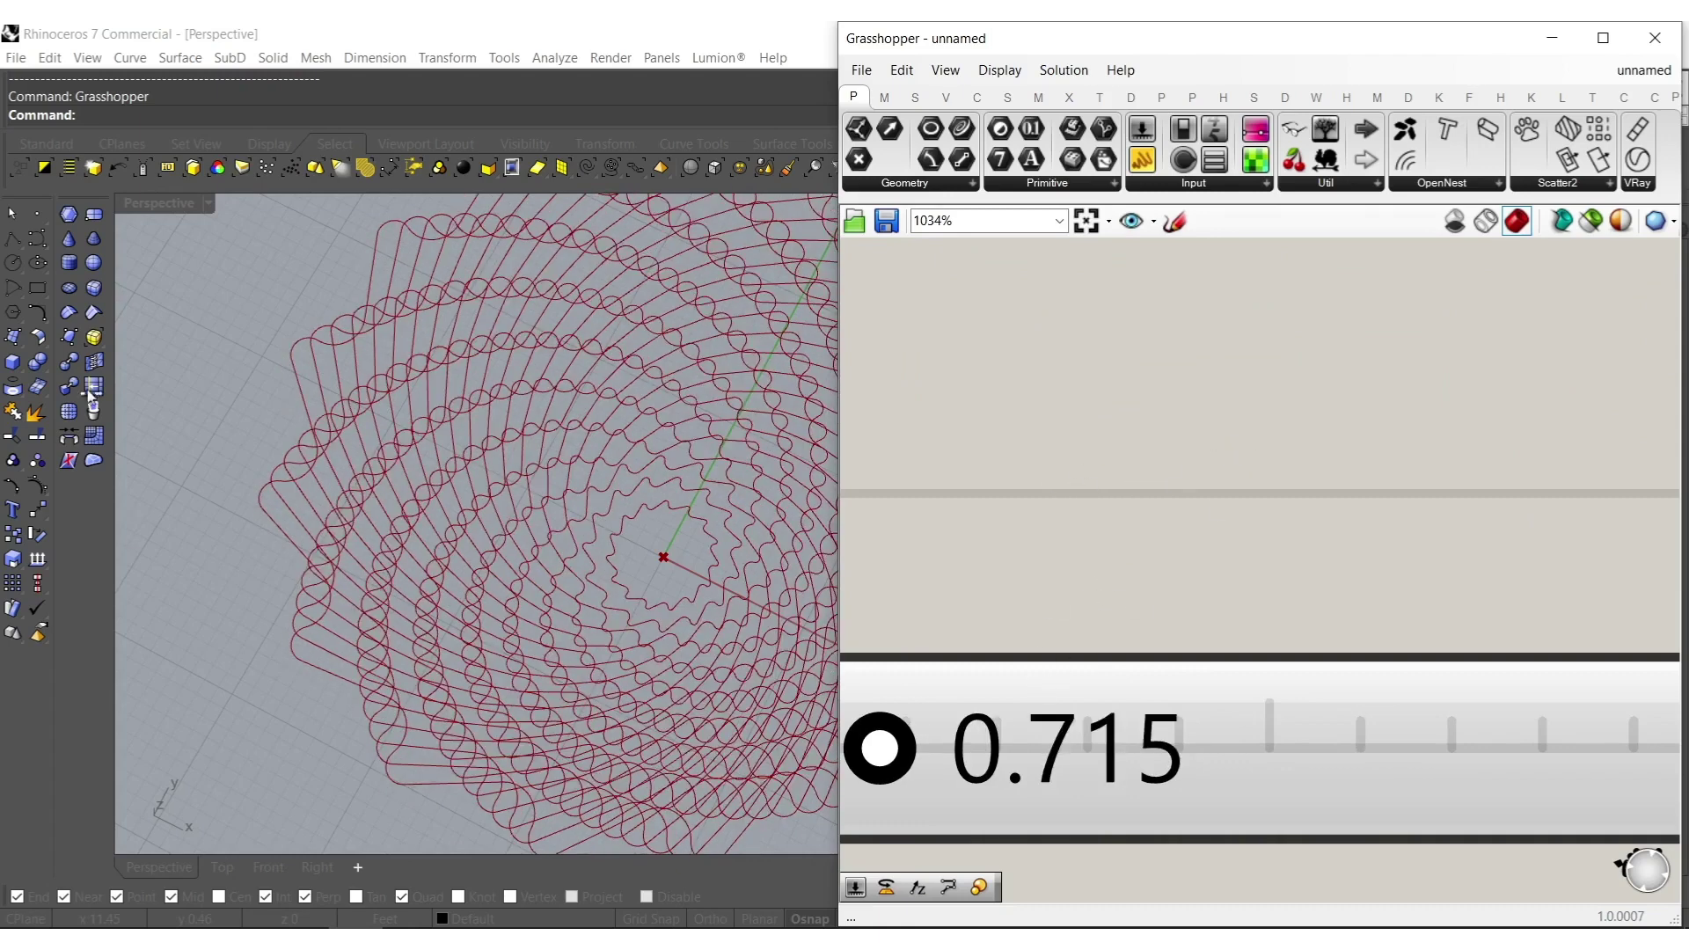
drag(521, 481, 1108, 528)
right_drag(1329, 568, 1511, 538)
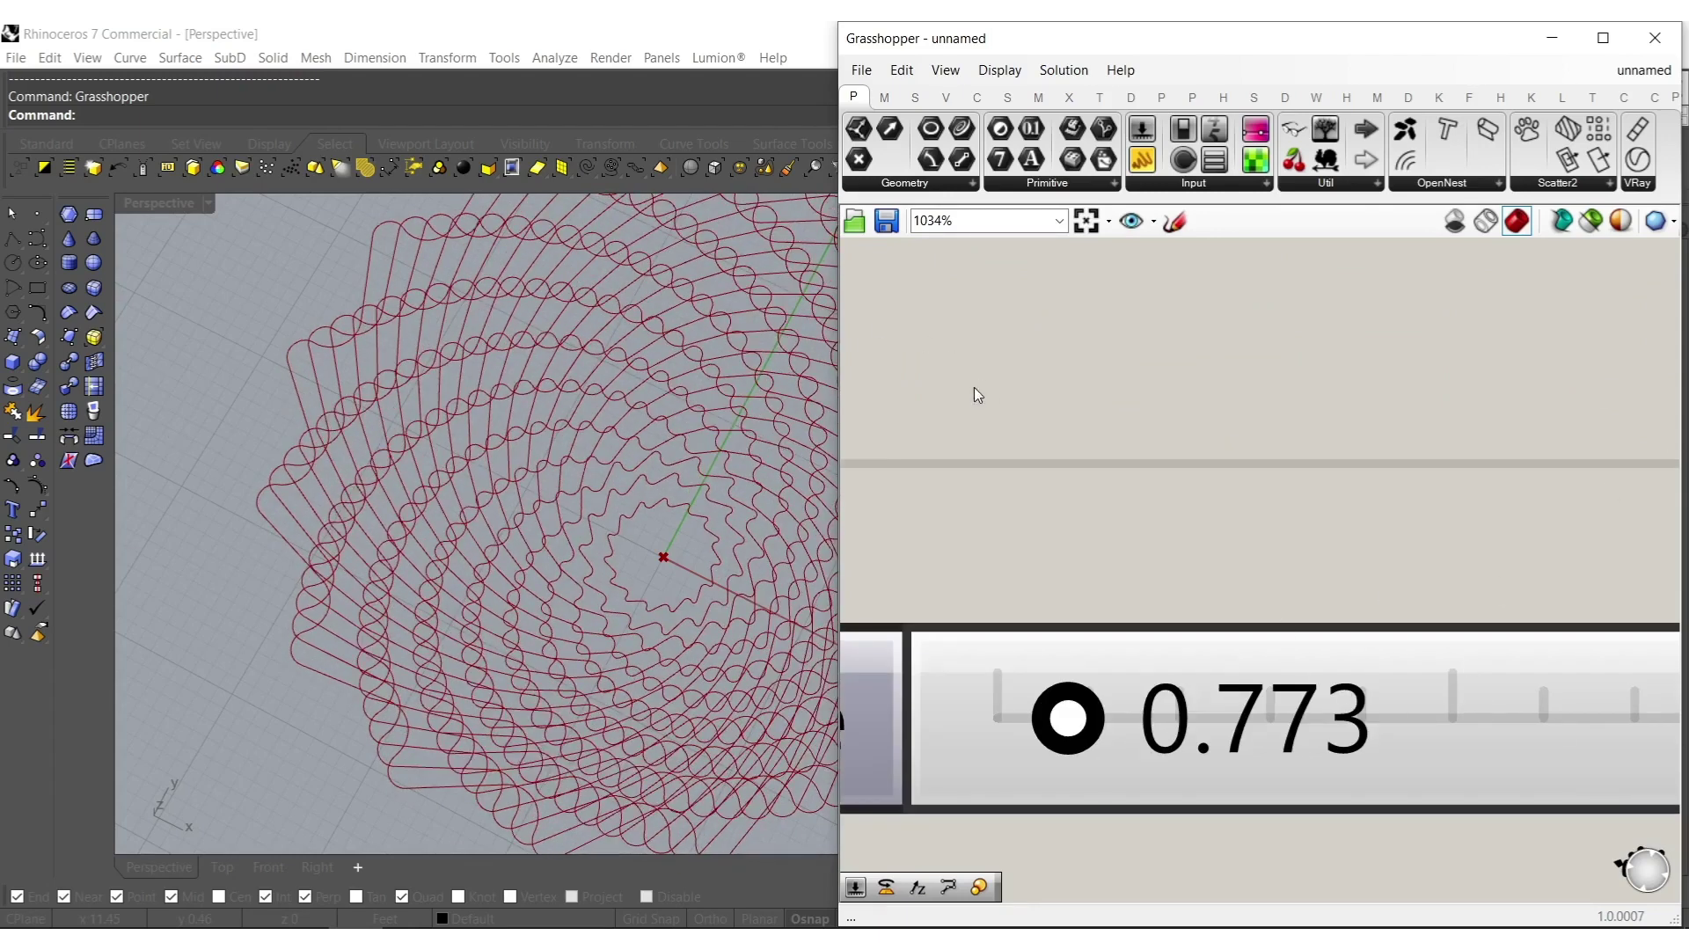
scroll(1123, 501, up, 5)
drag(1167, 667, 1164, 661)
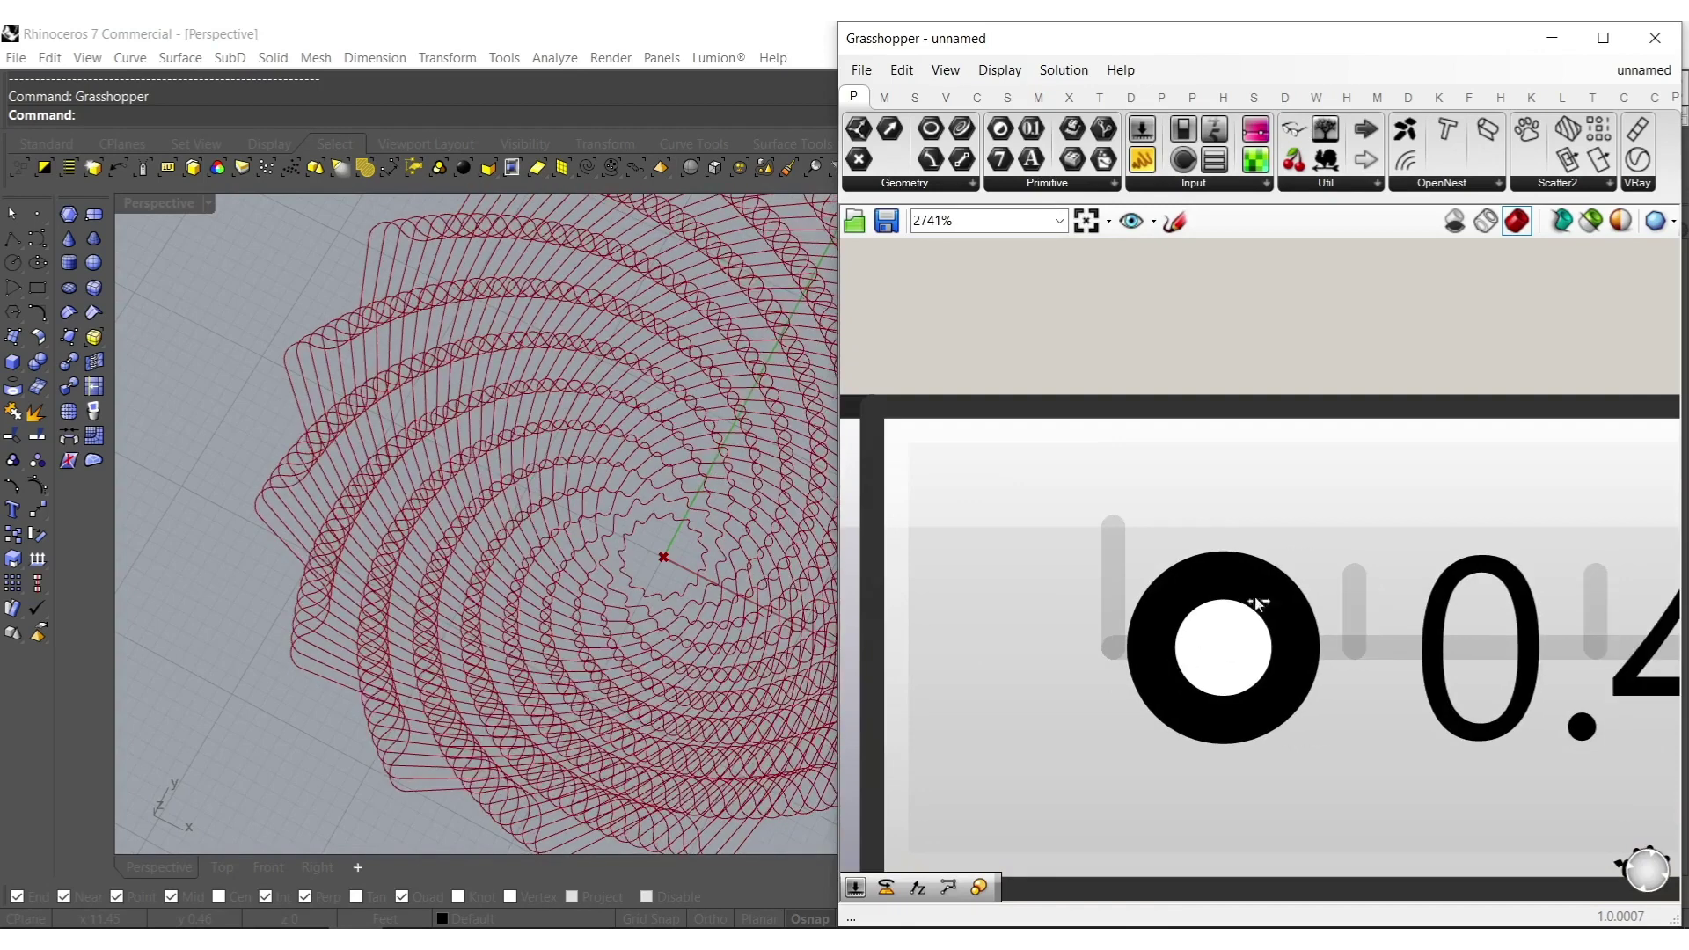
scroll(1293, 445, down, 8)
scroll(514, 574, down, 3)
scroll(595, 510, up, 4)
scroll(704, 598, down, 6)
mouse_move(756, 624)
right_down()
mouse_move(745, 570)
mouse_move(743, 677)
mouse_move(727, 619)
right_up()
scroll(1221, 647, down, 6)
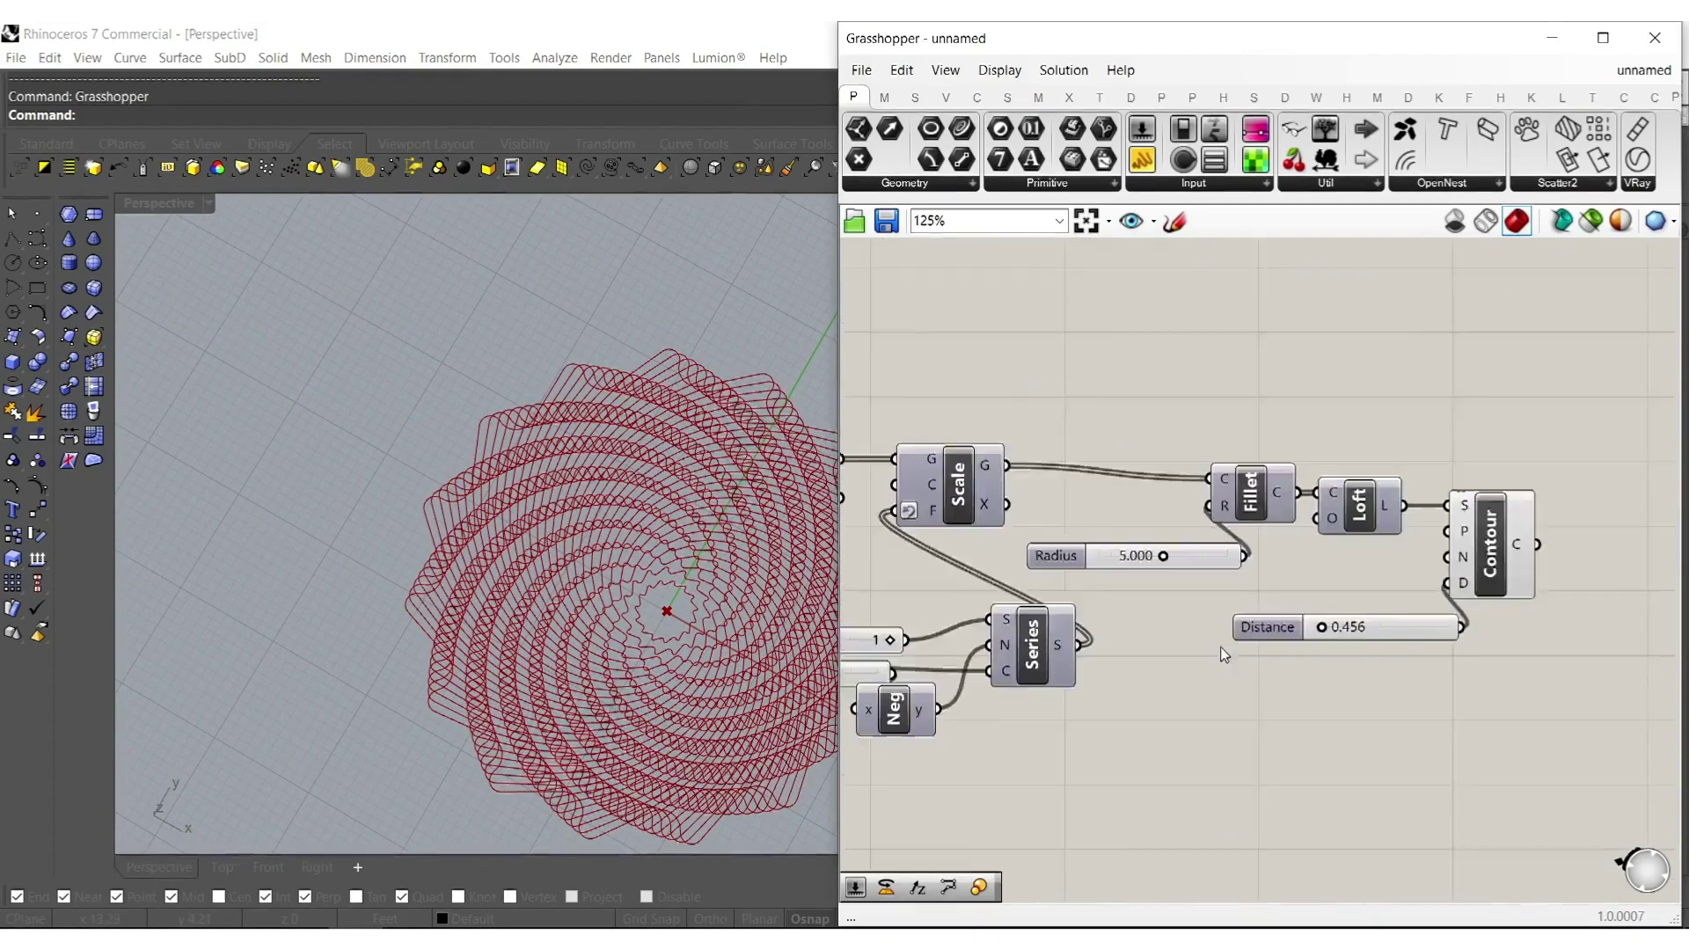
Add a Random component to the canvas and place it below the Amplitude slider.
scroll(1240, 691, up, 5)
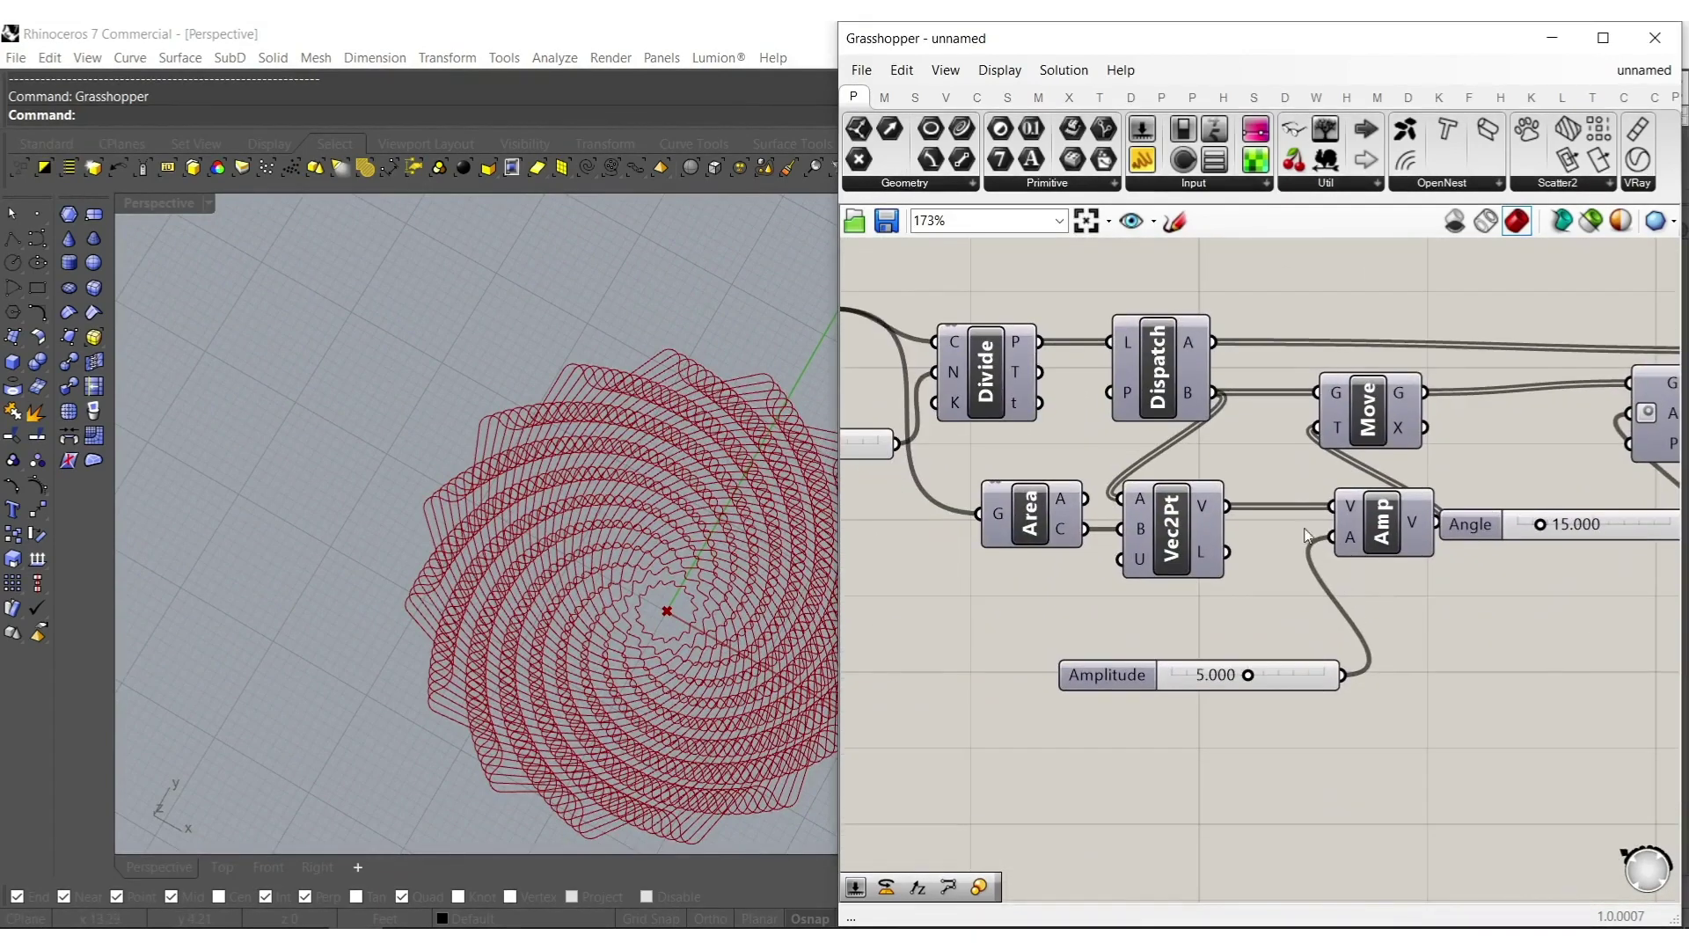
double_click(1271, 641)
text(ran)
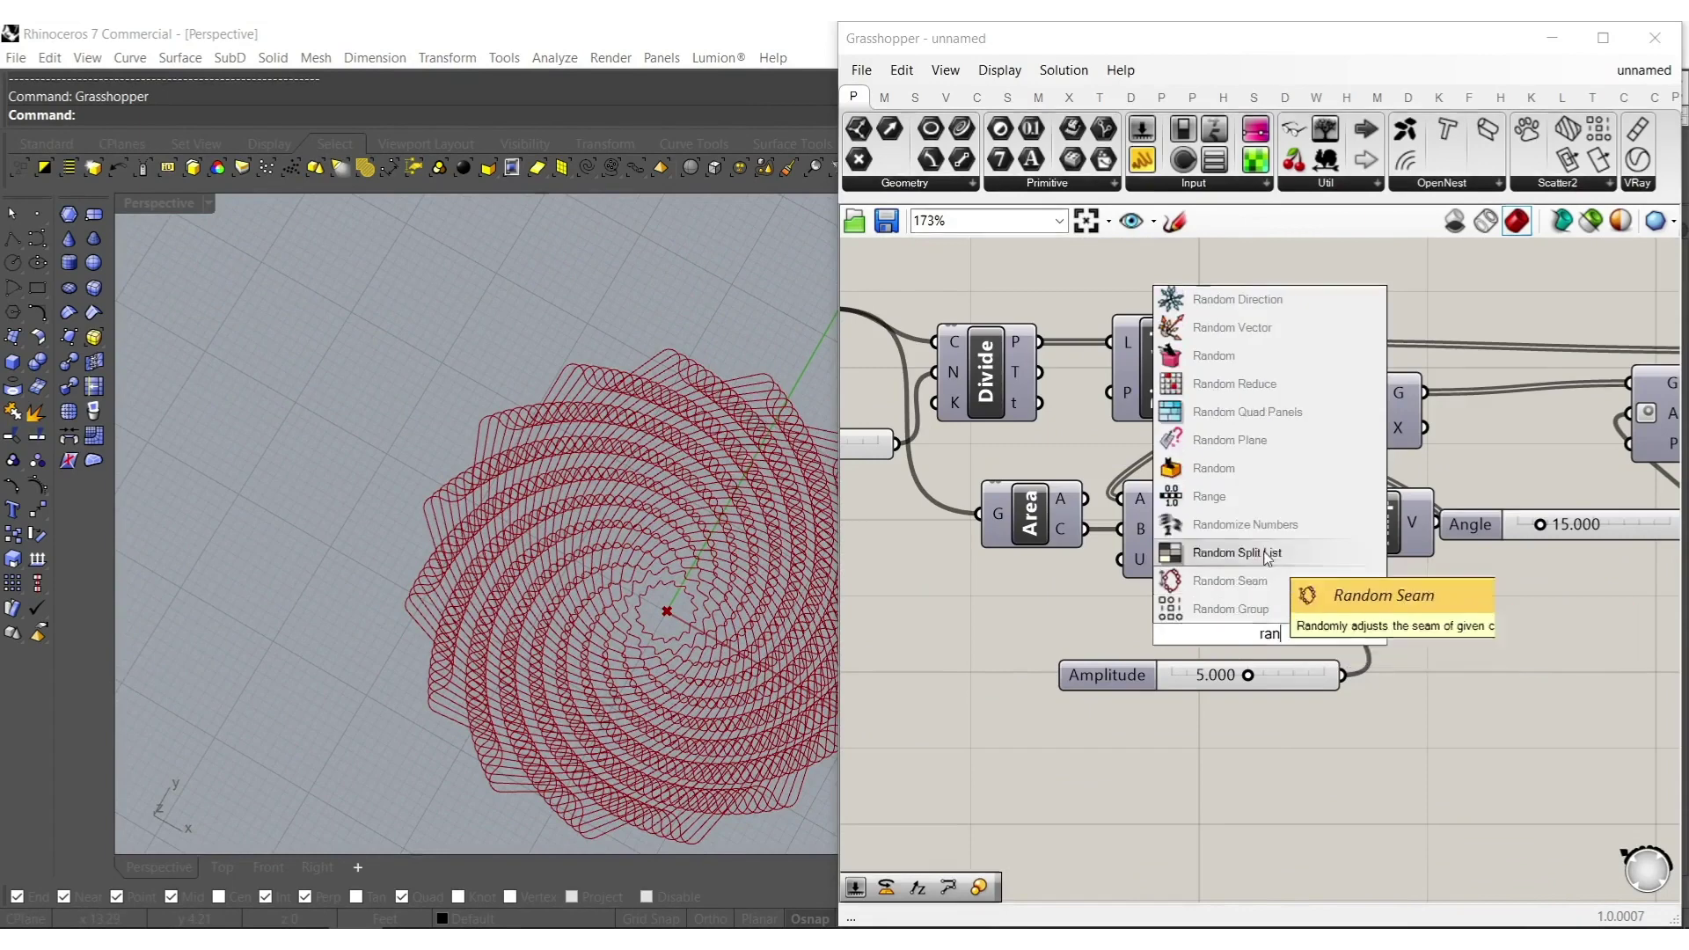
click(1267, 475)
scroll(1272, 676, up, 3)
drag(1269, 675, 1198, 862)
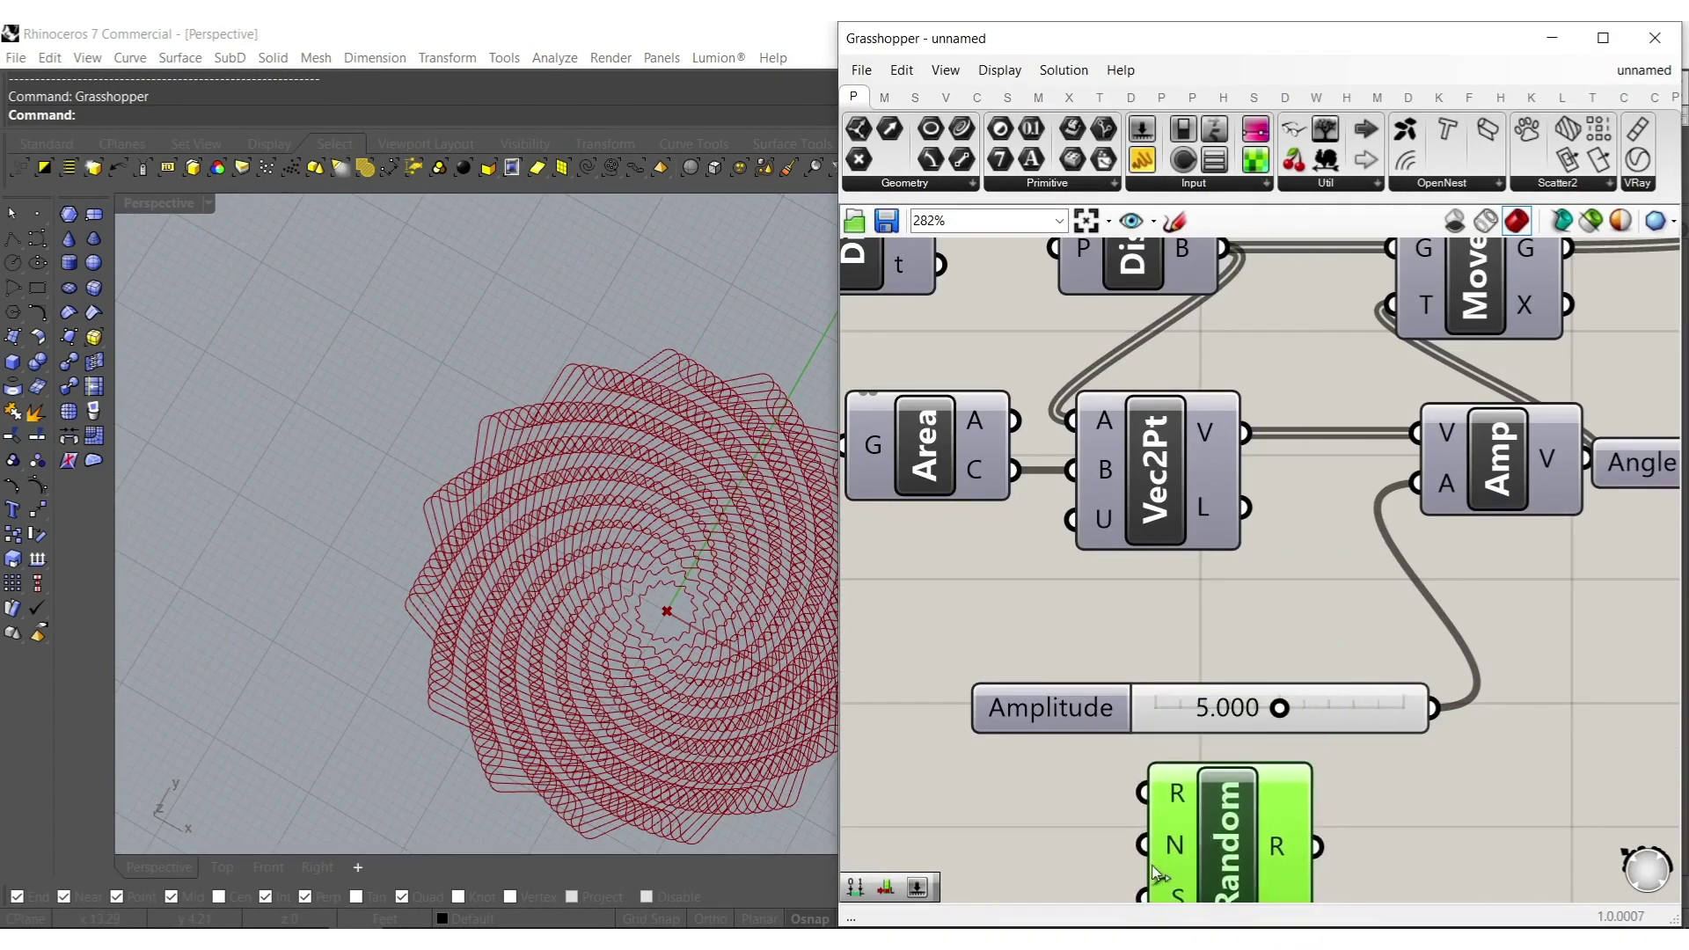
Add a number slider with the value 15 and connect it to Random's N input.
right_drag(1197, 862, 1357, 701)
double_click(1124, 728)
text(15)
key(Return)
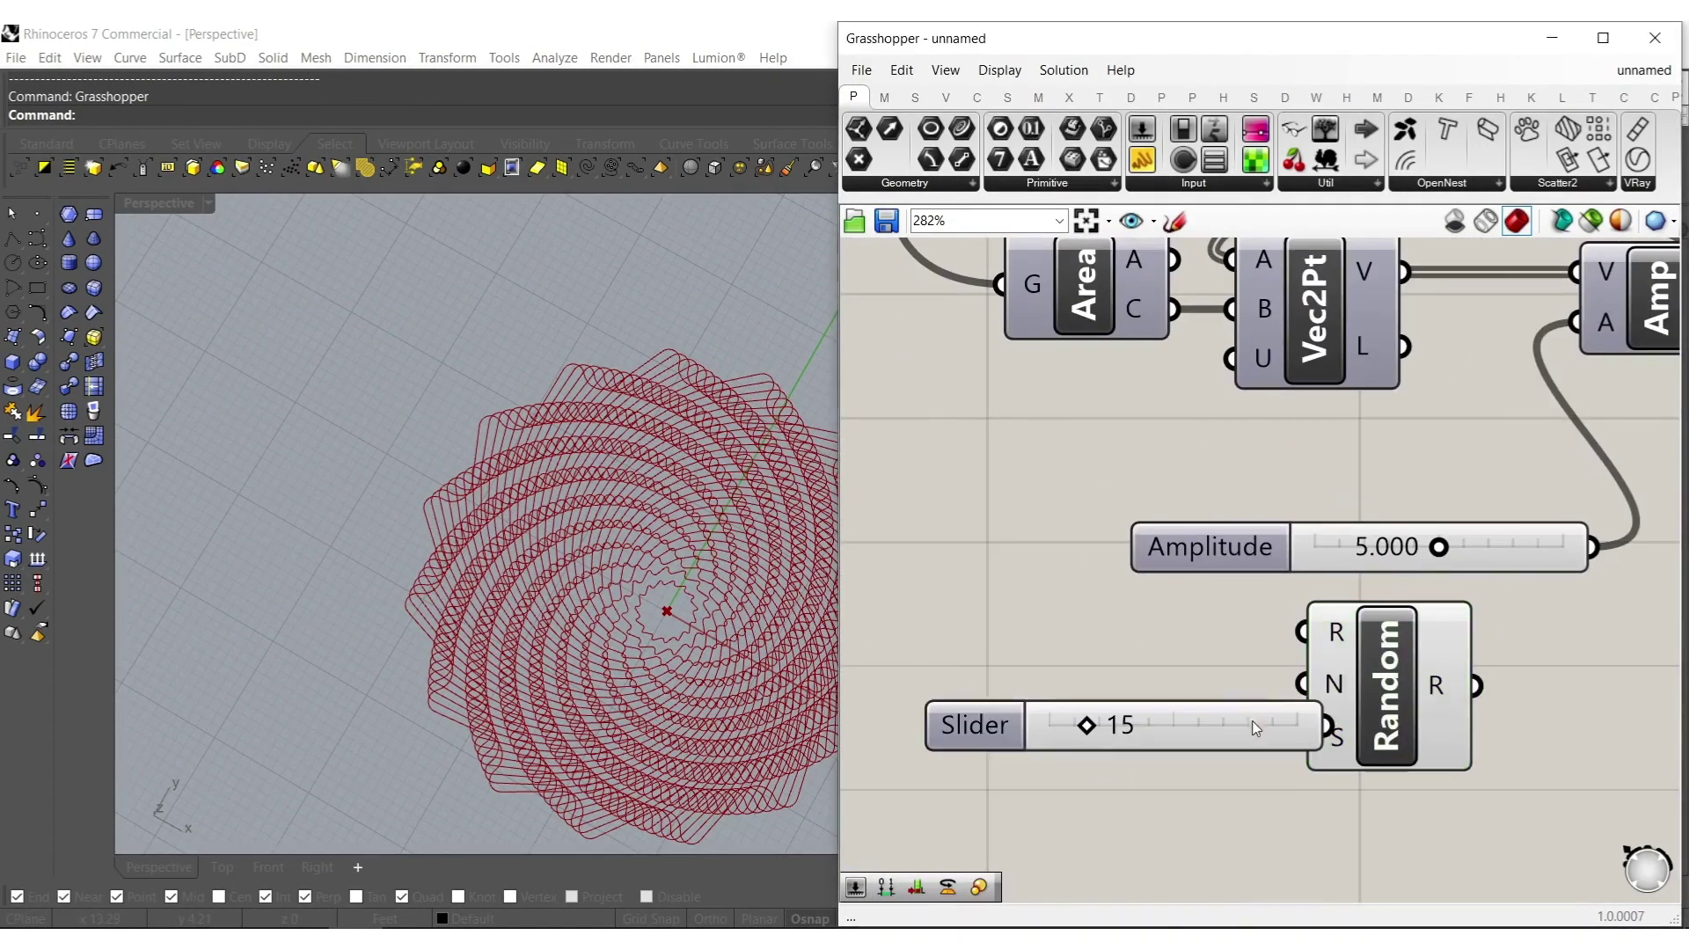
scroll(1322, 706, up, 2)
drag(1296, 675, 1180, 713)
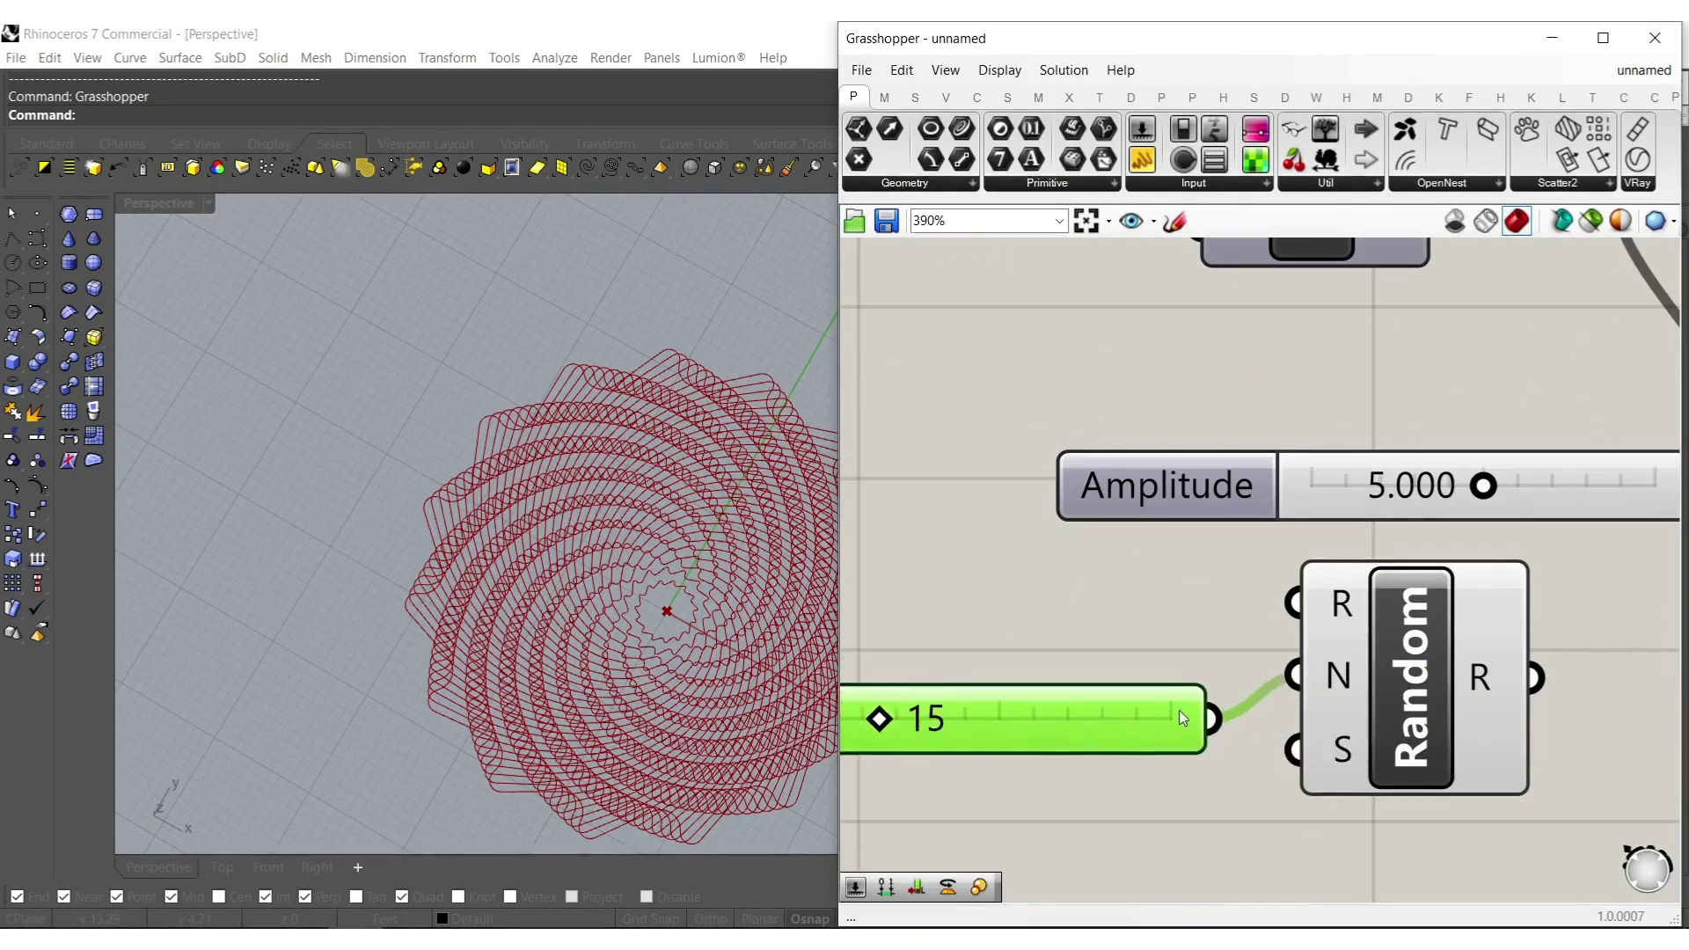
Add a Construct Domain component beside Random and connect its output to Random's R input.
double_click(1156, 619)
text(dom)
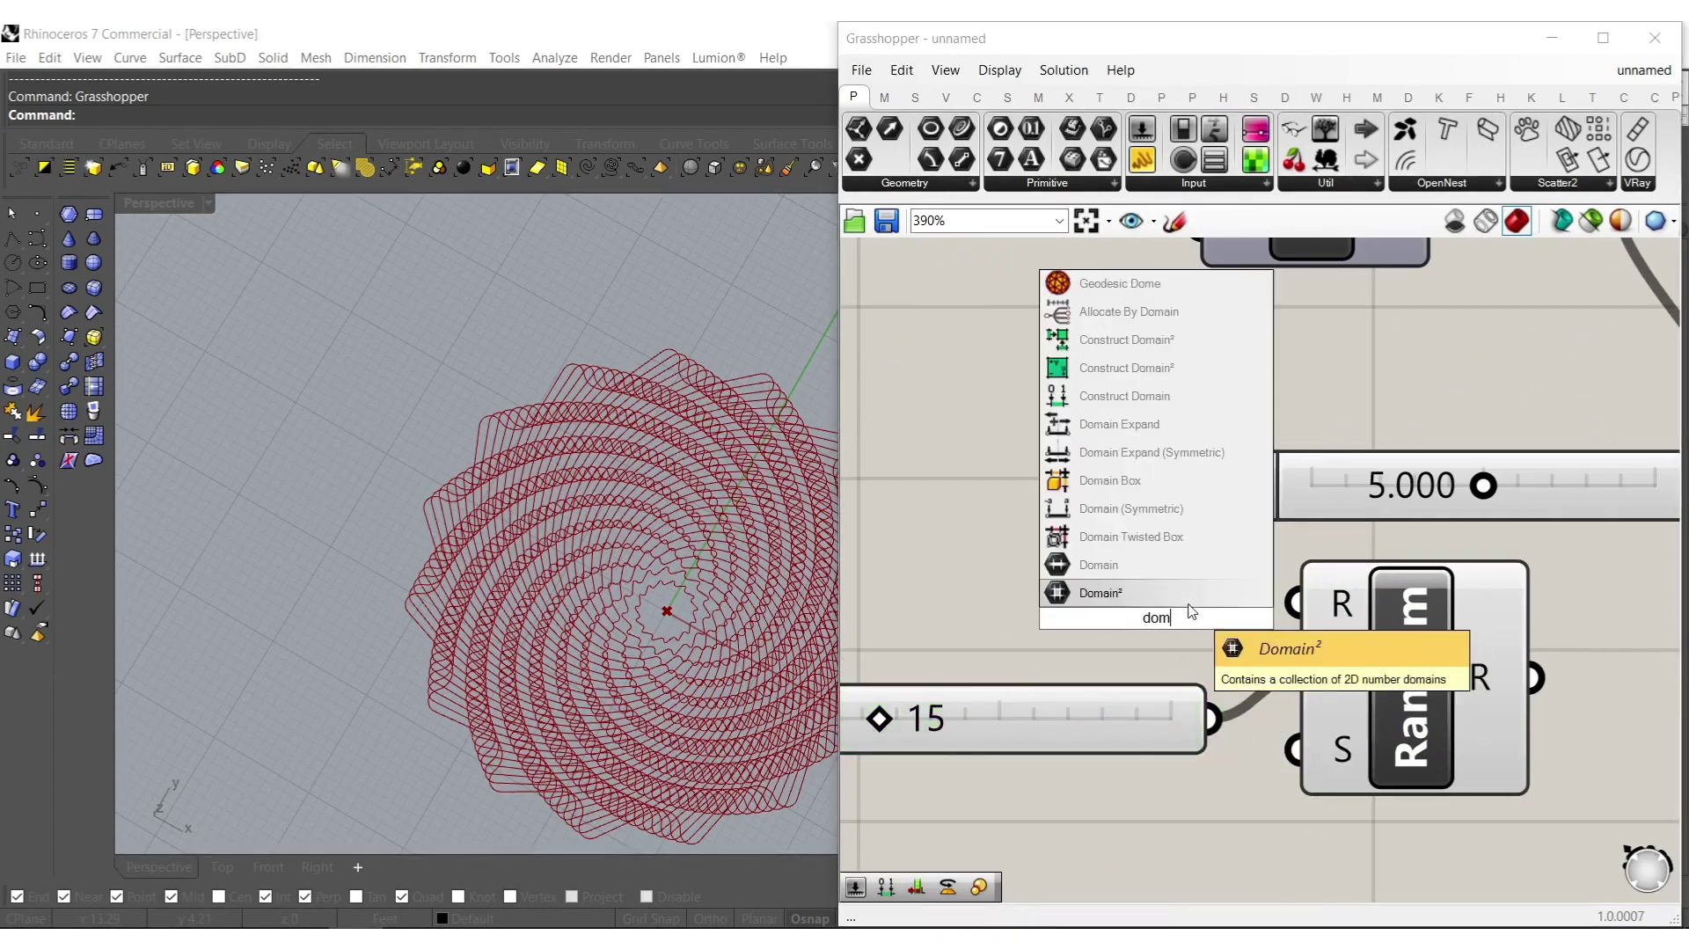
key(Up)
key(Up)
key(Up)
key(Up)
key(Up)
key(Up)
key(Up)
key(Return)
drag(1188, 594, 1089, 566)
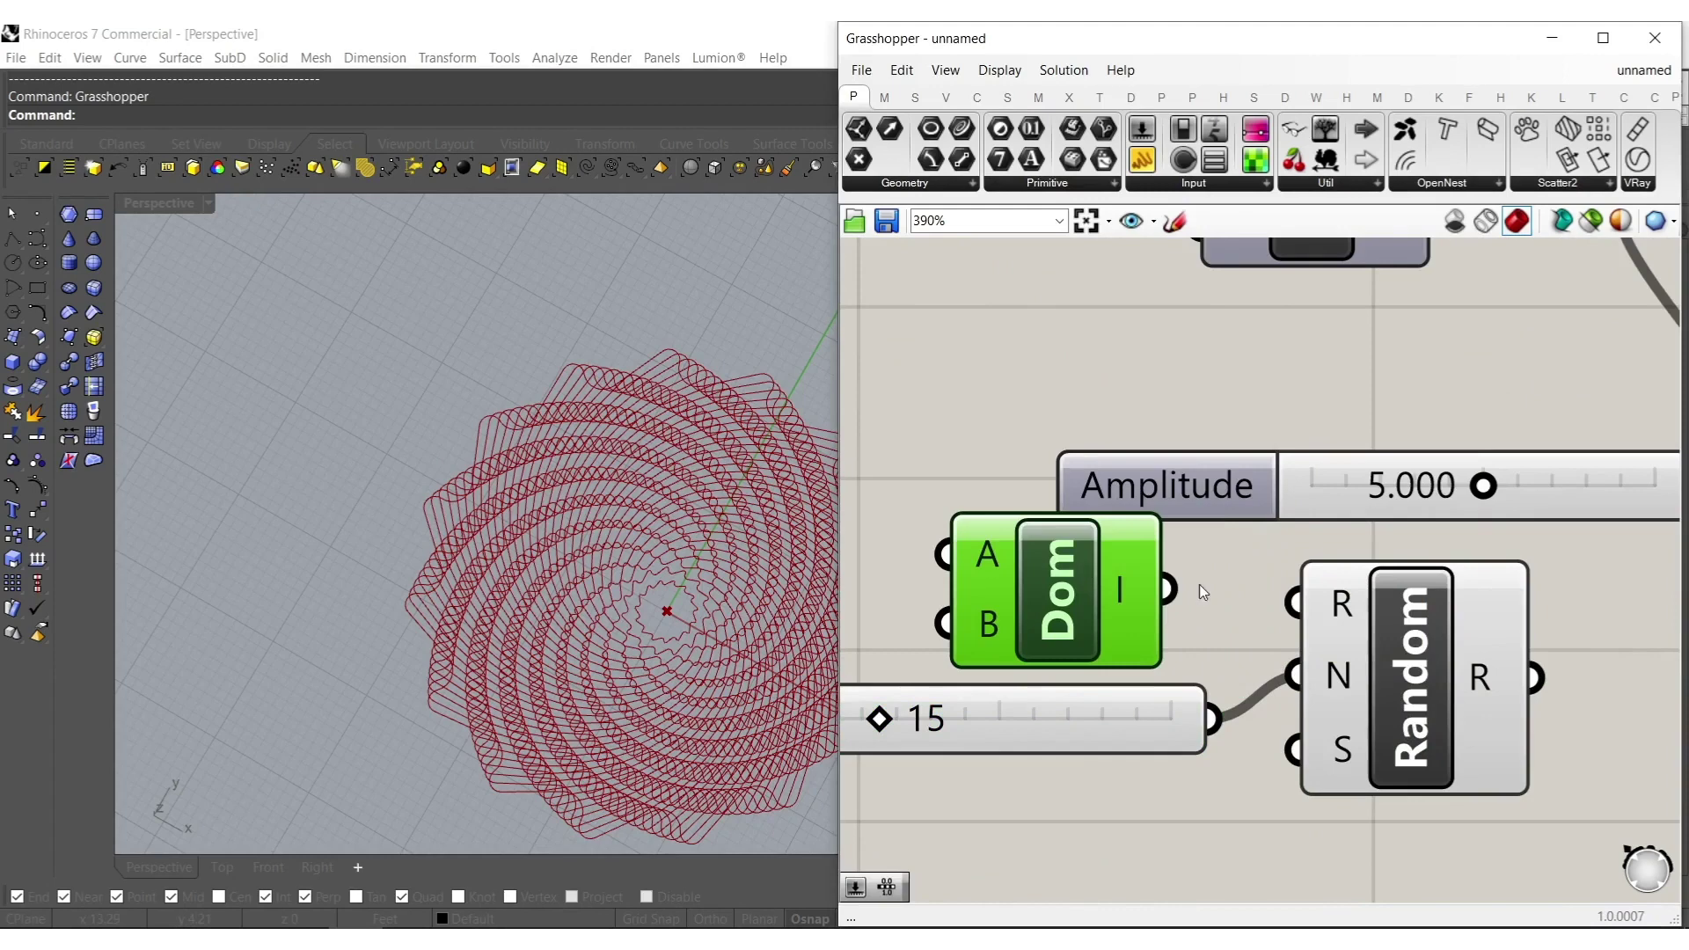
Copy the Amplitude slider twice to feed the domain's inputs, with start 5.000 and end 8.258.
scroll(1332, 465, down, 3)
alt+drag(1331, 463, 924, 554)
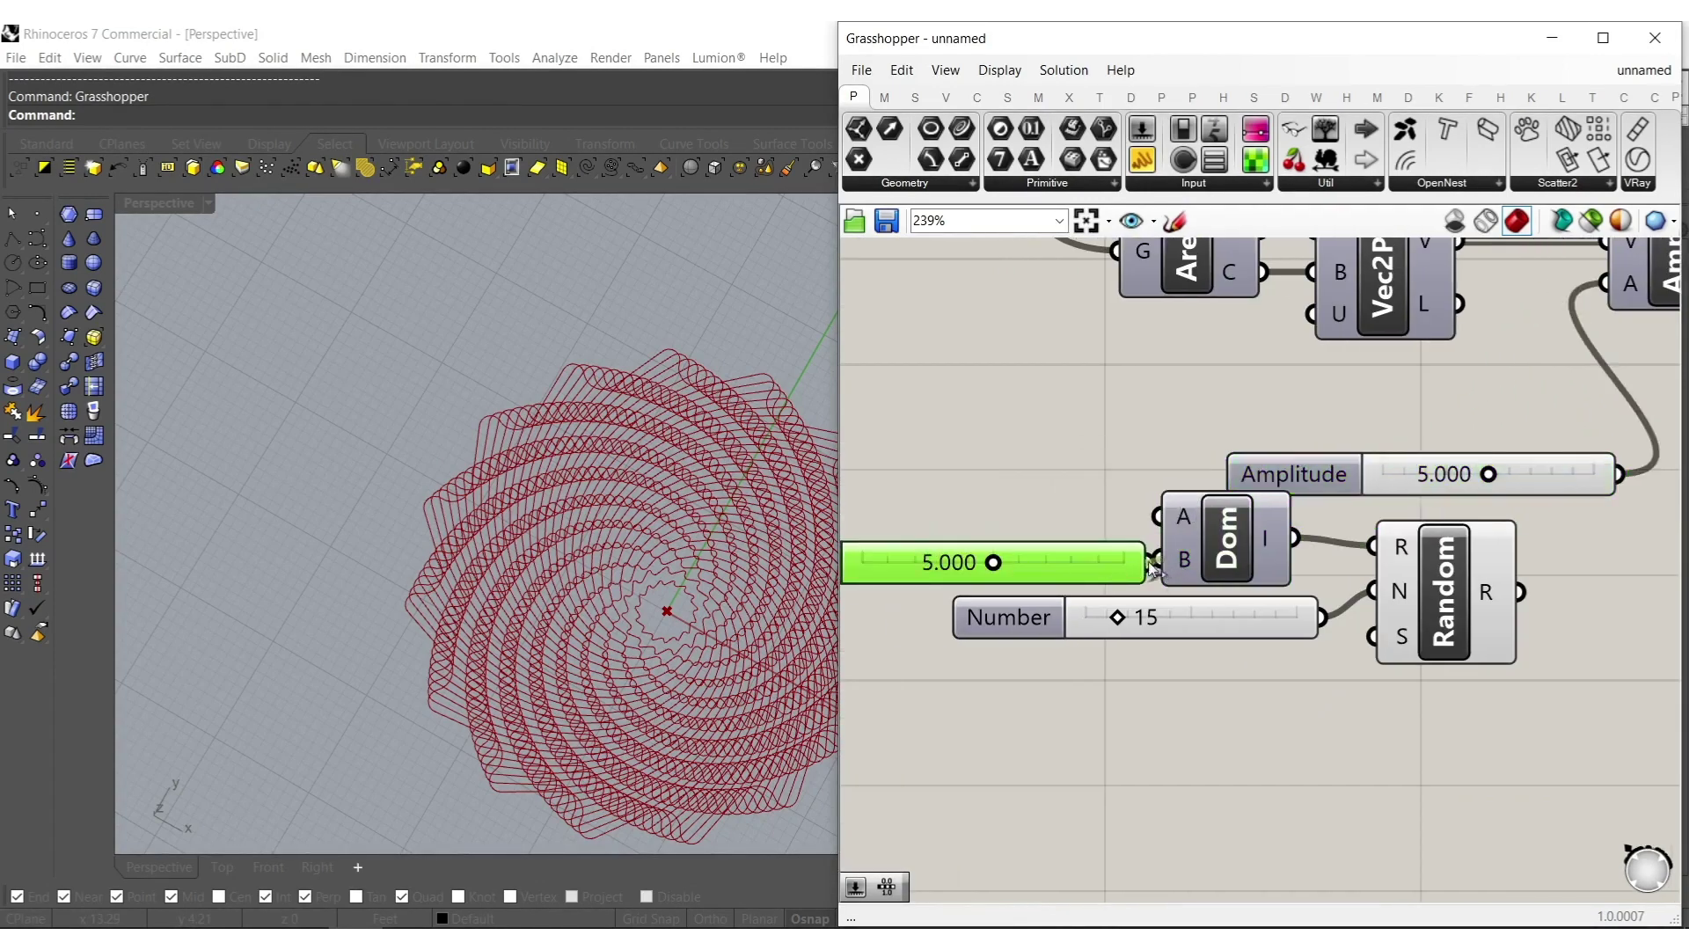
alt+drag(1332, 466, 851, 477)
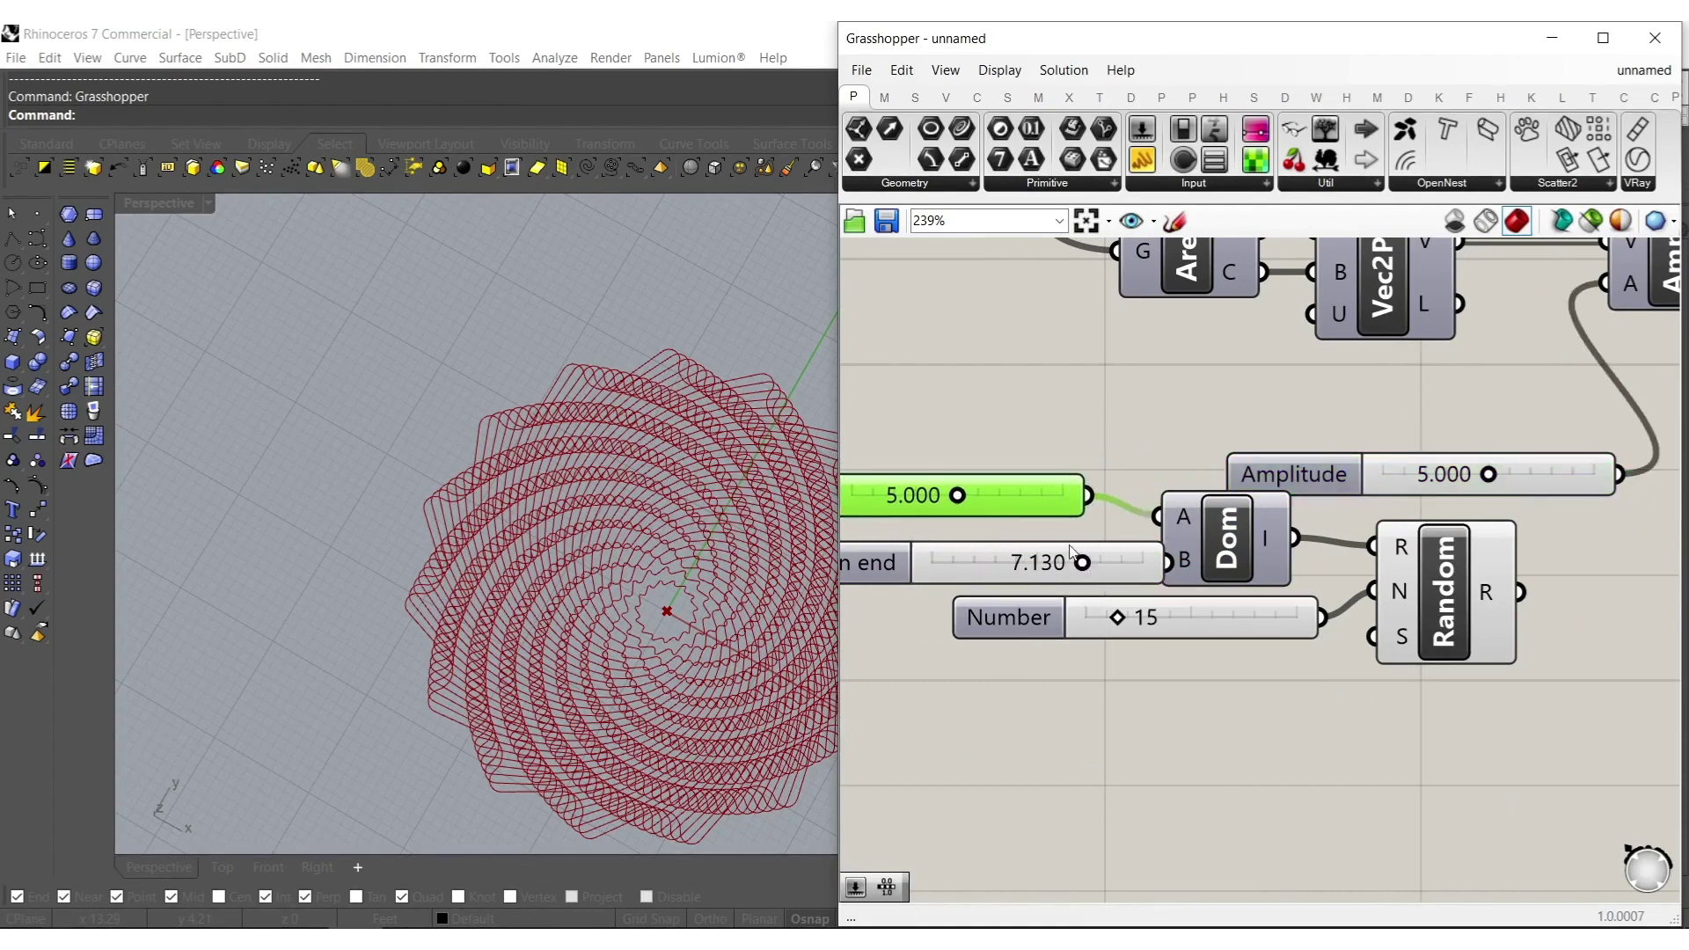
drag(1115, 562, 1112, 563)
Feed Amp's amplitude input from Random instead of the 5.000 slider, and delete that slider.
right_drag(1222, 576, 1048, 632)
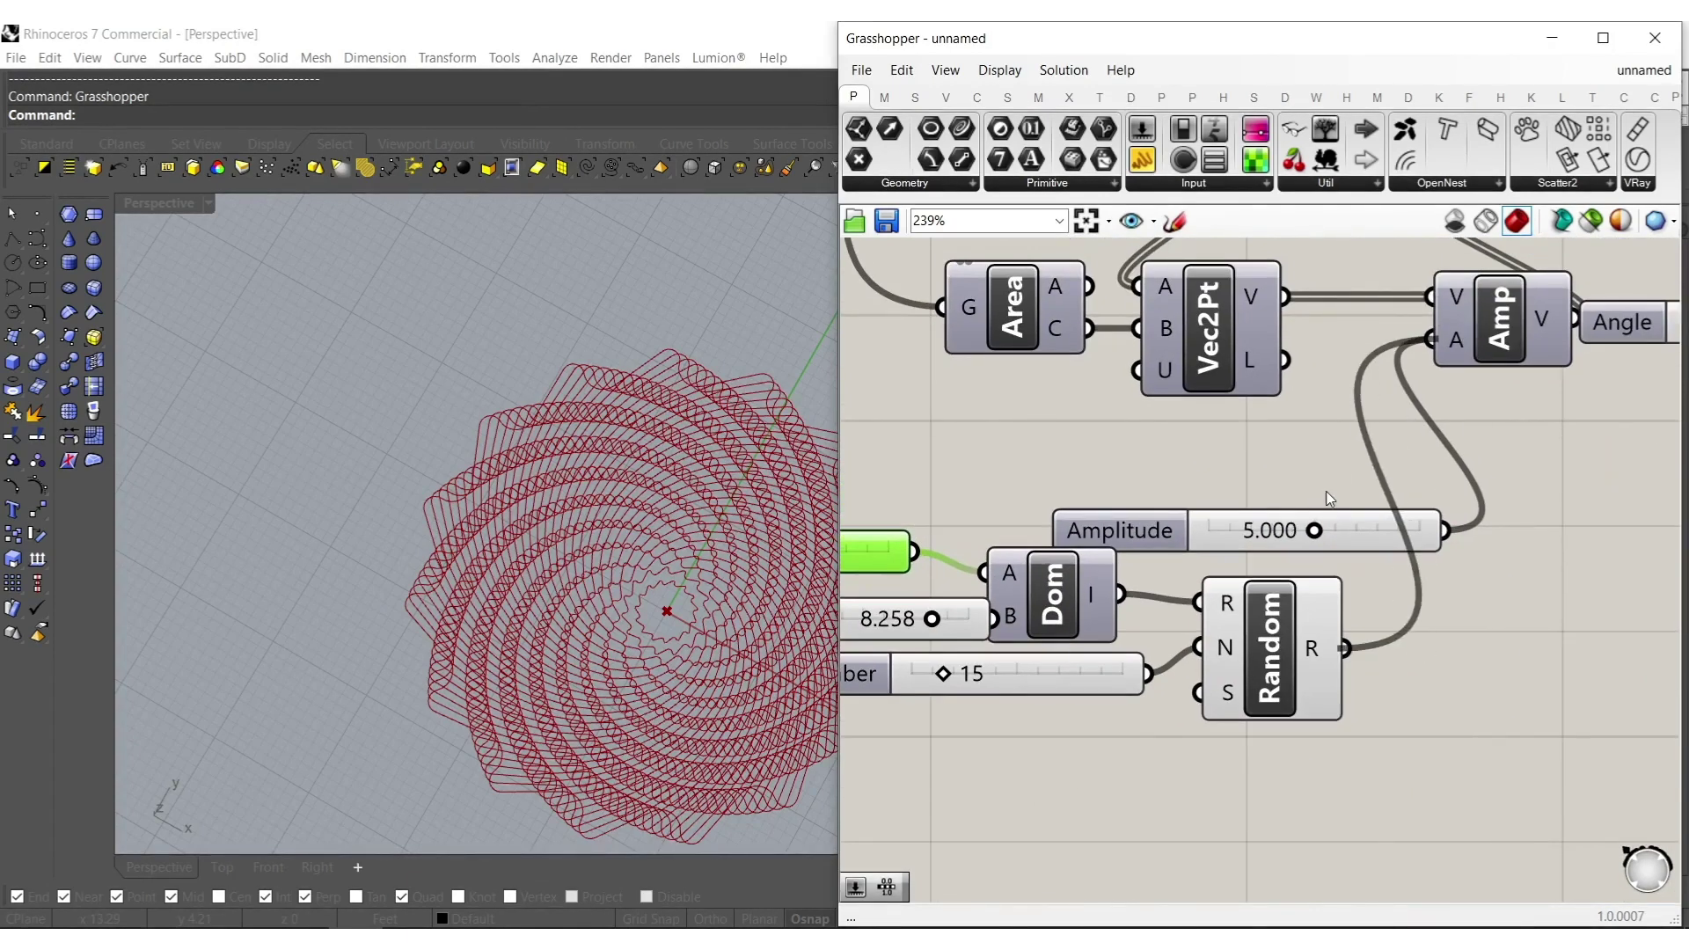
key(ctrl+z)
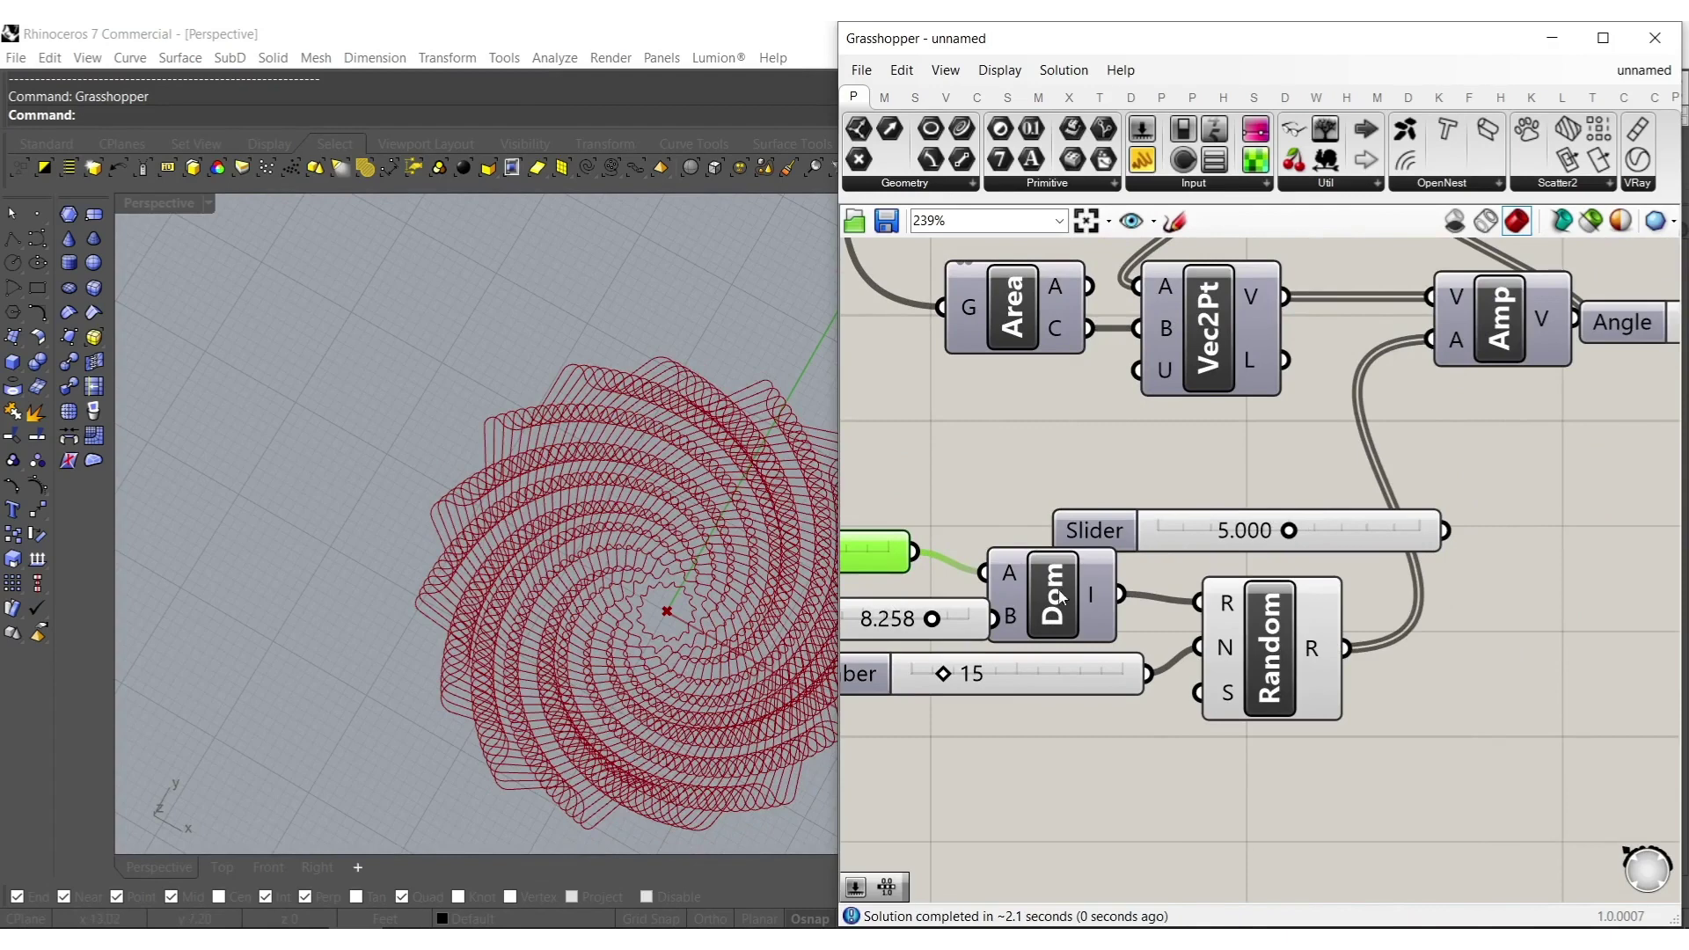
drag(1350, 496, 1255, 585)
click(1262, 538)
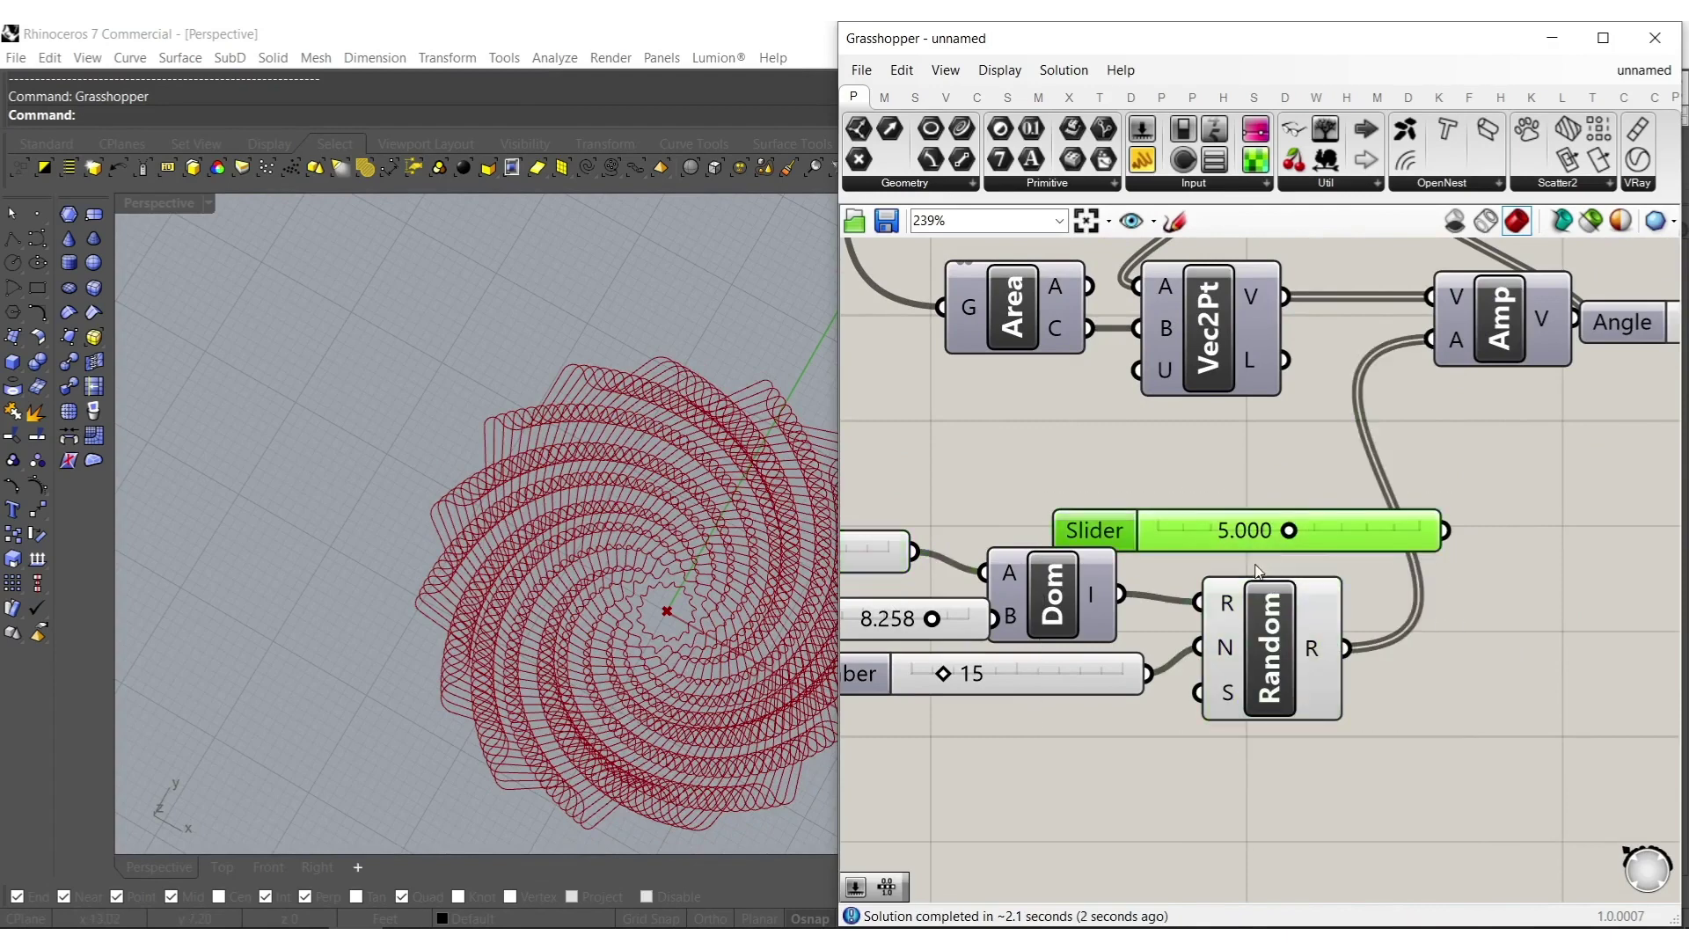
key(Delete)
right_drag(1324, 510, 1274, 598)
double_click(1274, 598)
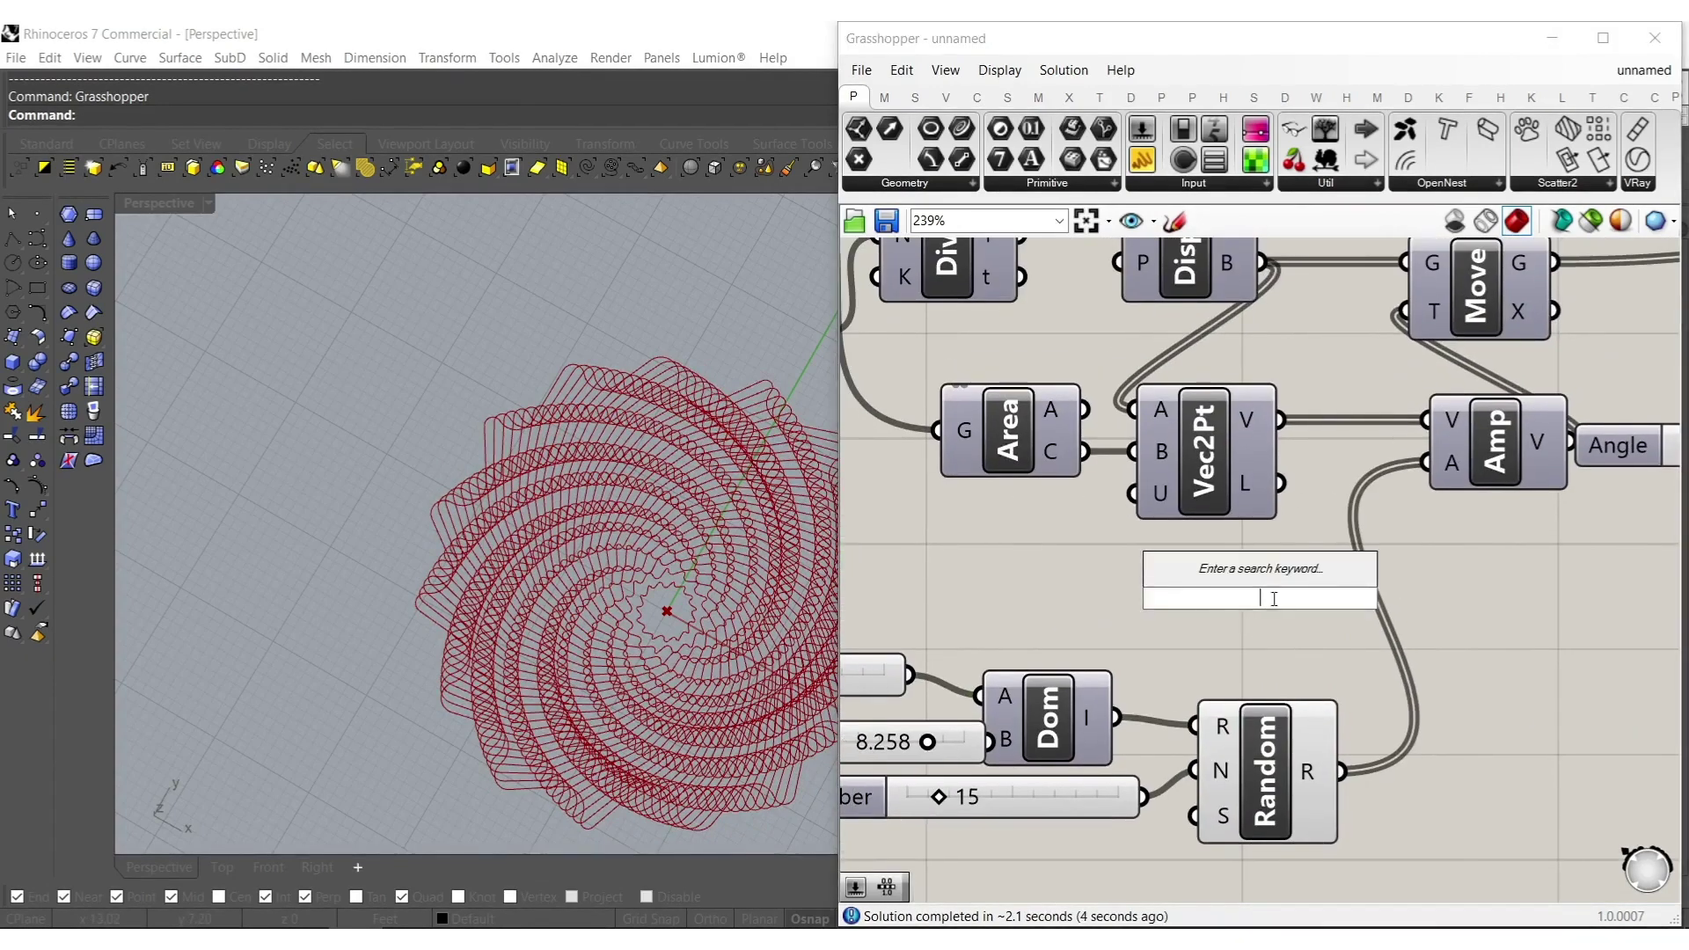
text(length)
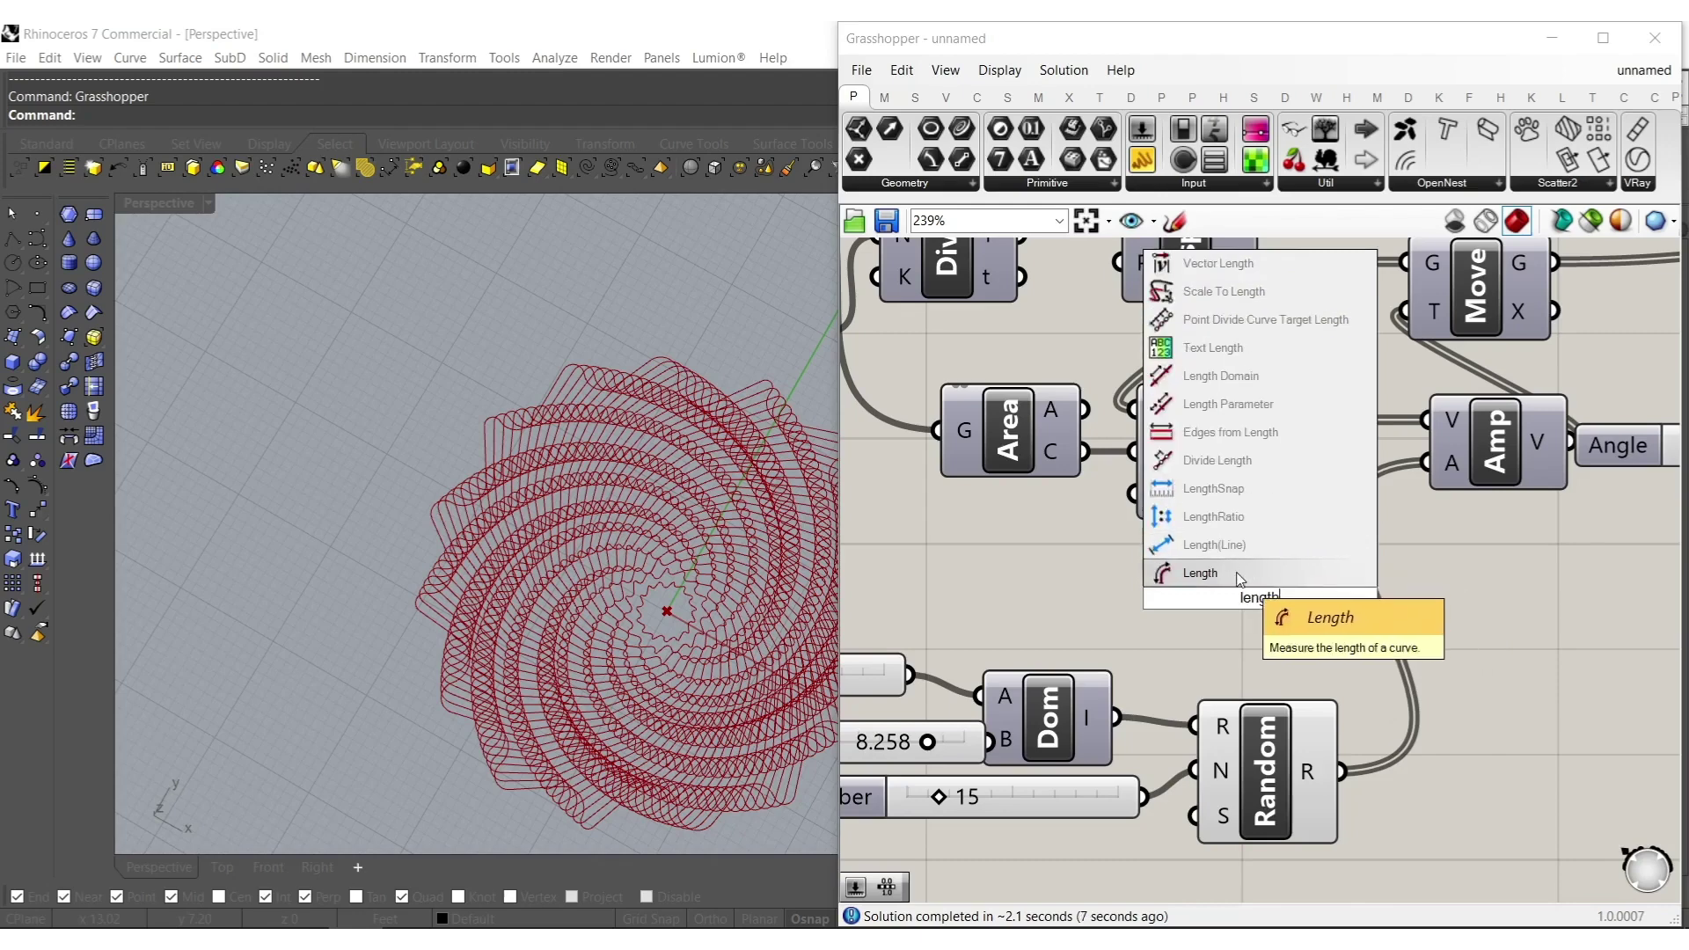
click(1240, 574)
right_drag(1242, 598, 1237, 672)
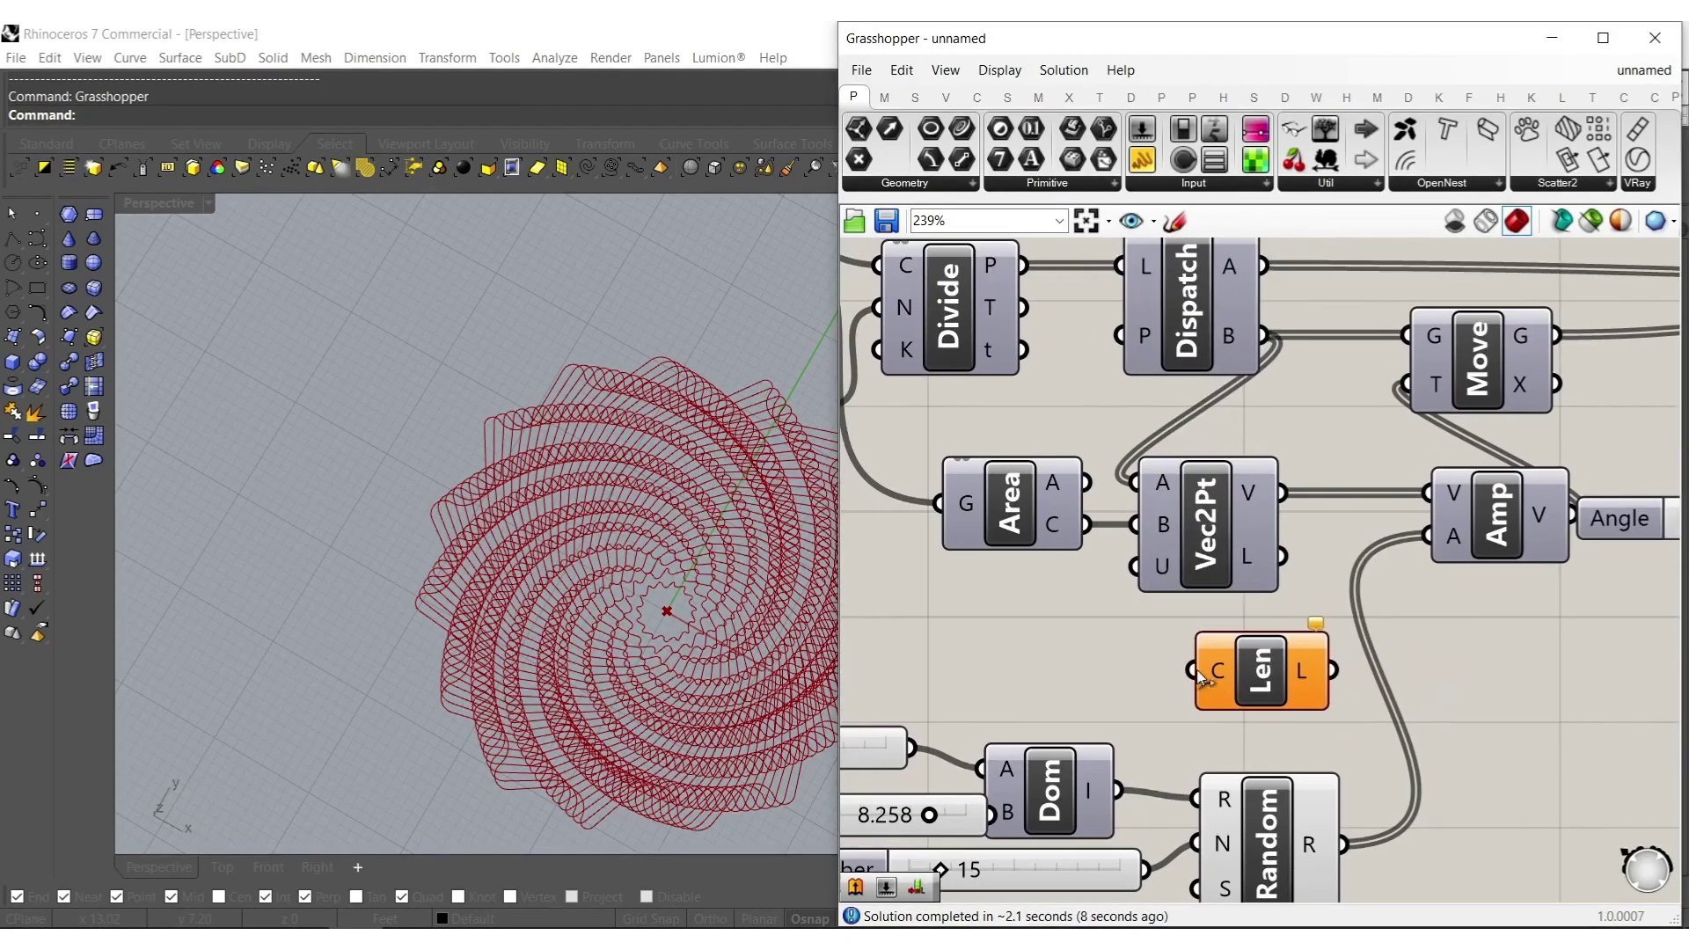
drag(1300, 383, 1265, 336)
click(1240, 693)
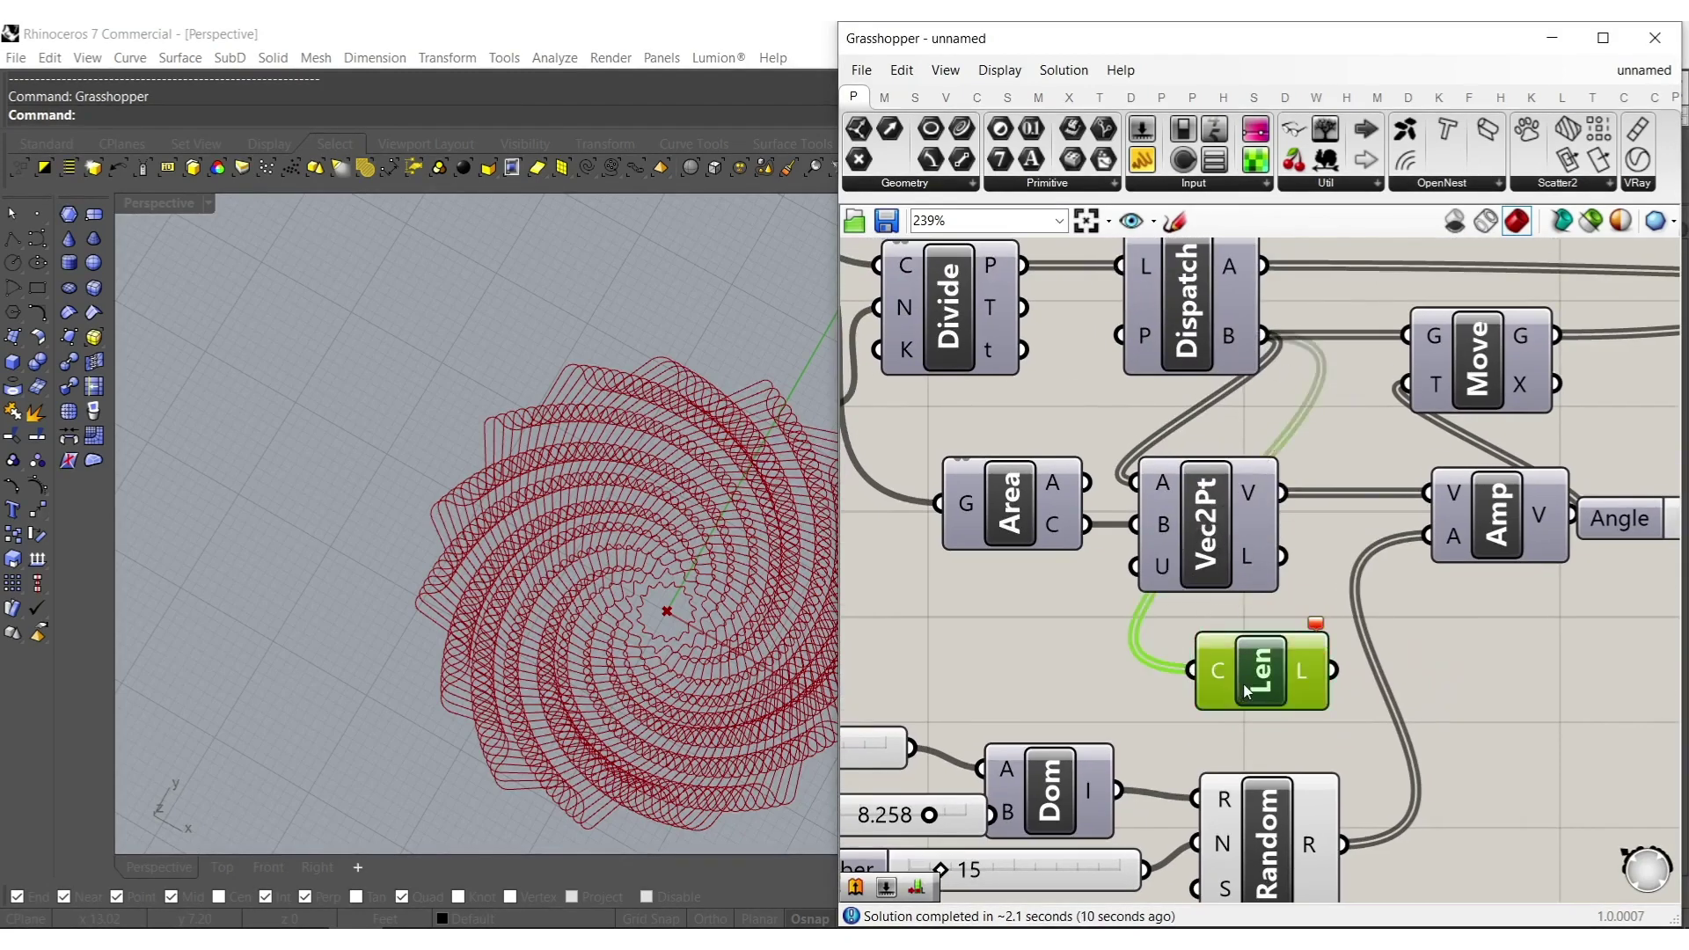
key(Delete)
Add a List Length component, feed it from Dispatch's B output and connect its result to Random's N input.
double_click(1244, 690)
text(l)
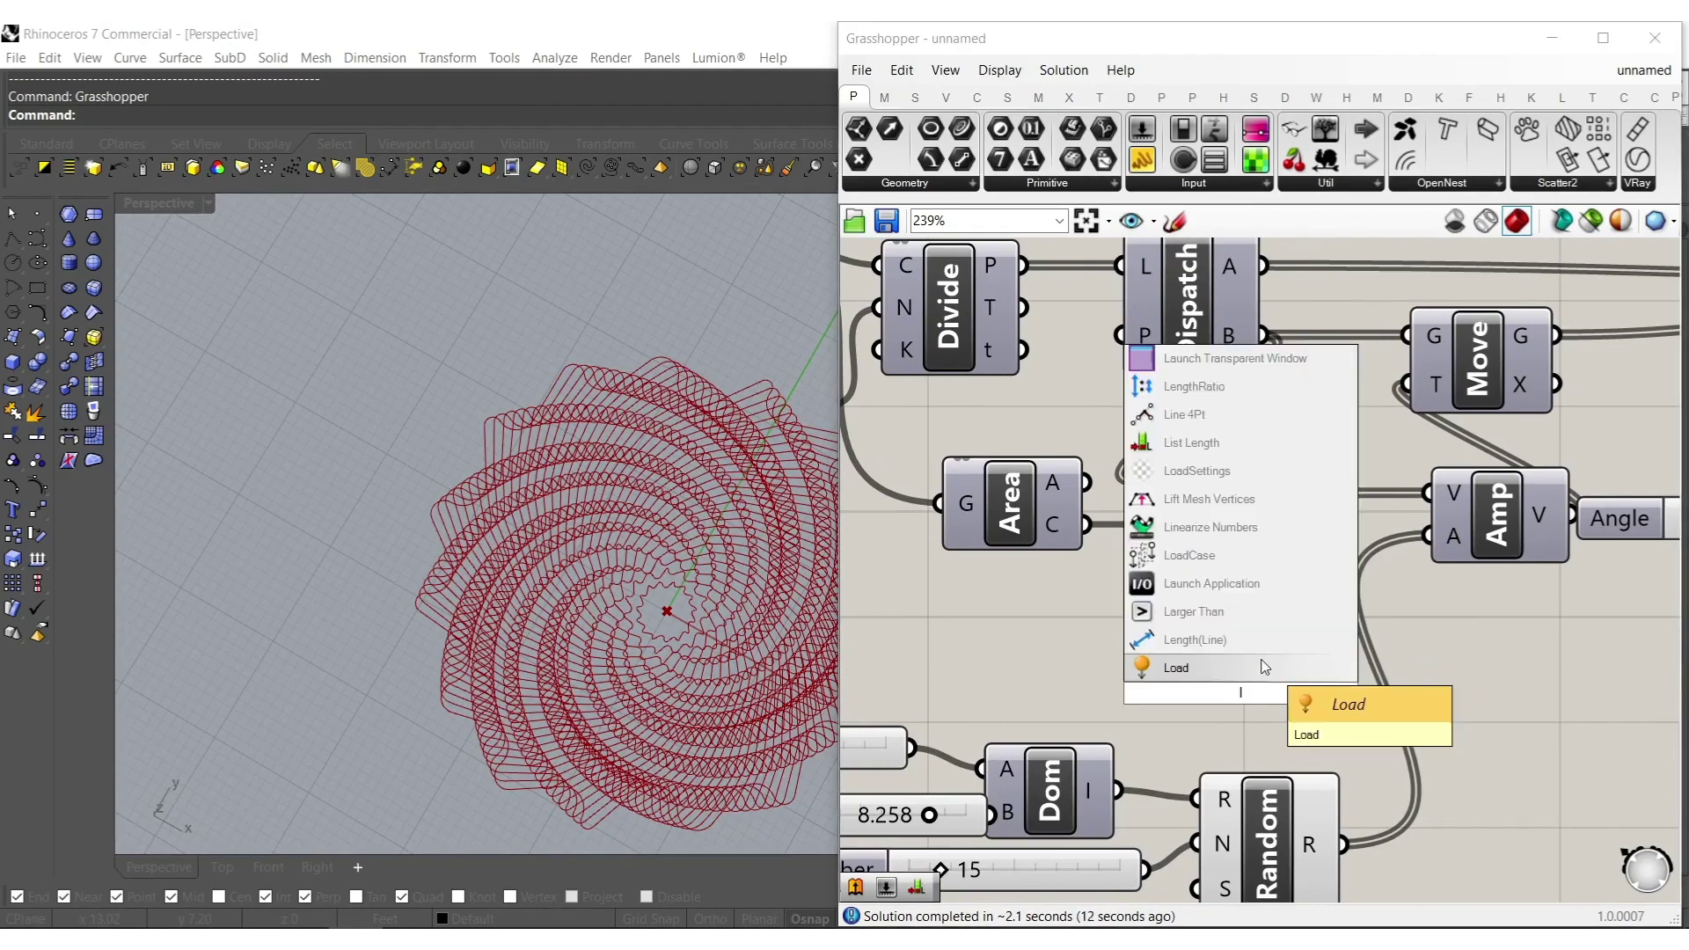
text(ength)
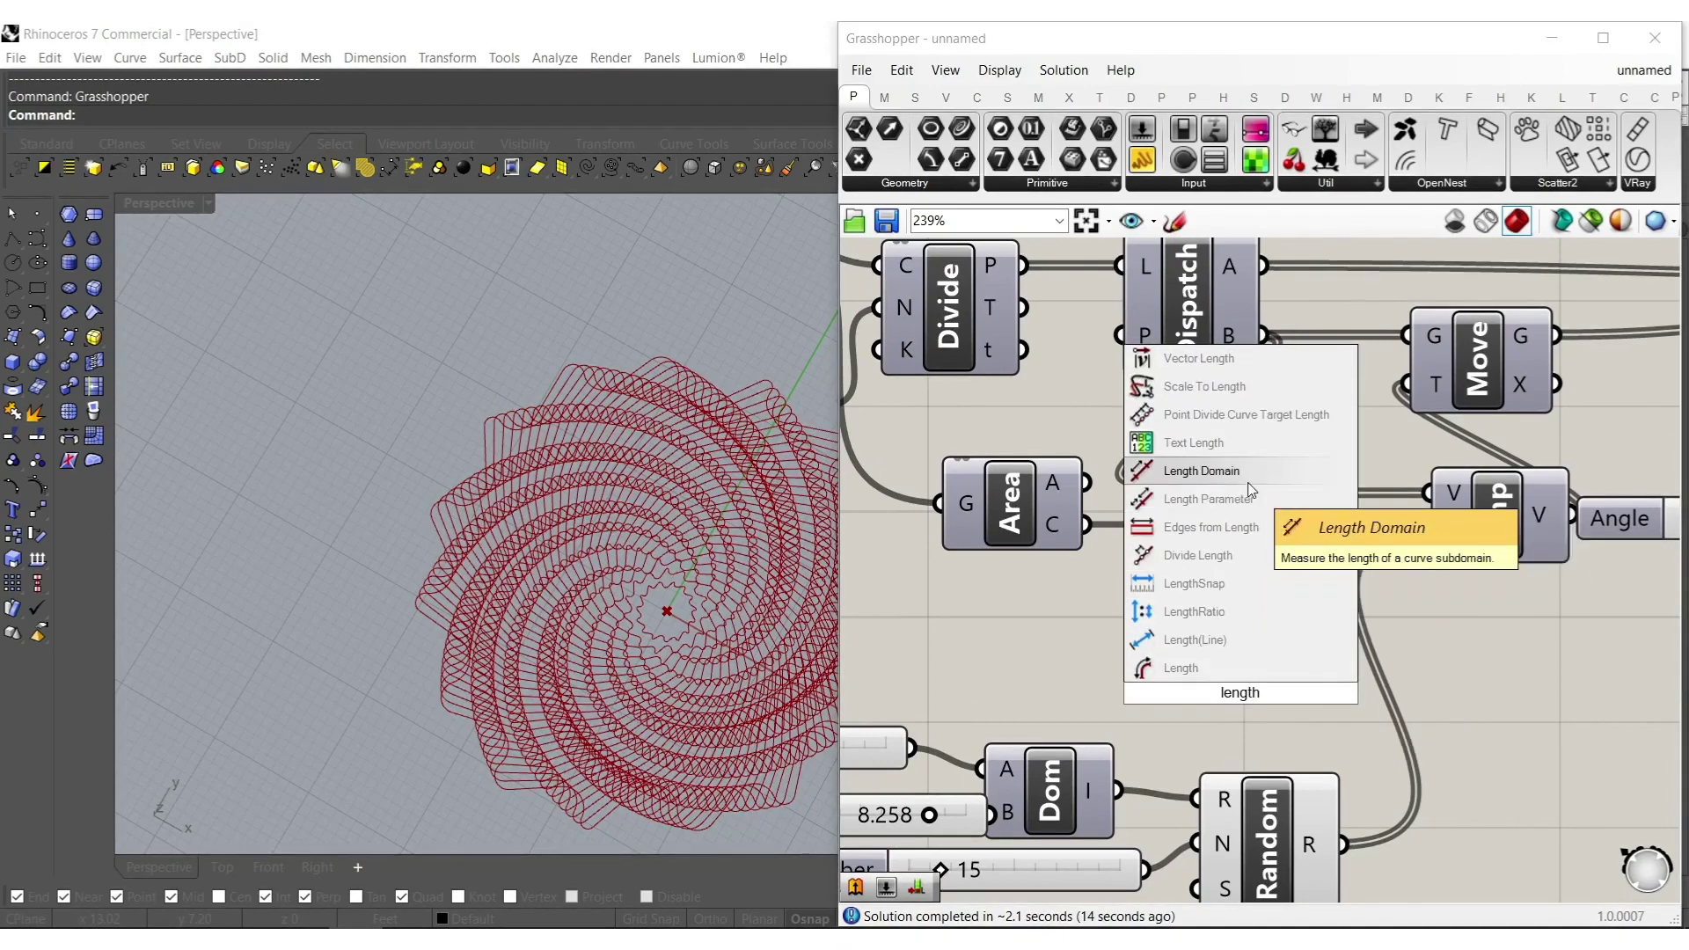
drag(1173, 693, 1264, 365)
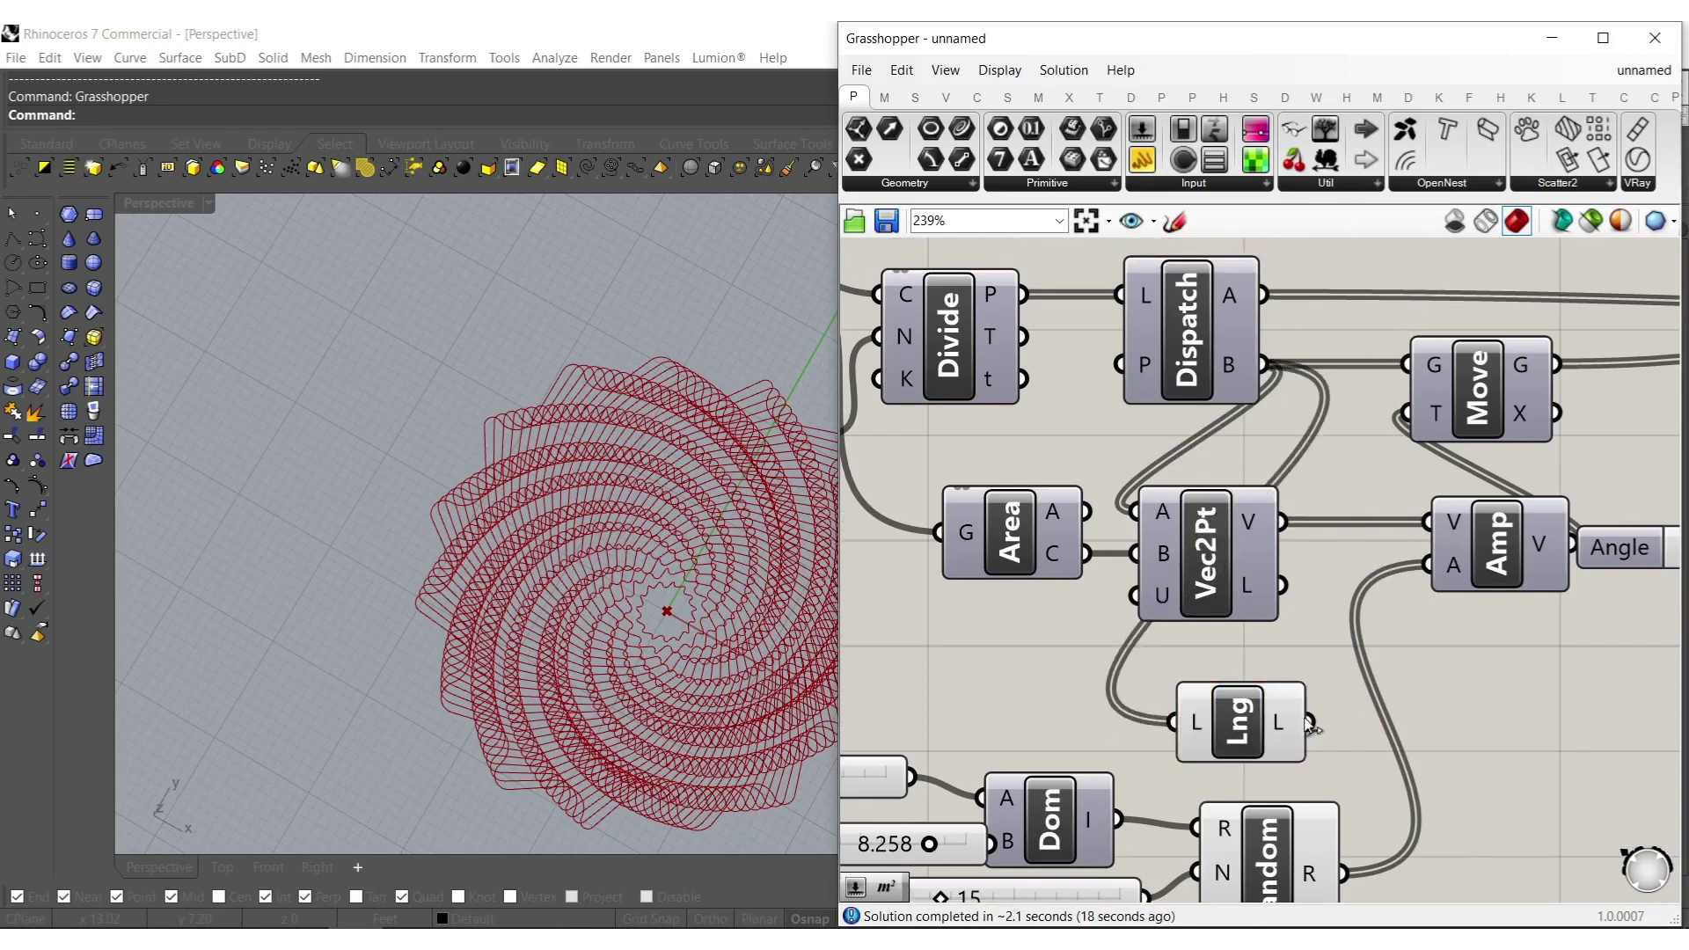
drag(1308, 726, 1240, 870)
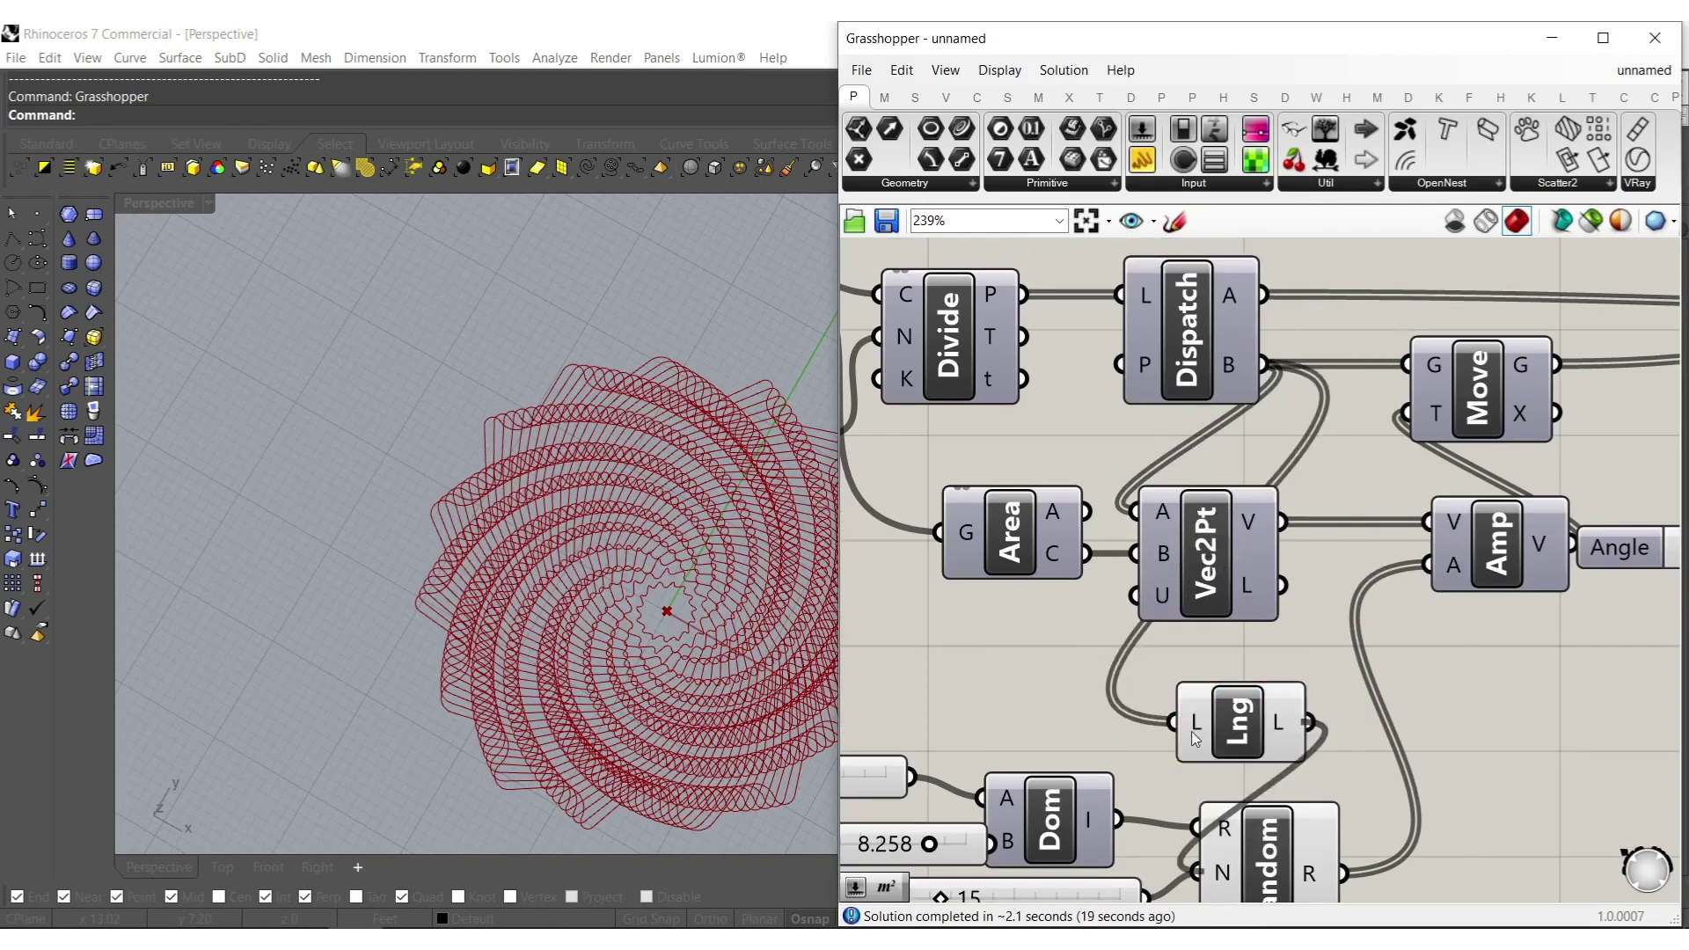
Delete the number slider with the value 15 beside the Random component.
right_drag(1043, 800, 1161, 687)
drag(1214, 847, 1091, 794)
right_drag(1089, 797, 1205, 766)
key(Delete)
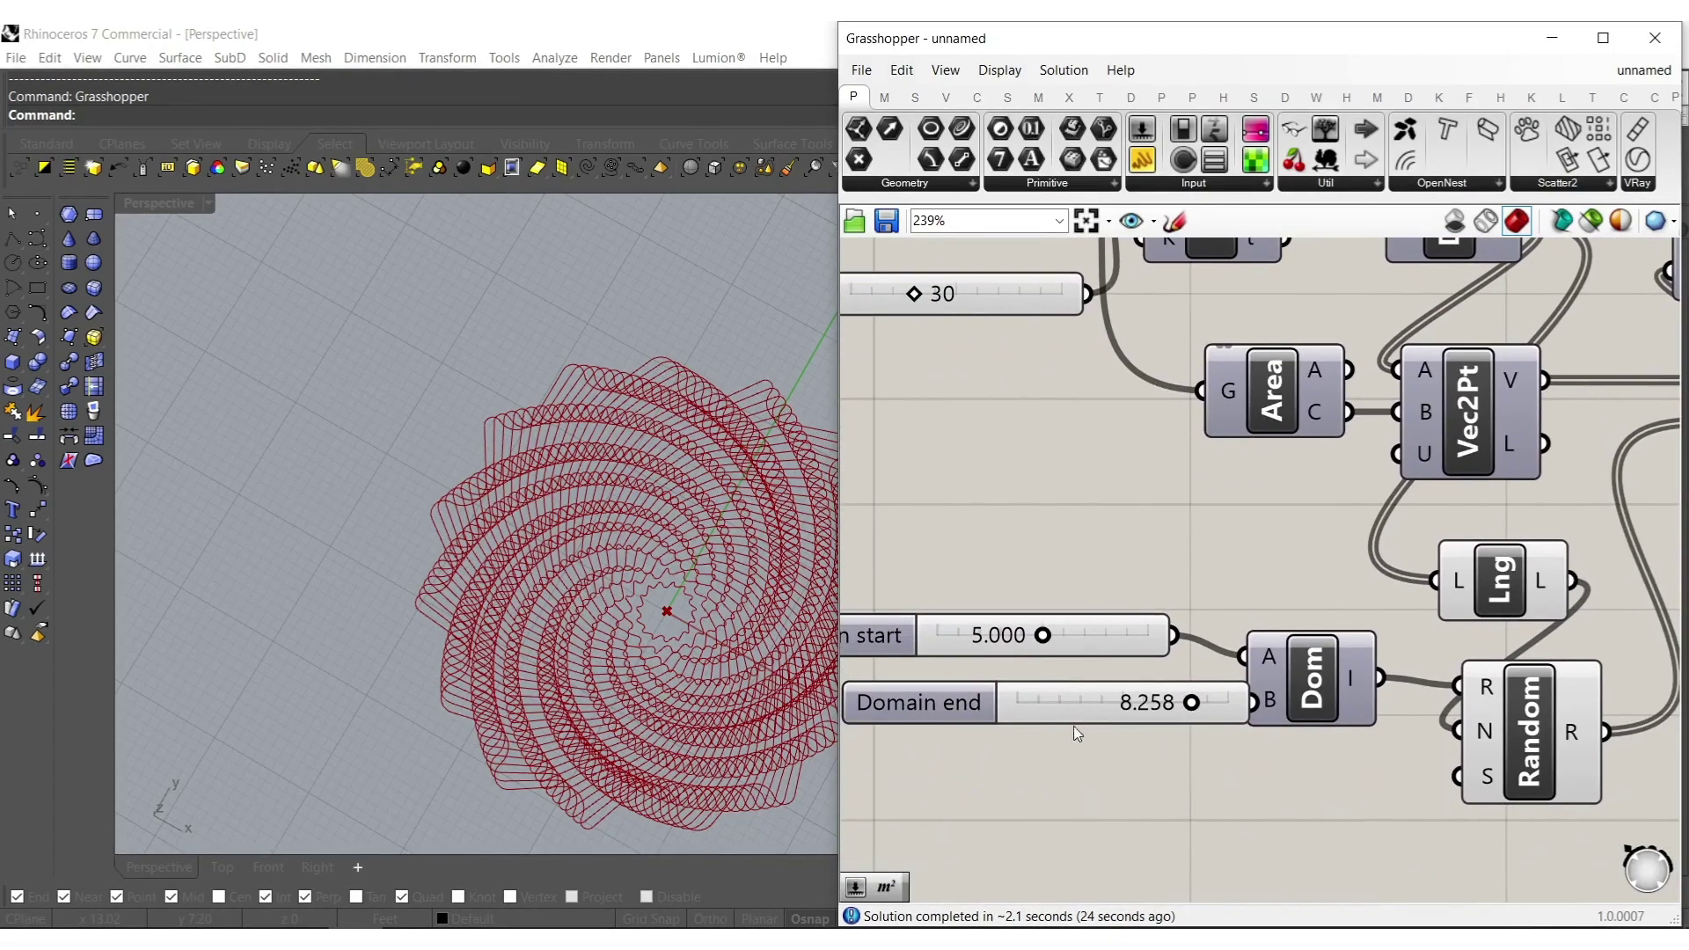
Set the Domain end slider to 10.000.
scroll(1276, 712, up, 3)
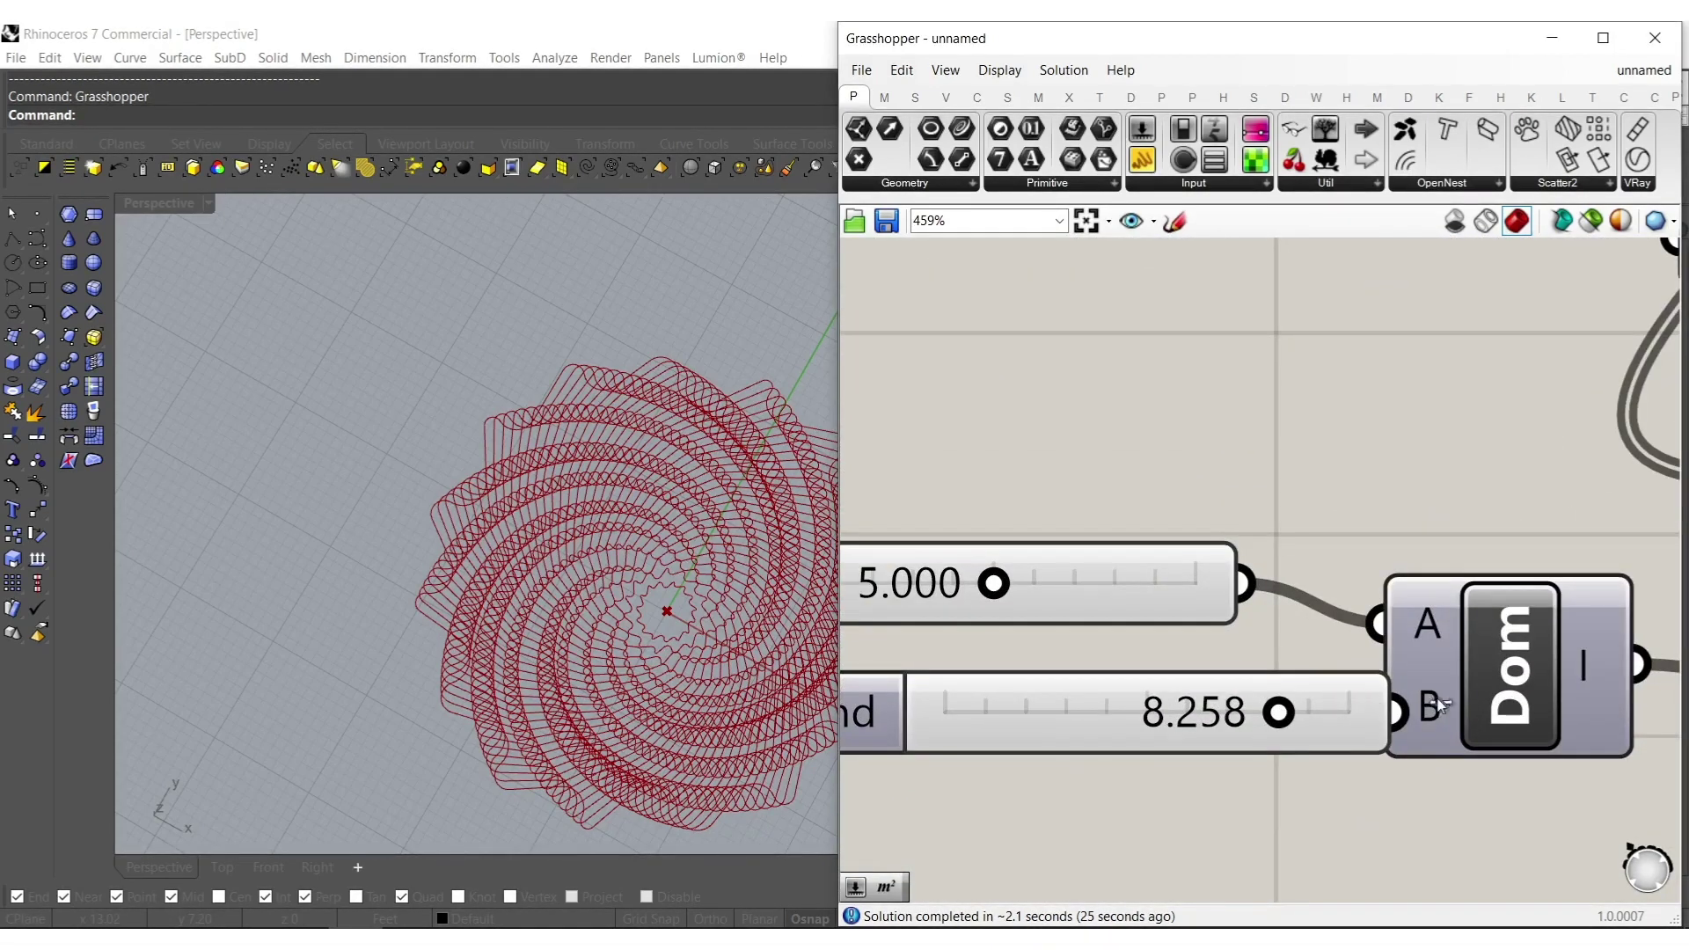
drag(1584, 693, 1072, 658)
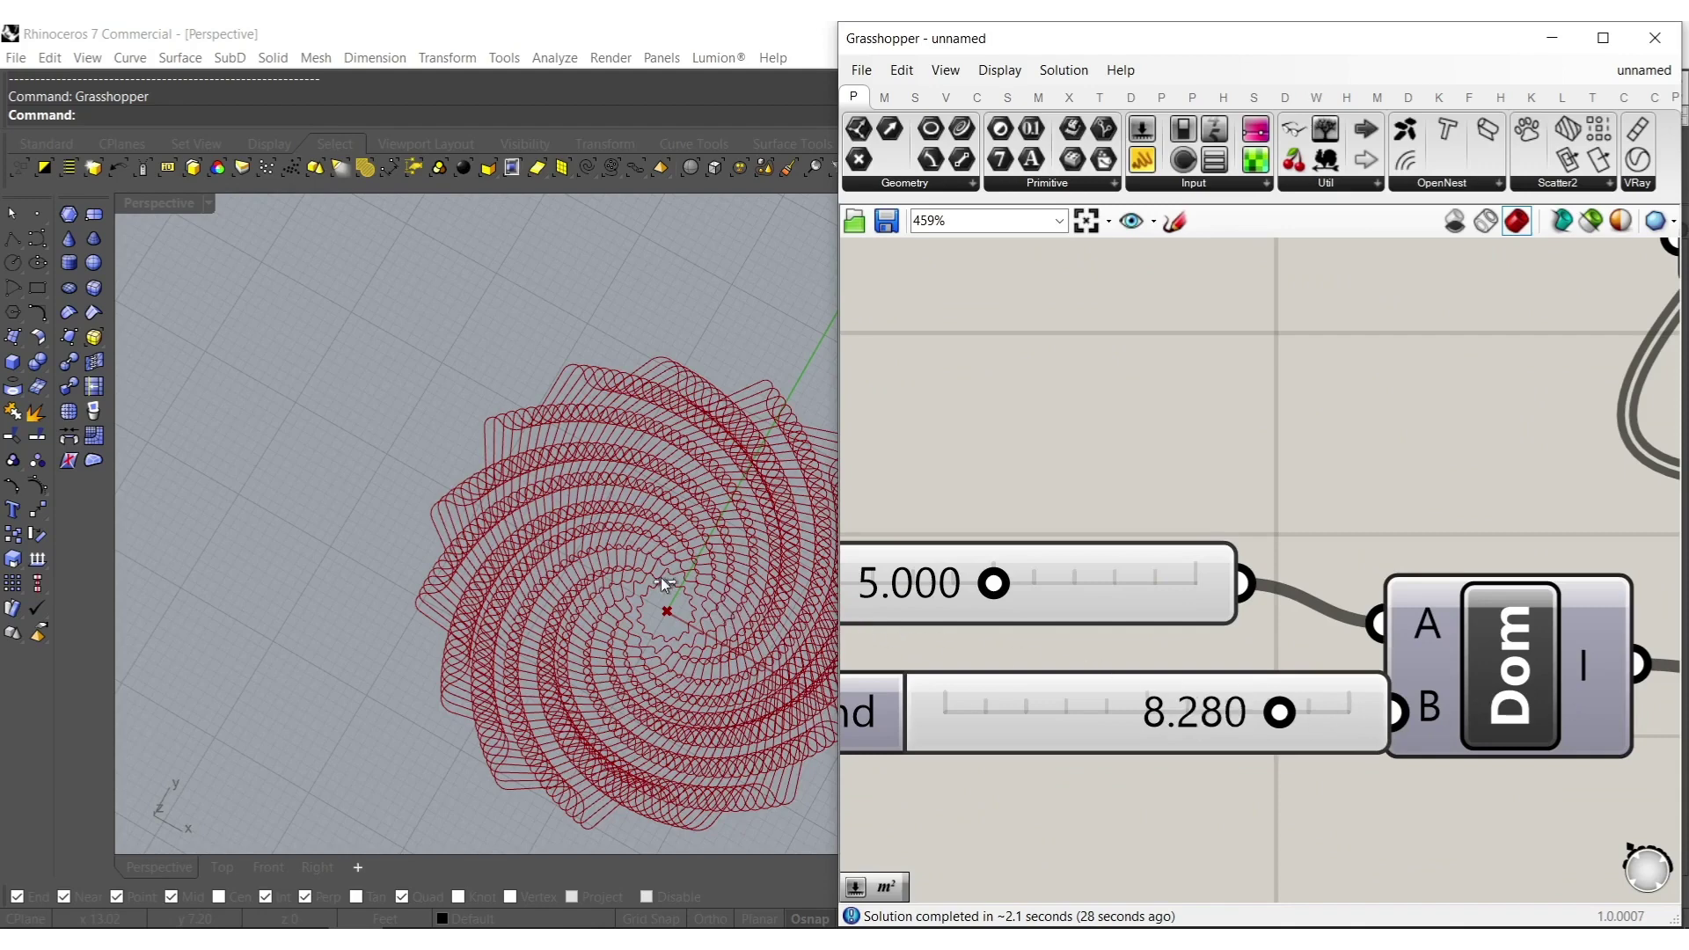
drag(458, 551, 516, 556)
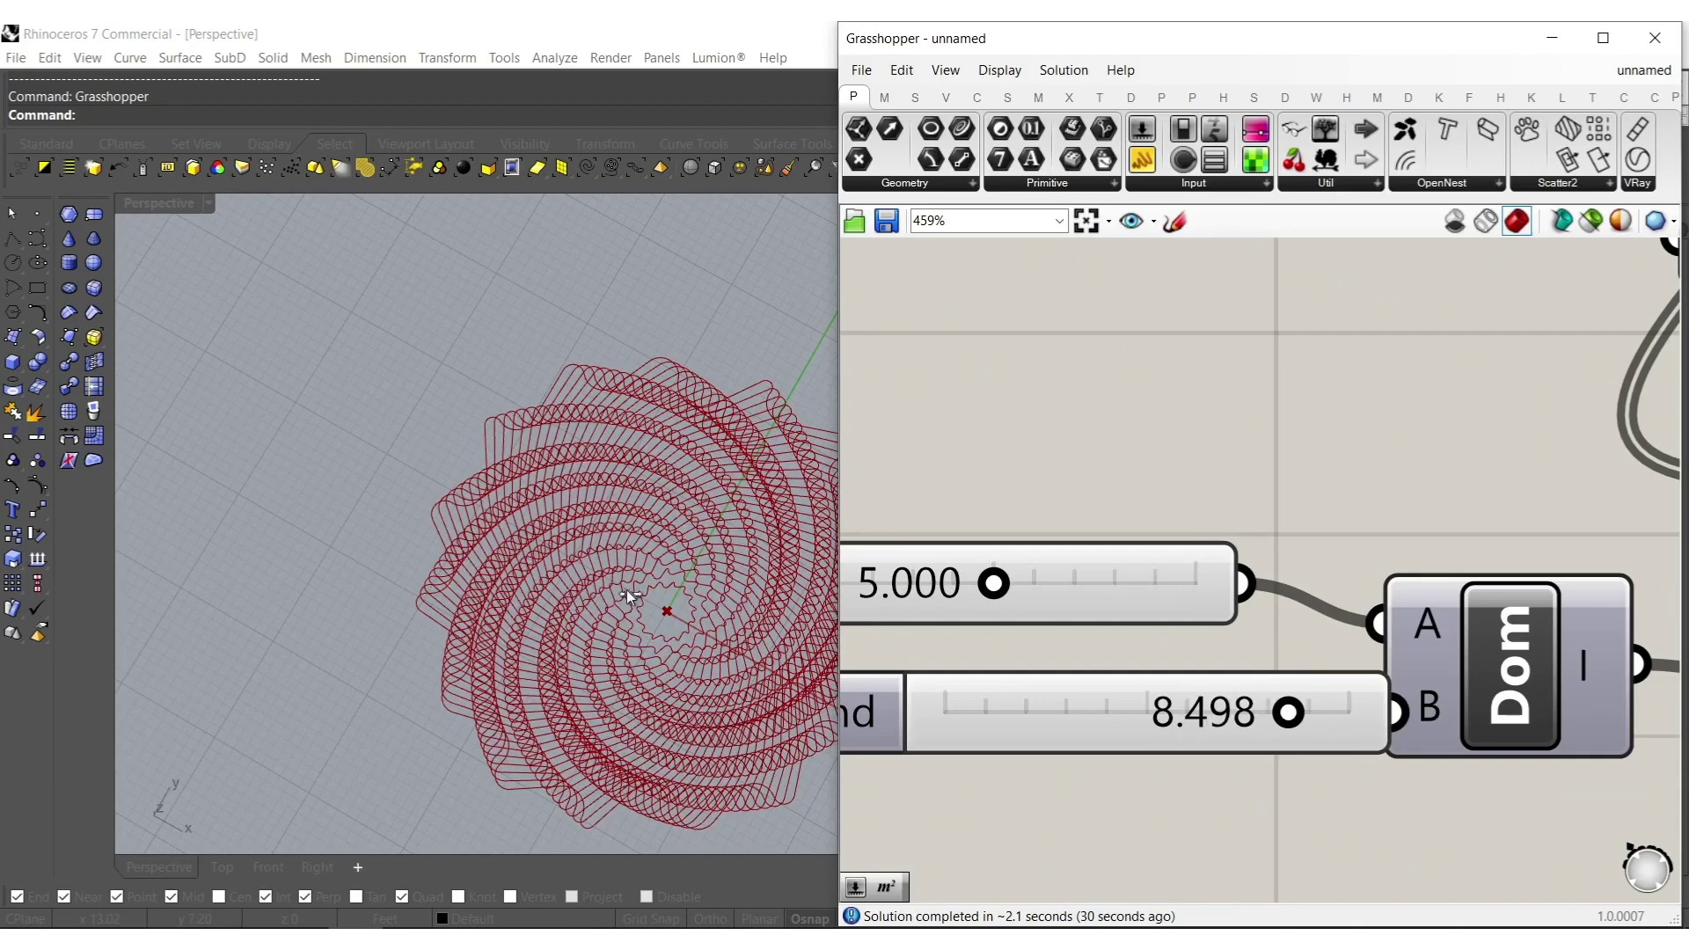
right_drag(640, 820, 580, 727)
scroll(646, 795, up, 3)
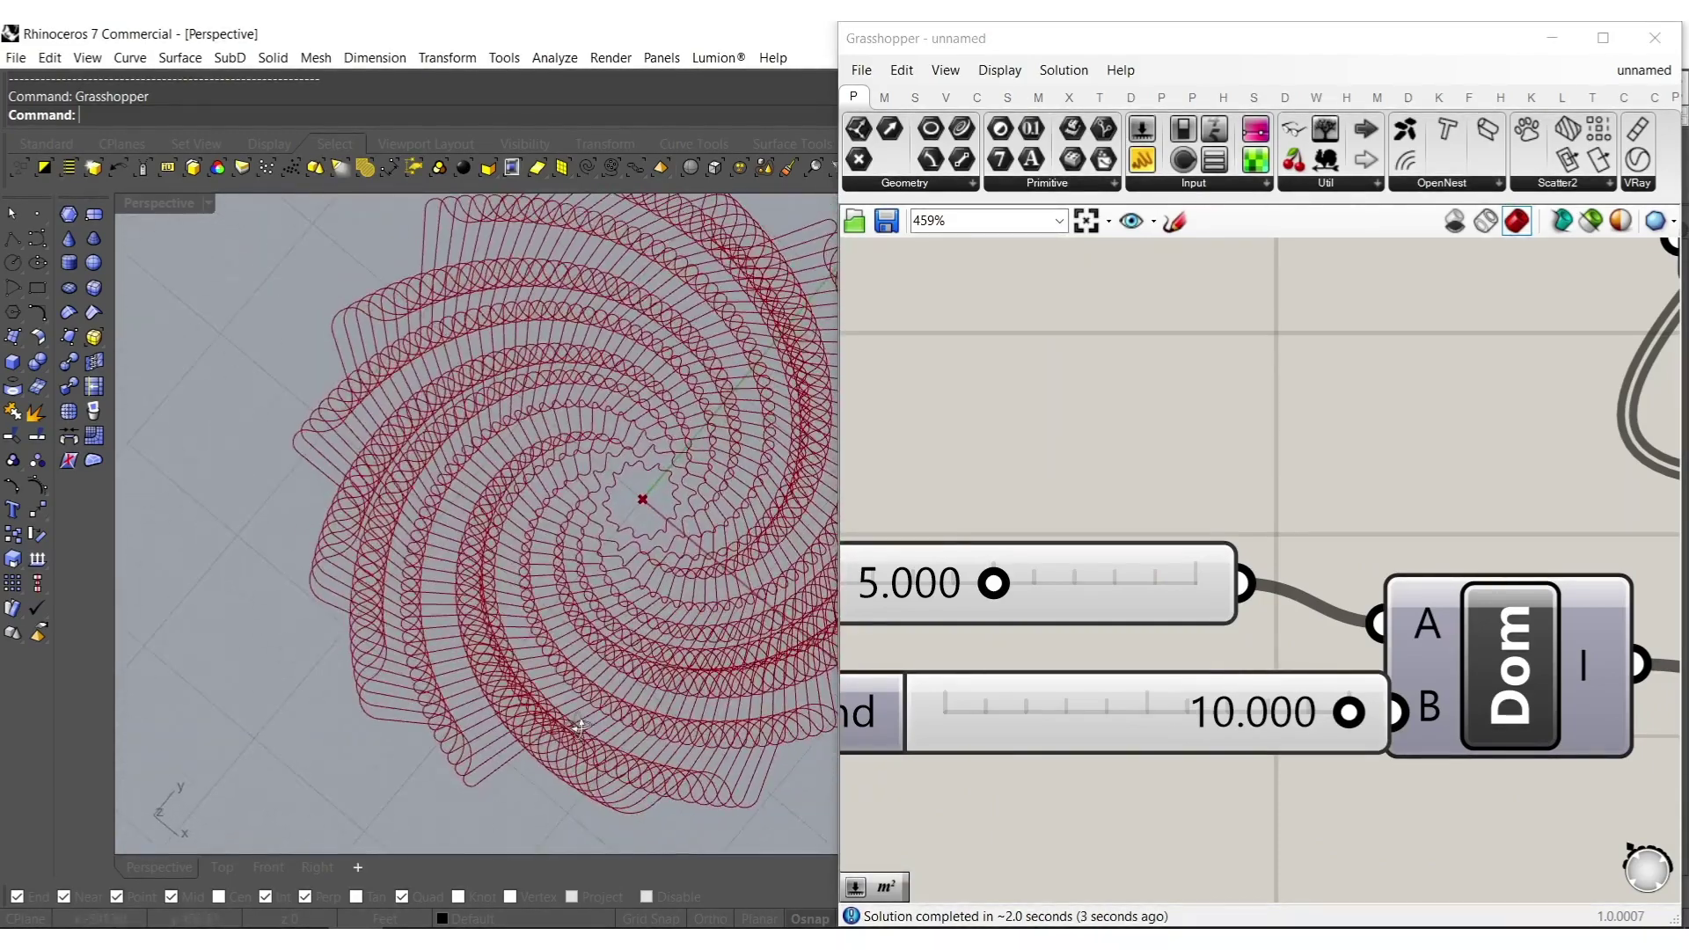
scroll(493, 704, up, 2)
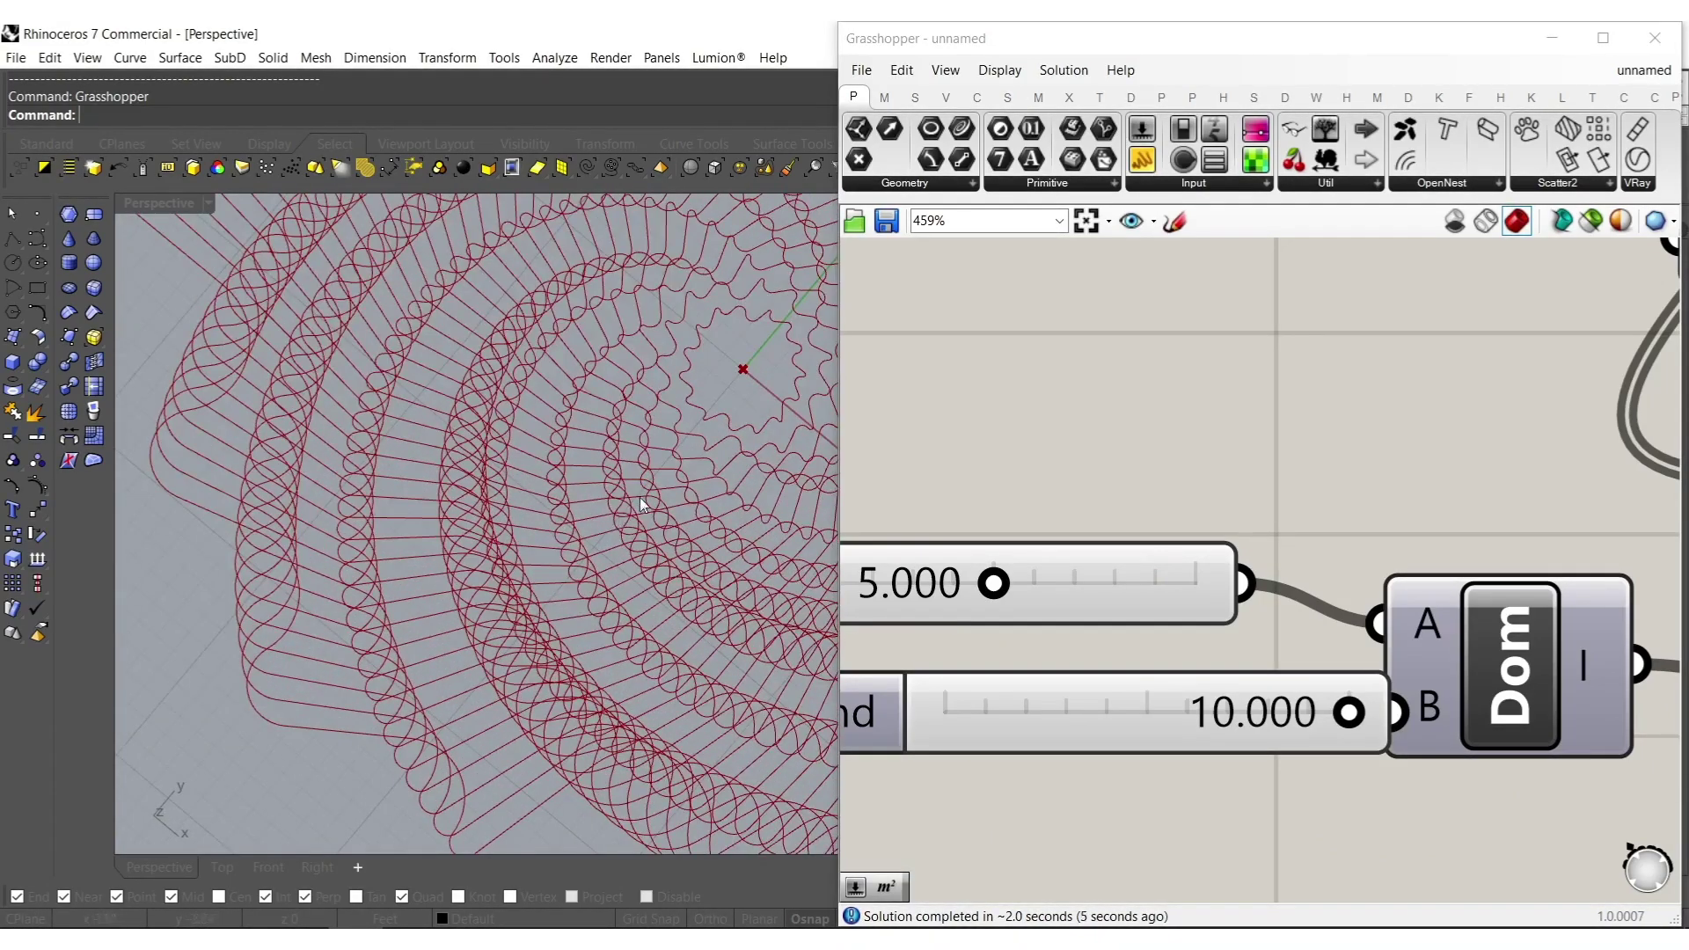
scroll(640, 498, down, 6)
right_drag(651, 494, 647, 396)
Add a Jitter component below the Random component.
scroll(1383, 643, down, 2)
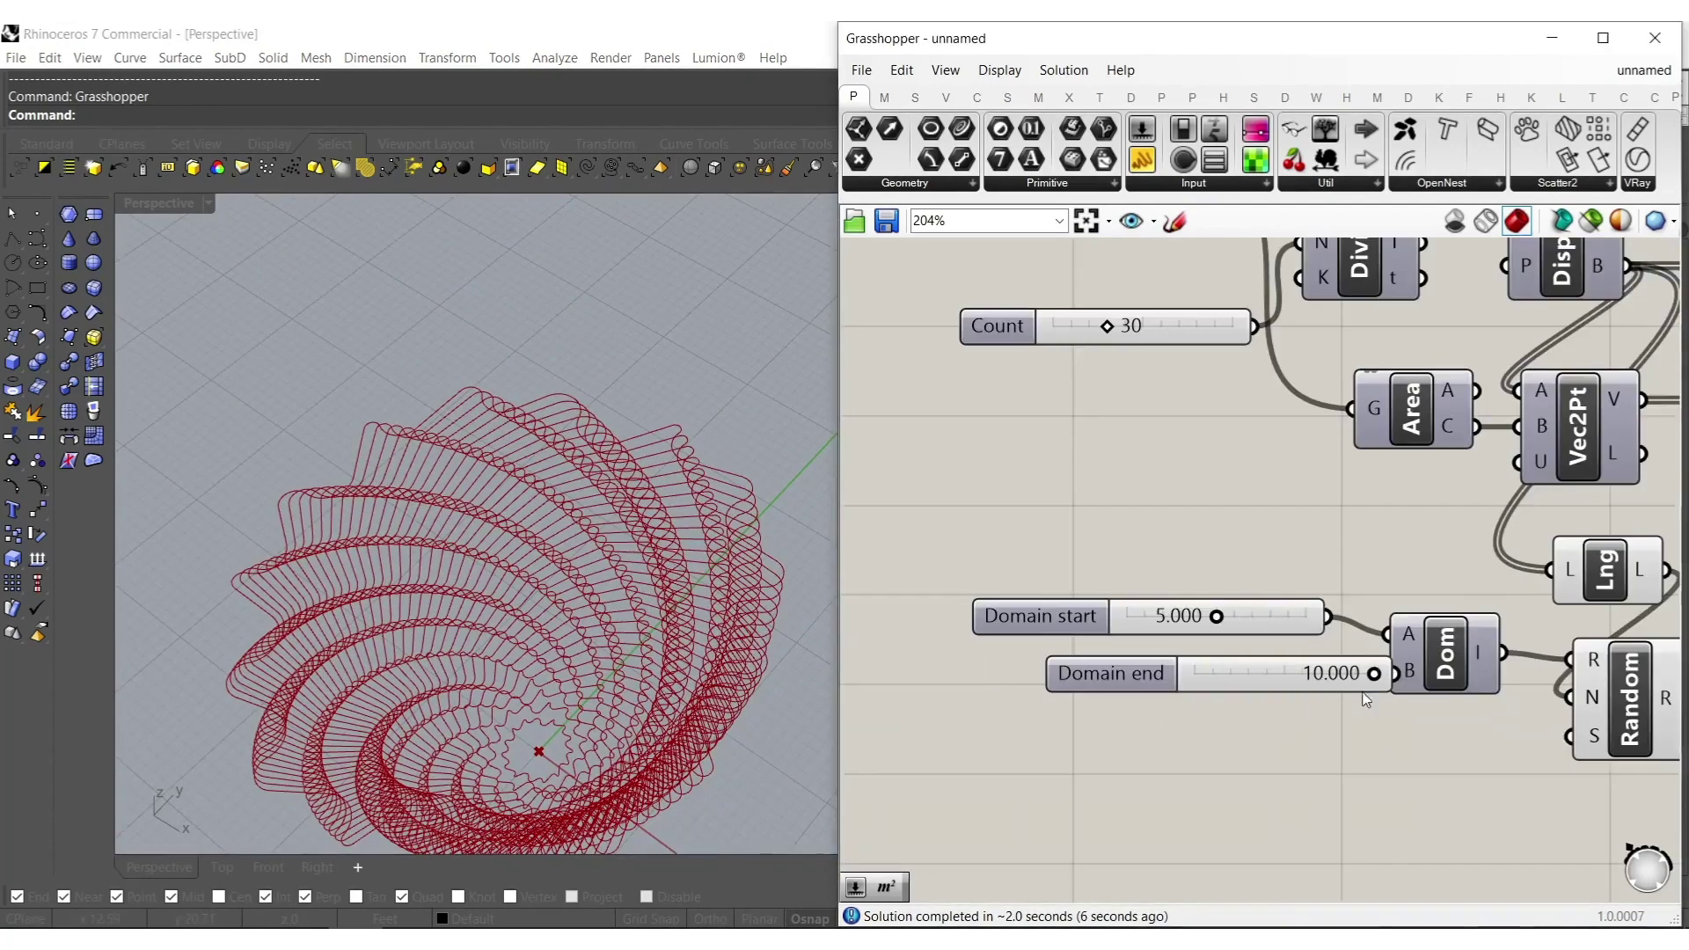
right_drag(1365, 699, 1175, 743)
double_click(1334, 847)
text(jitter)
click(1359, 823)
Add a Range component beside Jitter and connect the Construct Domain output to its D input.
right_drag(1225, 849, 1427, 790)
double_click(1238, 795)
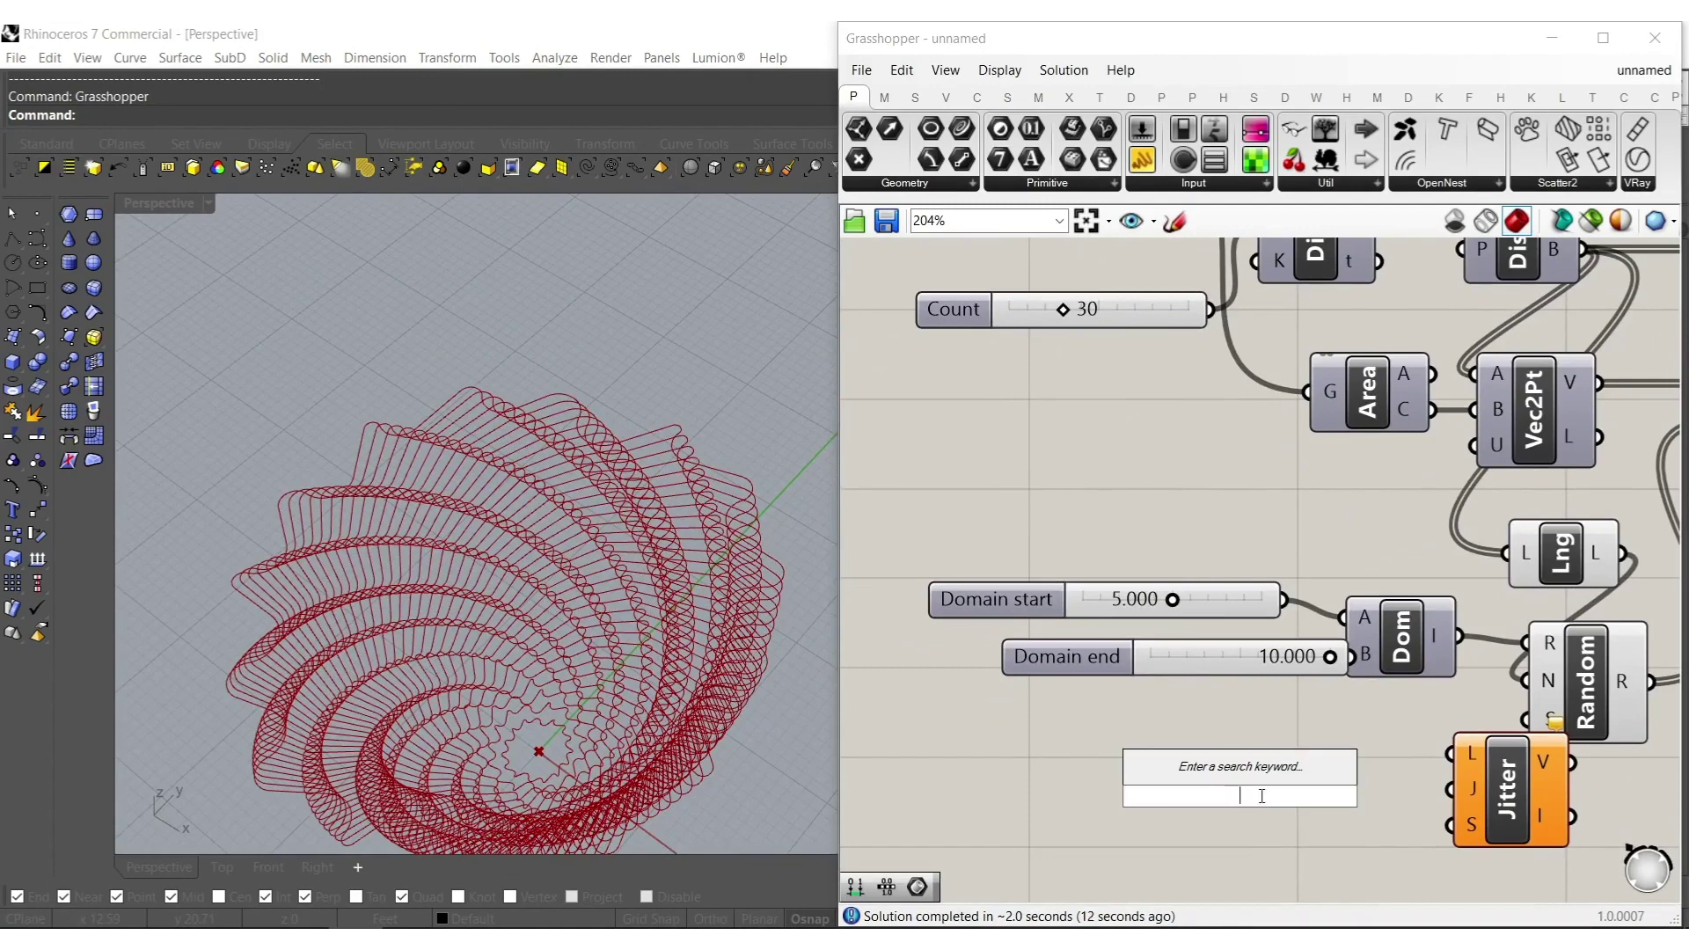
text(ran)
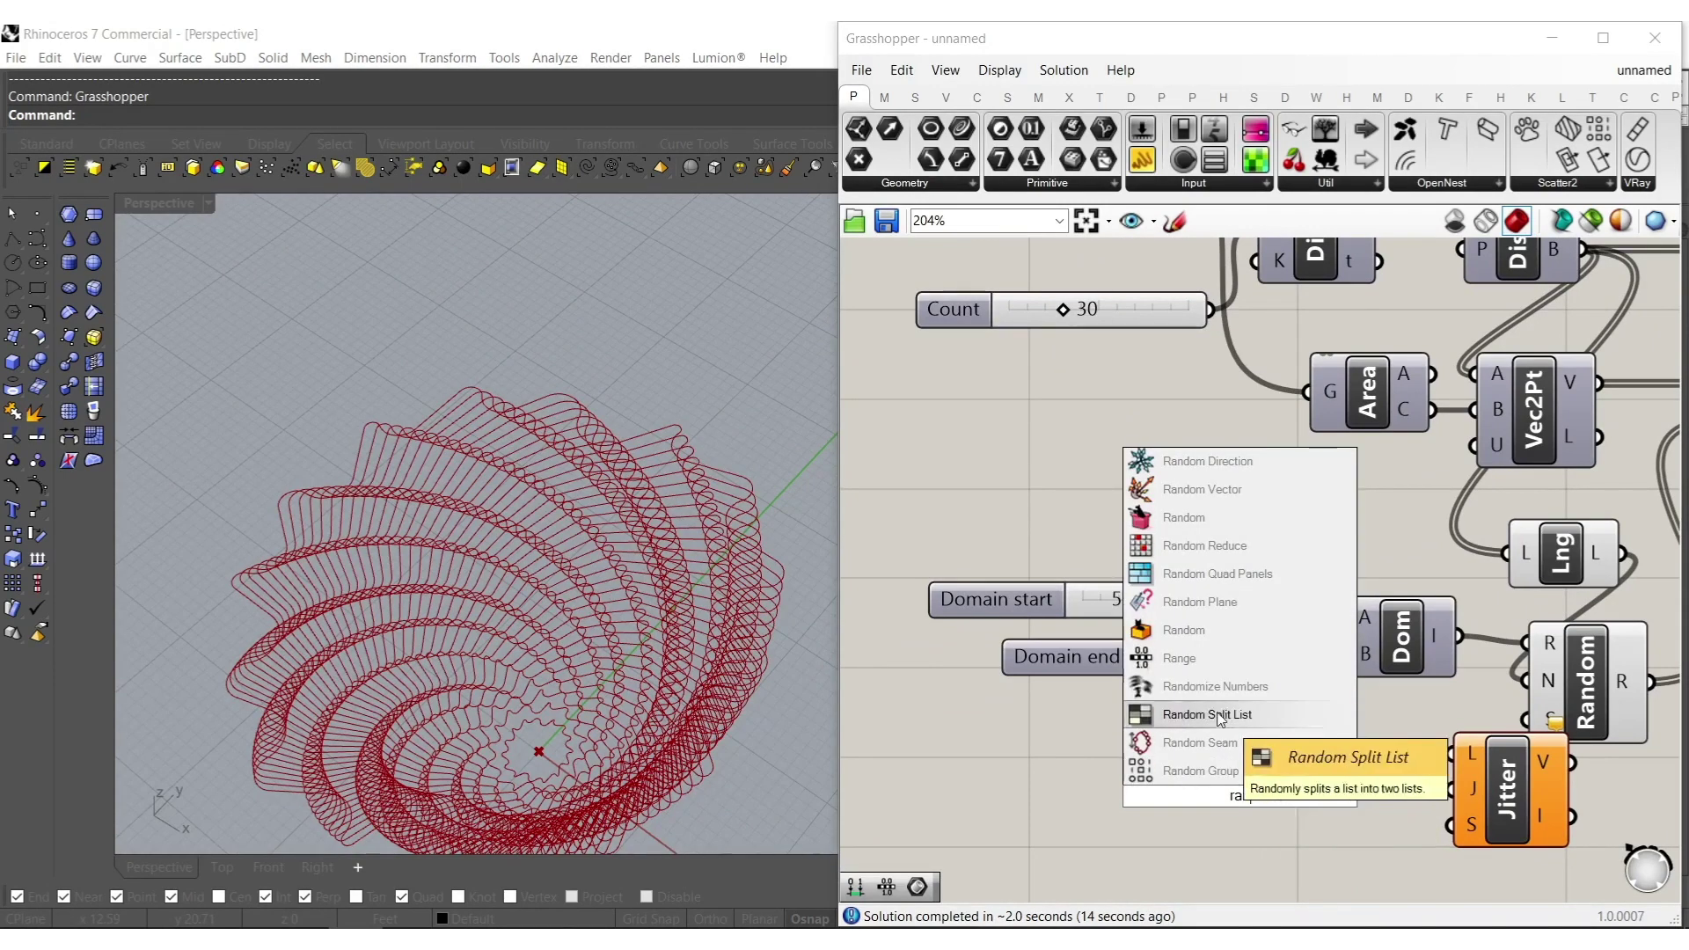
click(1219, 653)
drag(1188, 781, 1457, 635)
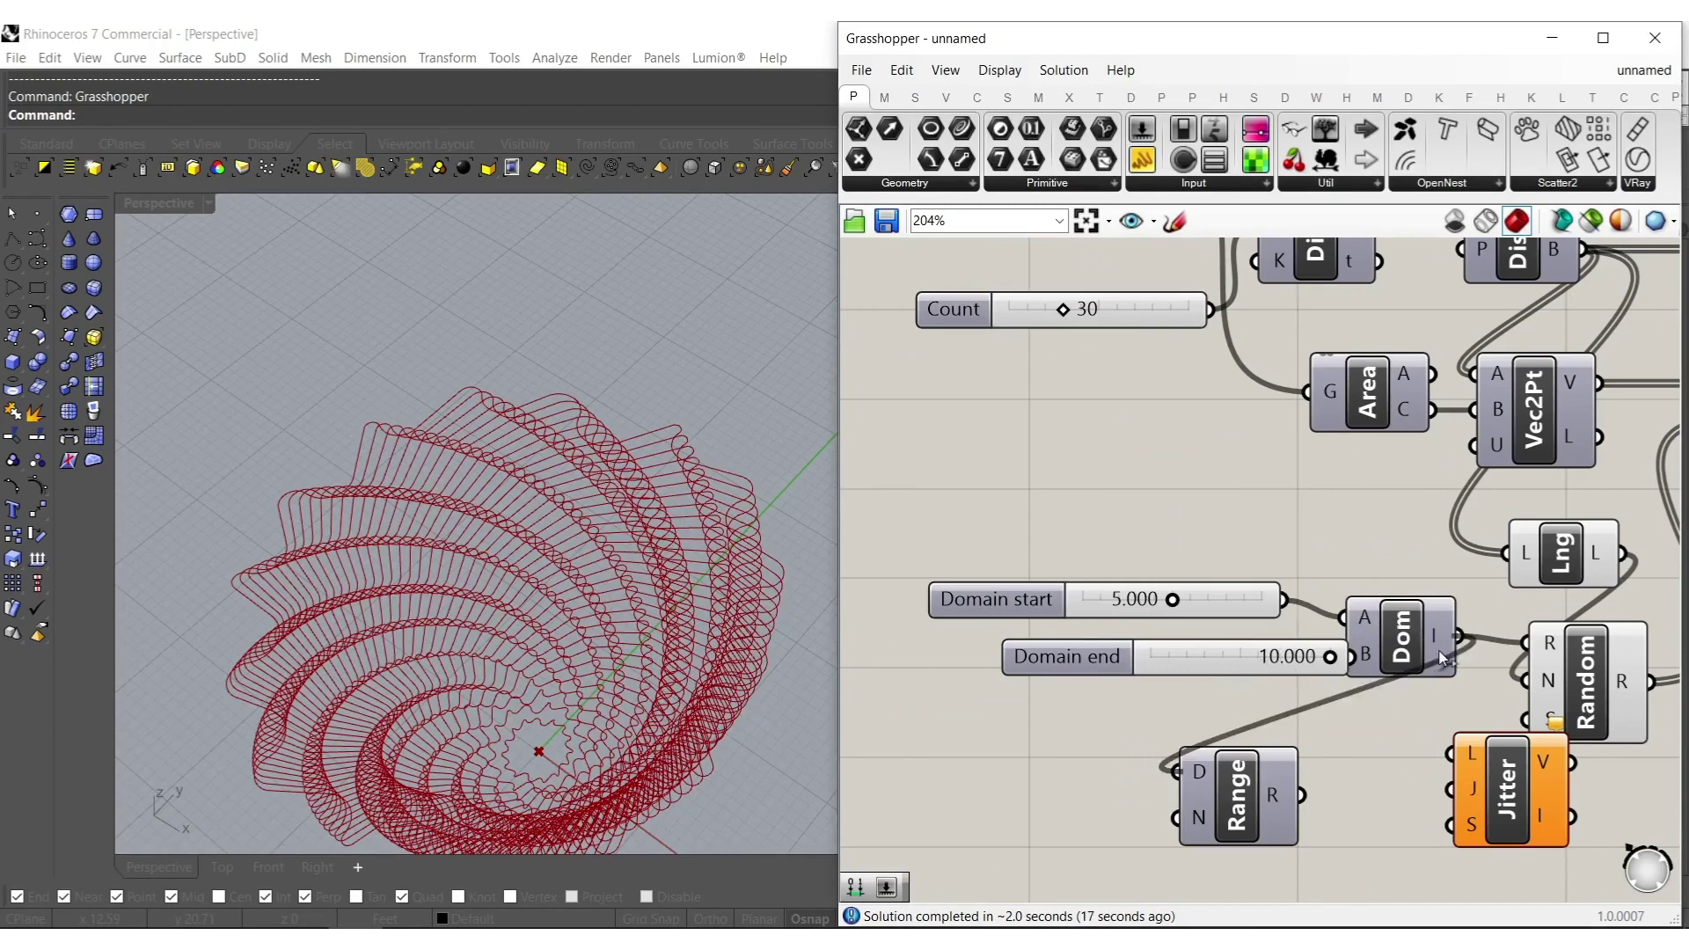
Add a number slider with the value 15 and connect it to Range's N input.
double_click(1072, 847)
key(Return)
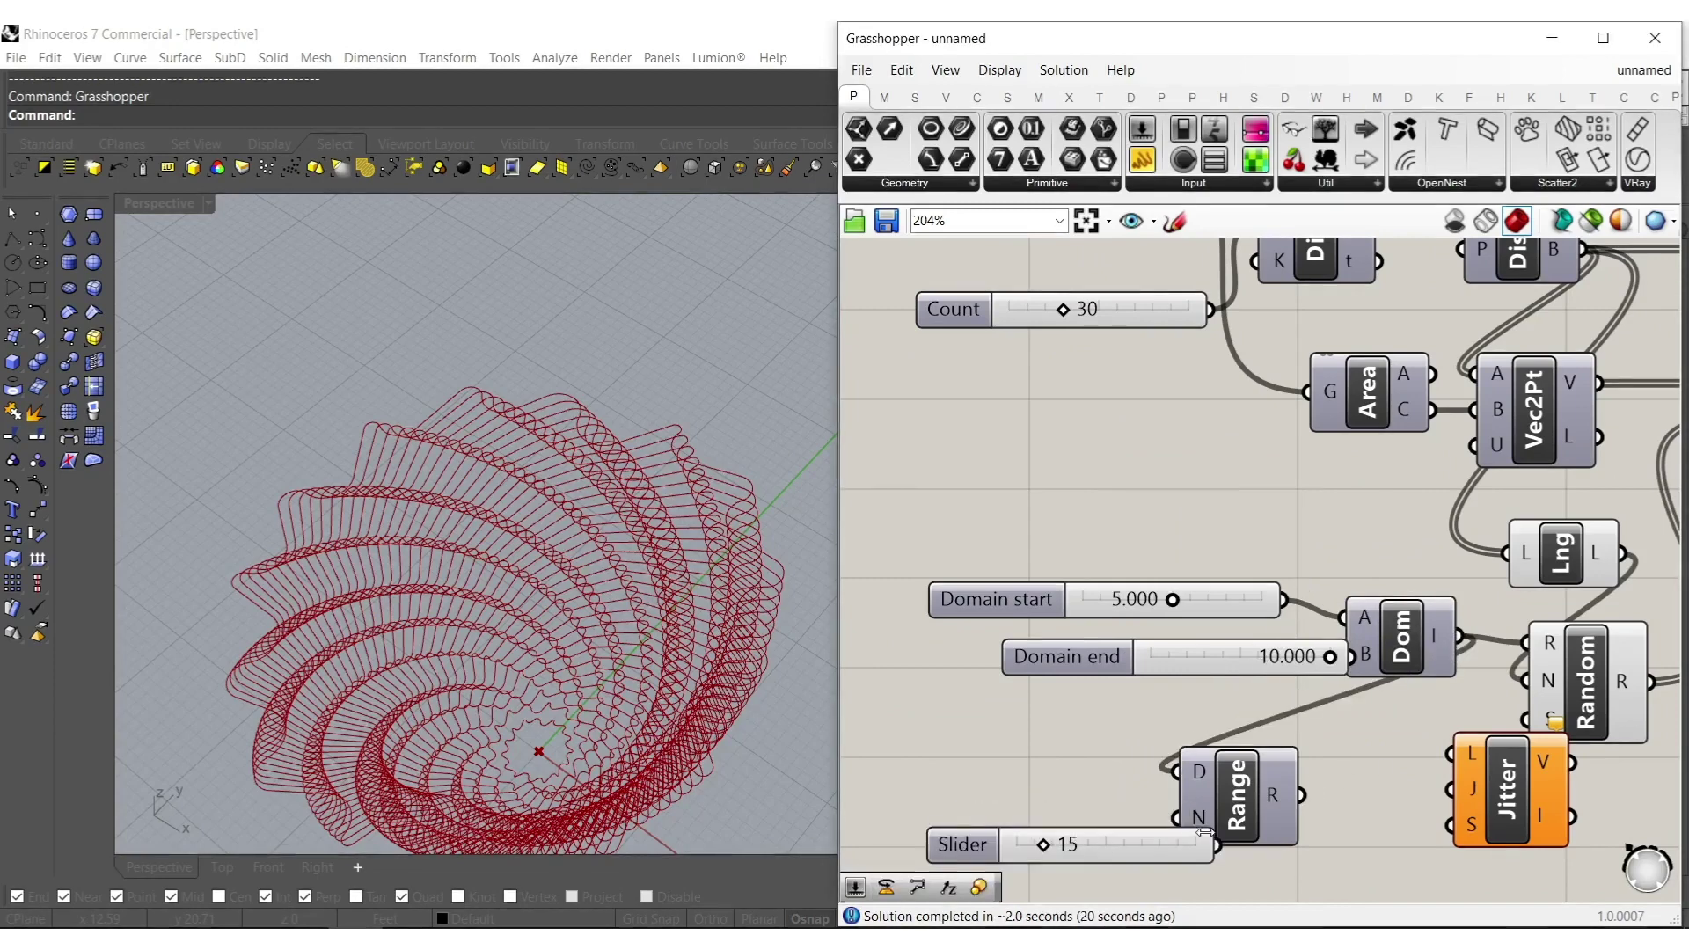
drag(1179, 820, 1216, 845)
Connect the Range output to Jitter's list input and Jitter's V output to Amp's A input, replacing Random.
drag(1302, 795, 1450, 754)
right_drag(1506, 758, 1280, 820)
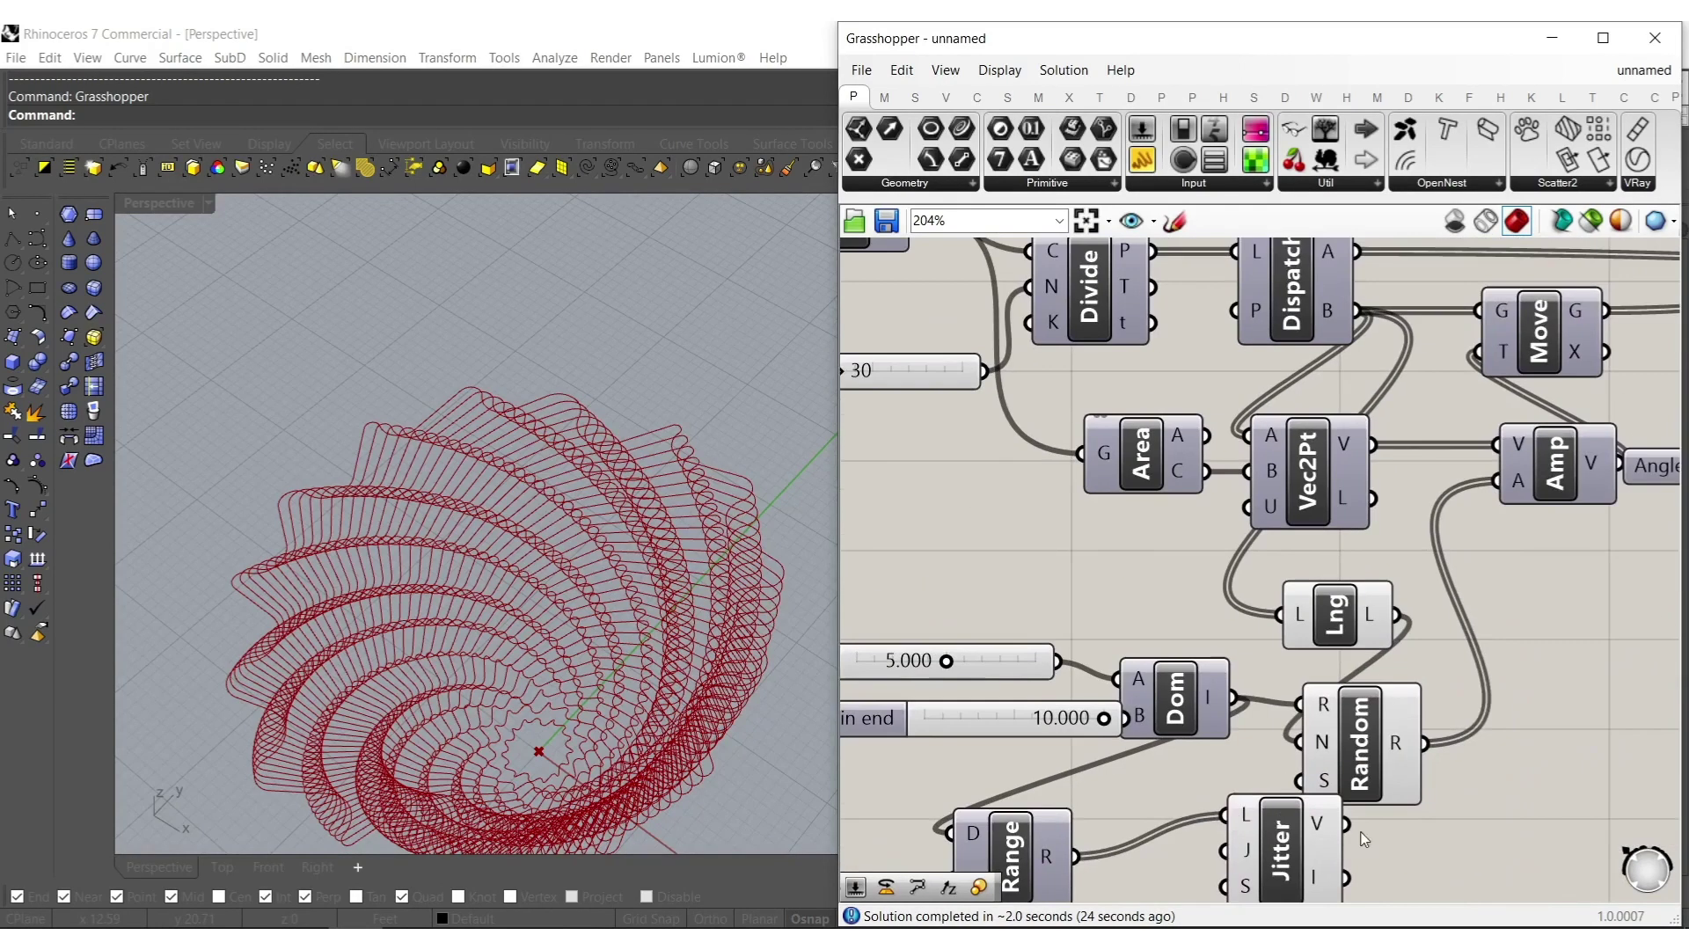
drag(1357, 823, 1498, 480)
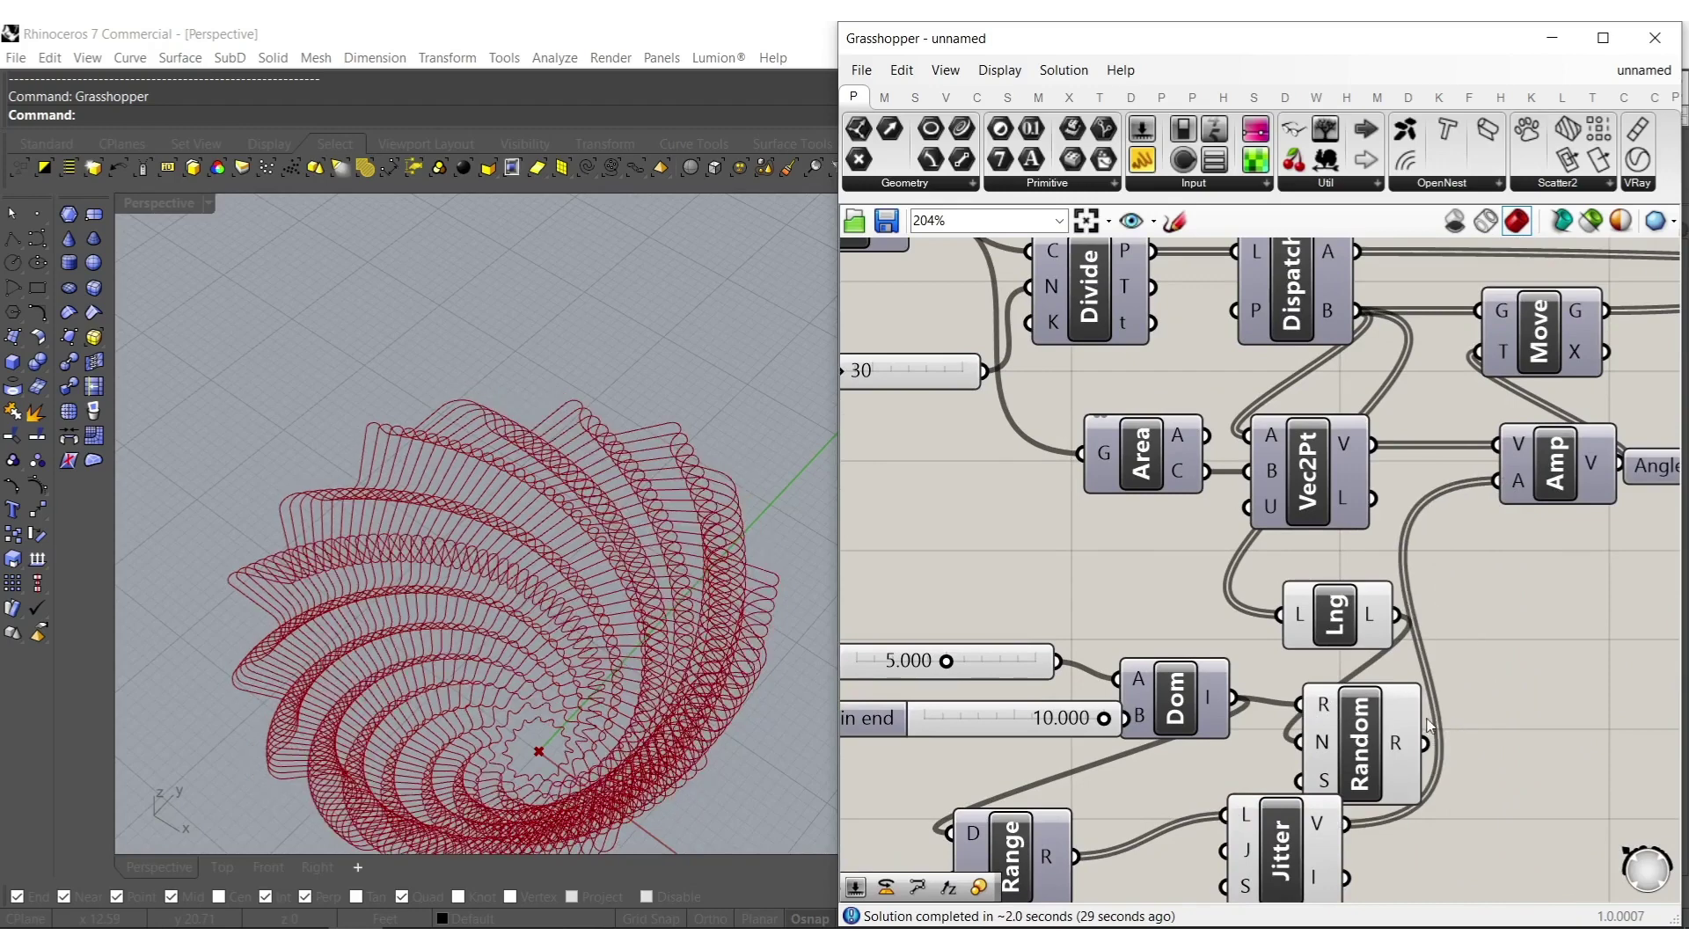
Delete the List Length and Random components.
drag(1535, 764, 1333, 598)
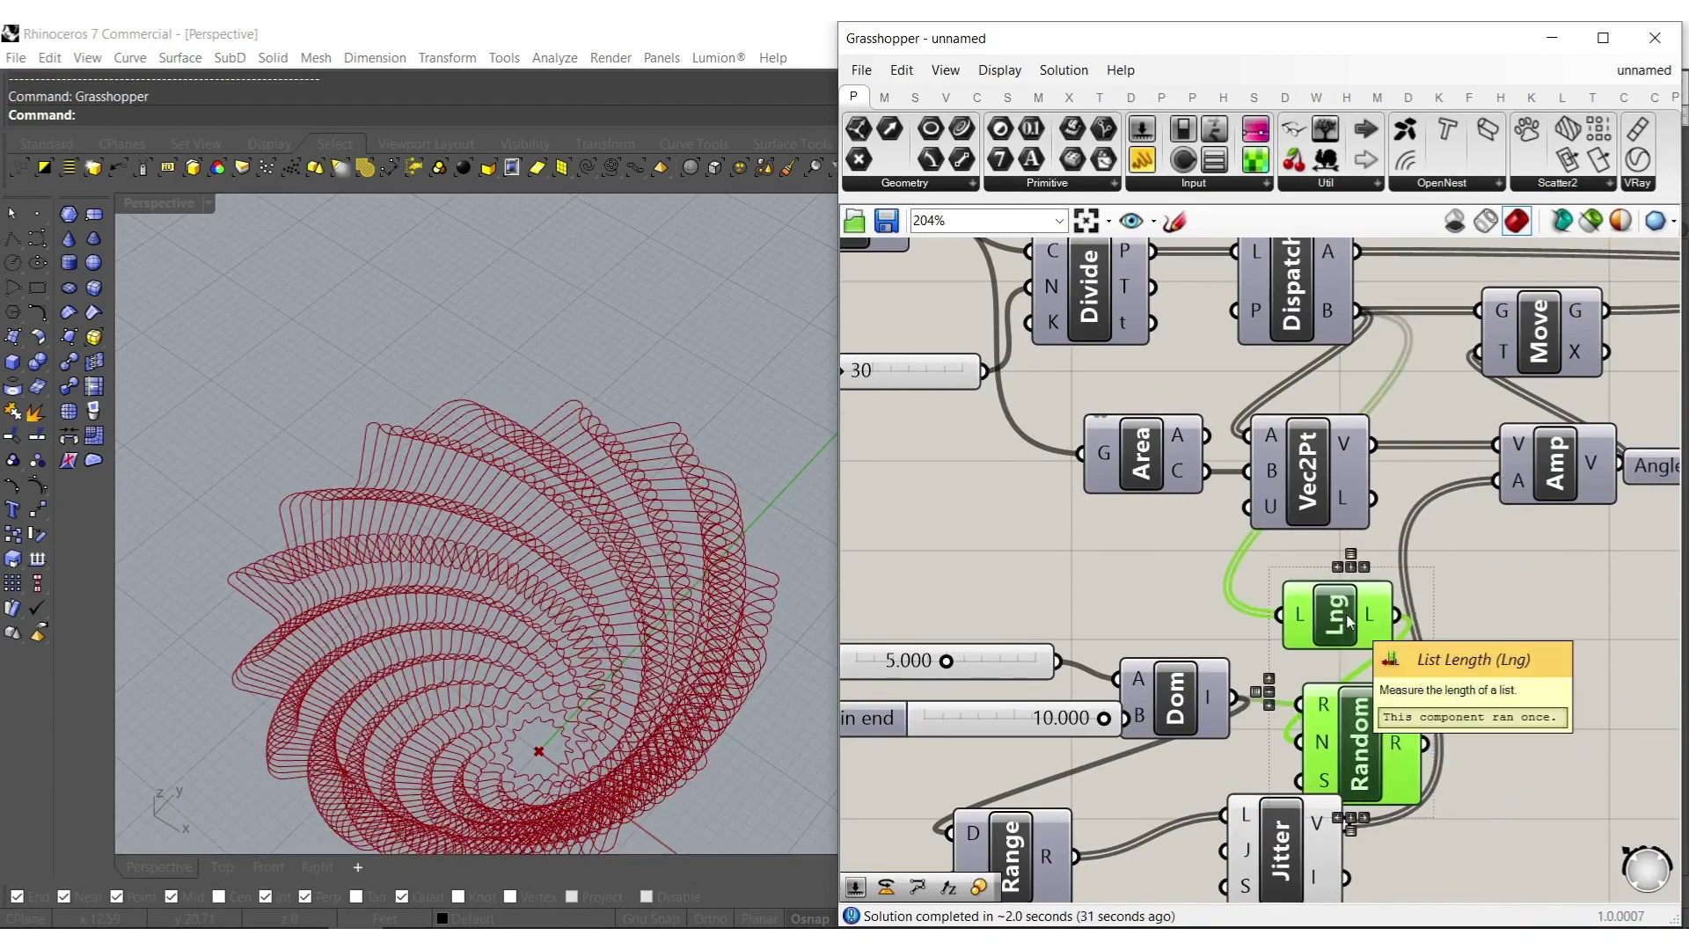
key(Delete)
right_drag(1256, 742, 1430, 594)
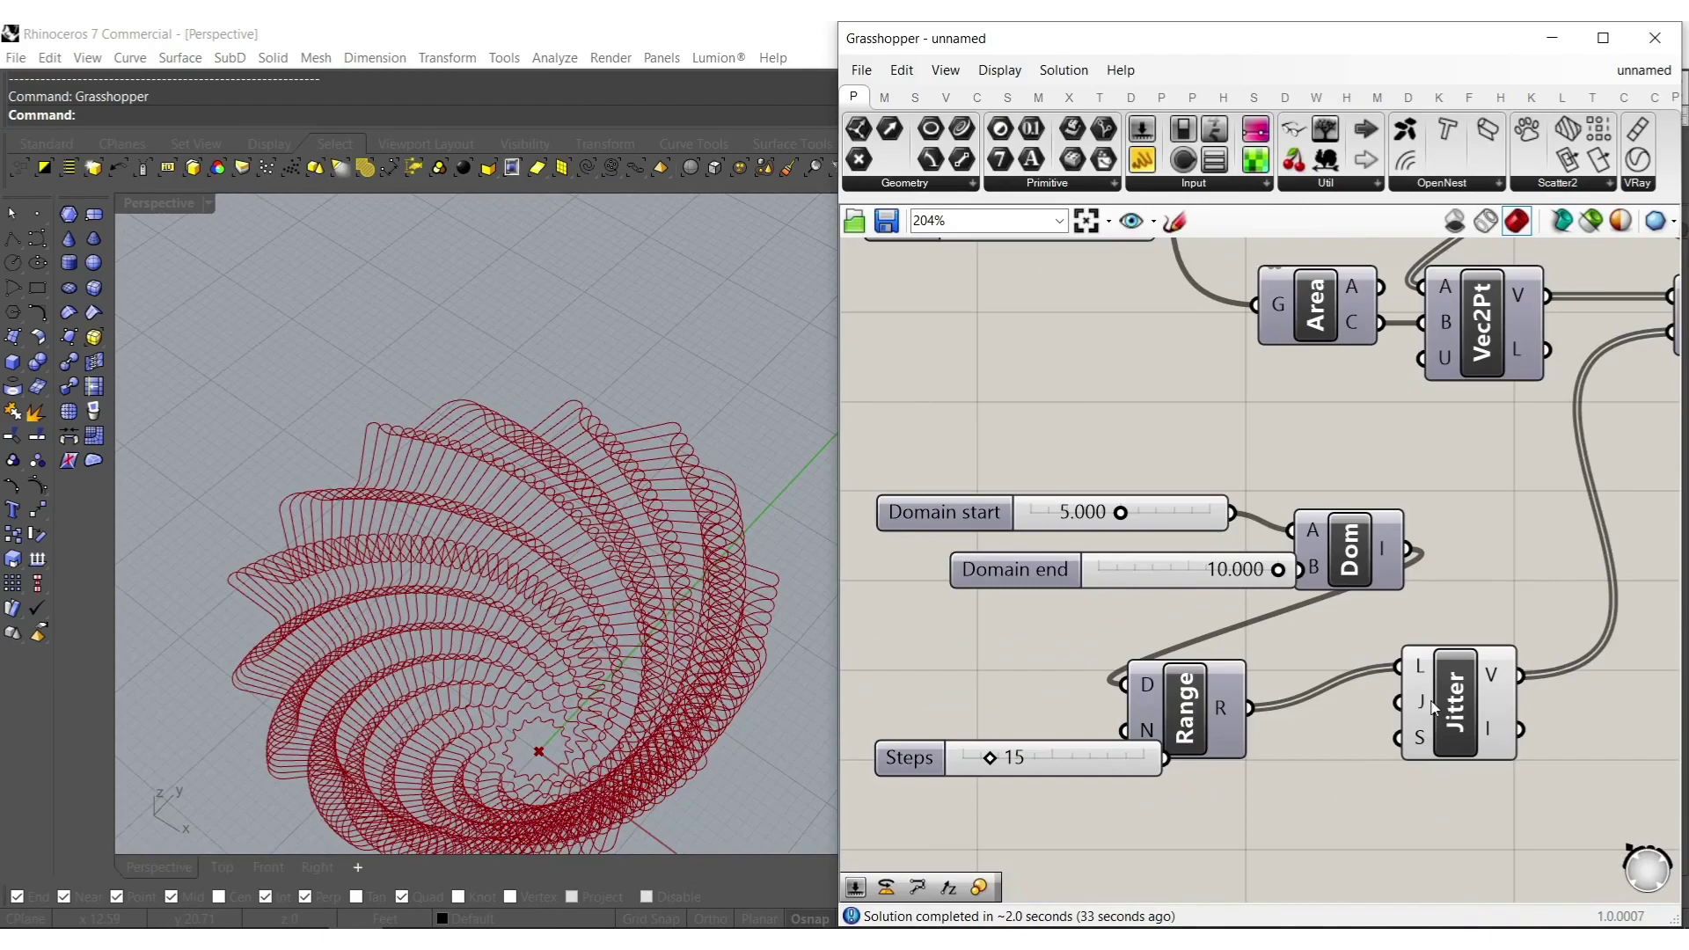
Set the Domain start slider to 0.922 and inspect the changed star curves.
mouse_move(1421, 710)
right_drag(604, 683, 668, 611)
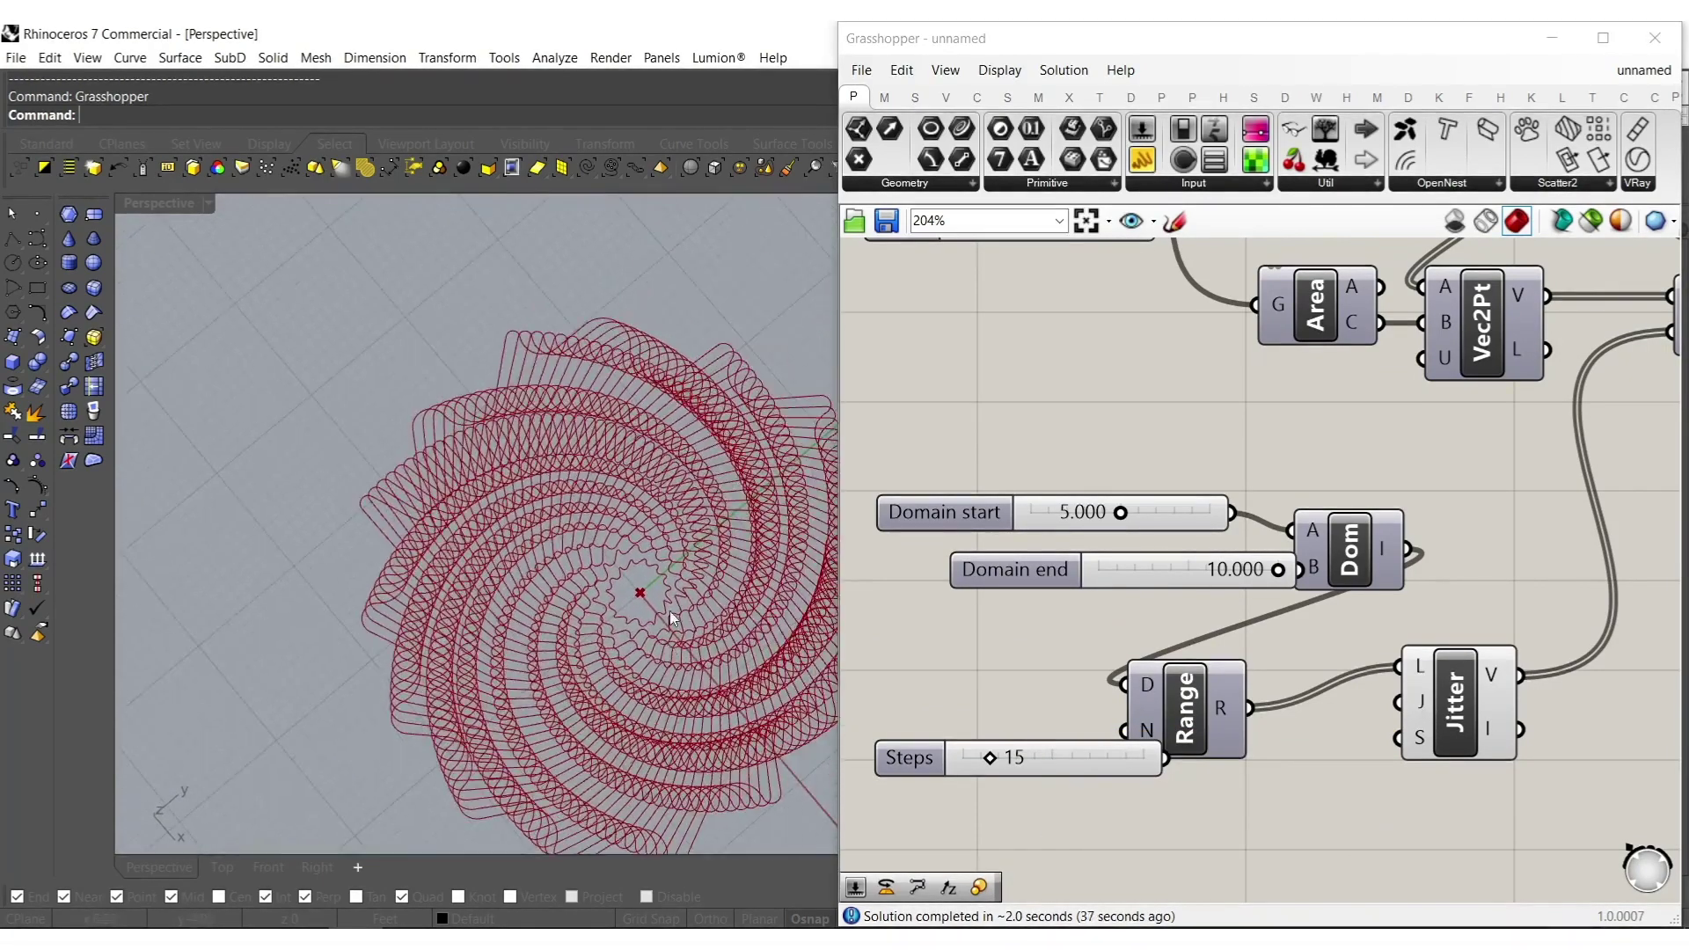
scroll(669, 611, up, 4)
scroll(1137, 541, up, 5)
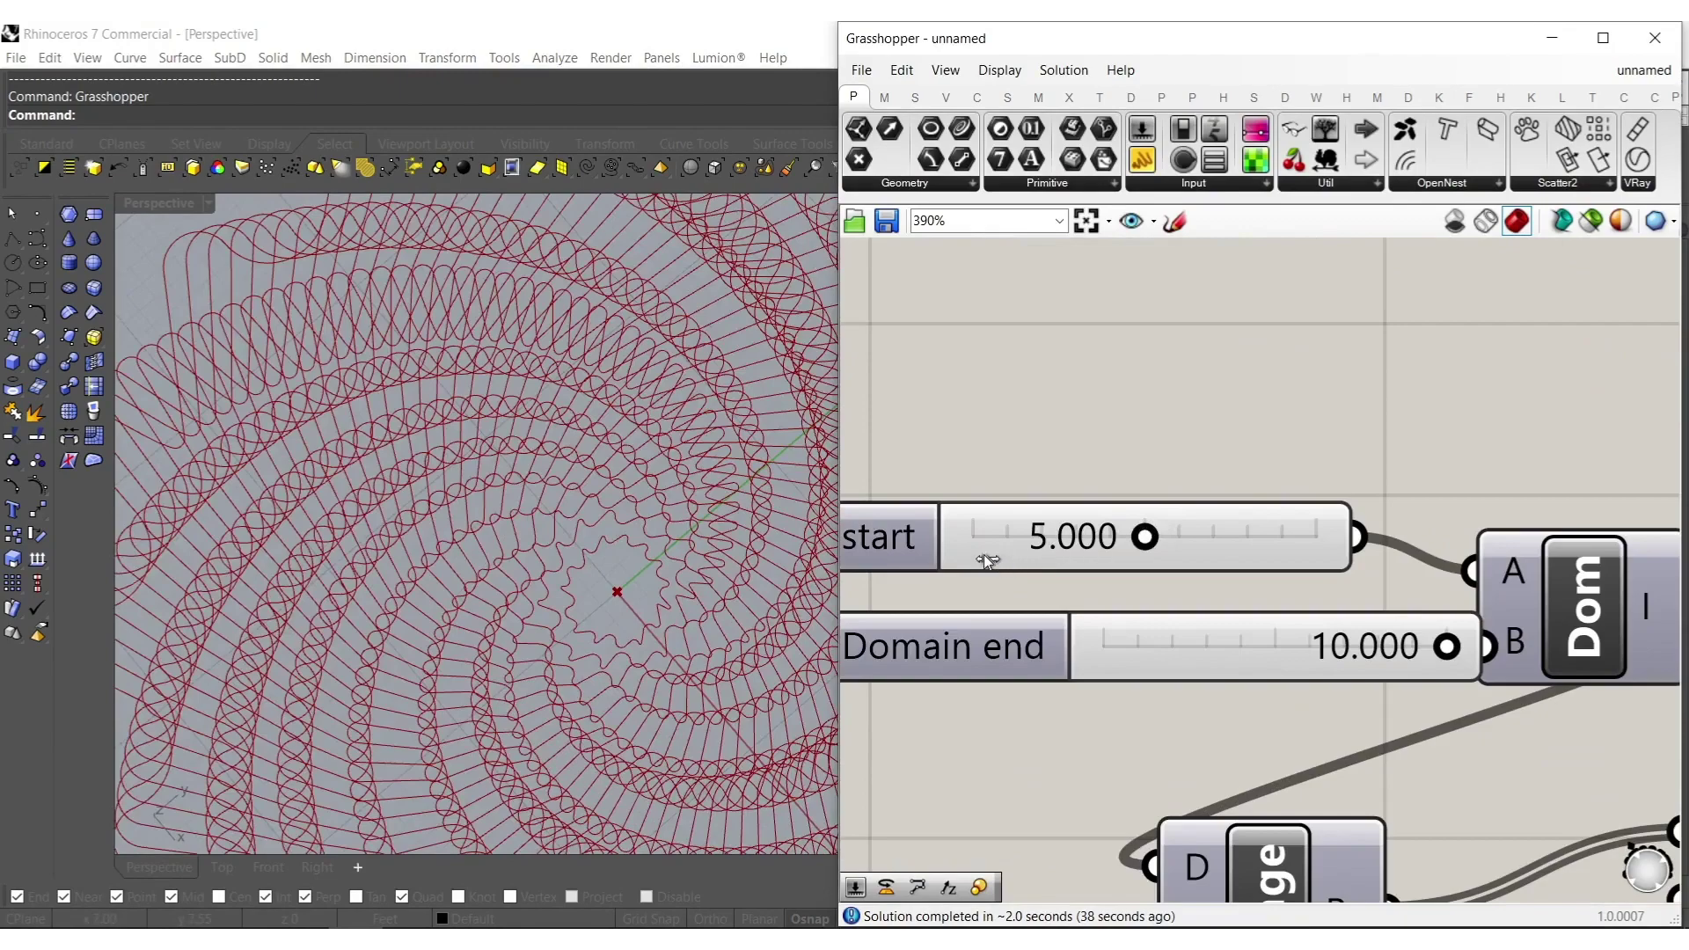
drag(996, 541, 995, 542)
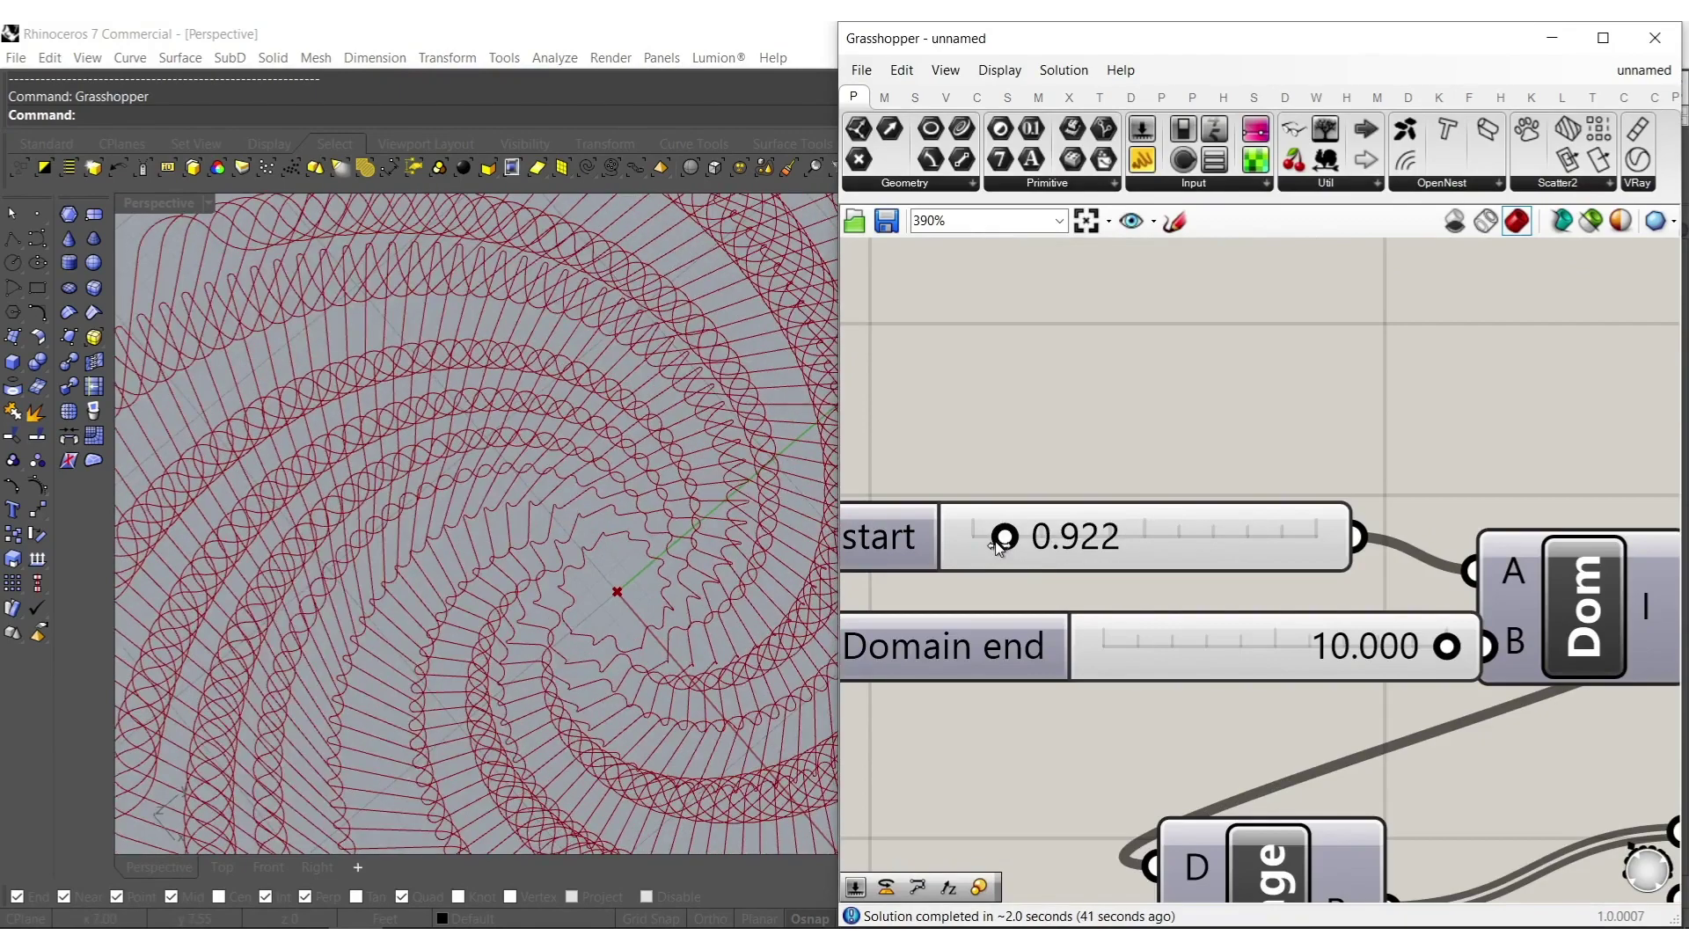
right_drag(605, 536, 658, 517)
scroll(562, 578, up, 5)
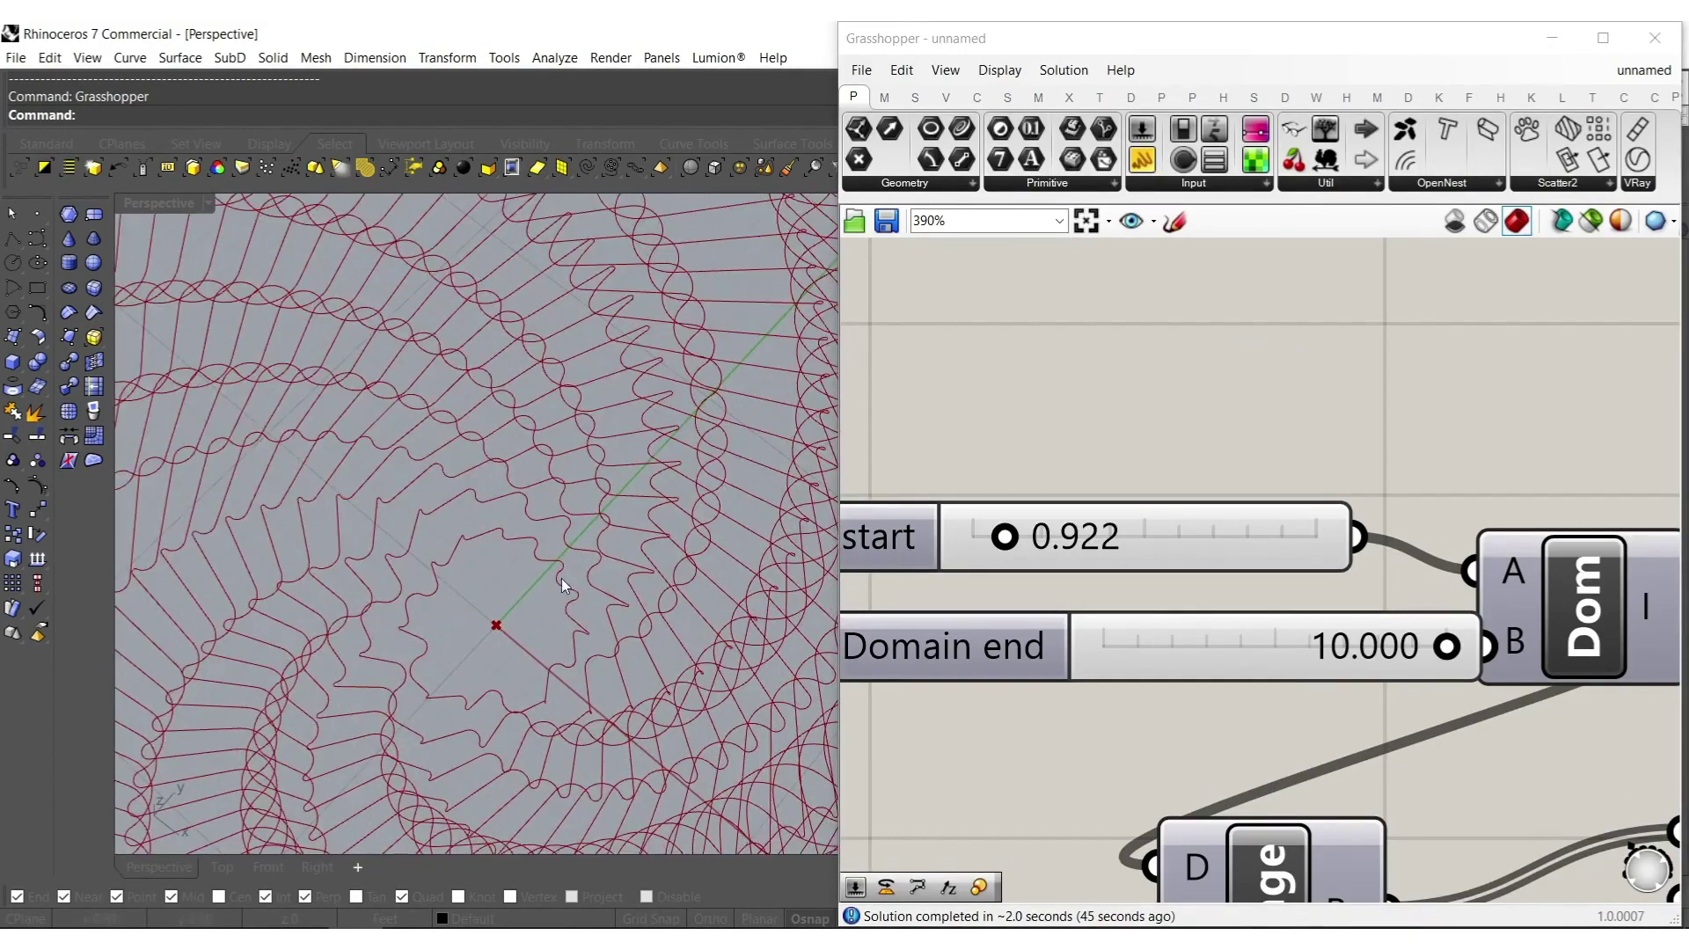
scroll(1135, 563, down, 5)
right_drag(1395, 558, 695, 723)
scroll(979, 600, down, 4)
right_drag(1258, 635, 1095, 692)
right_drag(1415, 679, 1093, 678)
scroll(1191, 719, up, 4)
double_click(1232, 706)
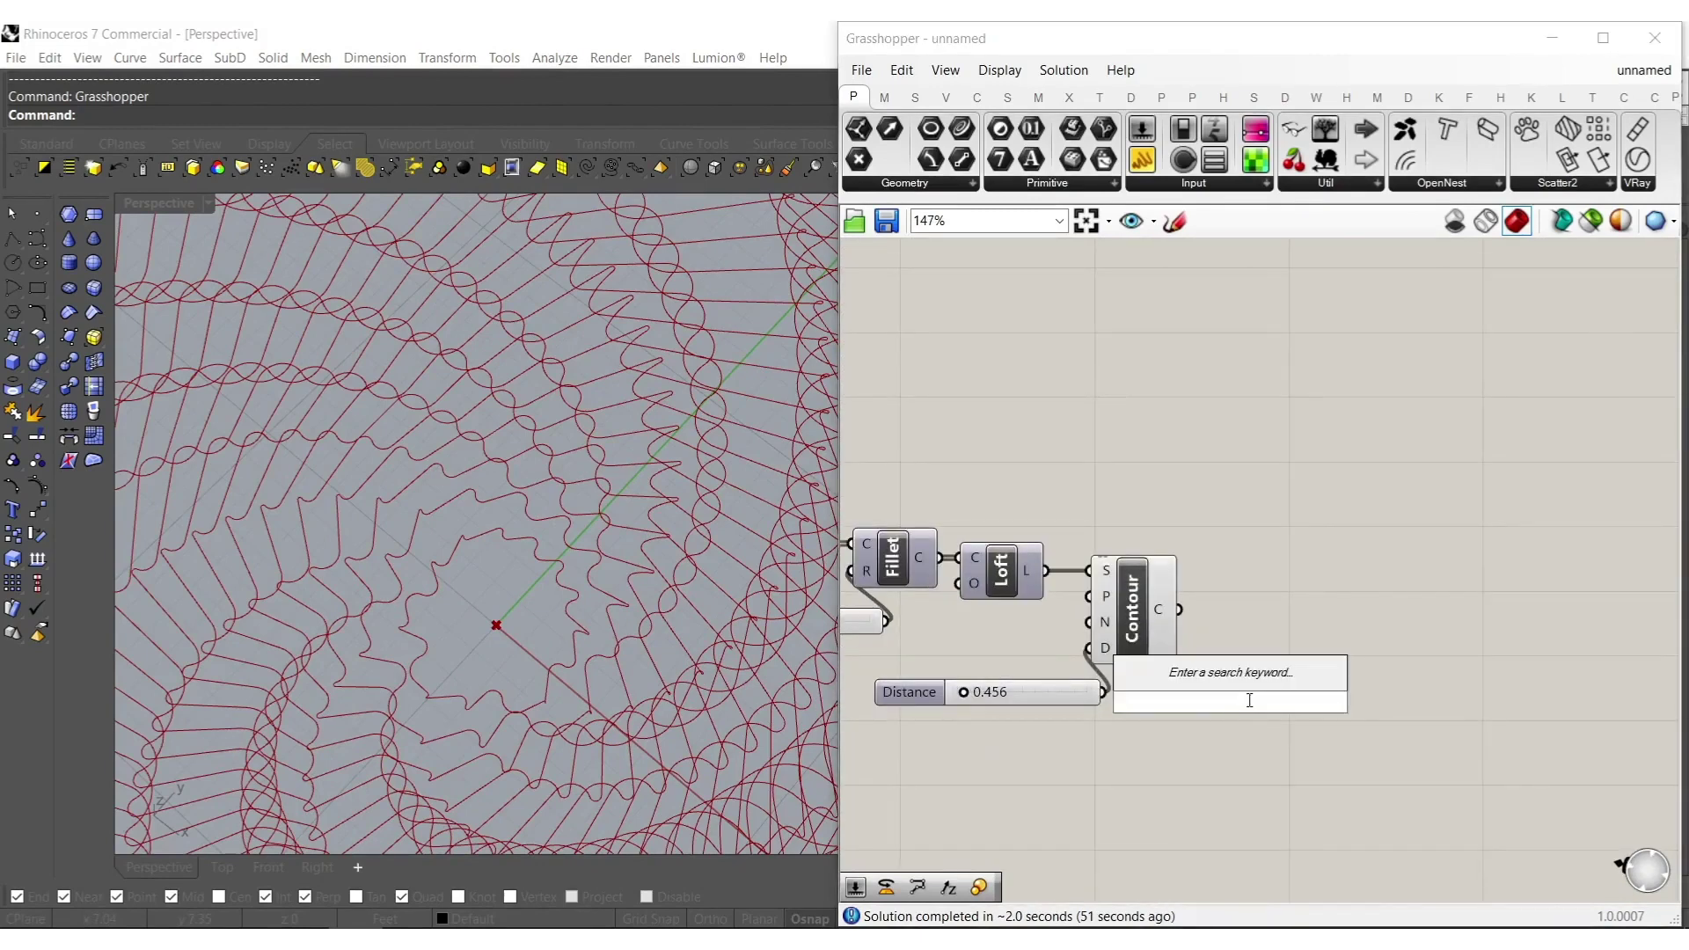
click(1331, 545)
Duplicate the Move and Scale components with their Series, Unit Z, Negative and slider inputs, placing the copies above the originals.
scroll(1320, 572, down, 6)
right_drag(986, 589, 1208, 649)
scroll(1077, 641, up, 2)
right_drag(1078, 641, 1217, 636)
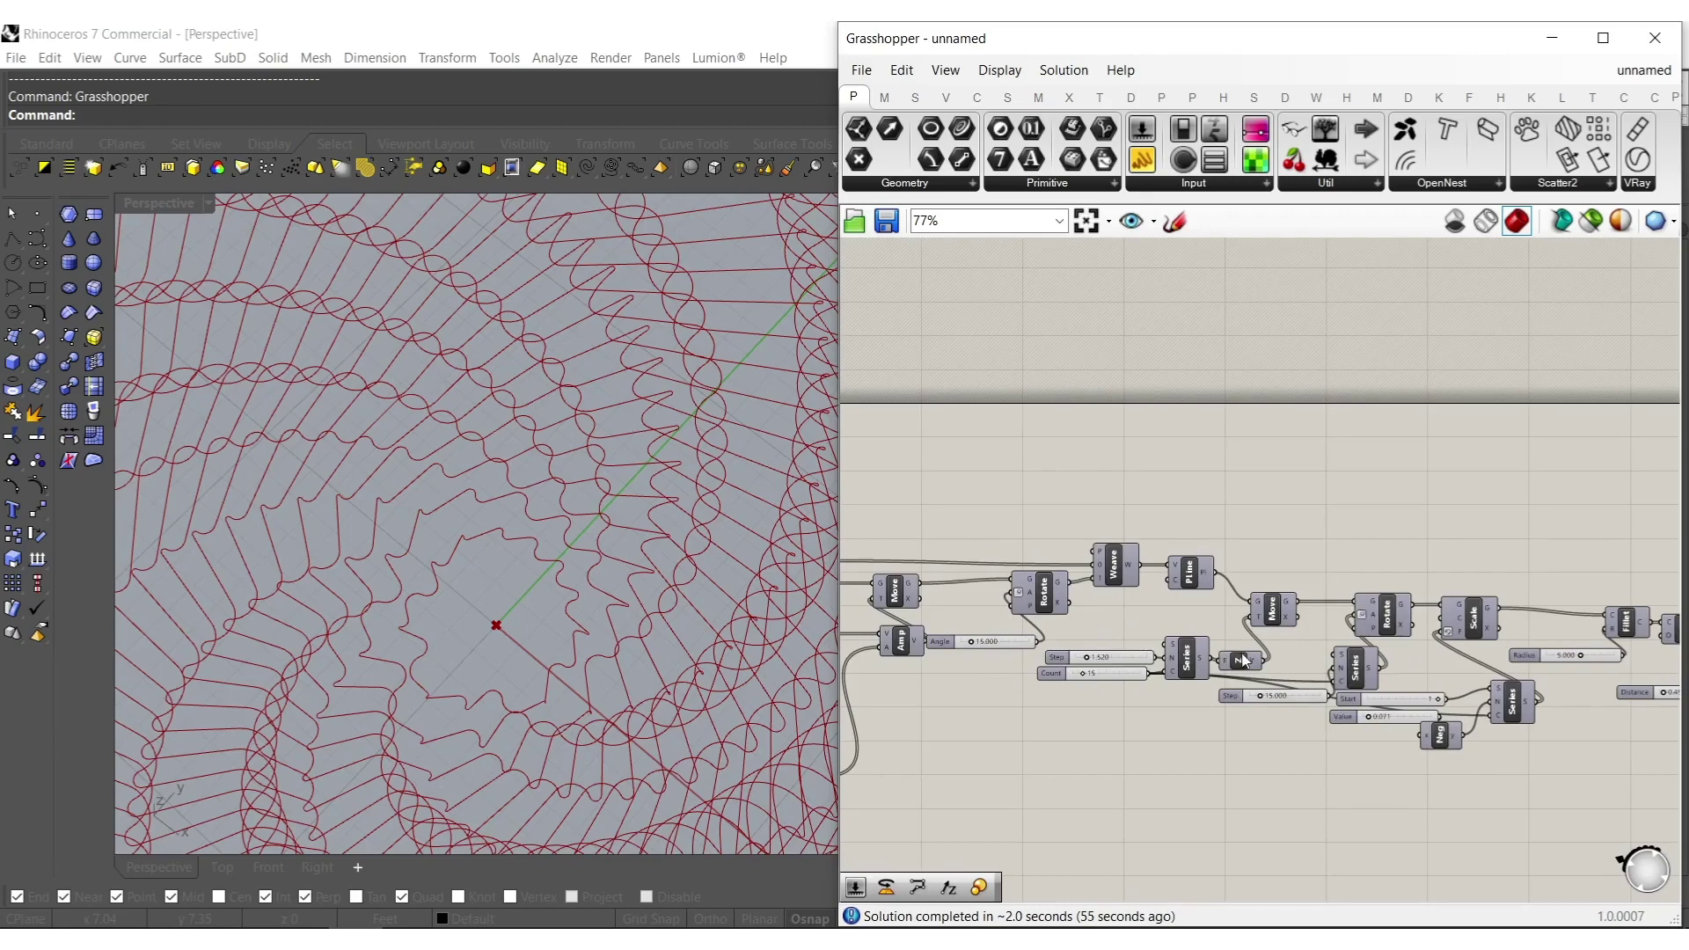
scroll(1241, 660, up, 2)
drag(1331, 671, 1076, 584)
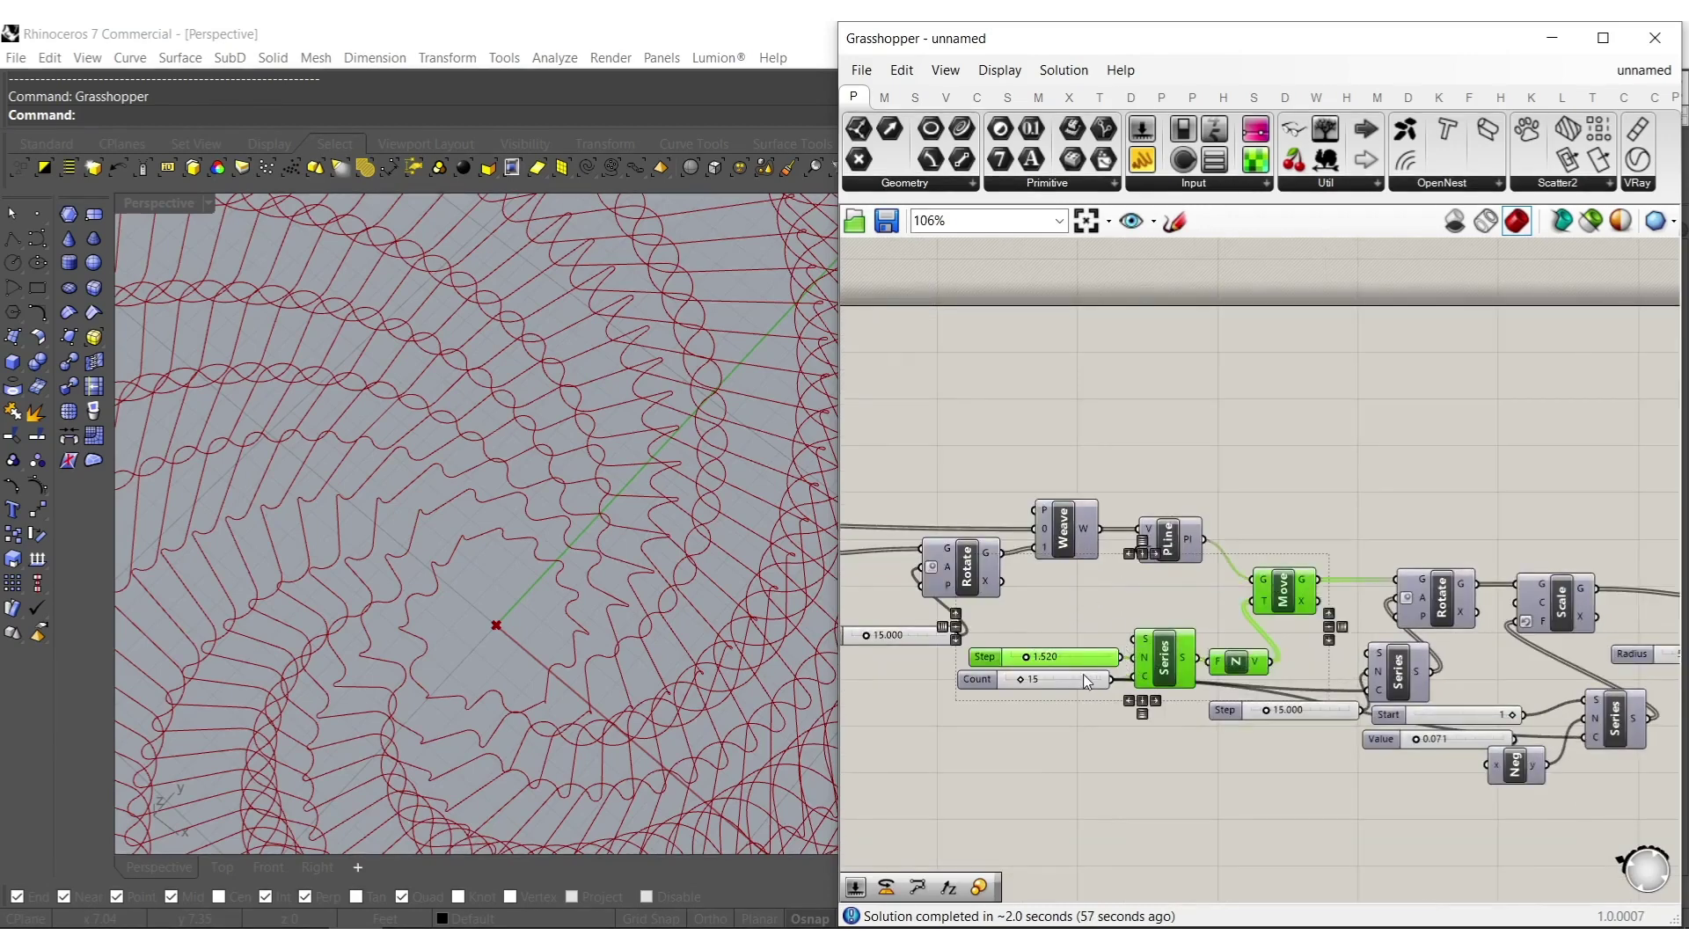
right_drag(1332, 629, 1217, 661)
shift+click(1460, 647)
shift+drag(1548, 704, 1355, 831)
scroll(1311, 714, down, 2)
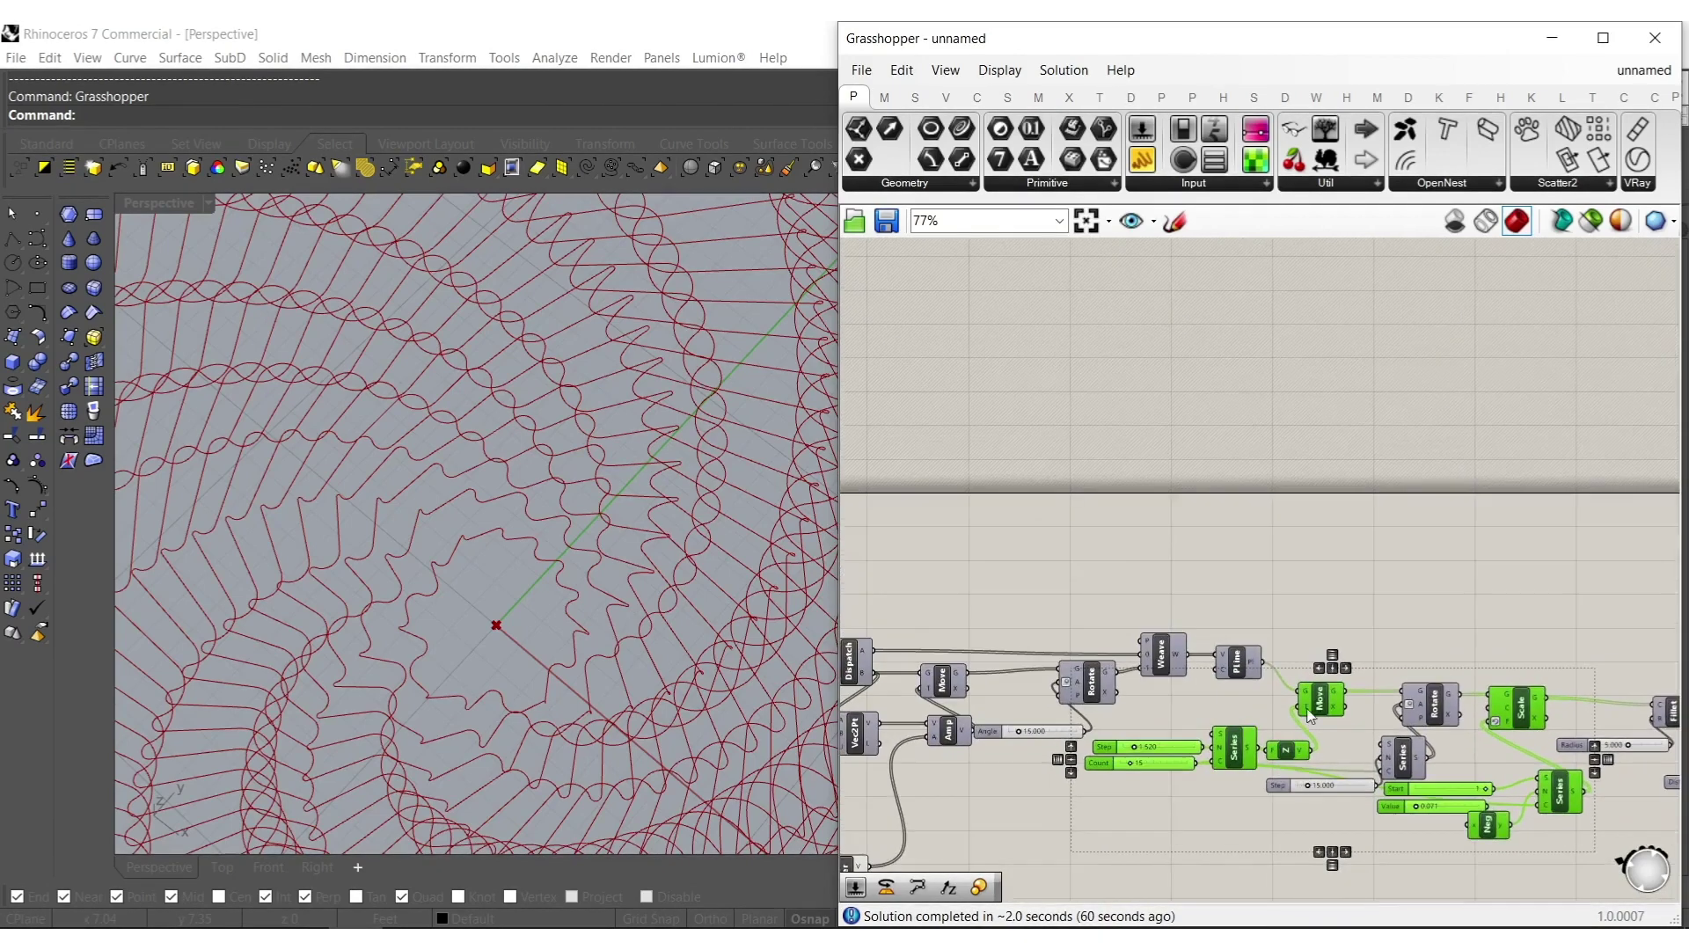
key(ctrl+v)
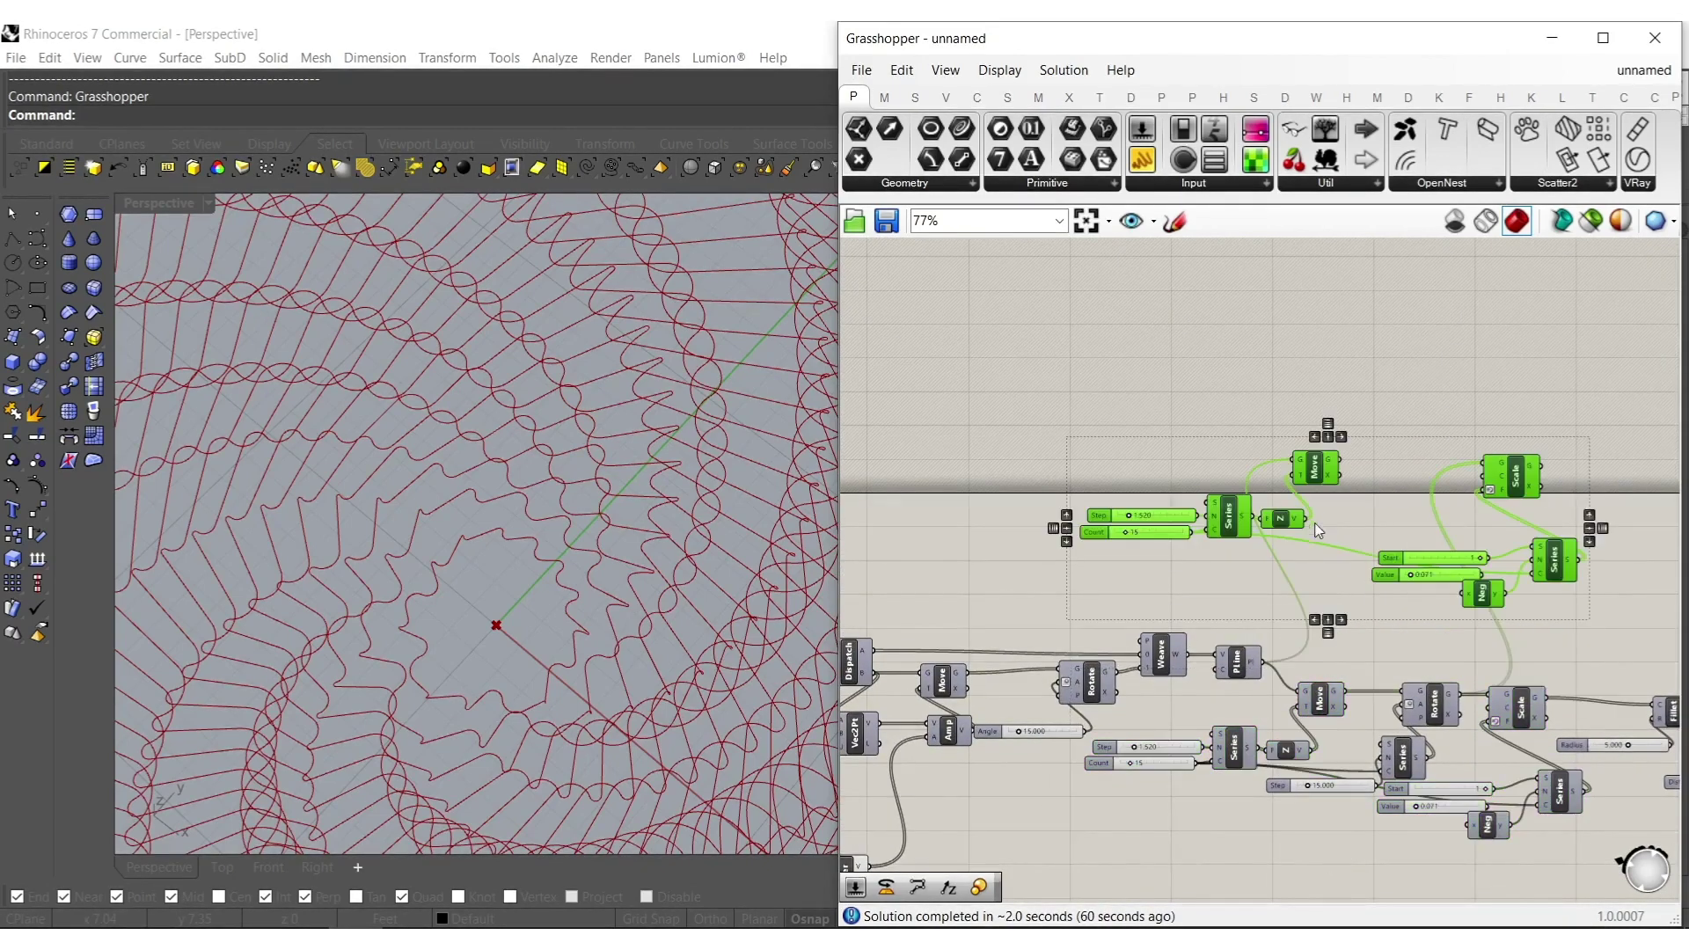
click(1360, 453)
Connect the copied Move's G output to the copied Scale's G input, and the Circle output to the copied Move's G input.
drag(1340, 458, 1485, 461)
right_drag(1276, 470, 1432, 470)
drag(1447, 463, 925, 655)
right_drag(1392, 609, 971, 626)
click(1301, 494)
Duplicate Loft and Contour for the upper branch, wiring the copied Scale into Loft and Loft into Contour's S input.
double_click(1549, 666)
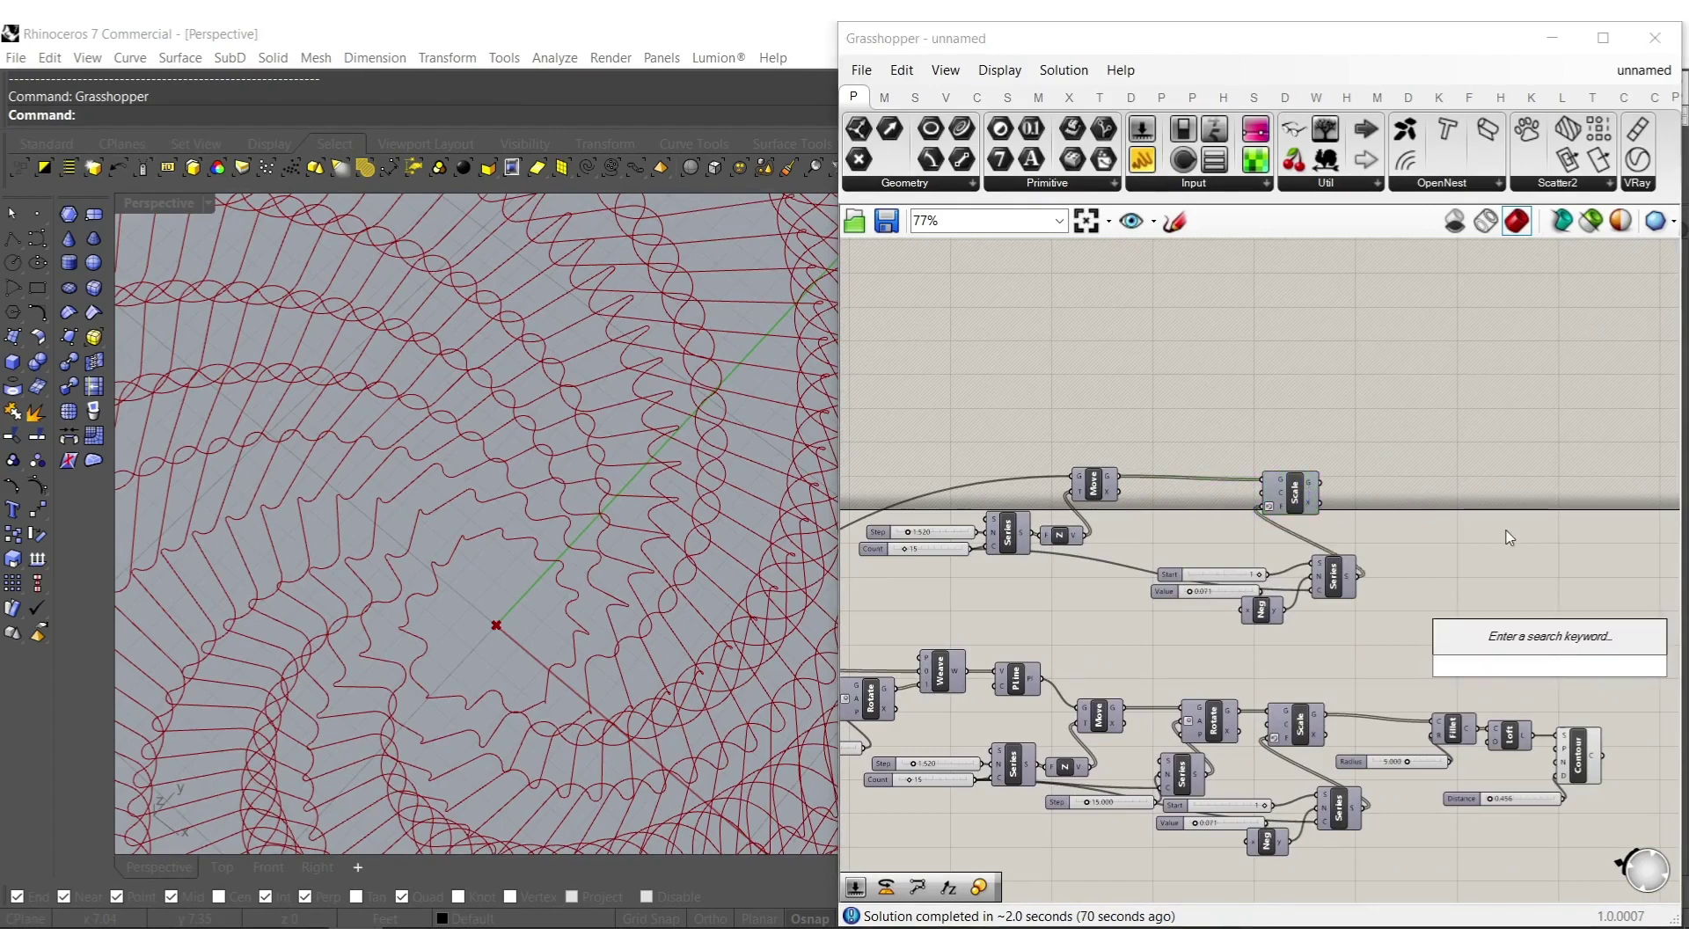
click(1501, 557)
alt+drag(1508, 736, 1322, 482)
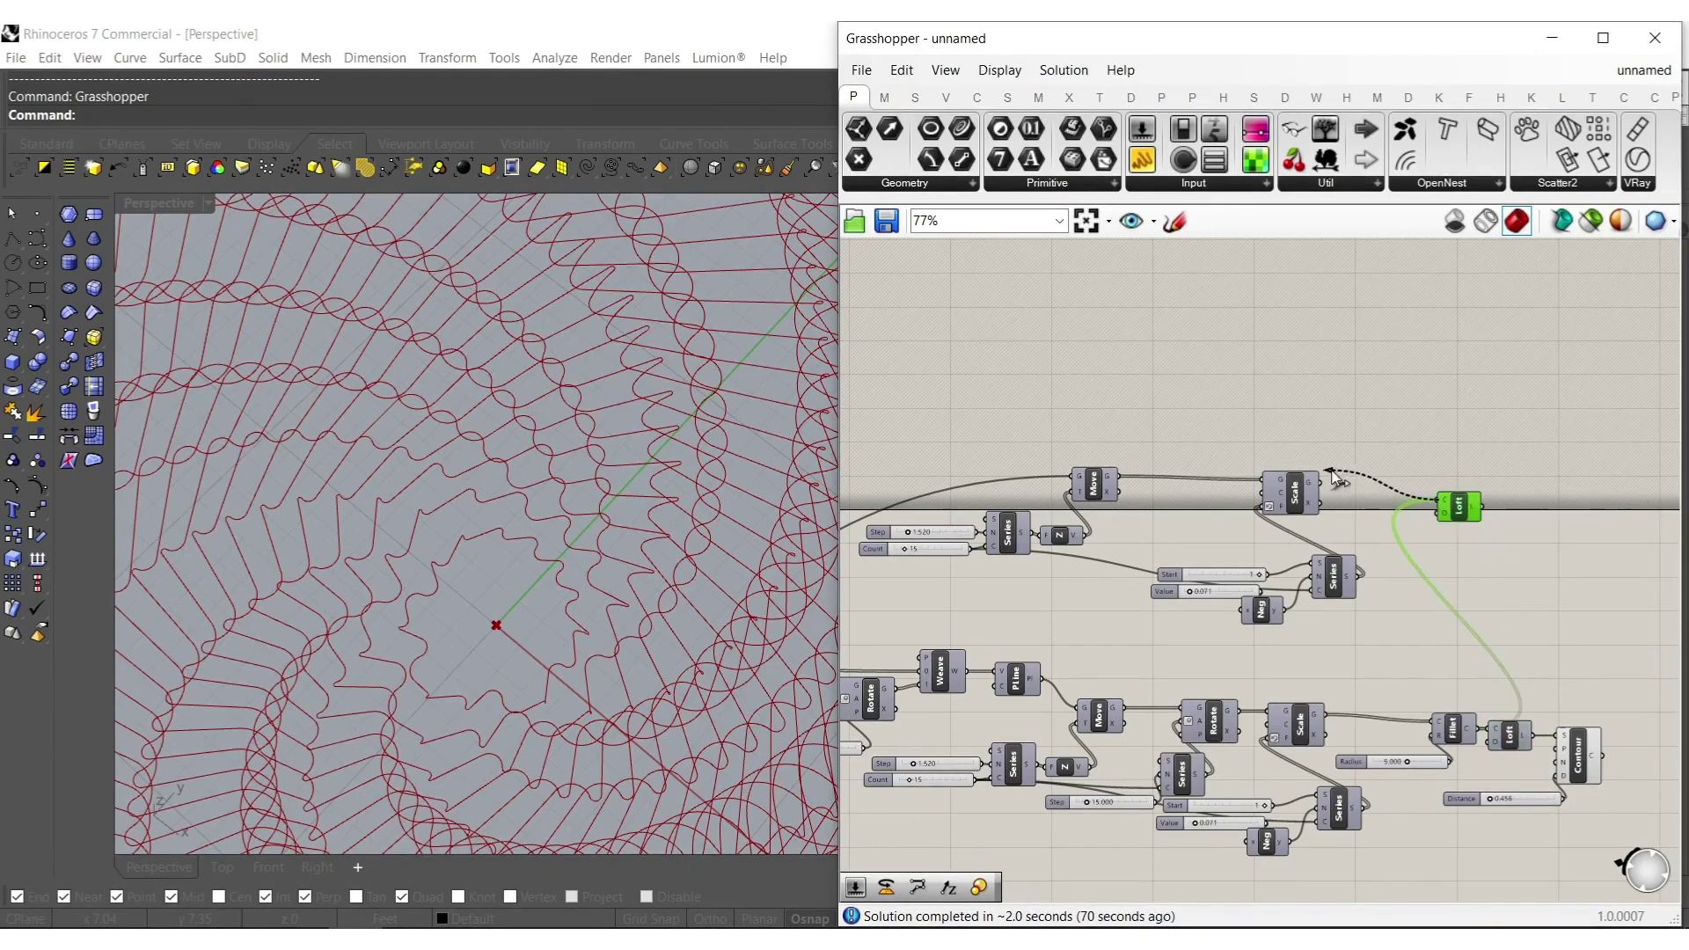
click(1575, 761)
alt+drag(1582, 778, 1489, 517)
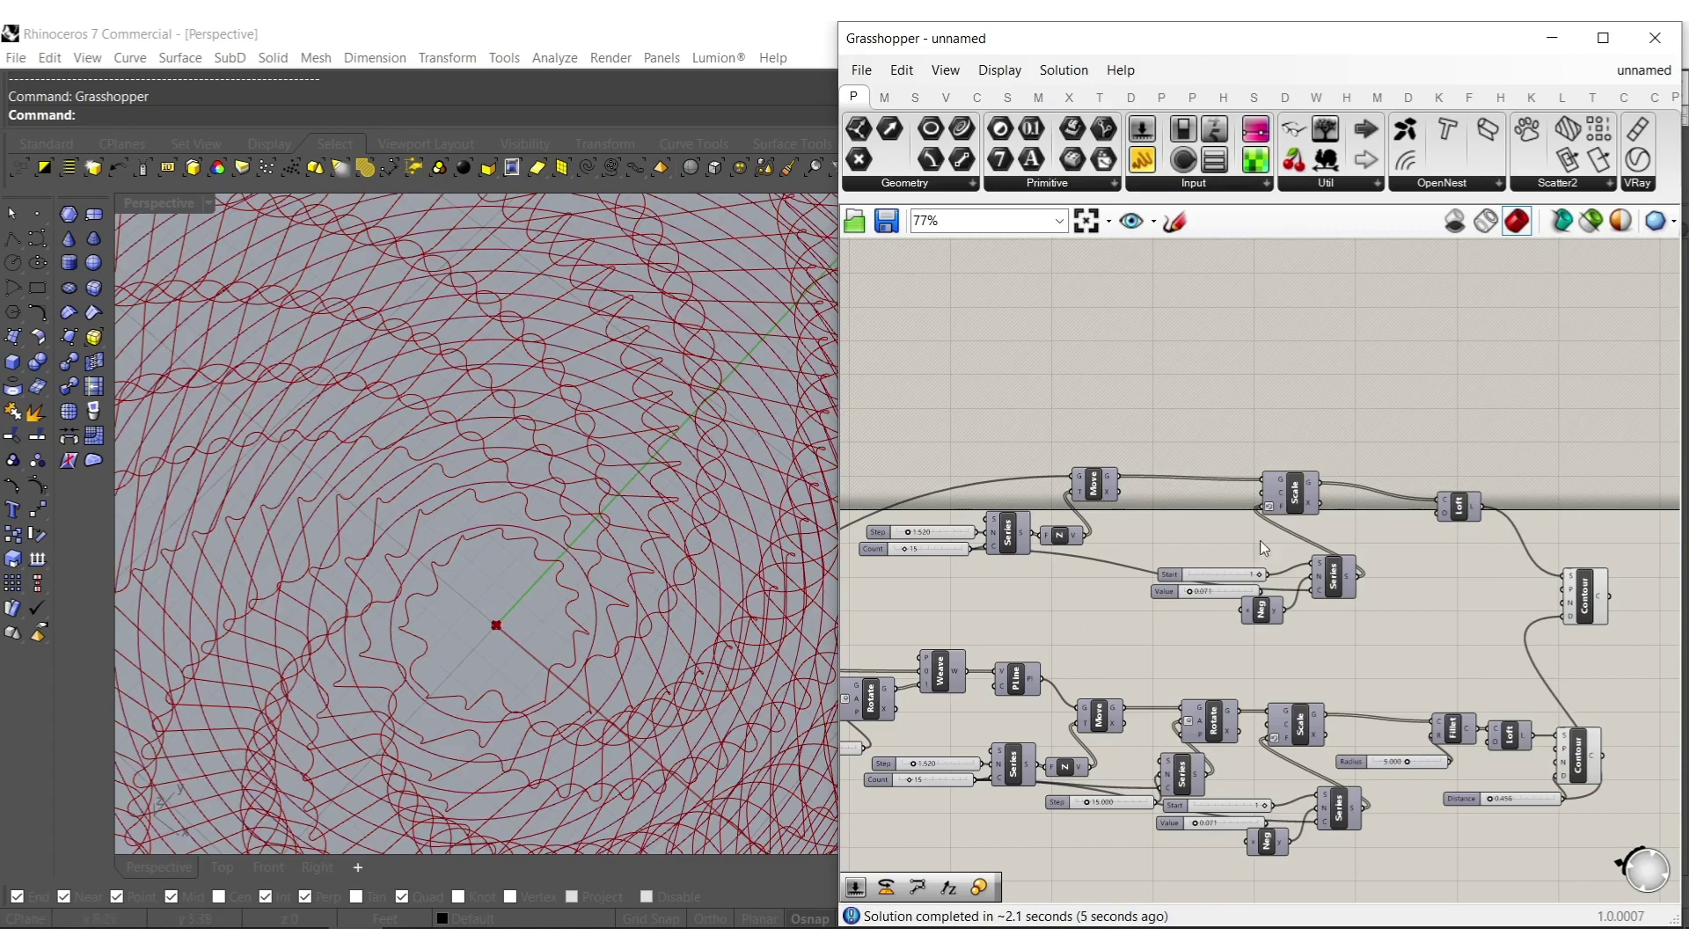
Duplicate the Circle and its Radius slider above the originals and set the copied radius to 36.350.
scroll(1228, 556, up, 4)
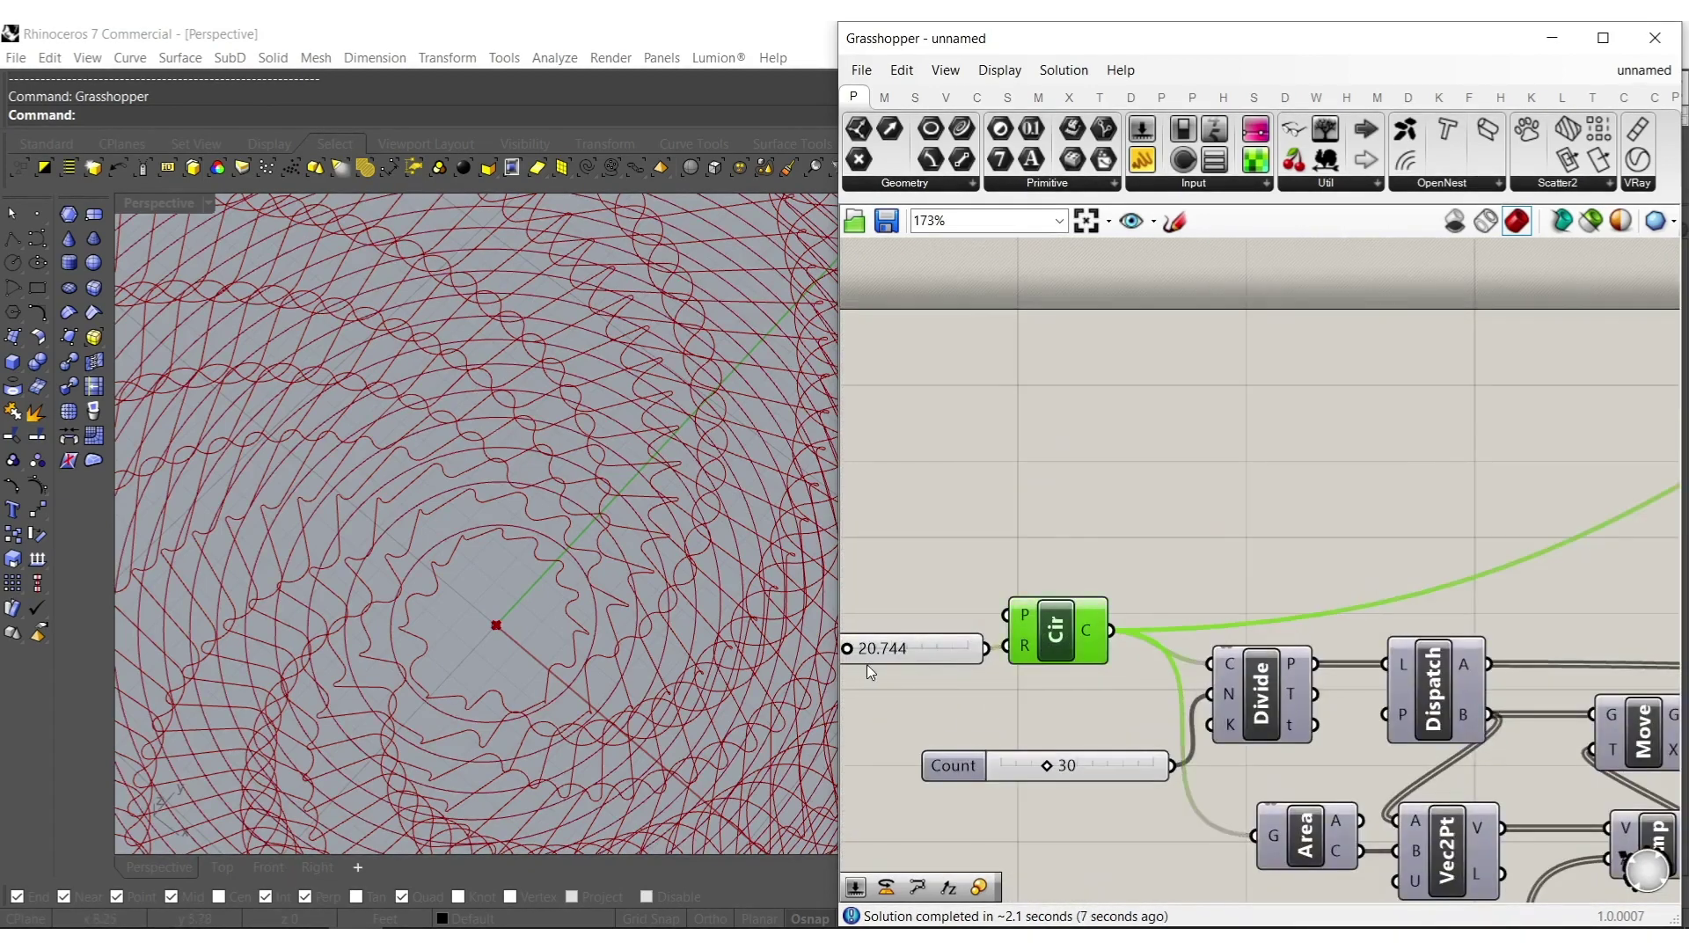
shift+click(889, 651)
alt+drag(1046, 614, 1040, 538)
click(915, 483)
right_drag(853, 576, 899, 577)
drag(901, 560, 926, 563)
Connect the duplicated Circle's output to the upper Move's G input, replacing the original circle.
right_drag(1164, 556, 977, 623)
drag(972, 610, 1550, 433)
scroll(1059, 579, down, 4)
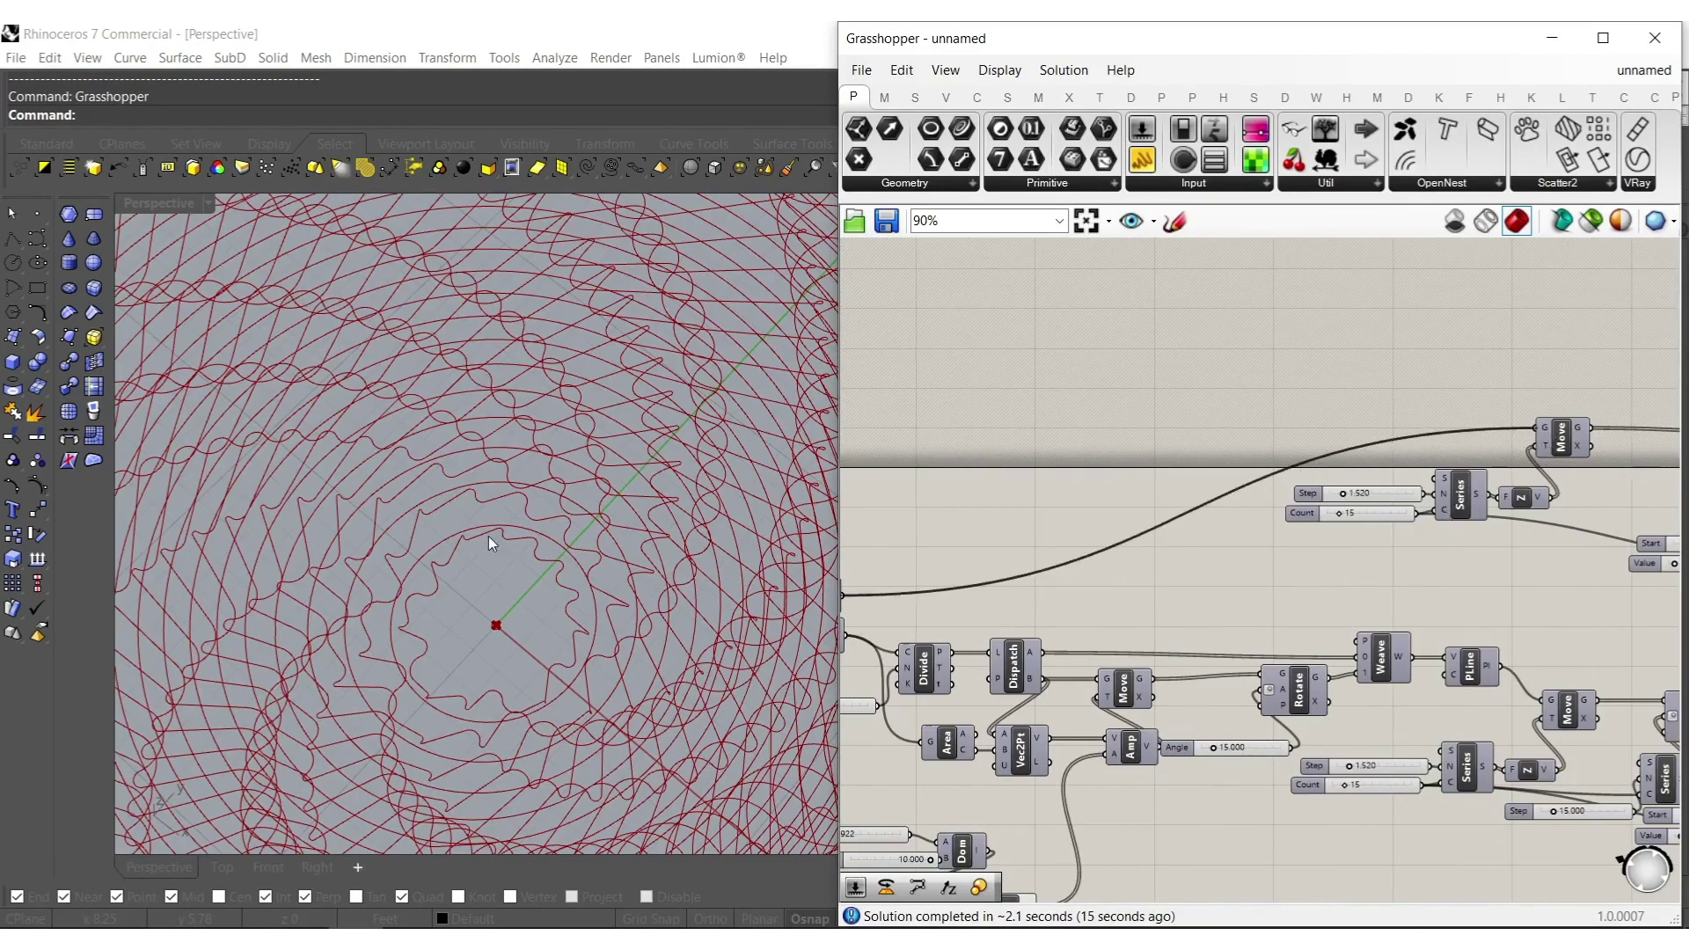
Add a Boundary Surfaces component and connect both Contour outputs to its E input.
scroll(1310, 589, down, 5)
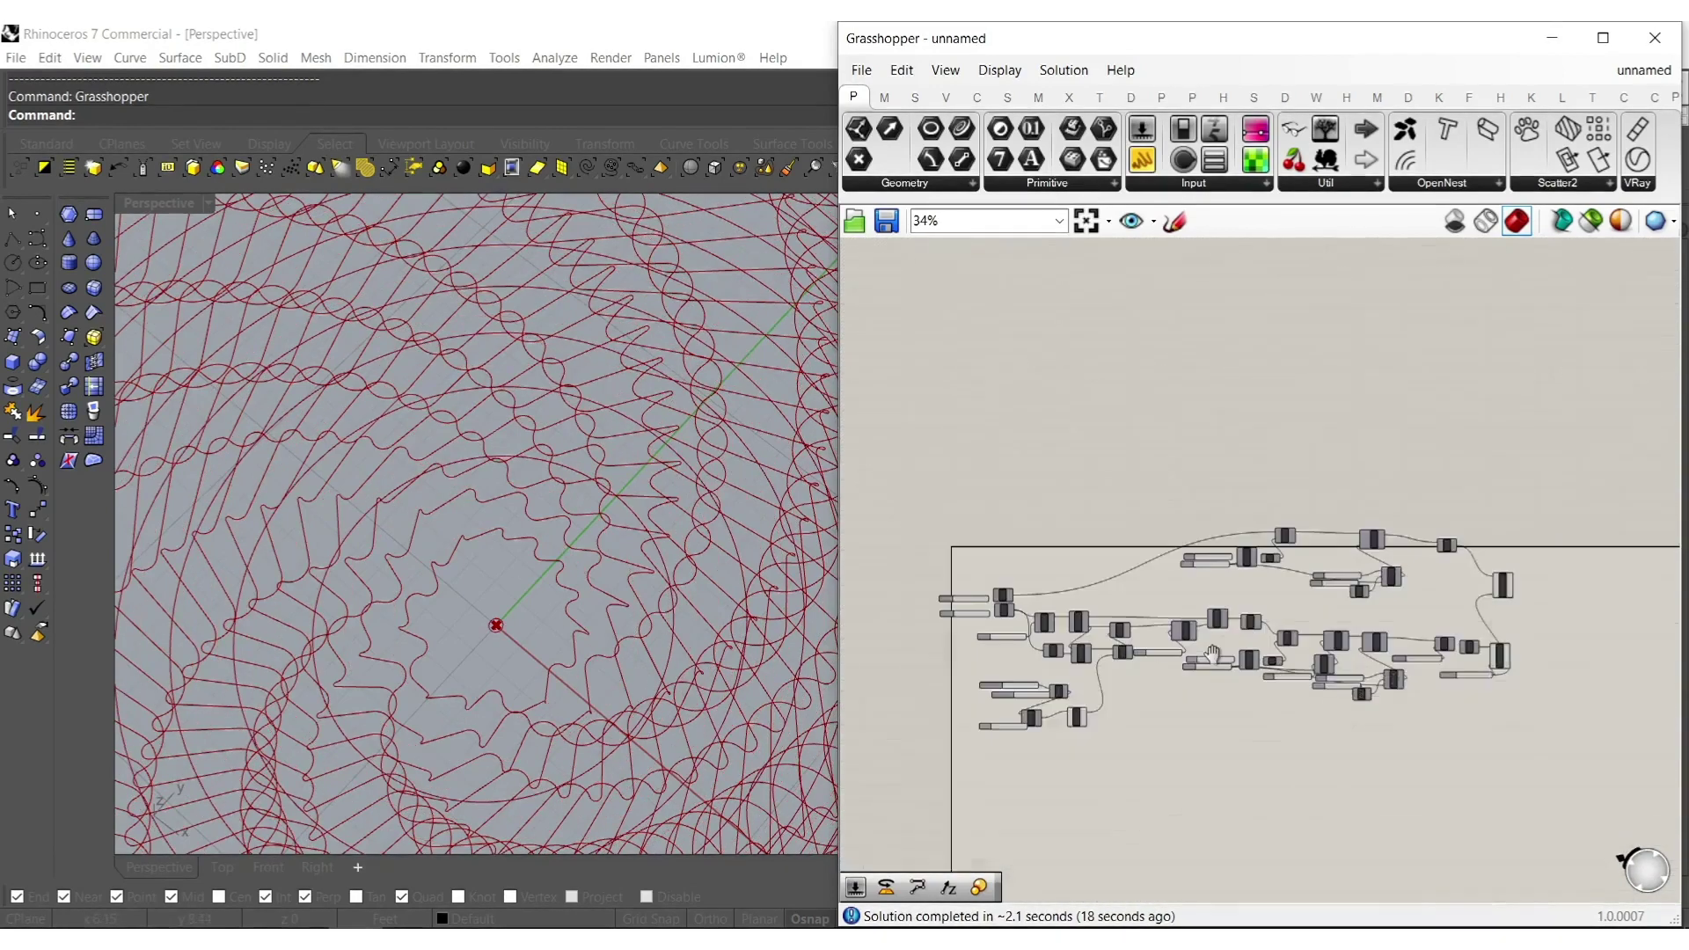
scroll(1378, 647, up, 4)
double_click(1377, 647)
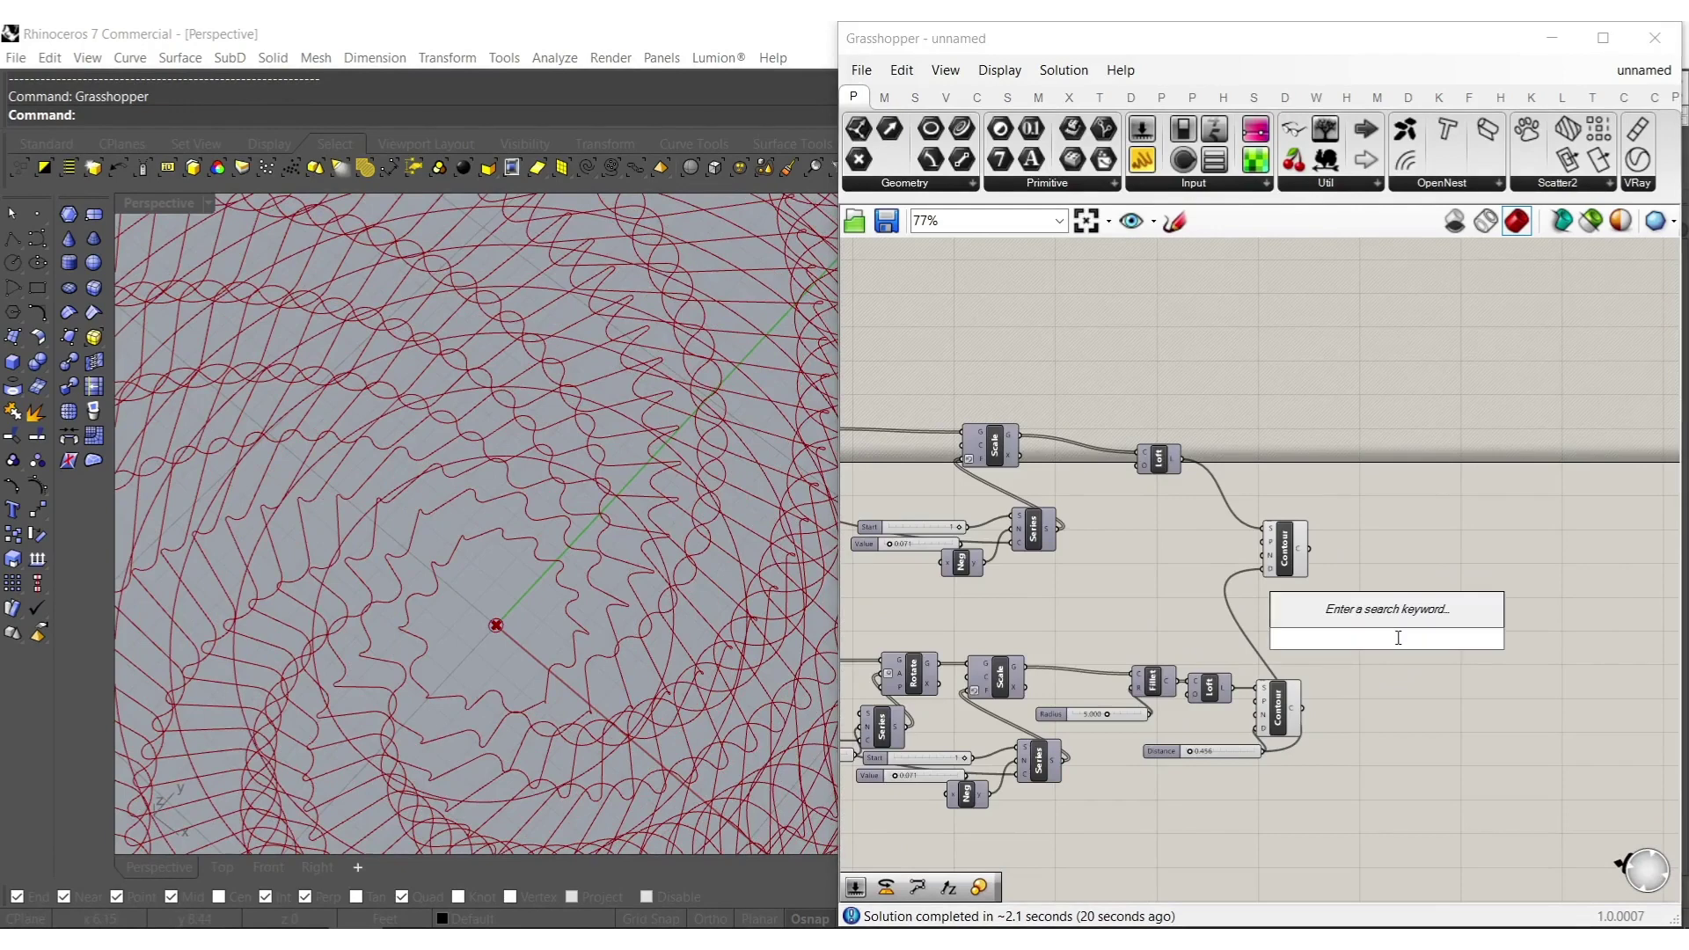
text(boun)
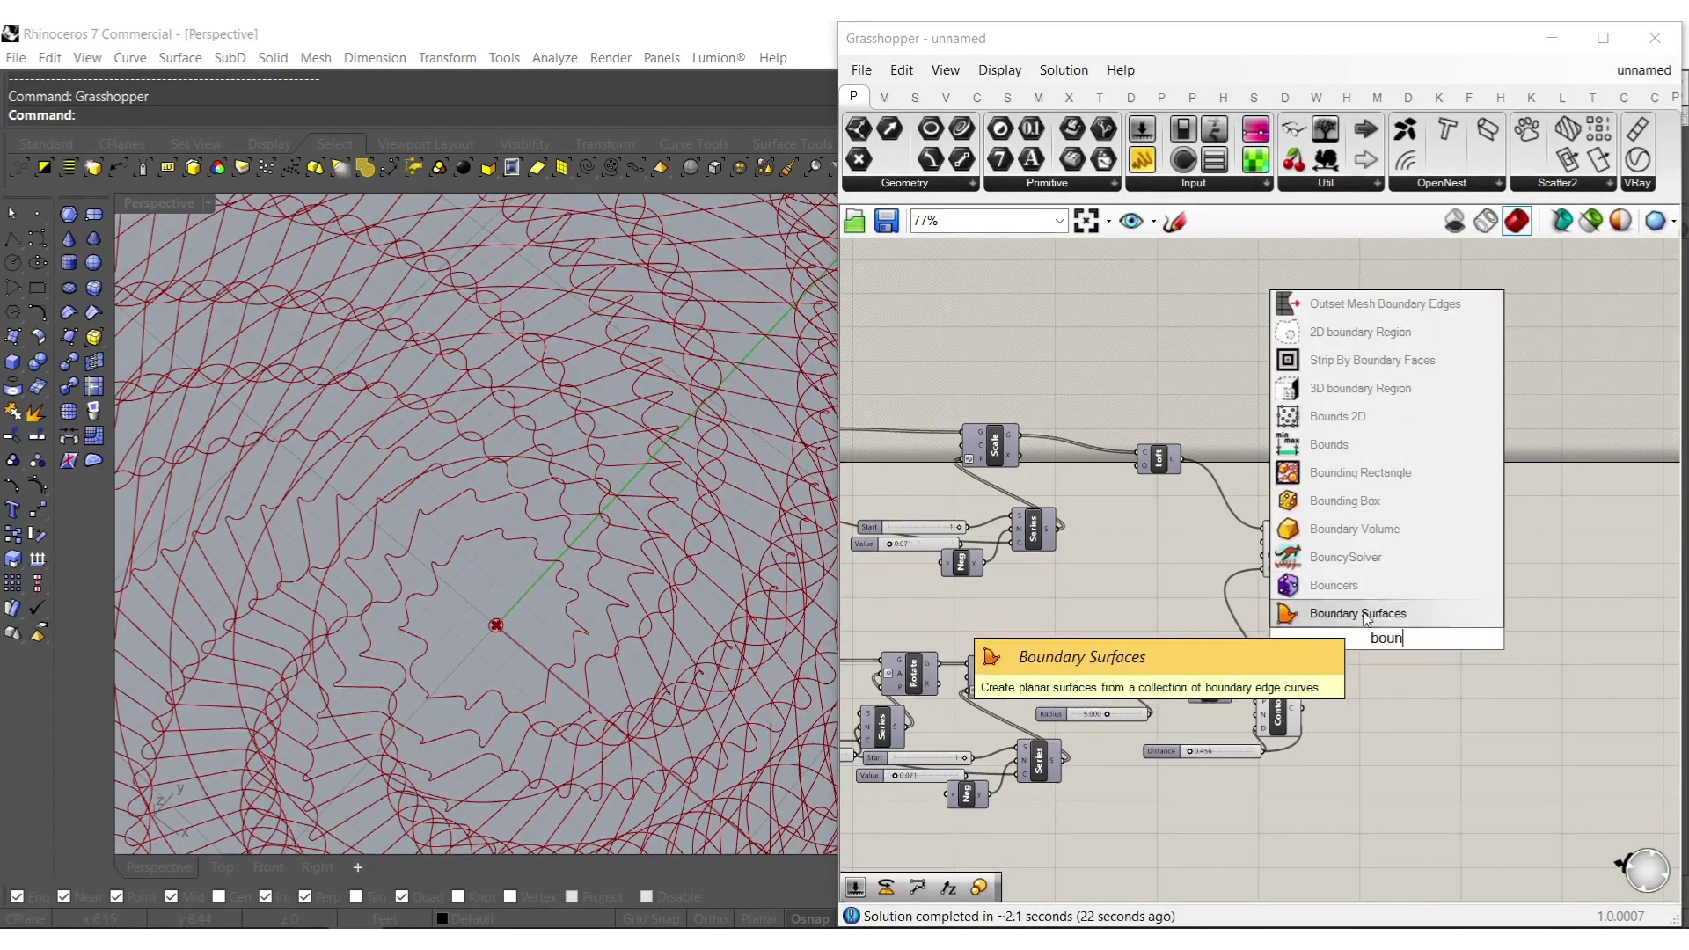
click(1365, 615)
scroll(1388, 642, up, 3)
drag(1364, 648, 1275, 503)
shift+drag(1363, 649, 1264, 762)
Graft the E input of Boundary Surfaces and move the component slightly up beside the Contours.
right_click(1384, 658)
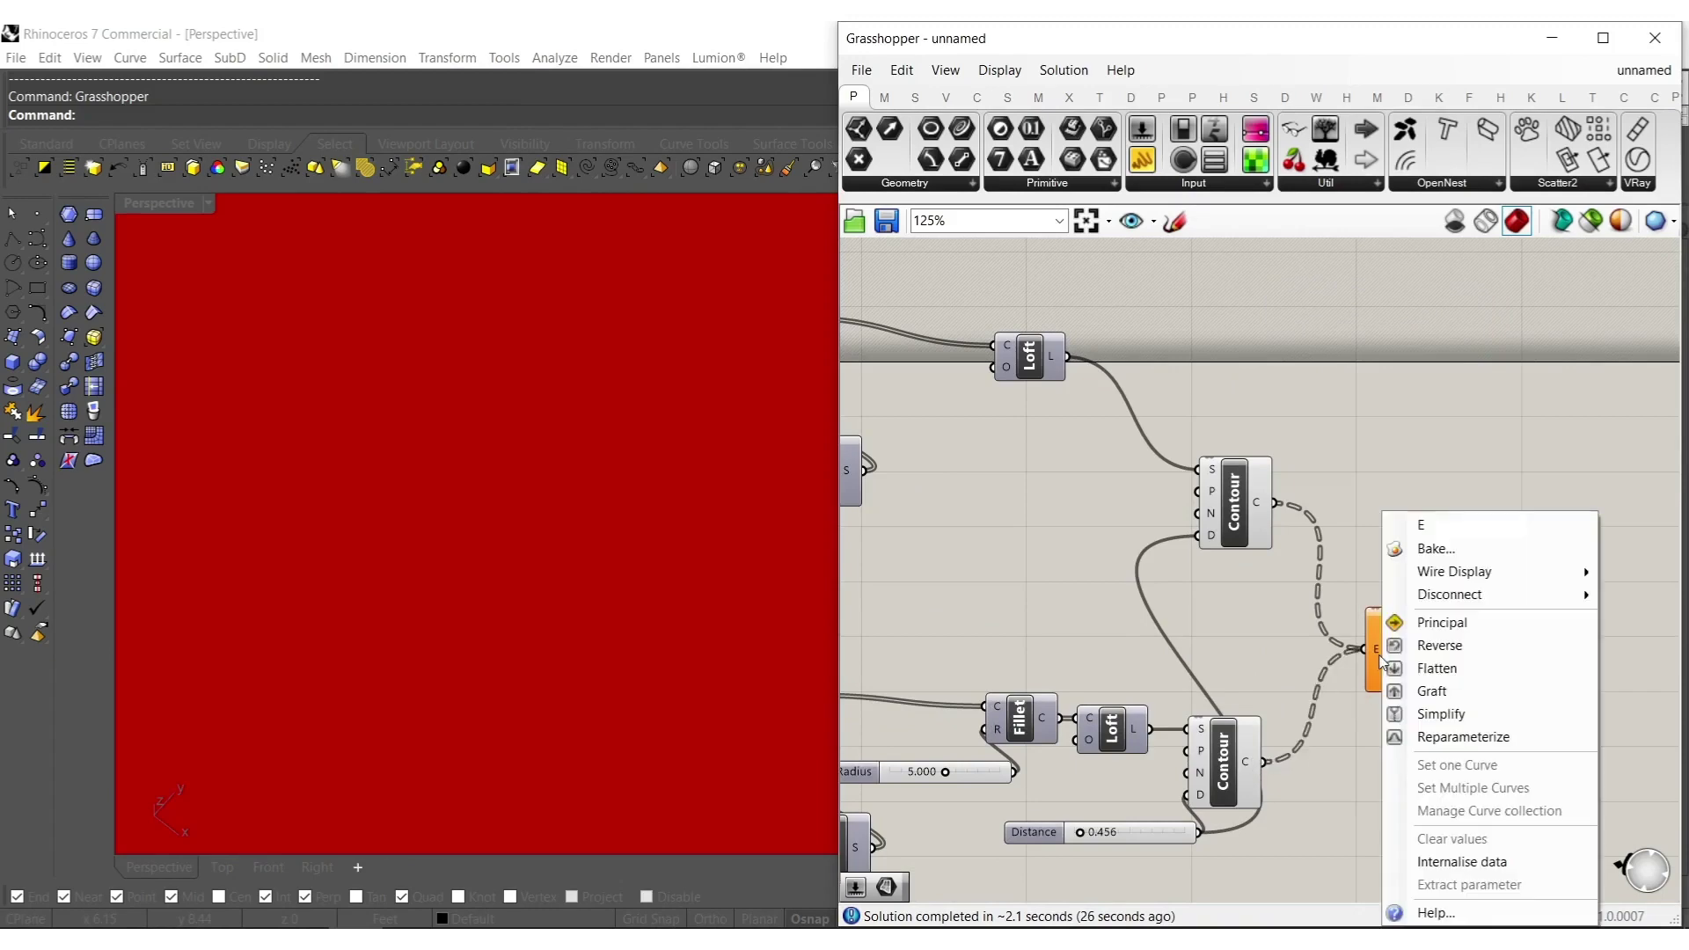
click(1451, 693)
drag(1396, 682, 1397, 645)
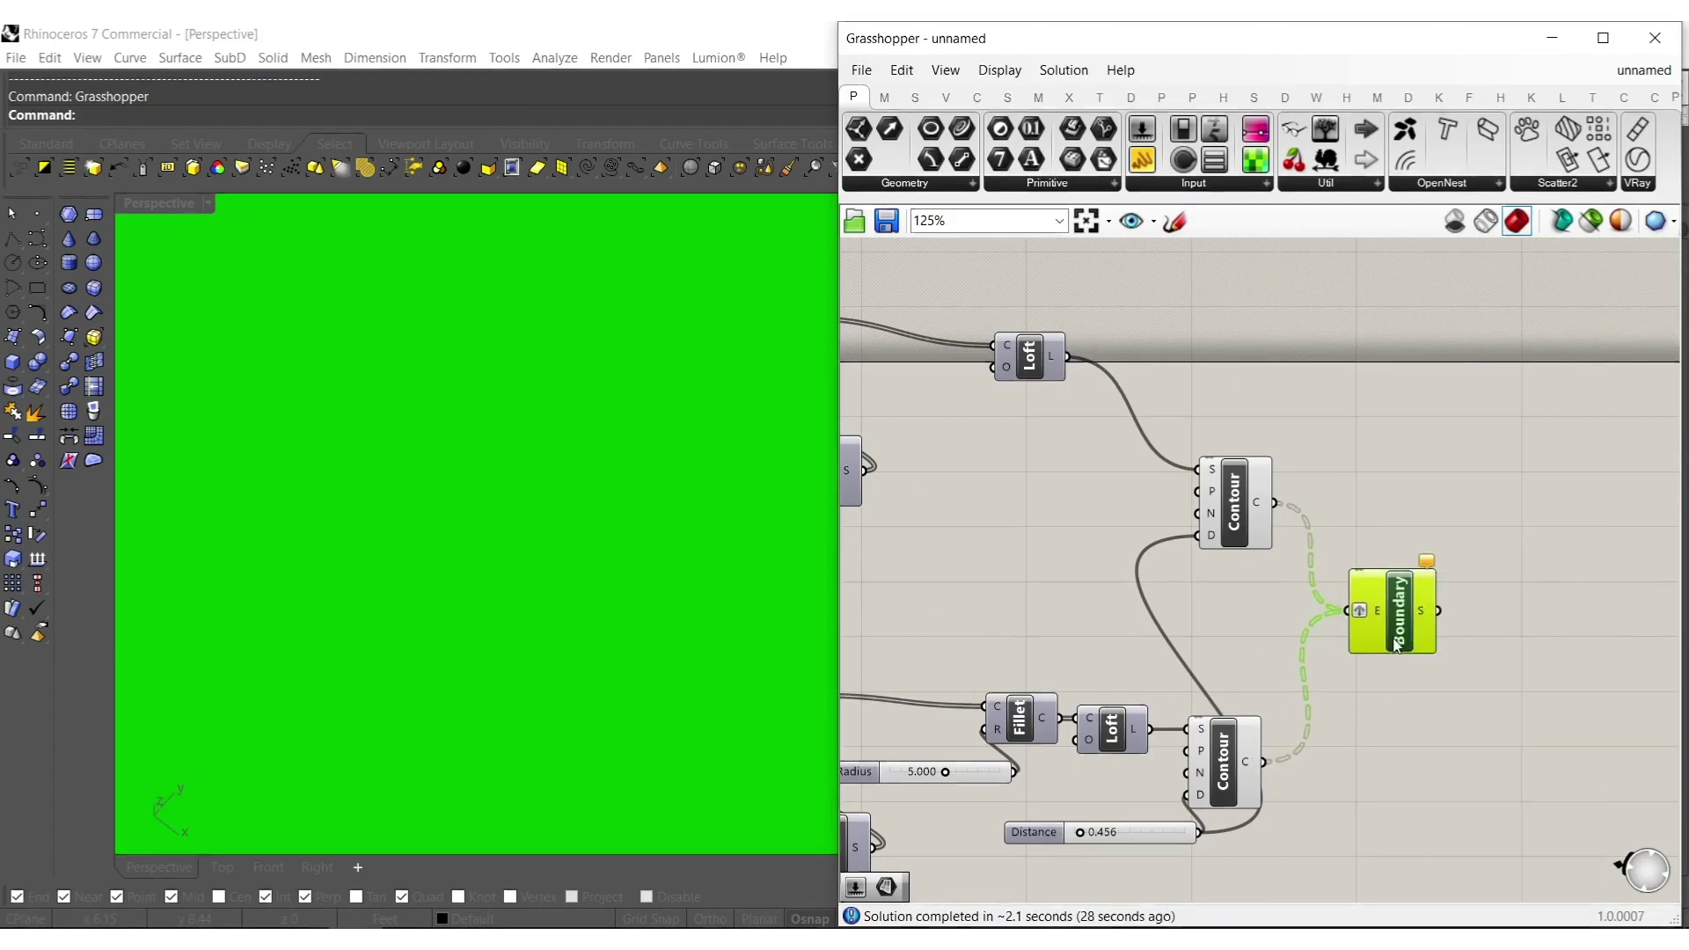
Turn off the preview of the Contour components and the neighbouring selected components.
scroll(1320, 565, down, 3)
drag(1330, 846, 1207, 462)
middle_click(1250, 546)
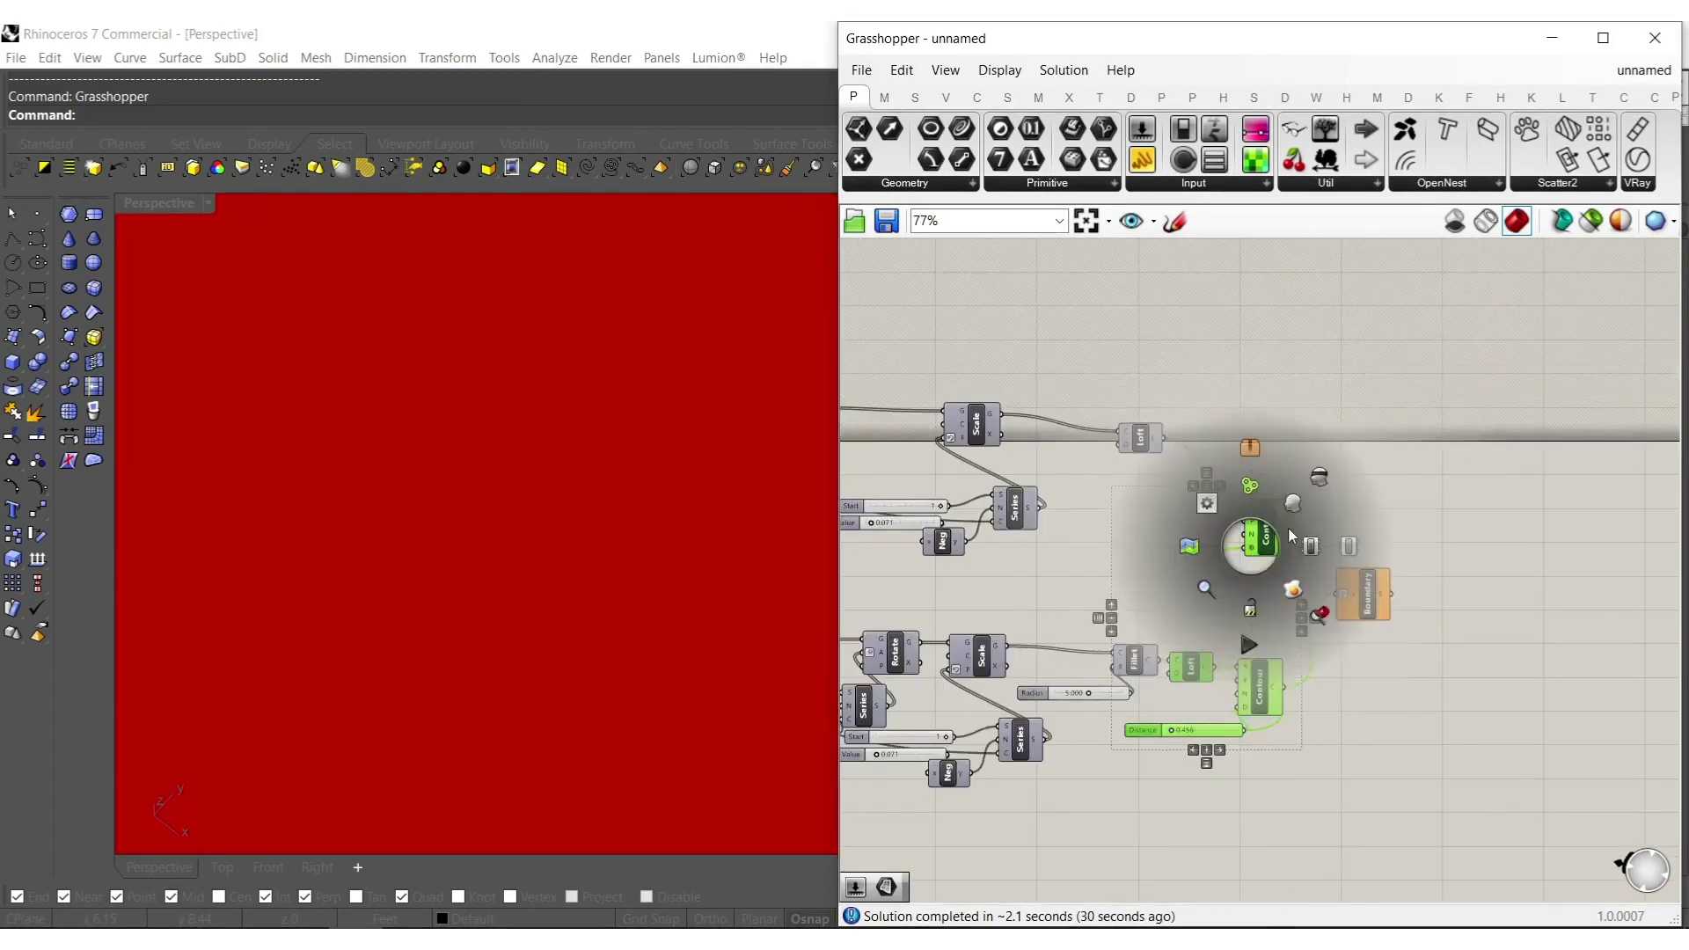
click(1317, 485)
Reduce the duplicated upper circle's radius to 24.296.
scroll(627, 569, down, 6)
right_drag(547, 622, 685, 603)
right_drag(1250, 616, 1443, 634)
mouse_move(1289, 566)
right_down()
mouse_move(1301, 554)
mouse_move(1320, 576)
right_up()
right_drag(1149, 652, 1443, 704)
scroll(1168, 509, up, 8)
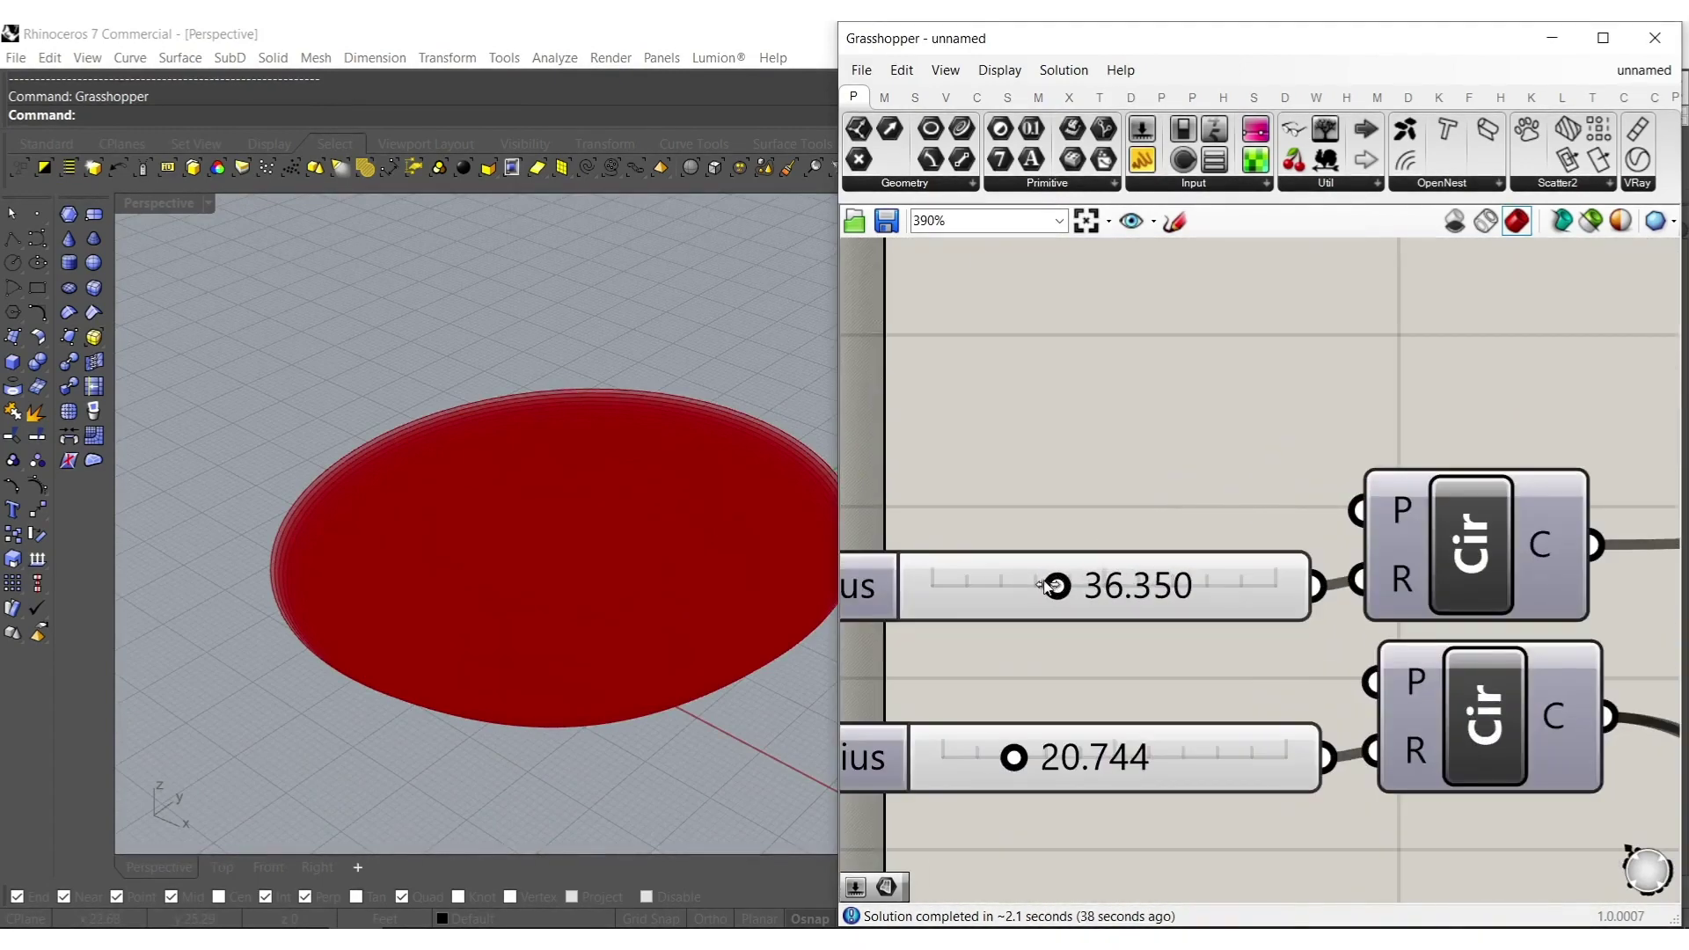
drag(1010, 582, 1011, 584)
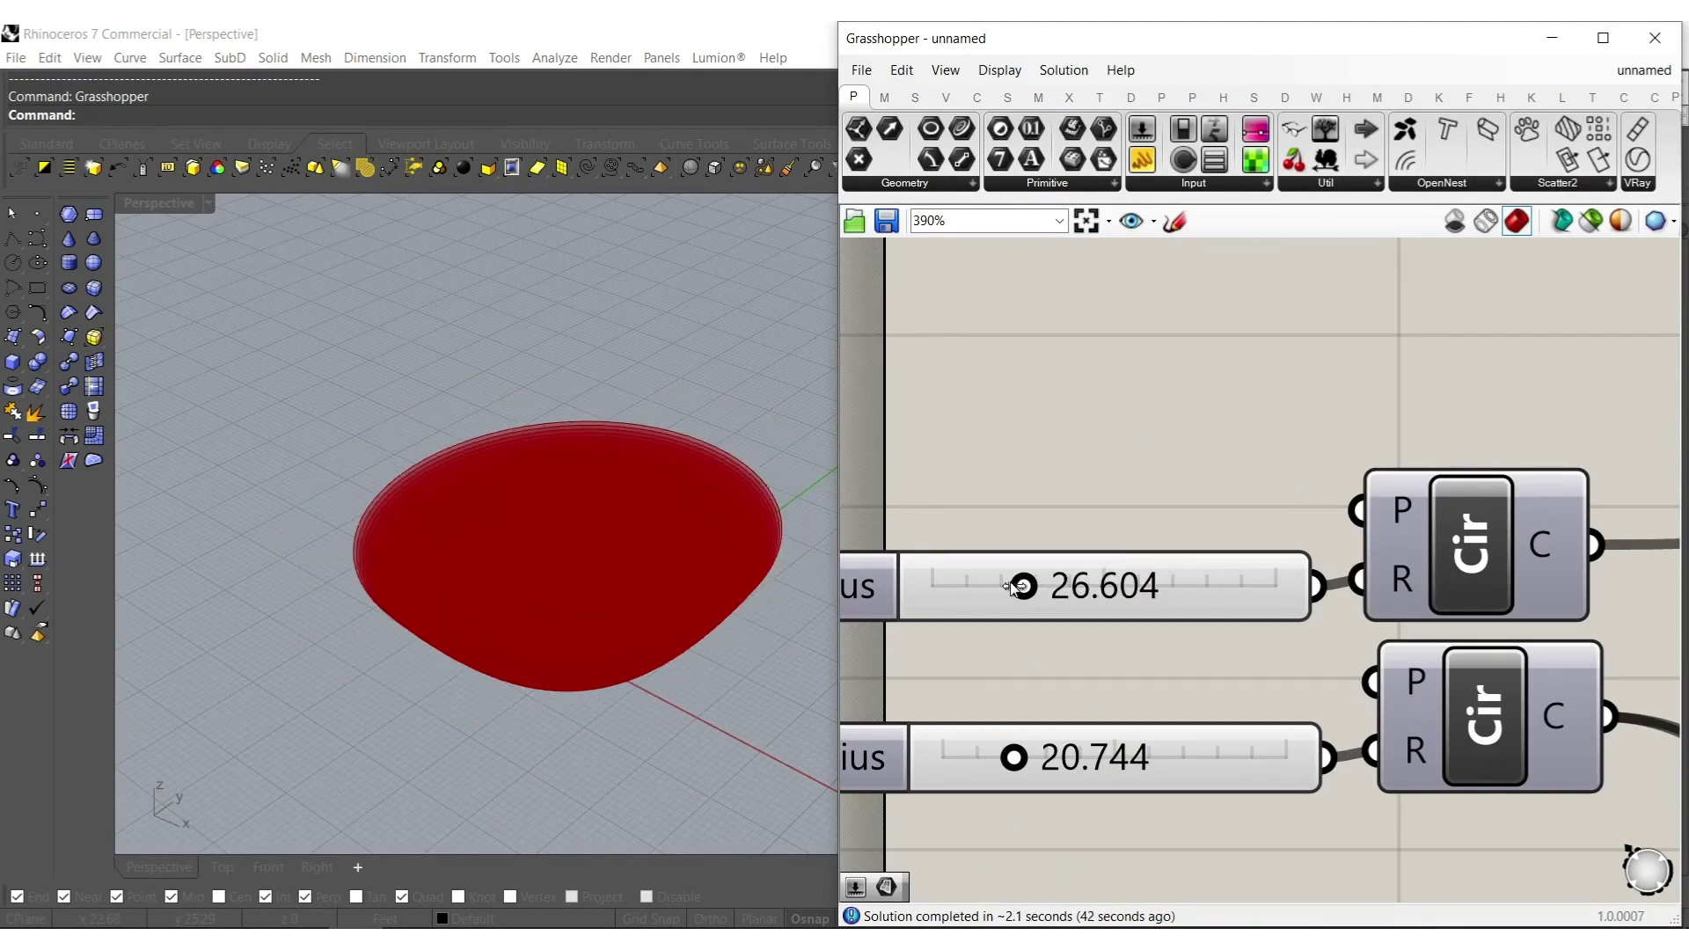
drag(1005, 584, 1008, 584)
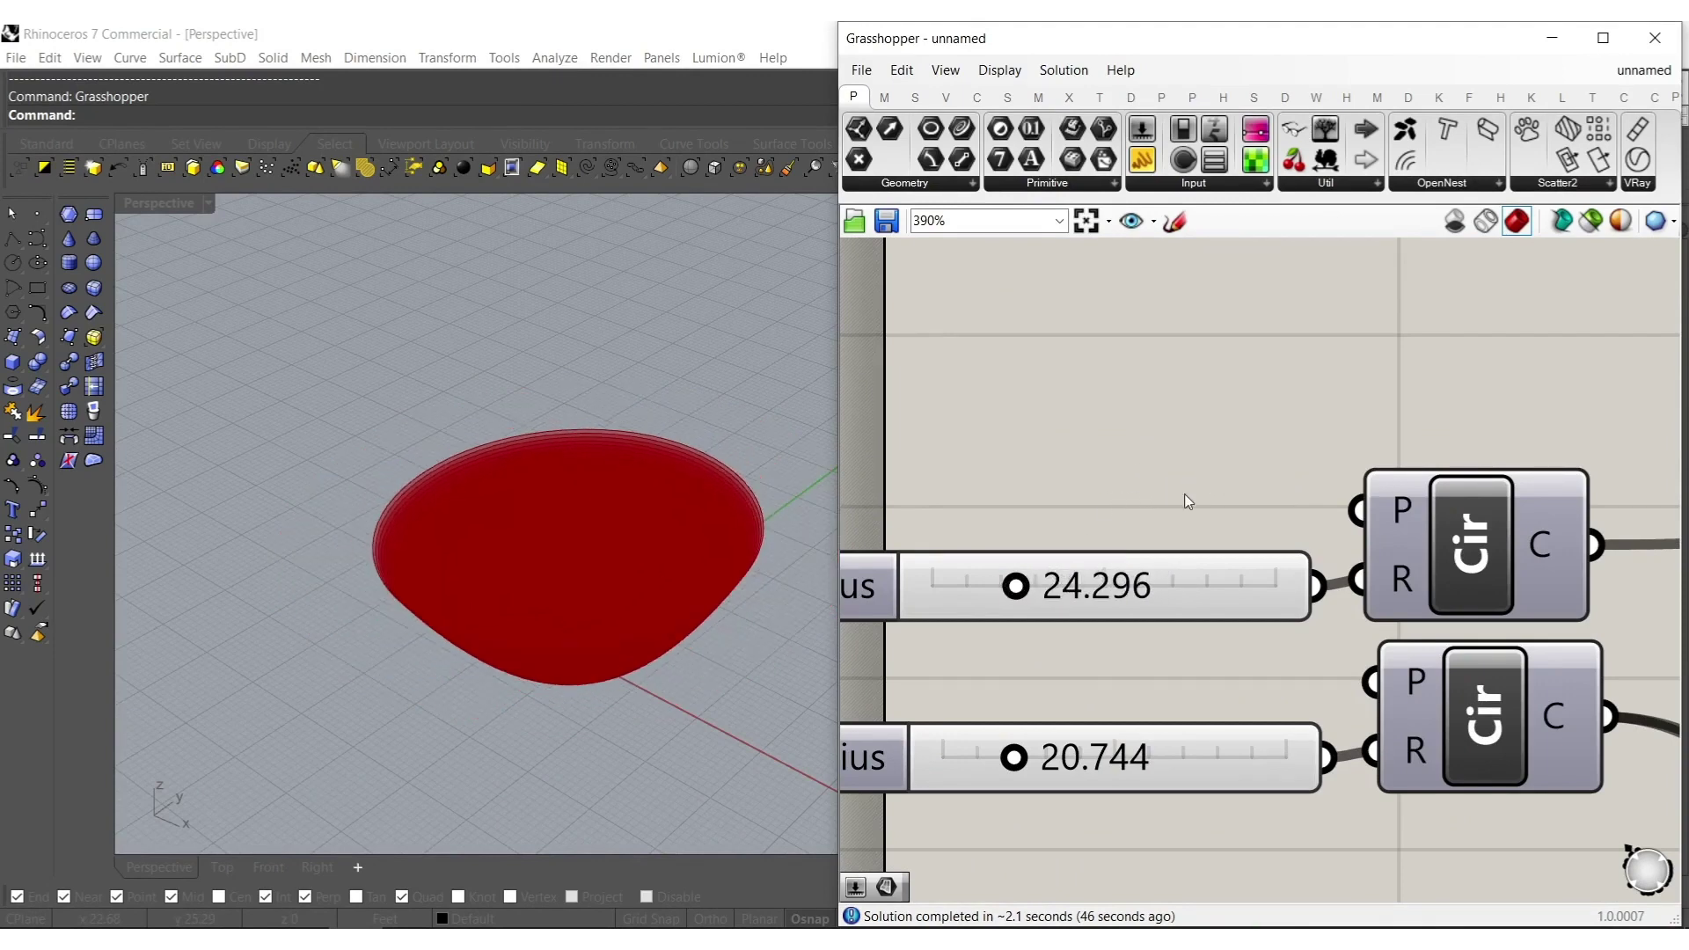
Try flattening the E input of Boundary Surfaces, and delete the component.
scroll(1187, 563, down, 10)
scroll(1469, 686, up, 10)
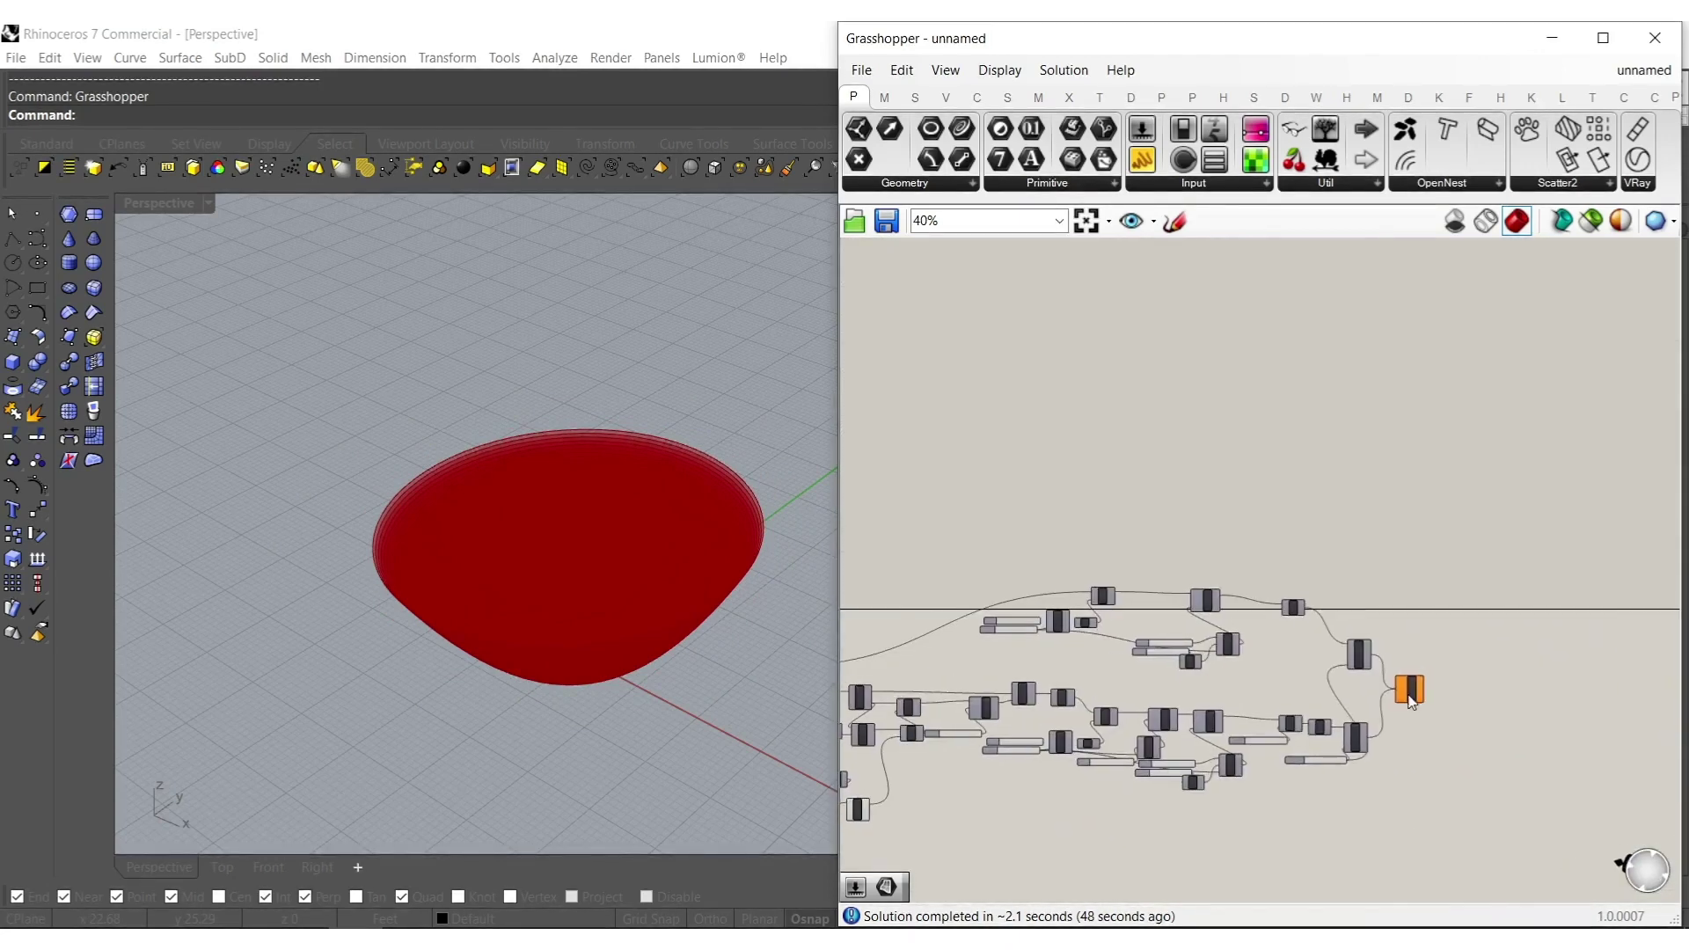
right_click(1277, 689)
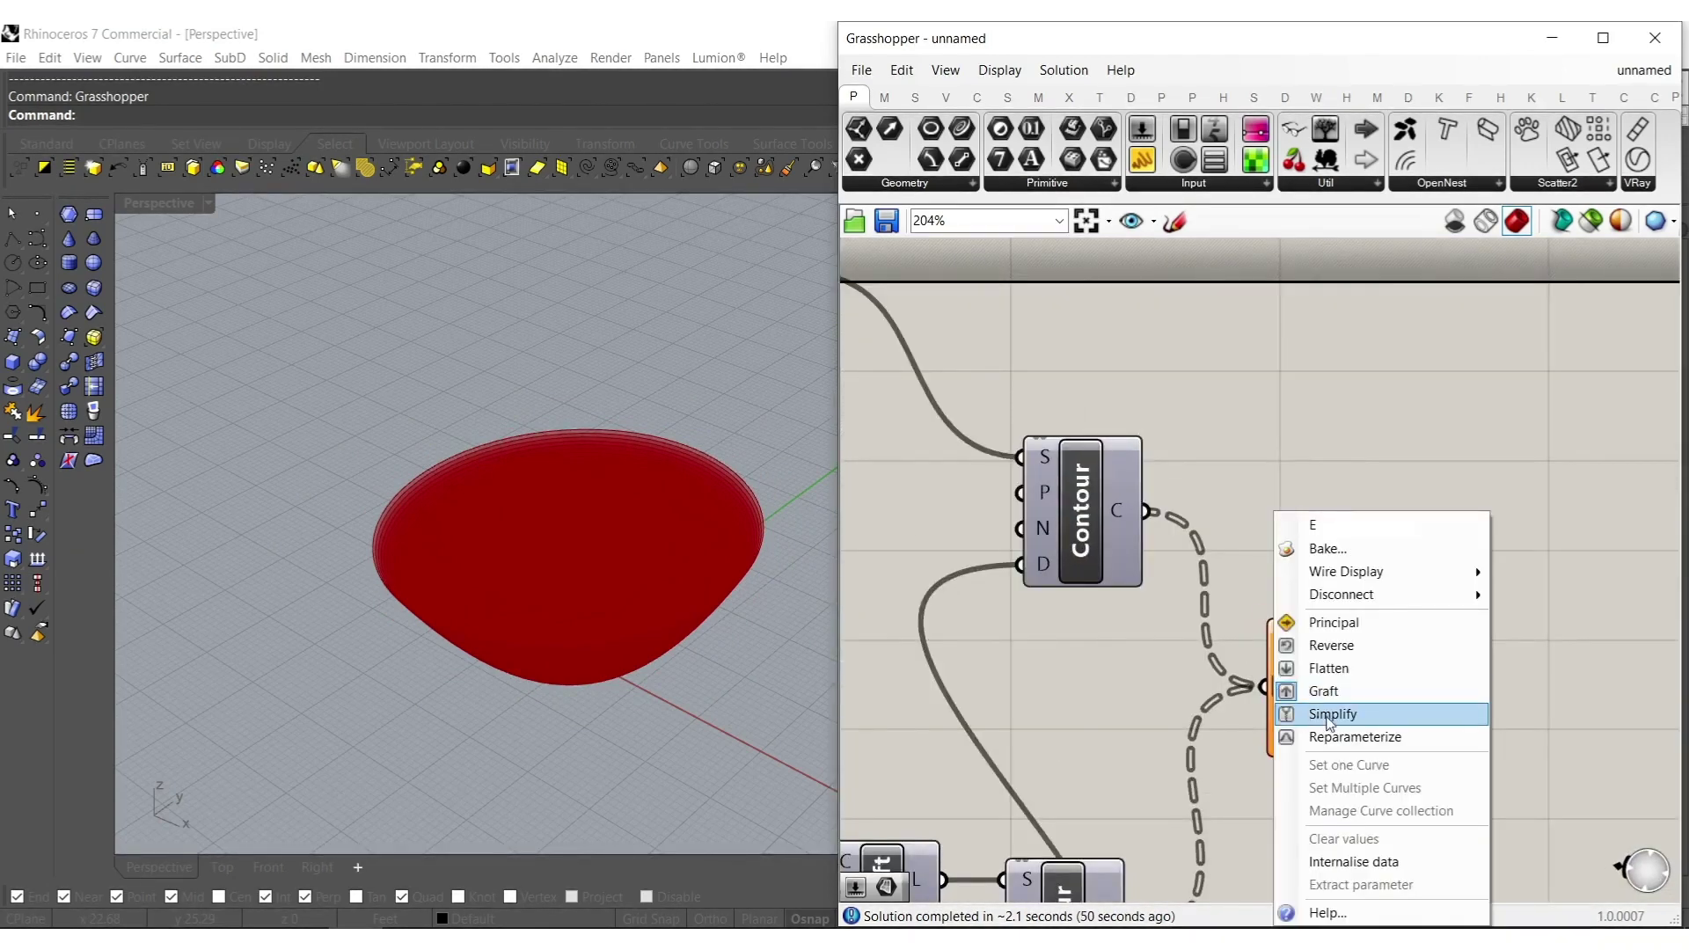
click(1319, 677)
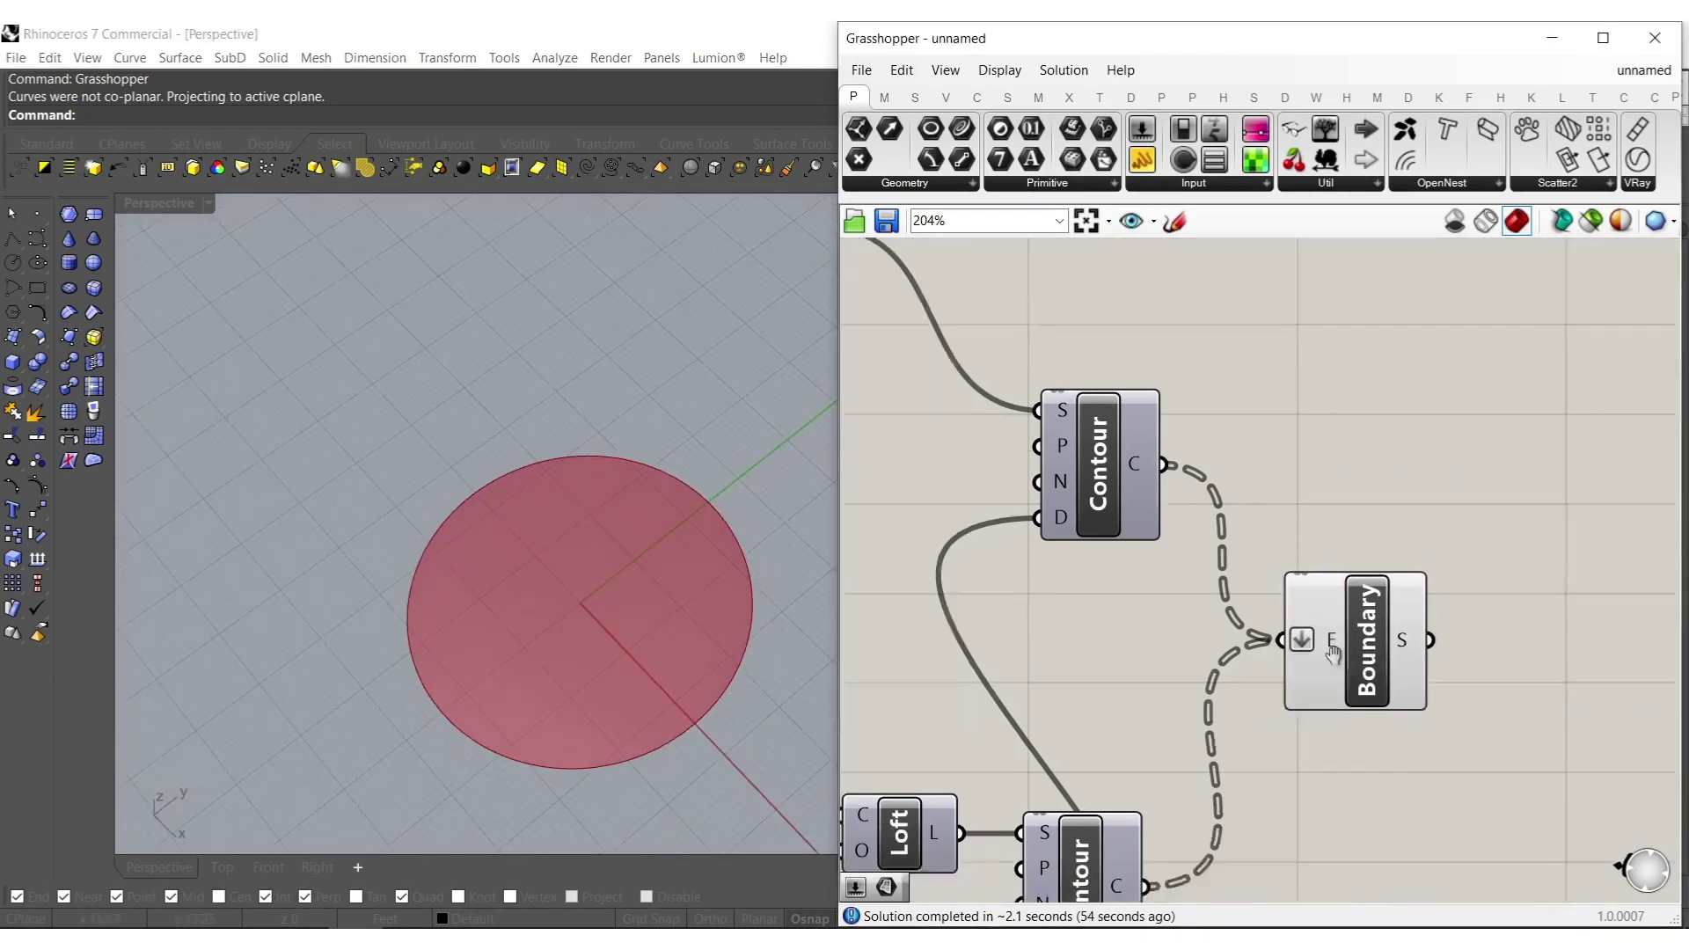
right_drag(1334, 653, 1379, 590)
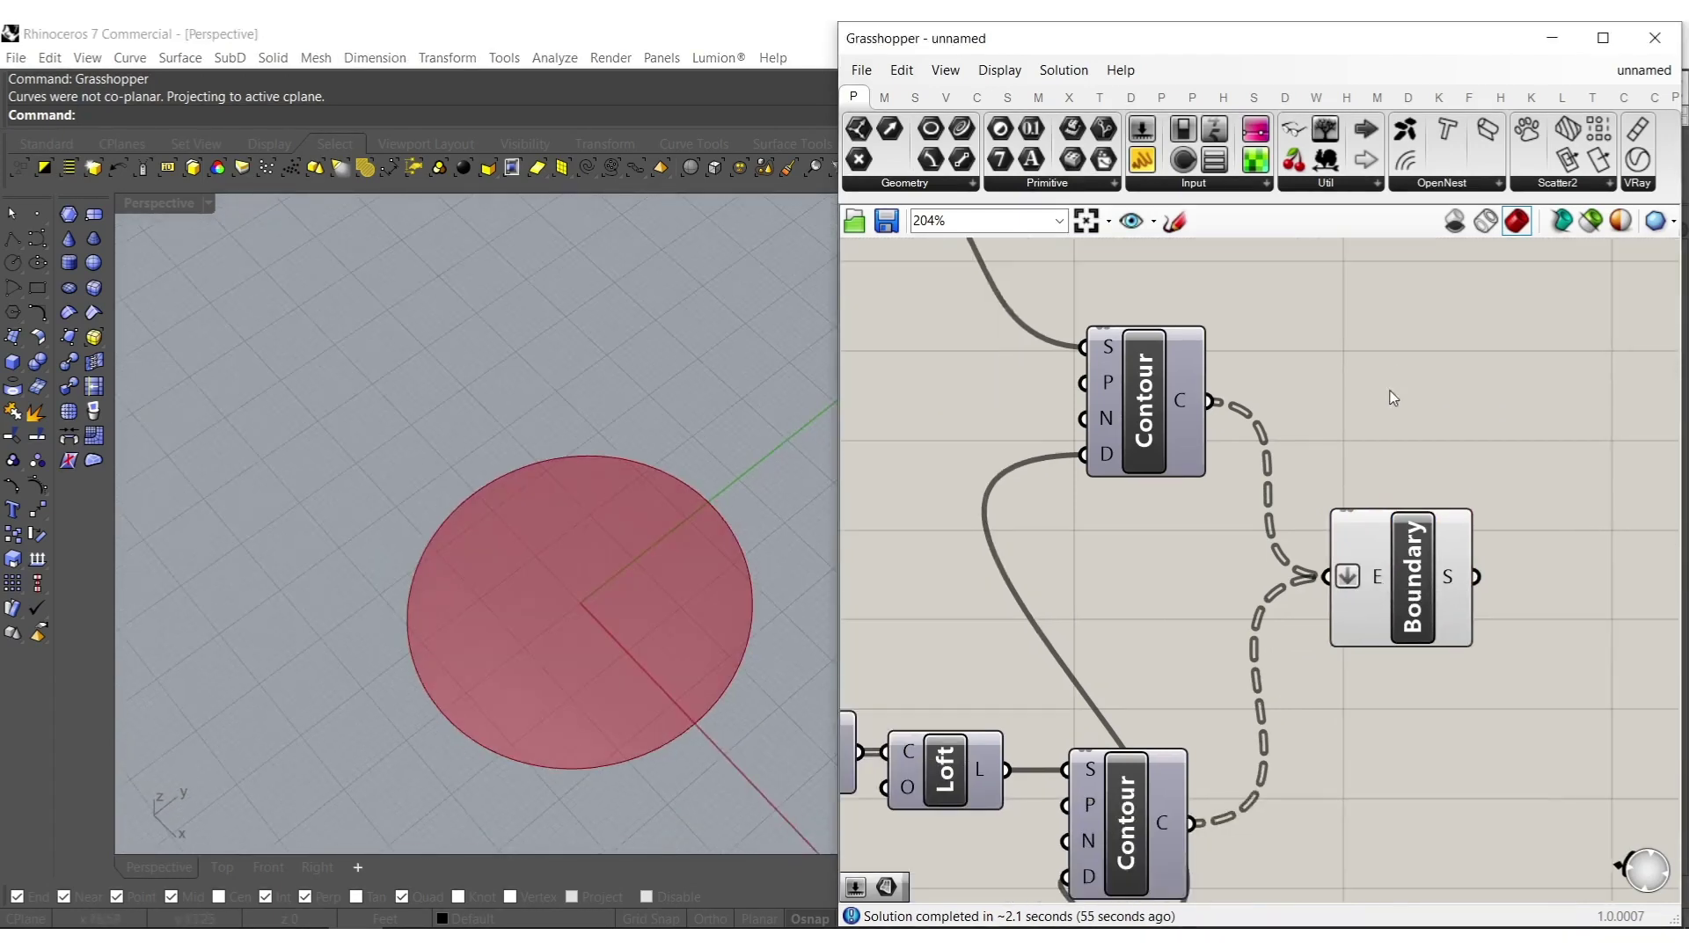
click(1387, 637)
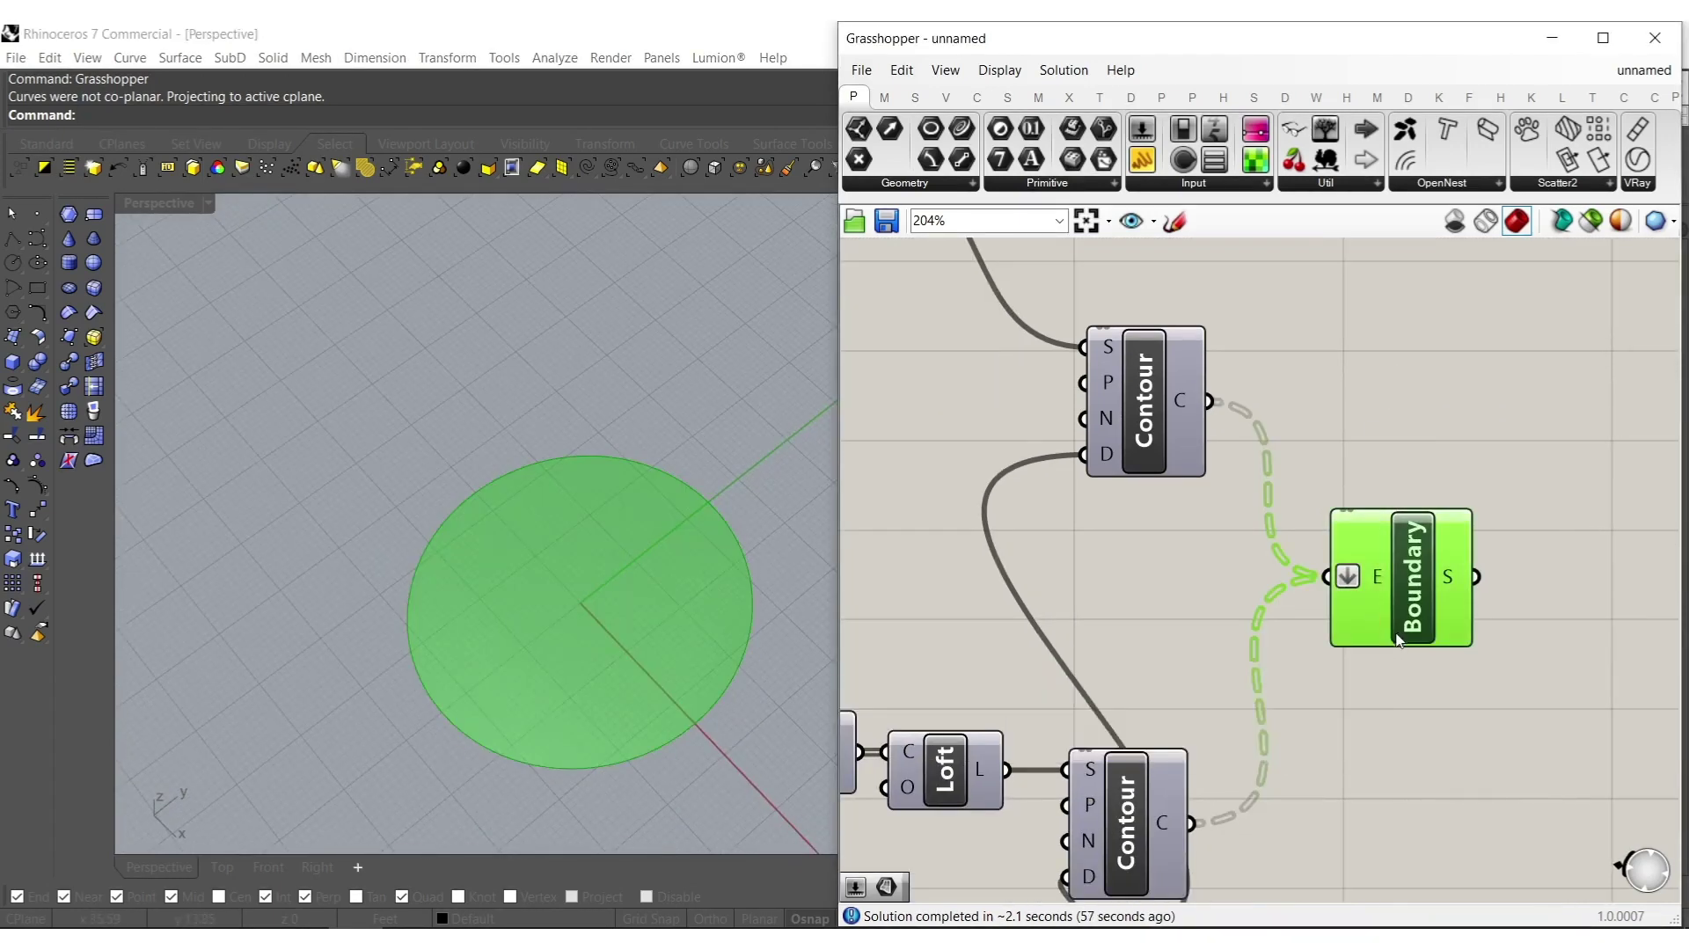
key(Delete)
Turn on the preview of both Loft components and inspect the two surfaces from above.
scroll(1158, 683, down, 3)
right_drag(1157, 684, 1195, 704)
click(1206, 434)
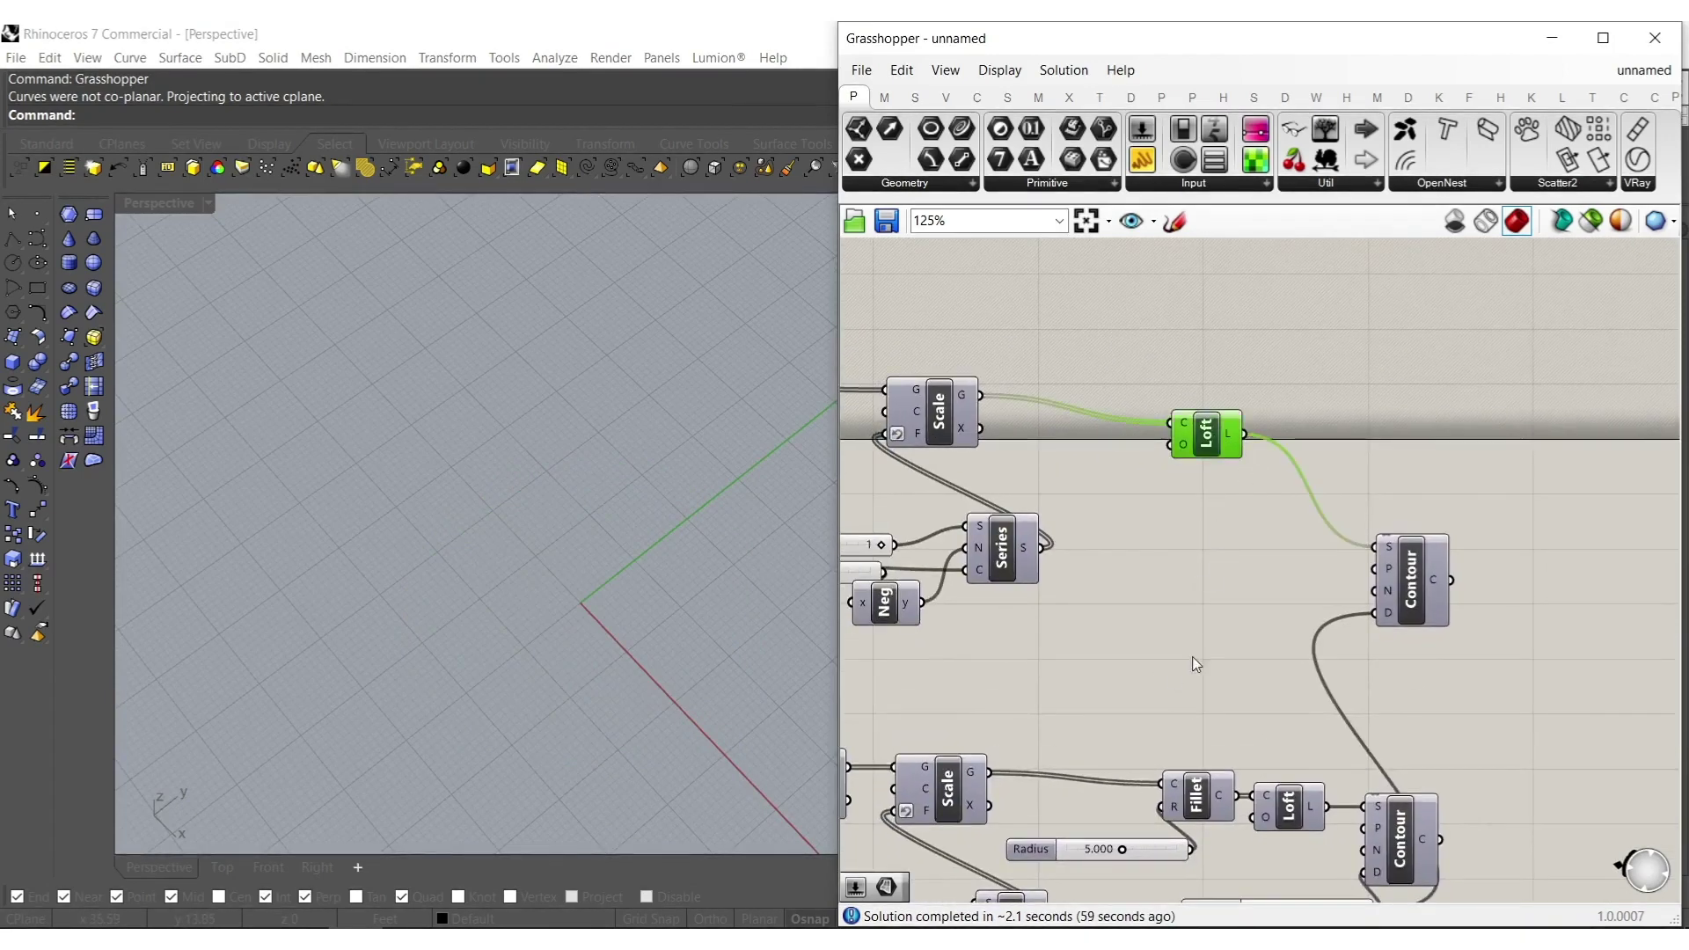
shift+click(1309, 807)
middle_click(1298, 805)
click(1353, 746)
right_drag(651, 682, 605, 651)
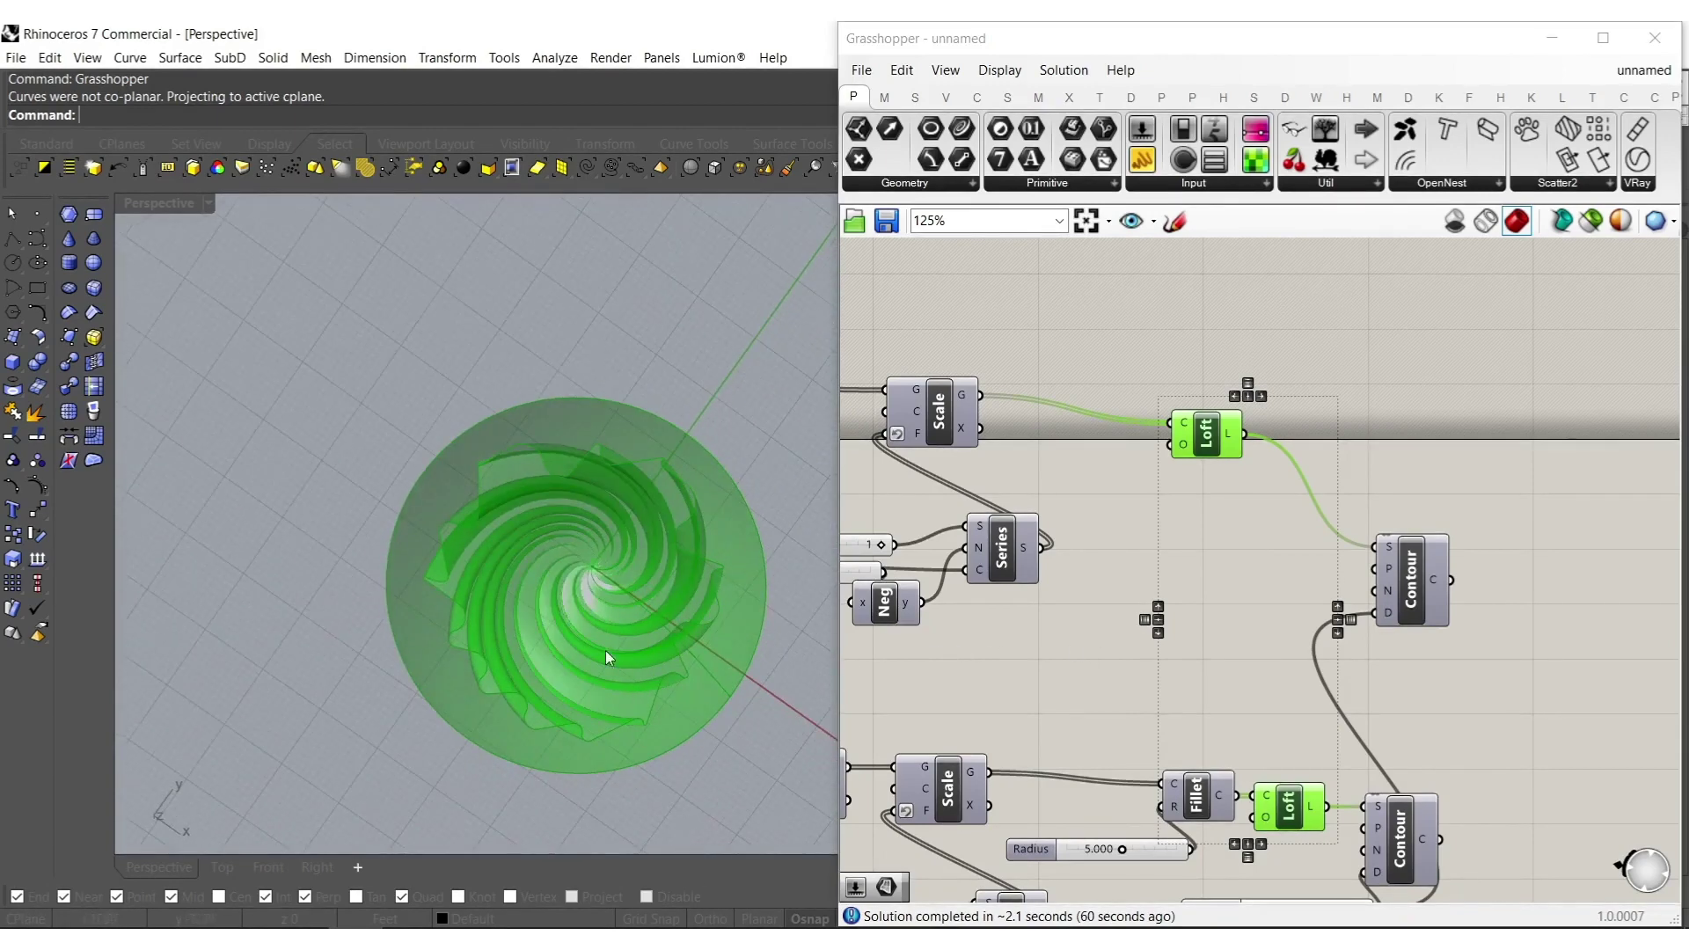
scroll(605, 651, up, 6)
right_drag(1359, 582, 1212, 652)
click(1355, 528)
double_click(1353, 541)
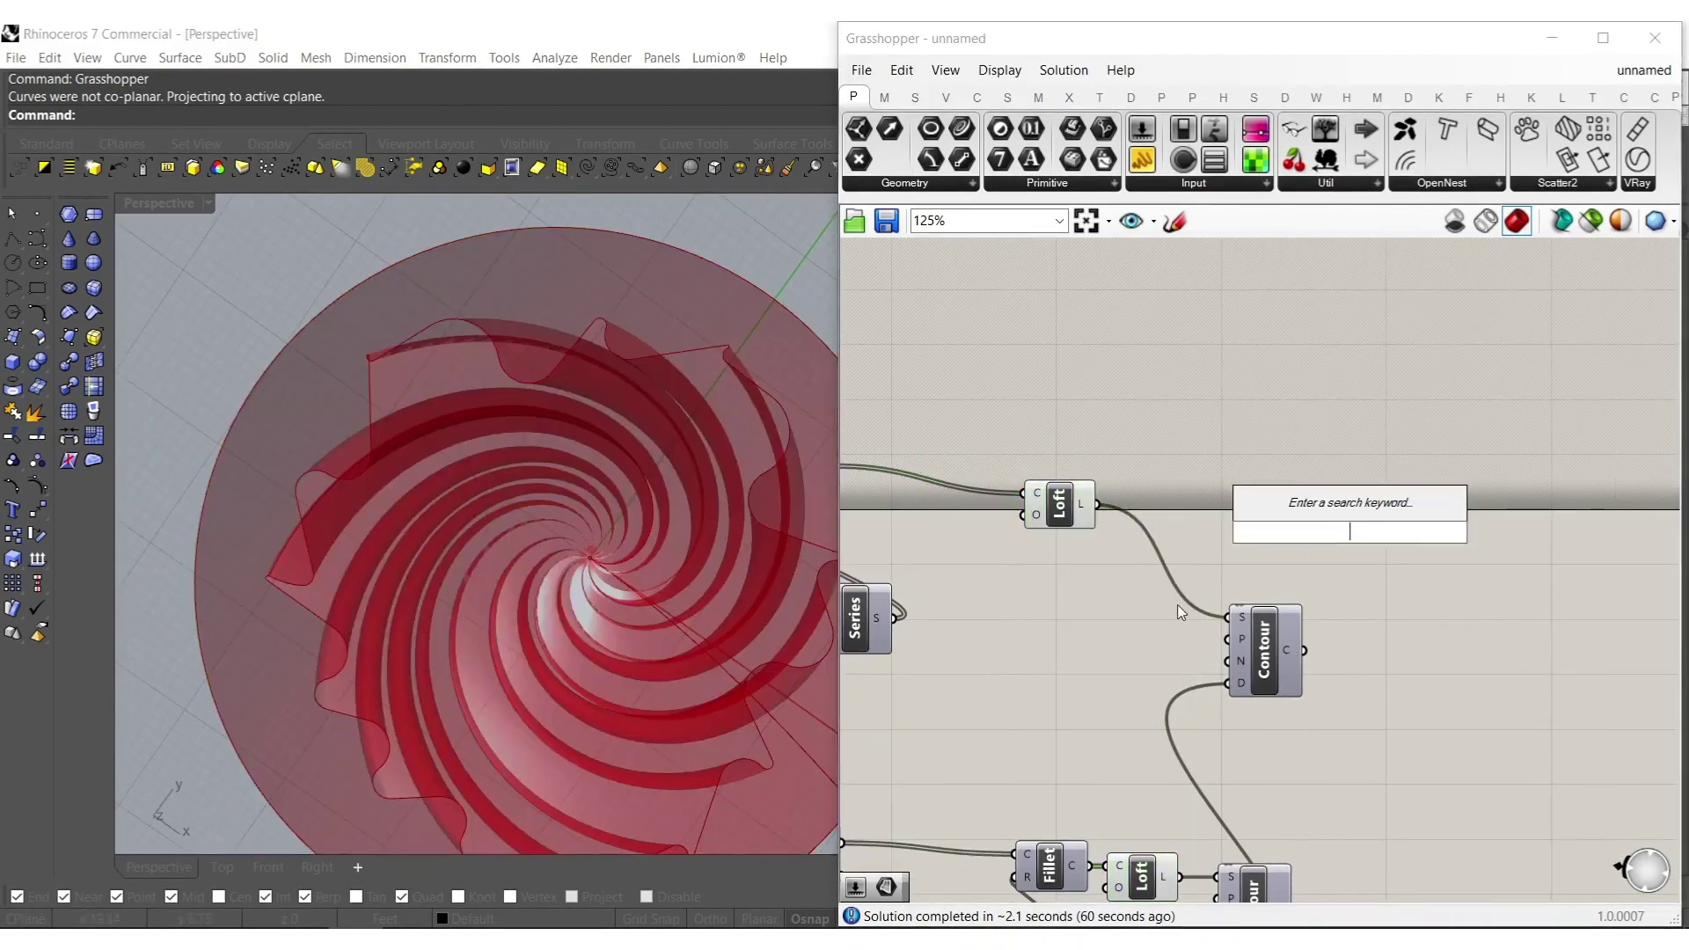
double_click(1135, 612)
text(egde)
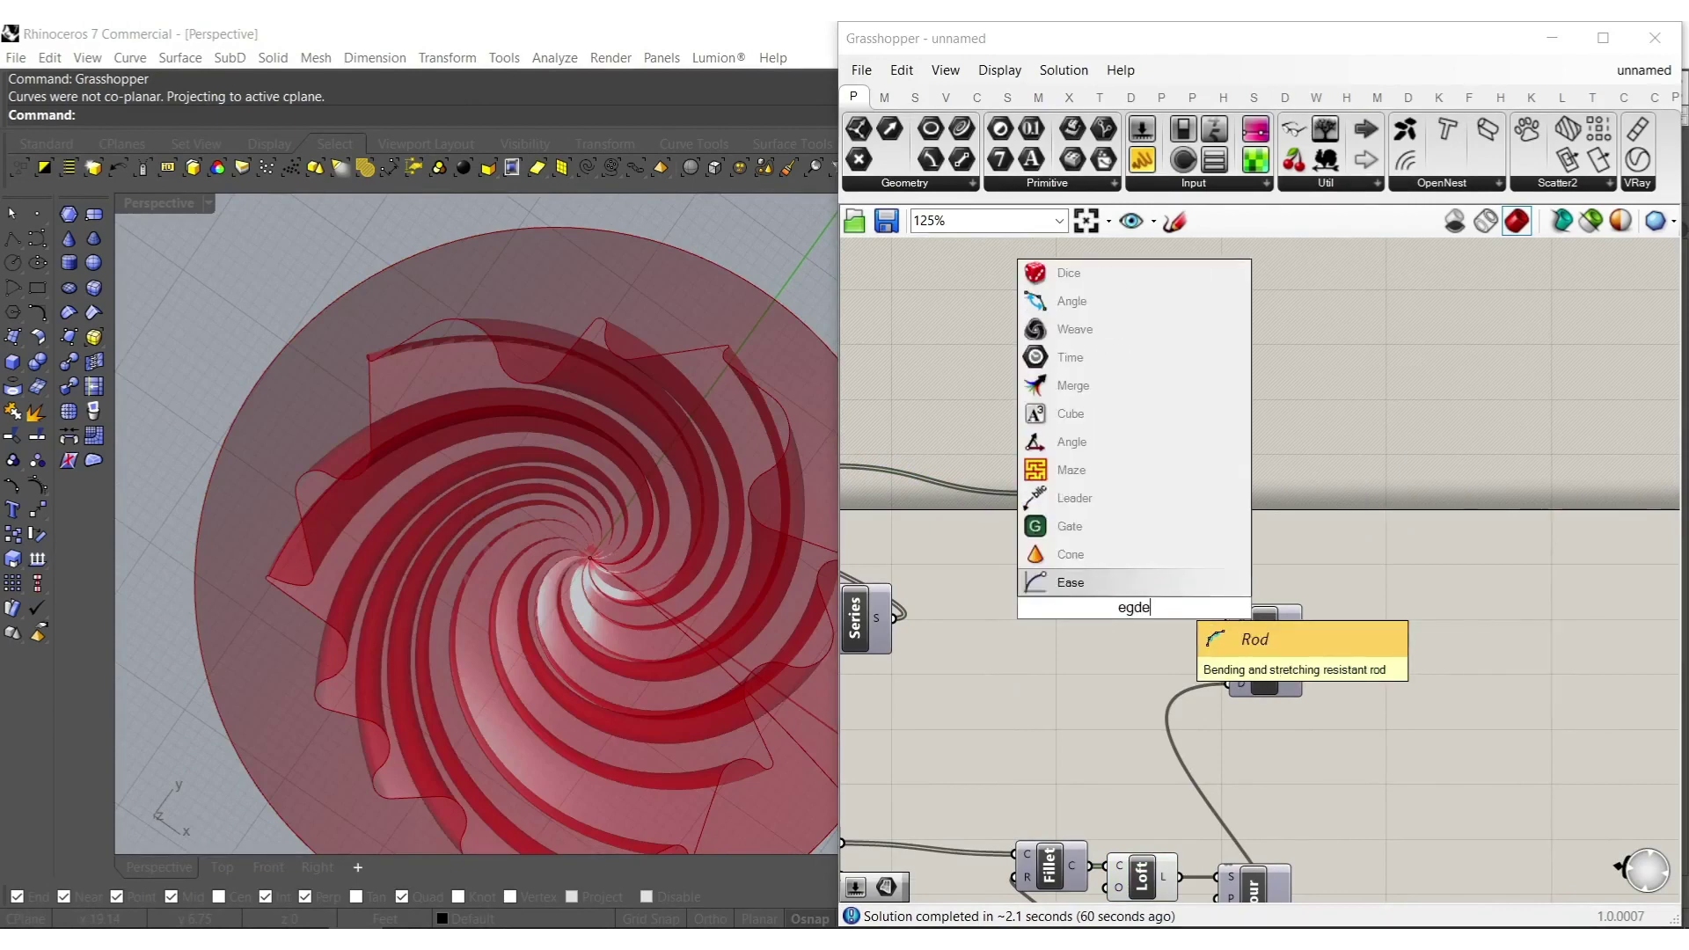
key(Escape)
Try adding an Edge Surface component beside the upper Contour, and delete it.
double_click(1164, 607)
text(edge)
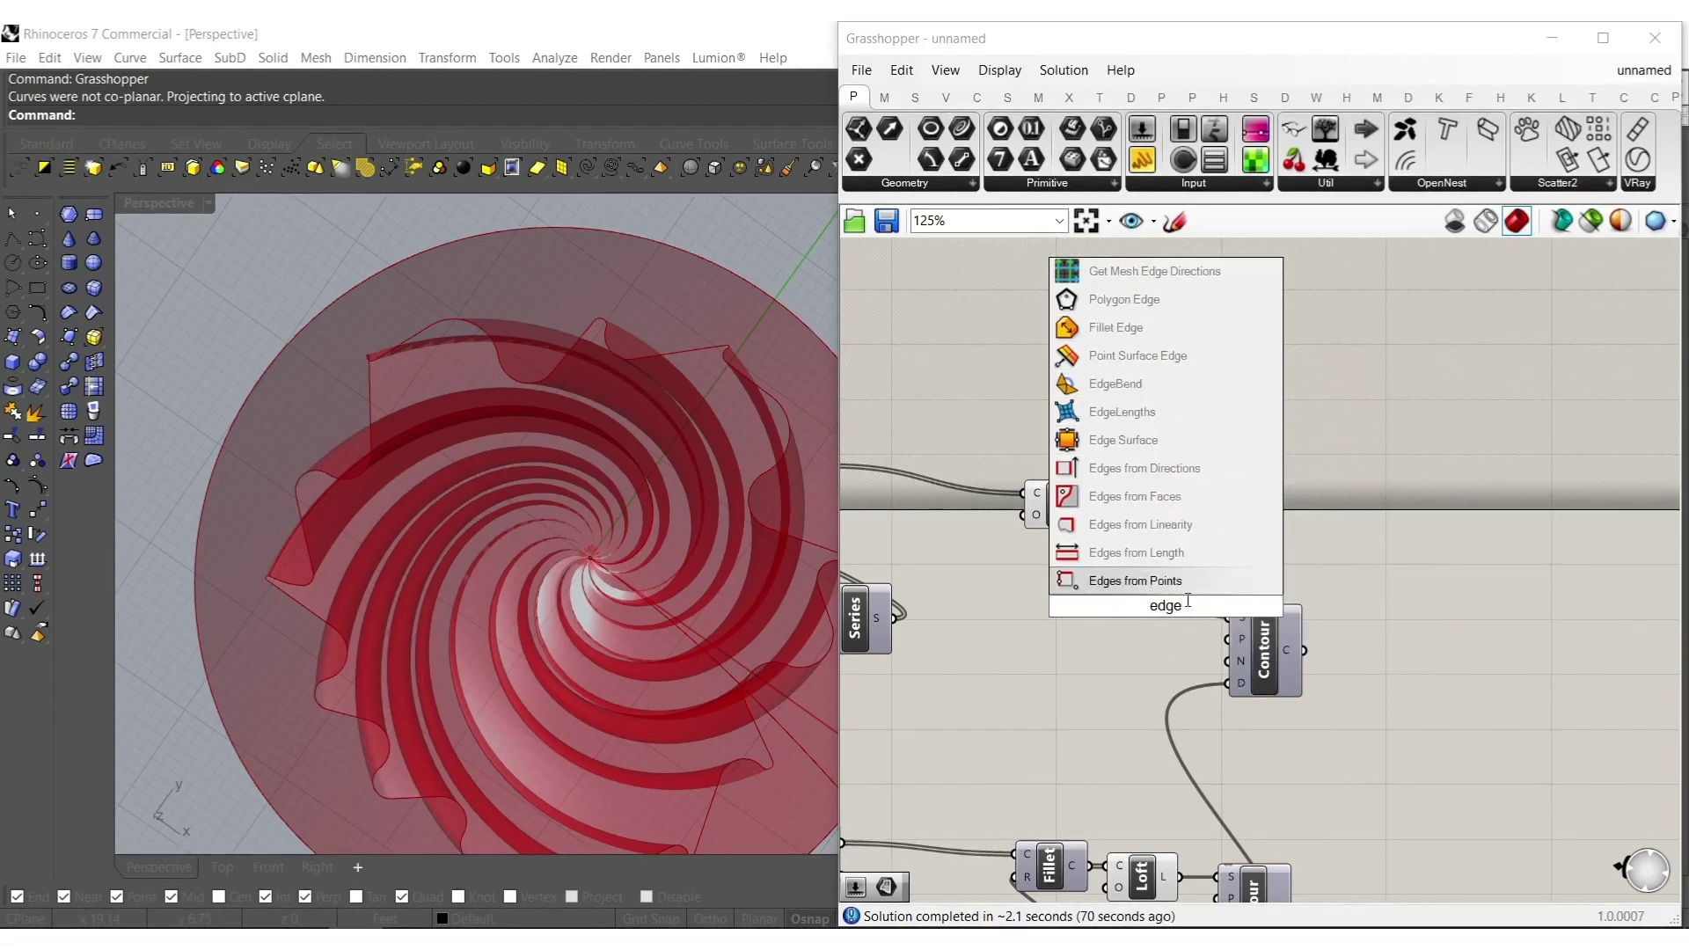
key(BackSpace)
key(BackSpace)
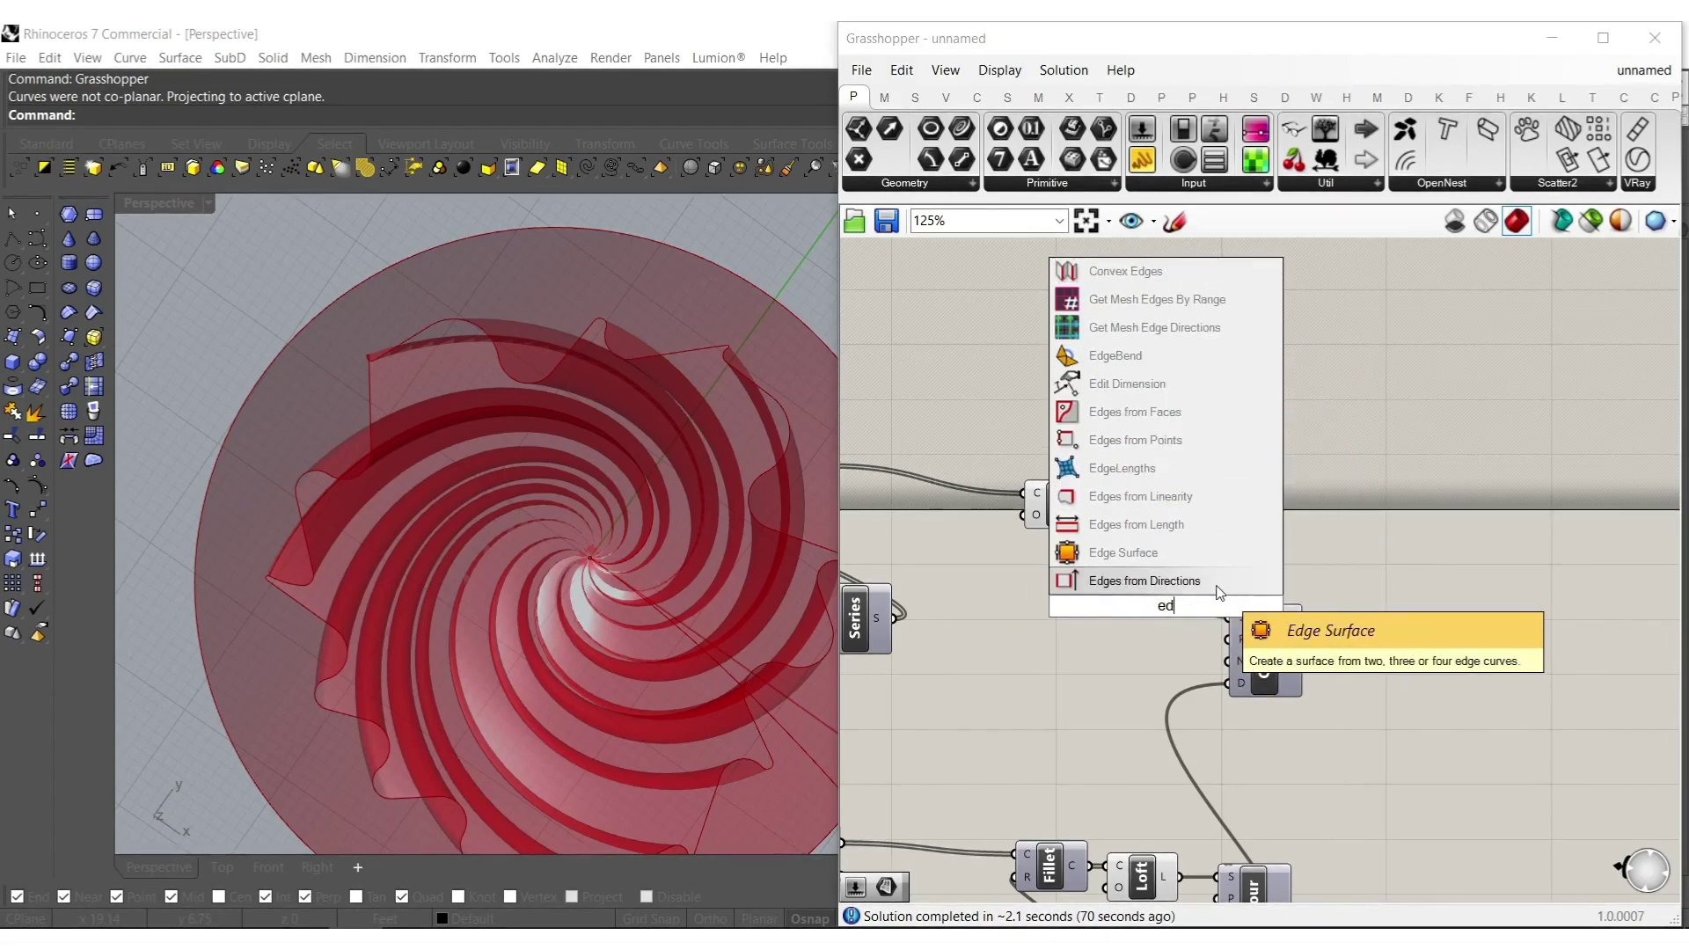
key(BackSpace)
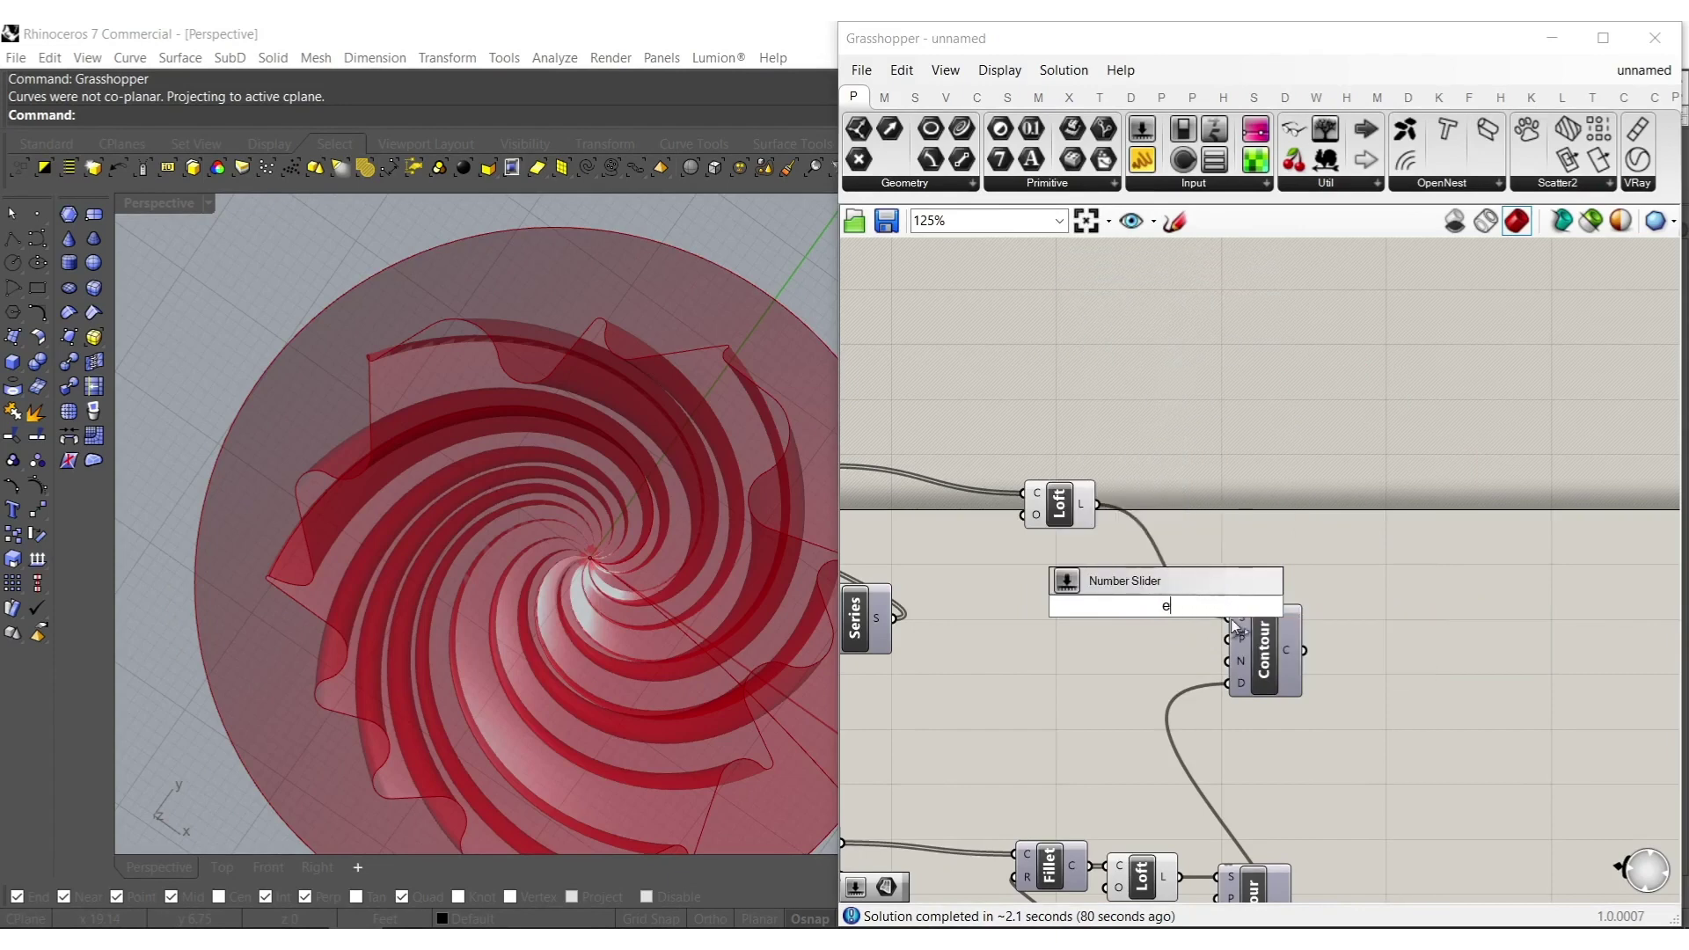
text(dge)
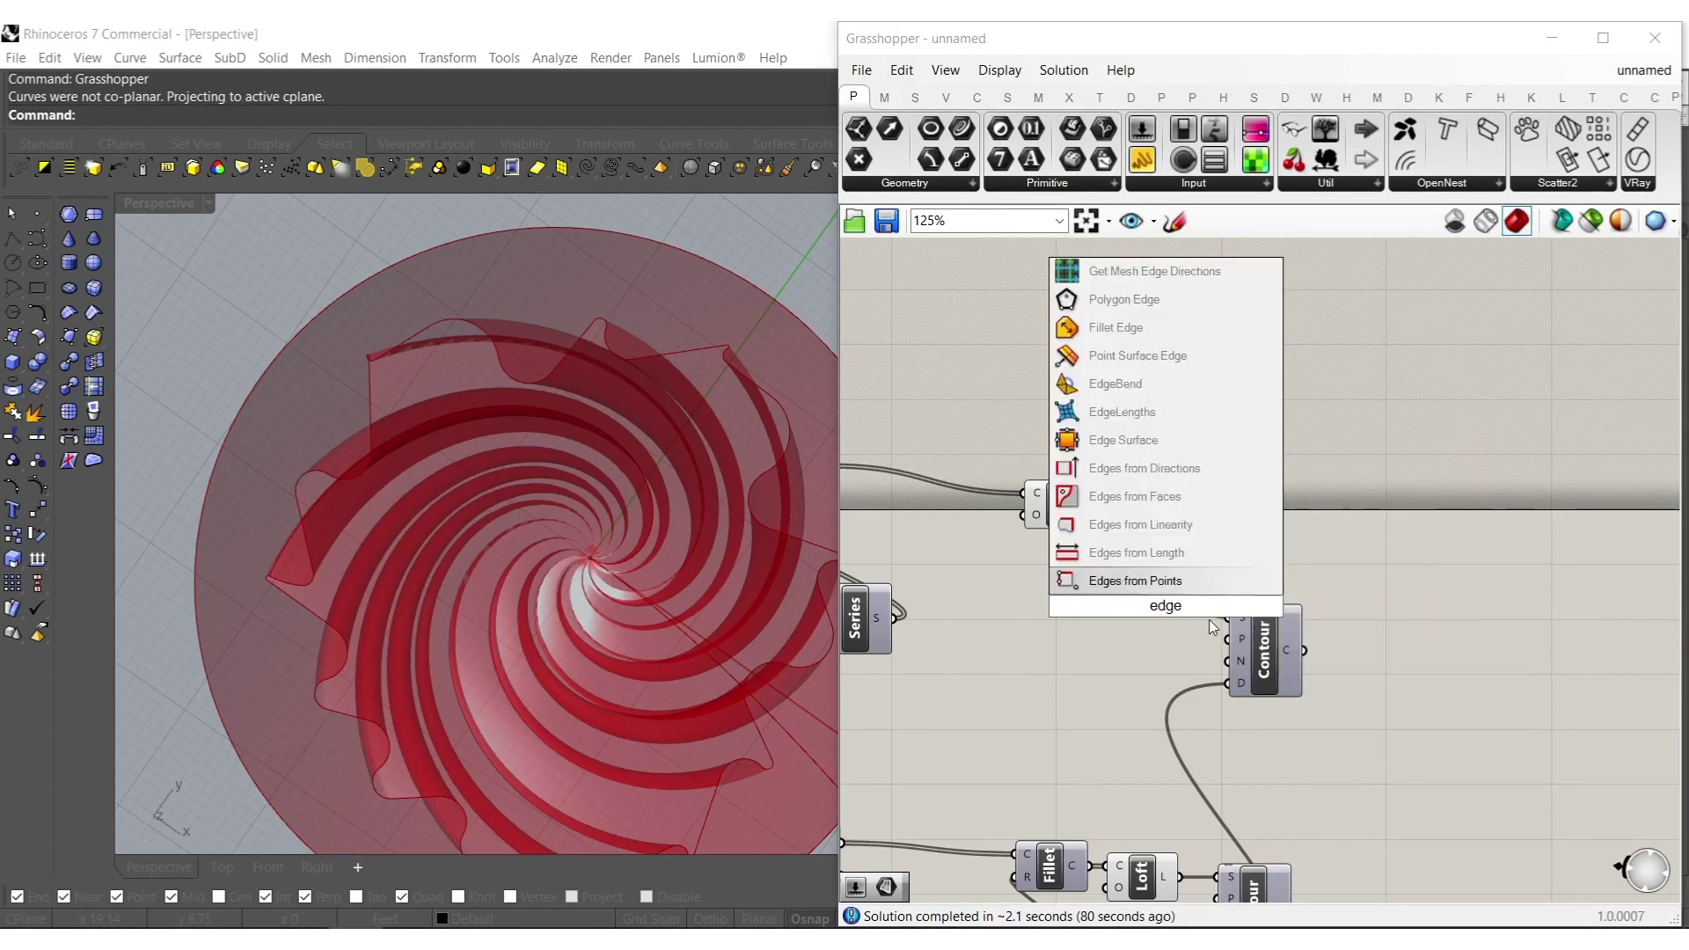
click(1174, 443)
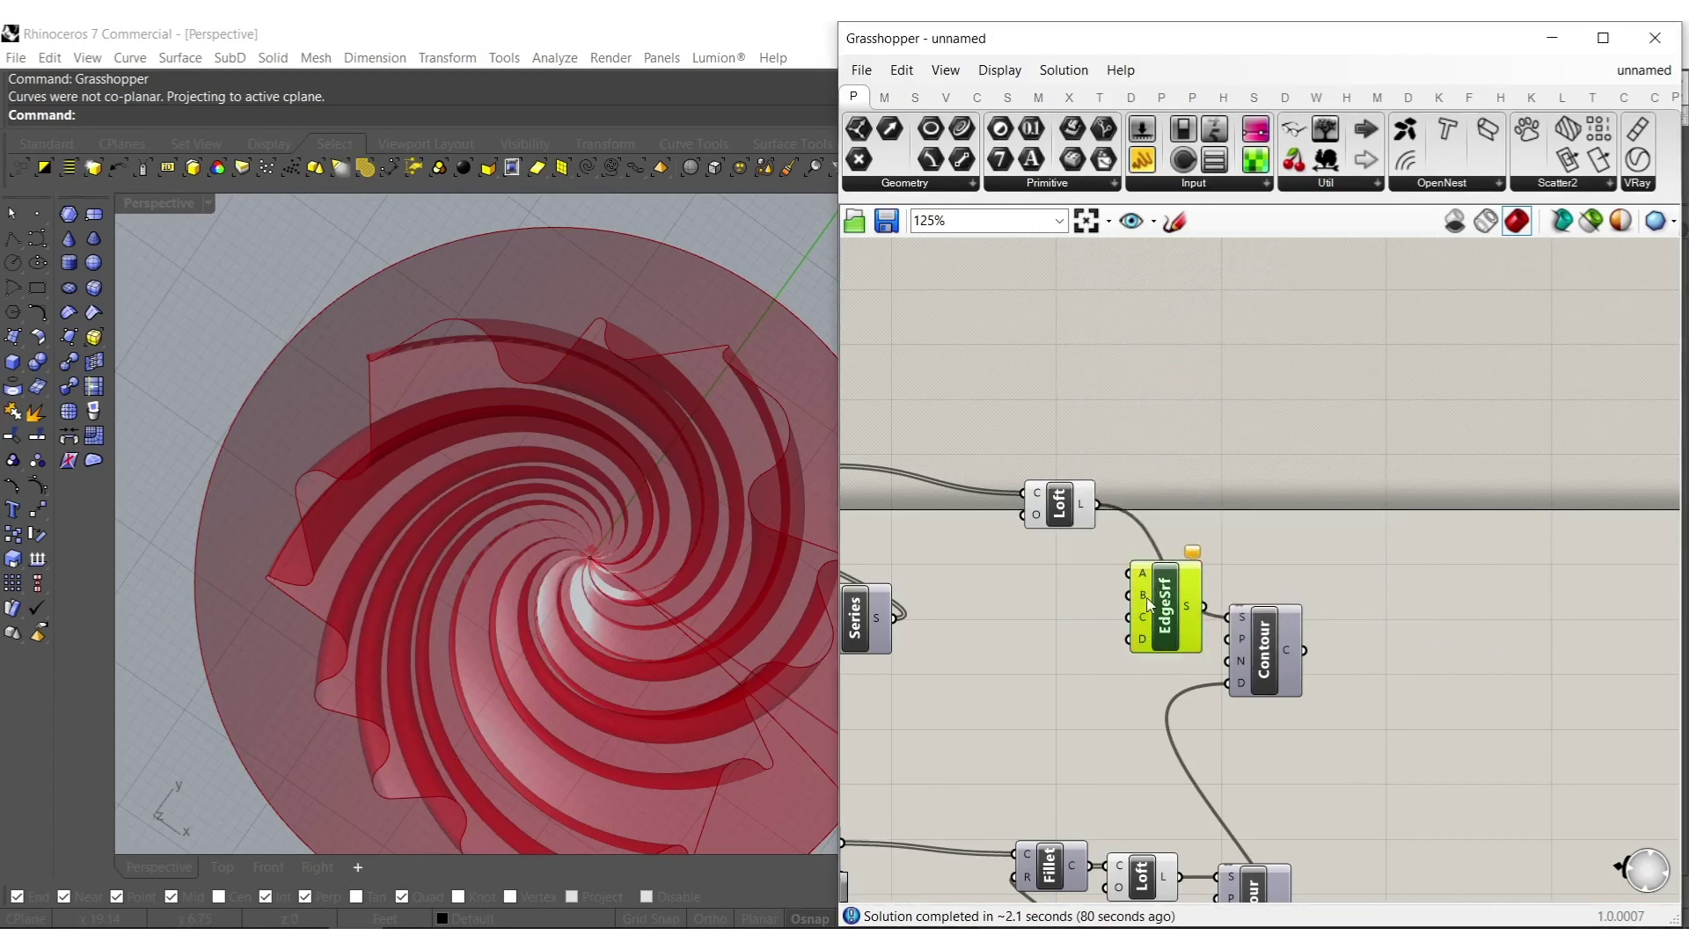
right_drag(1159, 597, 1113, 618)
key(Delete)
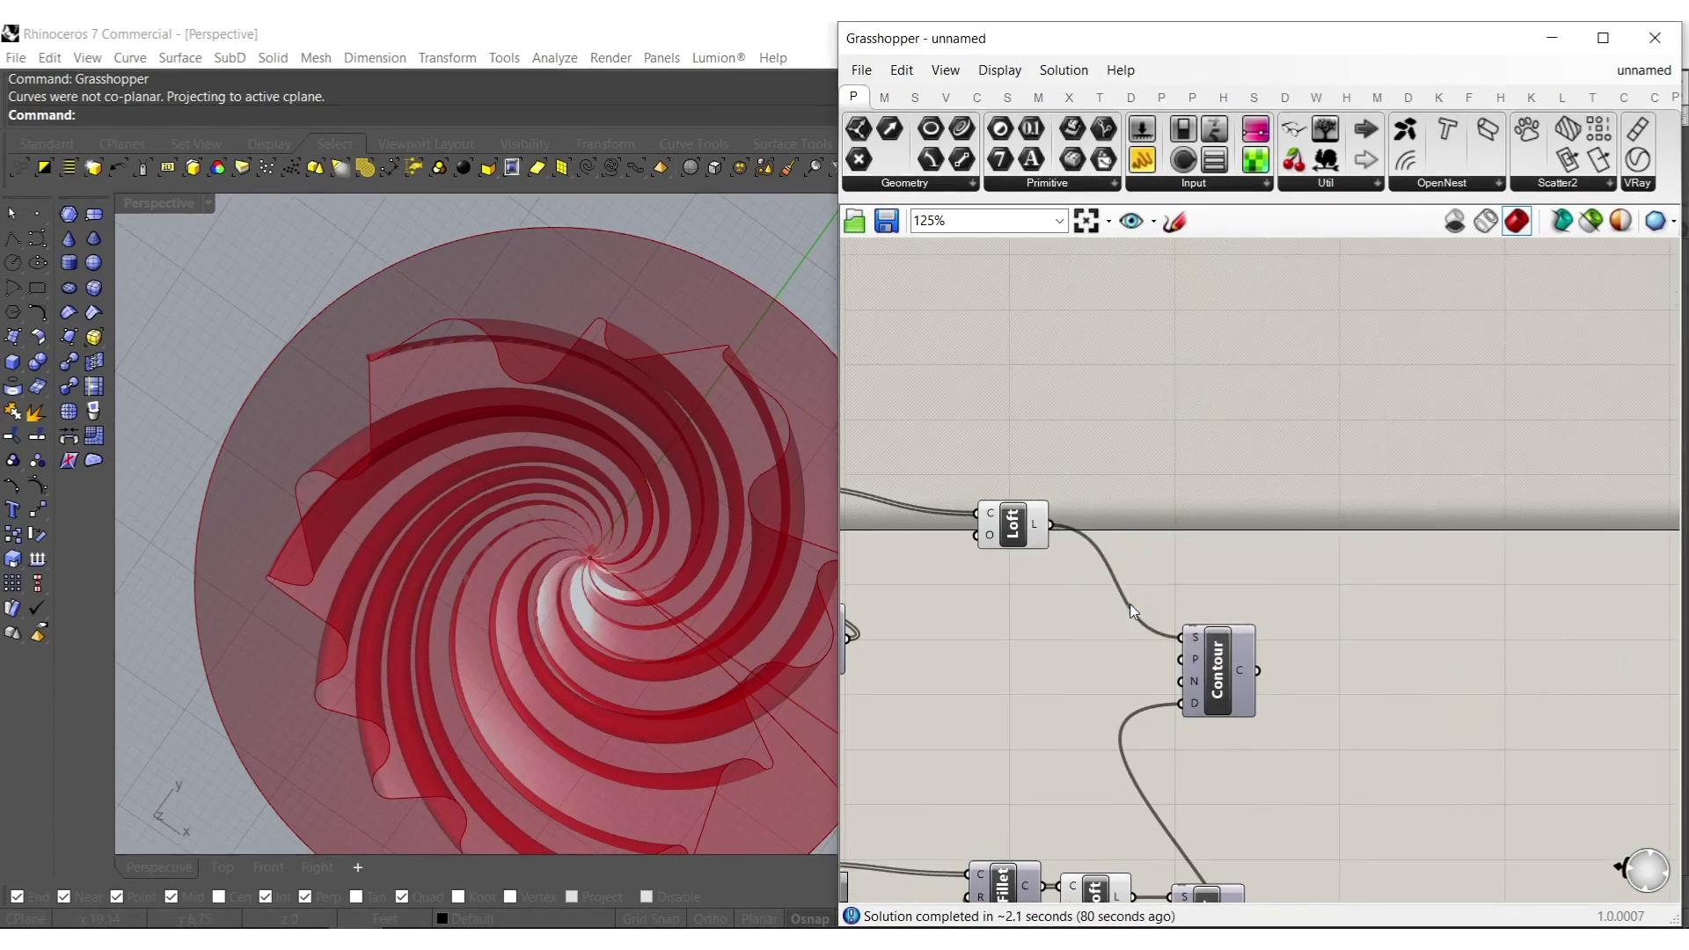
double_click(1059, 642)
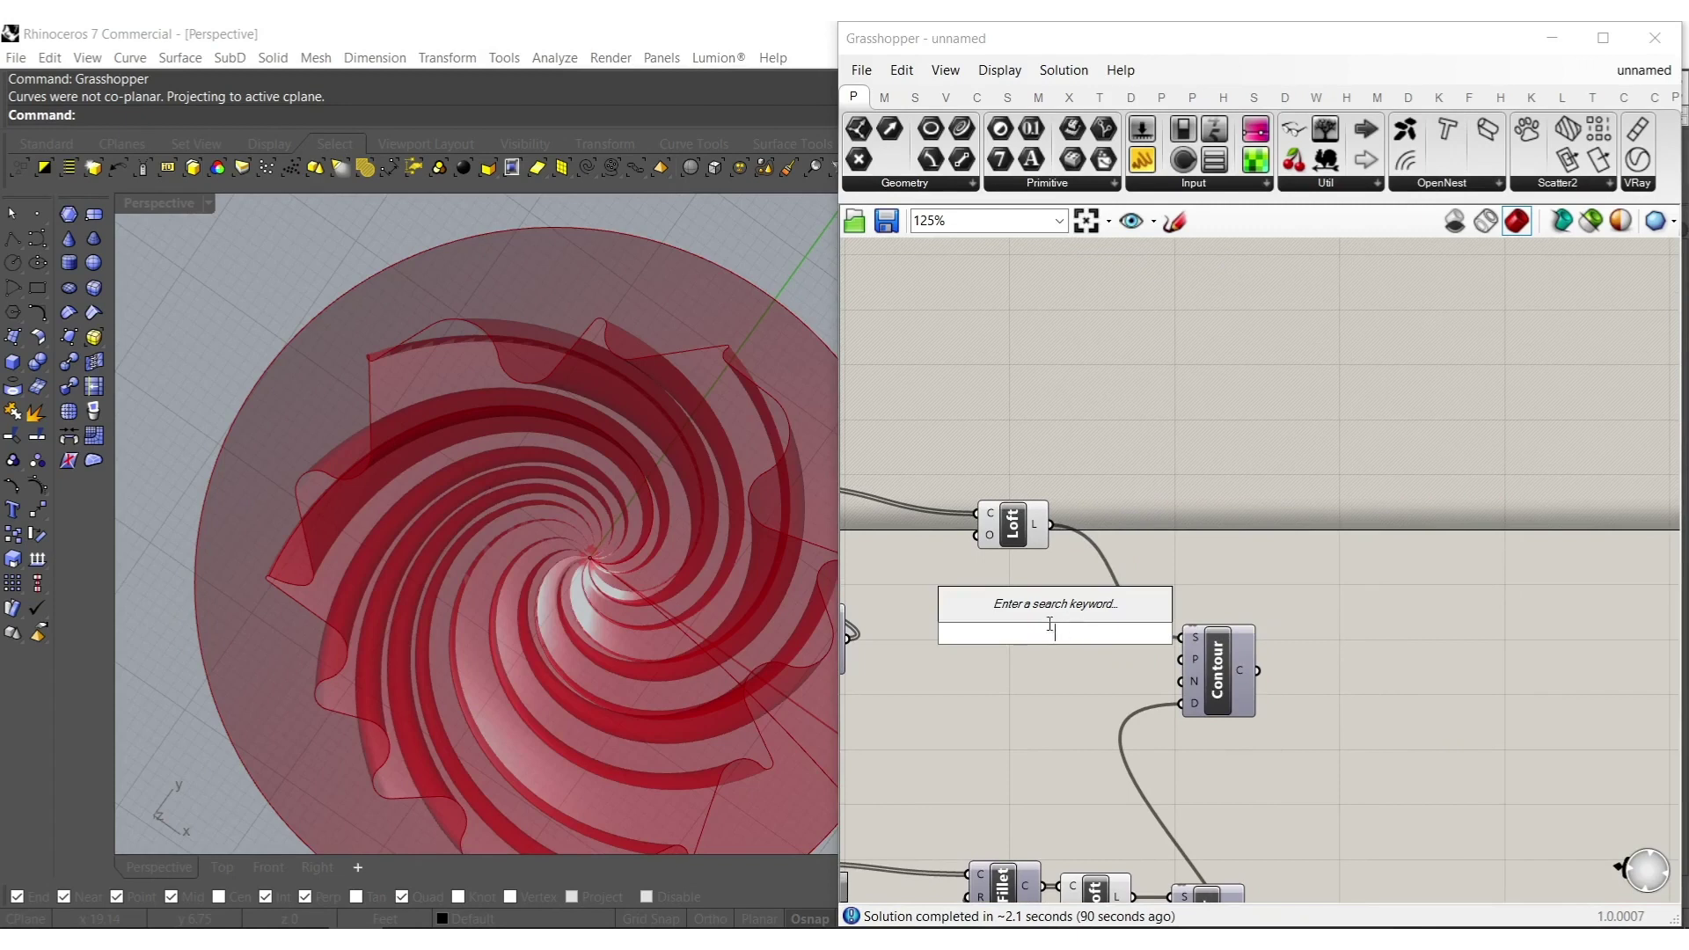
text(edg)
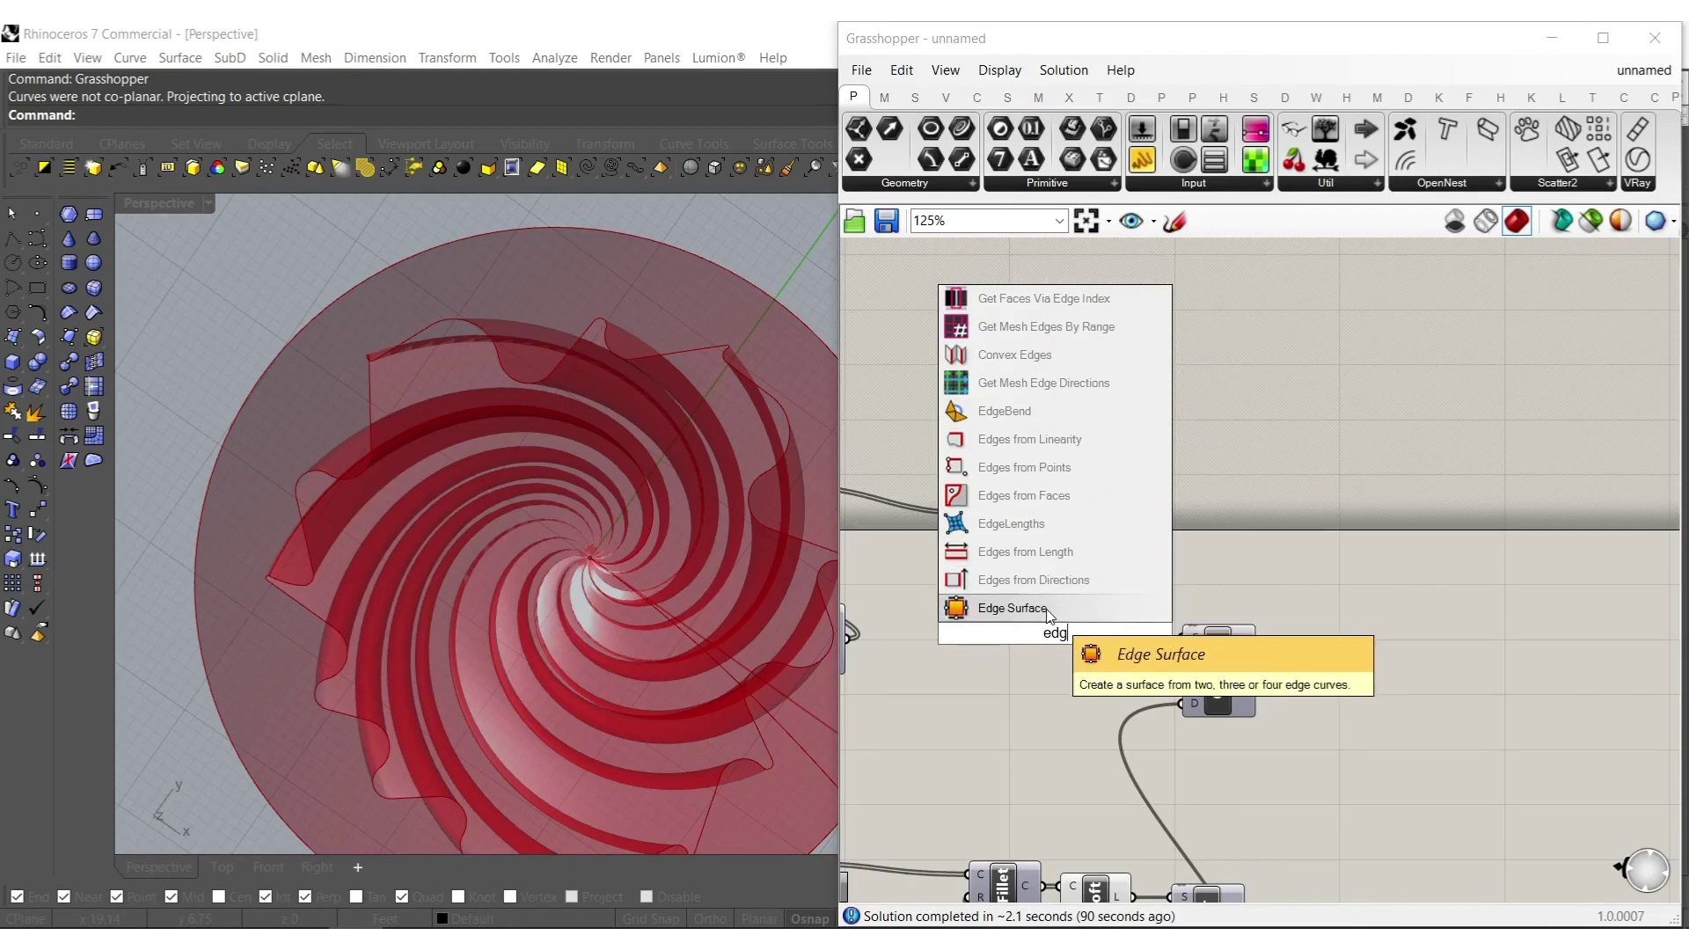
click(1052, 695)
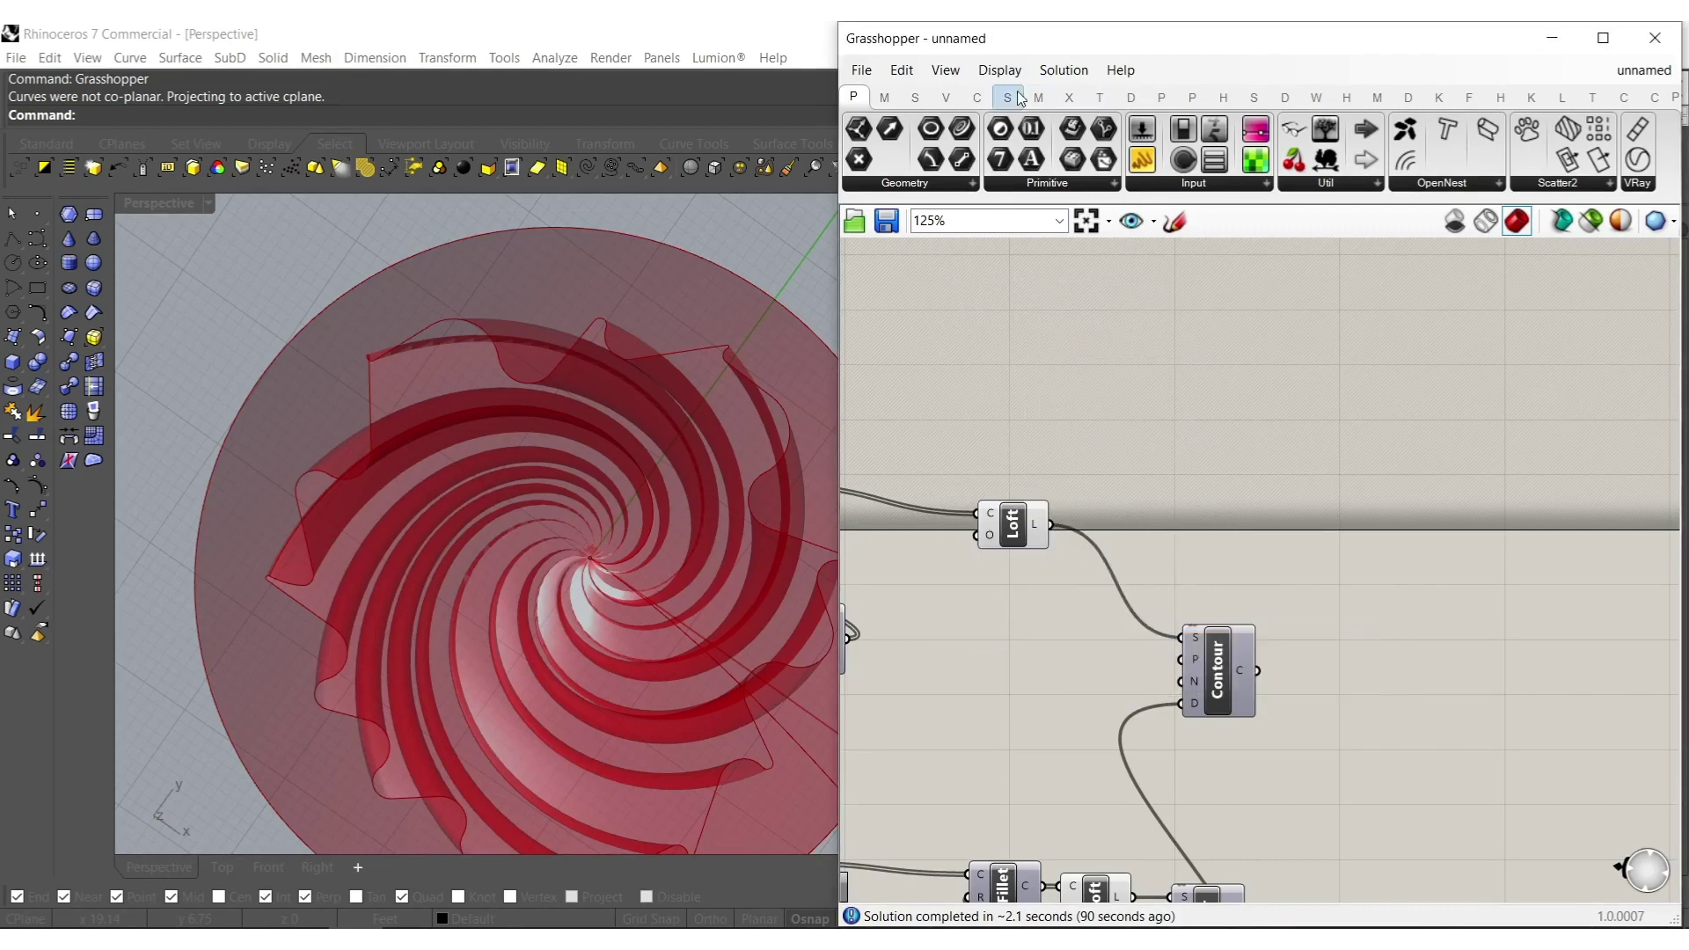
Add a Brep Edges component and feed it with the output of the upper Loft.
click(1019, 97)
click(1381, 187)
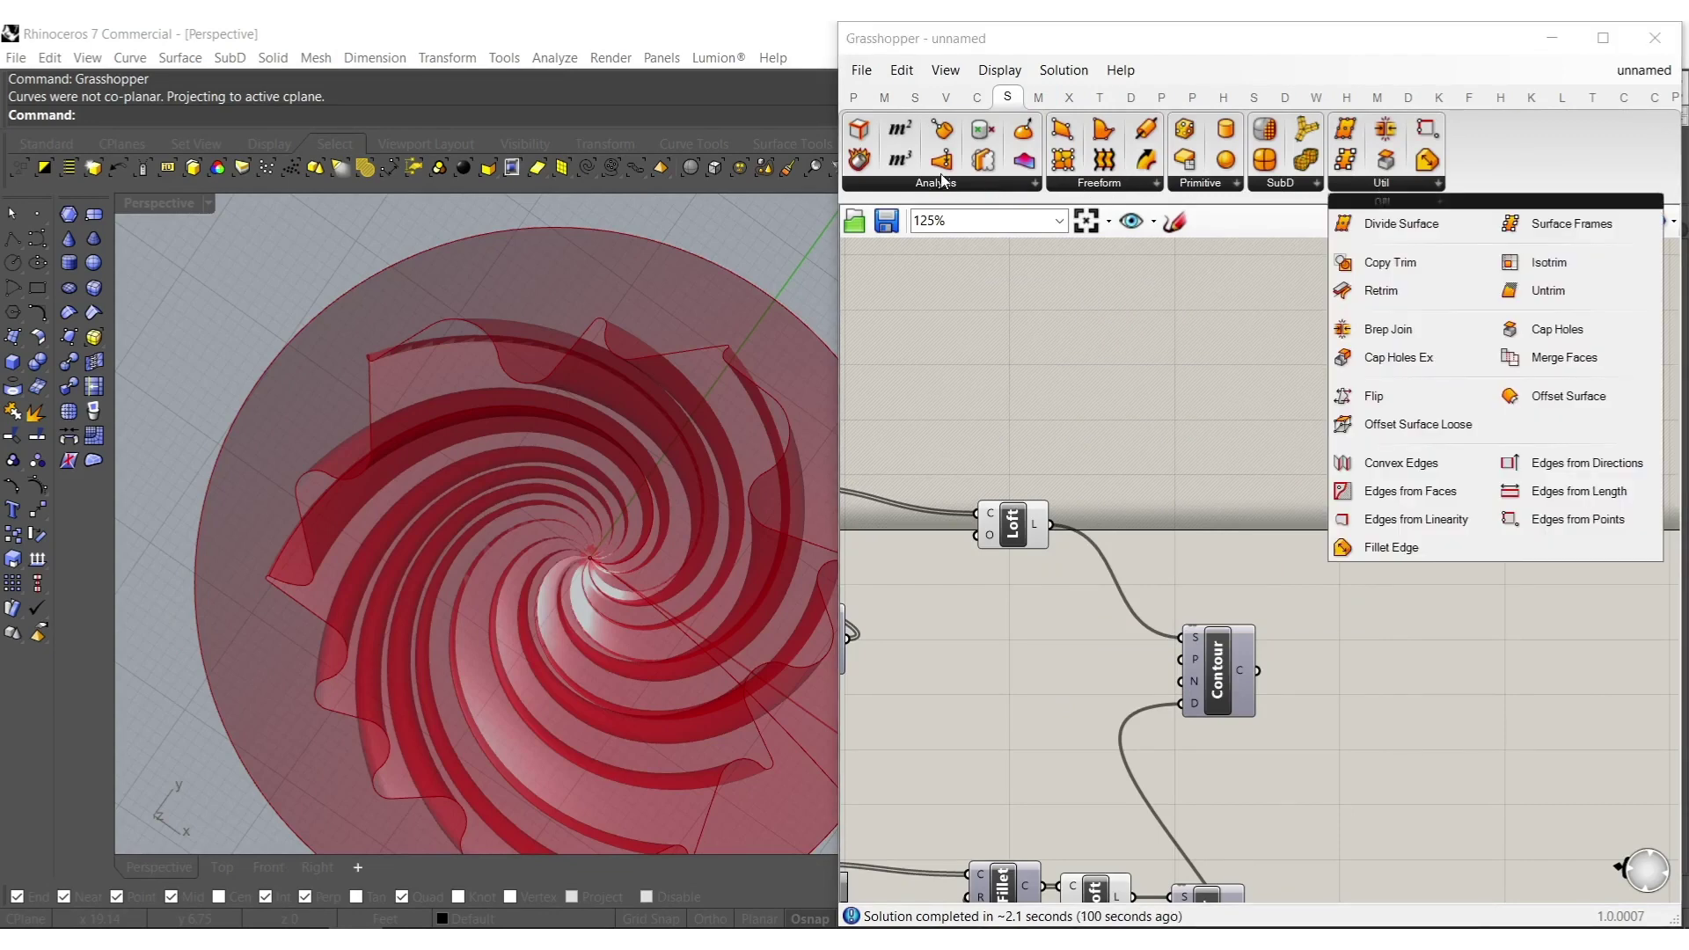
drag(859, 129, 972, 582)
scroll(1178, 444, up, 4)
scroll(1012, 604, down, 5)
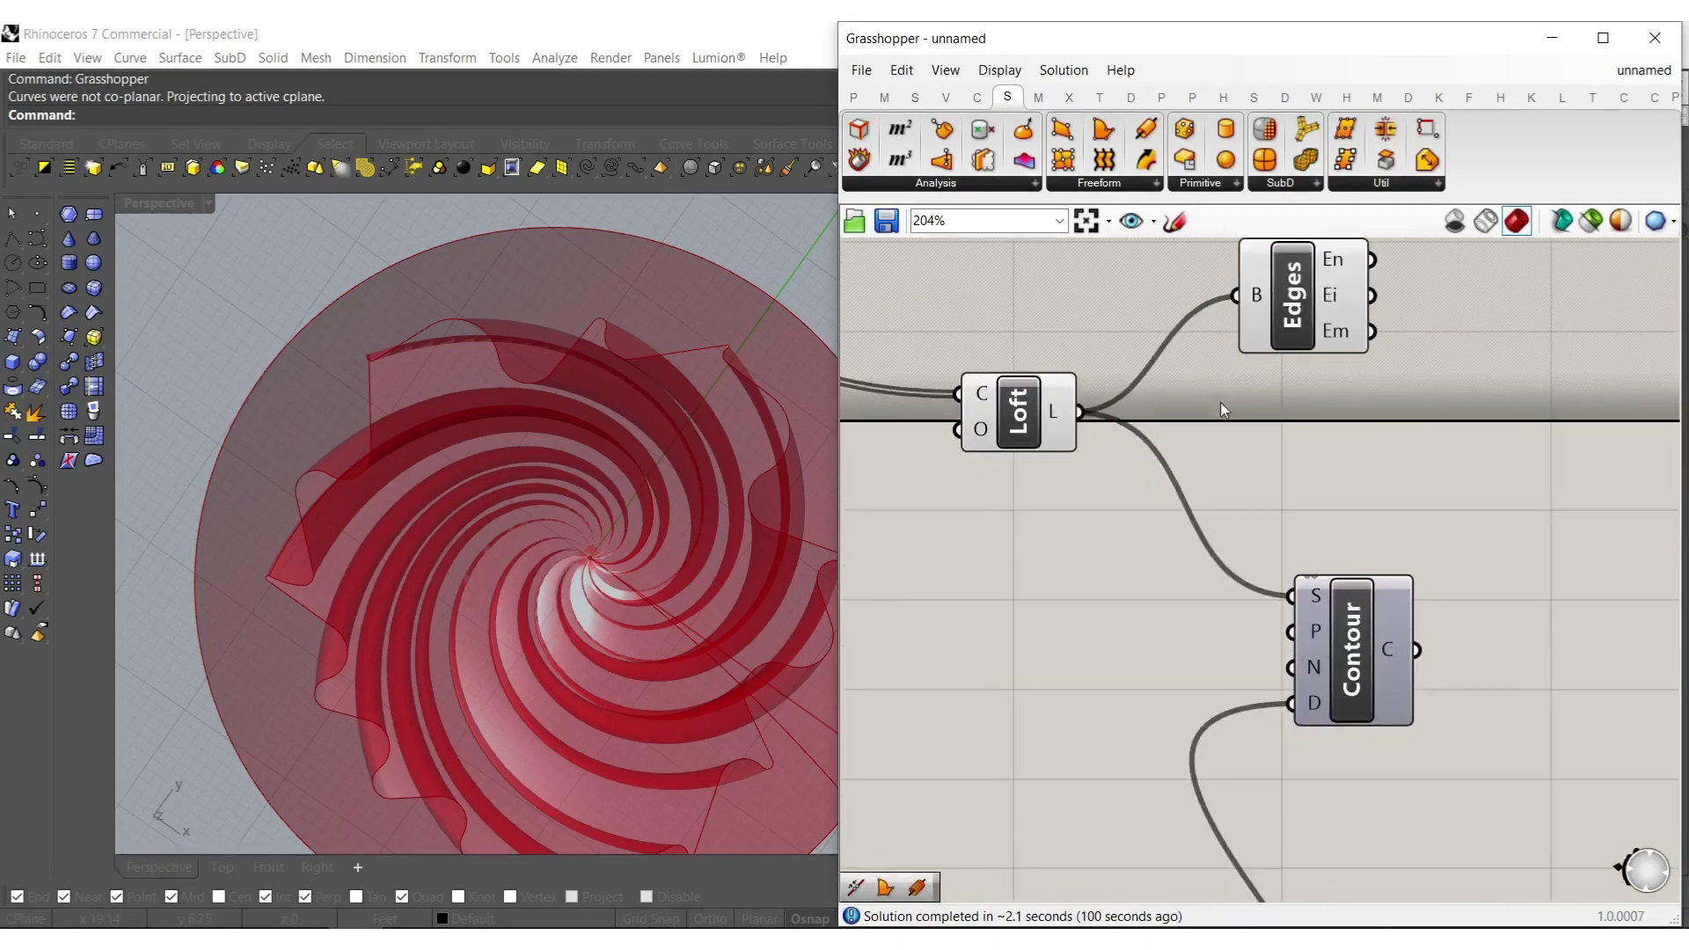
Duplicate the Brep Edges component below the lower Contour and connect its B input to the lower Loft.
drag(1676, 316, 1188, 428)
alt+drag(1236, 903, 1229, 900)
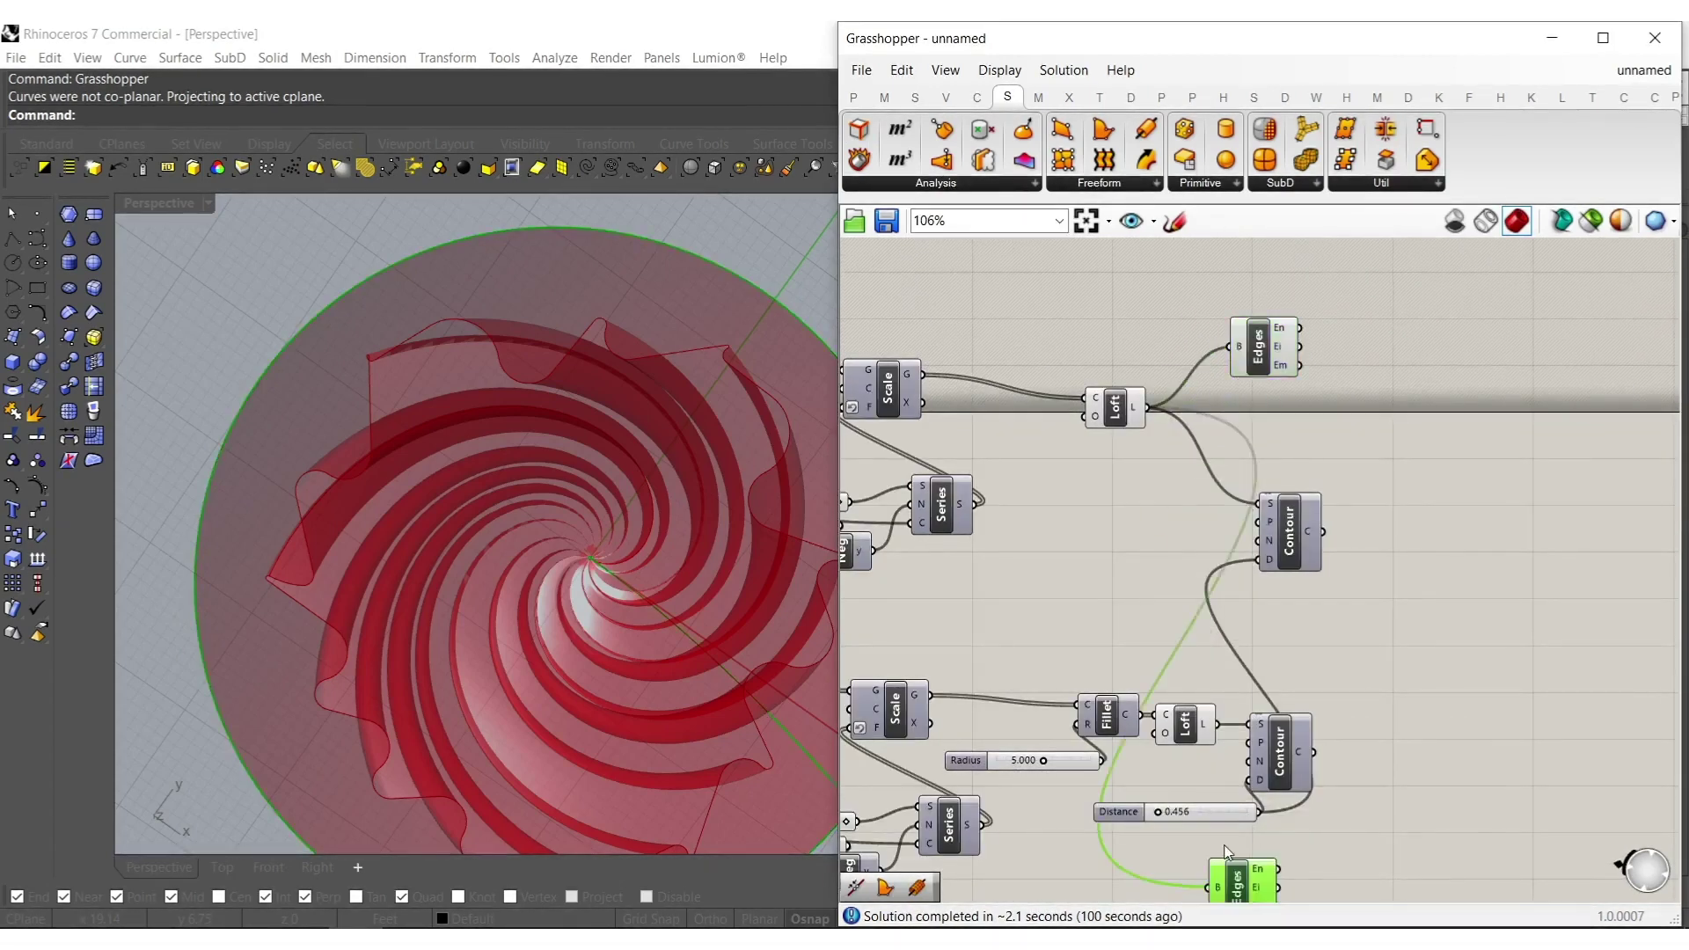
right_drag(1223, 847, 1267, 647)
click(1246, 694)
drag(1252, 687, 1262, 524)
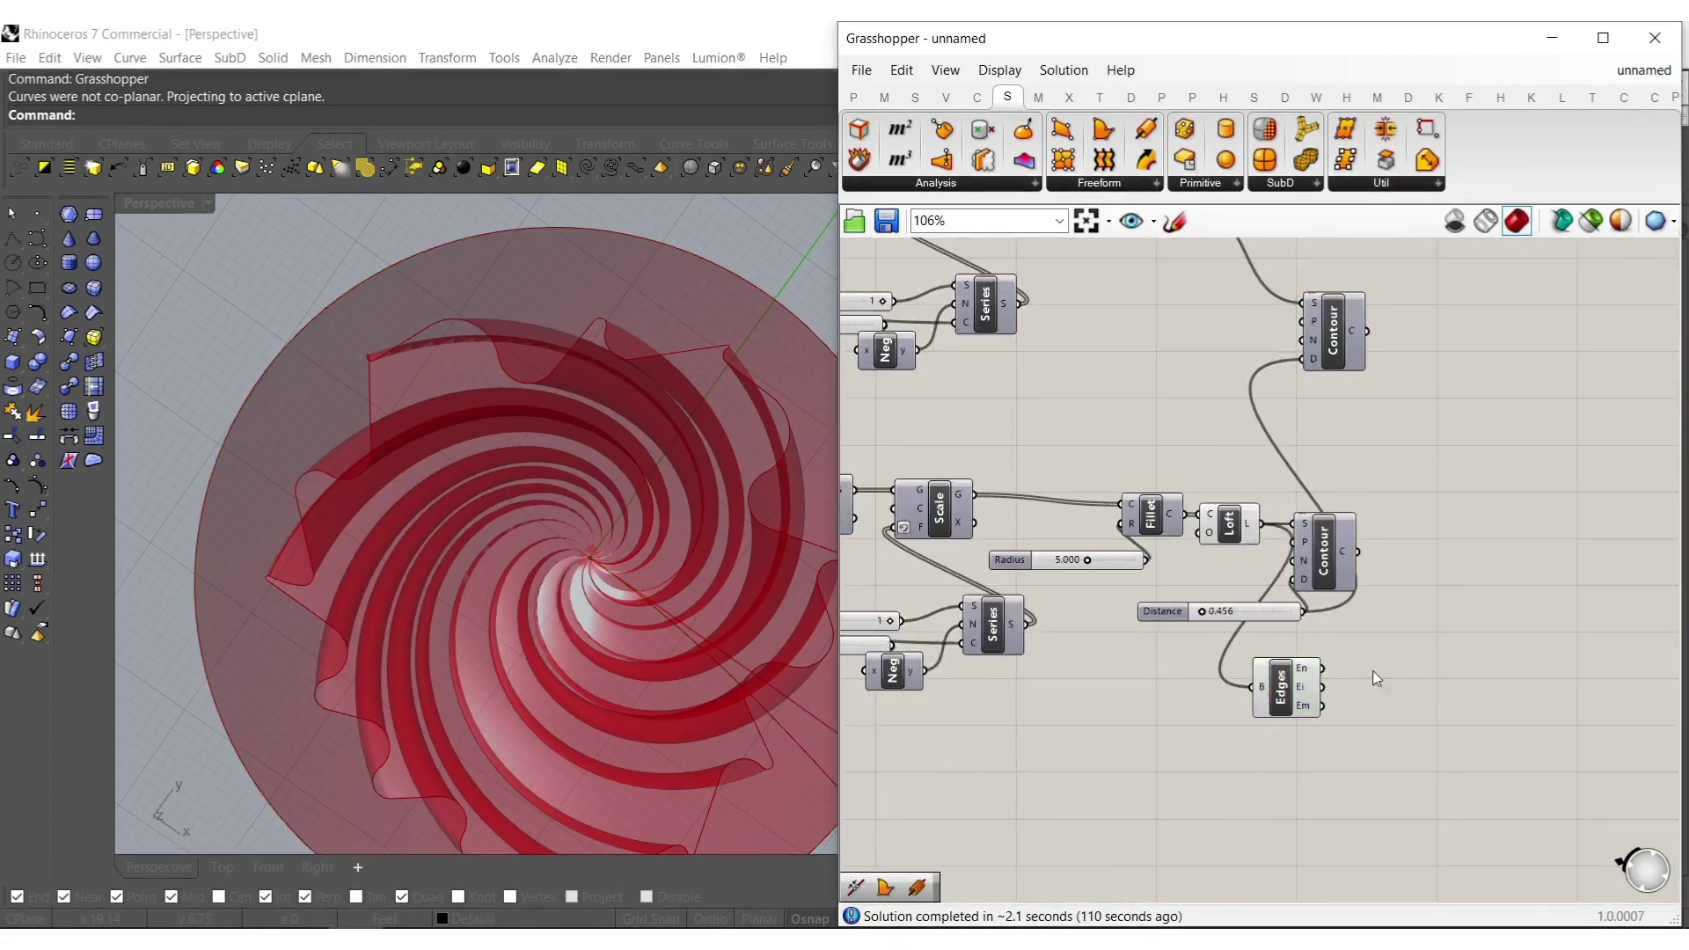
Add a List Item component and connect its L input to the En output of the lower Brep Edges.
right_drag(1401, 693, 1351, 709)
double_click(1357, 713)
text(item)
click(1311, 549)
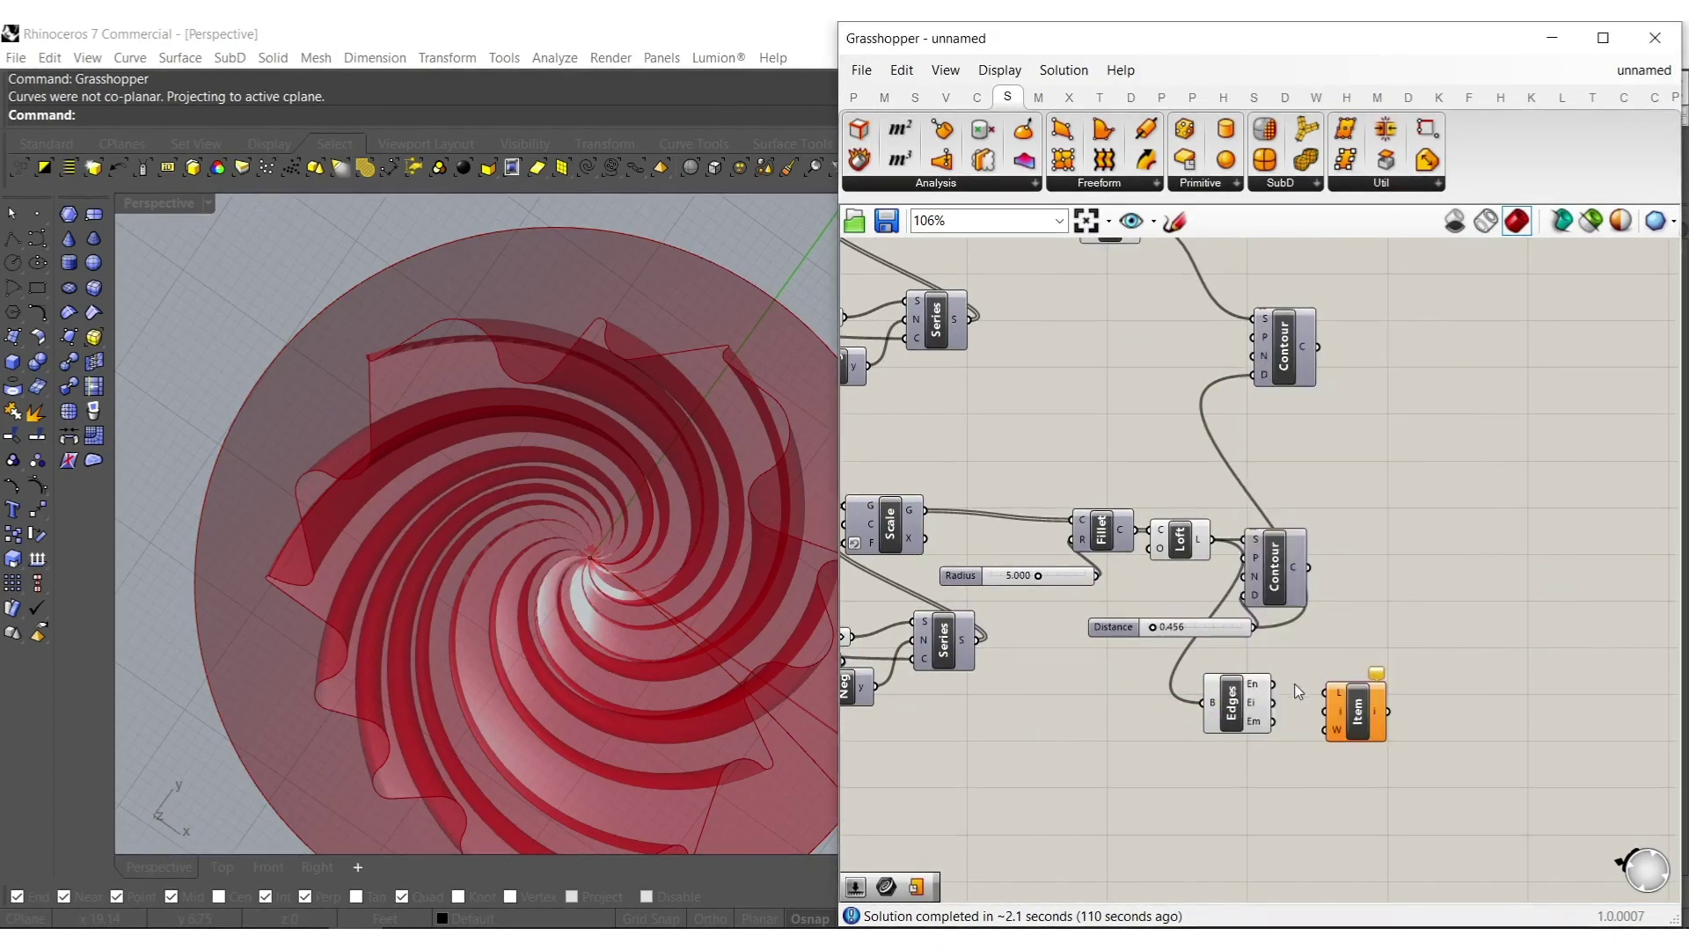
scroll(1316, 684, up, 4)
drag(1246, 686, 1294, 728)
click(1379, 731)
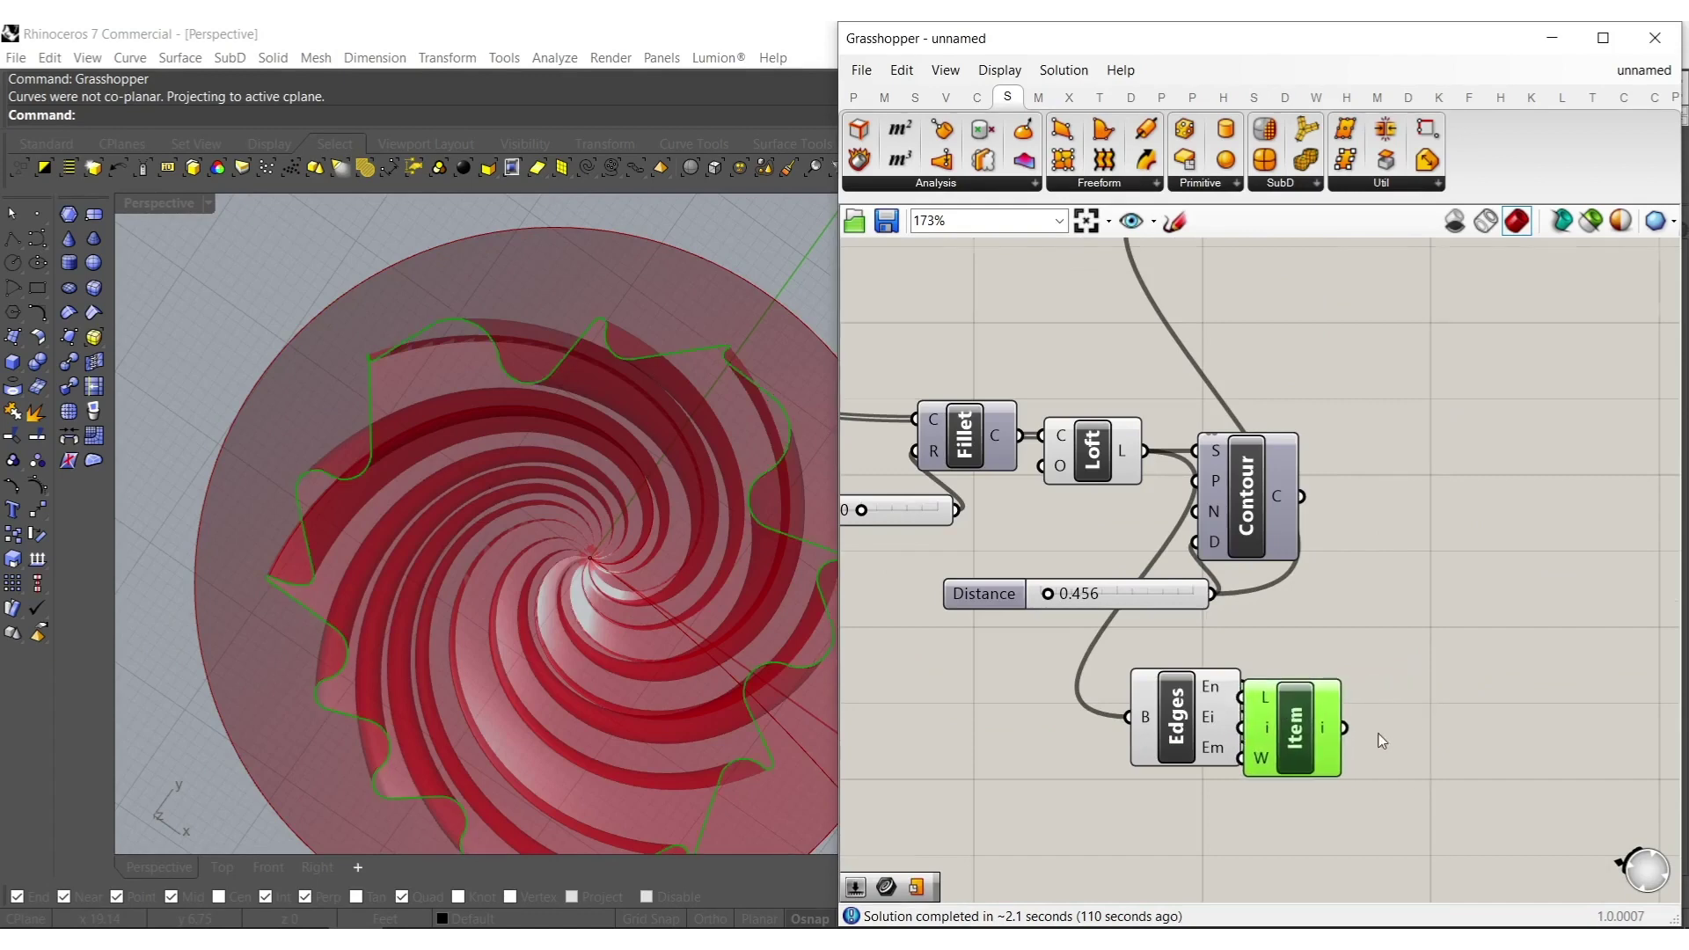
Duplicate the List Item, connect it to the upper Brep Edges' En output, and delete the upper Contour.
scroll(1382, 736, down, 4)
drag(1351, 724, 1328, 274)
right_drag(1329, 274, 1329, 478)
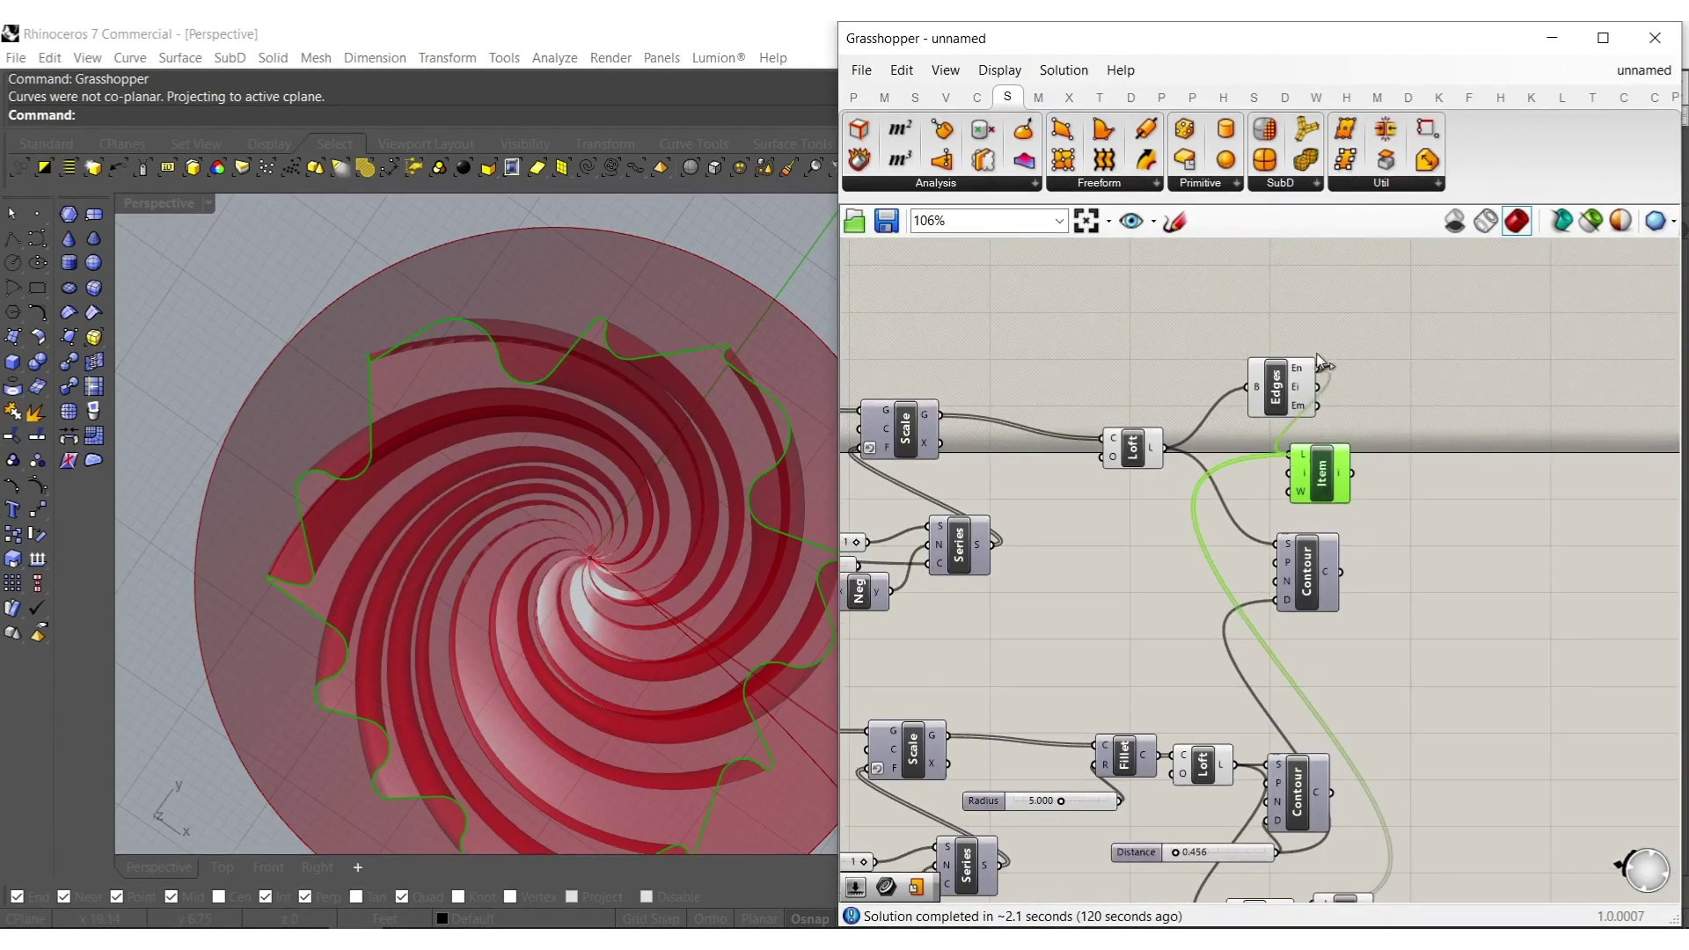
click(1289, 573)
key(Delete)
drag(1319, 475, 1377, 417)
click(1414, 534)
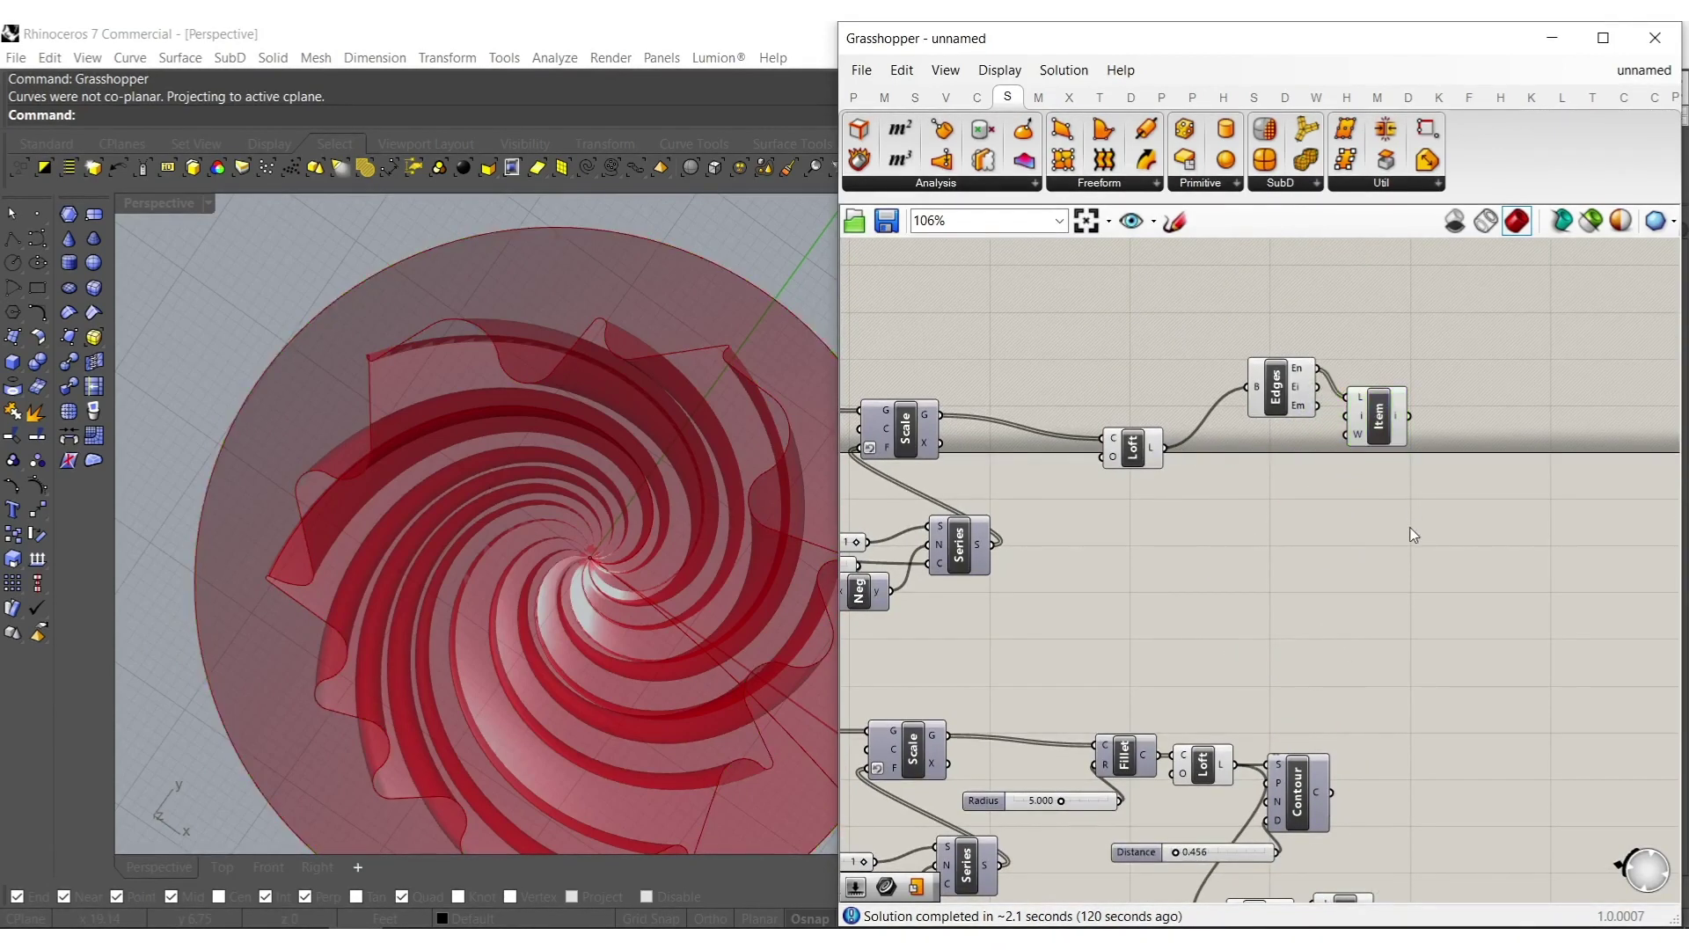
Add a Loft component and connect both List Item outputs to its C input.
double_click(1414, 599)
text(loft)
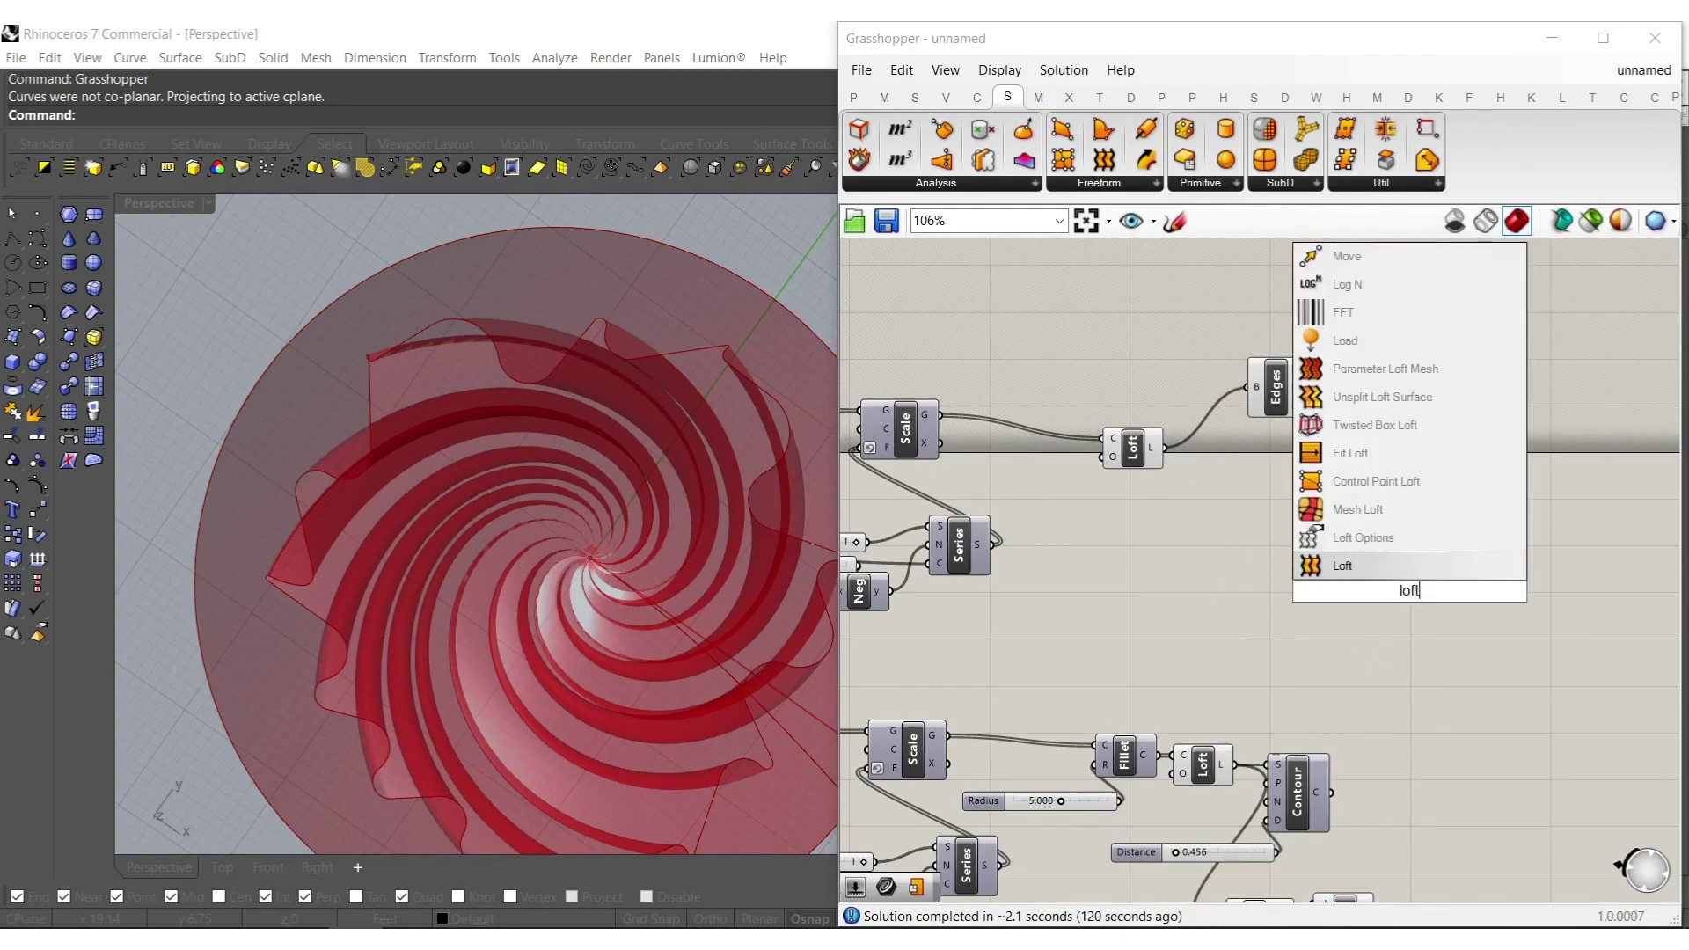
click(1394, 569)
drag(1379, 581, 1410, 416)
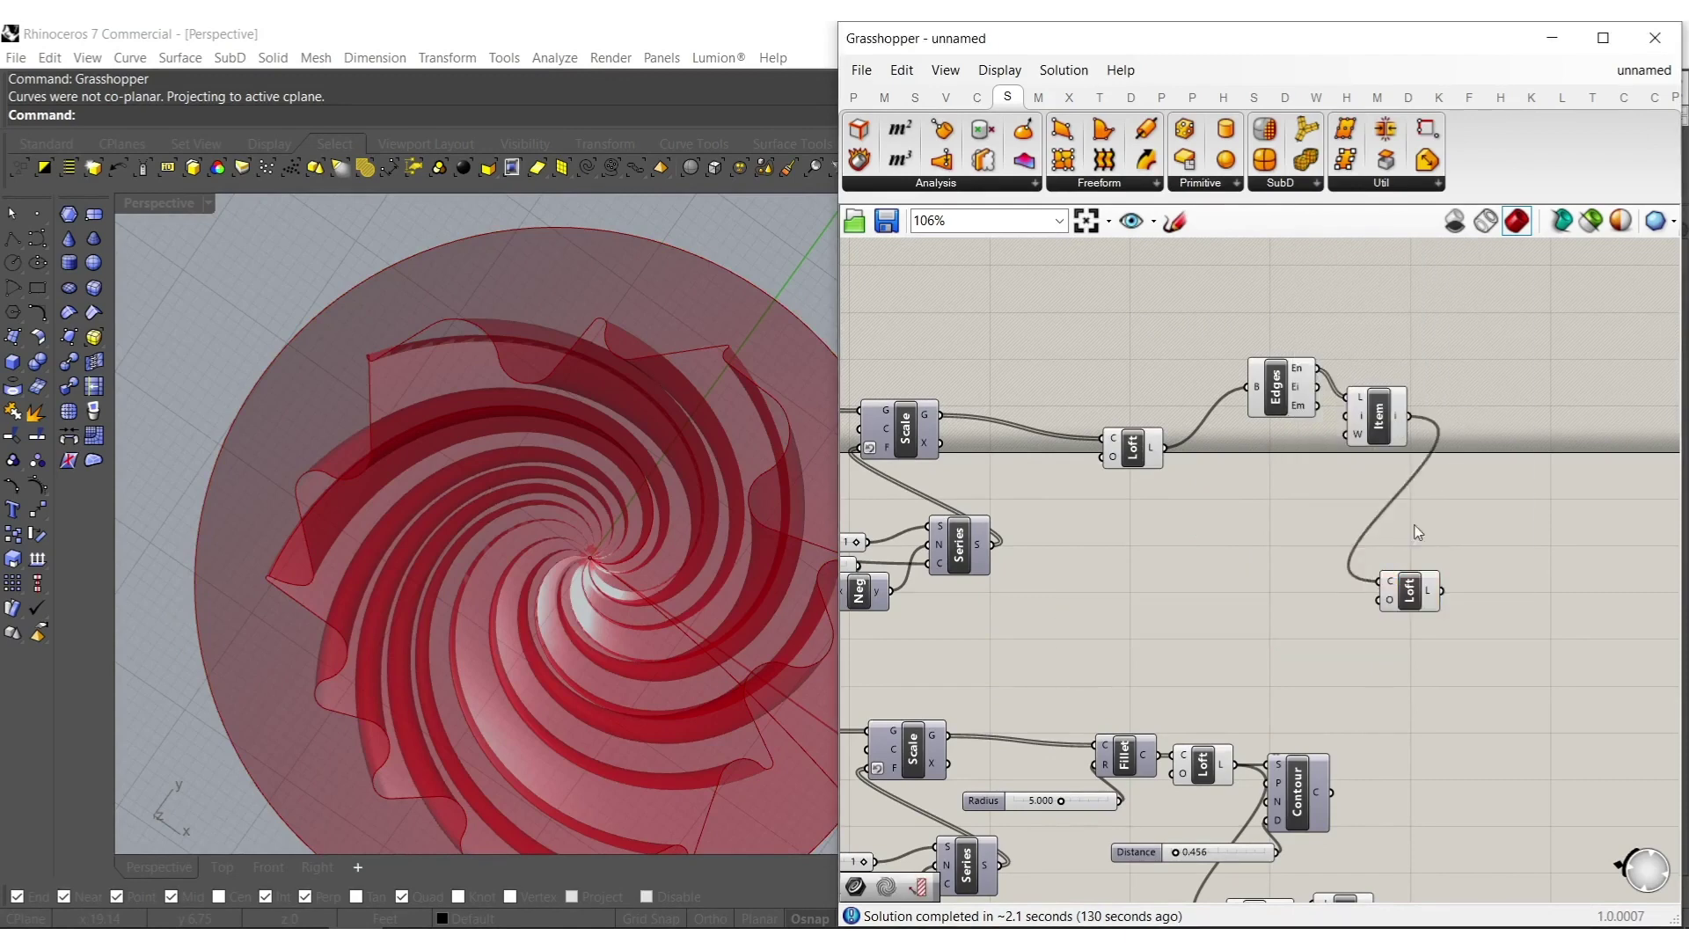
right_drag(1386, 597, 1367, 466)
drag(1339, 609, 1356, 793)
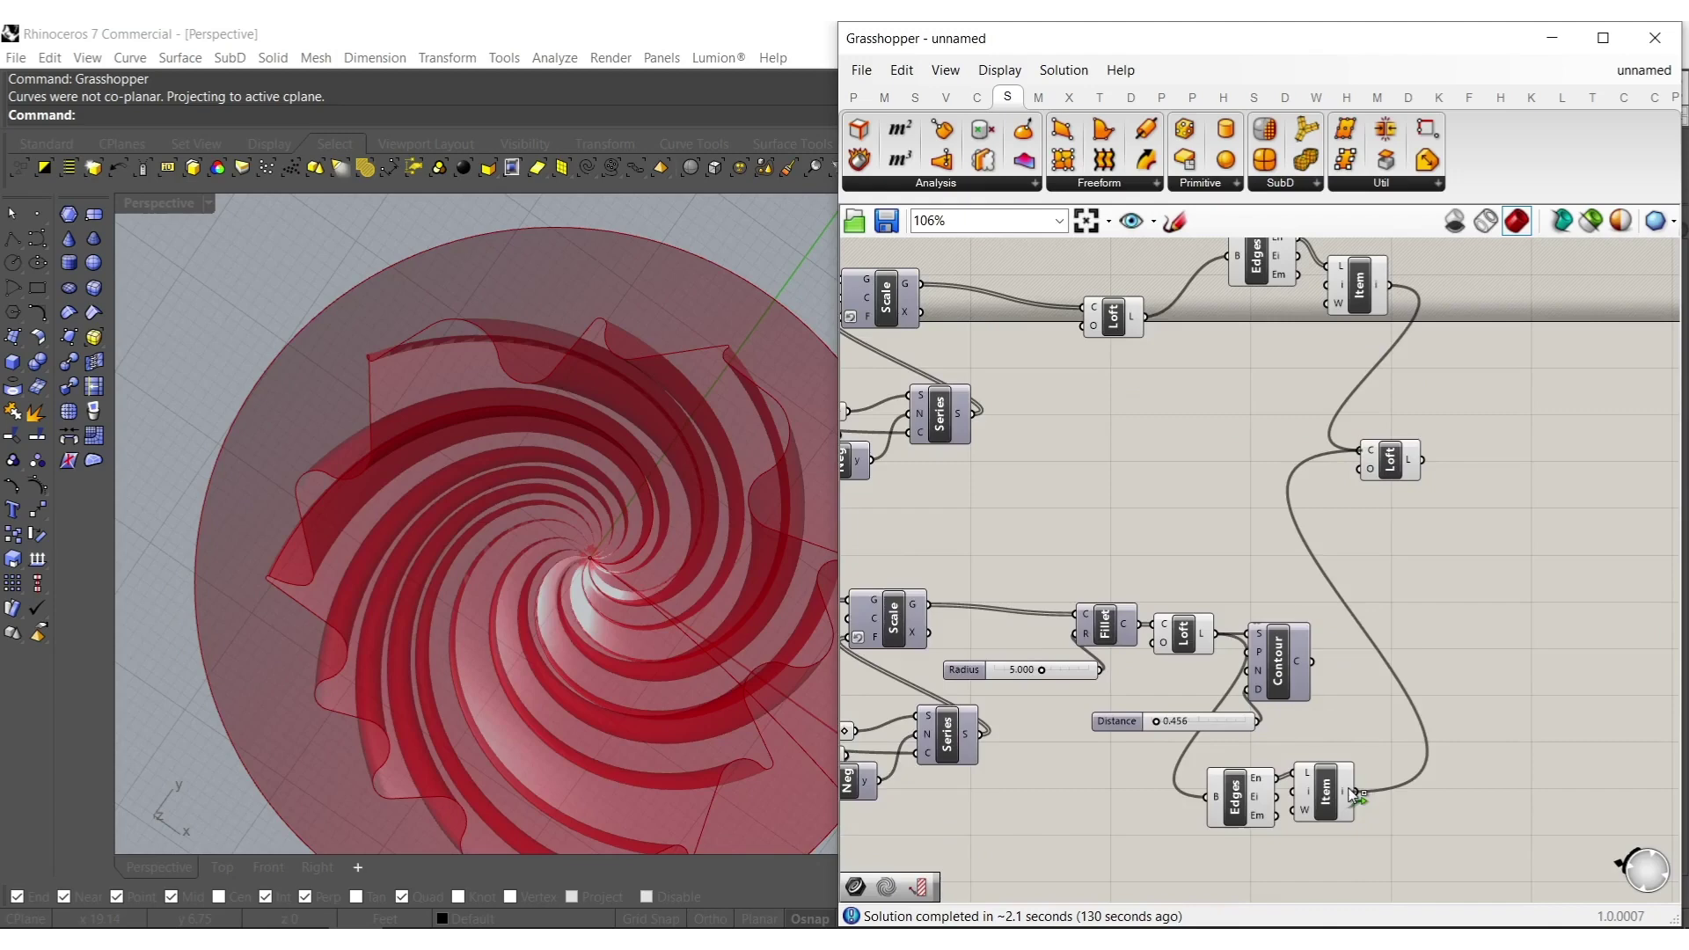
Try grafting the new Loft's C input, and switch it to Flatten instead.
click(1391, 462)
scroll(1425, 462, up, 4)
right_click(1258, 440)
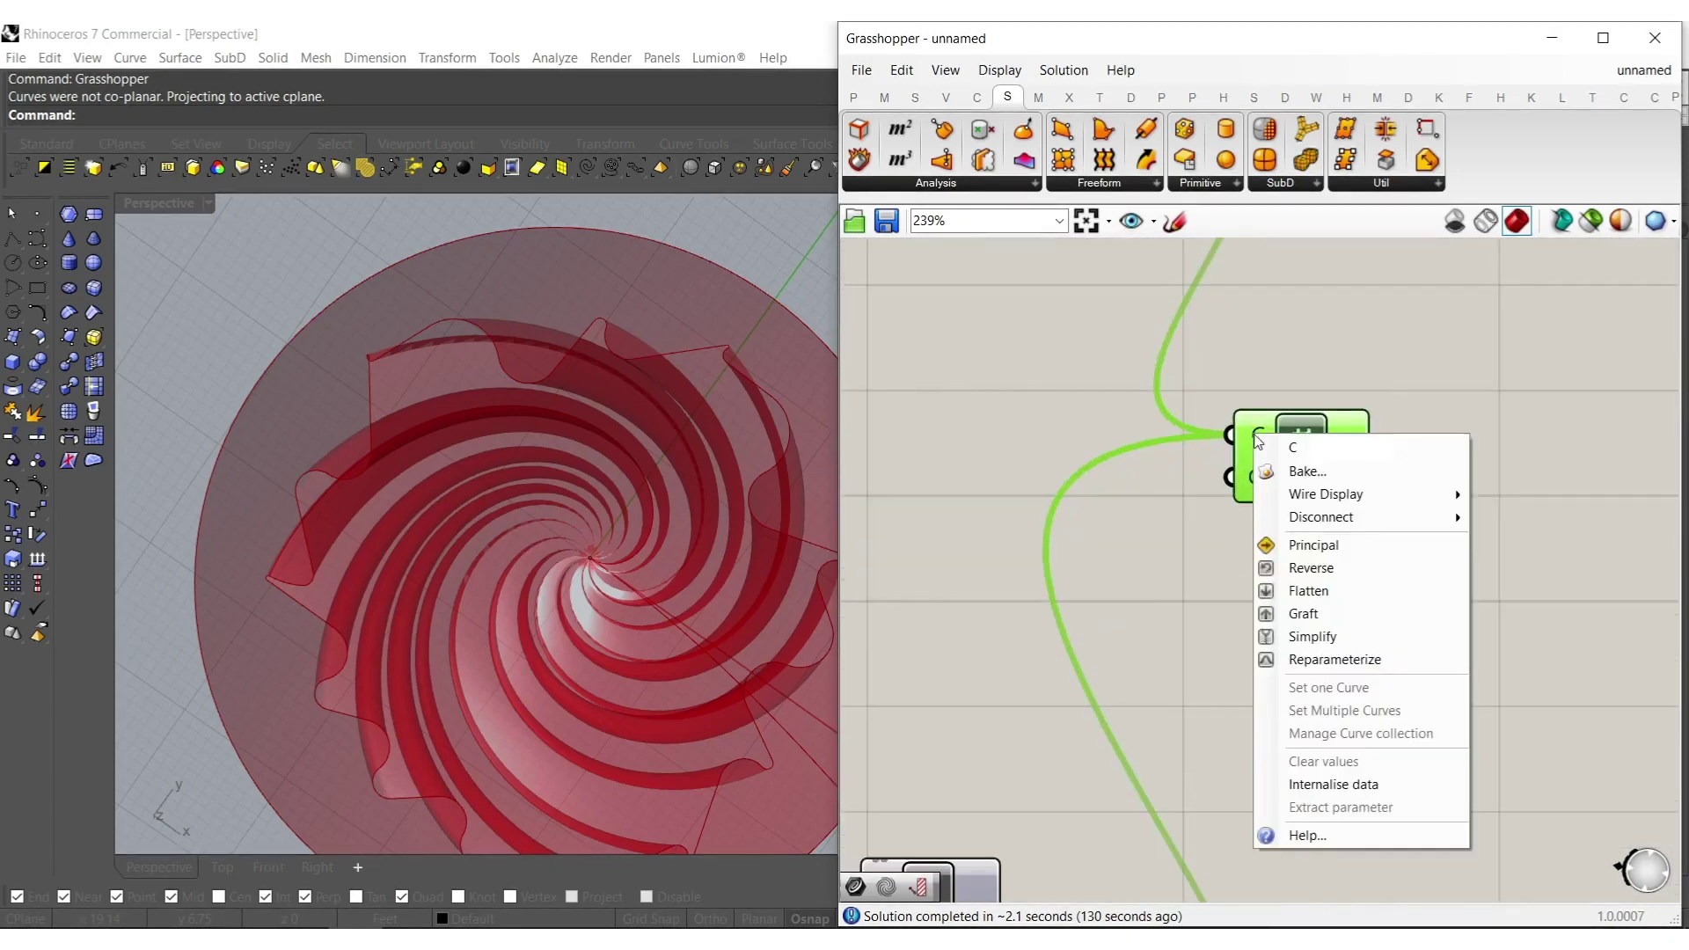
click(1324, 614)
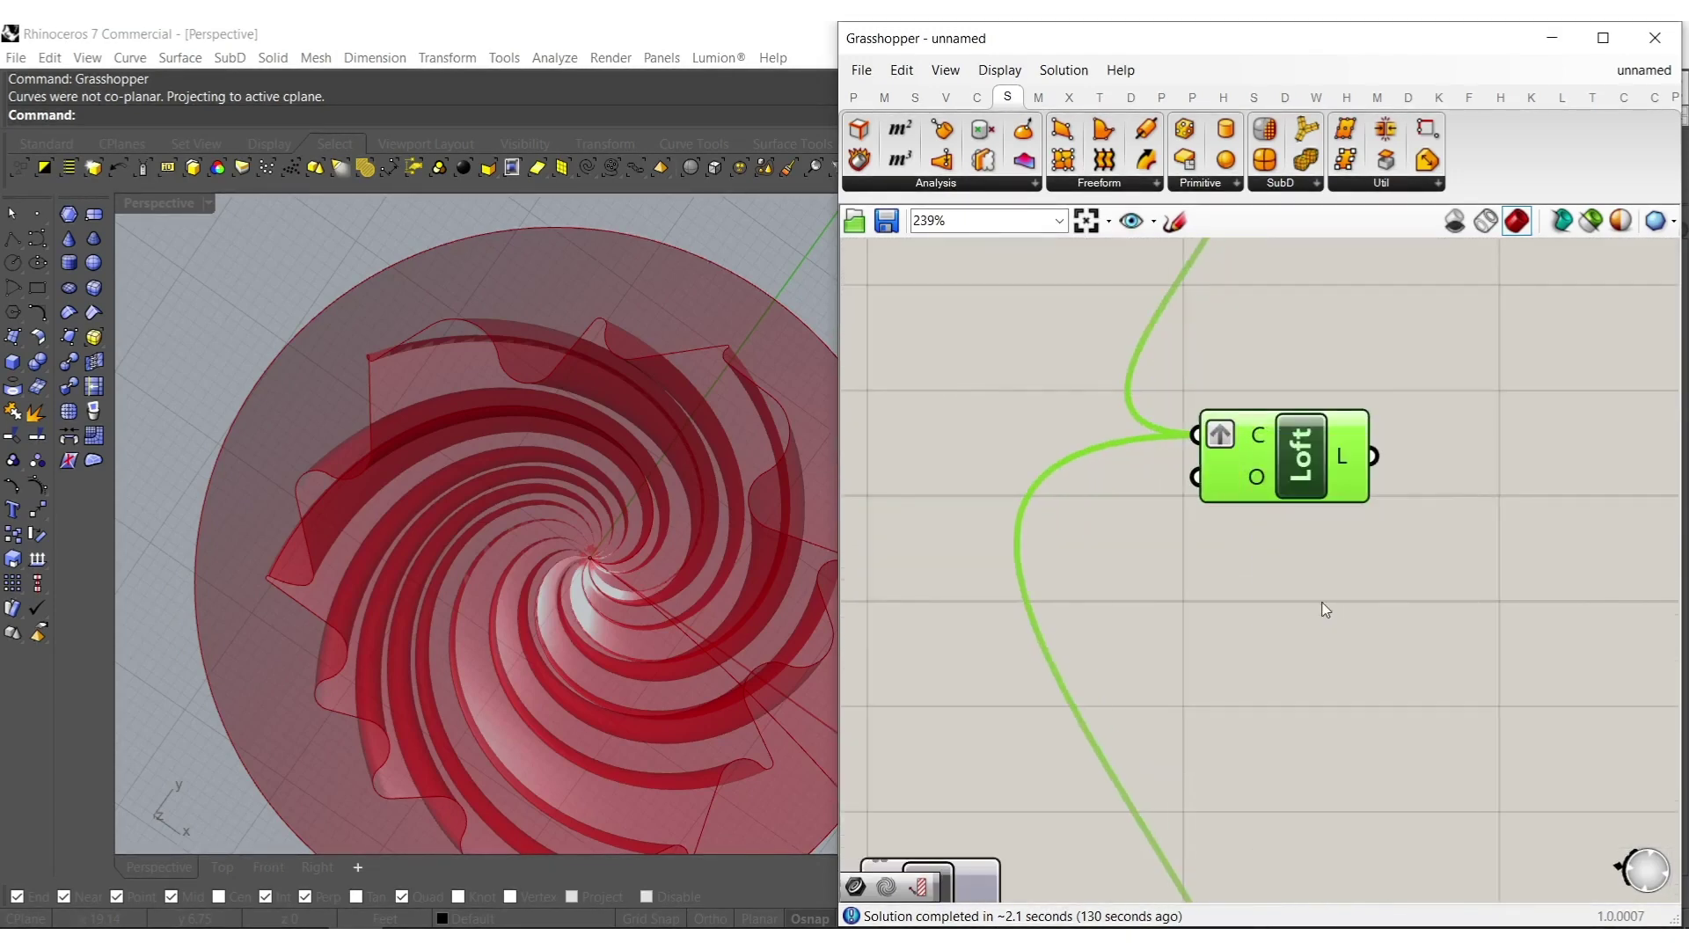
right_click(1221, 440)
click(1270, 589)
drag(1233, 456, 1258, 454)
Enable Align sections in the new Loft's options and commit the change.
right_drag(514, 562, 642, 500)
right_click(1283, 474)
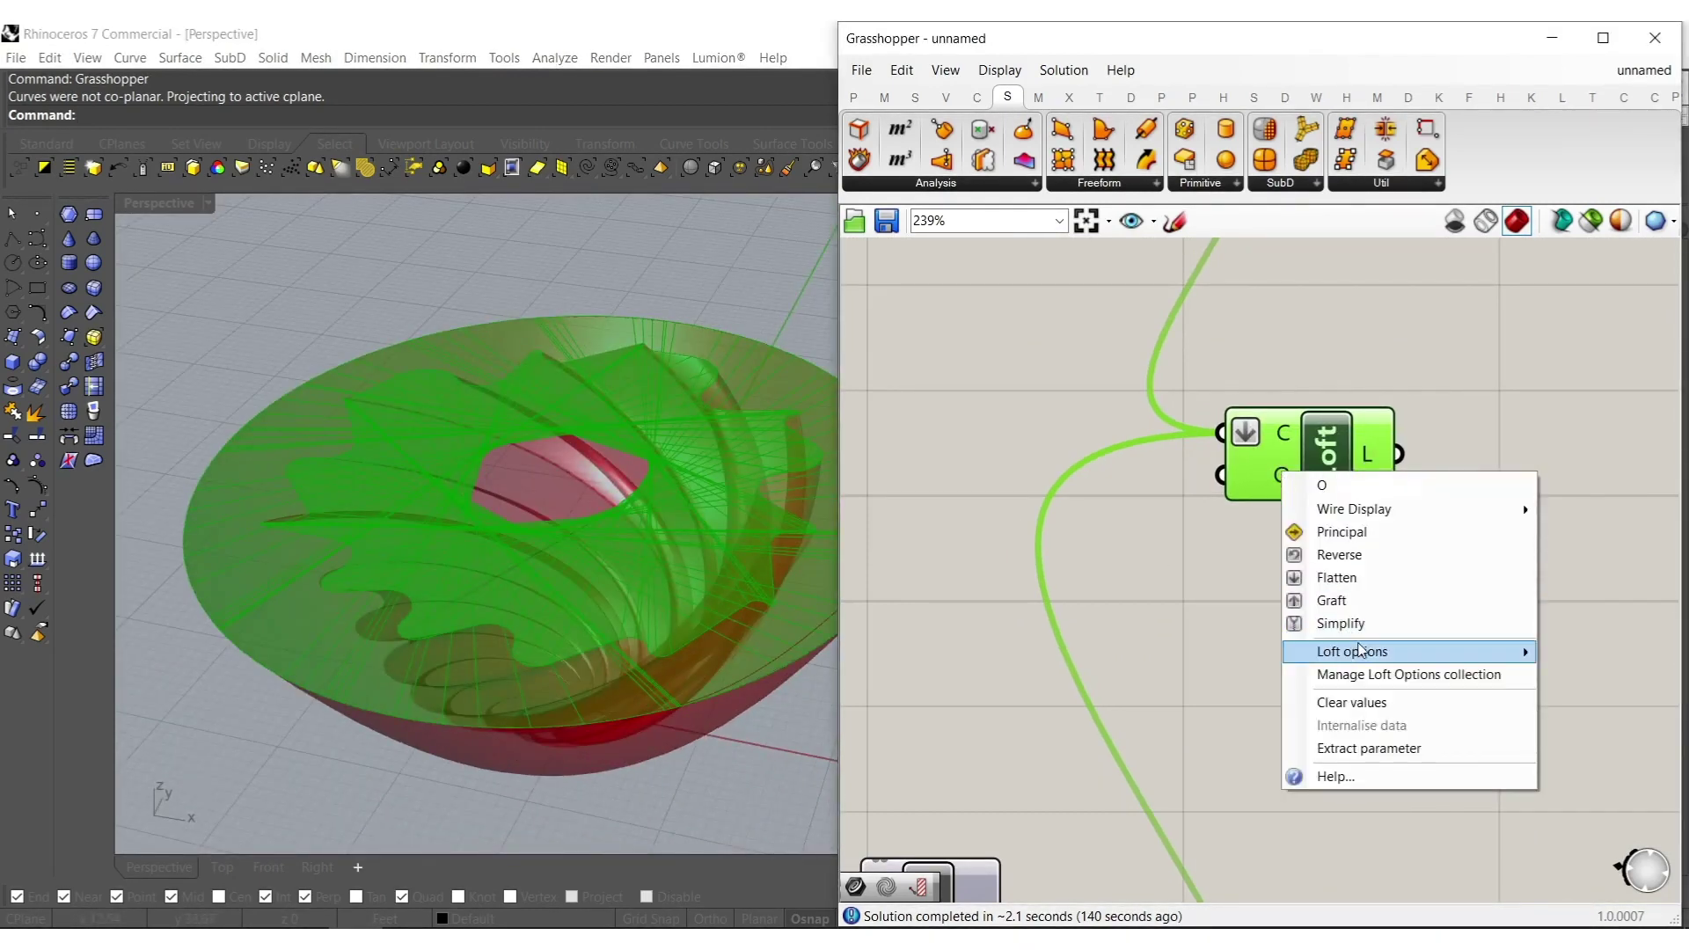
mouse_move(1362, 649)
click(1144, 677)
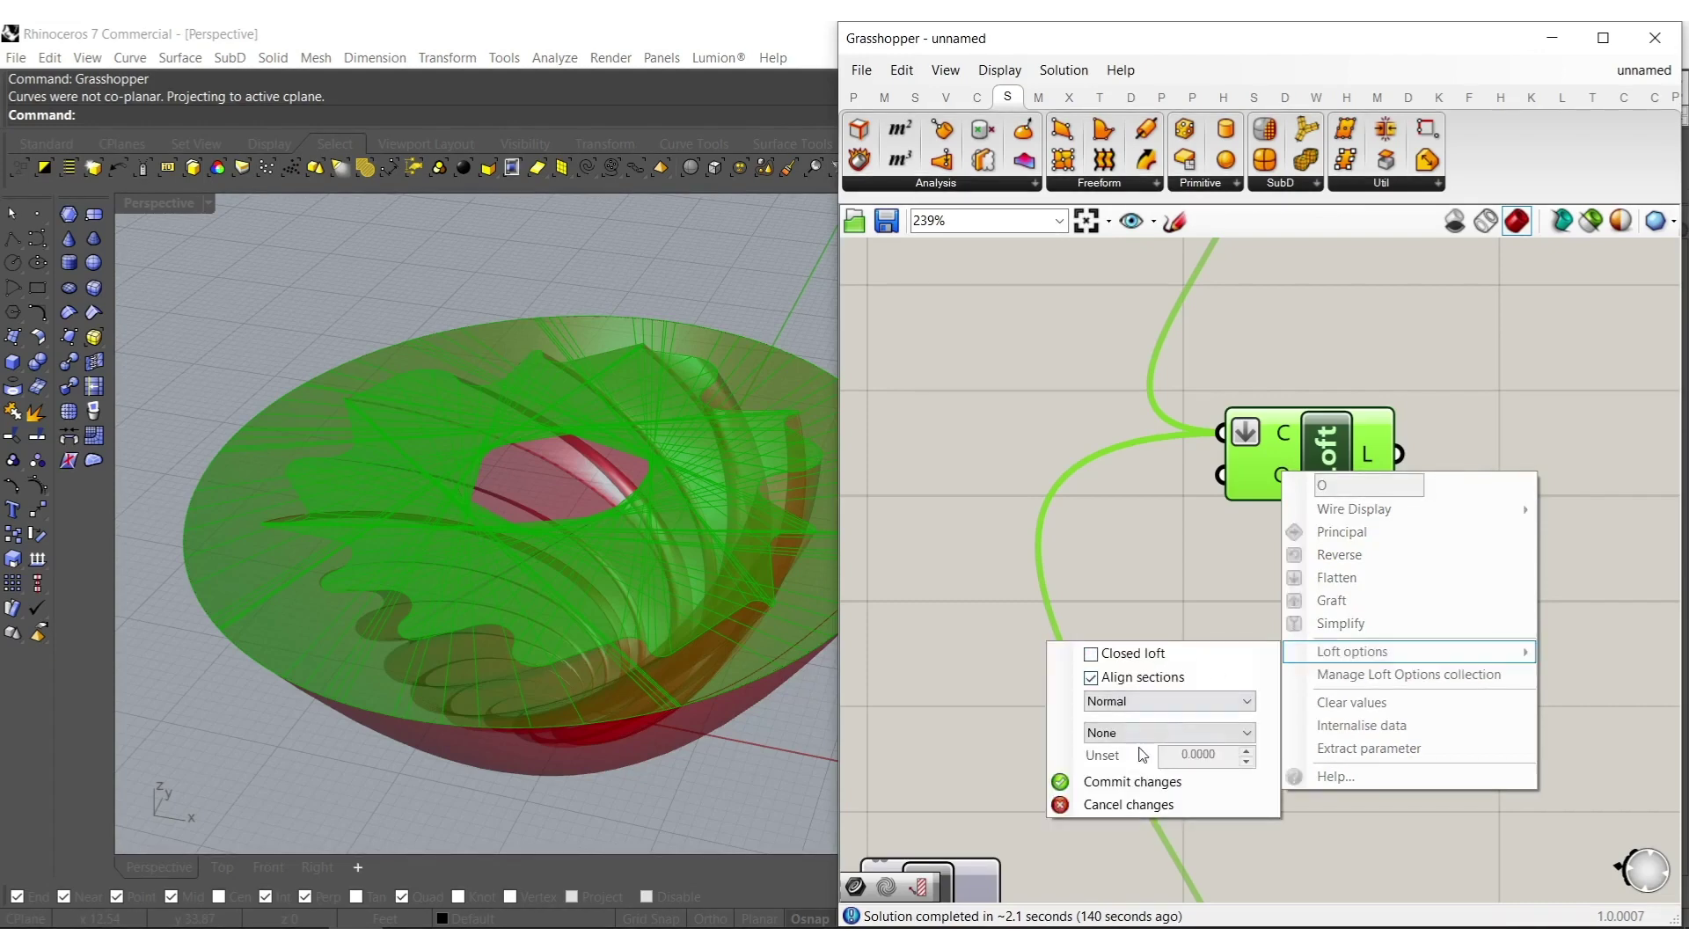
click(1146, 782)
right_drag(707, 609, 660, 650)
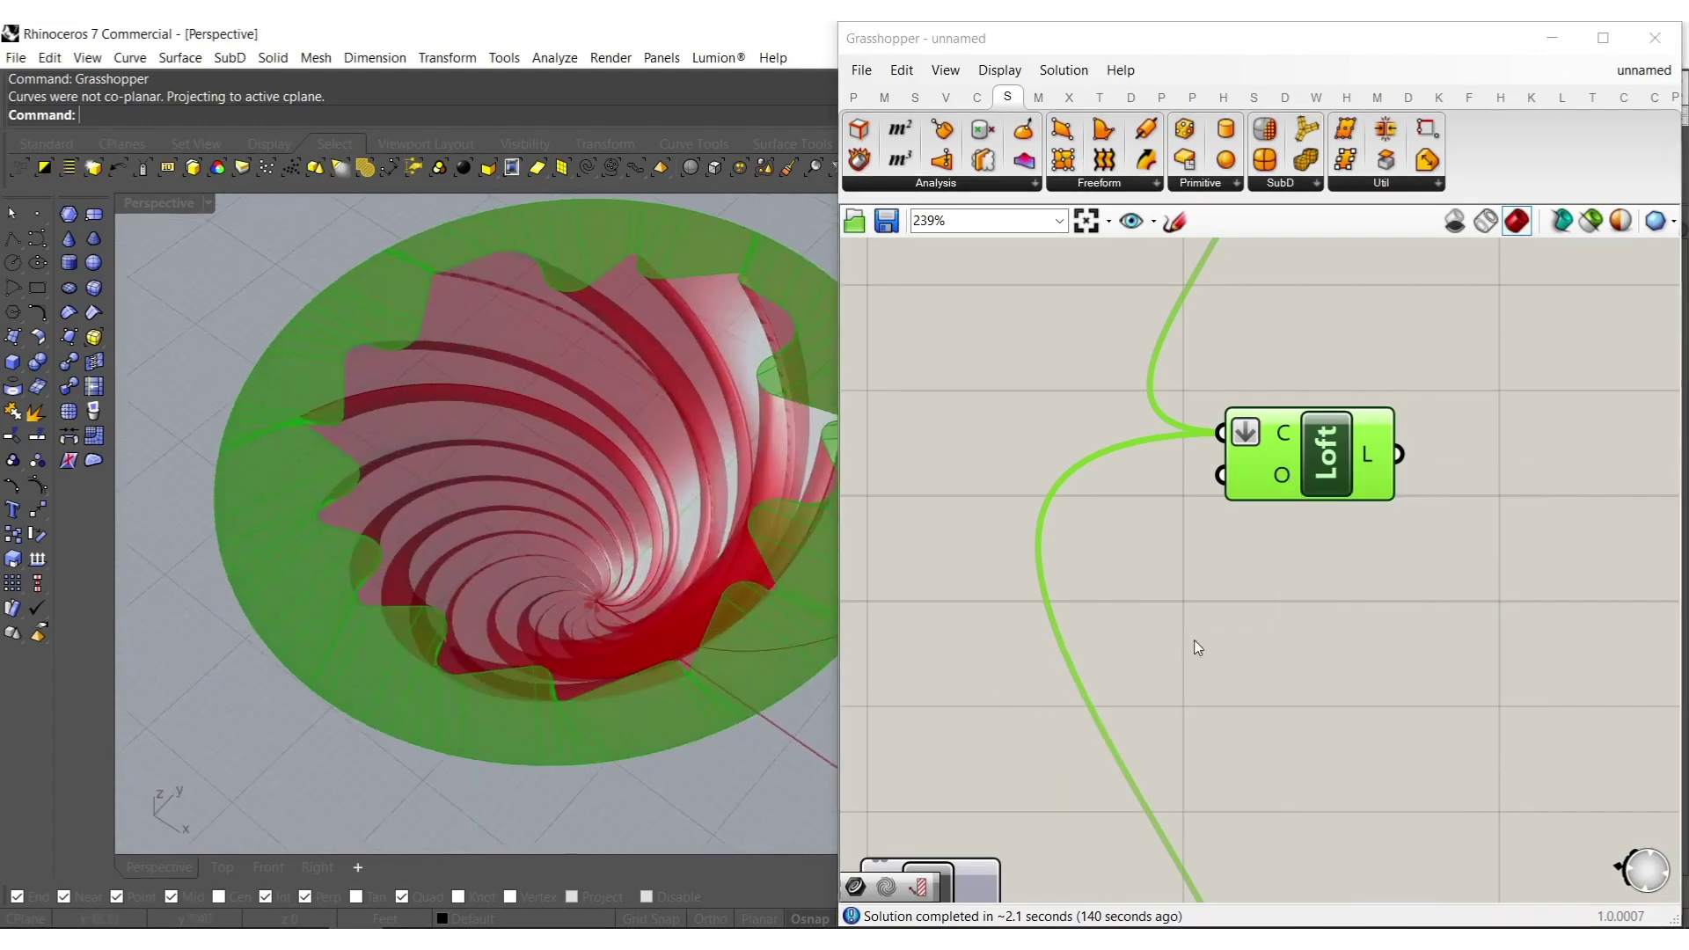
Add a +1 output to both List Item components.
click(1134, 615)
scroll(1302, 497, down, 4)
scroll(1206, 803, up, 9)
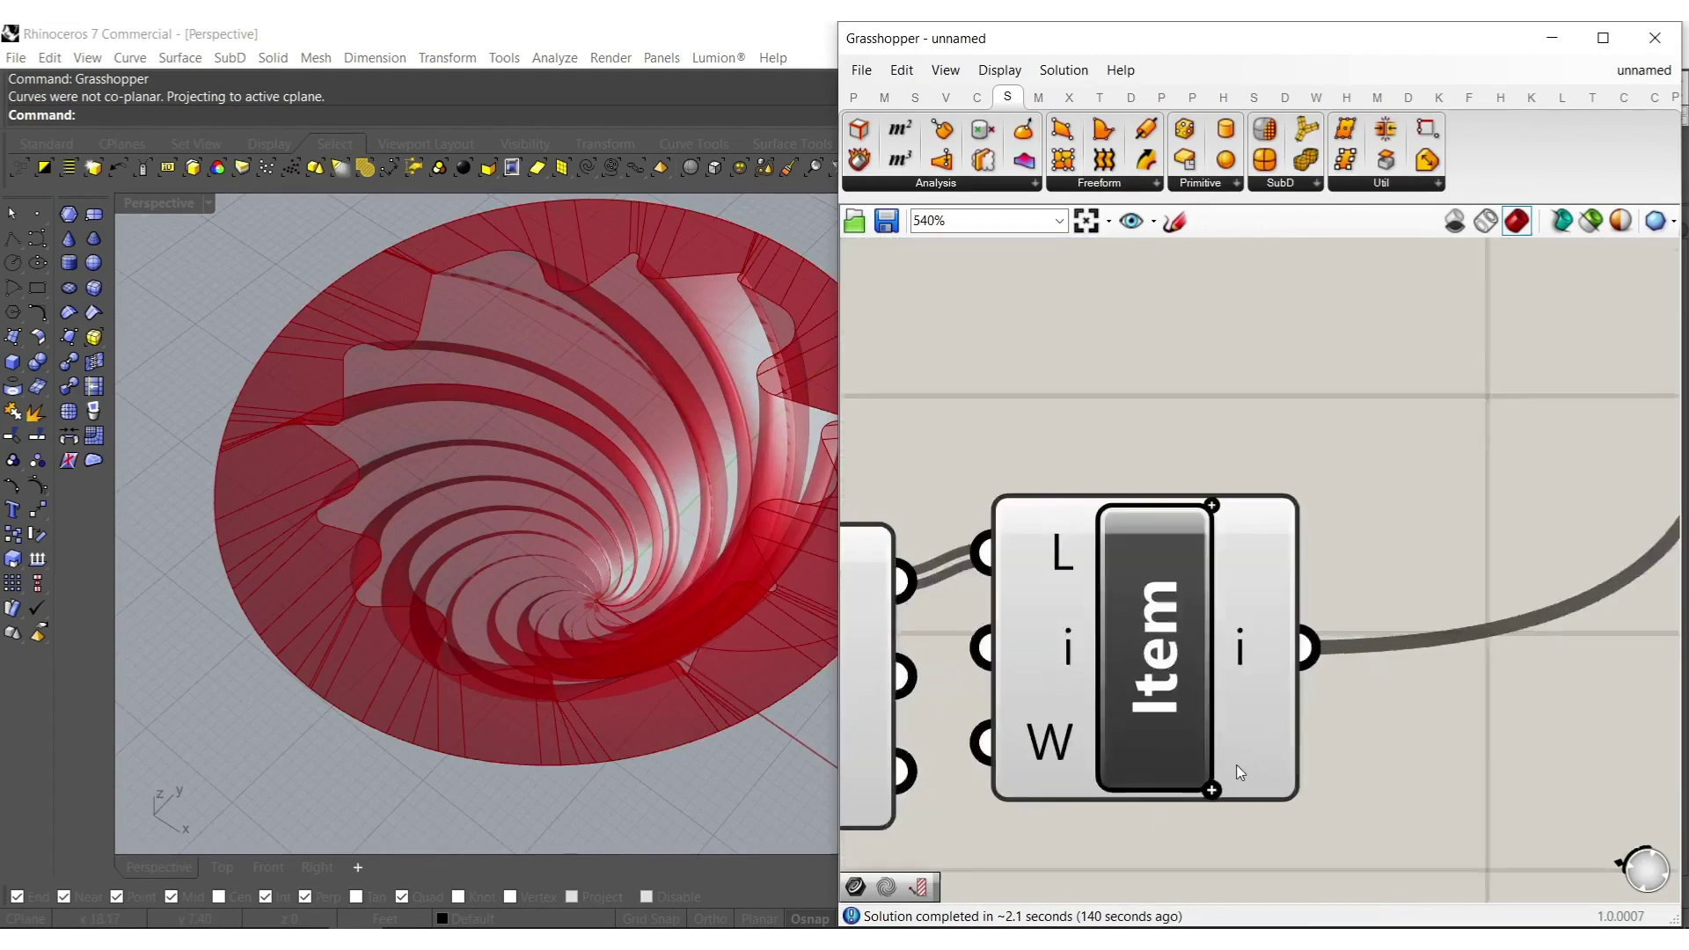
scroll(1280, 546, down, 9)
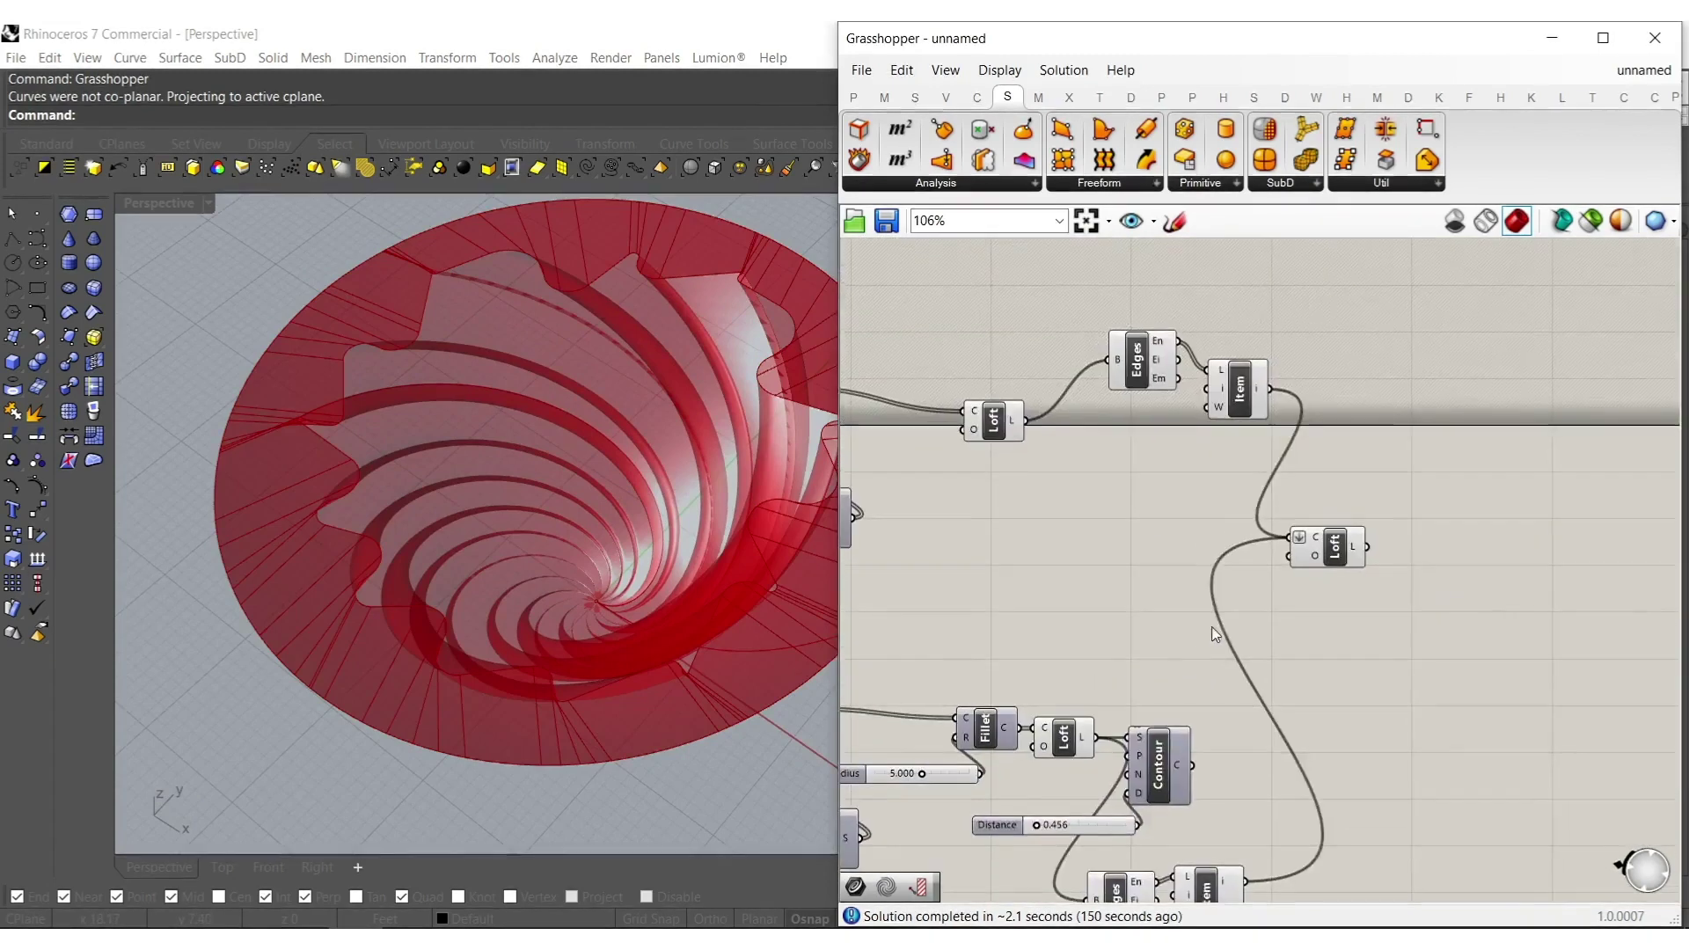
scroll(1274, 461, up, 13)
scroll(1293, 476, down, 10)
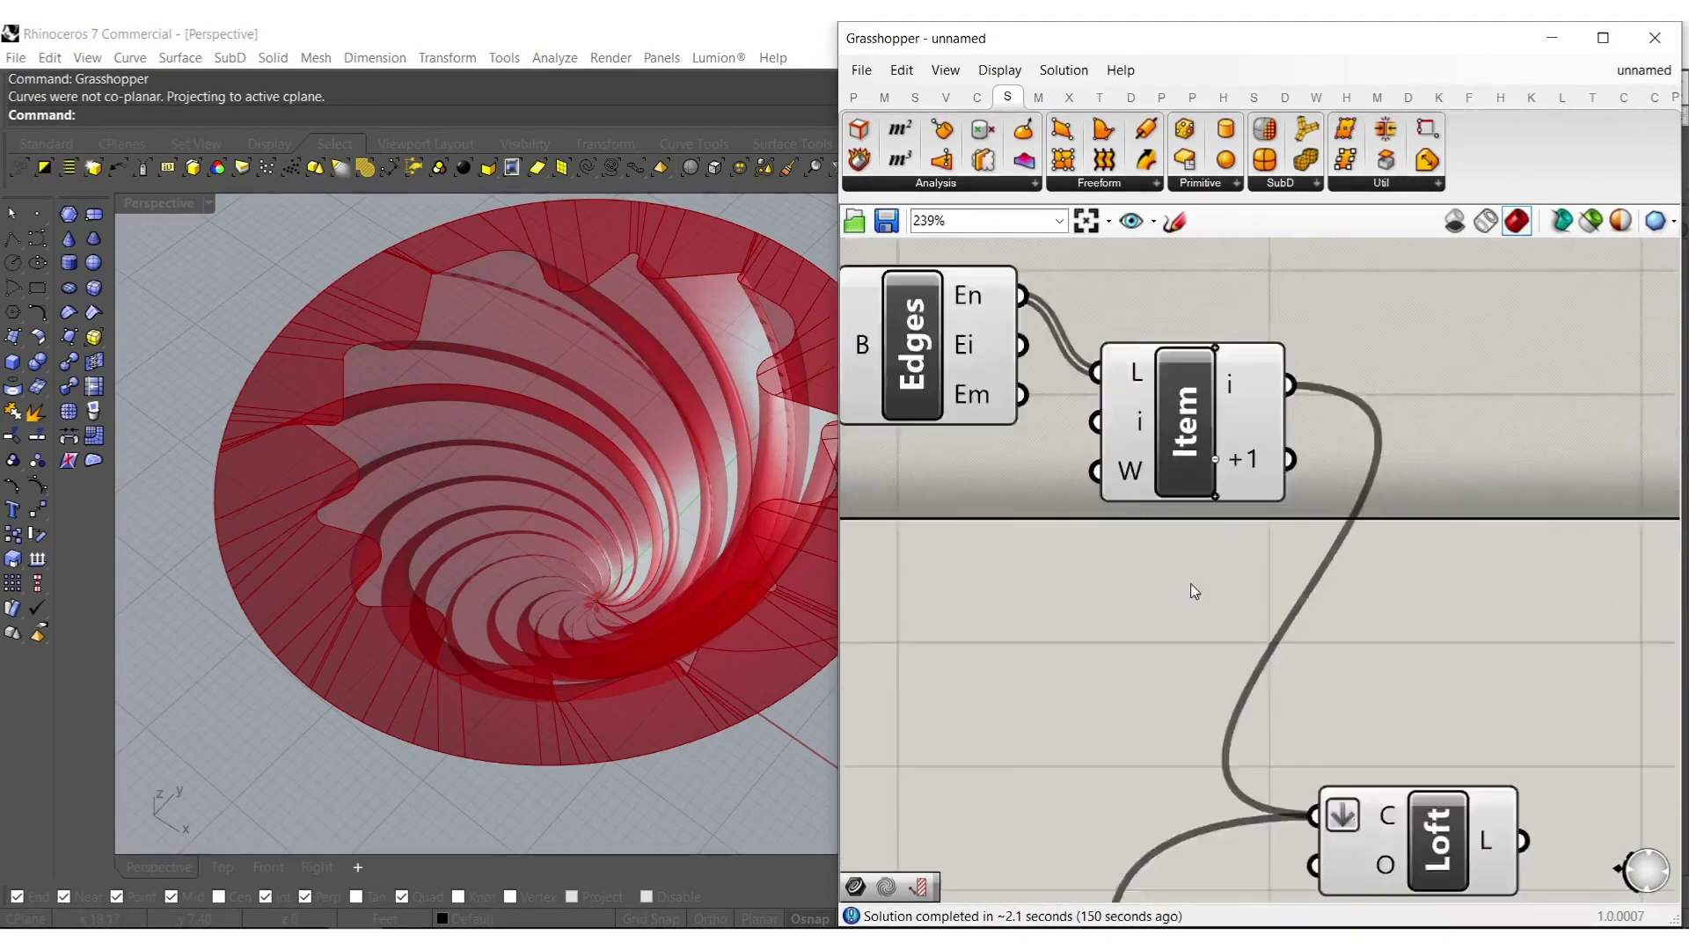
Duplicate the flattened Loft and connect the +1 outputs of both List Items to its C input.
click(1315, 752)
alt+drag(1329, 819, 1253, 510)
right_drag(1294, 827, 1318, 593)
scroll(1319, 622, down, 6)
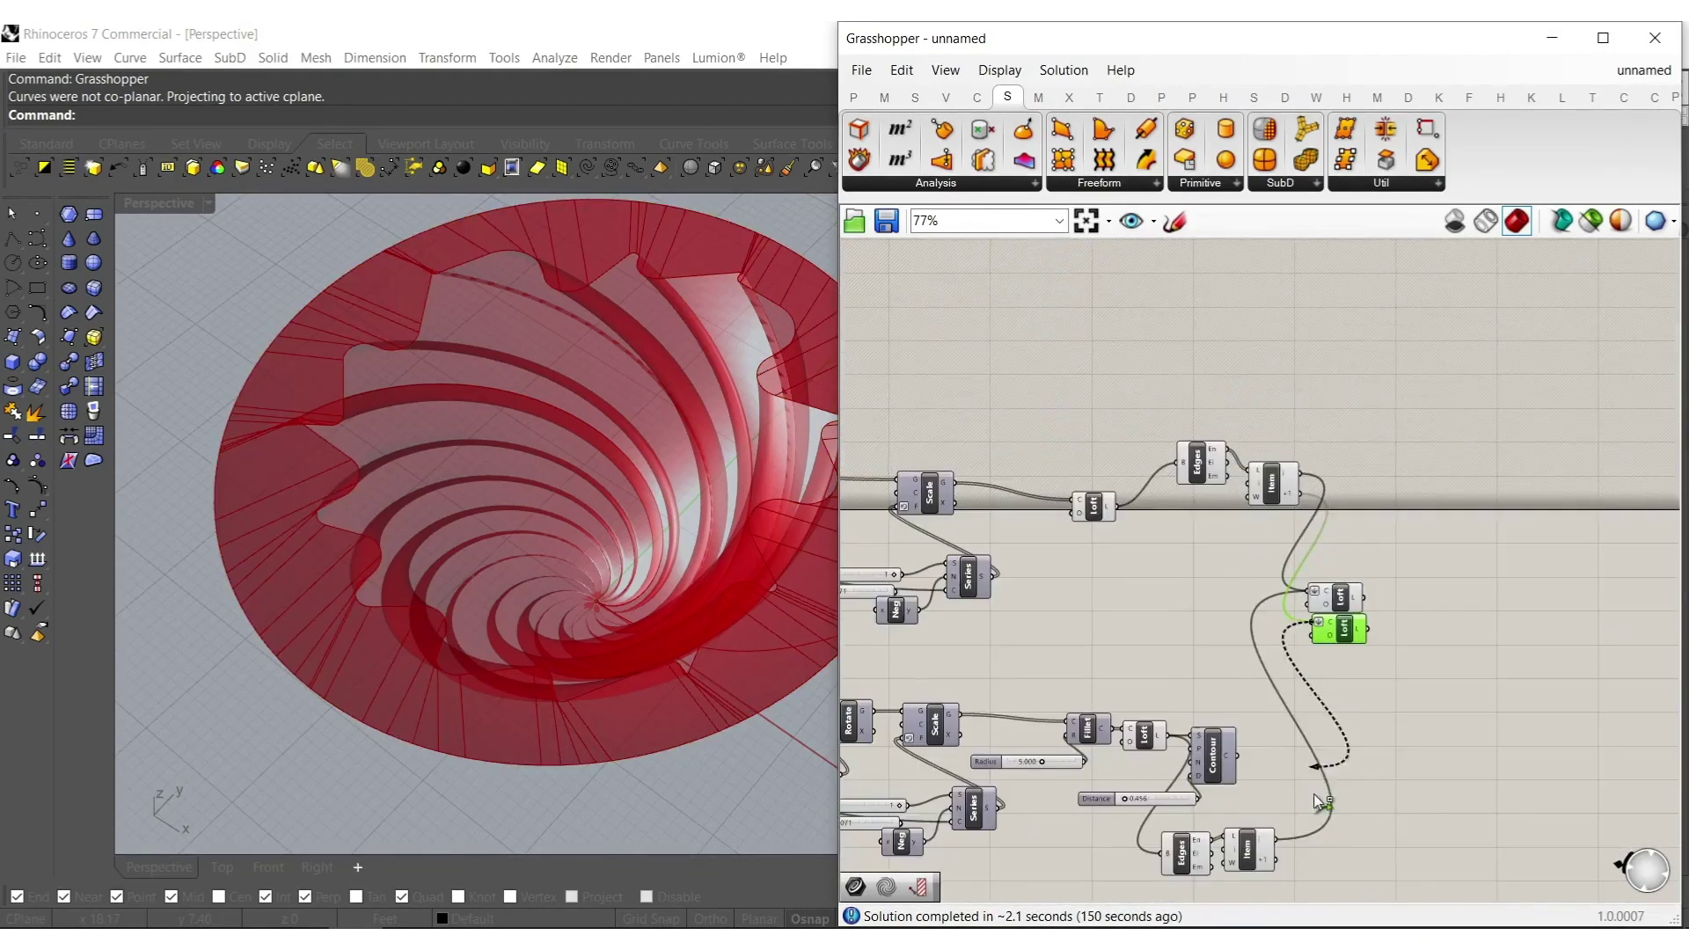
scroll(1280, 862, up, 7)
scroll(1262, 853, down, 5)
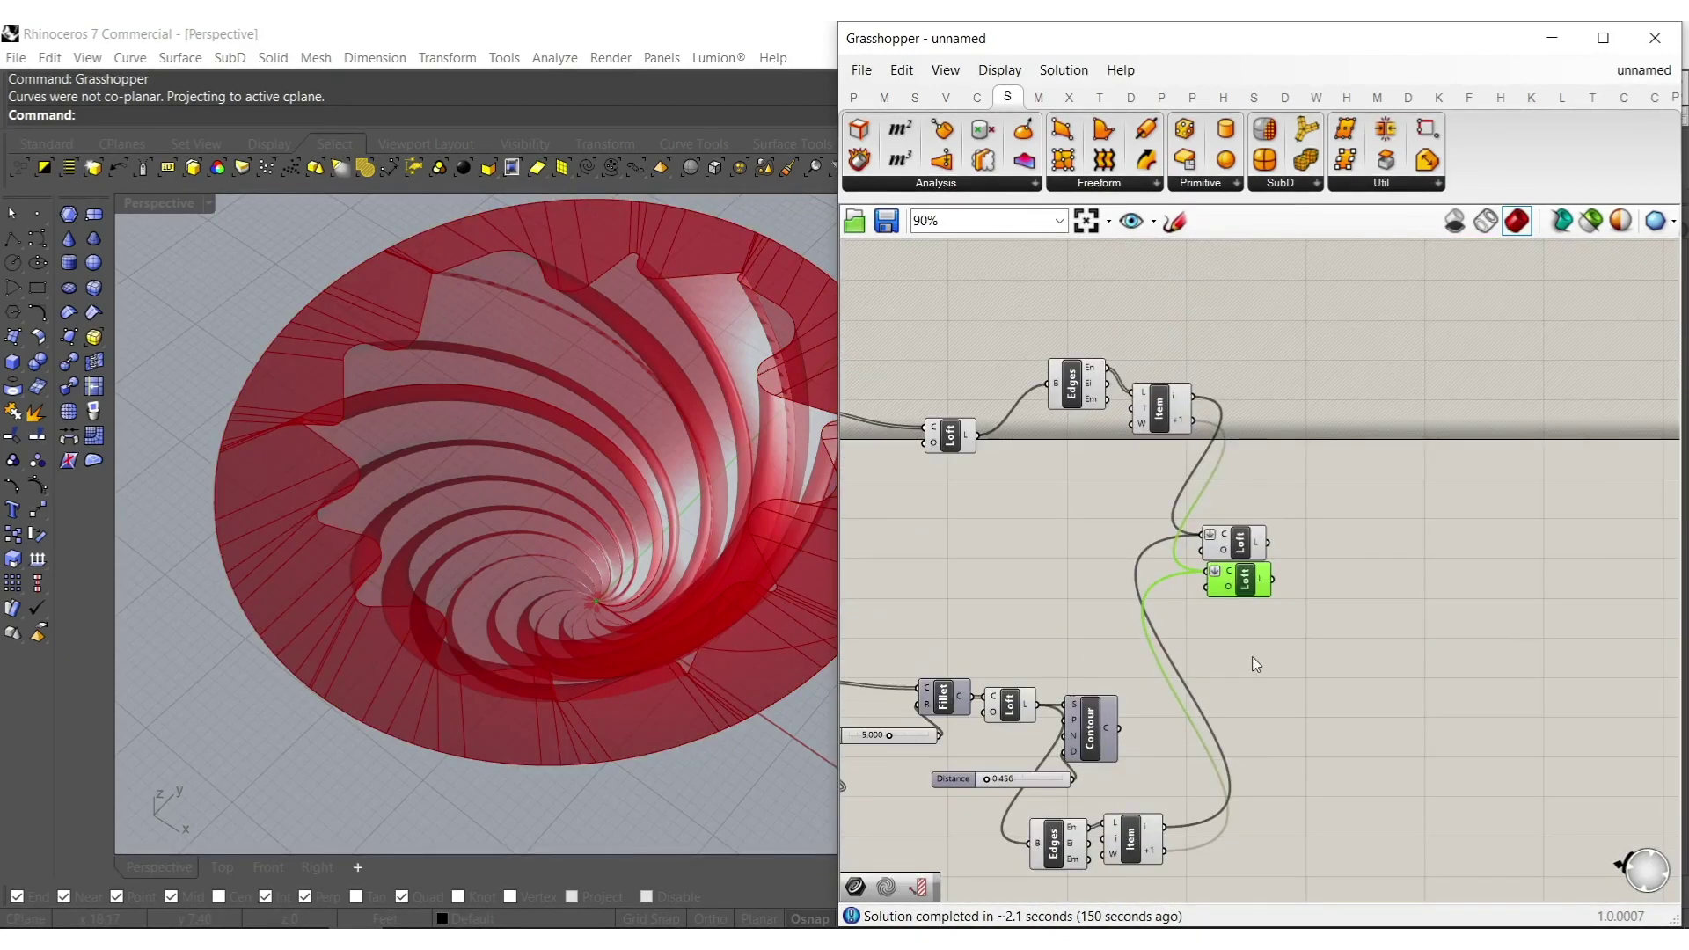
Add a Brep Join component and connect the outputs of all four Loft components to its B input.
double_click(1277, 693)
text(joi)
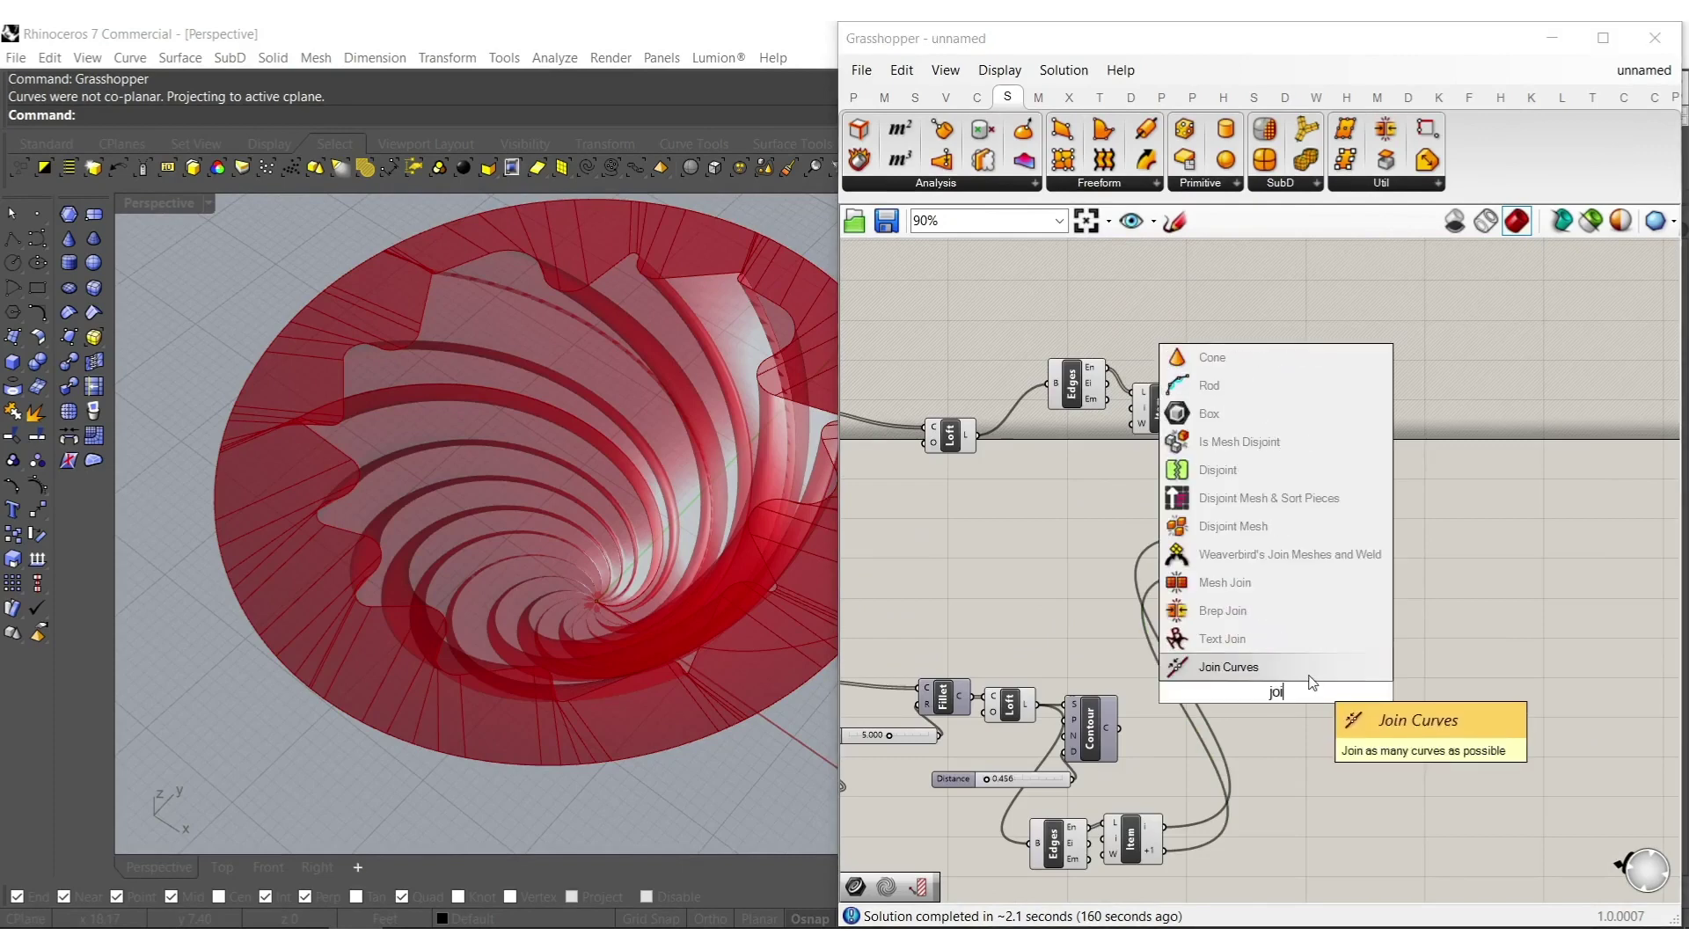
click(1267, 610)
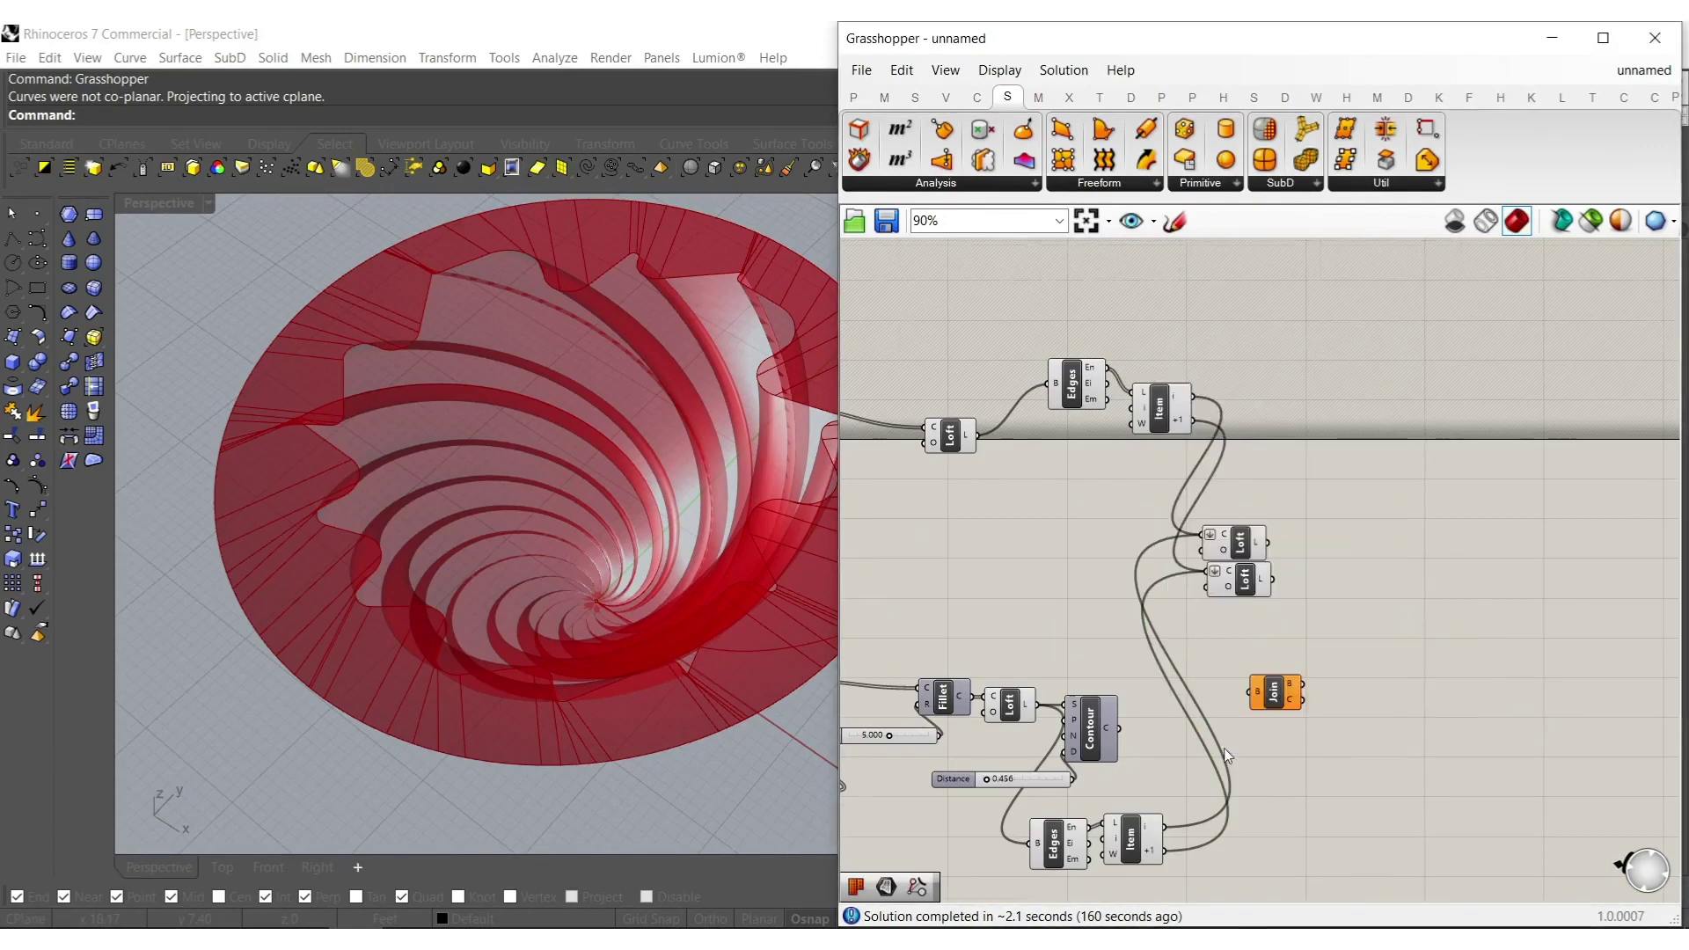
scroll(1276, 653, up, 3)
drag(1266, 658, 1285, 416)
shift+drag(1301, 475, 947, 684)
right_drag(1273, 666, 1290, 802)
shift+drag(1291, 802, 1112, 381)
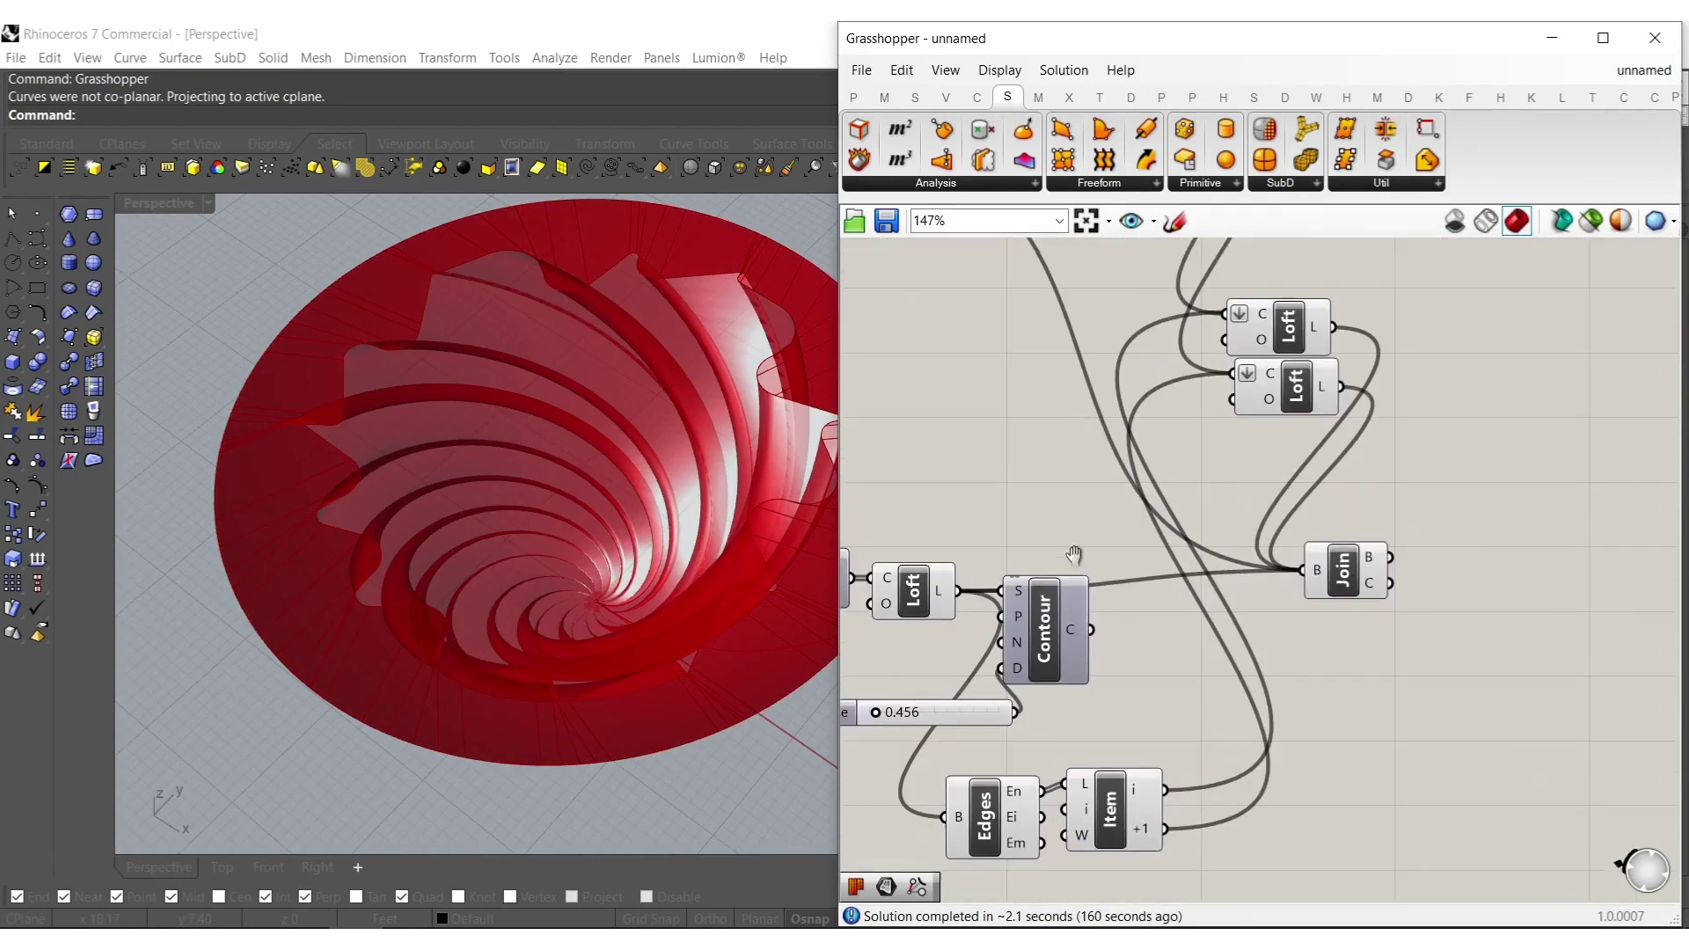
Move the remaining Contour and its Distance slider to just beyond the Brep Join component.
click(1027, 632)
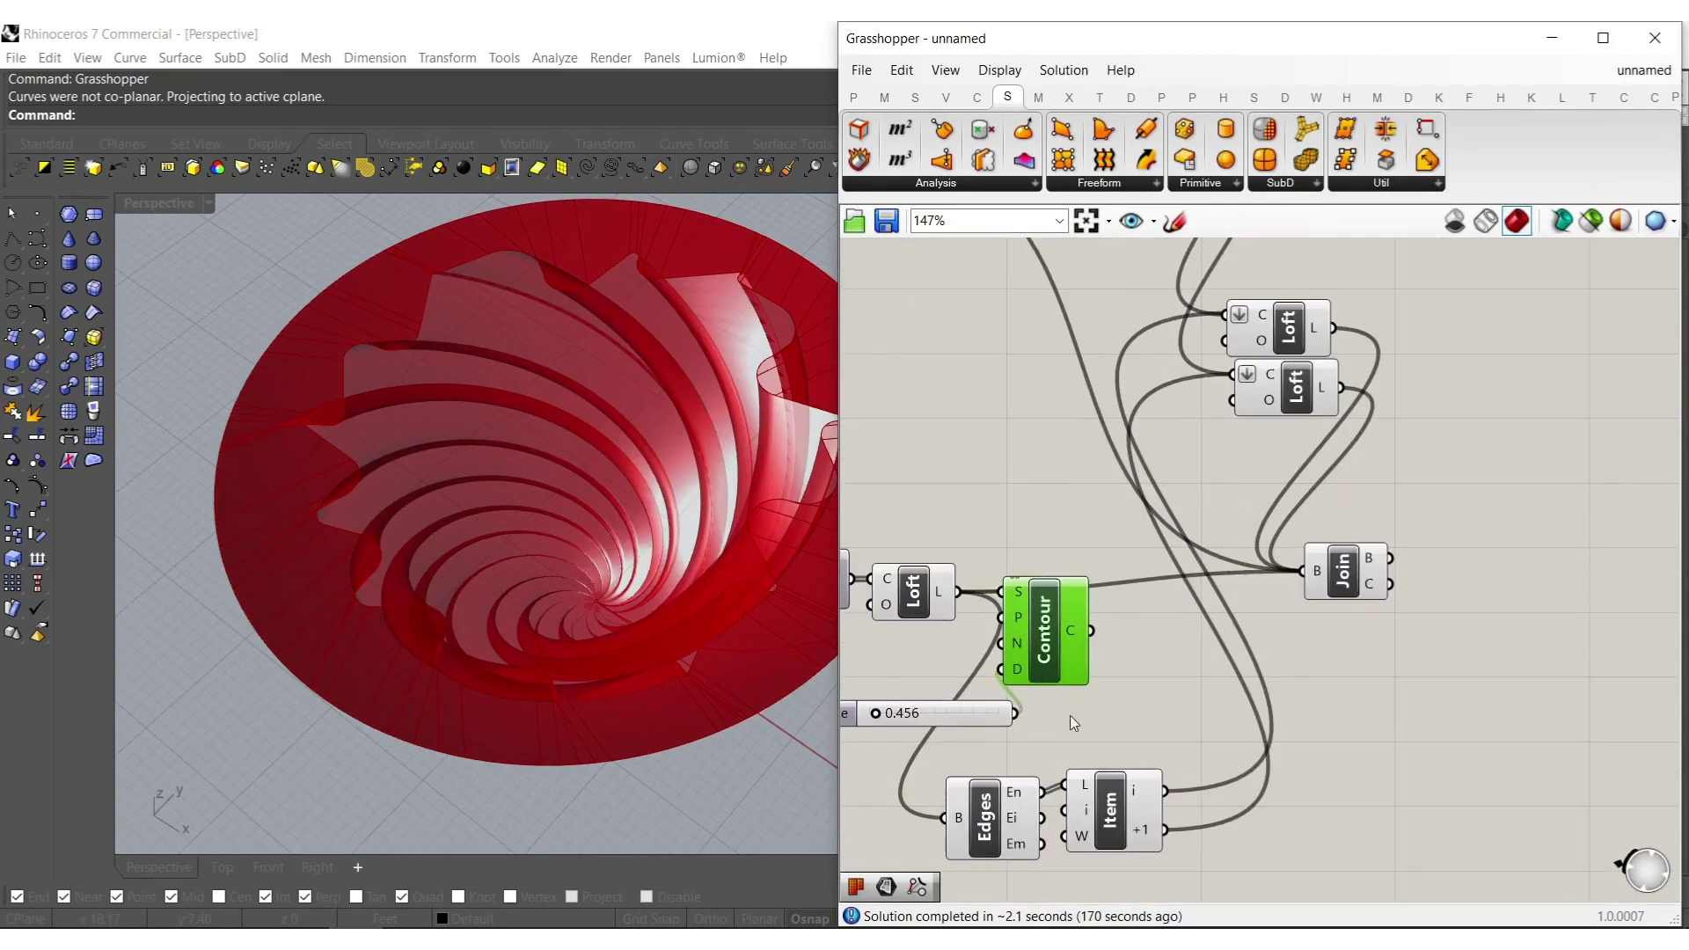
drag(1069, 711, 994, 642)
drag(1054, 733, 1561, 658)
Flatten the Brep Join's B input and connect its B output to the Contour's S input.
right_click(1311, 578)
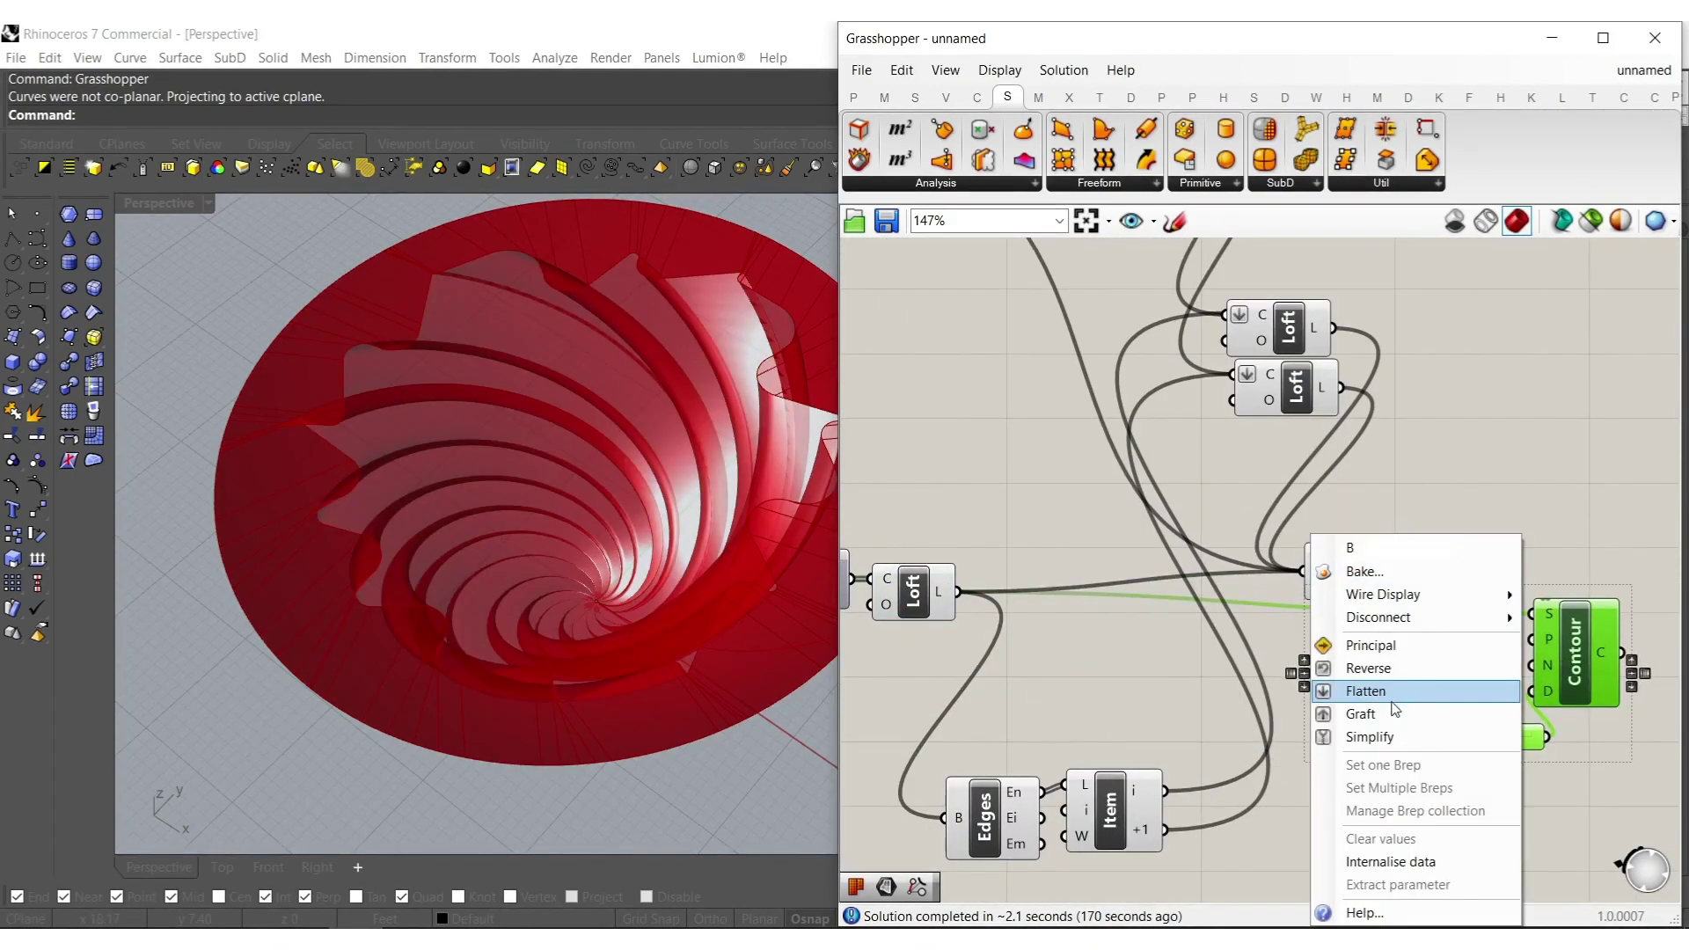
click(1359, 692)
right_drag(1500, 603, 1338, 629)
click(1336, 630)
drag(1267, 597, 1249, 598)
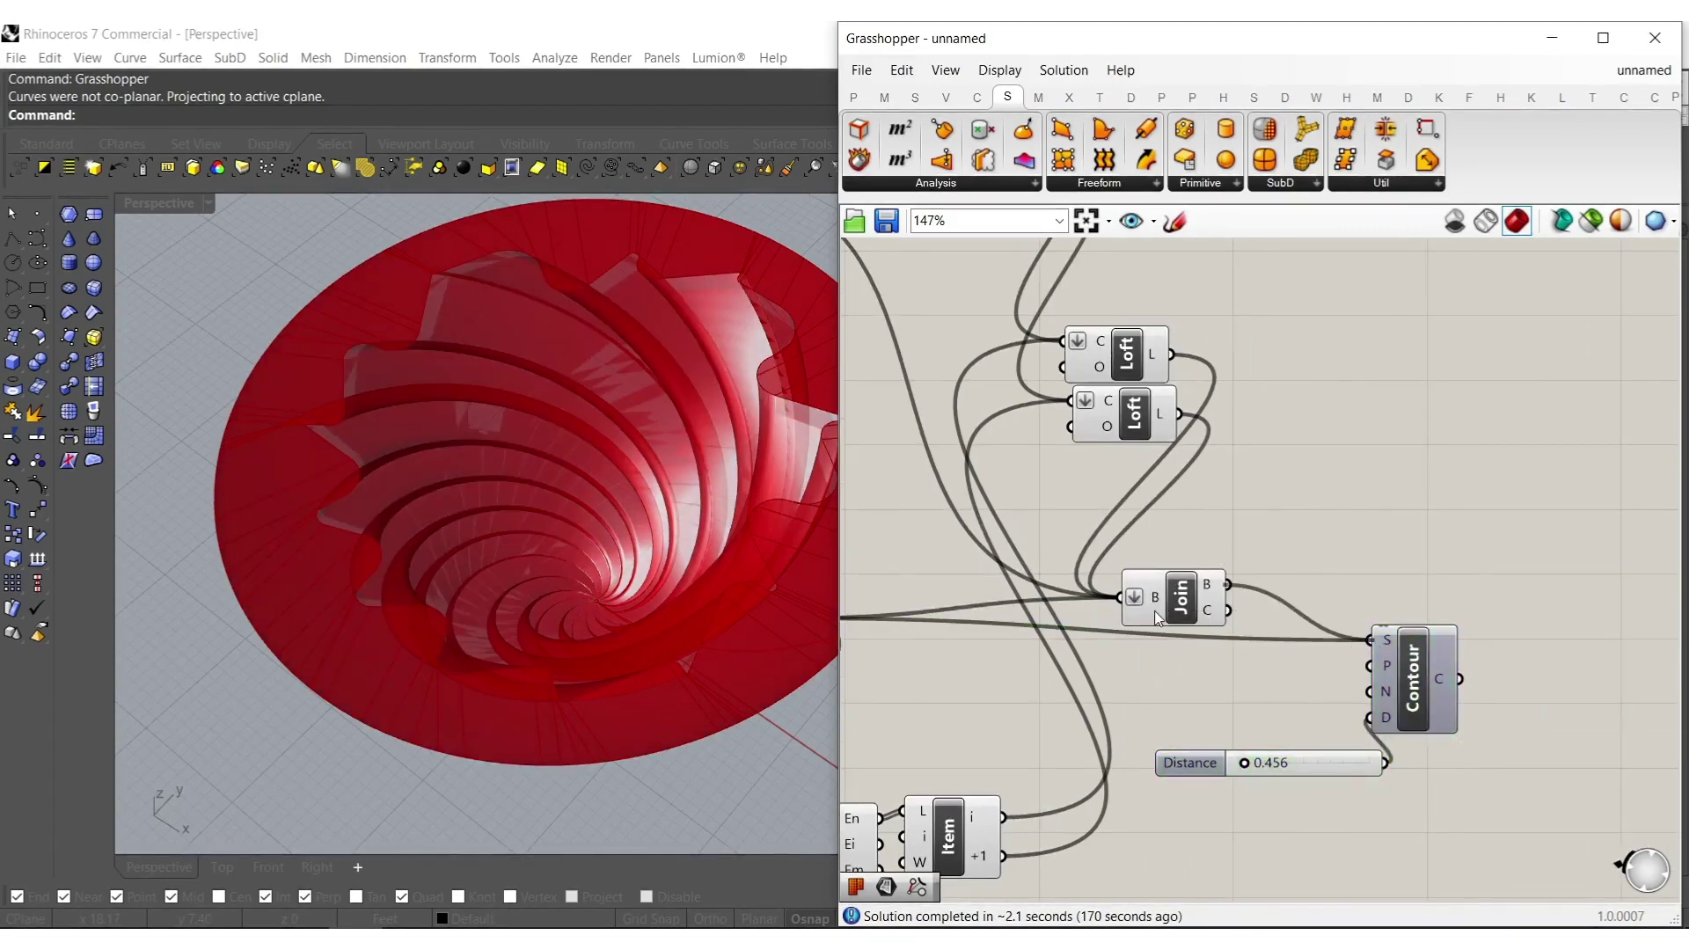
Turn off the preview of the Loft, edge, List Item and Brep Join components as one selection.
right_drag(1147, 642, 1247, 627)
scroll(1356, 706, down, 3)
drag(1354, 854, 888, 343)
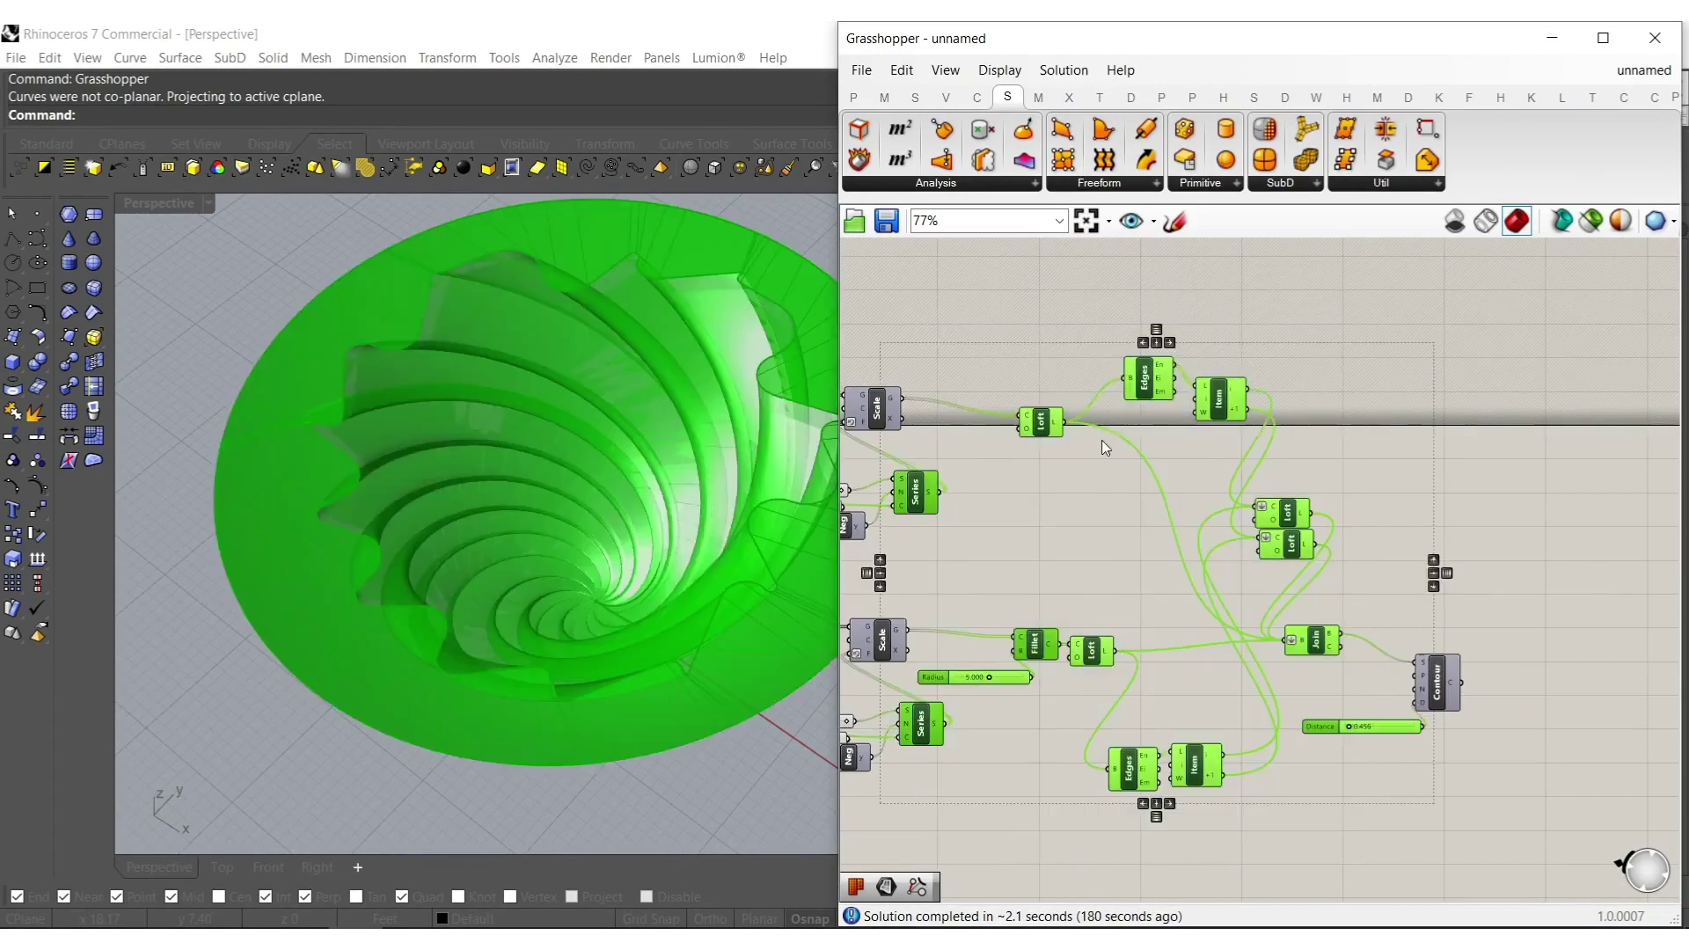
middle_click(1088, 442)
click(1158, 373)
Turn on the preview of the Contour component so only the contour curves are shown.
scroll(1501, 646, up, 4)
click(1360, 729)
middle_click(1360, 729)
click(1403, 685)
click(1302, 572)
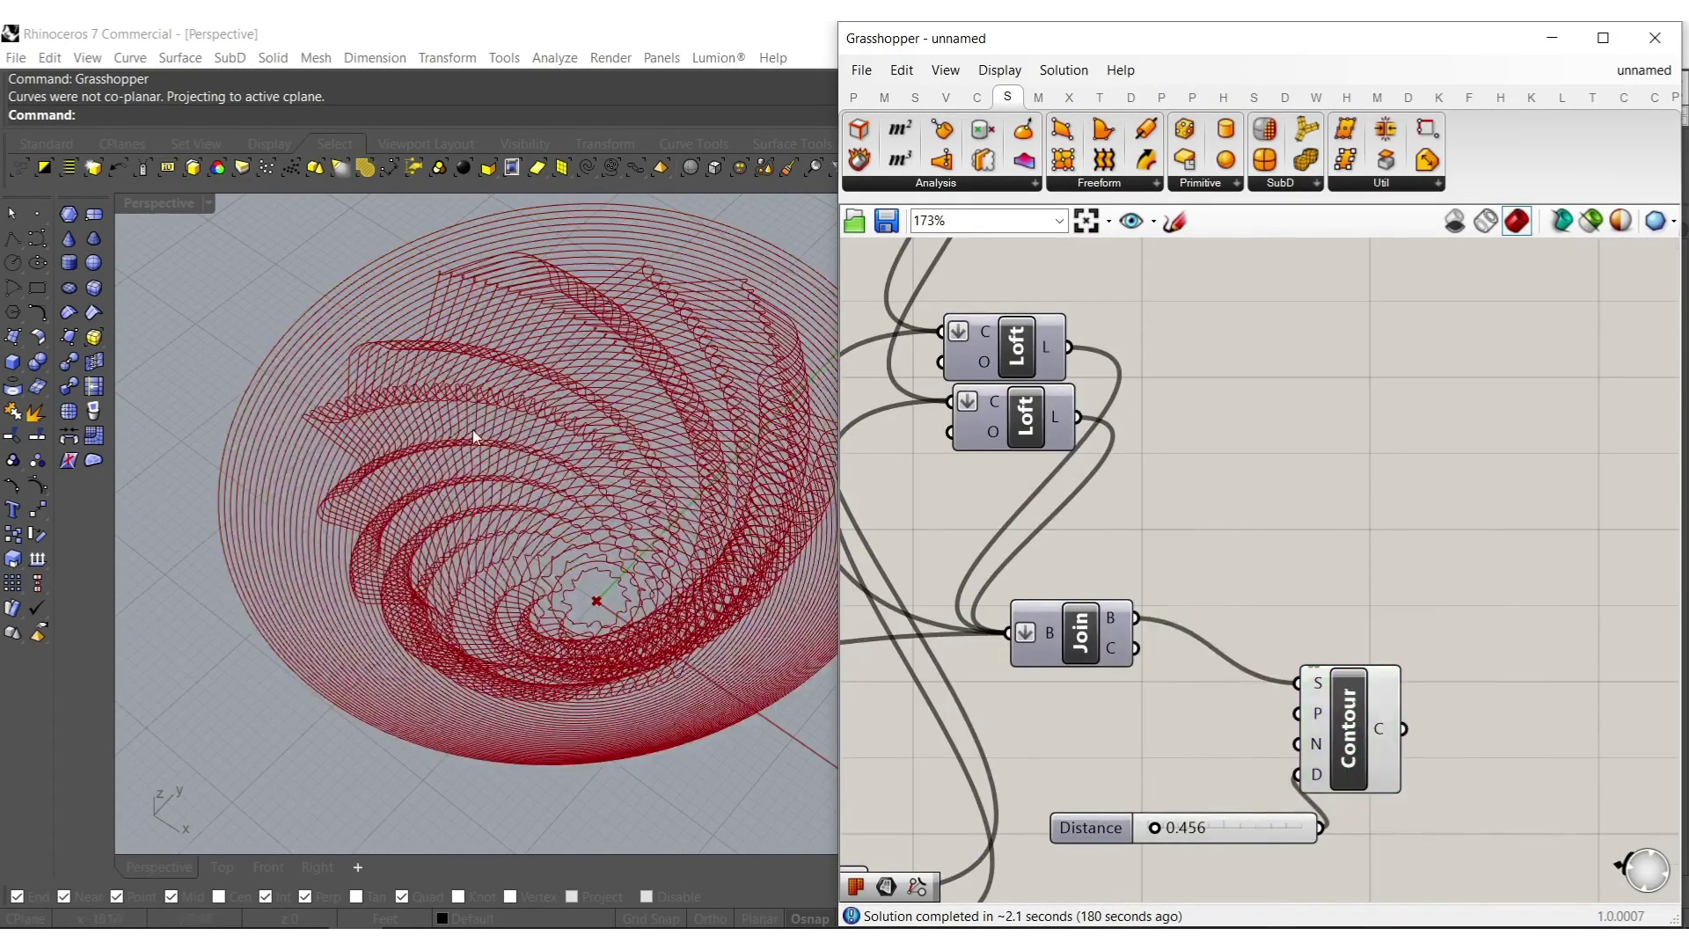
Add a Boundary Surfaces component beside the Contour and connect the Contour's C output to its E input.
right_drag(475, 437, 479, 598)
right_drag(1438, 792, 1257, 744)
double_click(1266, 715)
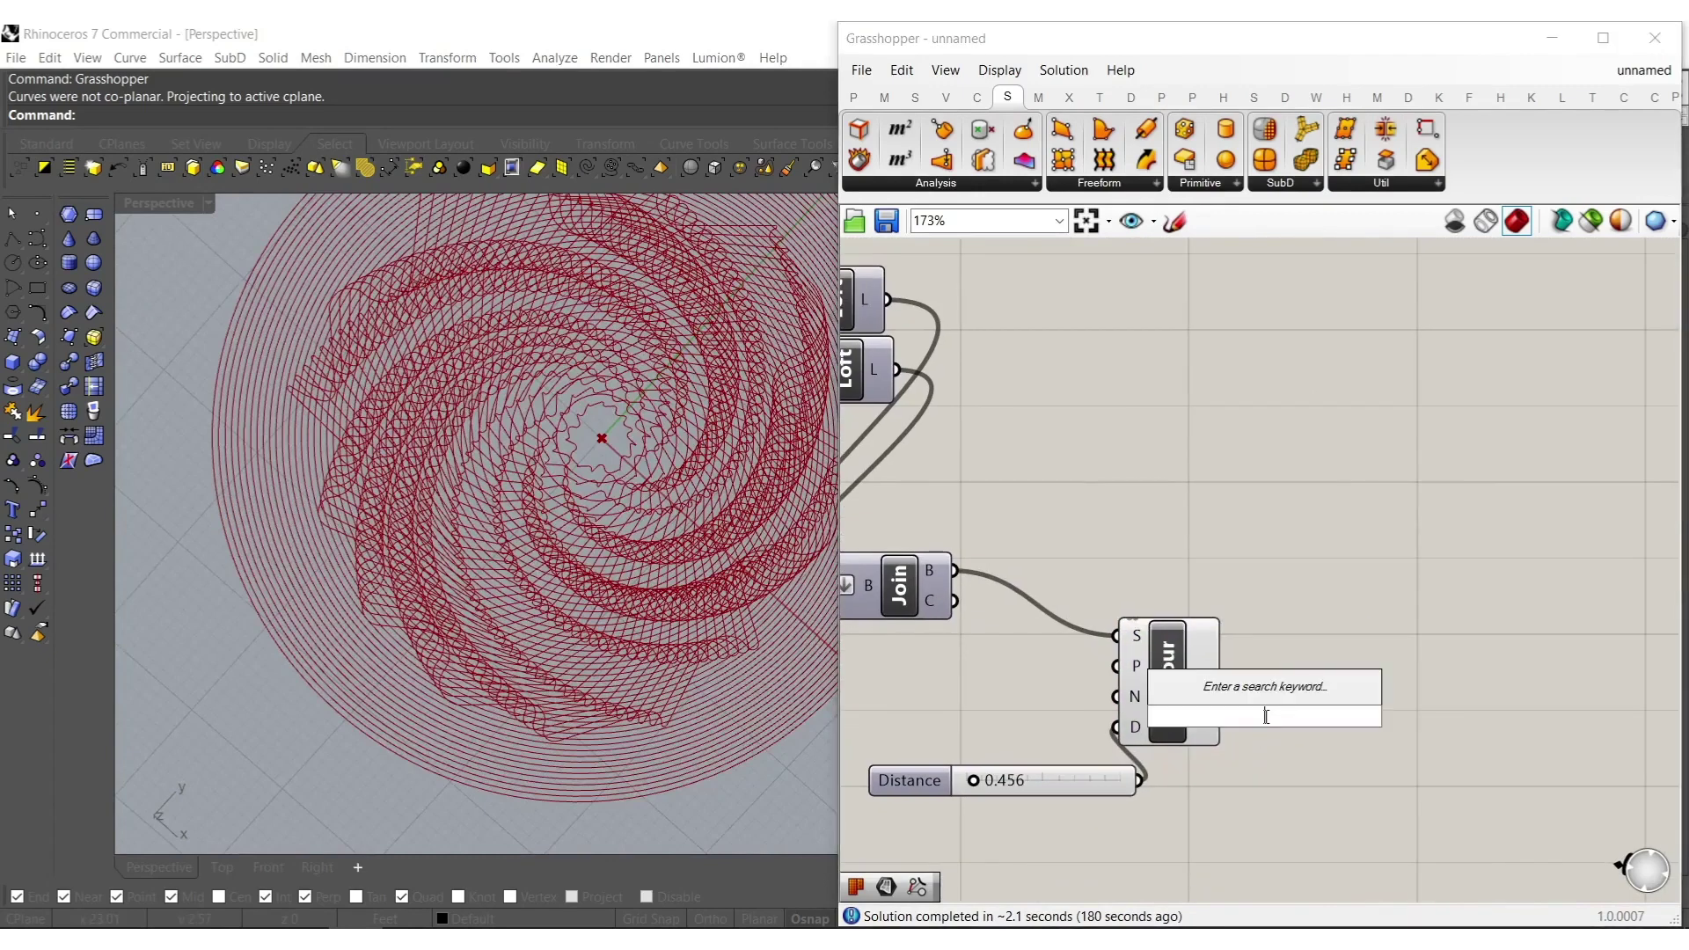
text(bo)
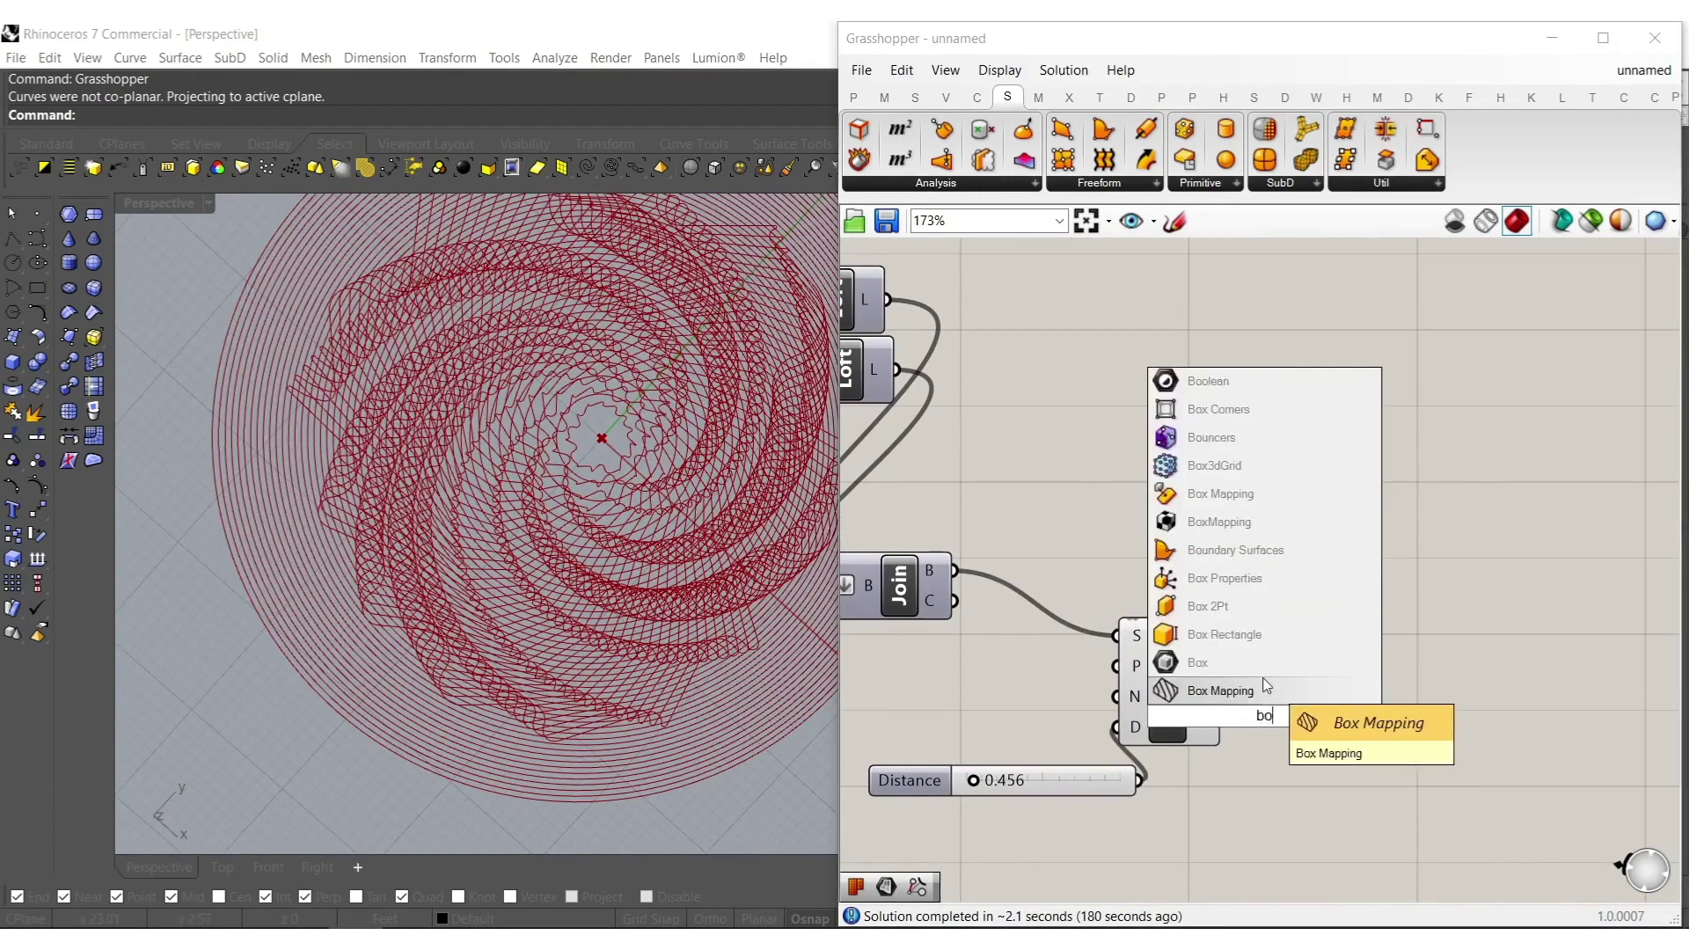
text(undary)
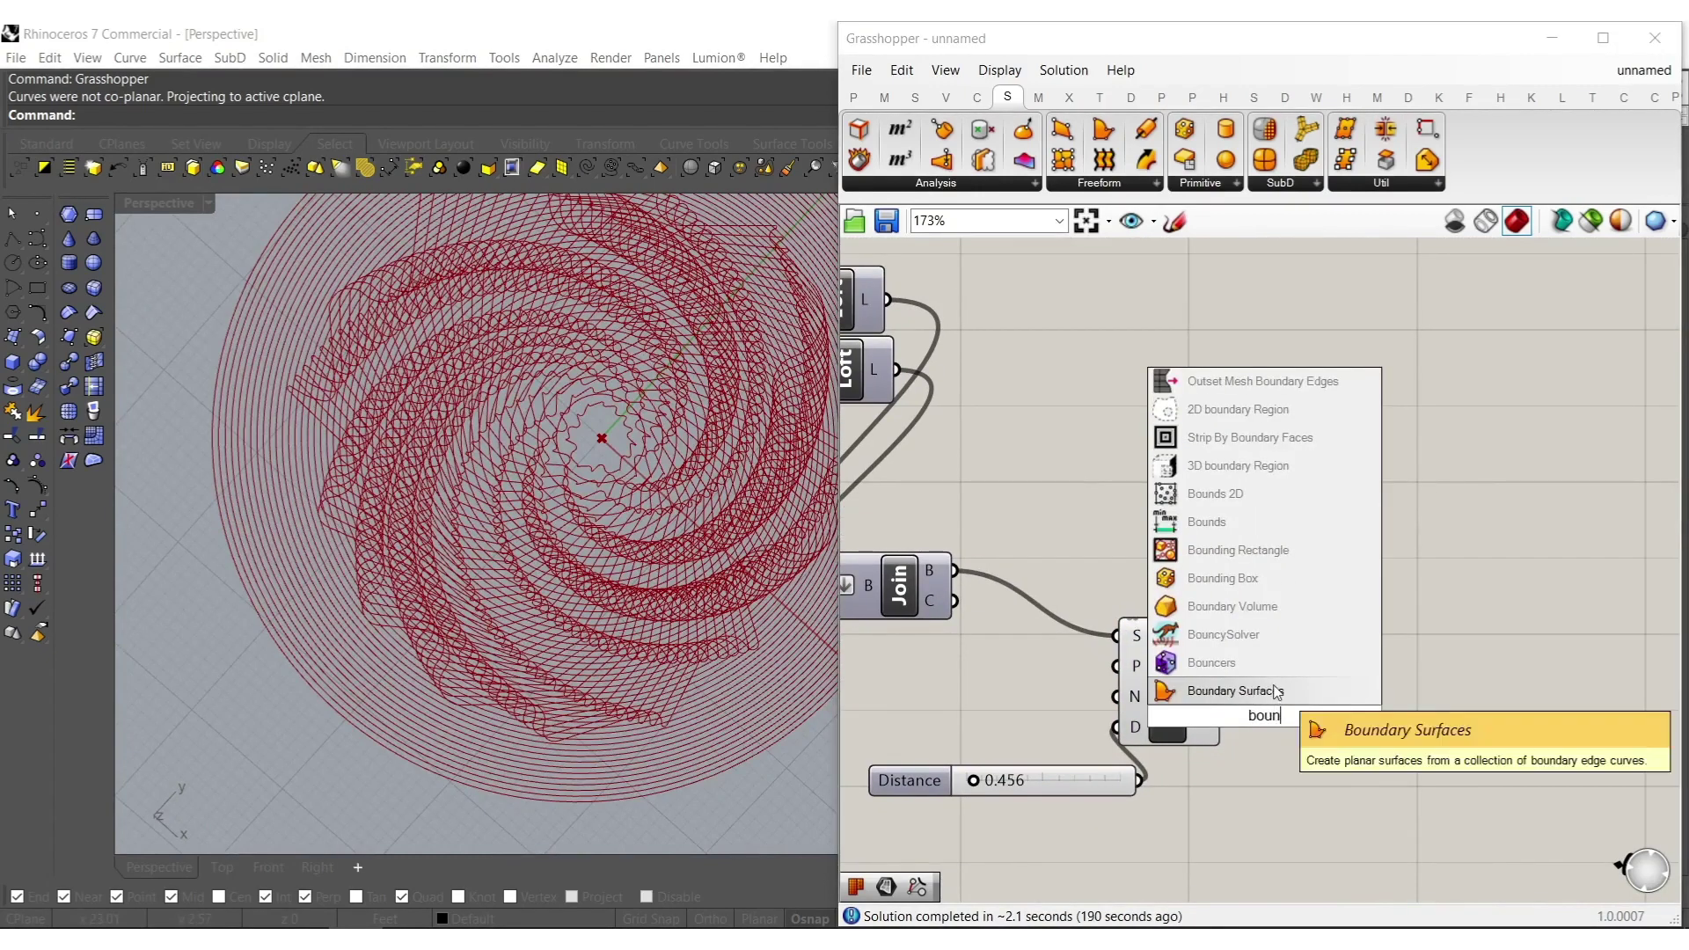
key(Return)
mouse_move(1223, 699)
mouse_down()
mouse_move(1220, 683)
mouse_move(1324, 674)
mouse_move(1290, 668)
mouse_up()
Try grafting and then flattening the Boundary Surfaces' E input, and clear the flatten again.
right_click(1261, 681)
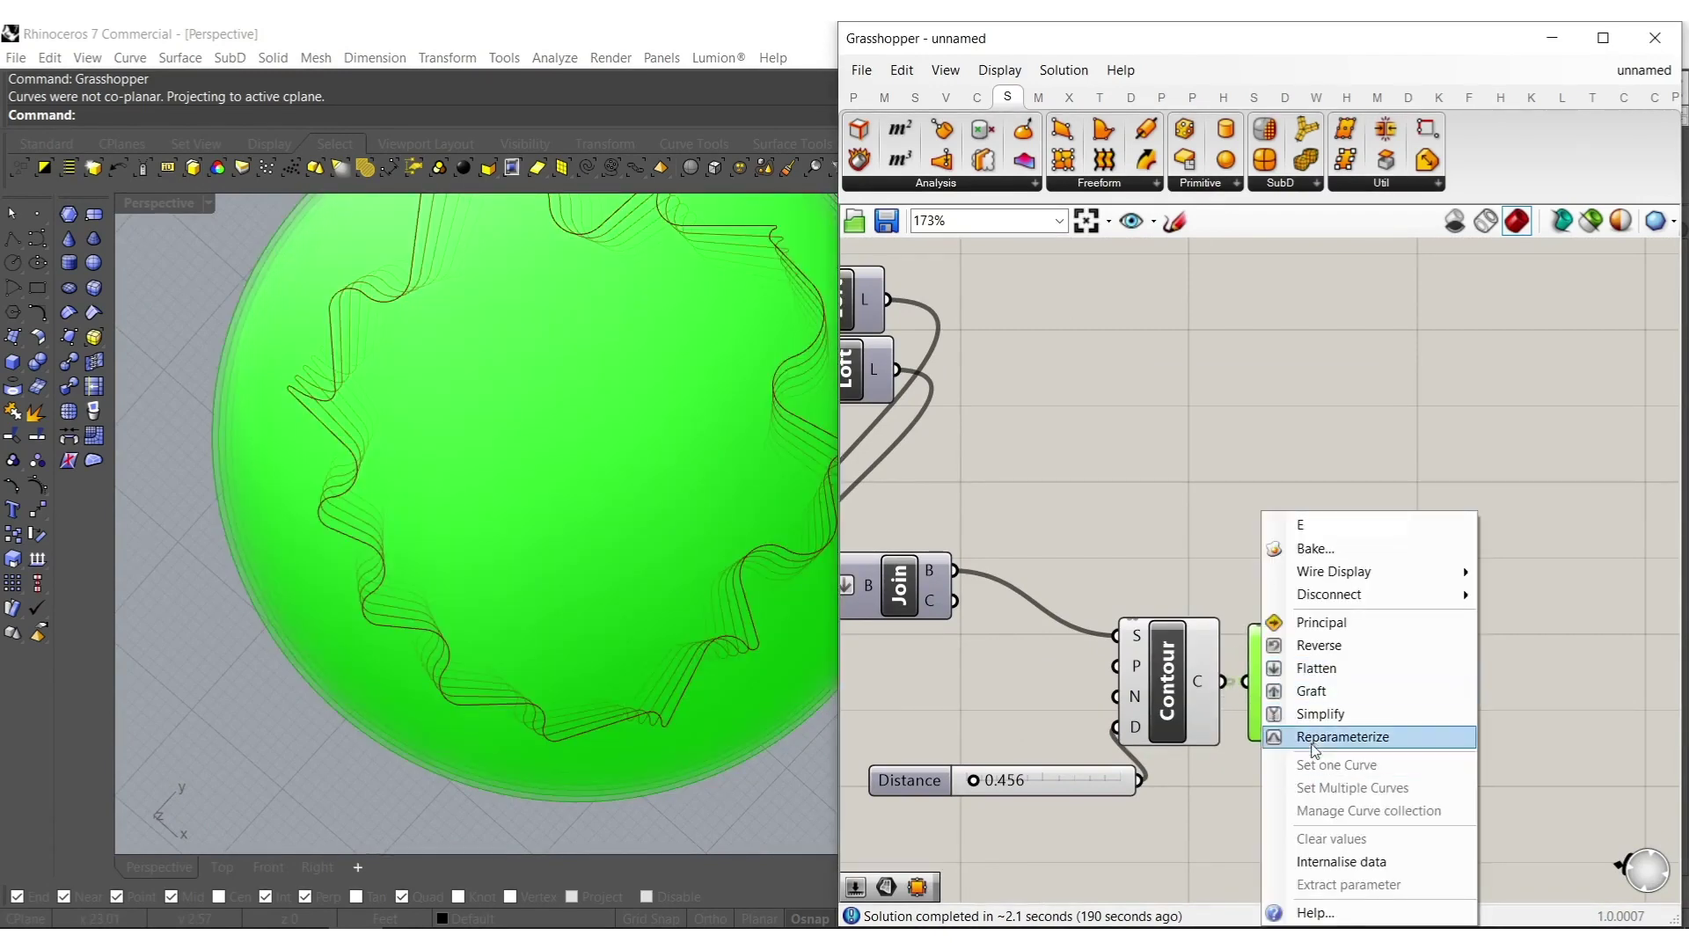
click(1298, 690)
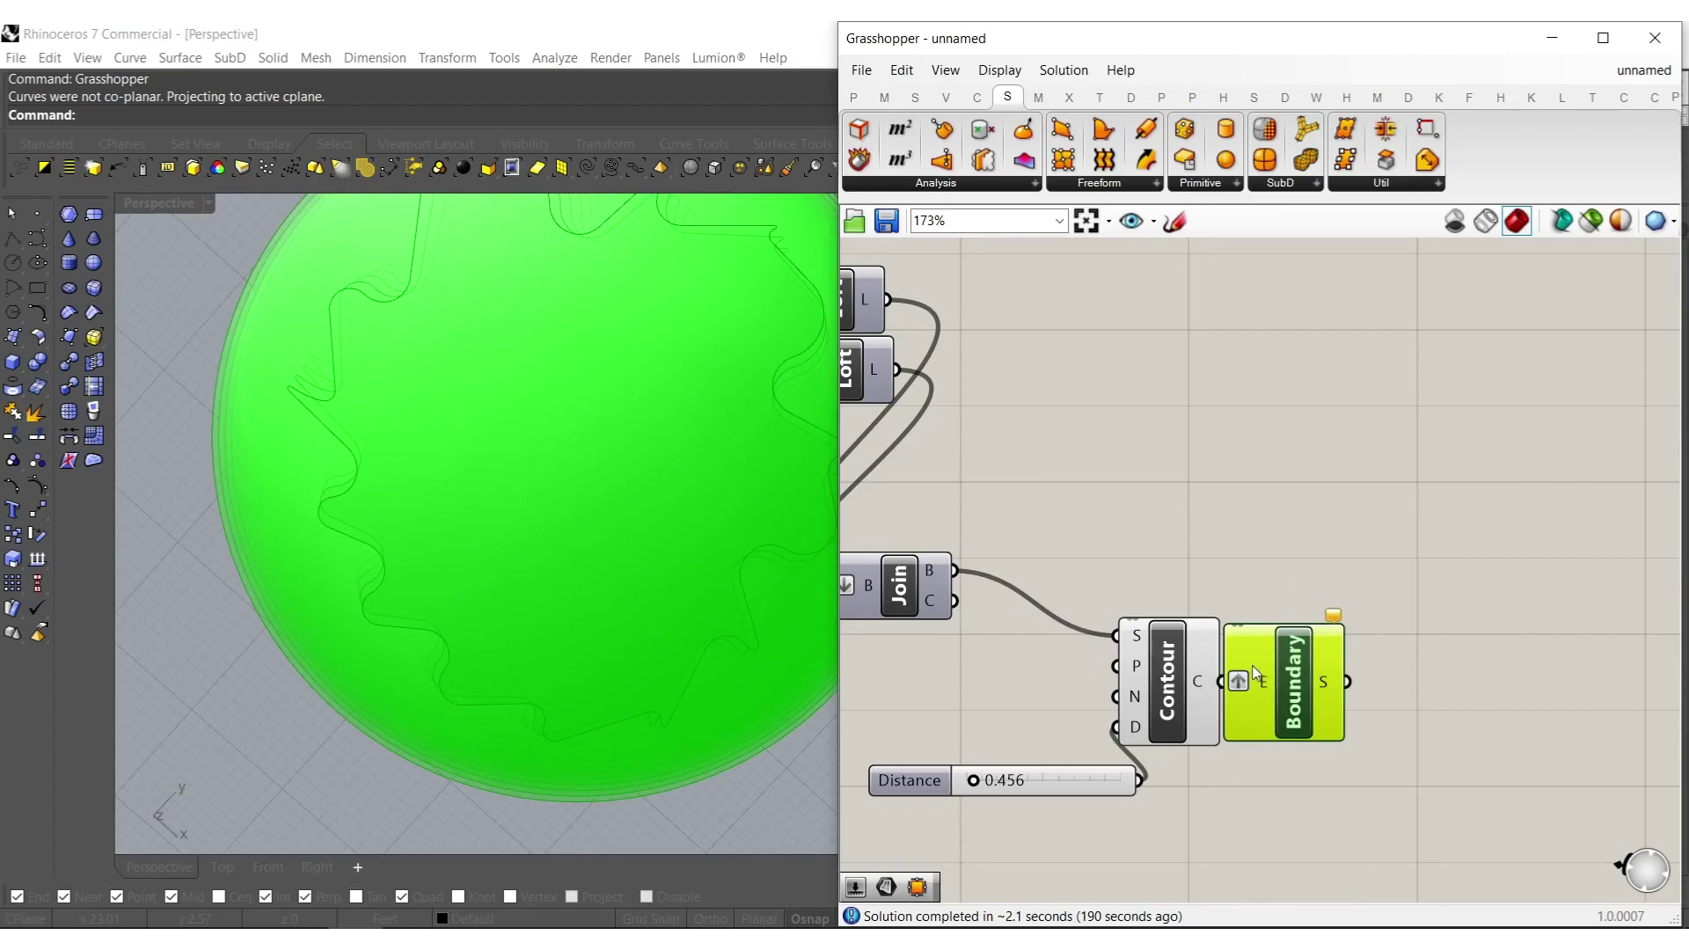
right_click(1240, 686)
click(1308, 684)
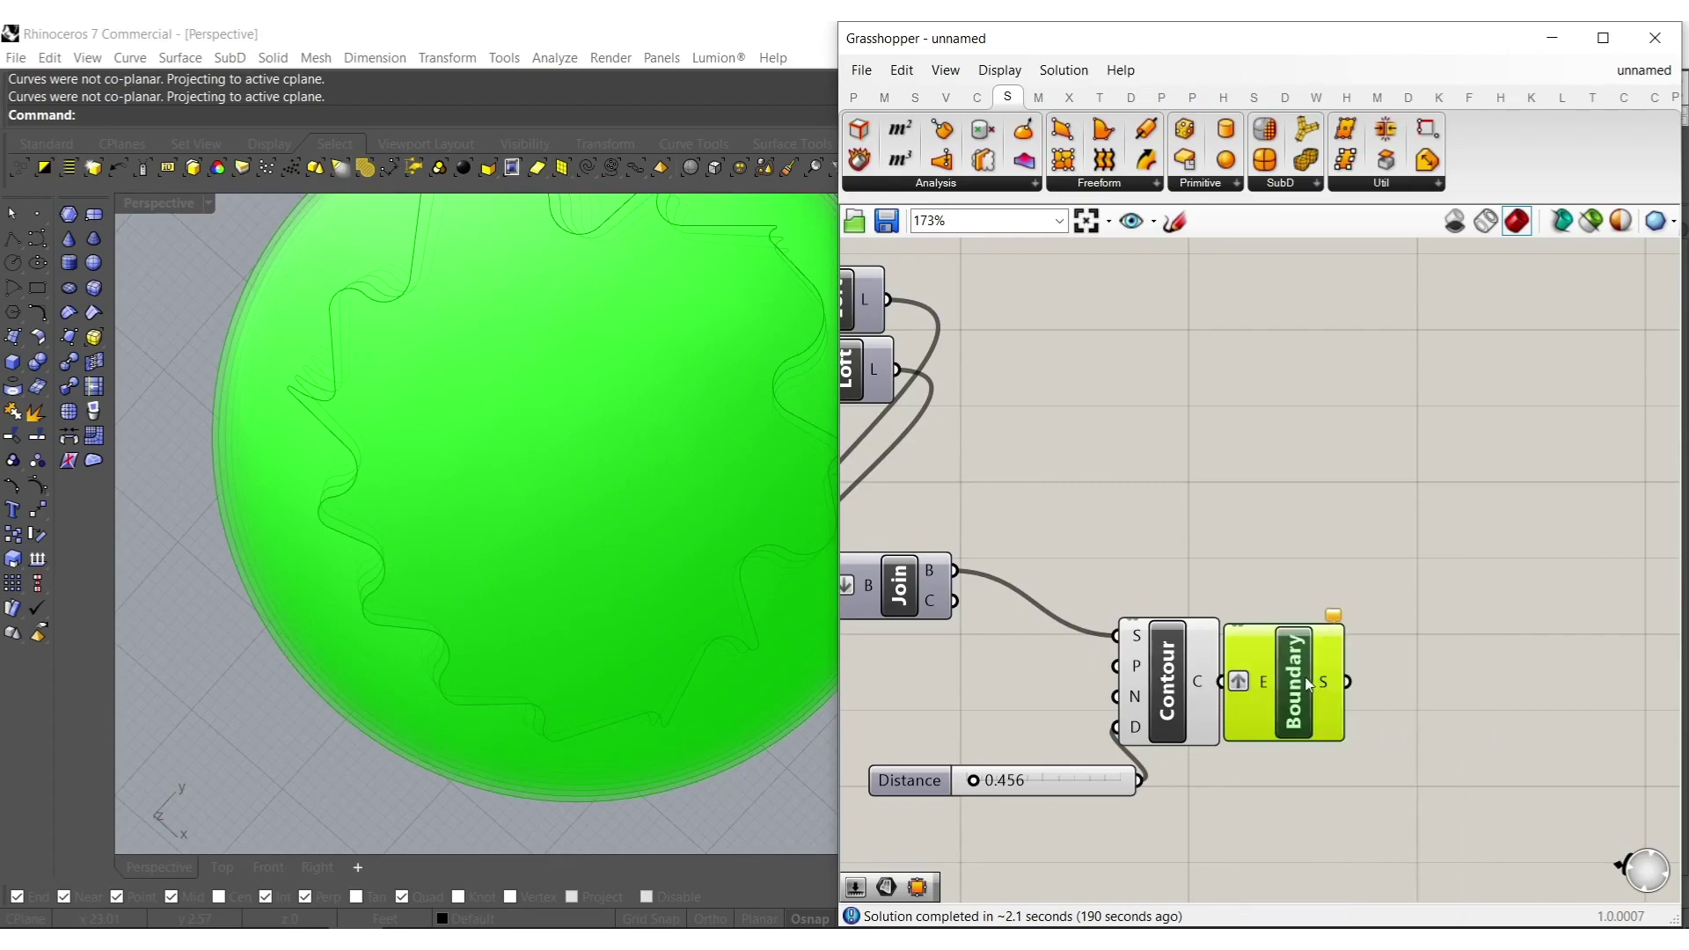
drag(1305, 677, 1349, 669)
right_drag(540, 592, 695, 623)
right_click(1281, 671)
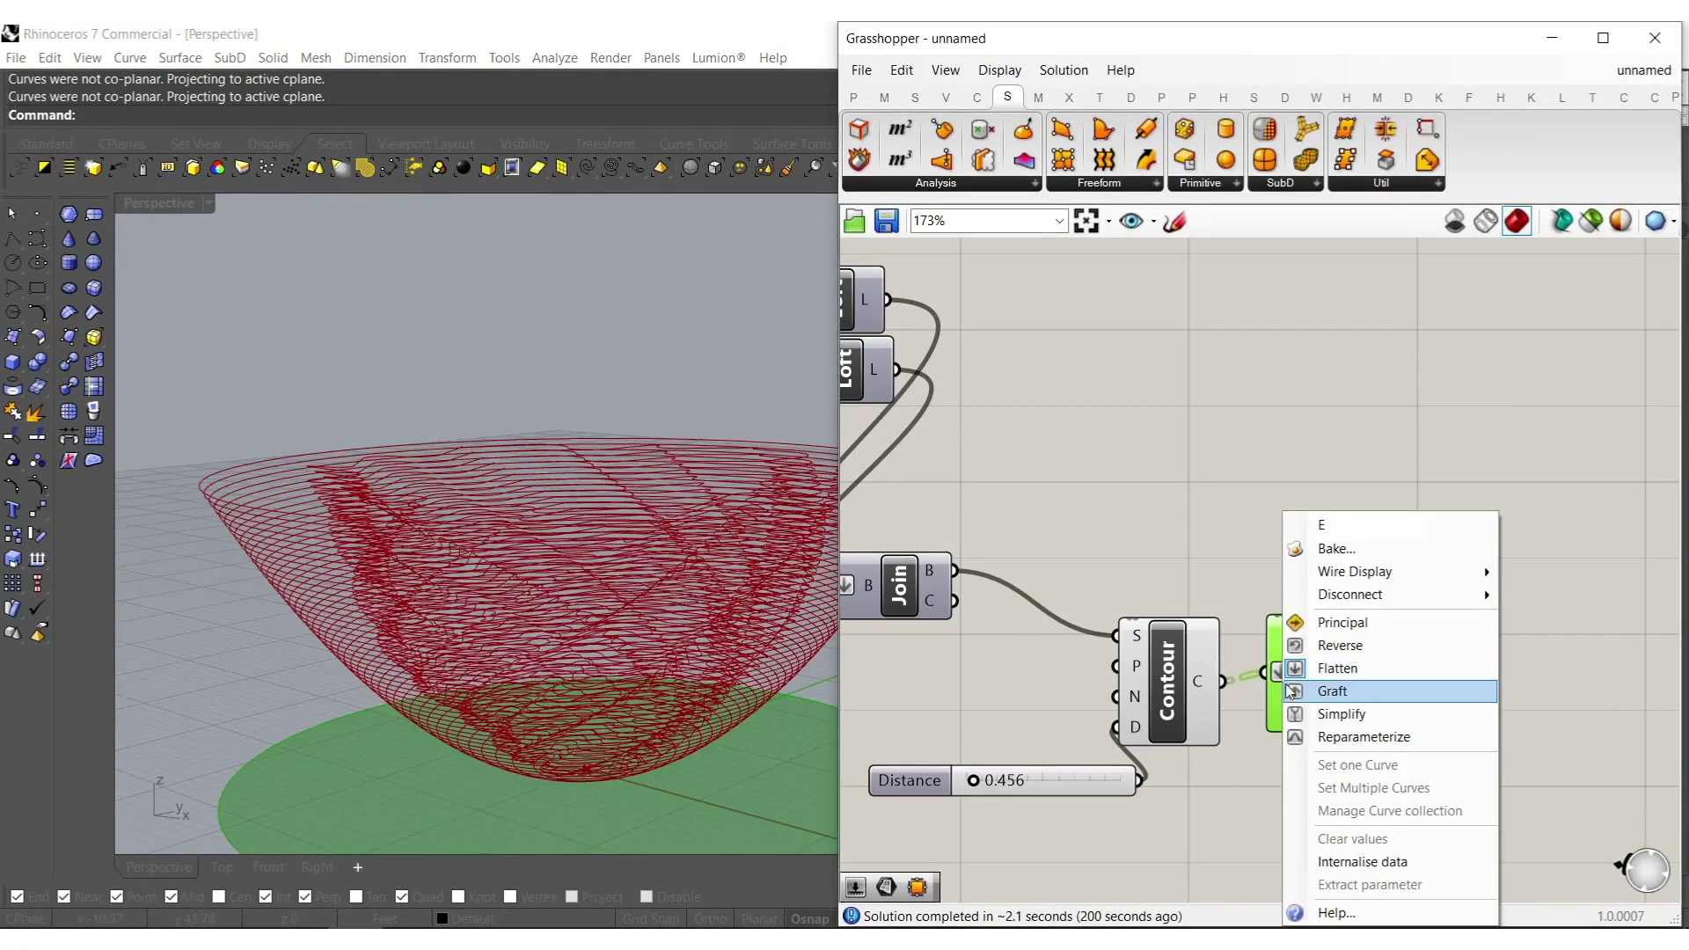
click(1333, 664)
right_drag(727, 615, 846, 698)
drag(1352, 681, 1330, 692)
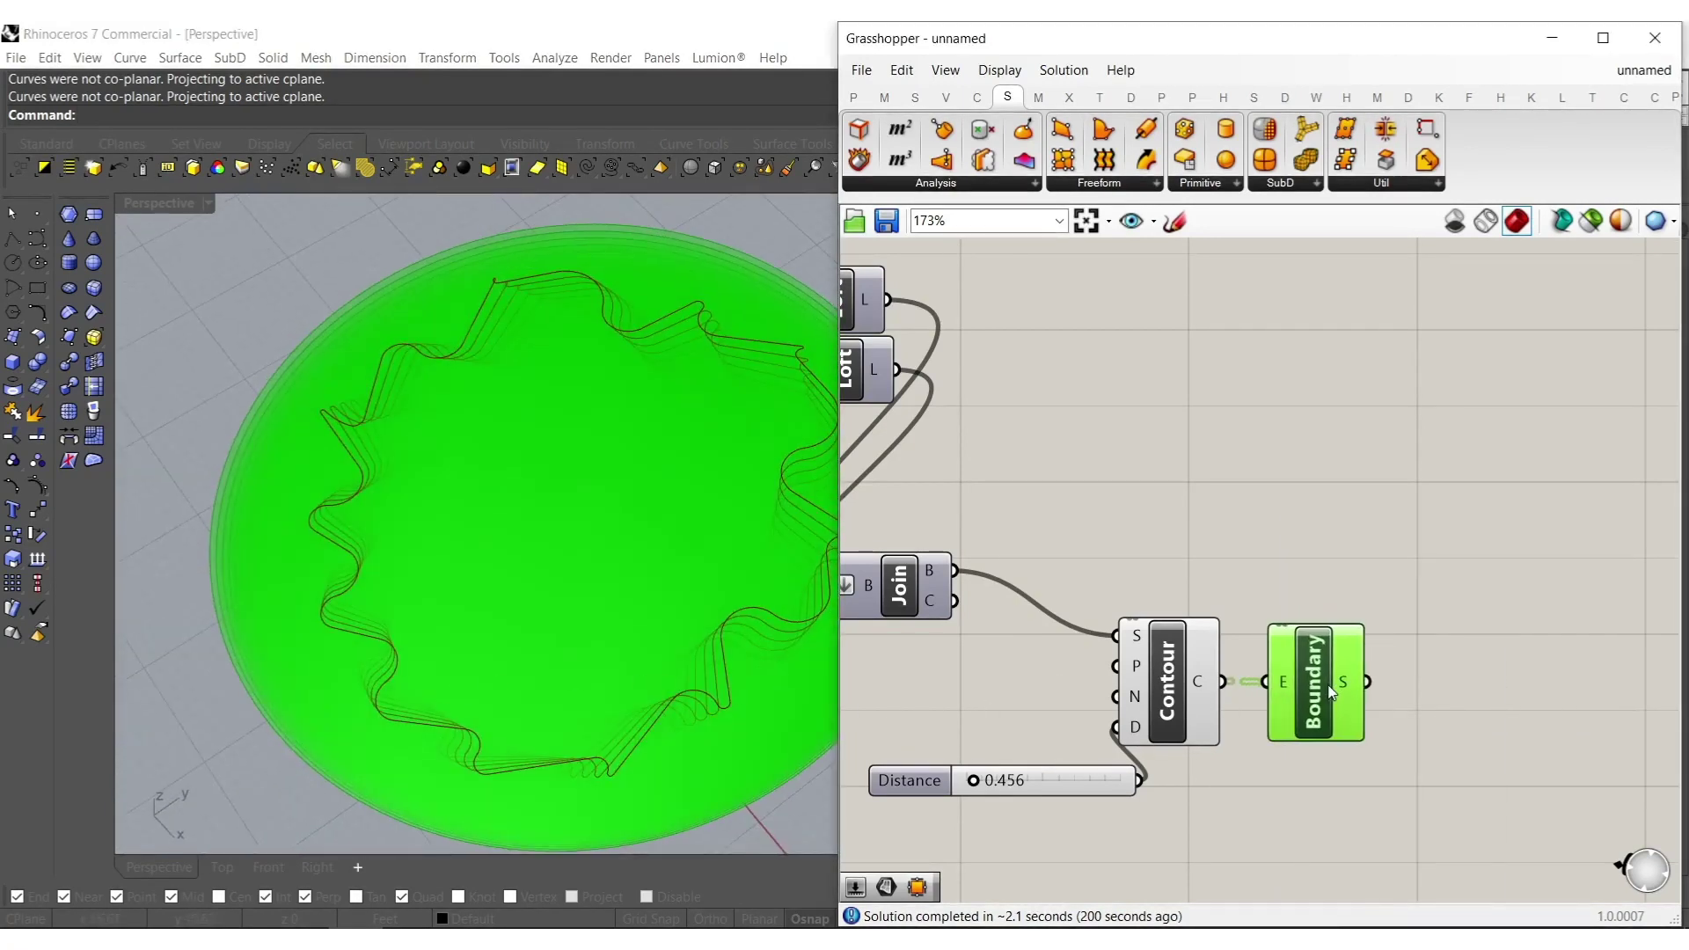
Try flattening the Contour's C output and grafting the Boundary Surfaces' E input, and clear the flatten on the Contour.
right_click(1215, 684)
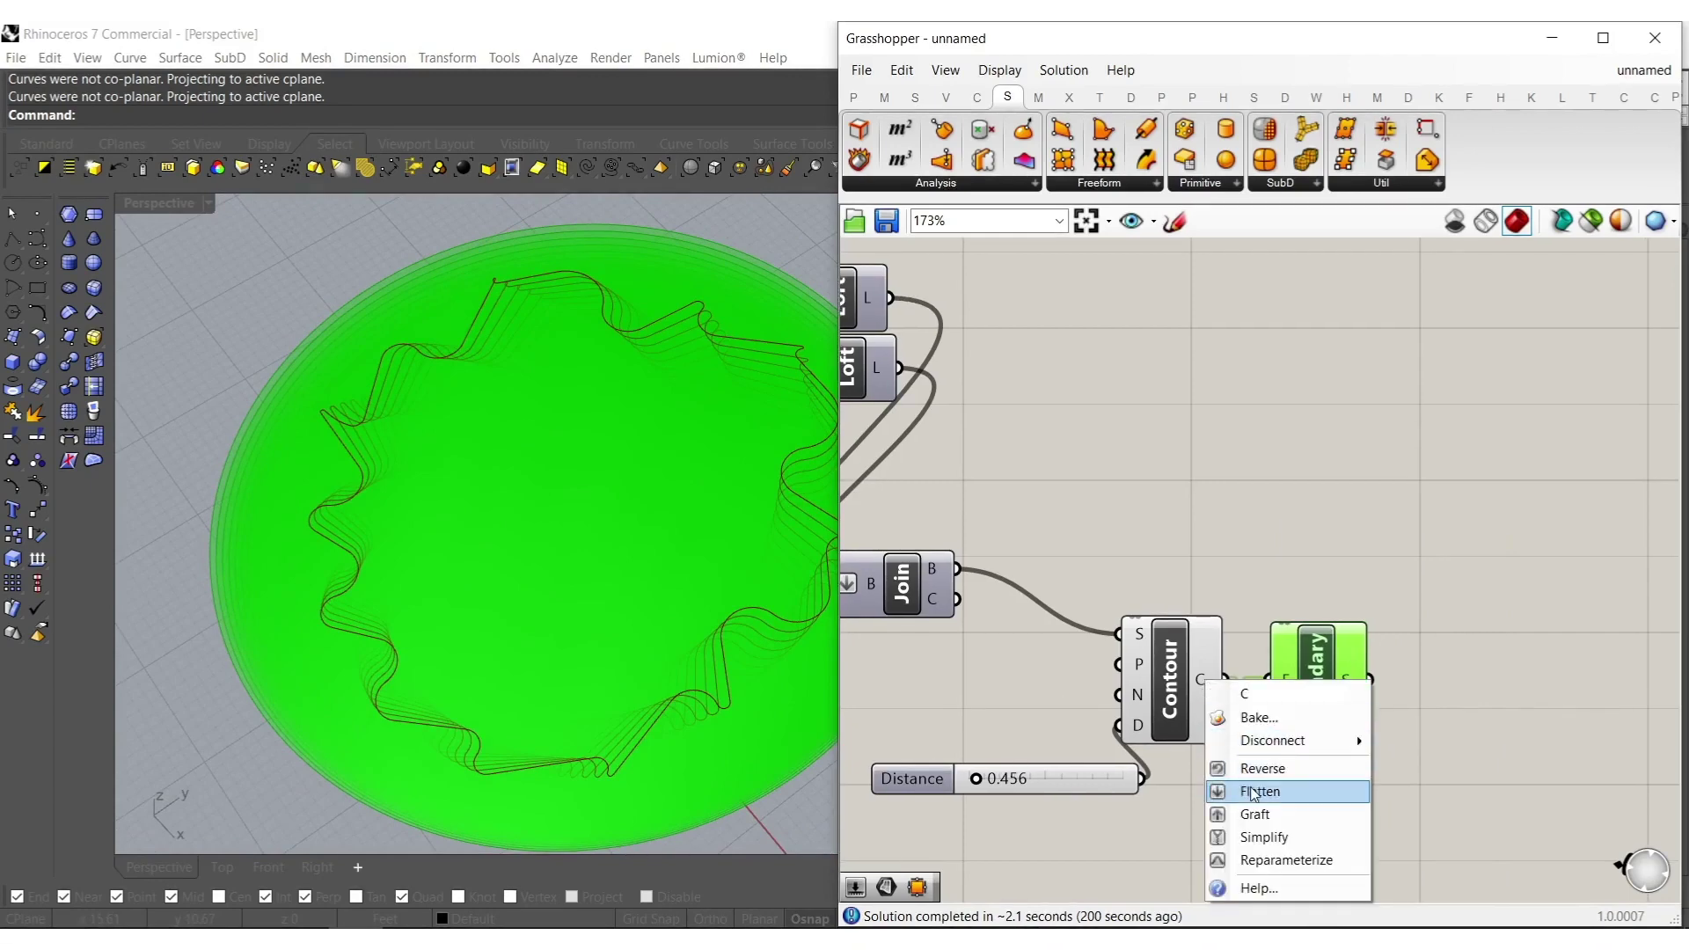
click(1267, 789)
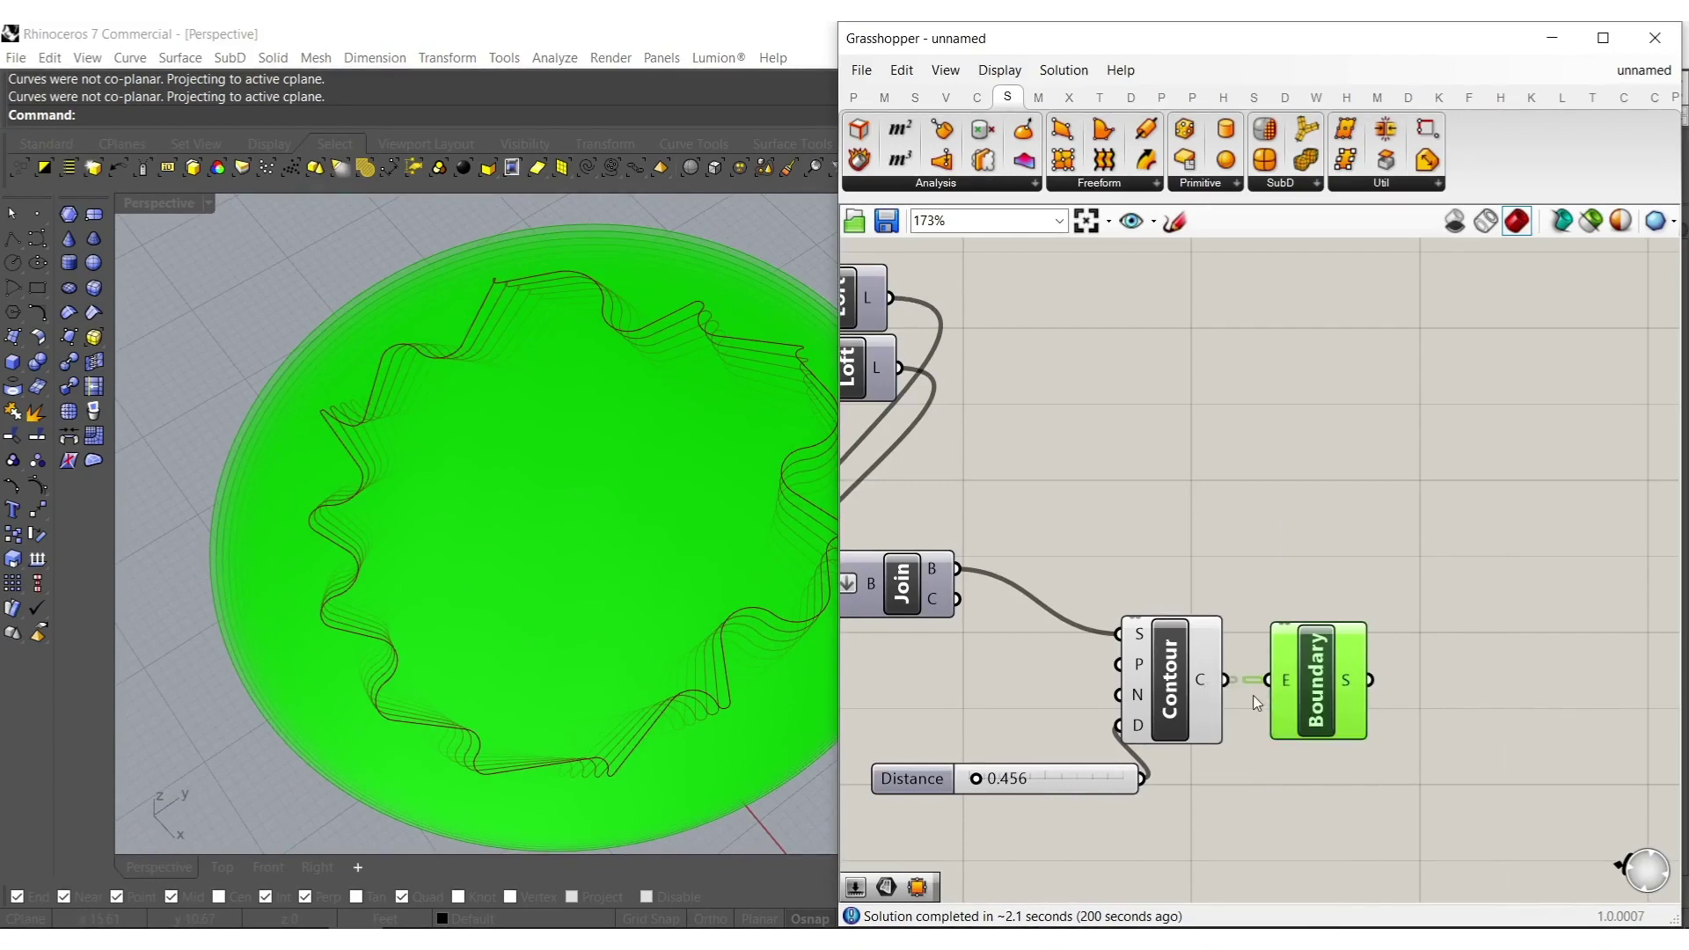
shift+right_drag(556, 692, 540, 636)
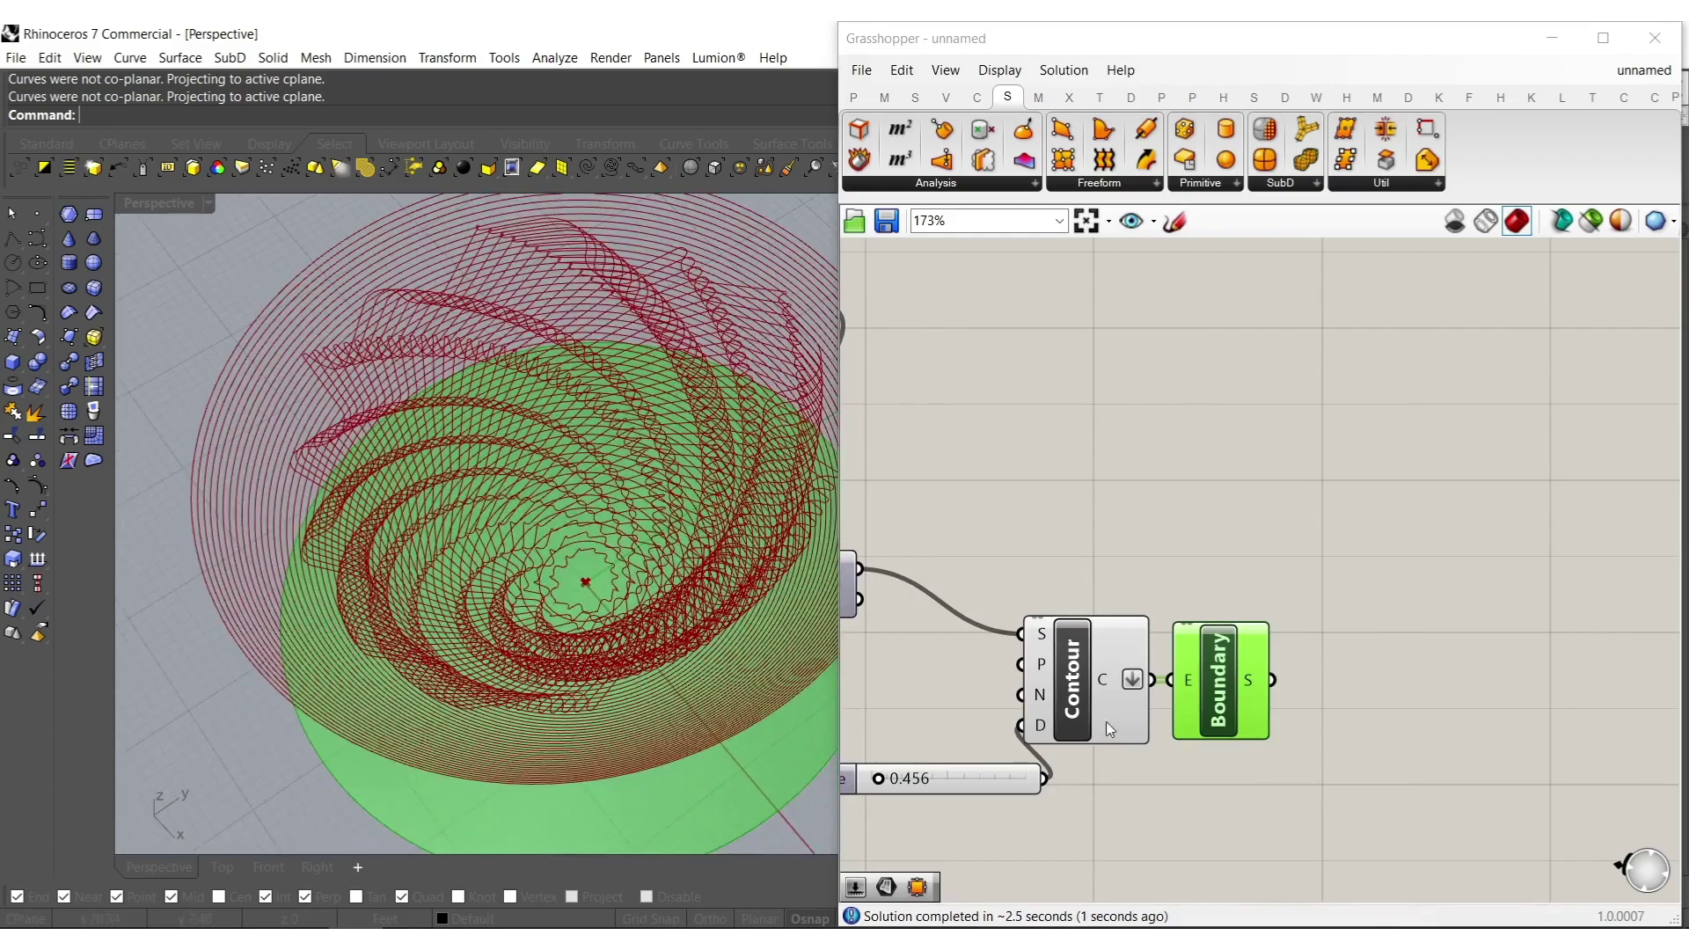
right_click(1187, 683)
click(1249, 691)
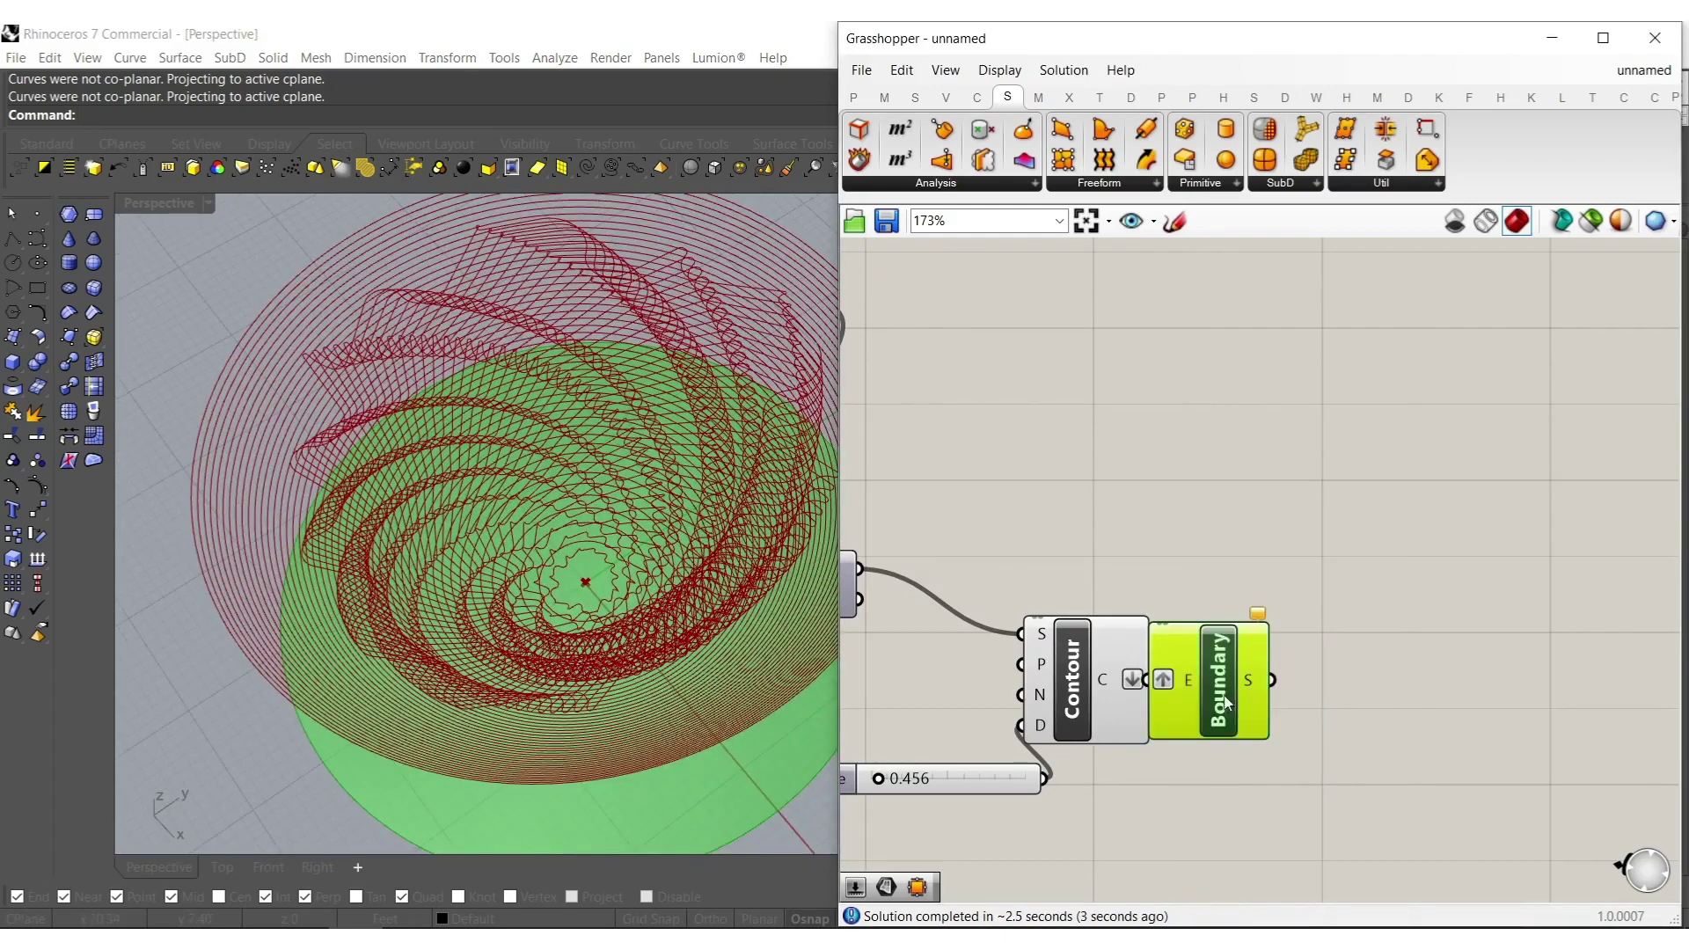
right_click(1116, 690)
click(1074, 837)
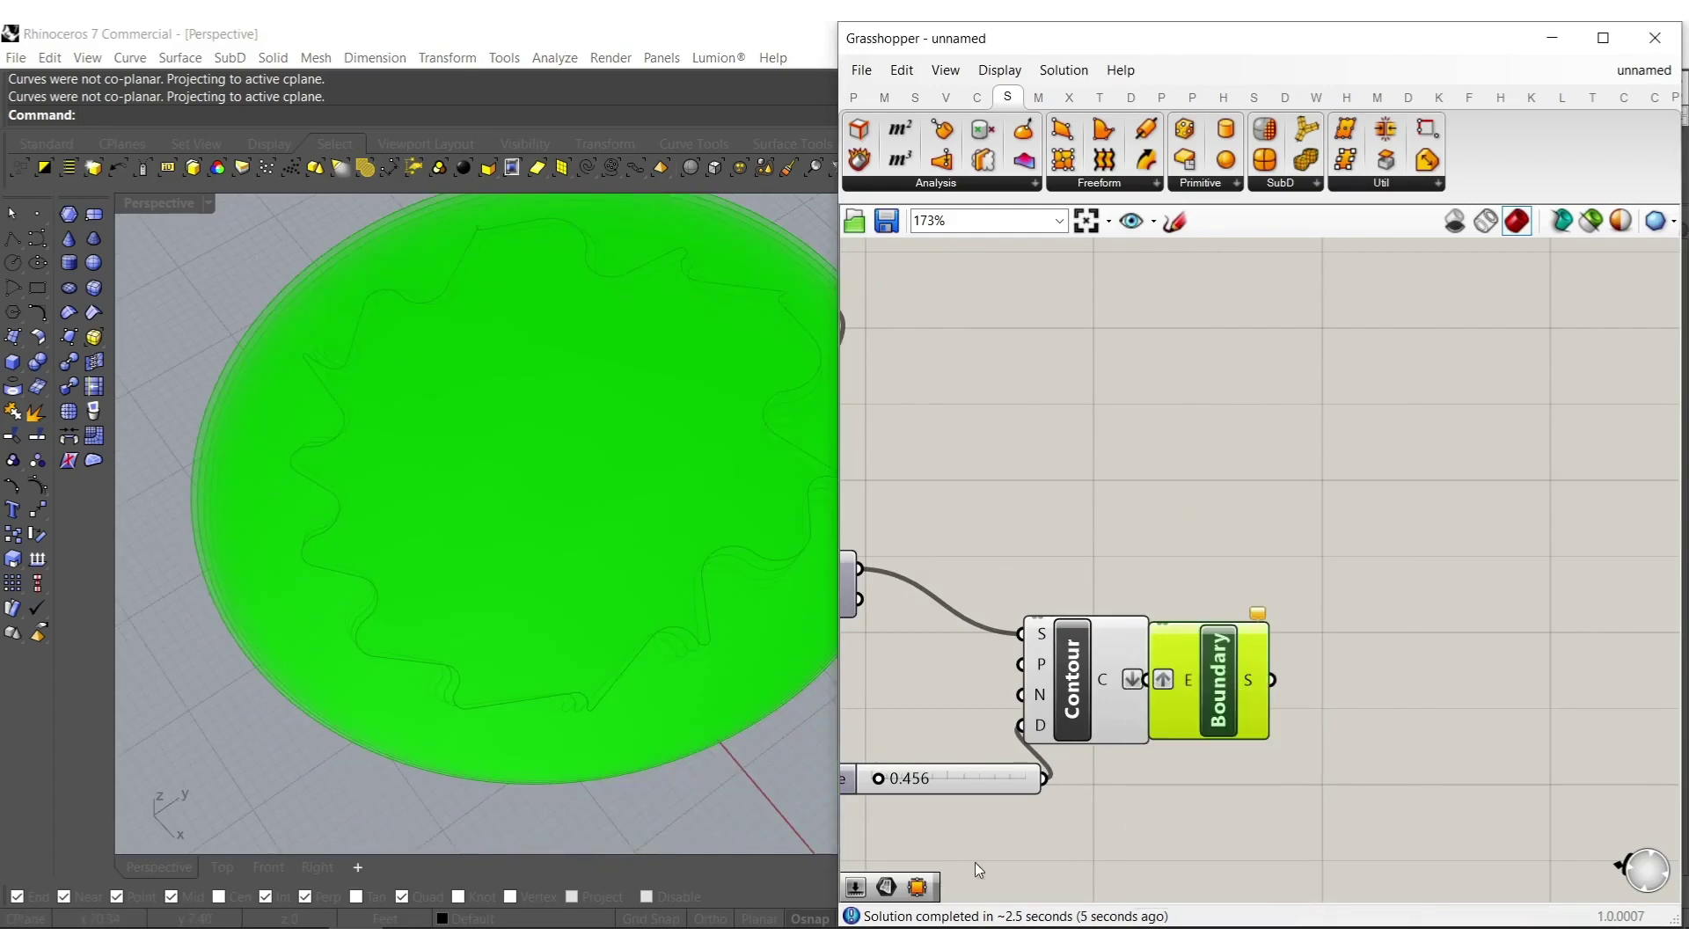
mouse_move(530, 456)
right_down()
mouse_move(527, 577)
mouse_move(517, 461)
right_up()
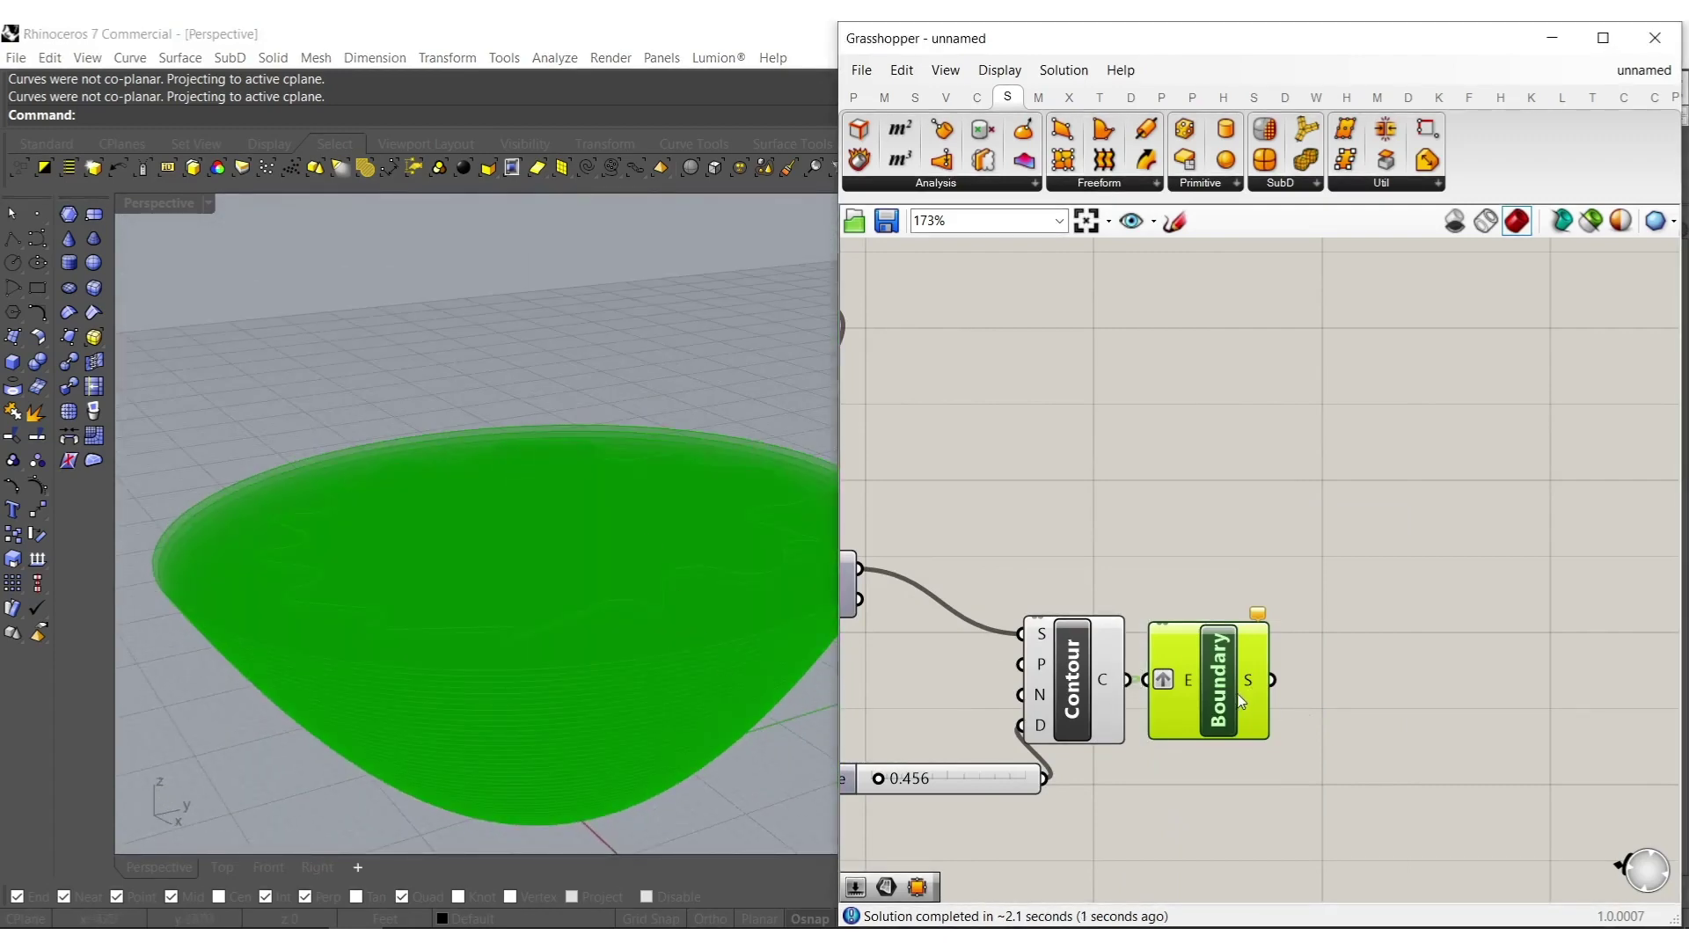
drag(1265, 698, 1330, 672)
Add a Construct Point component in front of the Contour.
double_click(965, 680)
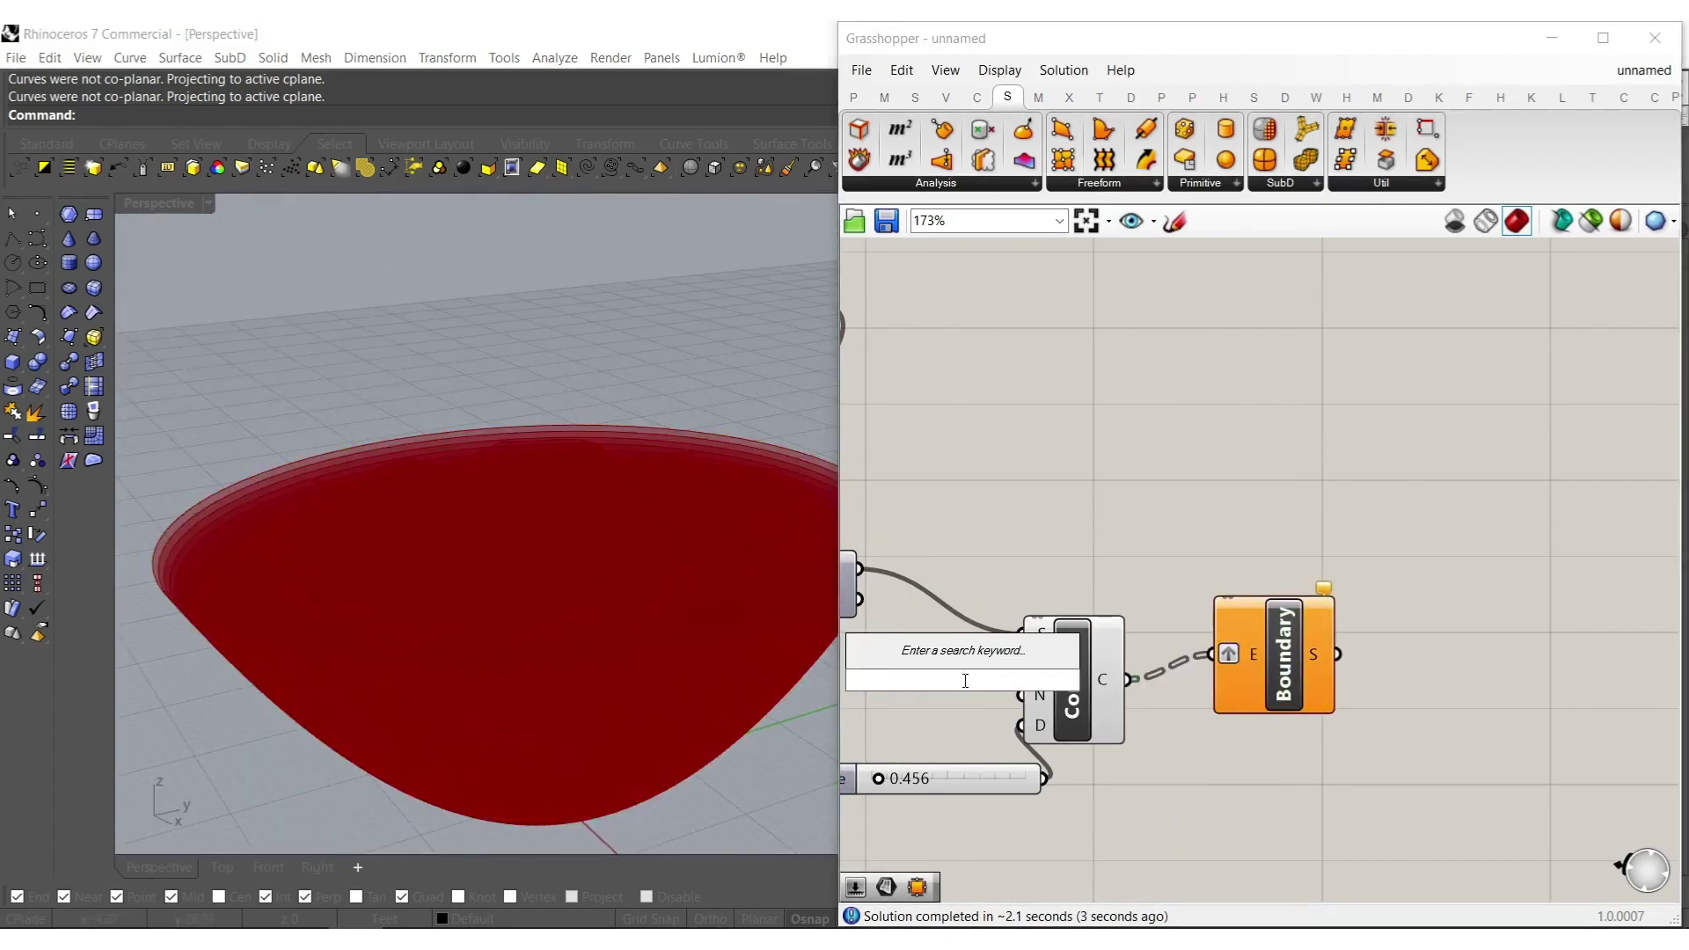
text(xys)
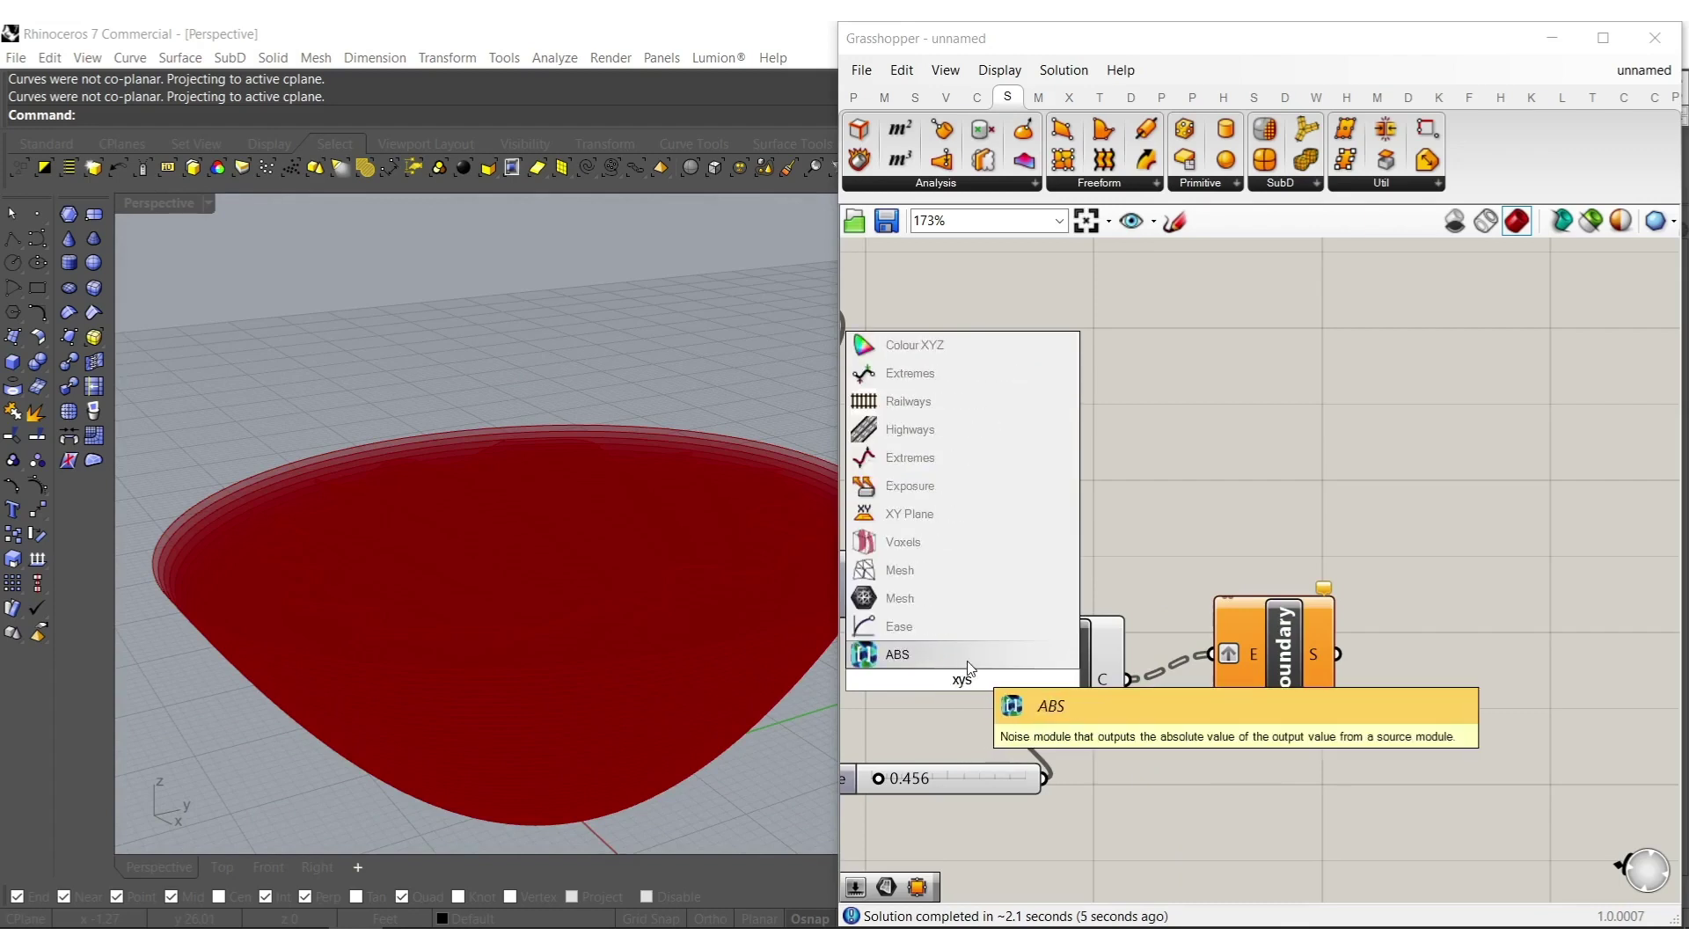
key(BackSpace)
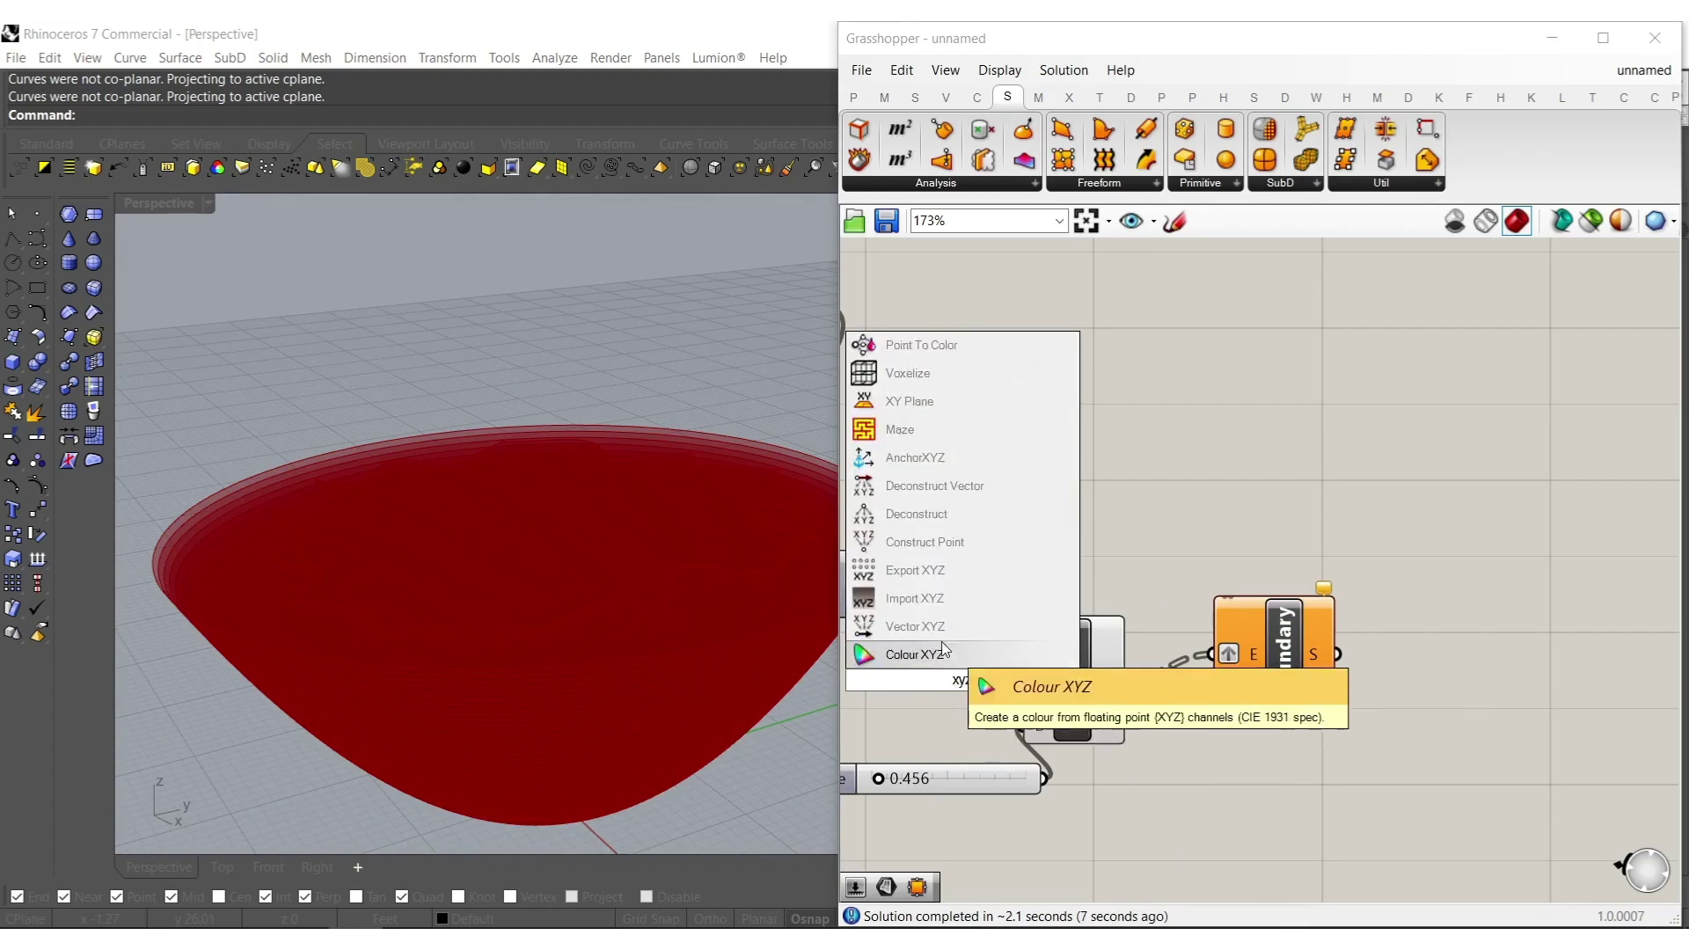
click(946, 545)
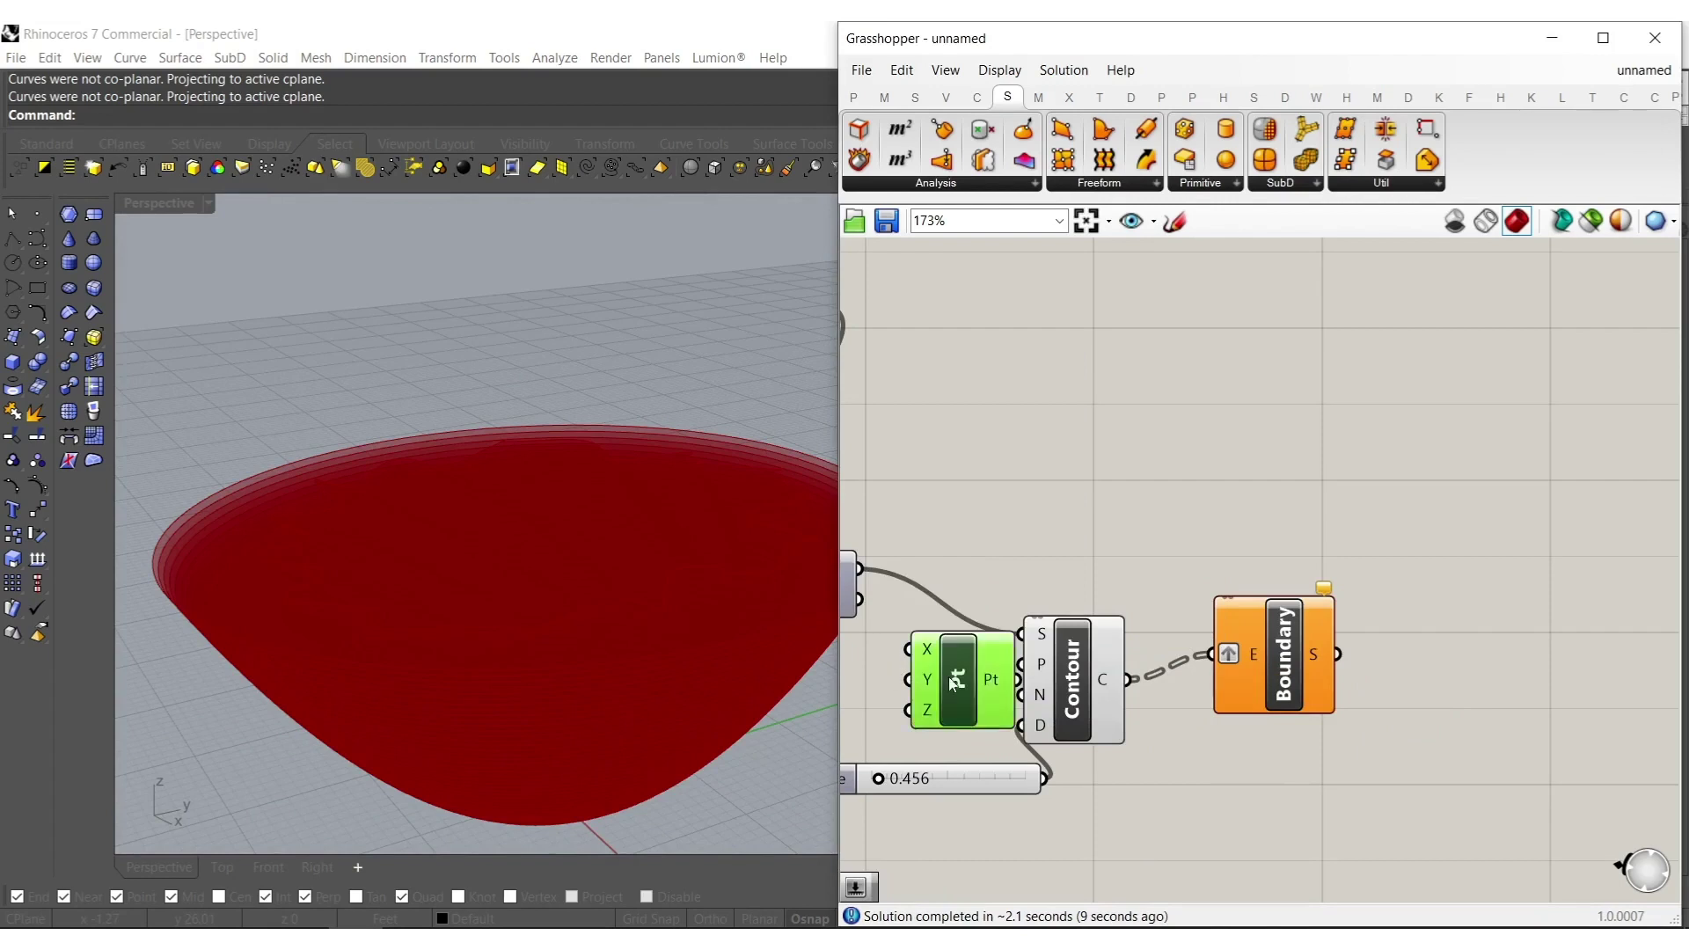
drag(948, 677, 1043, 712)
Add a number slider of 1.000 at the Construct Point and connect its Pt output to the Contour's P input.
double_click(936, 743)
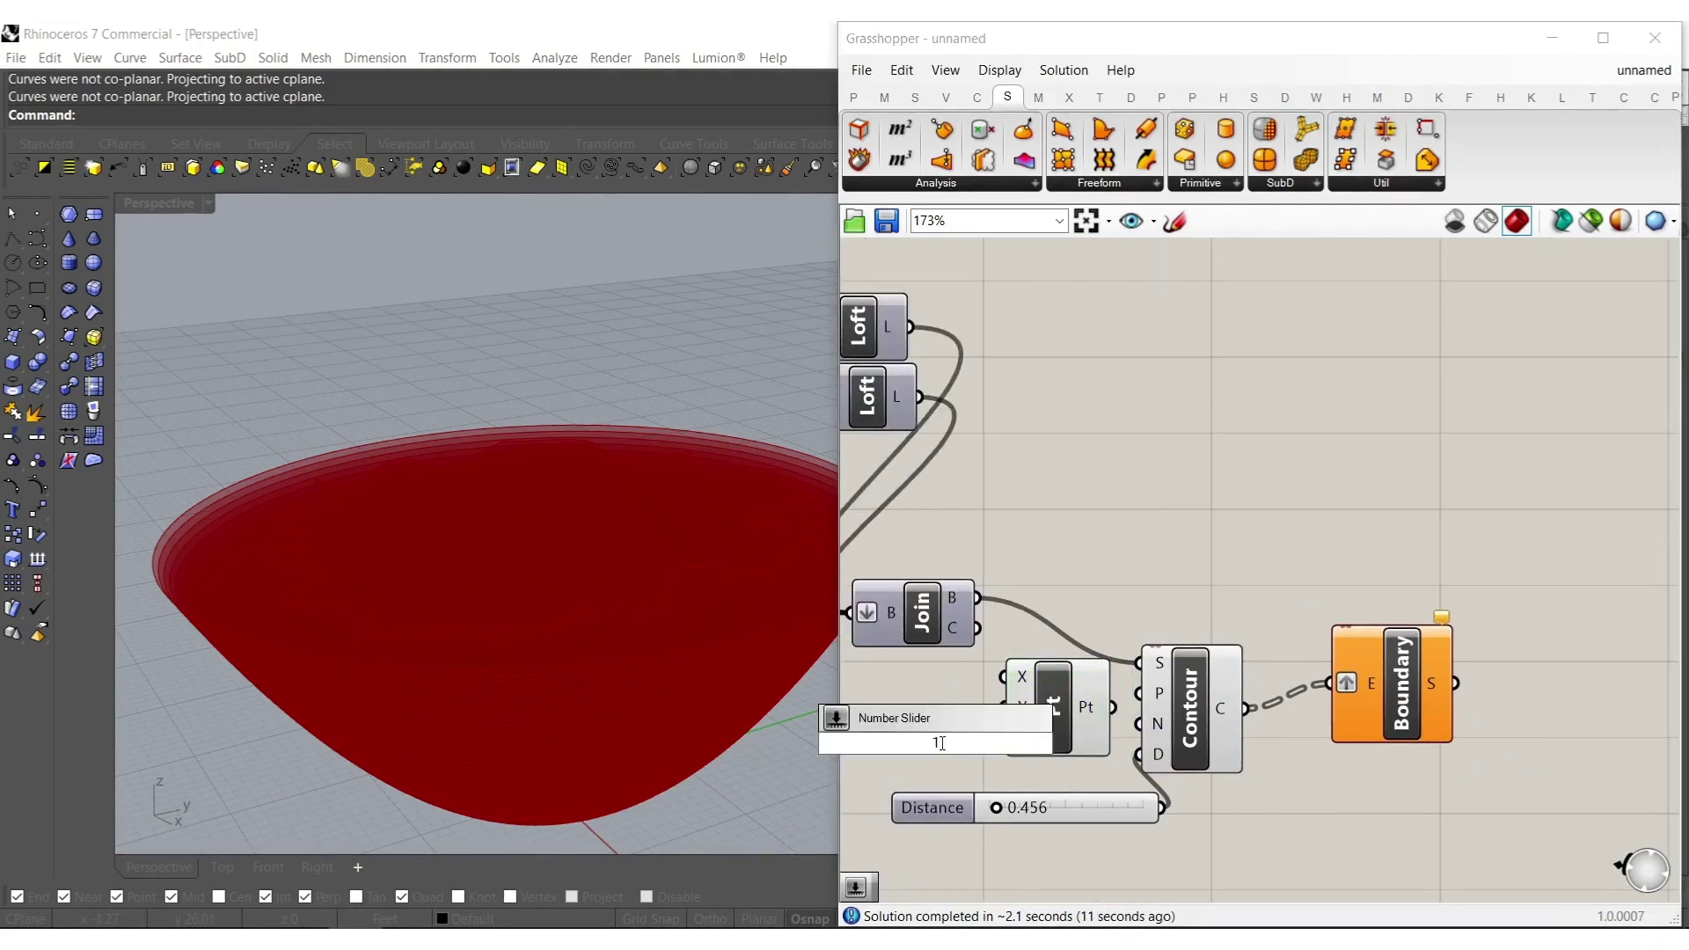
key(Return)
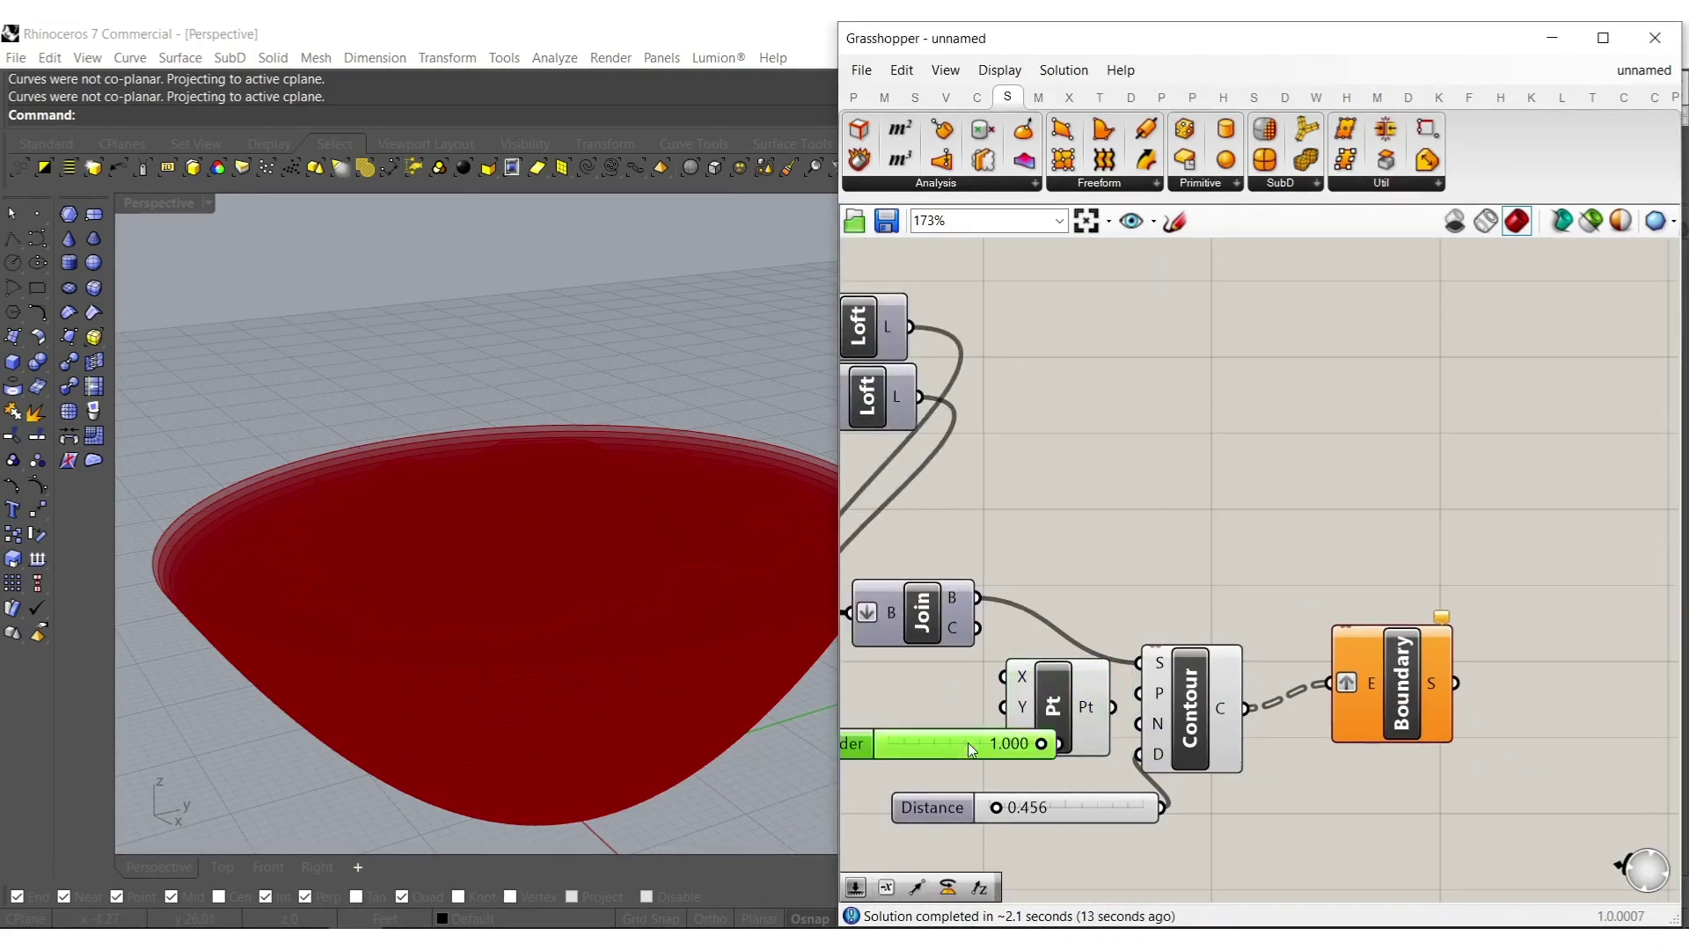
key(ctrl+z)
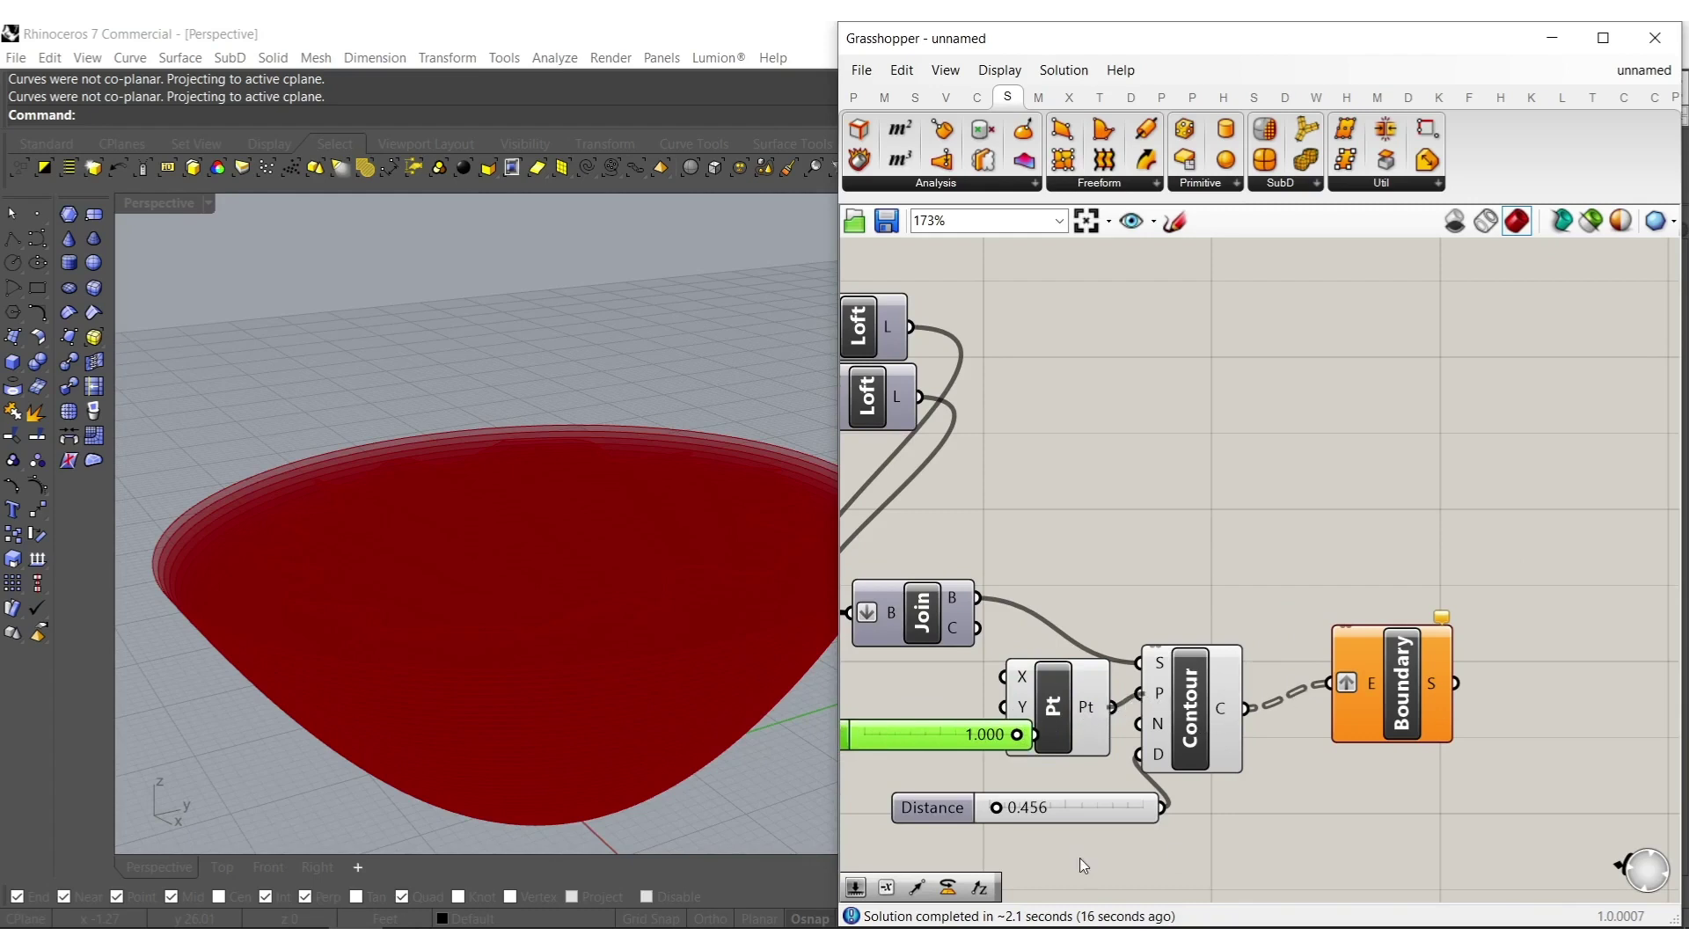
Remove the graft from the Boundary Surfaces' E input.
right_click(1346, 685)
click(1390, 689)
mouse_move(423, 594)
right_down()
mouse_move(475, 701)
mouse_move(493, 585)
mouse_move(548, 653)
right_up()
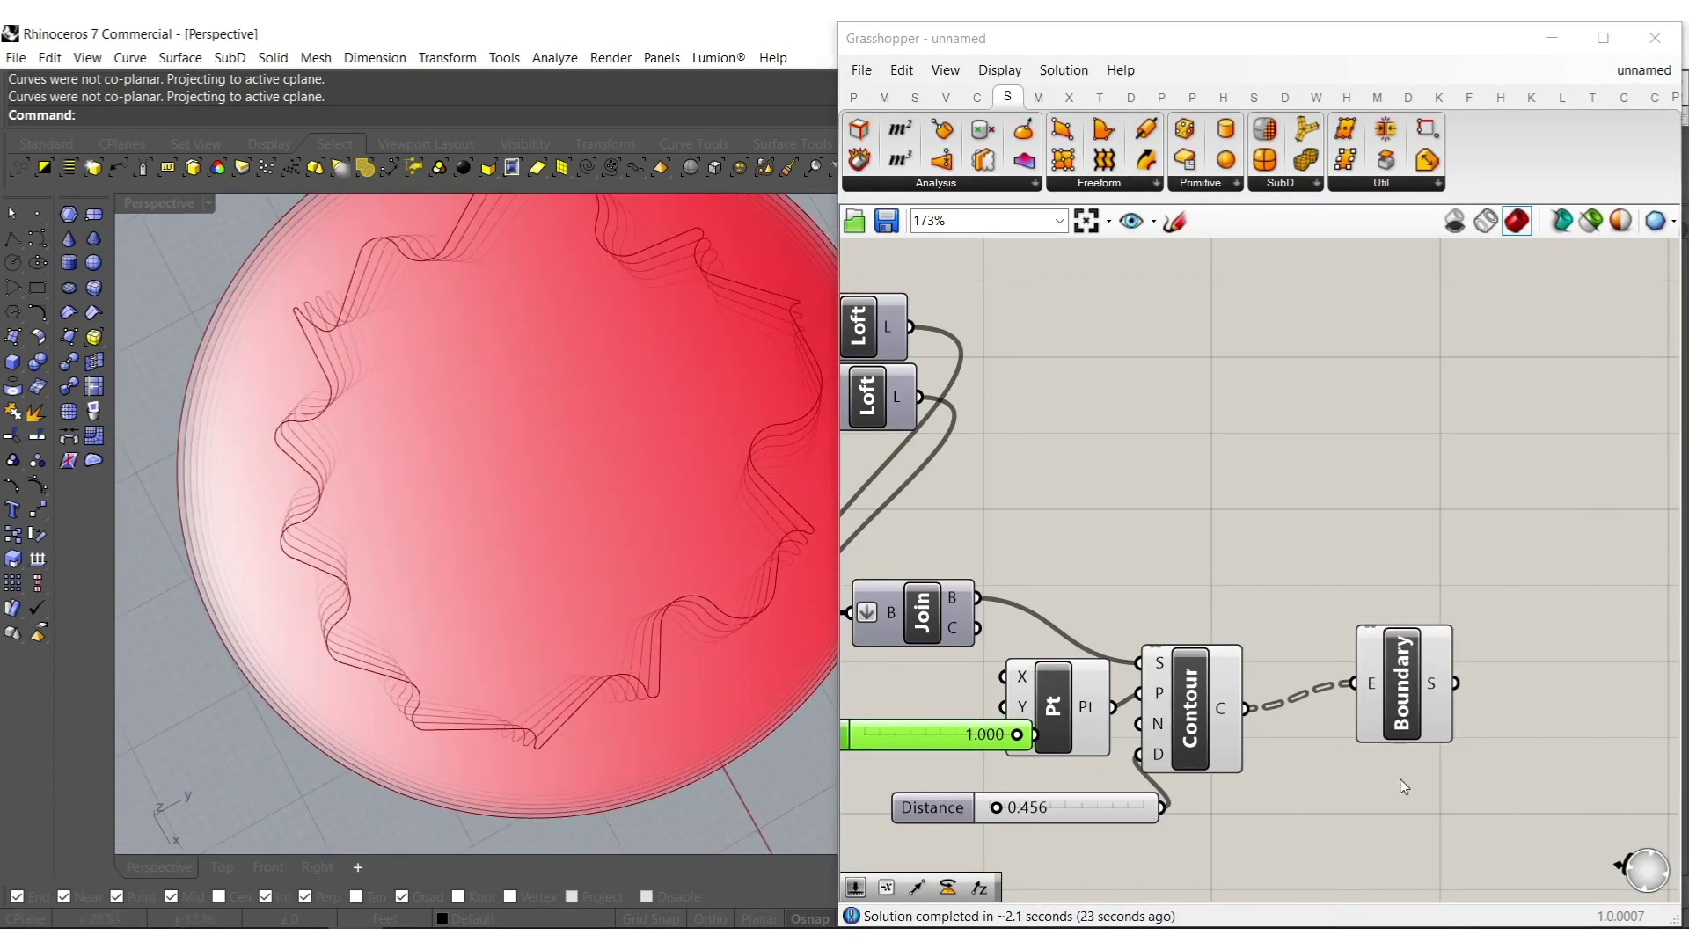
Bake the contour curves into Rhino and close the Grasshopper window.
drag(1275, 805, 1244, 647)
click(1189, 673)
middle_click(1189, 673)
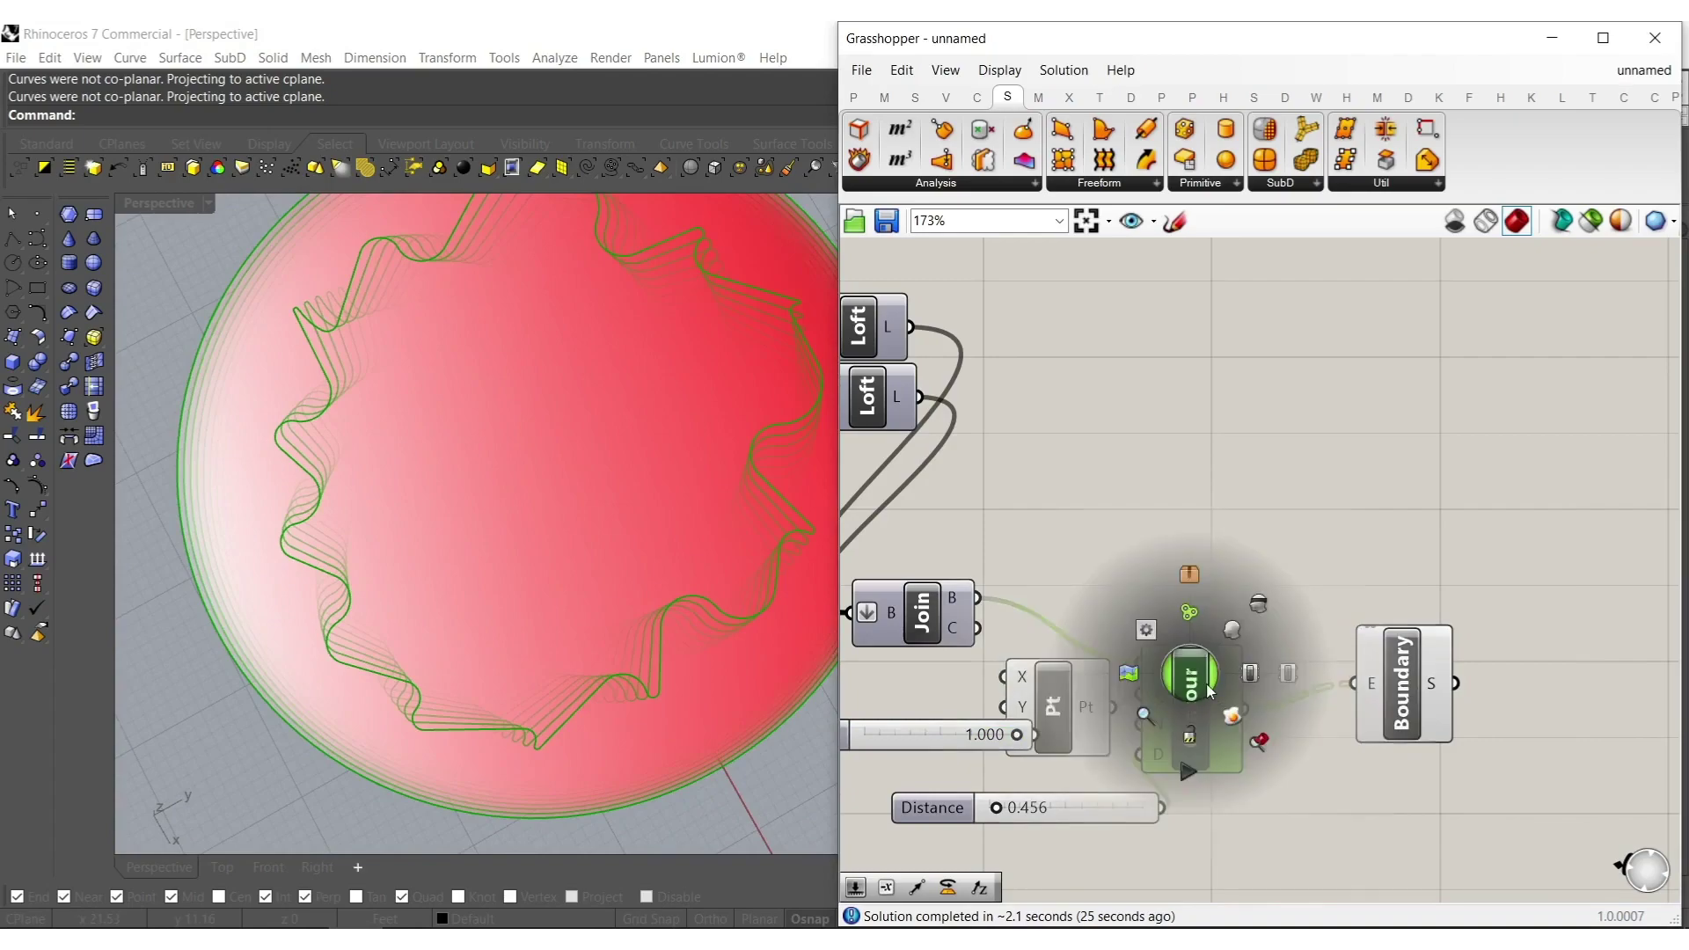
click(1231, 716)
click(1654, 38)
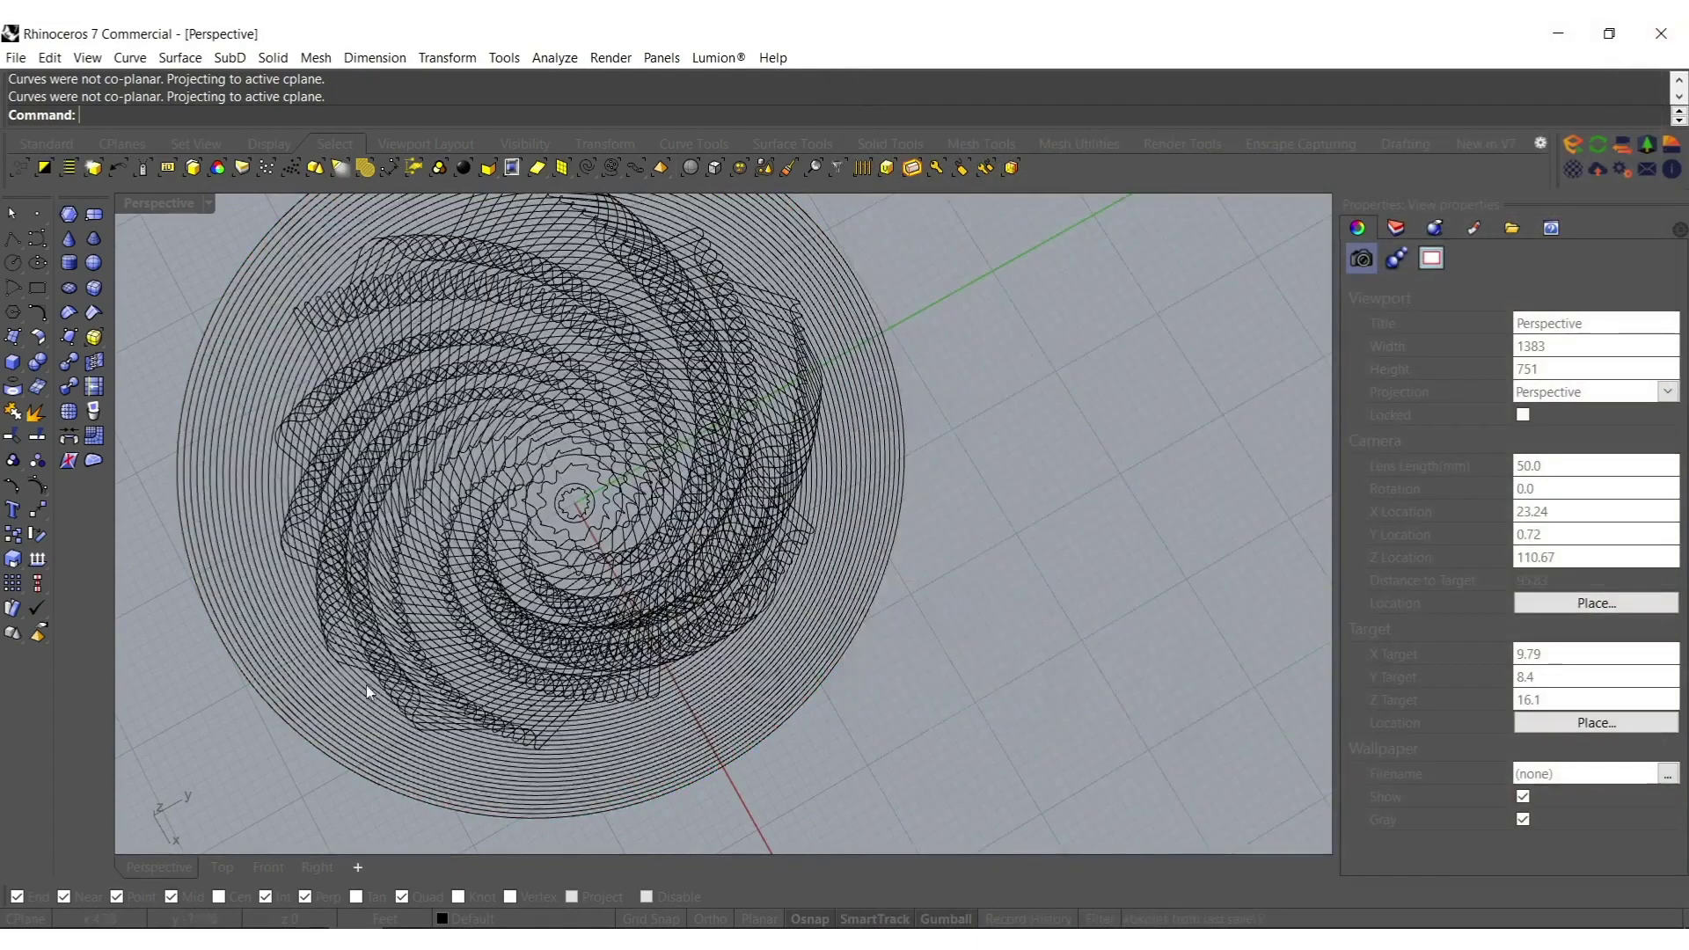
Examine the innermost baked star curve up close by selecting it and zooming to the selection.
scroll(577, 619, up, 15)
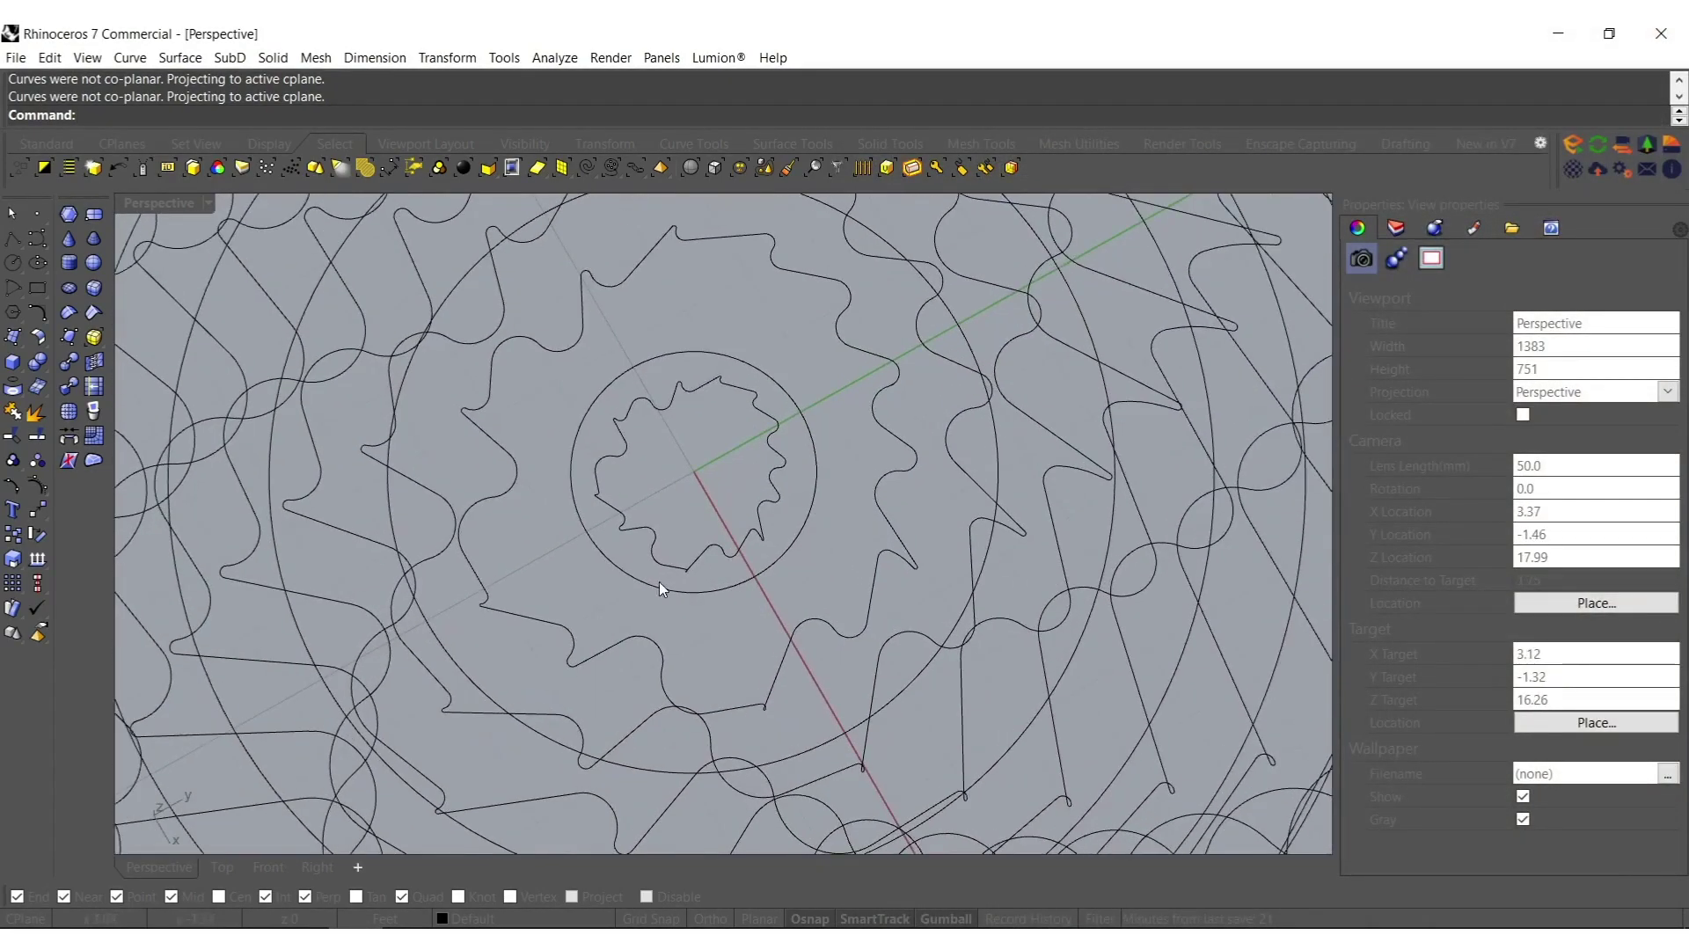
scroll(678, 573, up, 1)
click(679, 572)
text(ZS)
key(Return)
scroll(724, 633, up, 8)
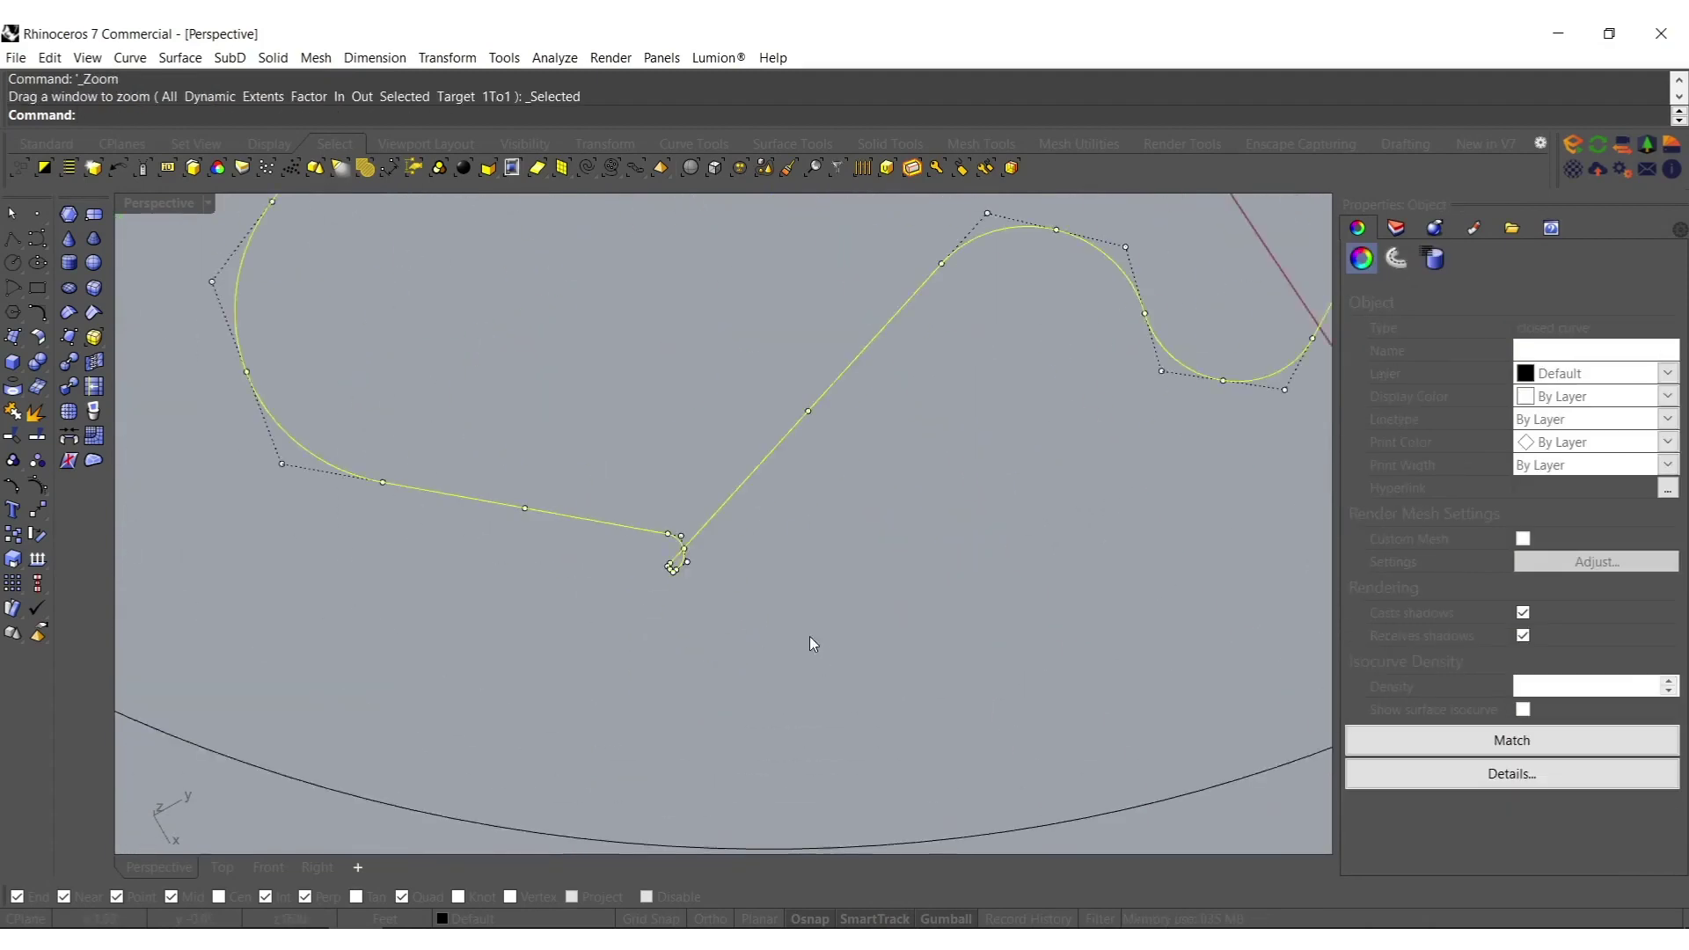
Undo the bake of the contour curves and reopen Grasshopper.
scroll(628, 568, down, 10)
key(ctrl+z)
scroll(643, 594, down, 5)
text(Grasshopper)
key(Return)
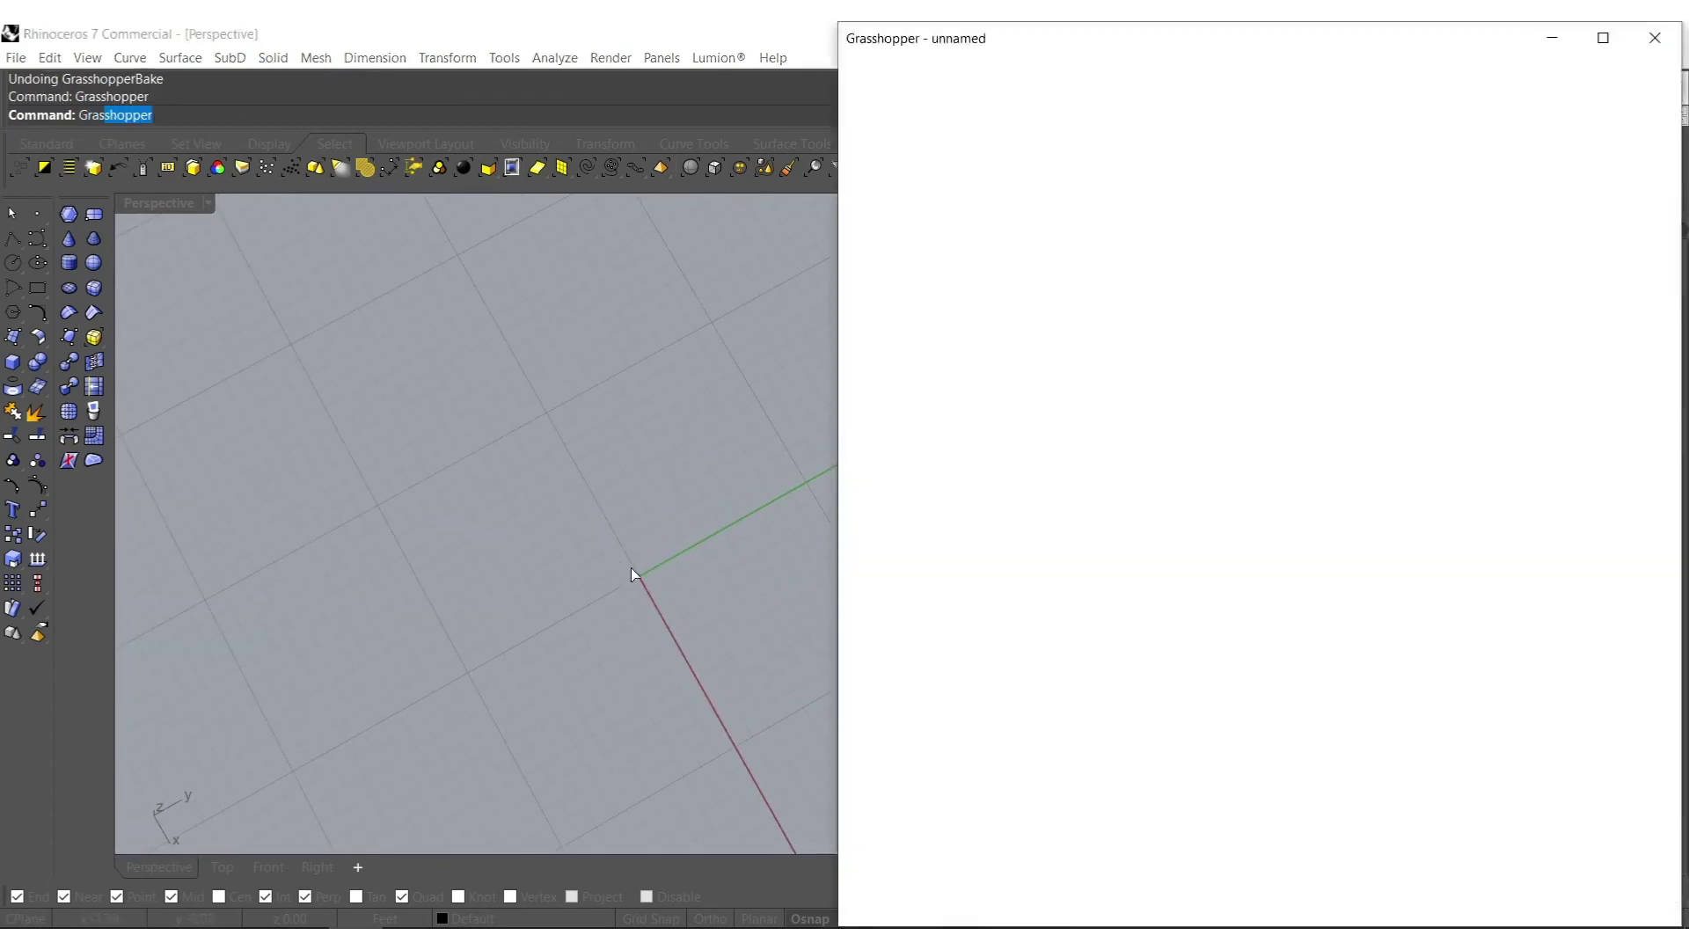
Set the Domain start slider feeding the Construct Domain's A input to 1.
scroll(966, 519, up, 9)
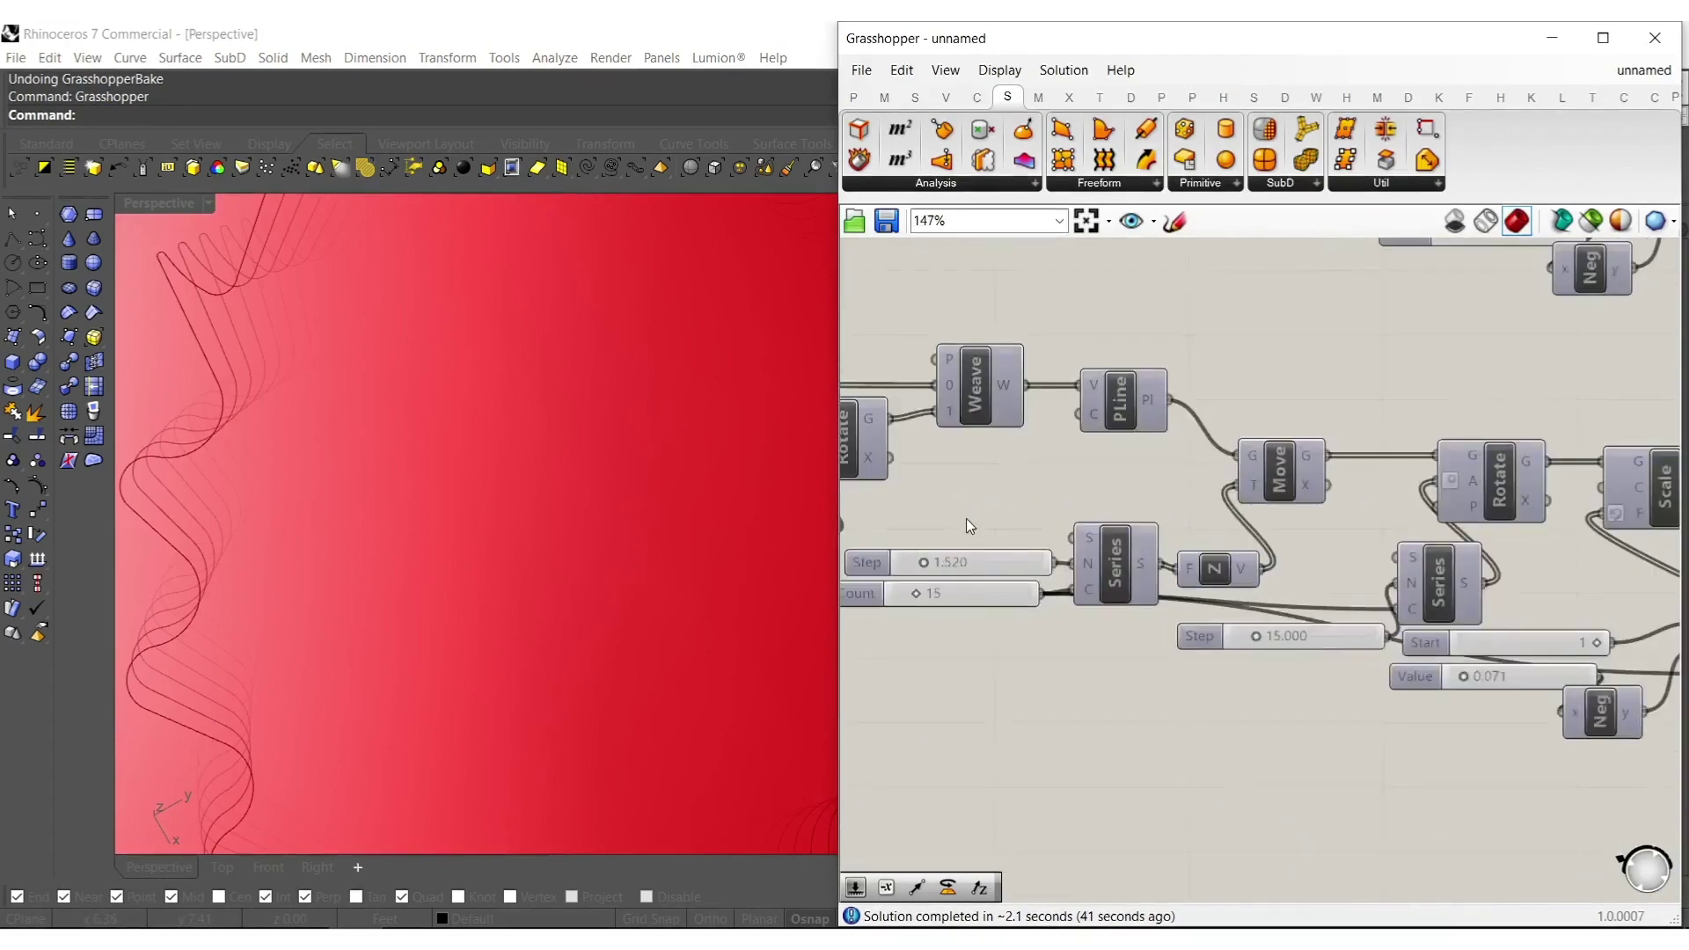
scroll(1236, 539, down, 5)
right_drag(1043, 626, 1463, 634)
scroll(1040, 652, up, 5)
click(1040, 587)
double_click(1038, 586)
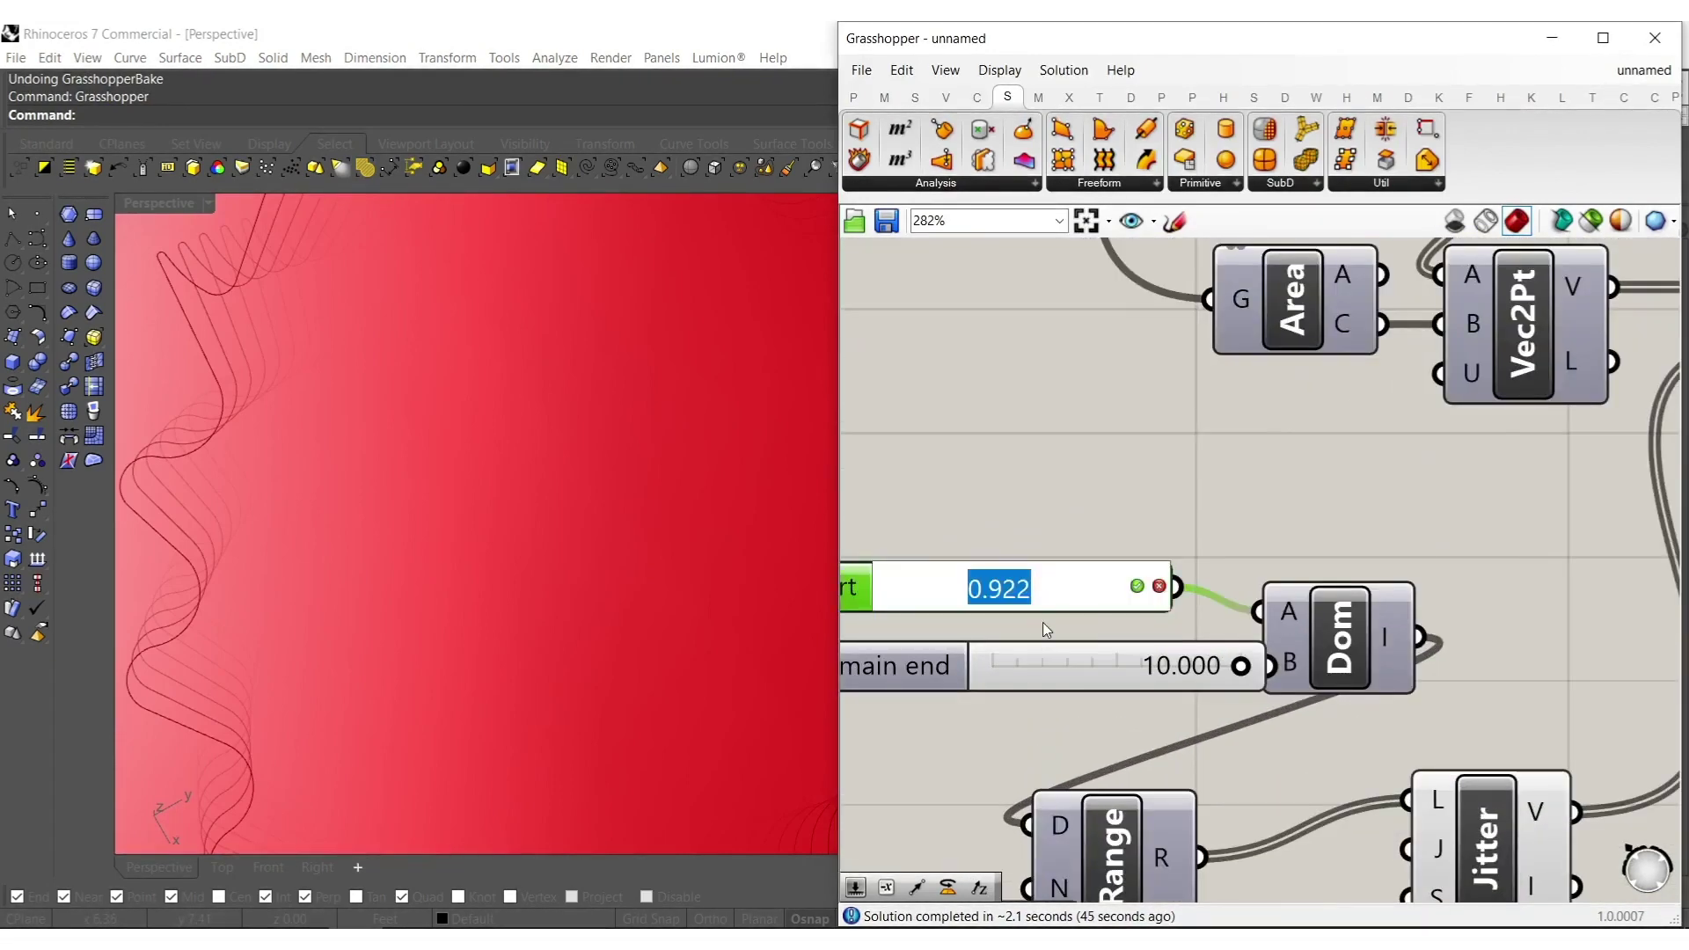
text(1)
key(Return)
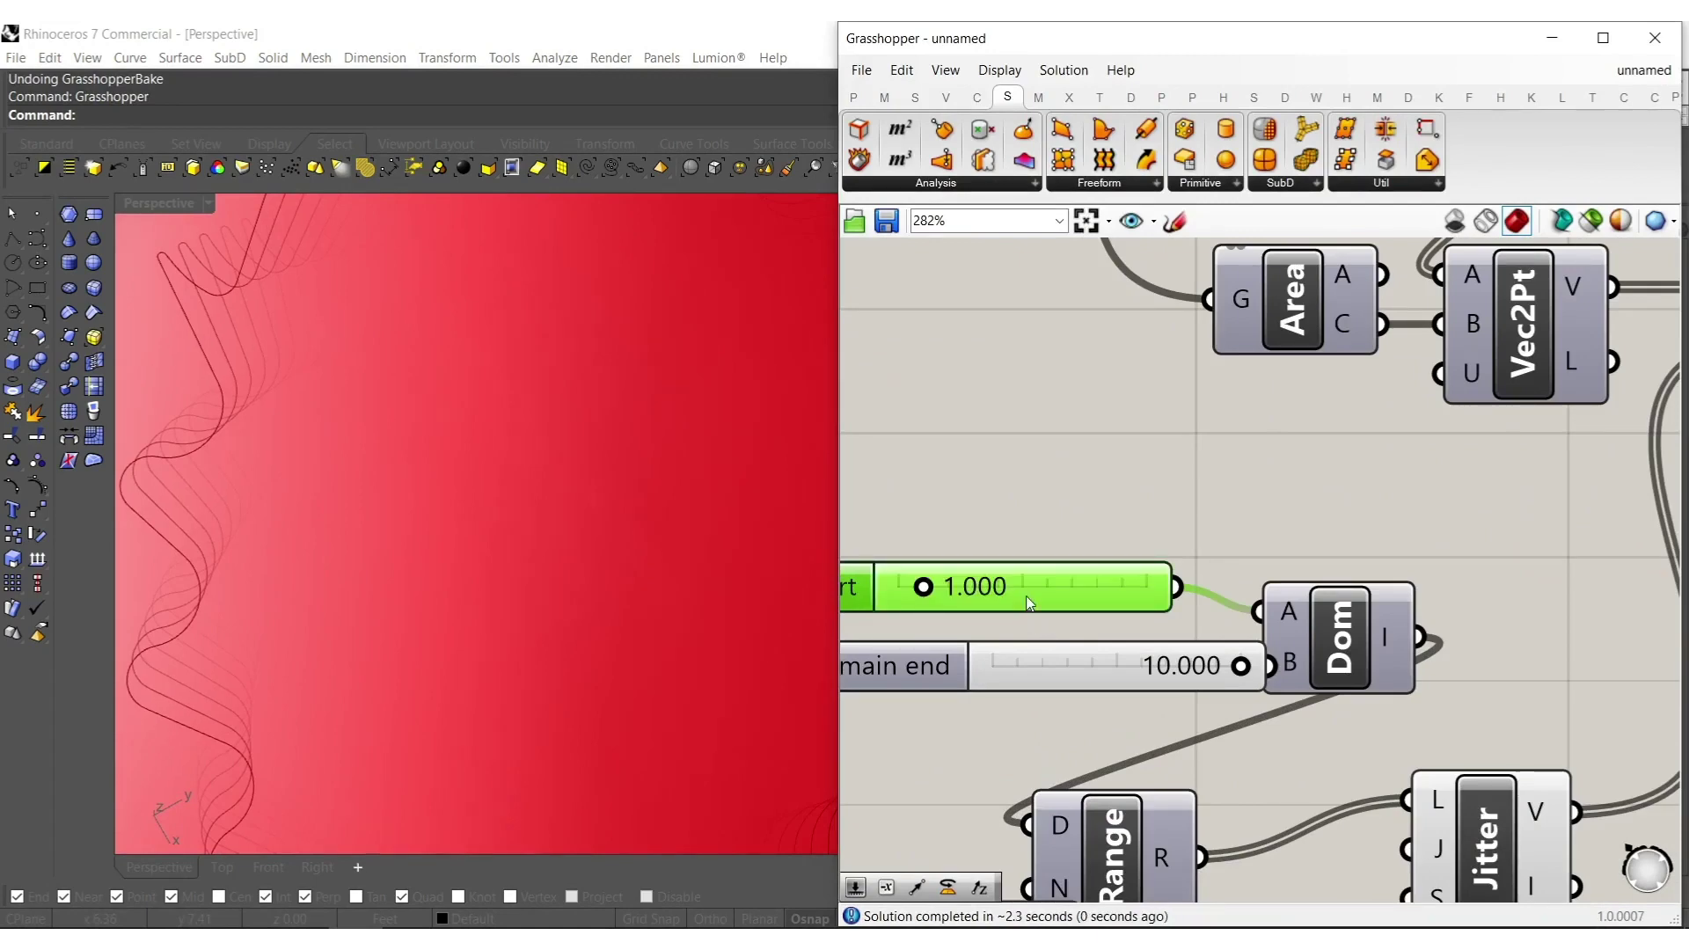
scroll(1150, 598, down, 5)
right_drag(1150, 599, 968, 678)
scroll(976, 673, up, 4)
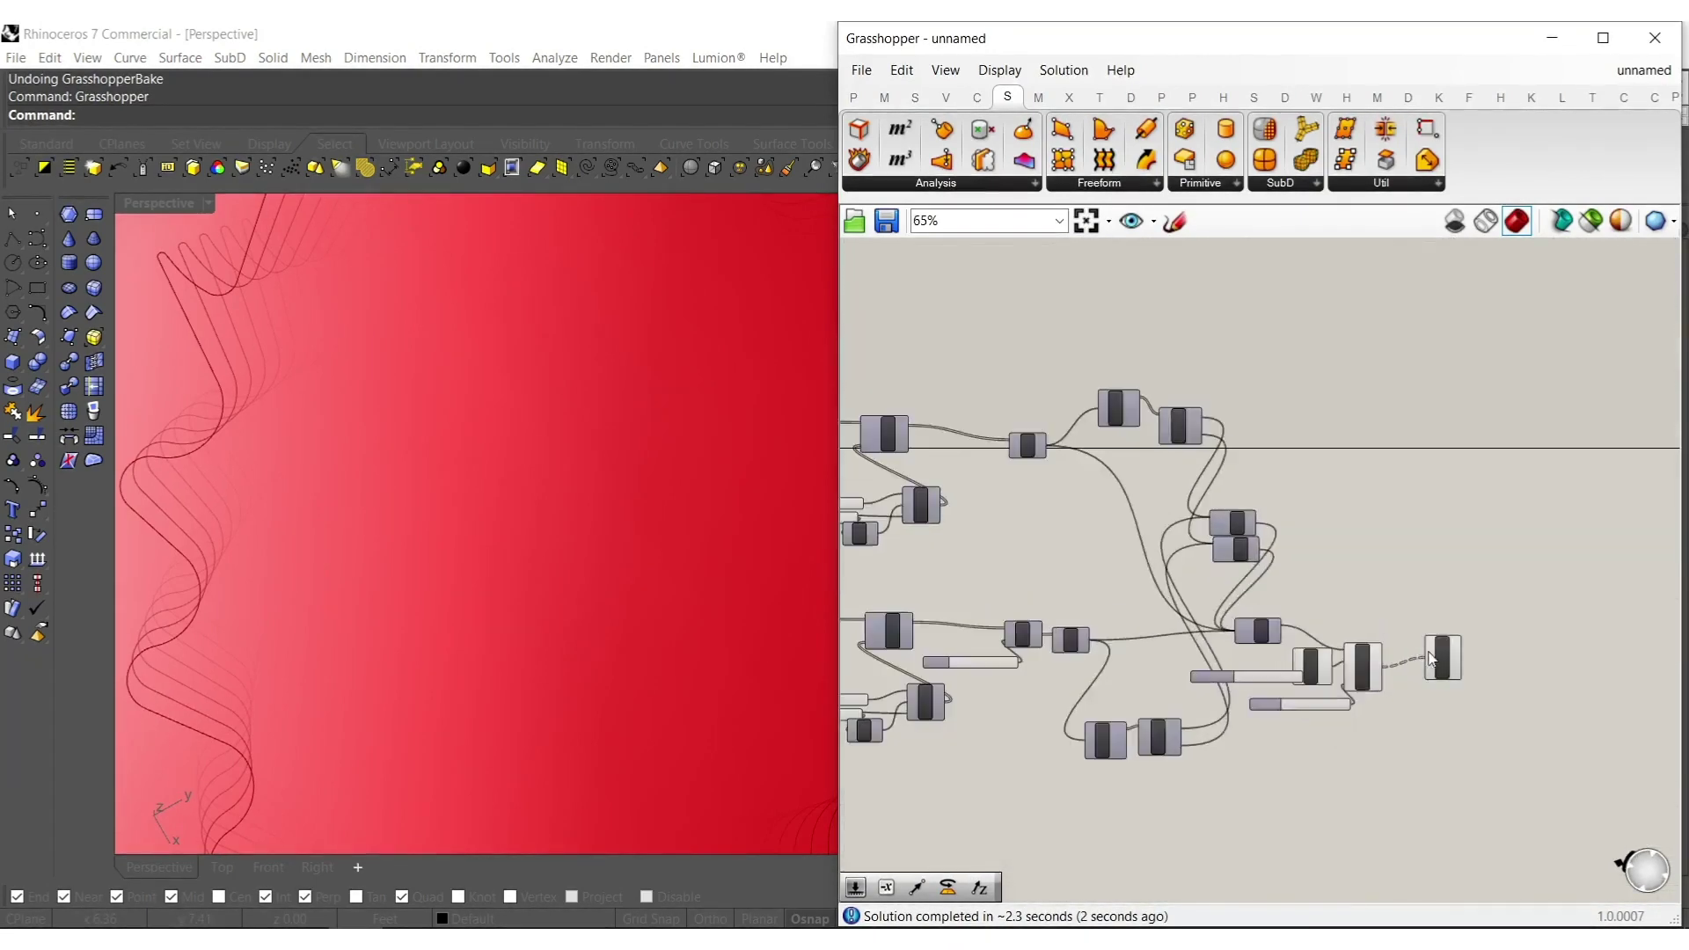
Graft the E input of the Boundary Surfaces component and move the component closer to Contour.
scroll(568, 546, down, 10)
shift+right_drag(568, 546, 465, 629)
scroll(482, 727, up, 6)
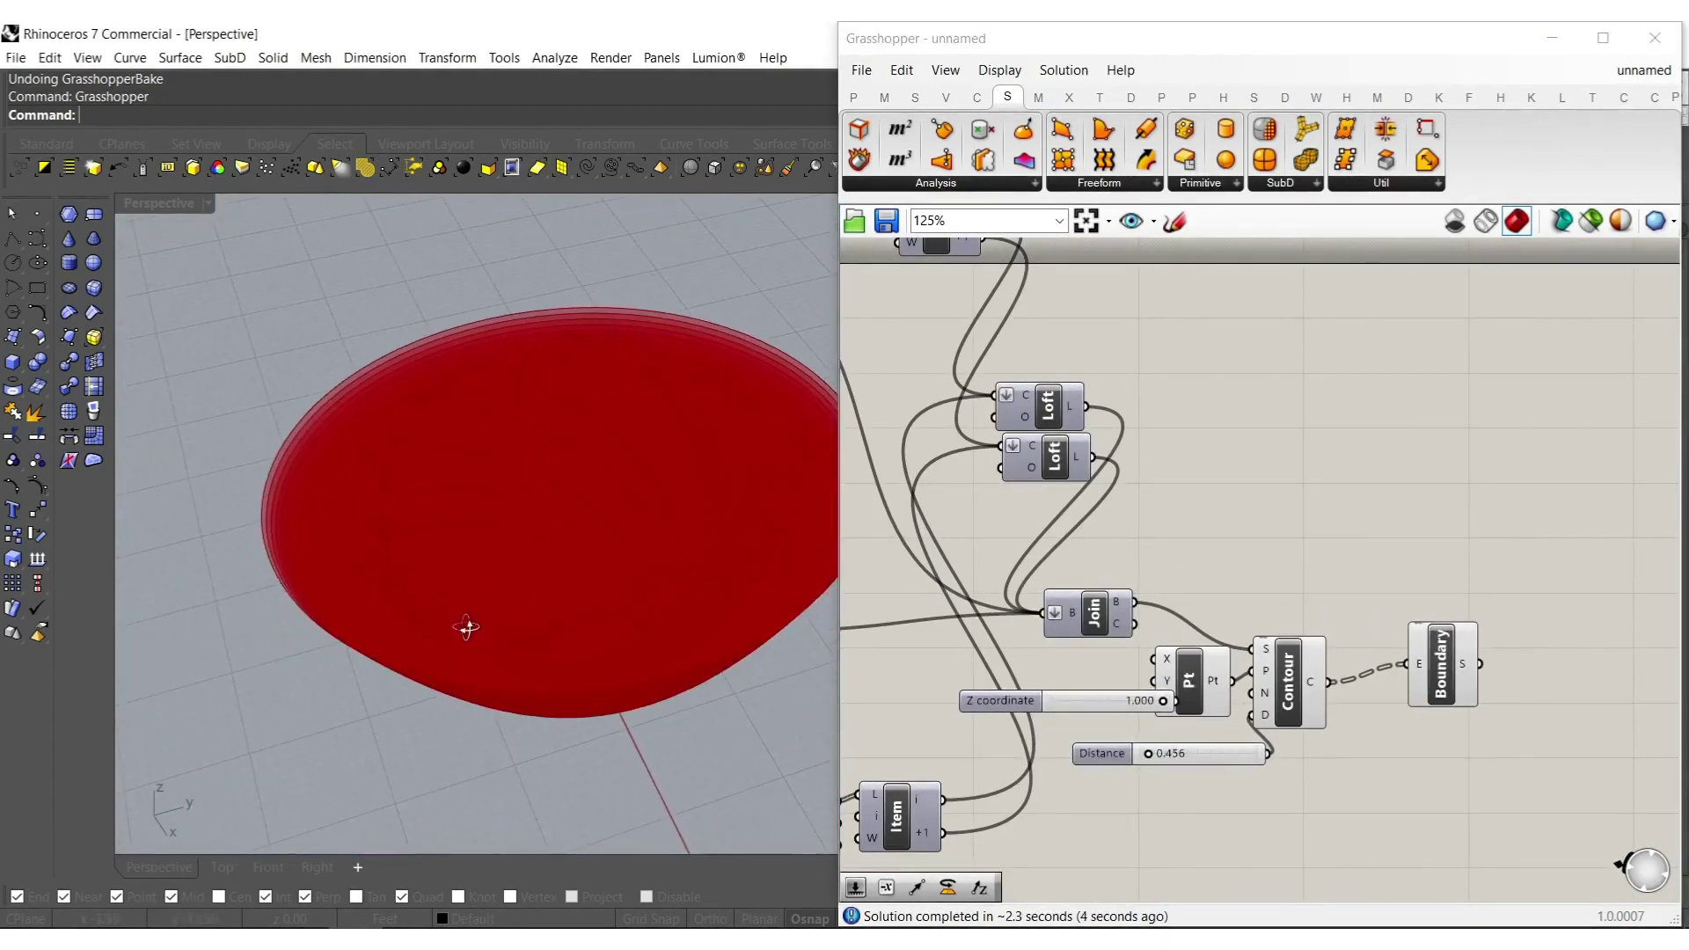
scroll(1568, 718, up, 4)
right_click(1400, 511)
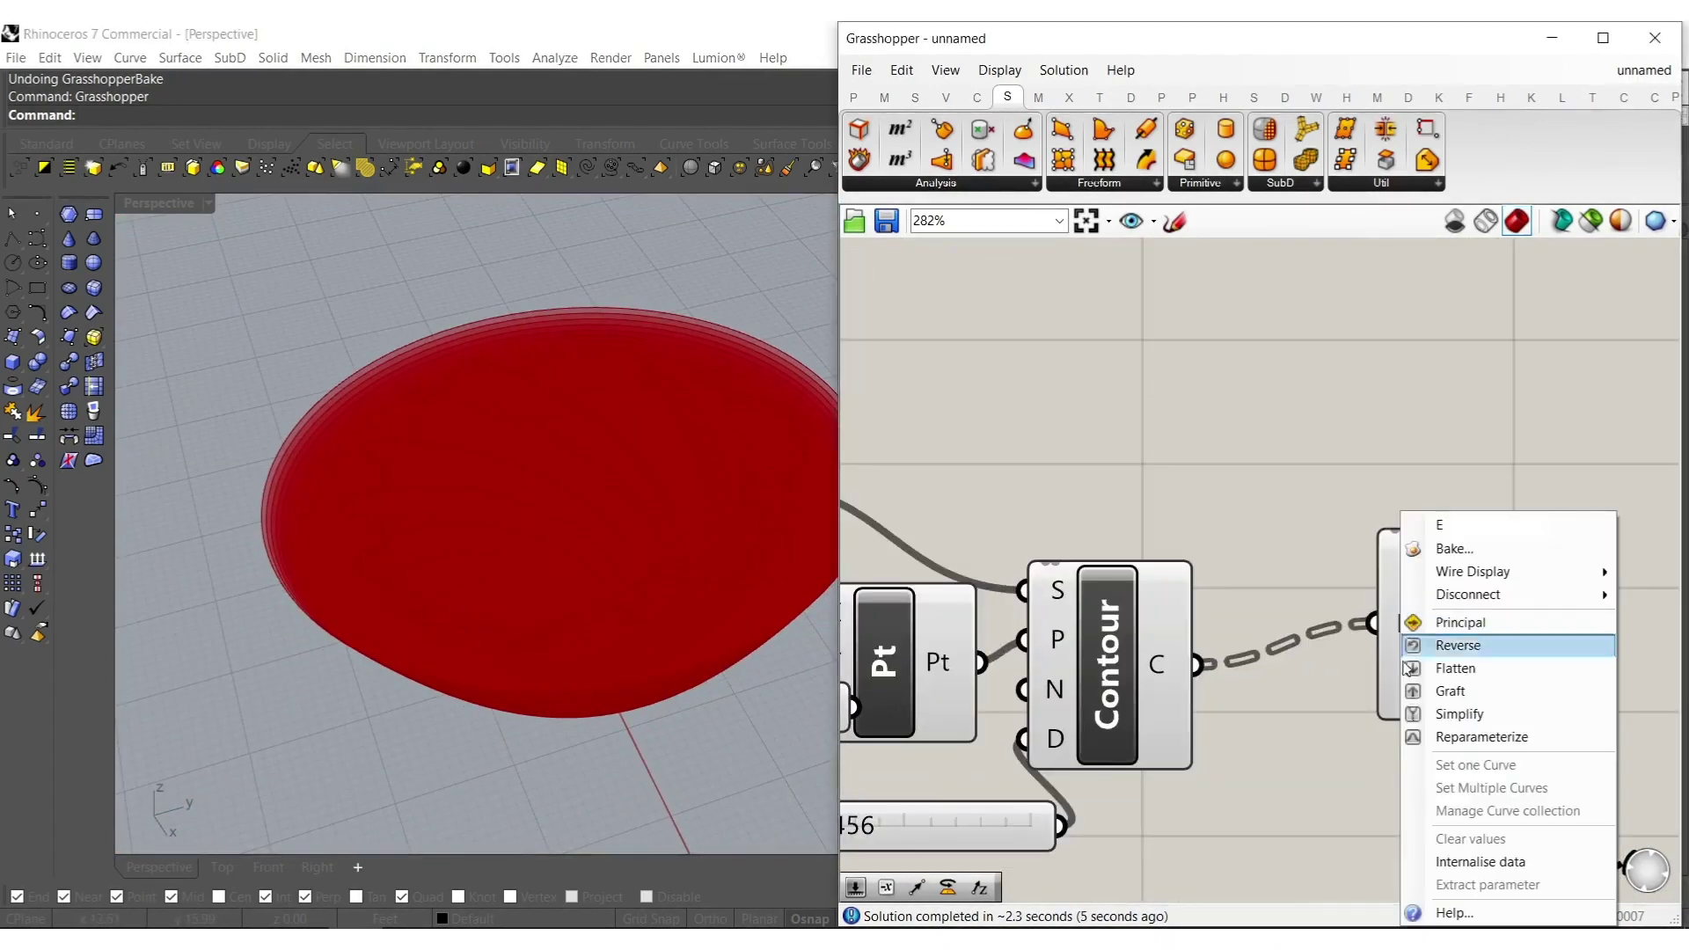
click(1494, 692)
drag(1375, 537, 1302, 579)
Raise the Domain start slider feeding Construct Domain to 5.661 and check the shape from above.
scroll(1302, 575, down, 8)
right_drag(1214, 633, 1583, 652)
right_drag(1112, 711, 1466, 752)
right_drag(1102, 679, 1363, 693)
scroll(990, 706, up, 10)
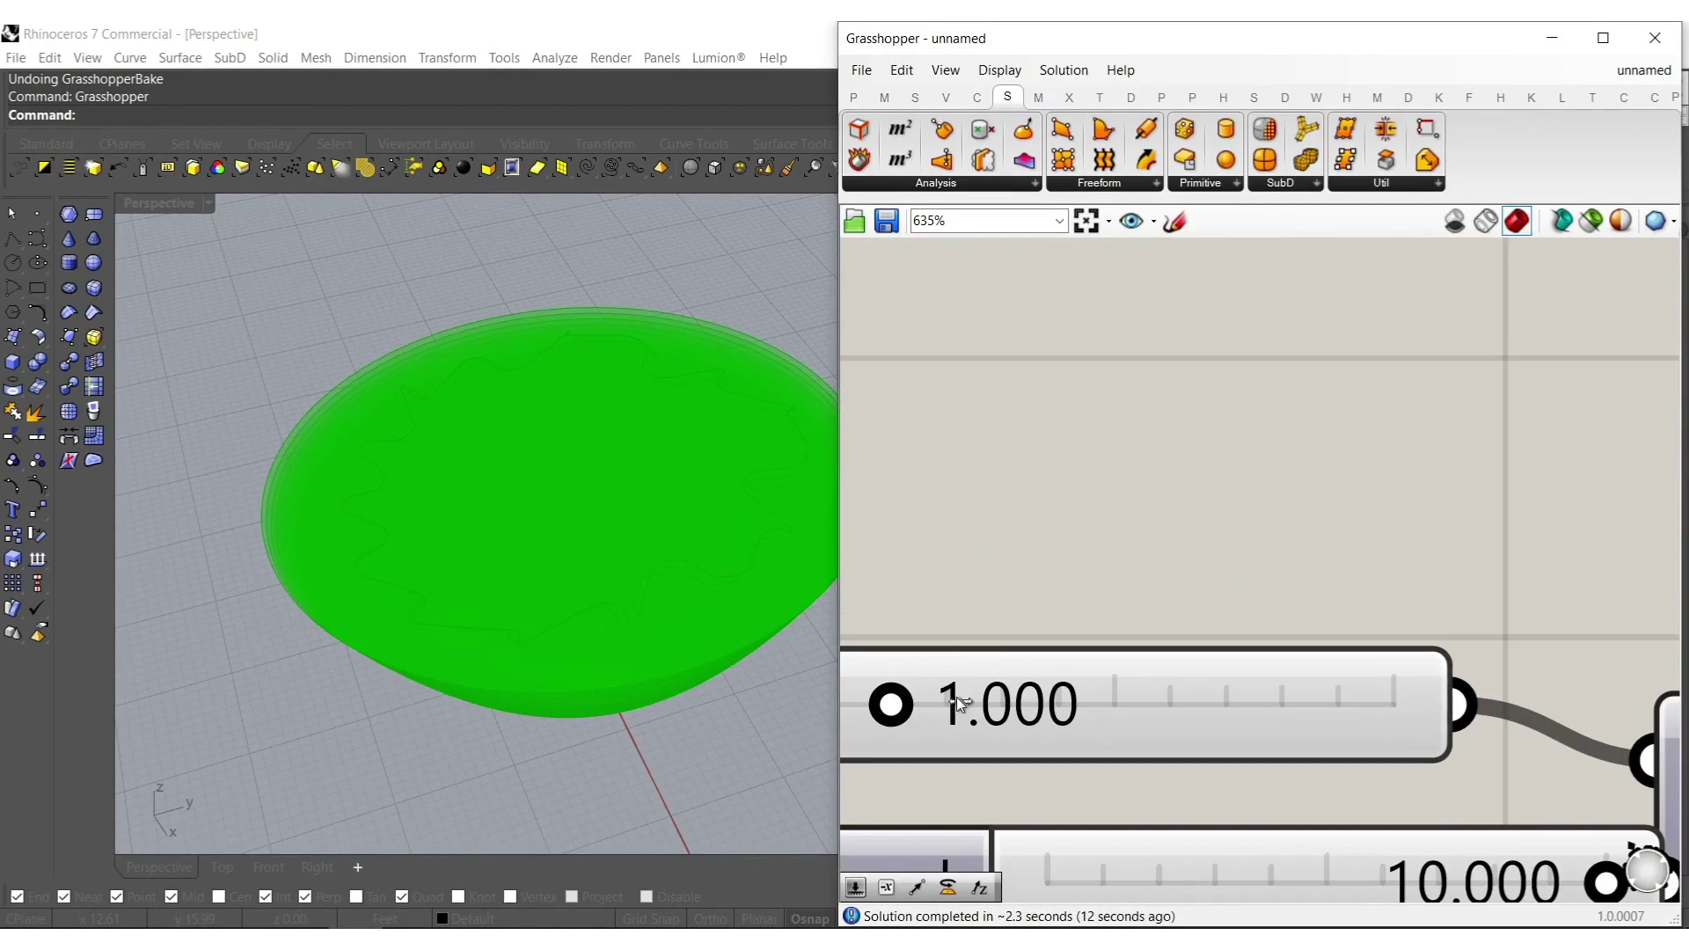
drag(957, 697, 953, 759)
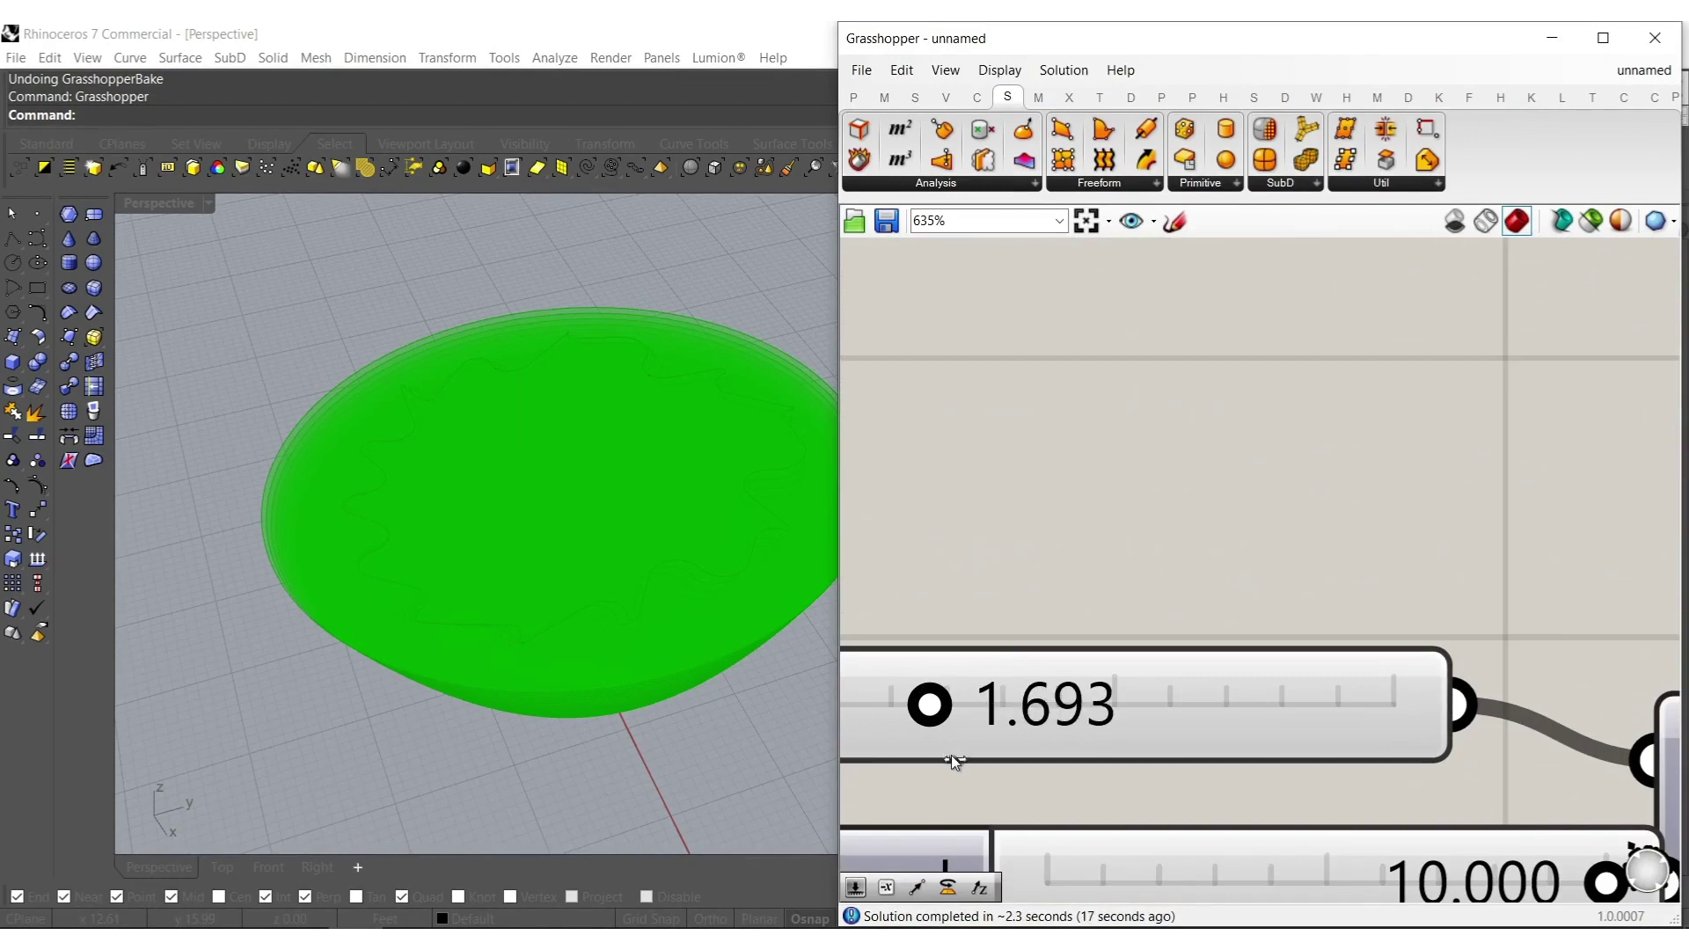
drag(927, 724, 950, 717)
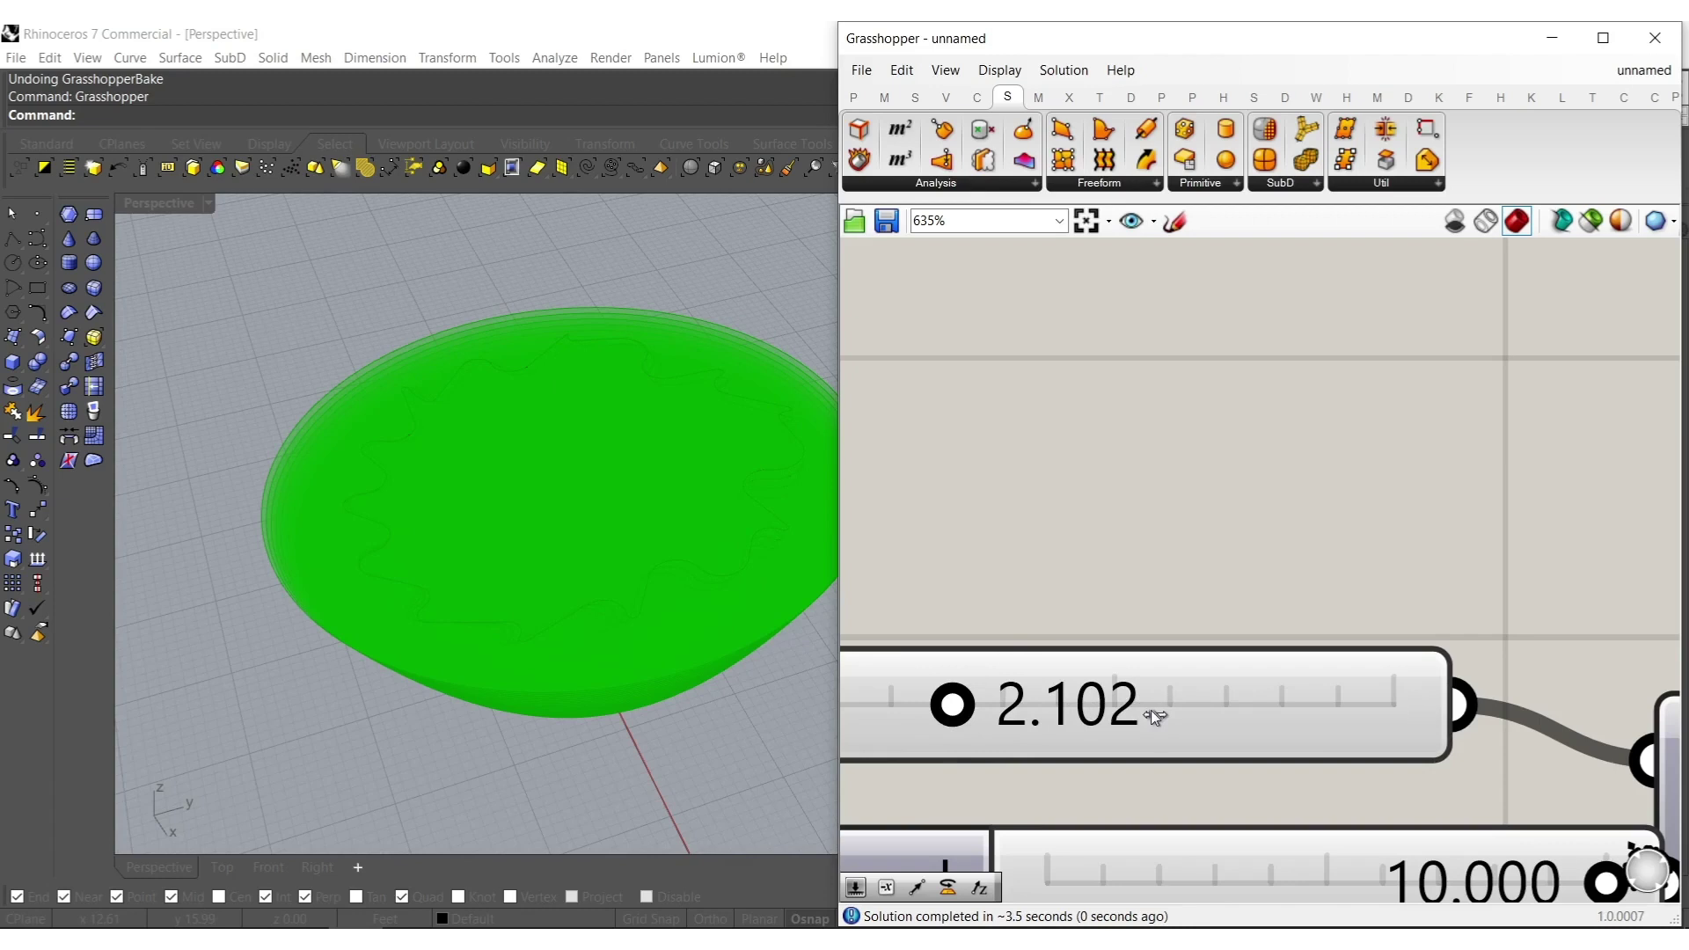
drag(1151, 710, 1152, 710)
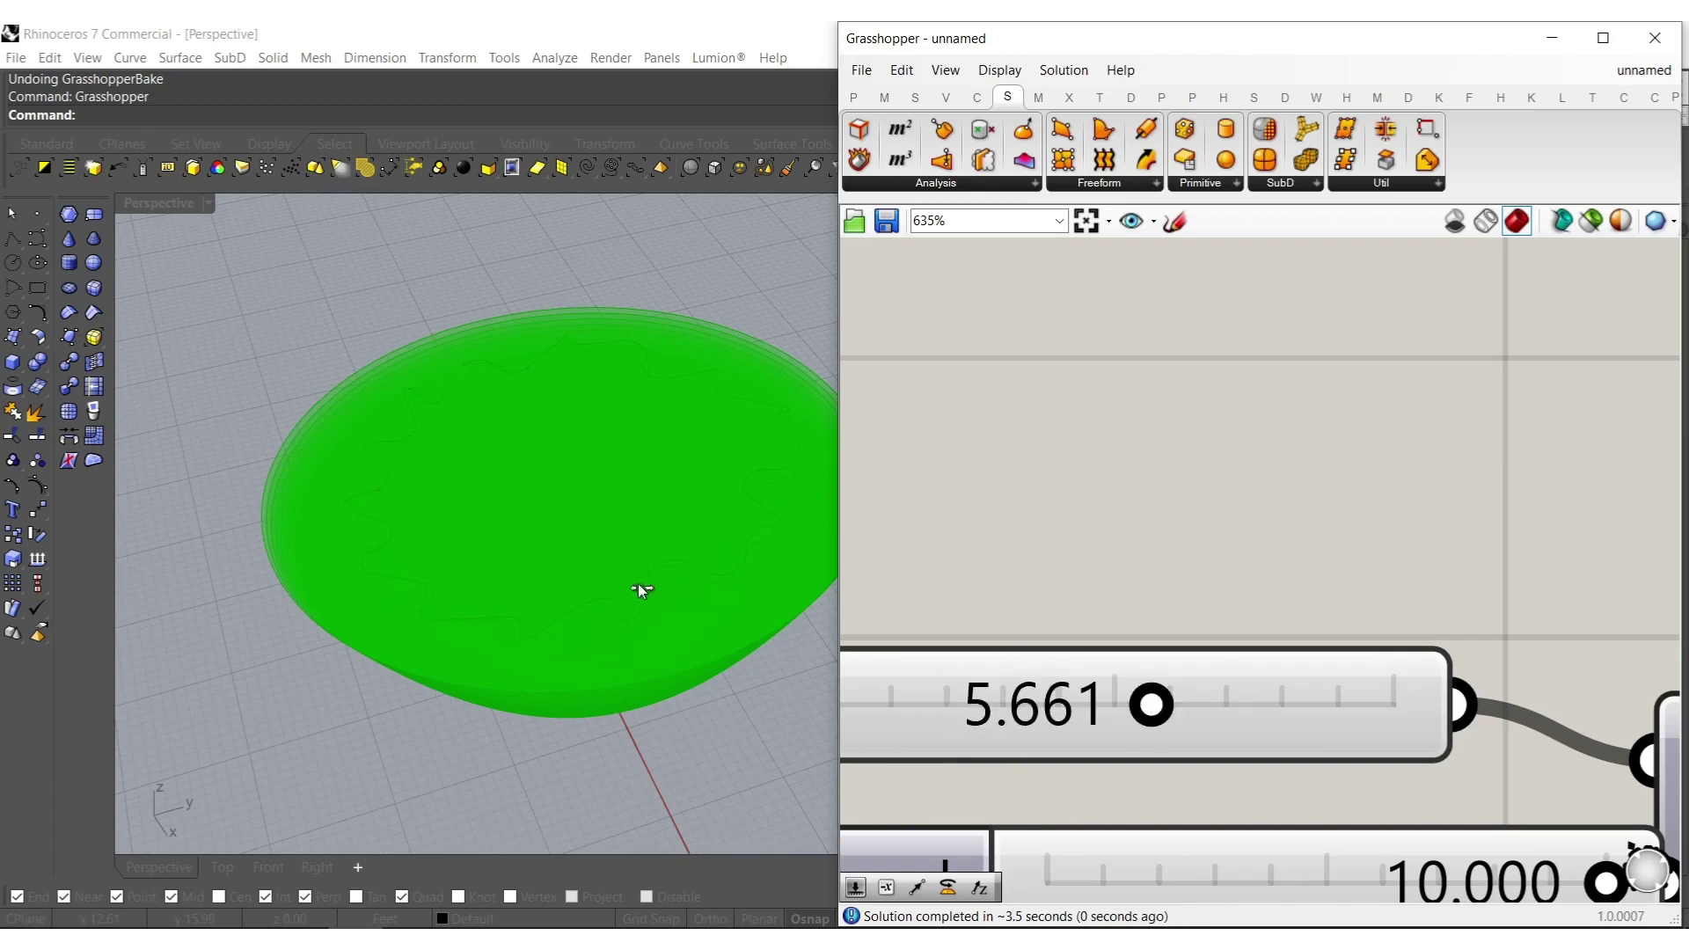
right_drag(633, 583, 635, 600)
scroll(1117, 502, down, 11)
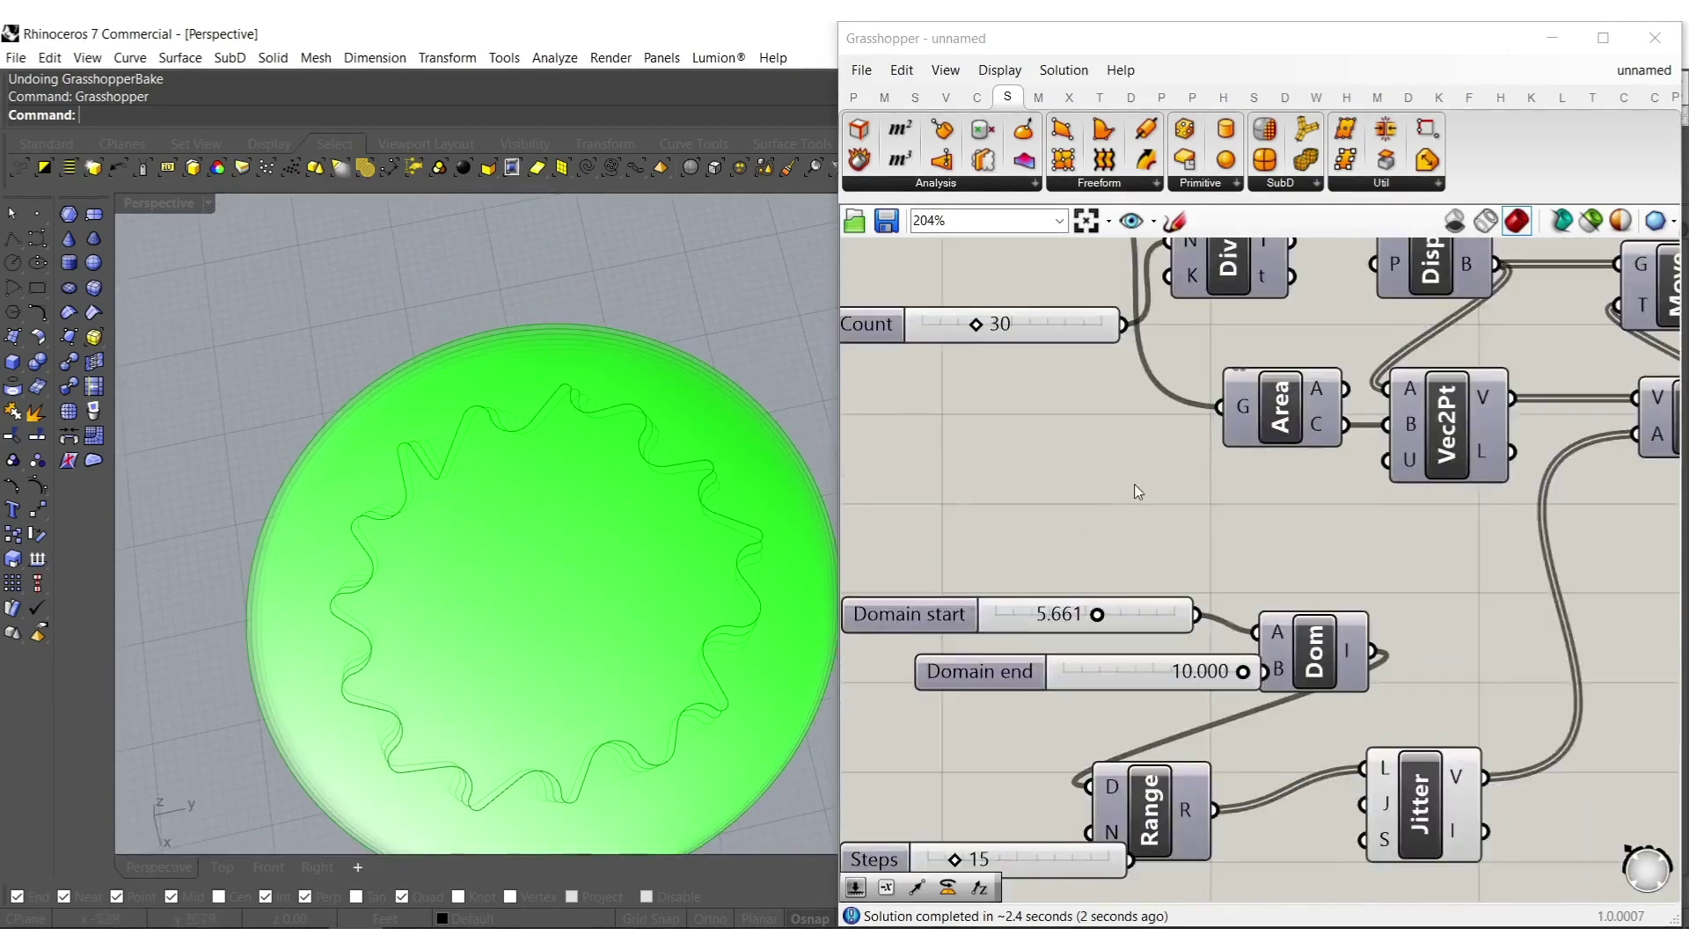
Remove the graft from the Boundary Surfaces component's E input and inspect the resulting surfaces in the viewport.
scroll(1230, 579, up, 5)
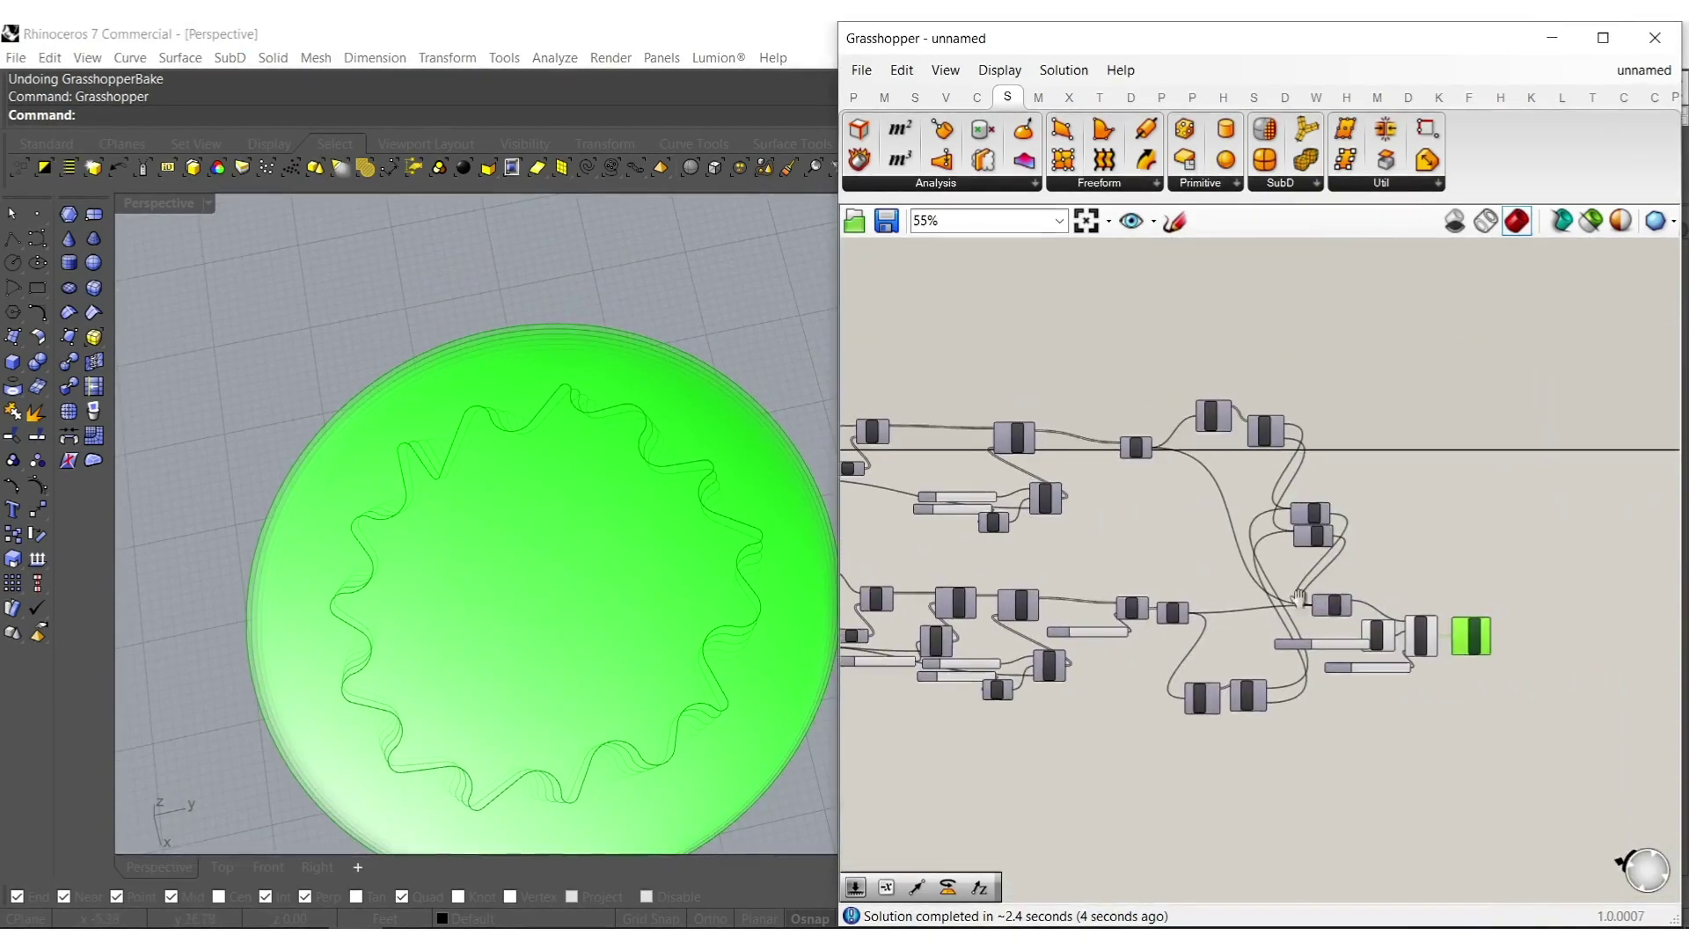
scroll(1355, 682, up, 3)
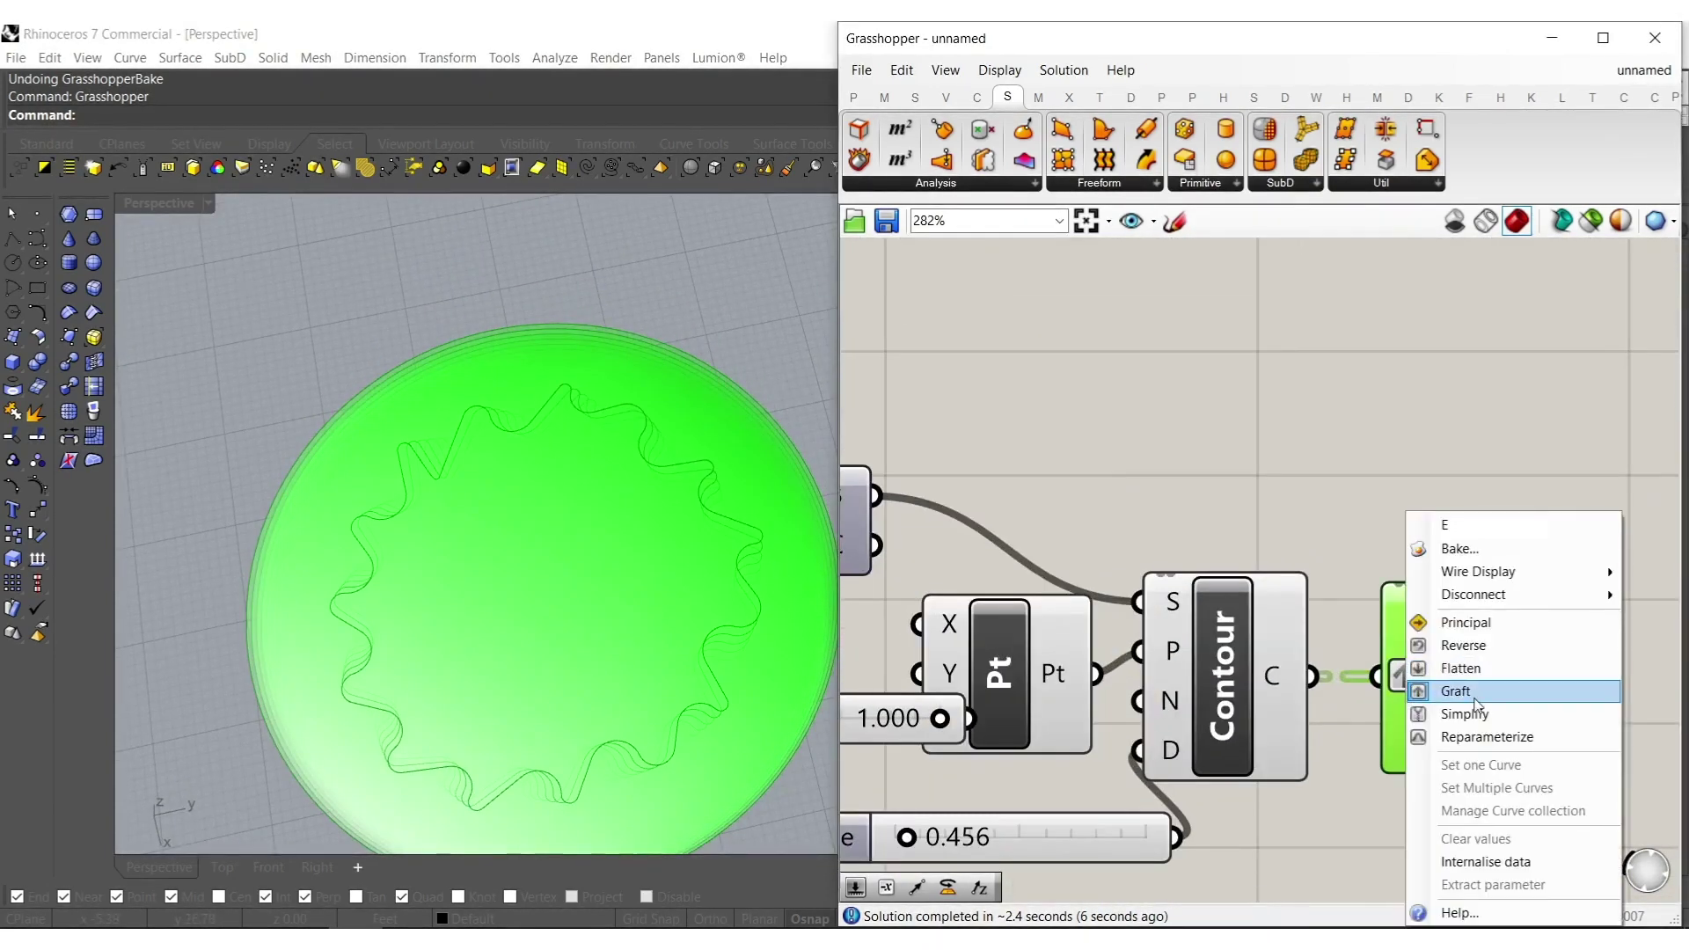
click(1425, 692)
shift+right_drag(493, 616, 502, 477)
mouse_move(502, 476)
right_down()
mouse_move(472, 550)
mouse_move(529, 471)
right_up()
Set the upper Circle component's Radius slider to 21 and inspect the contour surfaces around the tower's centre.
right_drag(1262, 577, 1501, 573)
scroll(1505, 573, down, 6)
scroll(992, 613, up, 5)
double_click(1048, 606)
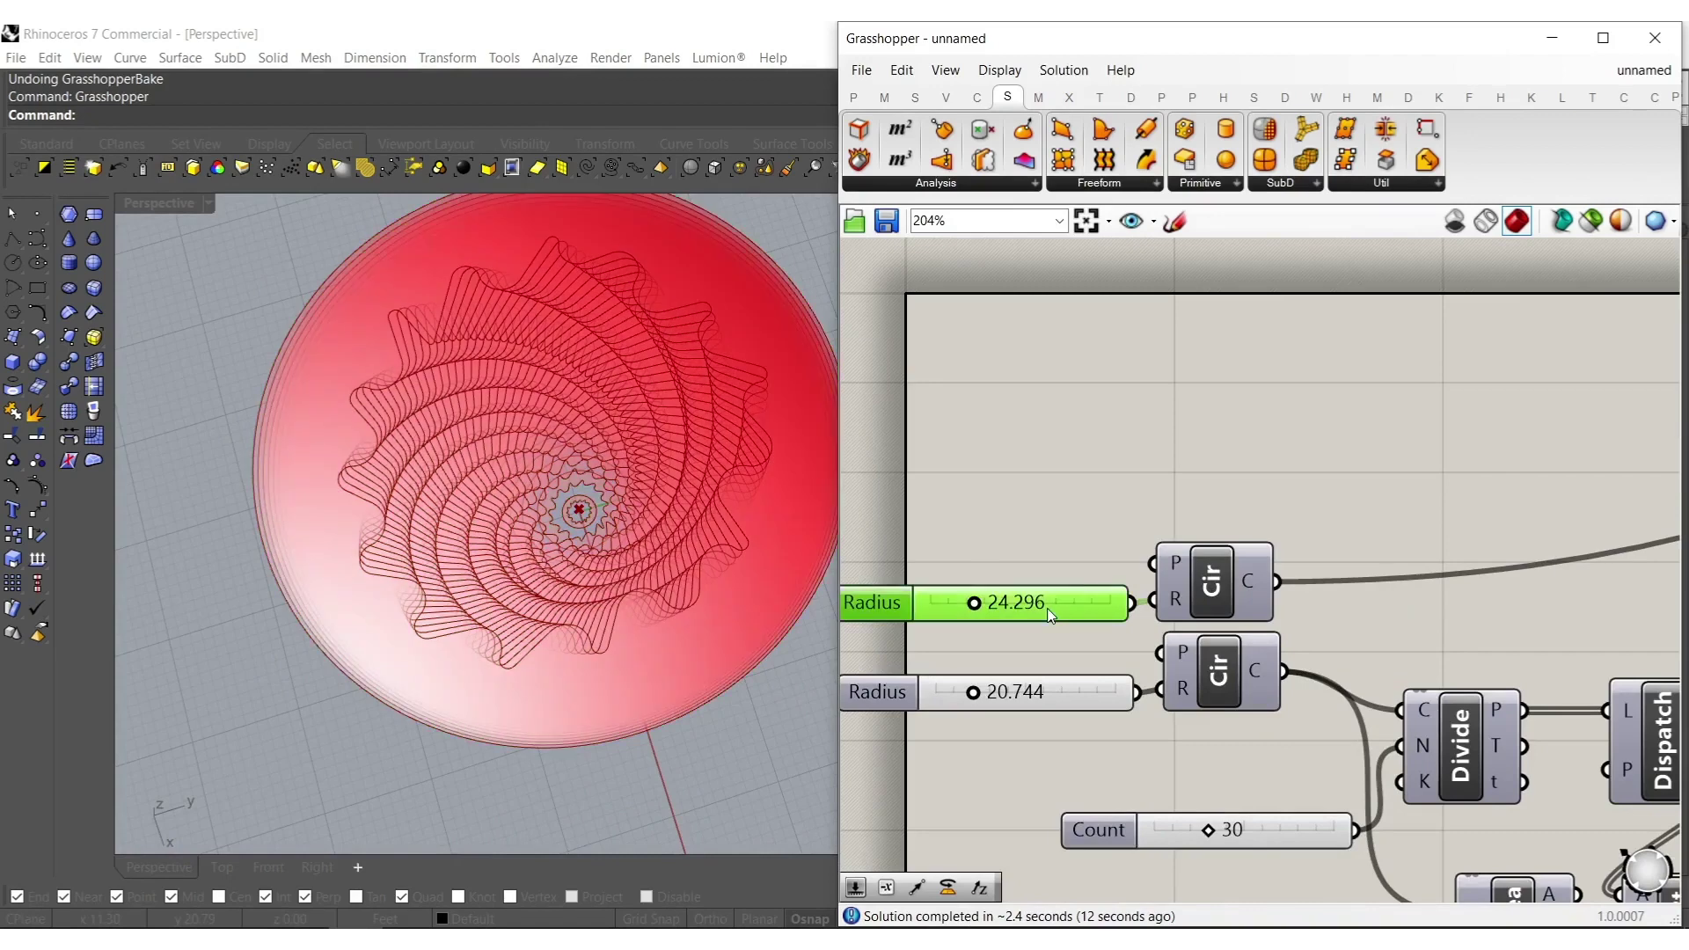
text(21)
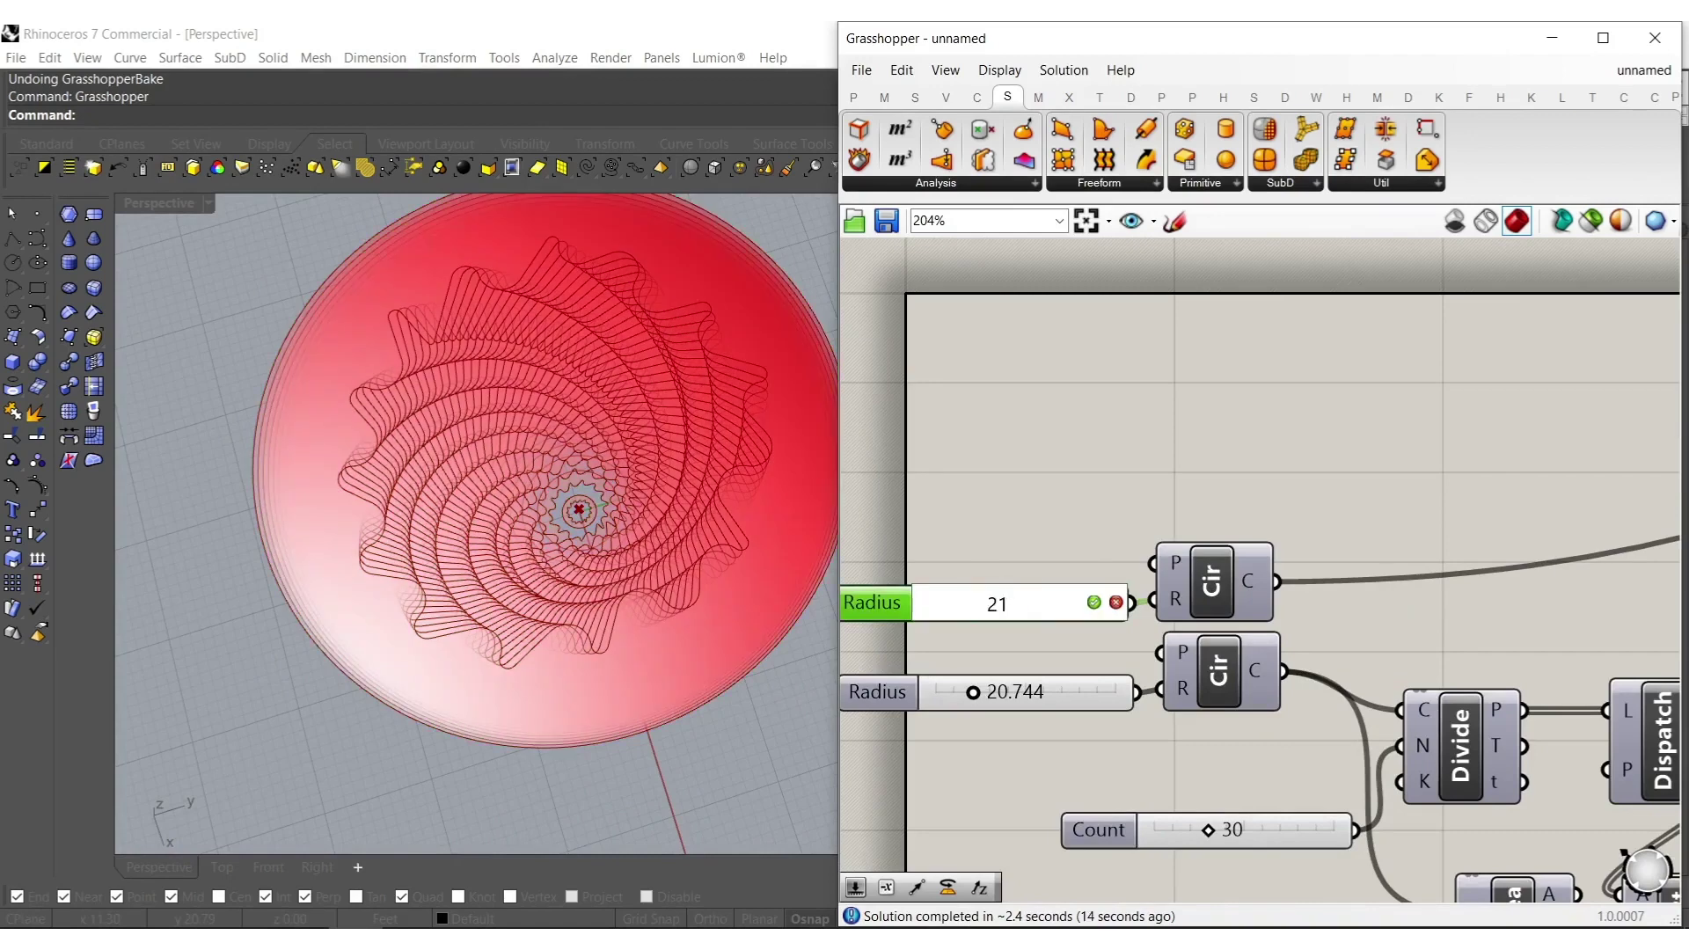
key(Return)
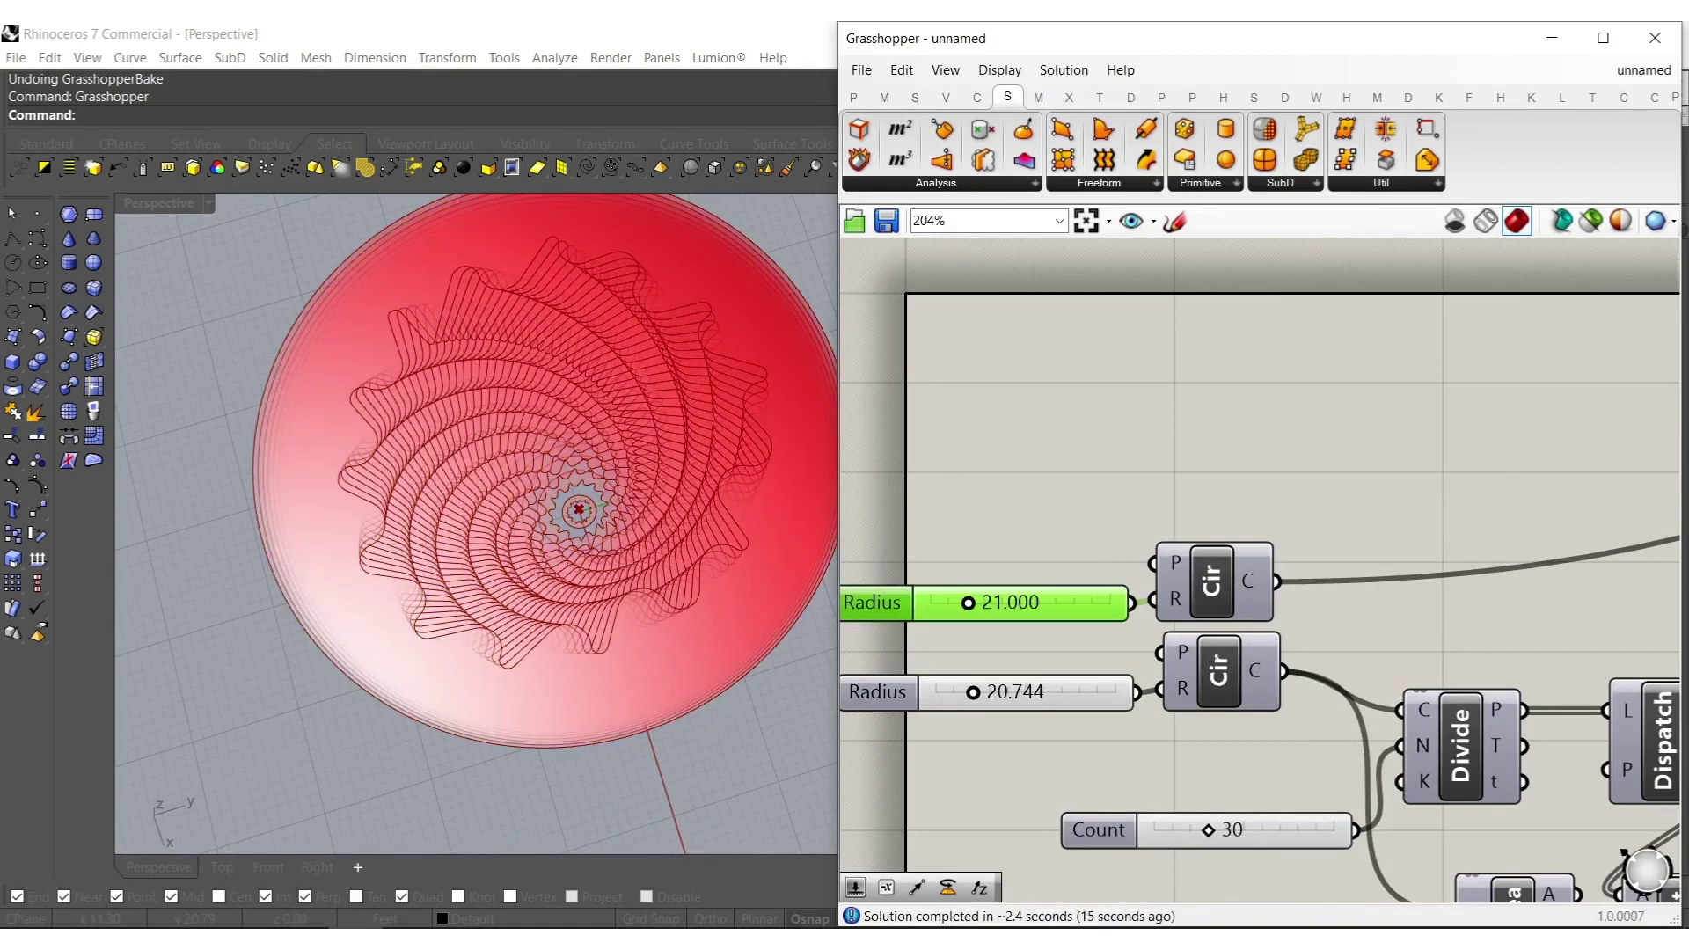
right_drag(562, 595, 605, 558)
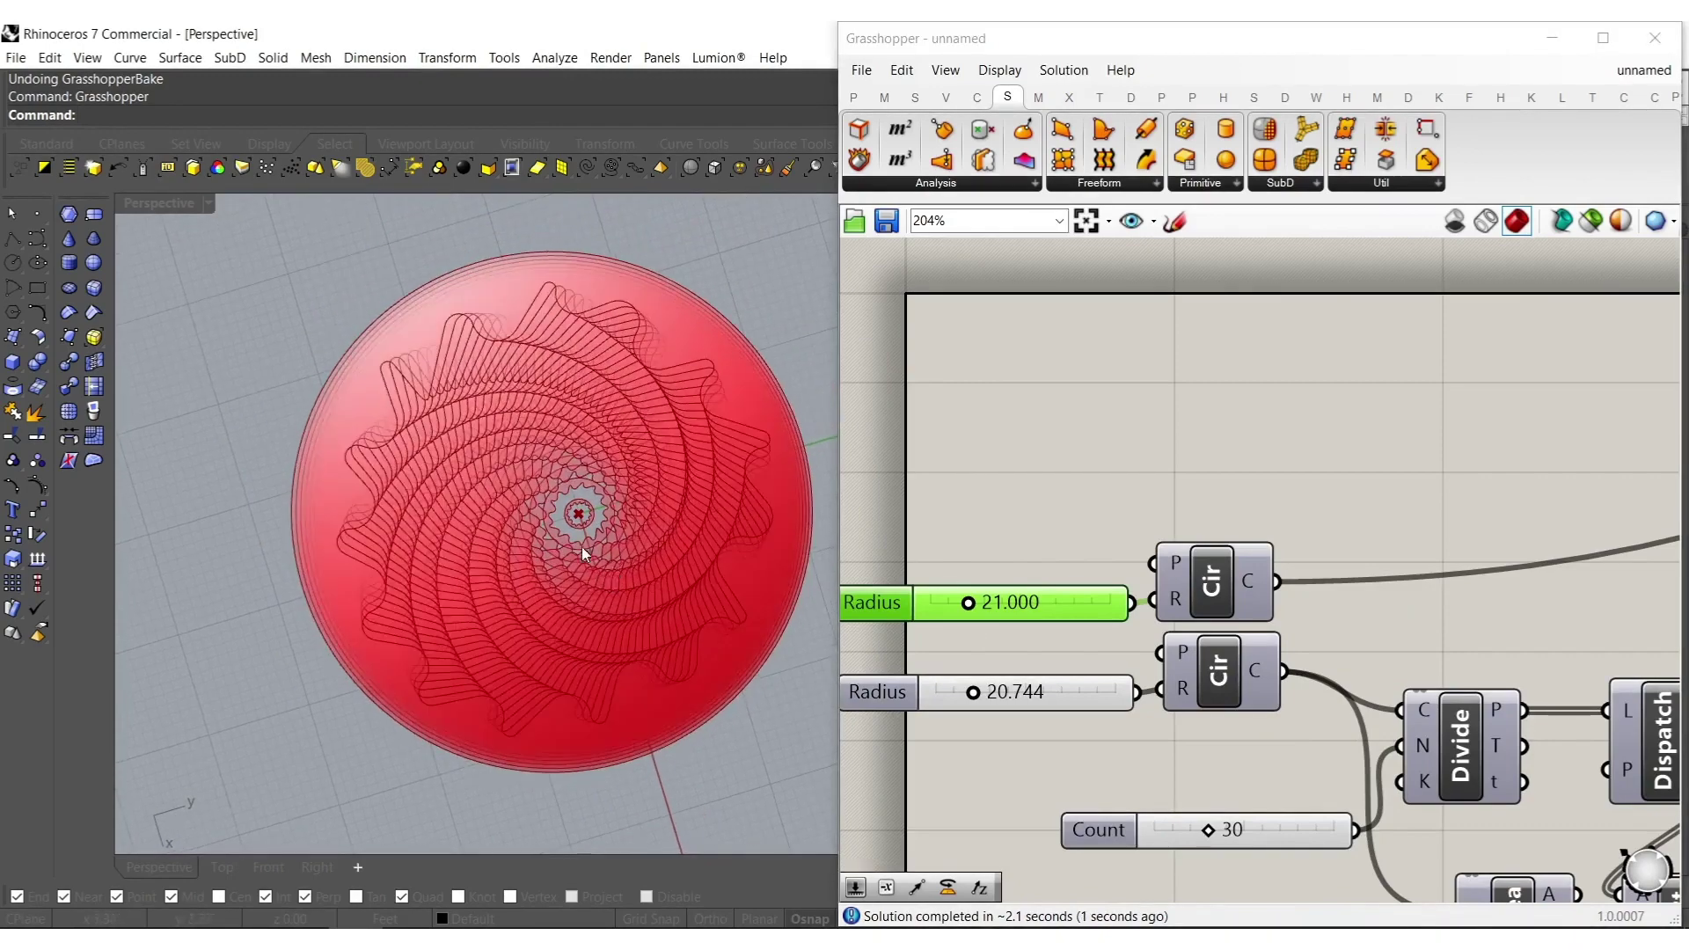
scroll(605, 558, up, 10)
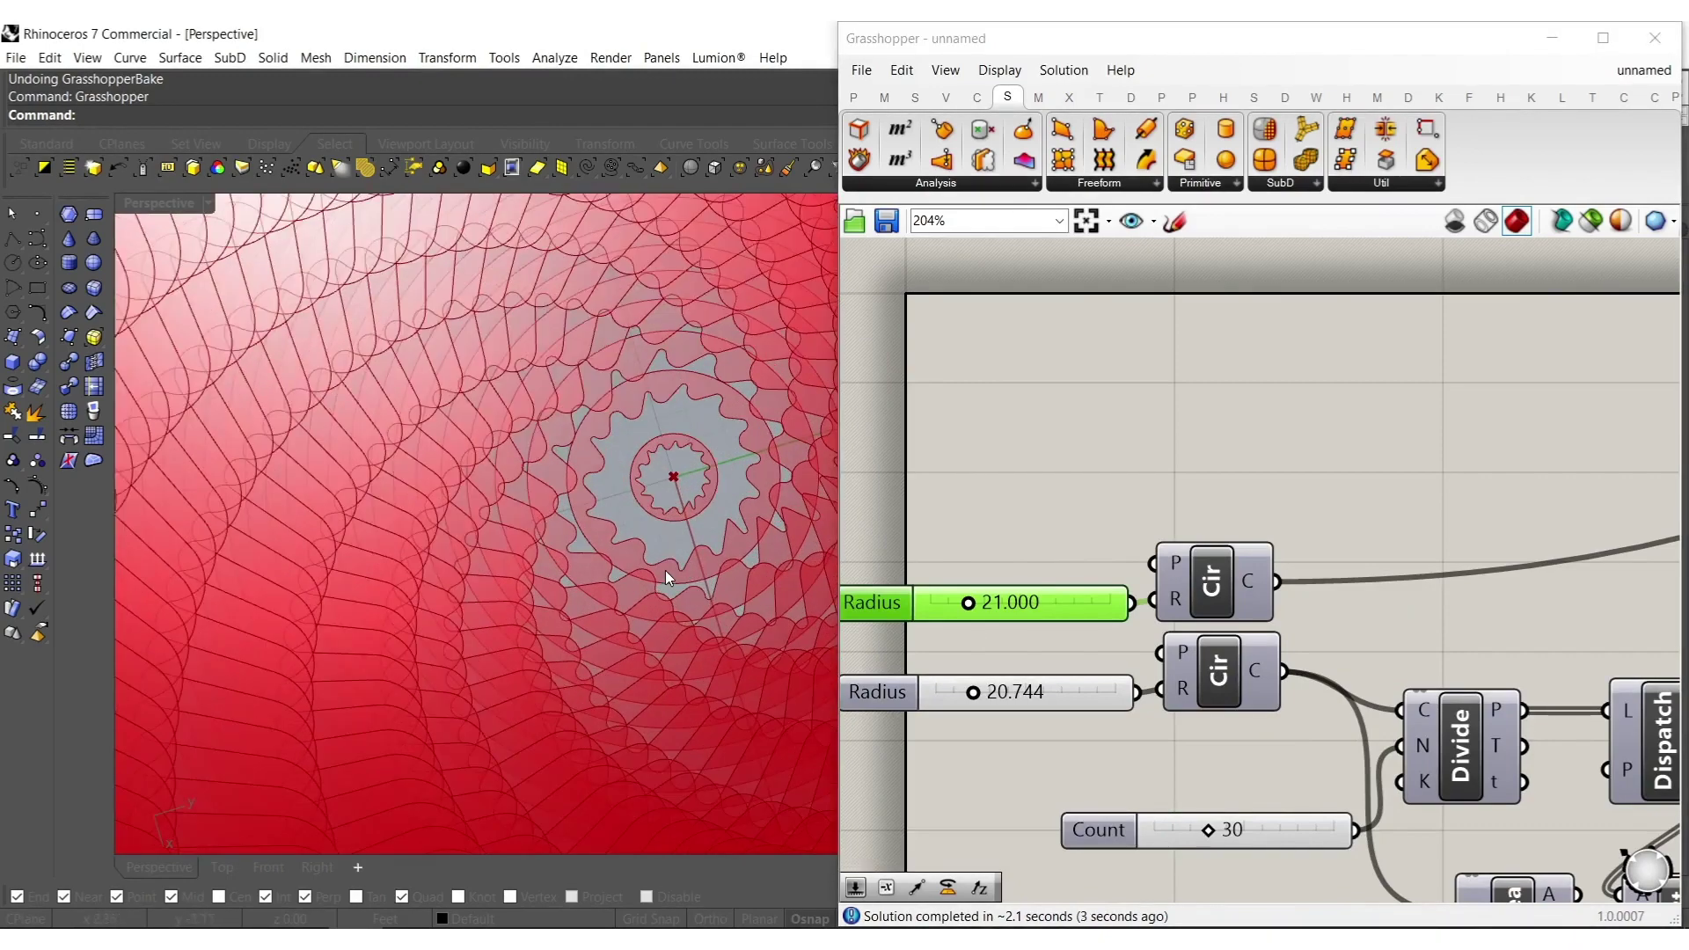
Try Domain start values of 2 and 3 for the Construct Domain component.
right_drag(1361, 893, 1052, 603)
right_drag(1203, 792, 1342, 701)
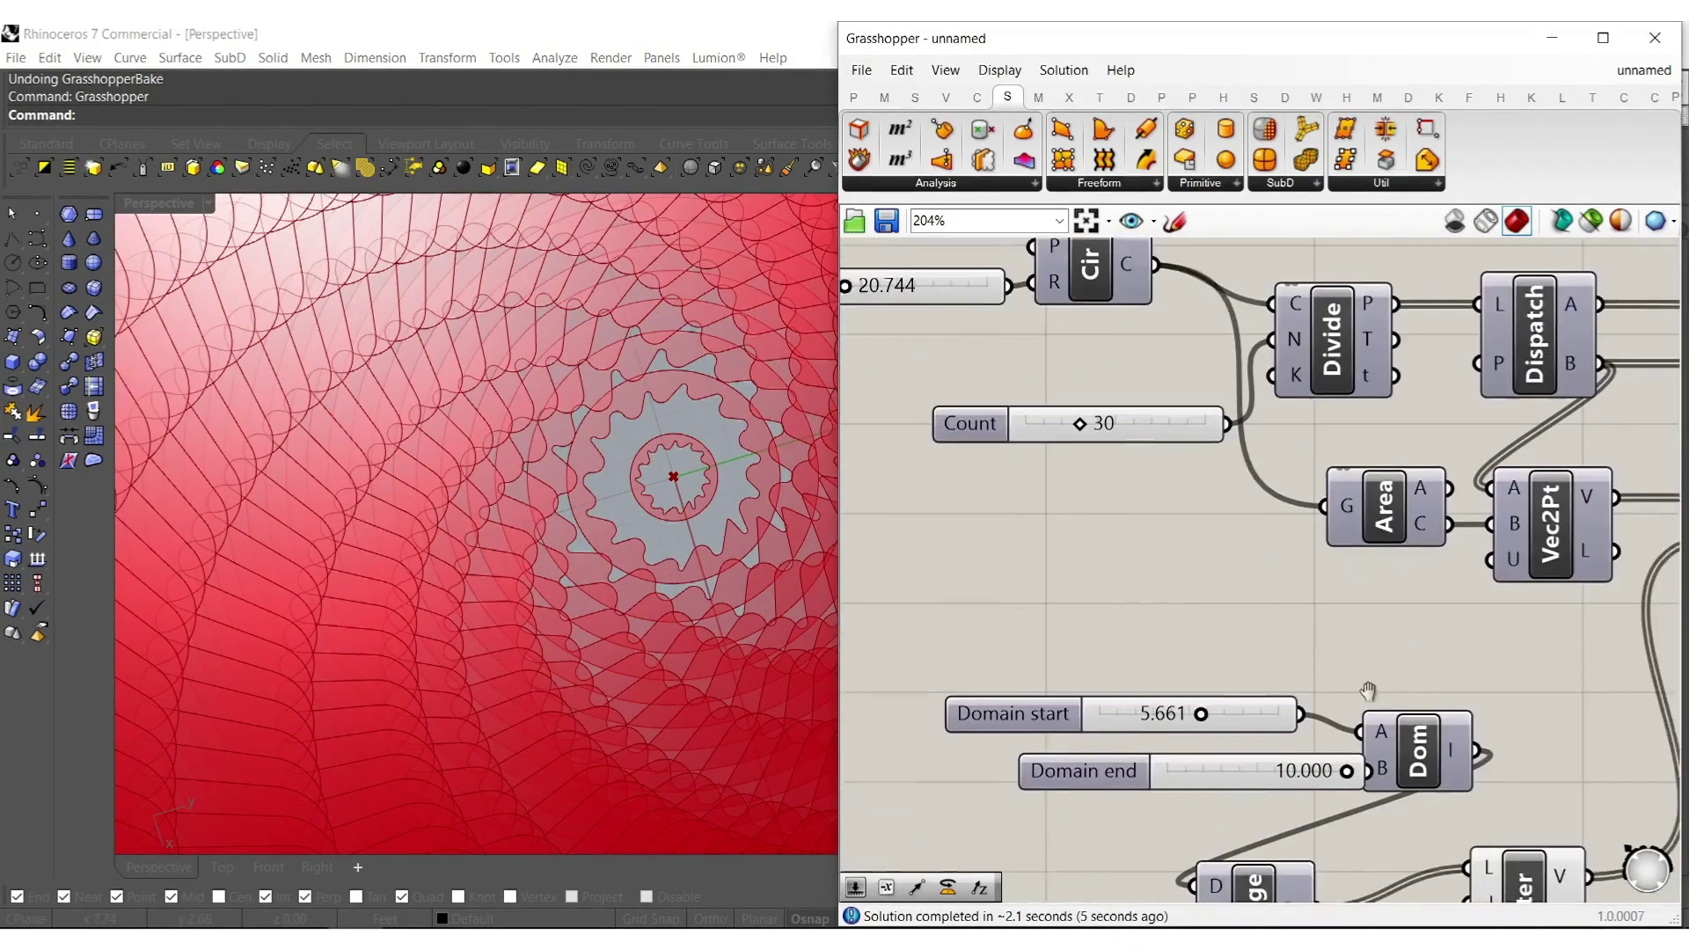
scroll(1099, 723, up, 4)
double_click(1096, 704)
text(2)
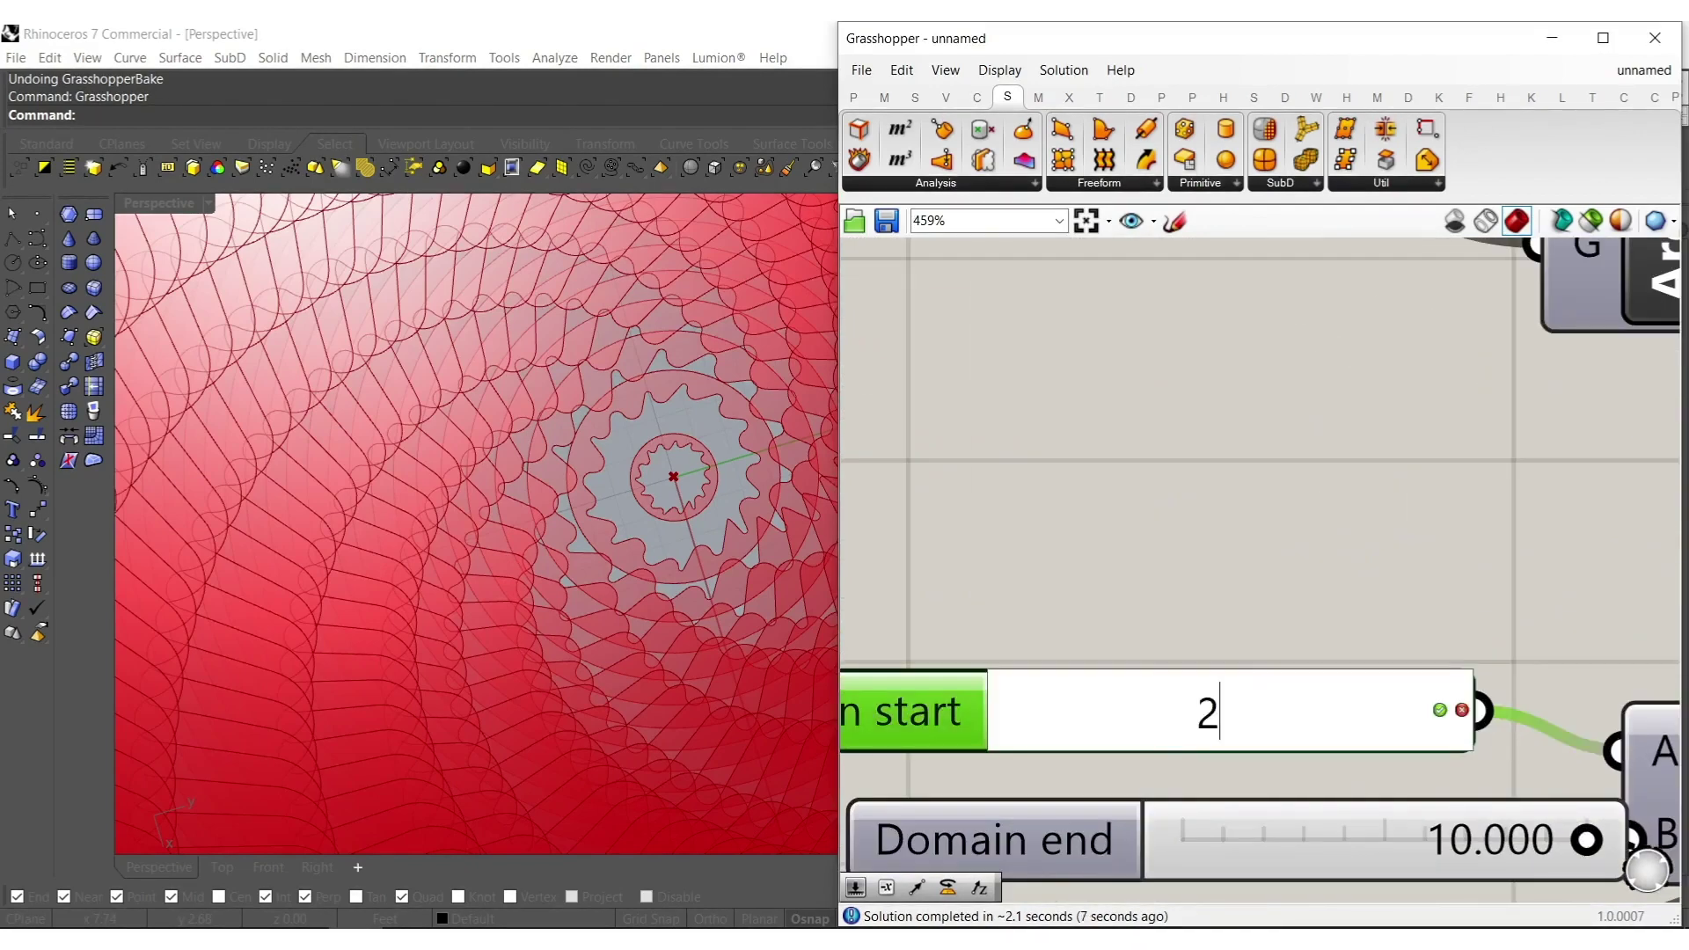
key(Return)
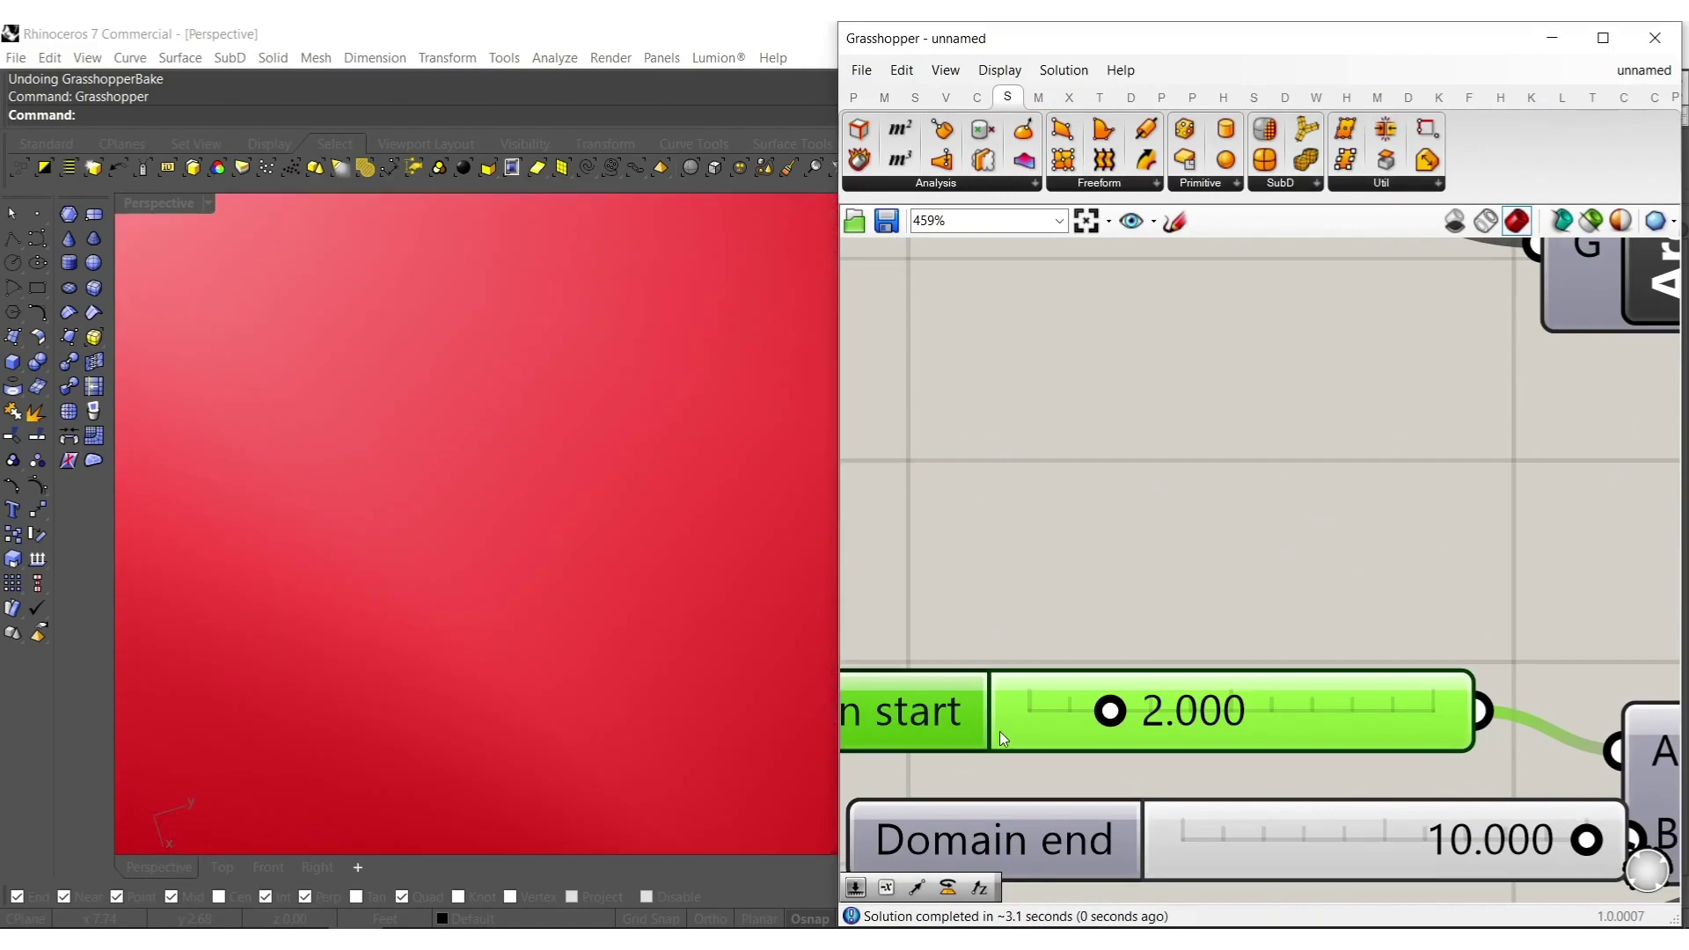
double_click(1087, 713)
text(3)
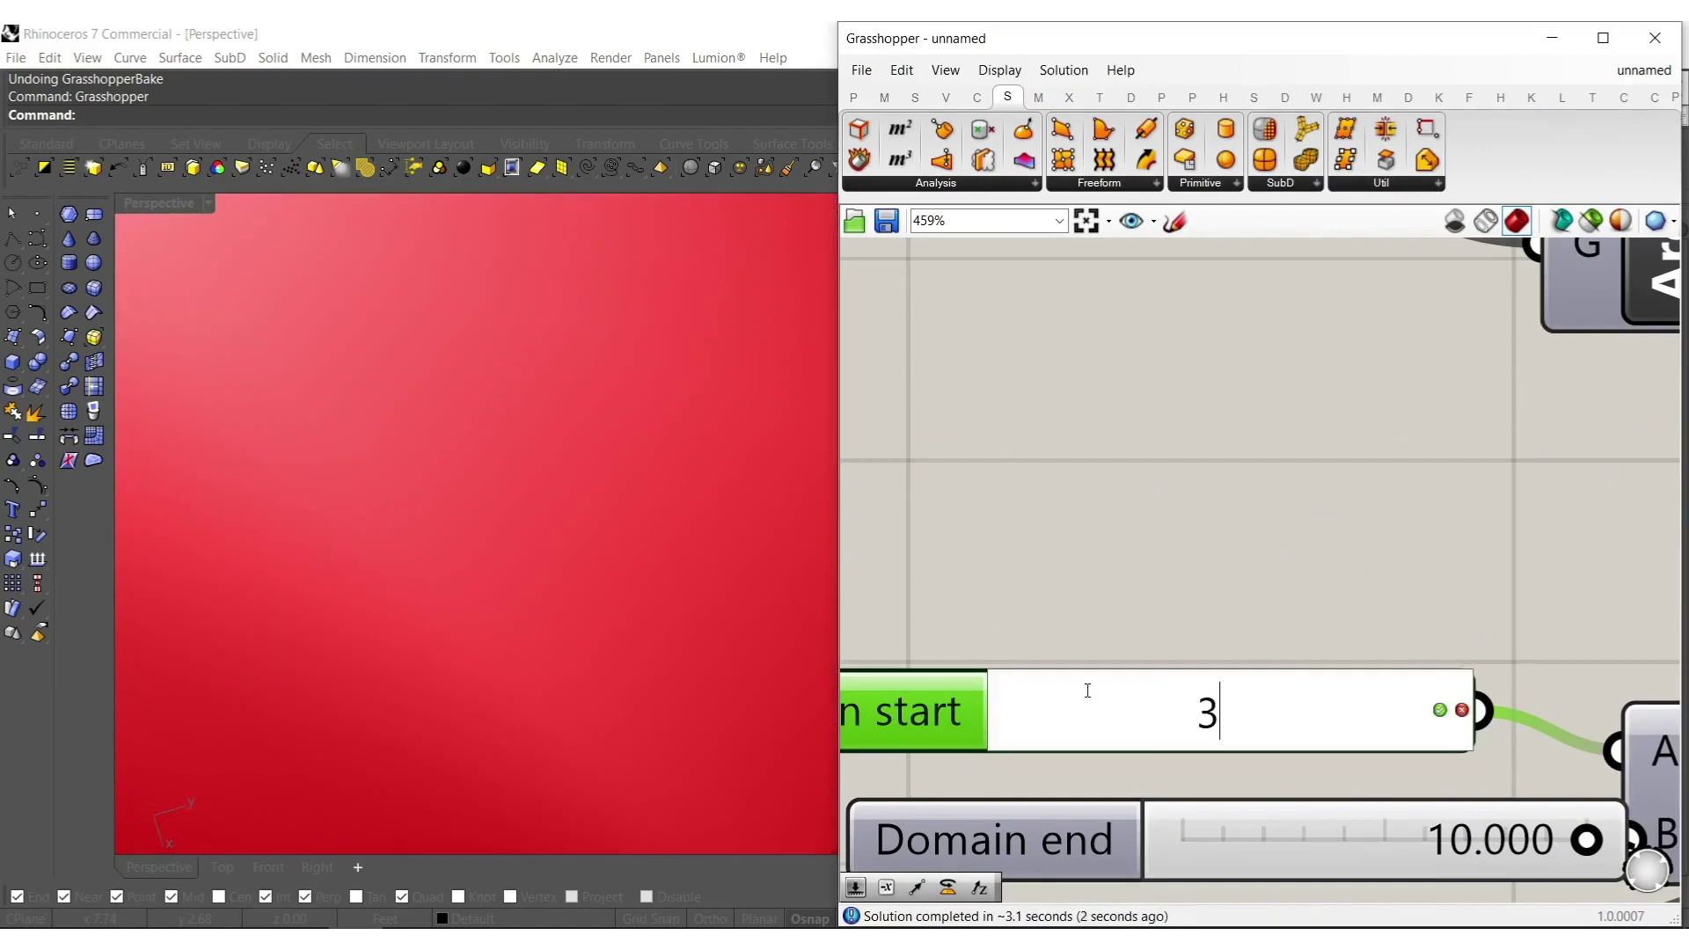
key(Return)
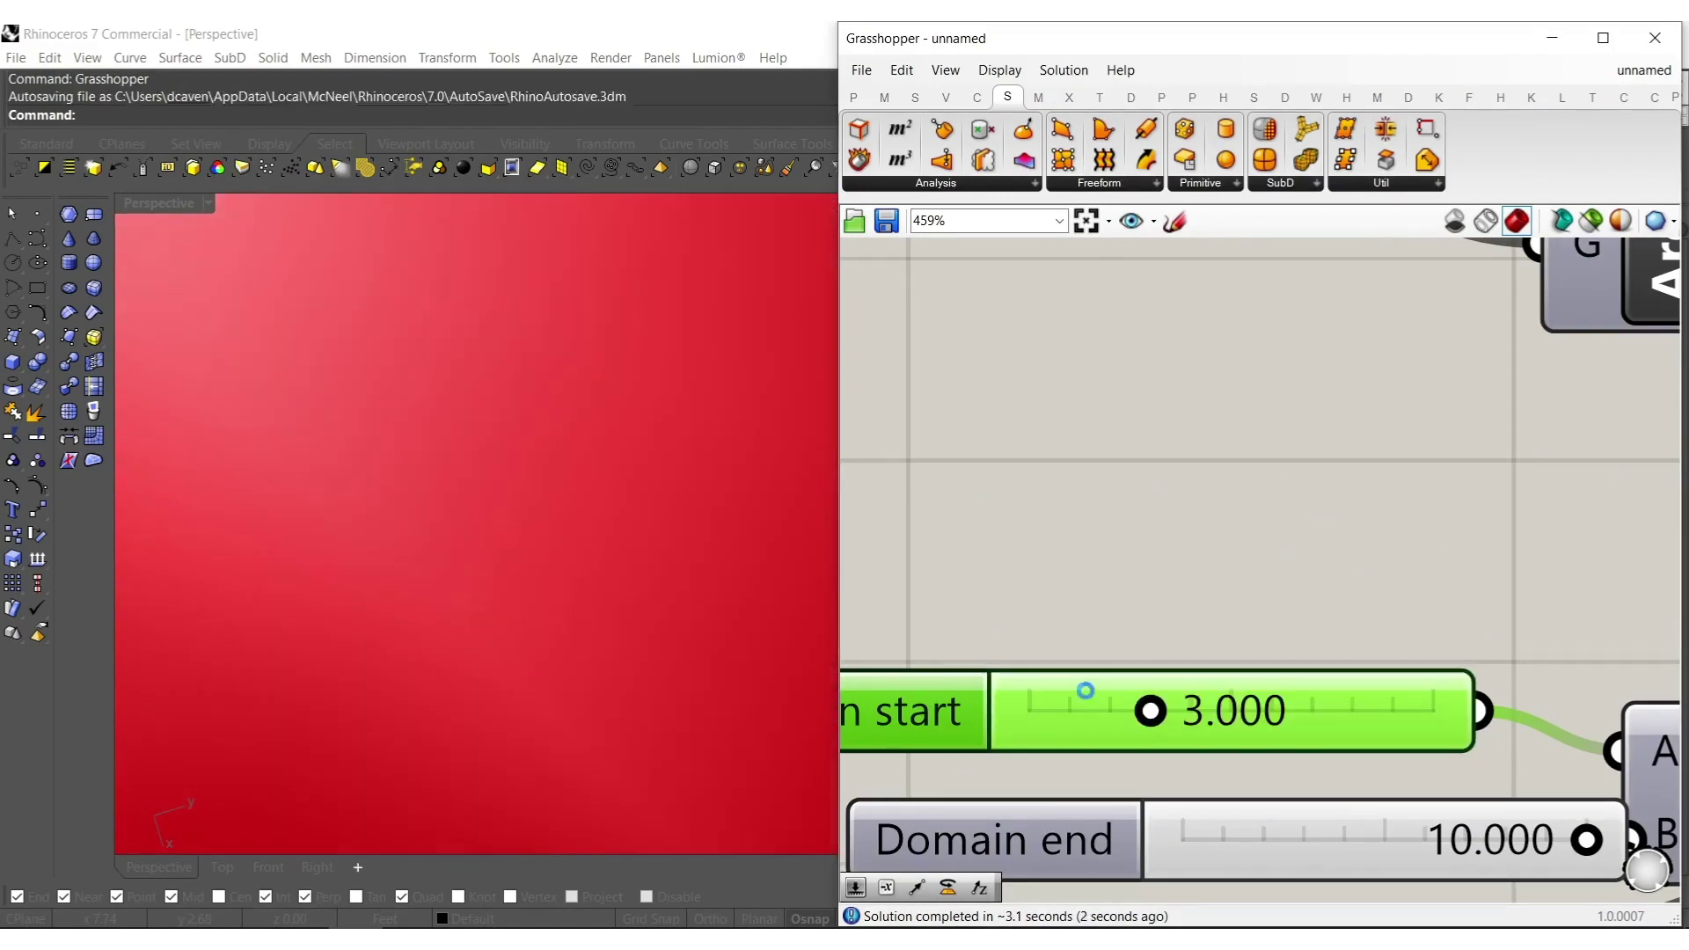
Try Domain start values of 4 and 5 for the Construct Domain component.
double_click(1087, 690)
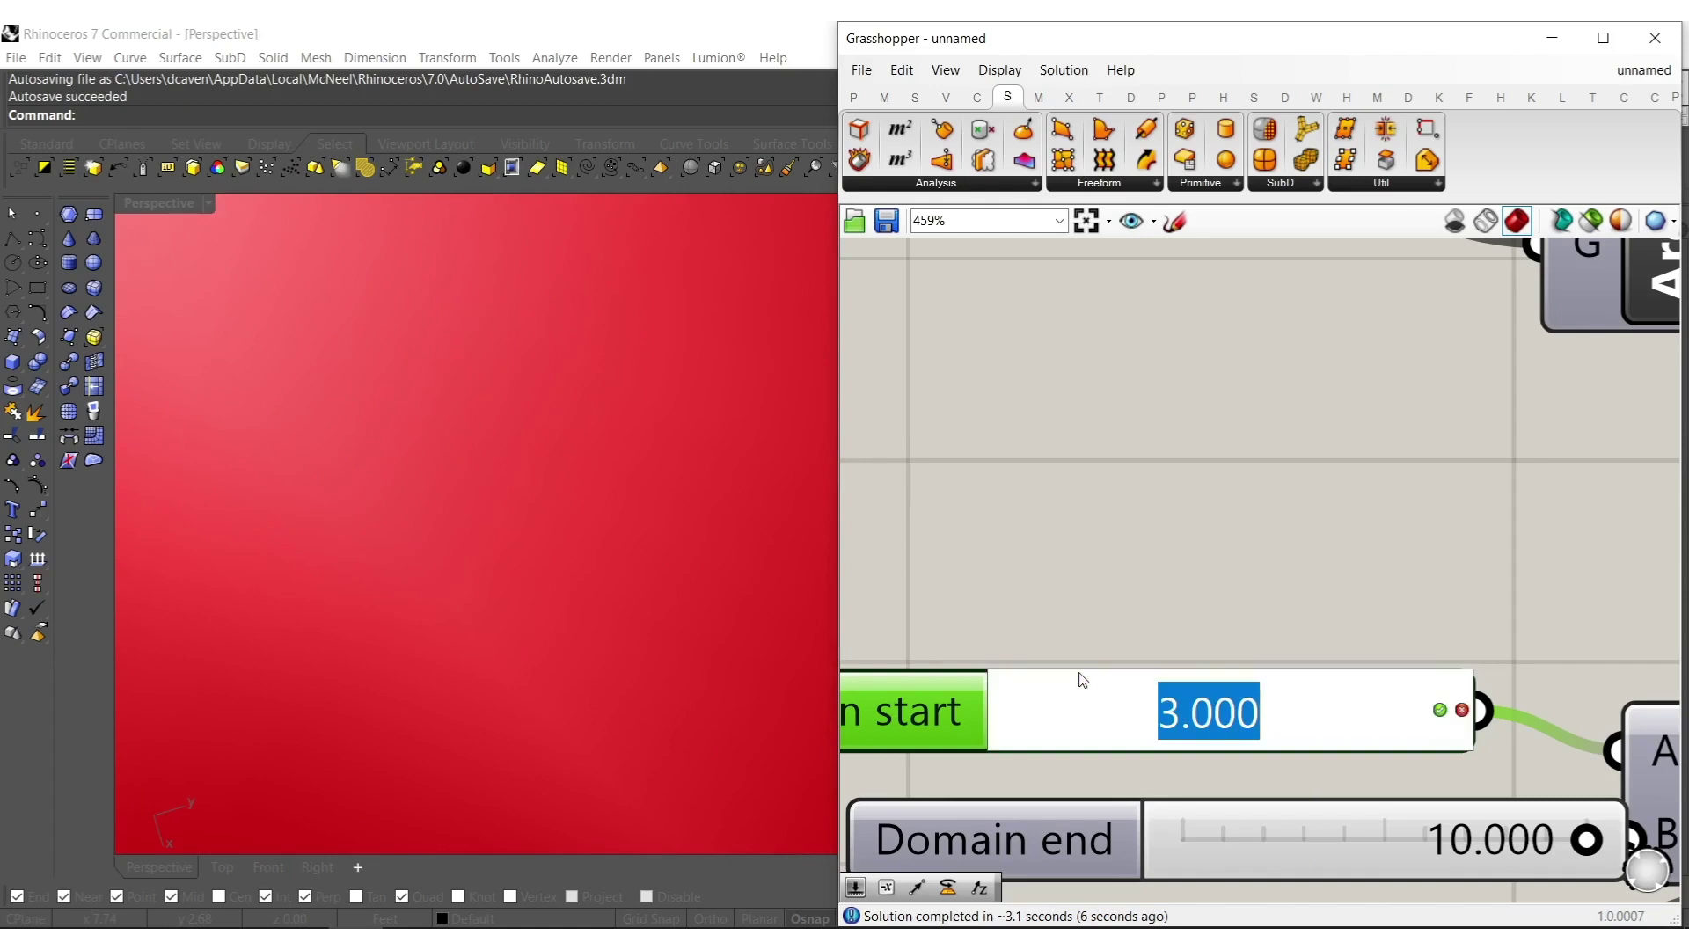
text(4)
key(Return)
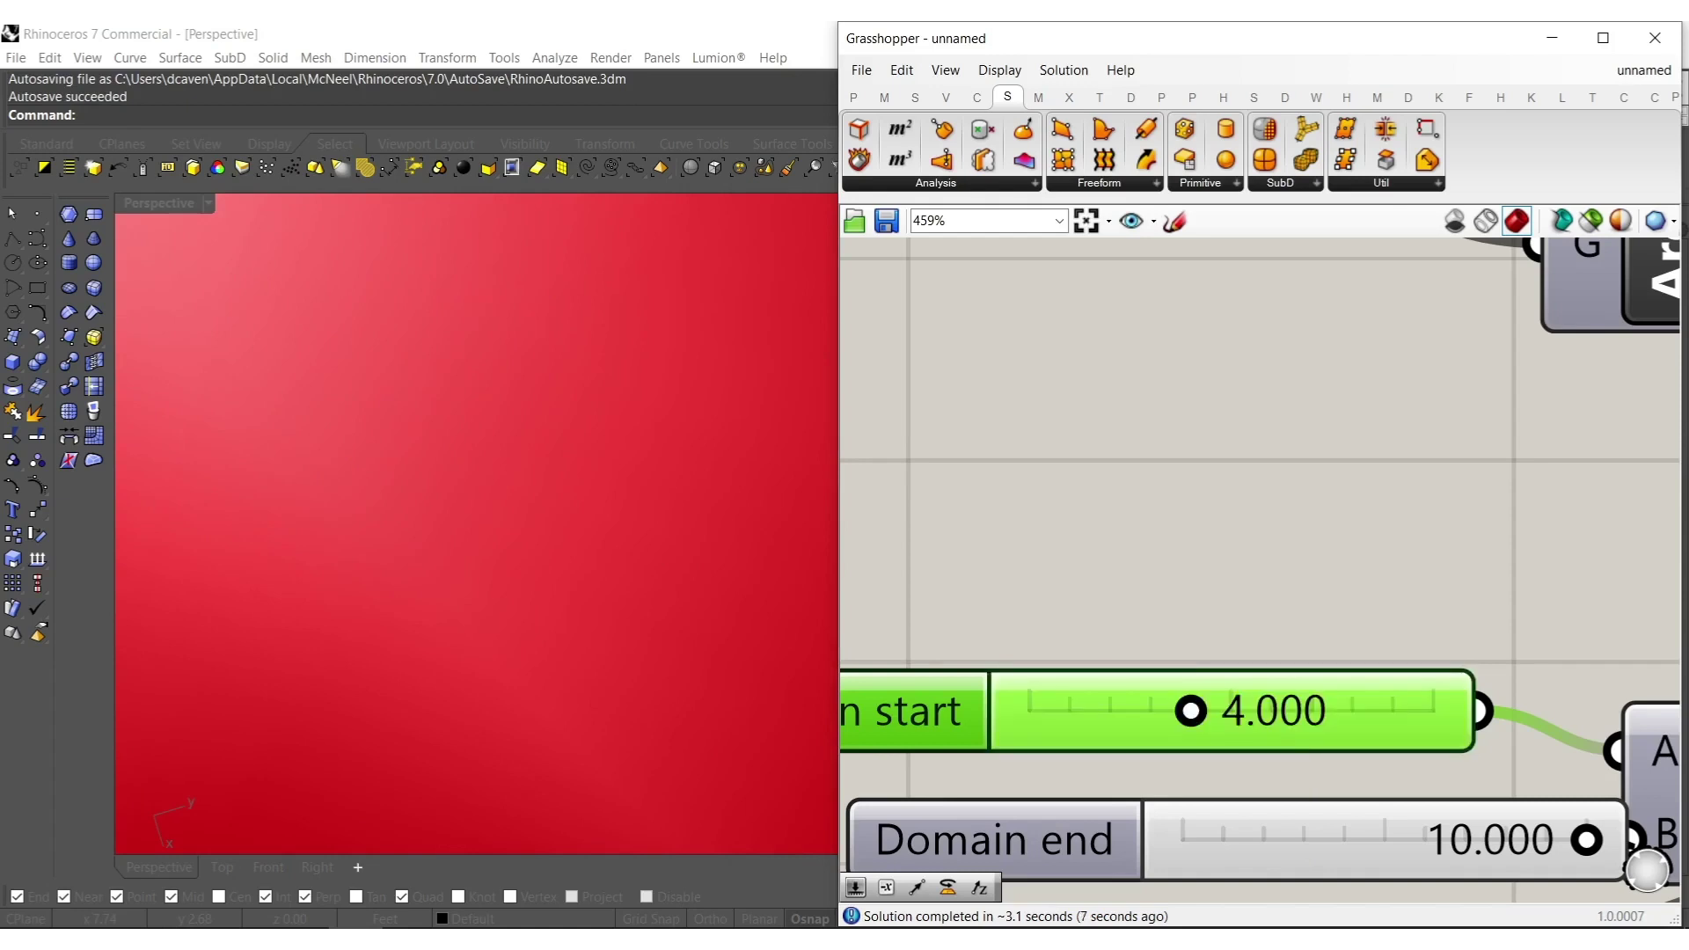
double_click(1171, 715)
text(5)
key(Return)
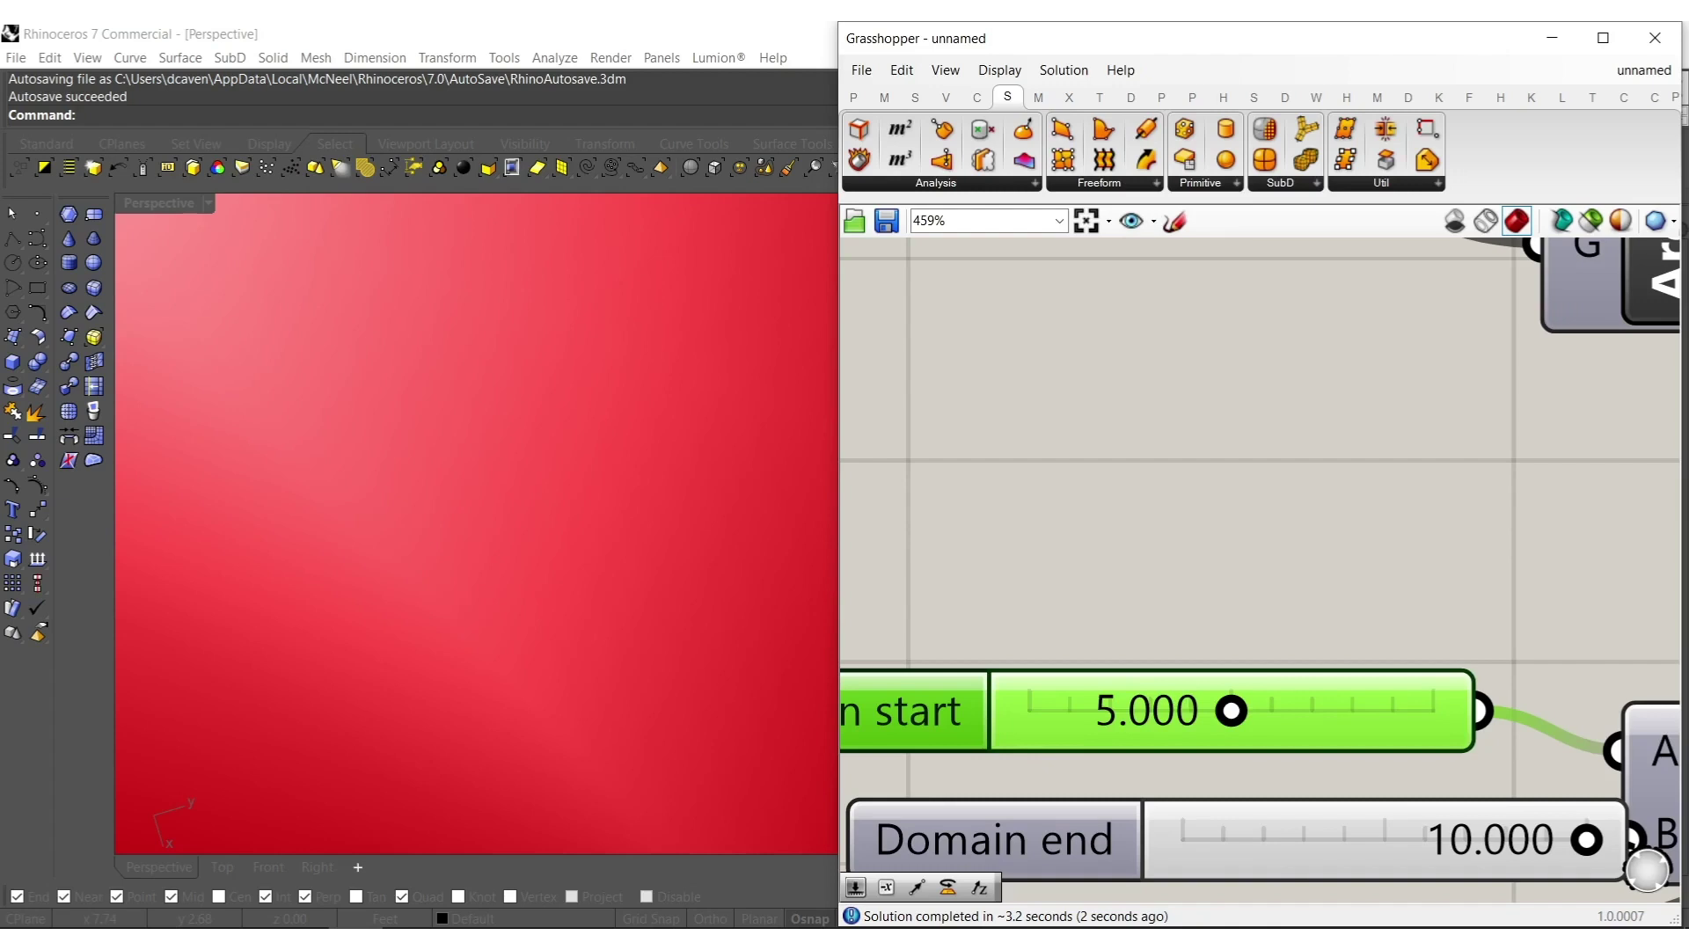
Fine-tune the Domain start slider to 5.508.
scroll(1171, 685, up, 8)
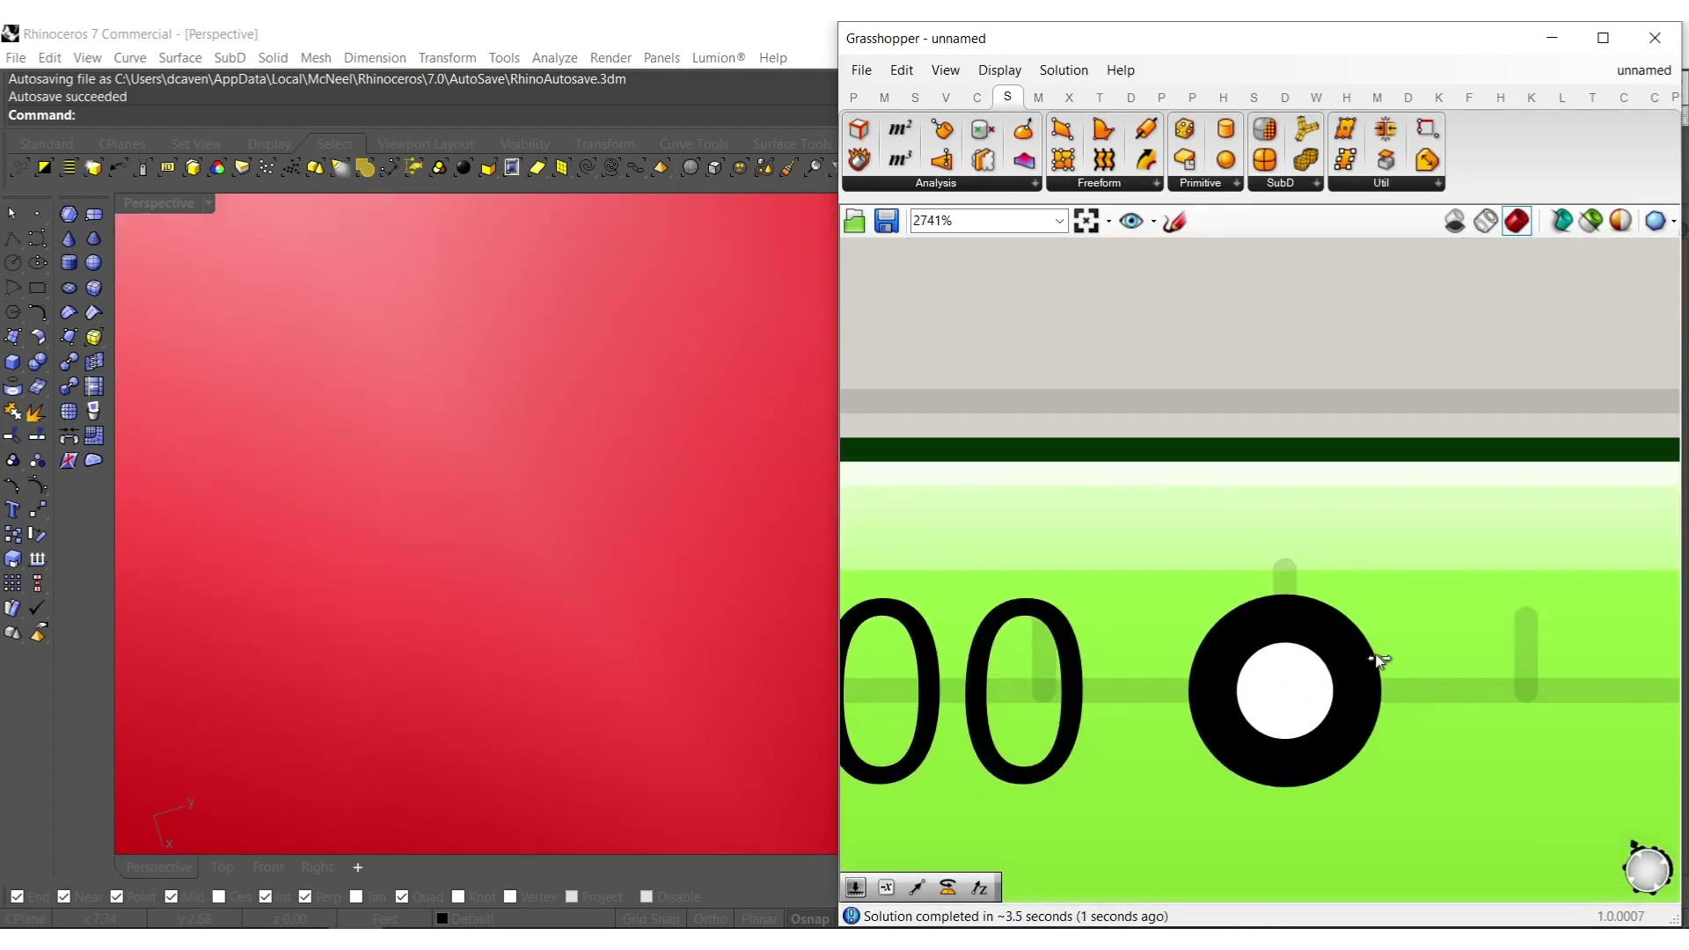
drag(1379, 660, 1466, 655)
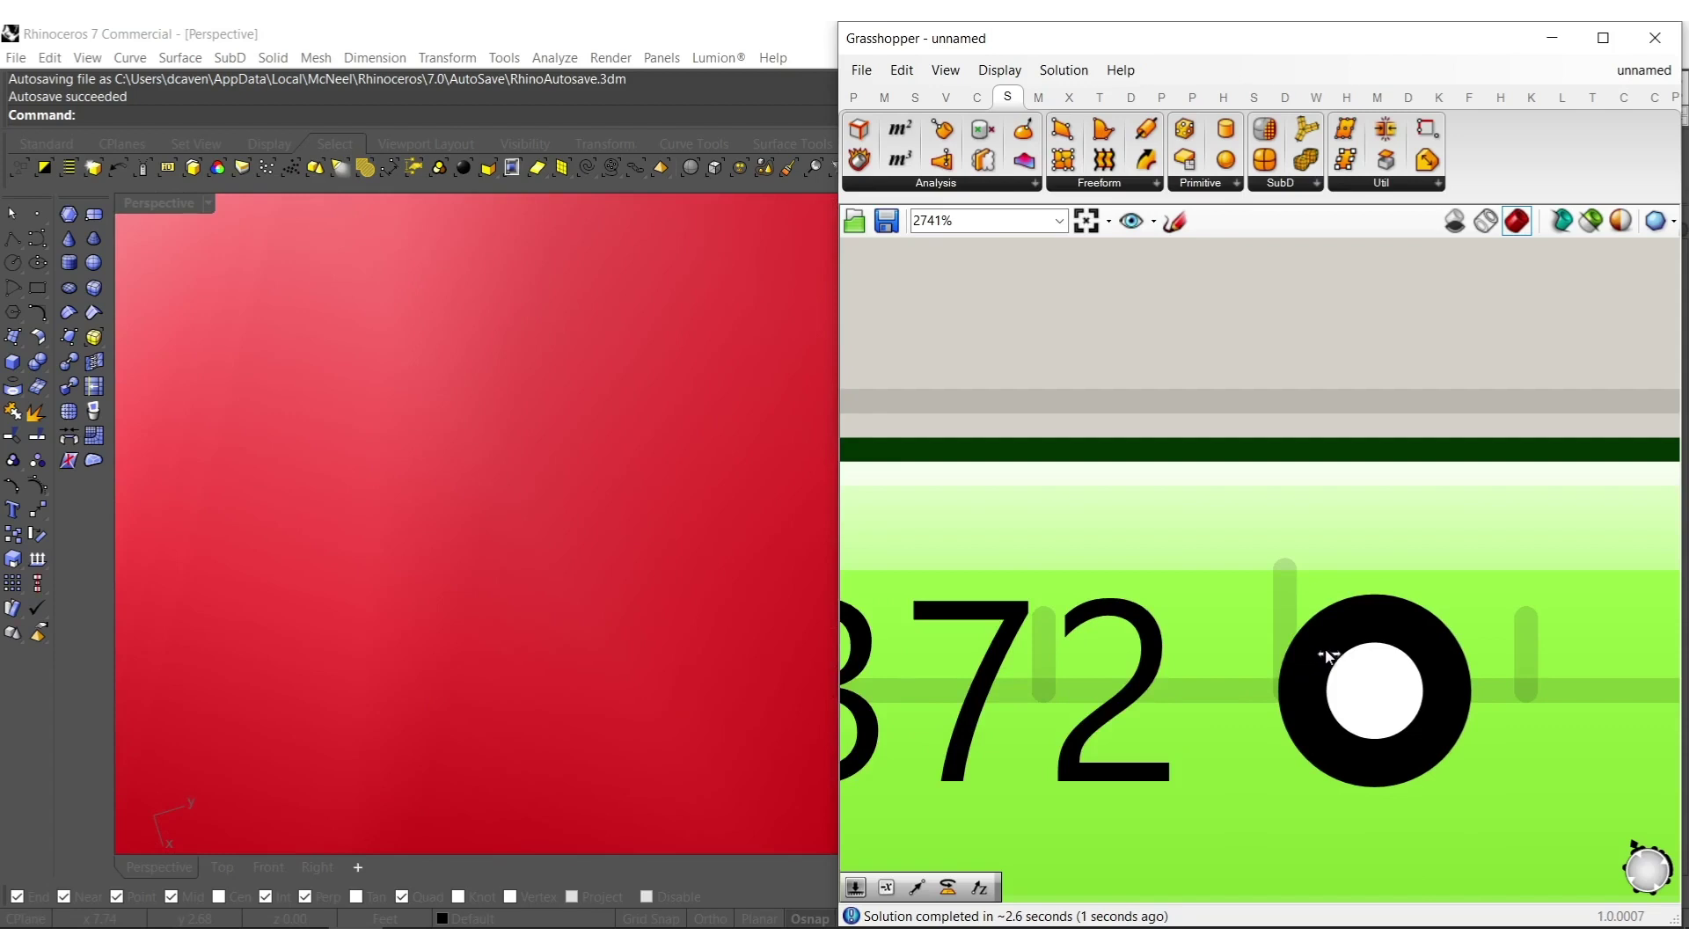
drag(1325, 655, 1357, 648)
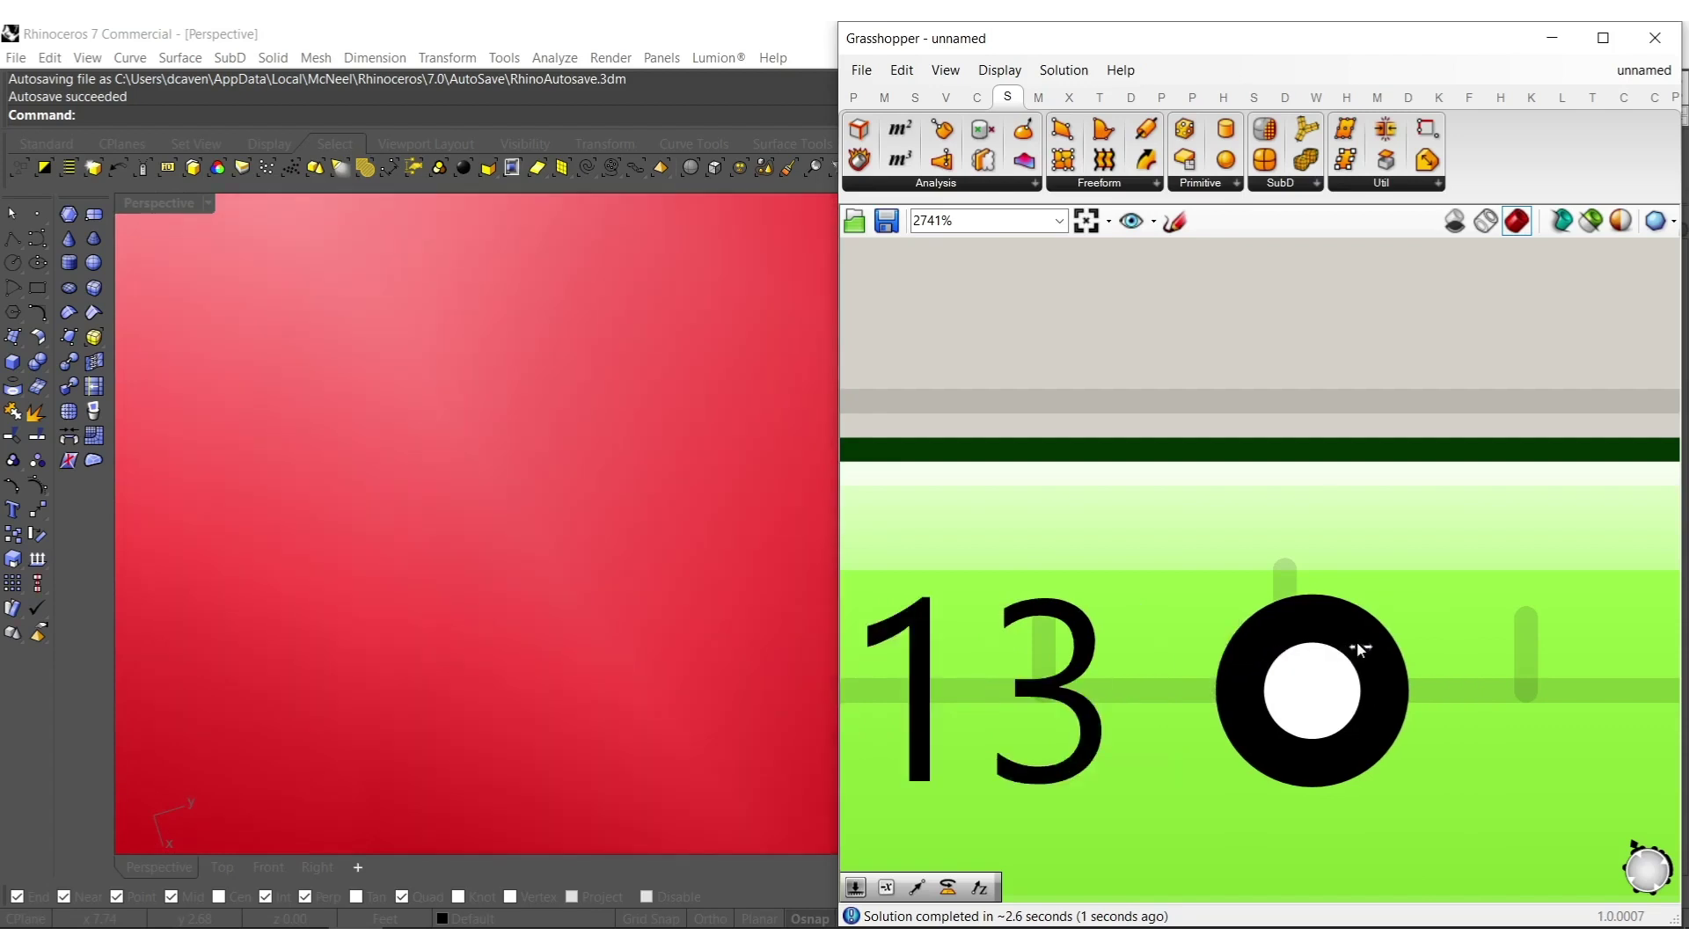
scroll(1414, 658, down, 5)
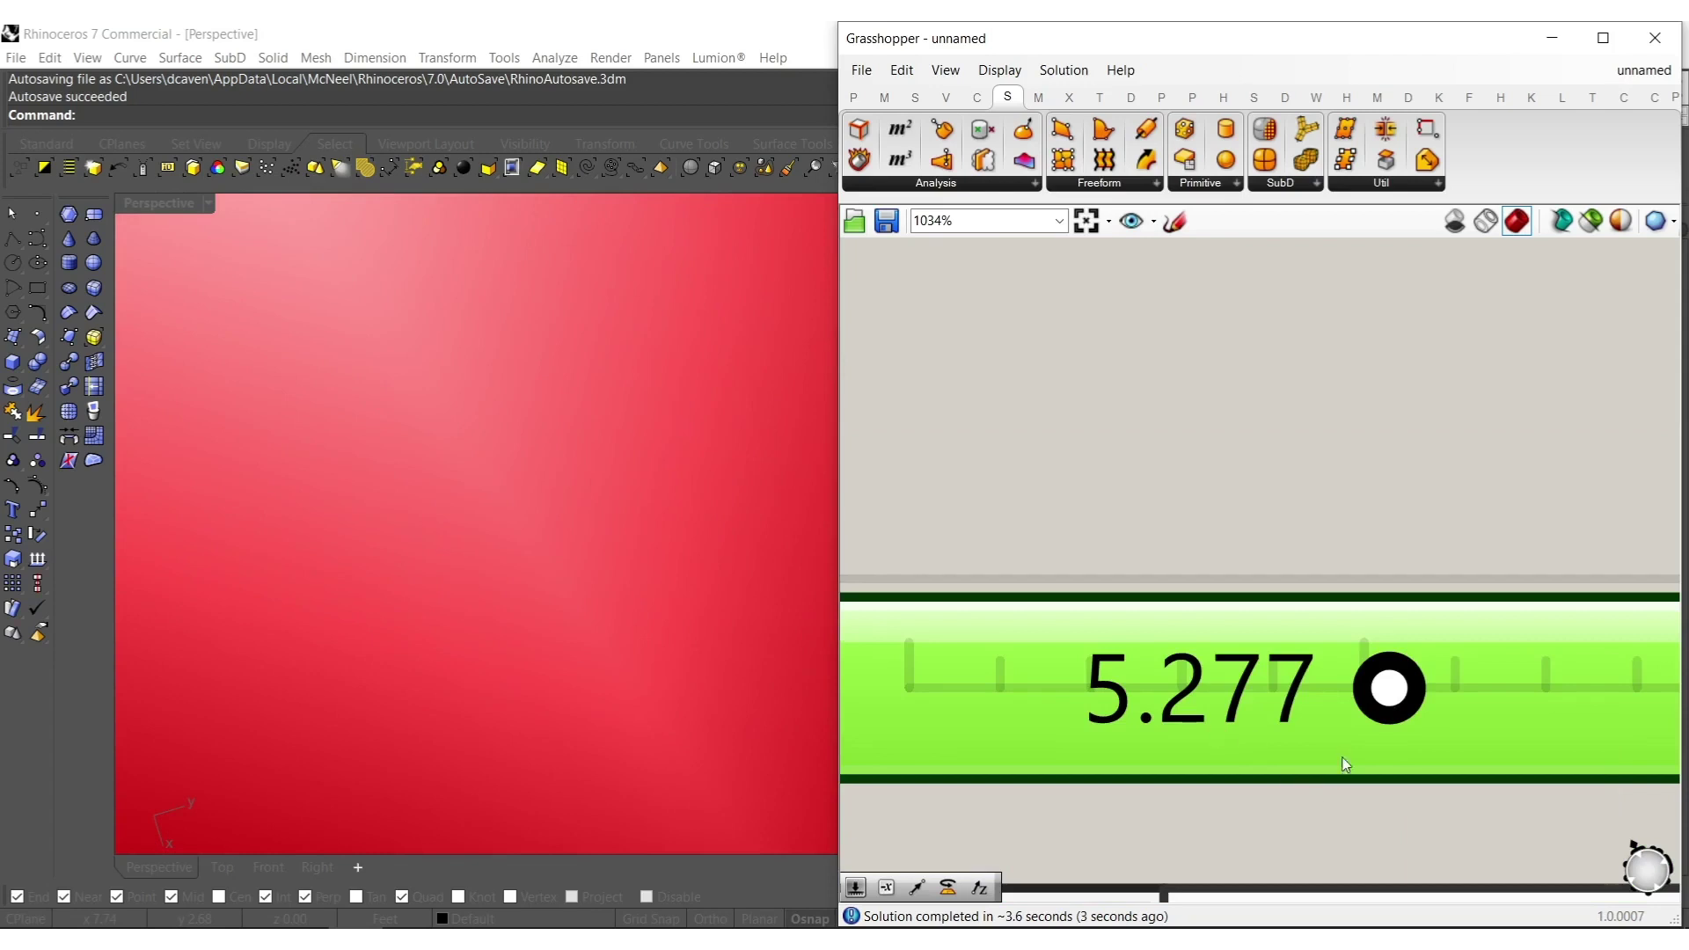
scroll(1345, 764, up, 2)
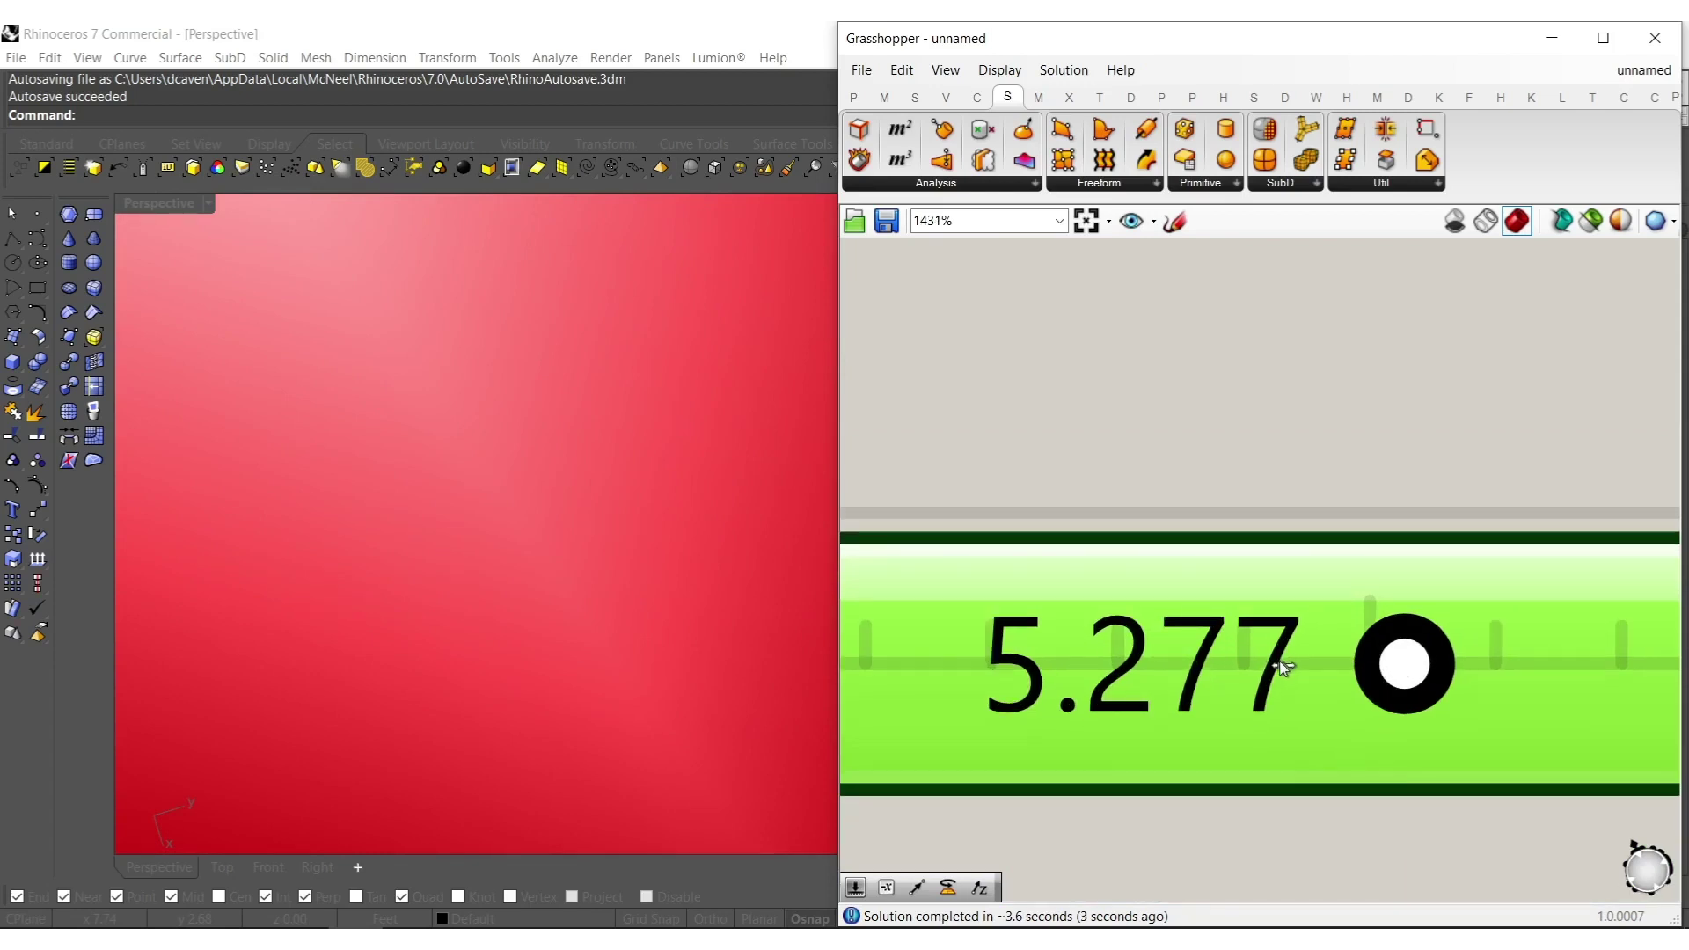
drag(1280, 662, 1279, 661)
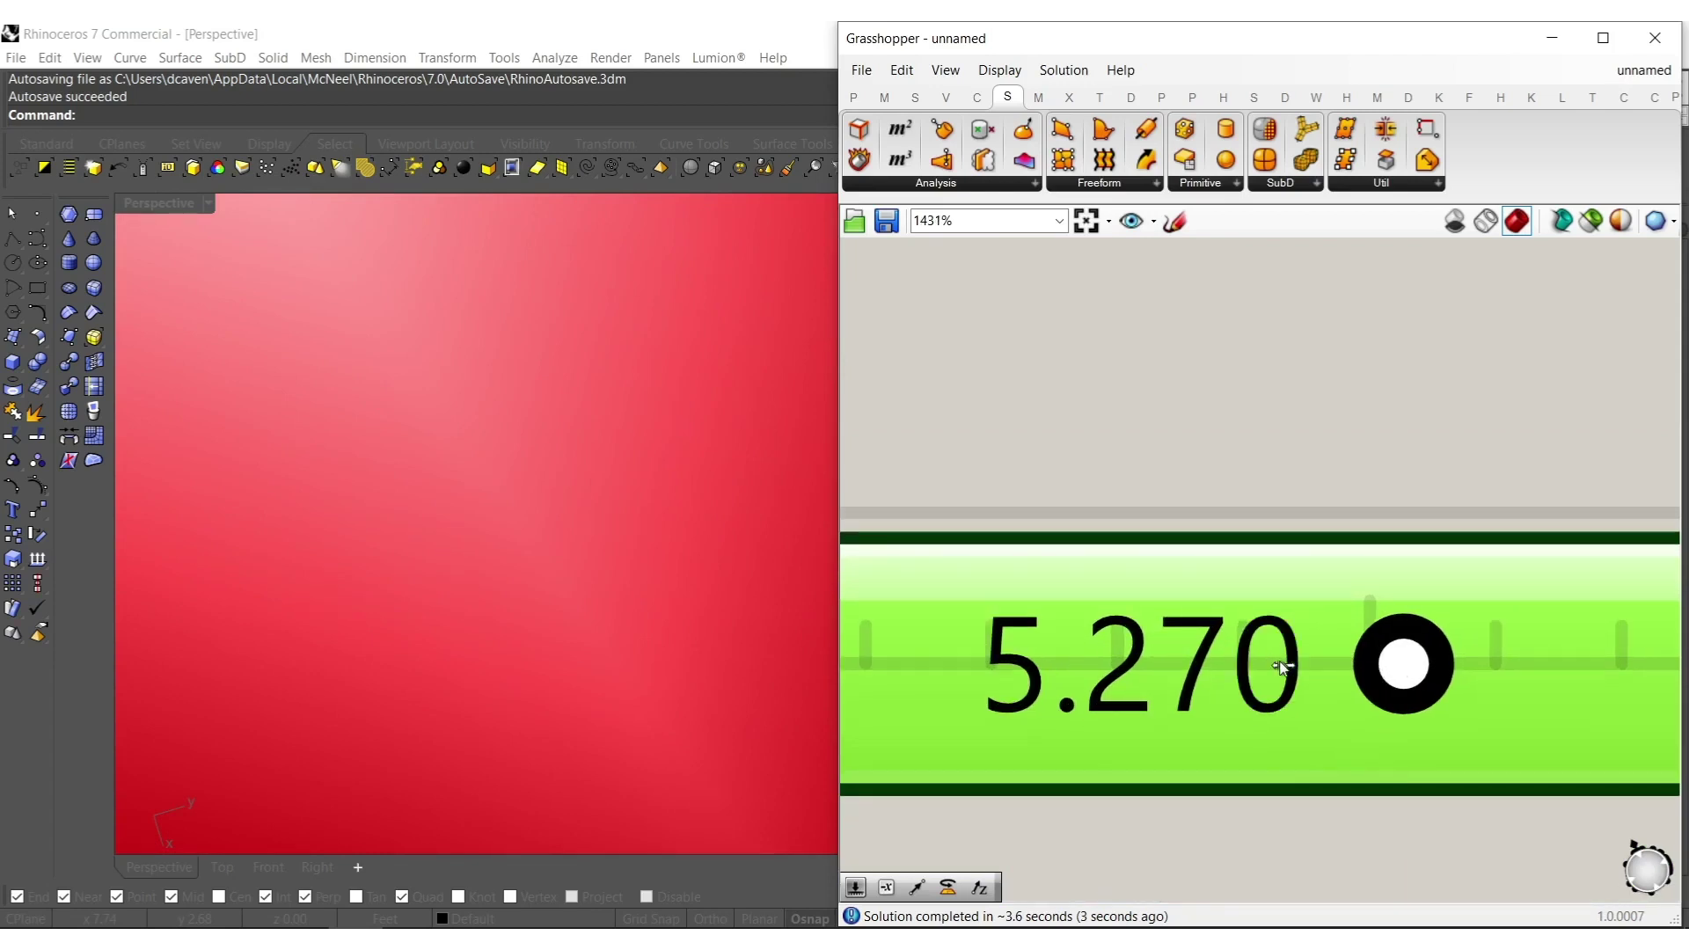
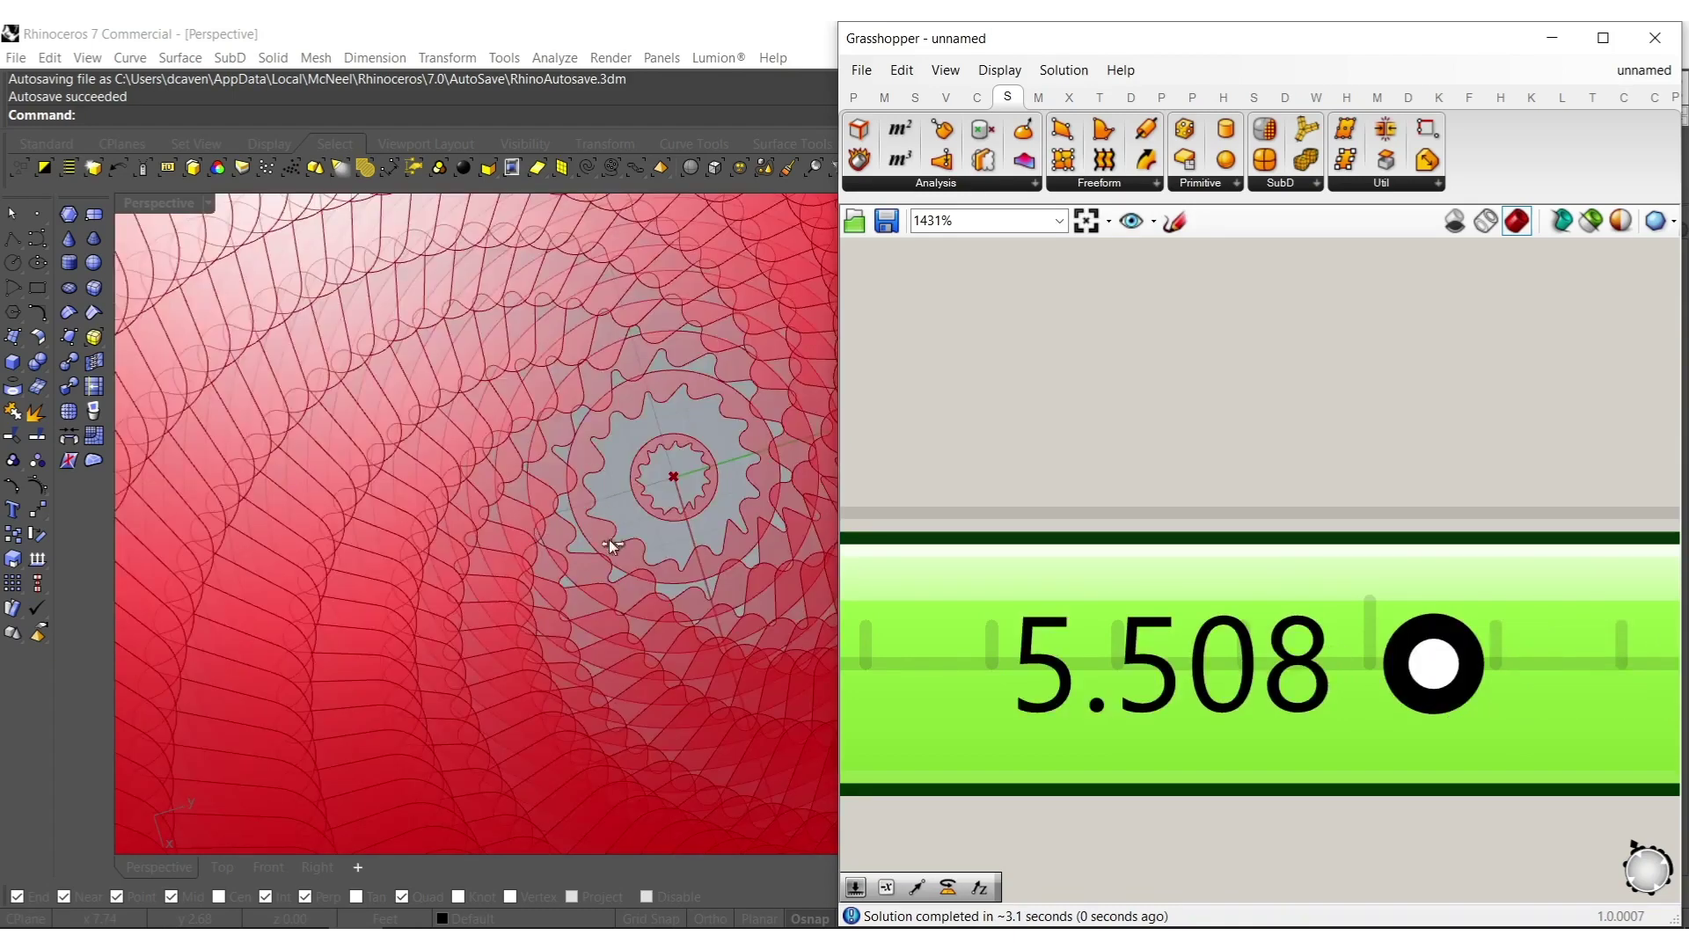
Set the Domain start slider to 6.340 and view the whole contour pattern from above.
click(582, 524)
scroll(630, 576, down, 5)
shift+right_drag(704, 539, 651, 405)
scroll(1105, 366, down, 2)
right_drag(632, 532, 626, 633)
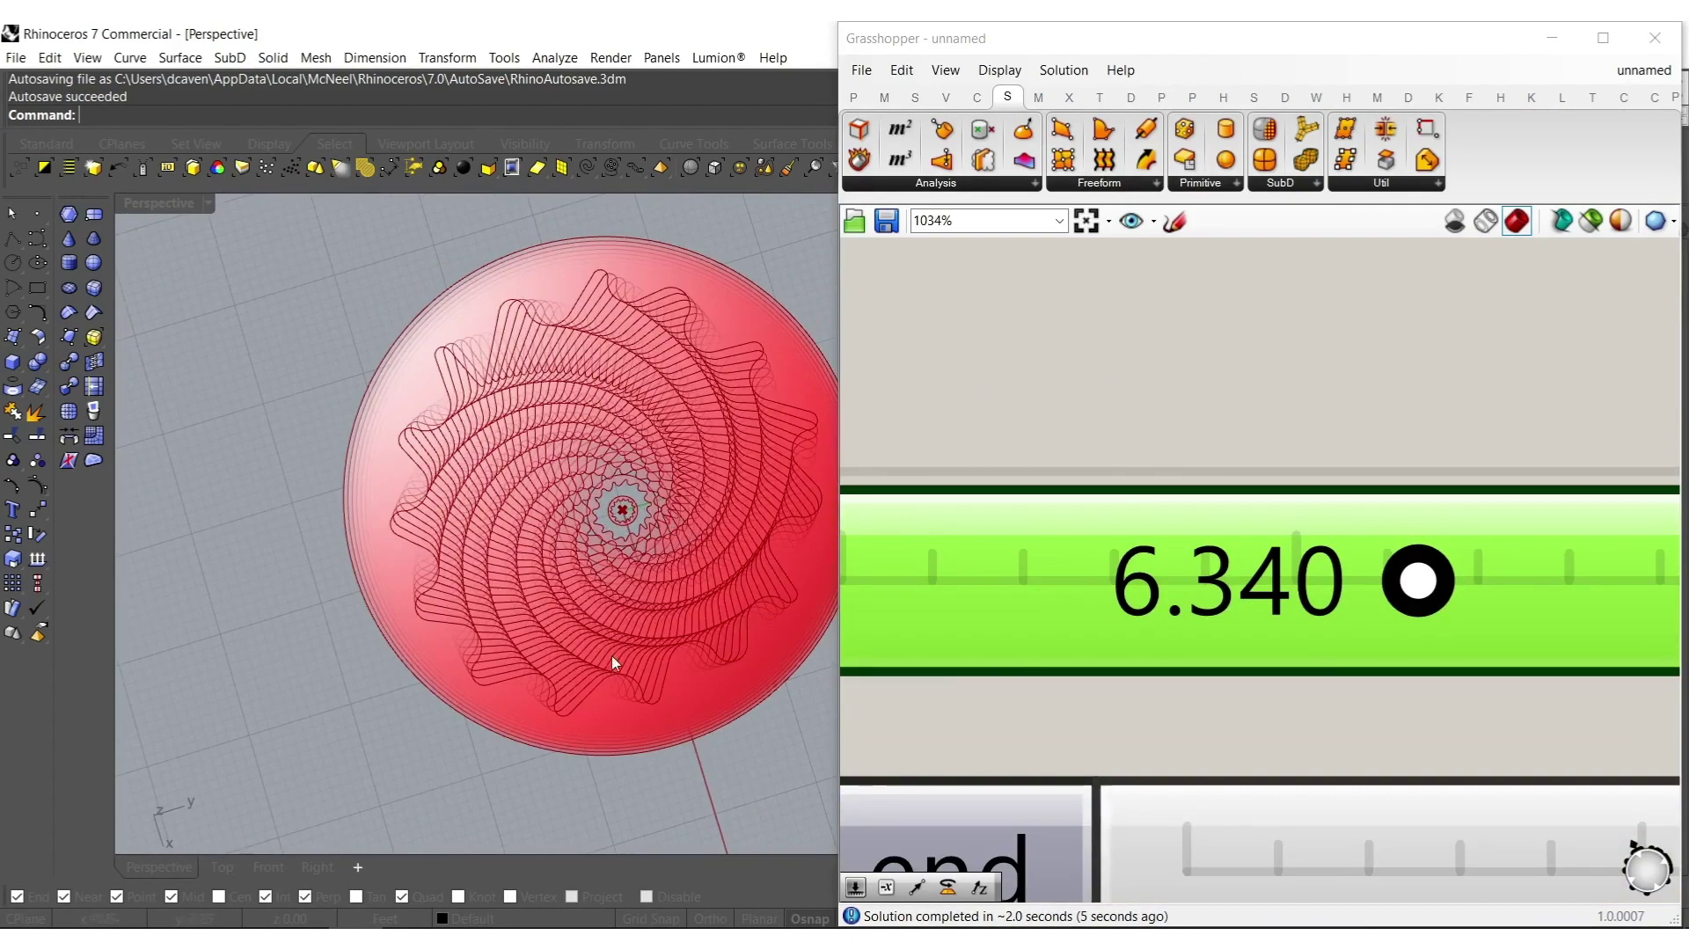
Set the upper Circle component's Radius slider to 20.5.
scroll(1111, 482, down, 5)
scroll(1203, 407, up, 4)
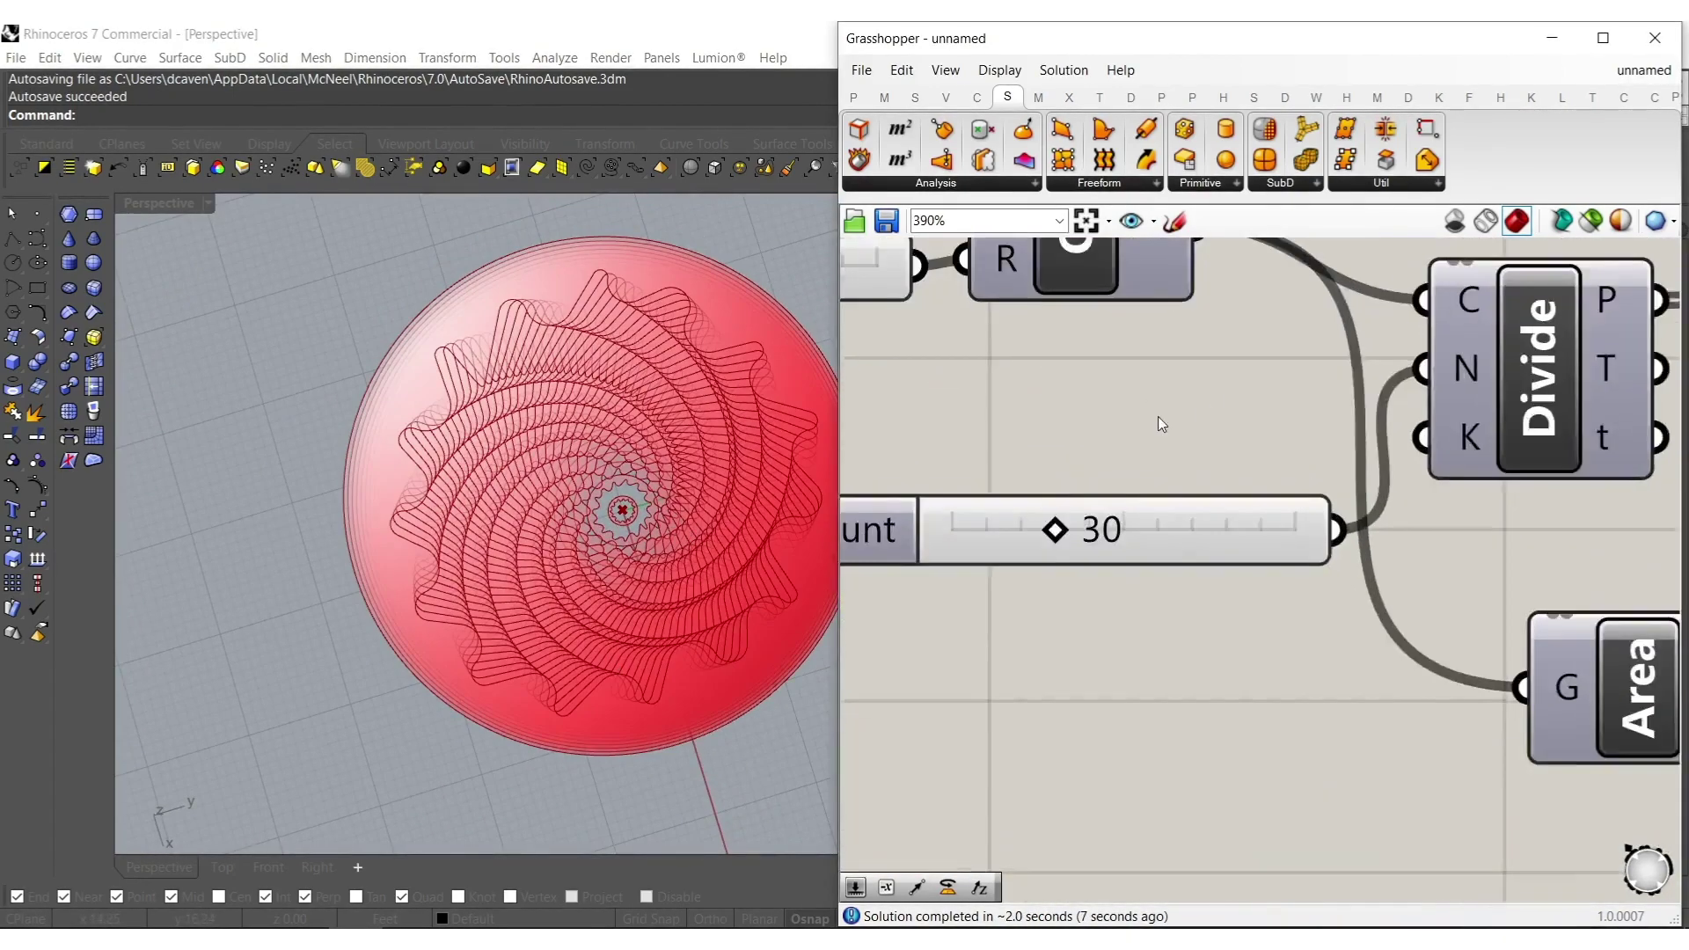
right_drag(1038, 479, 1182, 563)
double_click(1196, 496)
text(20.5)
key(Return)
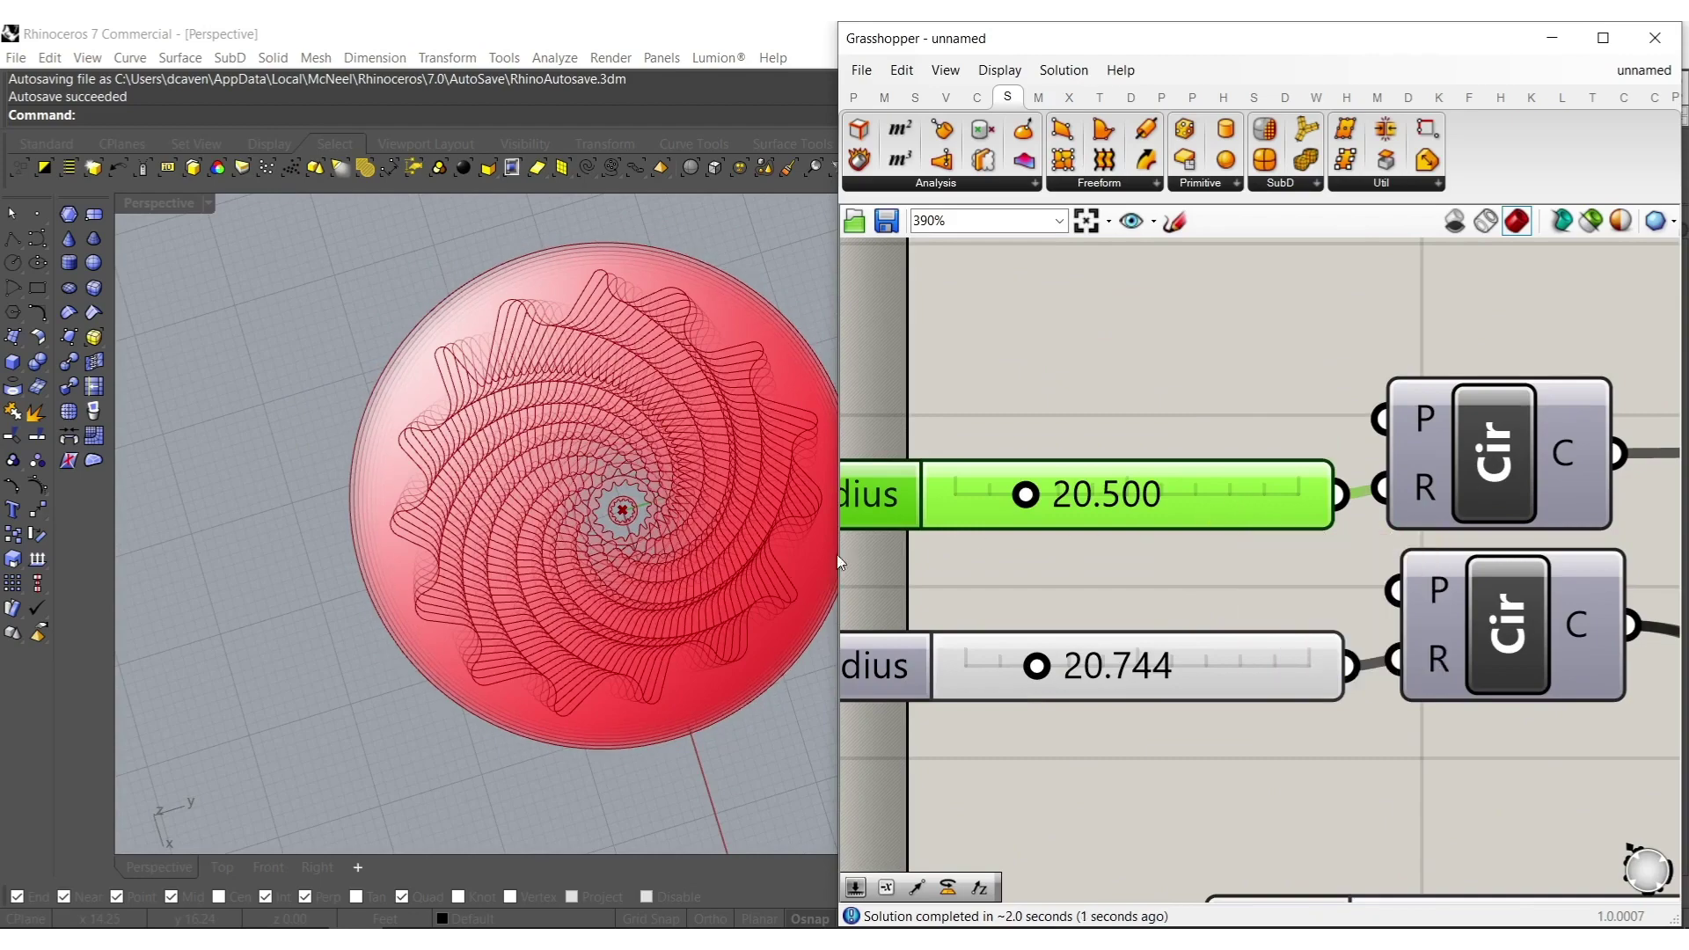
Set the upper Circle component's Radius slider to 20.9 and view the whole contour pattern from above.
shift+right_drag(755, 571, 723, 643)
scroll(723, 642, up, 1)
scroll(581, 581, up, 6)
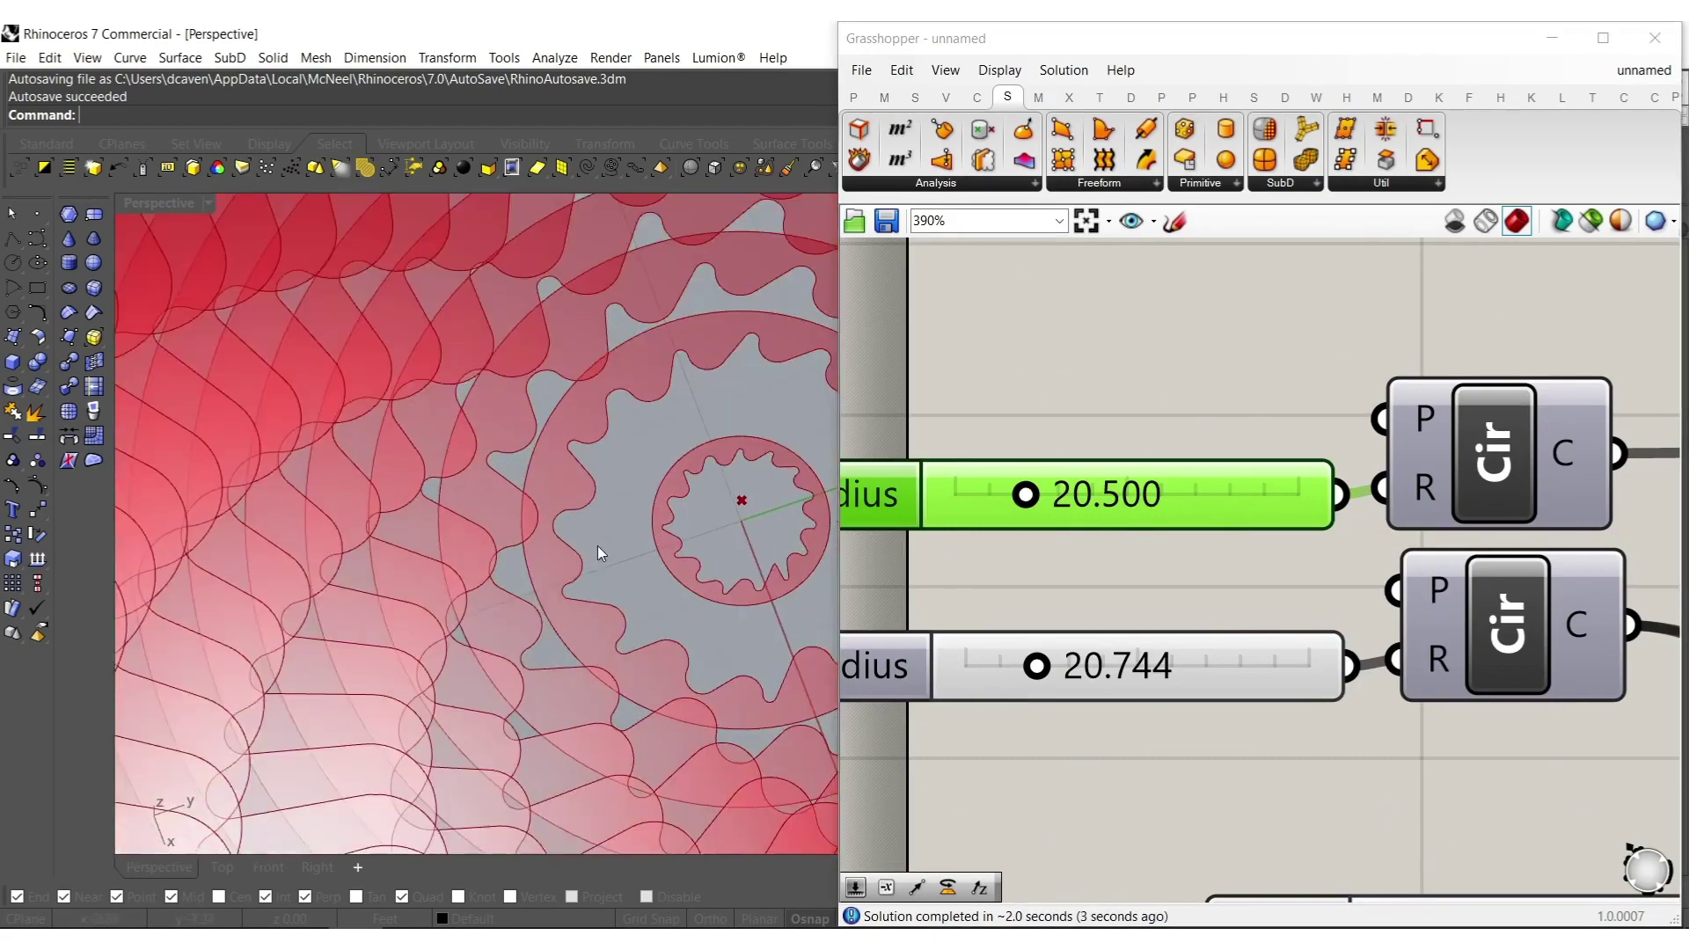
drag(1080, 490, 1100, 484)
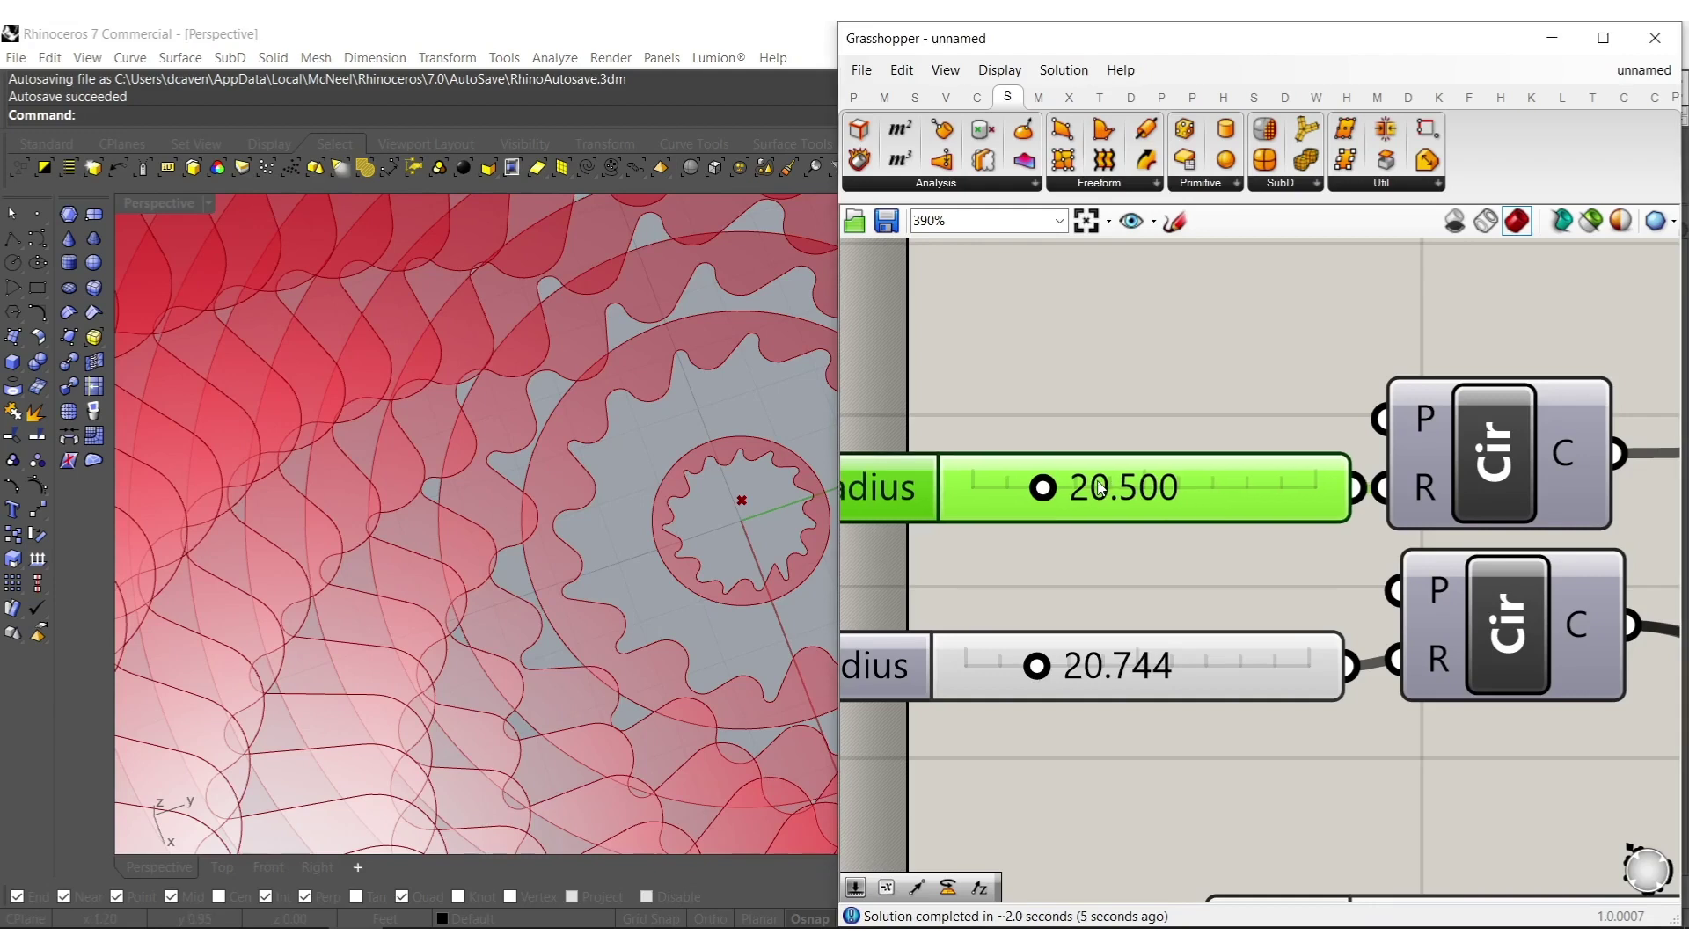
double_click(1100, 490)
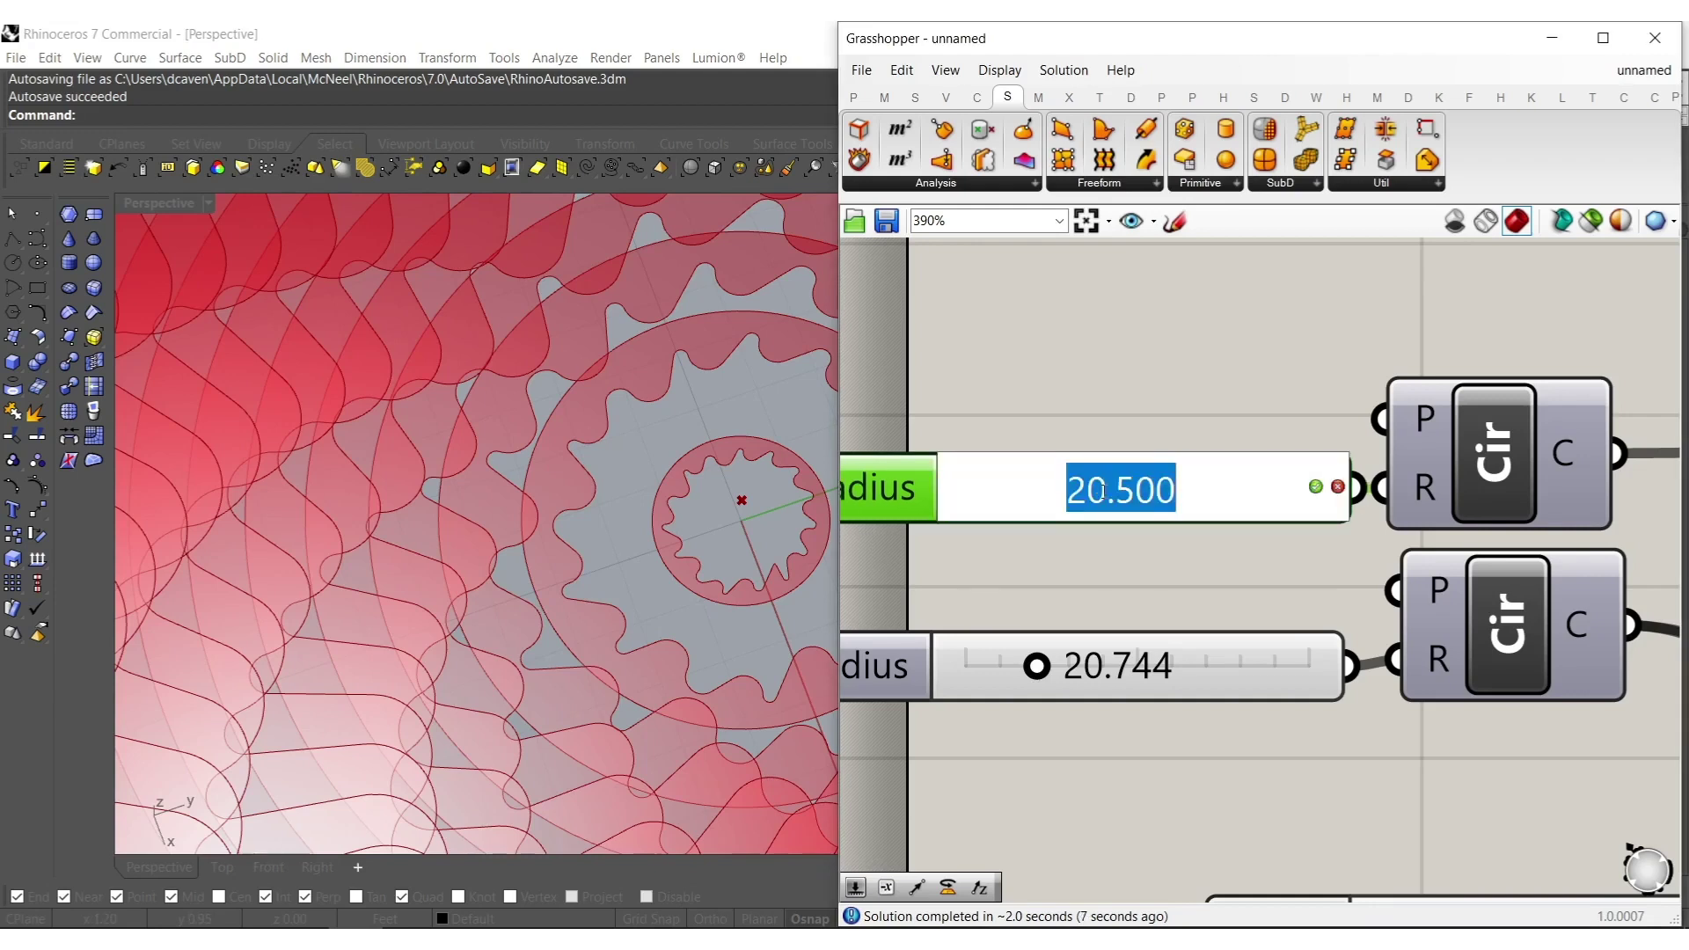
text(20.)
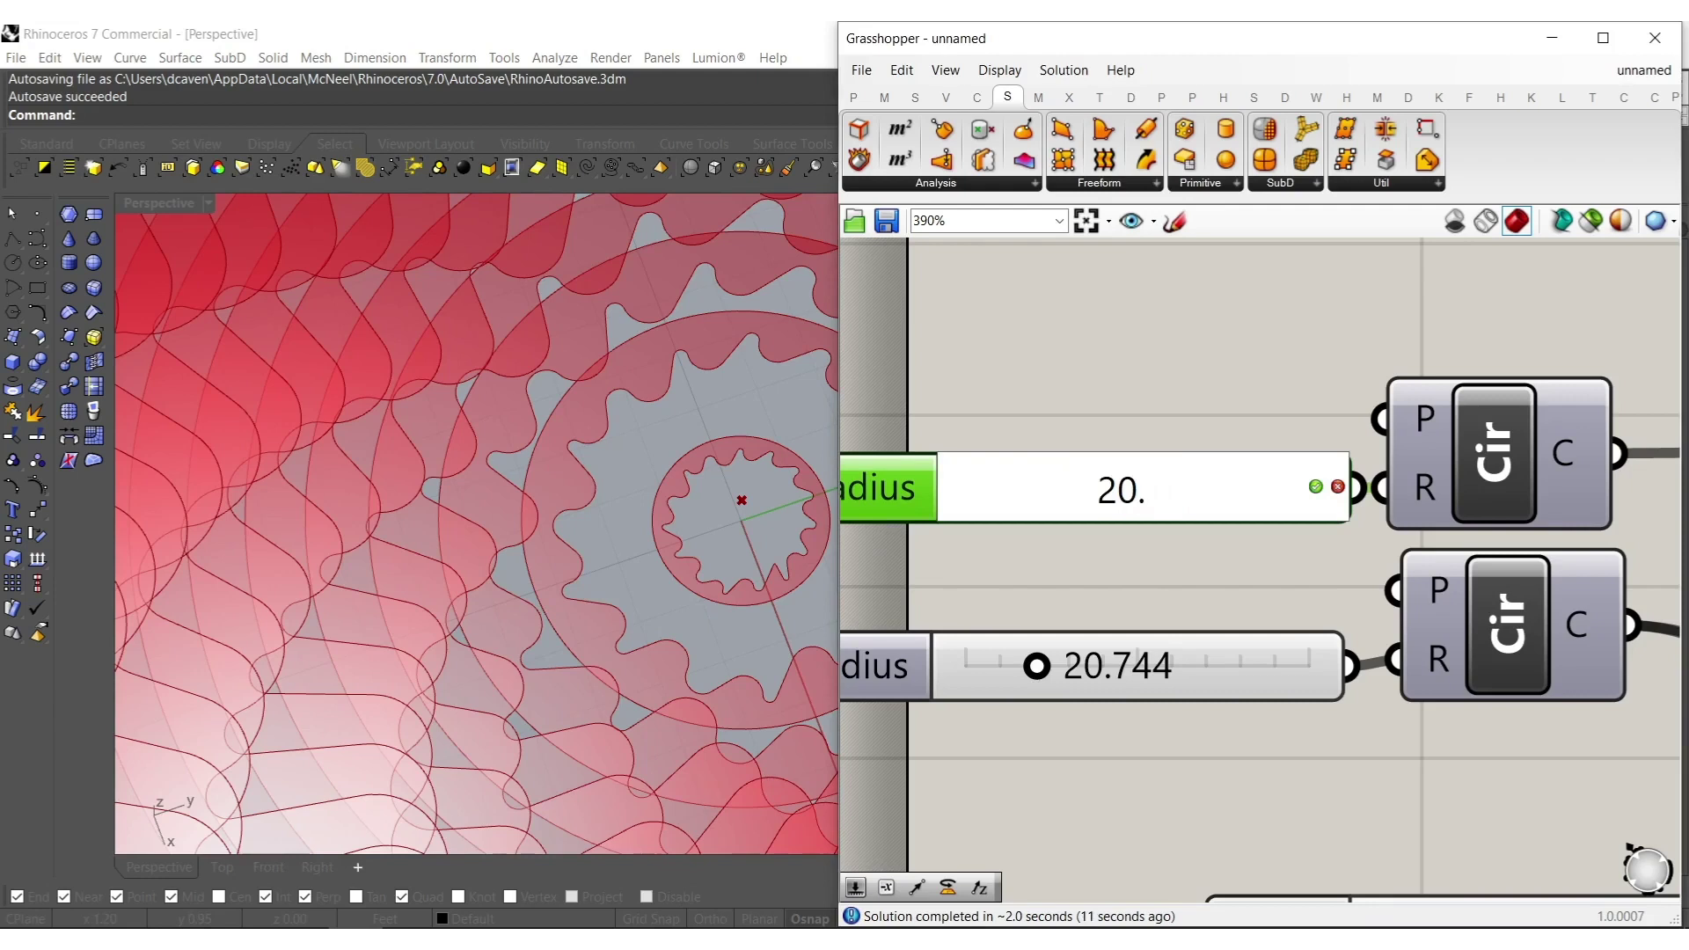
text(9)
key(Return)
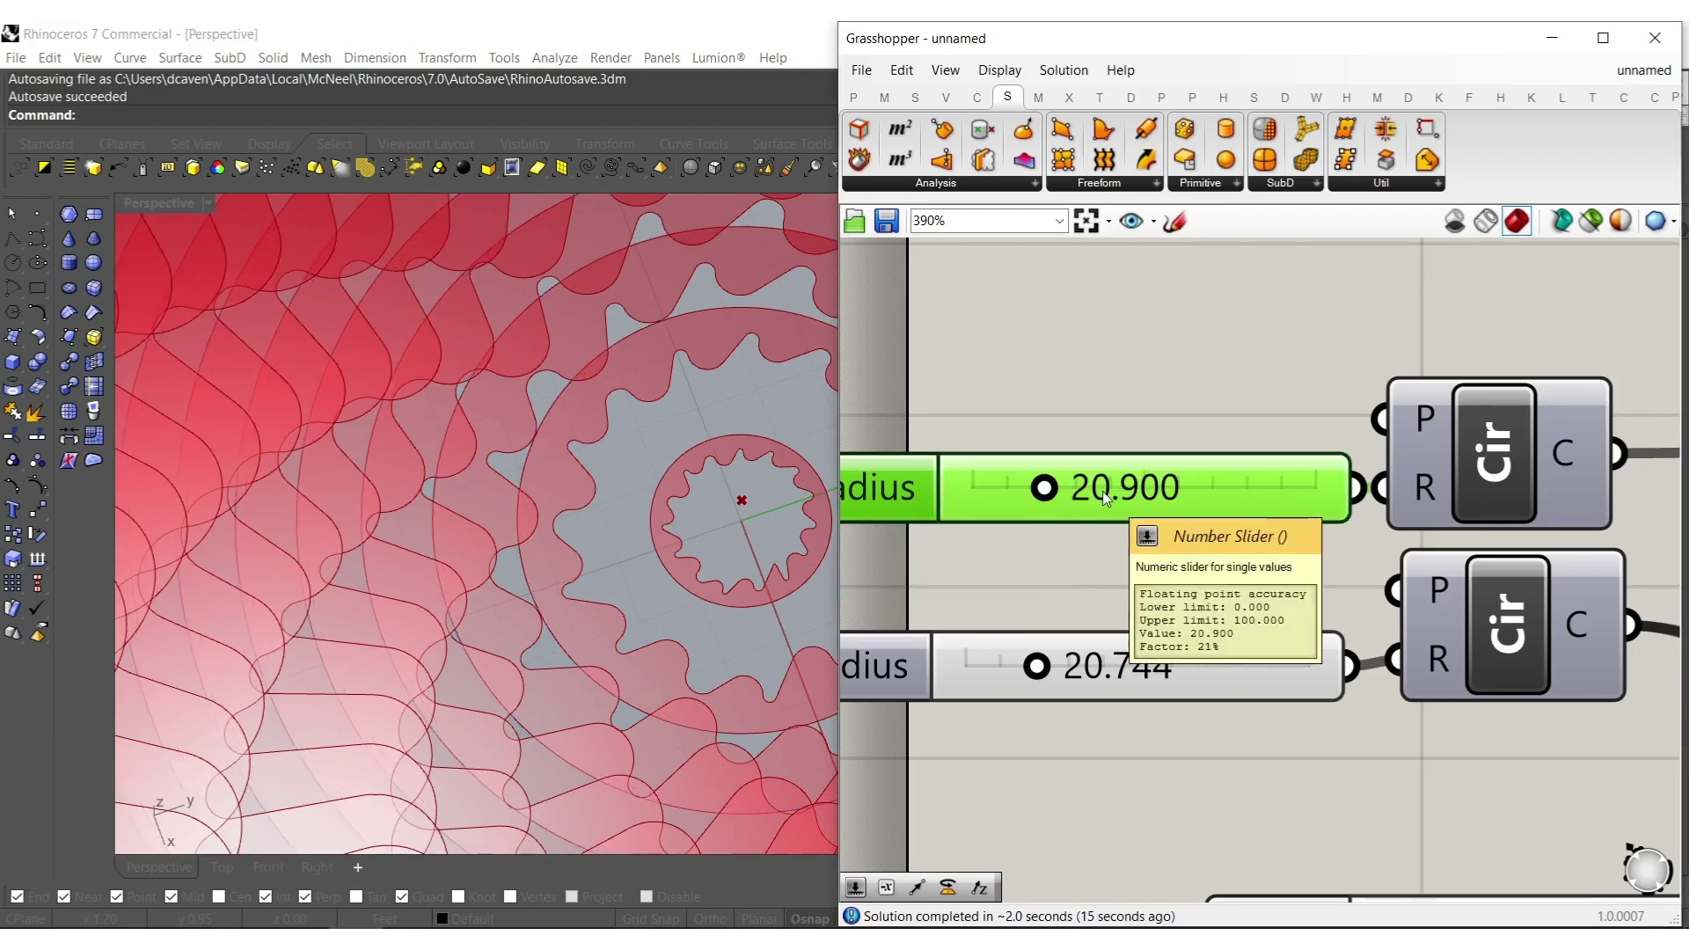
scroll(695, 496, down, 10)
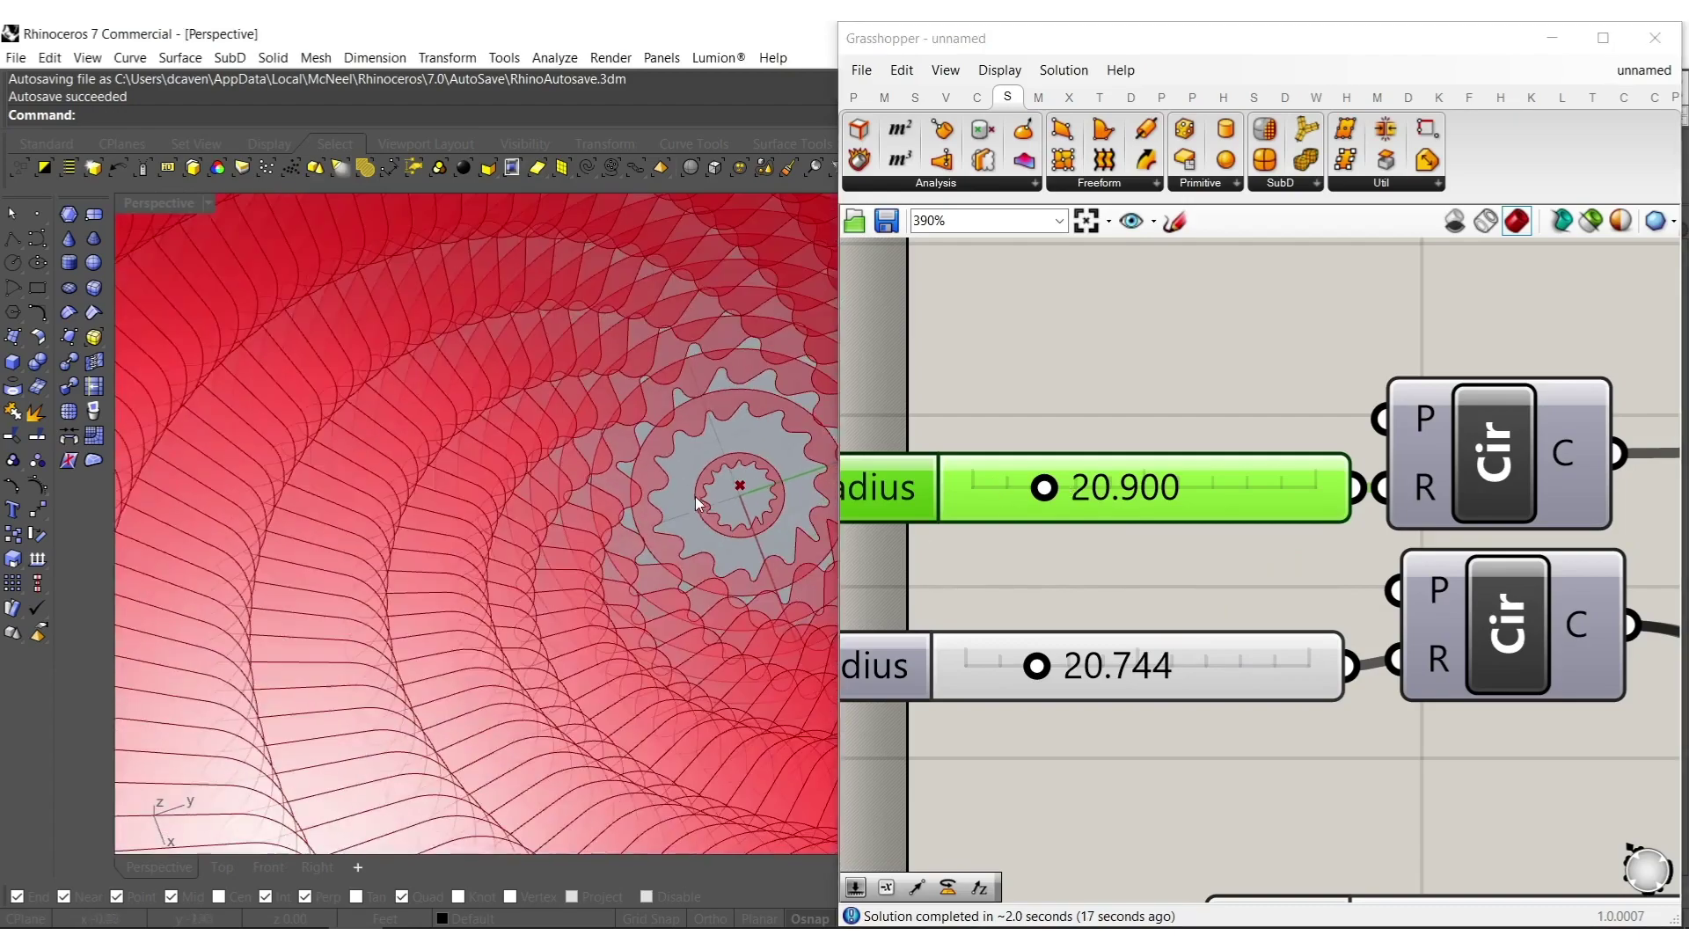
right_drag(698, 490, 699, 611)
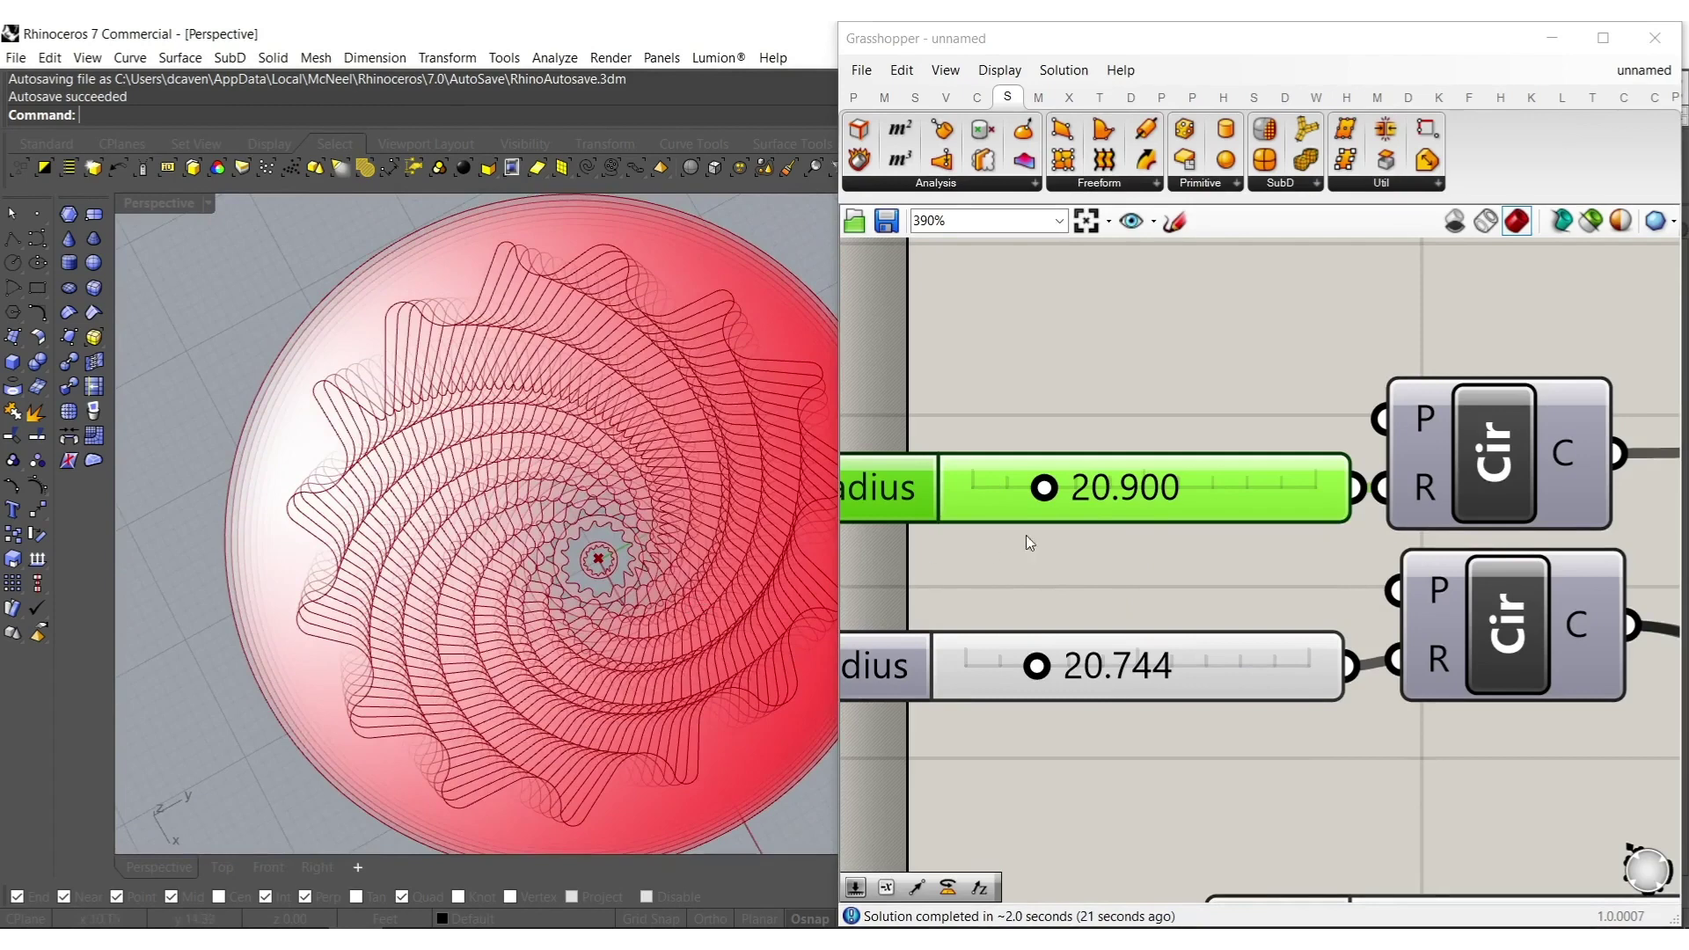
scroll(1126, 521, down, 14)
right_drag(1422, 645, 1005, 684)
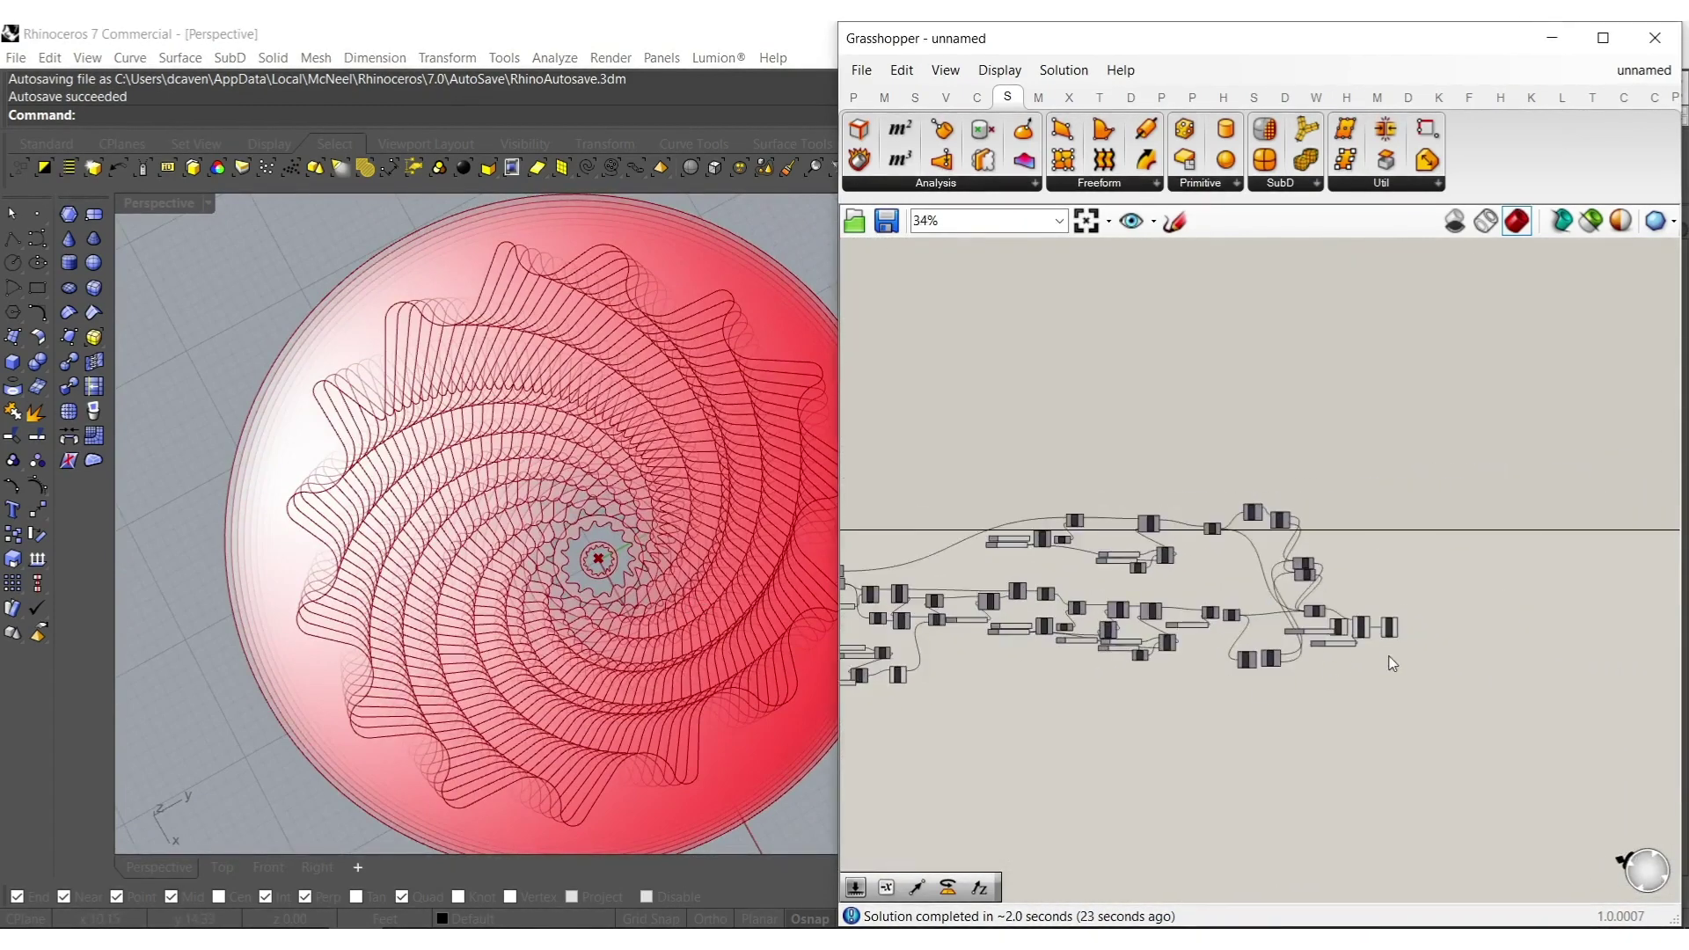
scroll(1407, 651, up, 6)
double_click(1380, 615)
text(cull)
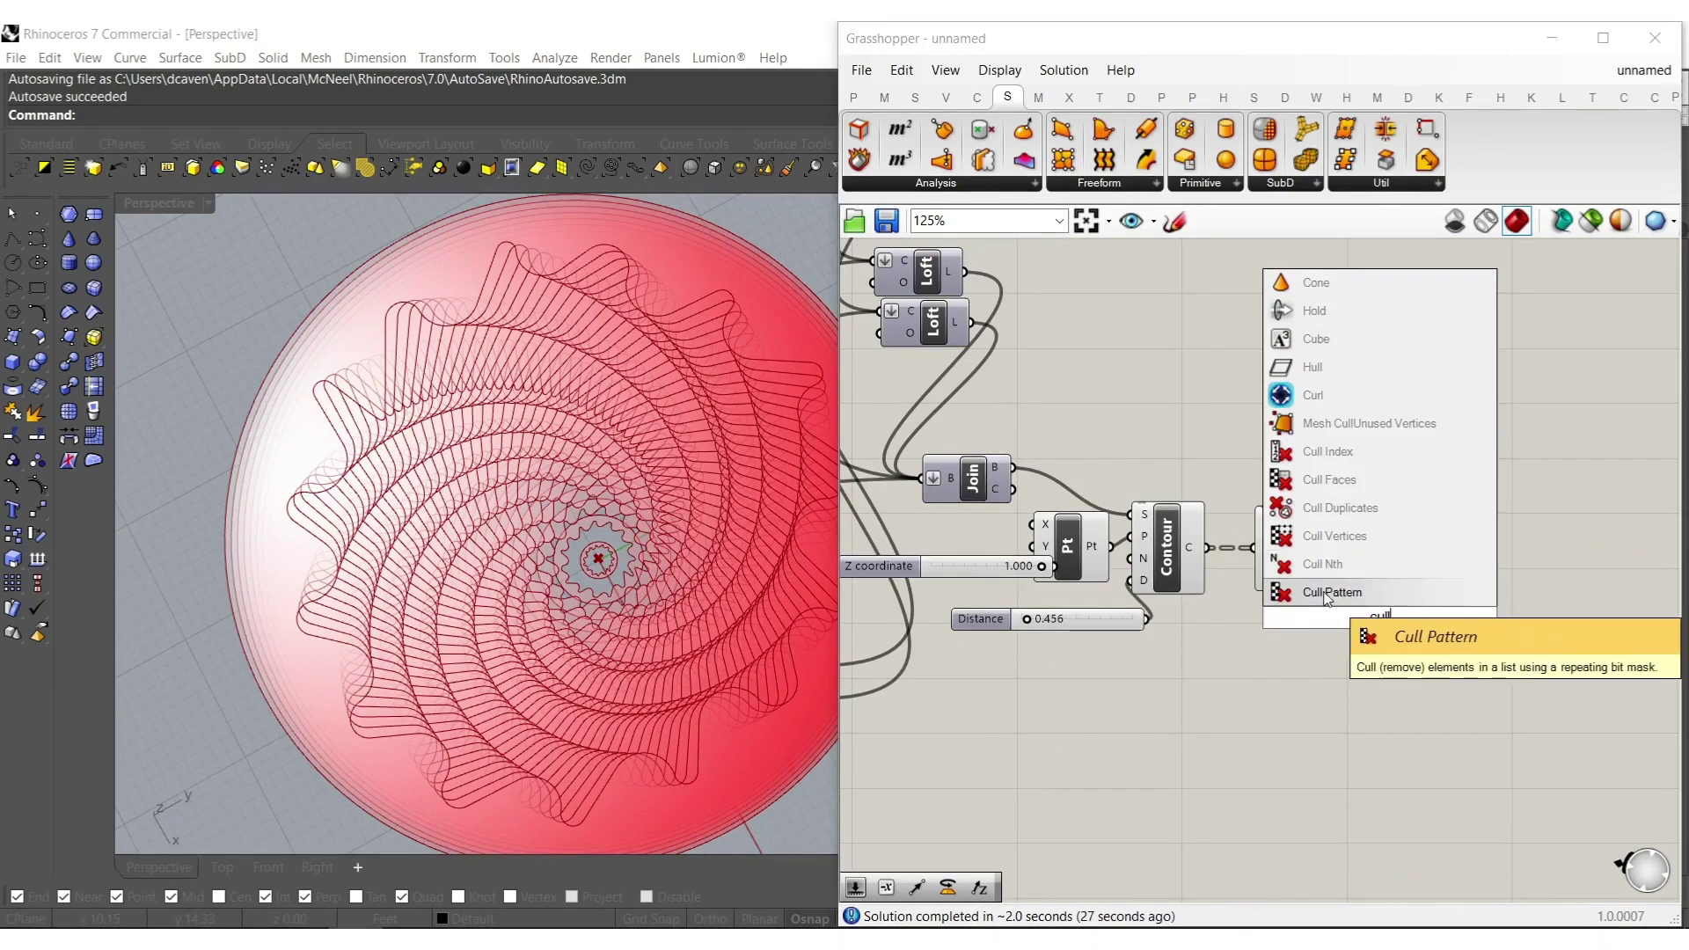
click(1329, 593)
scroll(1339, 621, up, 3)
click(1389, 626)
key(Delete)
Add a Dispatch component, connect the Boundary surfaces to its list input, and flatten that input.
double_click(1387, 667)
text(di)
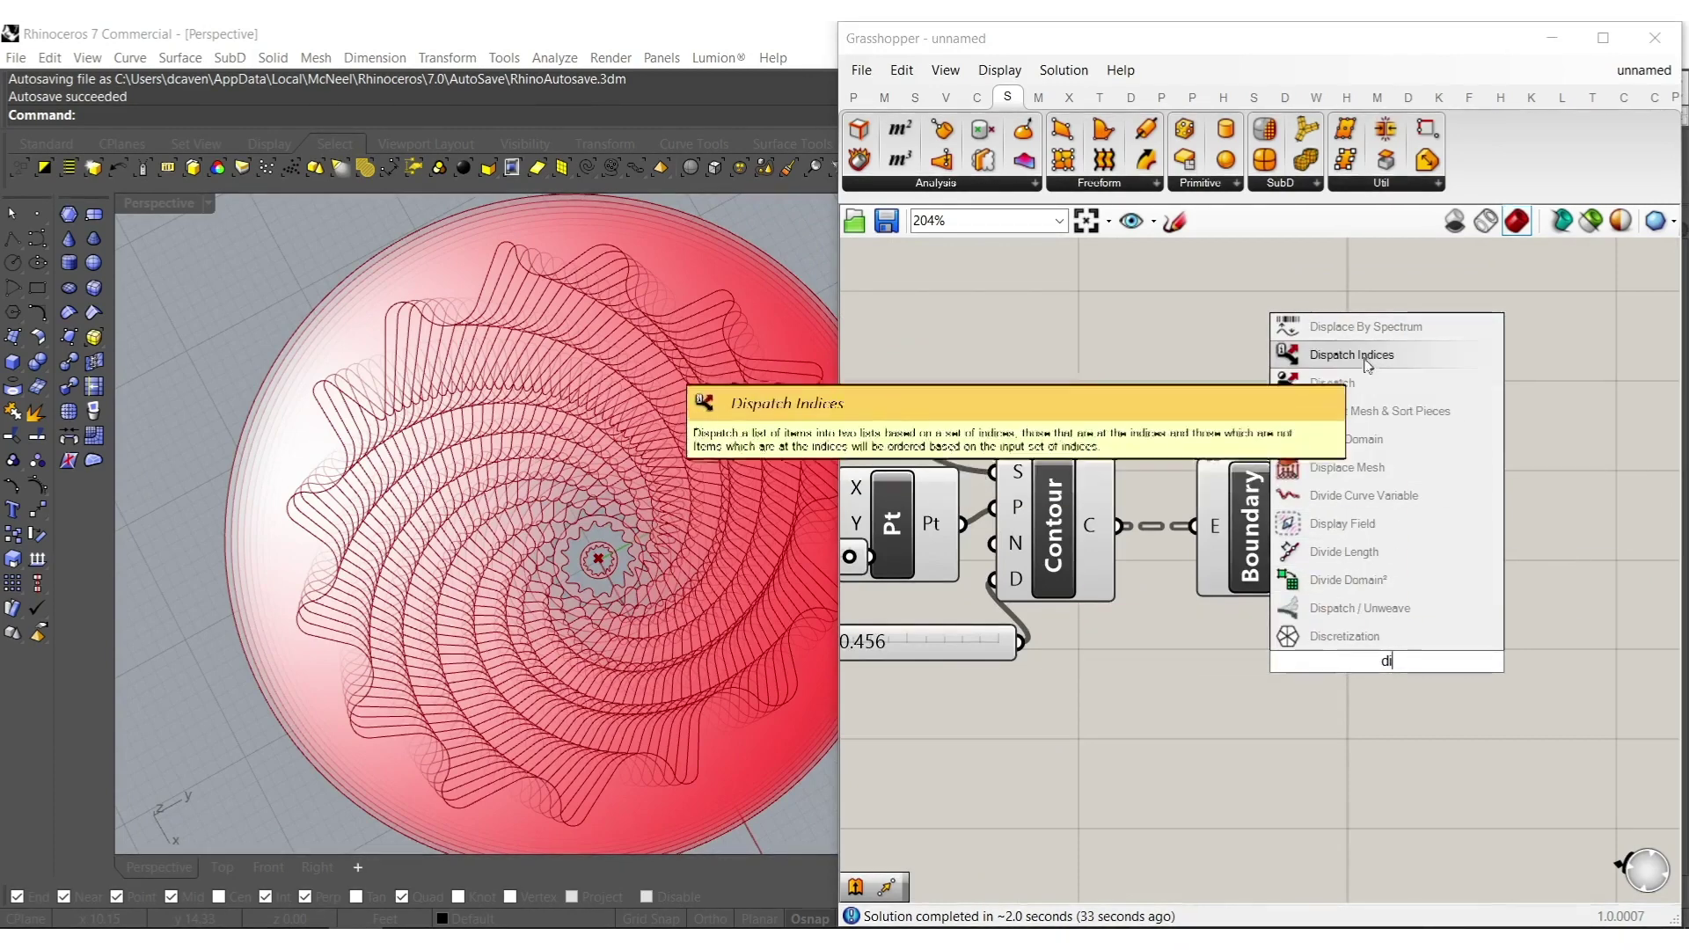
click(1333, 382)
scroll(1329, 635, up, 3)
drag(1326, 637, 1308, 469)
right_click(1364, 638)
click(1487, 679)
Add a Group component beside Dispatch and flatten its objects input.
right_drag(1492, 652, 1395, 649)
double_click(1396, 648)
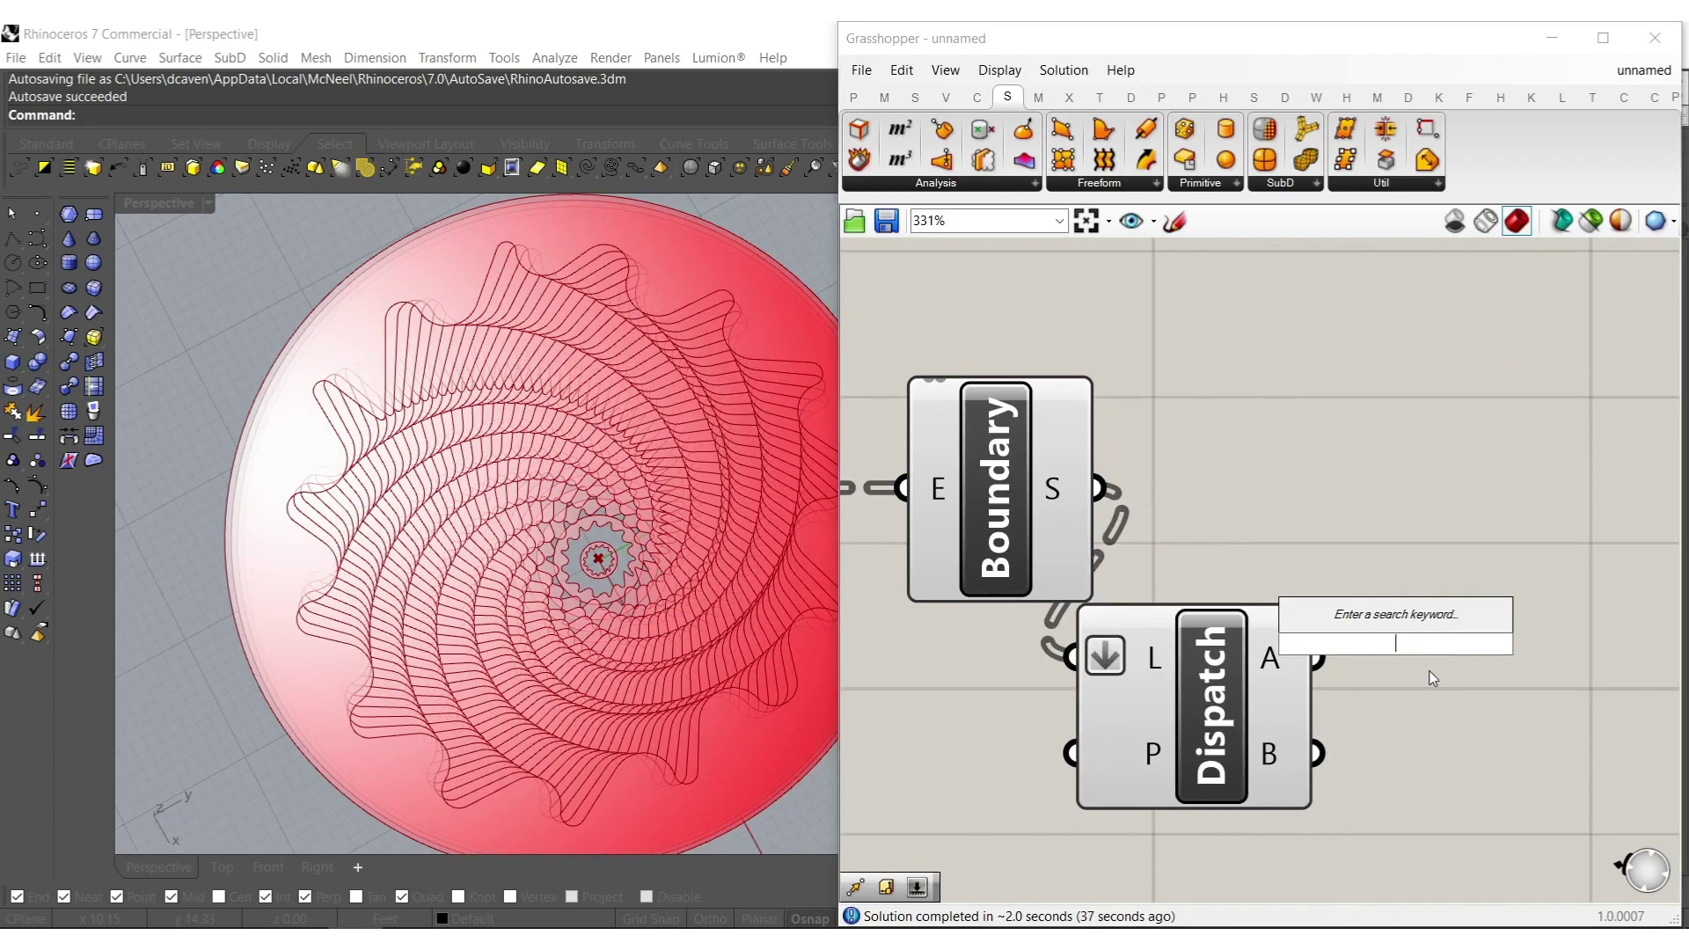
text(gr)
click(1334, 591)
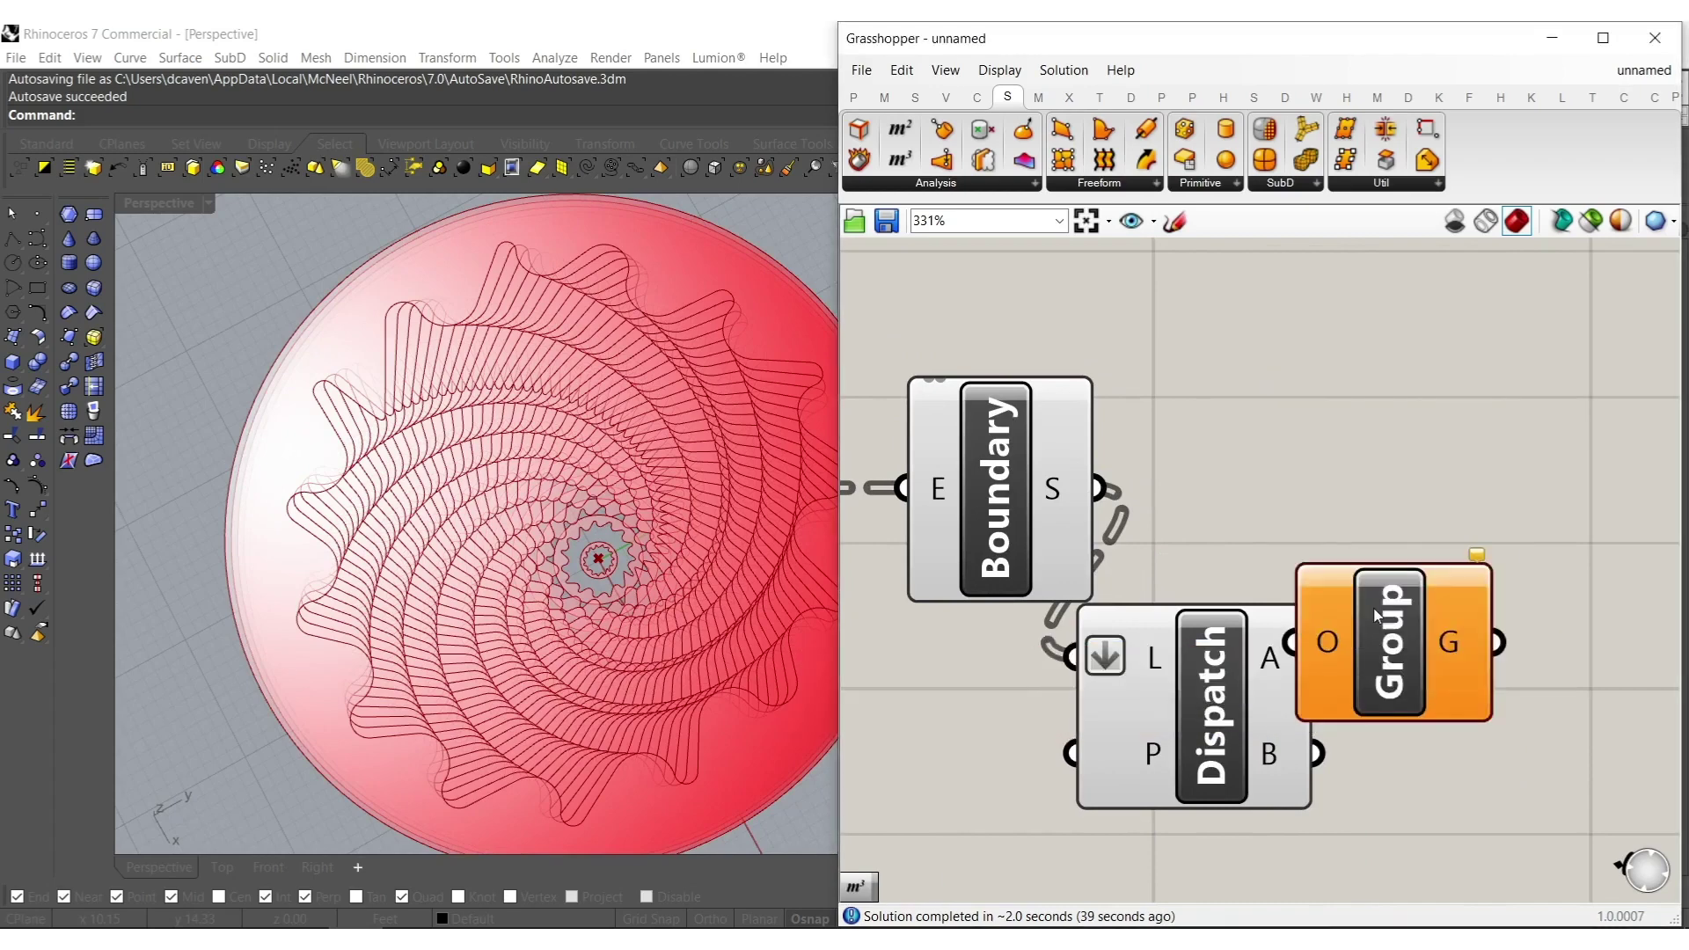
drag(1359, 614, 1426, 614)
right_click(1394, 635)
click(1429, 692)
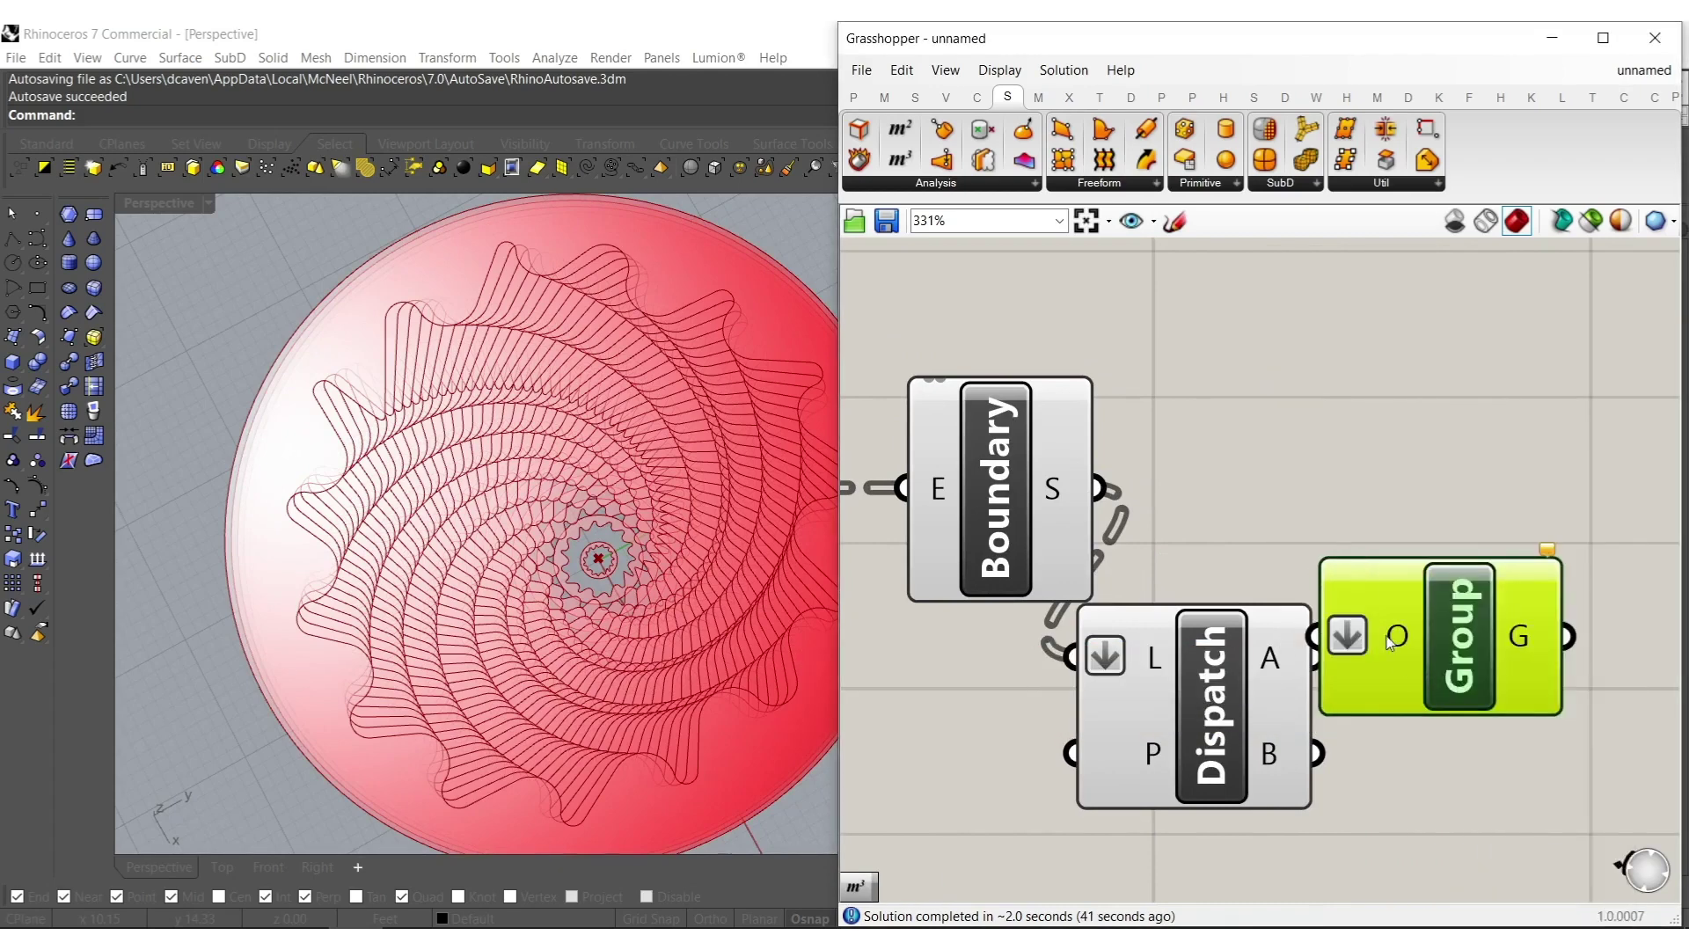
Duplicate the flattened Group component and connect Dispatch output A to the upper Group and B to the lower one.
right_drag(1366, 616, 1393, 488)
drag(1452, 505, 1483, 715)
drag(1366, 722, 1341, 628)
right_drag(1410, 704, 1247, 725)
right_drag(1309, 819, 1312, 695)
Bake both Group components into Rhino and close the Grasshopper window.
drag(1405, 771, 1346, 259)
middle_click(1306, 487)
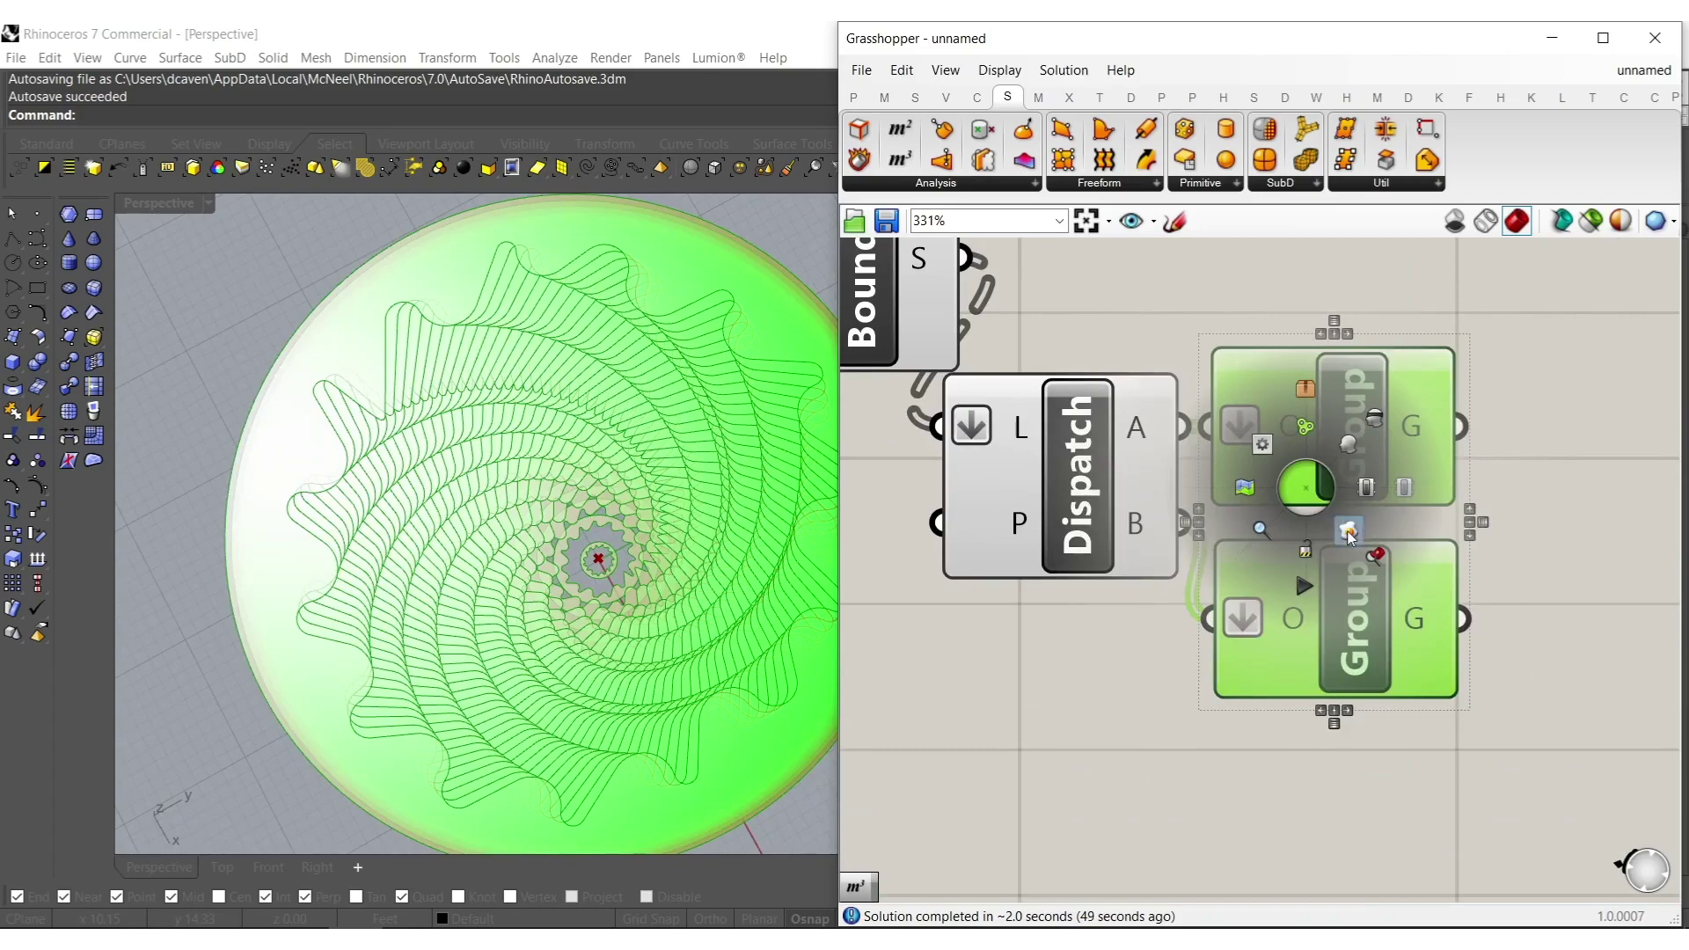
click(1348, 532)
click(1483, 381)
click(1655, 38)
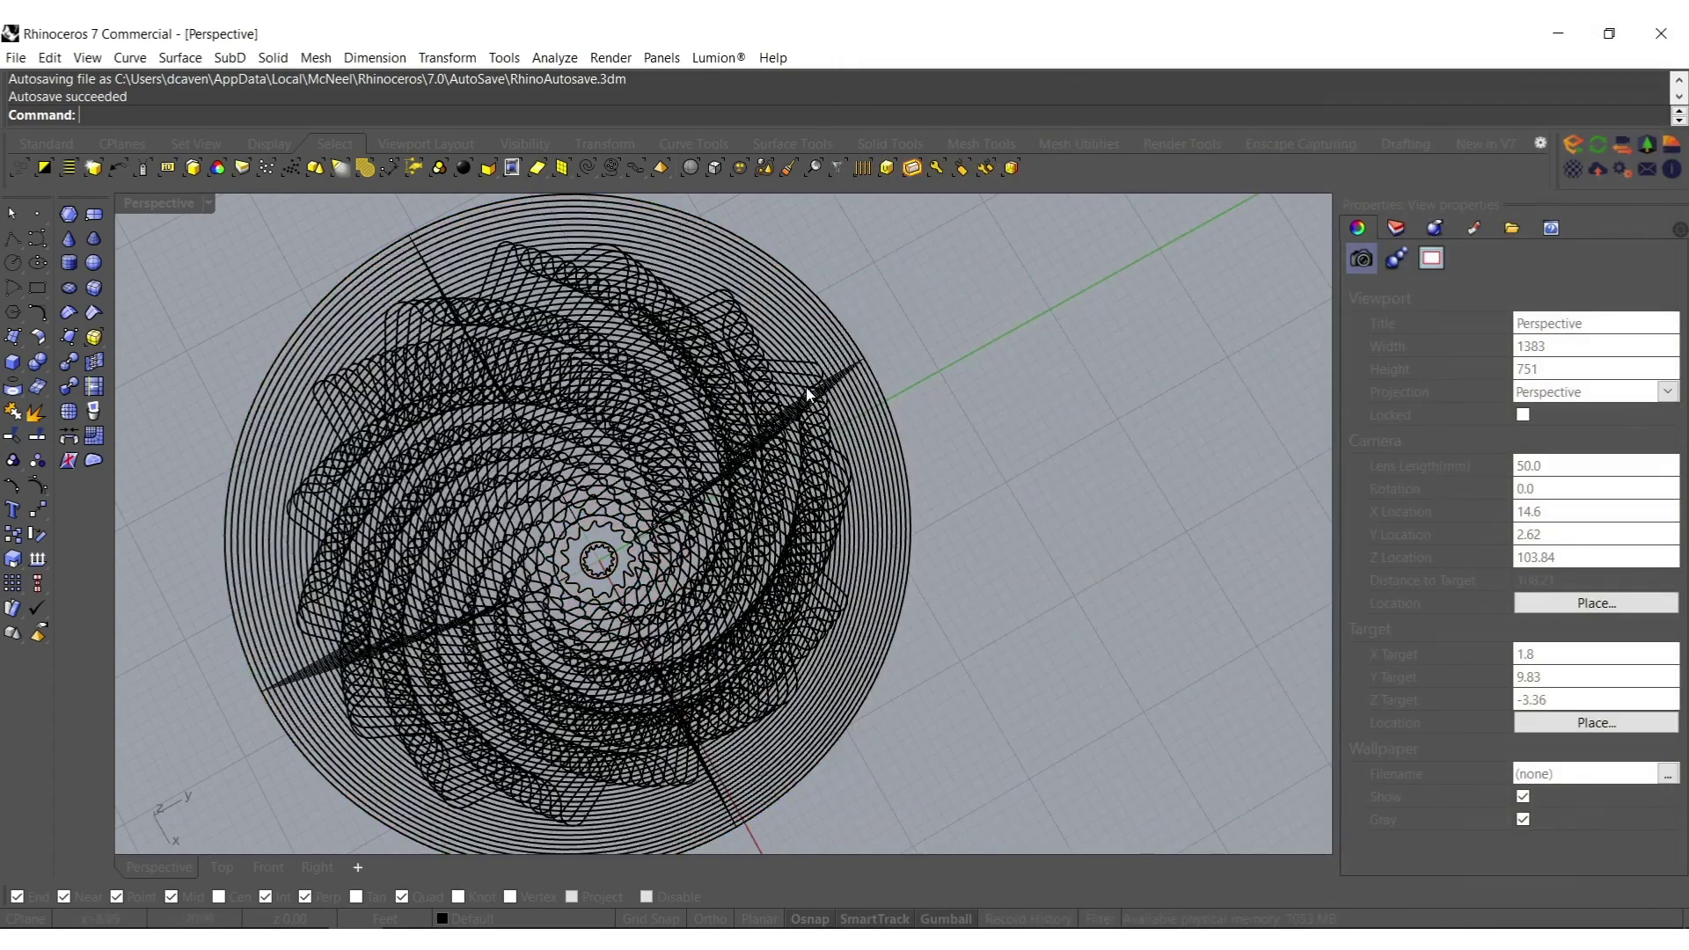
Switch the Perspective viewport to Shaded display and move one baked group of floor surfaces to the CONCRETE layer.
middle_click(978, 272)
click(1035, 262)
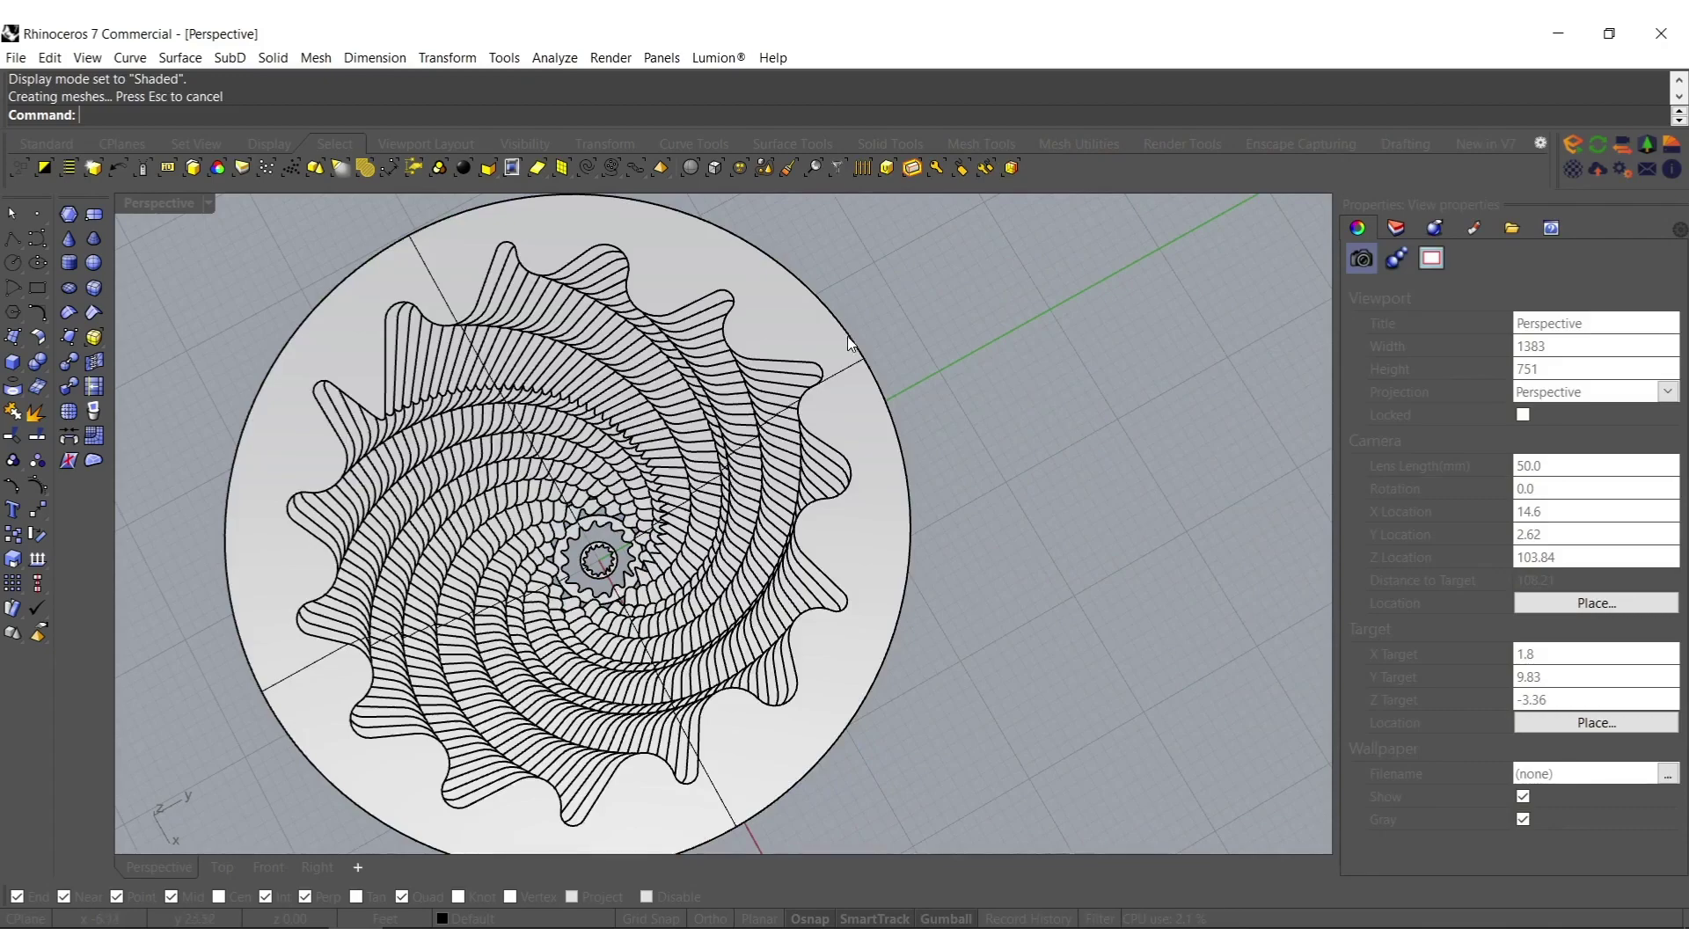
click(840, 356)
right_drag(839, 361, 1015, 470)
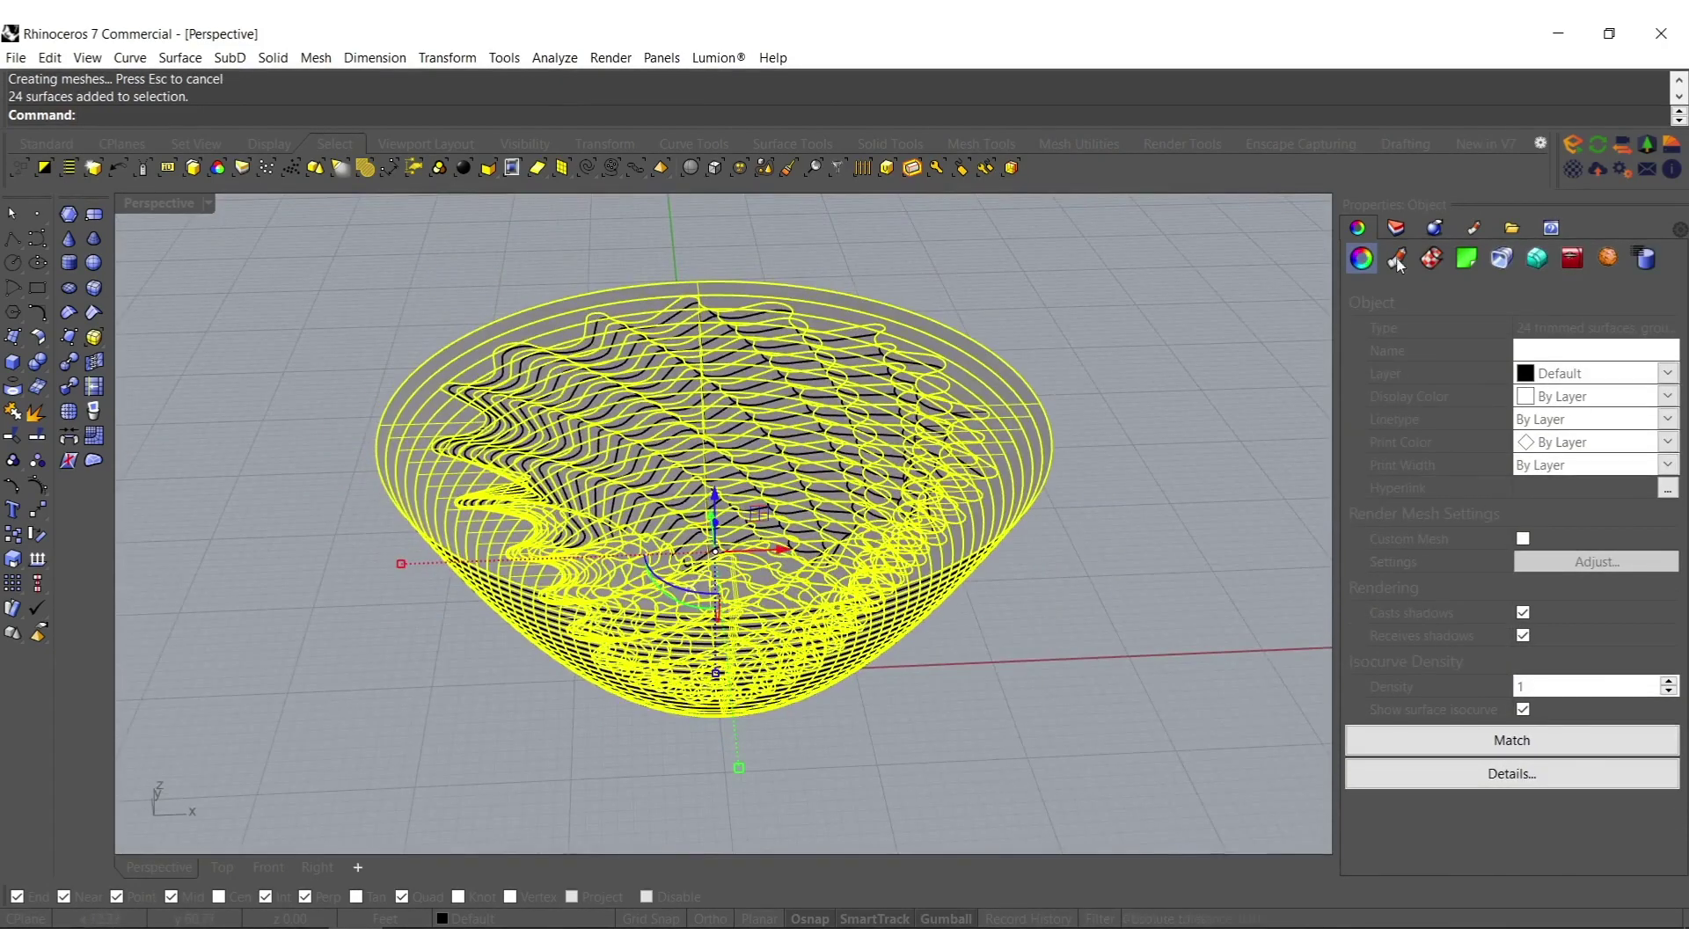
click(1396, 228)
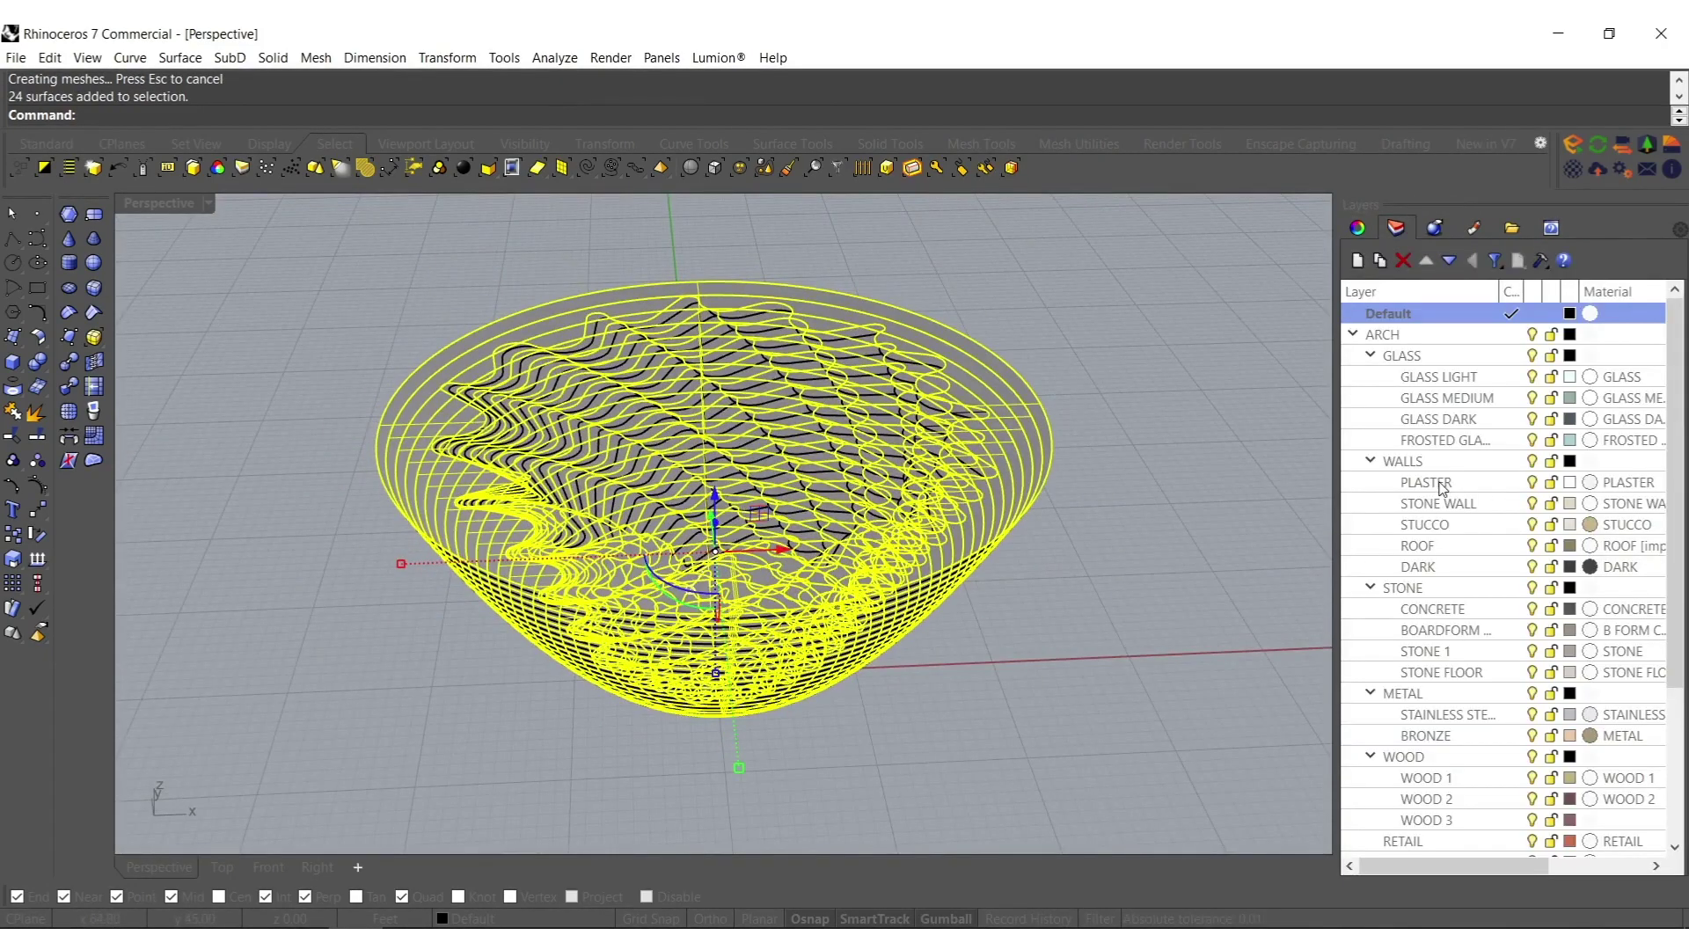
right_click(1433, 608)
click(1517, 526)
Select the other baked group of floor surfaces and move it to the DARK layer.
right_drag(967, 378, 915, 546)
scroll(744, 465, up, 8)
key(Escape)
click(743, 457)
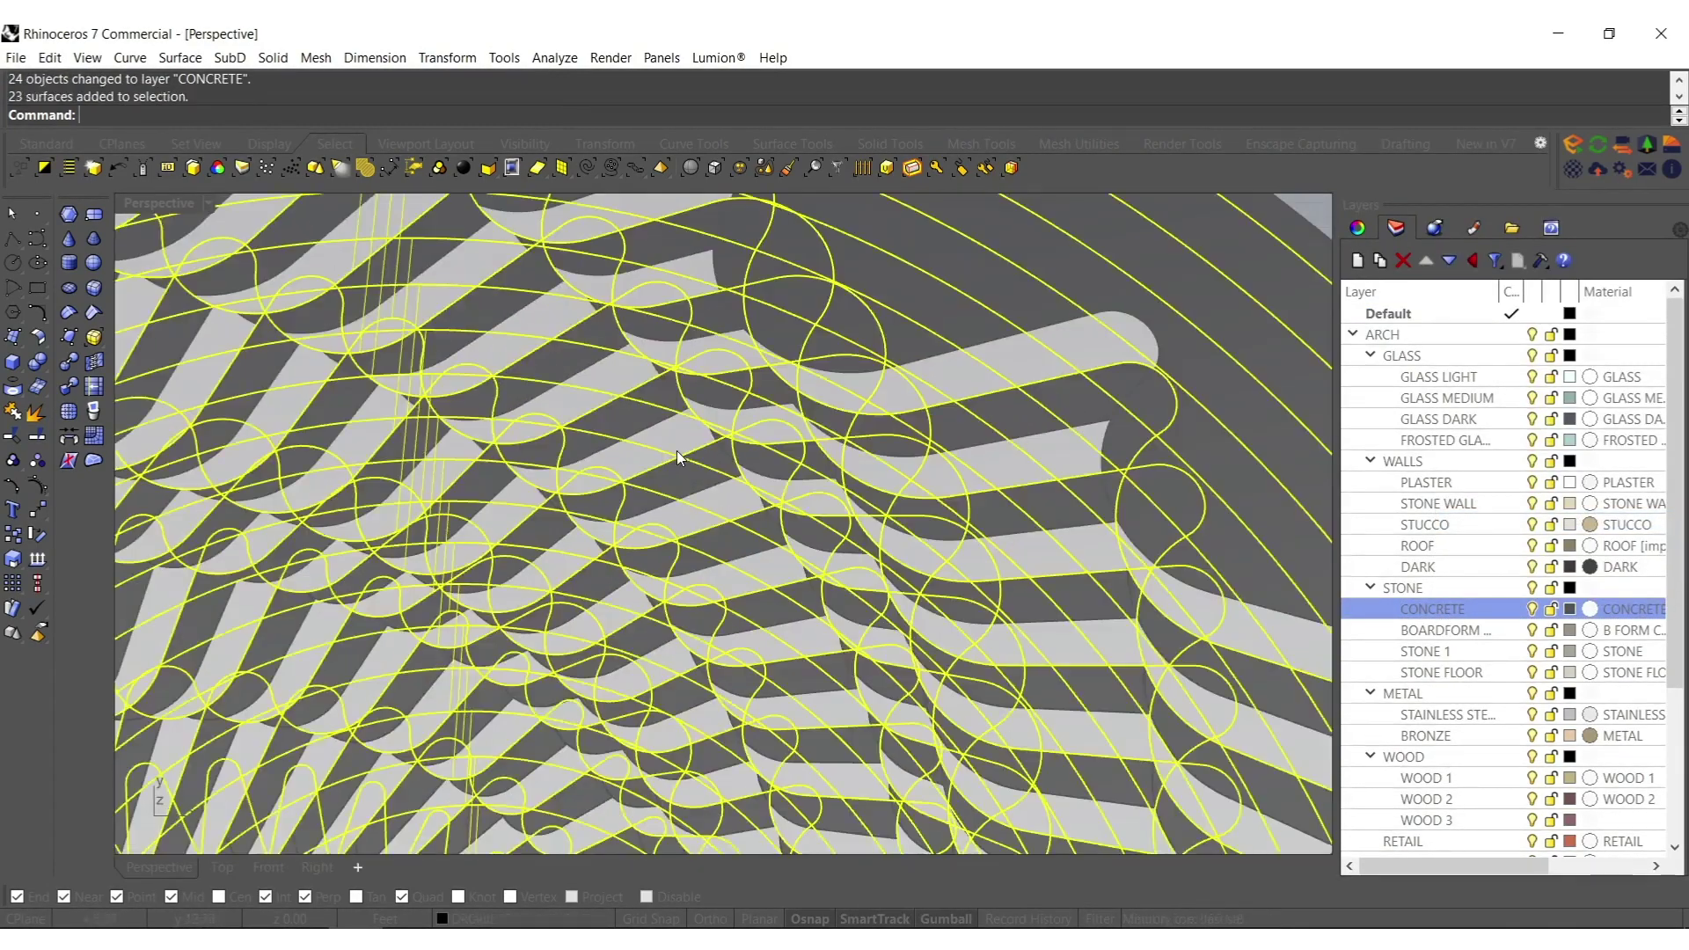
right_click(1418, 566)
click(1425, 475)
Change the DARK layer's display color to white and deselect the surfaces.
scroll(685, 547, down, 6)
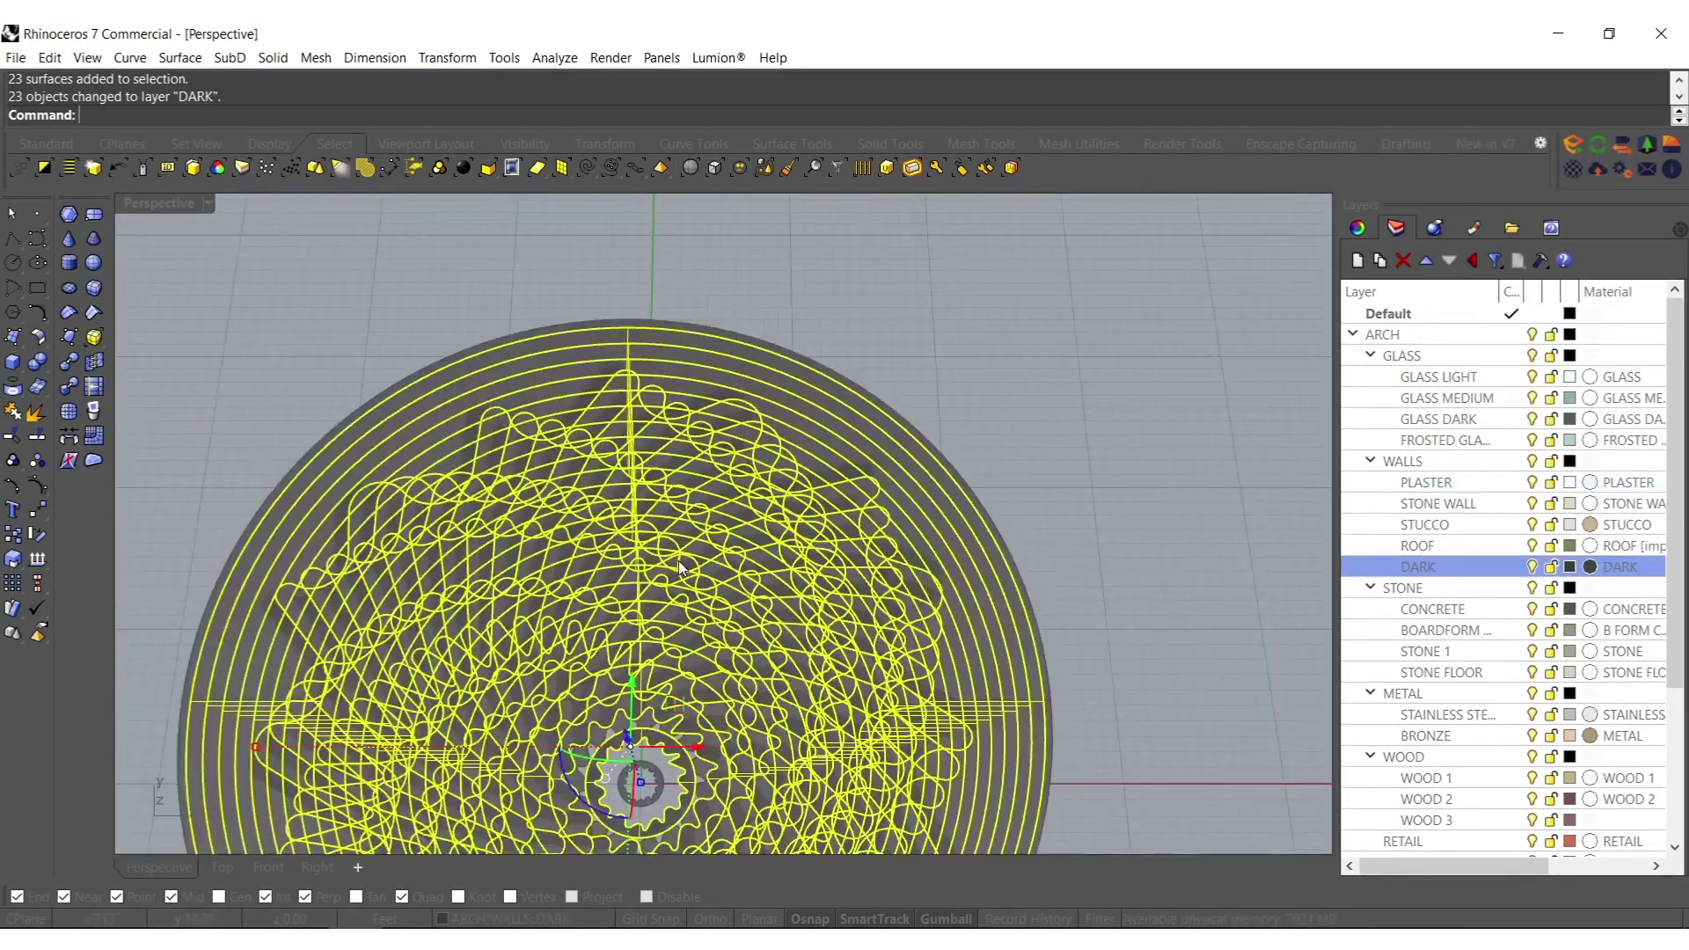
right_drag(774, 591, 703, 621)
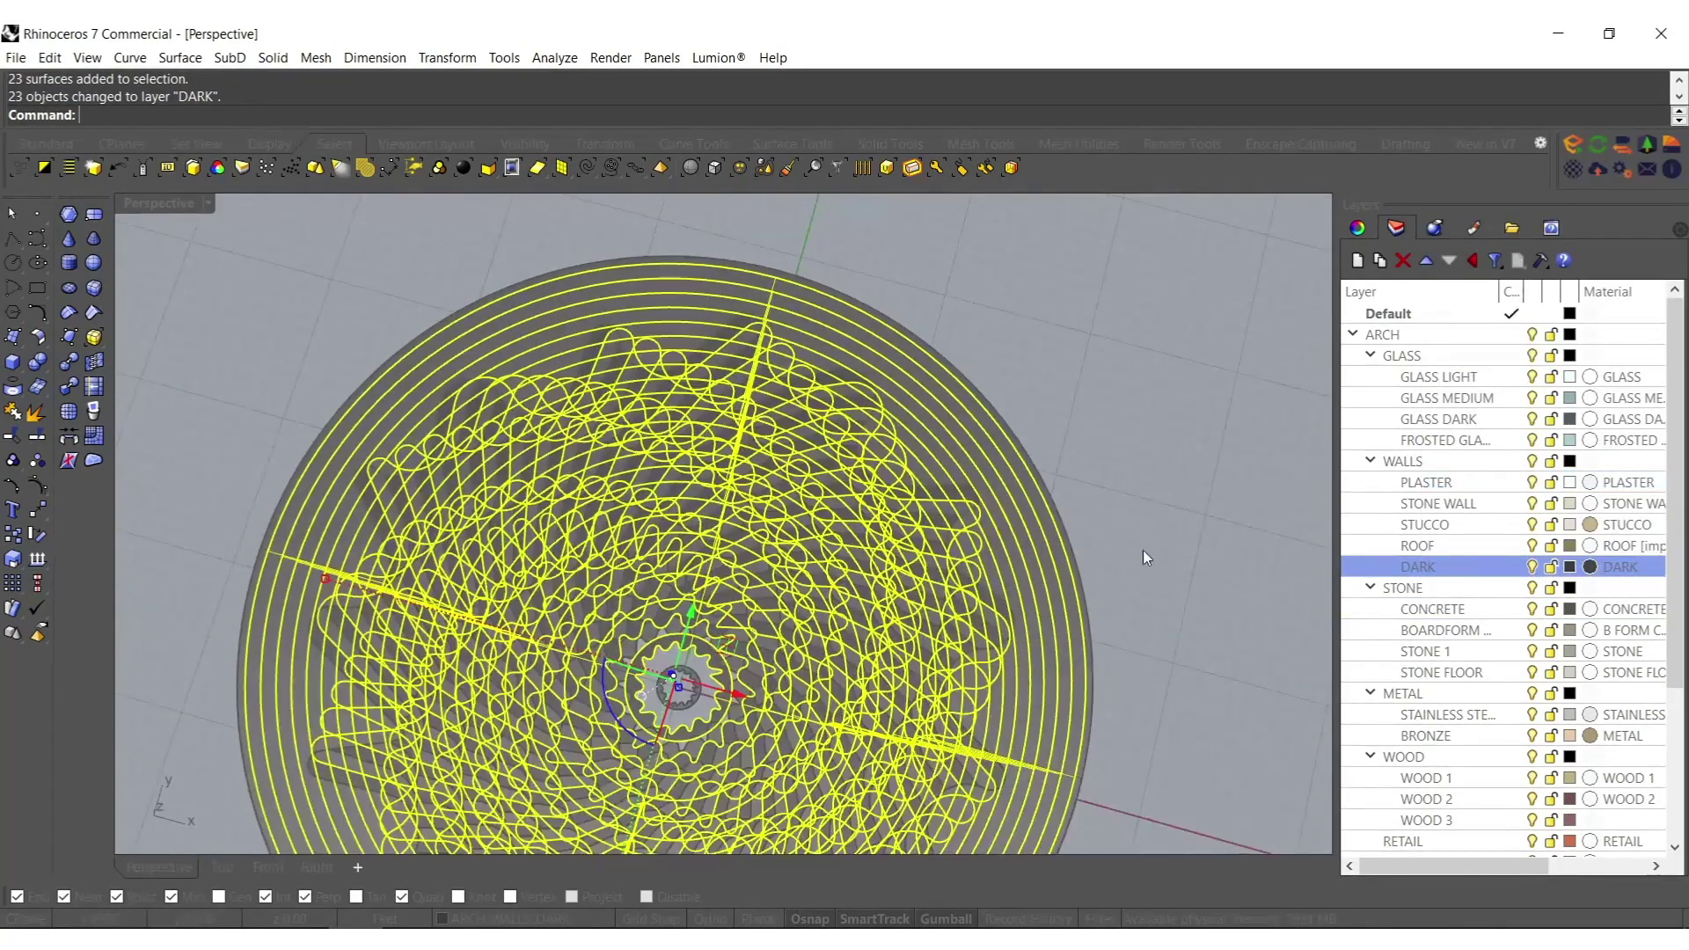
click(1570, 567)
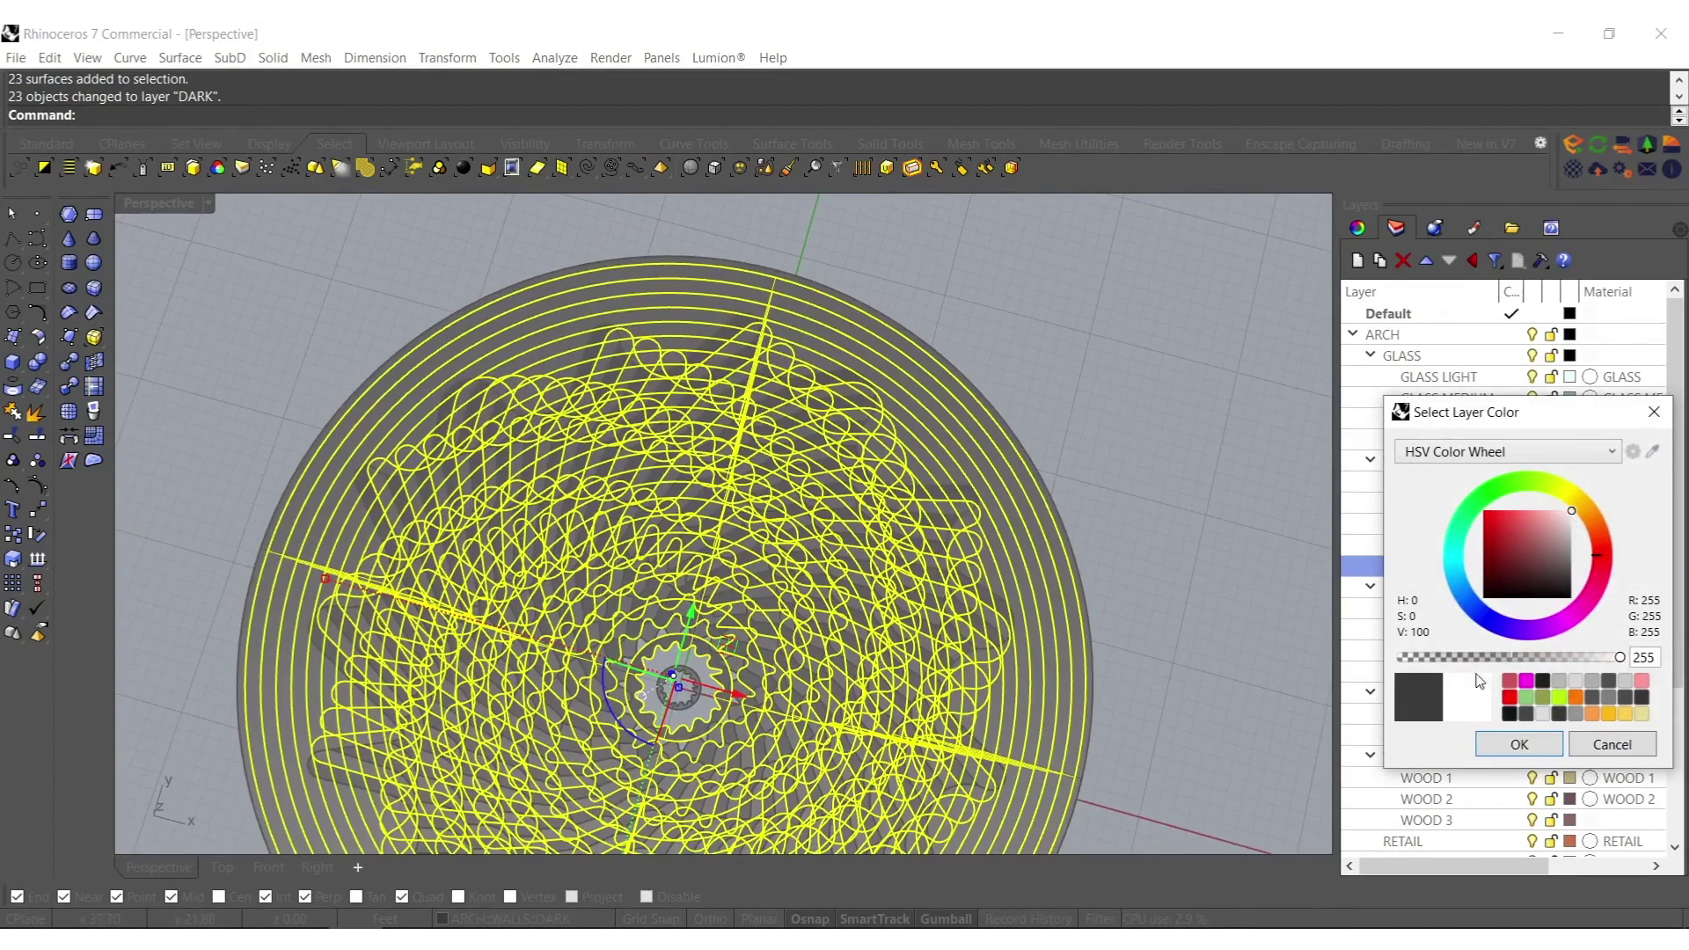
click(1513, 741)
key(Escape)
scroll(915, 610, up, 5)
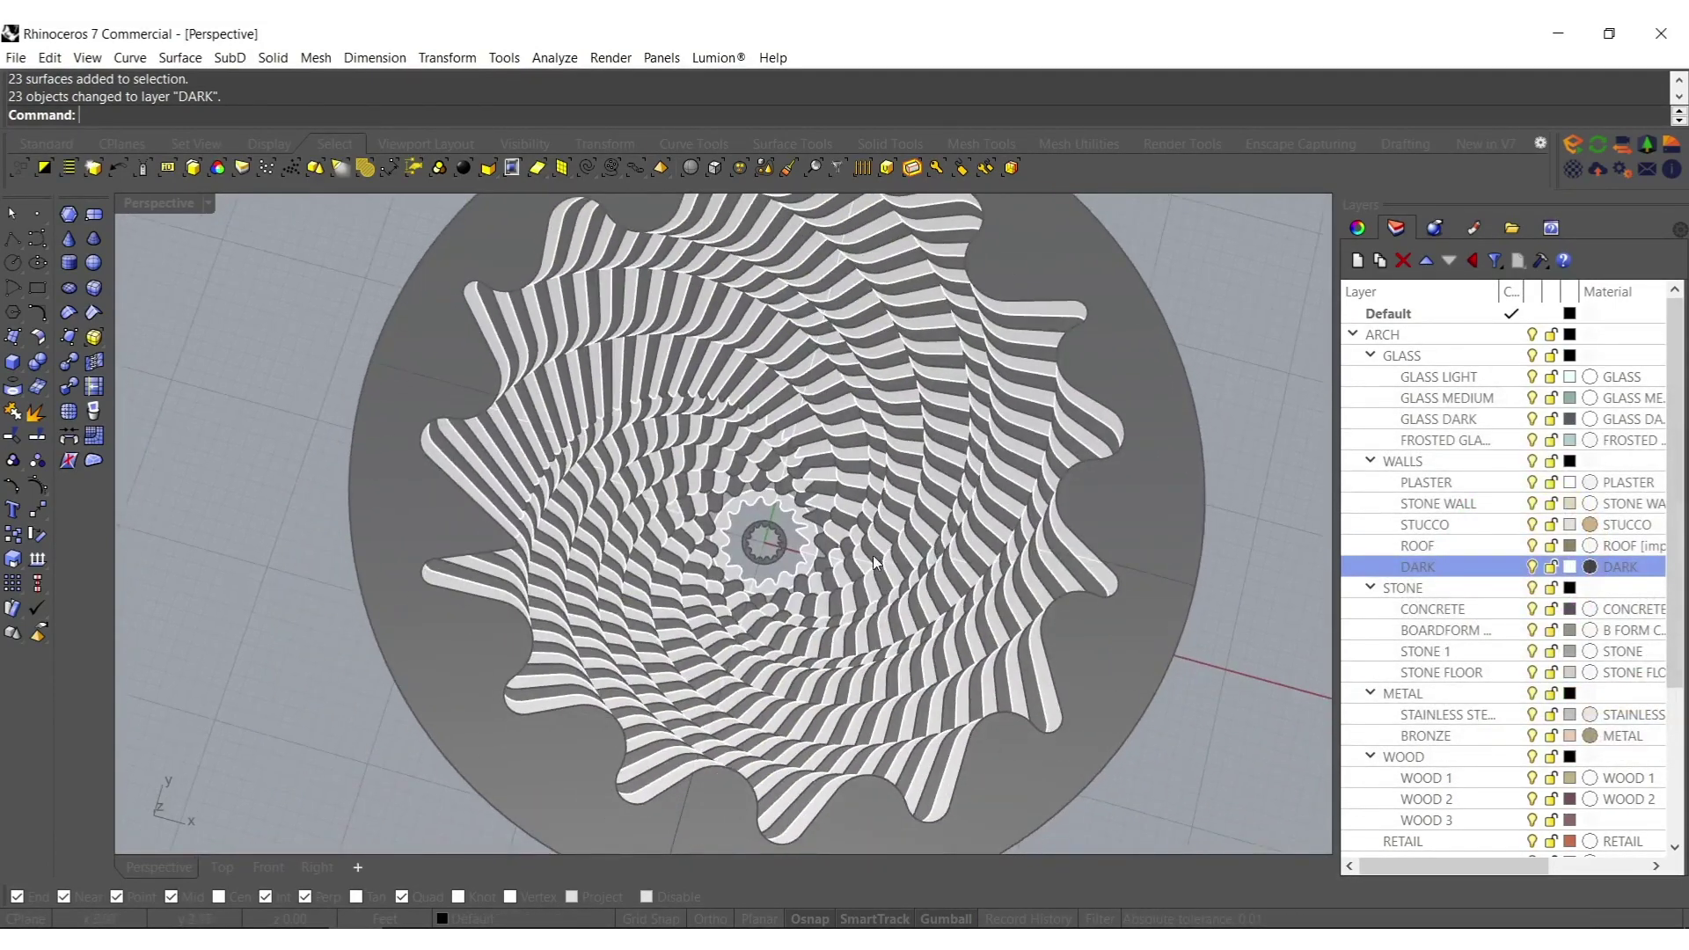
Rotate one baked group of floor surfaces slightly about its vertical axis relative to the other group.
click(874, 616)
scroll(873, 616, down, 5)
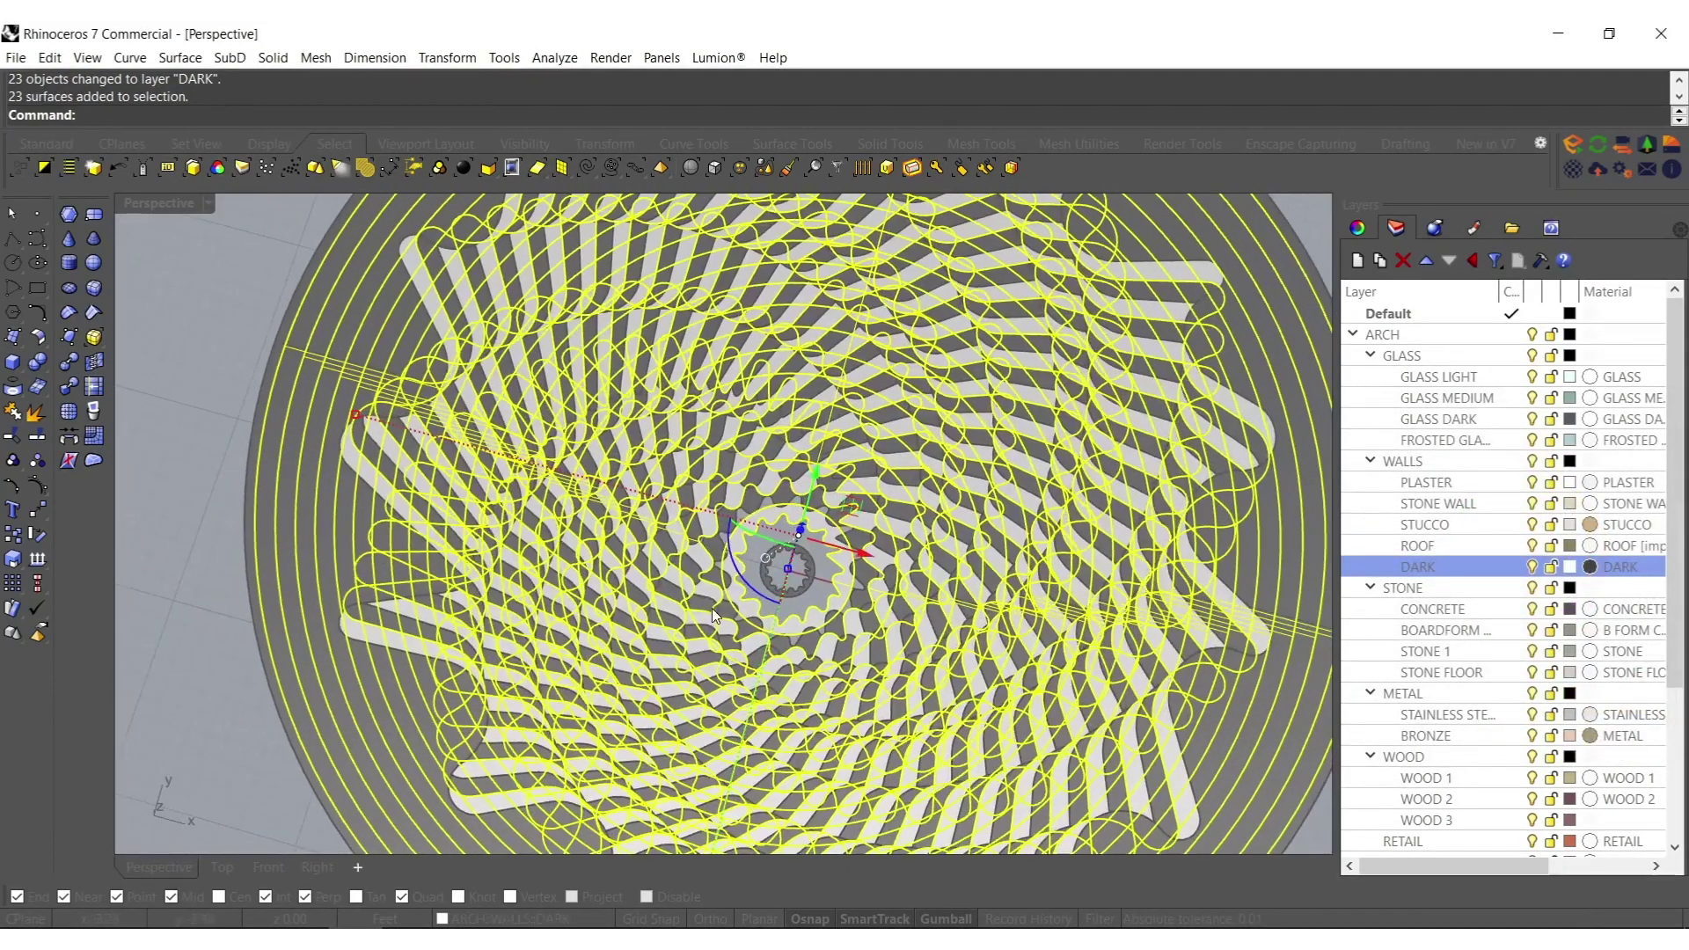
drag(740, 588, 766, 620)
key(Escape)
scroll(655, 685, up, 5)
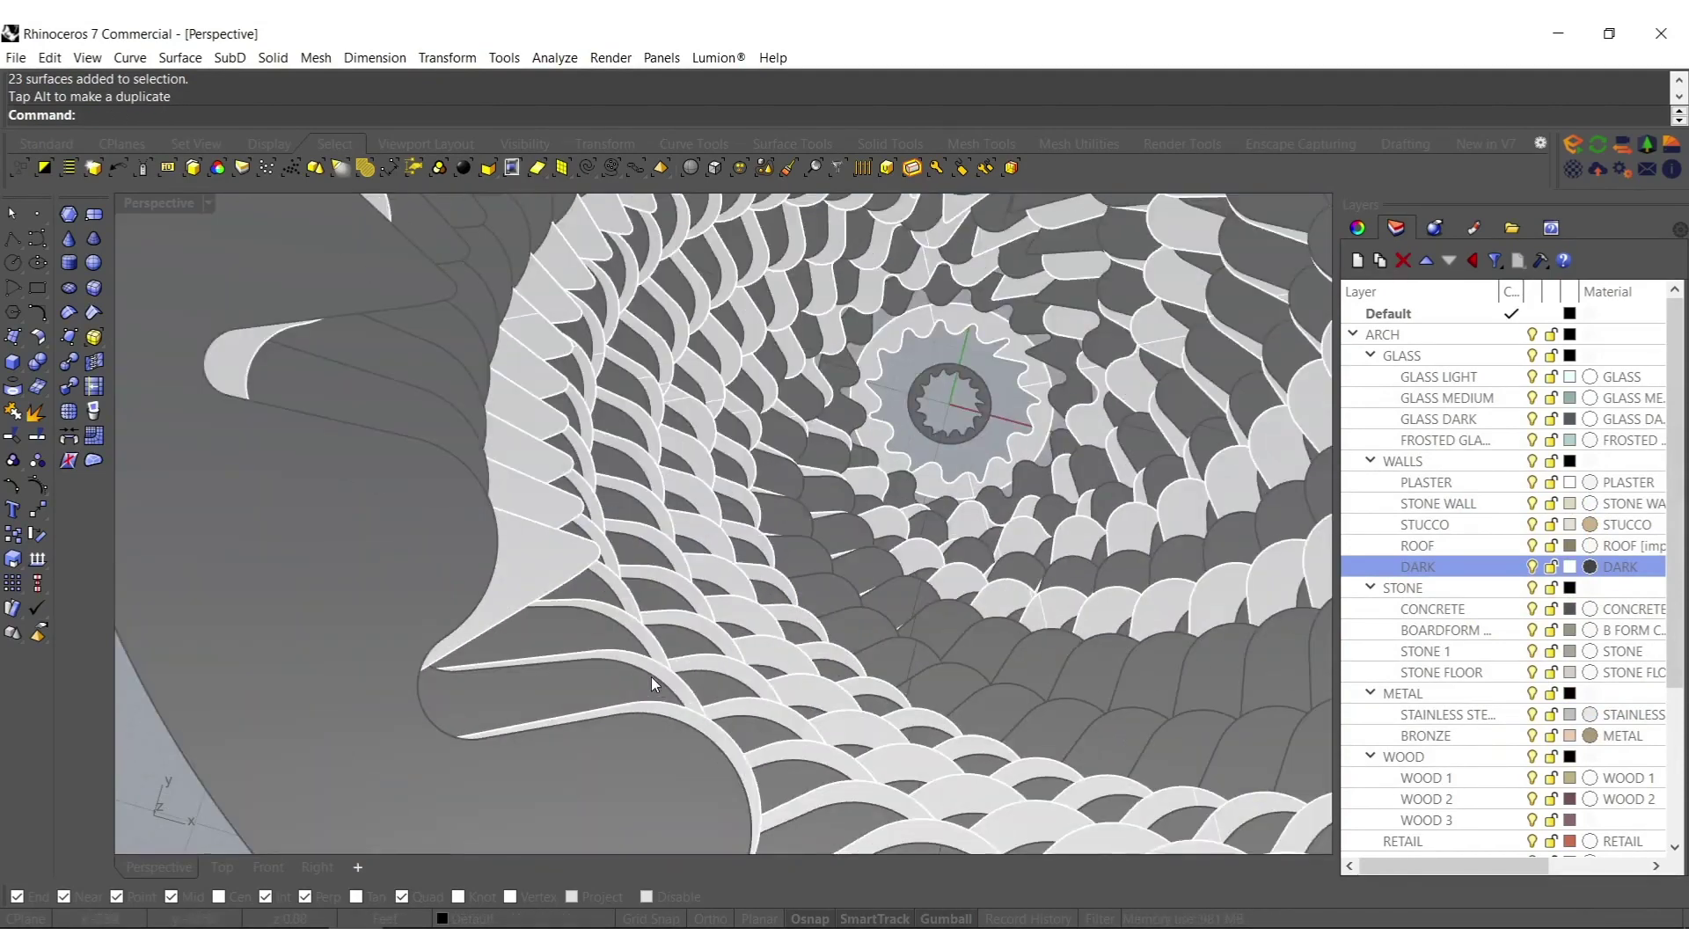
Scale the same baked group of floor surfaces down slightly along its X axis.
click(528, 576)
scroll(527, 577, down, 5)
drag(455, 473, 485, 491)
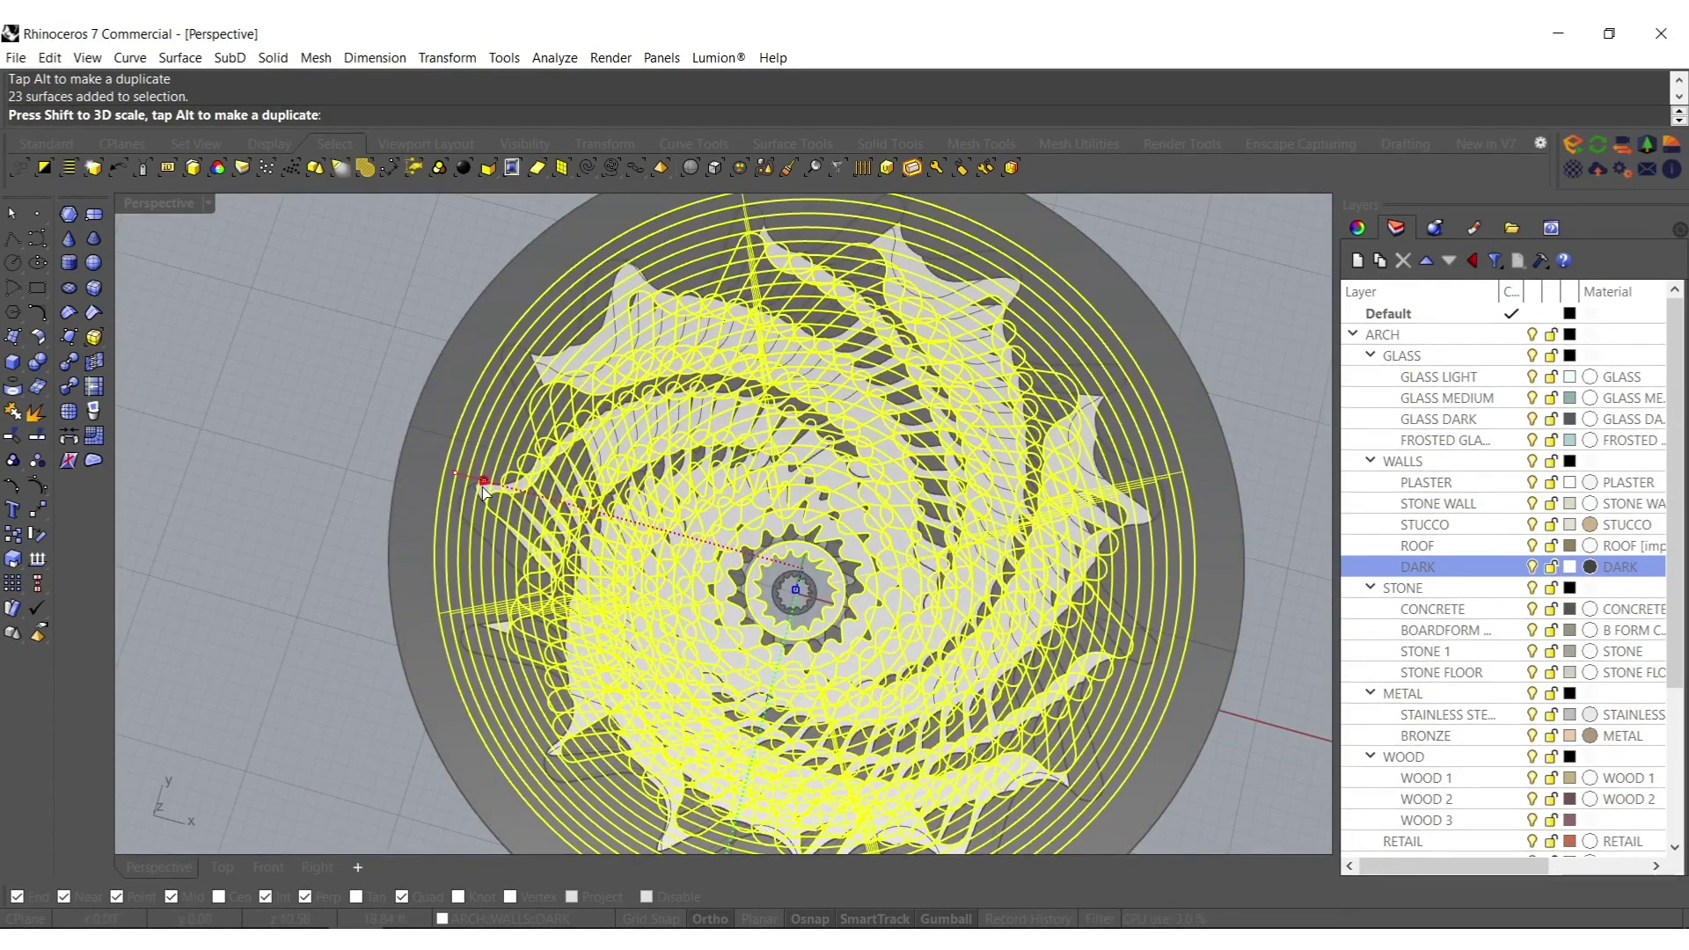
click(282, 415)
scroll(775, 550, up, 3)
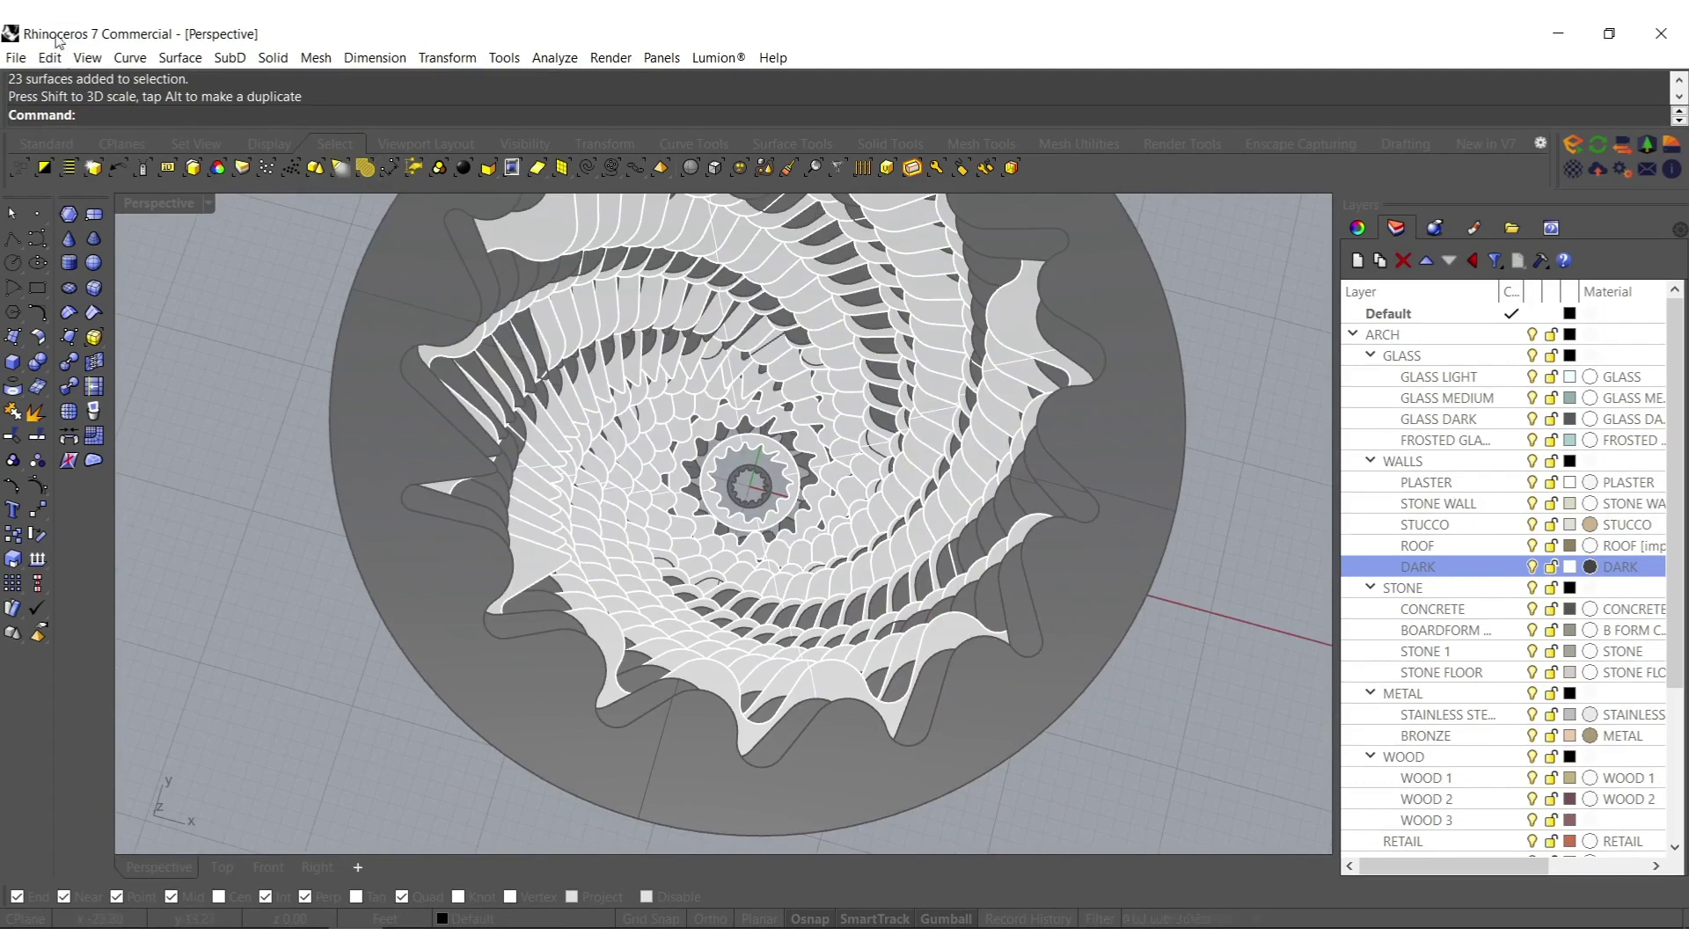
Switch the Perspective viewport to Arctic display and examine the layered floor surfaces from several angles.
click(155, 202)
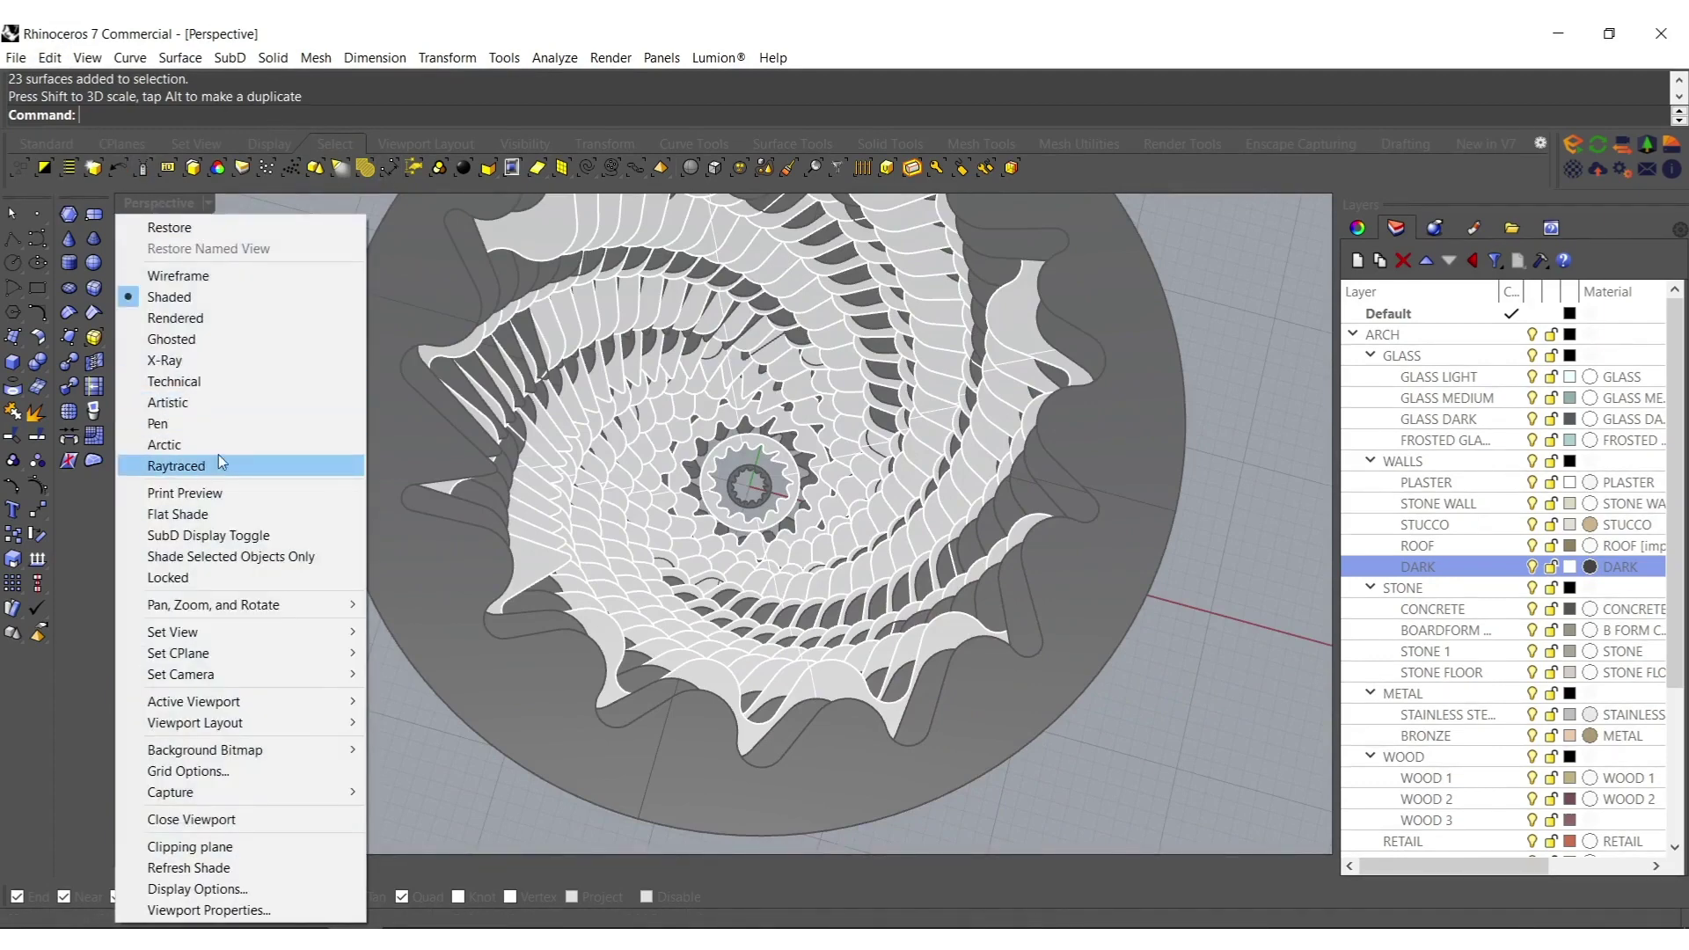
click(263, 445)
right_drag(748, 498, 725, 577)
scroll(866, 498, down, 2)
right_drag(866, 498, 765, 511)
scroll(679, 626, up, 7)
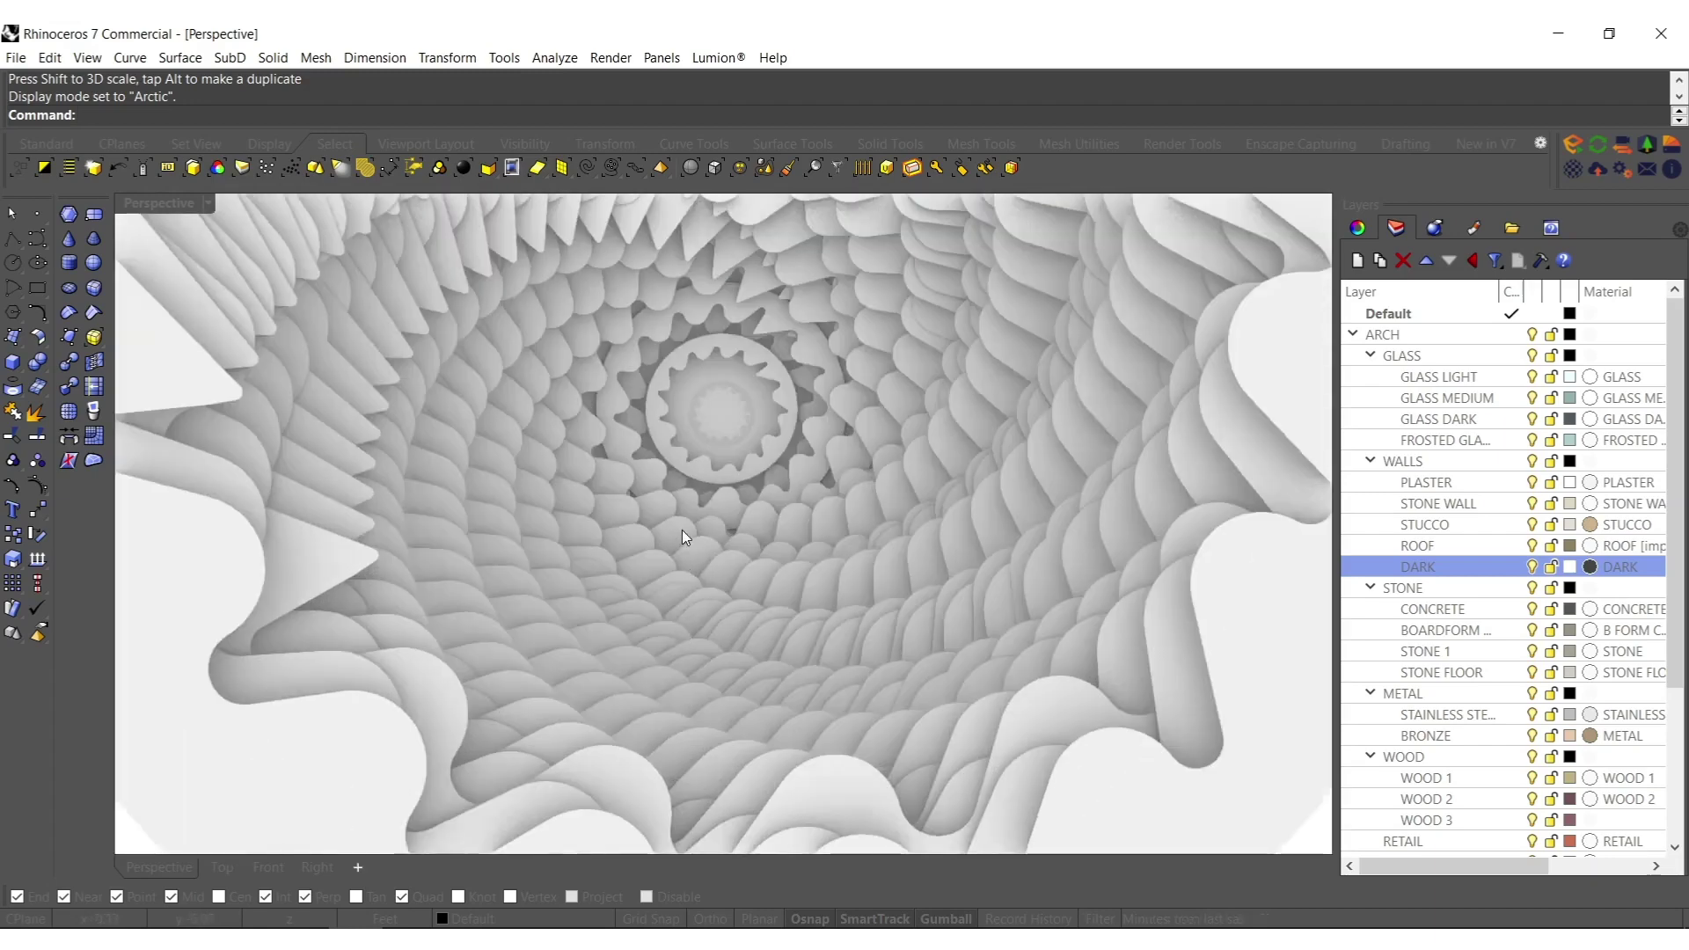
scroll(731, 487, down, 6)
right_drag(716, 666, 910, 510)
scroll(839, 660, up, 7)
scroll(809, 450, down, 3)
Return the viewport to Shaded display and view the baked model from above.
middle_click(784, 359)
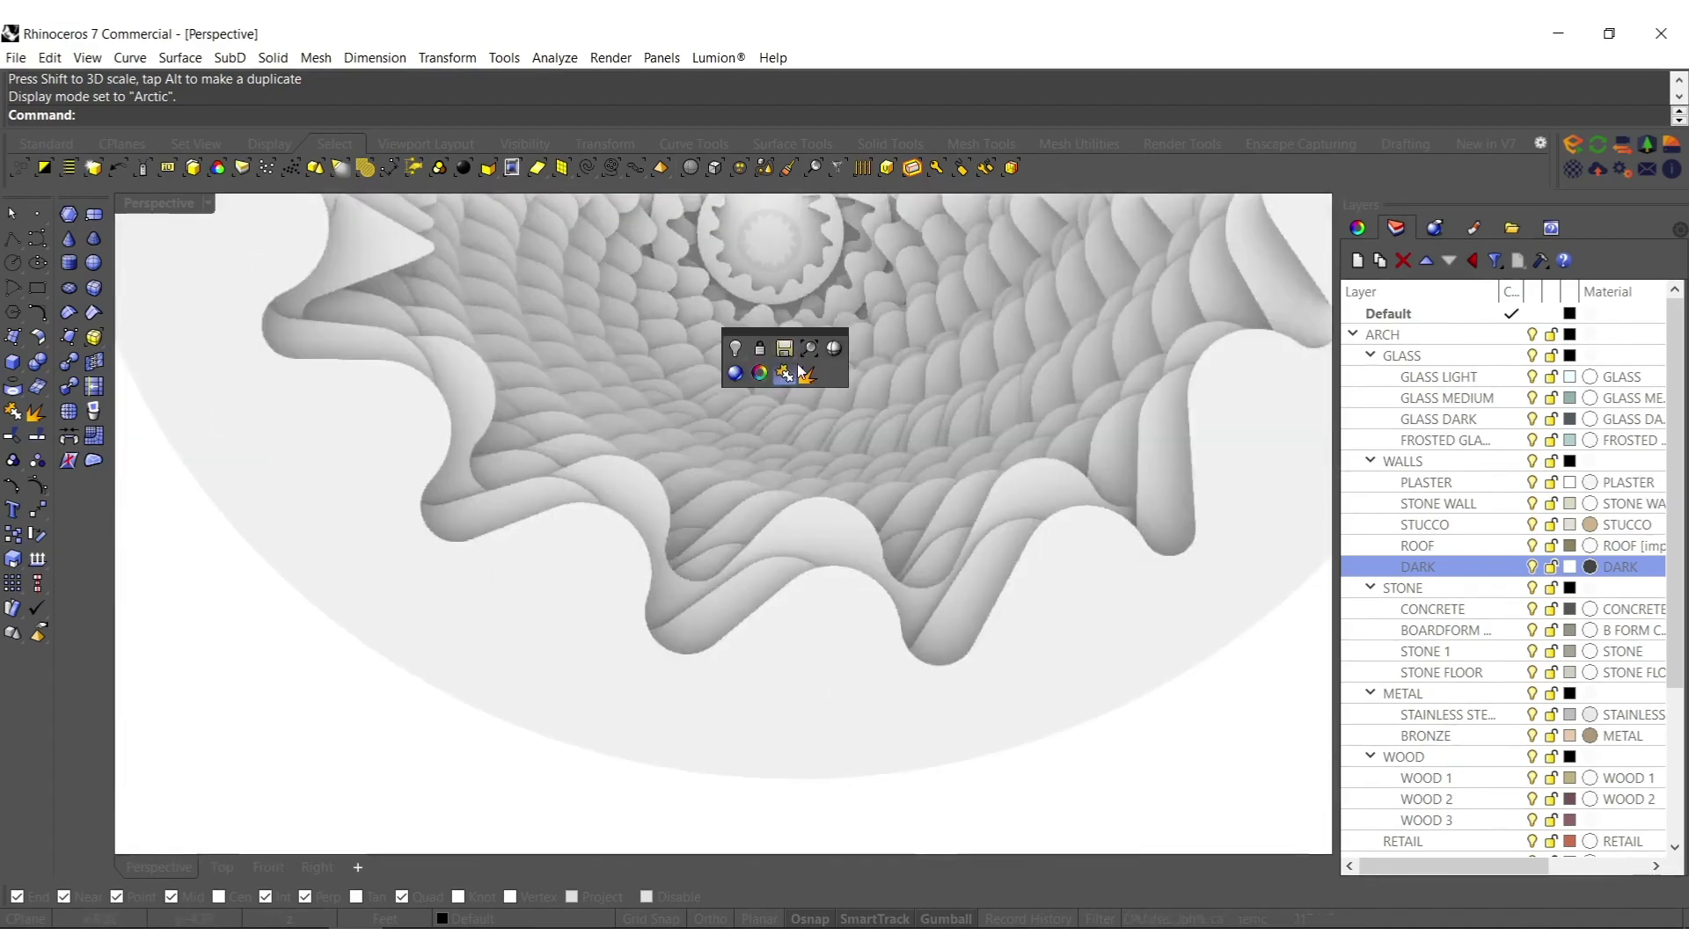
click(830, 350)
scroll(806, 417, down, 5)
right_drag(806, 417, 822, 627)
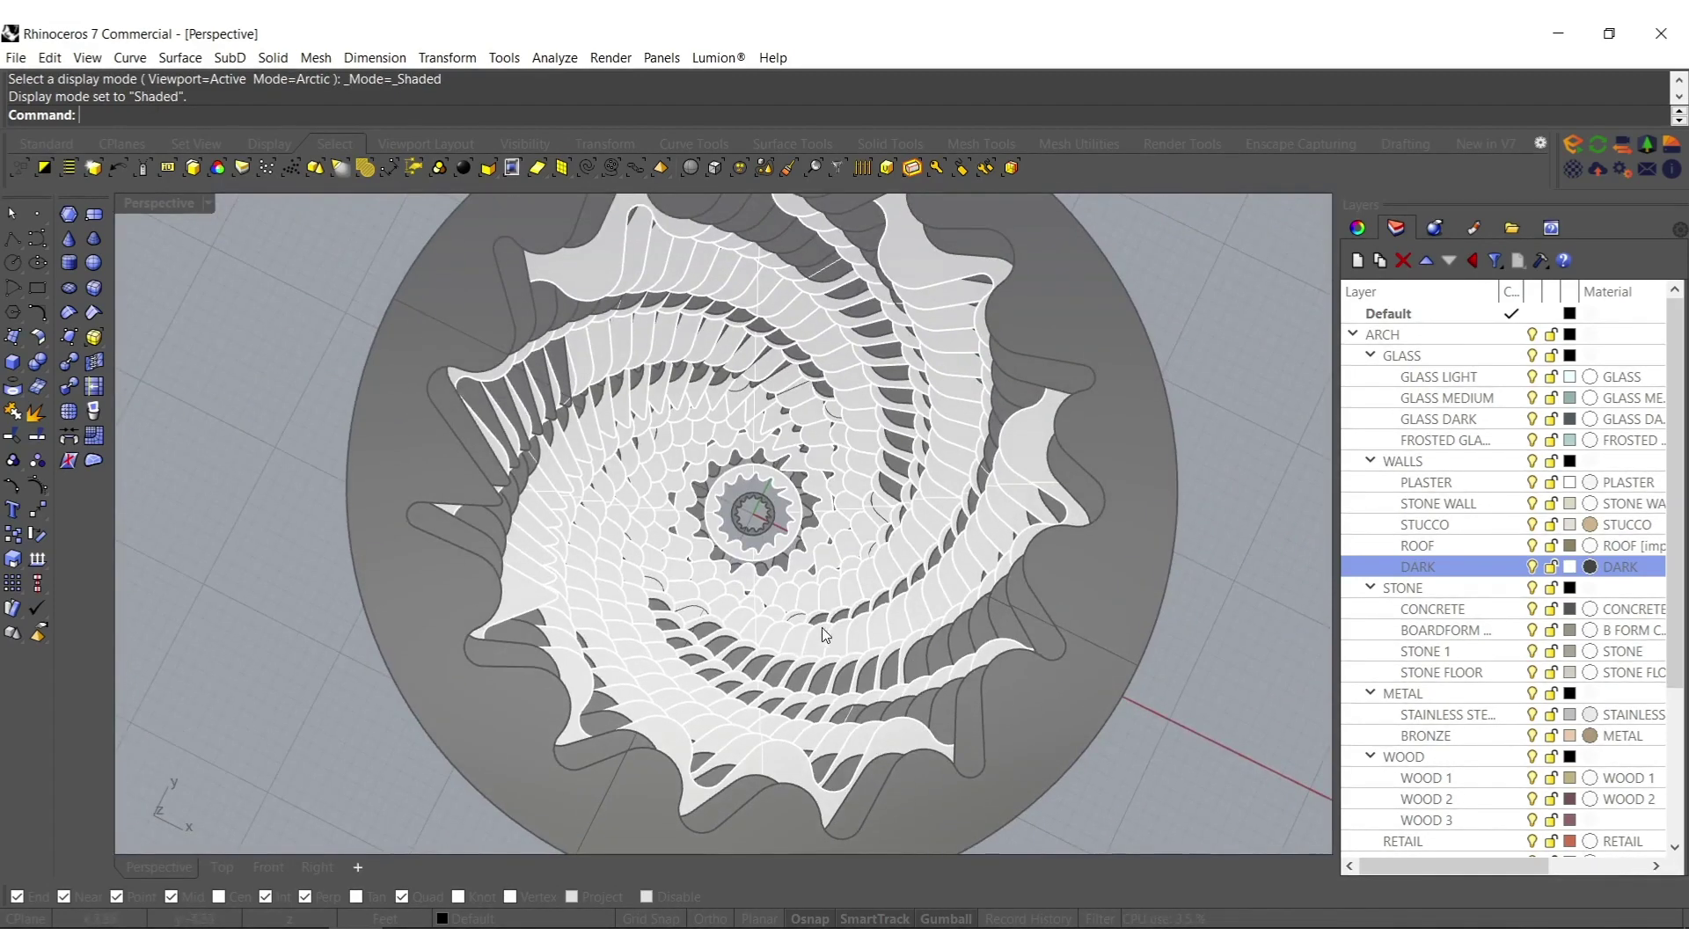
Delete all baked geometry from the Rhino model and reopen the Grasshopper window.
key(ctrl+a)
scroll(858, 567, down, 5)
click(1052, 388)
key(ctrl+a)
key(Delete)
text(Grasshopper)
key(Return)
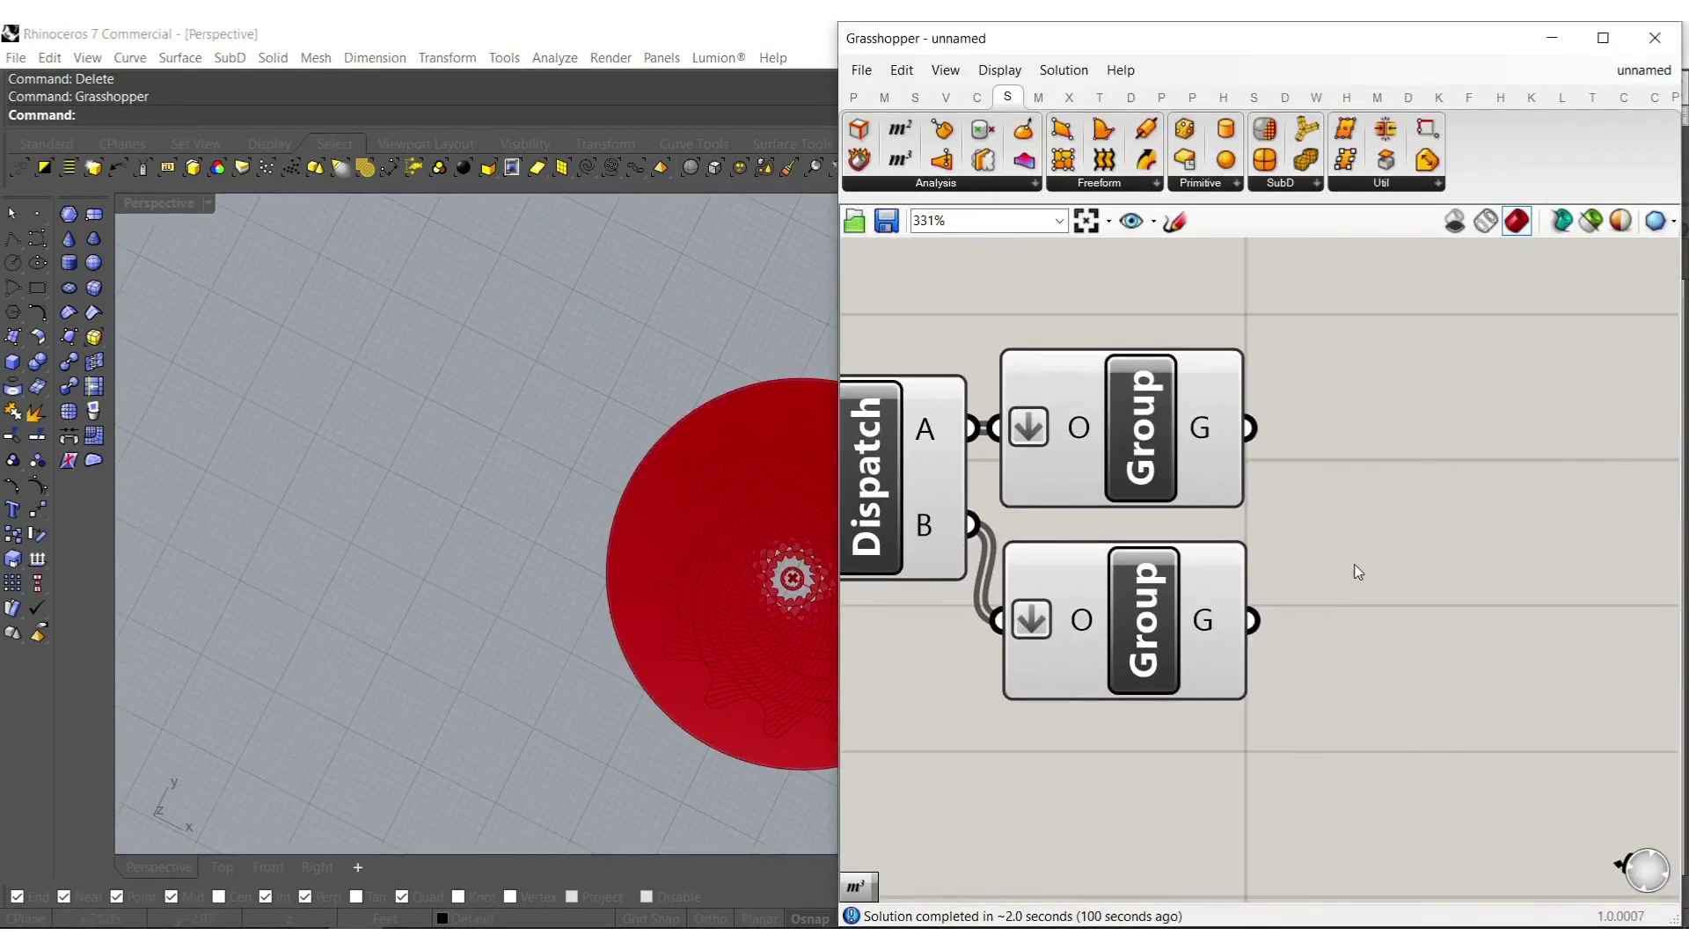
Add a Scale NU component and connect the lower Group's output to its geometry input.
double_click(1357, 572)
text(sca)
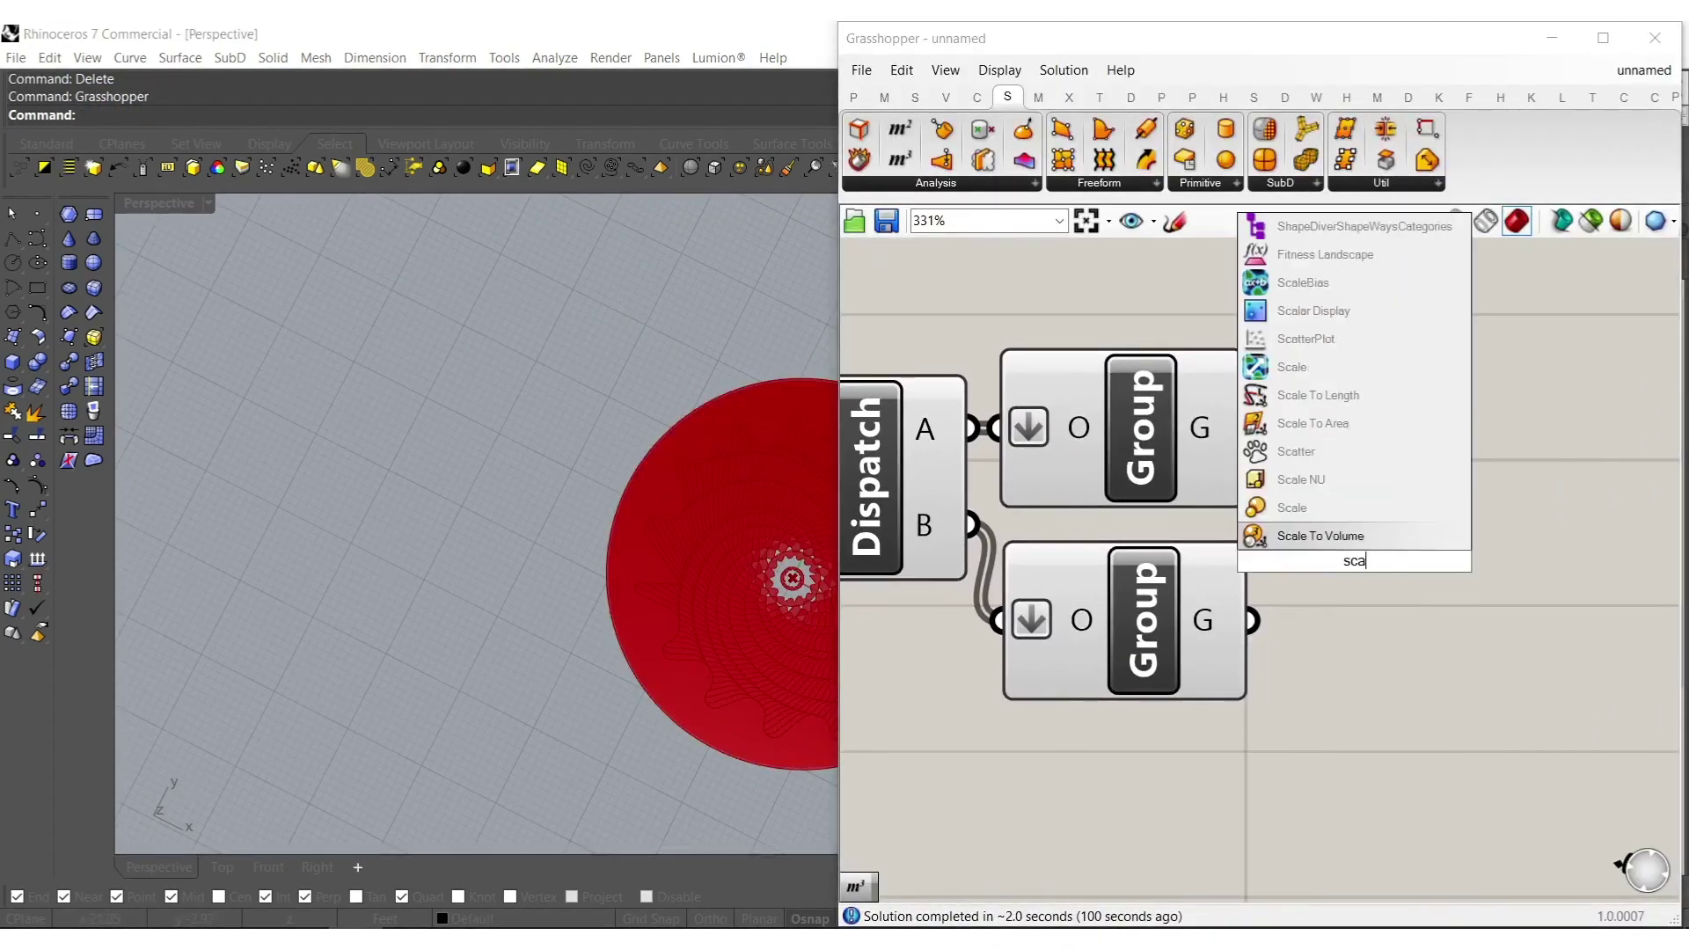
click(1347, 483)
drag(1353, 563, 1431, 708)
drag(1252, 620, 1319, 602)
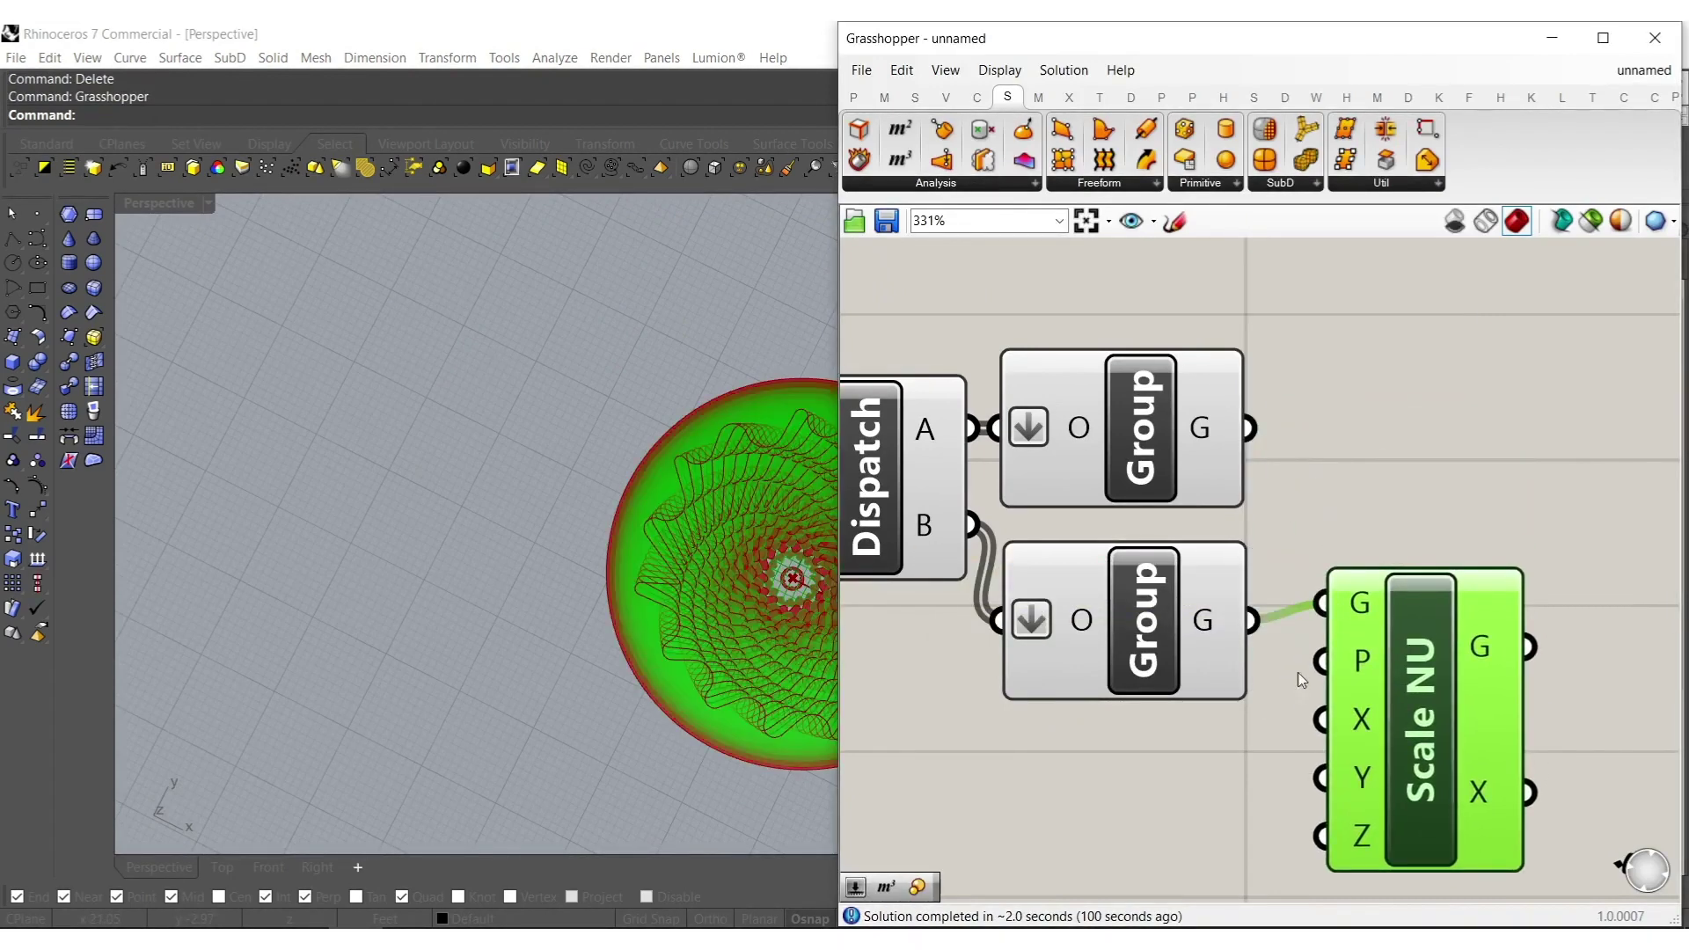
Create a number slider from 1.000, connect it to Scale NU's X and Y factors, and set it to 0.877.
right_drag(1176, 770, 1233, 739)
double_click(1225, 738)
text(1.000)
key(Return)
scroll(1300, 733, up, 1)
drag(1301, 733, 1098, 751)
drag(1397, 689, 1201, 772)
scroll(1267, 756, up, 3)
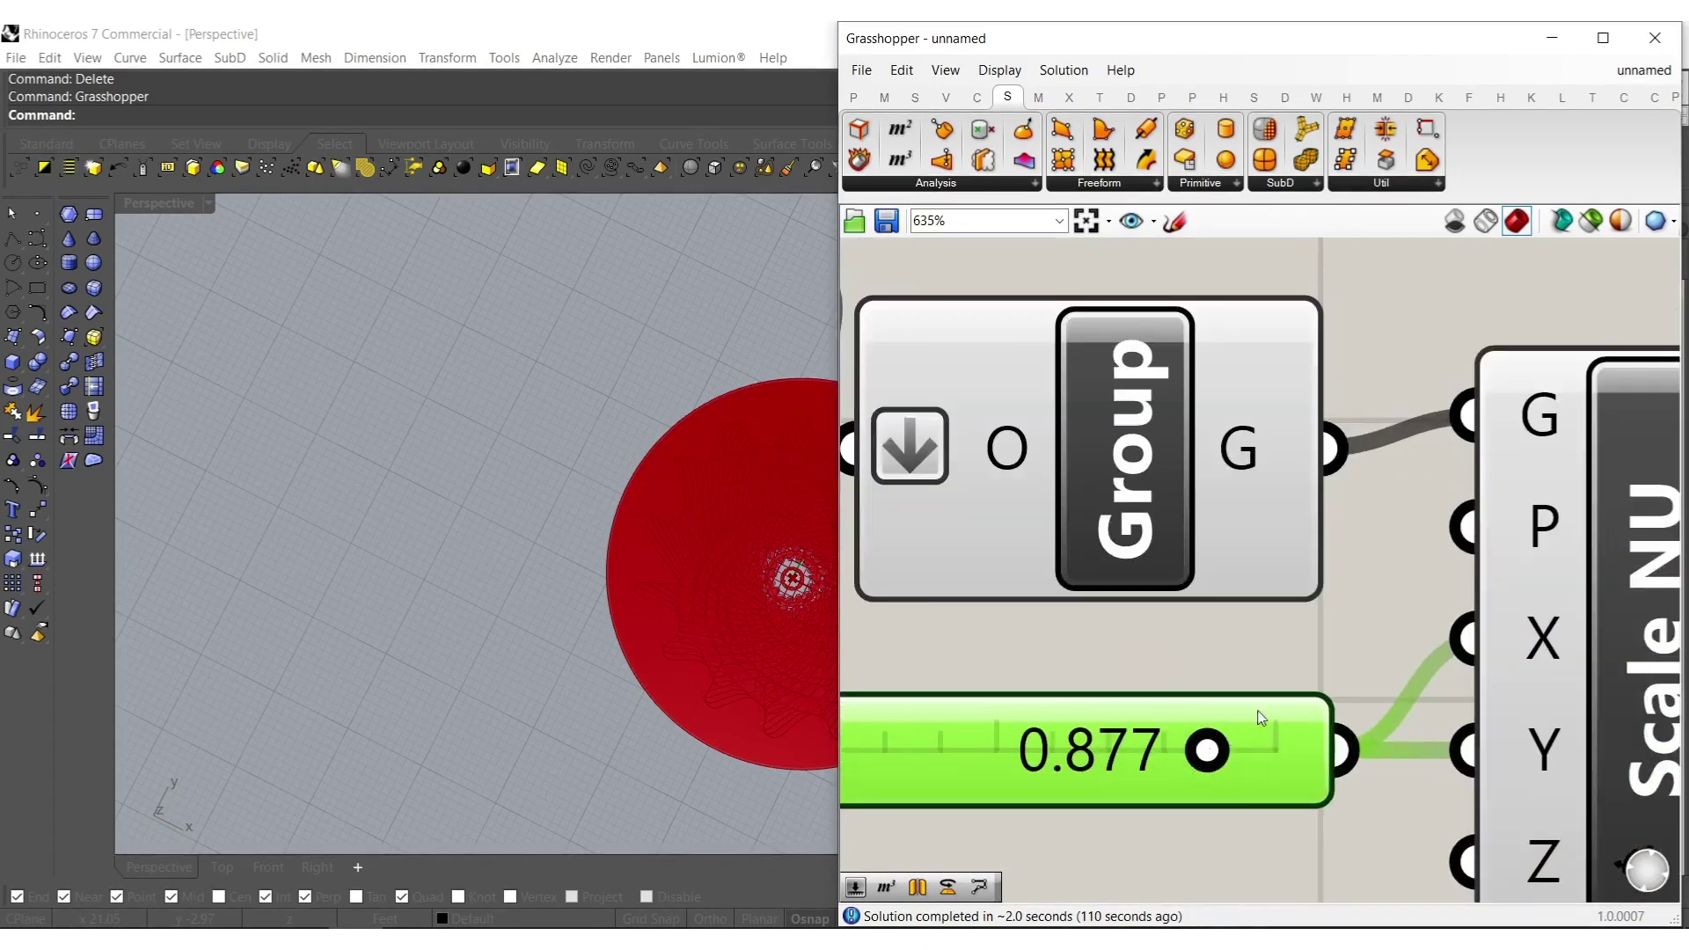
Reposition the lower Group beyond Scale NU and connect Scale NU's geometry output to its objects input.
scroll(1258, 714, down, 7)
click(1165, 563)
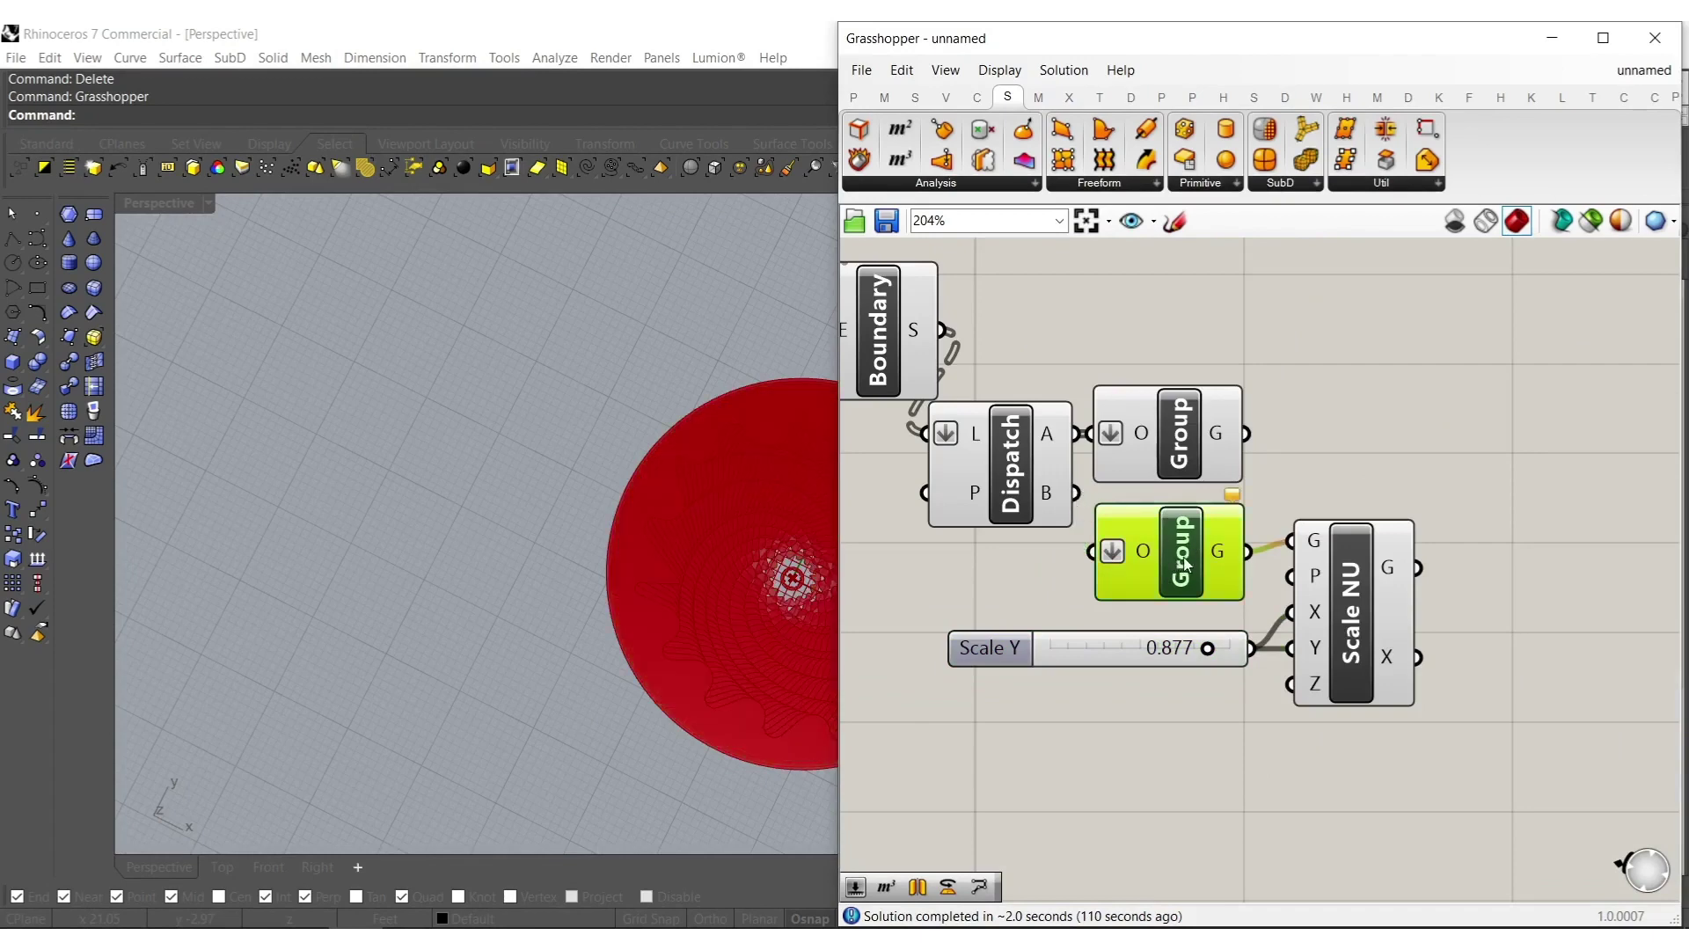
drag(1117, 555, 1486, 595)
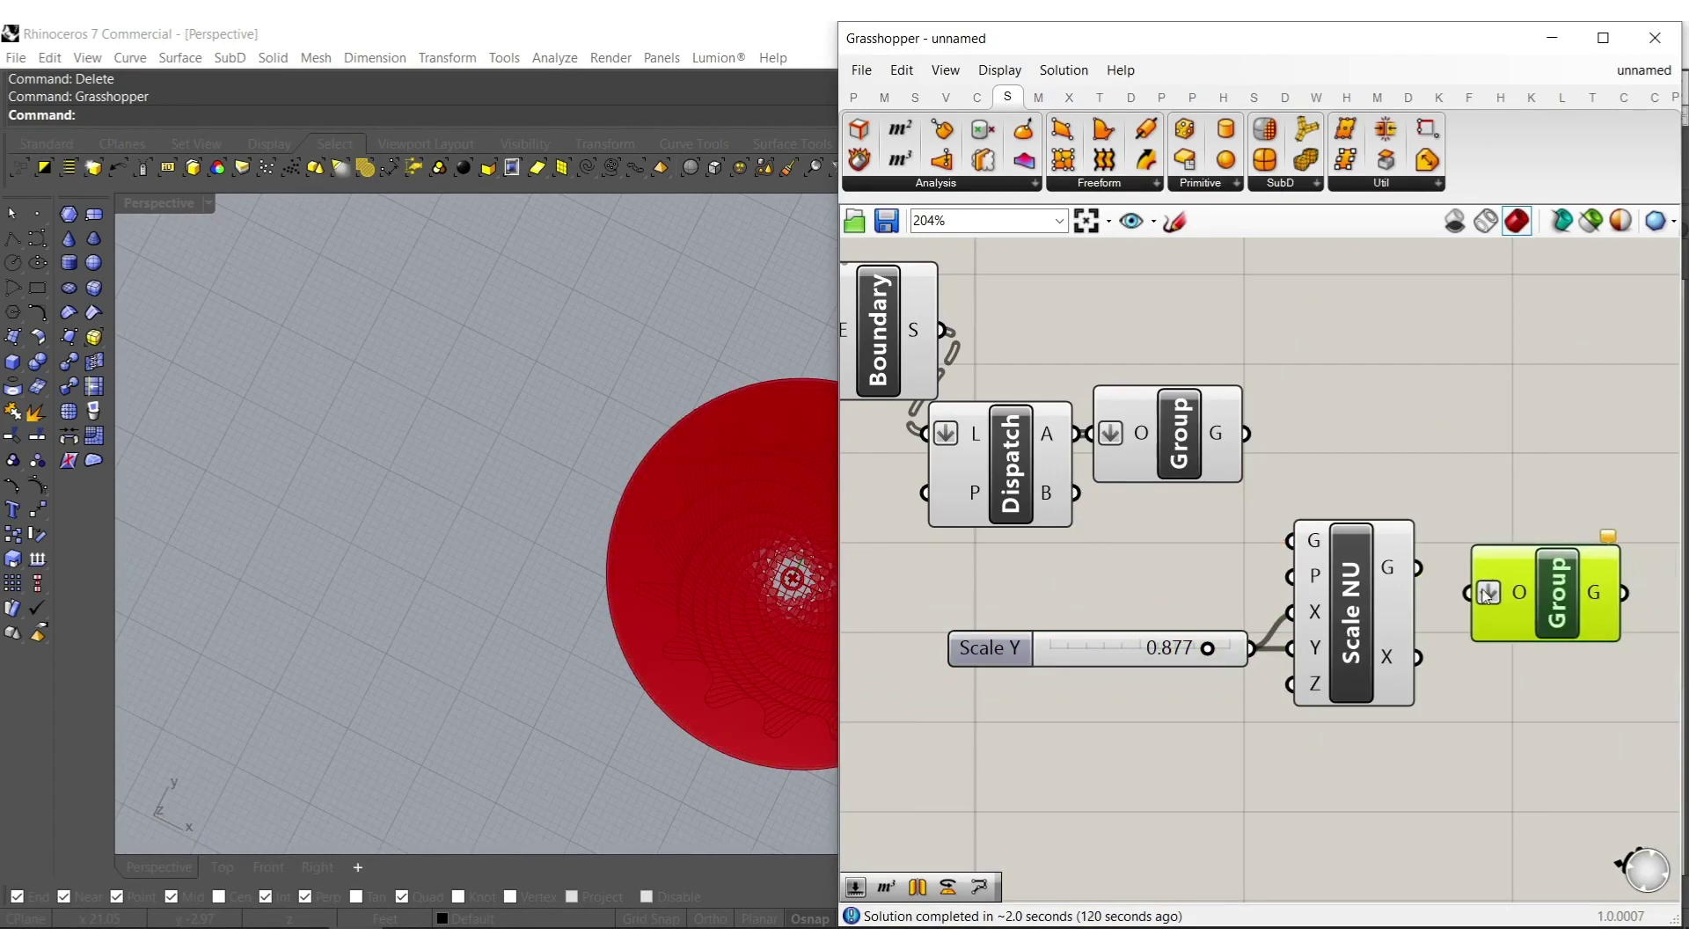
right_drag(1545, 601, 1211, 608)
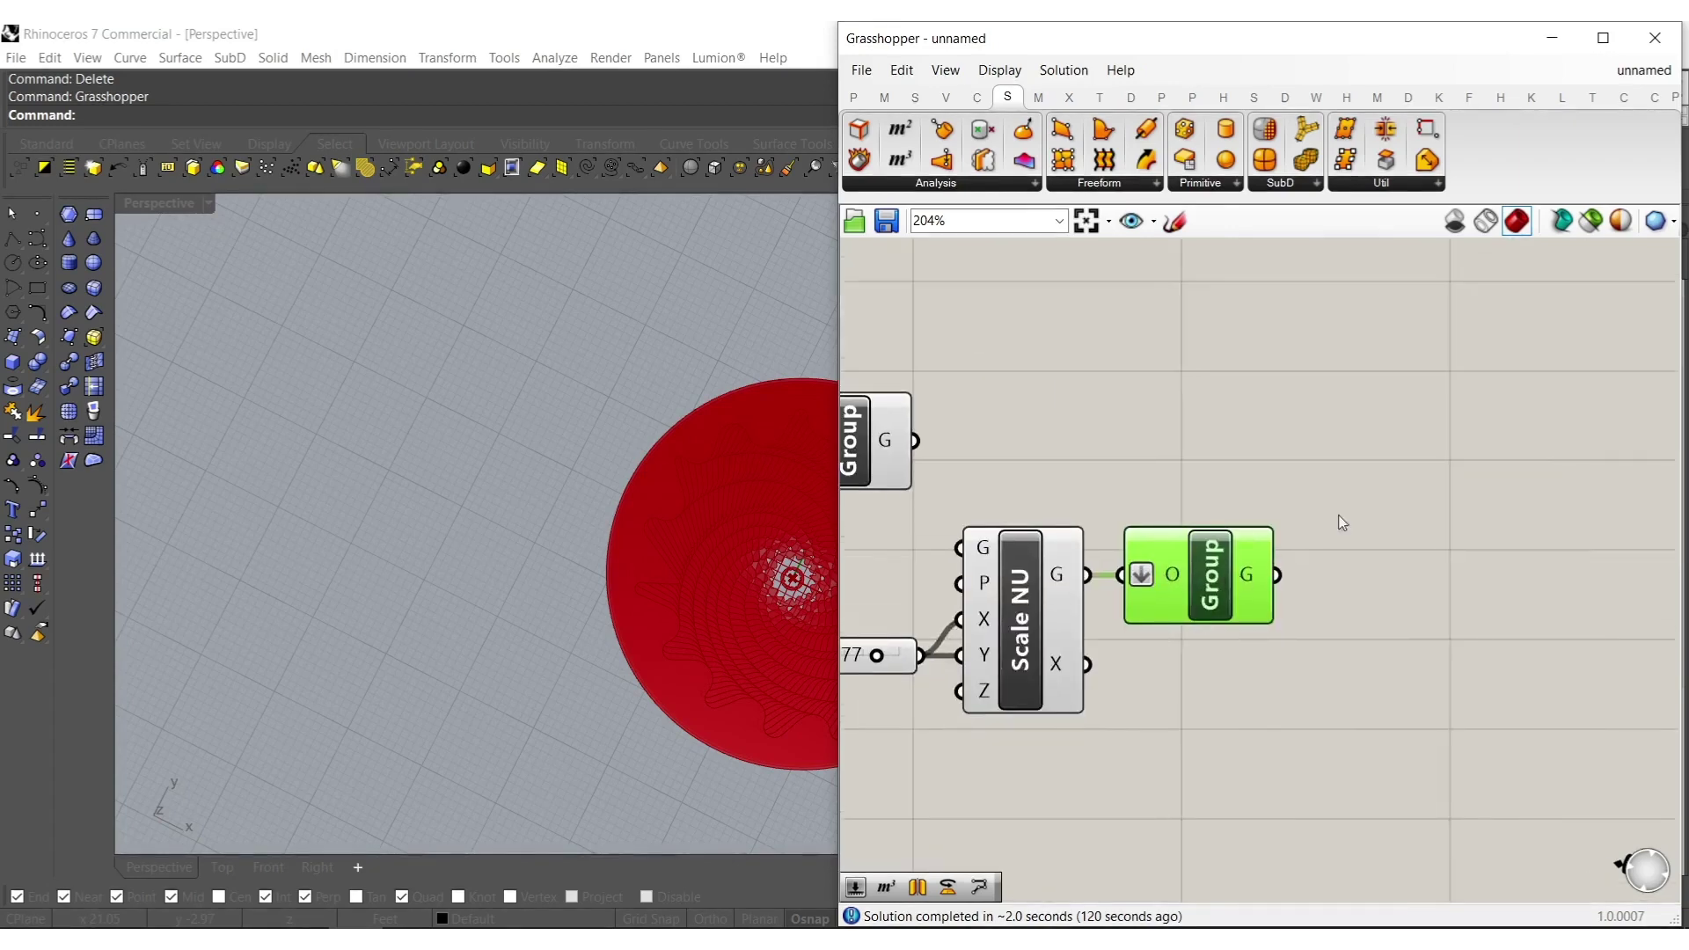
Add a Custom Preview fed by both Groups' outputs, and connect Dispatch's B output to Scale NU's geometry input.
double_click(1360, 475)
text(cus)
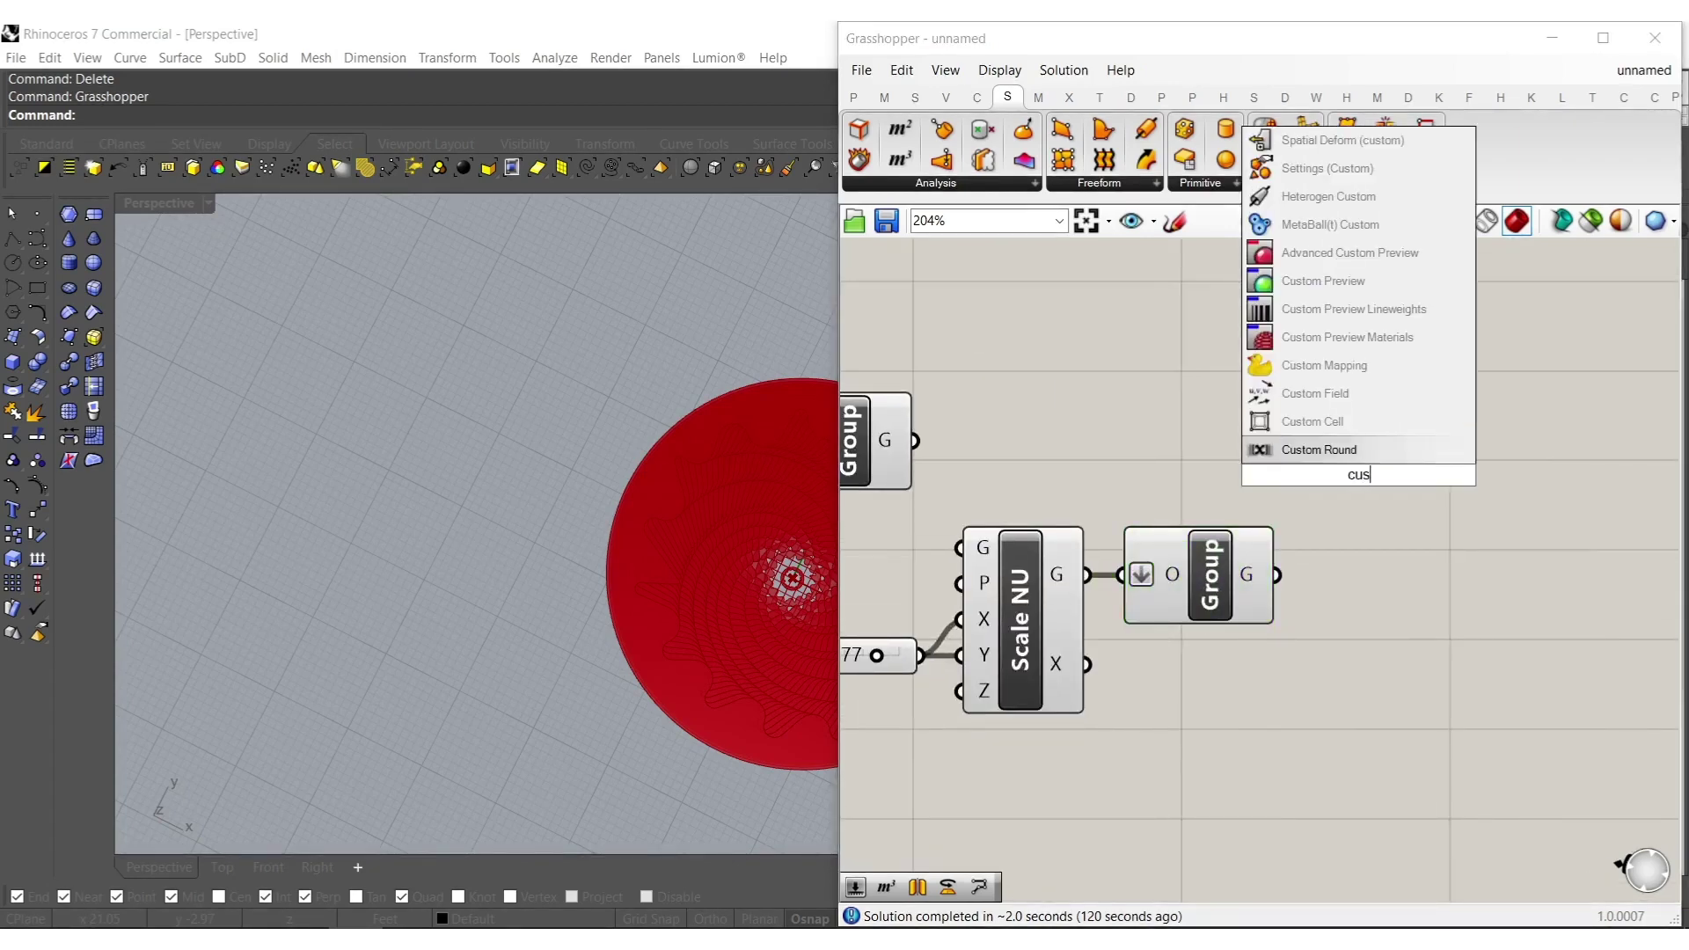
click(1305, 280)
drag(1278, 575, 1317, 450)
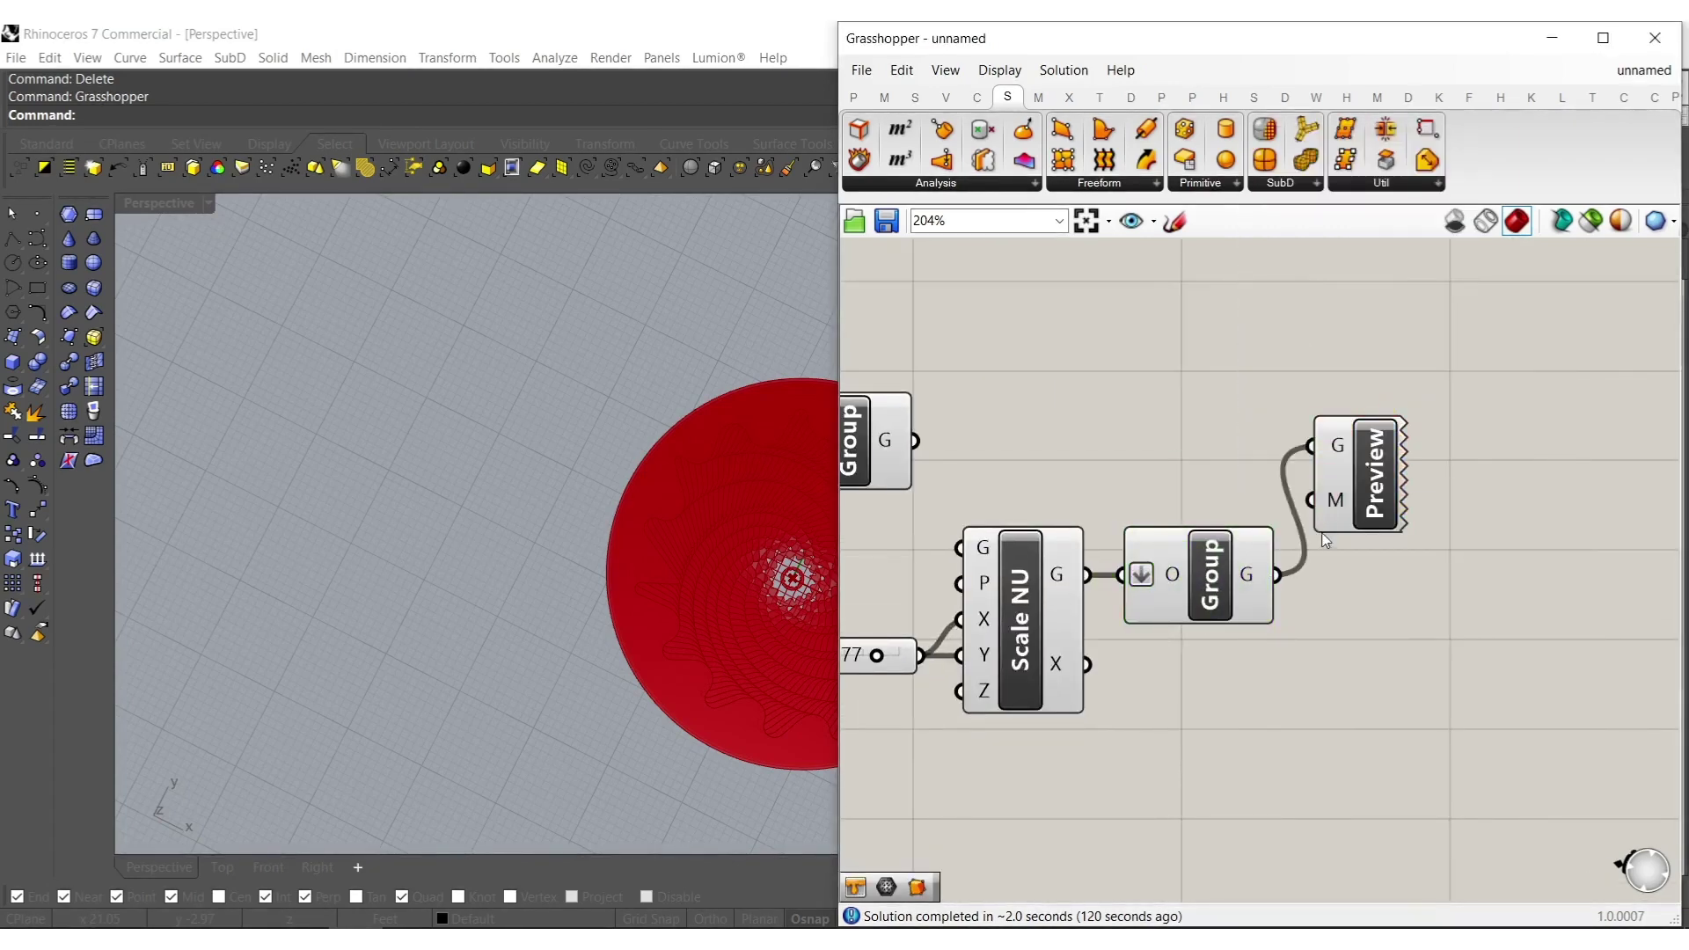
right_drag(1329, 458, 1417, 487)
drag(1053, 457, 1052, 459)
right_drag(1051, 459, 1283, 486)
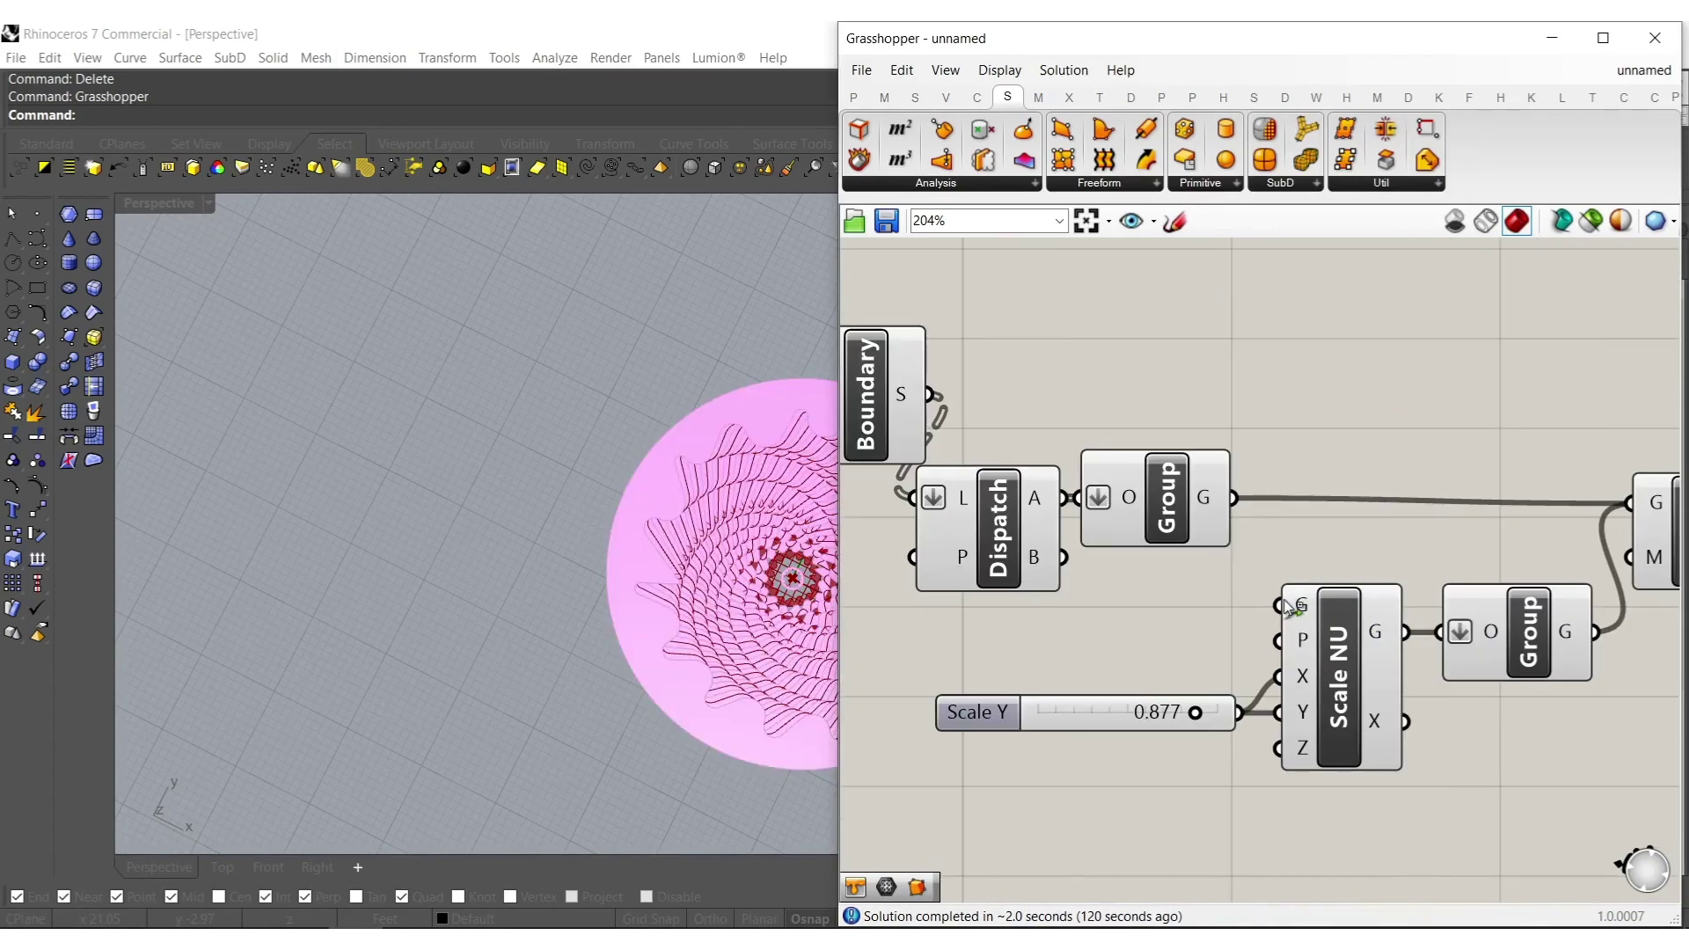
drag(1069, 584, 1065, 582)
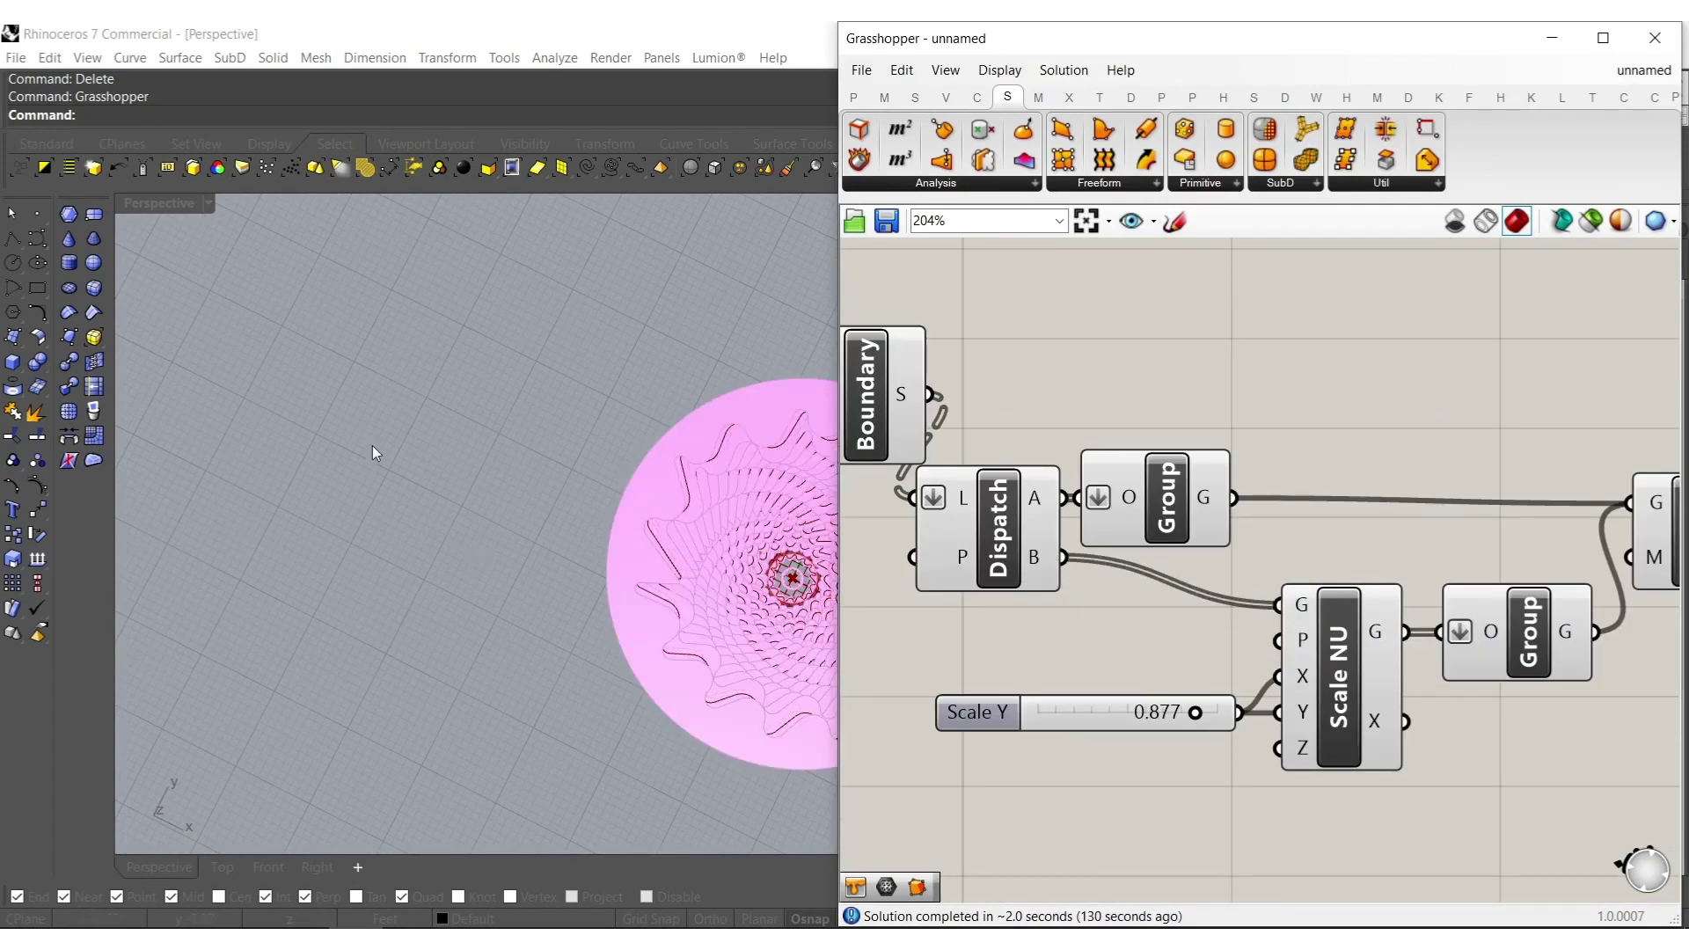
Set the Perspective viewport to Arctic display mode and bring the whole model into view.
click(155, 201)
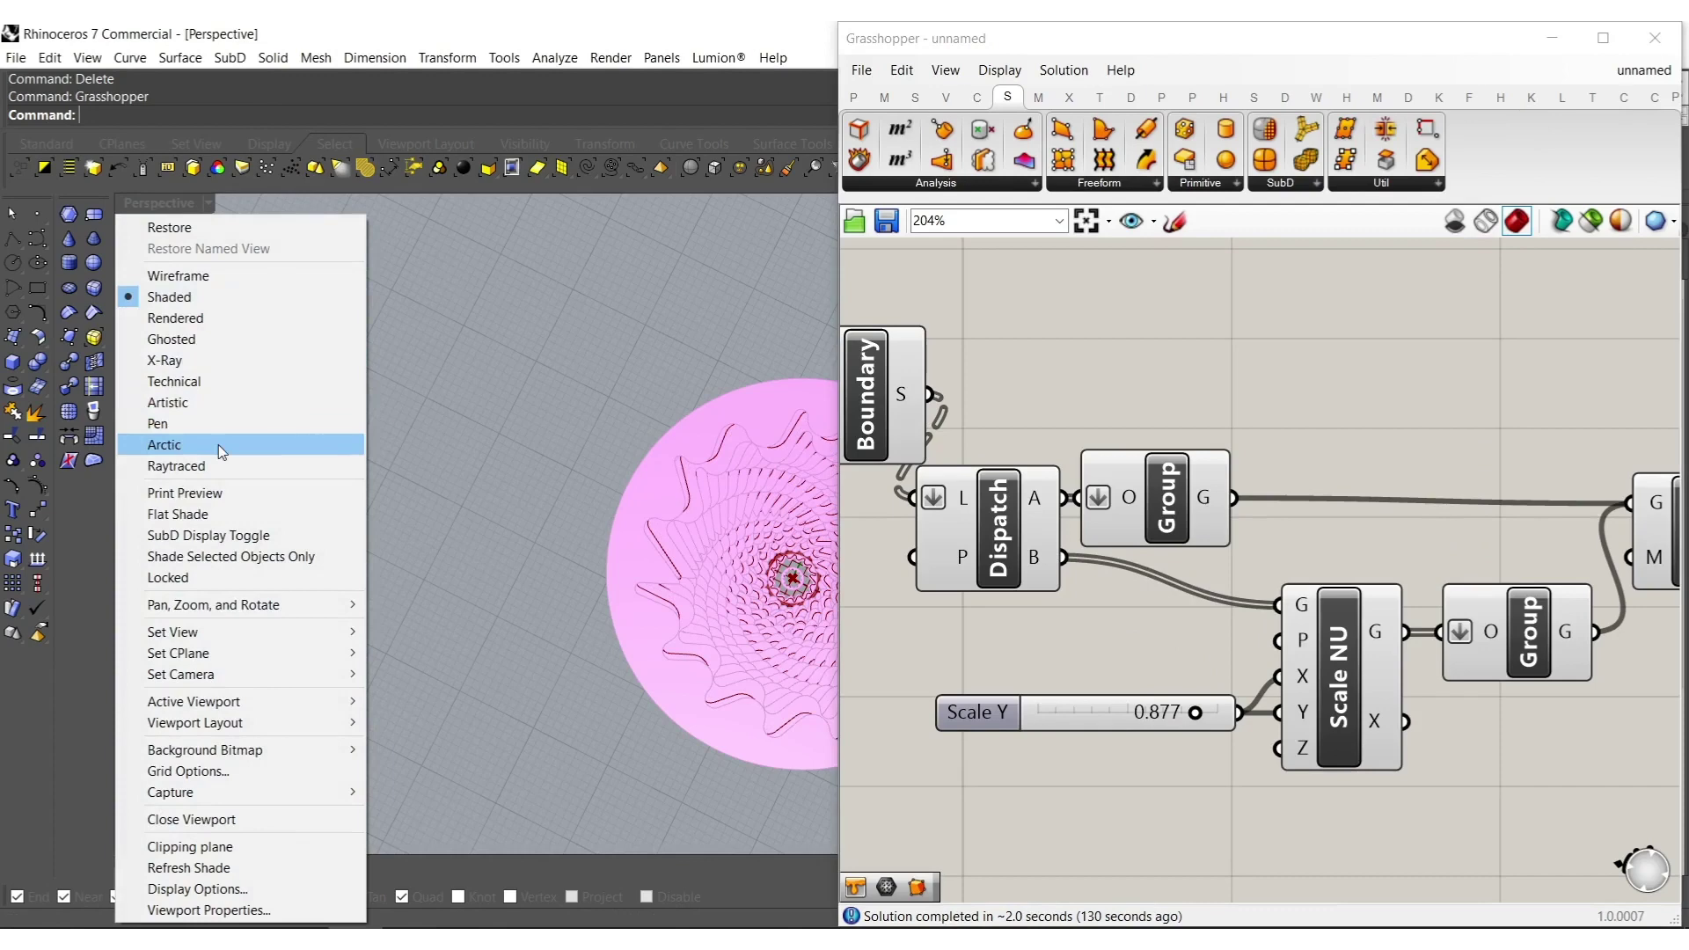
click(218, 445)
shift+right_drag(659, 639, 455, 567)
Turn off the preview of the components feeding Custom Preview, from the lofts through to the Groups.
scroll(1375, 726, down, 5)
drag(1489, 780, 813, 348)
middle_click(1120, 576)
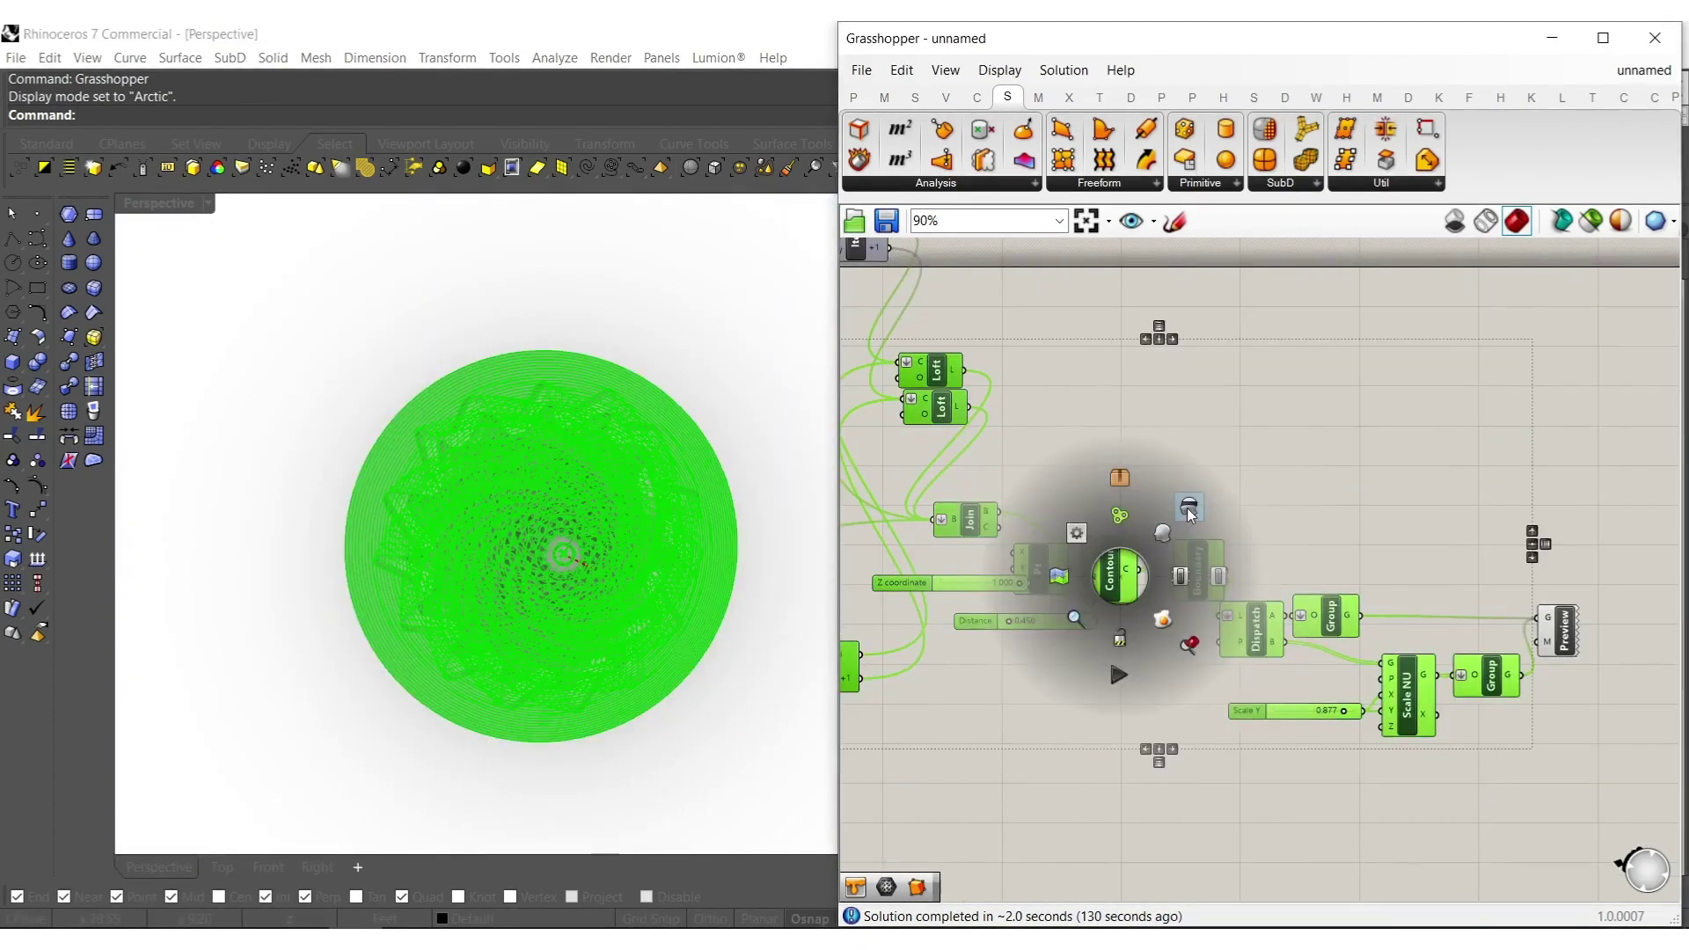
click(1240, 451)
scroll(416, 552, up, 5)
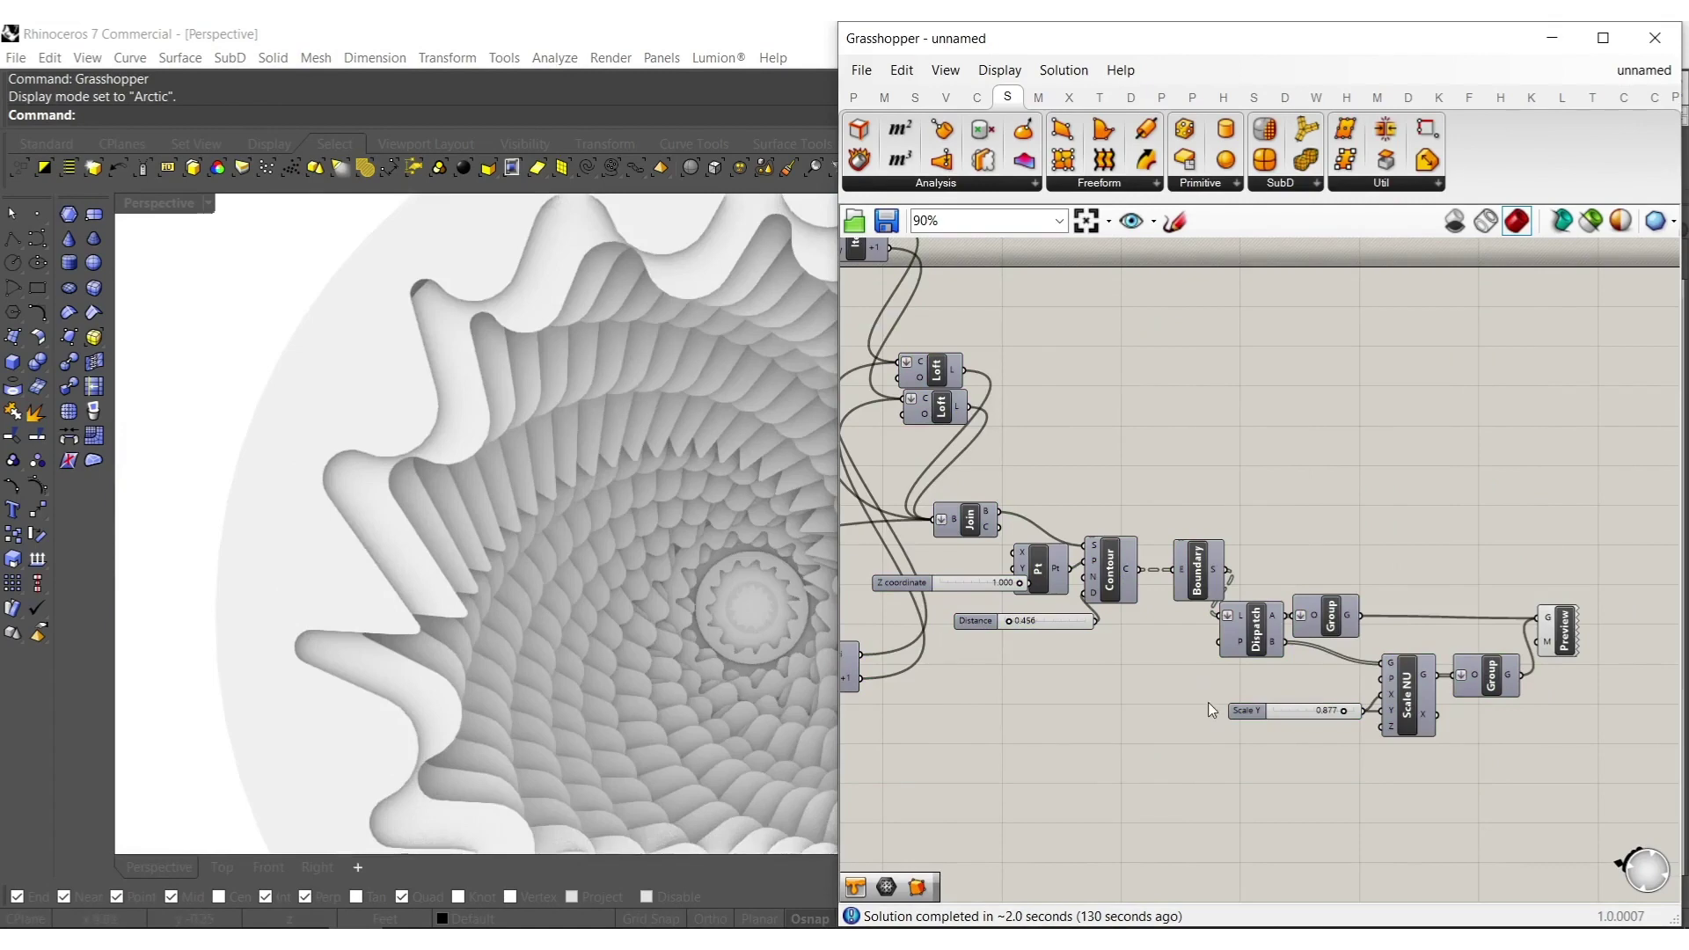
Set the Scale NU factor slider to 0.980.
scroll(1208, 703, up, 5)
drag(1147, 720, 1207, 678)
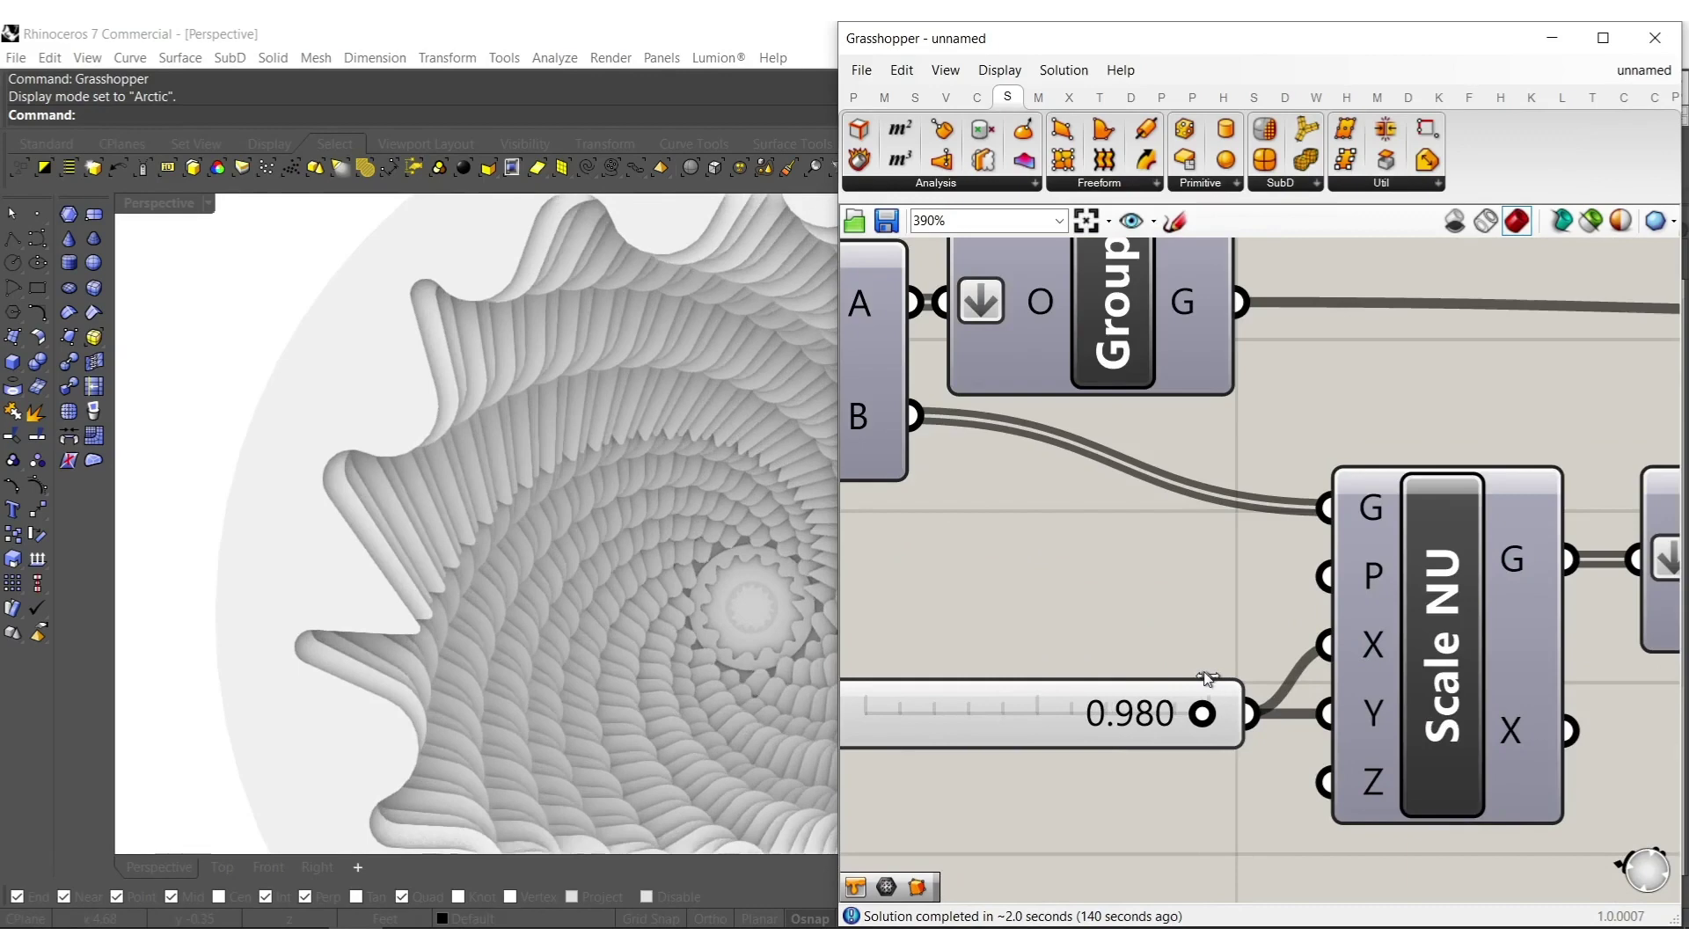
scroll(1206, 678, down, 4)
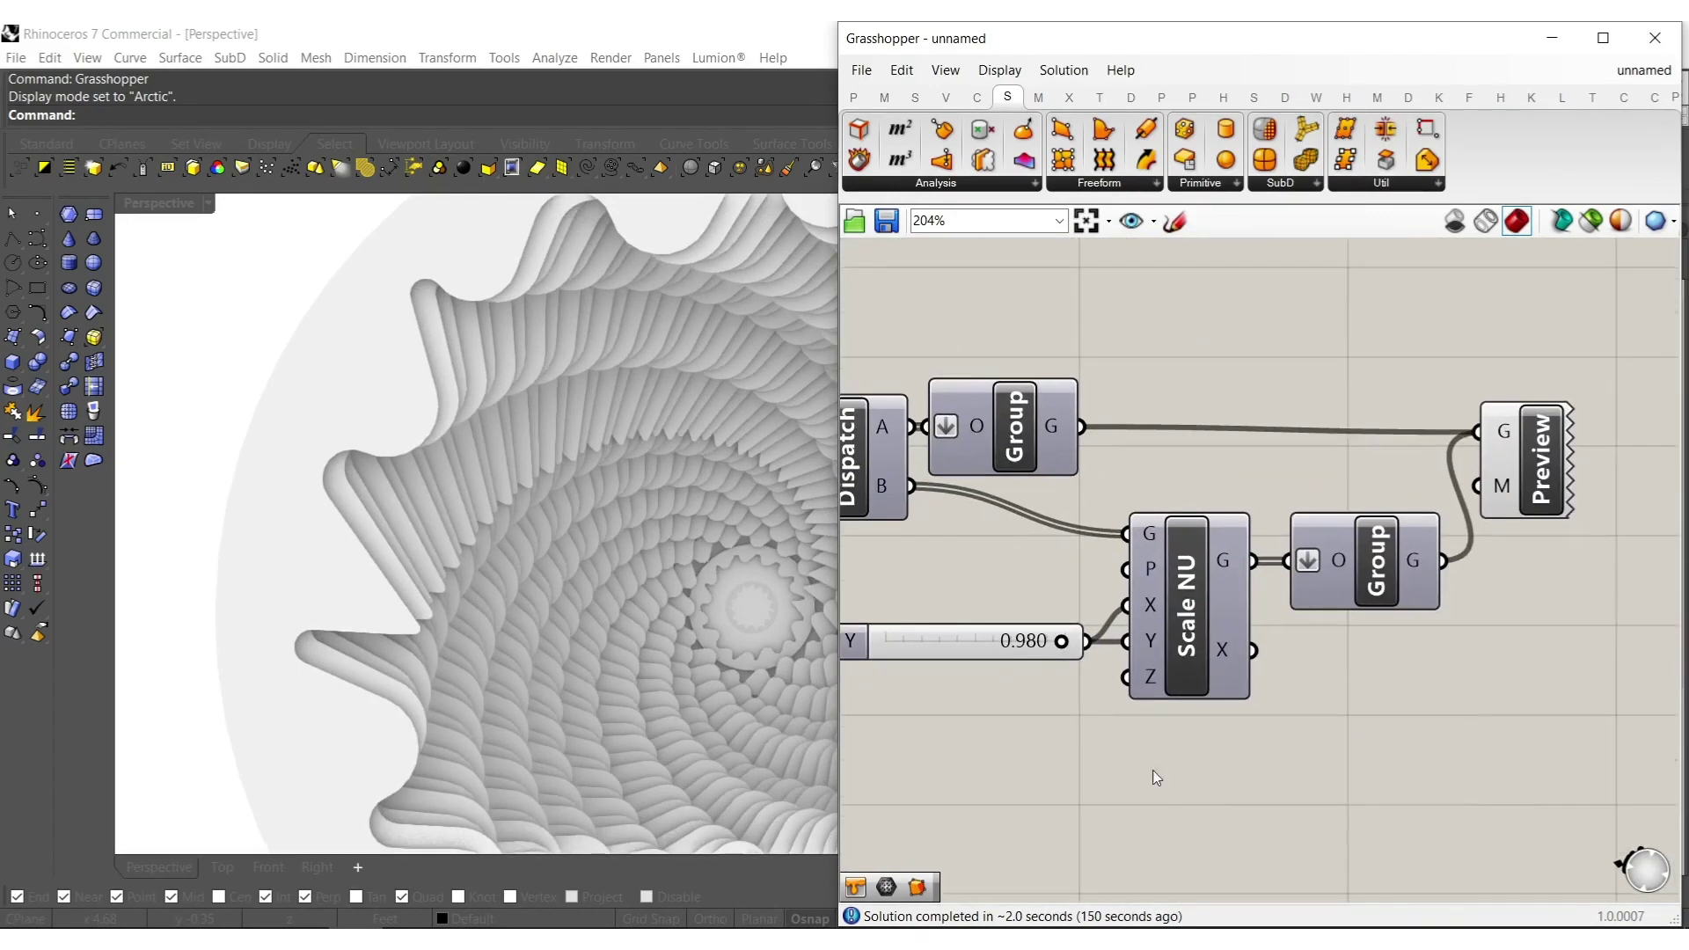
Add a Rotate component between Dispatch and Scale NU, feed it from Dispatch's B output, and set its angle input to degrees.
double_click(1199, 796)
text(ro)
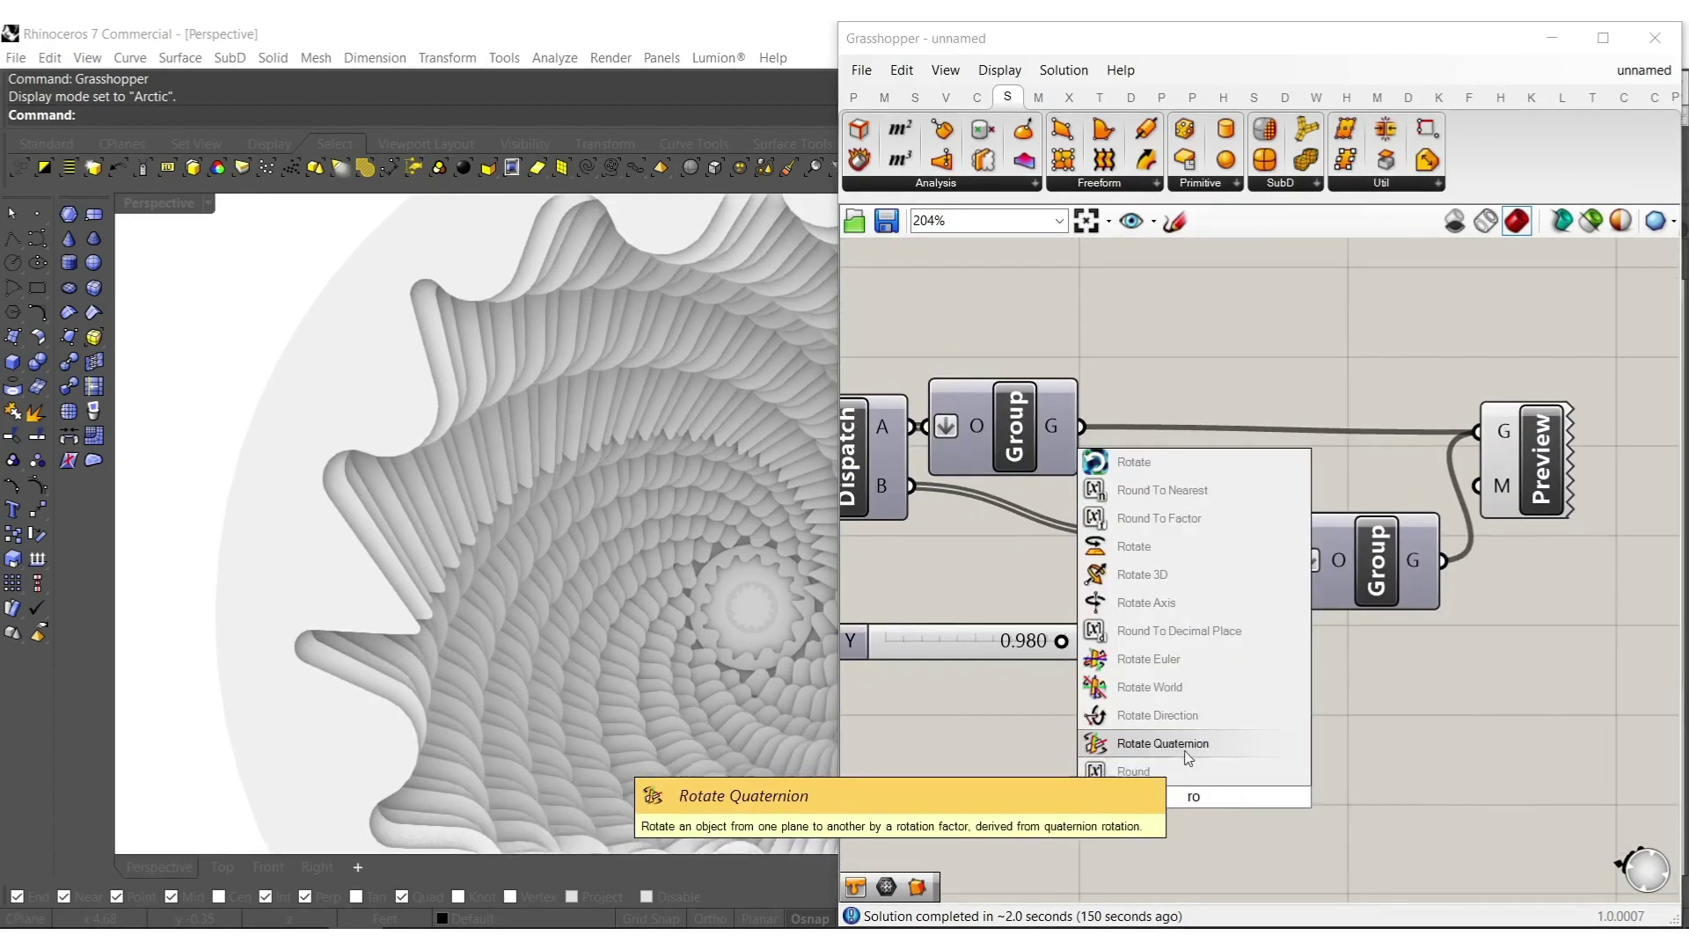
click(1143, 547)
drag(1189, 782, 1012, 536)
right_drag(1012, 537, 1095, 584)
drag(1035, 563, 995, 534)
right_click(1067, 601)
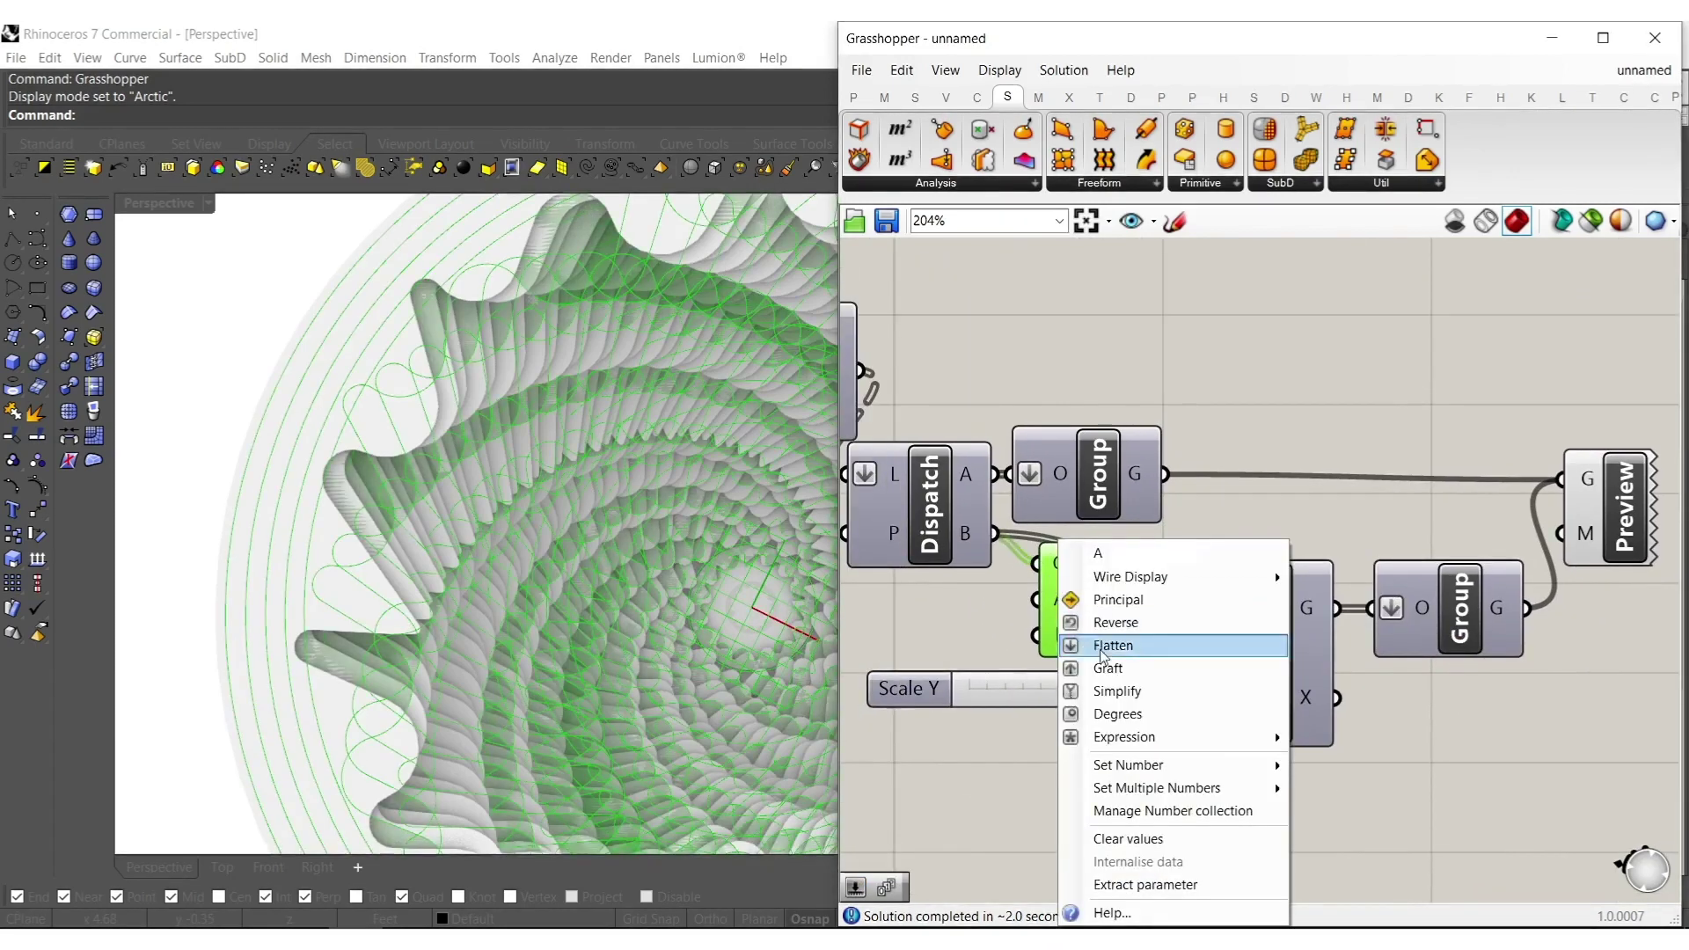
click(1159, 714)
Create a number slider with value 15 and connect it to Rotate's angle input.
right_drag(969, 619, 1133, 636)
double_click(1073, 649)
text(15)
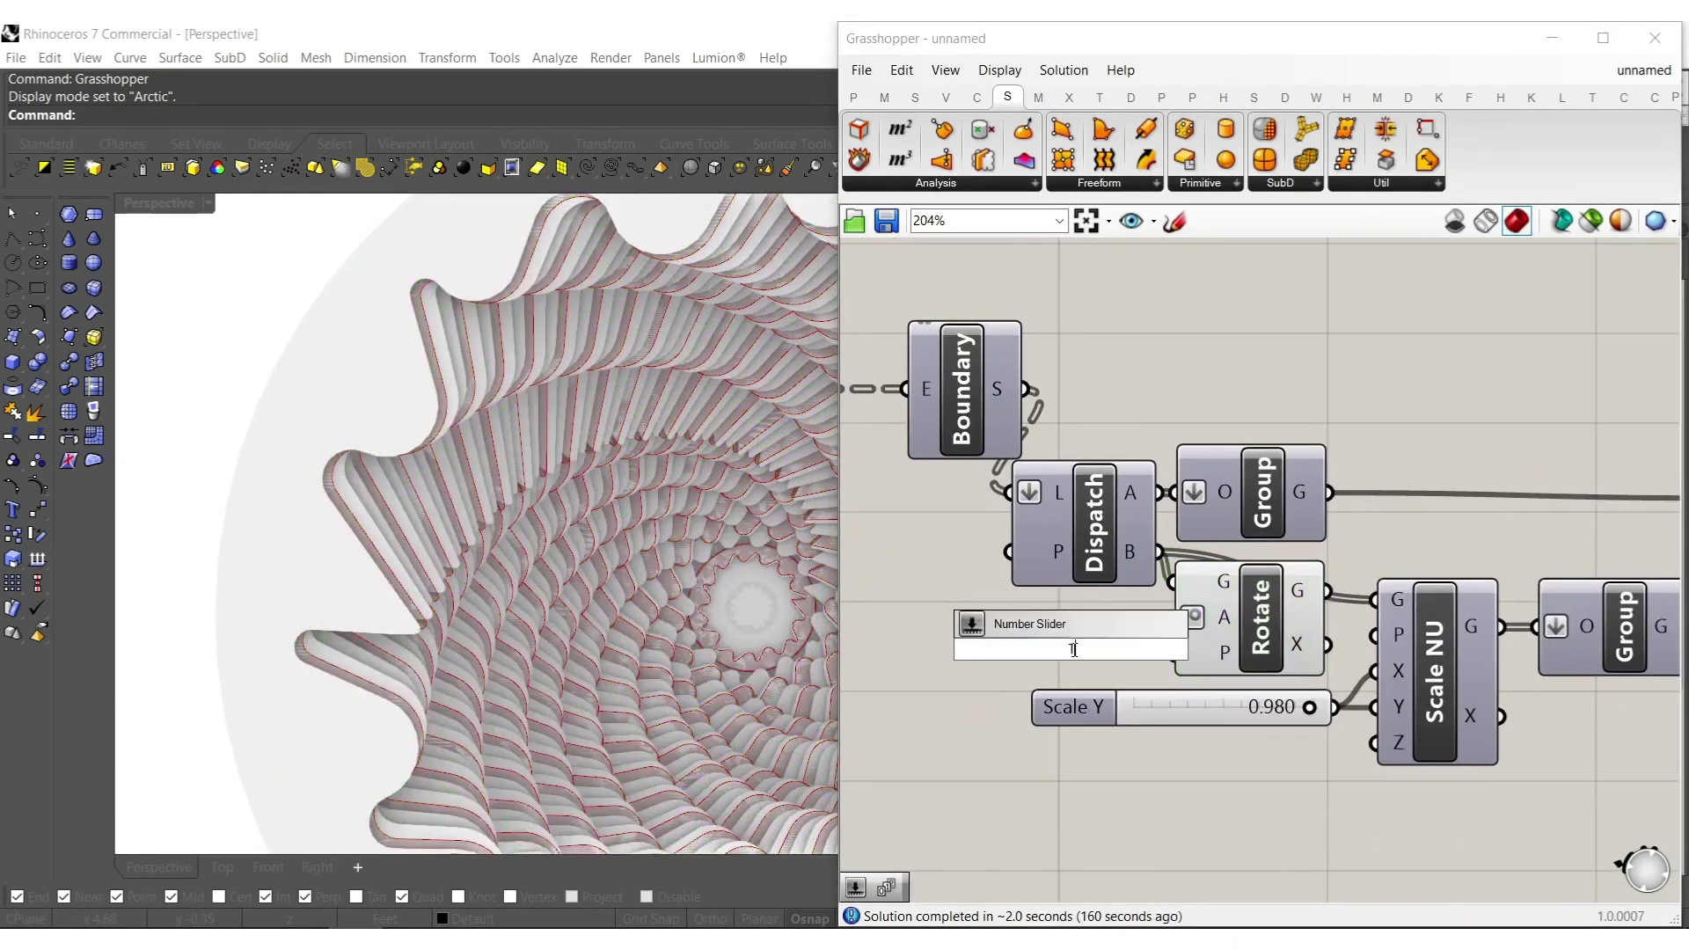
key(Return)
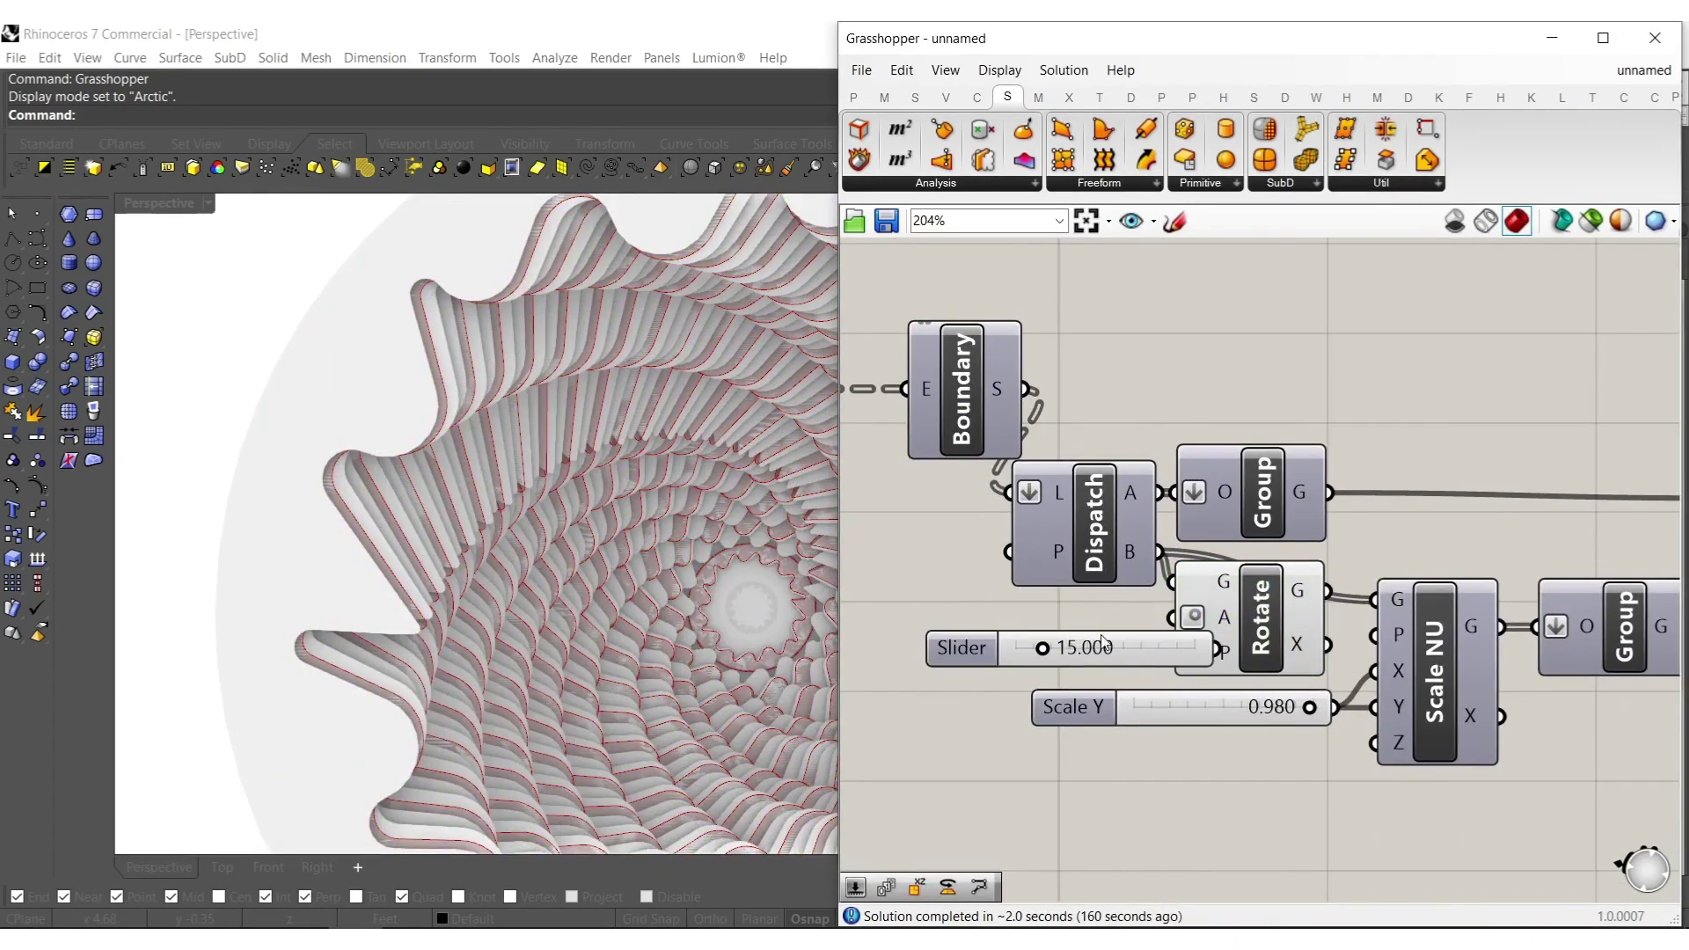
Turn off the preview of the Rotate component.
drag(1279, 764, 1212, 563)
middle_click(1232, 612)
click(1303, 541)
click(1417, 494)
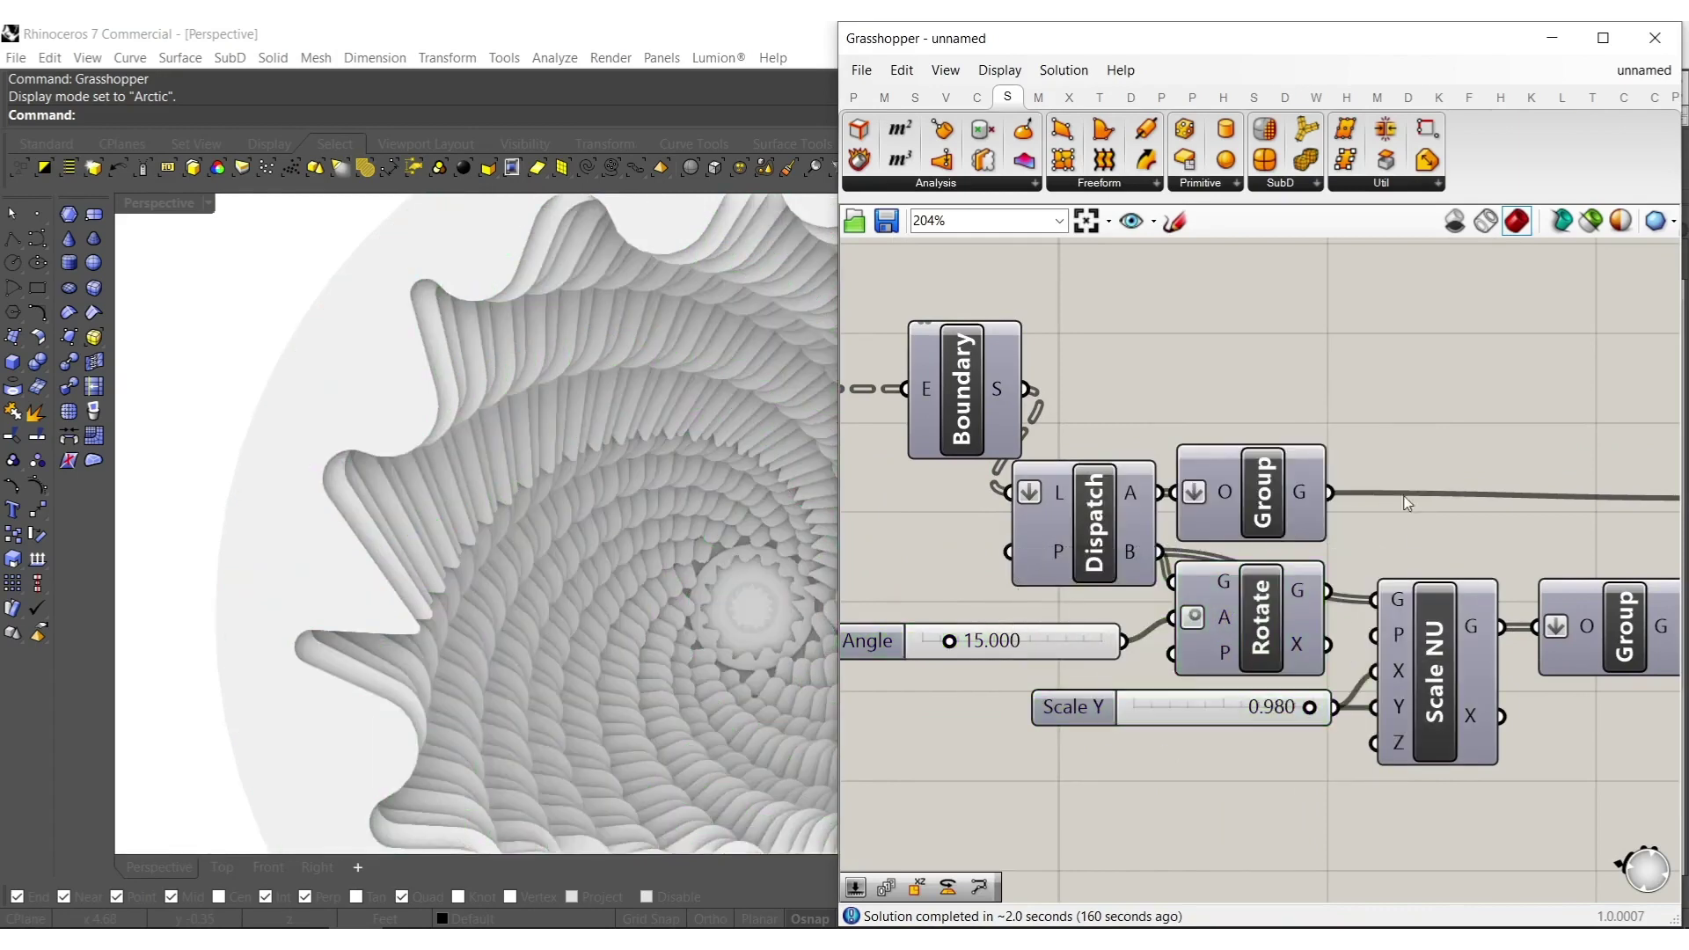
Try a rotation angle of 35.927 on the angle slider.
right_drag(1015, 674, 1137, 621)
scroll(1068, 616, up, 4)
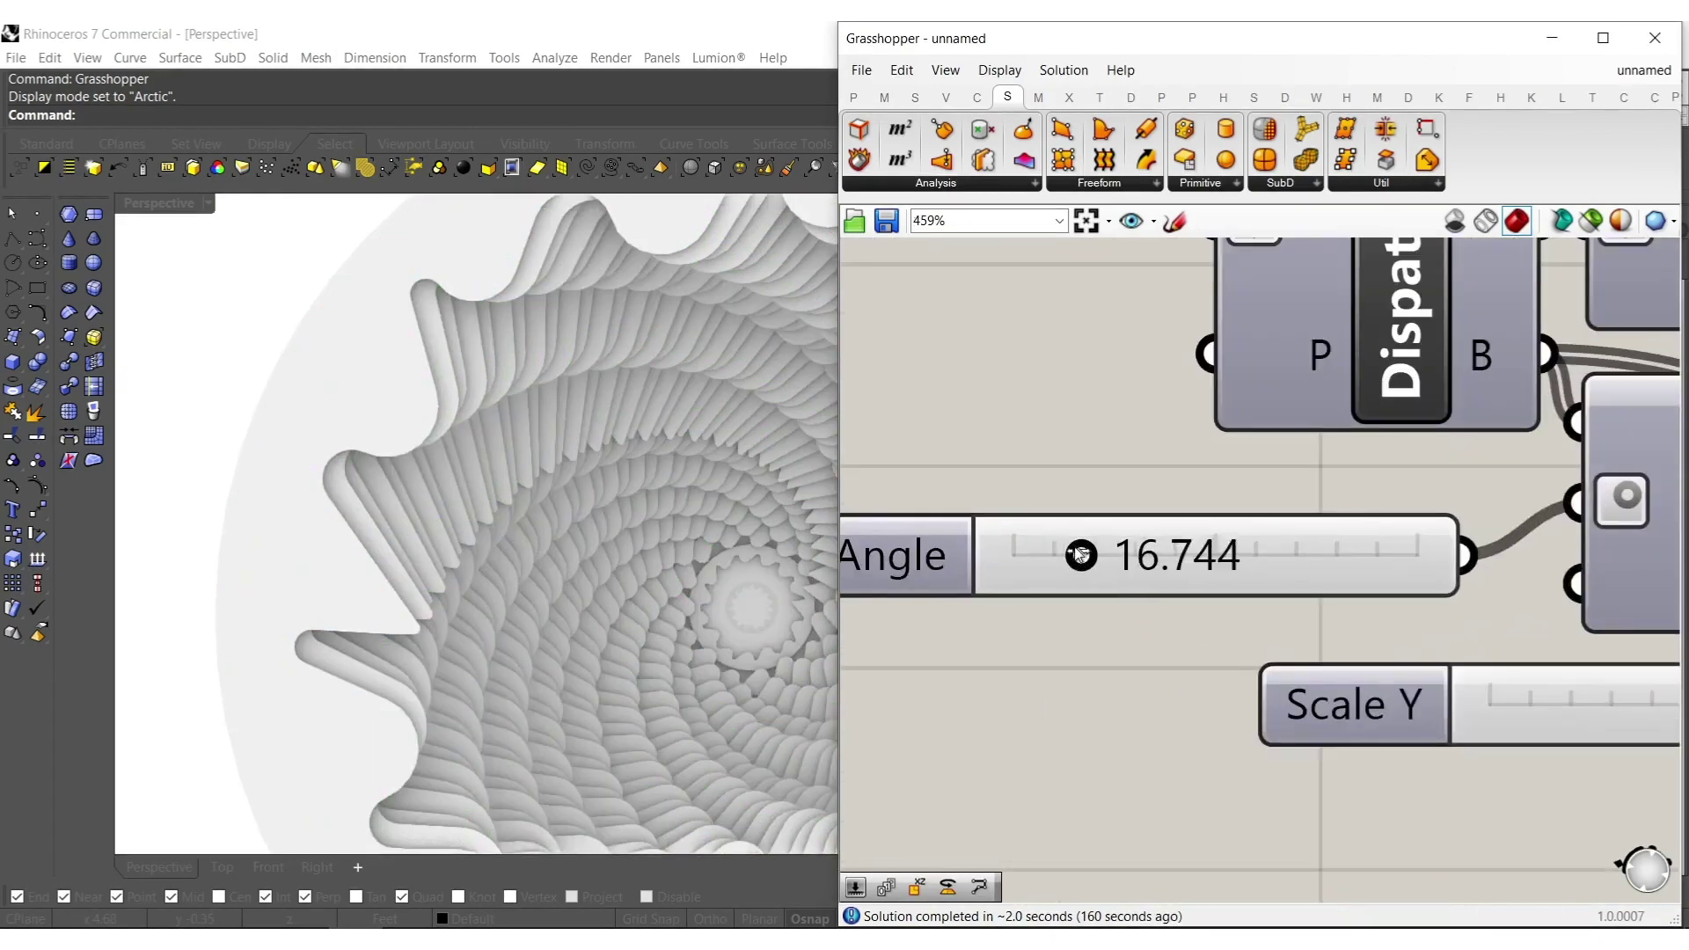
drag(1117, 541, 1158, 558)
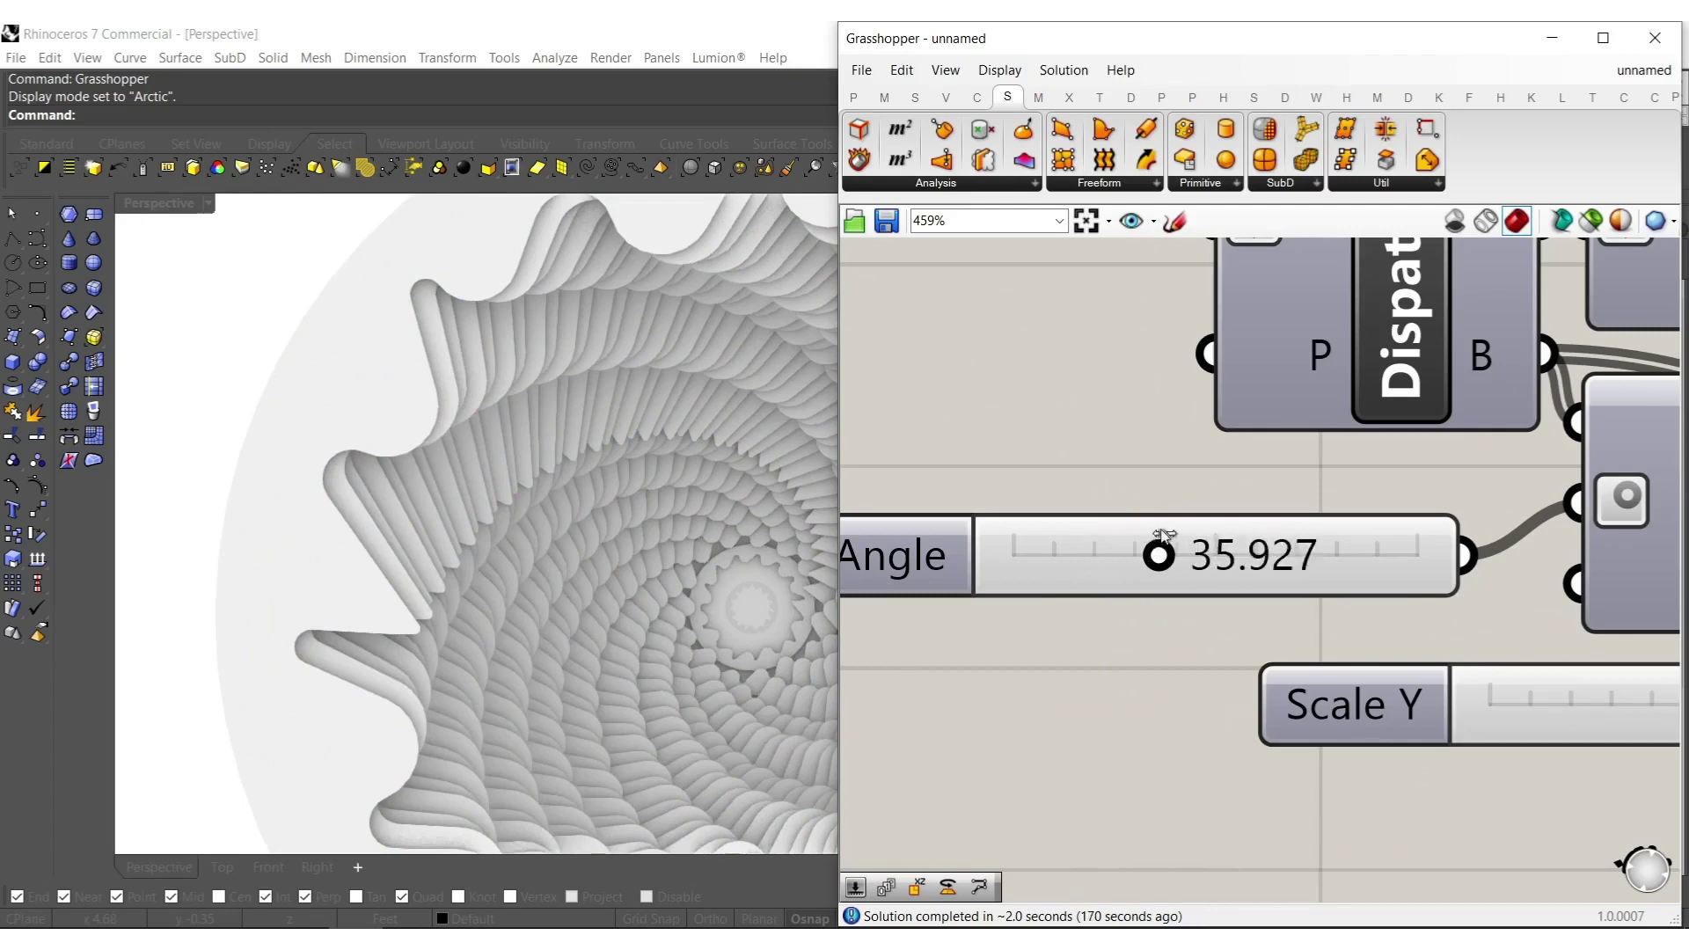
scroll(1324, 537, down, 3)
Remove the direct wire from Dispatch's B output to Scale NU and set the rotation angle slider to 8.709.
right_drag(1675, 507, 1394, 559)
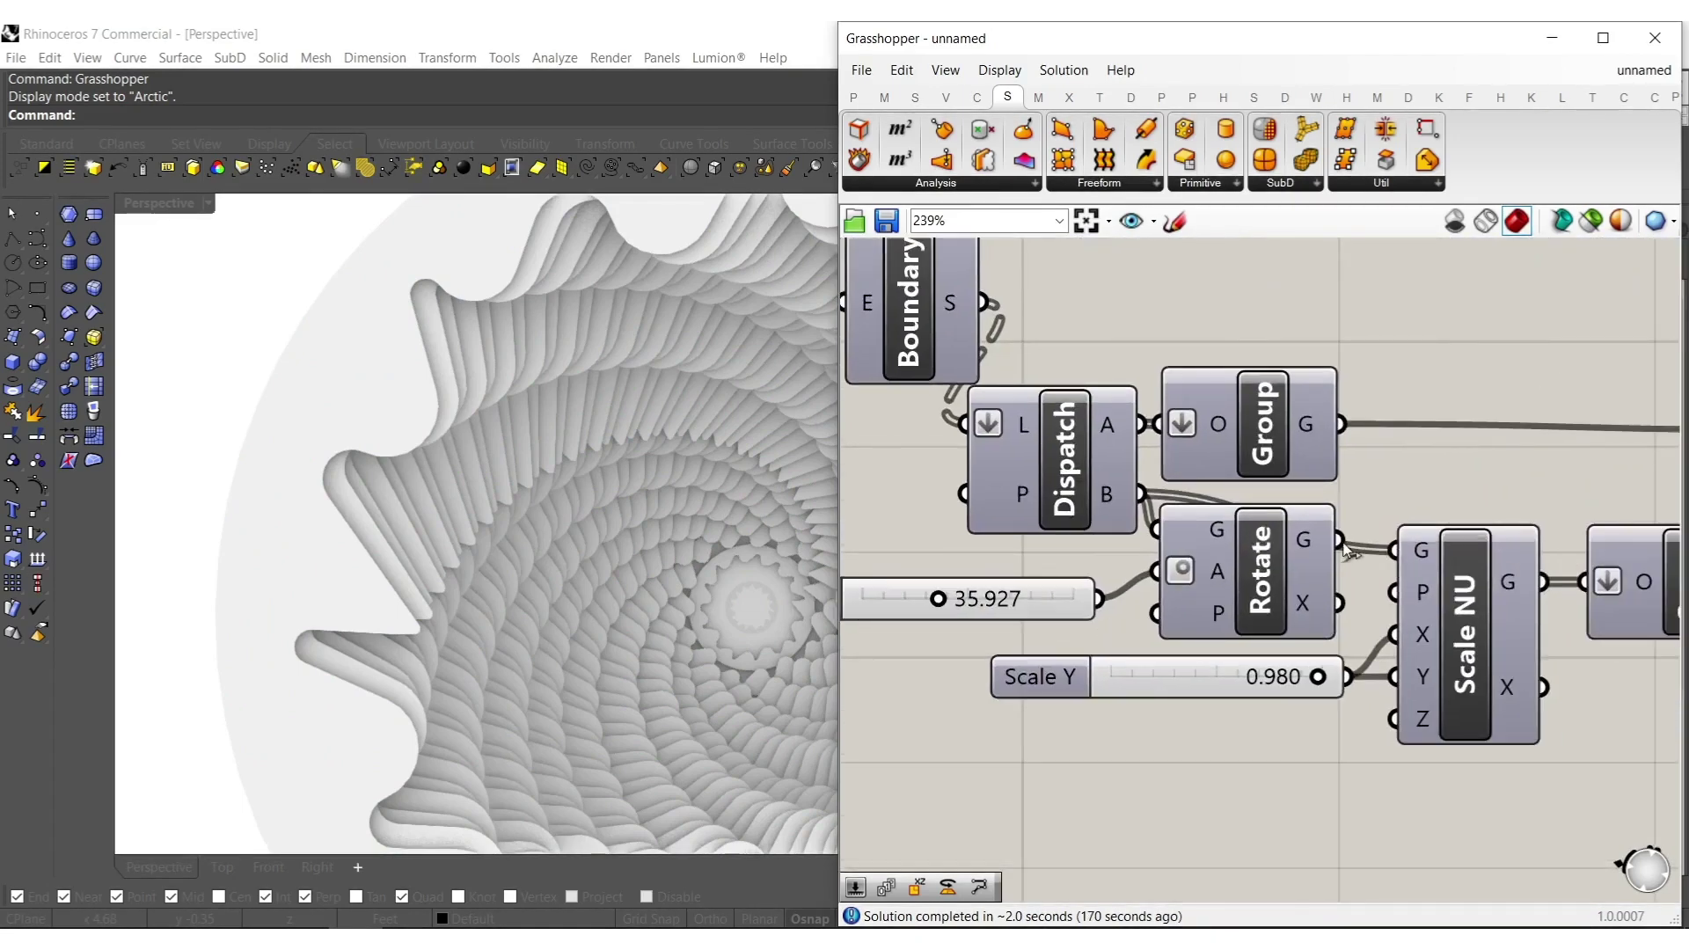
scroll(990, 605, up, 5)
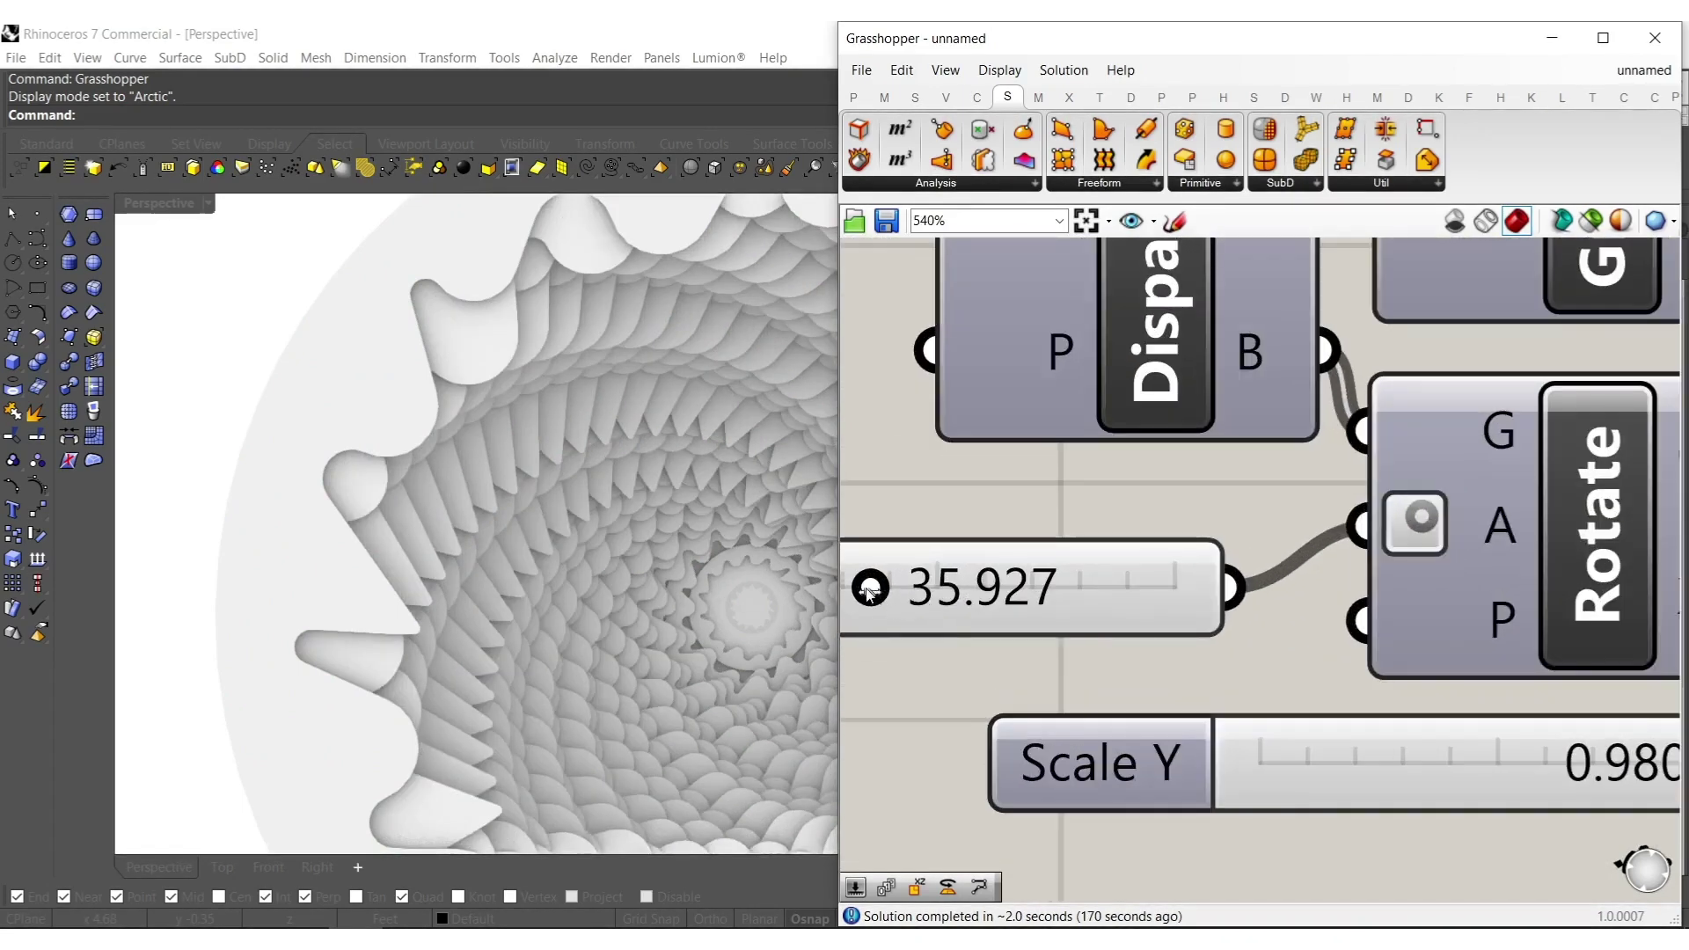
drag(873, 591, 651, 541)
right_drag(957, 566, 1198, 597)
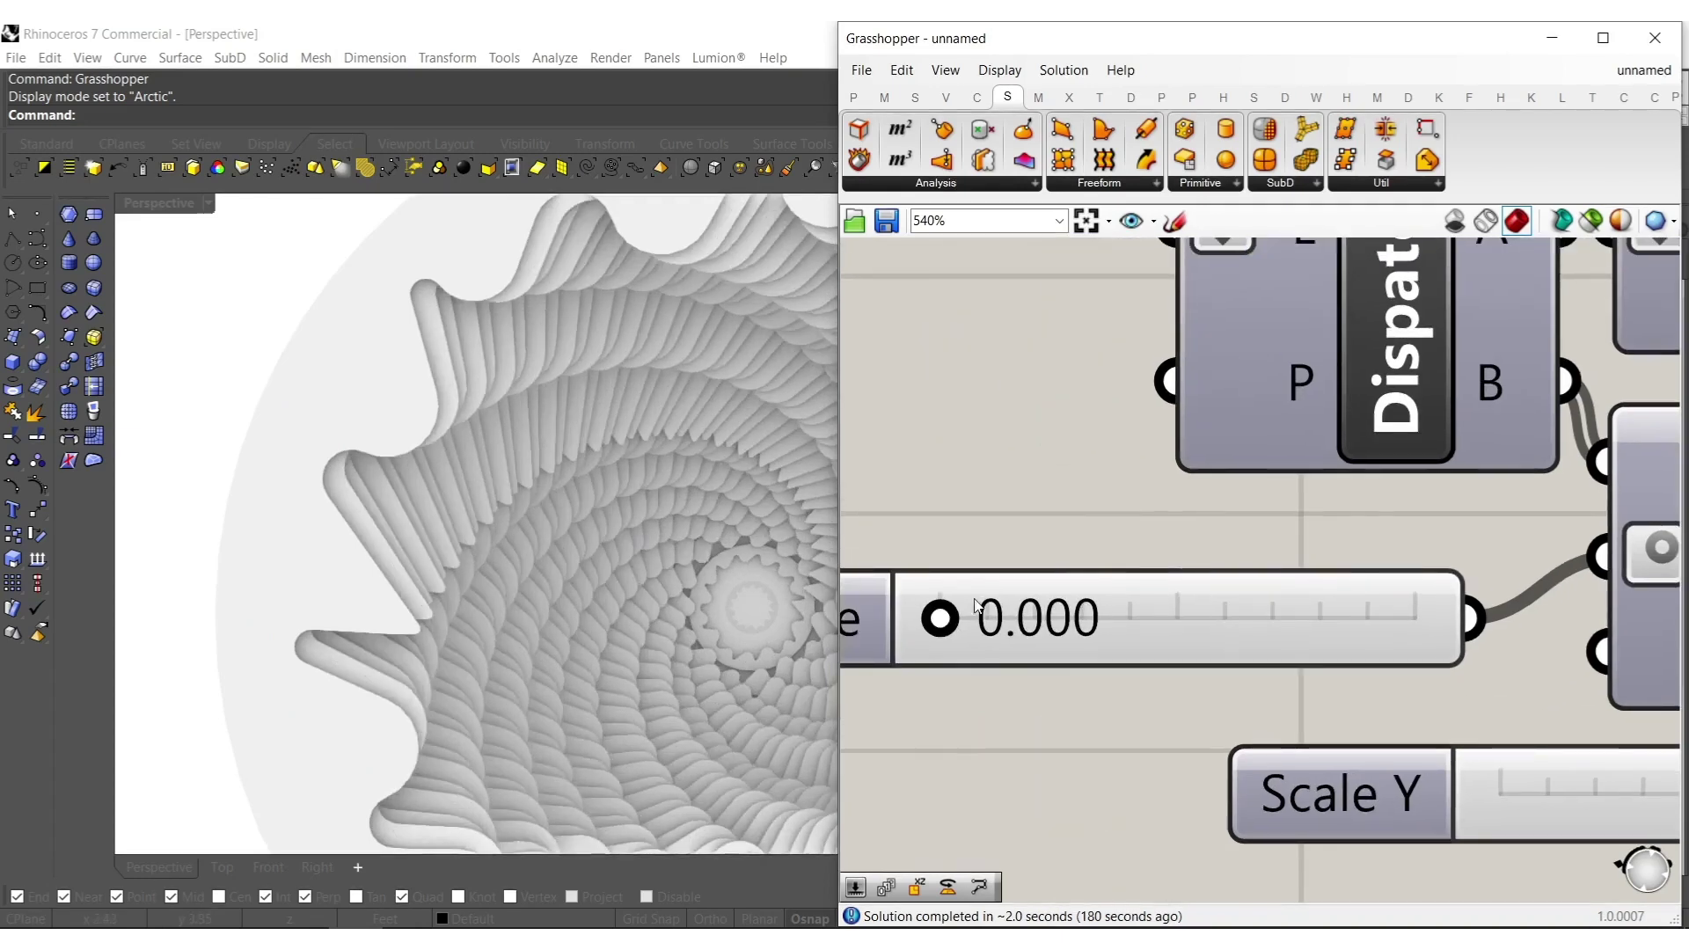
drag(940, 620, 980, 611)
Inspect the twisted floor pattern up close, bake both Groups into Rhino, and close the Grasshopper window.
scroll(980, 610, down, 5)
scroll(493, 537, down, 5)
scroll(583, 630, up, 2)
scroll(584, 630, up, 6)
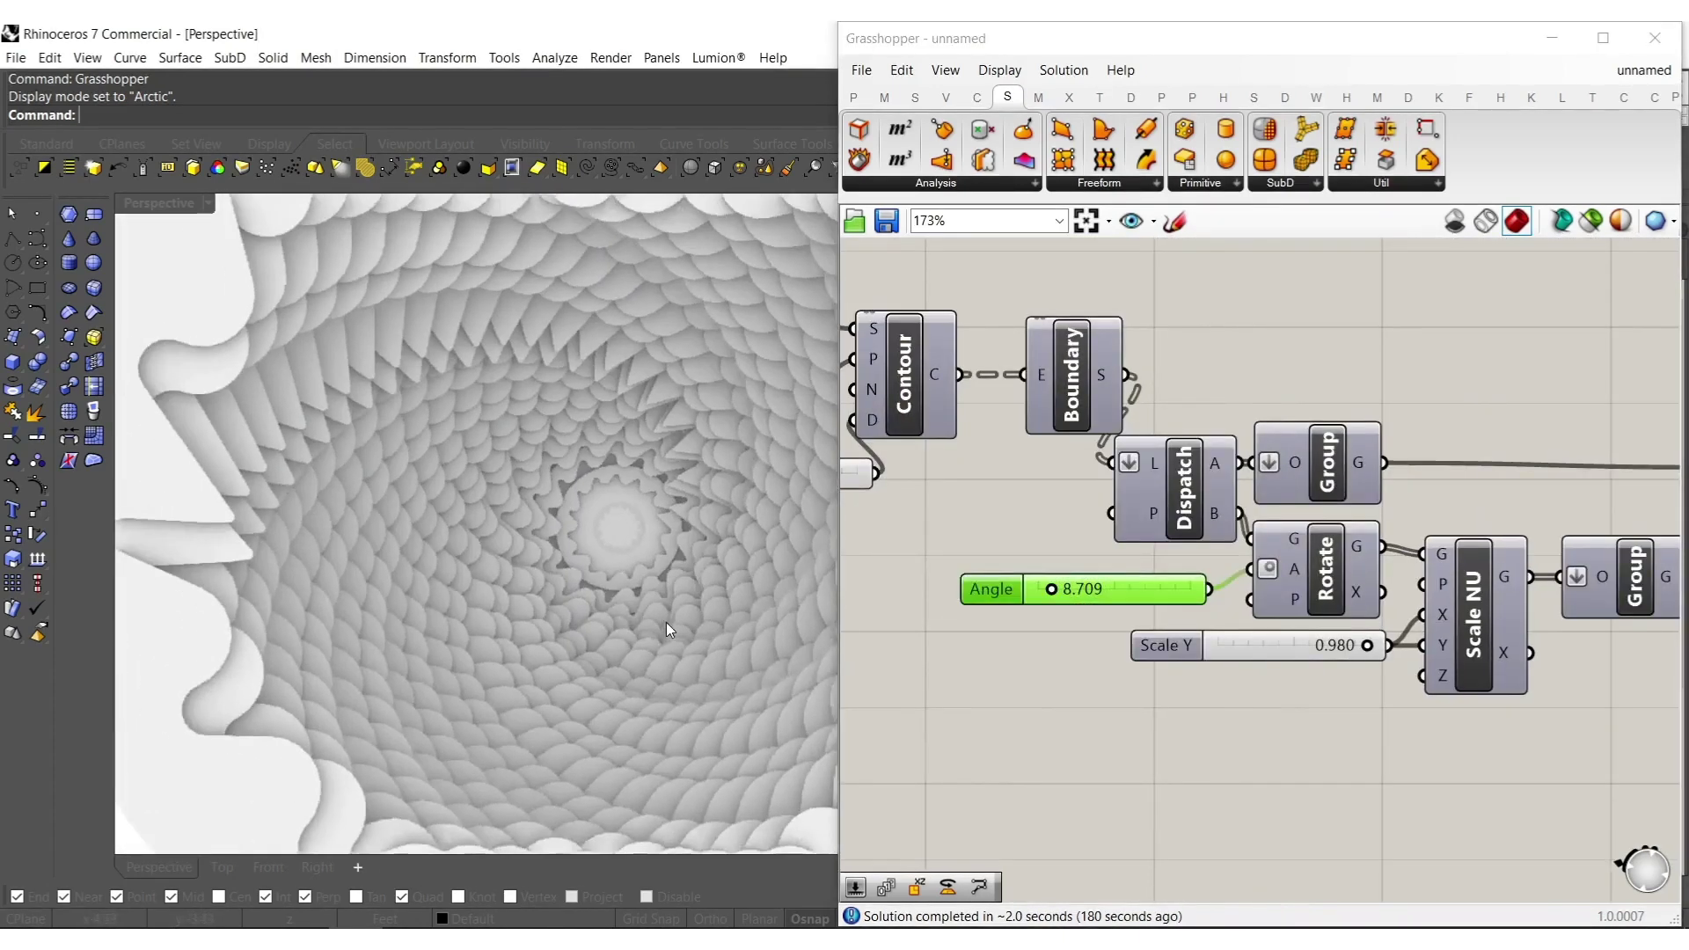
scroll(1241, 539, down, 4)
scroll(1263, 720, up, 3)
drag(1053, 645, 1228, 643)
drag(1241, 750, 1206, 519)
middle_click(1219, 634)
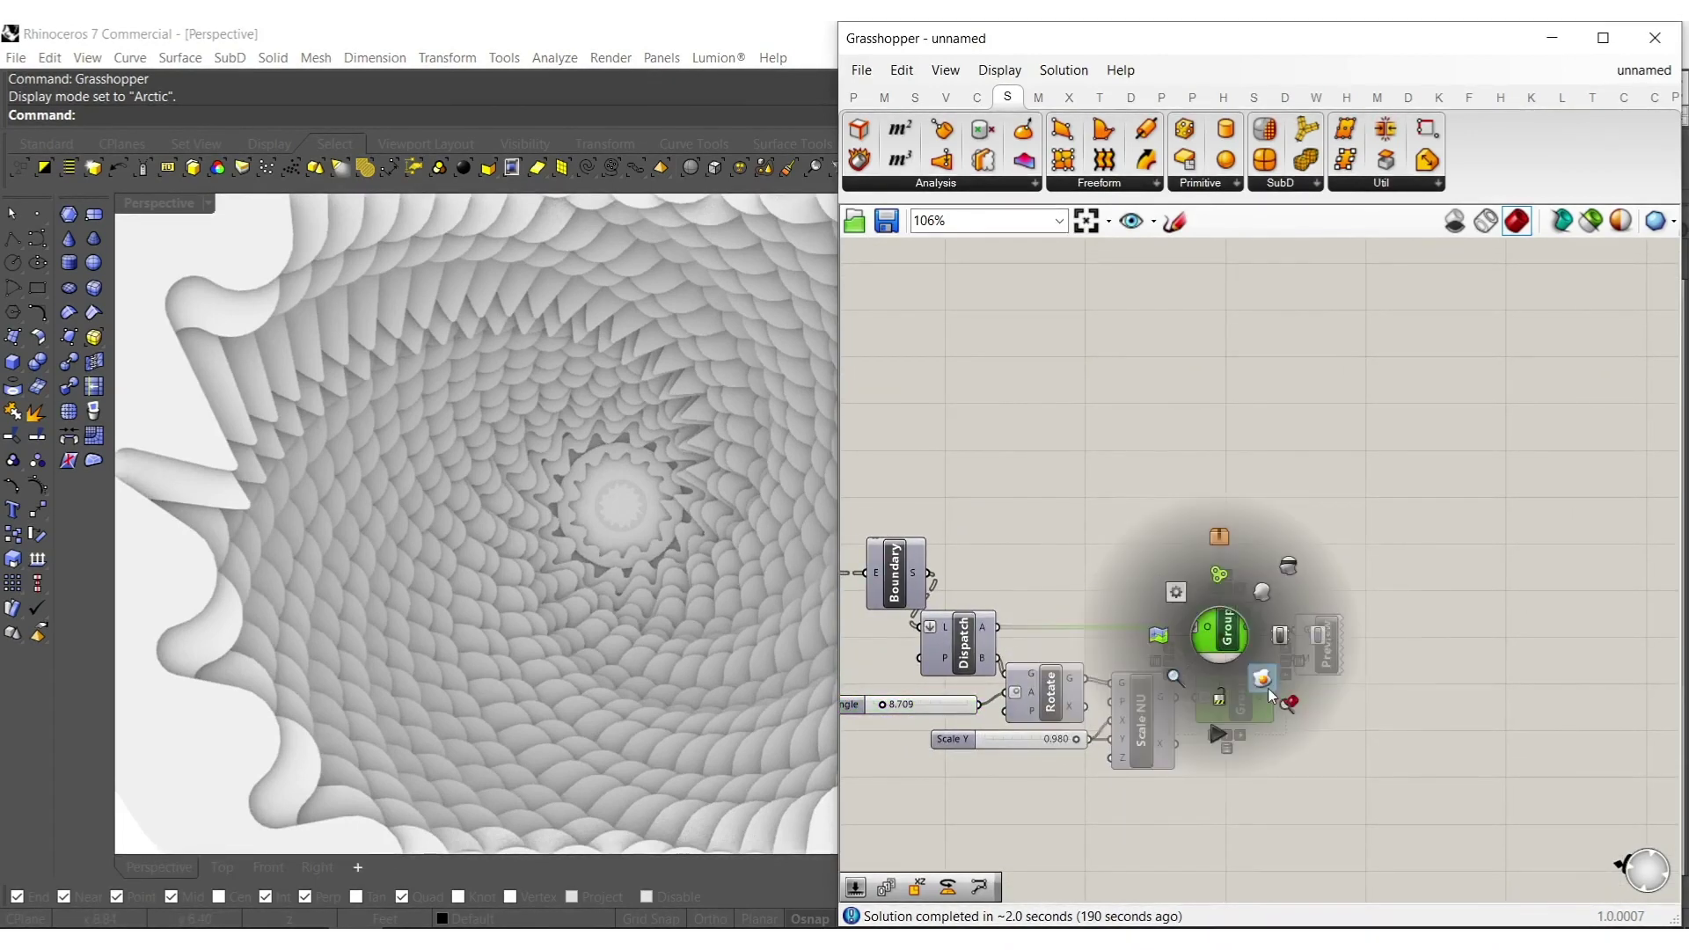
click(1263, 680)
click(1655, 38)
Switch the viewport to Shaded display and view the baked model from the side.
shift+right_drag(629, 695, 717, 677)
middle_click(676, 556)
click(733, 544)
scroll(744, 543, down, 6)
mouse_move(748, 528)
right_down()
mouse_move(866, 440)
mouse_move(985, 299)
right_up()
Select all baked surfaces, rotate them a quarter turn onto their side, and adjust their height above the ground.
drag(1024, 248, 677, 646)
mouse_move(802, 654)
shift+right_down()
mouse_move(794, 671)
mouse_move(961, 581)
shift+right_up()
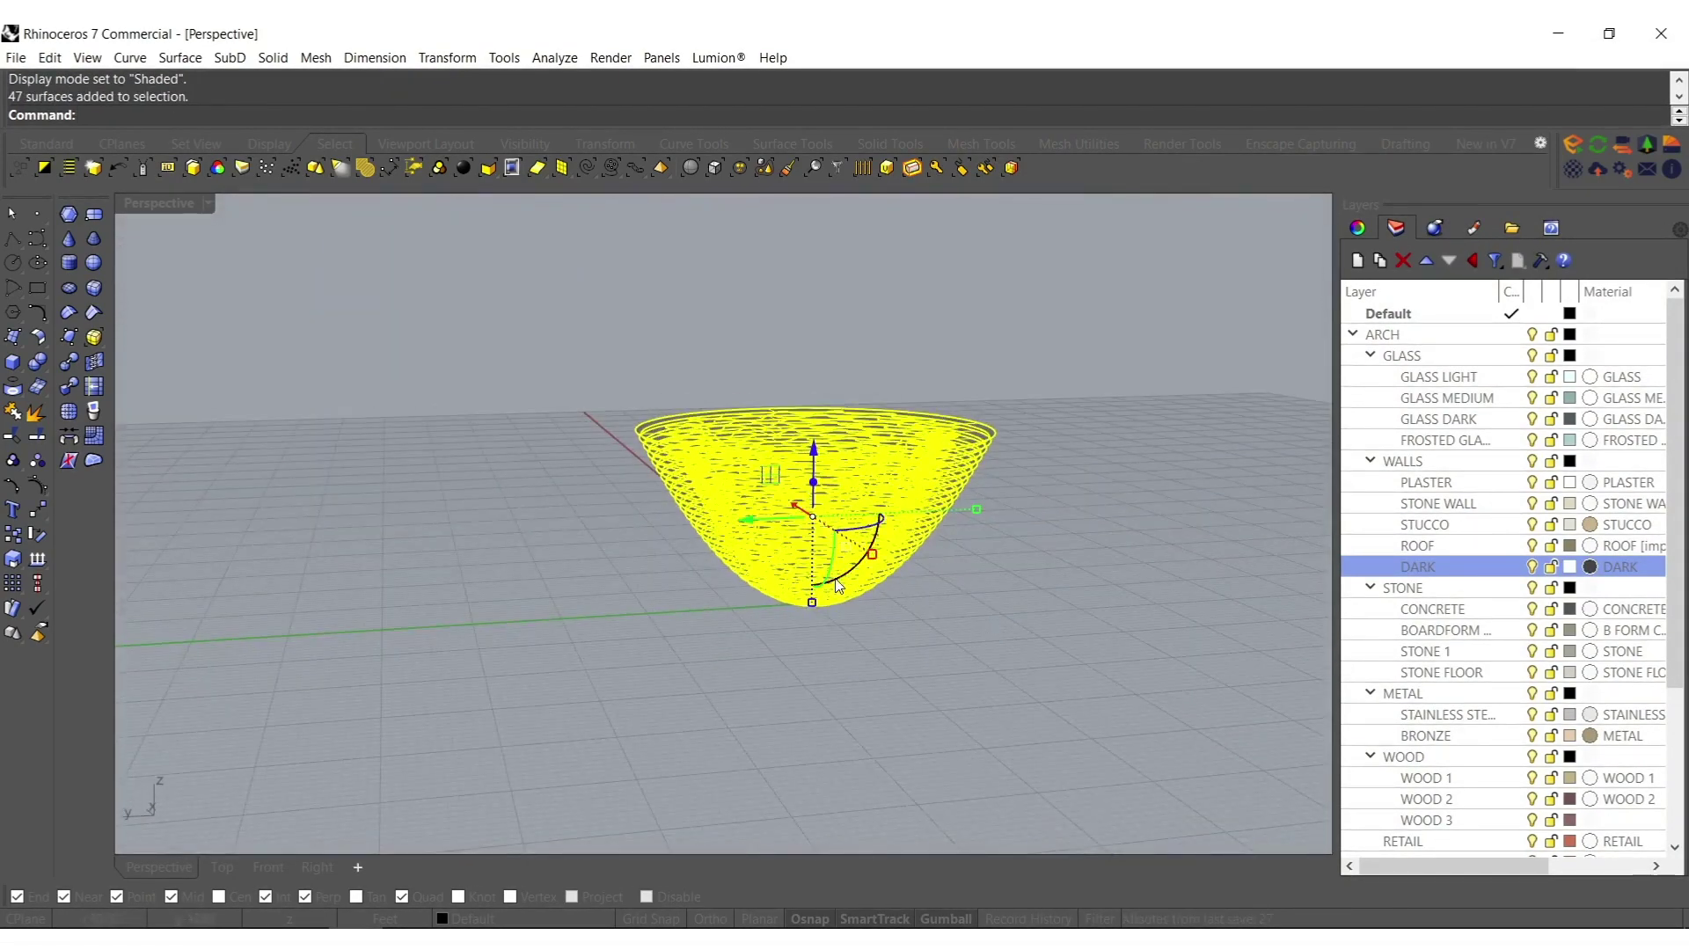
drag(843, 578, 655, 628)
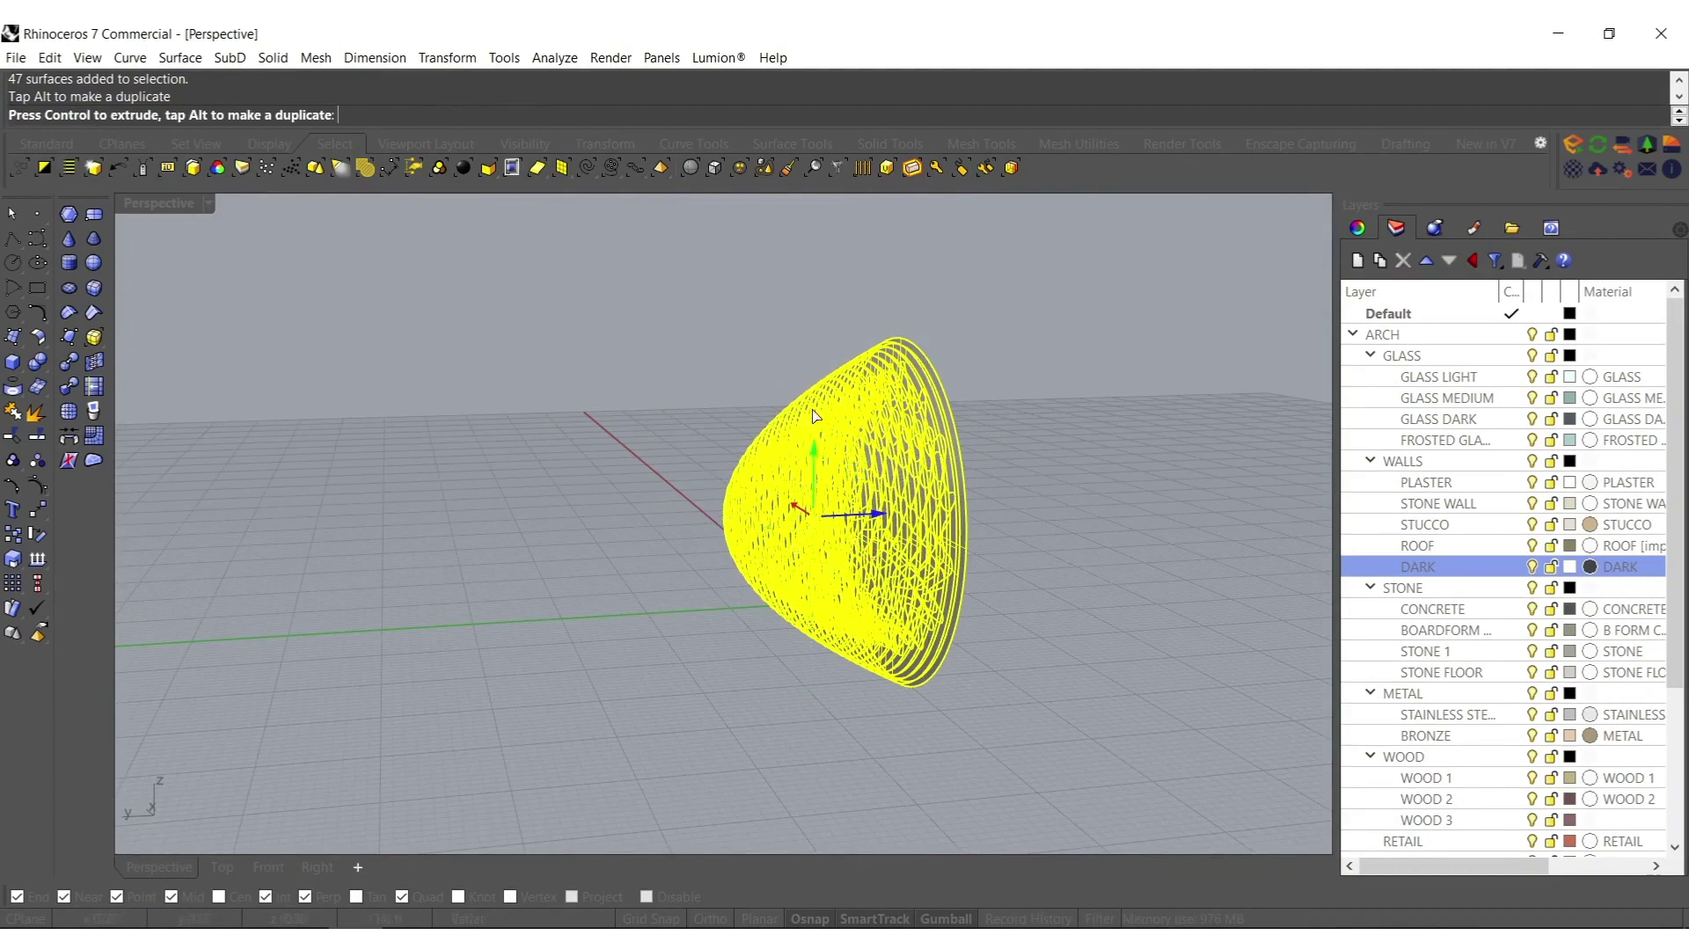
drag(815, 440, 823, 288)
right_drag(823, 287, 748, 414)
drag(735, 450, 736, 526)
key(Escape)
Select the rotated group of alternate floor surfaces and assign it to the ROCK layer.
scroll(874, 545, up, 6)
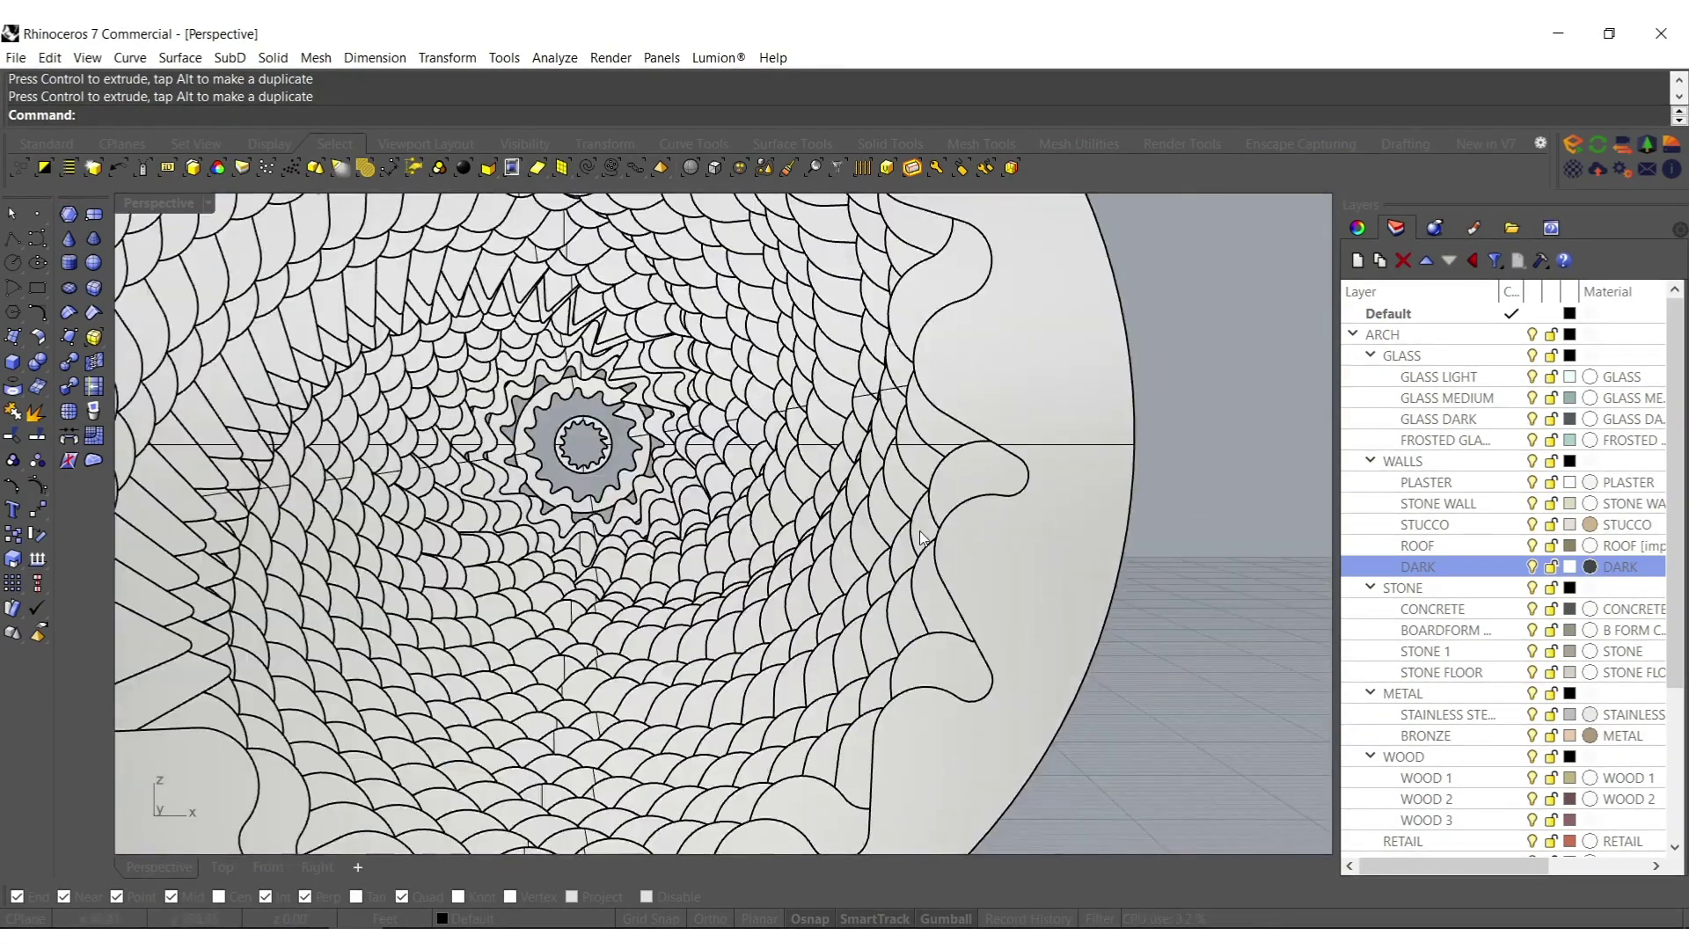
click(913, 519)
right_drag(915, 519, 1046, 510)
click(1046, 512)
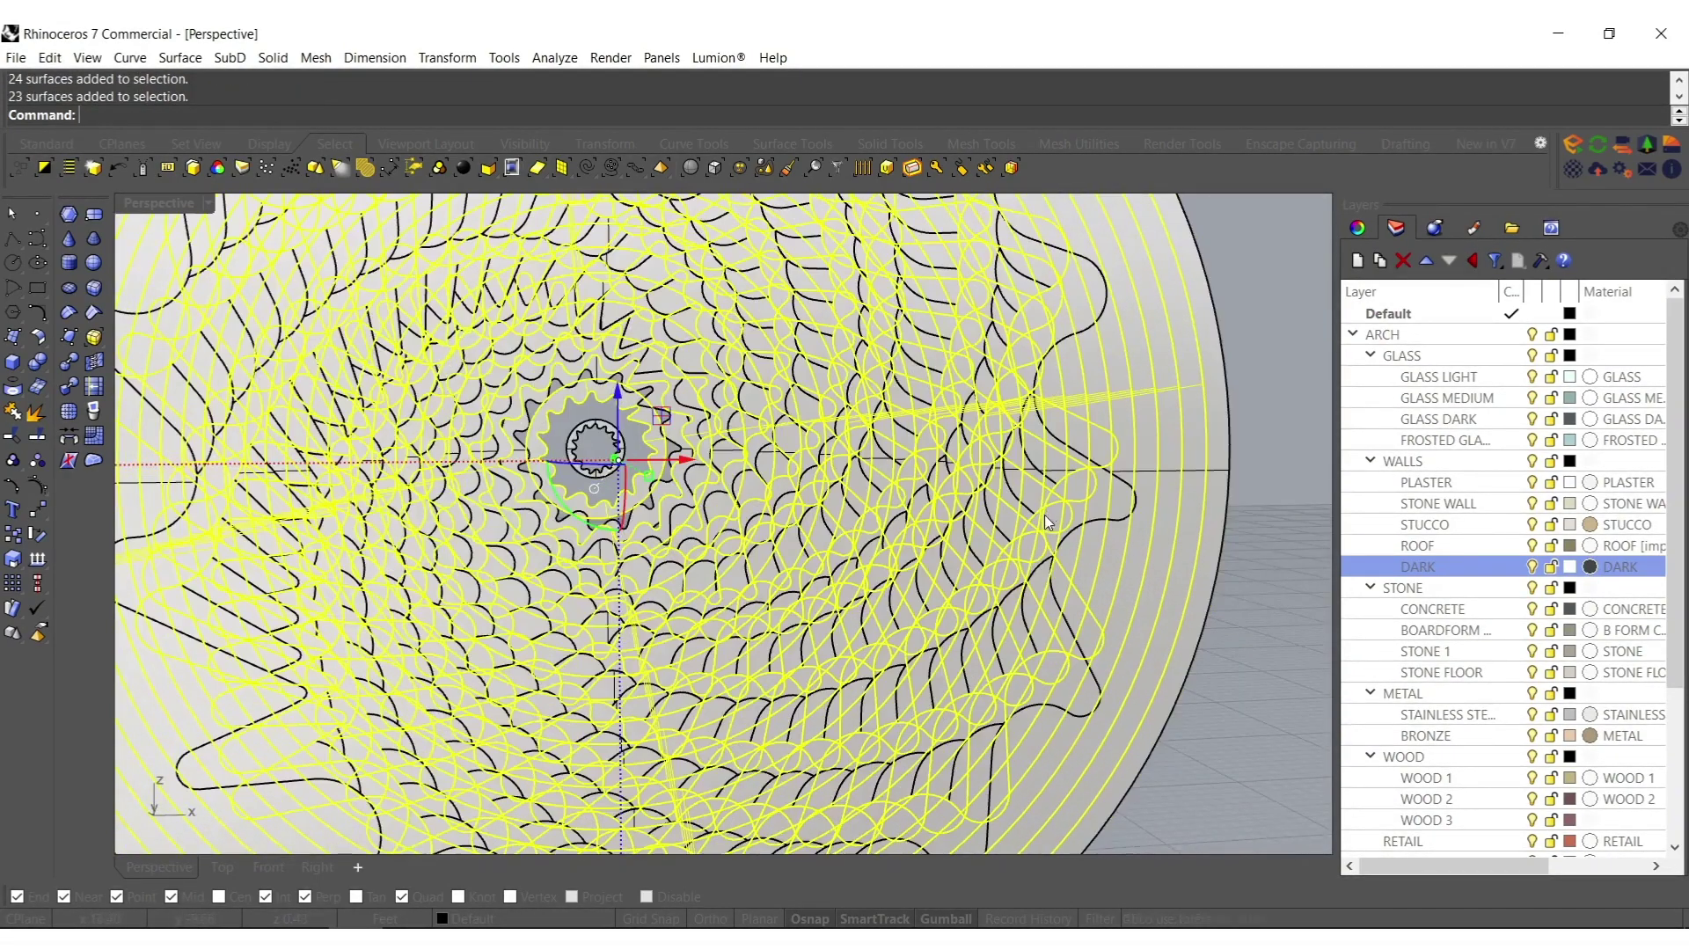
scroll(1516, 795, down, 3)
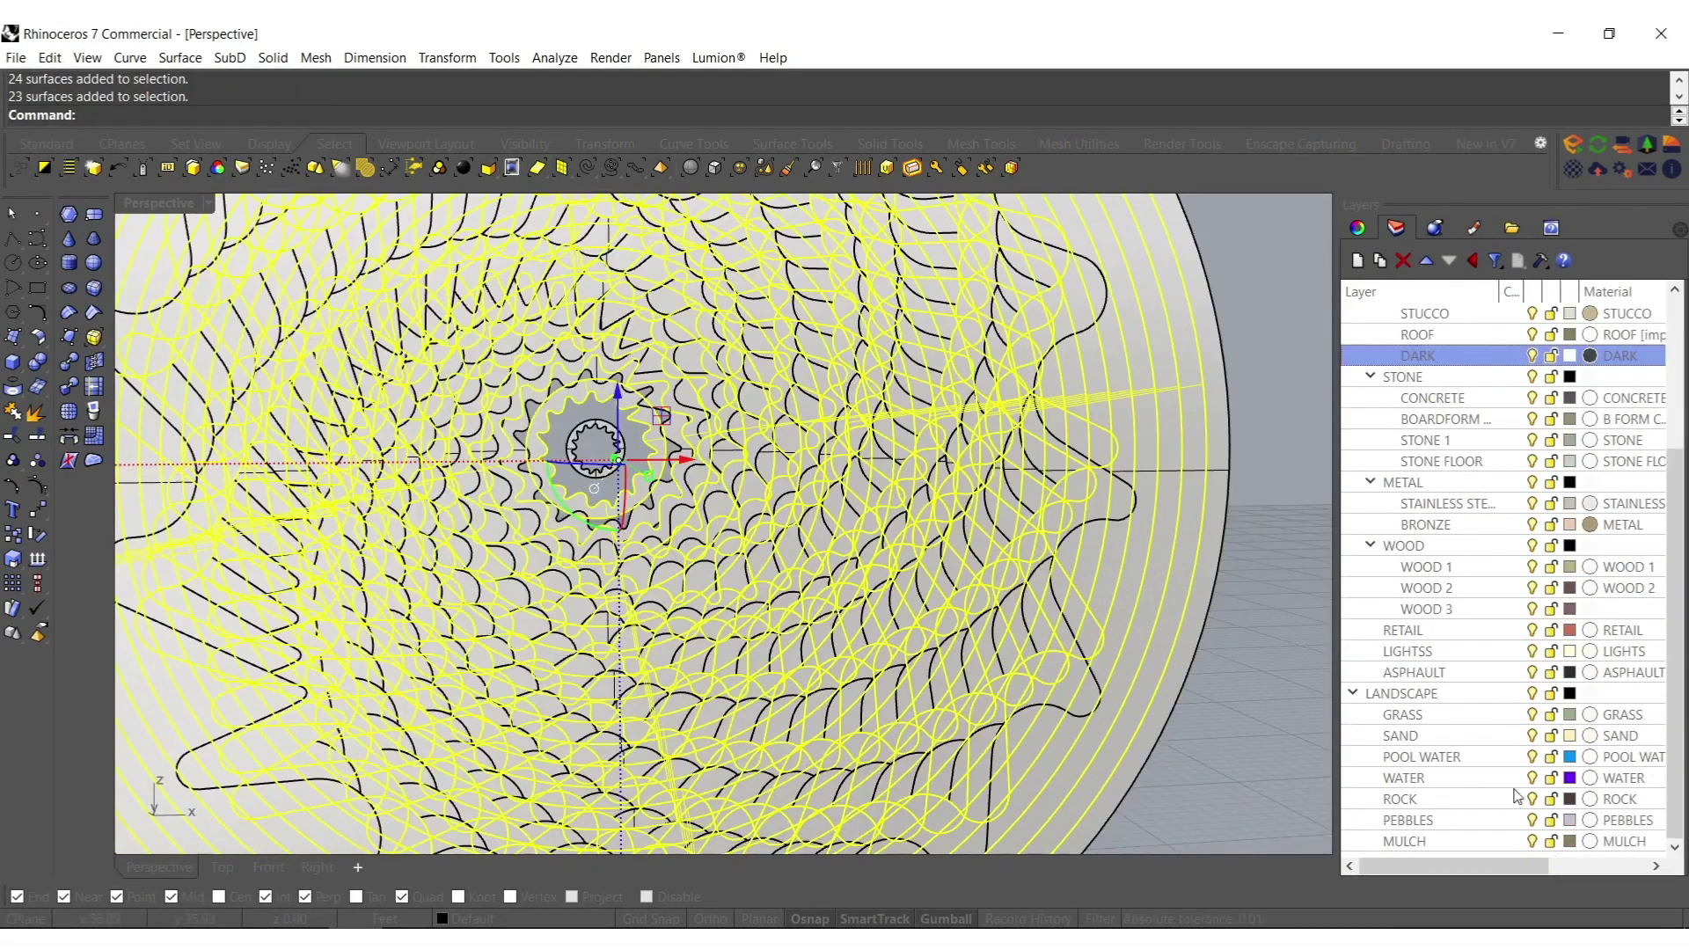
right_click(1413, 801)
click(1452, 716)
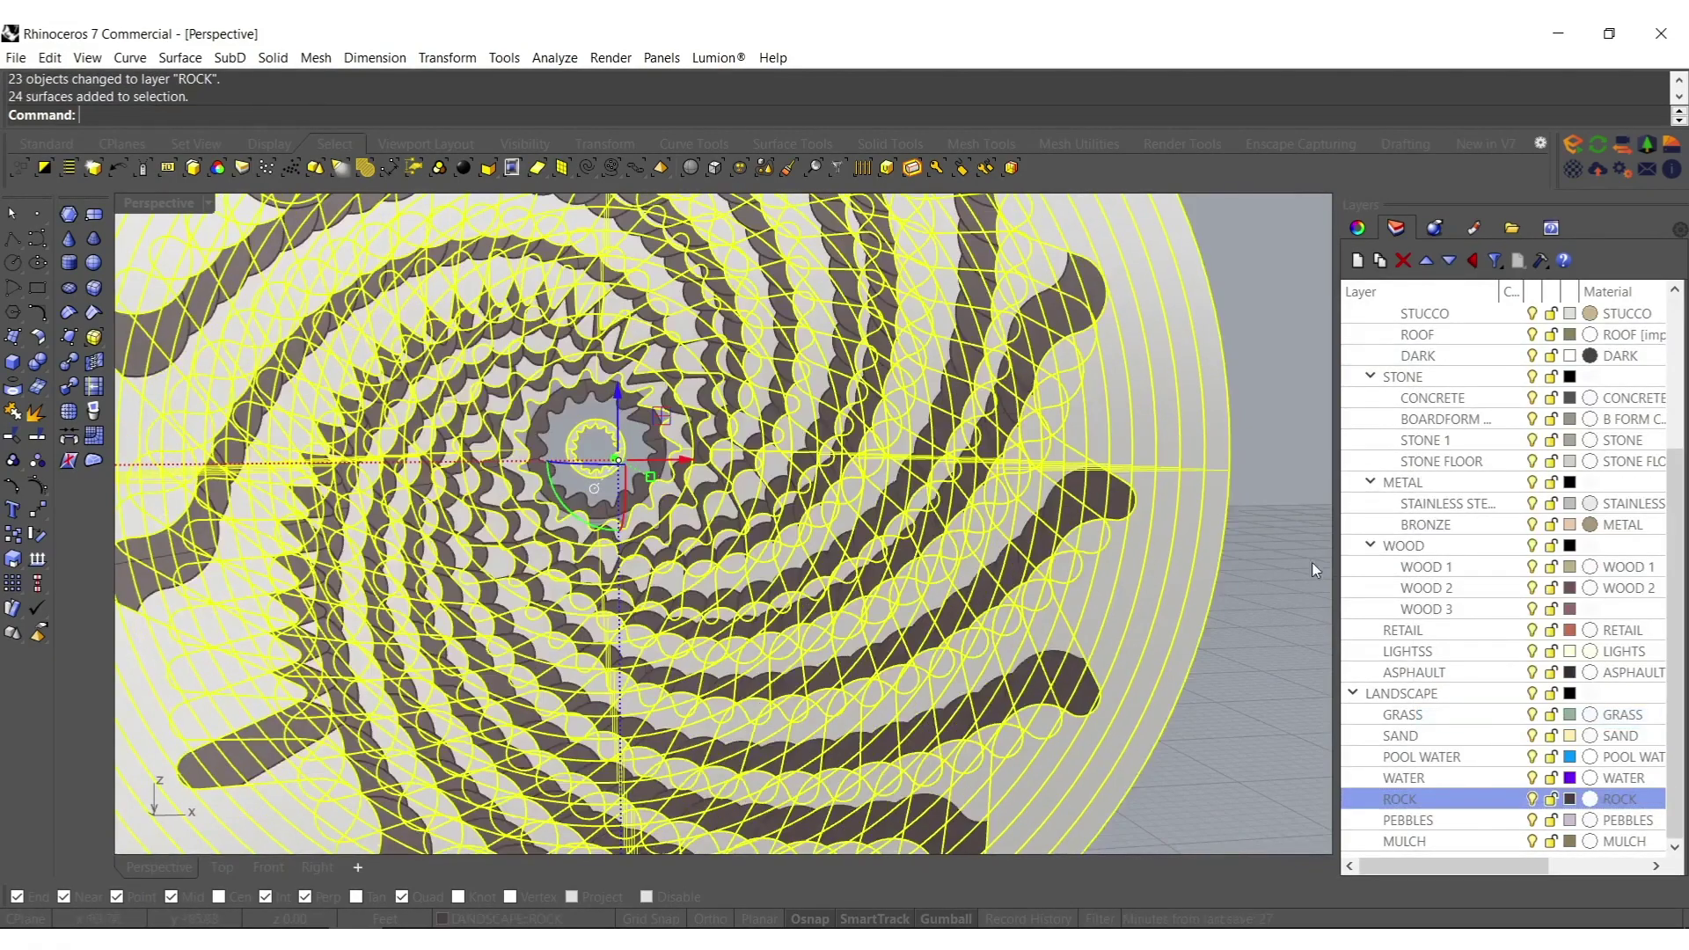
Assign the other, unrotated group of floor surfaces to the PLASTER layer and clear the selection.
scroll(1452, 553, up, 3)
right_click(1433, 483)
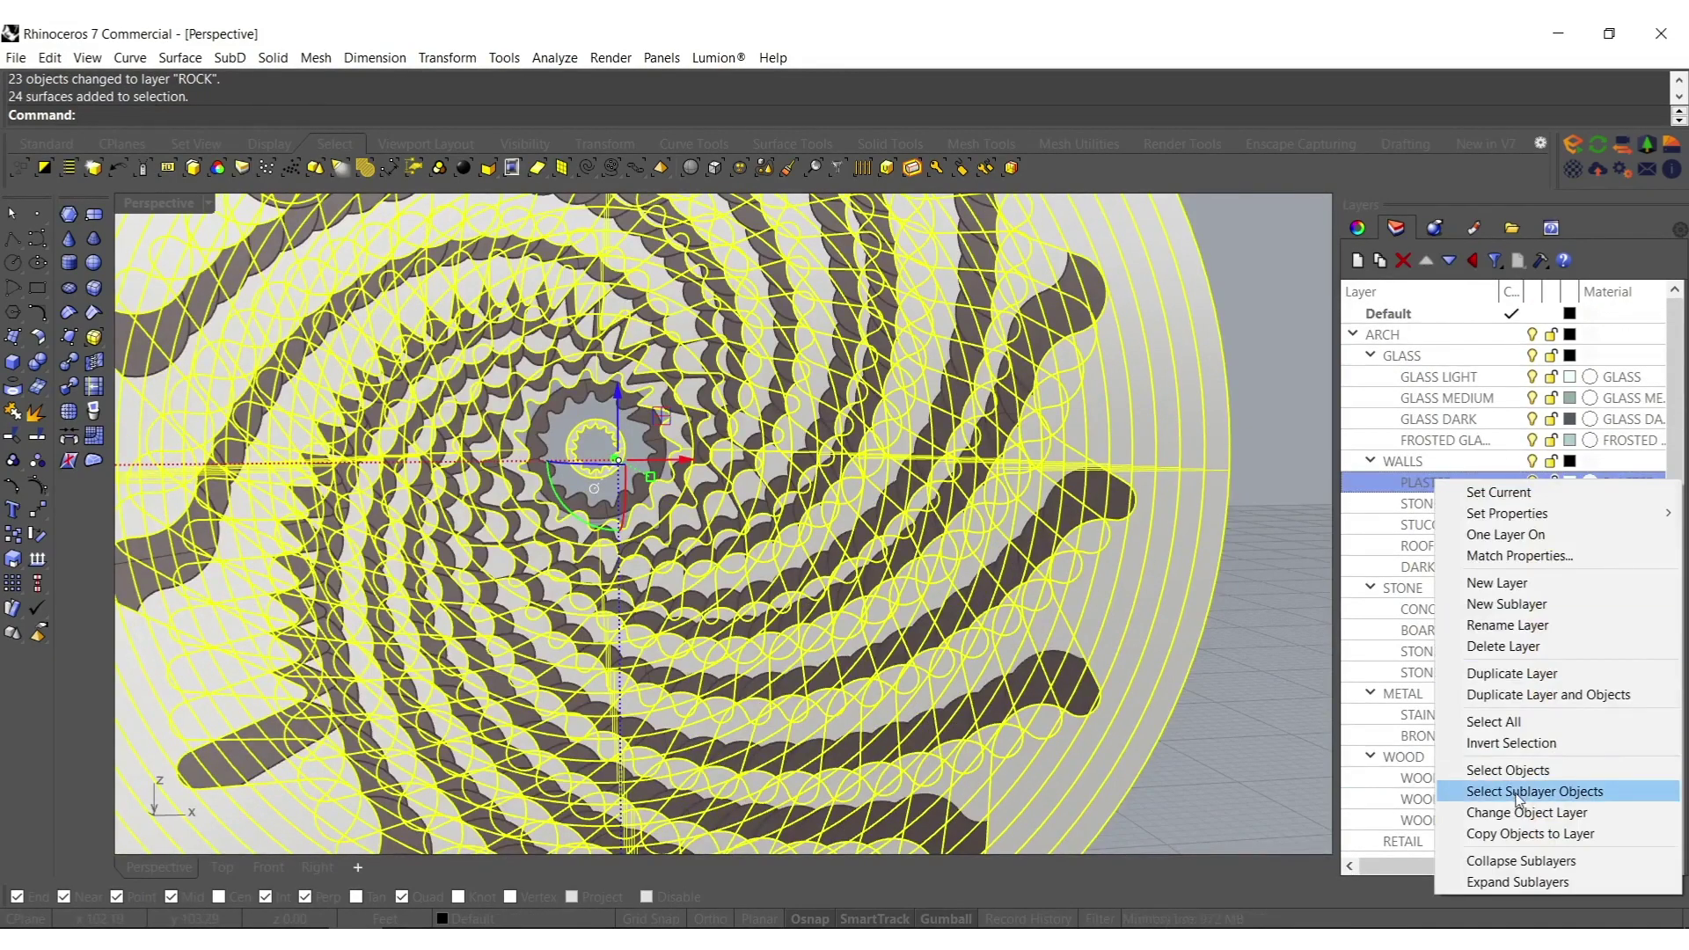
click(1522, 809)
right_drag(905, 604, 1064, 575)
key(Escape)
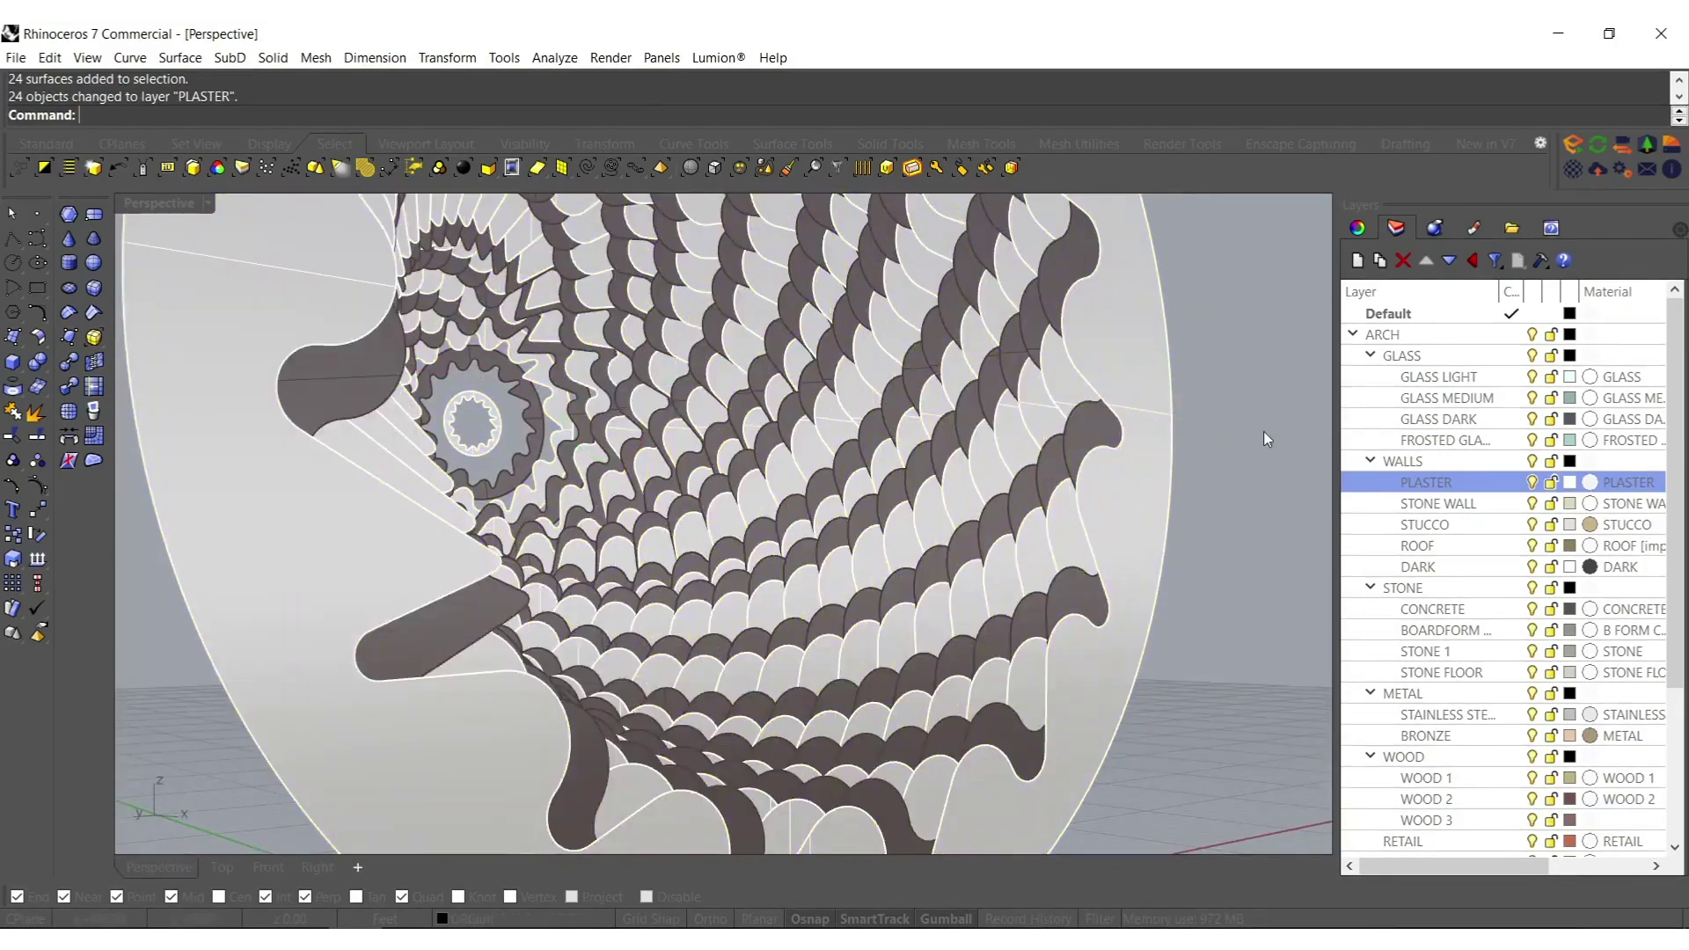
Convert the 24 white plaster surfaces to polygon meshes, replacing the originals with a single joined mesh.
drag(1264, 431, 826, 483)
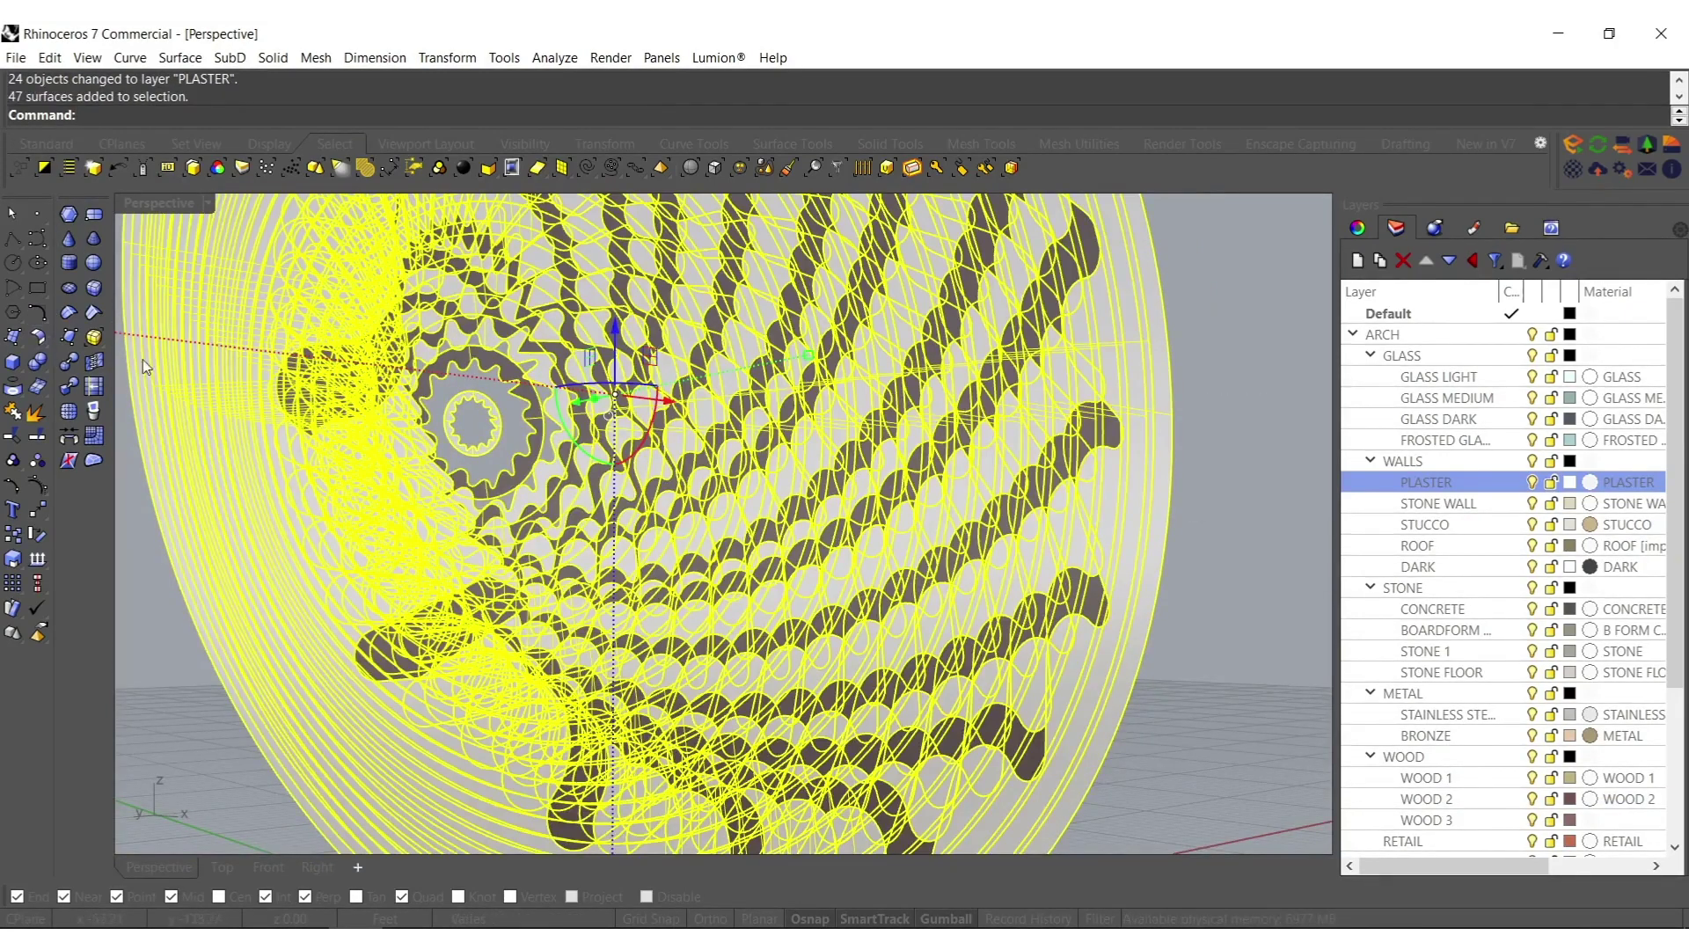
click(1225, 385)
drag(1158, 414, 493, 355)
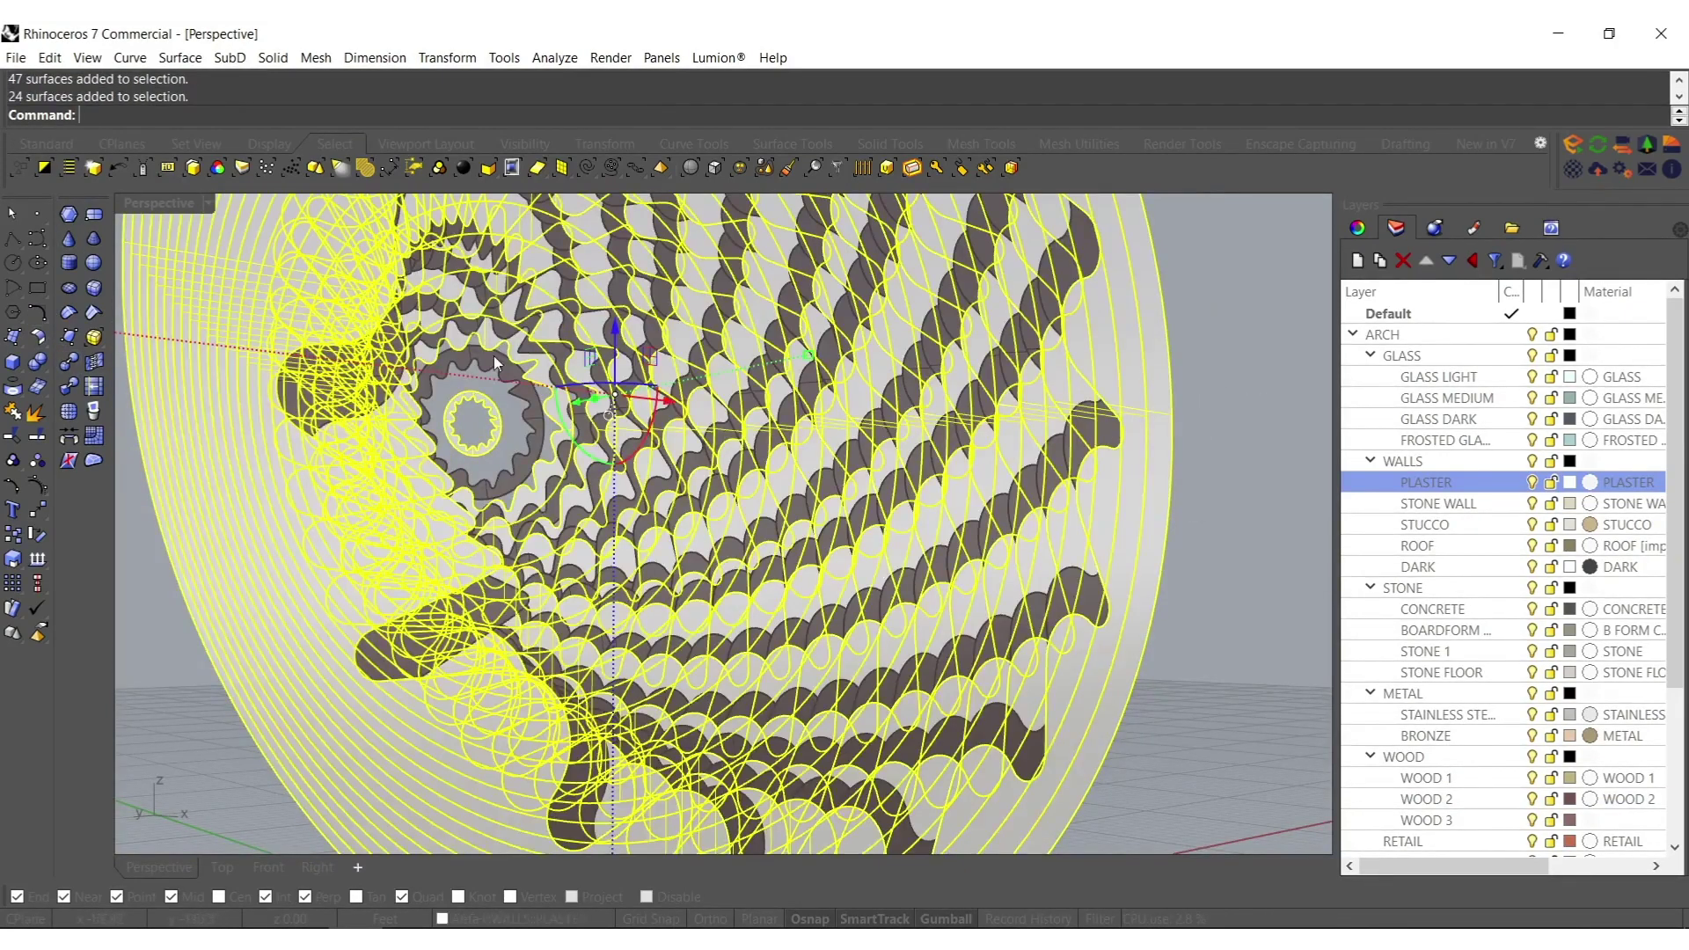
click(38, 387)
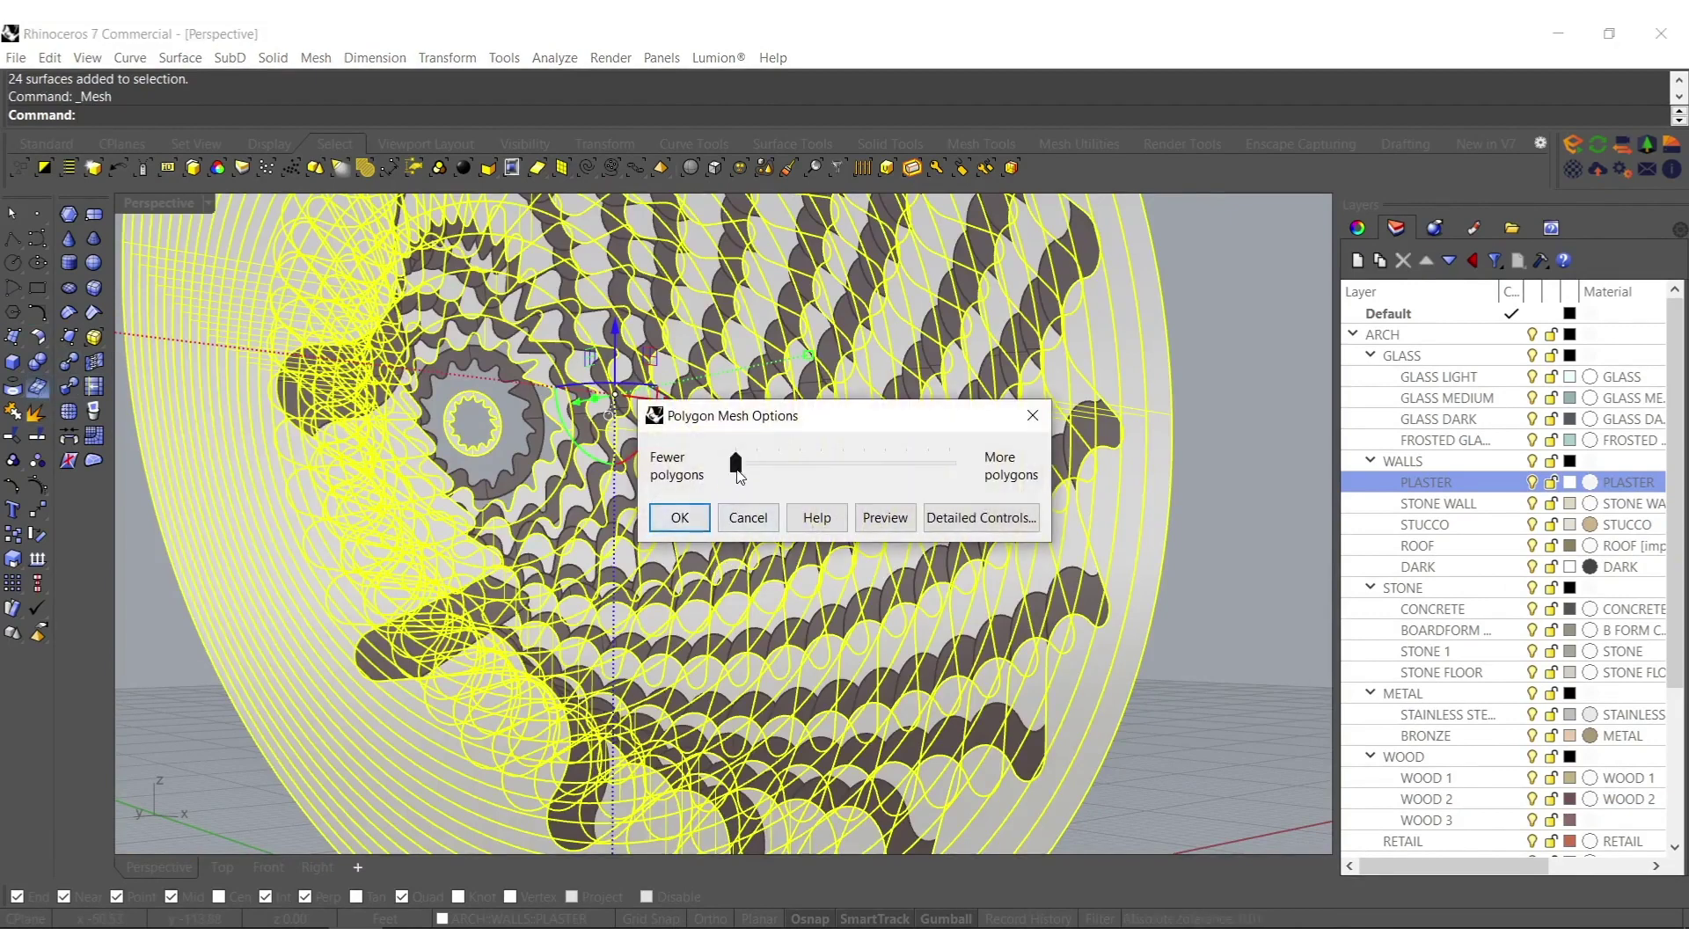
click(679, 517)
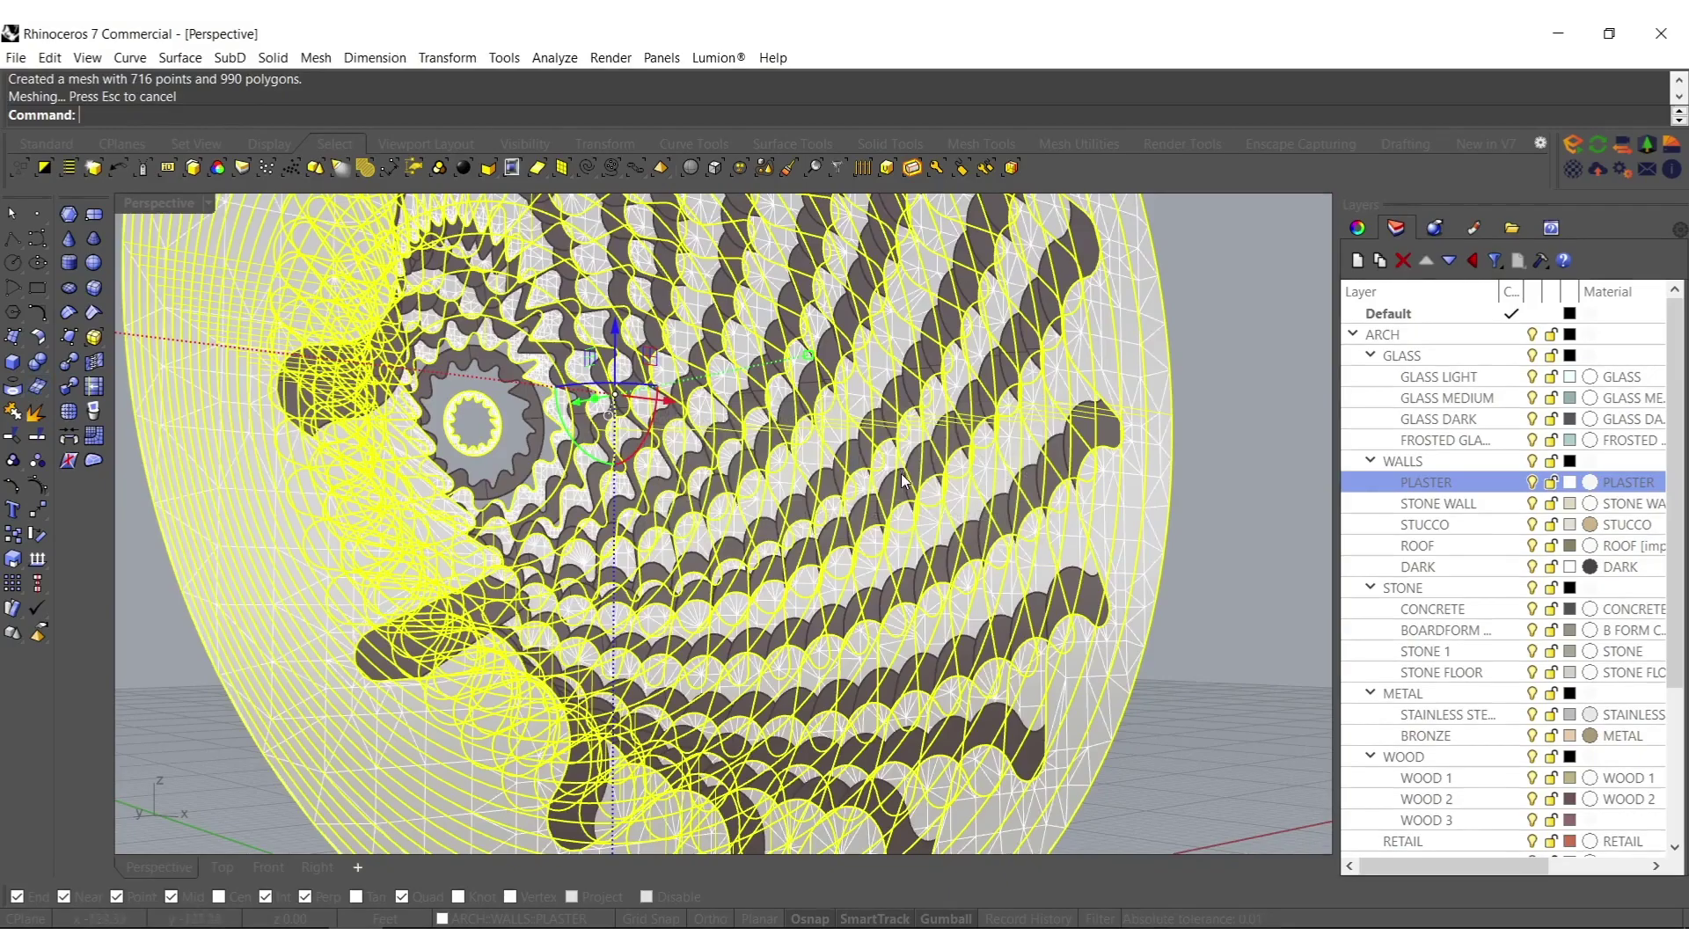
key(Delete)
click(94, 168)
right_drag(493, 607, 630, 596)
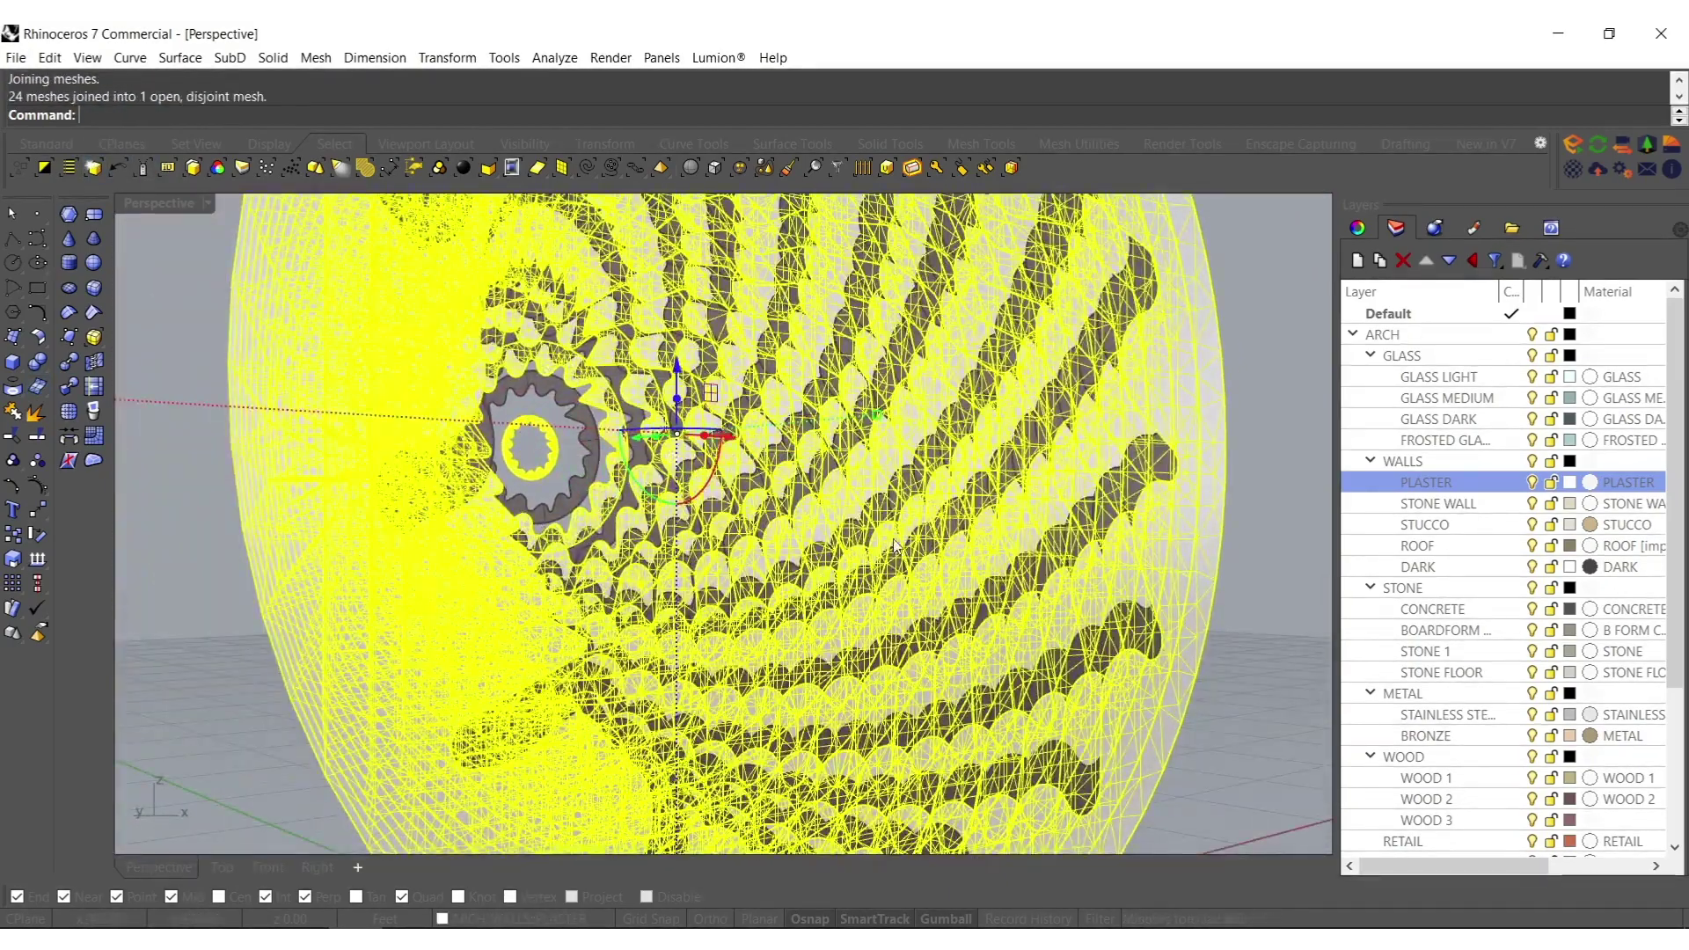
Convert the remaining dark spiral surfaces to polygon meshes, replacing the originals with a single joined mesh.
scroll(894, 546, up, 5)
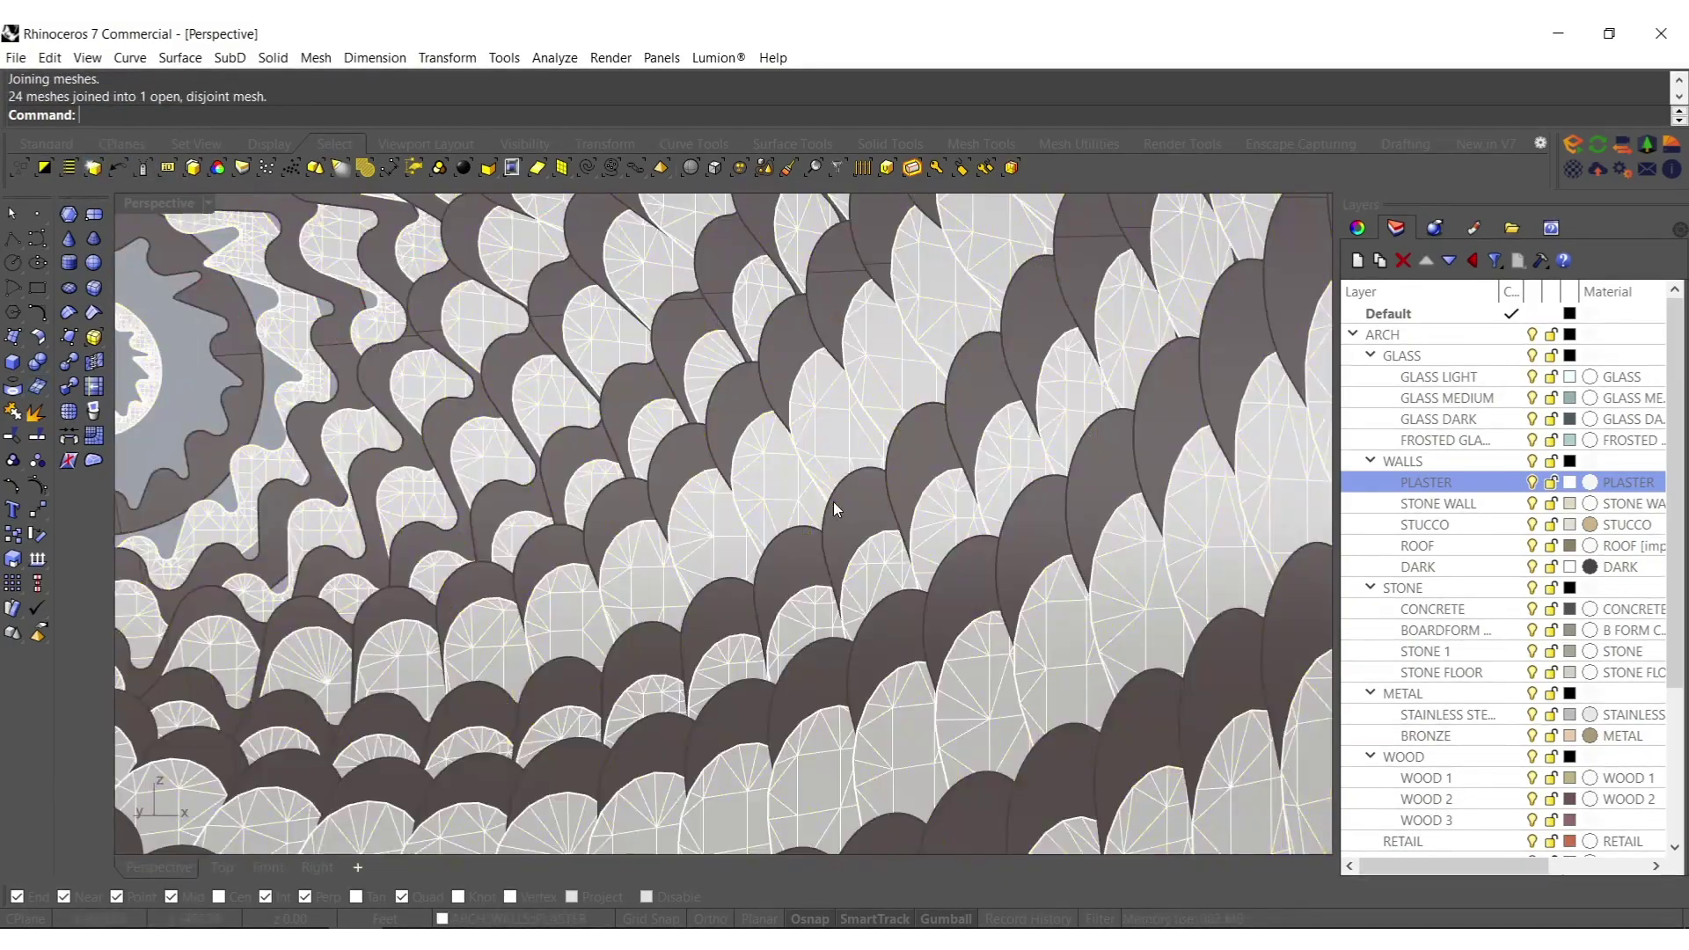
click(37, 410)
click(686, 520)
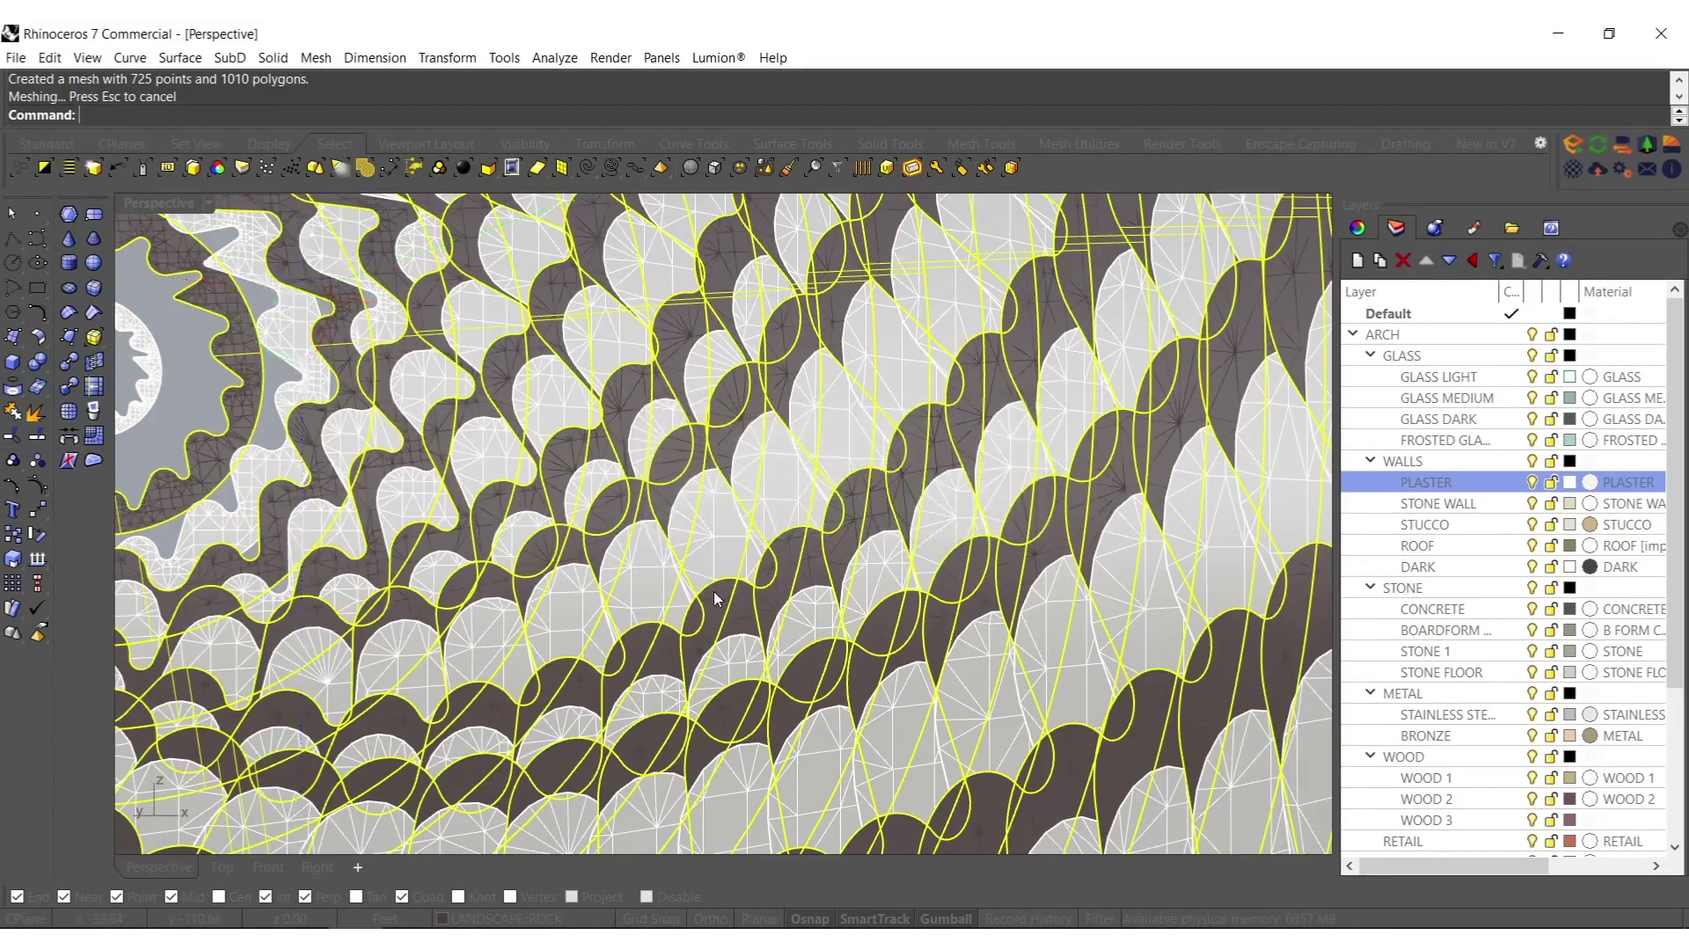
key(Delete)
click(71, 169)
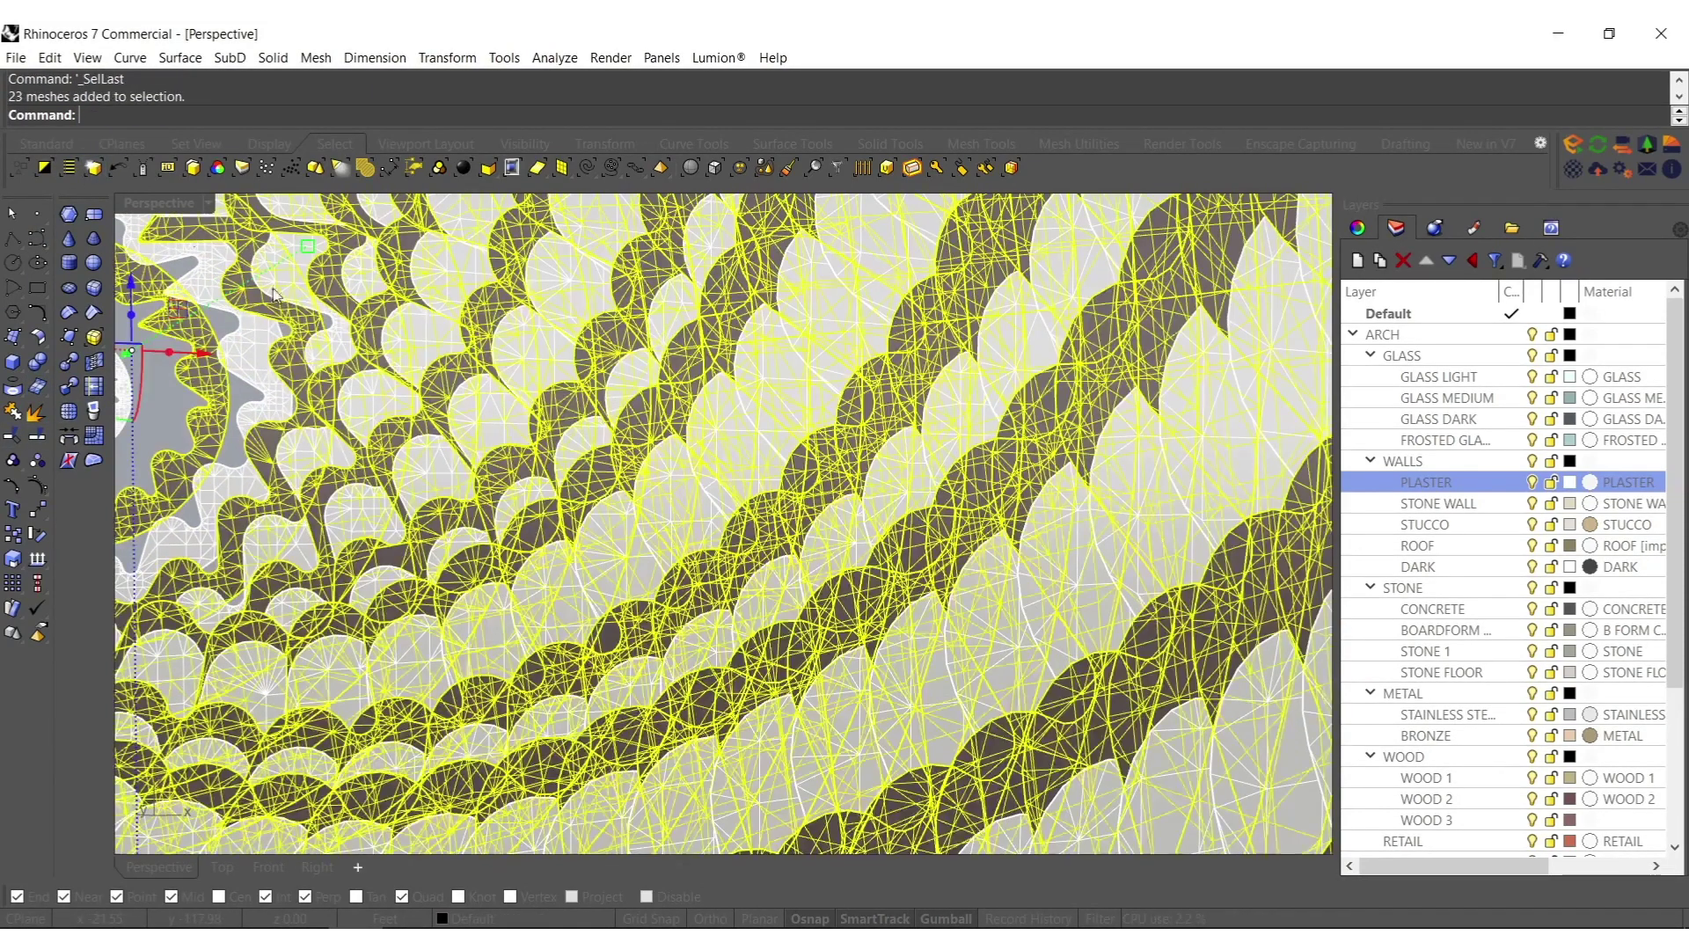
key(ctrl+j)
scroll(808, 498, down, 10)
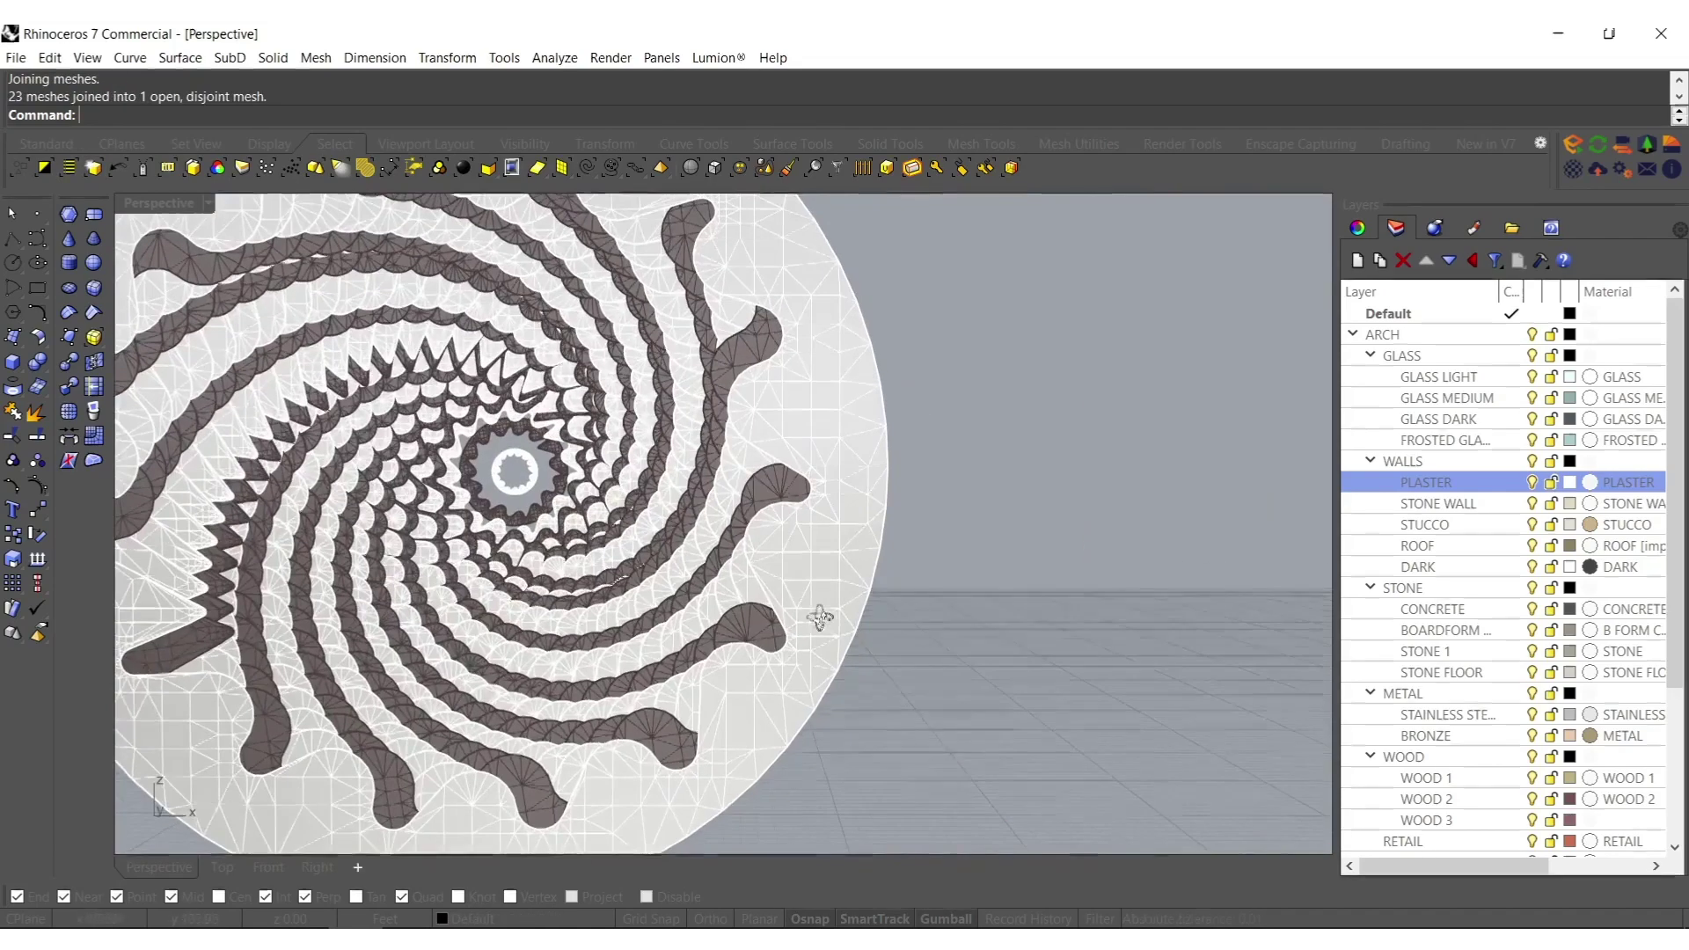
Sub-select the innermost toothed ring of the plaster mesh and pull it a short distance along its axis.
scroll(677, 578, up, 10)
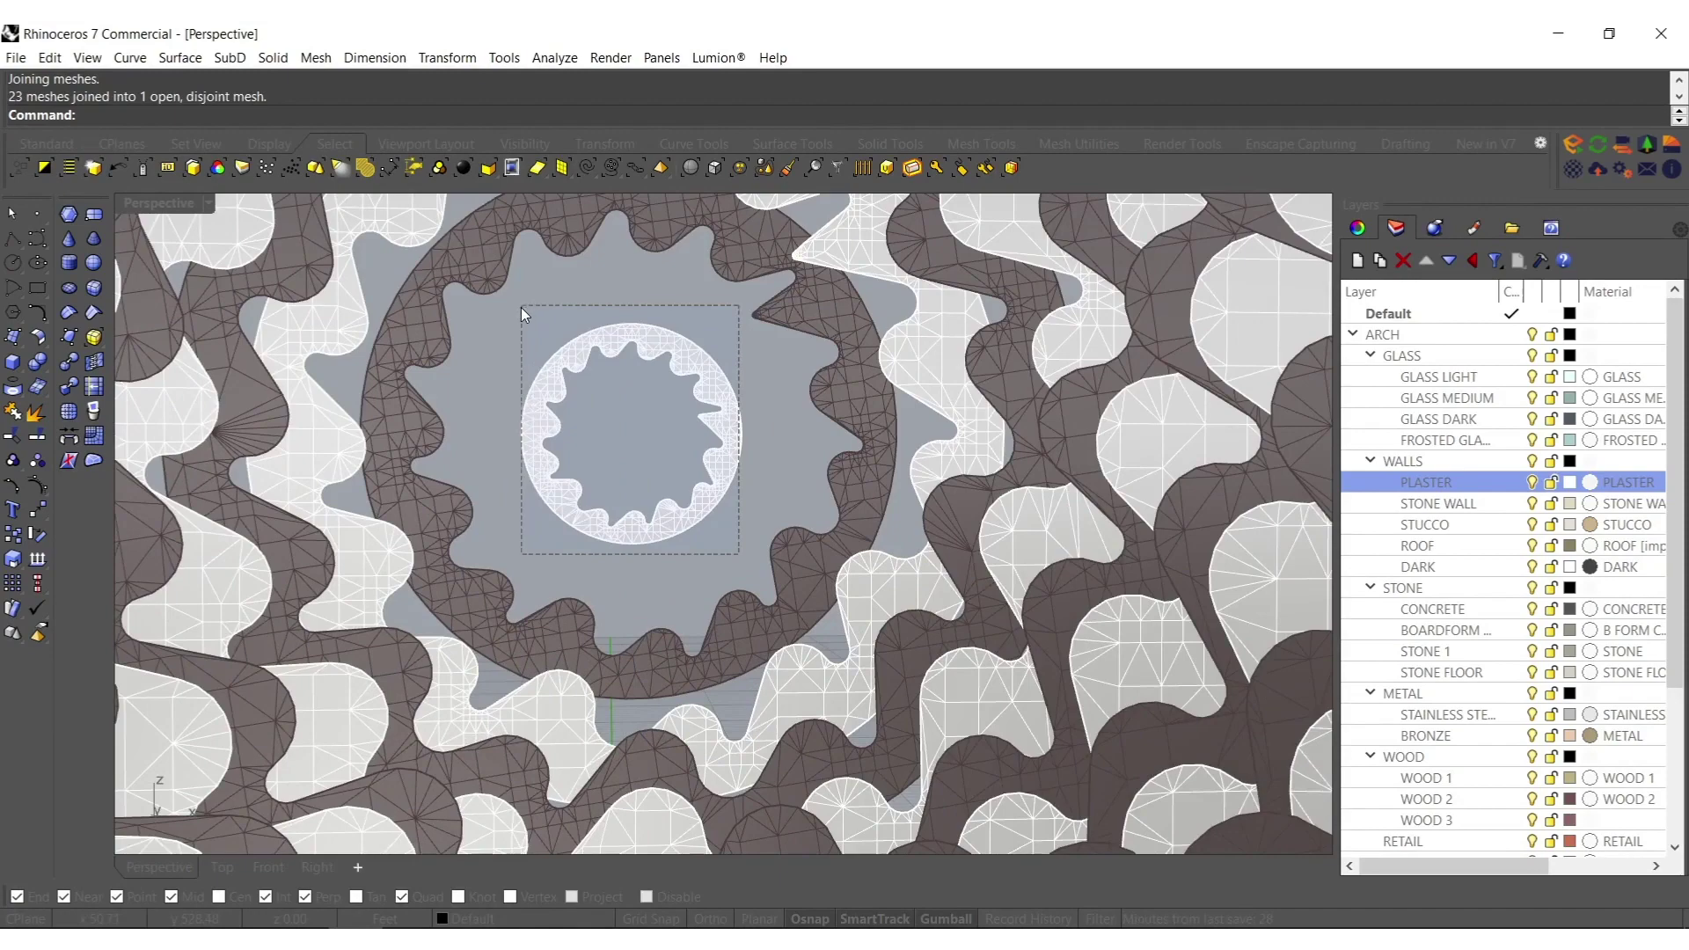
drag(521, 308, 519, 308)
ctrl+shift+drag(680, 395, 675, 392)
right_drag(732, 452, 711, 588)
text(zs)
key(Return)
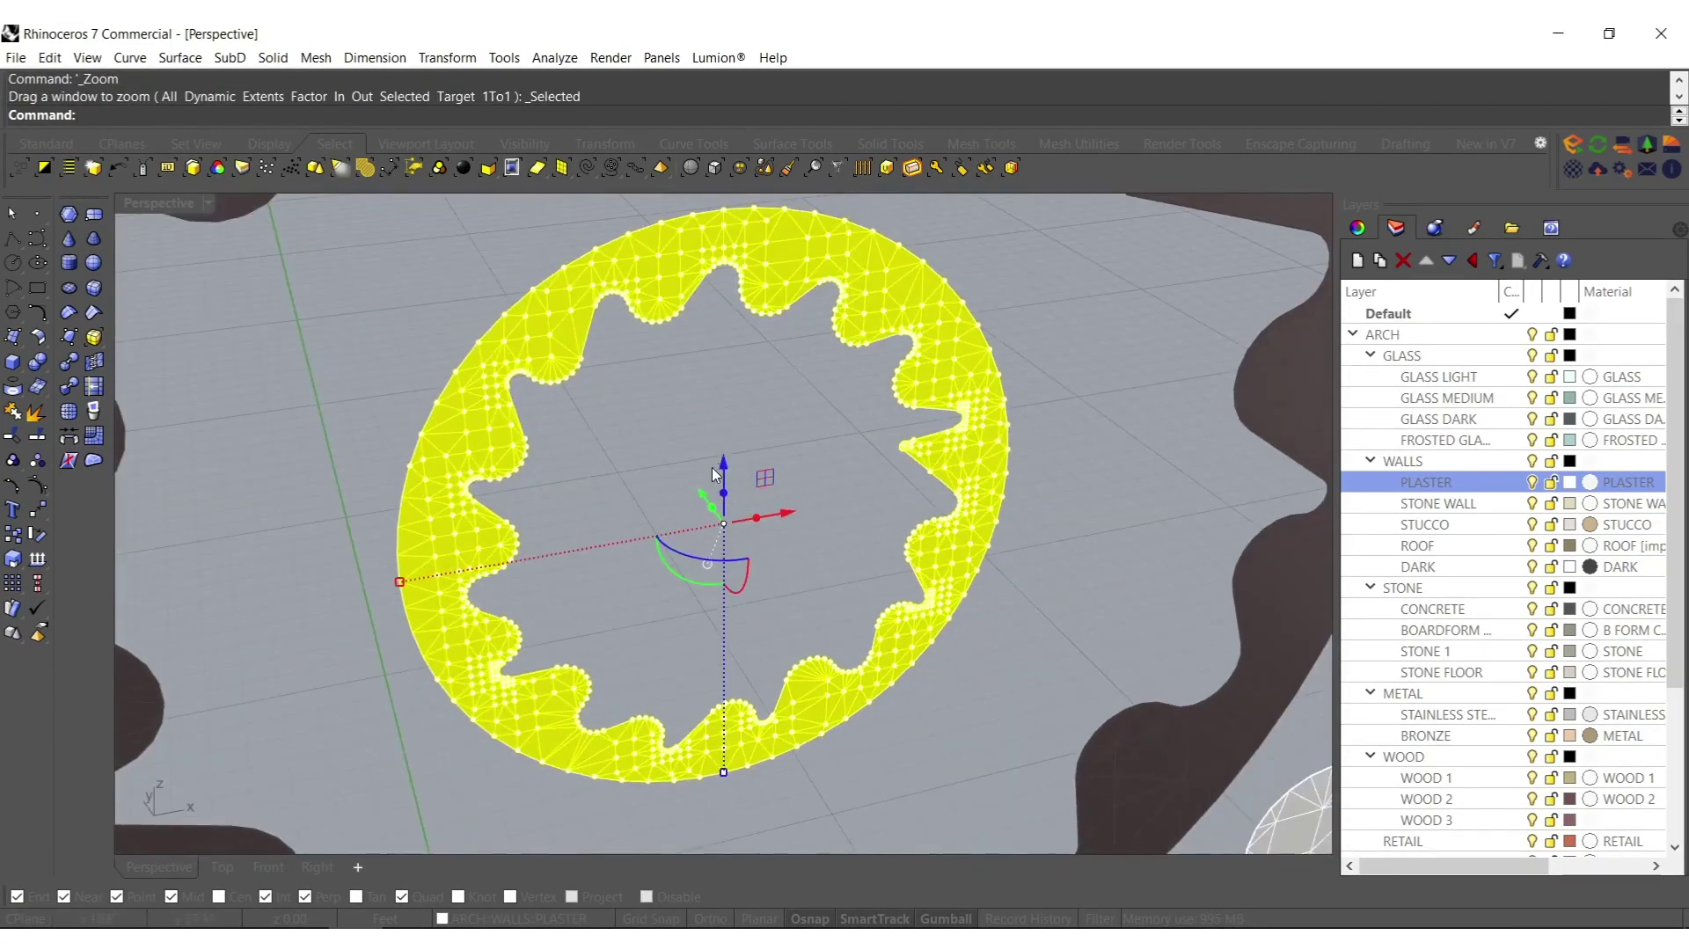
drag(706, 498, 704, 566)
text(Area)
key(Return)
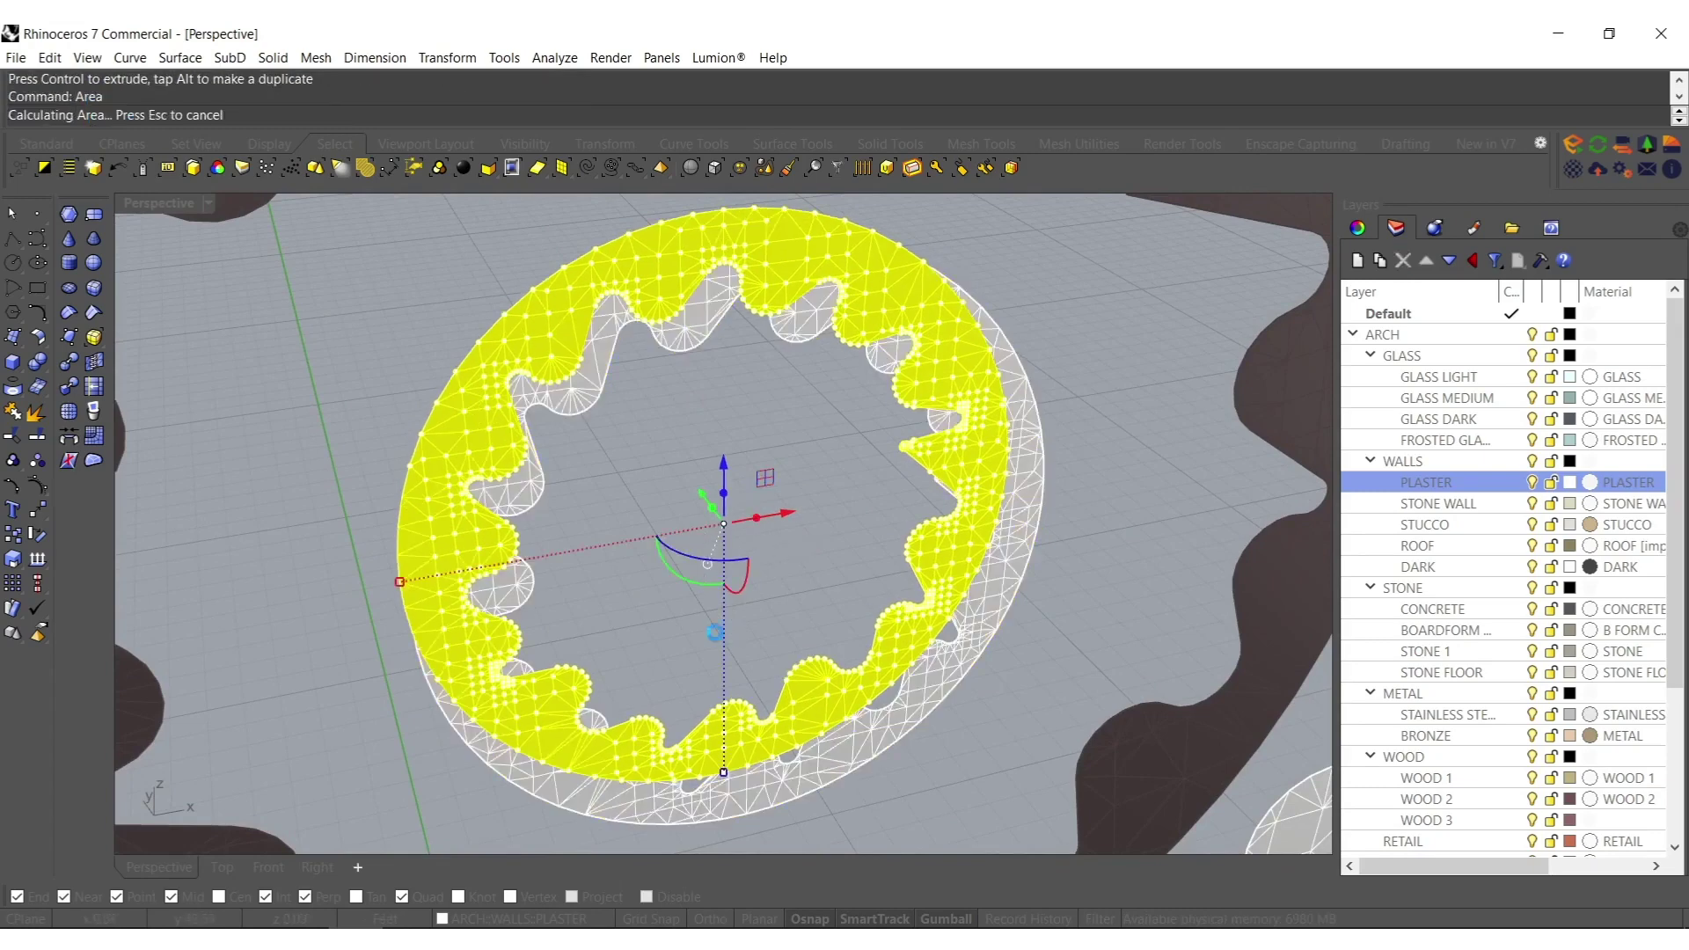
key(Escape)
click(22, 363)
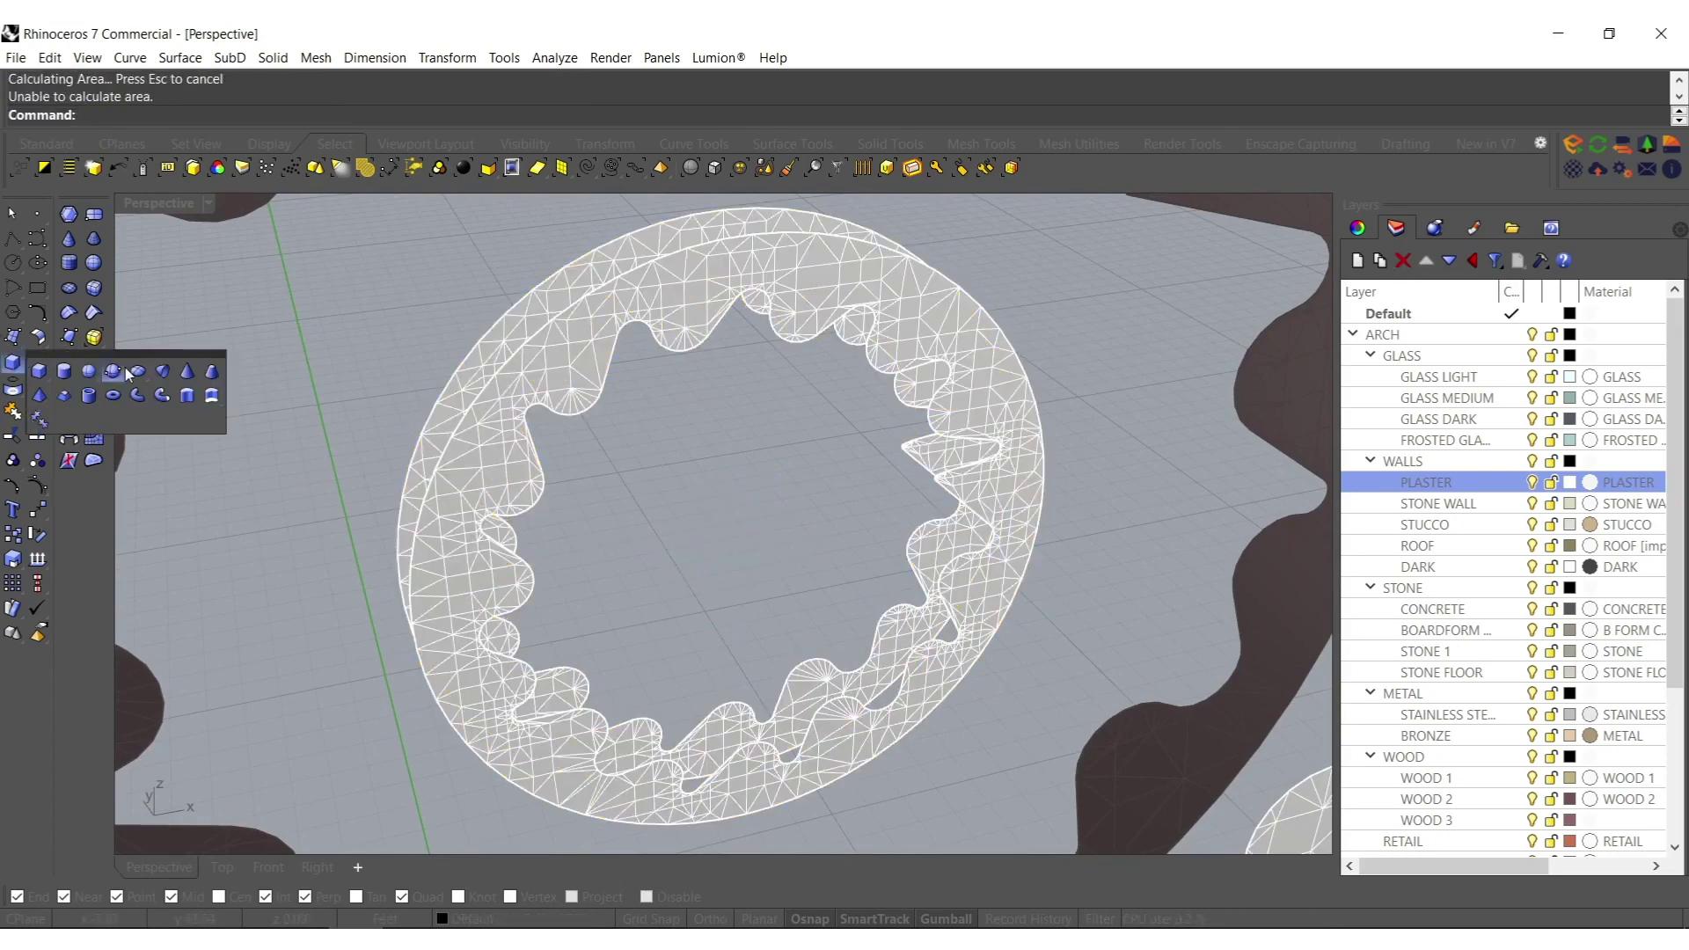
click(105, 371)
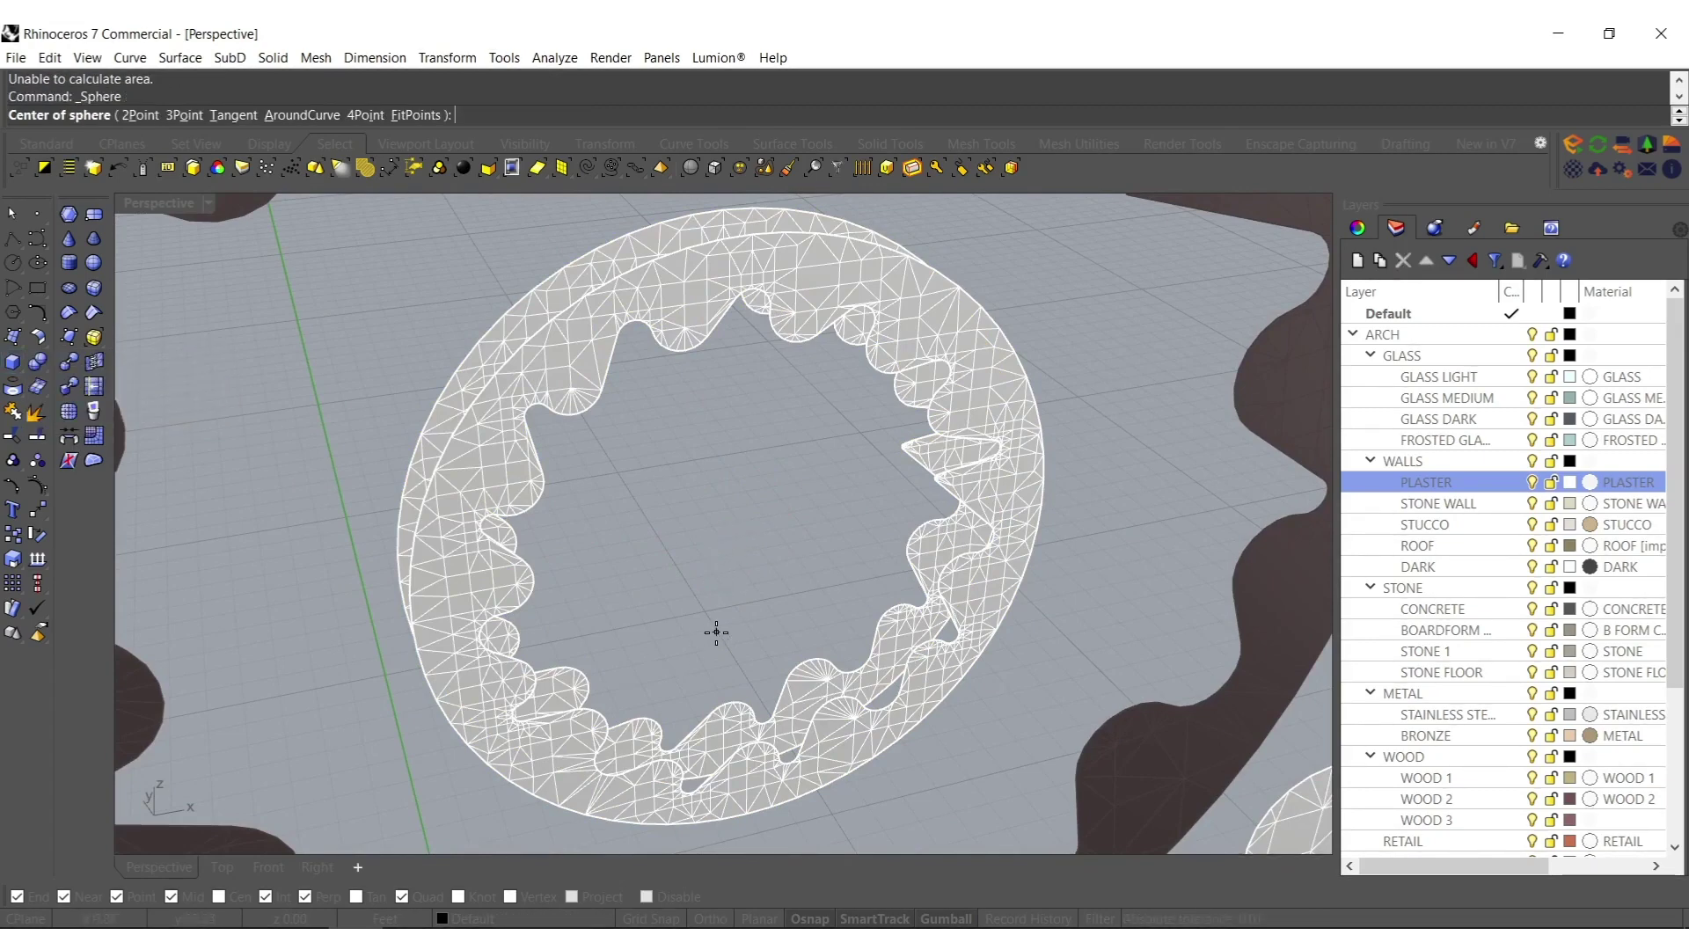
key(Escape)
Place an area centroid point for the mesh of the innermost white ring.
click(484, 453)
text(Areac)
key(Return)
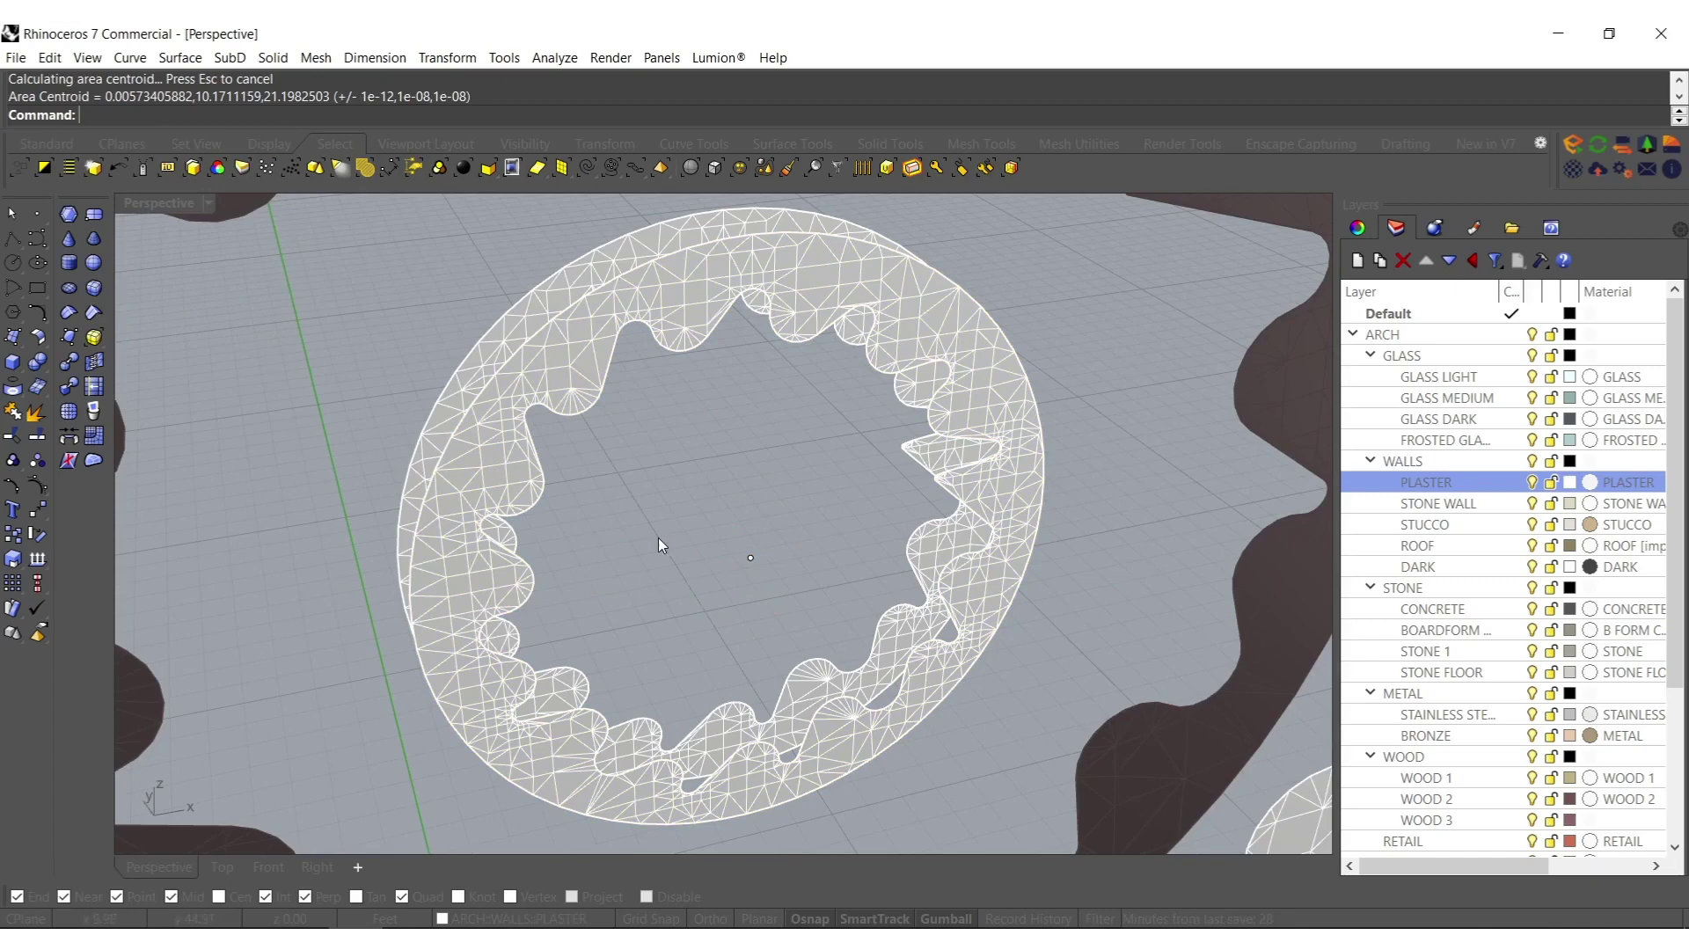
Draw a sphere centred on the centroid point, slightly larger than the innermost ring, and select it.
mouse_move(12, 362)
click(89, 372)
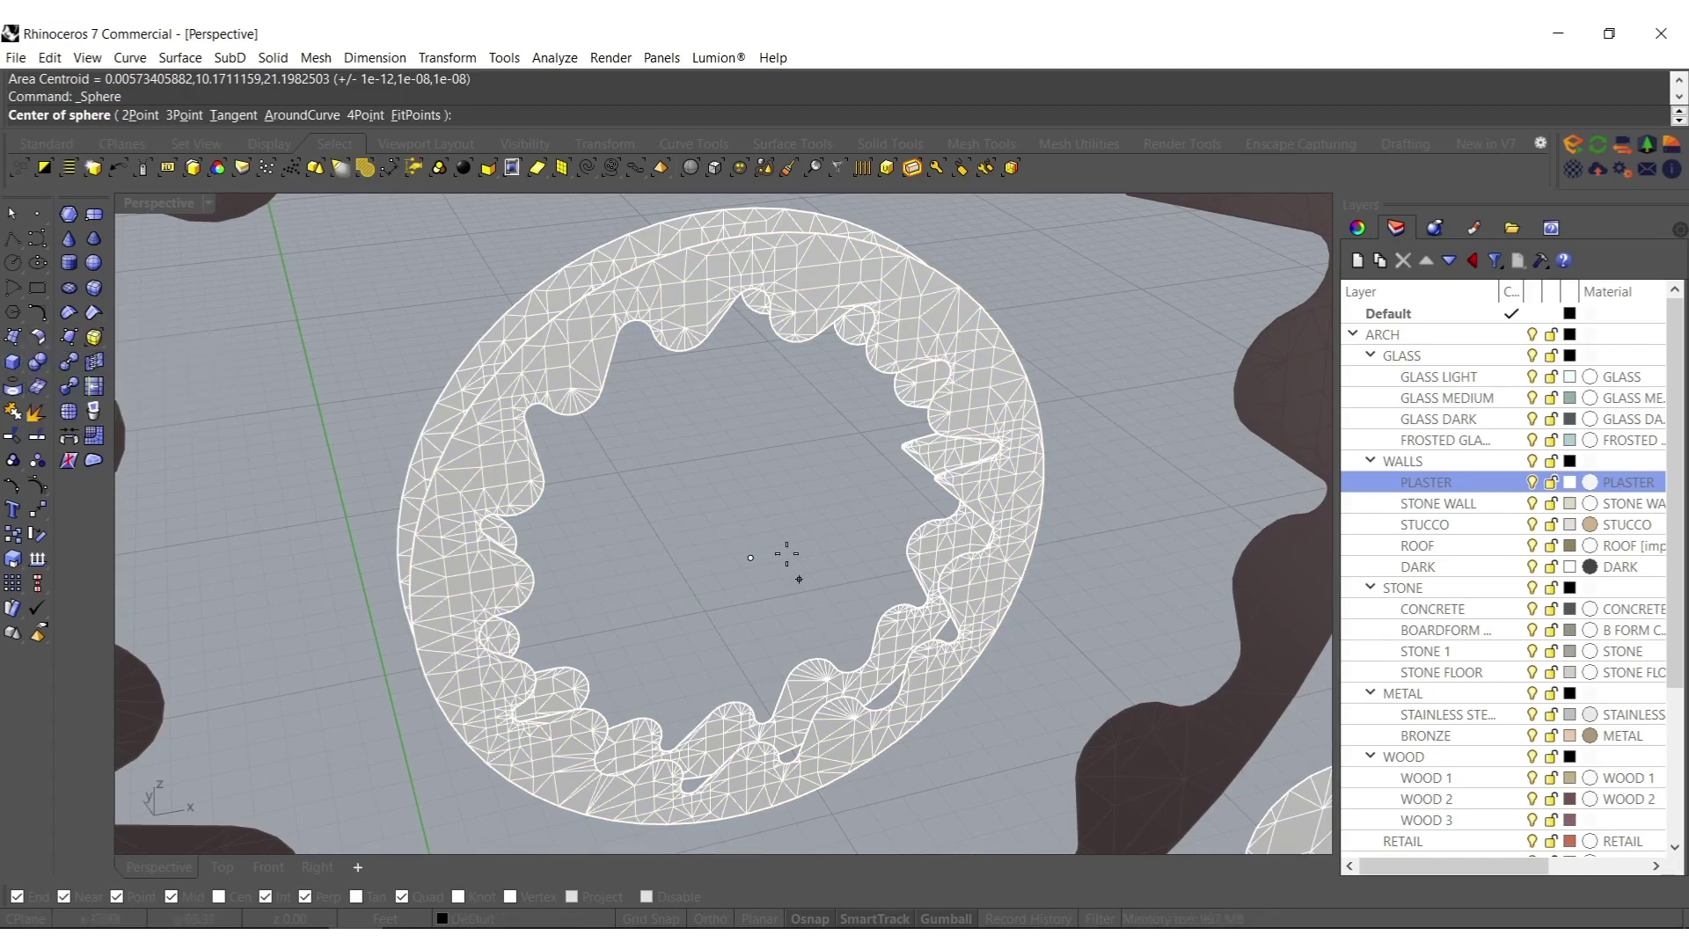
click(751, 558)
click(1115, 489)
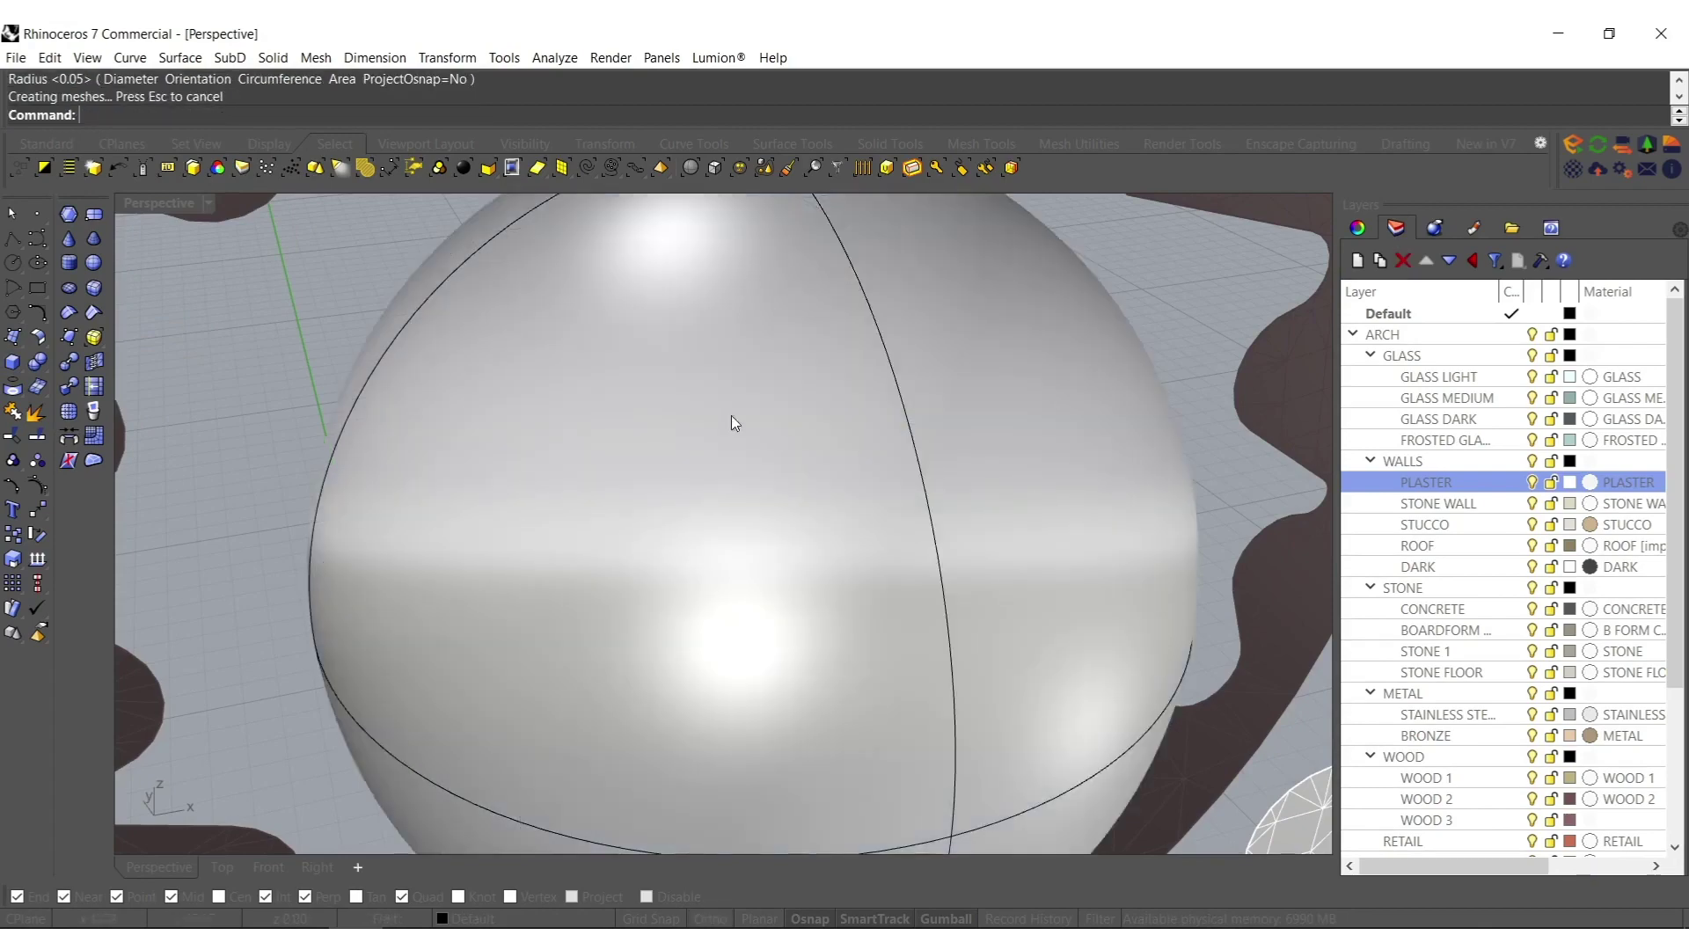
scroll(779, 433, down, 6)
click(694, 578)
scroll(793, 556, down, 6)
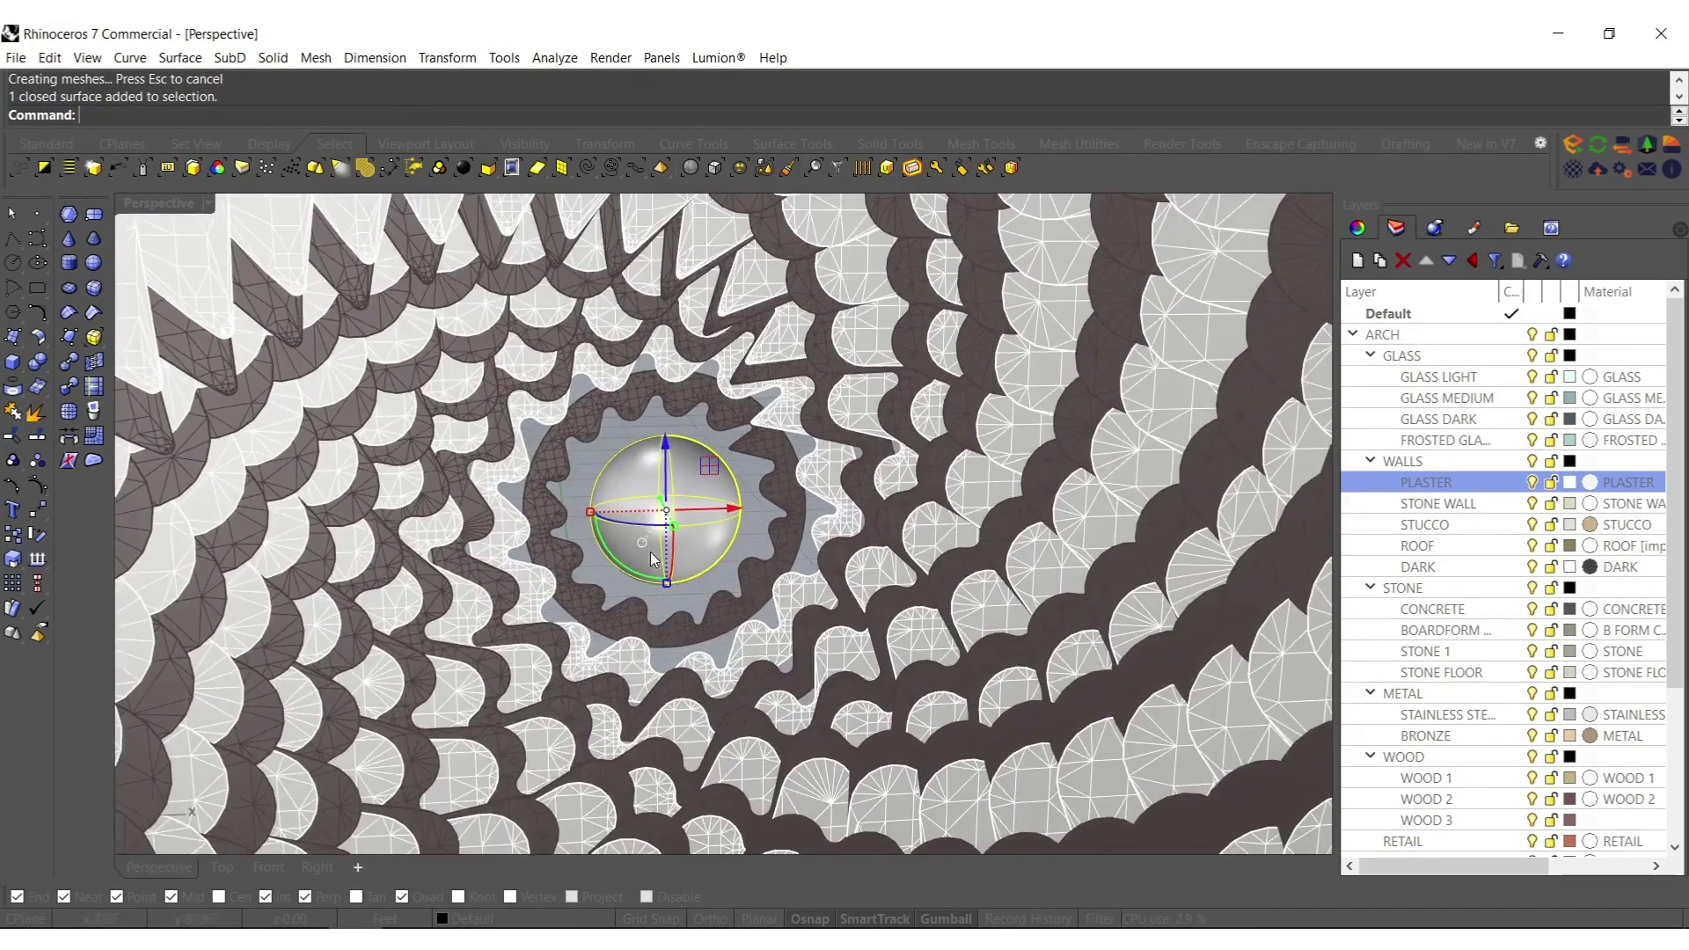
Assign the central sphere to the LIGHTSS layer.
scroll(605, 520, up, 8)
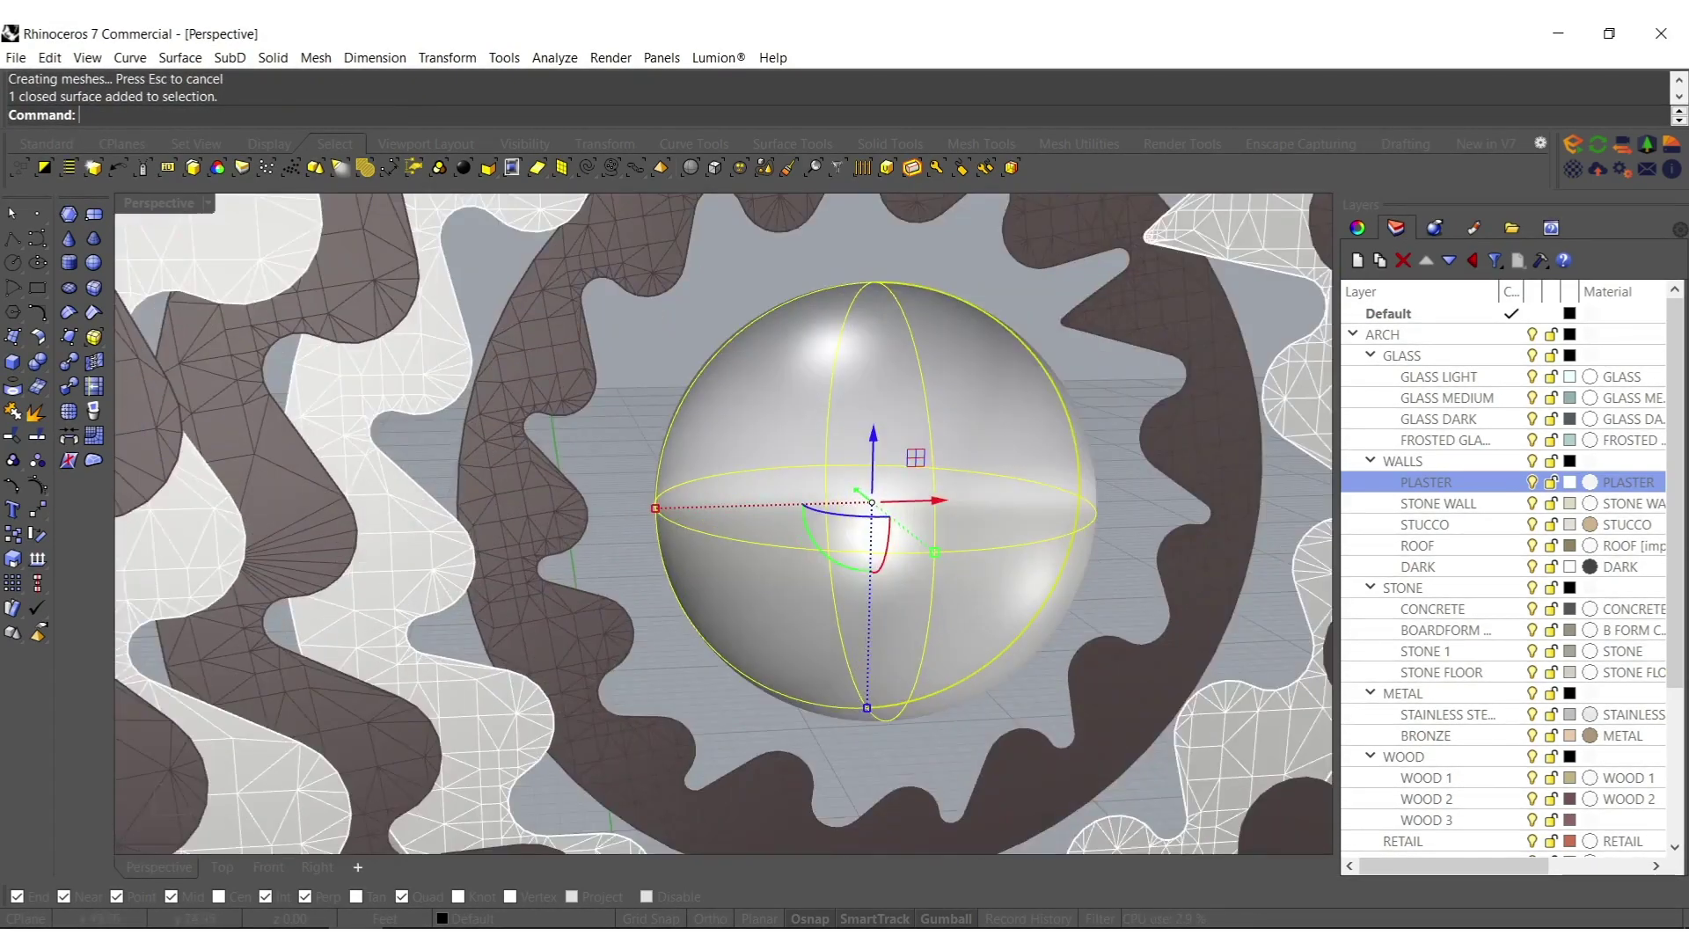
scroll(1377, 713, down, 3)
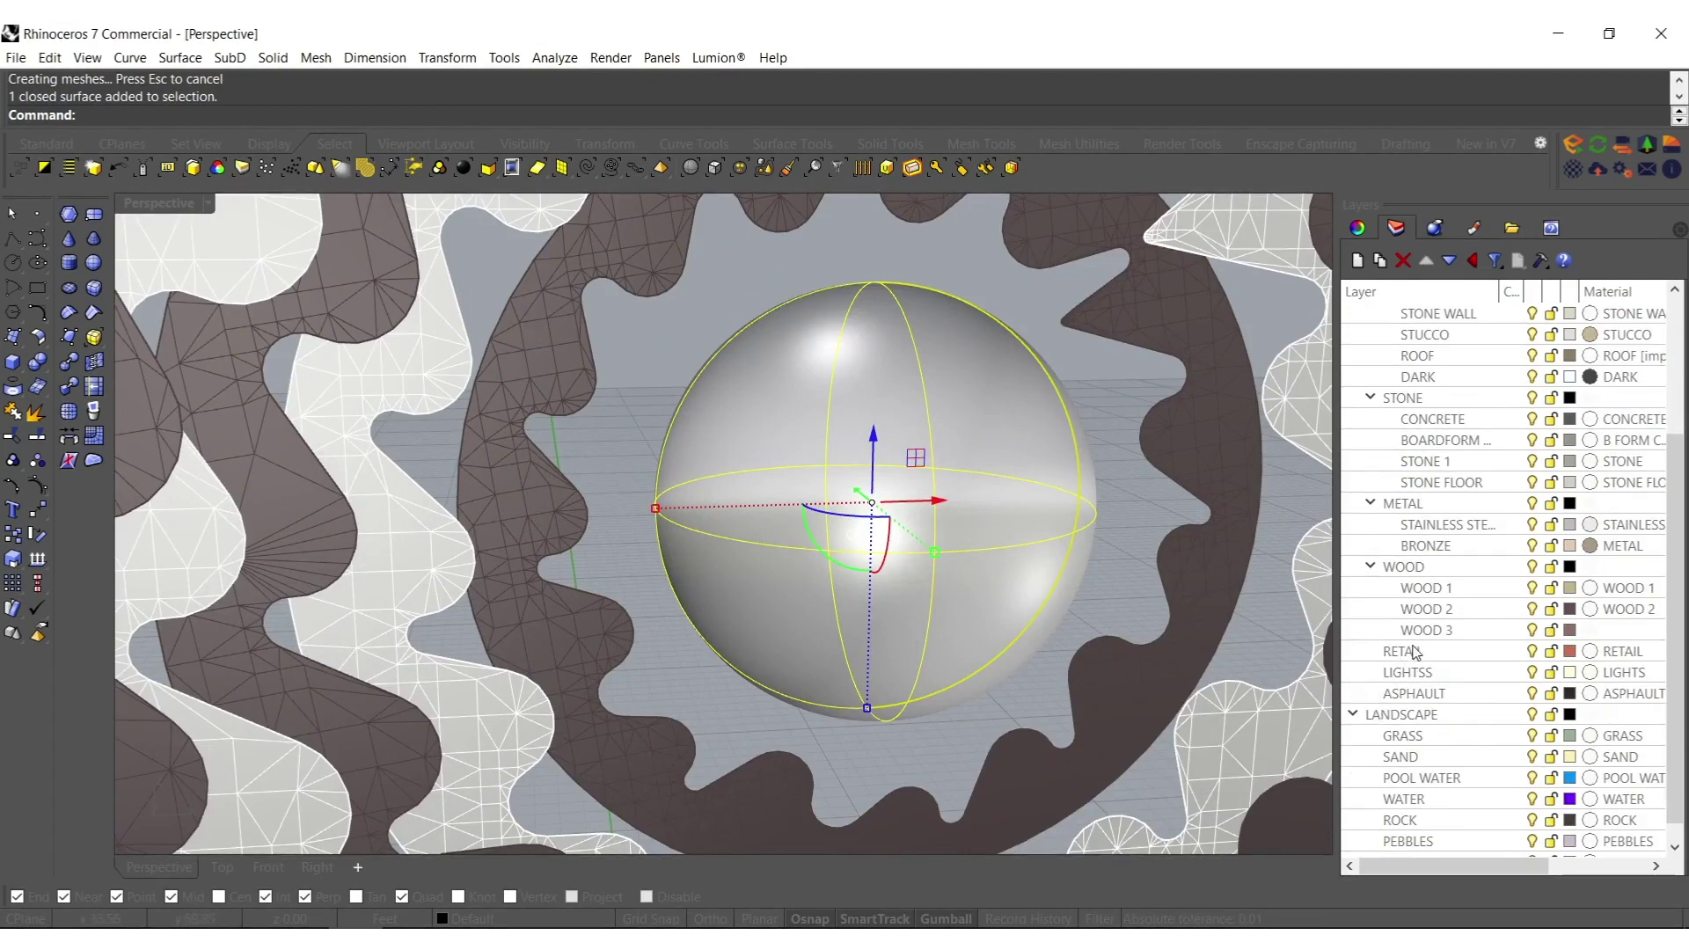
right_click(1413, 674)
click(1440, 581)
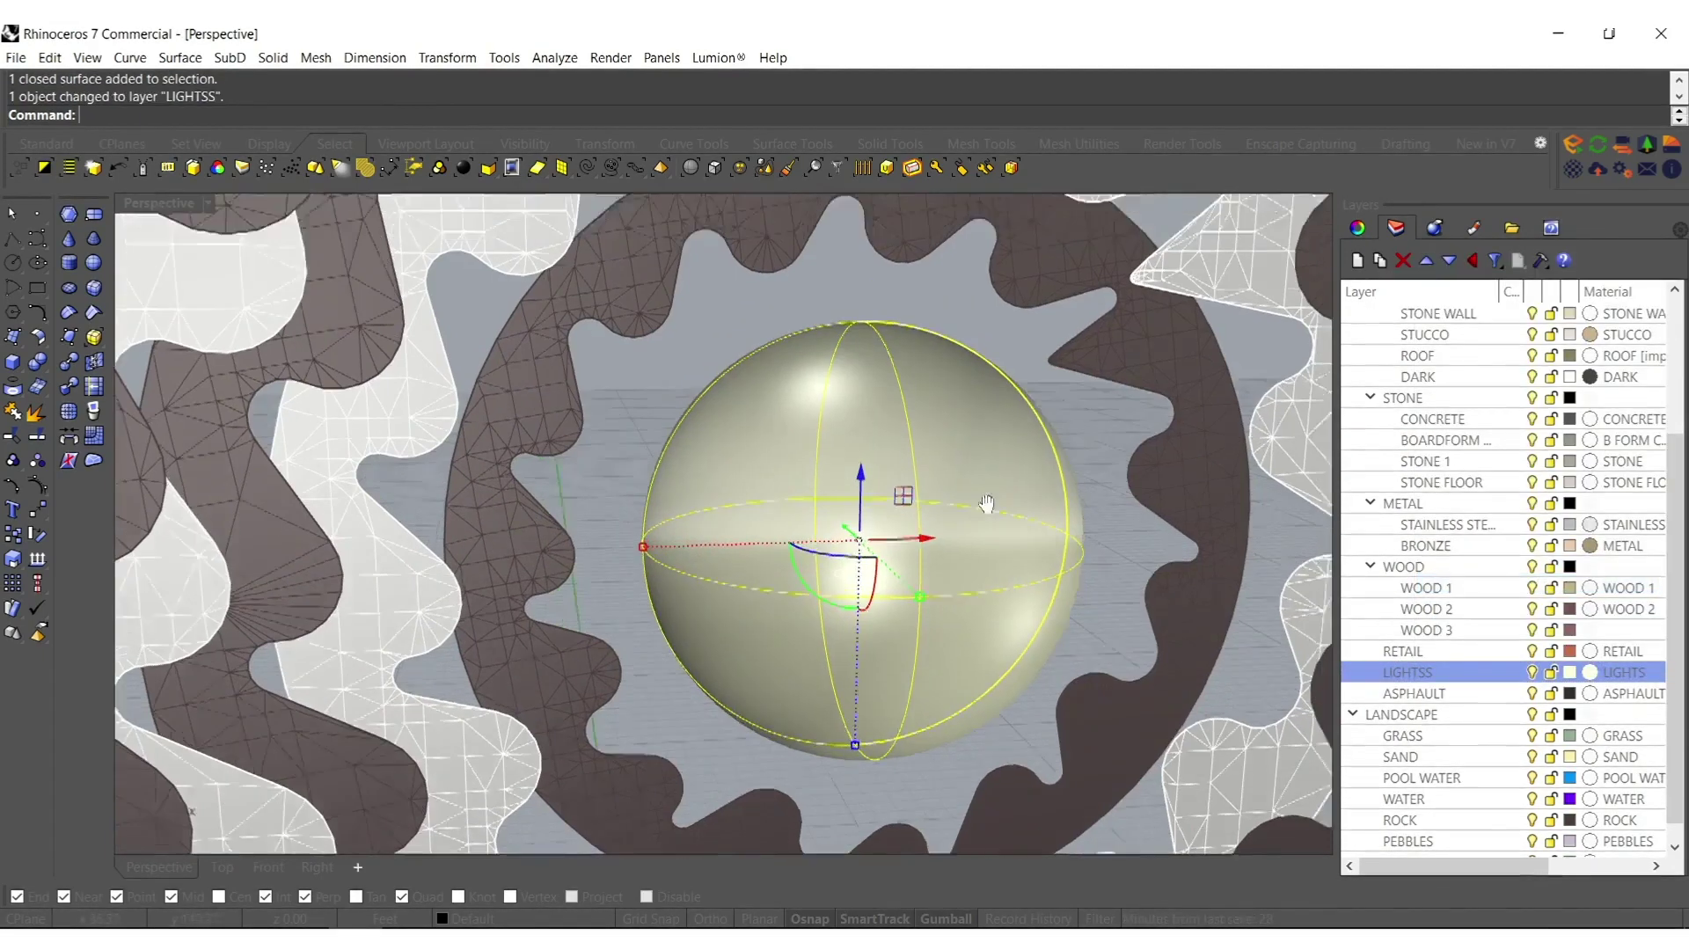
Enlarge the sphere uniformly within the dark toothed ring and assign it to the GLASS DARK layer.
drag(695, 587, 658, 596)
scroll(1439, 473, up, 3)
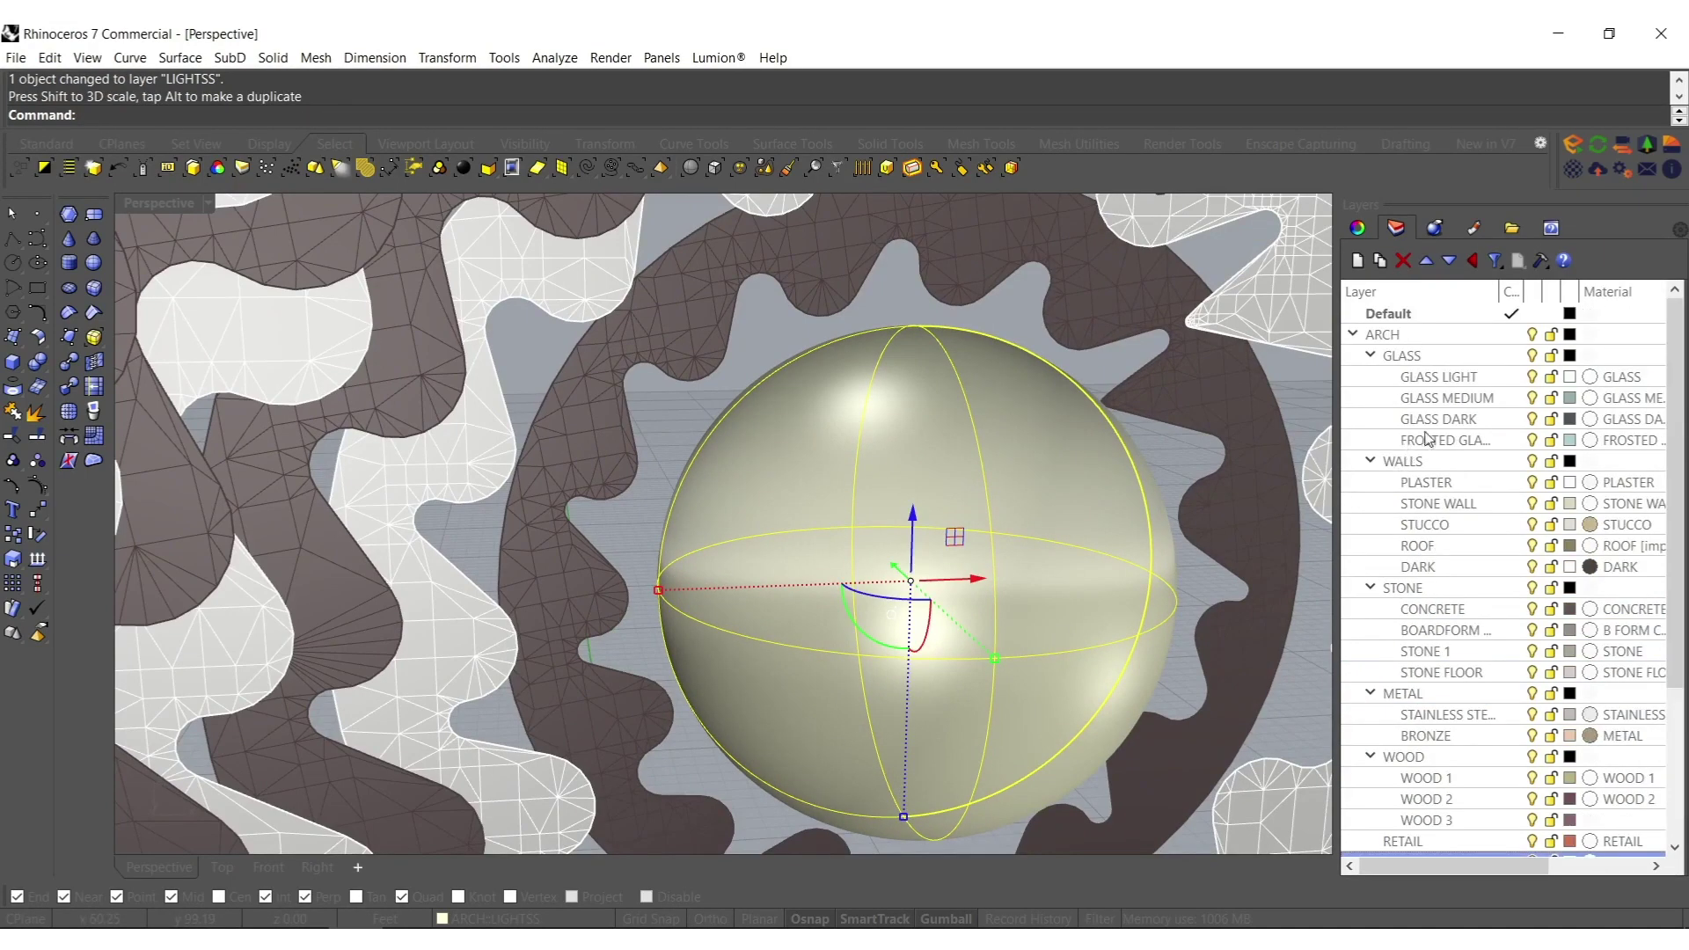
right_click(1431, 423)
click(1487, 755)
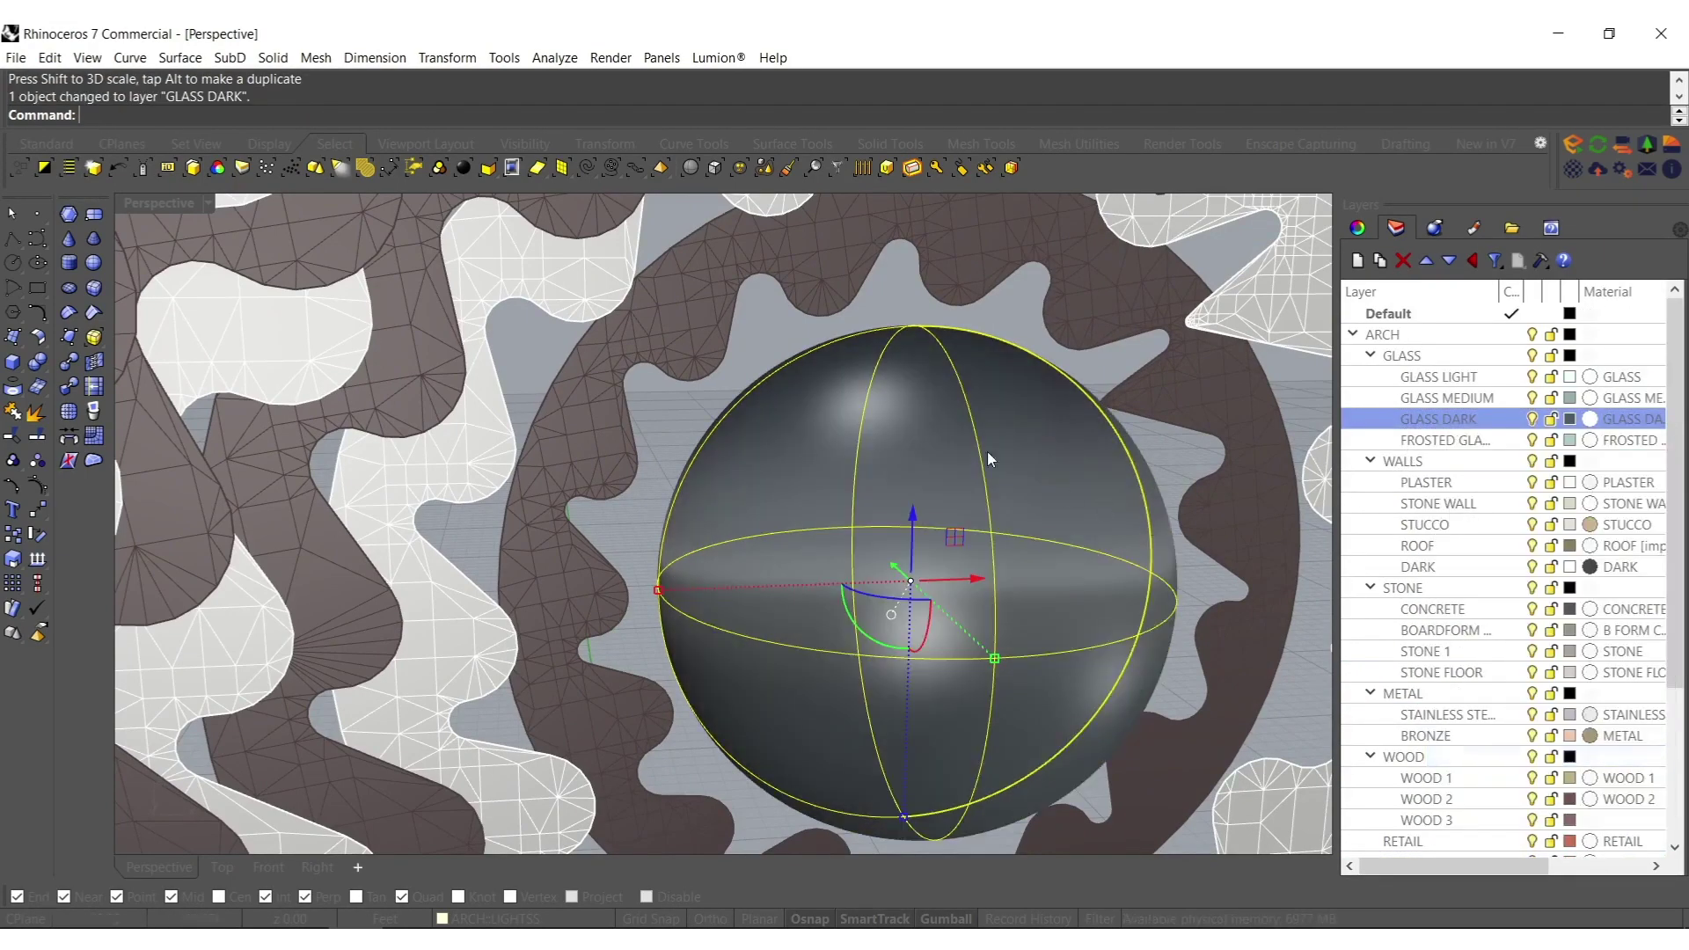
Create a bounding box around the whole shell model and lock the shell's objects.
scroll(906, 299, down, 10)
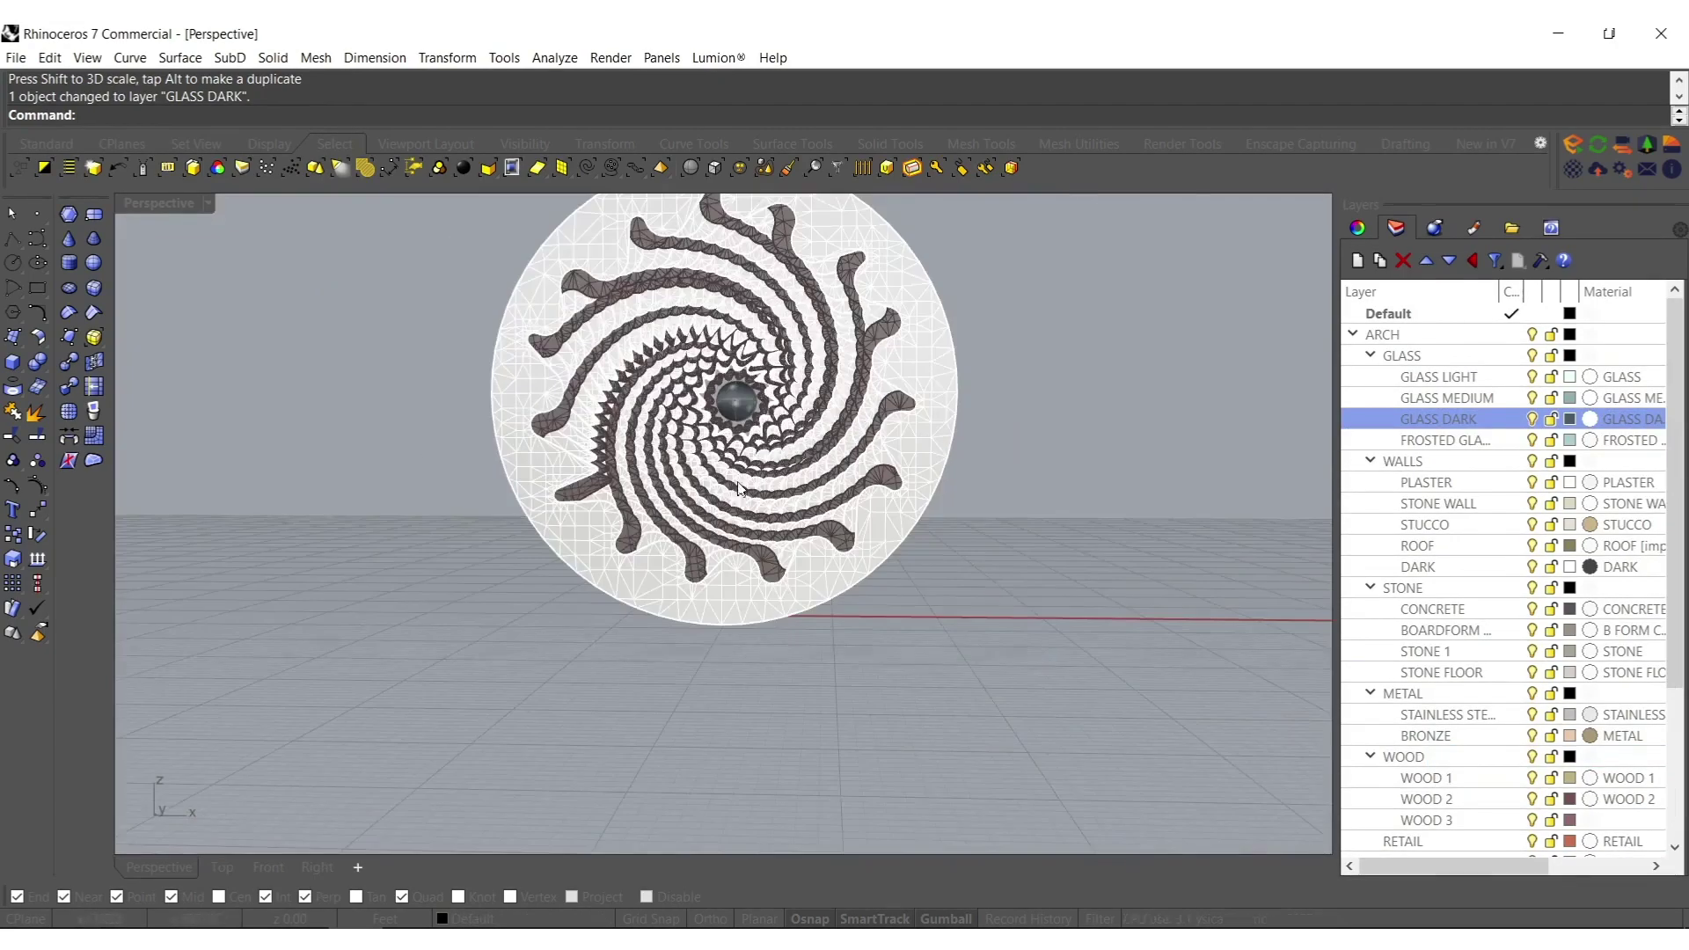
scroll(799, 255, up, 10)
scroll(896, 288, down, 10)
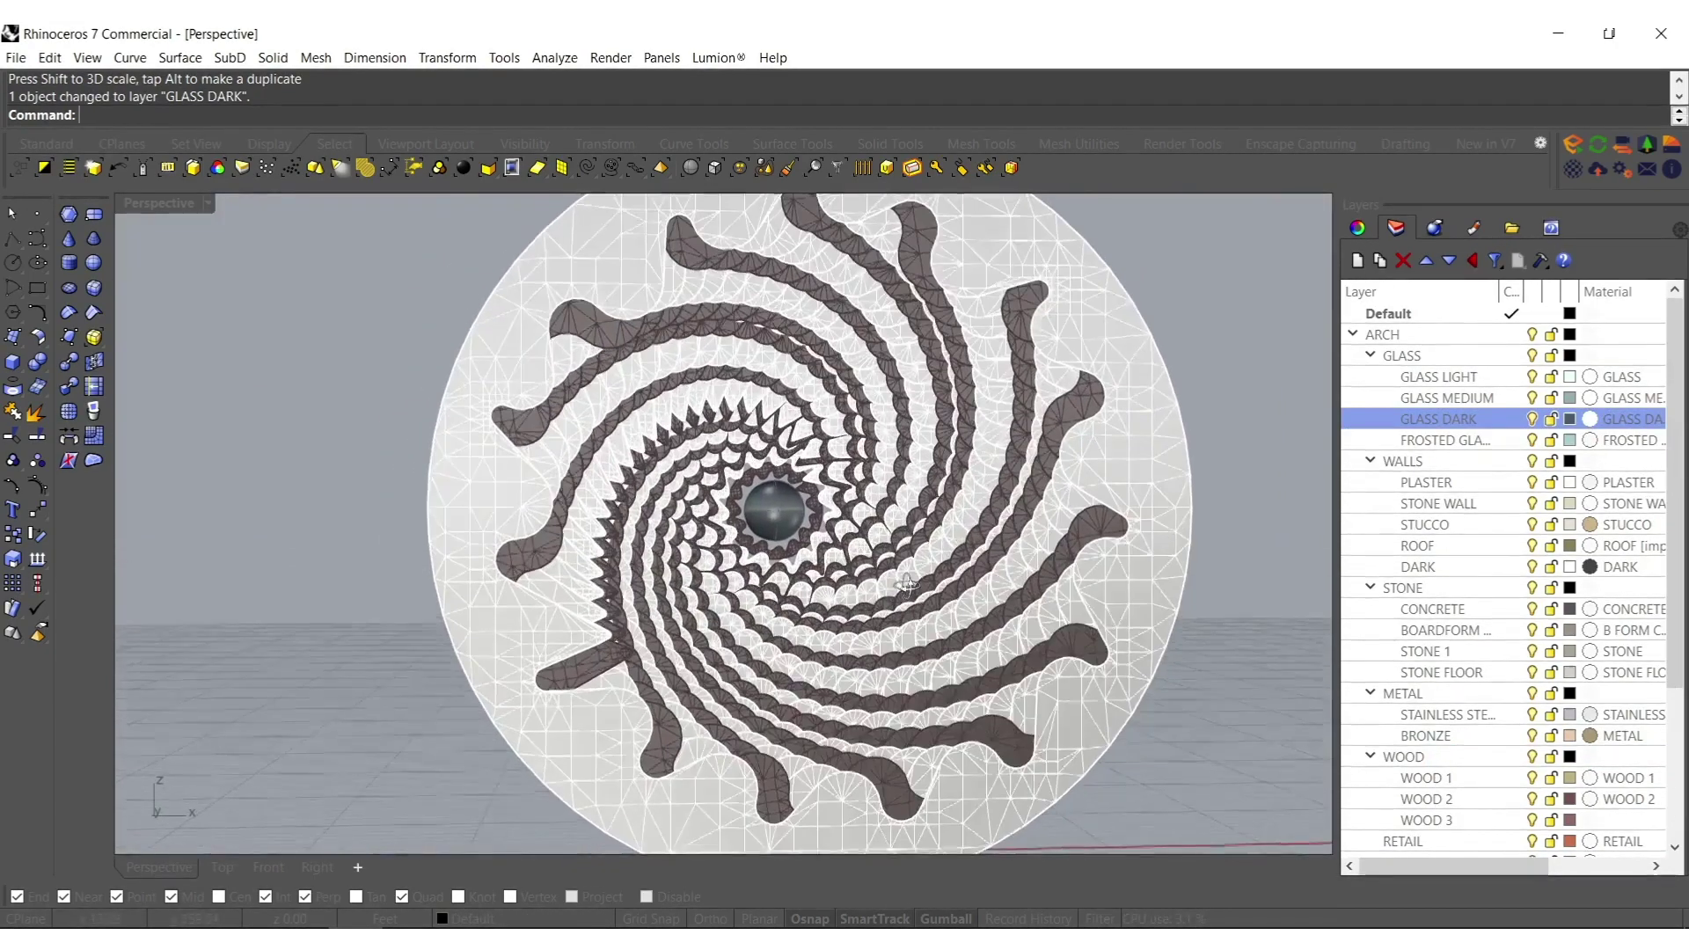
right_drag(781, 619, 1126, 631)
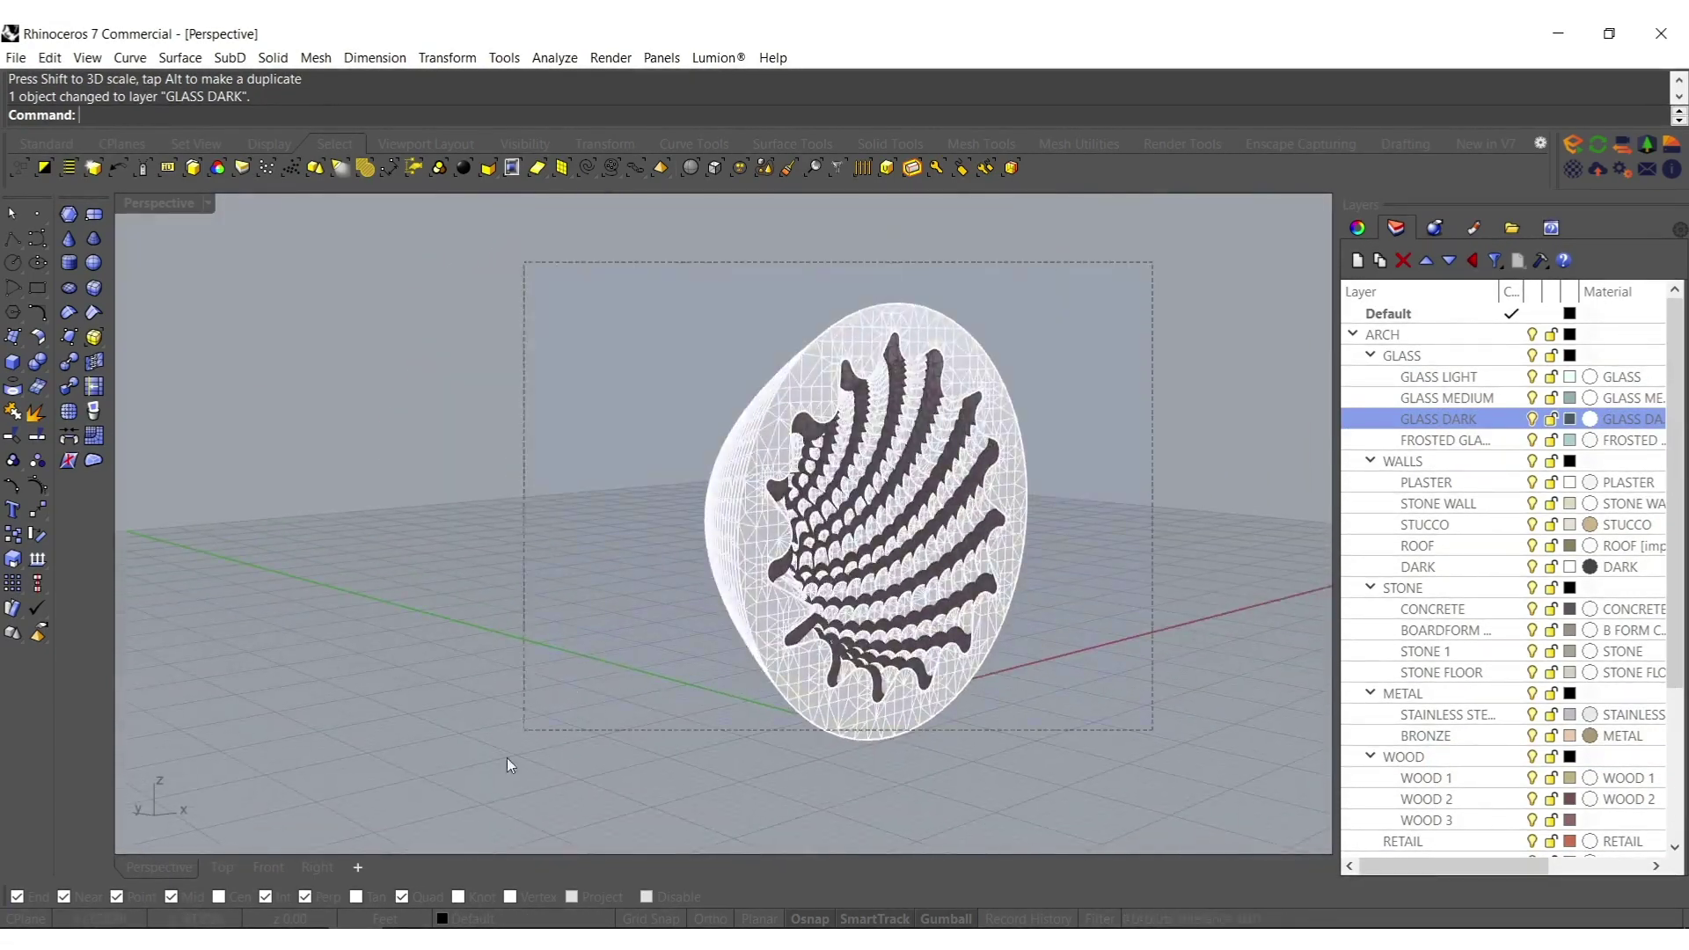
drag(536, 716, 820, 731)
text(undingBox)
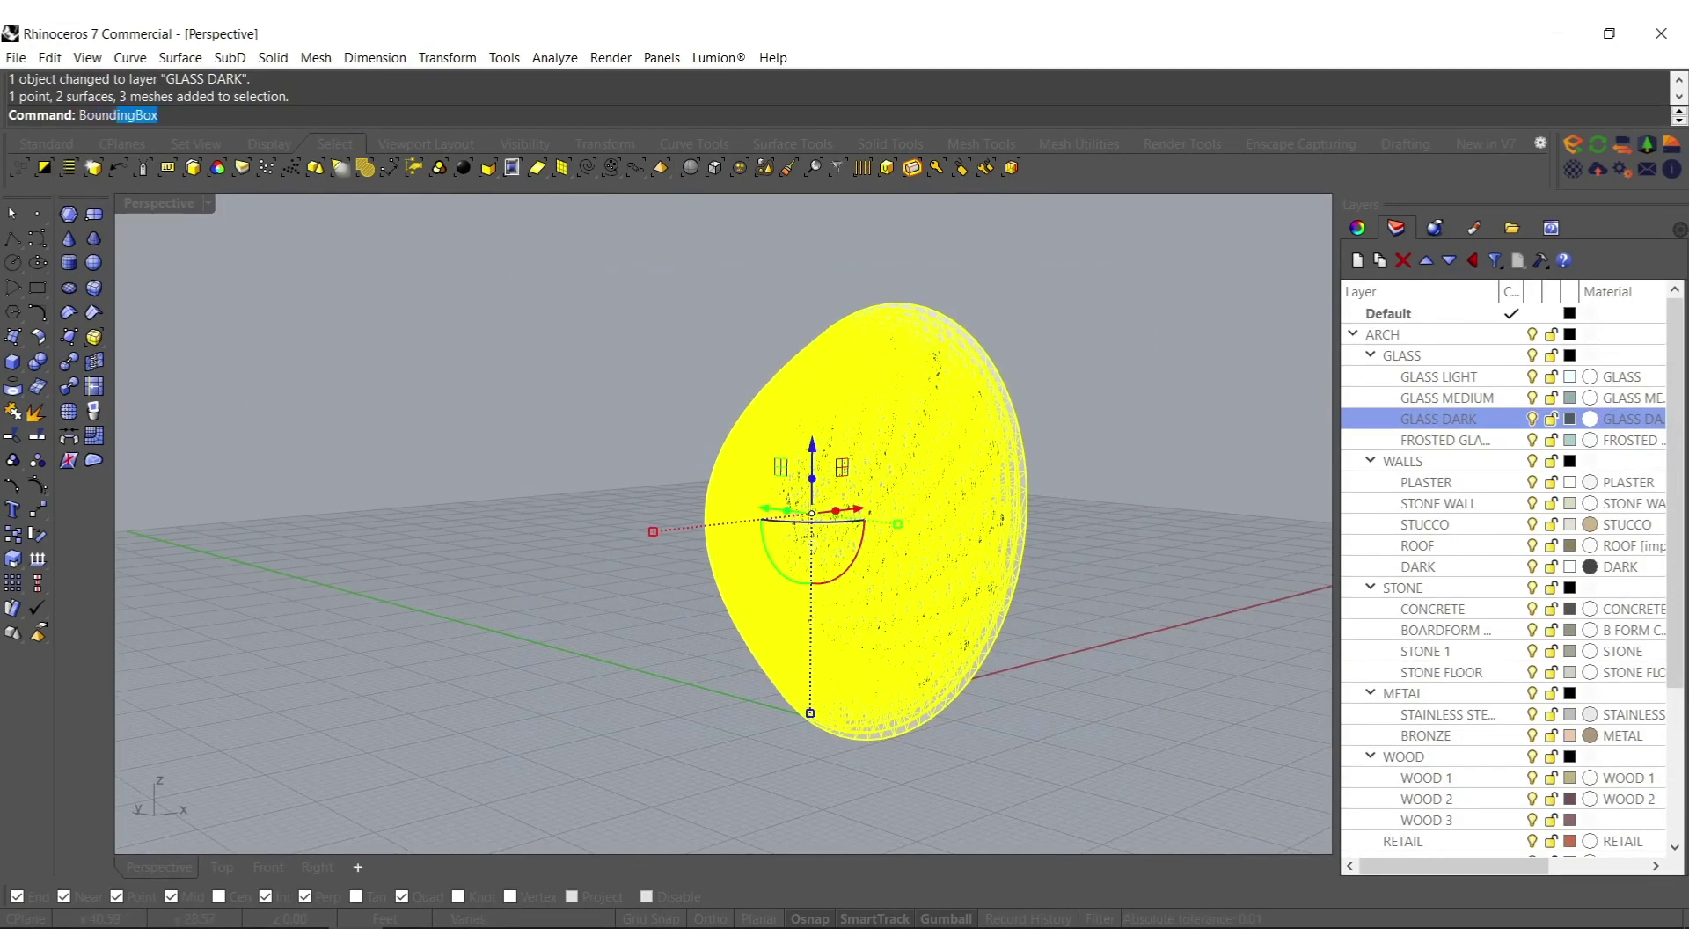
key(Return)
key(ctrl+l)
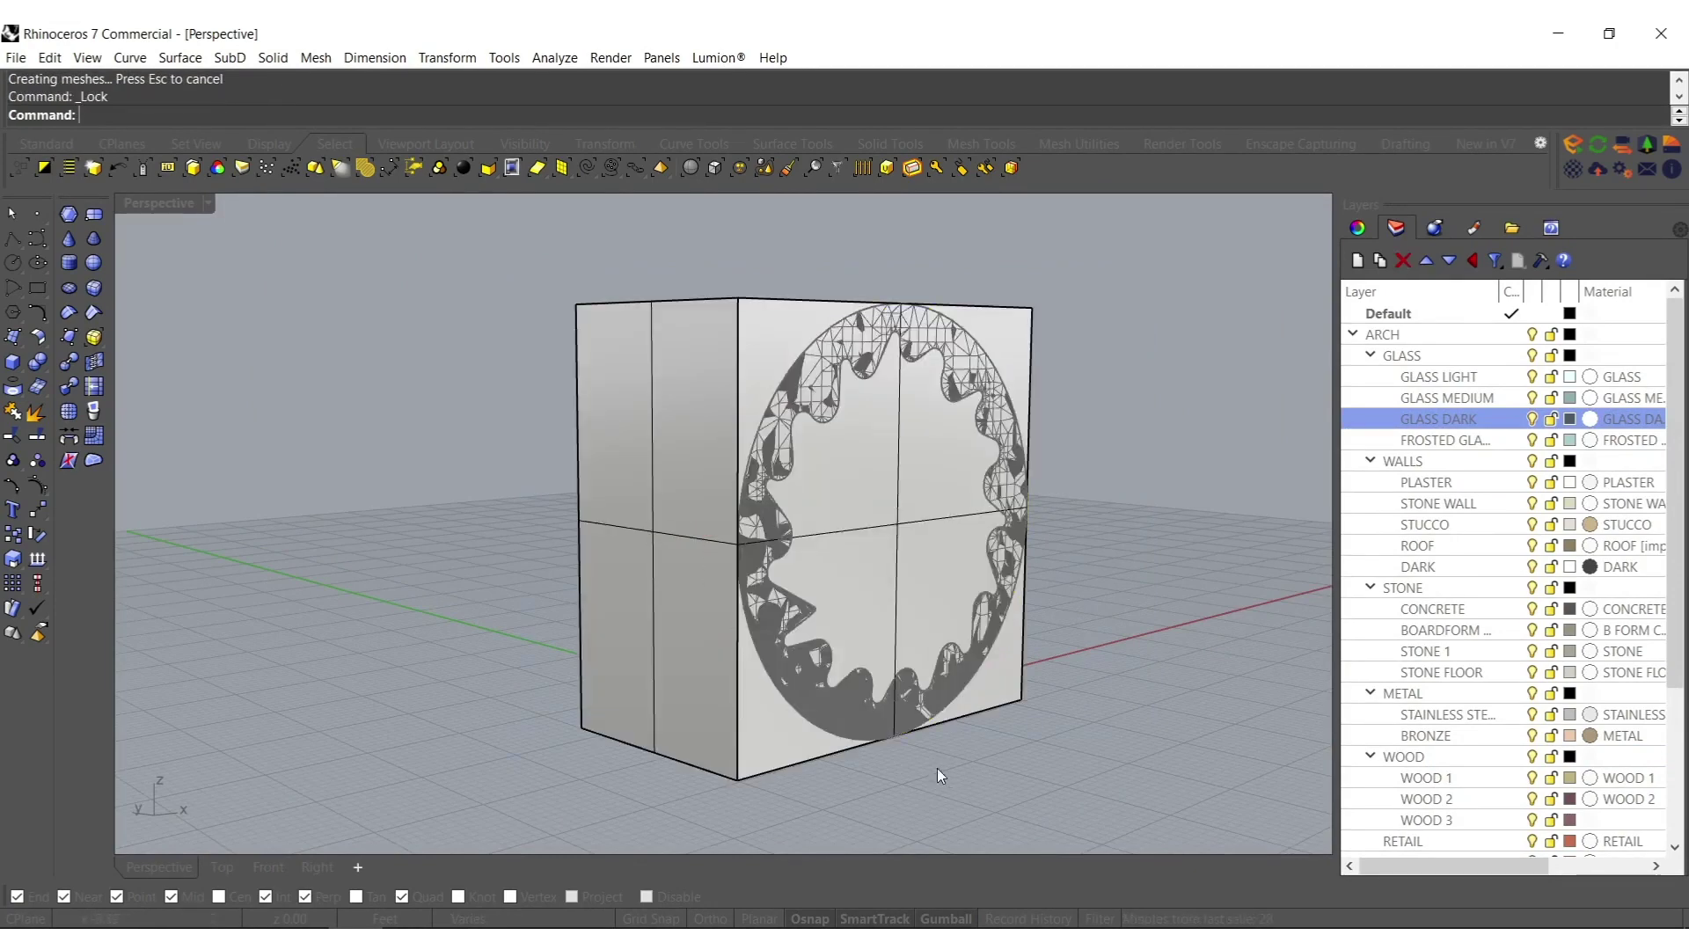
Explode the bounding box and delete all of its faces except the bottom one.
right_drag(938, 768, 887, 614)
click(725, 672)
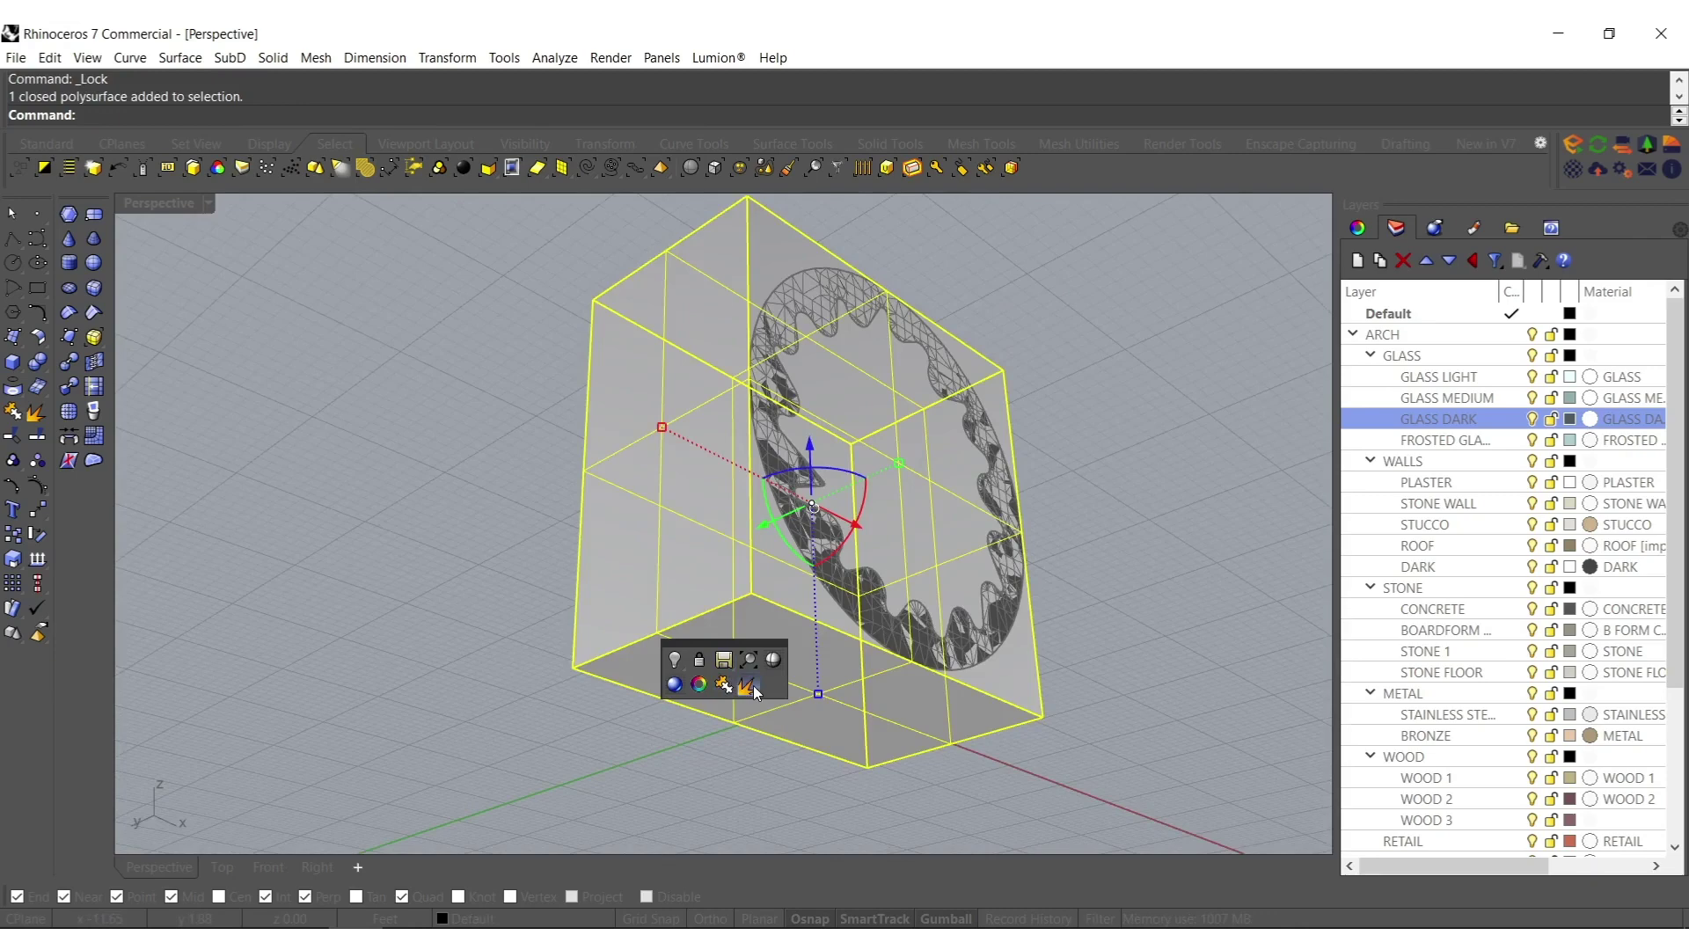
click(751, 687)
ctrl+click(760, 688)
key(Delete)
Stretch the remaining bottom face along the green Y axis.
click(767, 691)
scroll(938, 580, down, 6)
right_drag(938, 581, 962, 679)
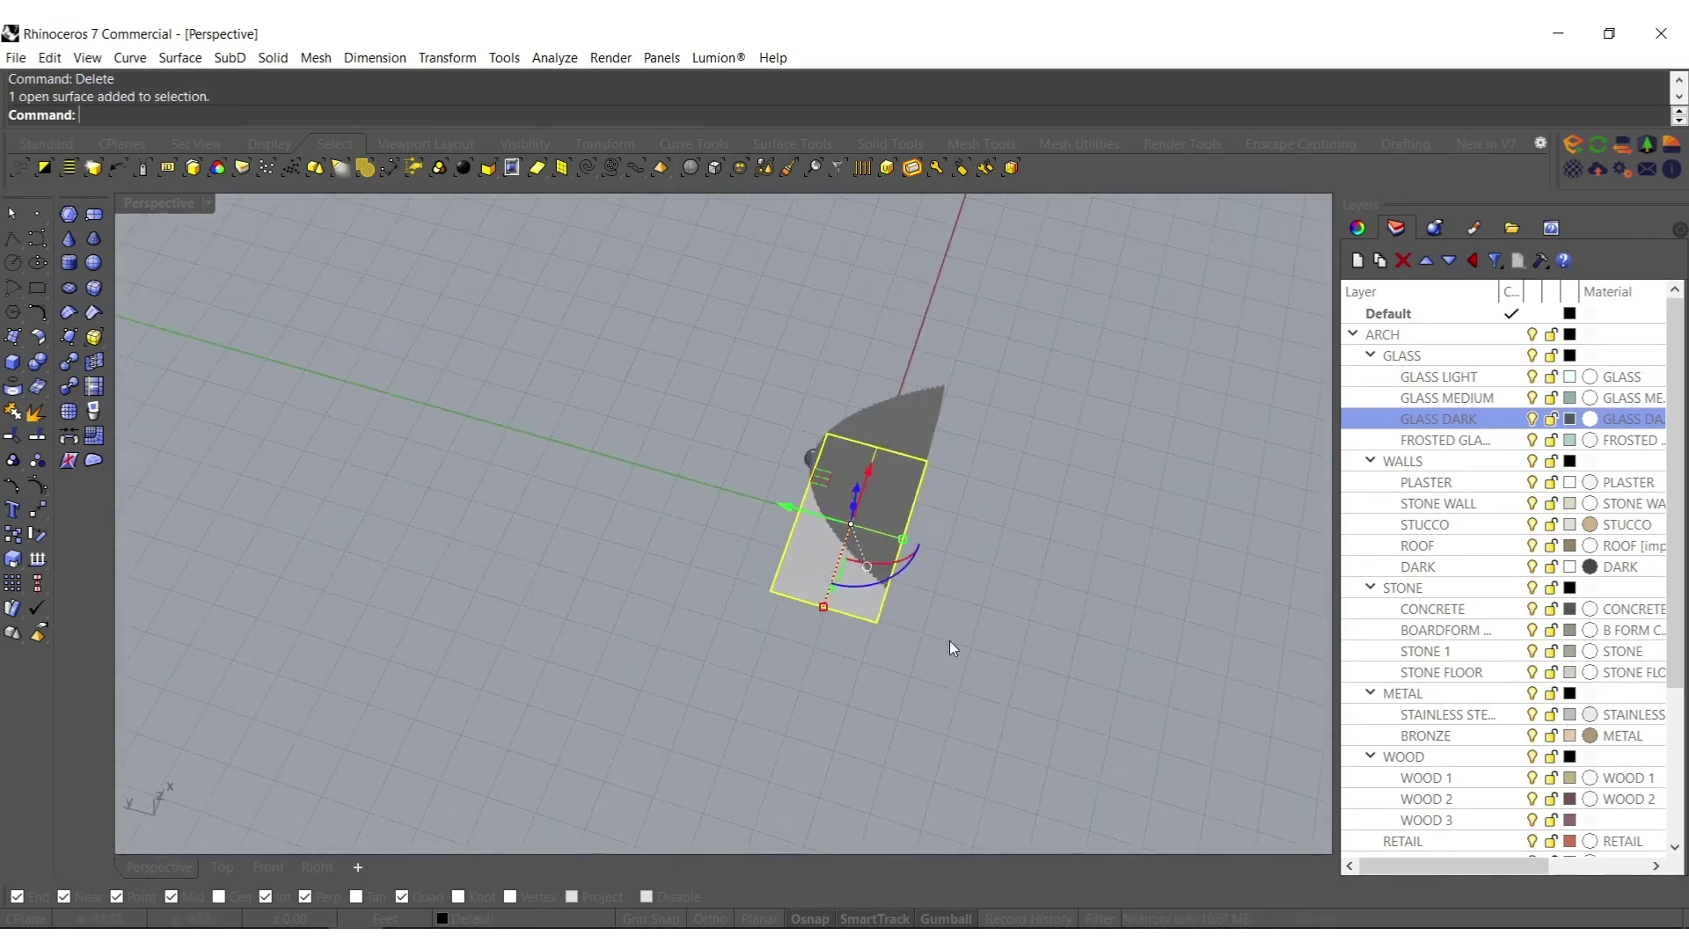
drag(906, 544, 1126, 607)
Scale the bottom face up uniformly into a large, roughly square ground plane extending far around the model.
scroll(906, 568, down, 9)
right_drag(718, 582, 827, 646)
scroll(827, 757, down, 6)
shift+drag(785, 622, 846, 807)
shift+right_drag(846, 808, 657, 519)
shift+drag(656, 519, 730, 625)
shift+right_drag(683, 427, 701, 633)
scroll(695, 611, up, 6)
scroll(697, 614, down, 6)
shift+drag(891, 650, 832, 614)
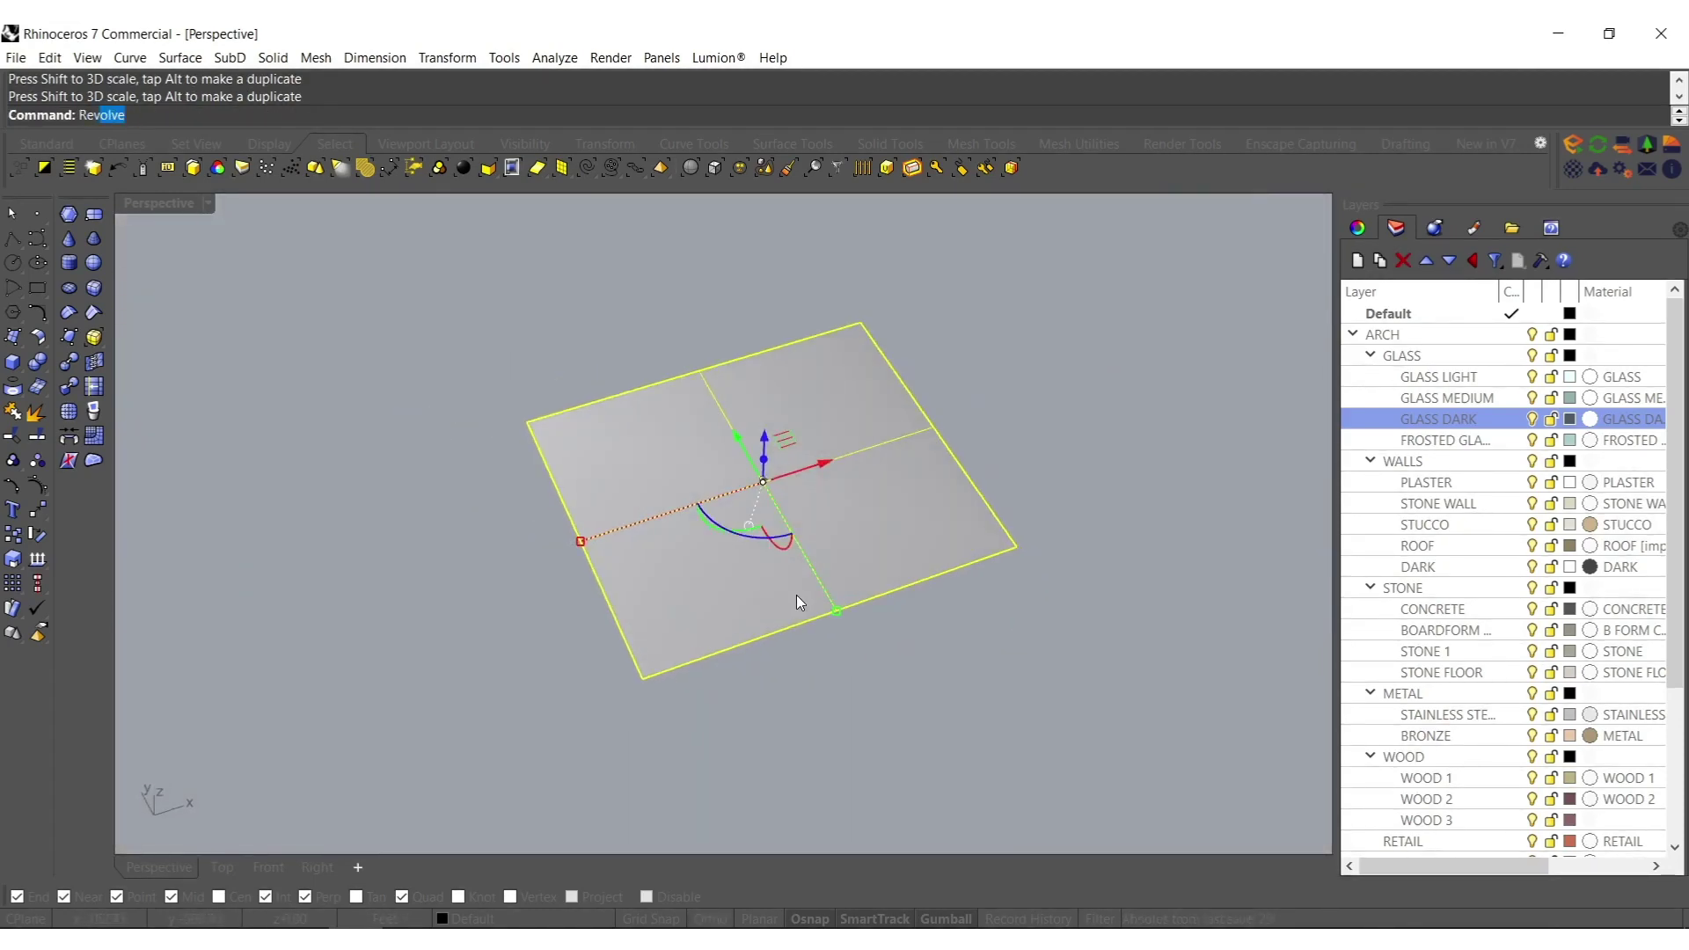
Rebuild the ground plane as a surface with a dense grid of control points.
key(Return)
key(Return)
shift+right_drag(825, 495, 854, 625)
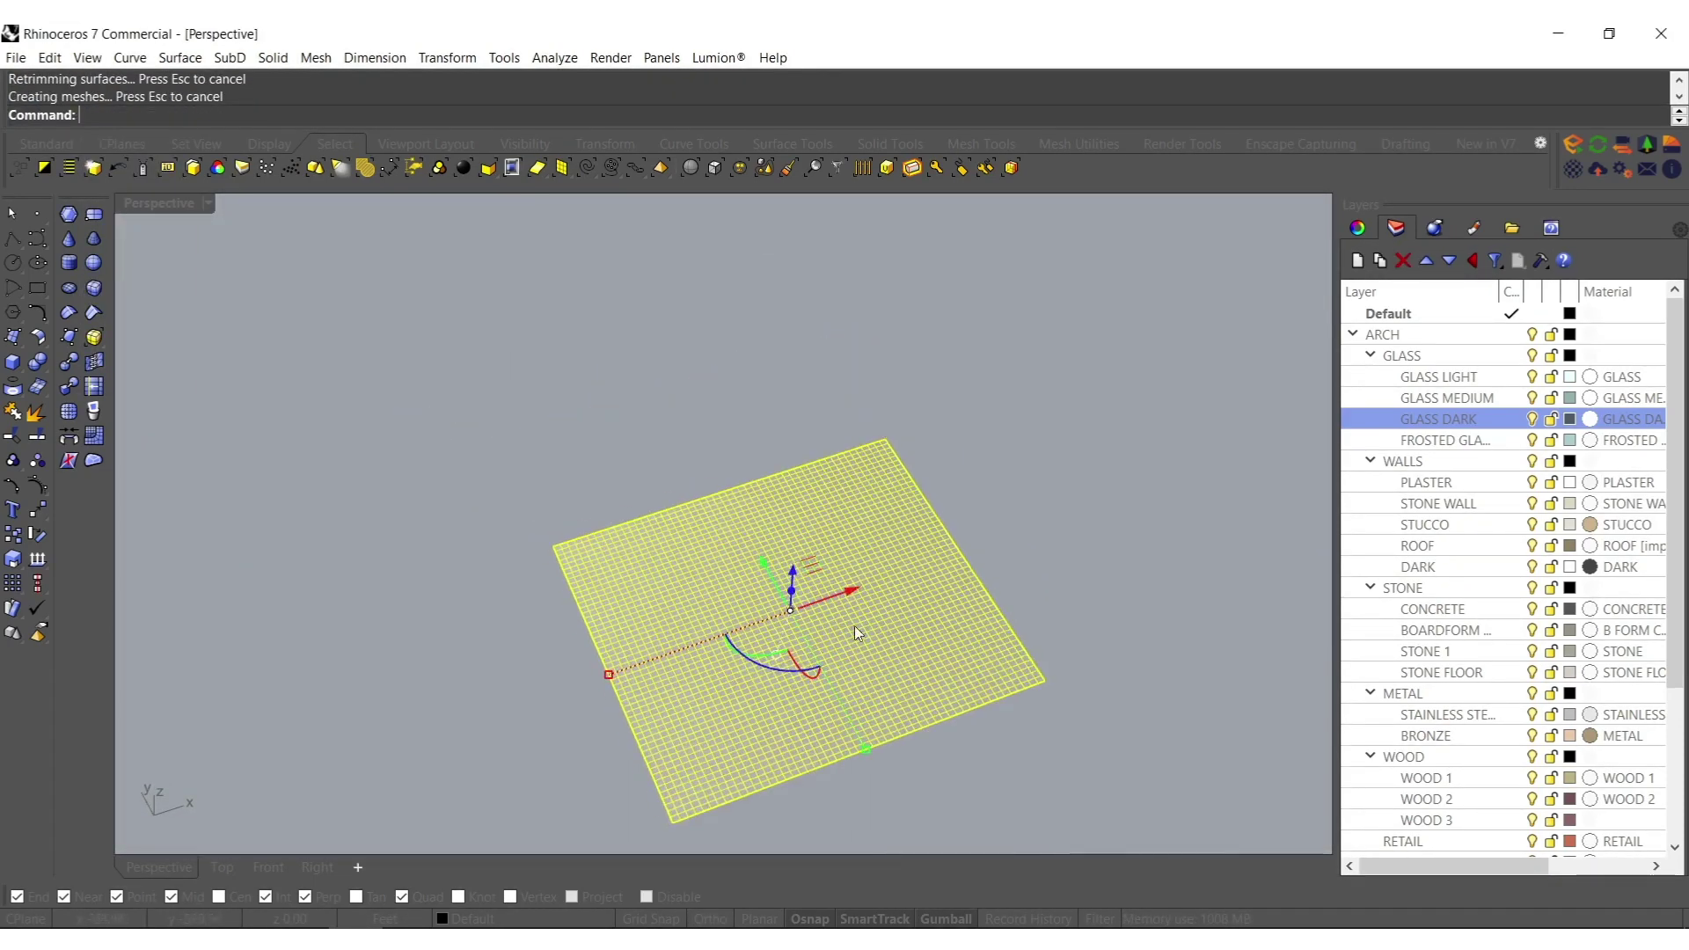
Turn on the ground surface's control points and brush-select winding bands of them around the model with a brush width of 40.
scroll(853, 625, up, 8)
right_drag(916, 567, 774, 465)
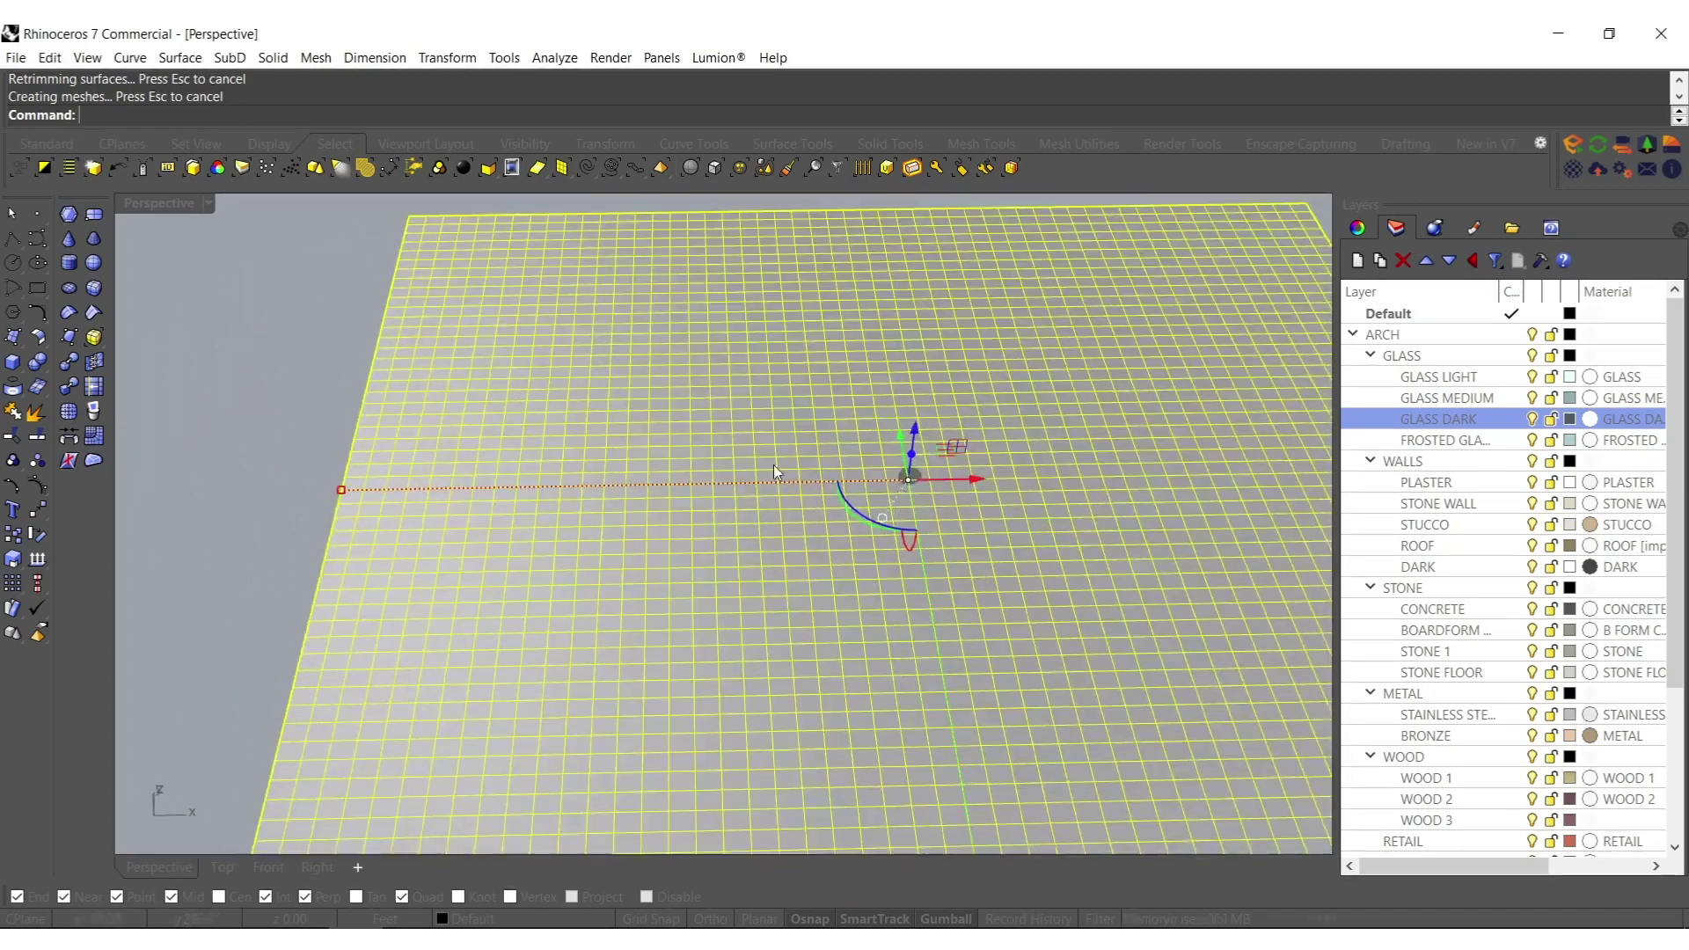
click(35, 487)
click(796, 170)
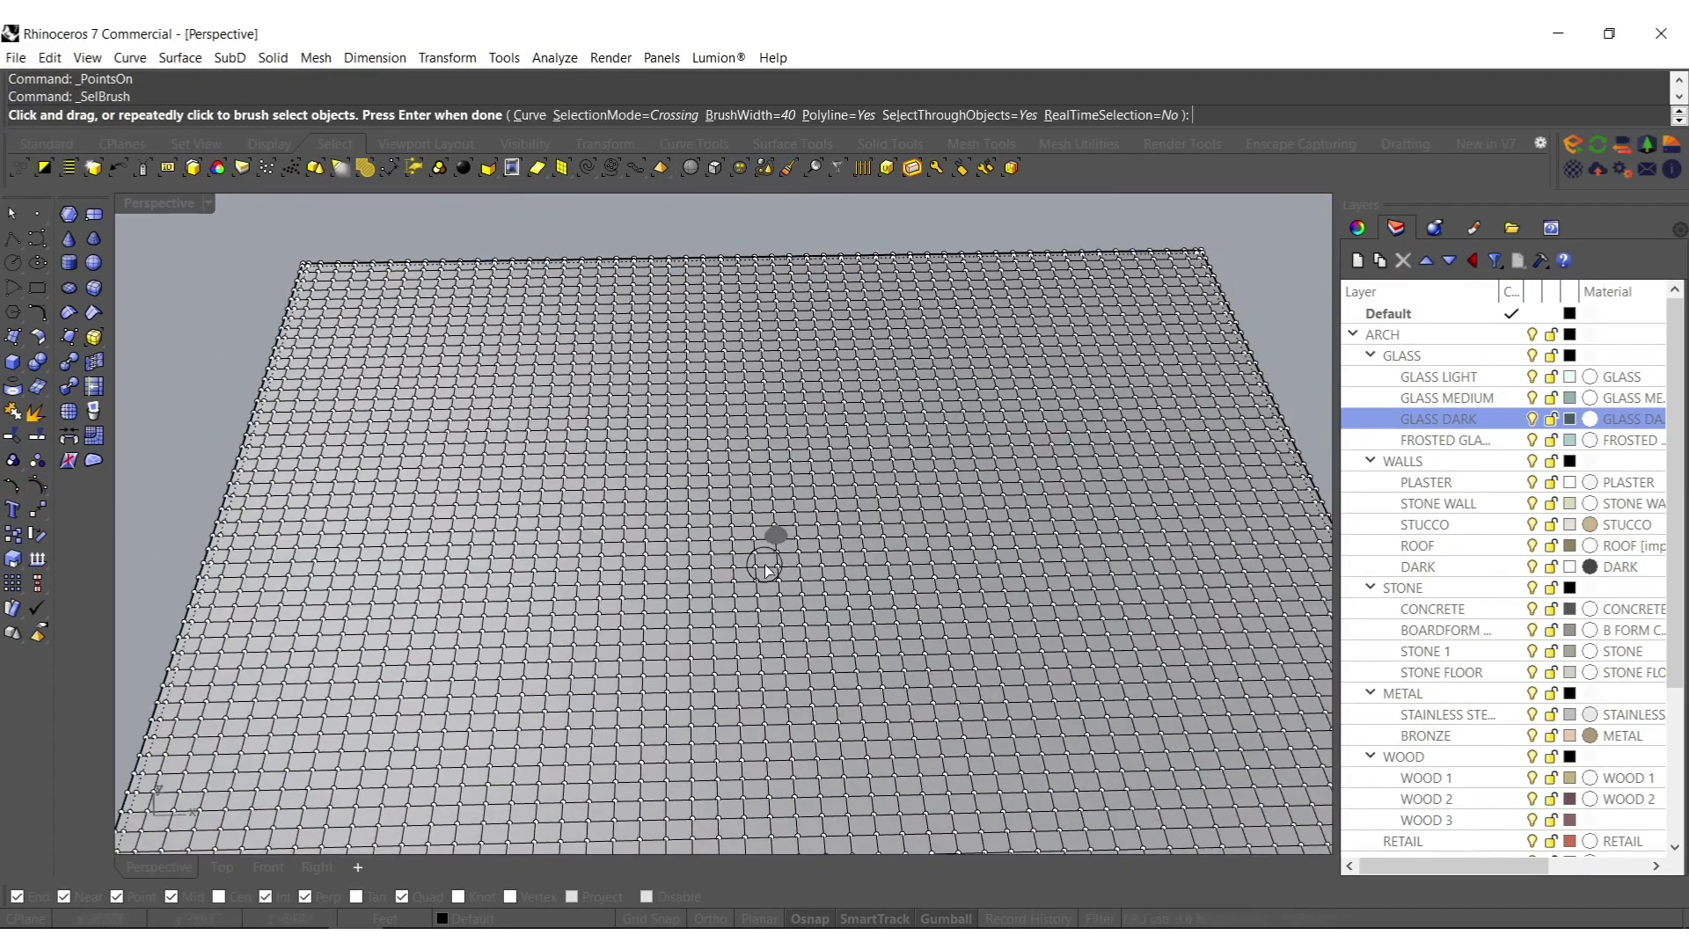
scroll(719, 640, up, 2)
mouse_move(689, 675)
mouse_down()
mouse_move(544, 816)
mouse_move(406, 491)
mouse_move(1117, 322)
mouse_move(1073, 728)
mouse_move(1044, 754)
mouse_move(1203, 471)
mouse_move(918, 332)
mouse_move(589, 297)
mouse_up()
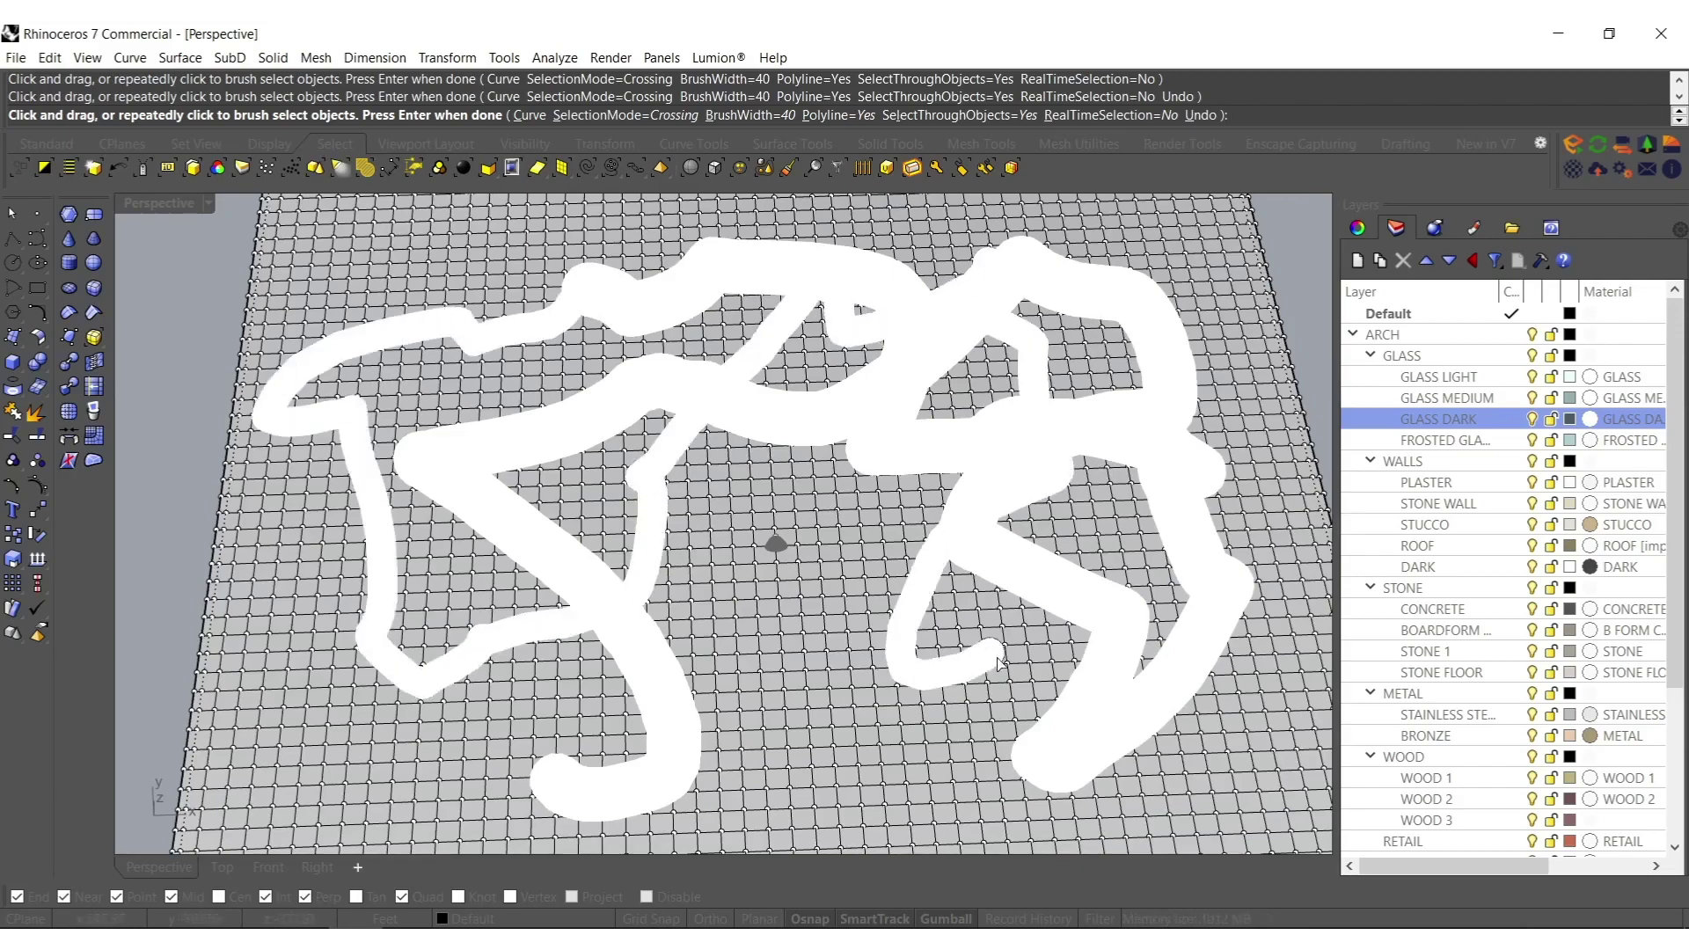
drag(900, 834, 957, 786)
key(Return)
Raise the selected control points along the Z axis to form dune-like ridges, and turn the points off.
right_drag(946, 792, 846, 562)
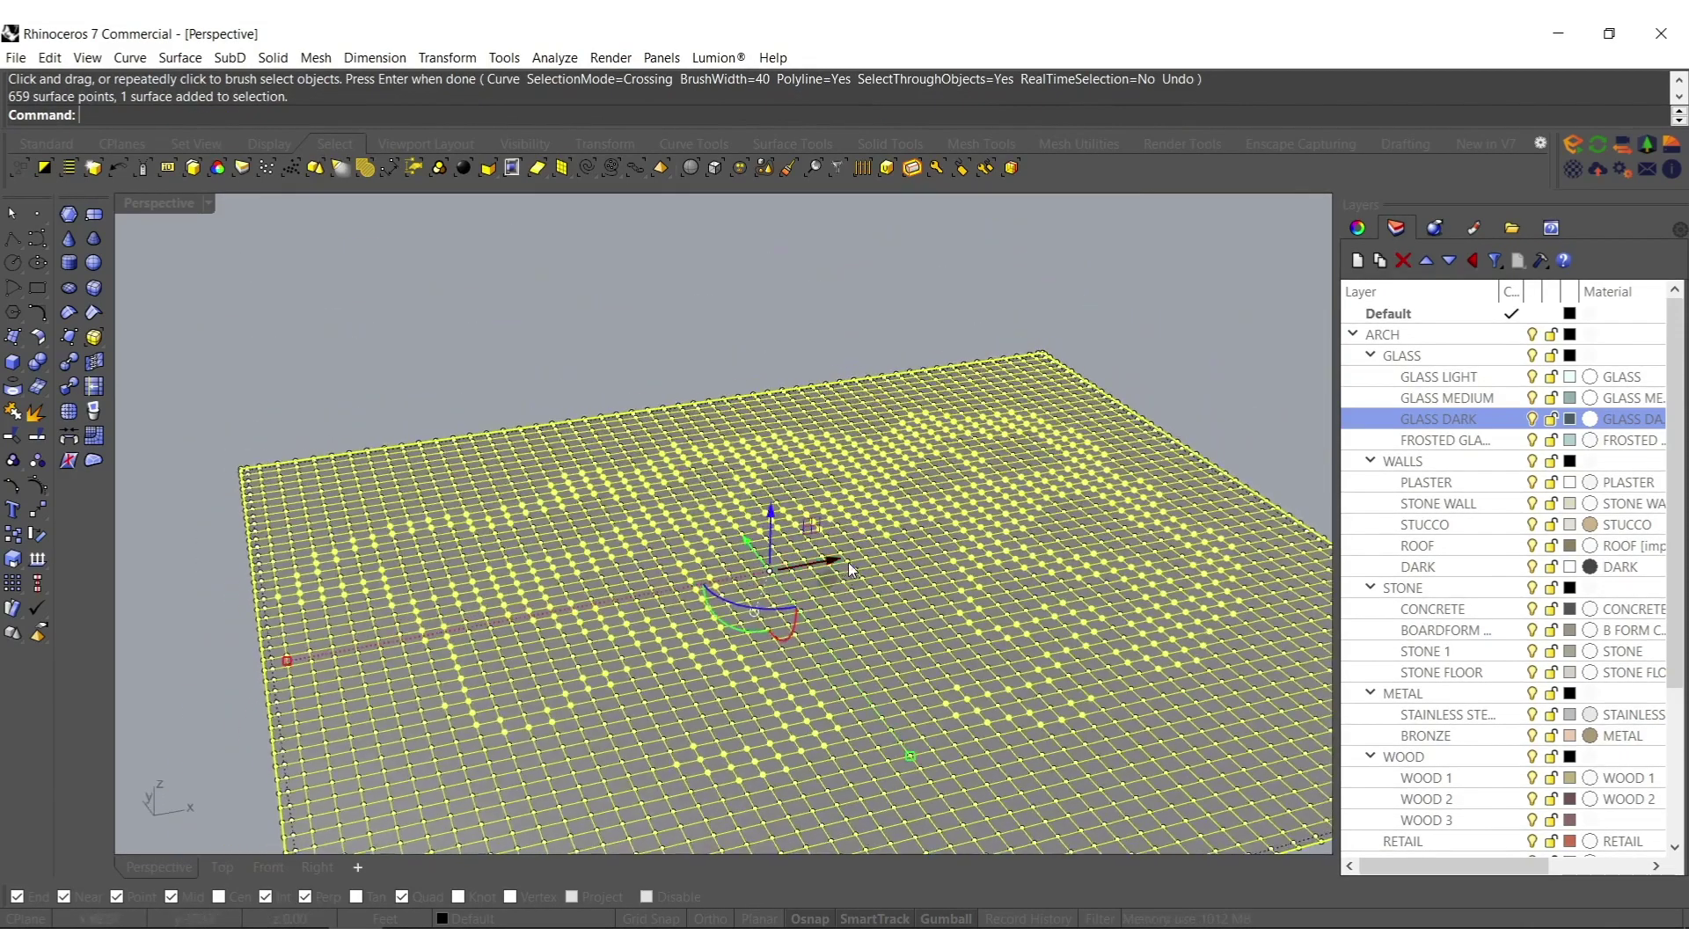
scroll(846, 562, up, 5)
drag(663, 521, 666, 491)
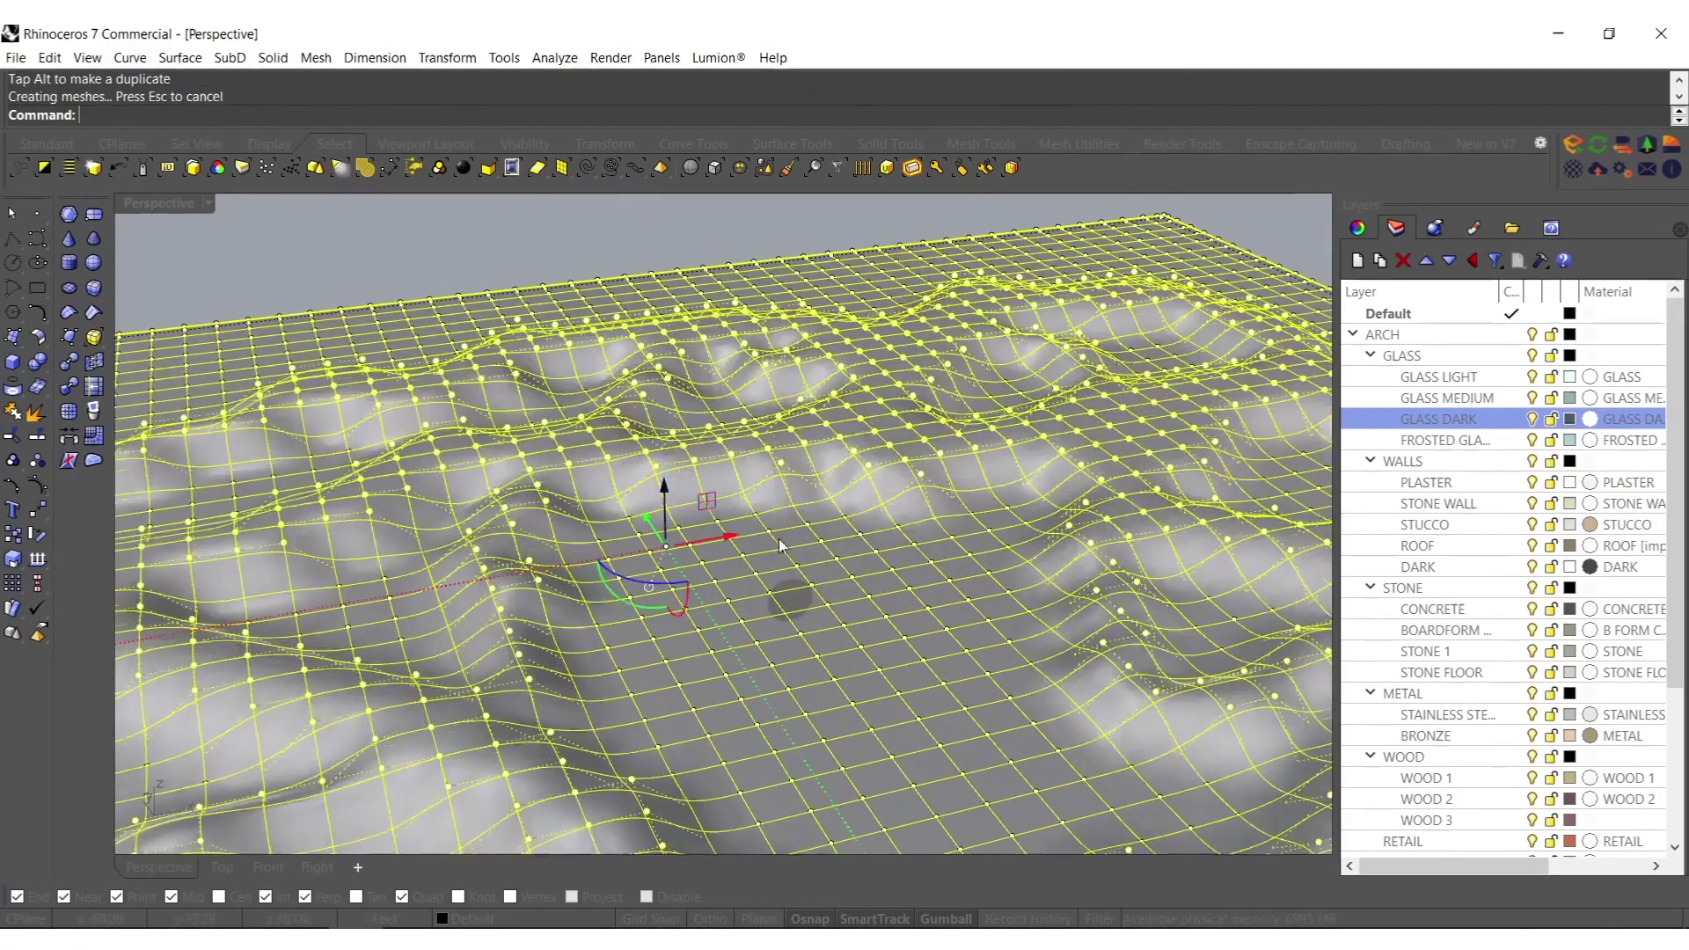
right_drag(1003, 633, 894, 579)
key(Escape)
key(Escape)
Smooth the ridged ground surface with the Smooth command.
click(919, 554)
text(Smooth)
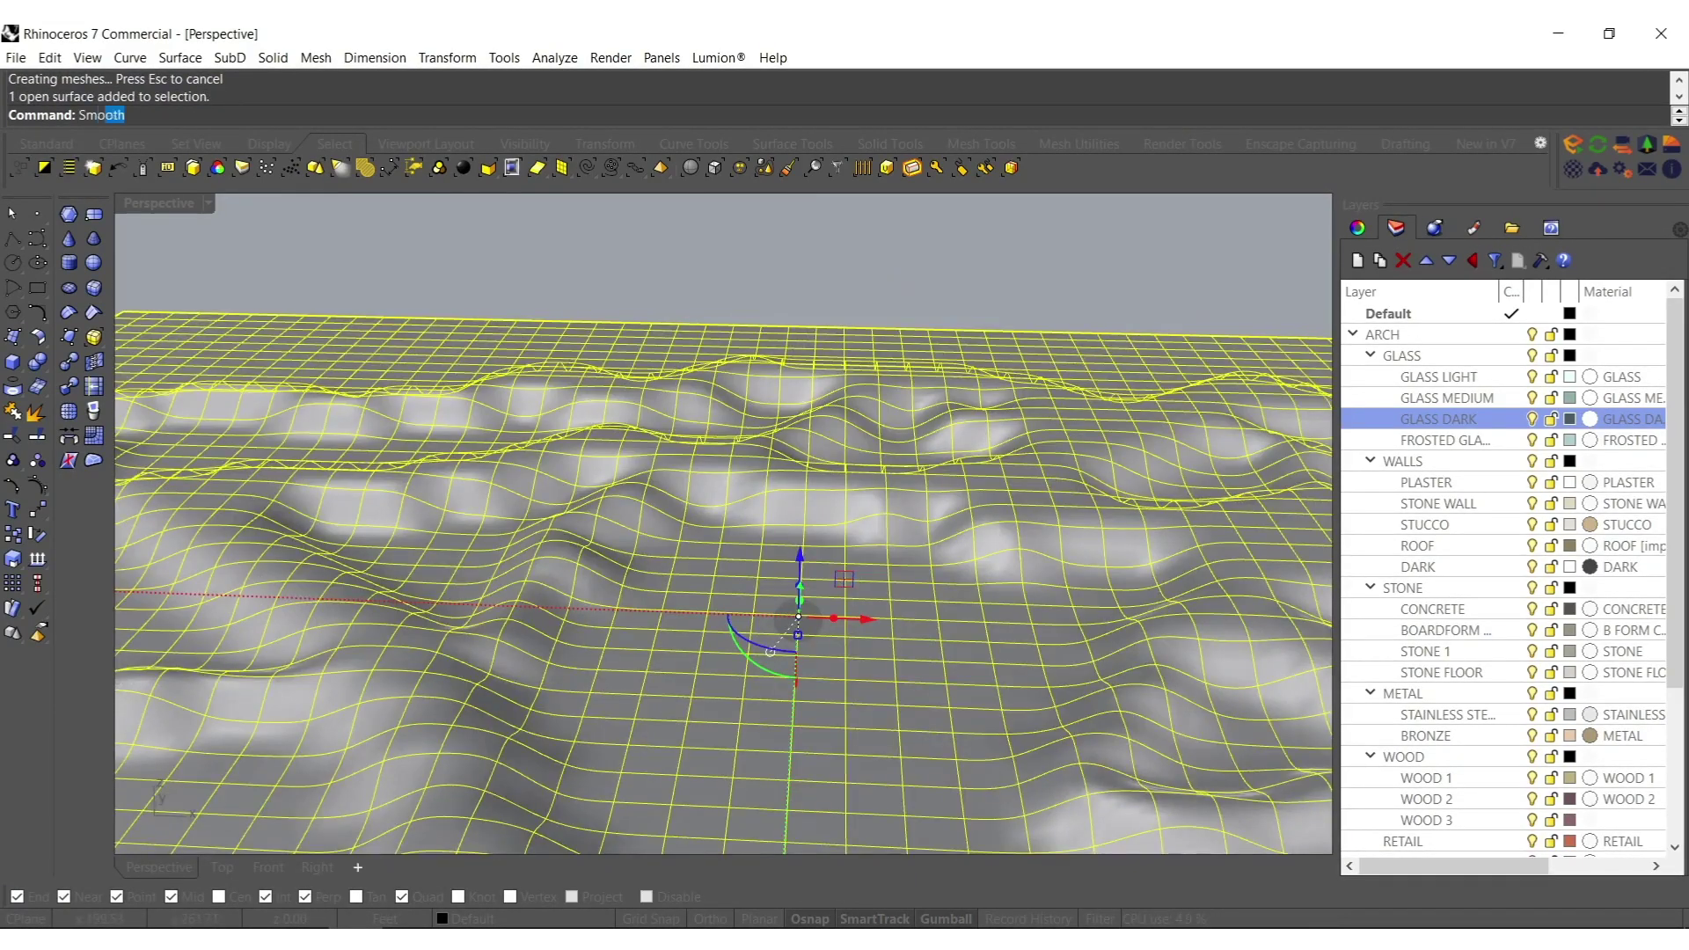
key(Return)
key(Return)
shift+right_drag(700, 535, 835, 475)
key(Escape)
right_drag(625, 482, 746, 498)
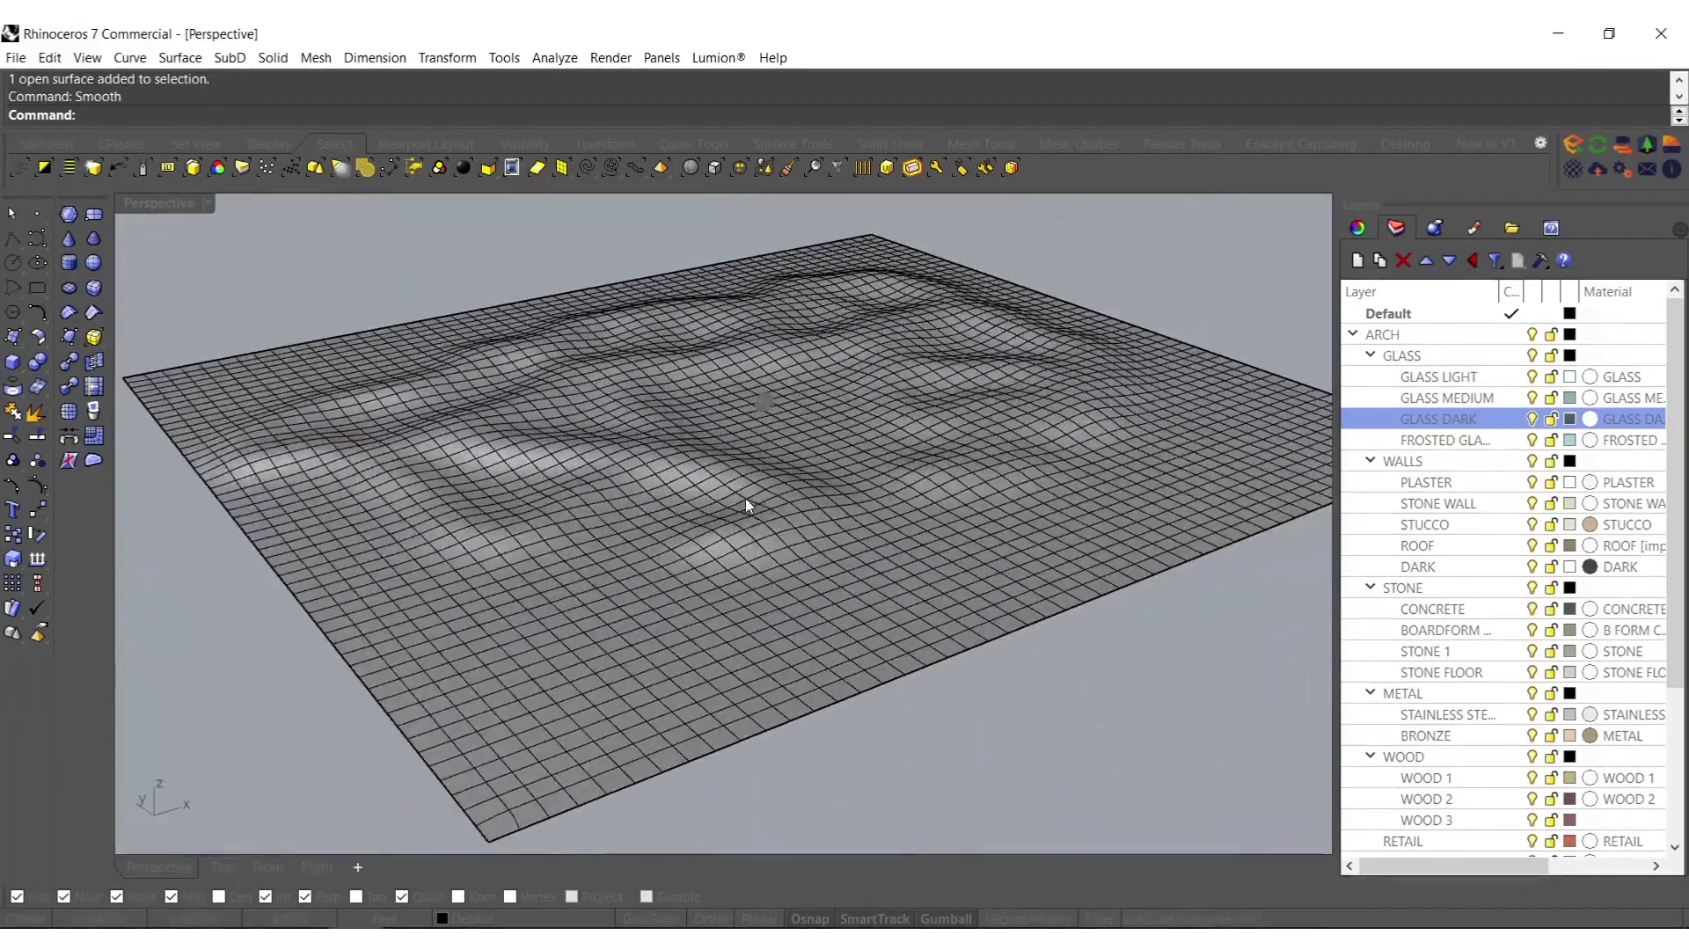
Duplicate the smoothed ground surface by scaling it slightly and change the selected surface to the GRASS layer.
click(746, 498)
scroll(800, 403, up, 3)
scroll(853, 436, up, 3)
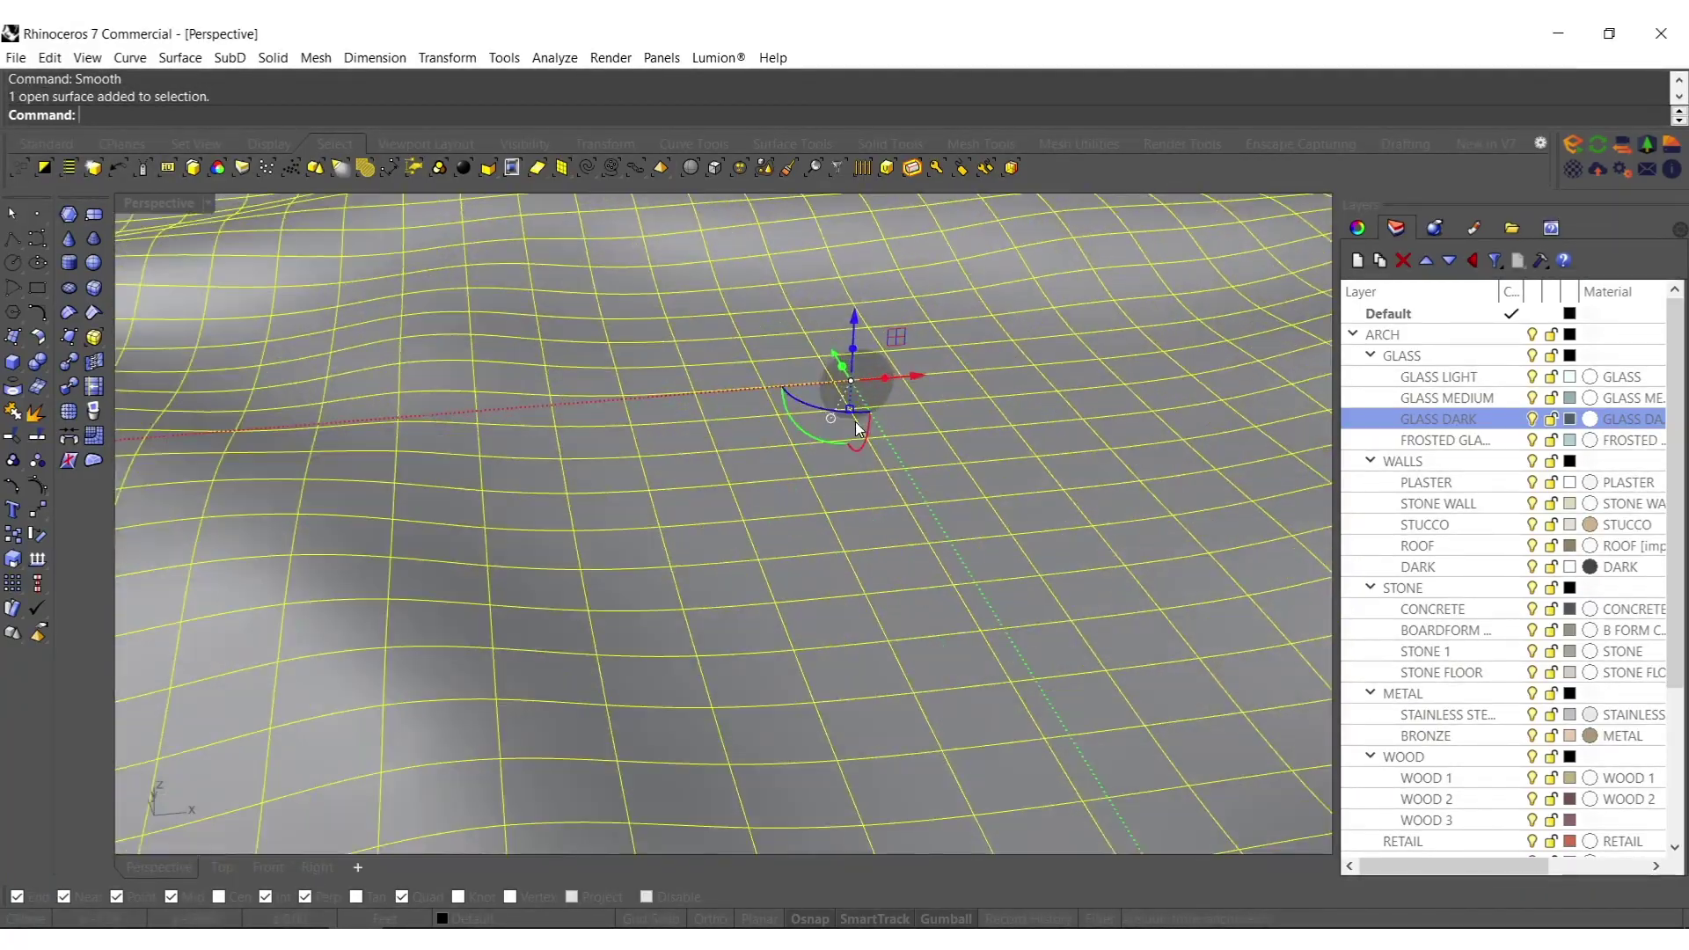
drag(841, 414, 851, 421)
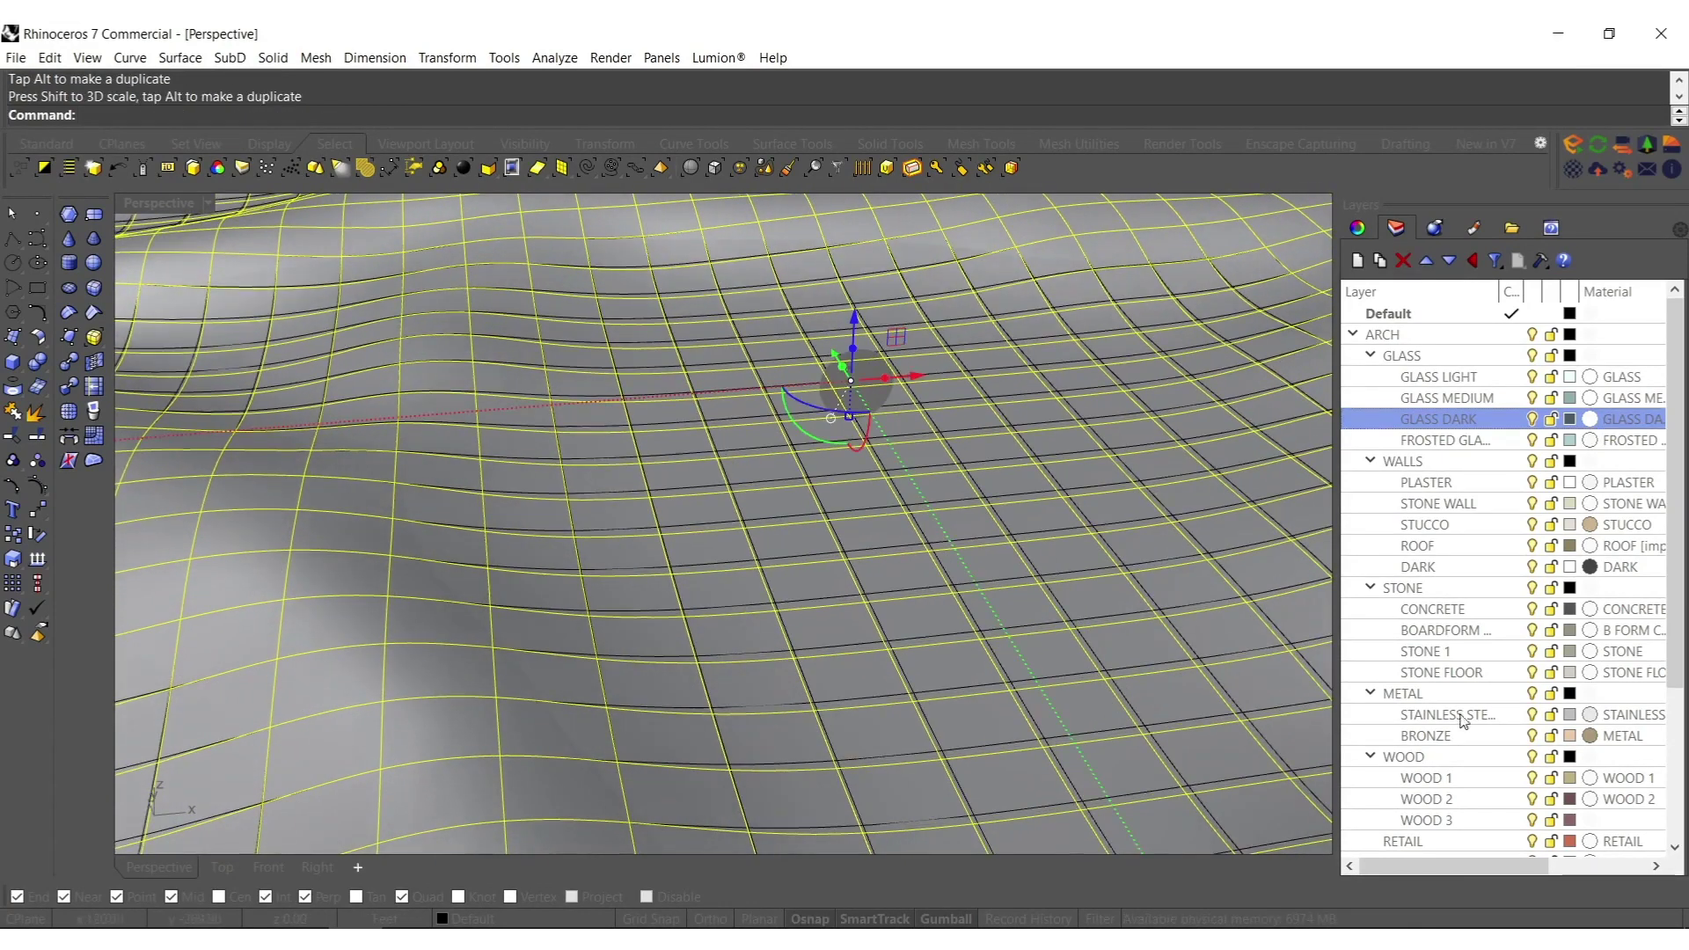
scroll(1476, 722, down, 3)
right_click(1403, 739)
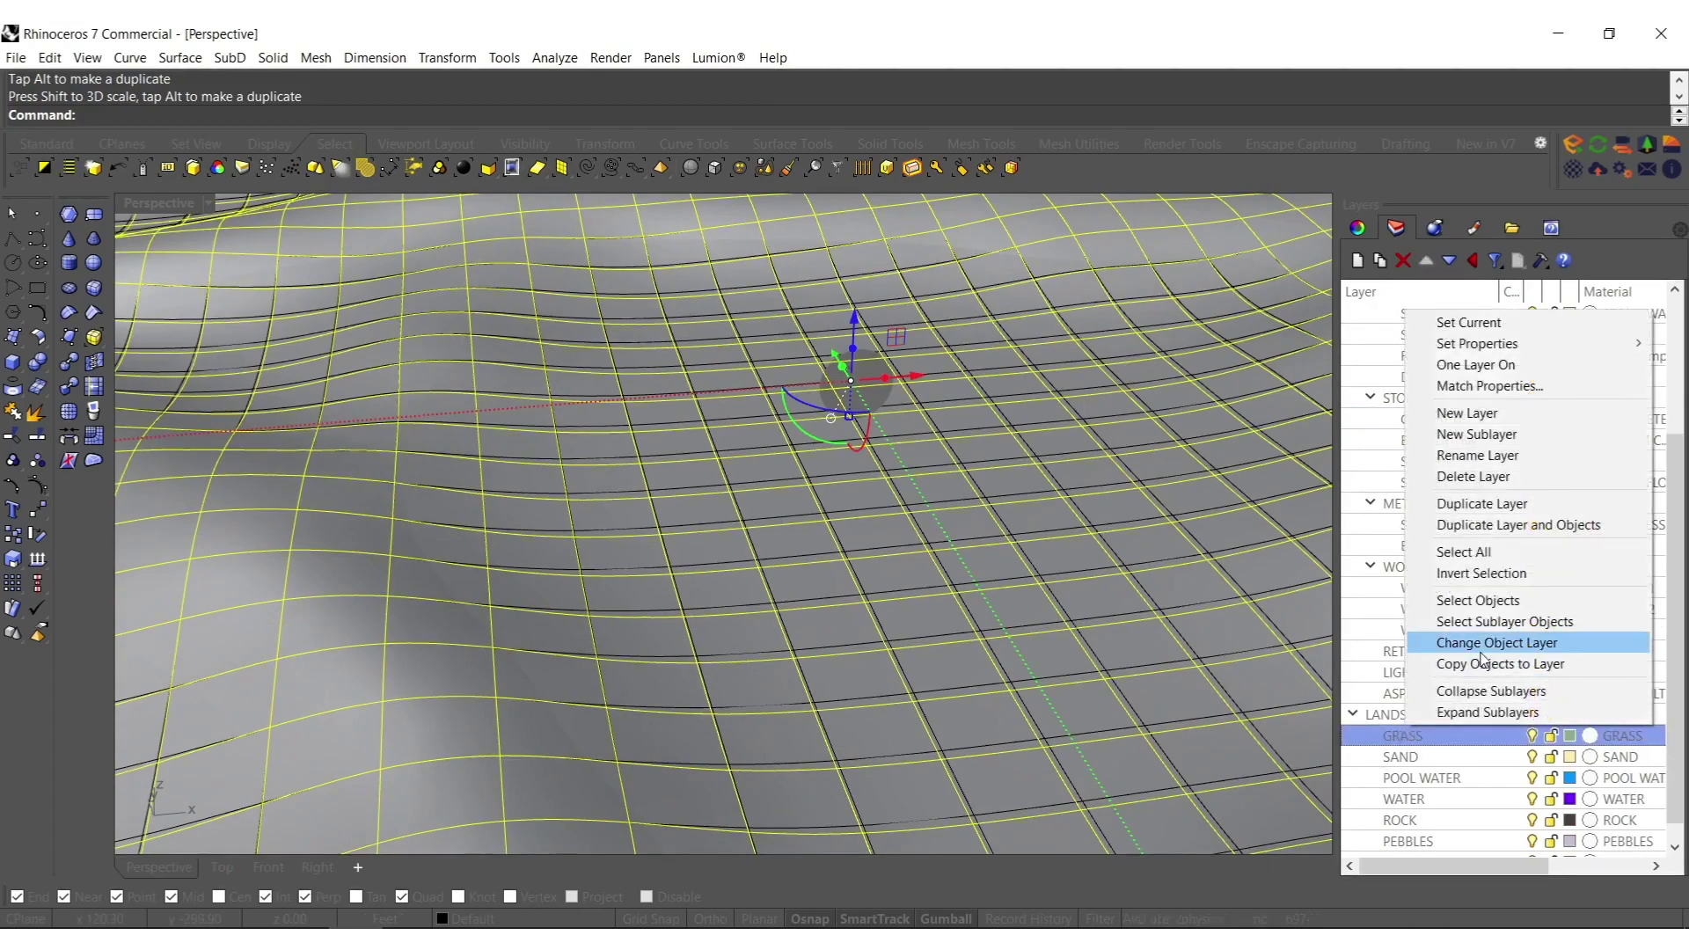
click(1482, 645)
Rotate the grass surface in plan relative to the other ground surface, and adjust its height and horizontal position.
right_drag(579, 509, 794, 592)
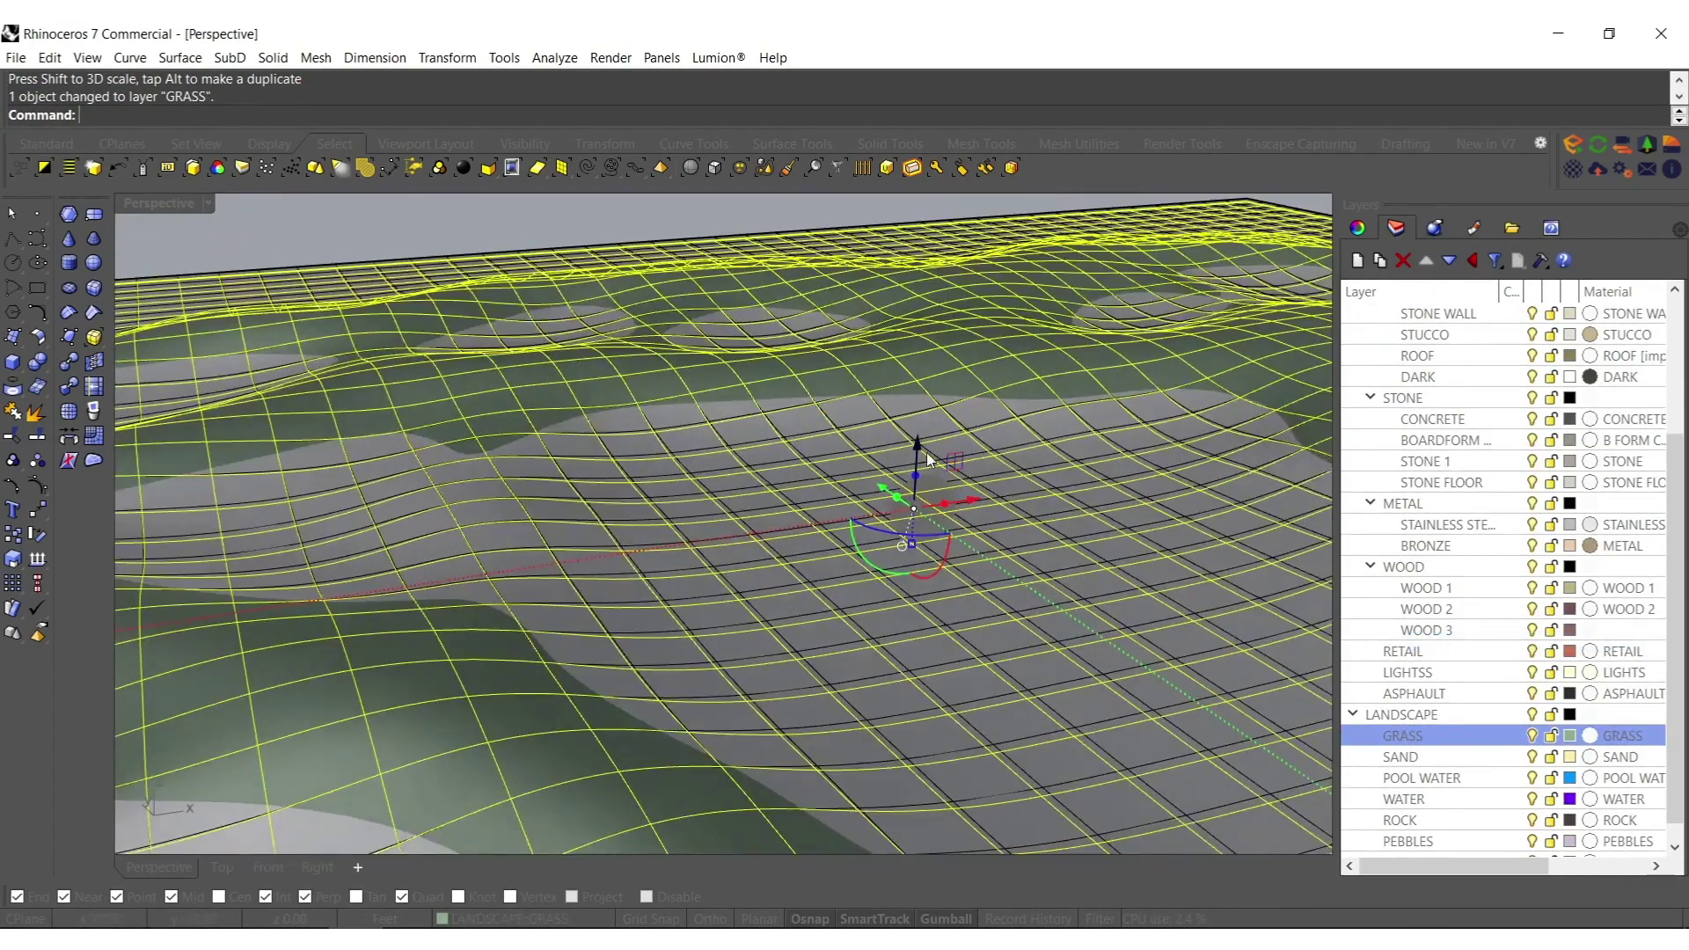
drag(884, 533, 911, 531)
drag(916, 453, 916, 461)
right_drag(875, 473, 849, 528)
drag(845, 507, 641, 343)
mouse_move(724, 546)
right_down()
mouse_move(868, 667)
mouse_move(851, 517)
mouse_move(707, 524)
right_up()
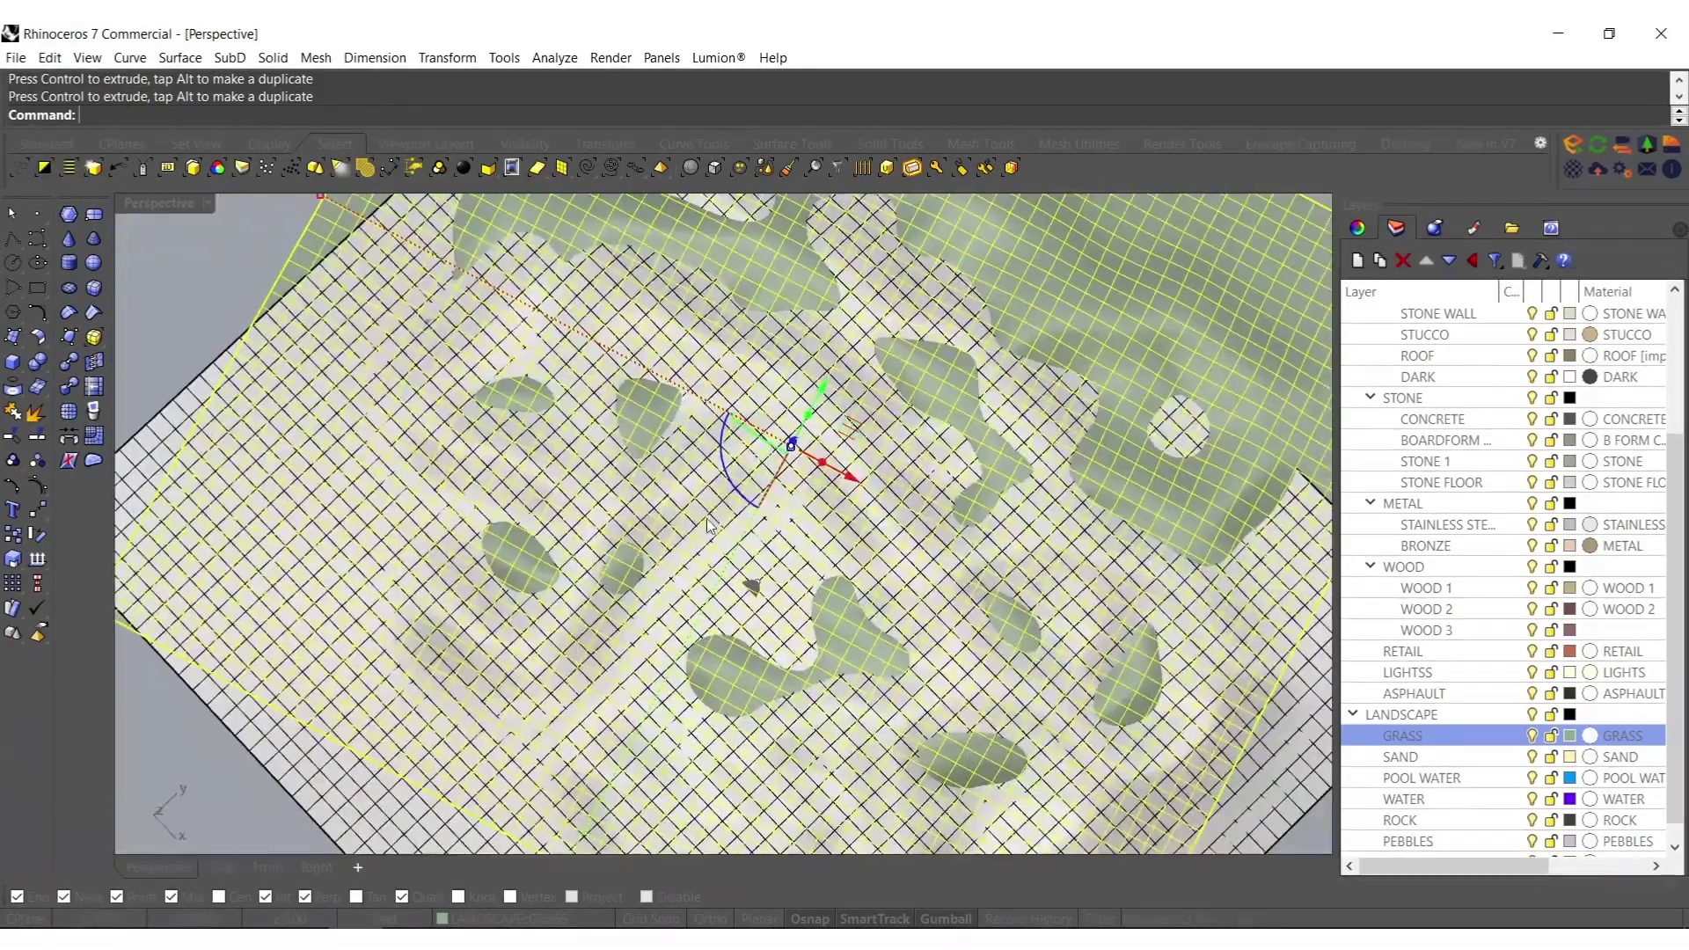
Shift the grass surface horizontally until only scattered, elongated patches of it rise through the other ground surface around the shell.
drag(856, 435, 799, 554)
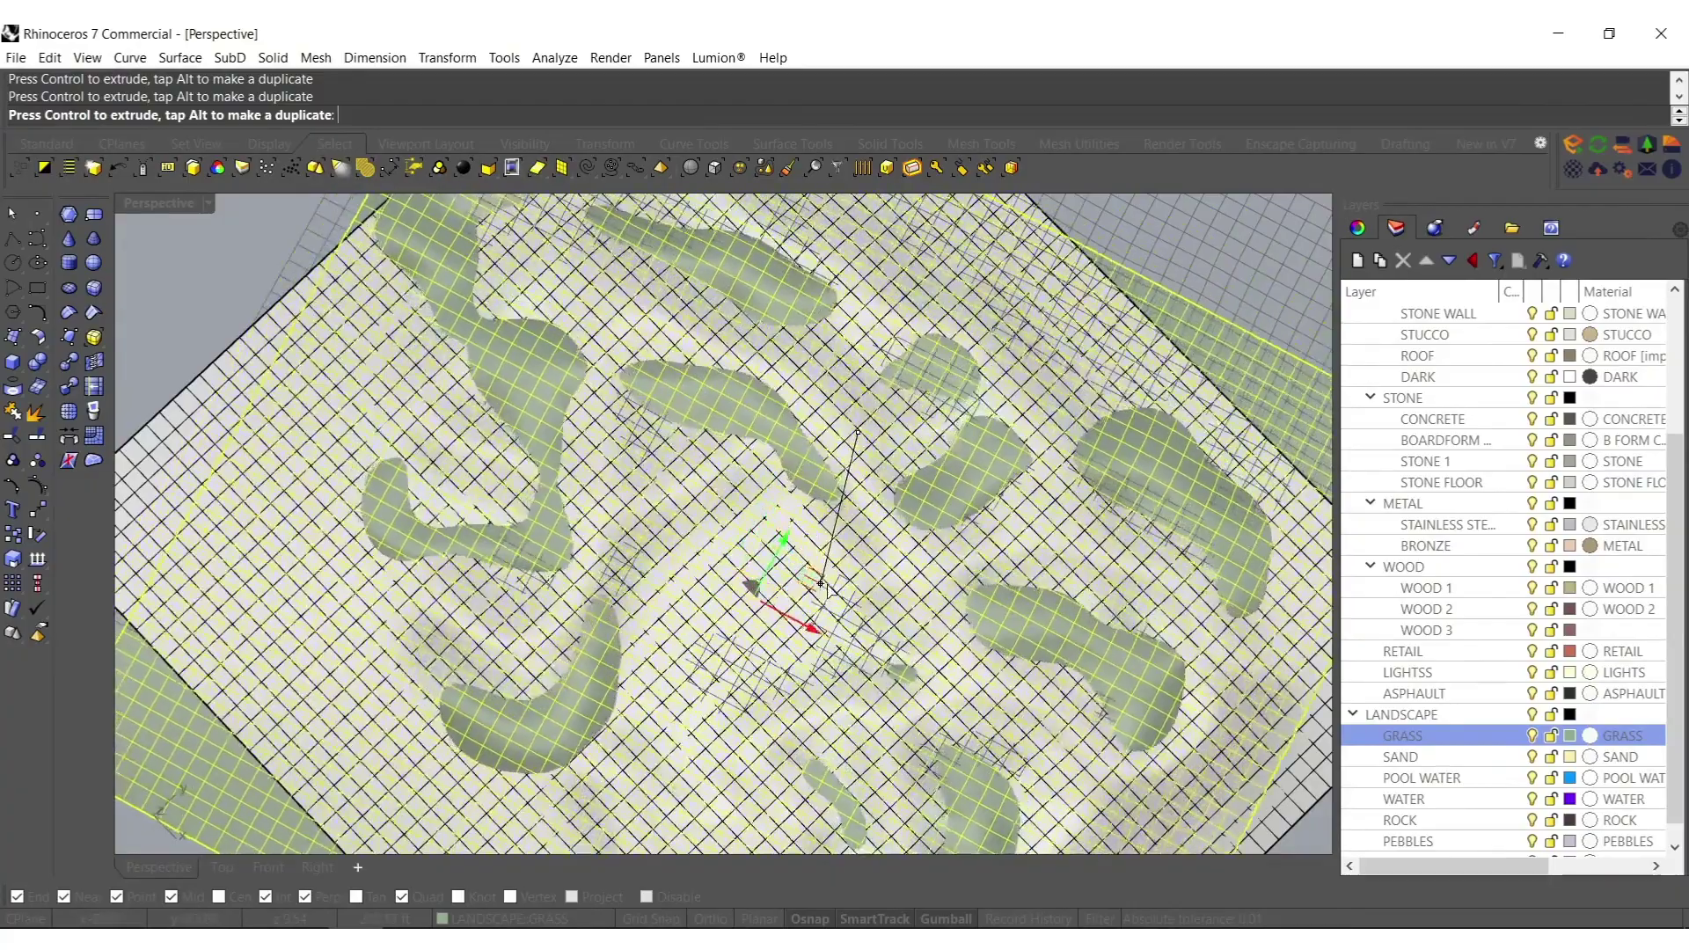
mouse_move(843, 577)
mouse_down()
mouse_move(796, 638)
mouse_move(829, 601)
mouse_up()
right_drag(822, 602, 802, 574)
scroll(802, 575, down, 6)
drag(882, 755, 839, 680)
drag(471, 667, 551, 630)
scroll(703, 543, up, 9)
drag(853, 492, 802, 493)
right_drag(803, 497, 823, 369)
Change the remaining ground surface to the SAND layer and deselect it.
click(887, 611)
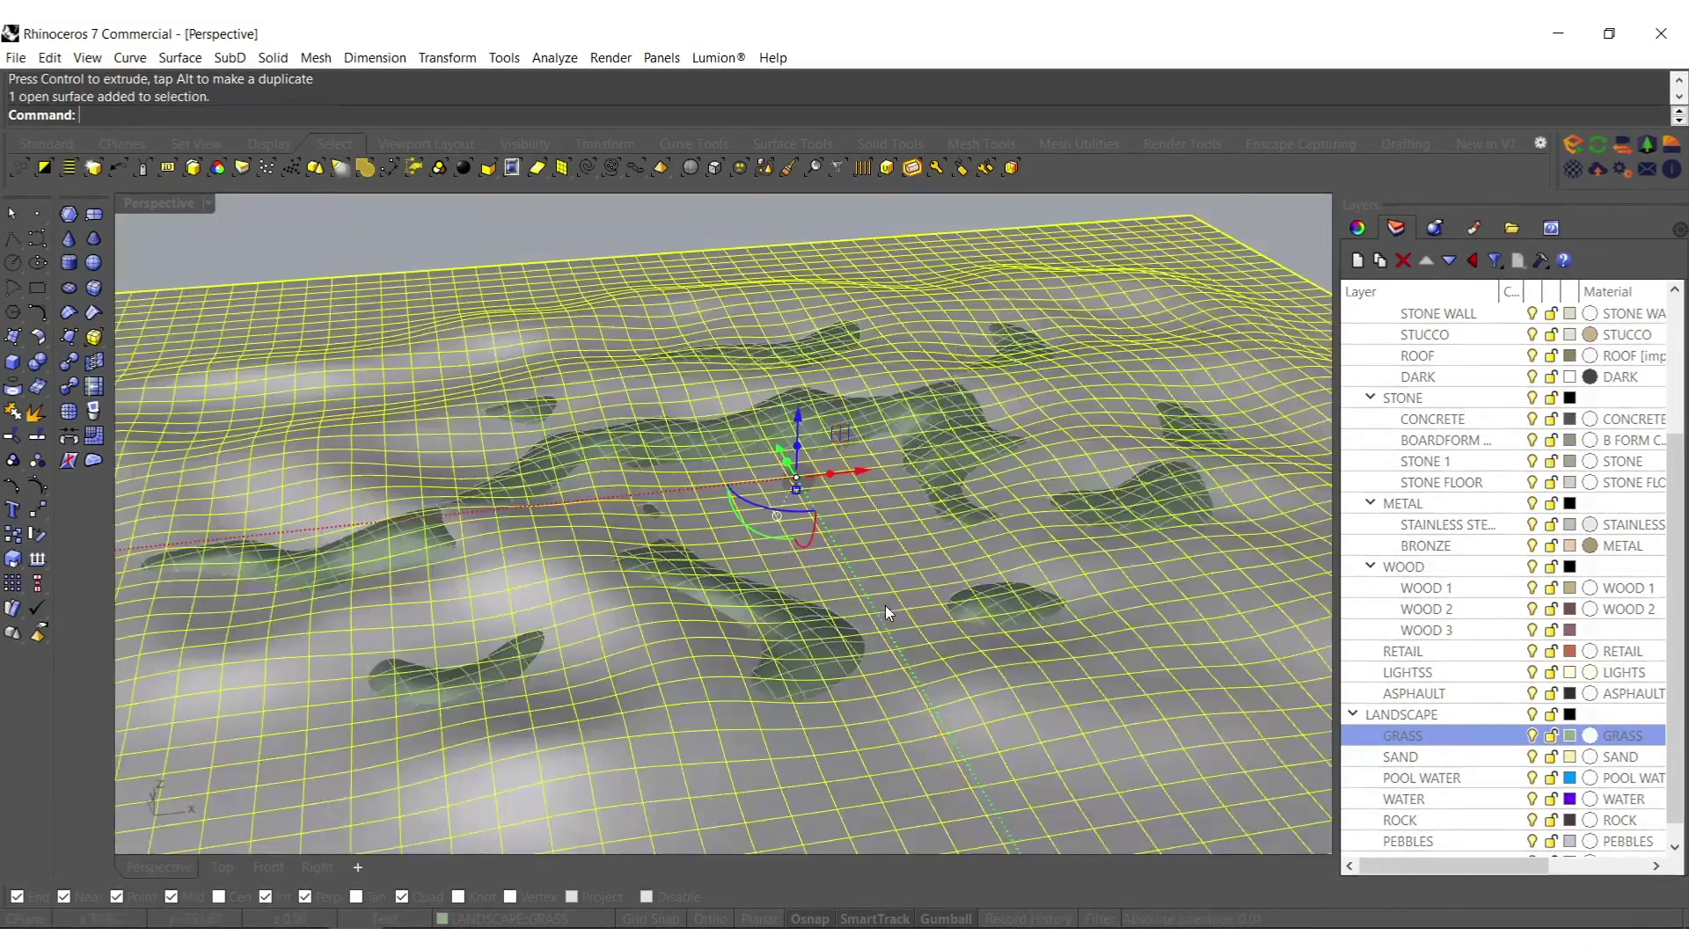
scroll(1427, 779, down, 1)
right_click(1407, 739)
click(1447, 653)
shift+right_drag(688, 483, 782, 497)
key(Escape)
Unlock all locked objects of the shell model and set the Perspective viewport to the Arctic display mode.
scroll(906, 480, up, 10)
shift+right_drag(814, 378, 791, 674)
middle_click(661, 598)
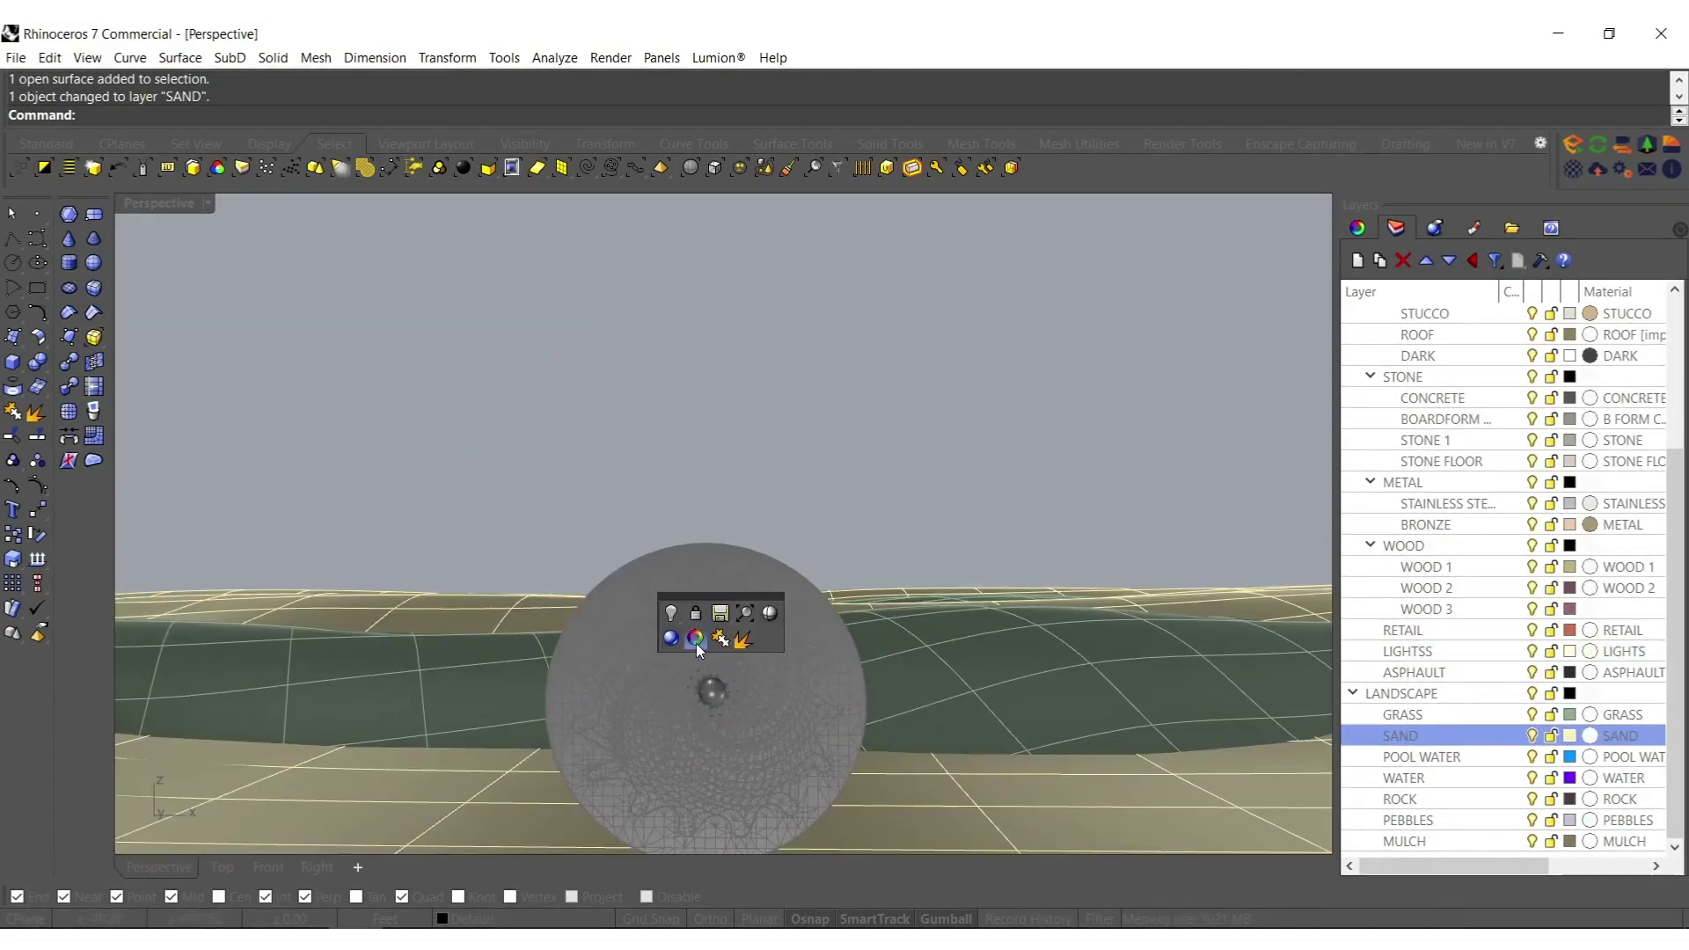
right_click(695, 618)
shift+right_drag(607, 553, 673, 453)
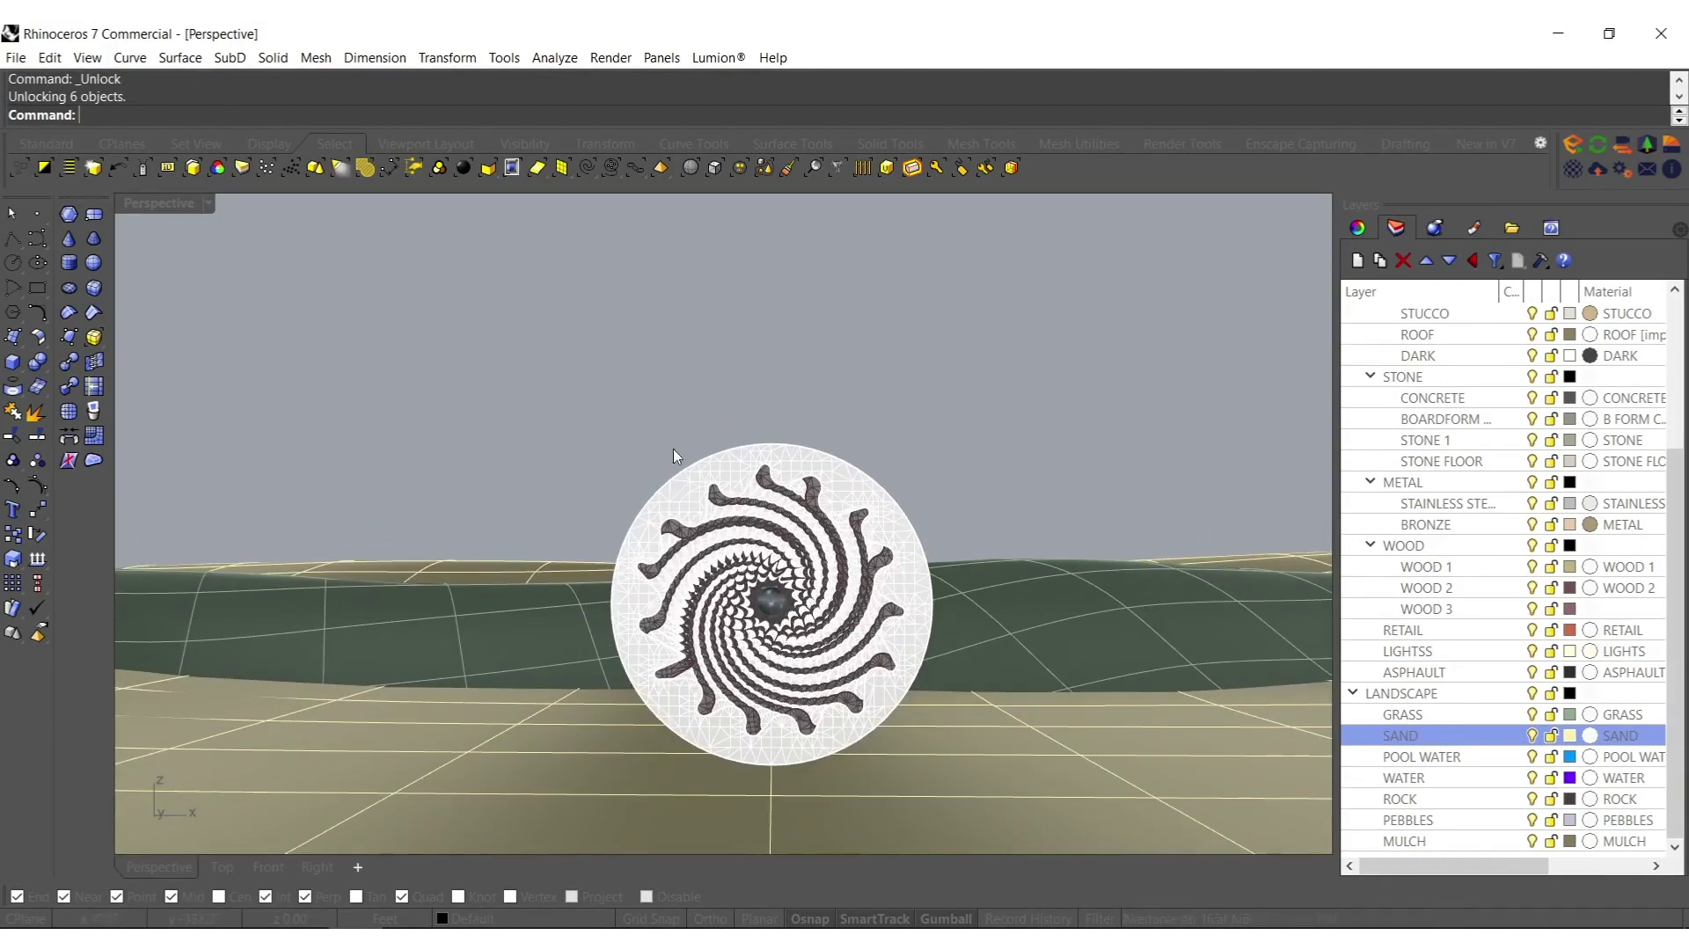
click(142, 204)
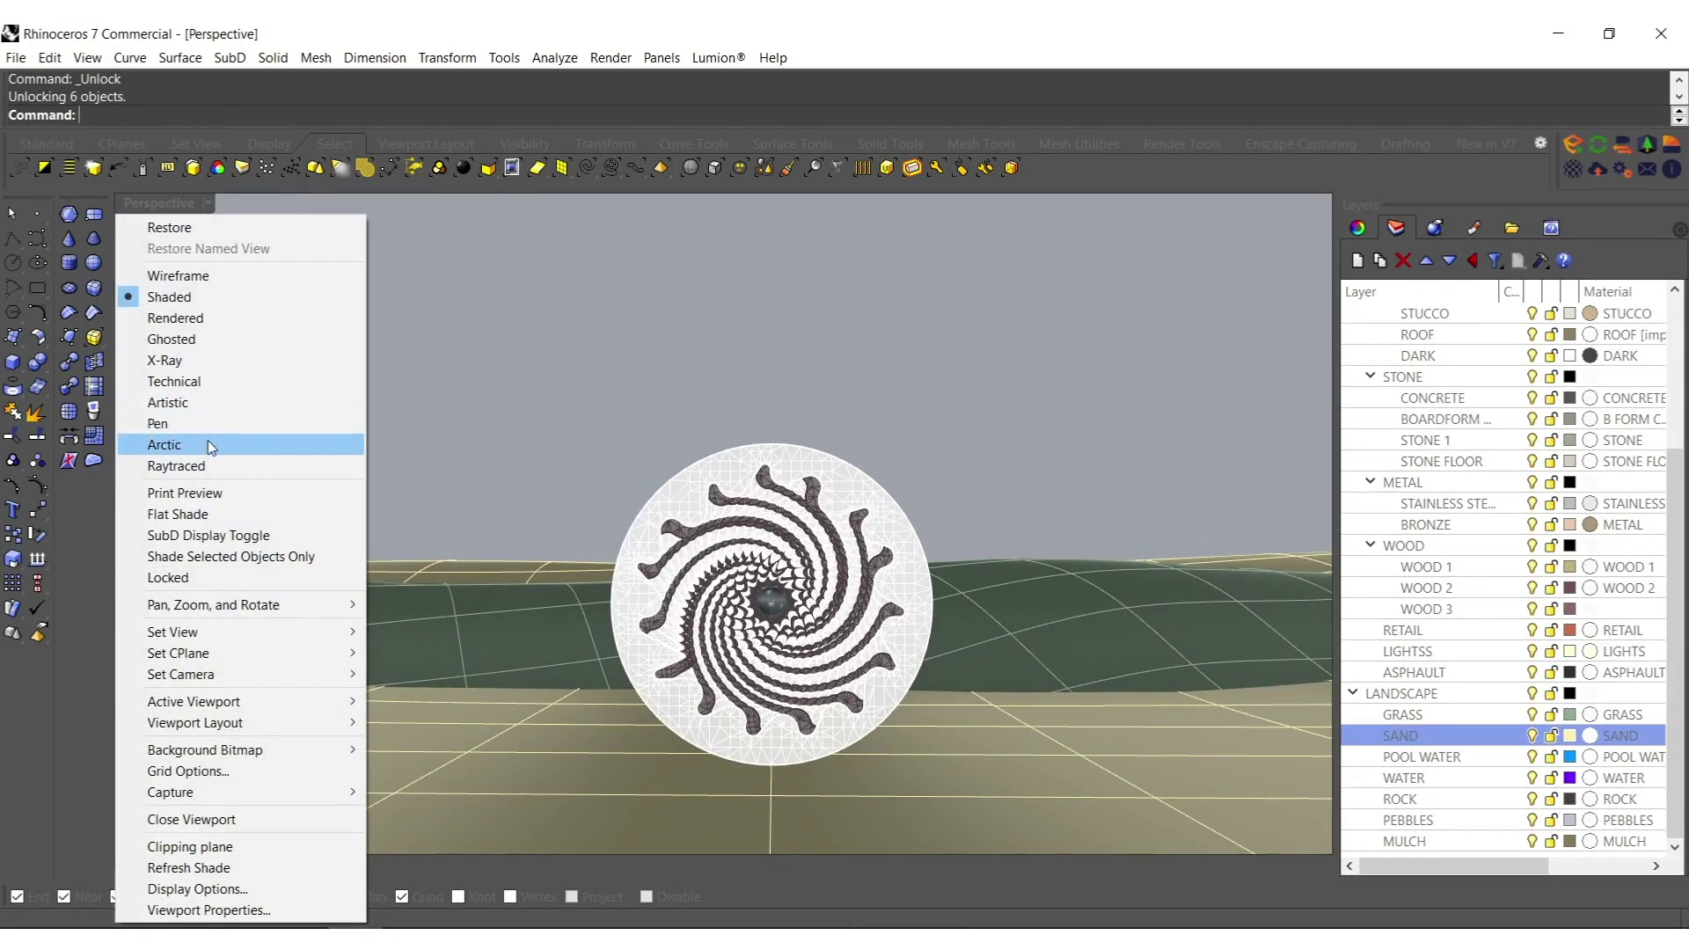
click(164, 444)
shift+right_drag(542, 558, 713, 555)
Select the whole shell with its sphere, enlarge it, and raise it along the Z axis above the ground.
scroll(786, 515, down, 10)
right_drag(795, 483, 702, 623)
scroll(772, 551, down, 3)
drag(591, 289, 1006, 870)
scroll(738, 616, up, 3)
drag(742, 612, 596, 624)
drag(810, 528, 809, 403)
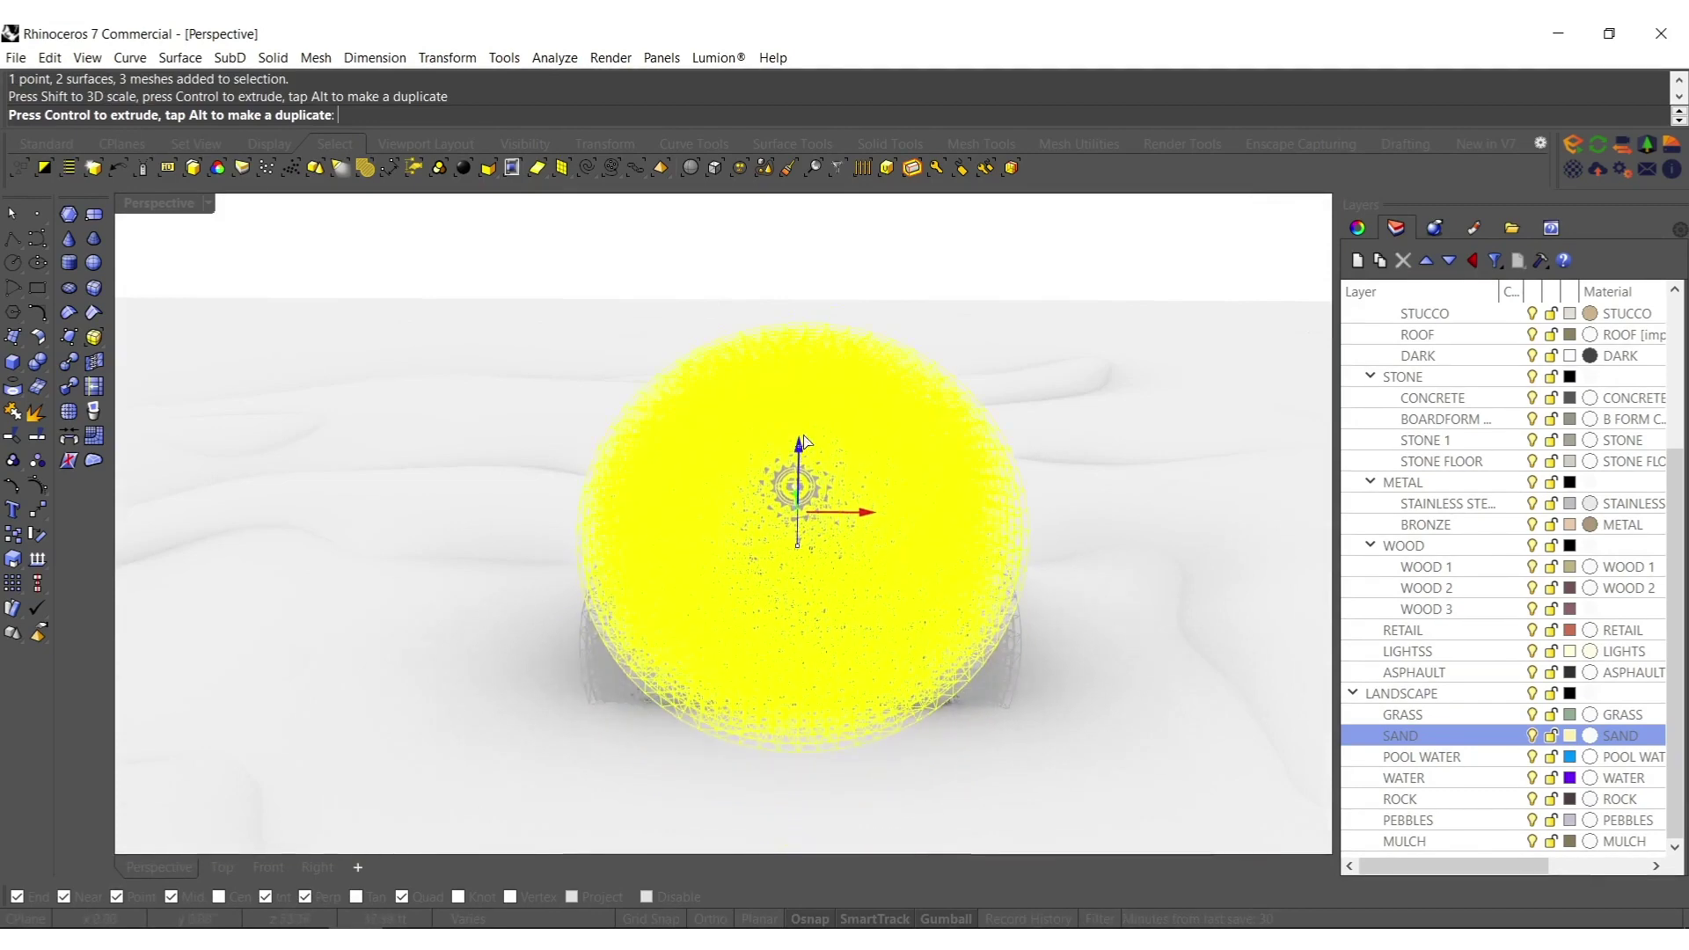
key(Escape)
Reposition the enlarged shell on the terrain with small moves and deselect it.
right_drag(796, 672, 815, 592)
shift+right_drag(838, 419, 678, 630)
scroll(693, 525, up, 3)
drag(1152, 359, 865, 634)
right_drag(373, 683, 882, 656)
drag(794, 708, 835, 748)
drag(885, 637, 903, 666)
right_drag(903, 666, 819, 666)
click(299, 293)
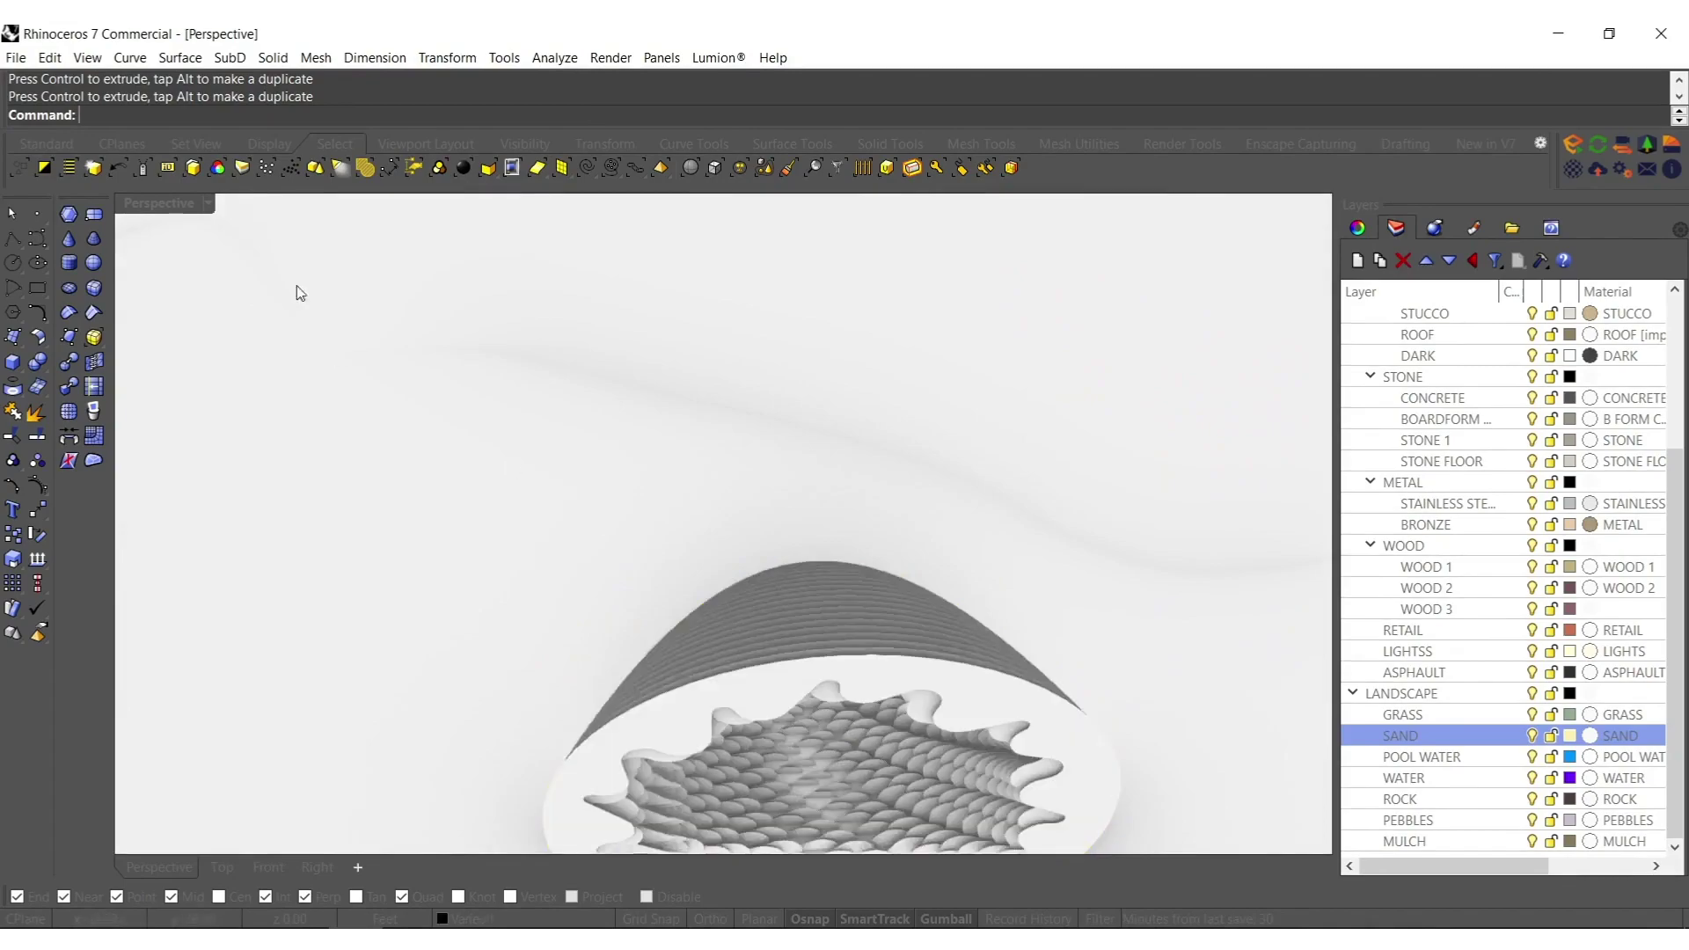
Reselect the shell, switch to the Shaded display mode, and move it horizontally across the sand beside the grass ridge.
click(92, 168)
middle_click(607, 527)
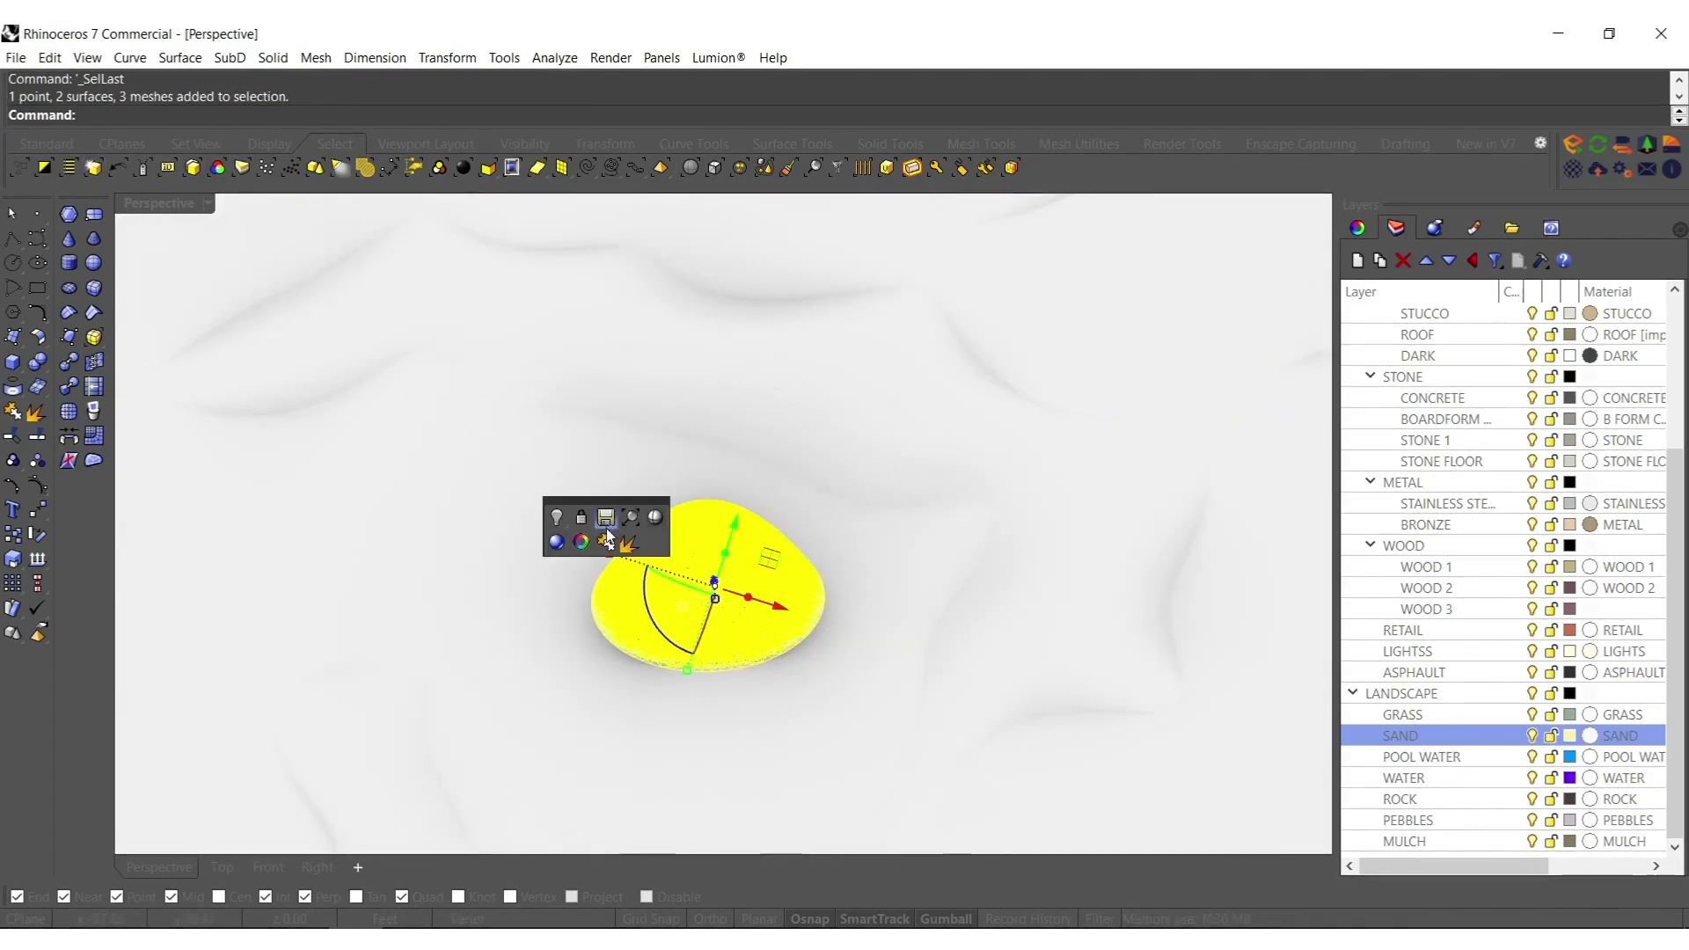
click(658, 518)
right_drag(660, 515, 690, 421)
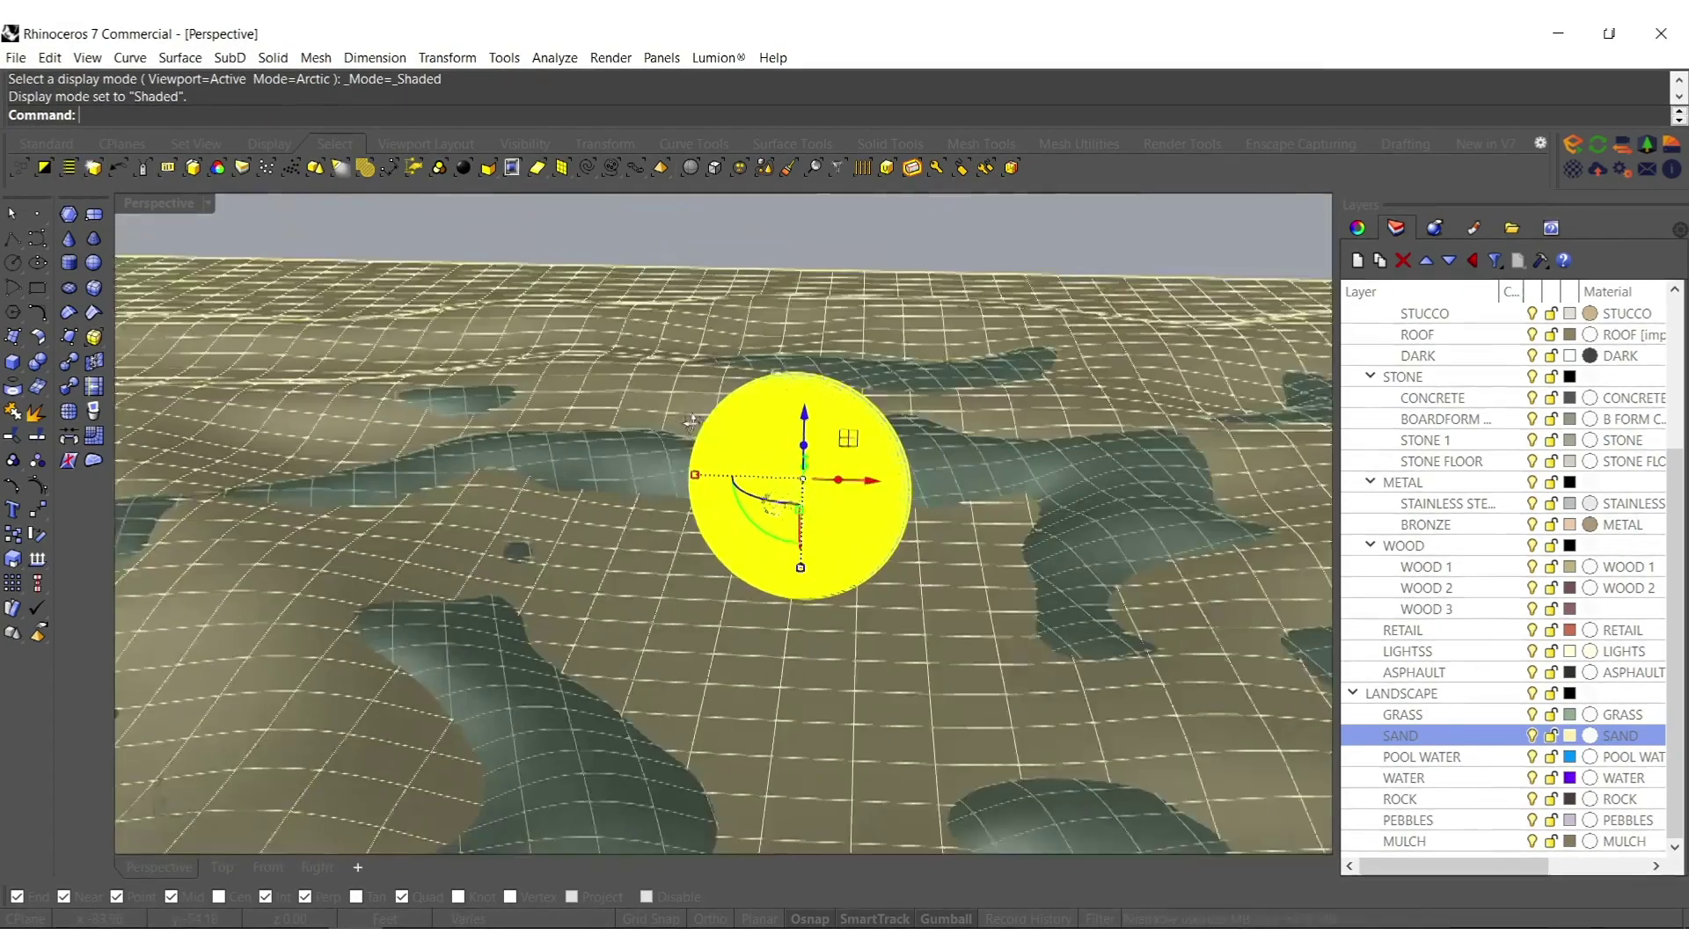
right_drag(1022, 482, 906, 586)
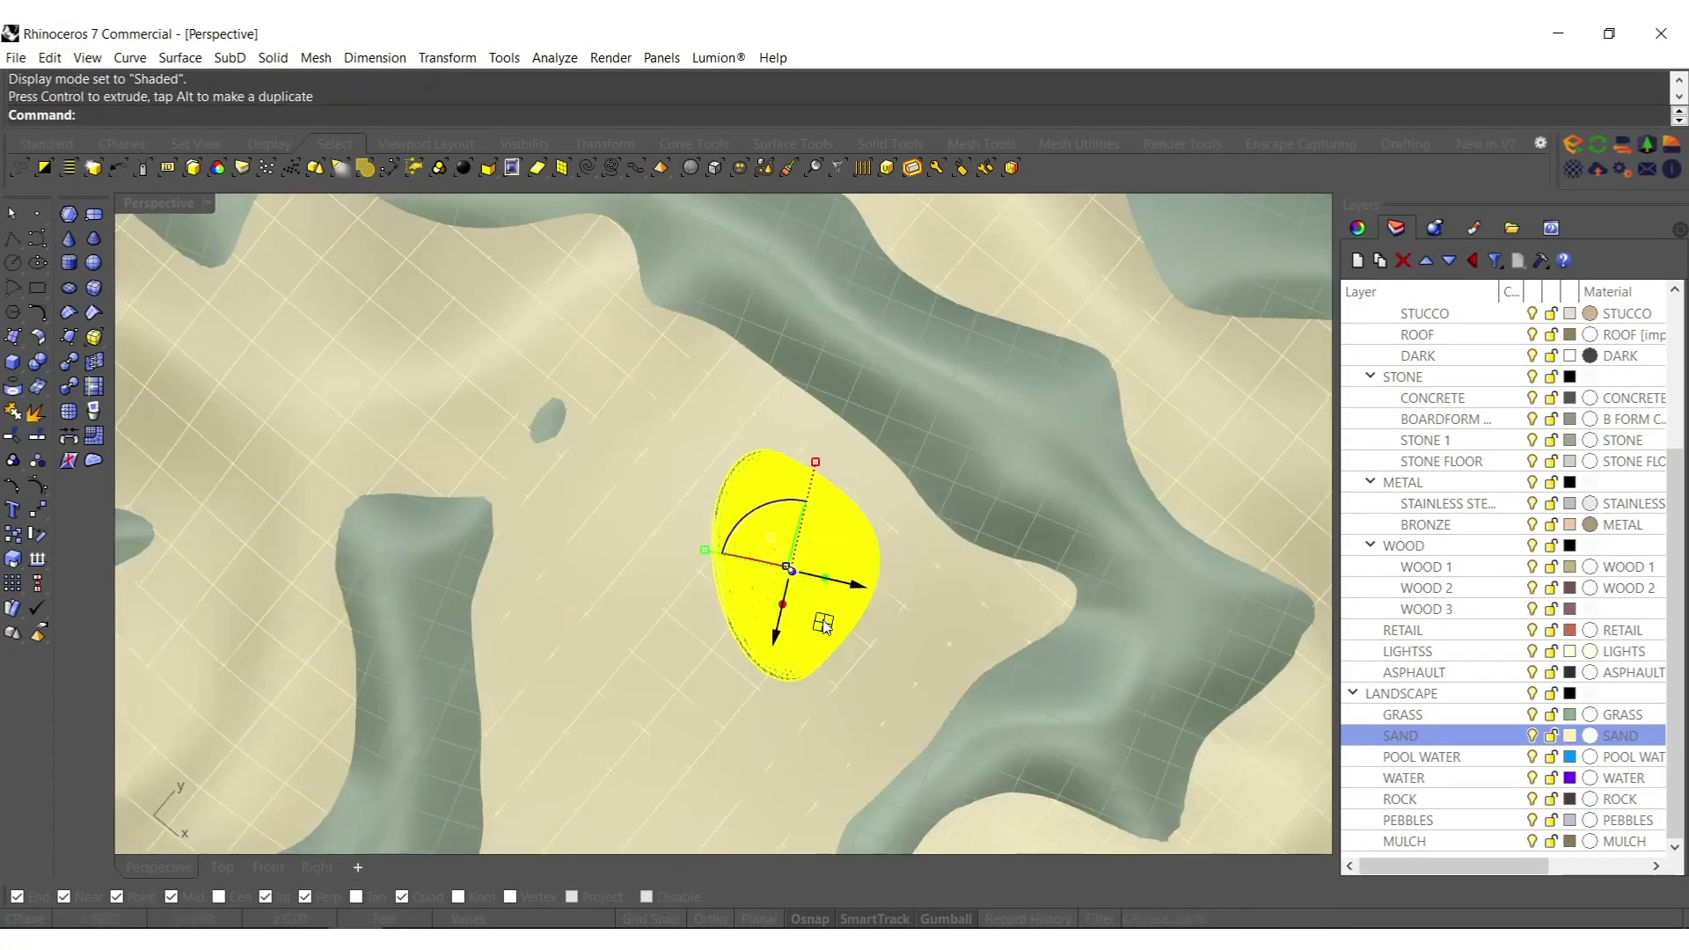
drag(825, 620, 1097, 655)
right_drag(1096, 653, 847, 602)
scroll(754, 694, up, 4)
key(Escape)
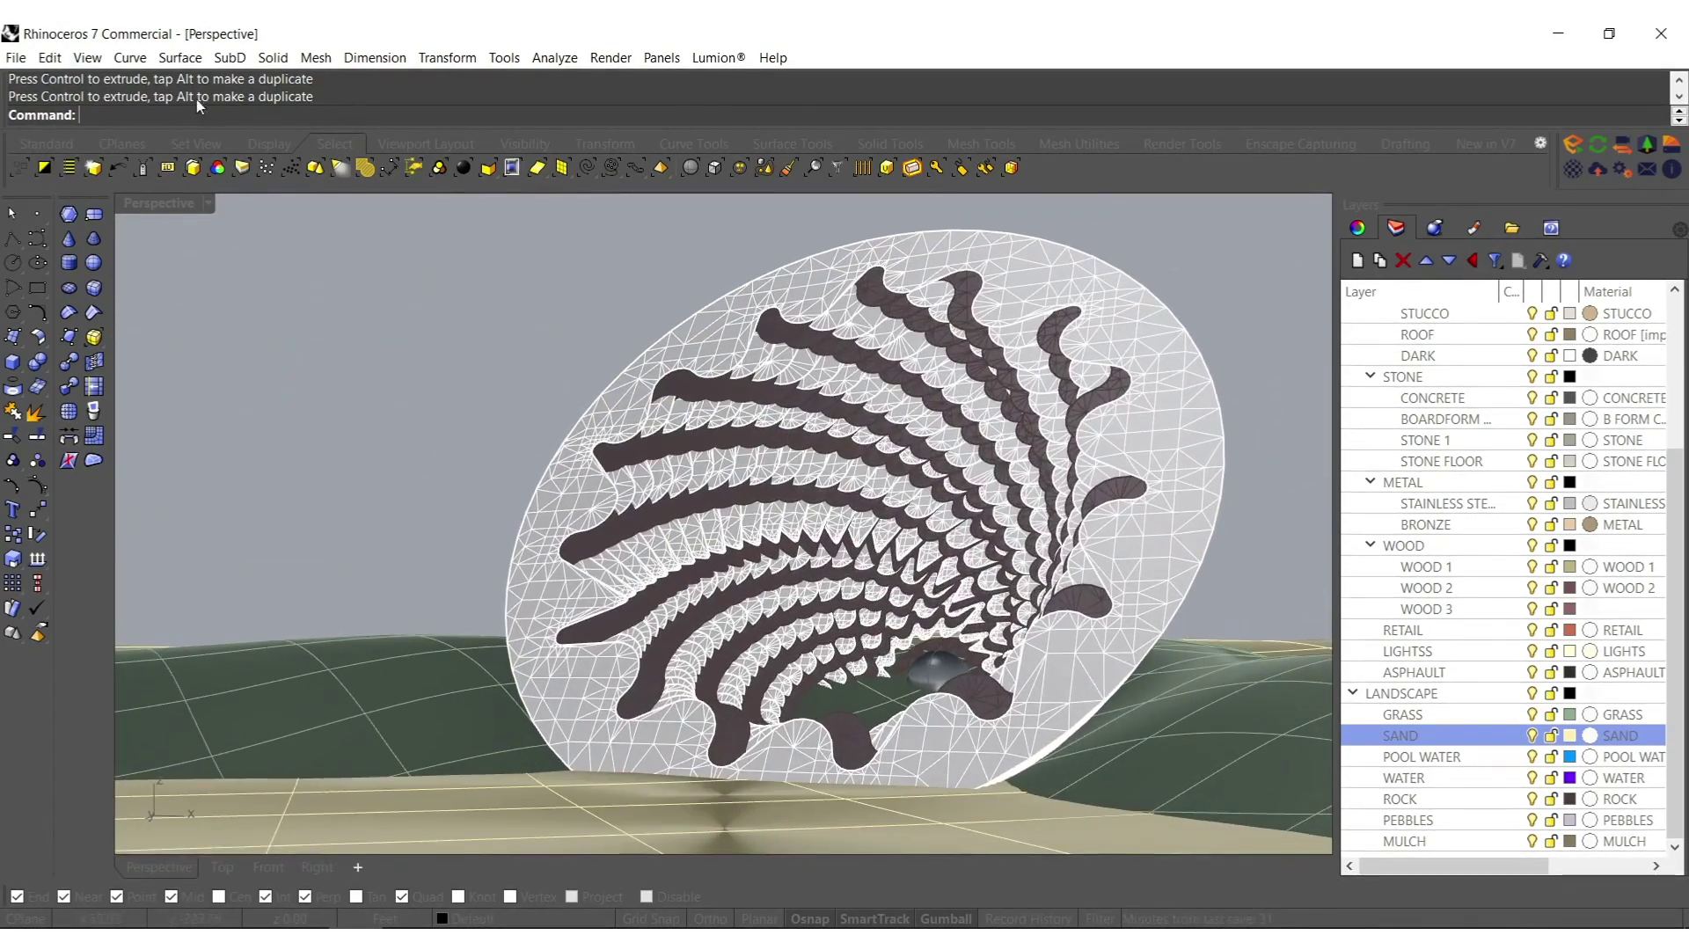
Set the Perspective viewport back to the Arctic display mode.
click(166, 202)
click(224, 448)
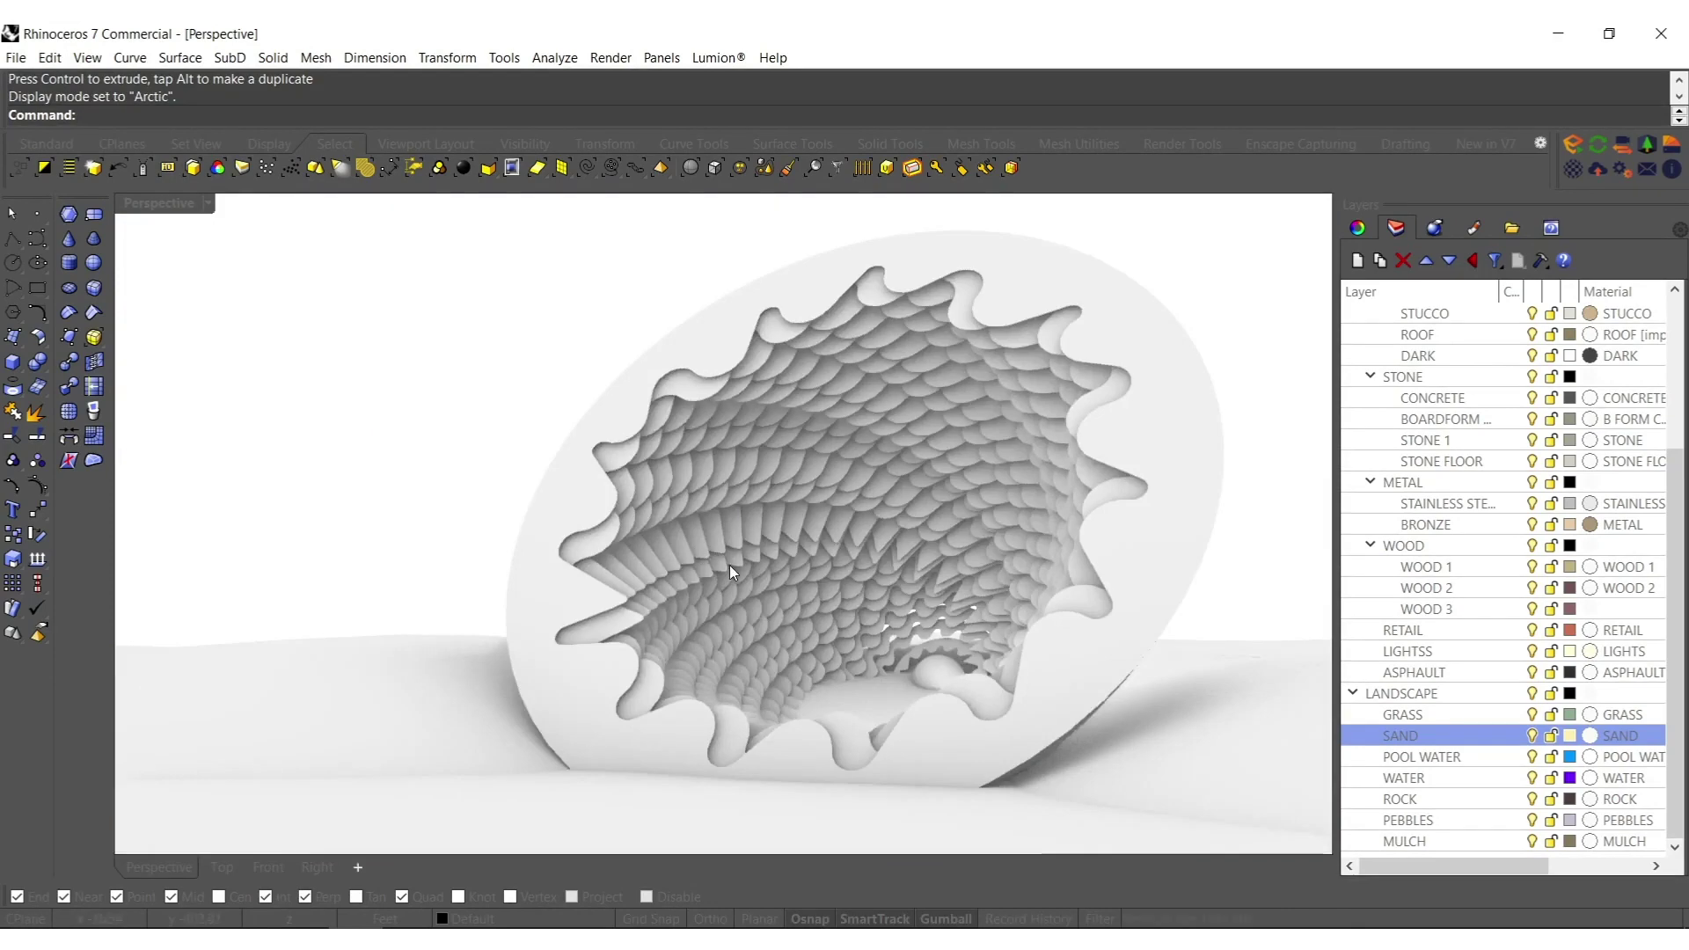
shift+right_drag(731, 565, 708, 567)
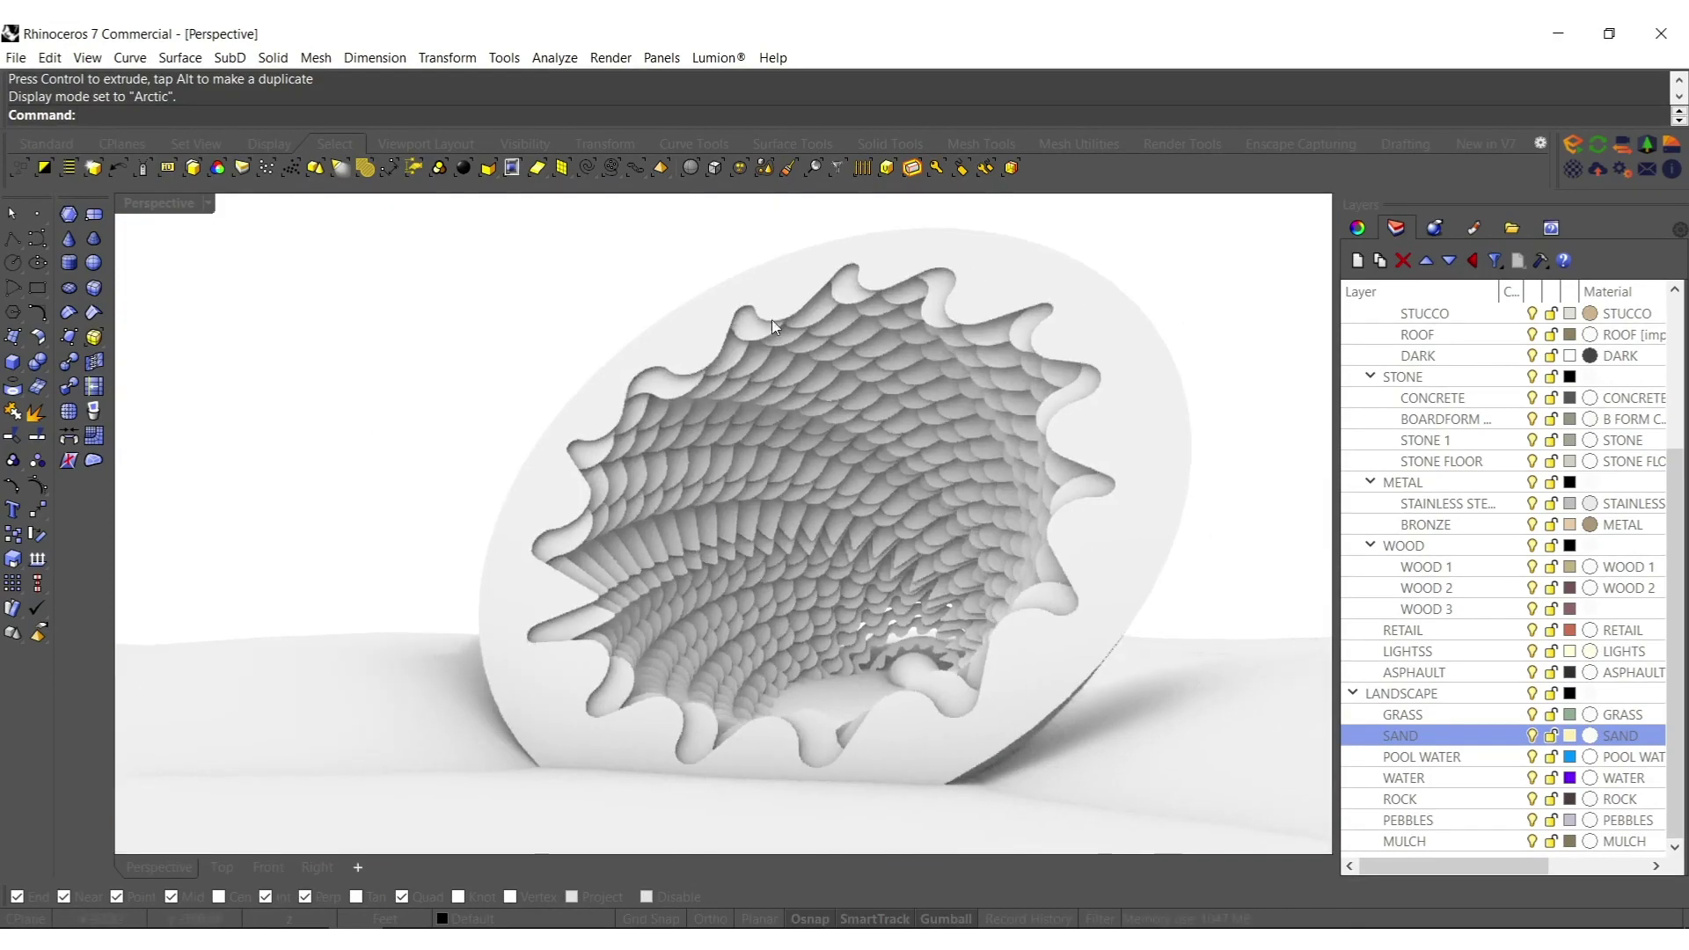
Try raising the reselected shell slightly along the Z axis, and undo the move.
click(95, 171)
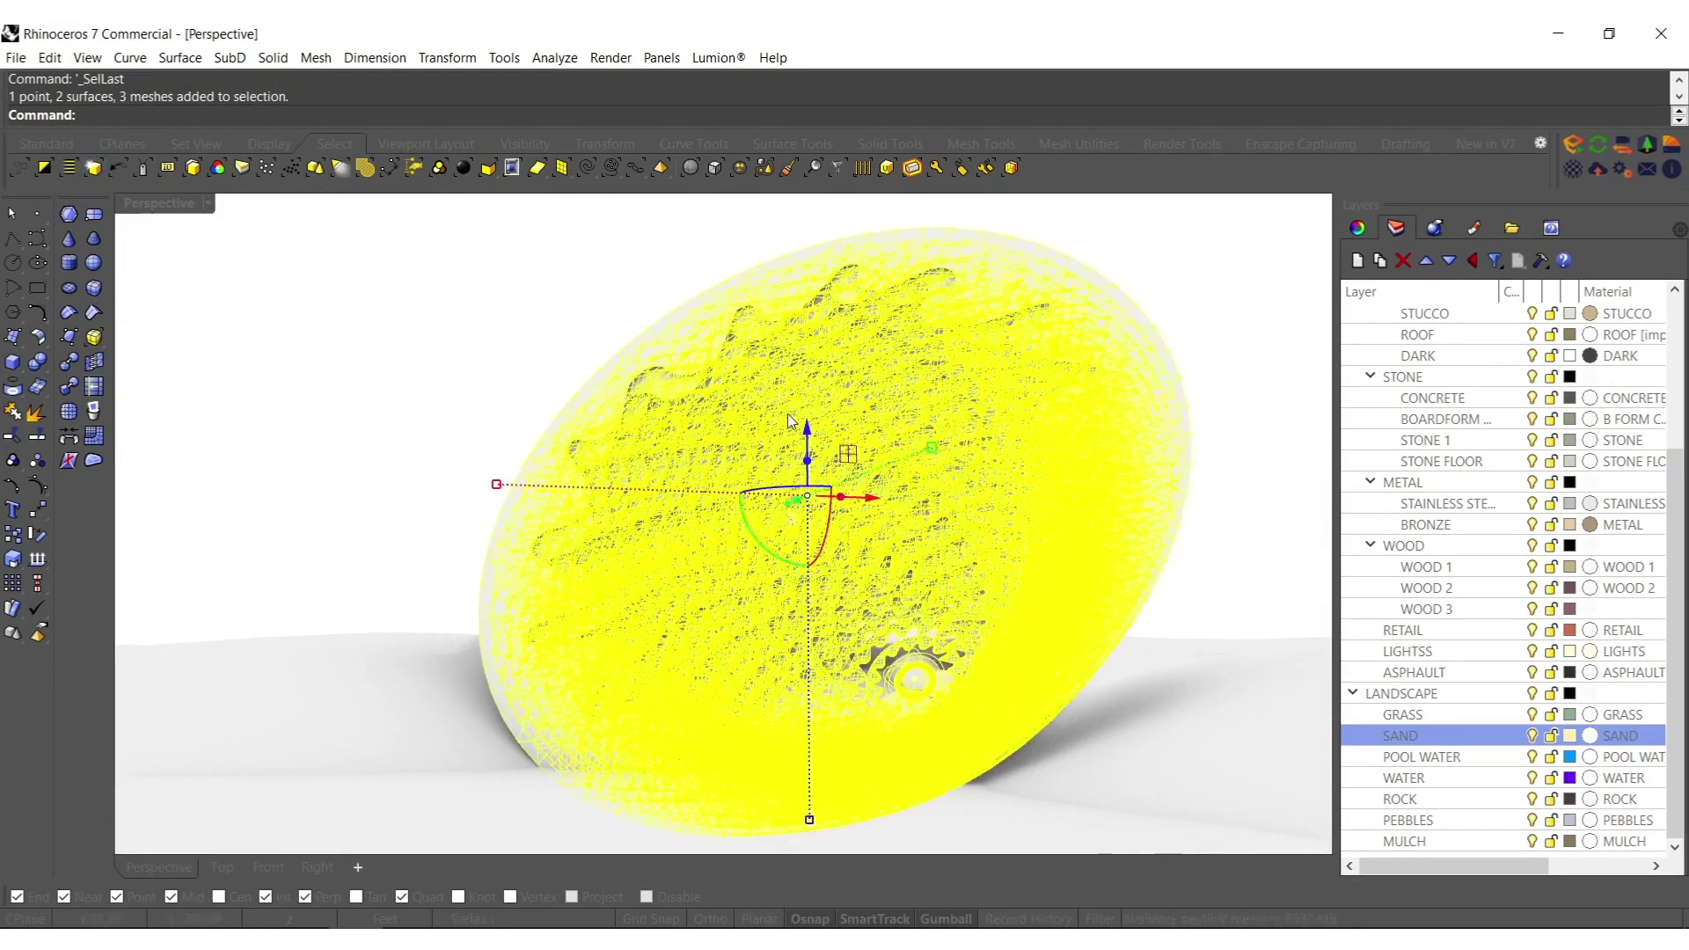
drag(806, 428, 808, 402)
key(Escape)
right_drag(815, 594, 841, 624)
key(ctrl+z)
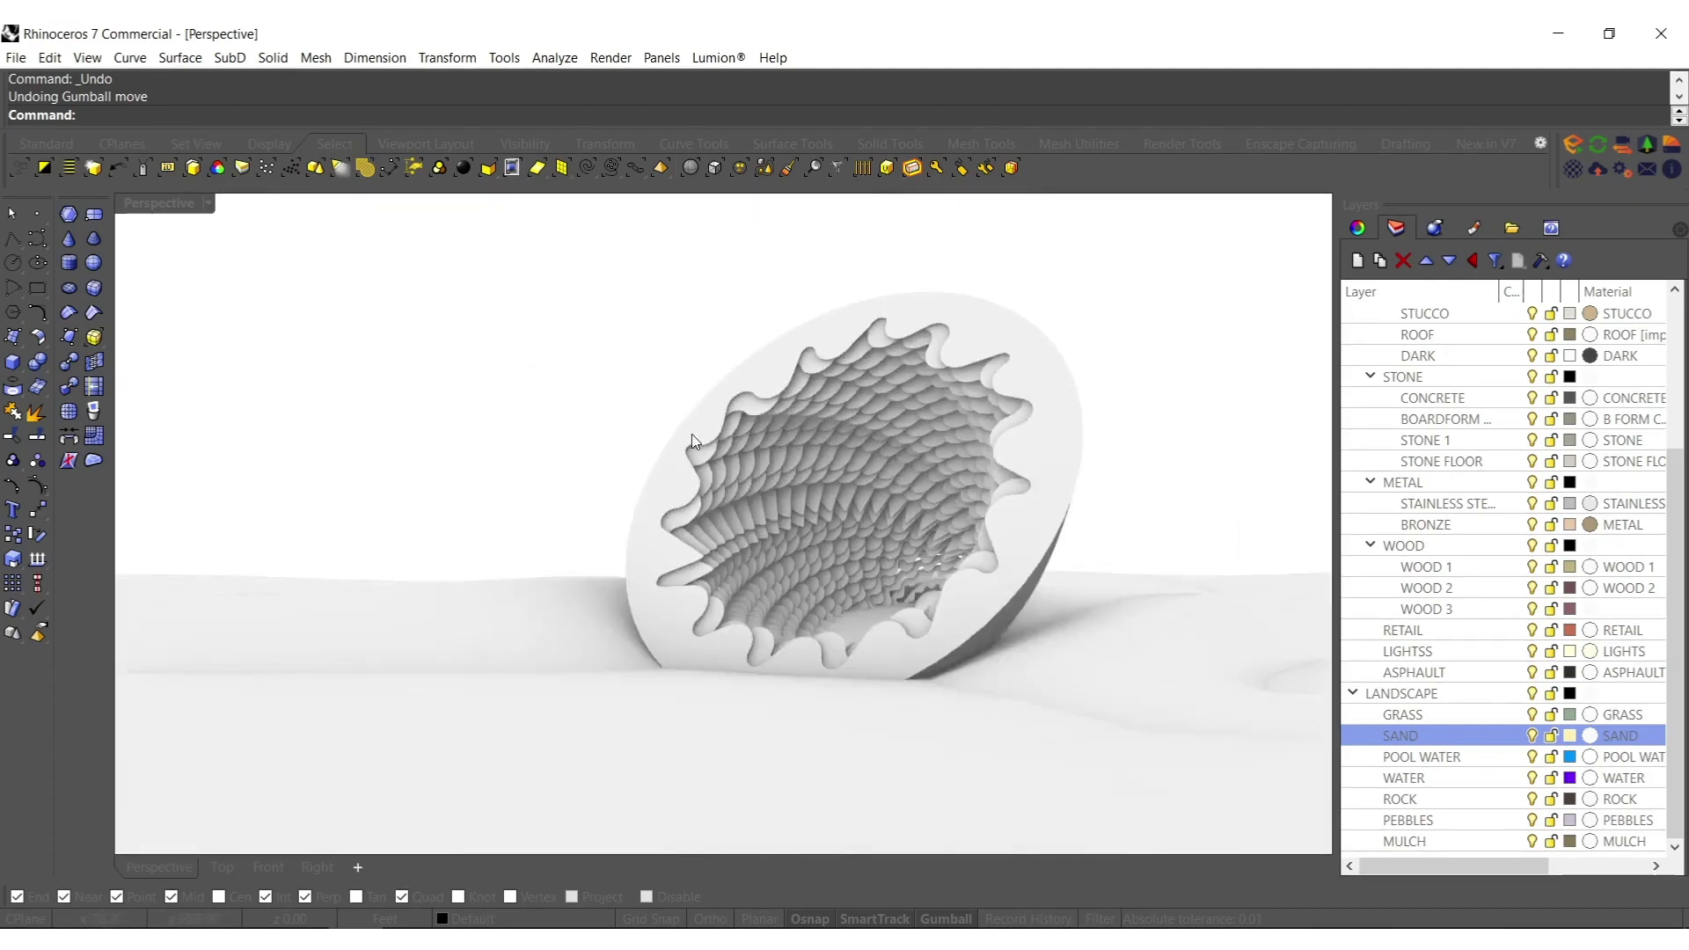
Try sinking the shell deeper into the ground to judge its interior floor, and undo the move.
click(104, 176)
drag(841, 420, 841, 450)
key(Escape)
scroll(814, 620, up, 6)
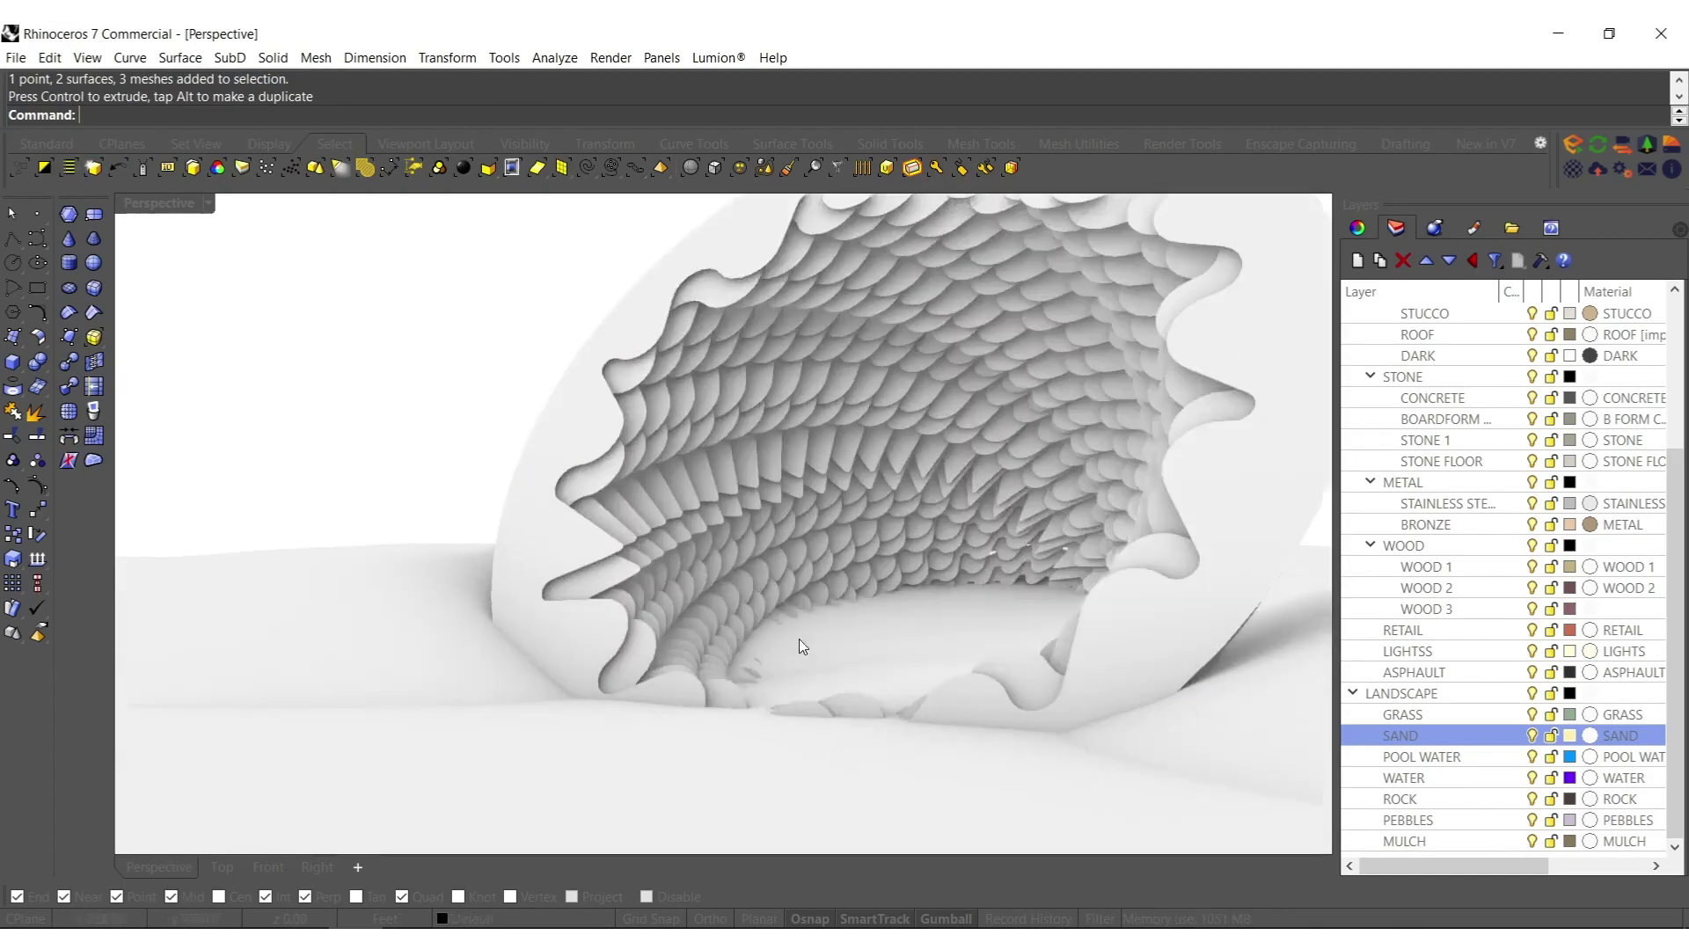
right_drag(799, 639, 848, 642)
key(ctrl+z)
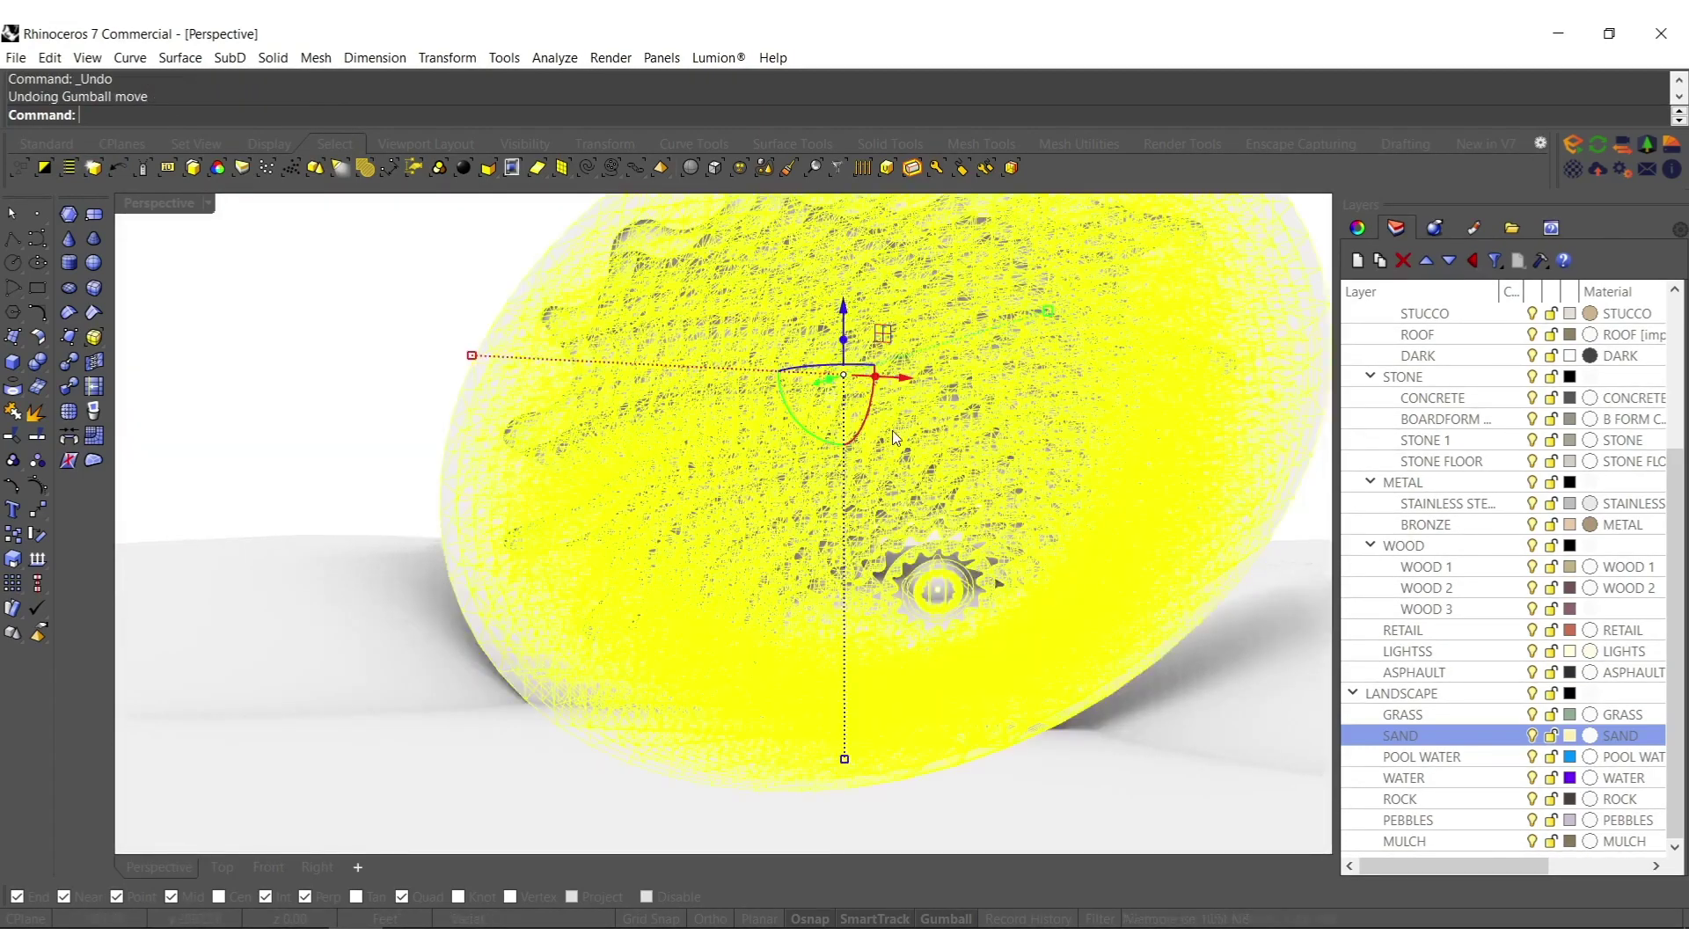
Raise the shell slightly along the Z axis and shift it horizontally over the sand.
drag(753, 424, 754, 402)
right_drag(758, 409, 898, 504)
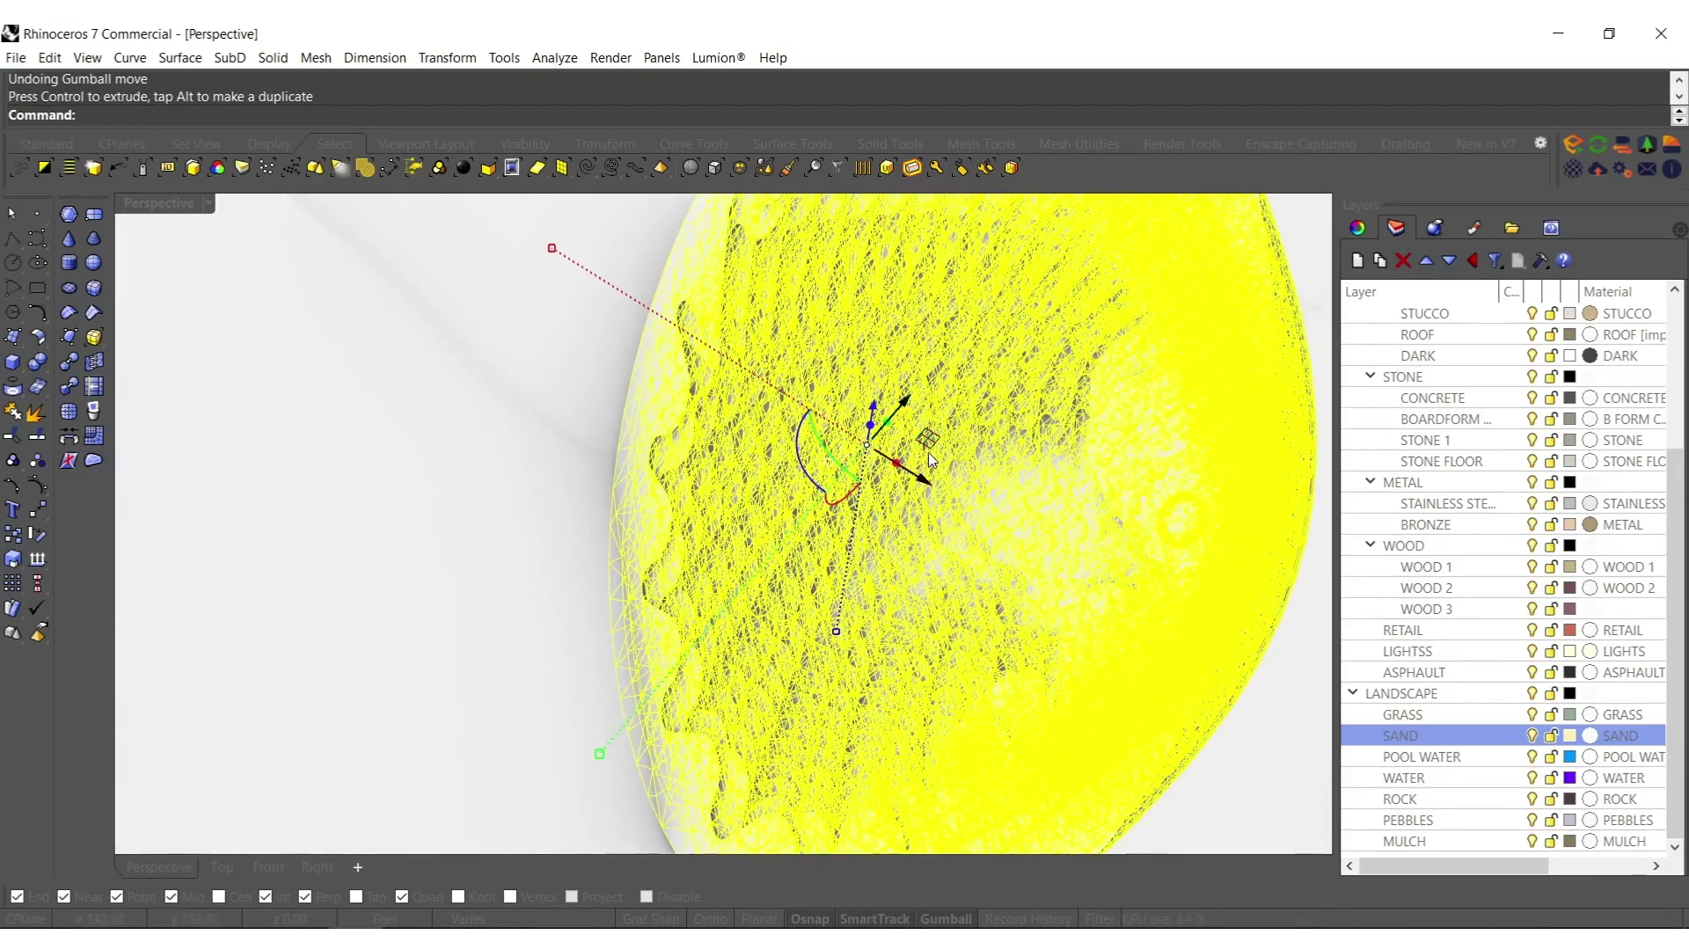
drag(927, 443, 875, 449)
key(Escape)
right_drag(875, 450, 872, 599)
scroll(940, 424, down, 3)
scroll(947, 573, up, 2)
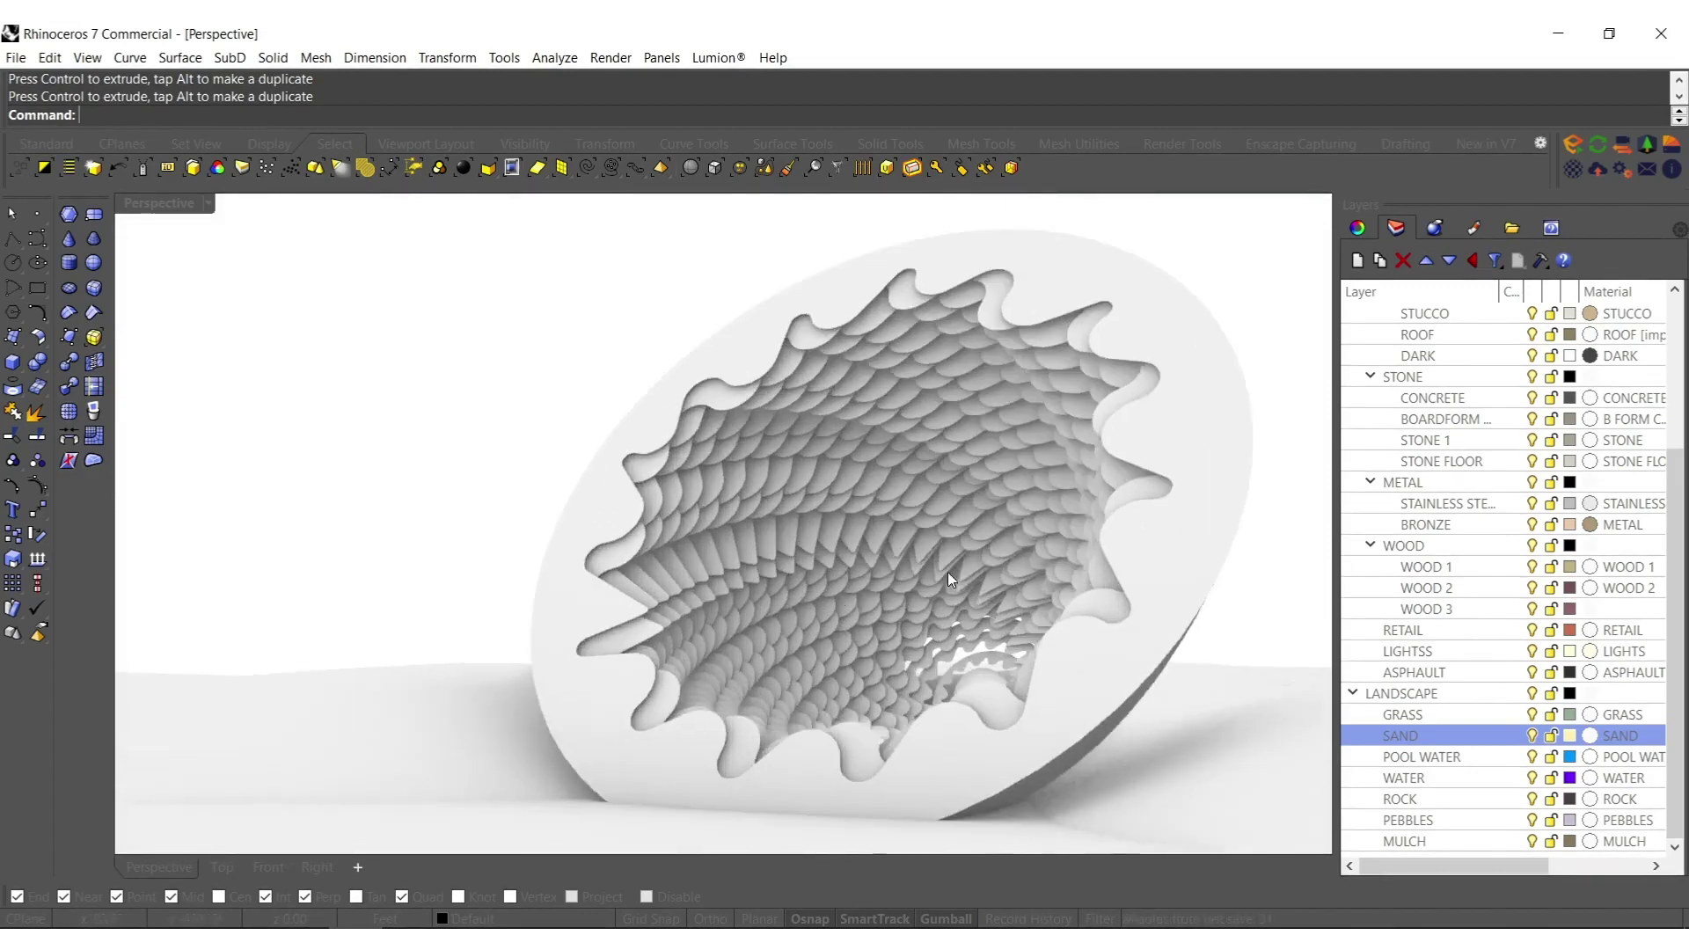
Try rotating the reselected shell to a different tilt, and undo the latest gumball transformations.
click(92, 167)
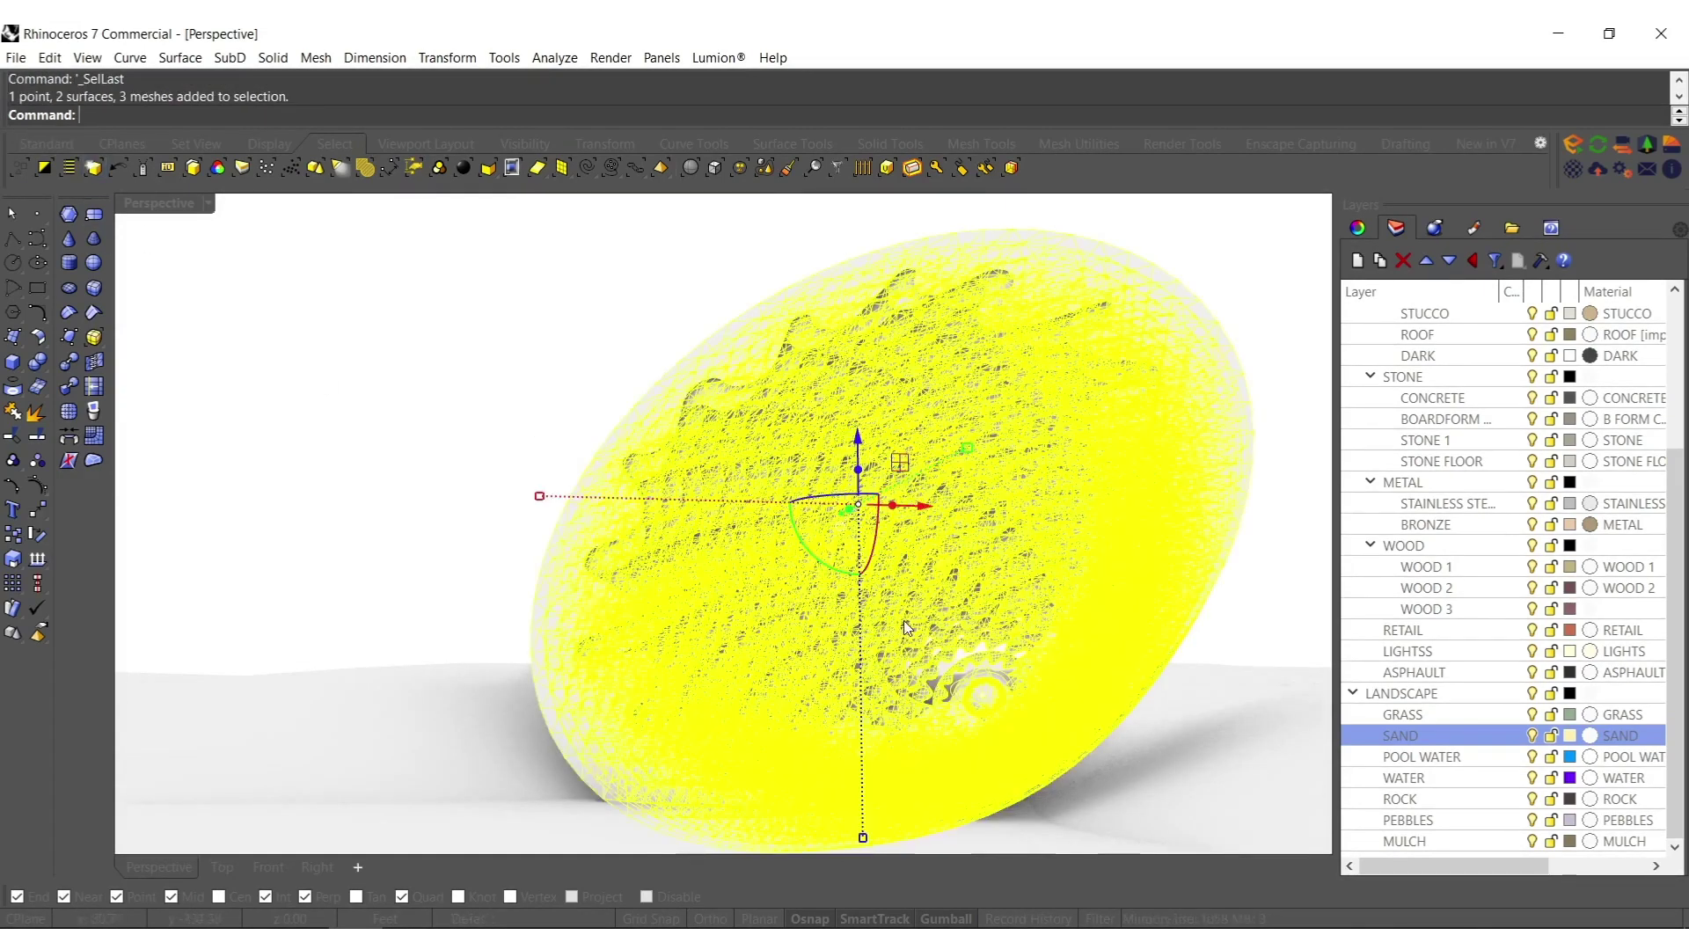
drag(877, 550, 763, 546)
key(Escape)
right_drag(837, 665, 842, 598)
key(ctrl+z)
key(ctrl+z)
key(ctrl+z)
key(ctrl+z)
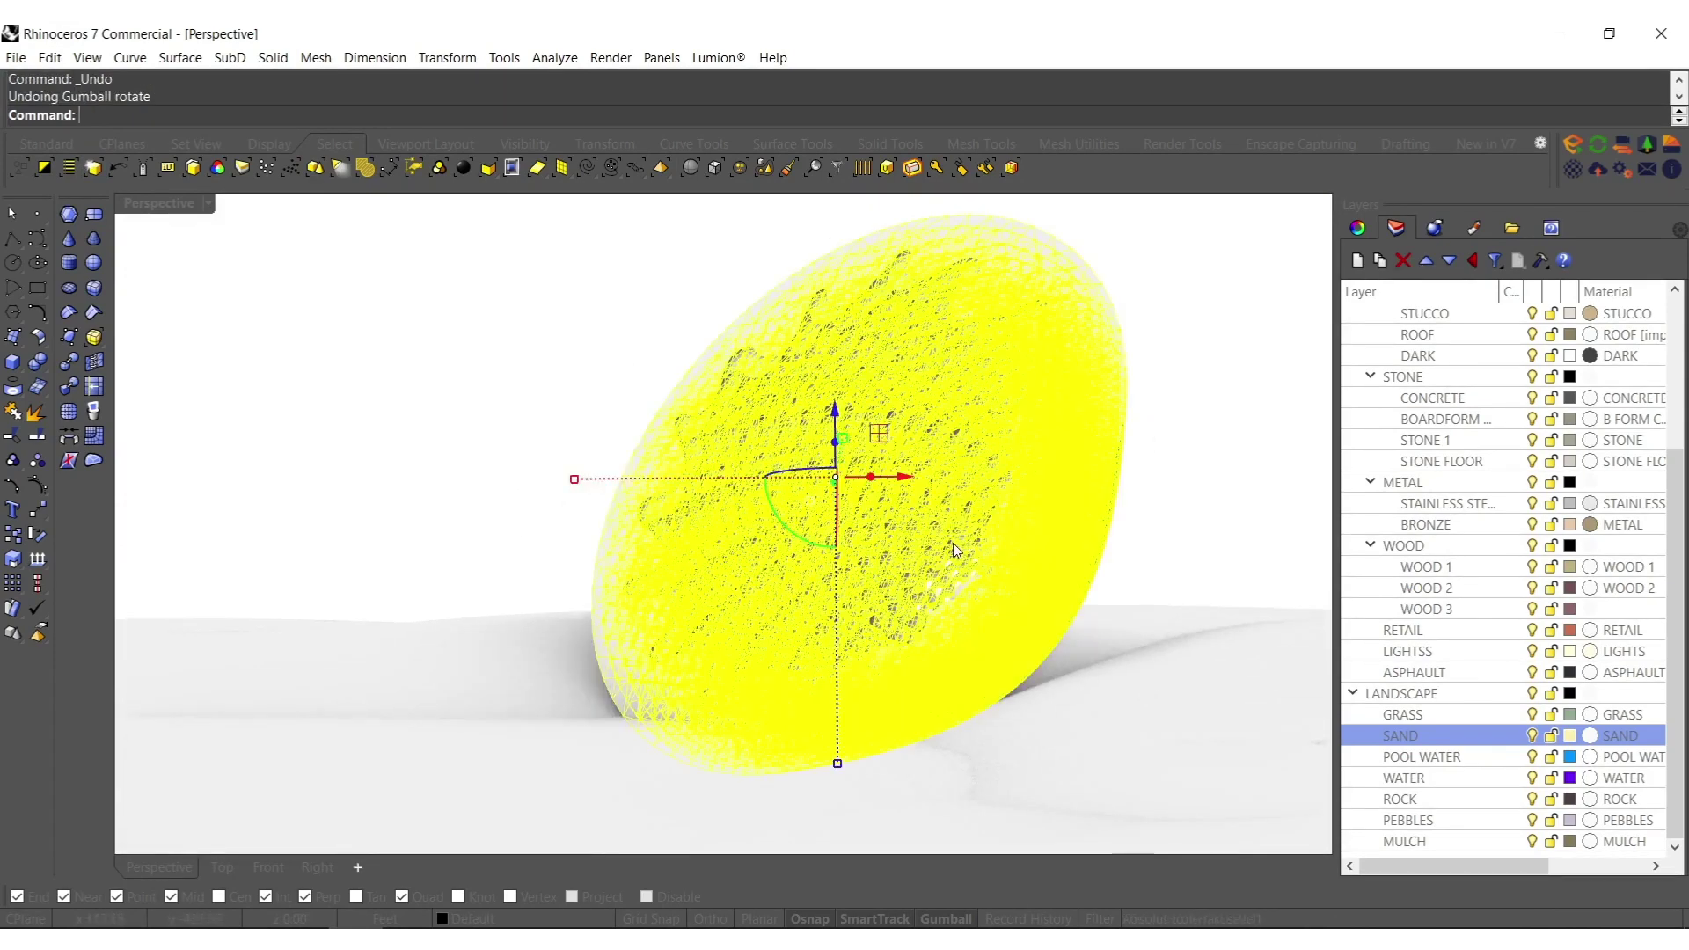
Examine from near ground level how the shell and its textured interior meet the terrain.
key(Escape)
right_drag(756, 634, 849, 615)
scroll(783, 632, up, 2)
scroll(825, 645, down, 2)
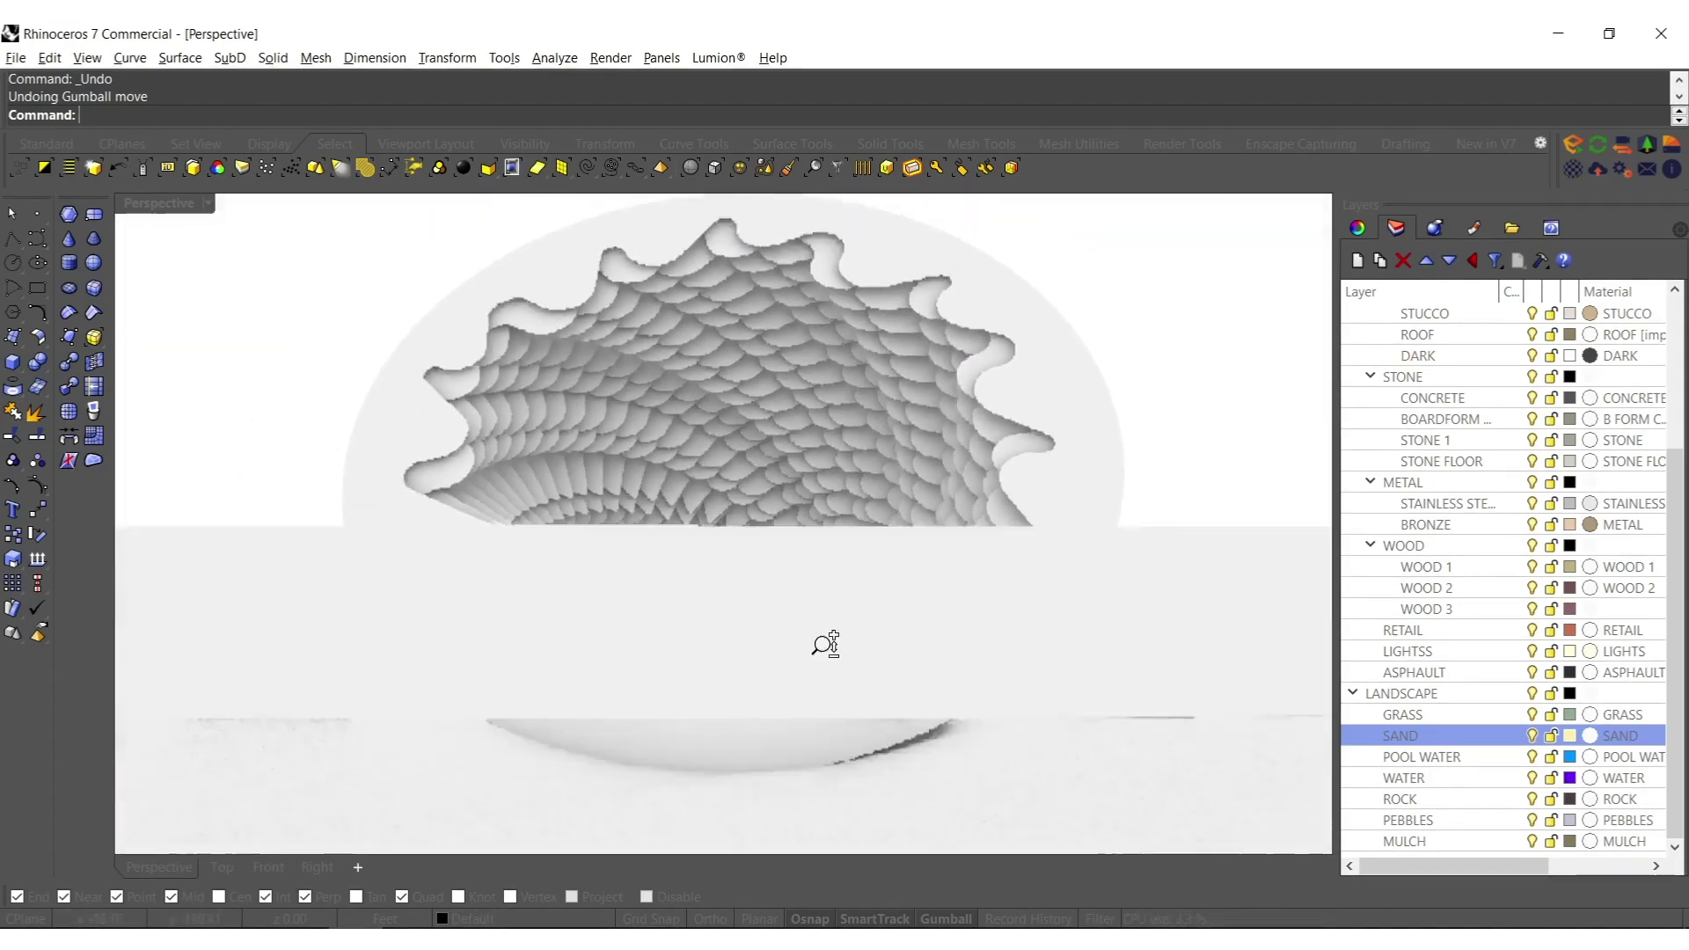
scroll(825, 651, down, 2)
scroll(823, 695, up, 3)
right_drag(825, 704, 814, 573)
scroll(845, 589, down, 4)
Compress the selected terrain surfaces and shell along one direction with Scale1D.
click(840, 574)
mouse_move(785, 707)
right_down()
mouse_move(861, 466)
mouse_move(867, 667)
right_up()
drag(1047, 804, 840, 581)
right_drag(805, 512, 883, 529)
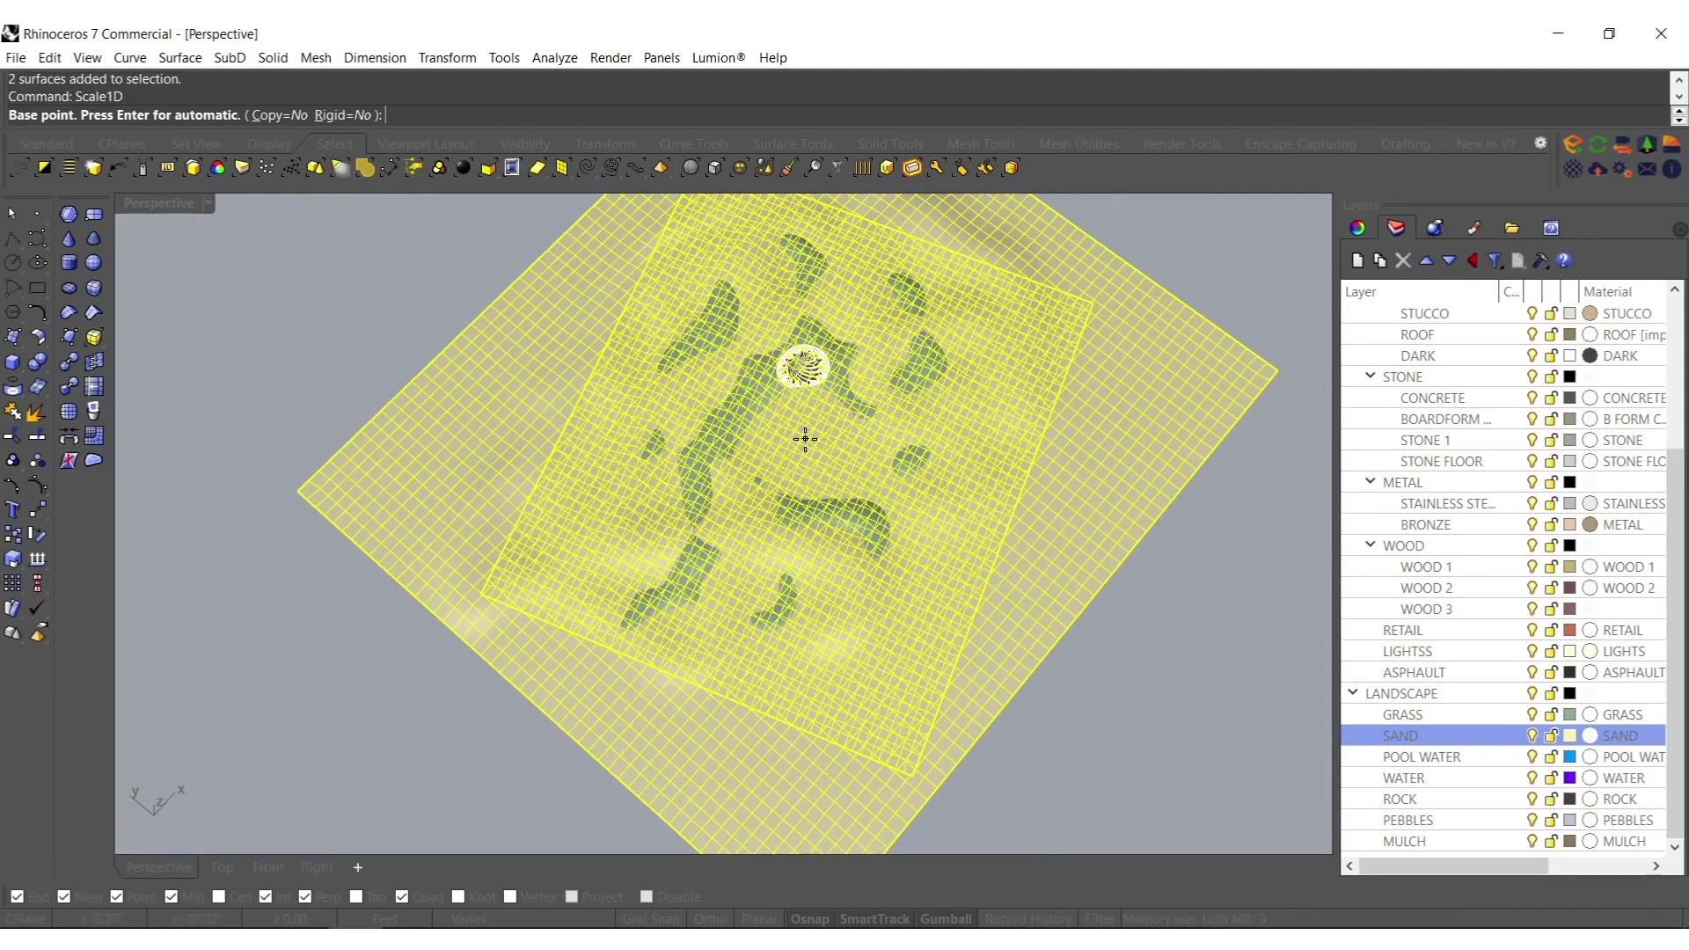
click(826, 814)
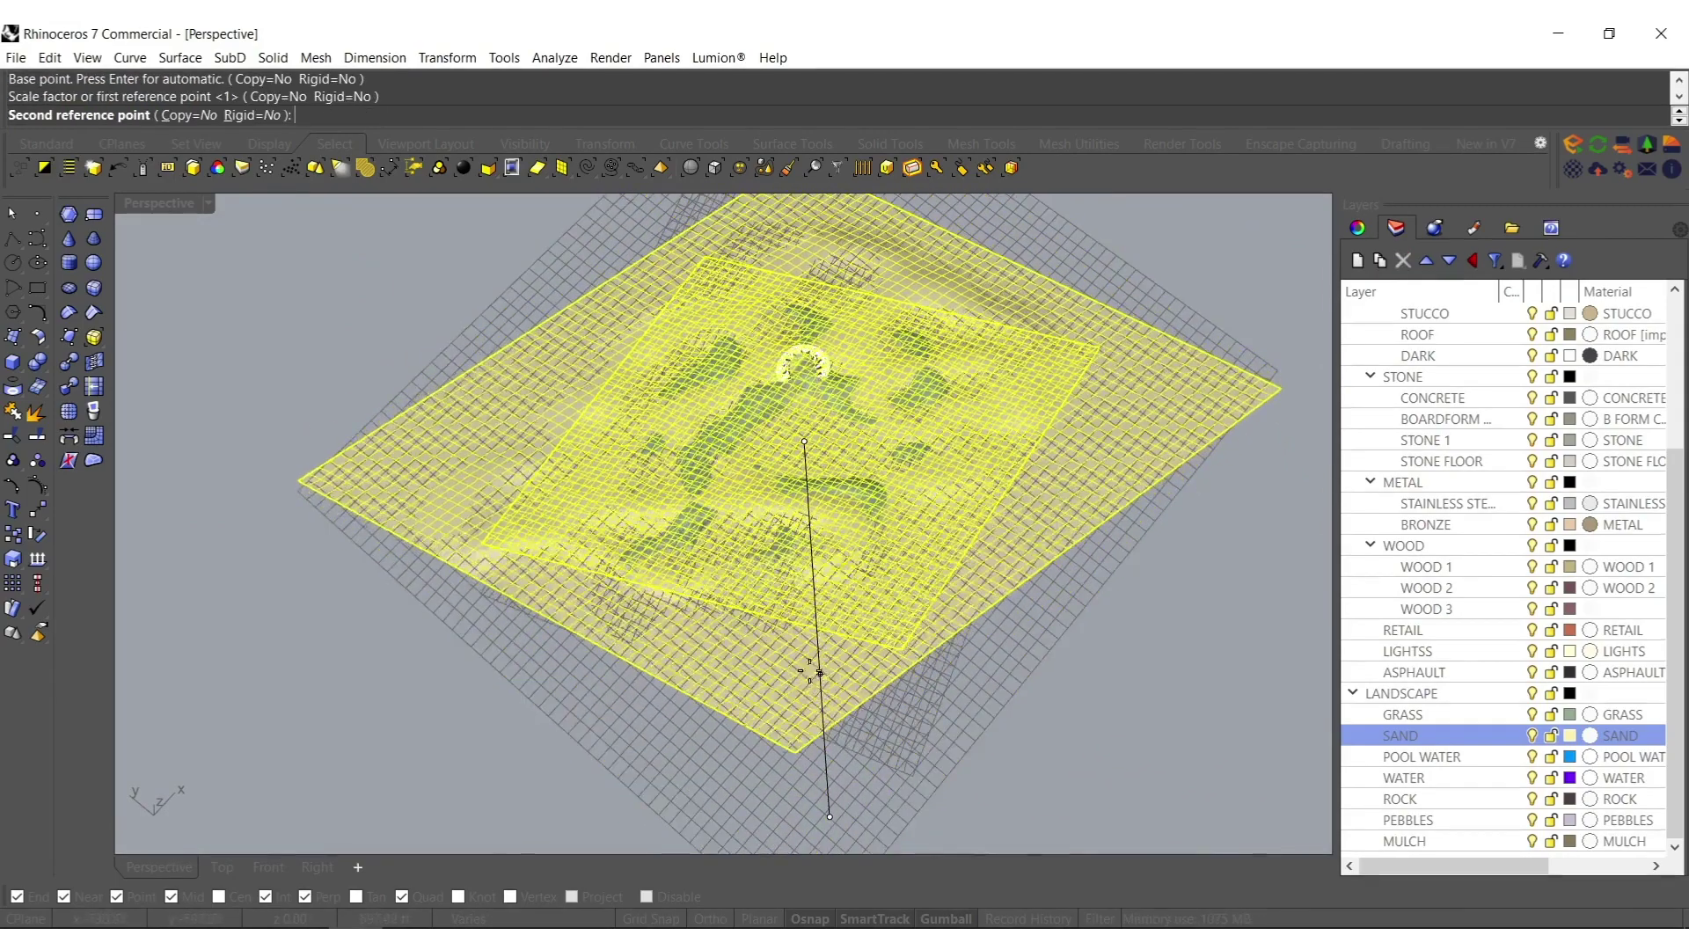
click(814, 603)
scroll(836, 355, up, 4)
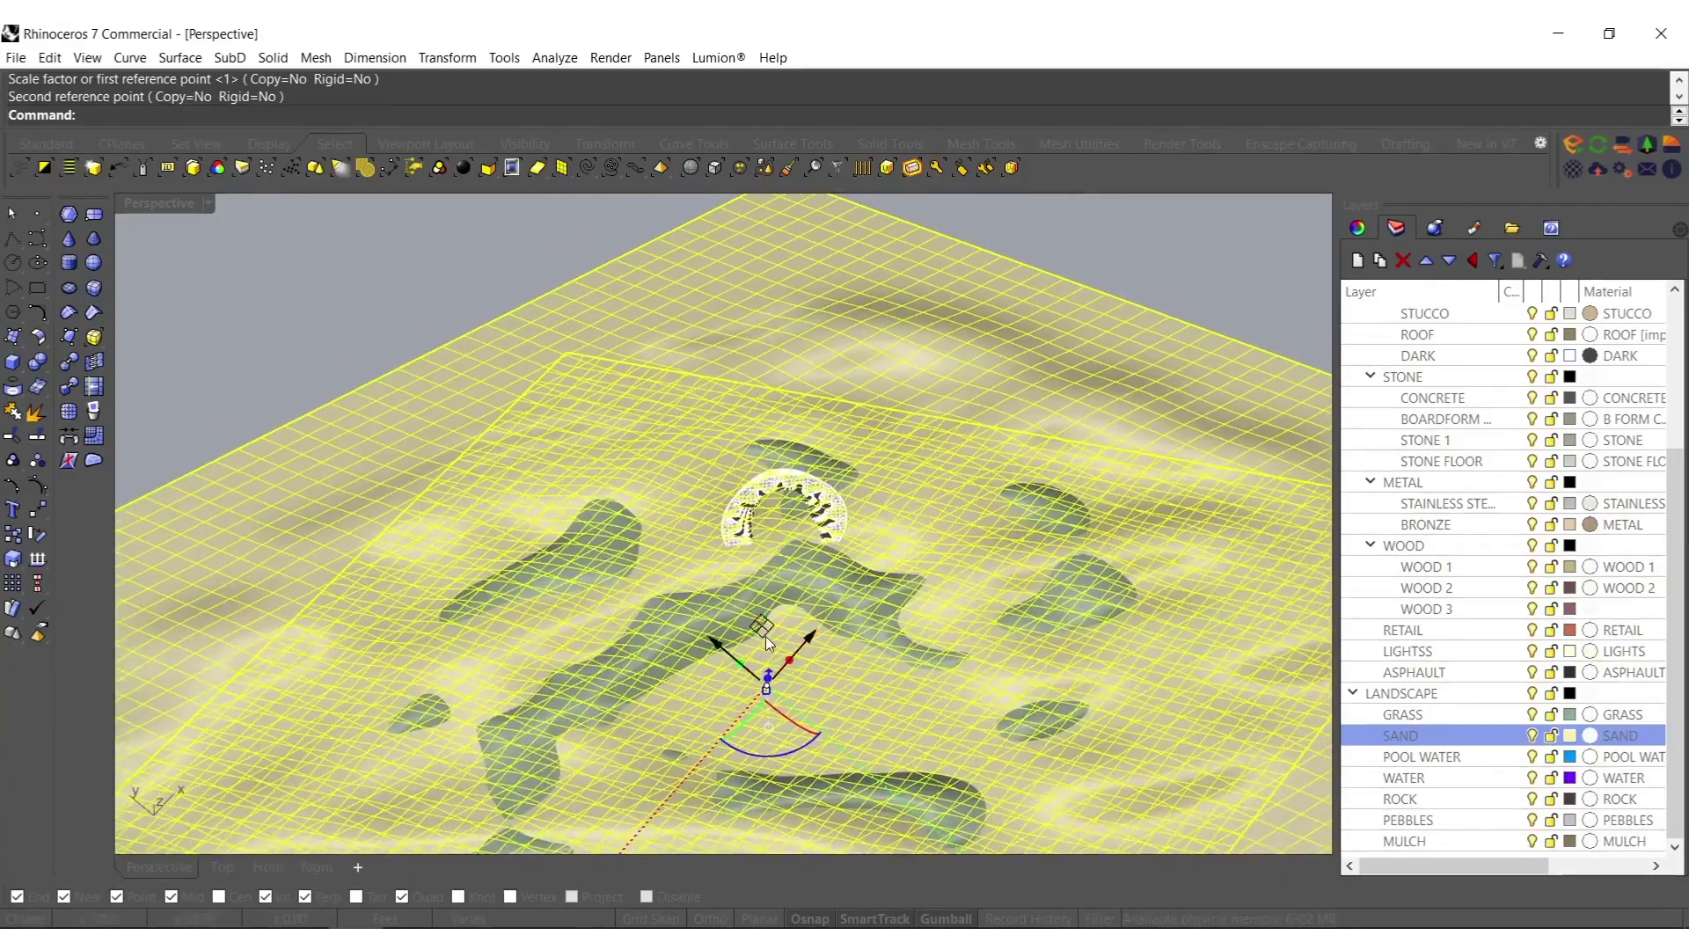
Shift the scaled shell and terrain, and check the shell's opening and glass sphere from near ground level.
drag(766, 625, 803, 577)
scroll(803, 577, up, 10)
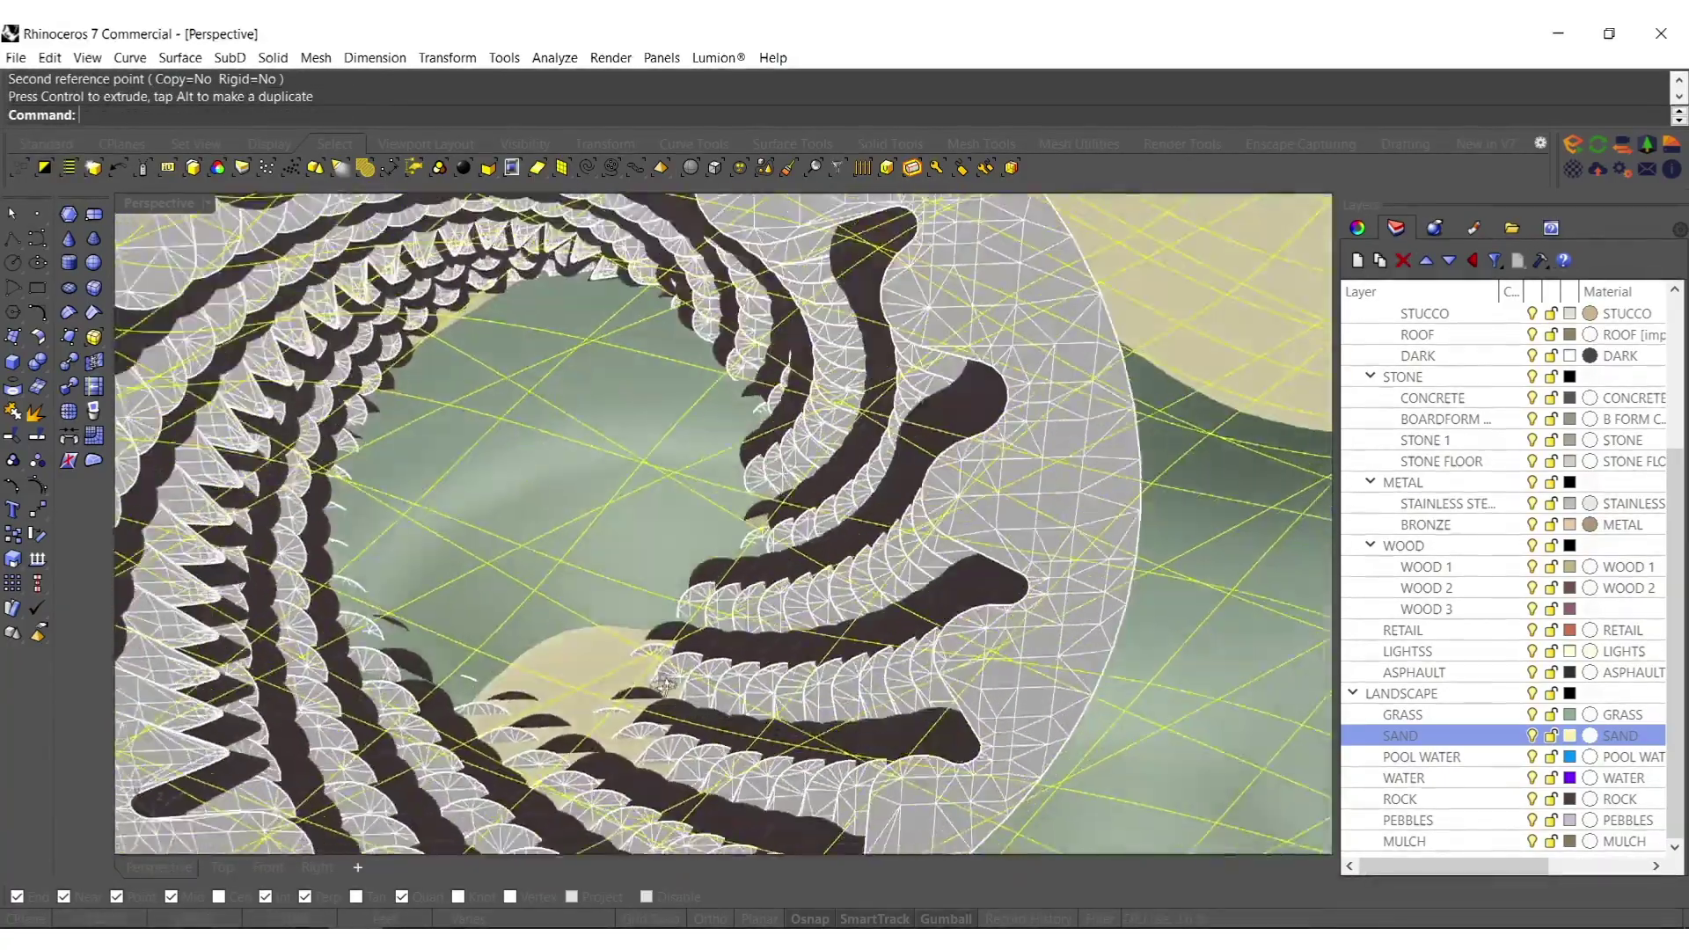
right_drag(666, 683, 934, 762)
drag(932, 764, 977, 541)
right_drag(976, 541, 988, 606)
right_drag(811, 608, 1079, 656)
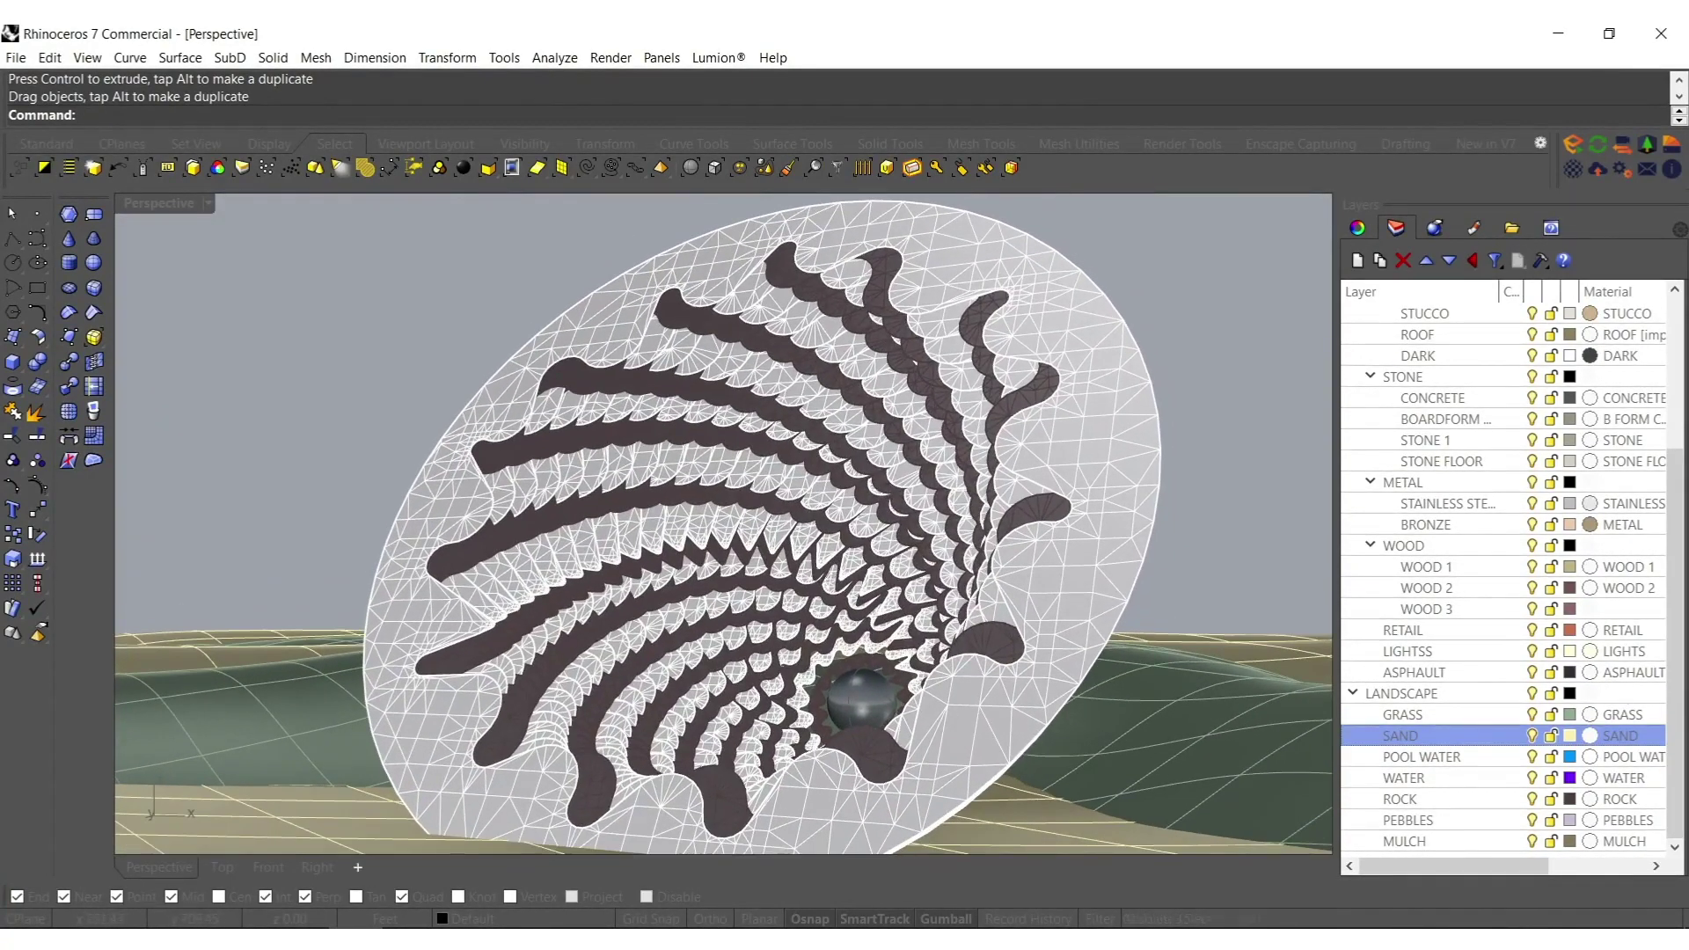
Switch to Lumion and open the terrain's SAND material for replacement from the Various material category.
key(alt+Tab)
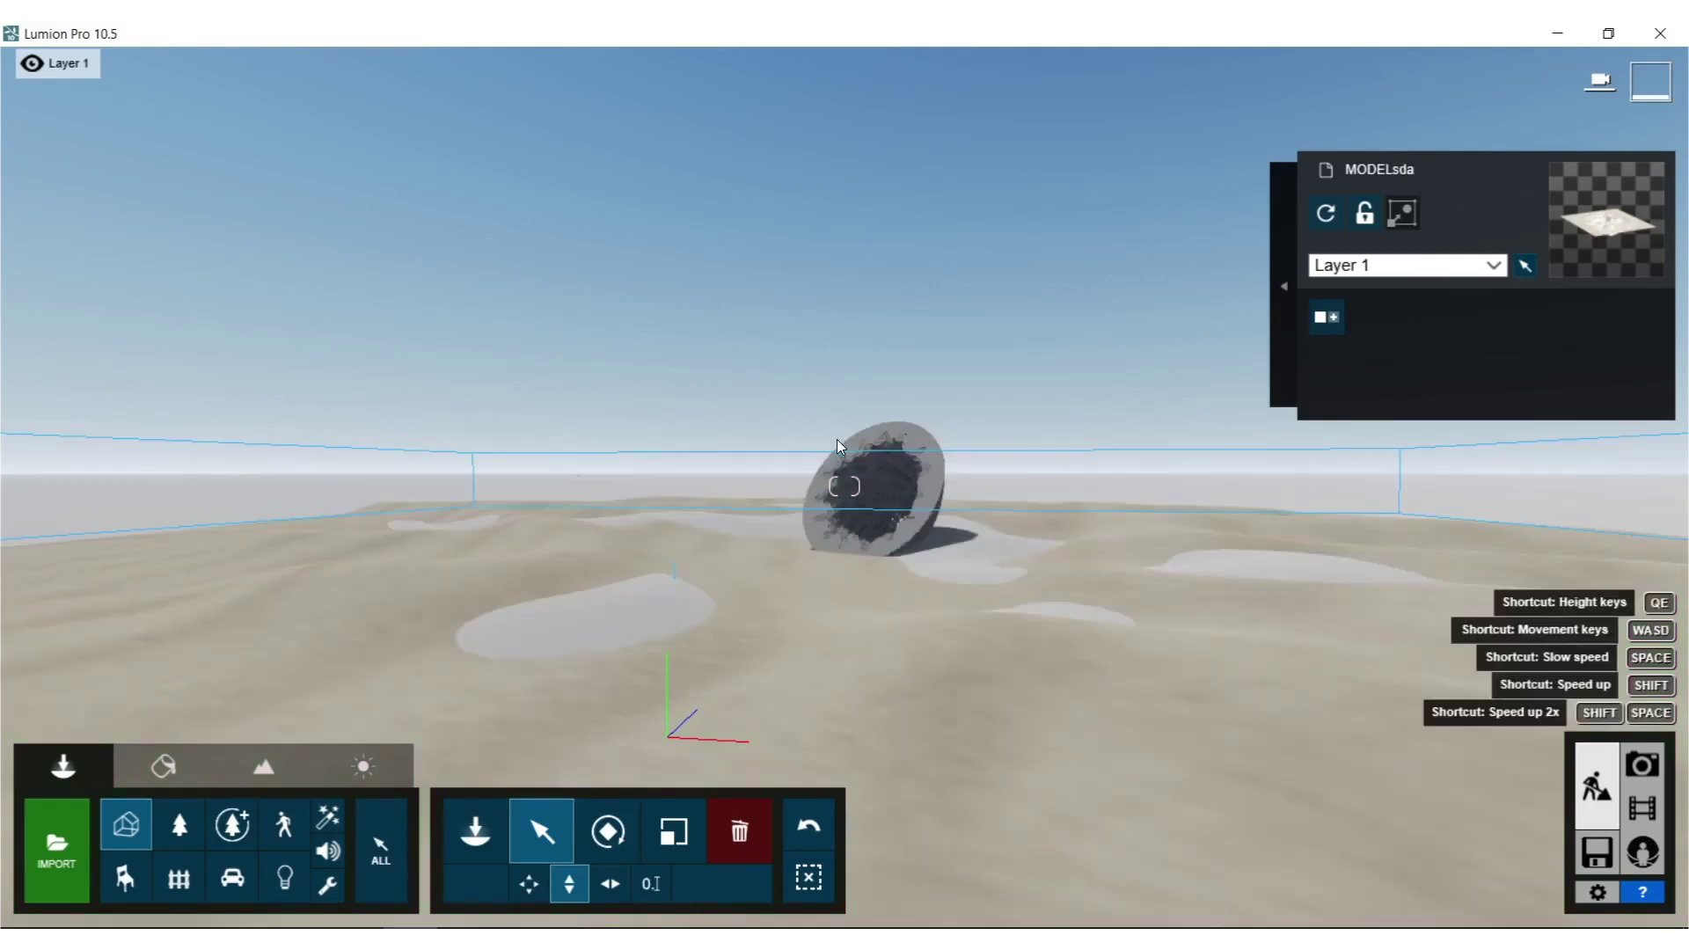
key(w)
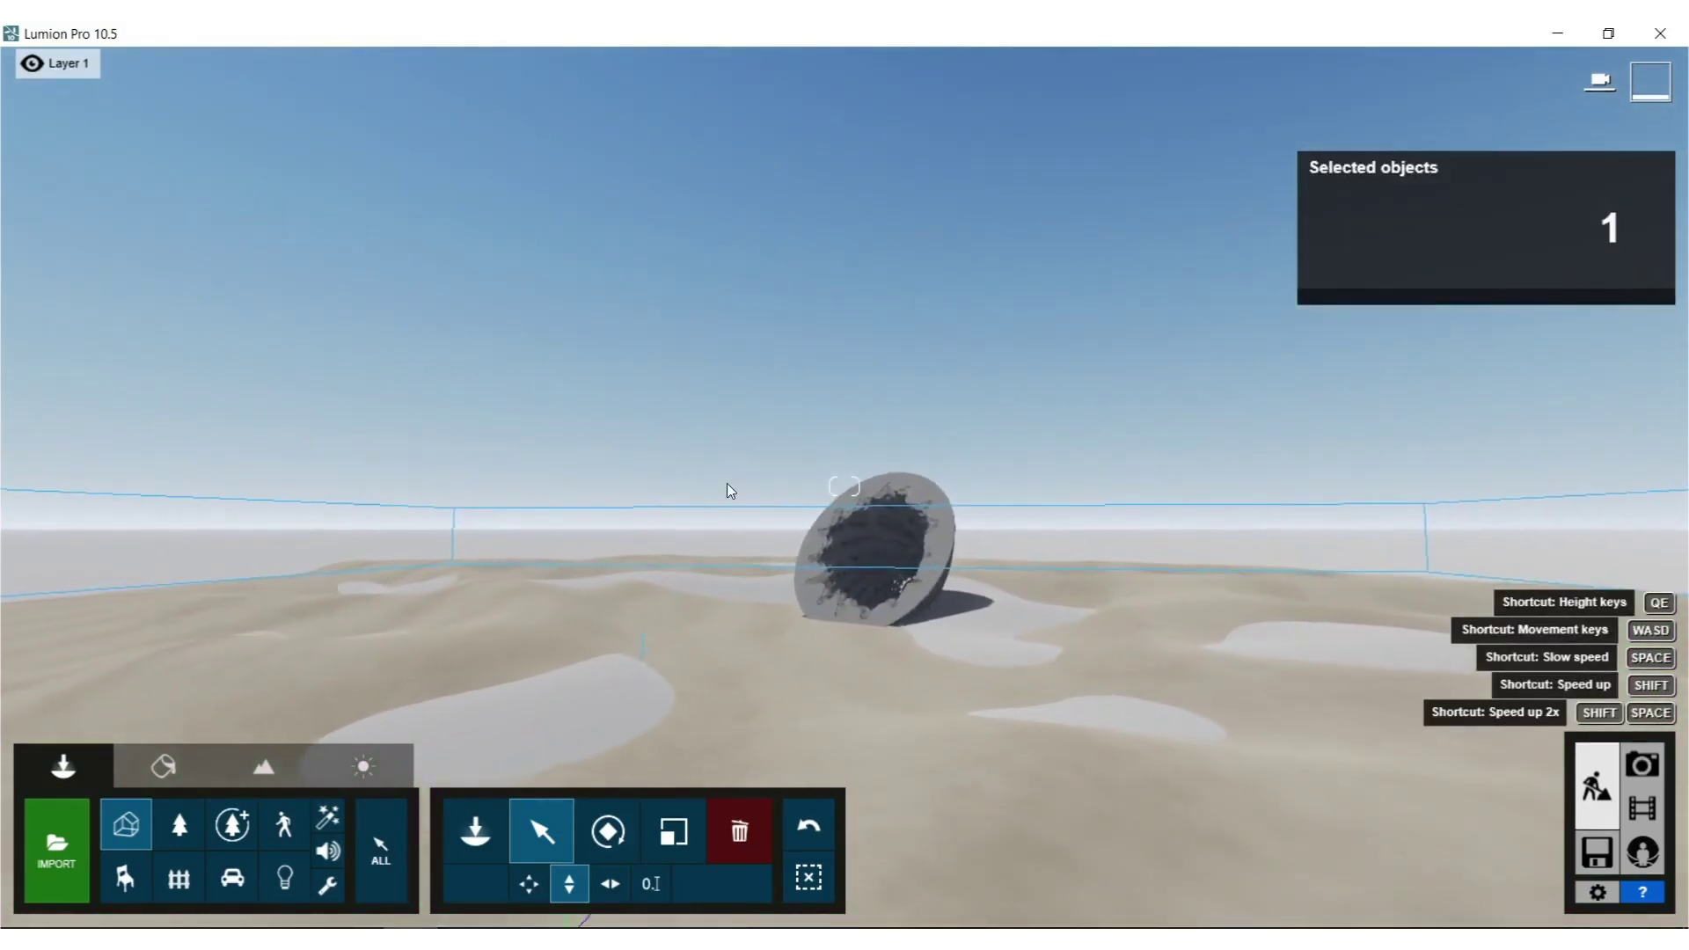
click(164, 766)
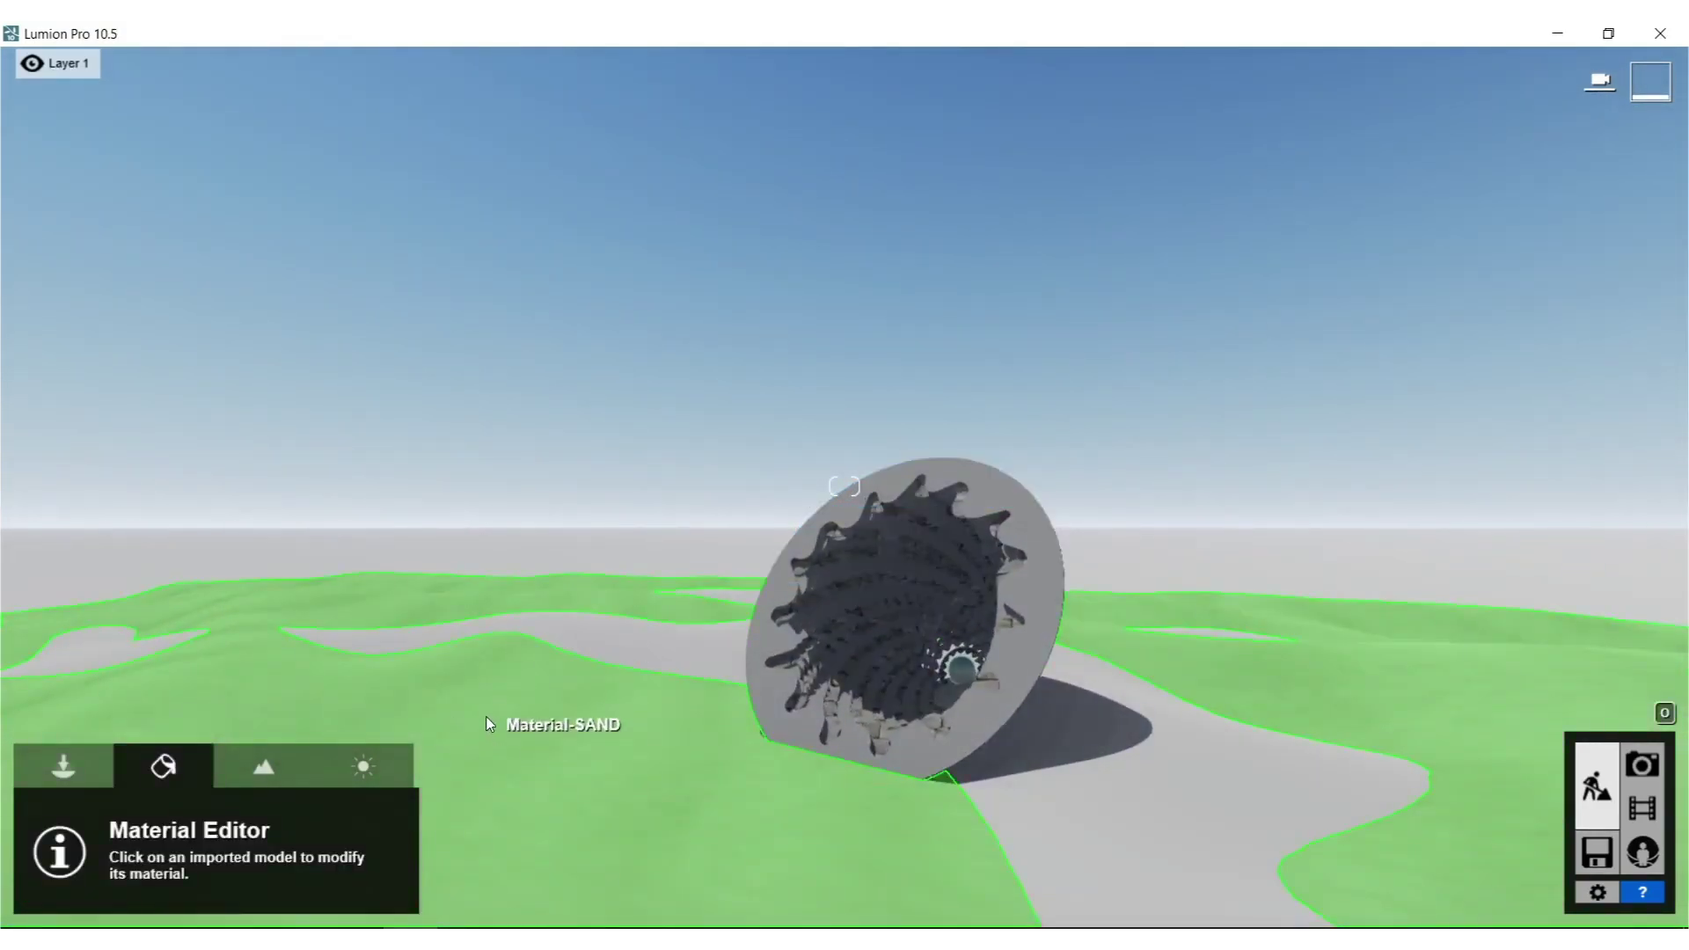
click(488, 749)
click(79, 190)
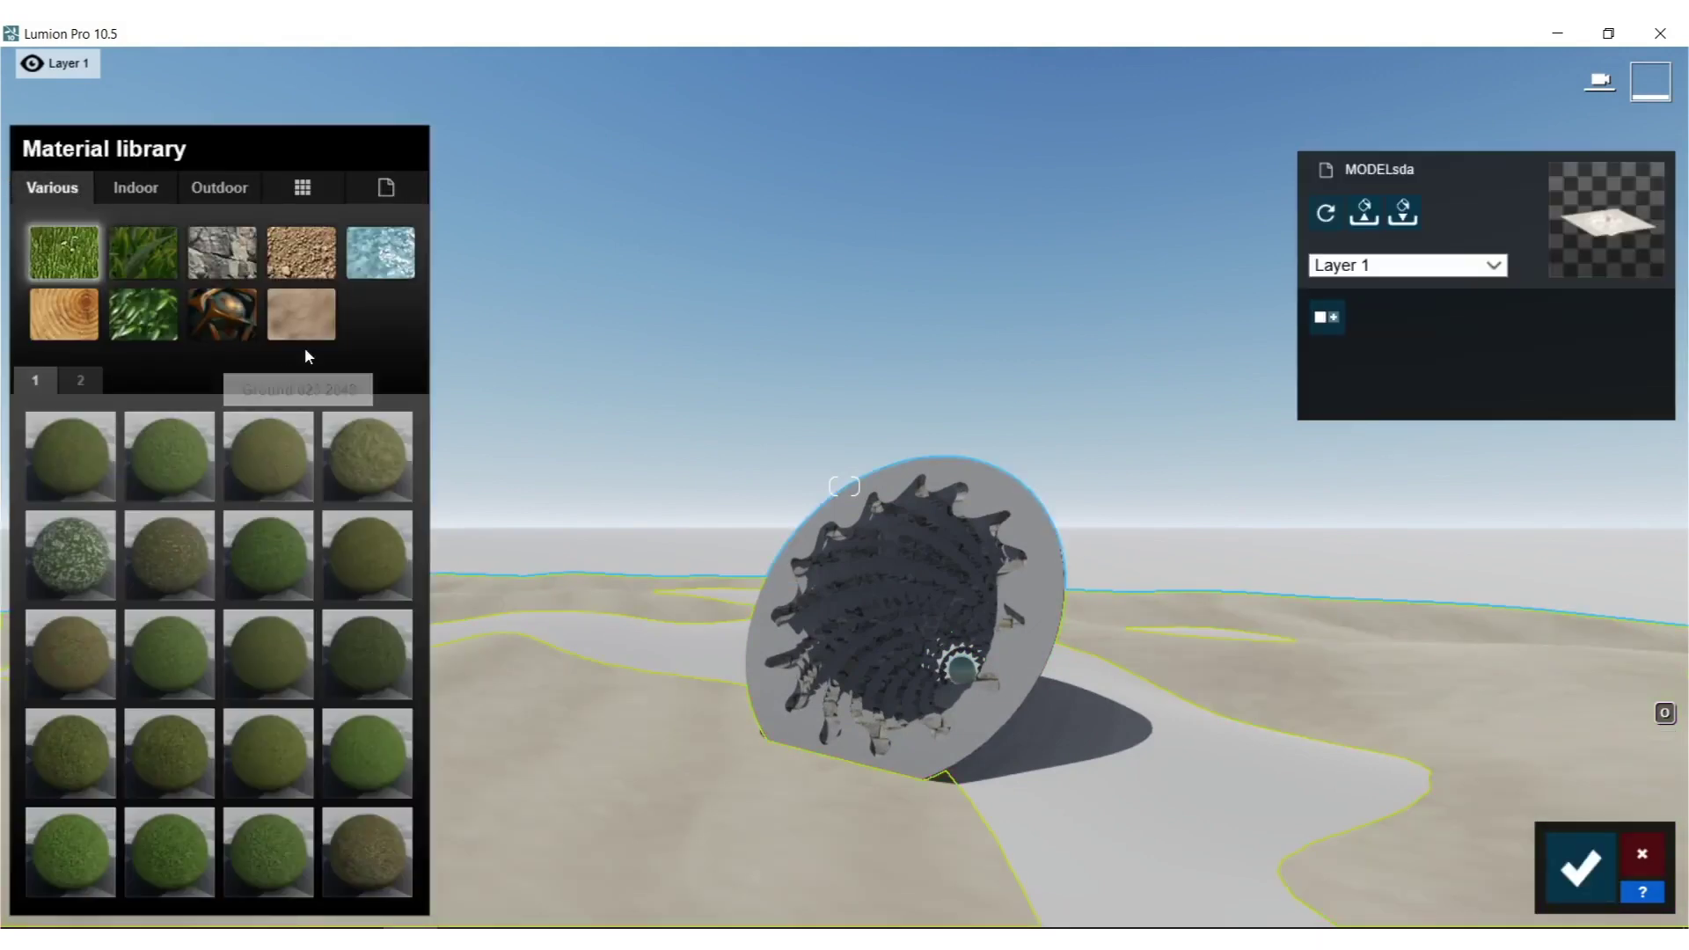
Try the soil materials Ground 001 2048 and Ground 002 2048 on the sand surface.
click(301, 254)
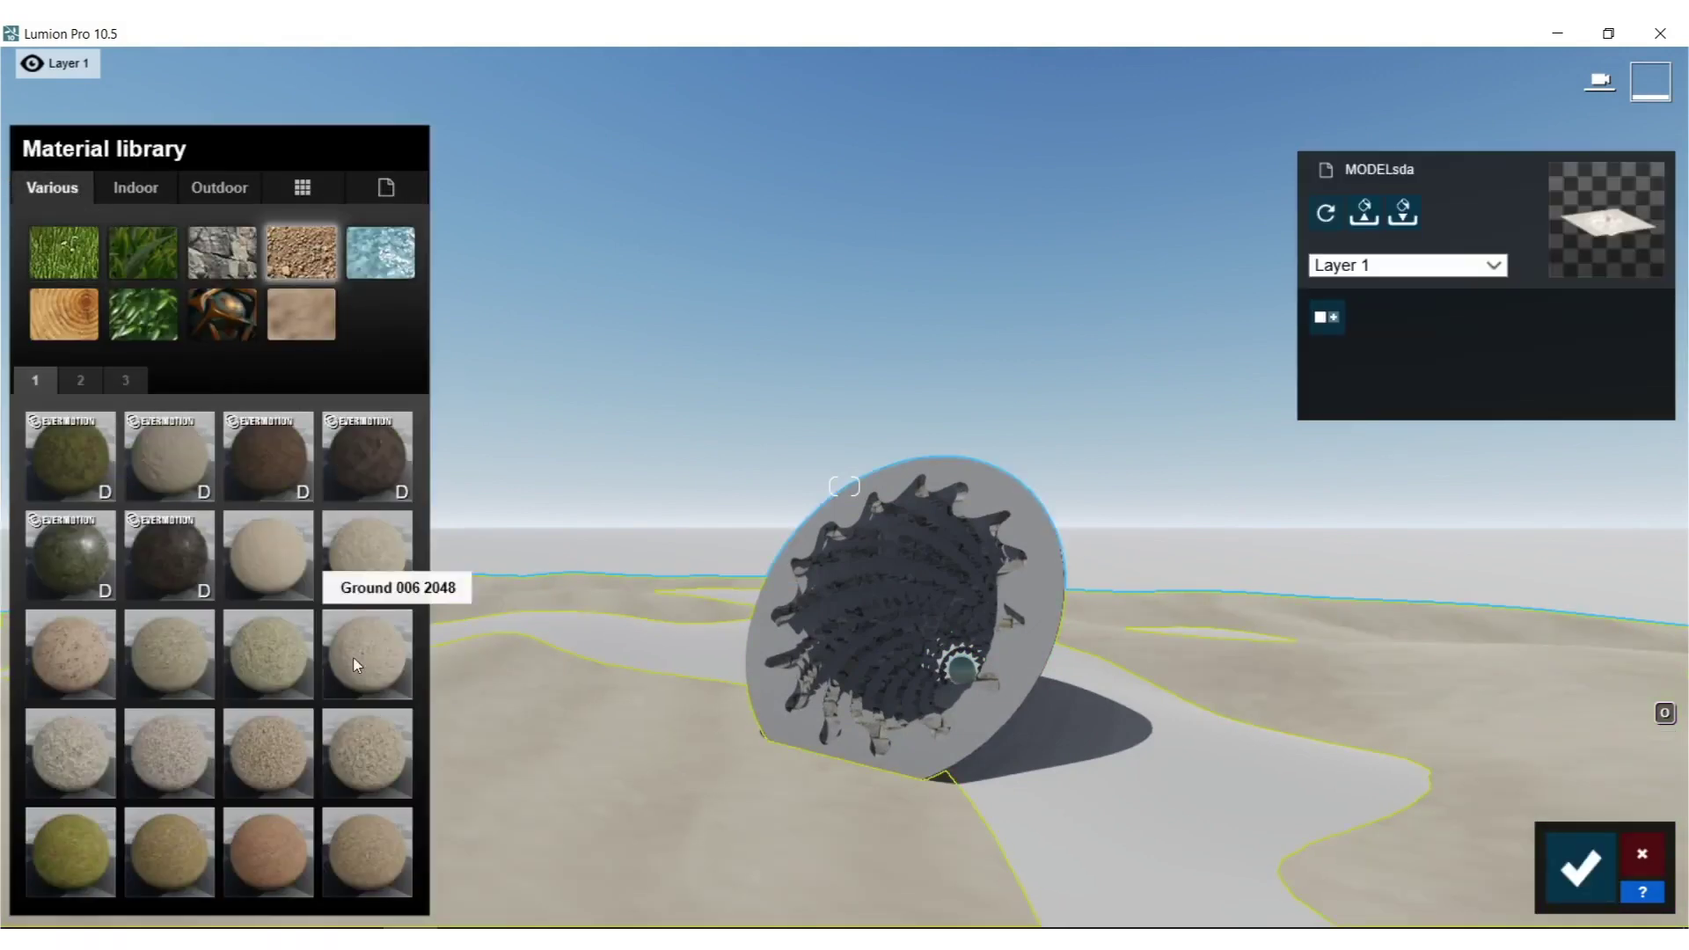
click(279, 552)
right_drag(669, 627, 620, 835)
scroll(847, 626, up, 5)
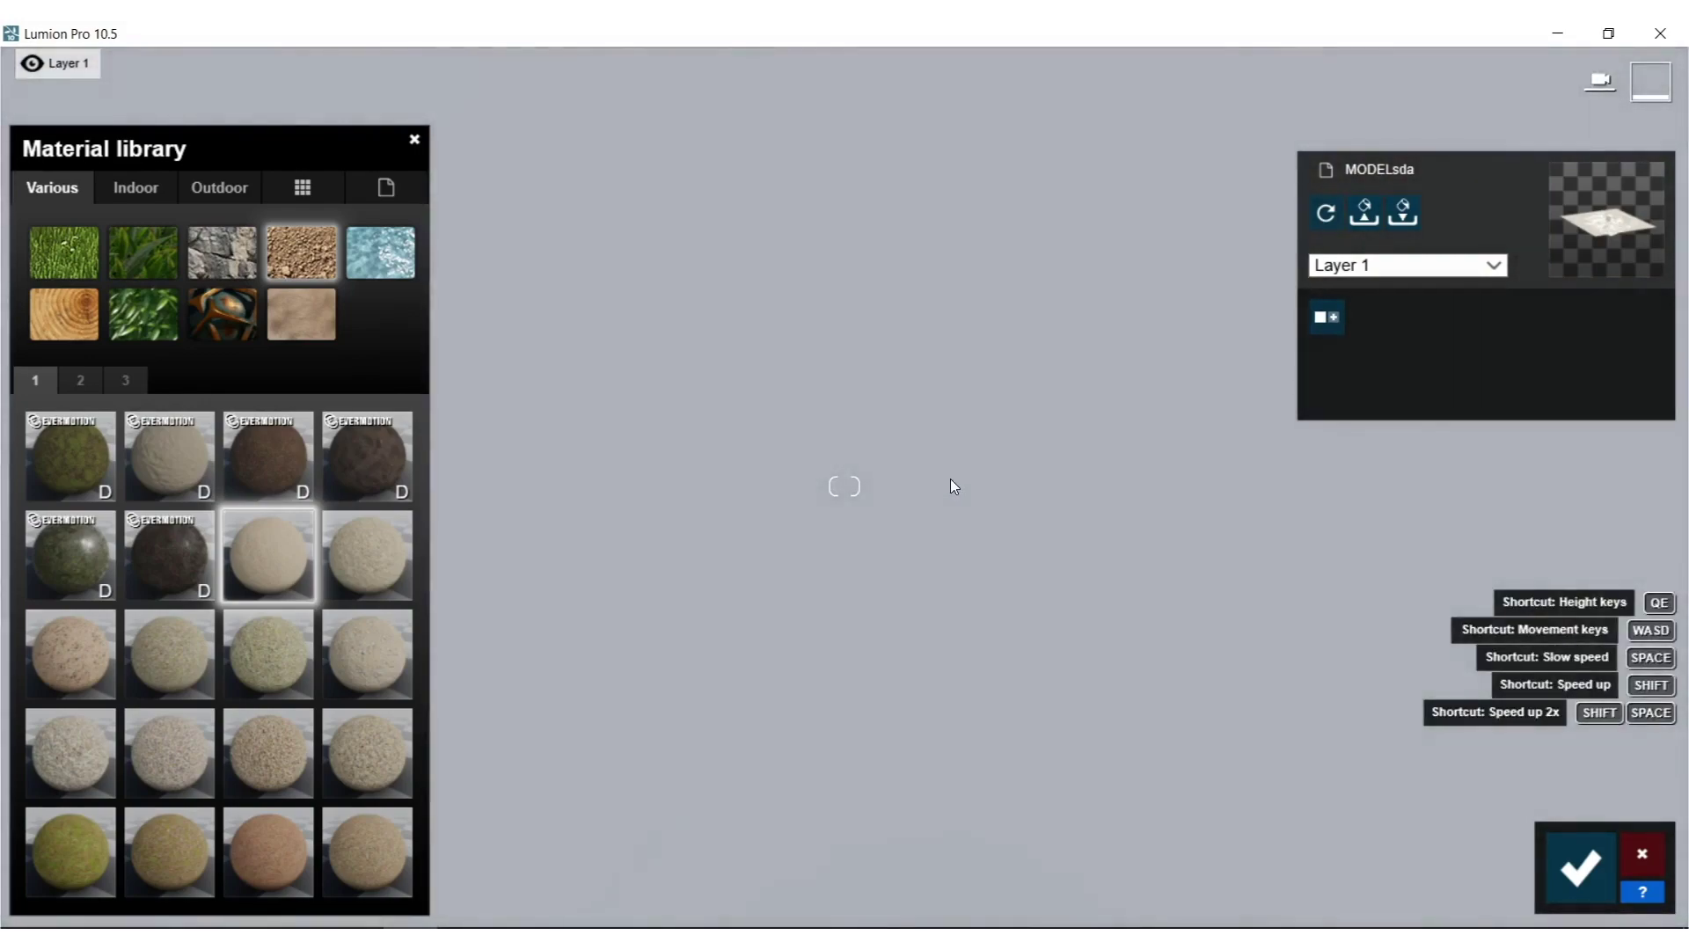
scroll(950, 478, down, 3)
right_drag(952, 483, 952, 369)
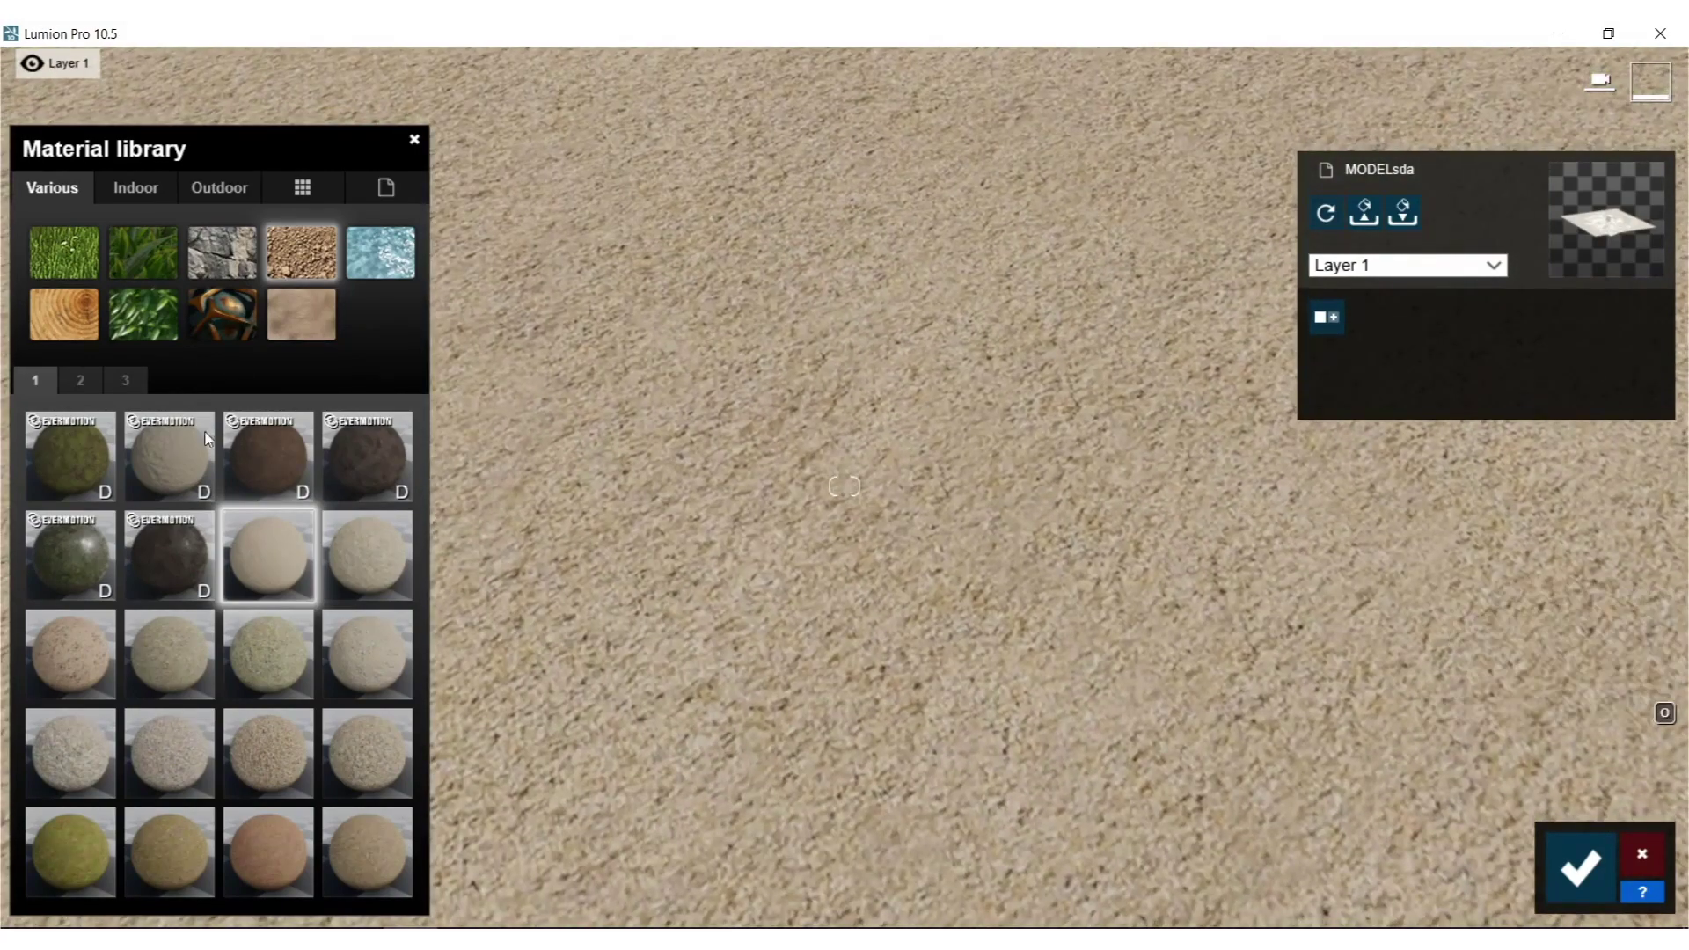
click(288, 563)
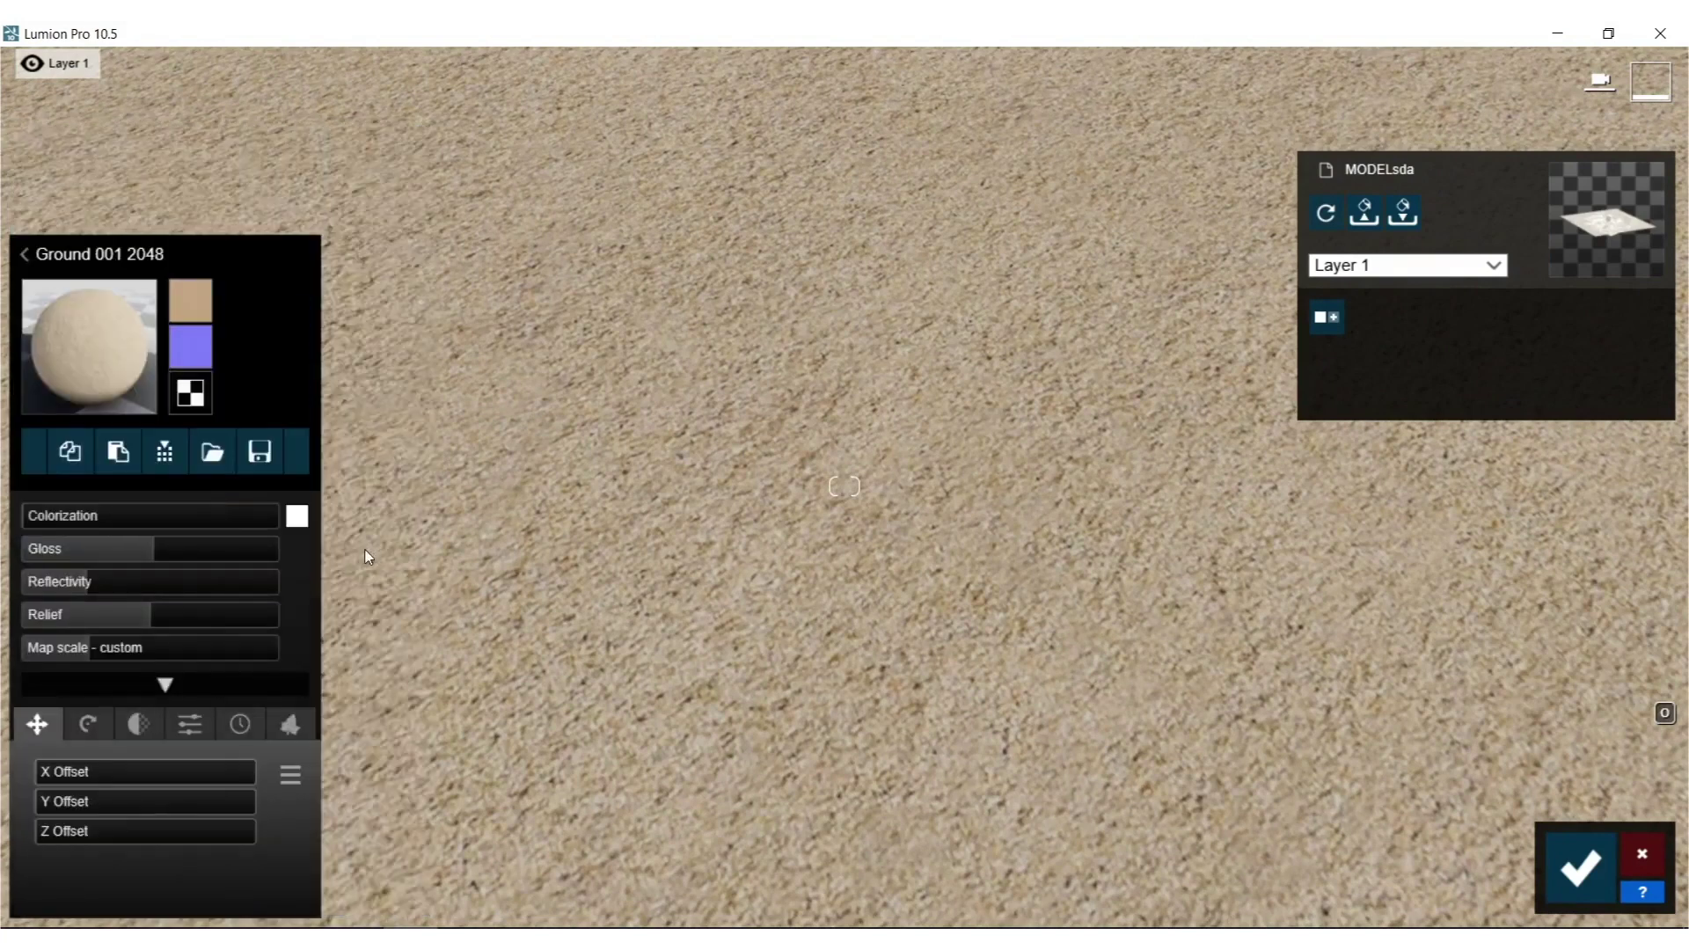
click(28, 253)
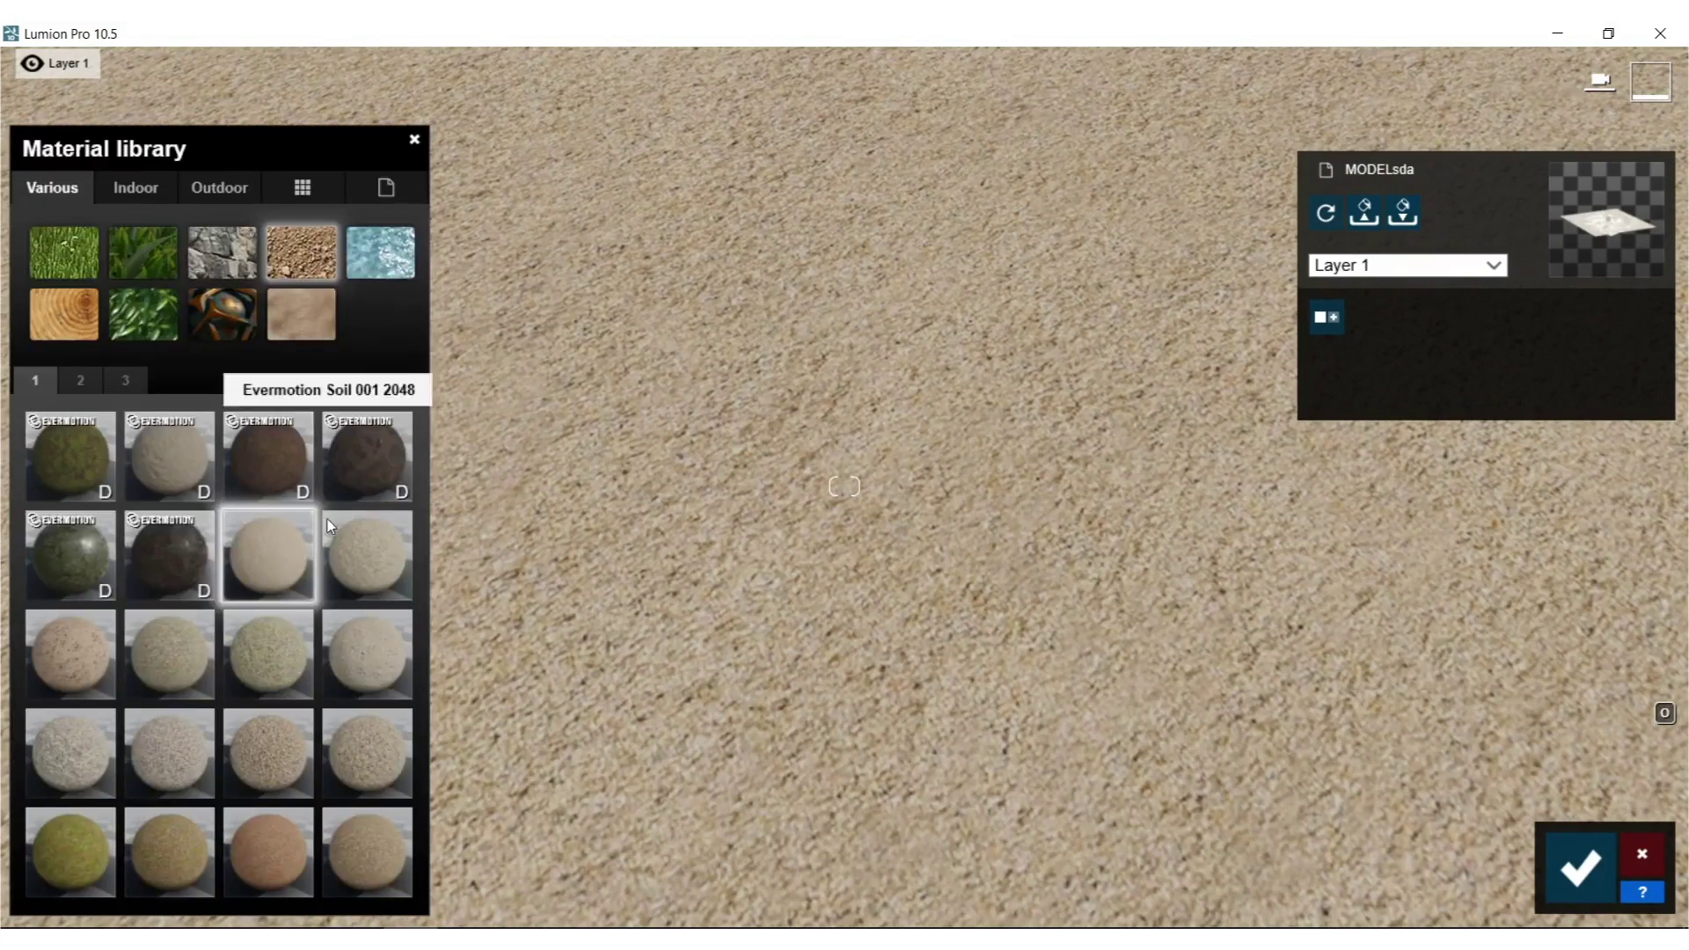
click(387, 556)
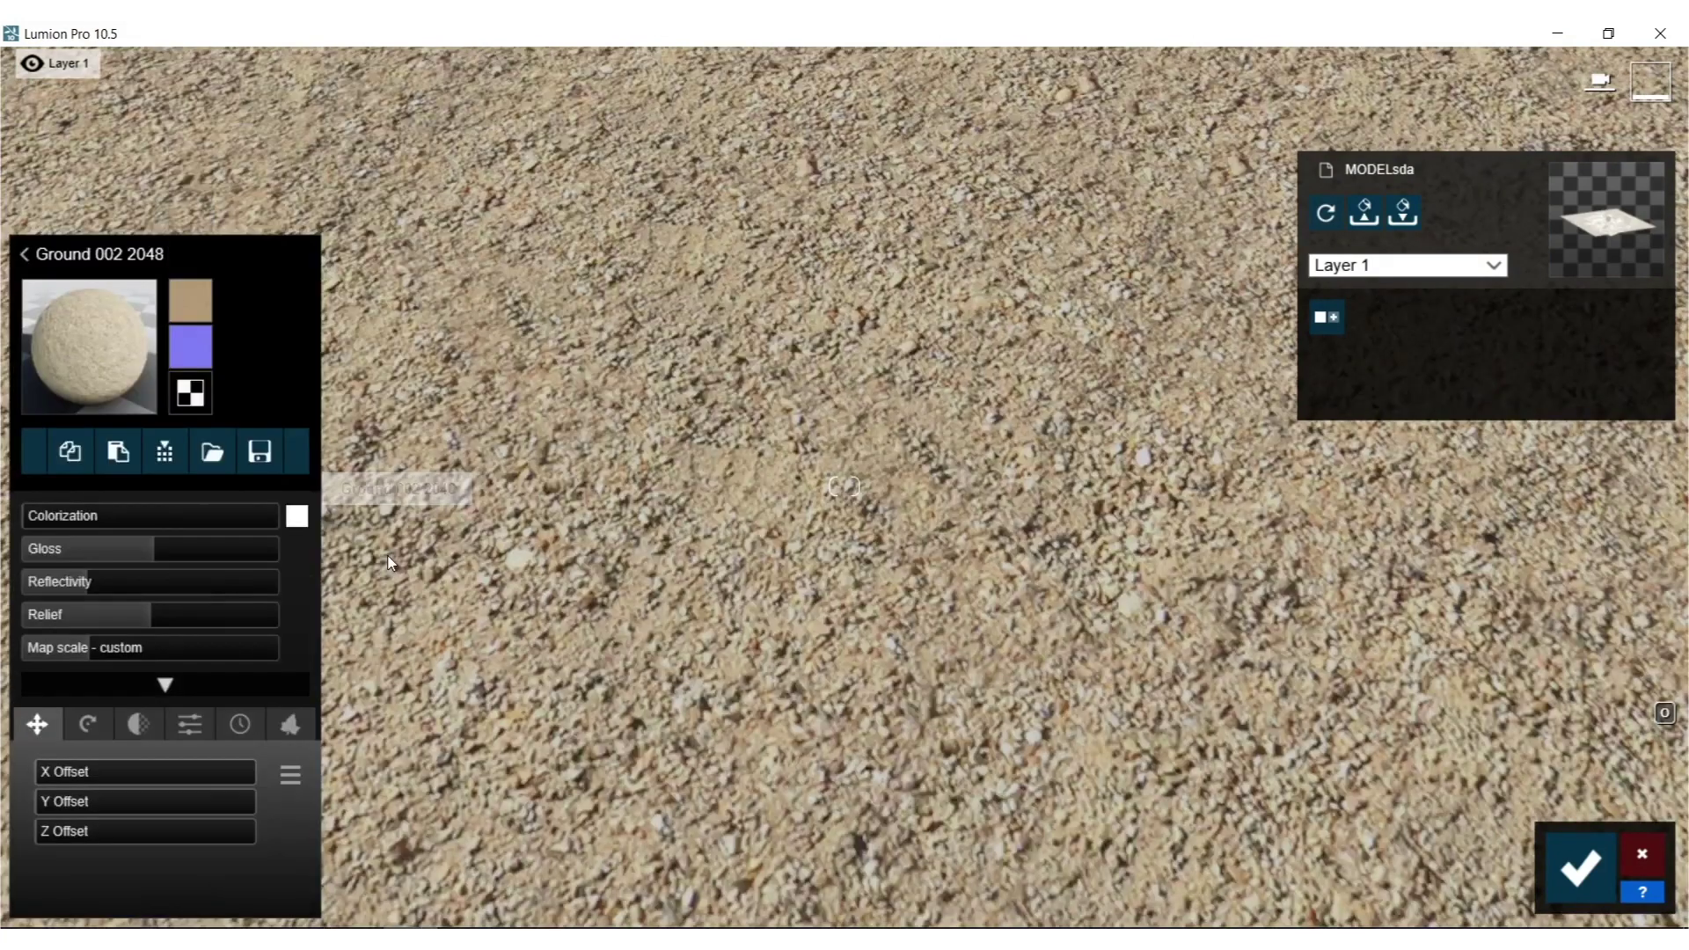
Apply the Evermotion Sand 001 2048 material to the sand surface and increase its map scale.
click(26, 254)
click(159, 469)
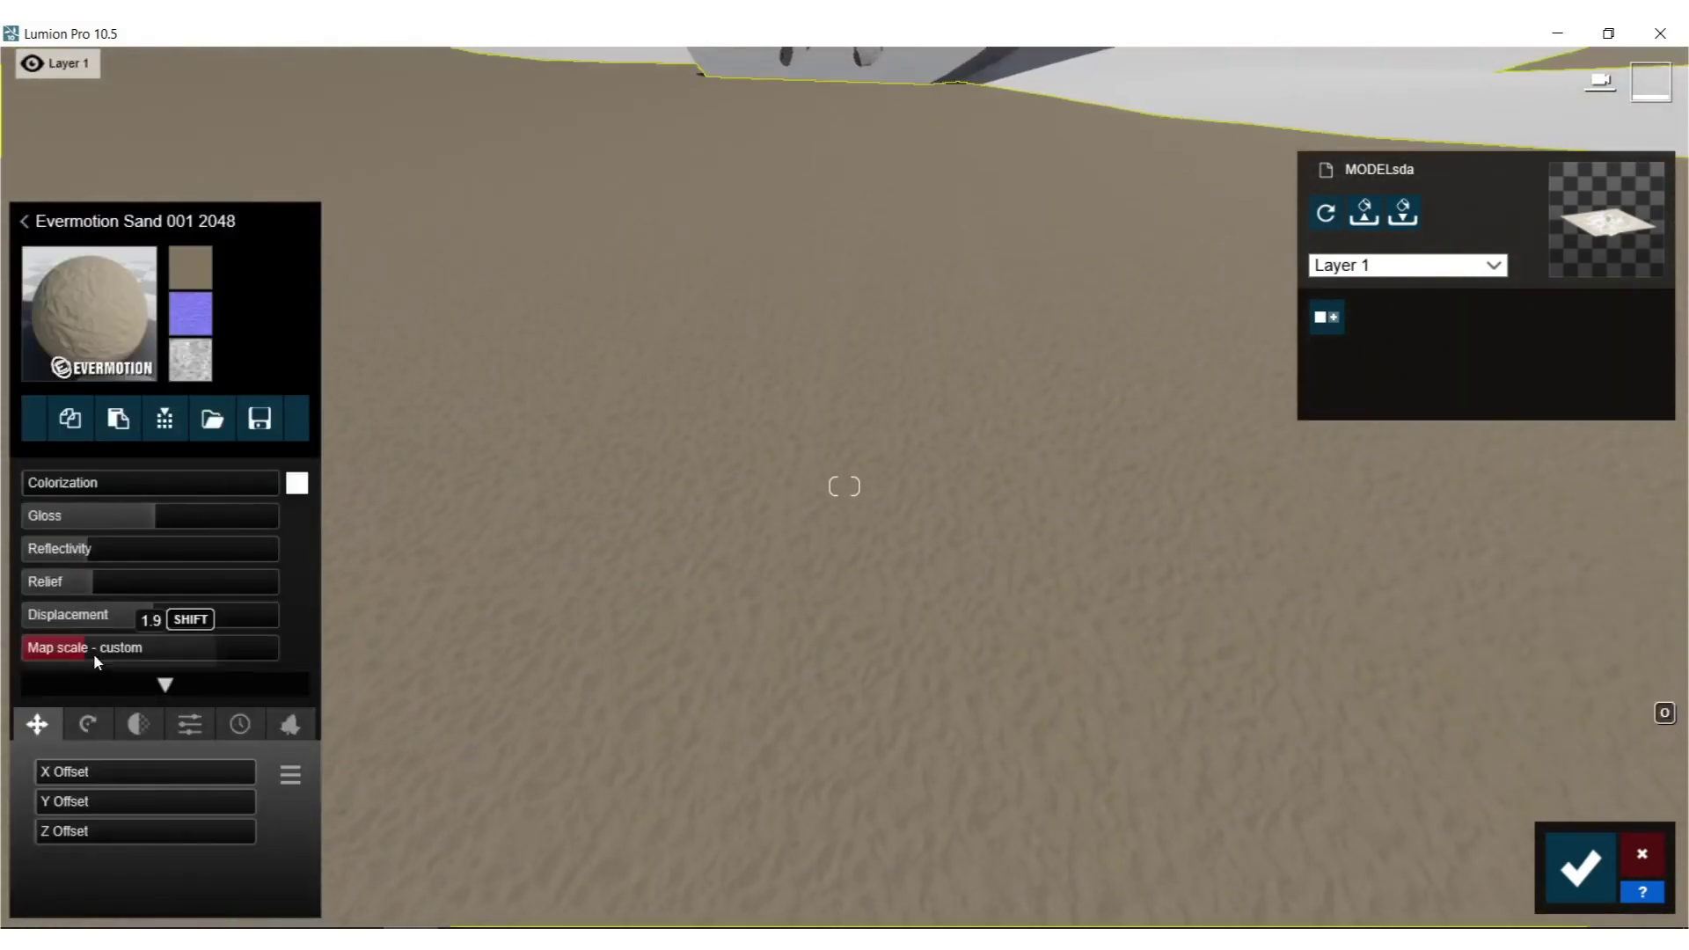
drag(92, 648, 104, 649)
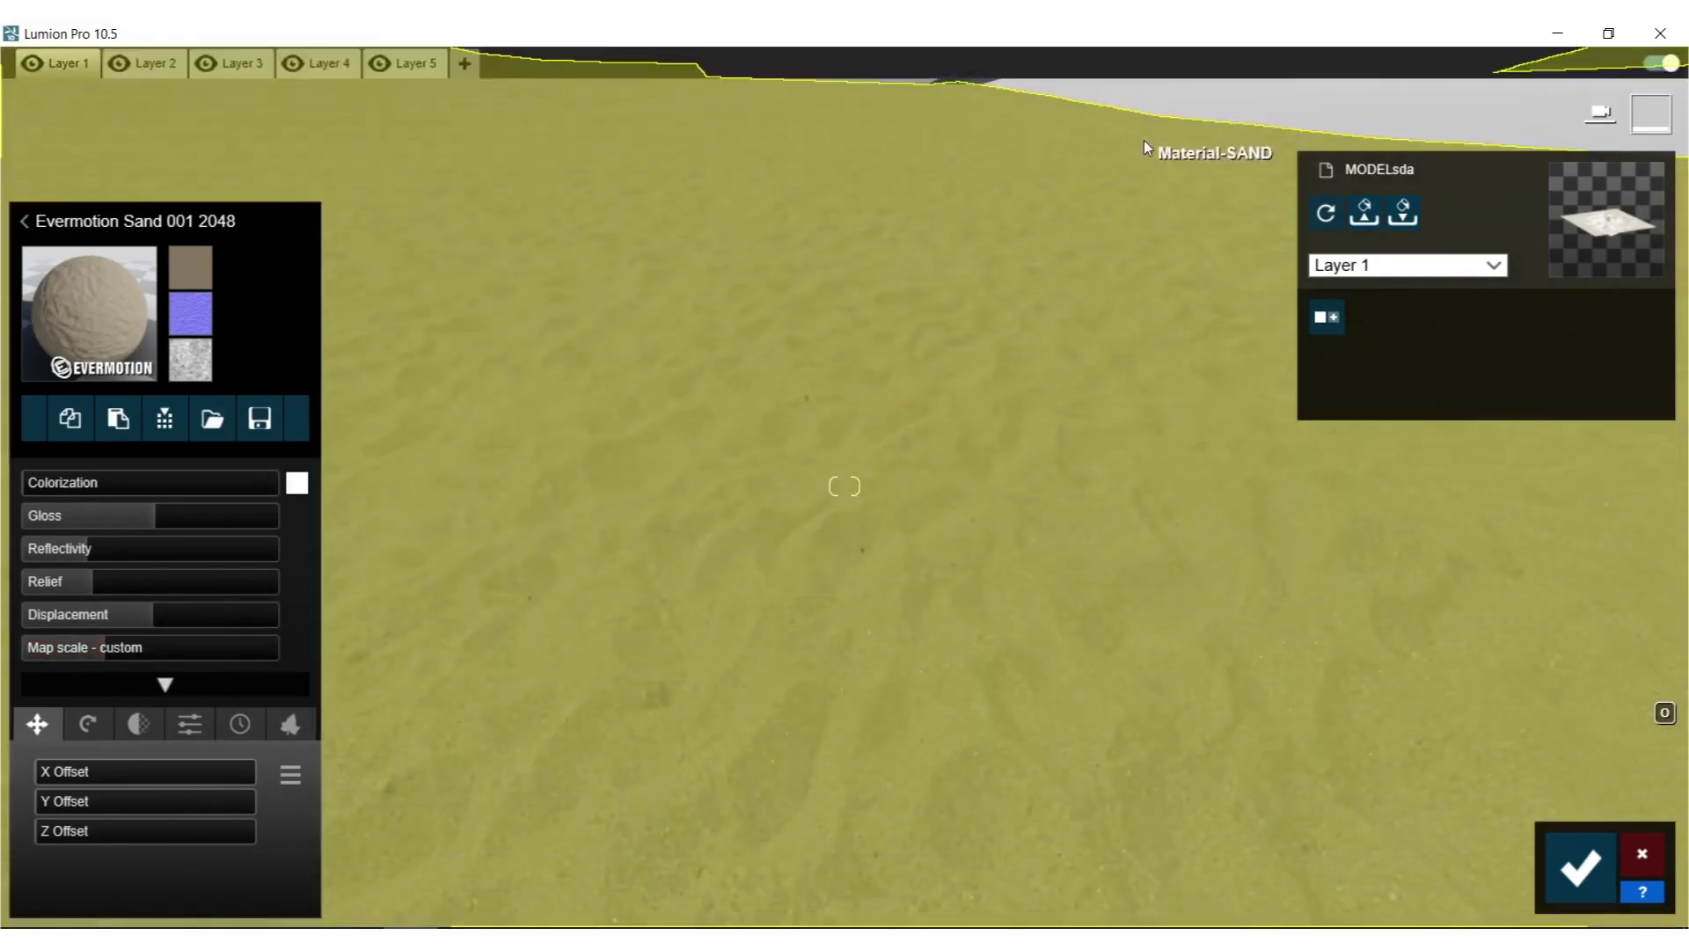
Apply the Wild Grass 02 3D grass material to the unassigned terrain patches and open its properties.
click(1181, 109)
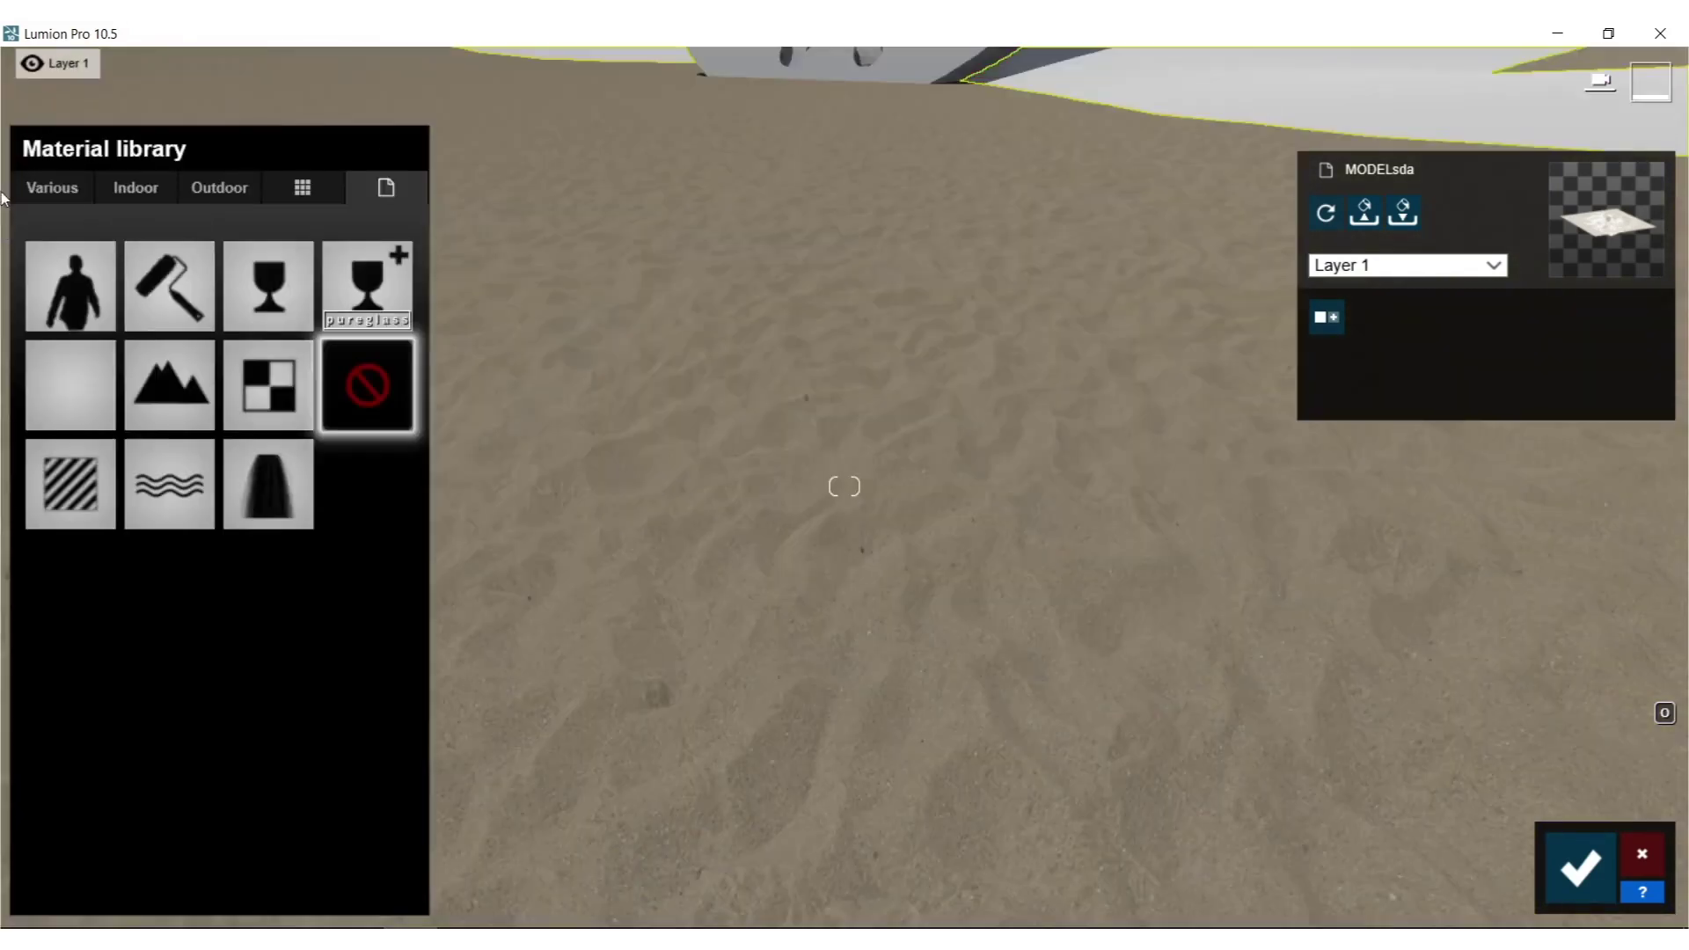
click(58, 188)
click(161, 250)
click(139, 759)
right_drag(1156, 385, 809, 651)
click(146, 737)
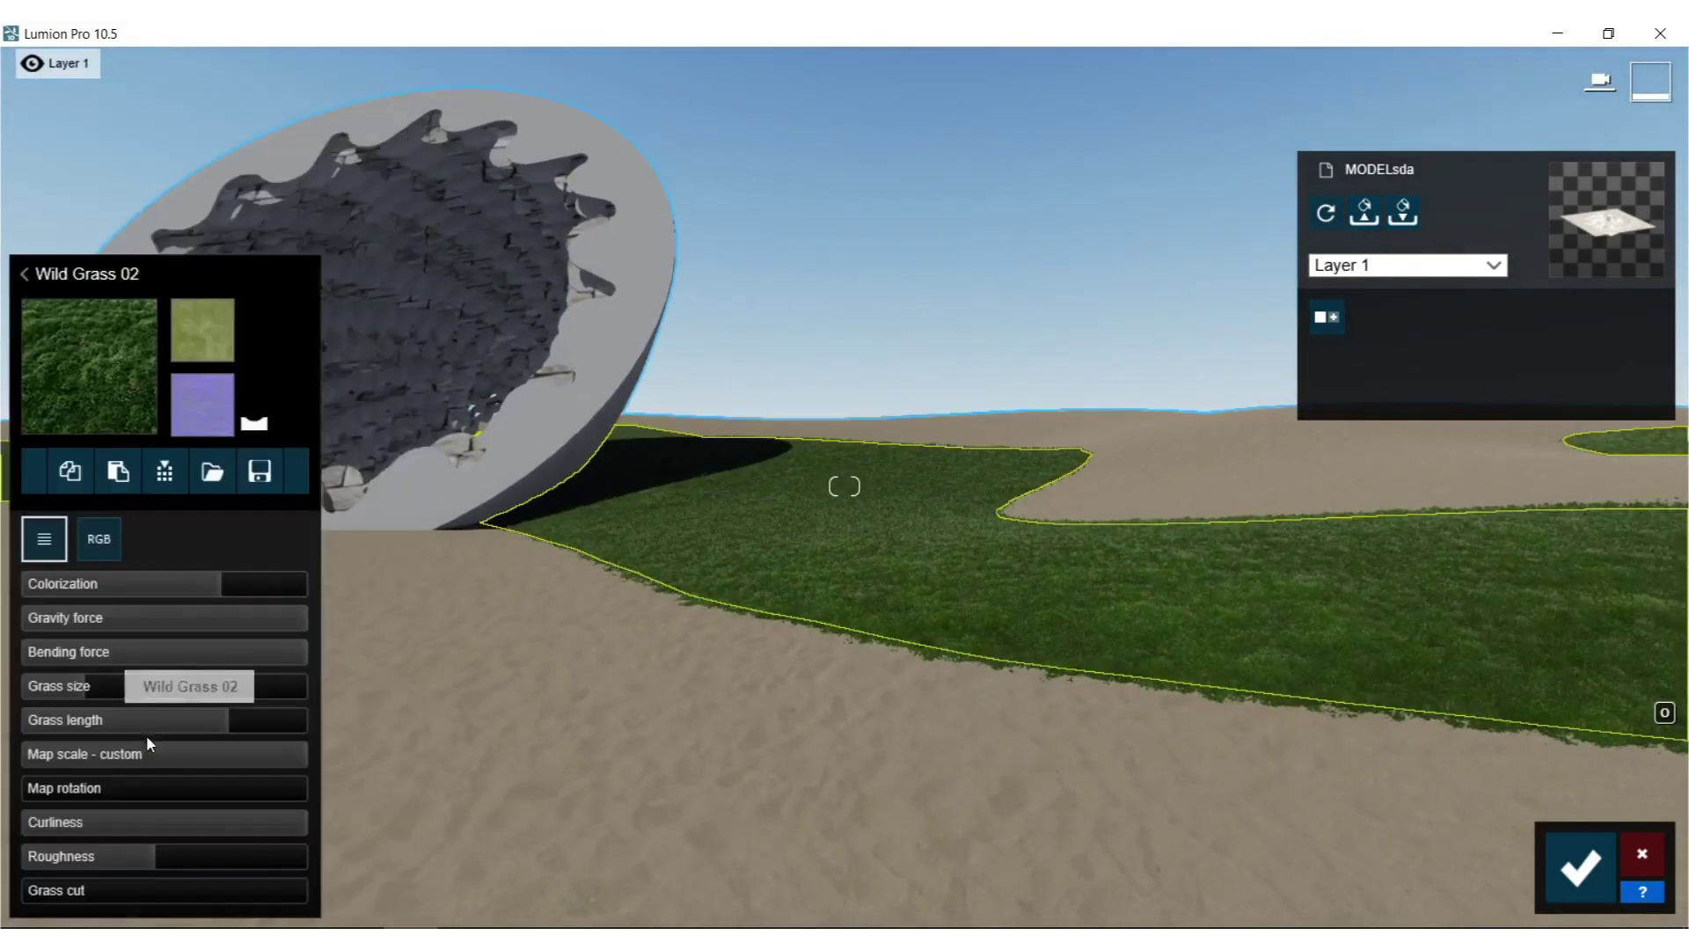
Set the Wild Grass 02 grass length to 1.0 and the grass size to 0.3.
drag(234, 719, 544, 718)
mouse_move(81, 688)
mouse_down()
mouse_move(49, 696)
mouse_move(377, 692)
mouse_move(107, 683)
mouse_up()
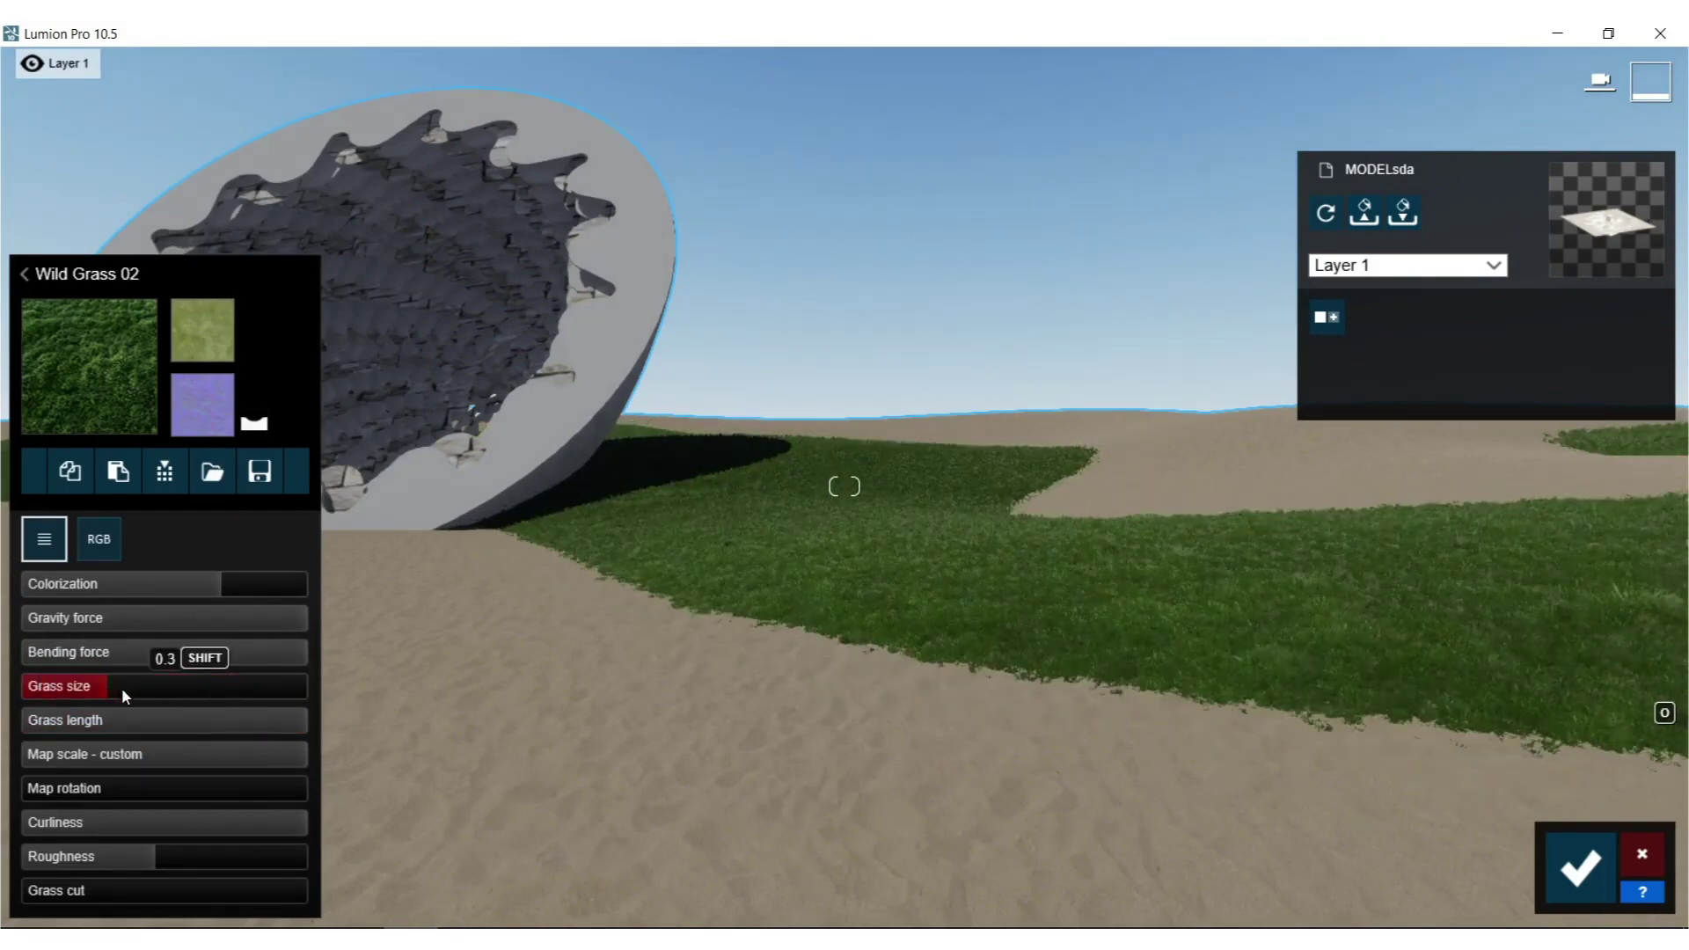
drag(287, 716, 472, 739)
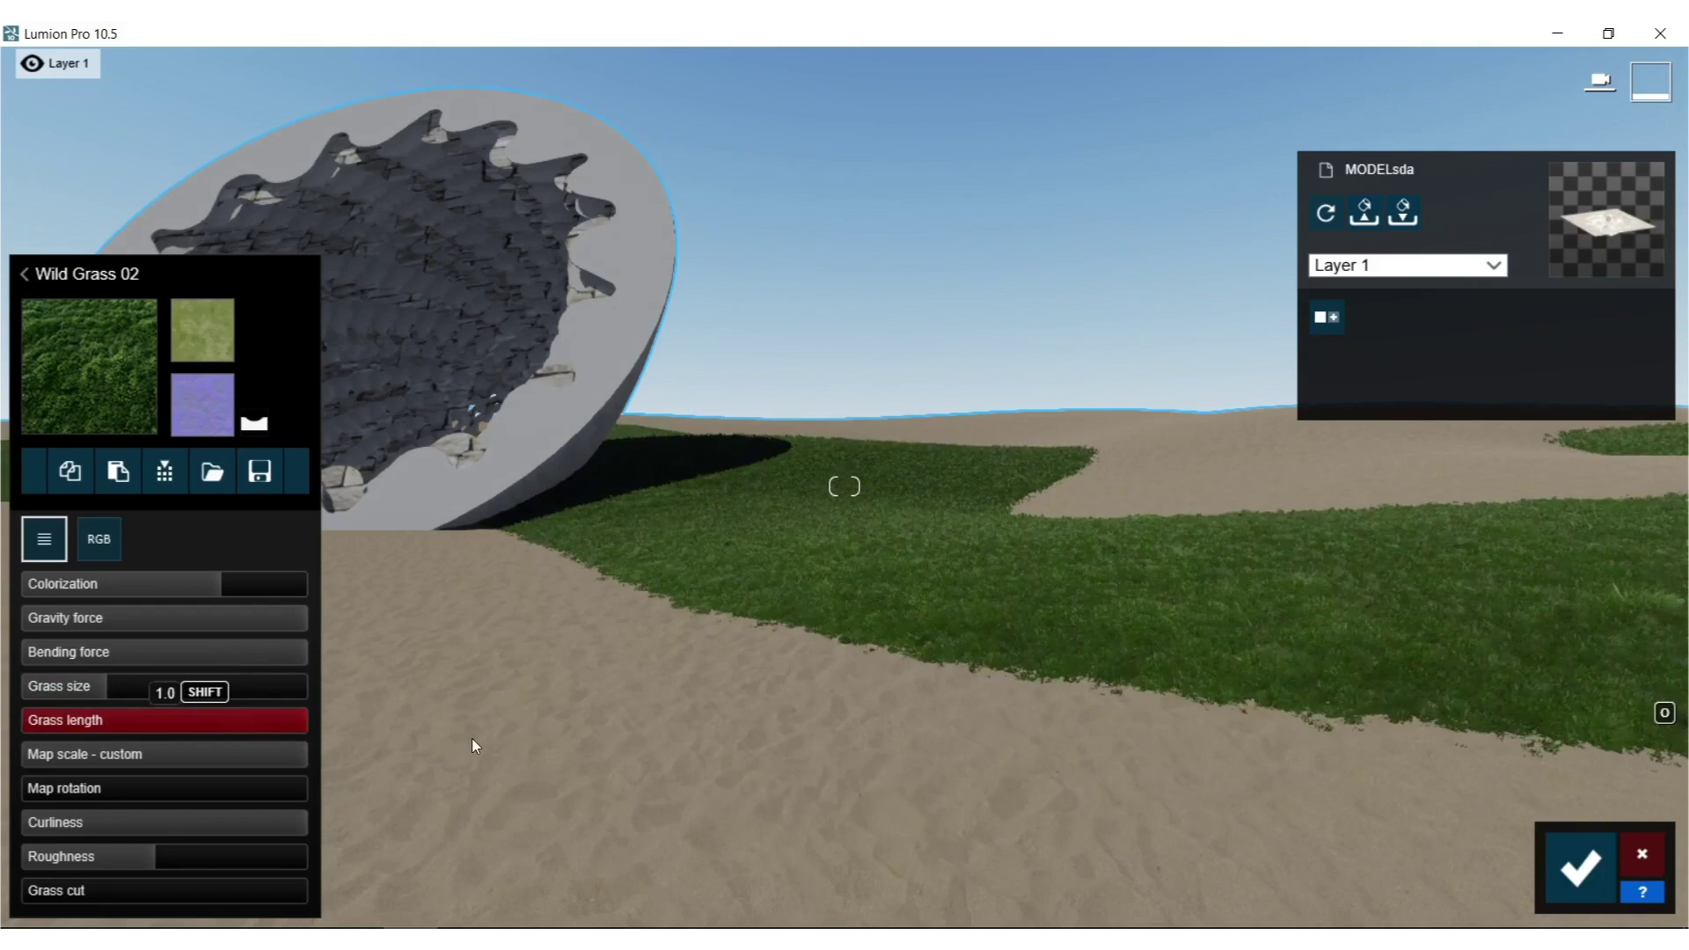
right_drag(471, 737, 286, 682)
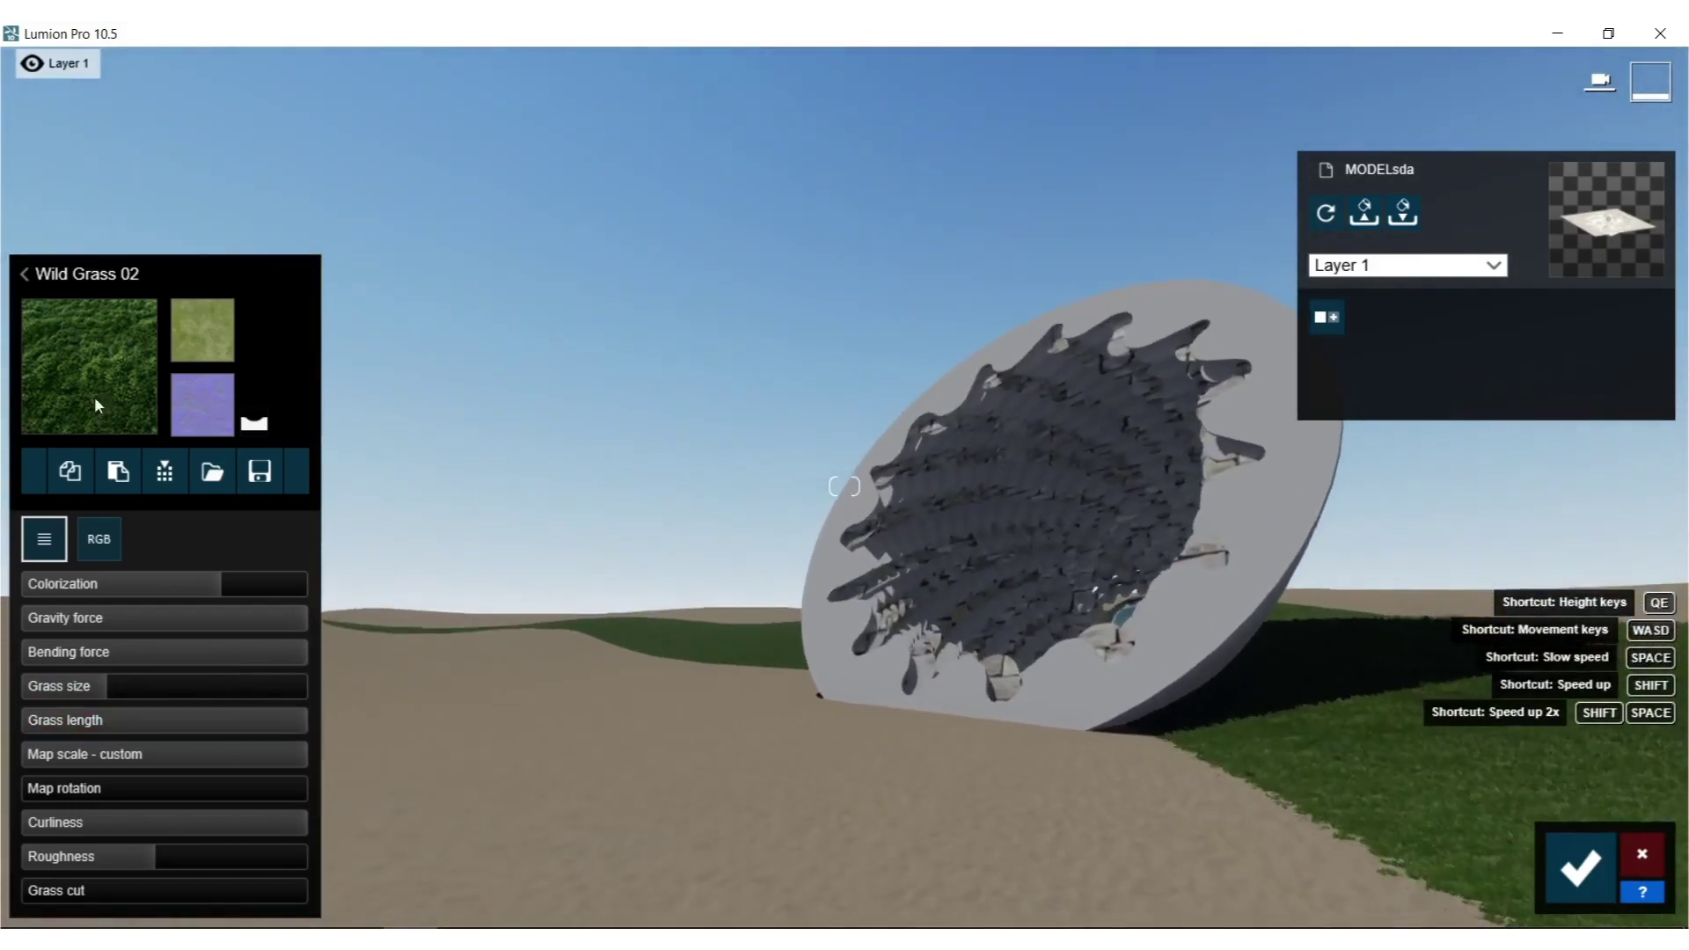
Replace the patches' material with Wild Grass 01, setting curliness and roughness to 0.0 and map scale to 1.0.
click(30, 276)
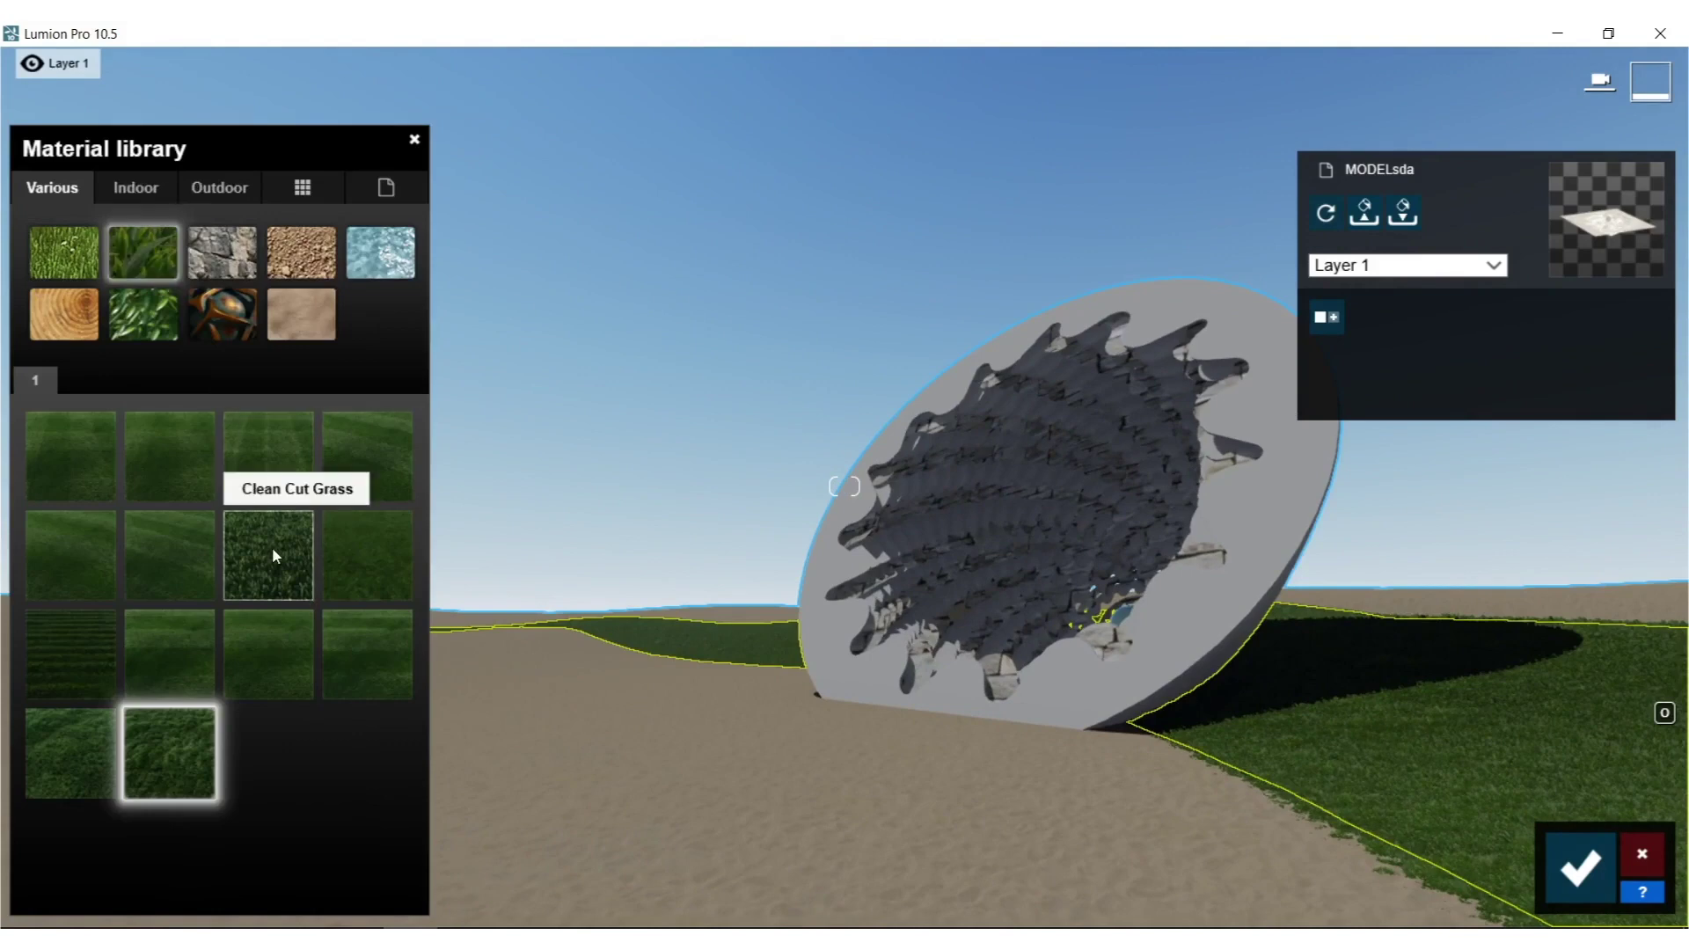
click(47, 763)
right_drag(649, 693, 757, 695)
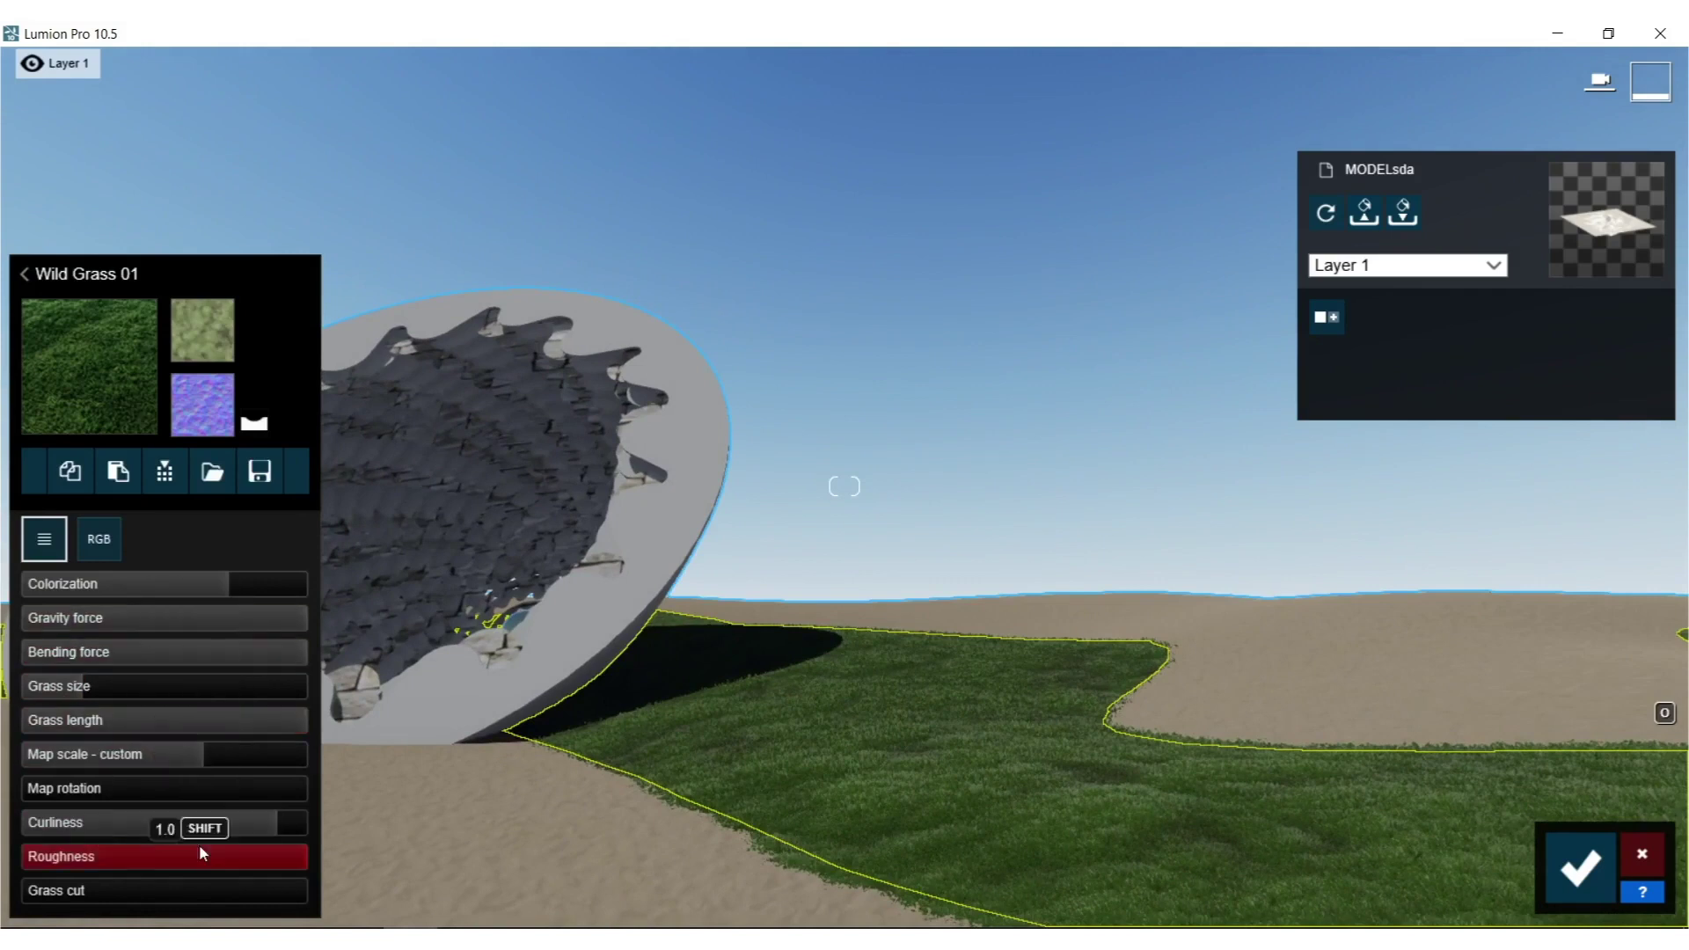
drag(241, 836, 16, 834)
drag(282, 862, 13, 865)
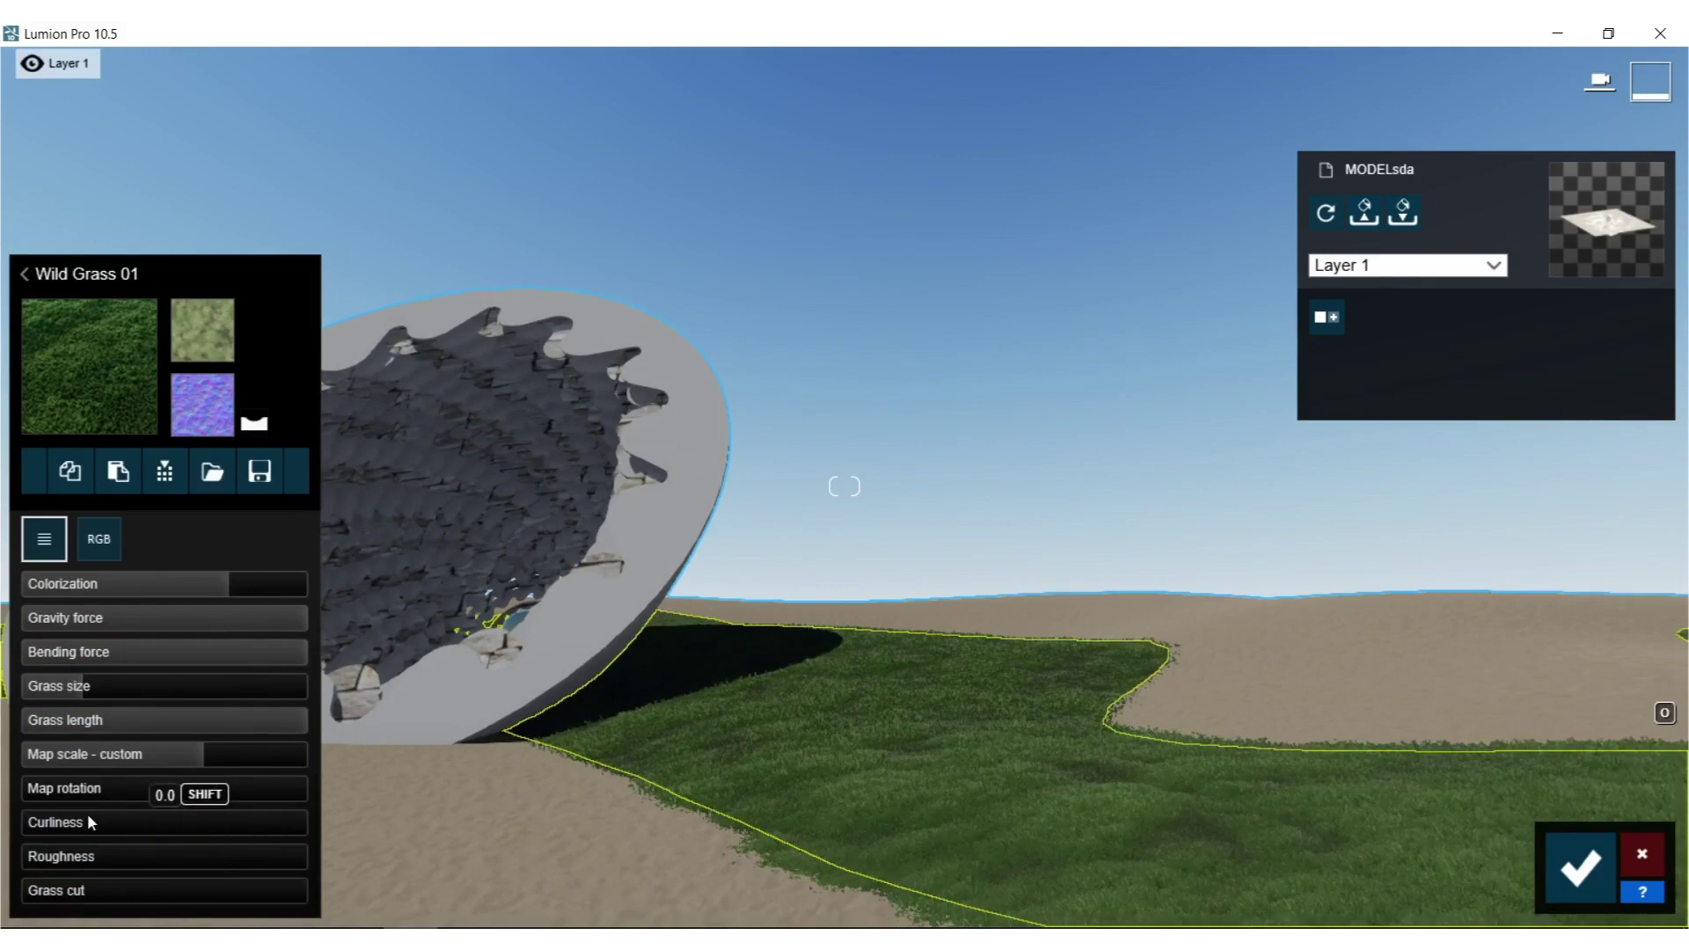
drag(180, 749, 316, 748)
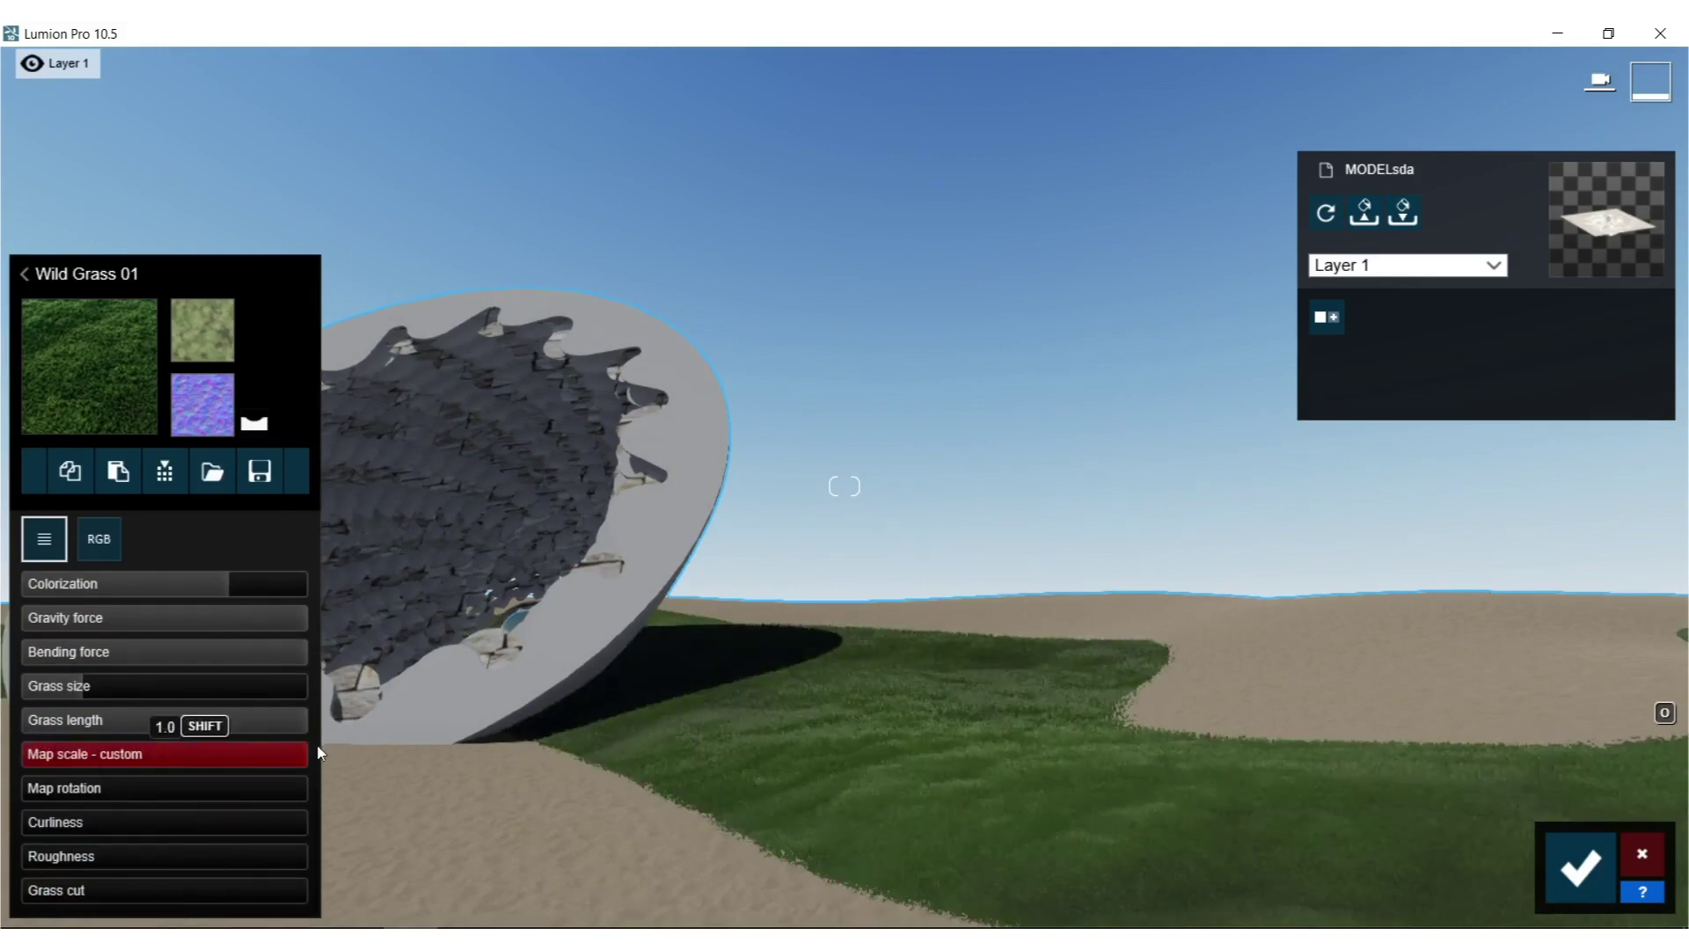
Maximize the Wild Grass 01 grass length and try grass sizes of 1.0 and 0.0.
drag(128, 714, 468, 668)
drag(91, 681, 503, 725)
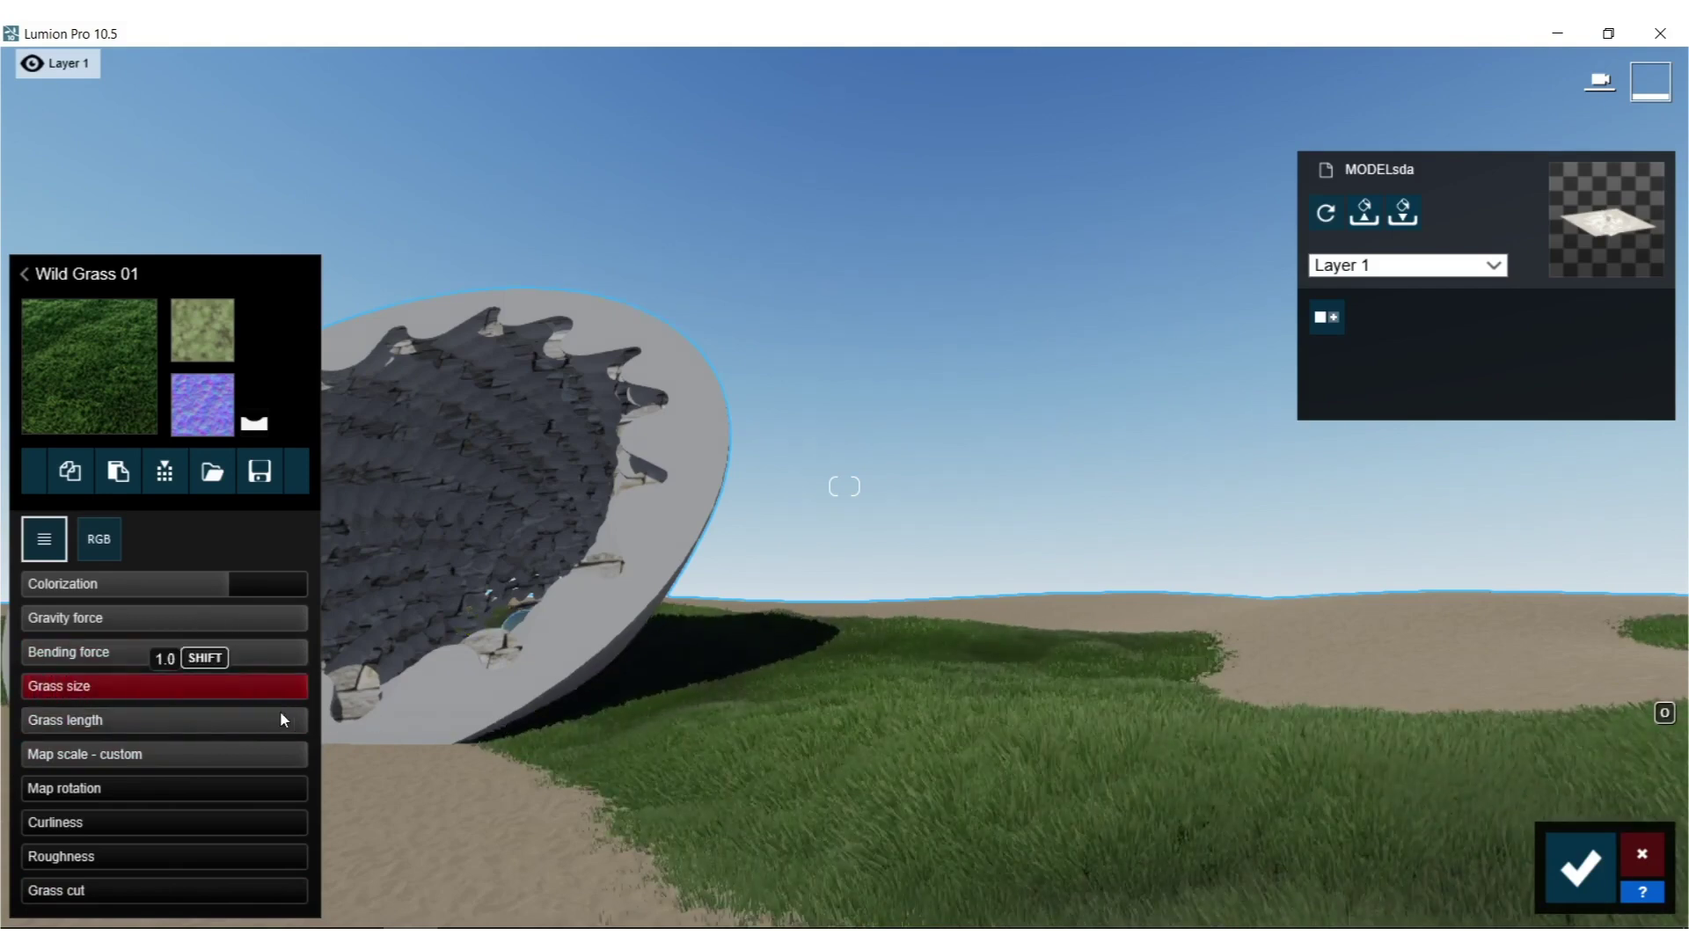
drag(280, 712, 2, 712)
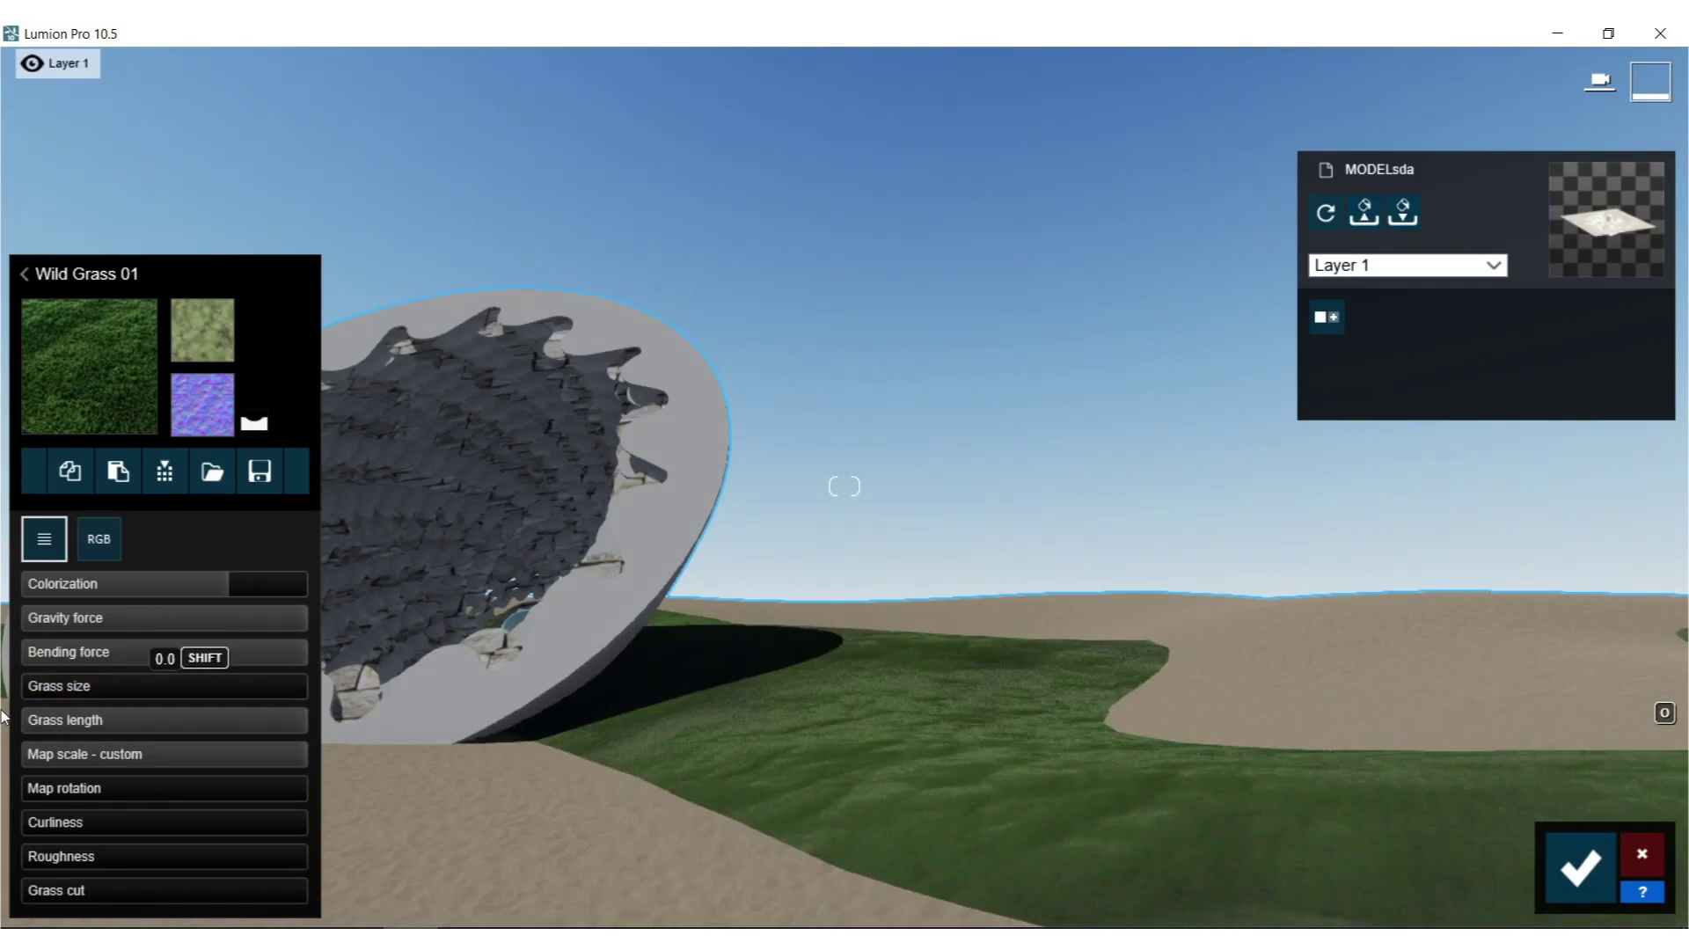
Replace the grass on the patches with Evermotion Sand 001 2048 and set its map scale to 74.6.
click(26, 272)
click(304, 255)
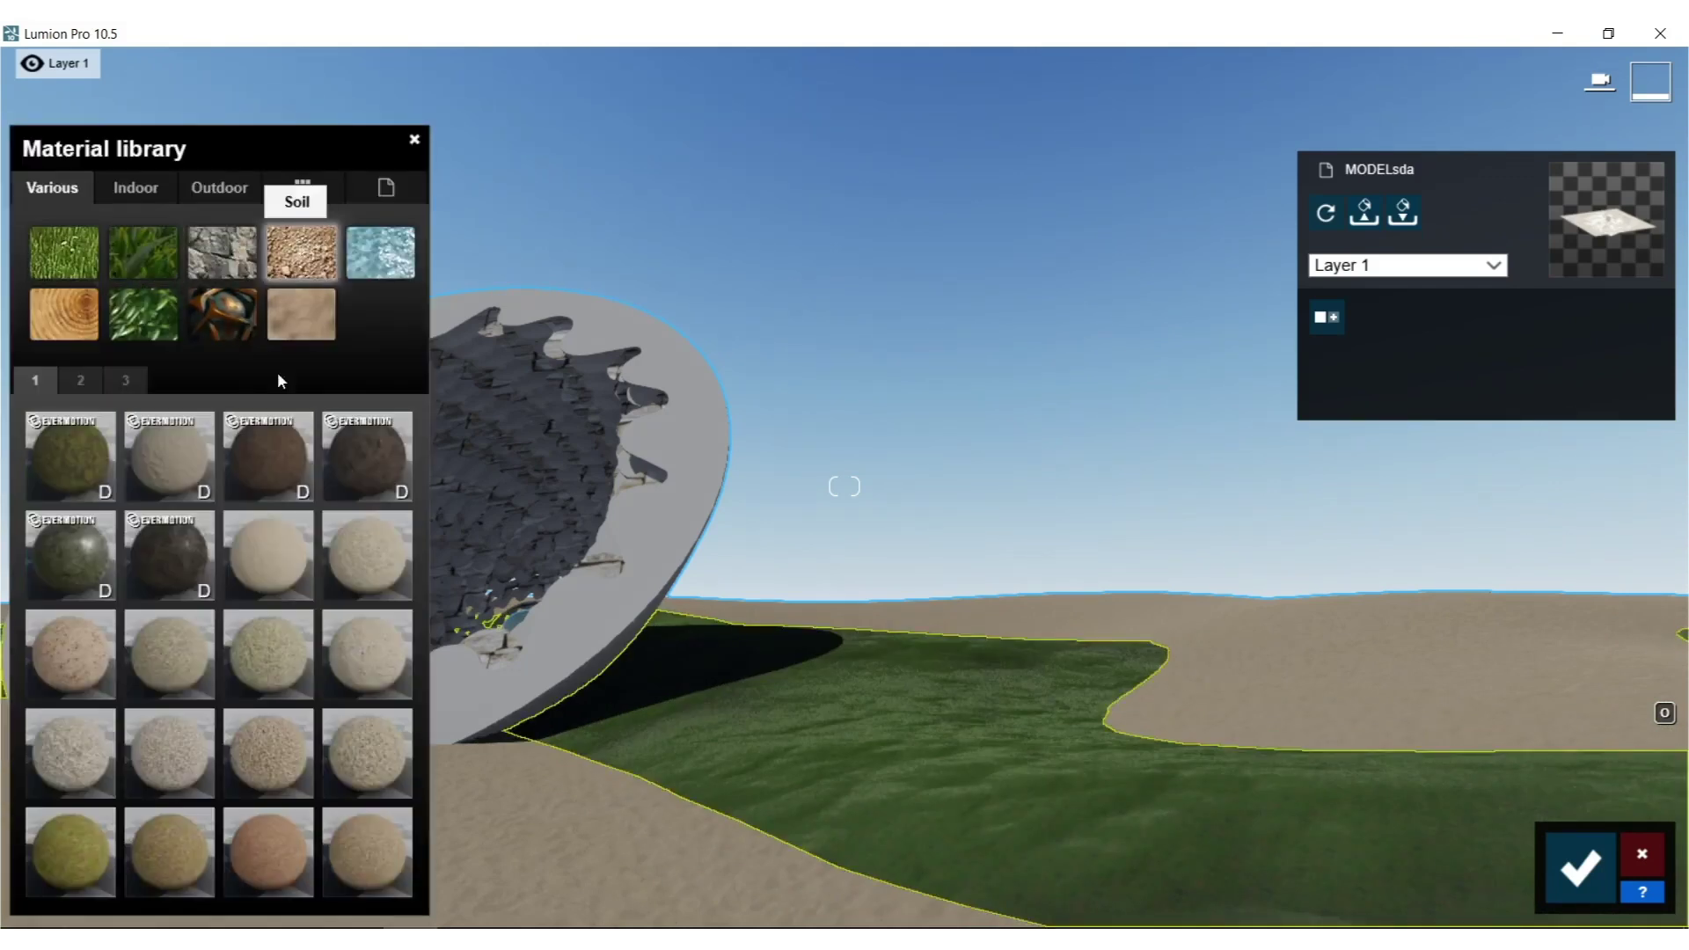
click(162, 437)
right_drag(688, 632, 86, 639)
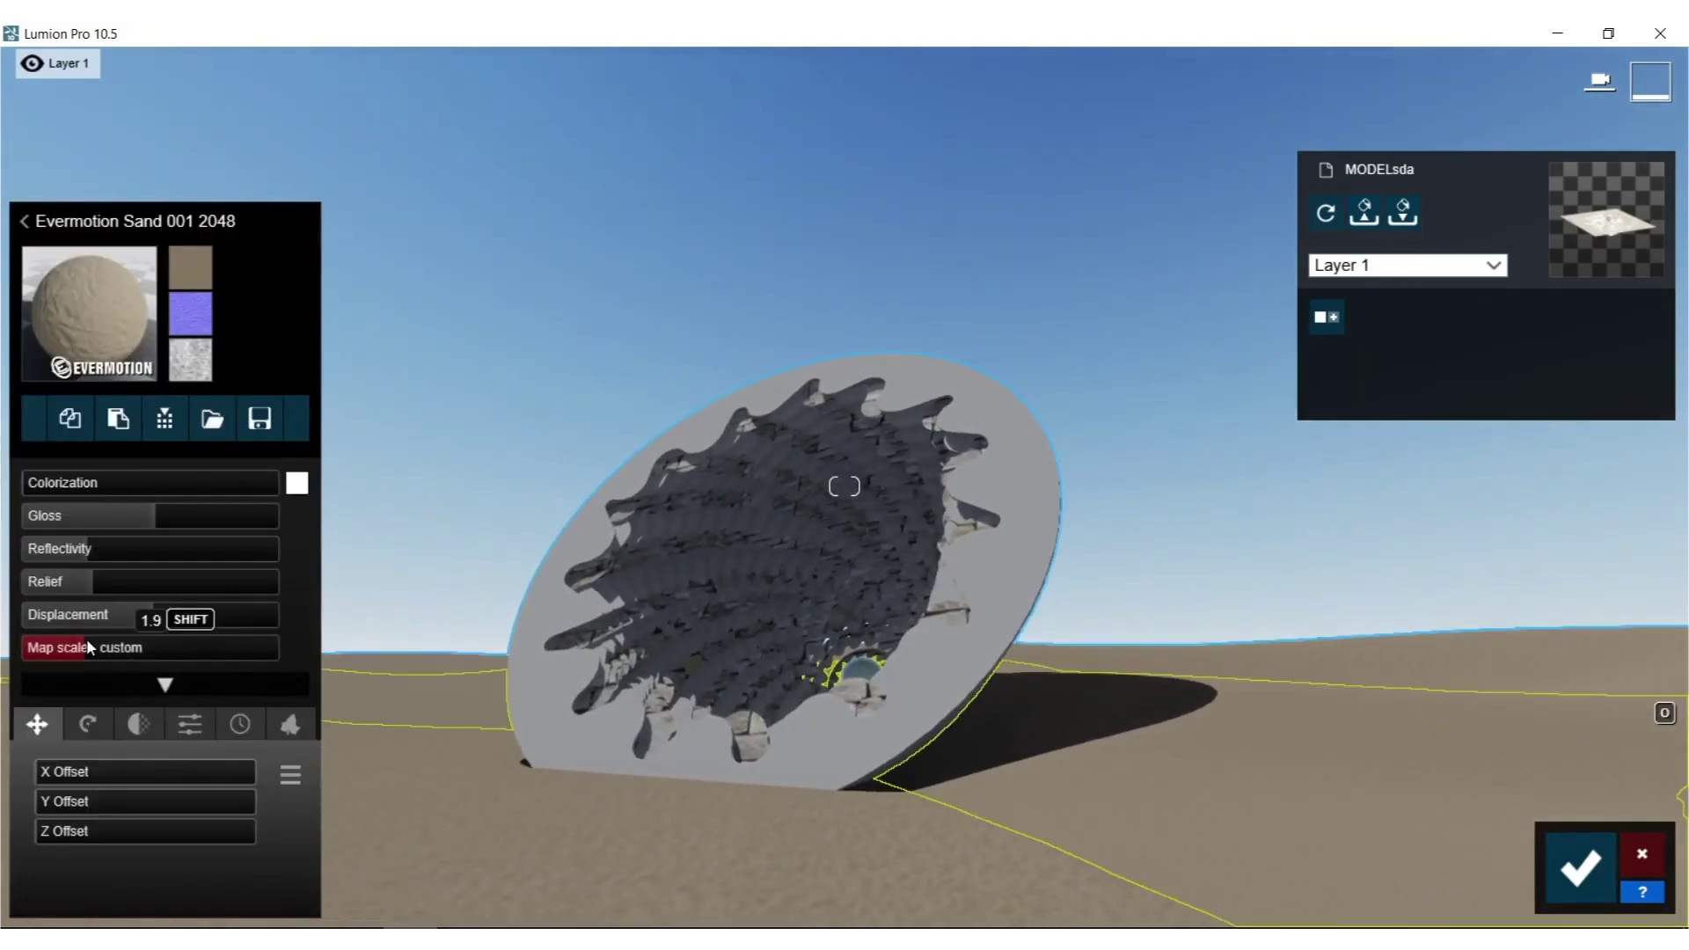
drag(150, 653, 137, 655)
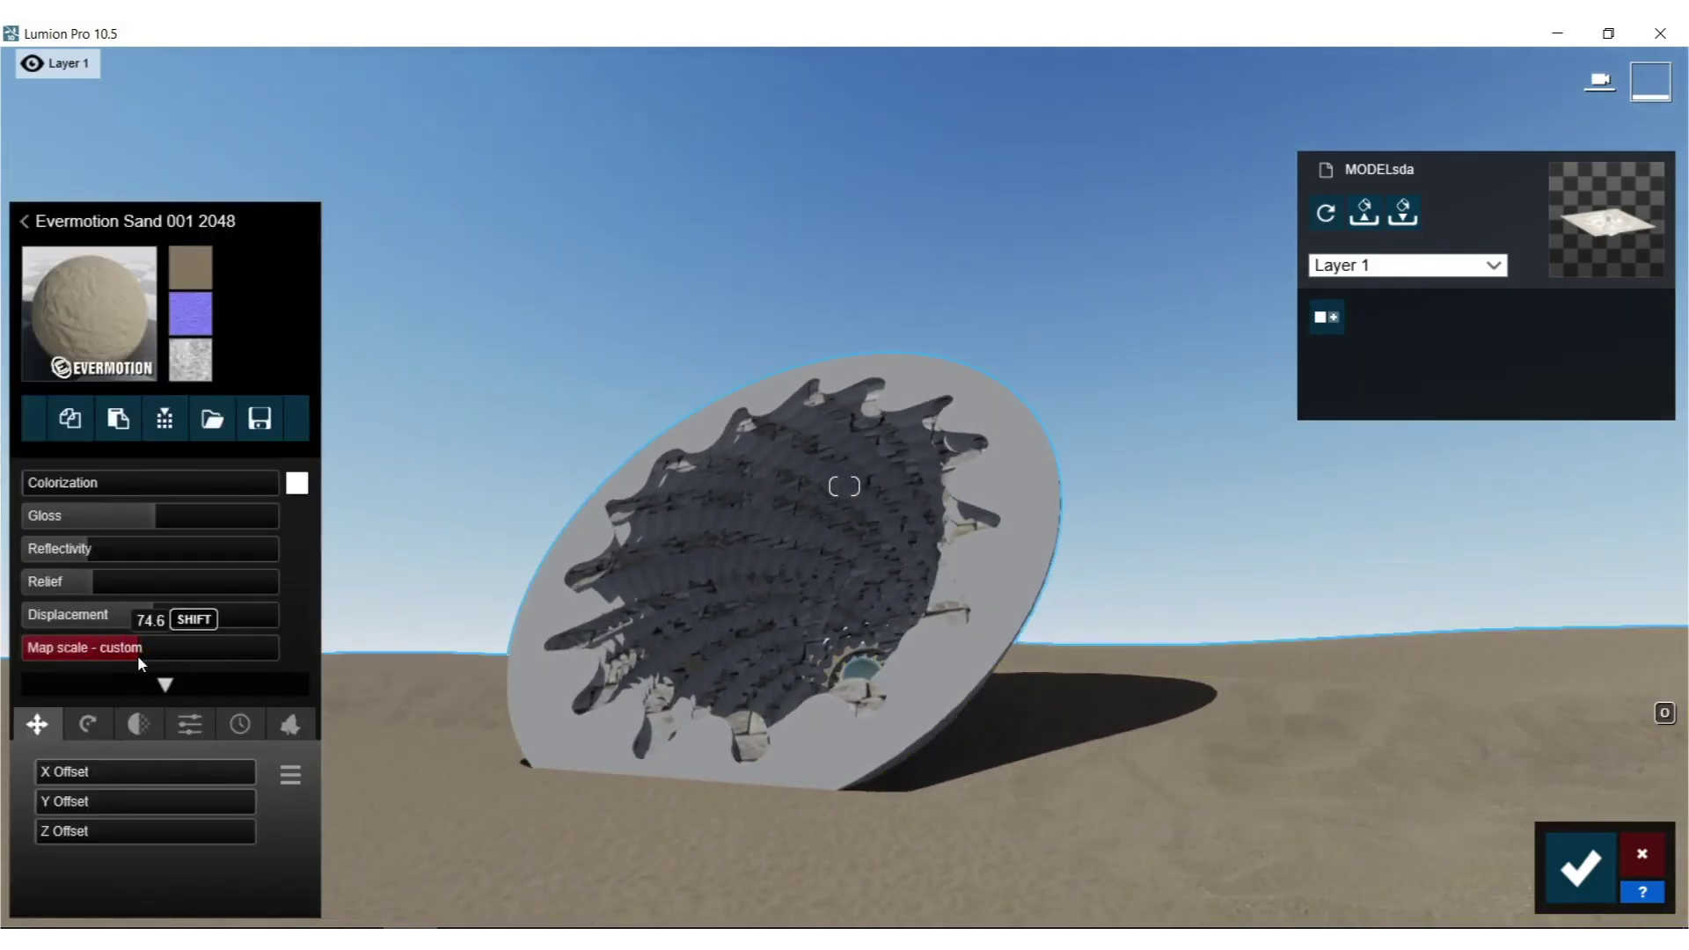
Set the map scale of the patches' sand material to 16.4.
key(a)
right_drag(616, 563, 213, 581)
key(s)
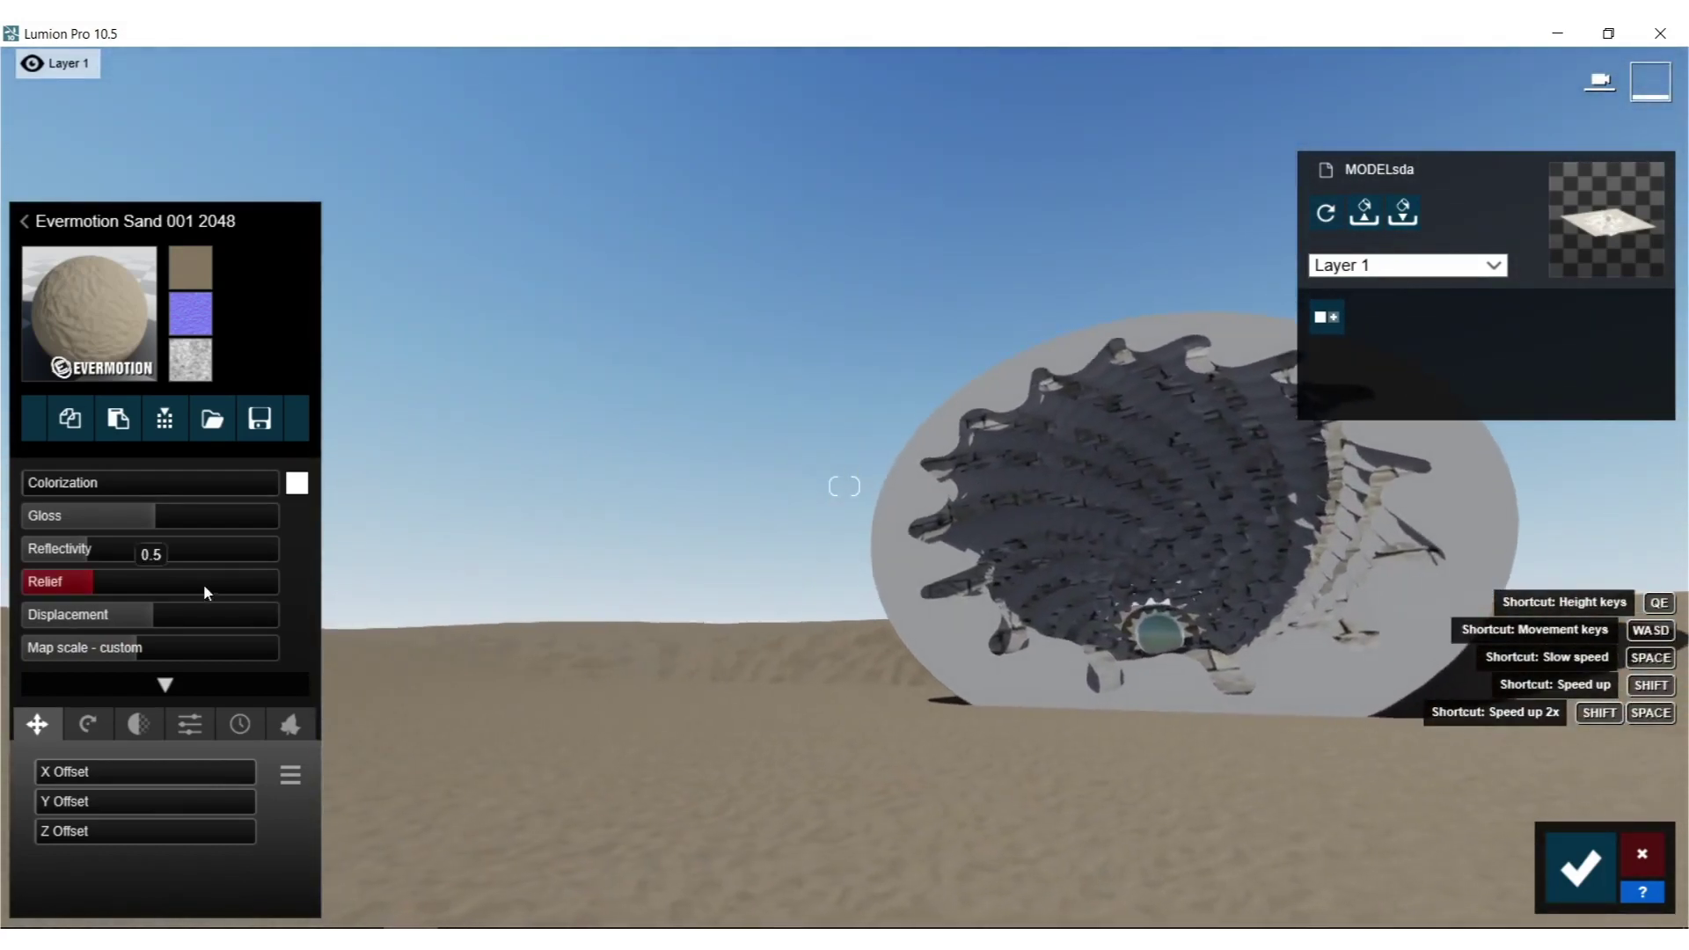
drag(121, 656, 113, 656)
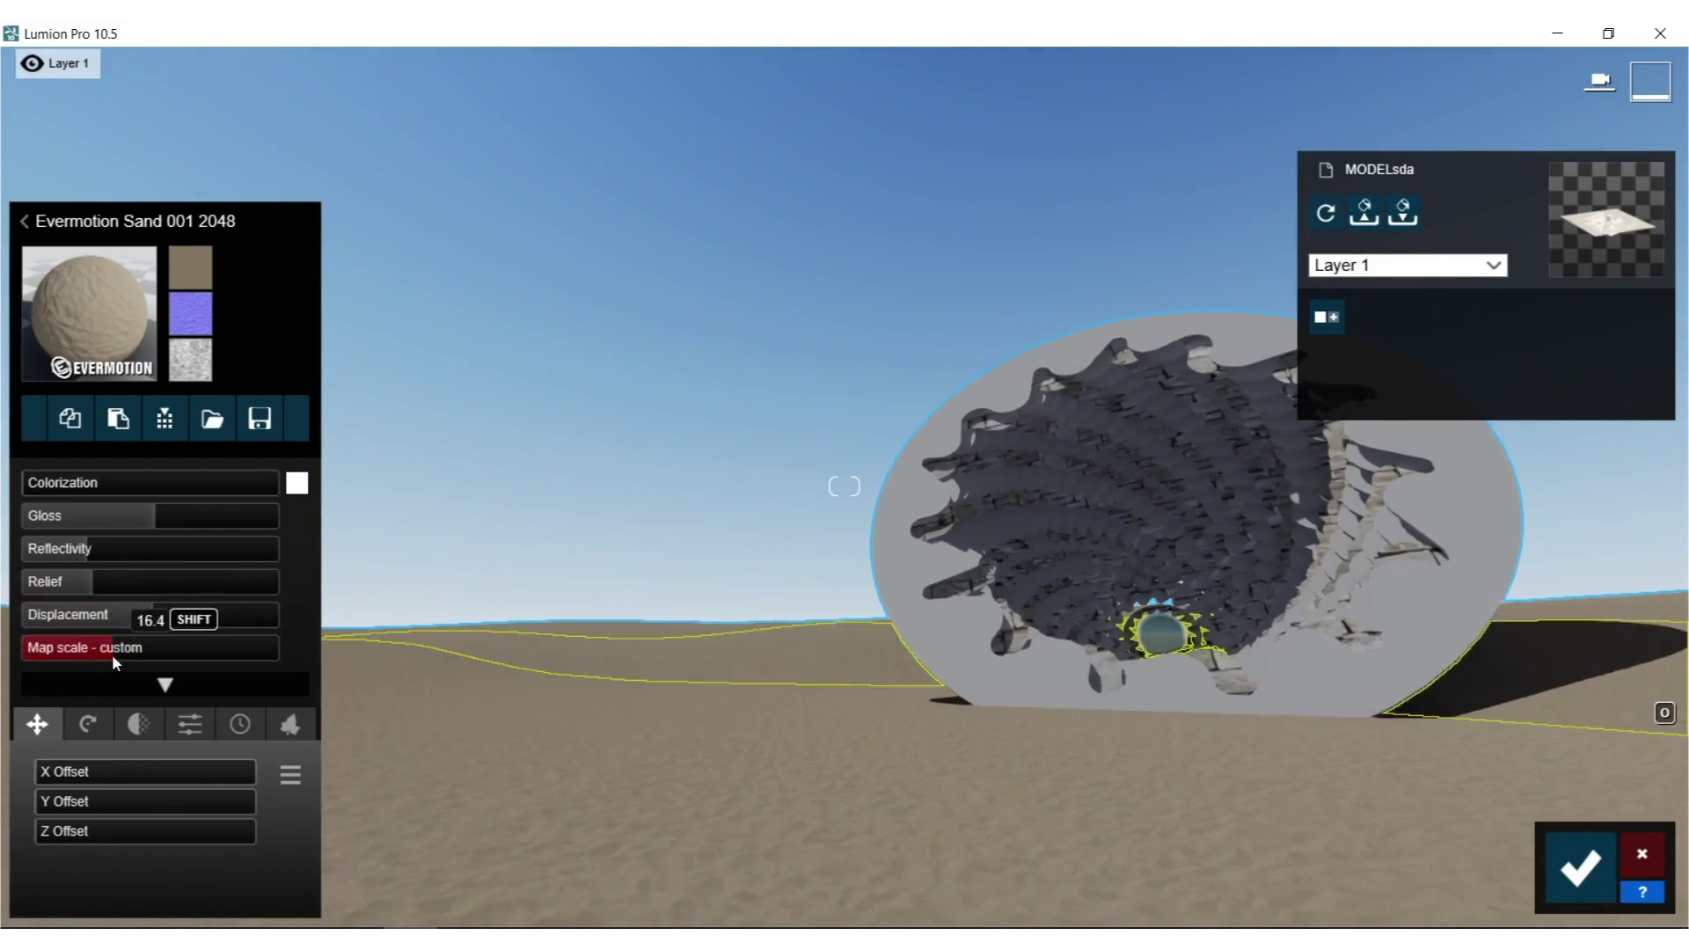
Replace the rock material on the shell's spiral bands with Leaves and increase its spread and leaf size.
right_drag(609, 658, 940, 723)
key(w)
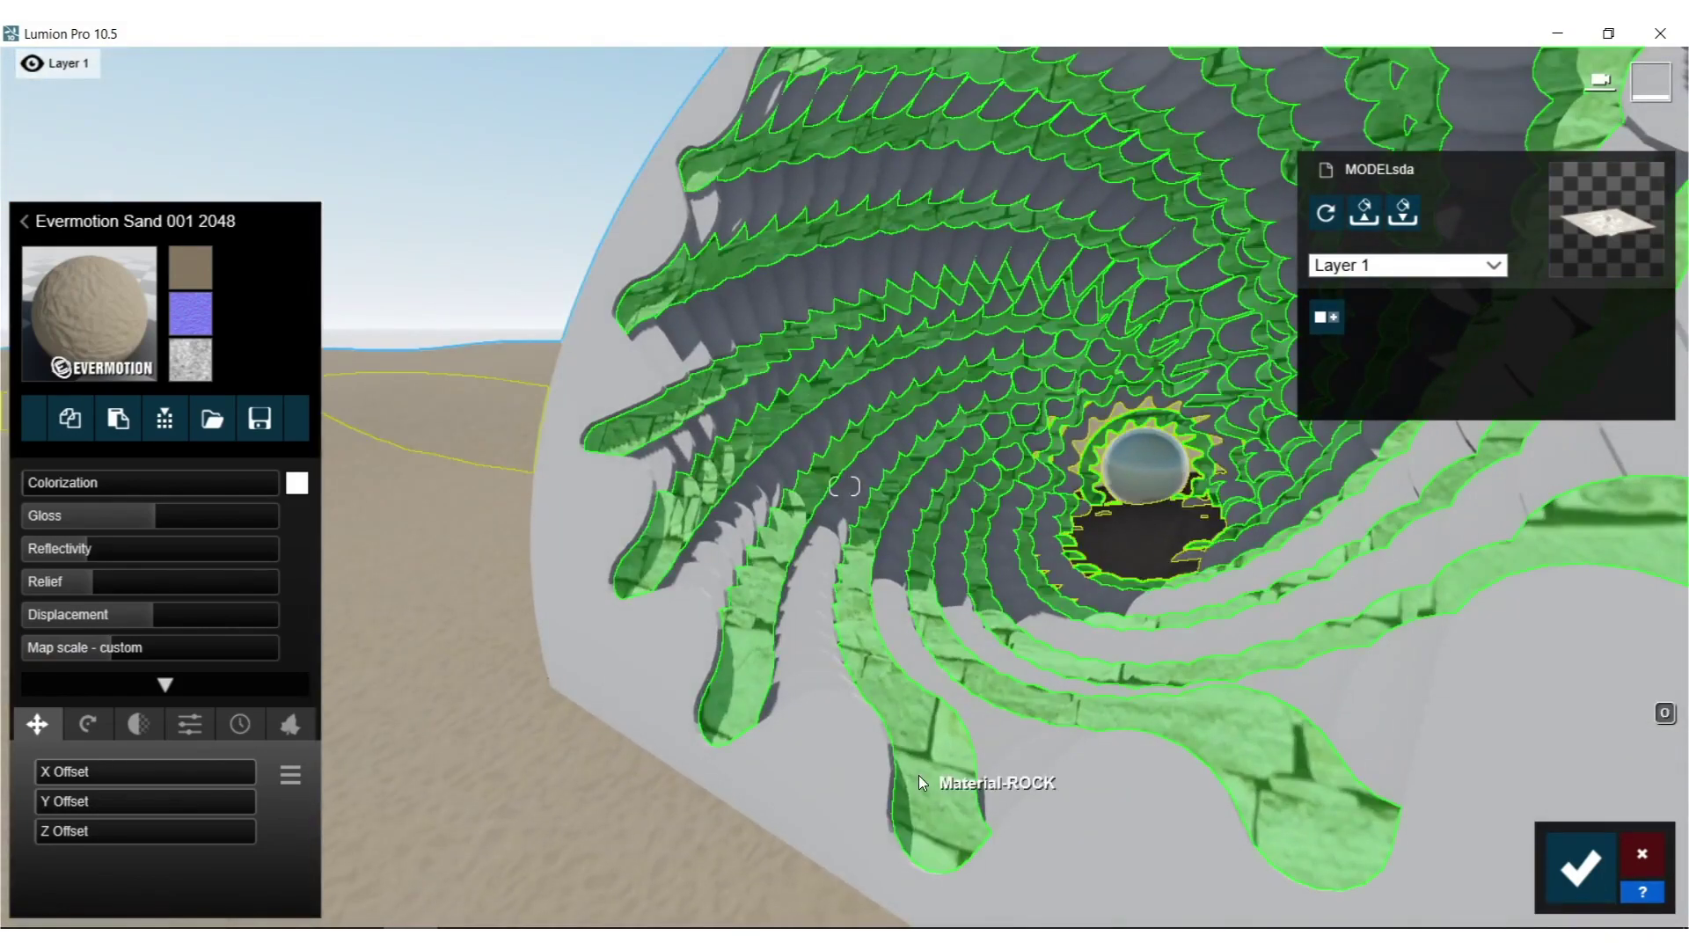
click(918, 774)
click(63, 189)
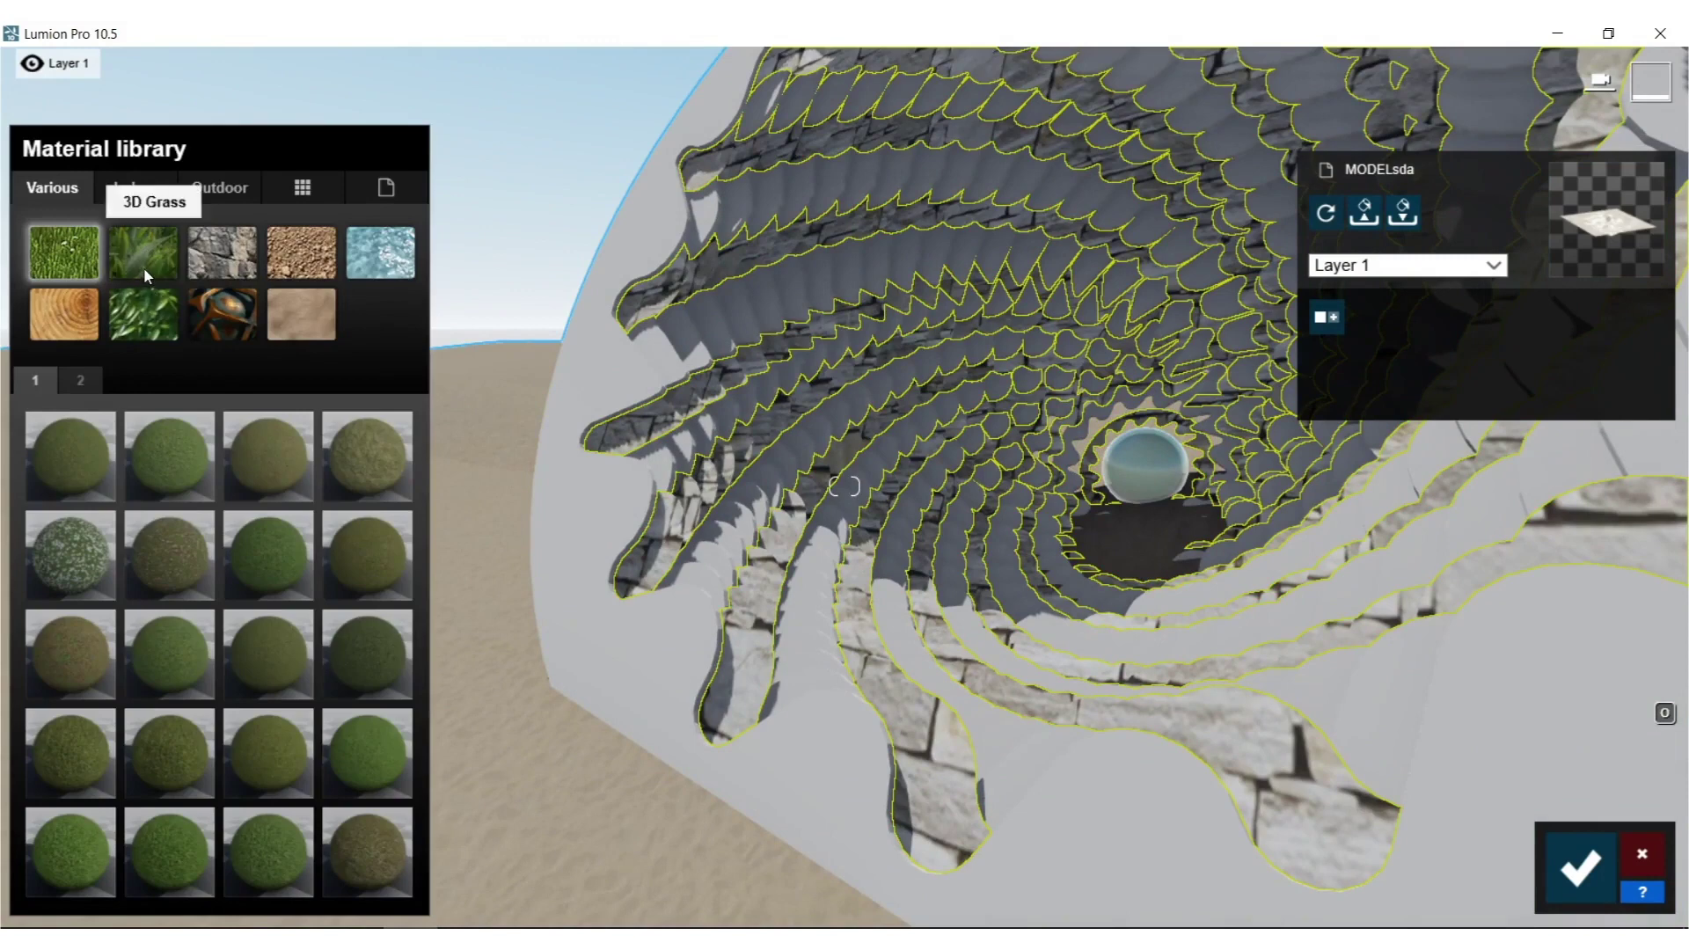
click(144, 303)
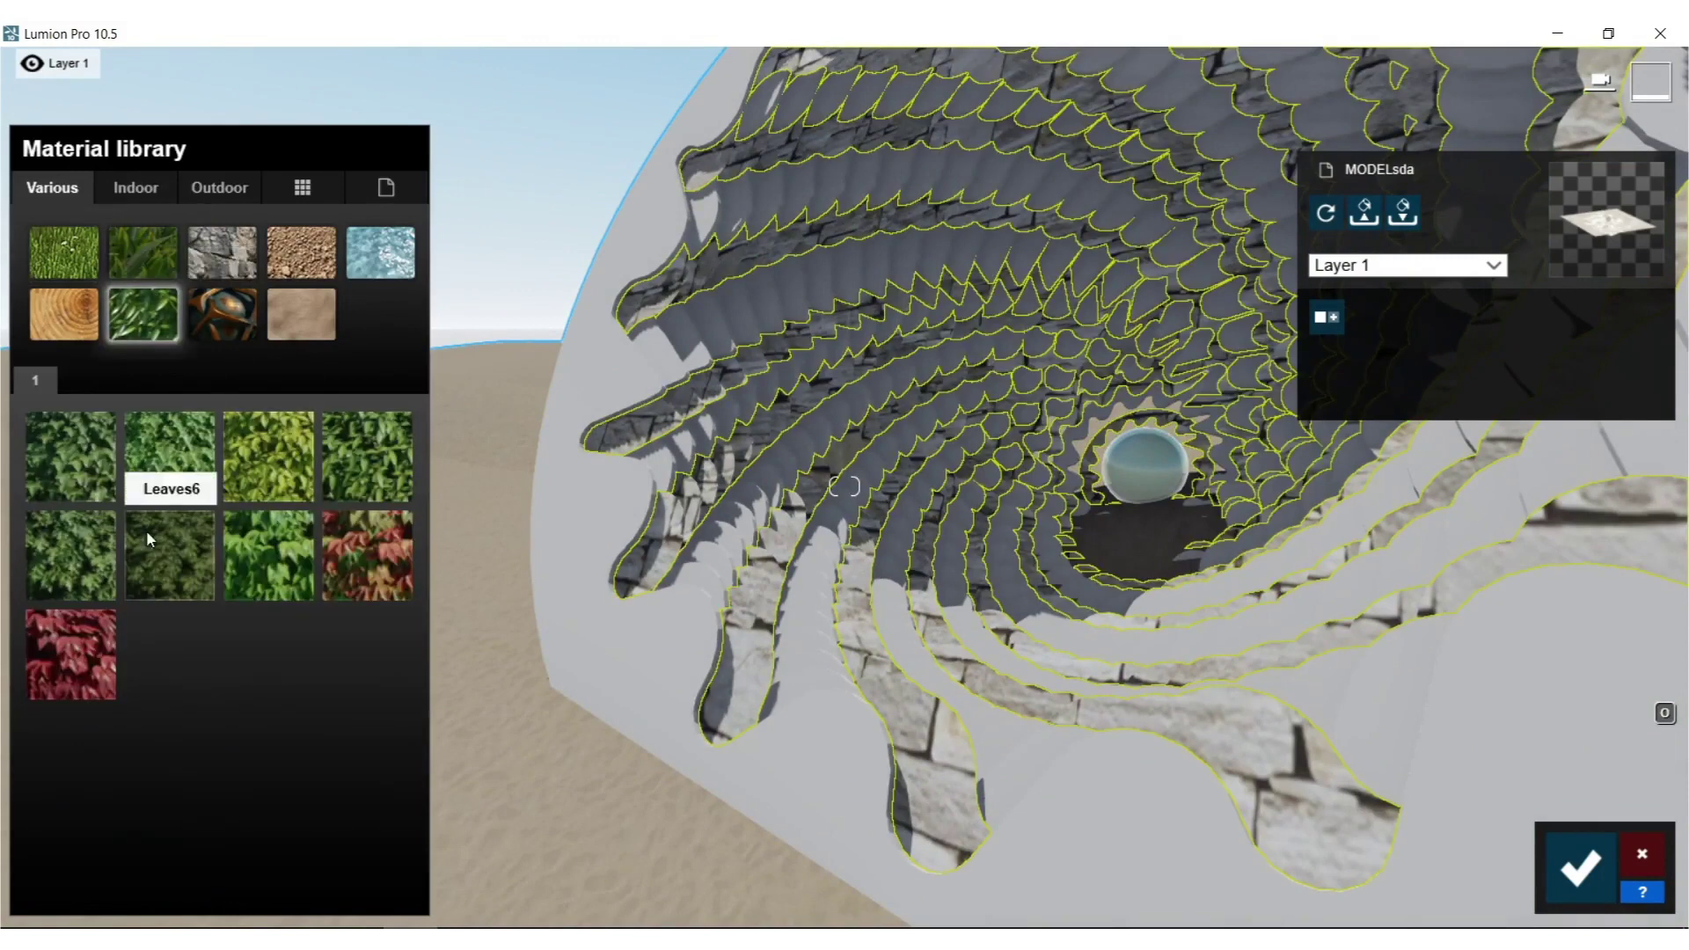
click(151, 466)
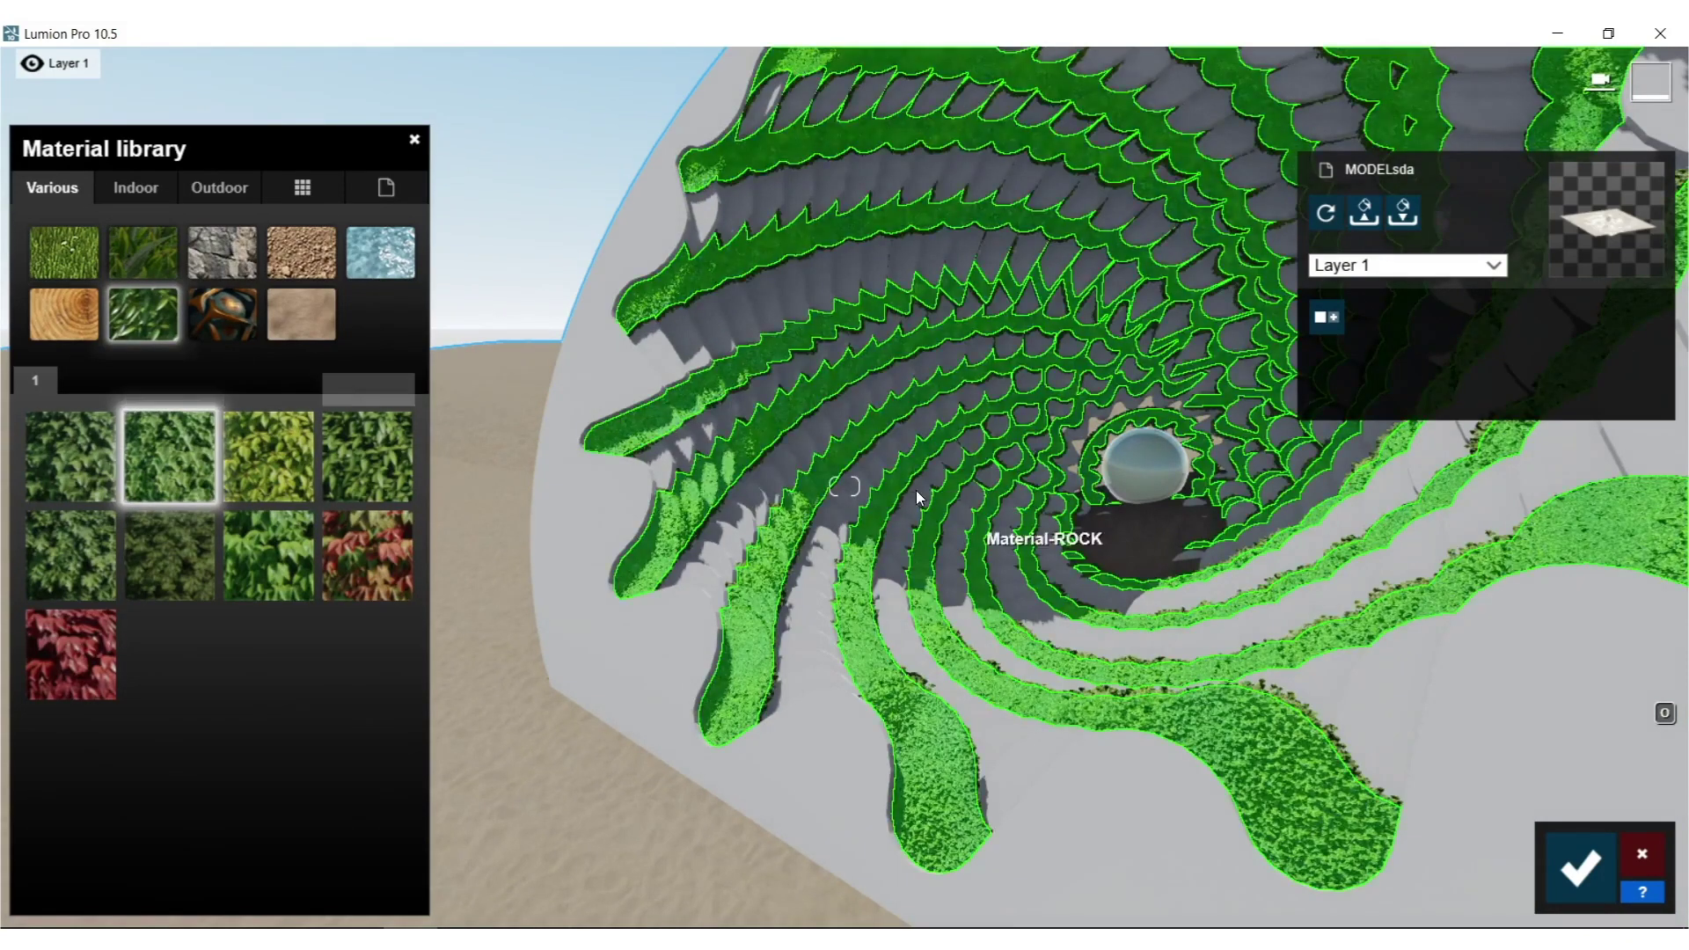
click(72, 448)
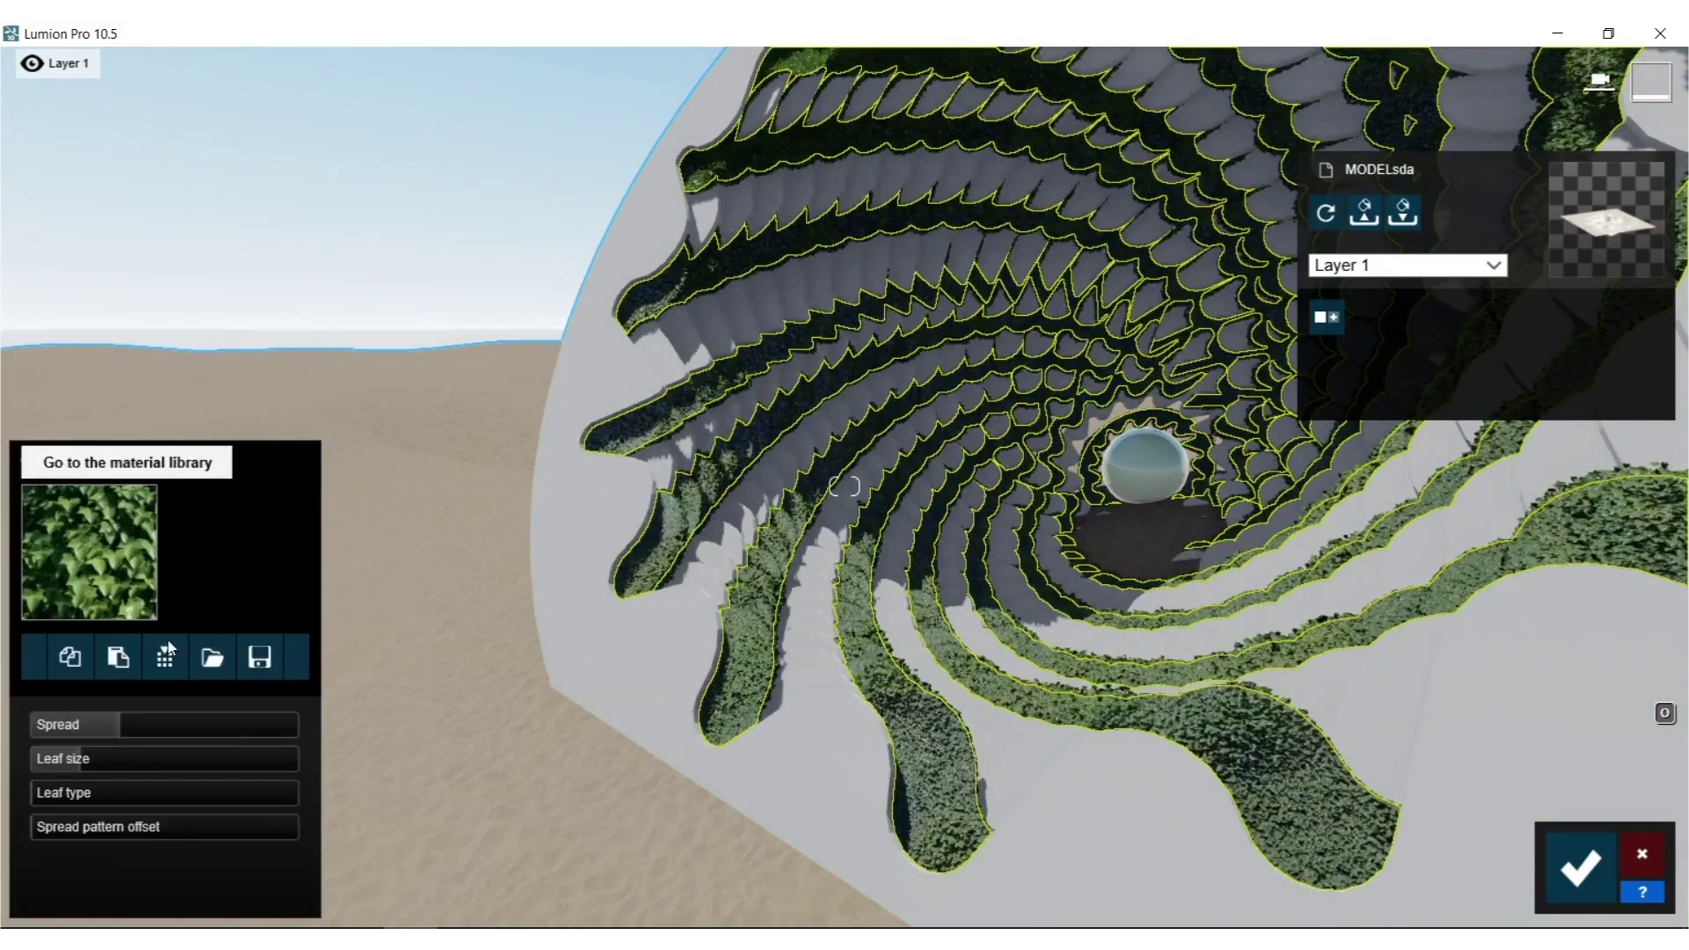
mouse_move(93, 725)
mouse_down()
mouse_move(408, 718)
mouse_move(208, 695)
mouse_up()
mouse_move(80, 762)
mouse_down()
mouse_move(172, 772)
mouse_move(99, 749)
mouse_up()
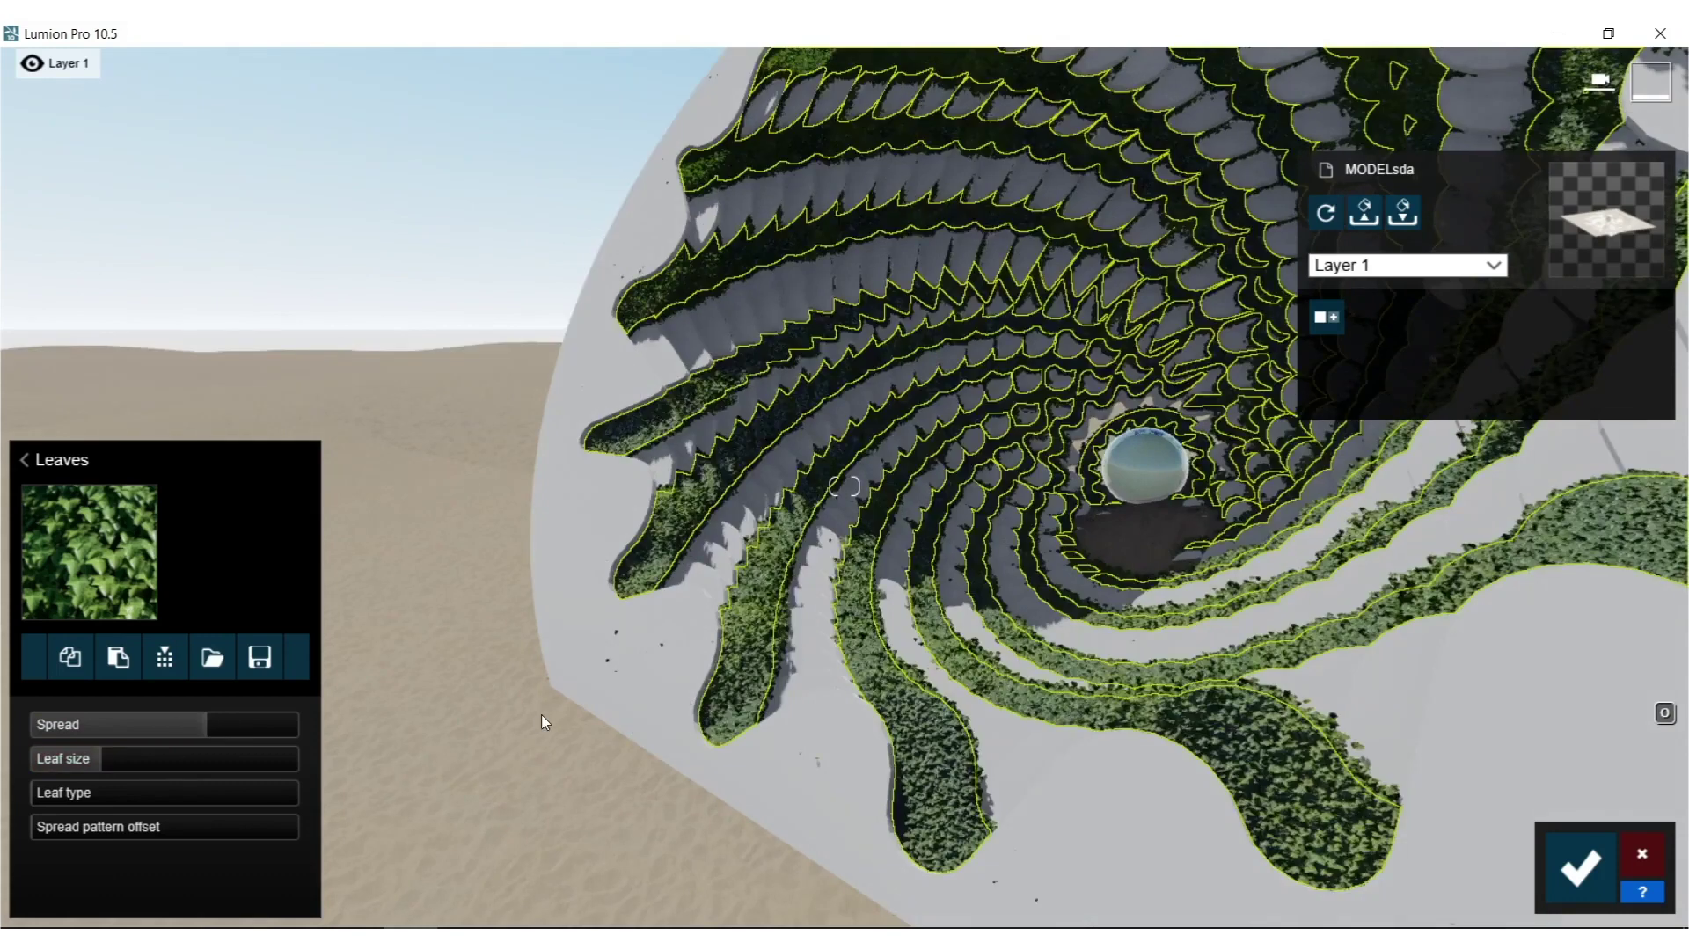
Apply the Polii TilesMarble 063 2k material to the shell body and inspect the surface up close.
click(541, 715)
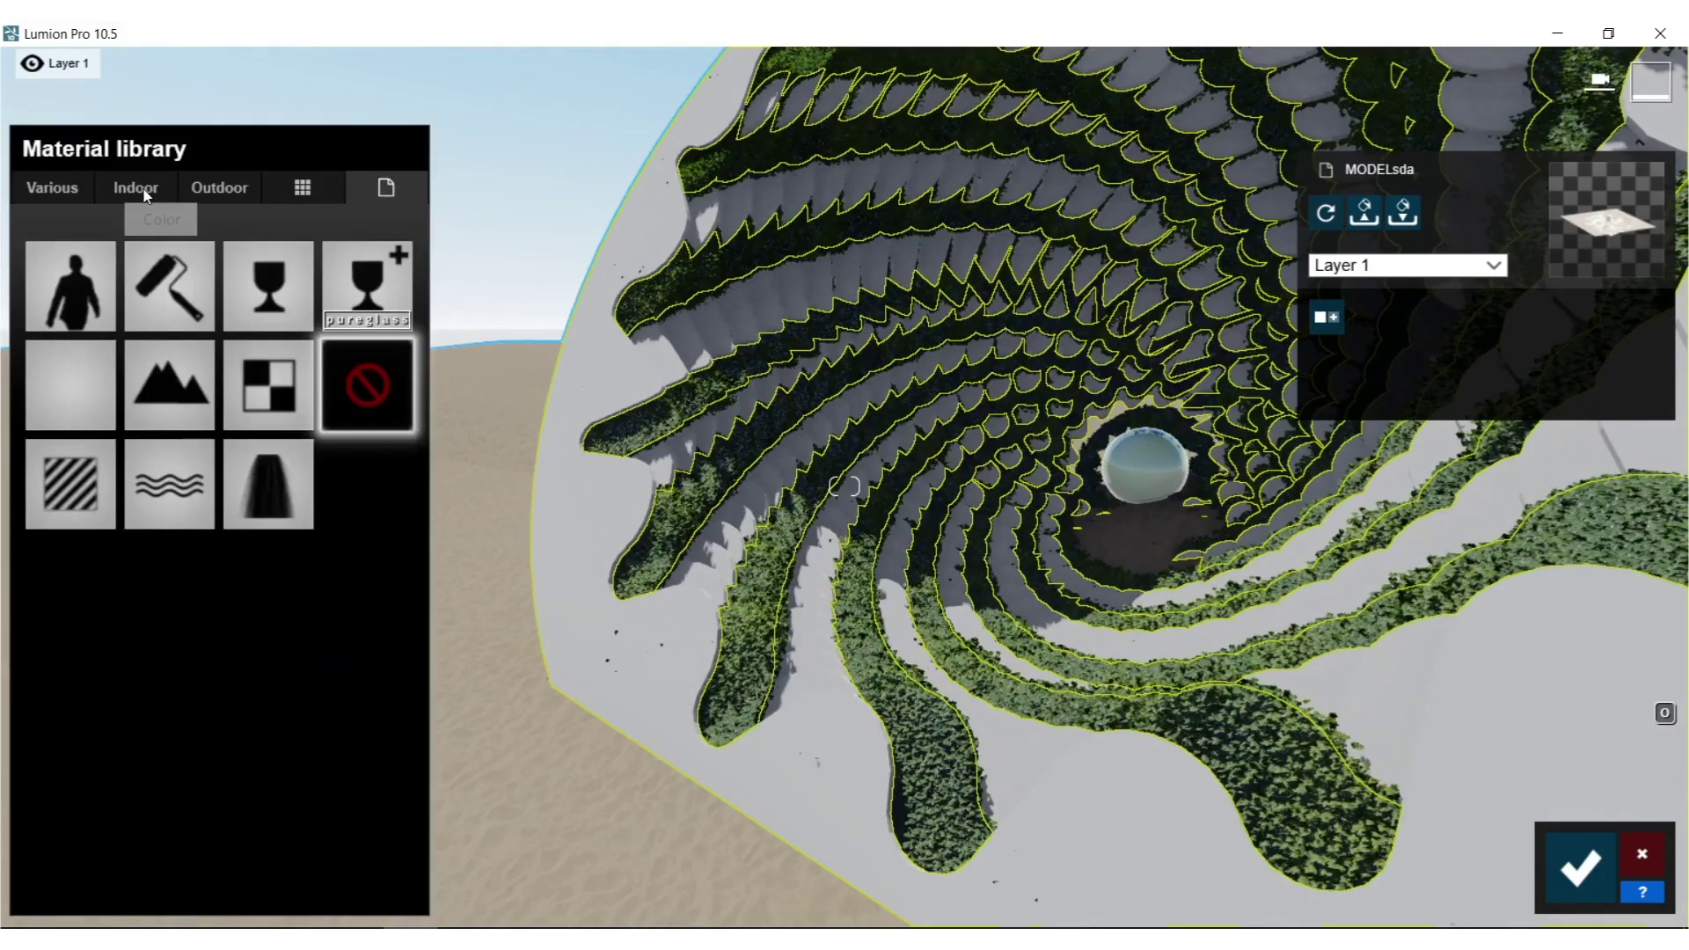
click(136, 187)
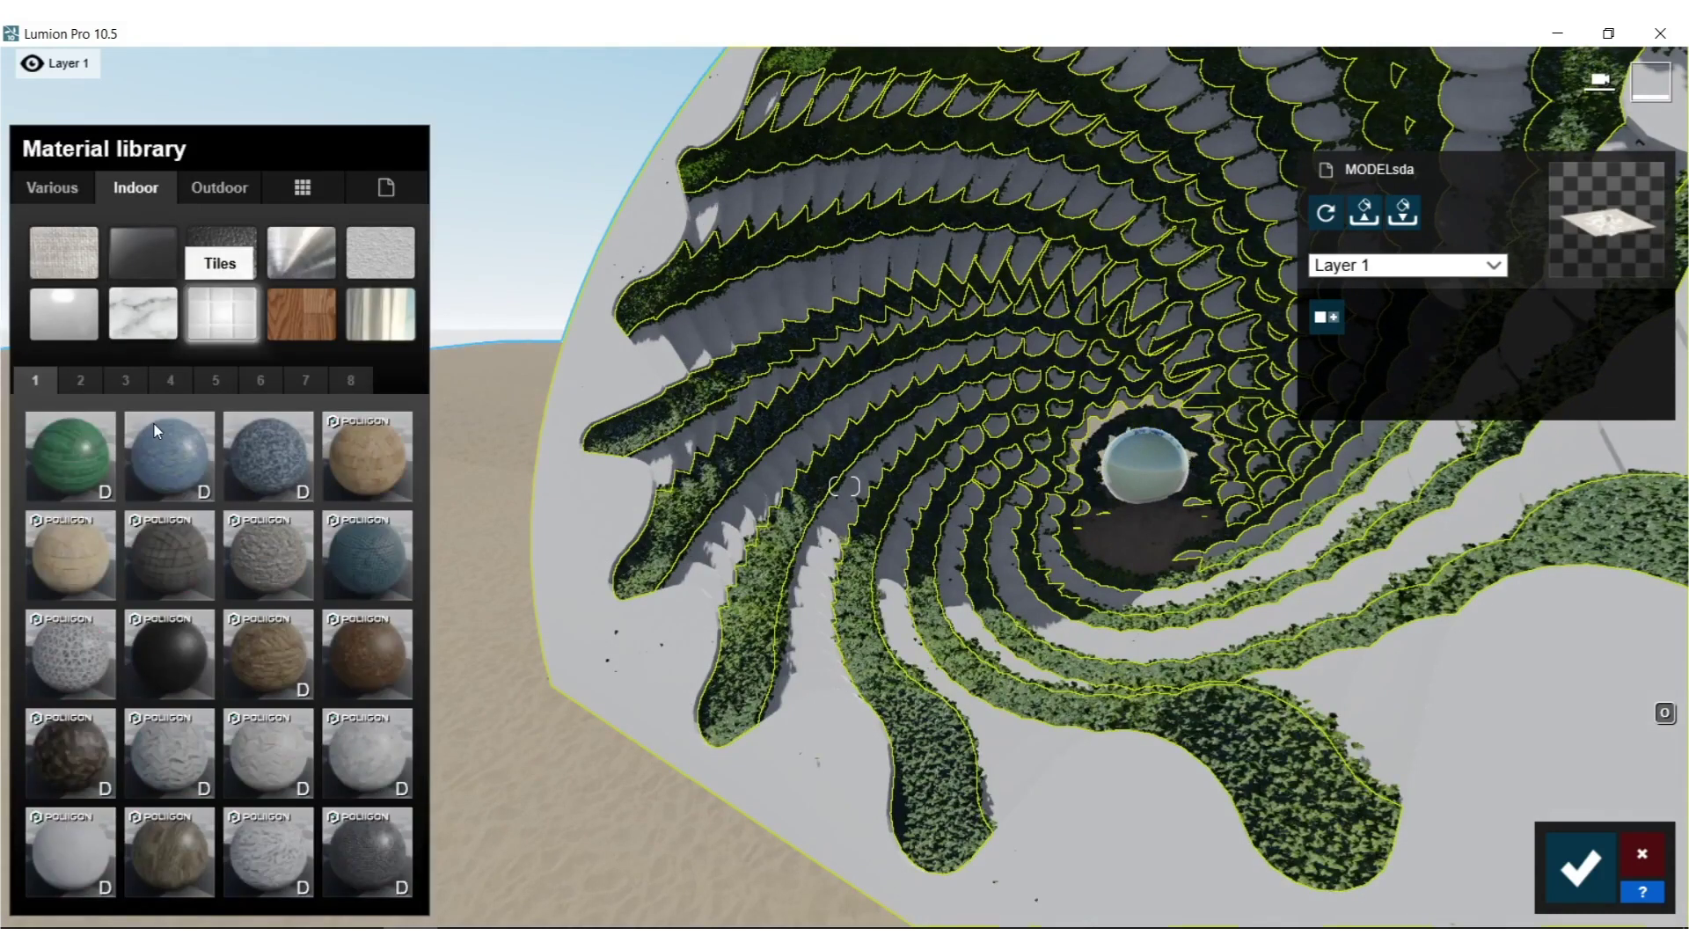
click(79, 850)
right_drag(883, 589, 1060, 611)
key(w)
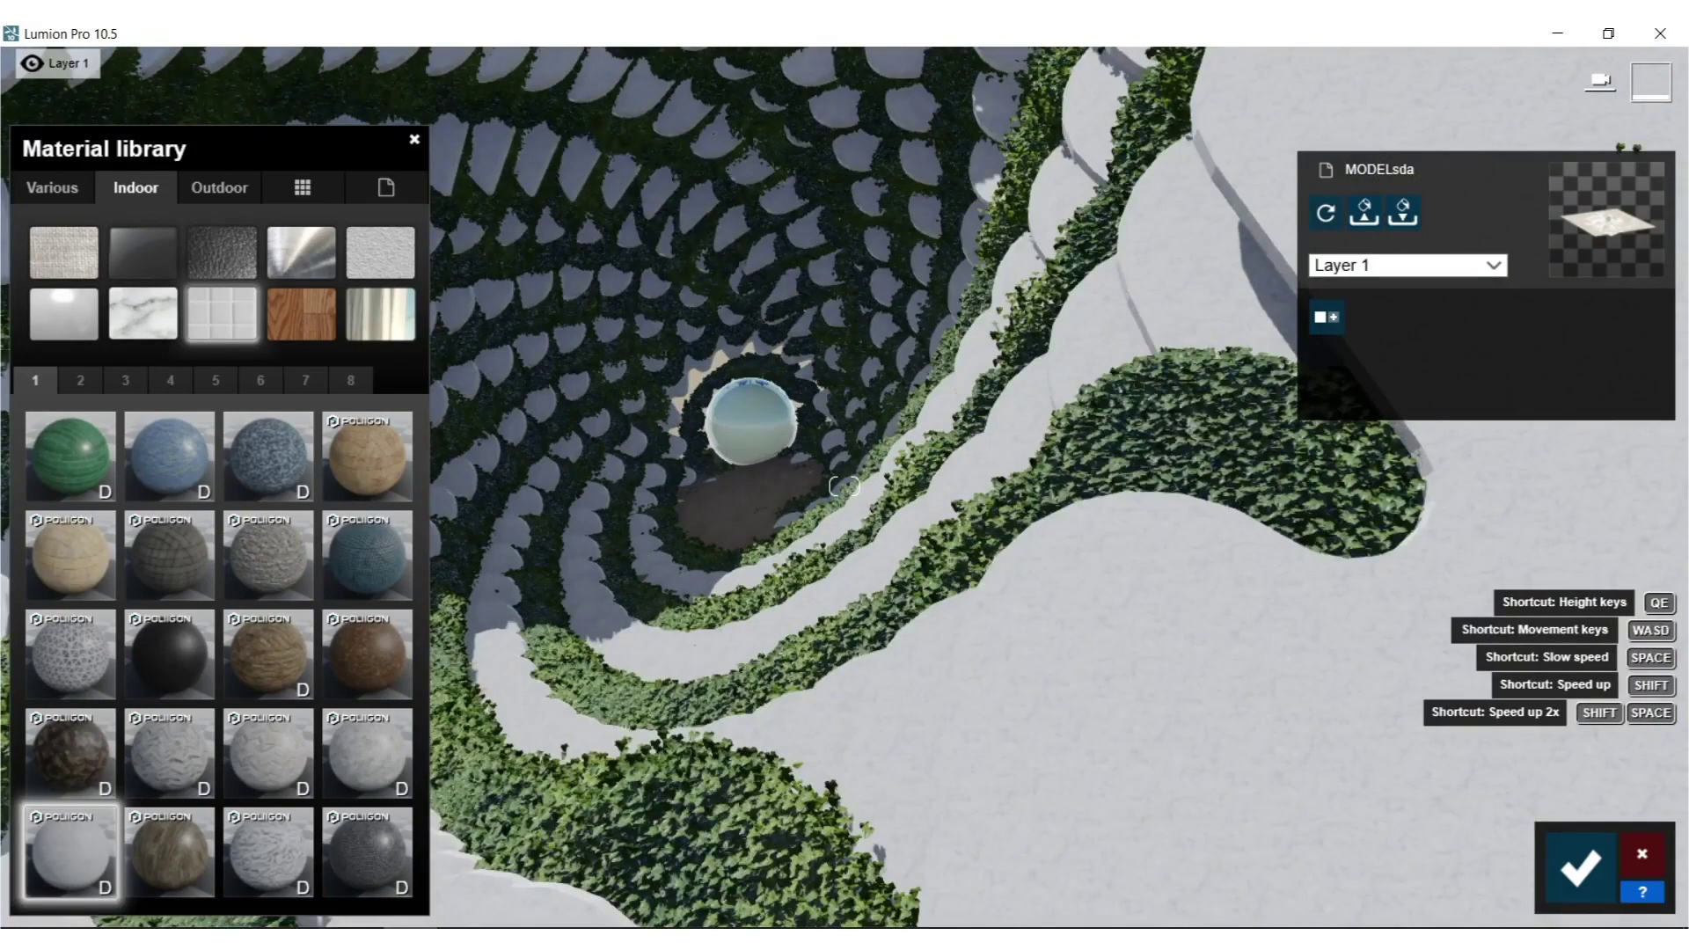
right_drag(845, 487, 669, 396)
key(s)
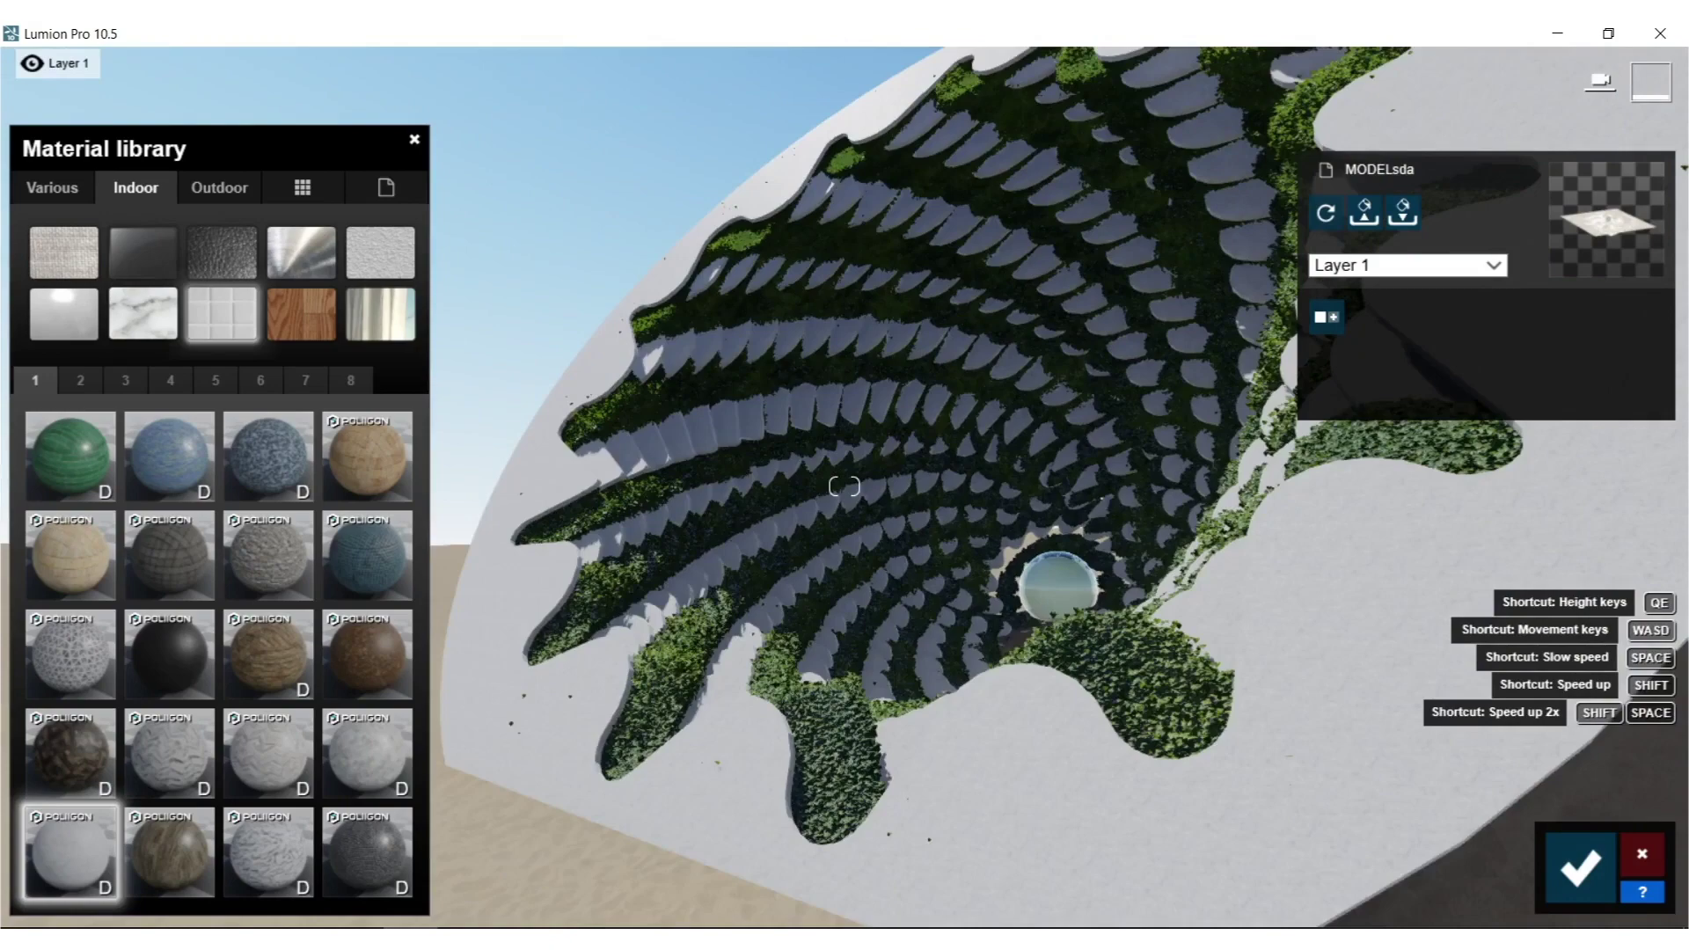
right_drag(844, 486, 1021, 572)
key(w)
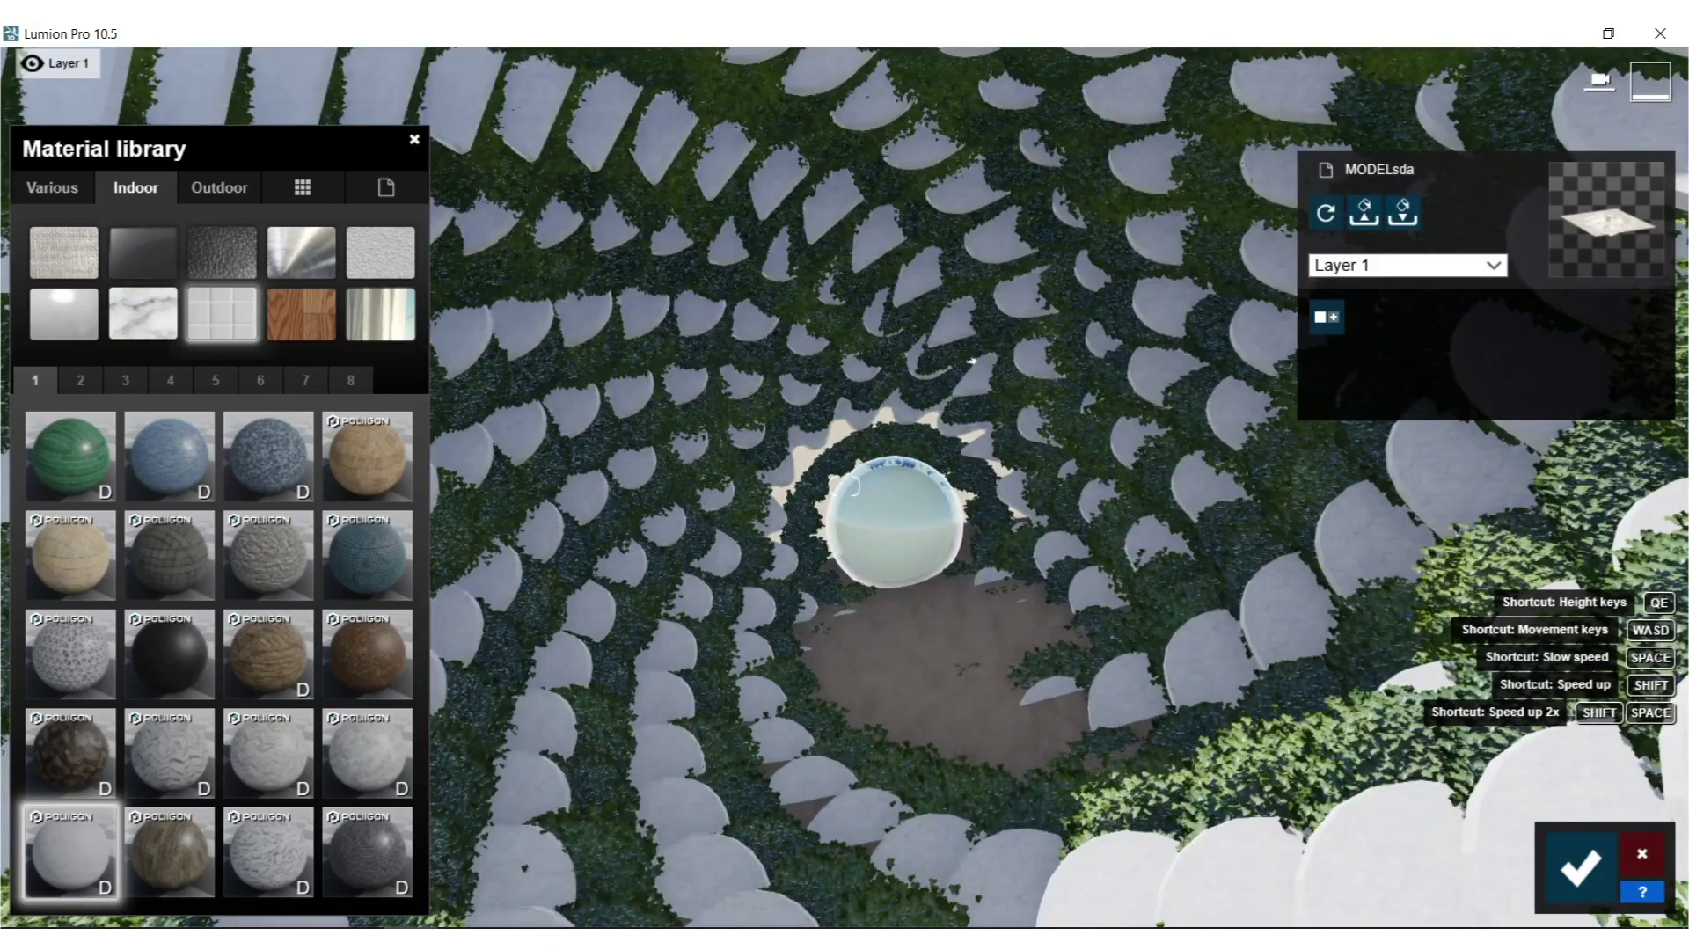
Apply Marble 014 1024 to the surface inside the glass sphere and raise its emissive value.
right_drag(845, 486, 845, 398)
key(w)
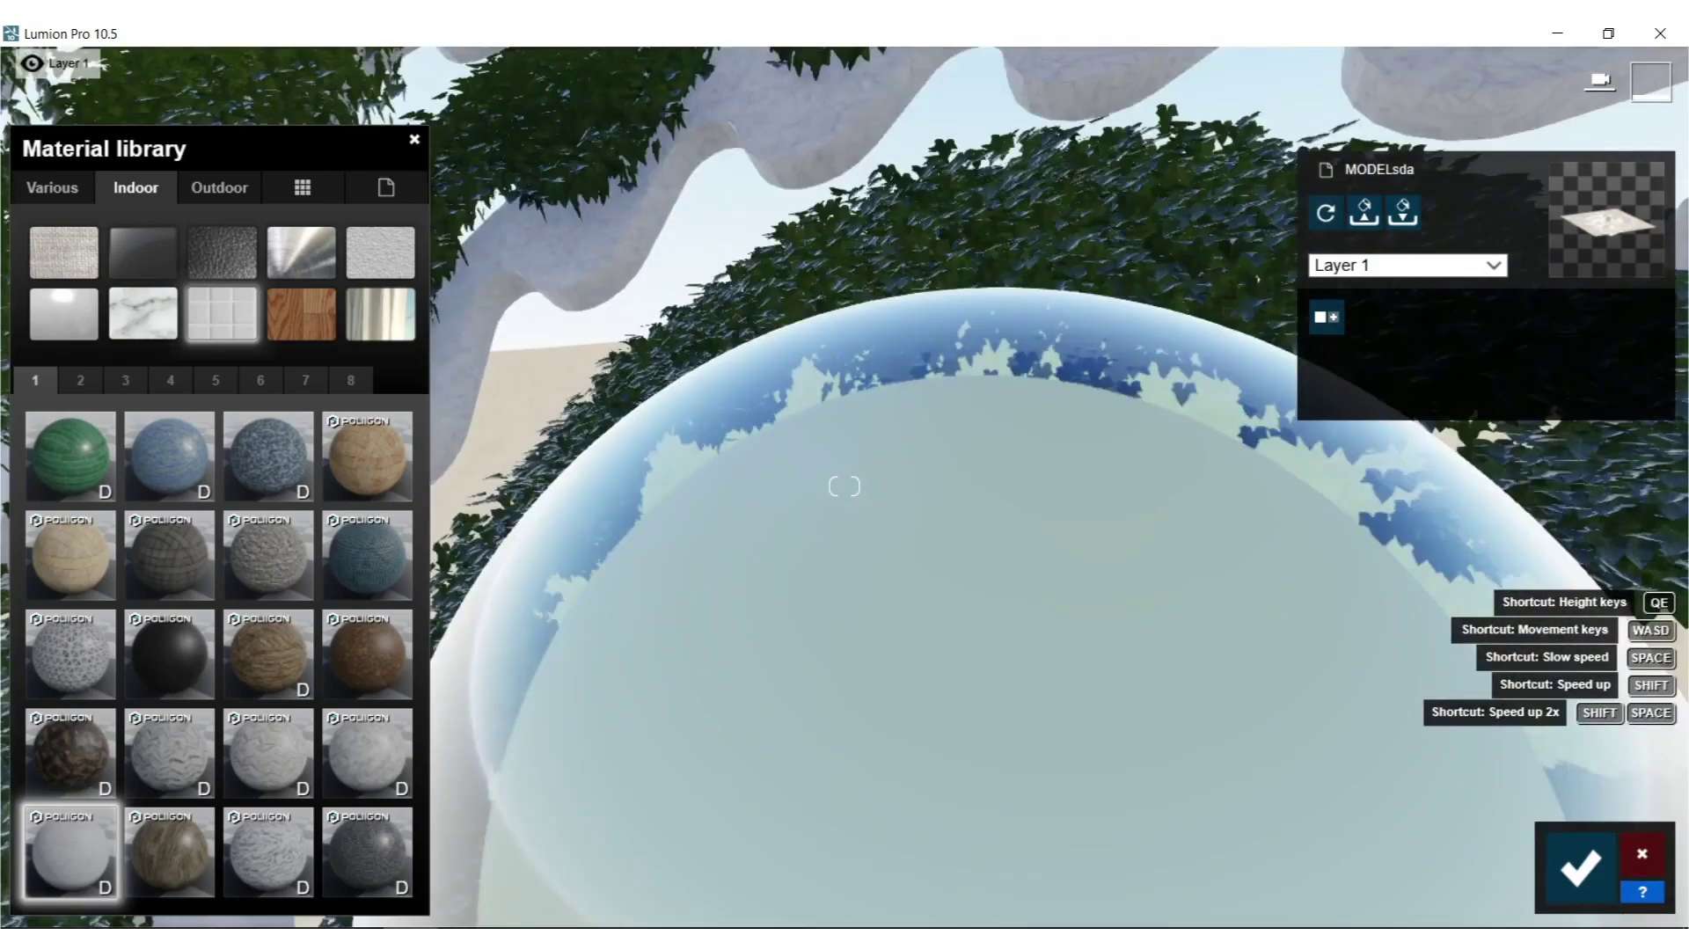
key(w)
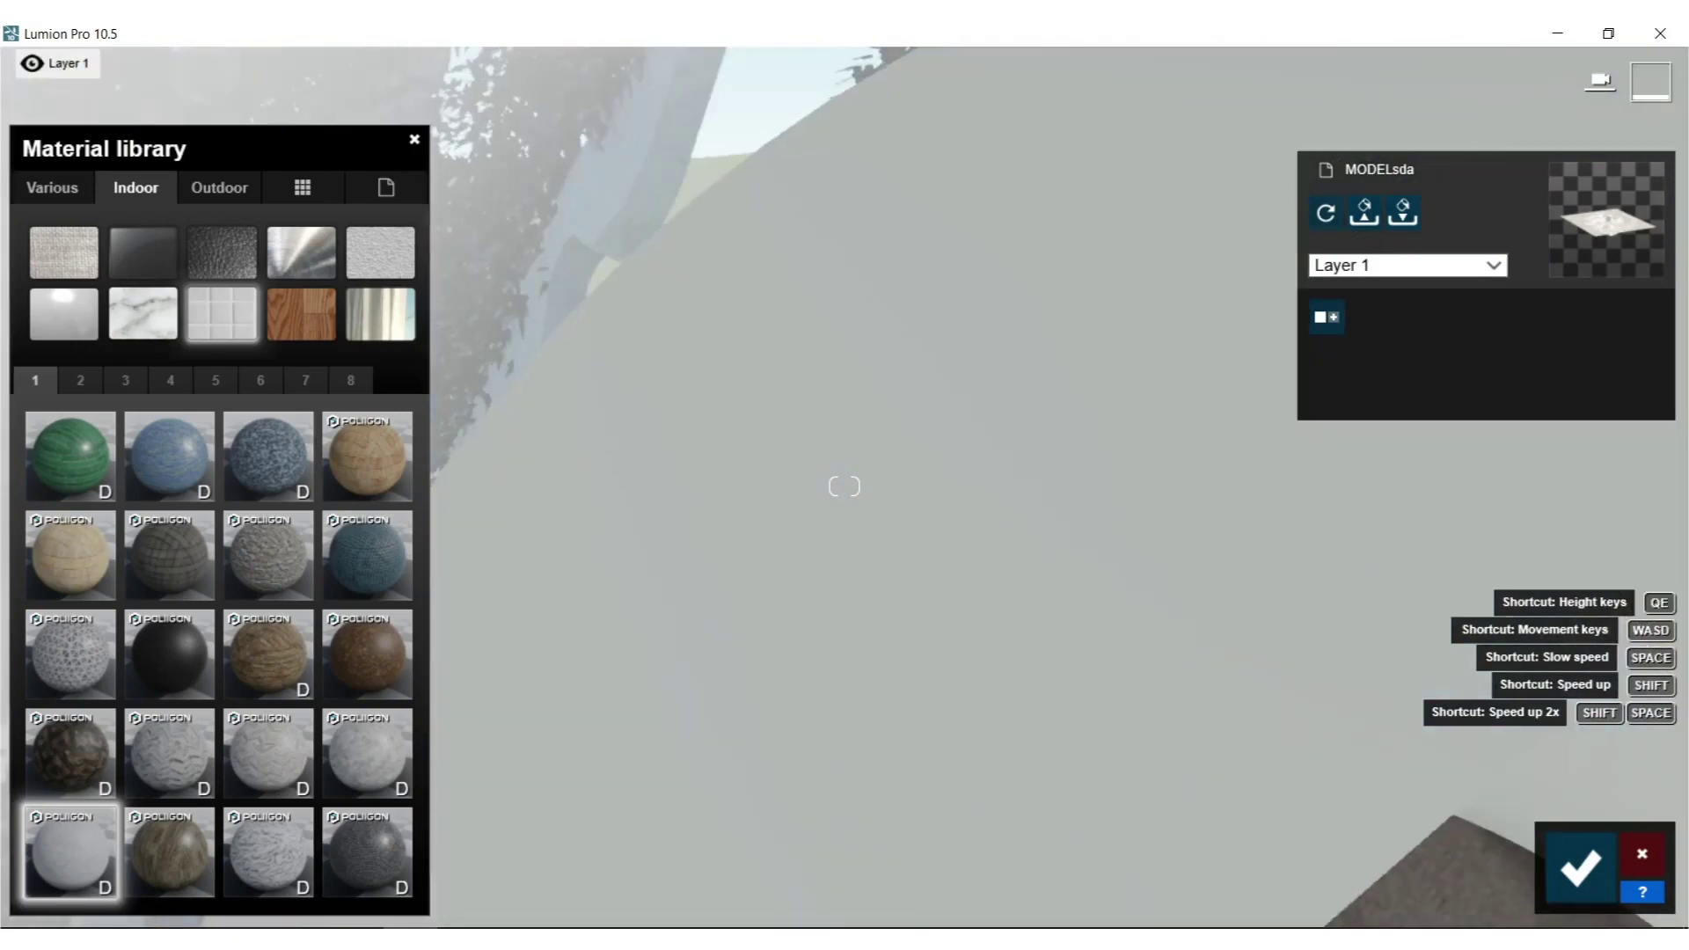
click(91, 180)
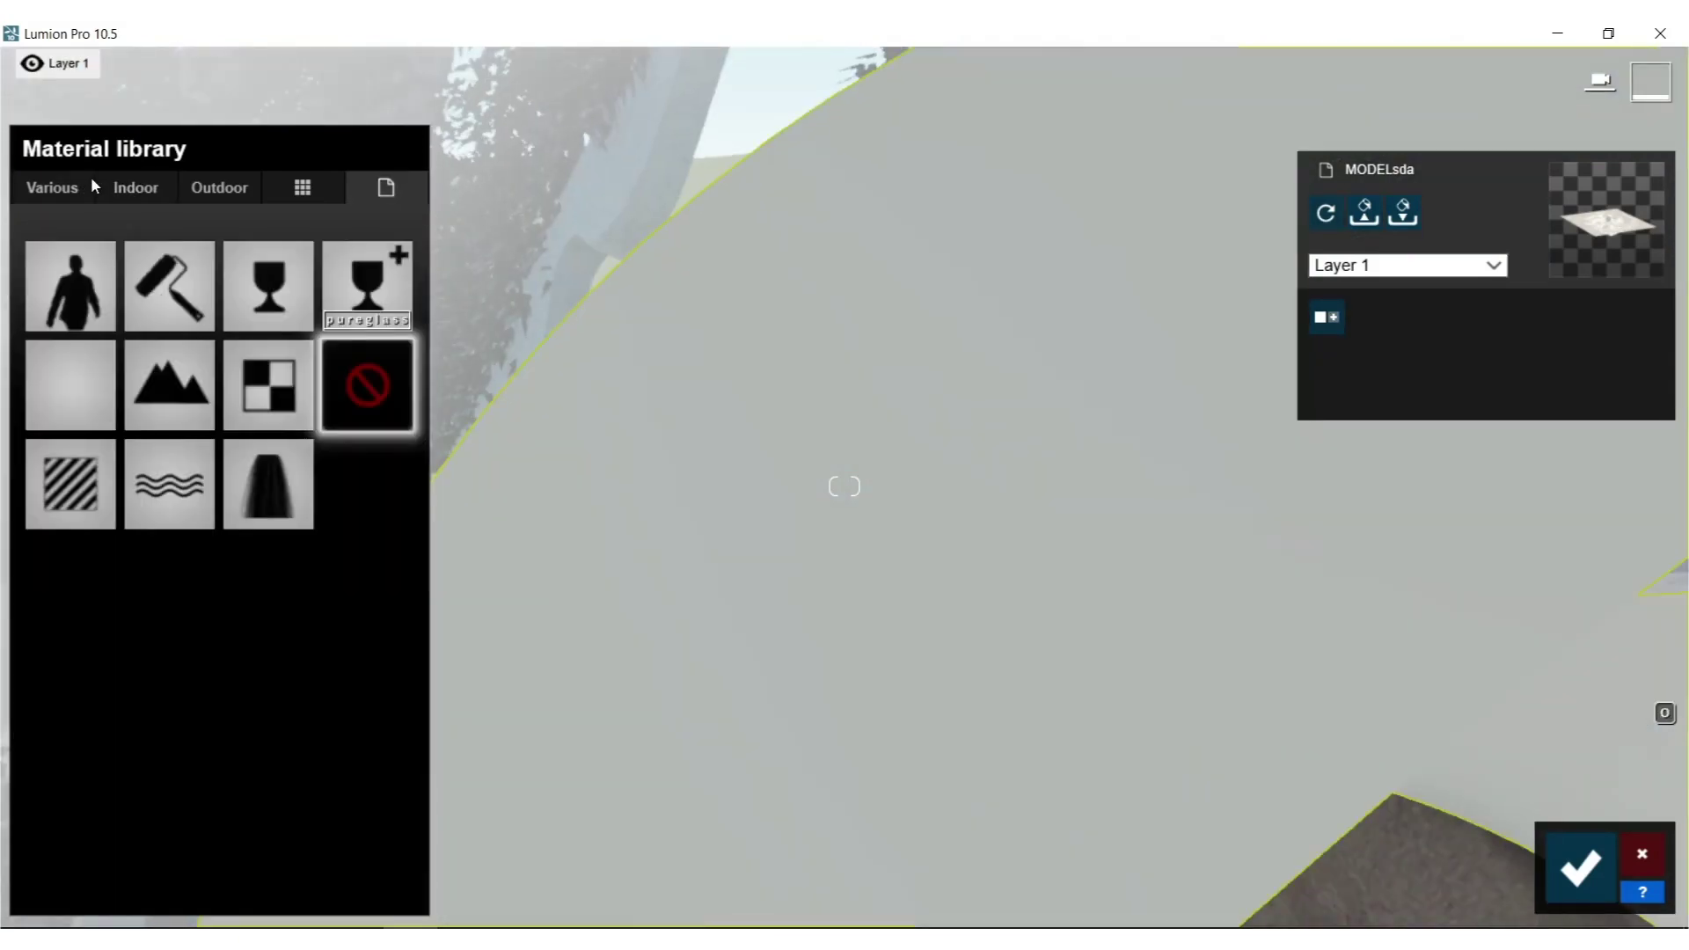
click(106, 185)
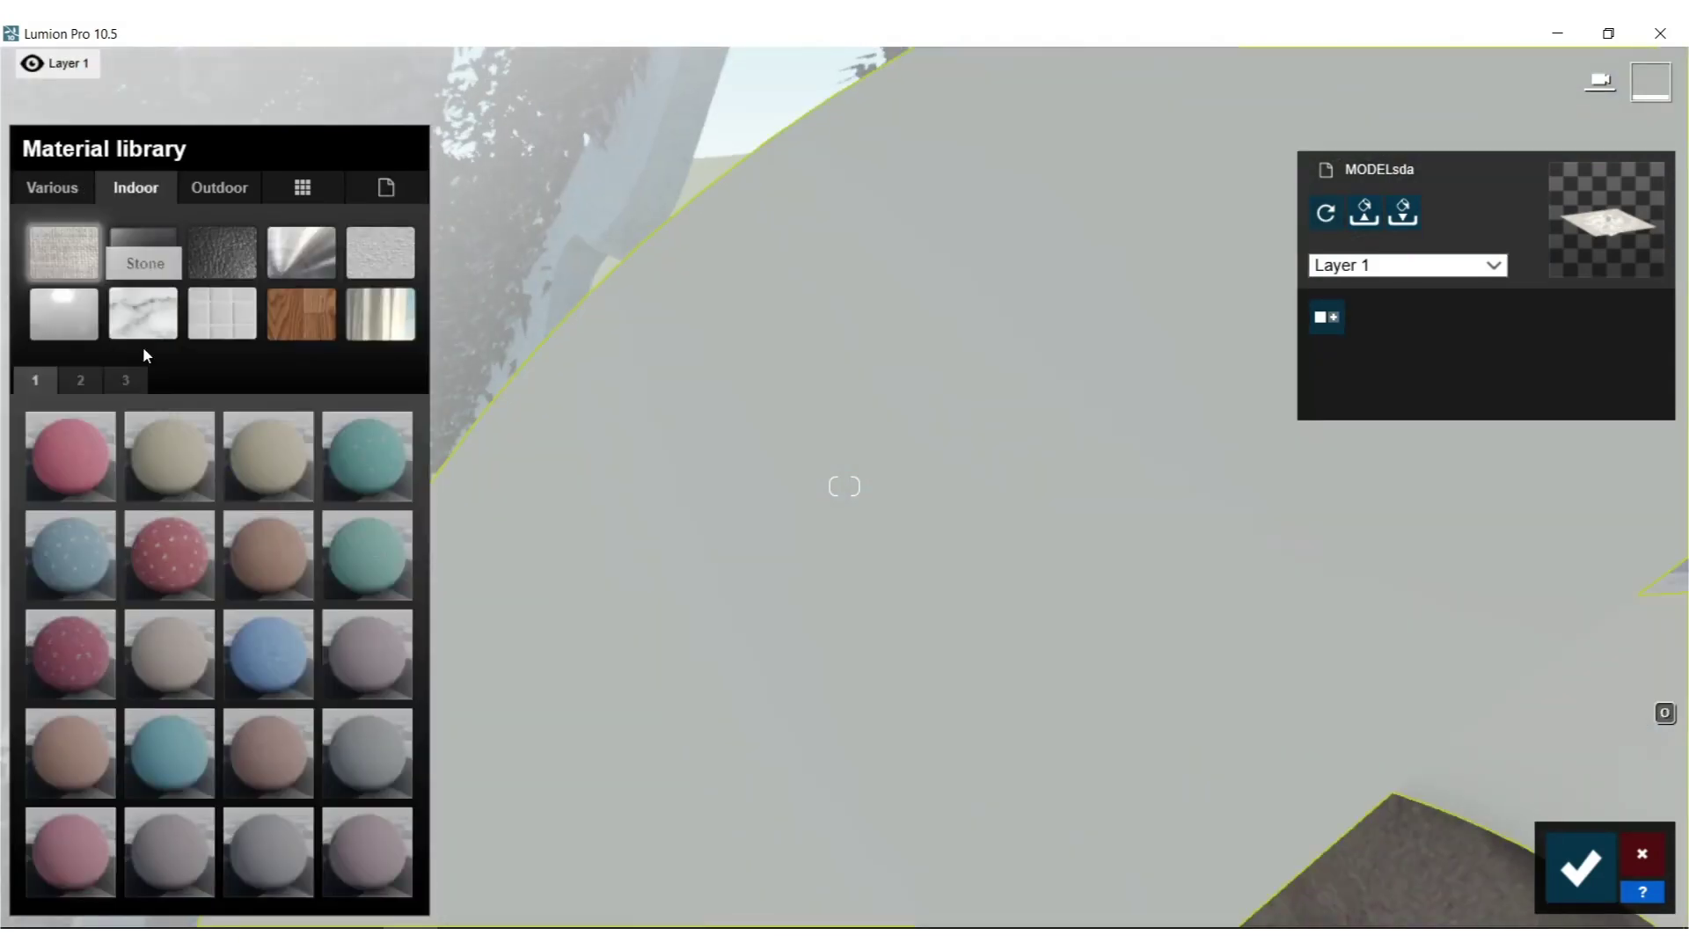
click(142, 314)
click(168, 786)
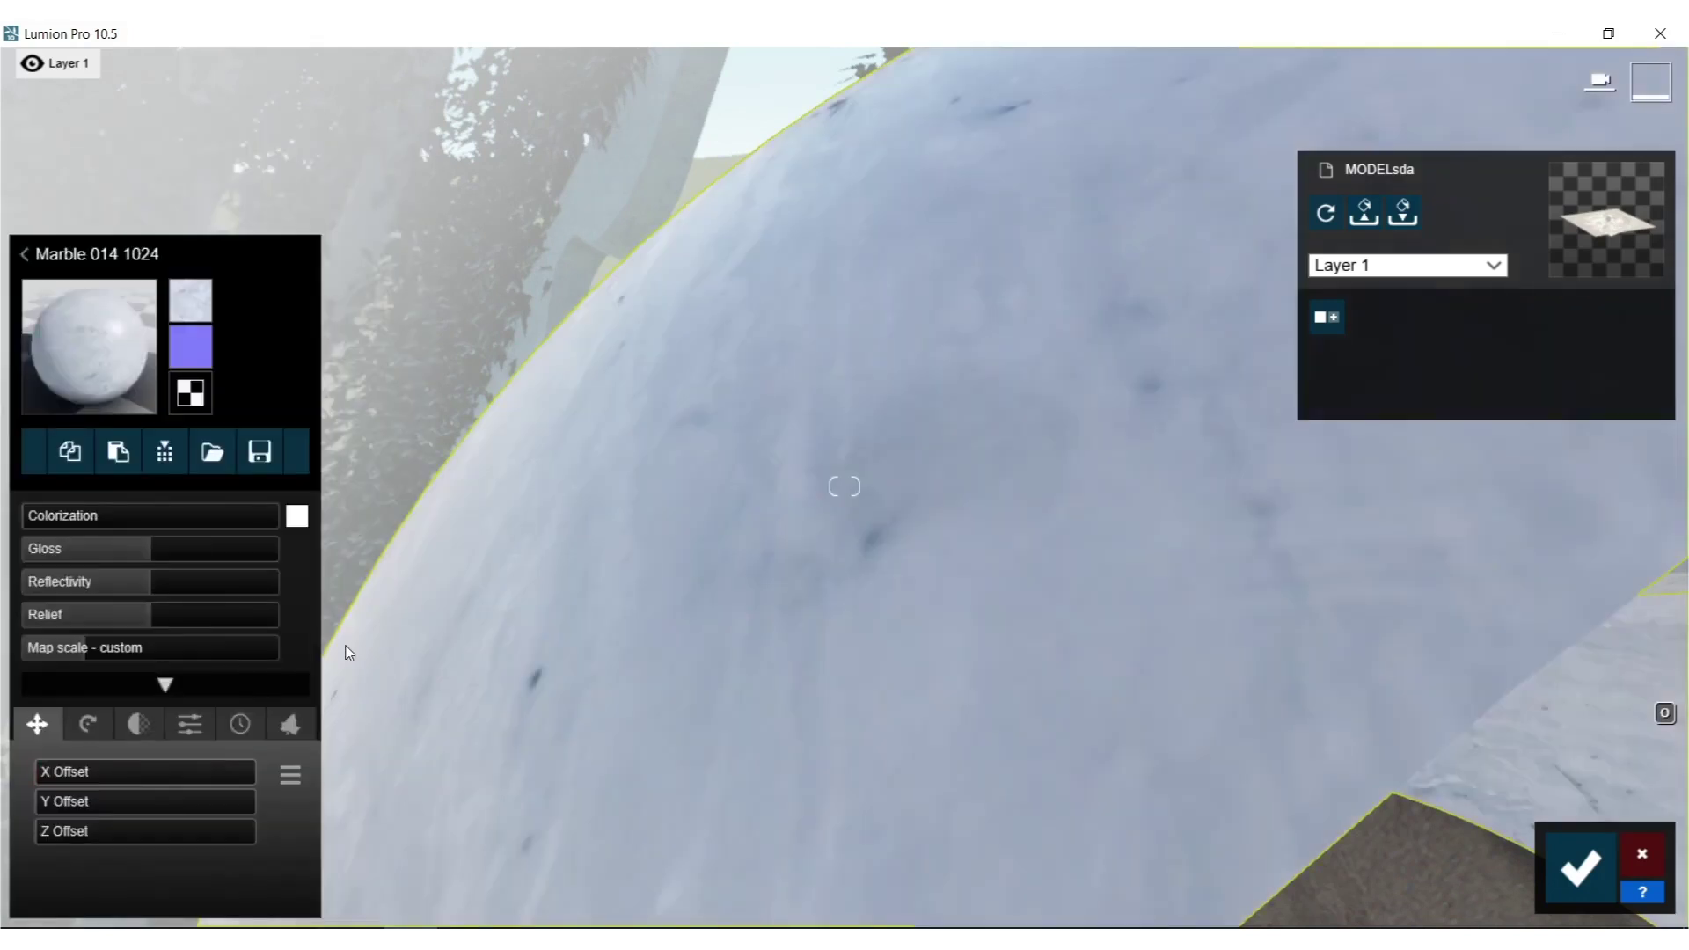
click(191, 730)
drag(51, 774, 77, 773)
Replace the dark glass material around the sphere with a colorless pureglass material.
click(521, 119)
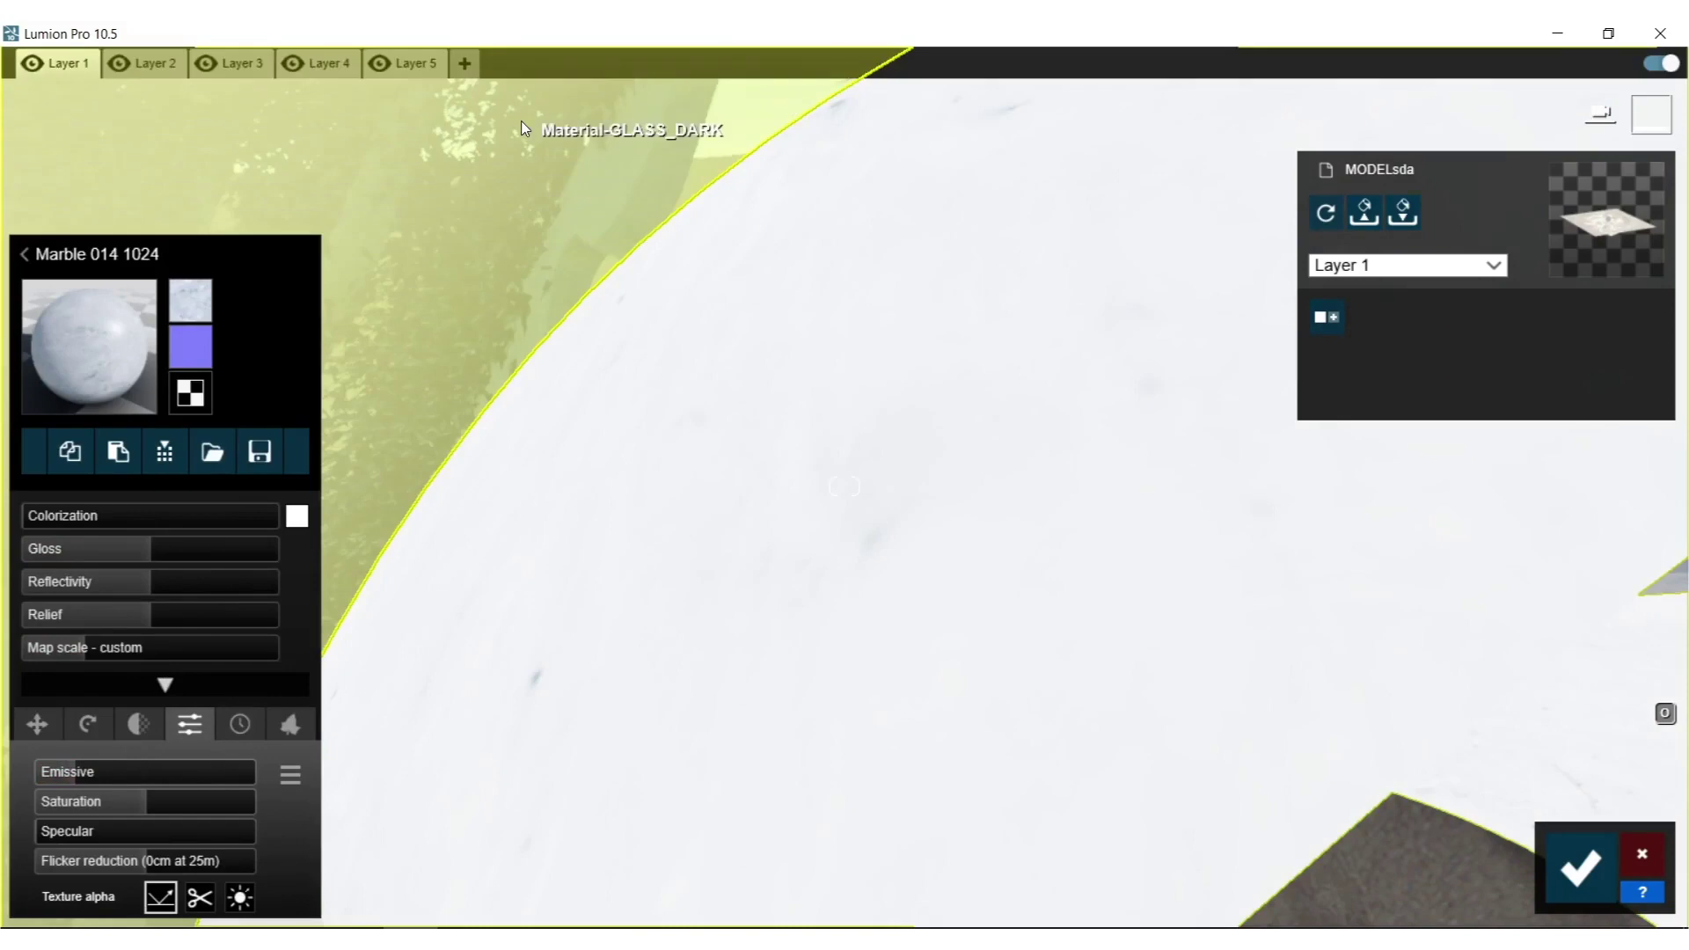
click(28, 308)
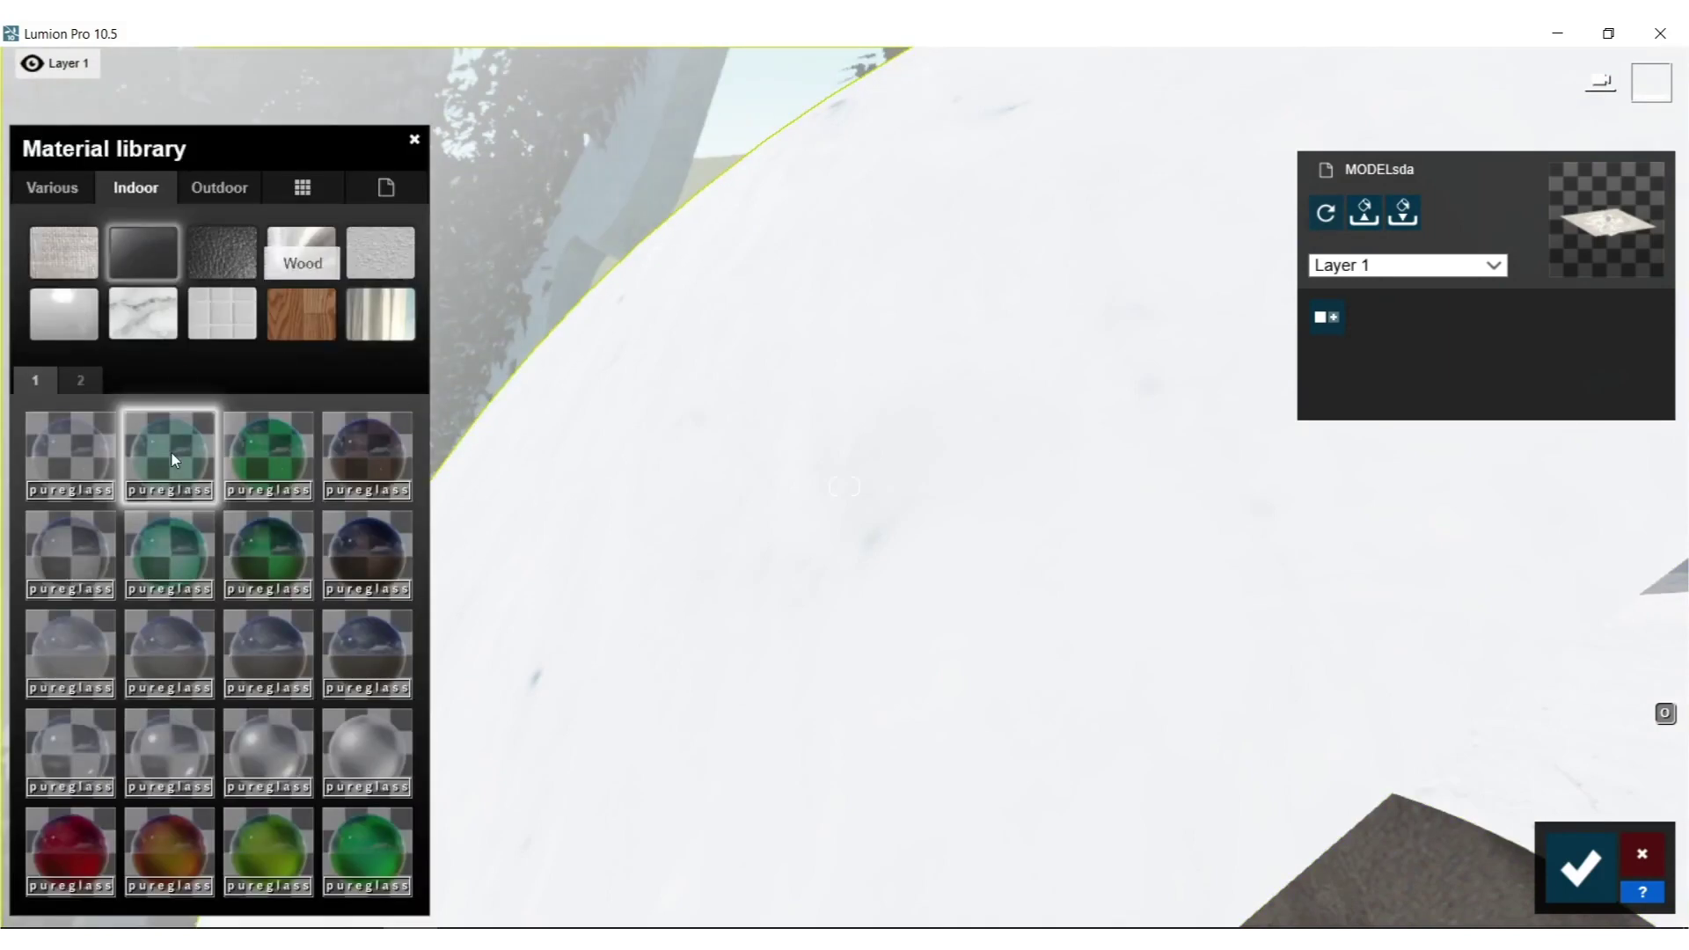
click(200, 731)
Replace the marble tile material on the shell body with AgedIron2 from the aged materials.
key(s)
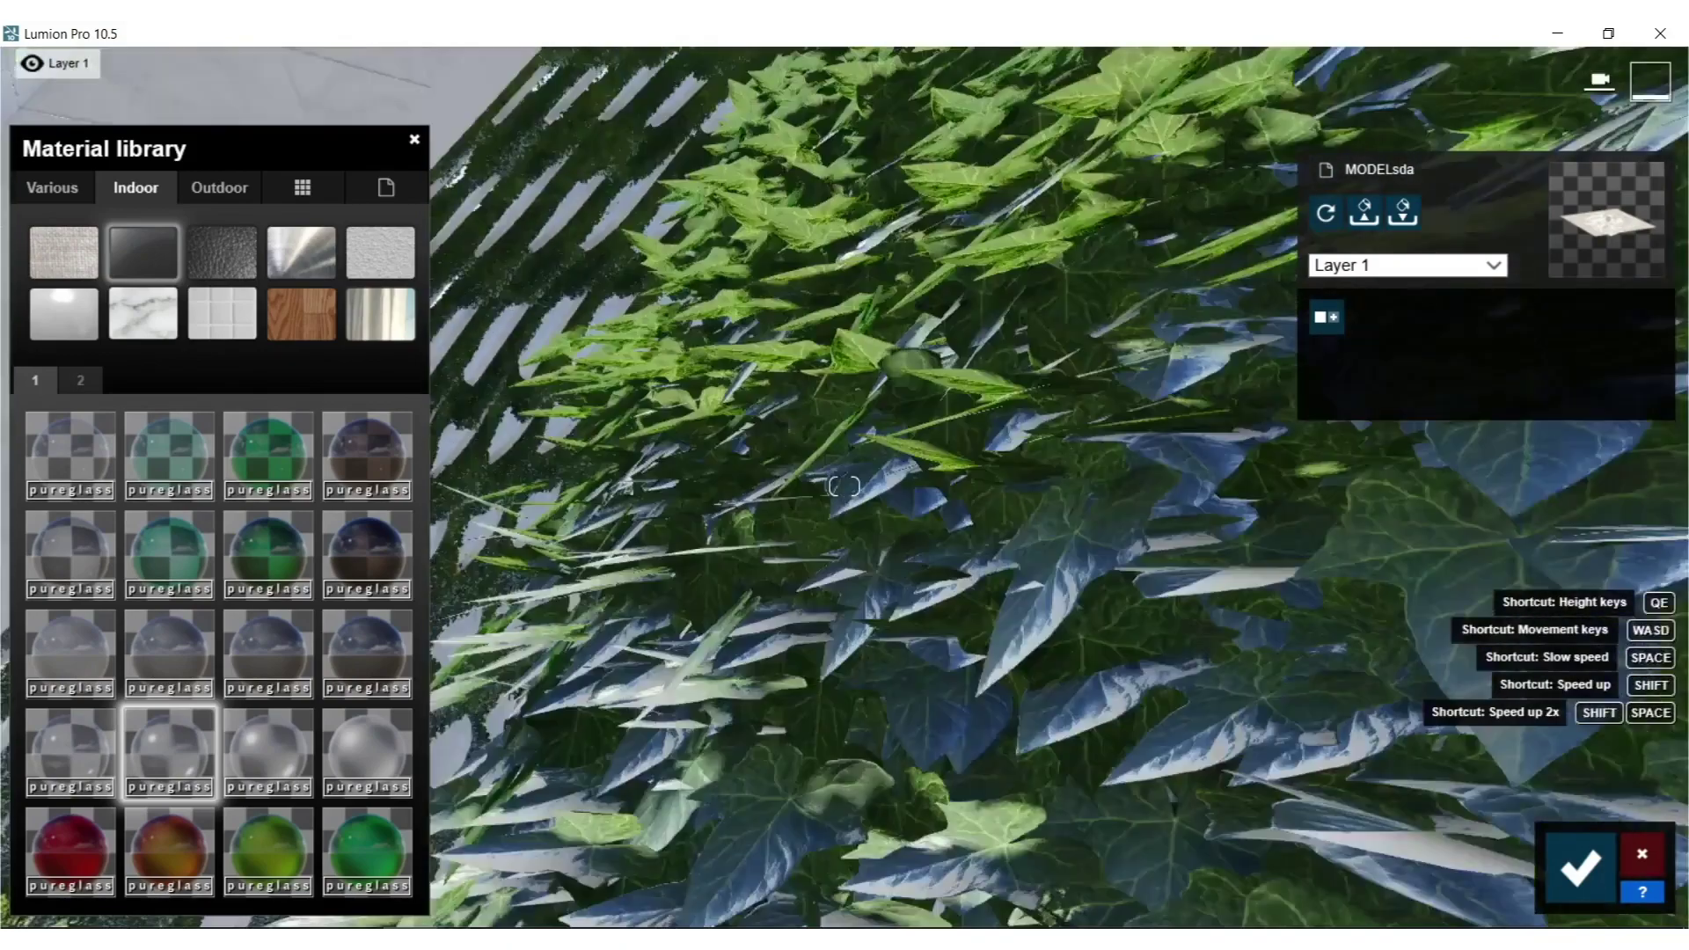
right_drag(845, 487, 1172, 619)
click(1301, 593)
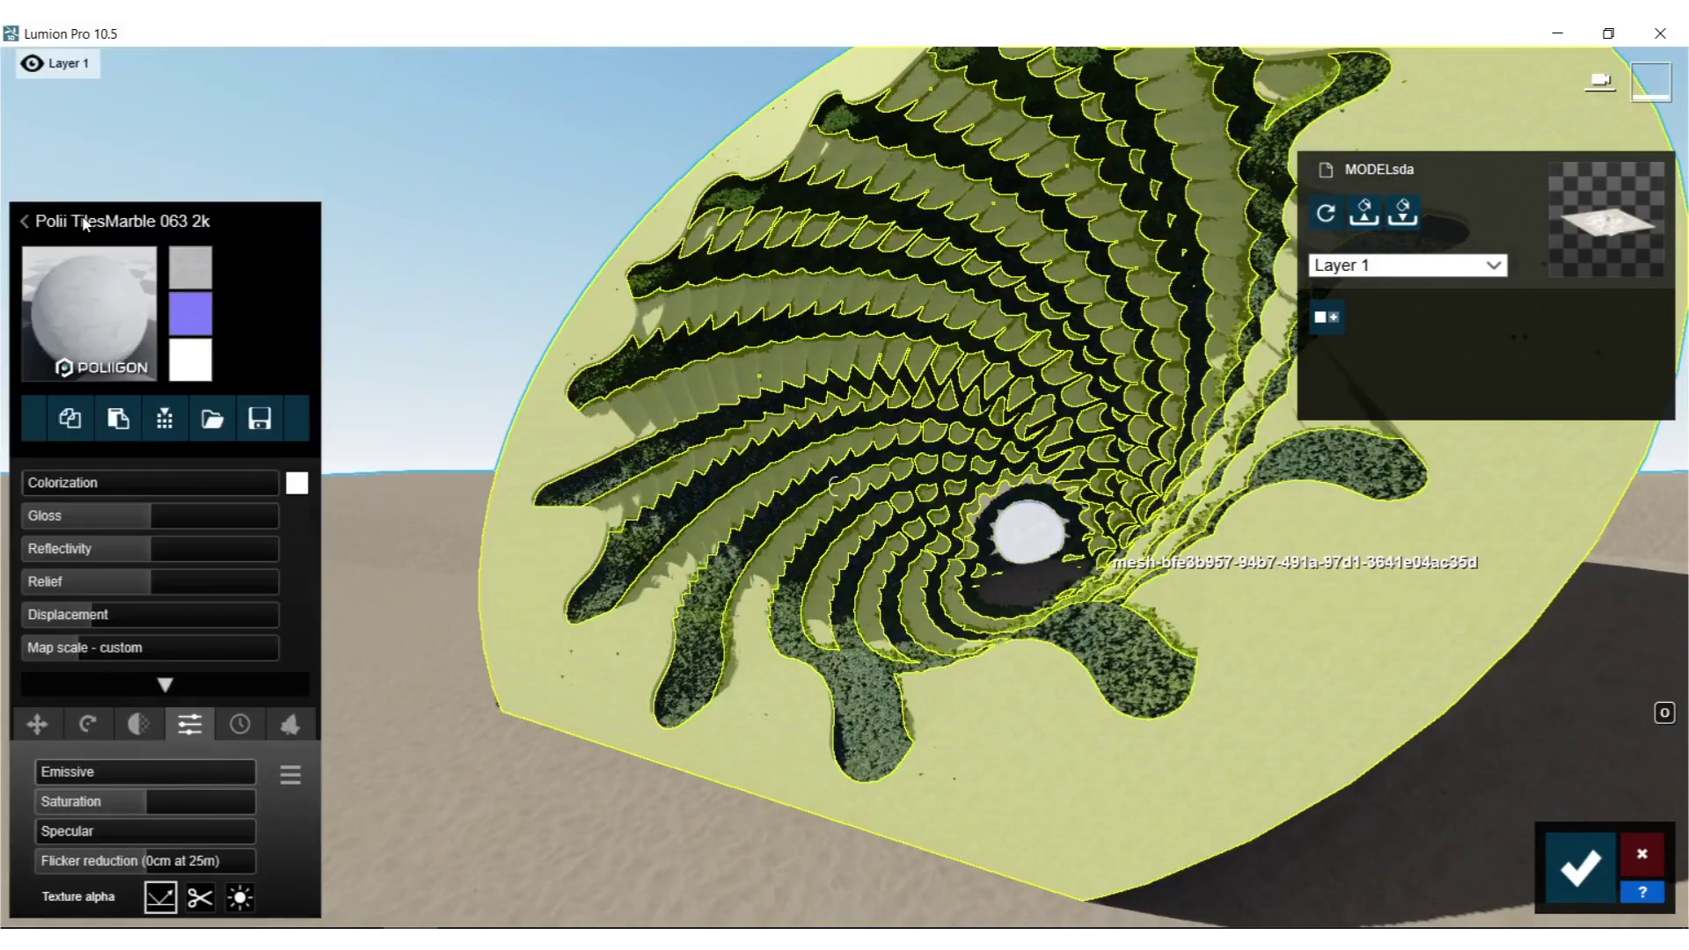
click(25, 221)
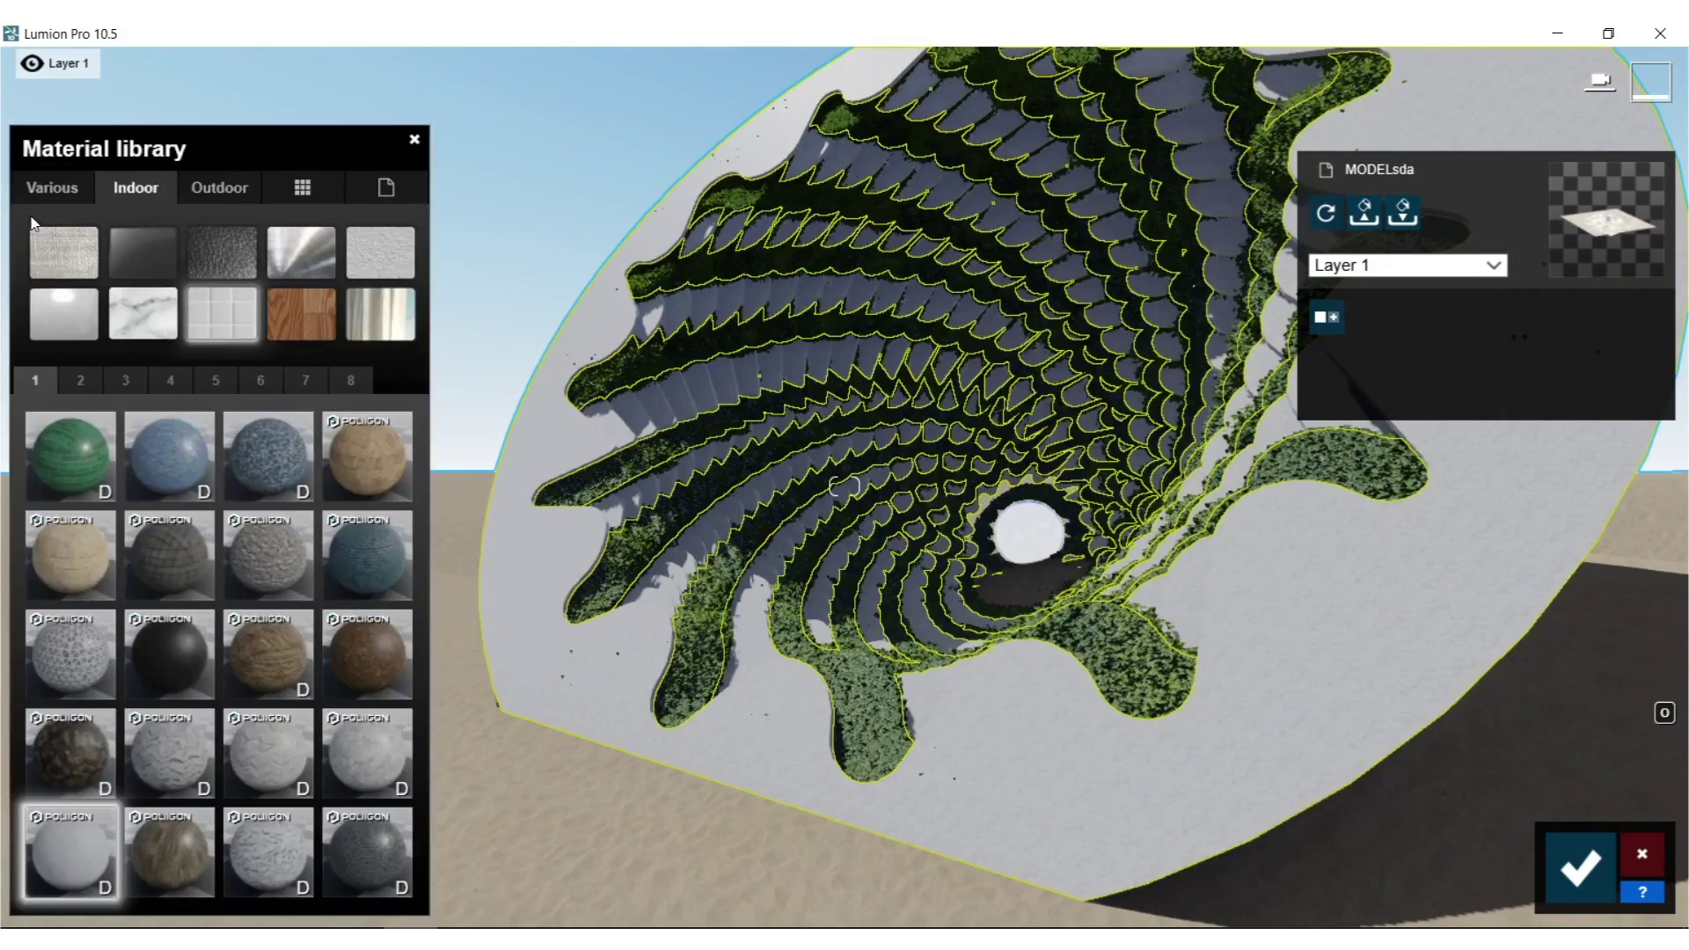
click(62, 197)
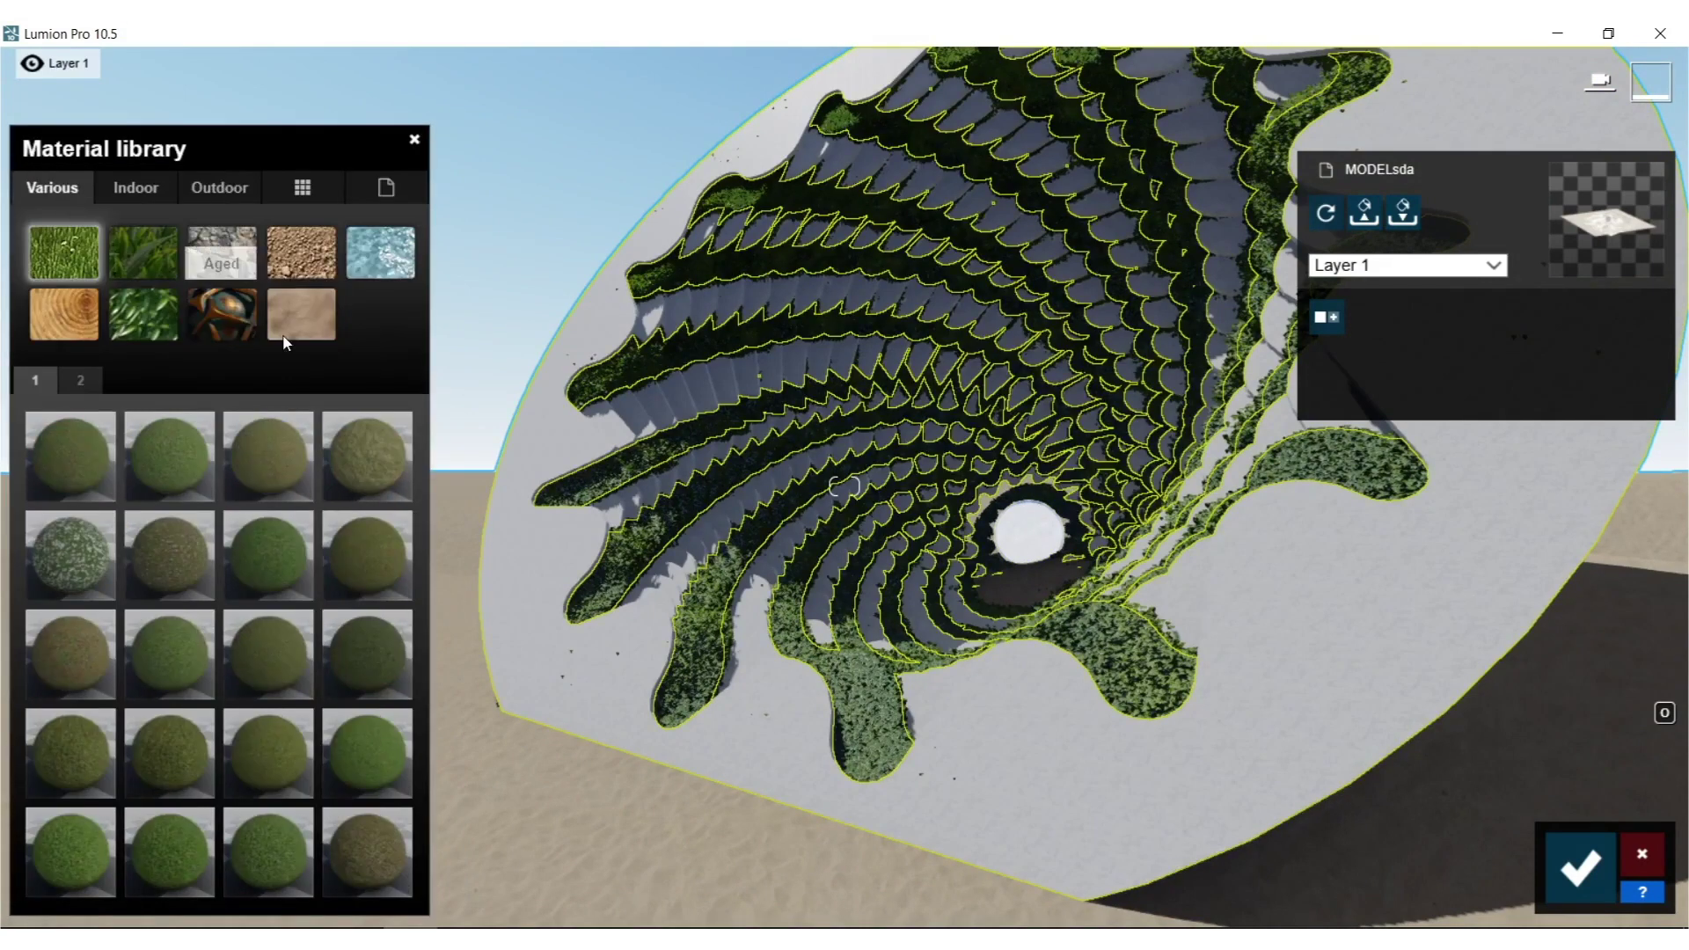
click(201, 322)
click(166, 532)
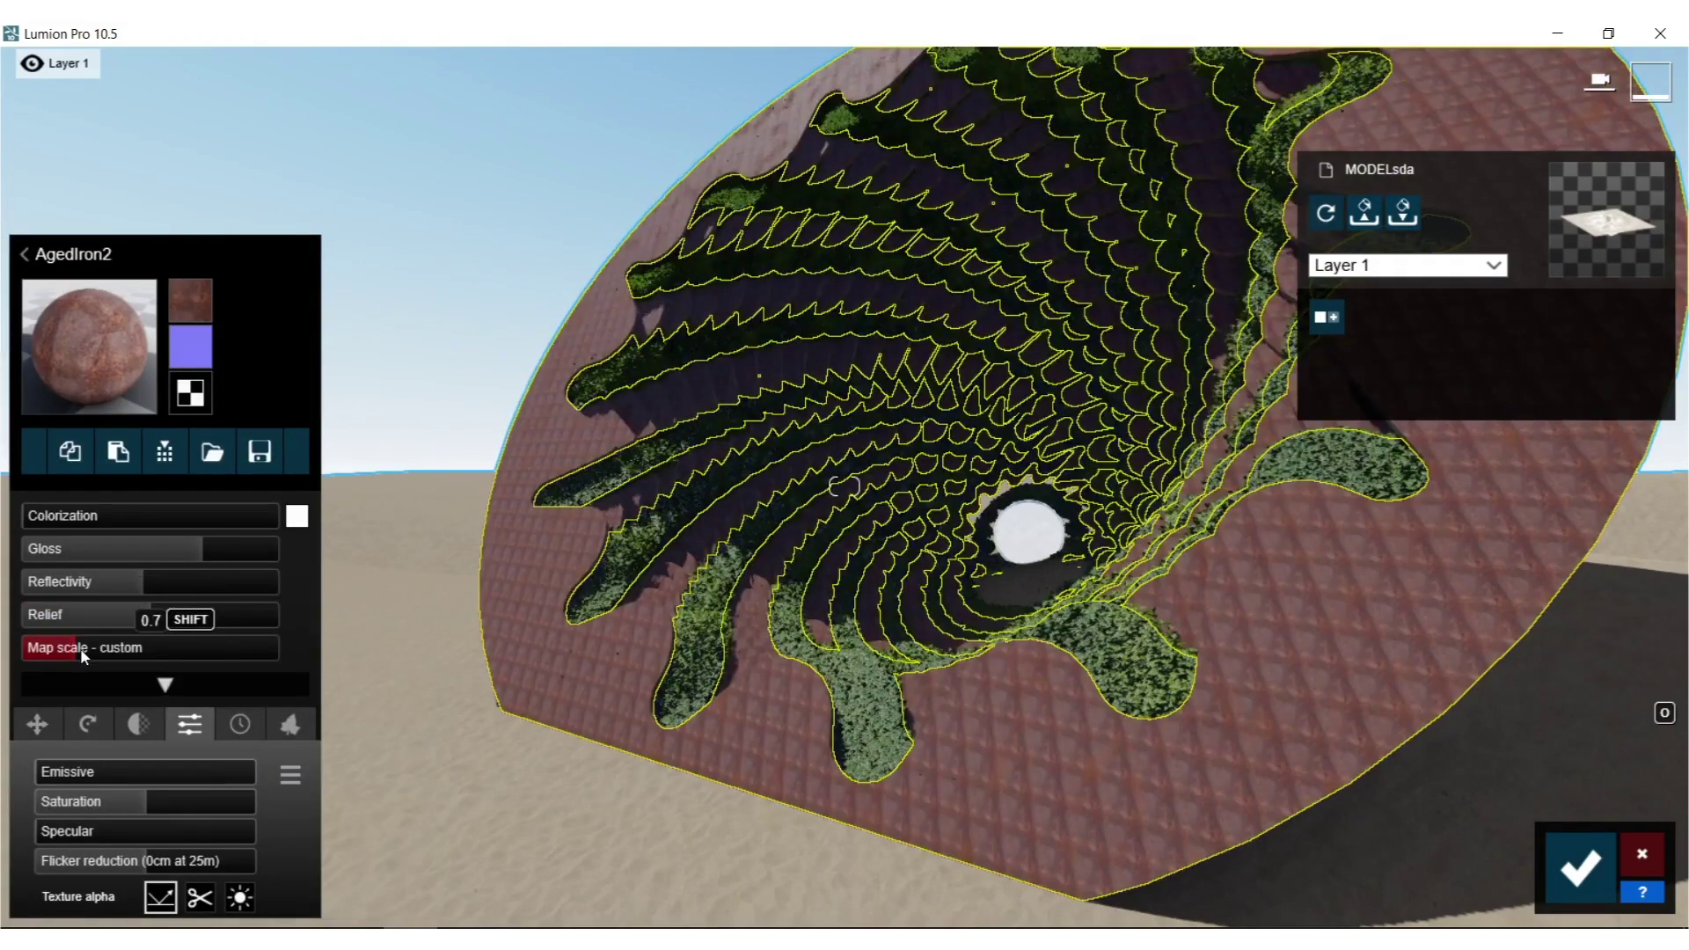
Increase the map scale of the shell's AgedIron2 material and save the material changes.
drag(82, 653, 125, 652)
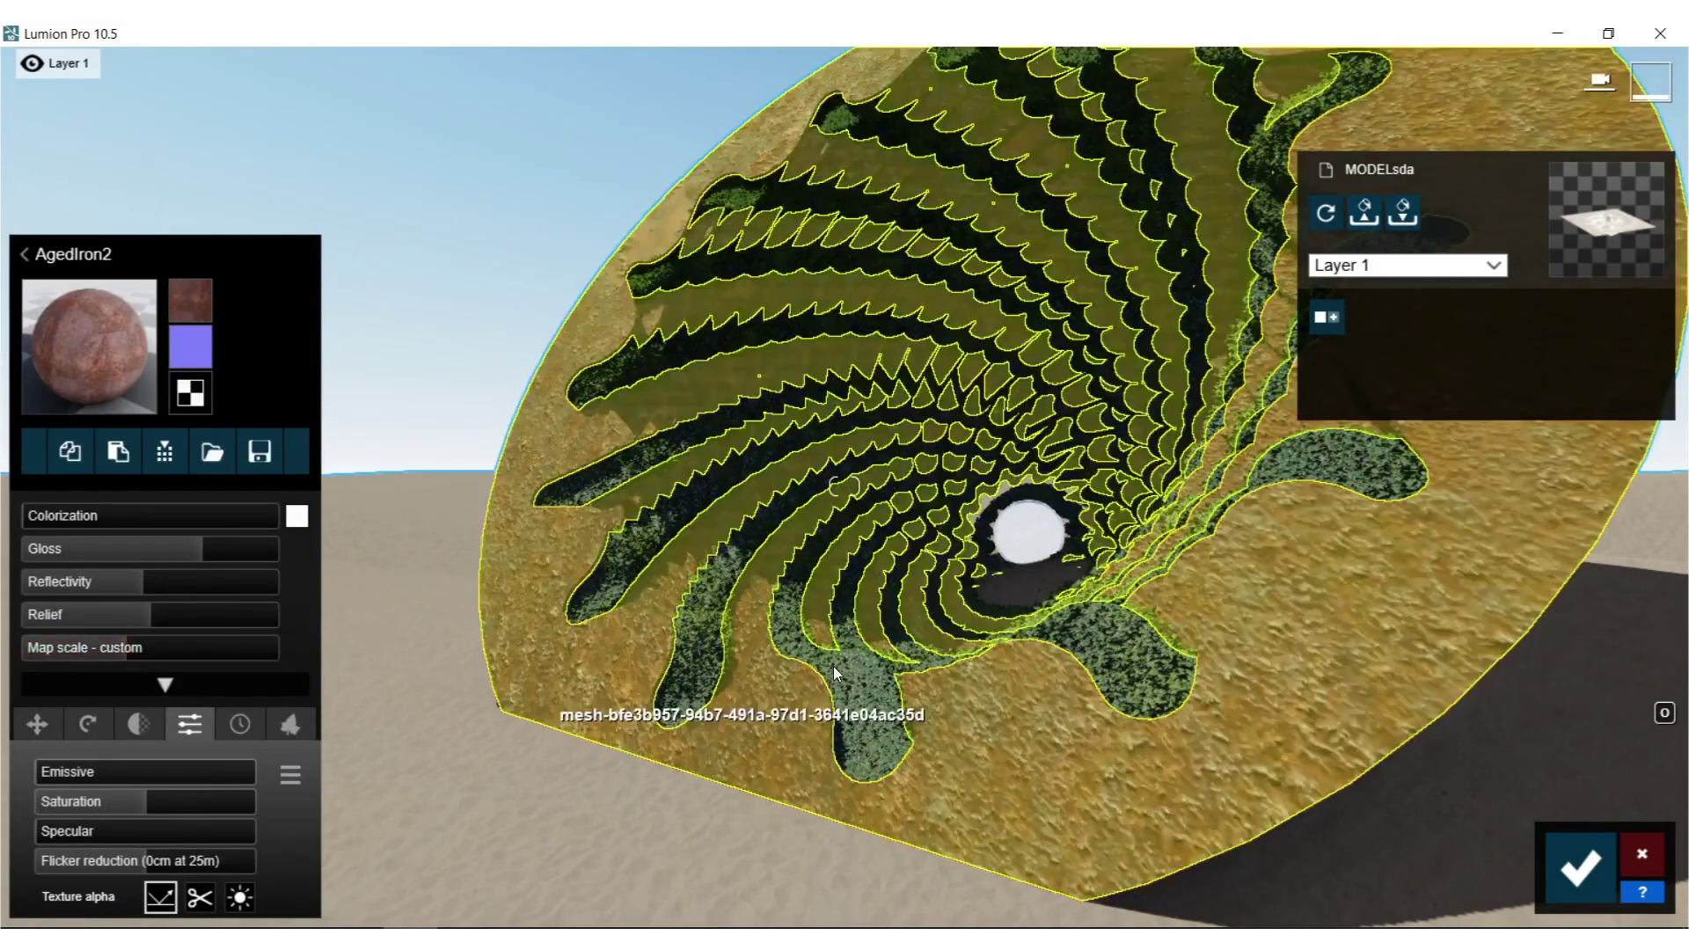
key(s)
right_drag(832, 666, 924, 703)
key(s)
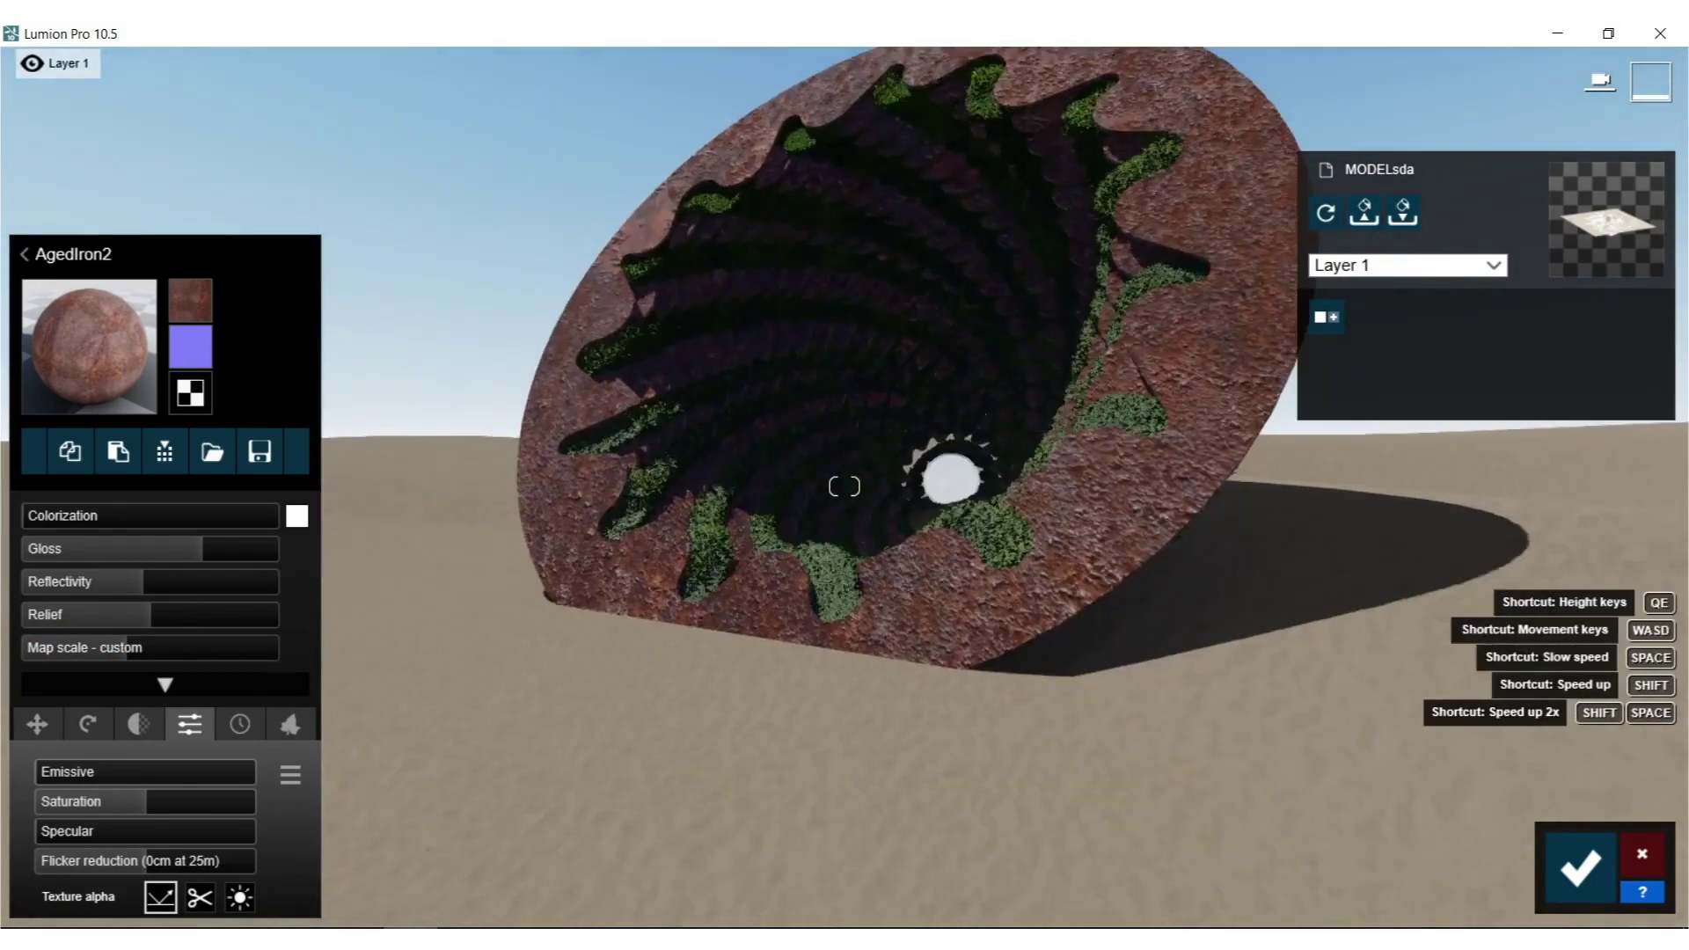
click(1581, 868)
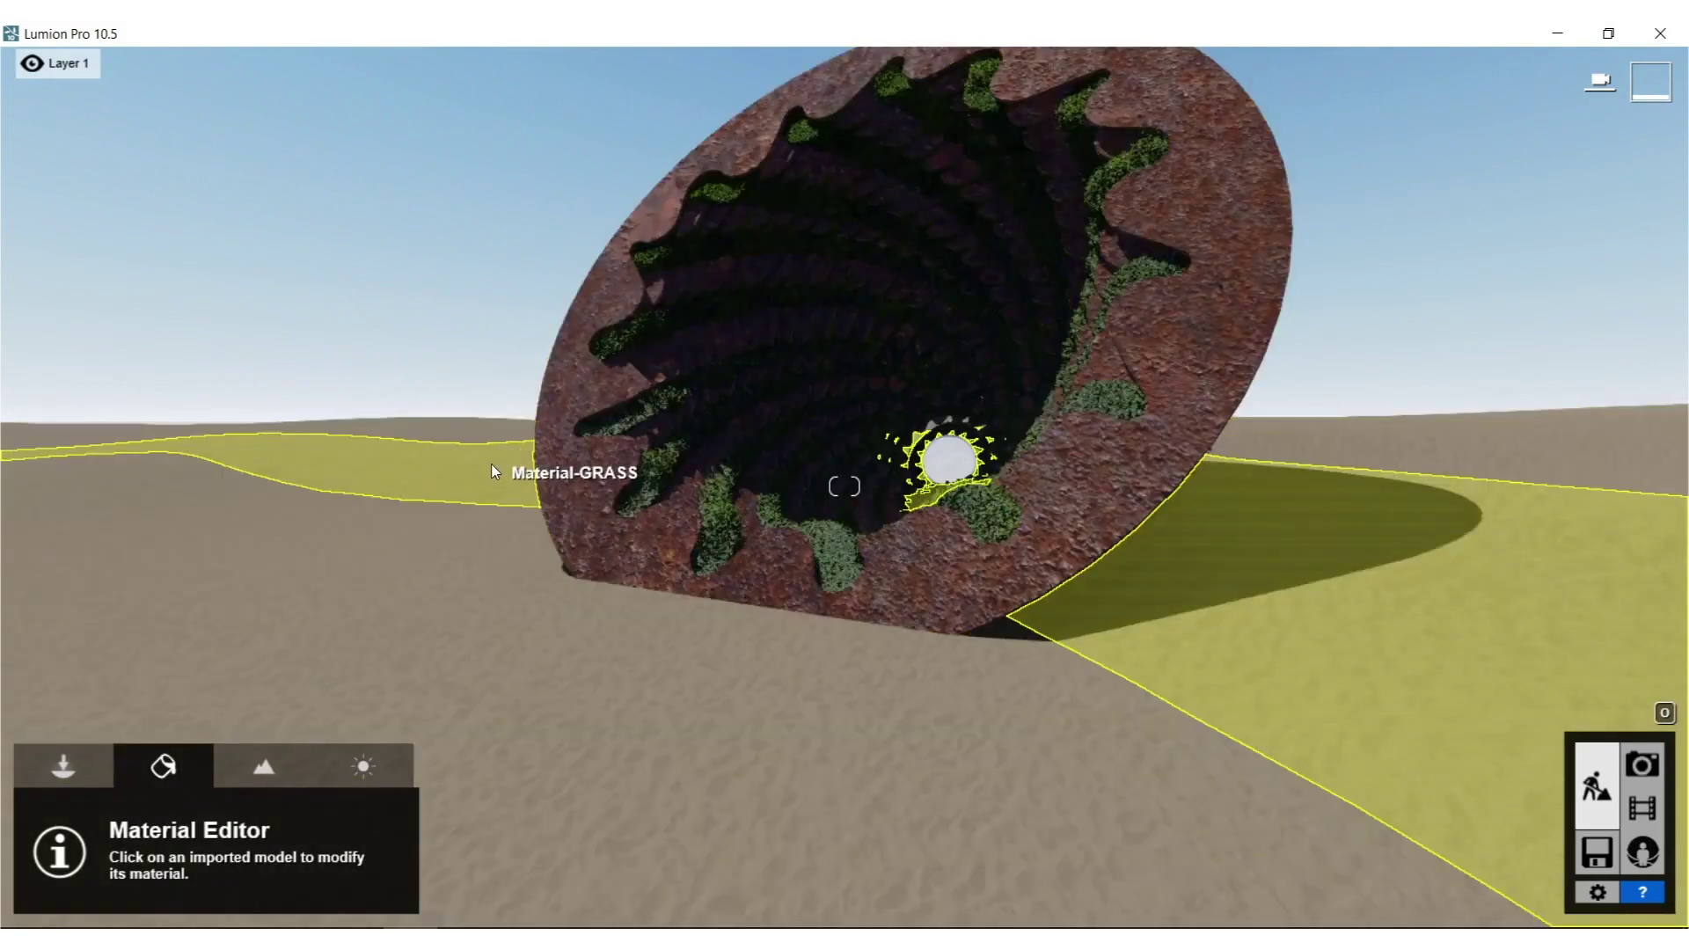
Replace the sand on the terrain patches with Ground 046 2048 and increase its map scale.
click(496, 465)
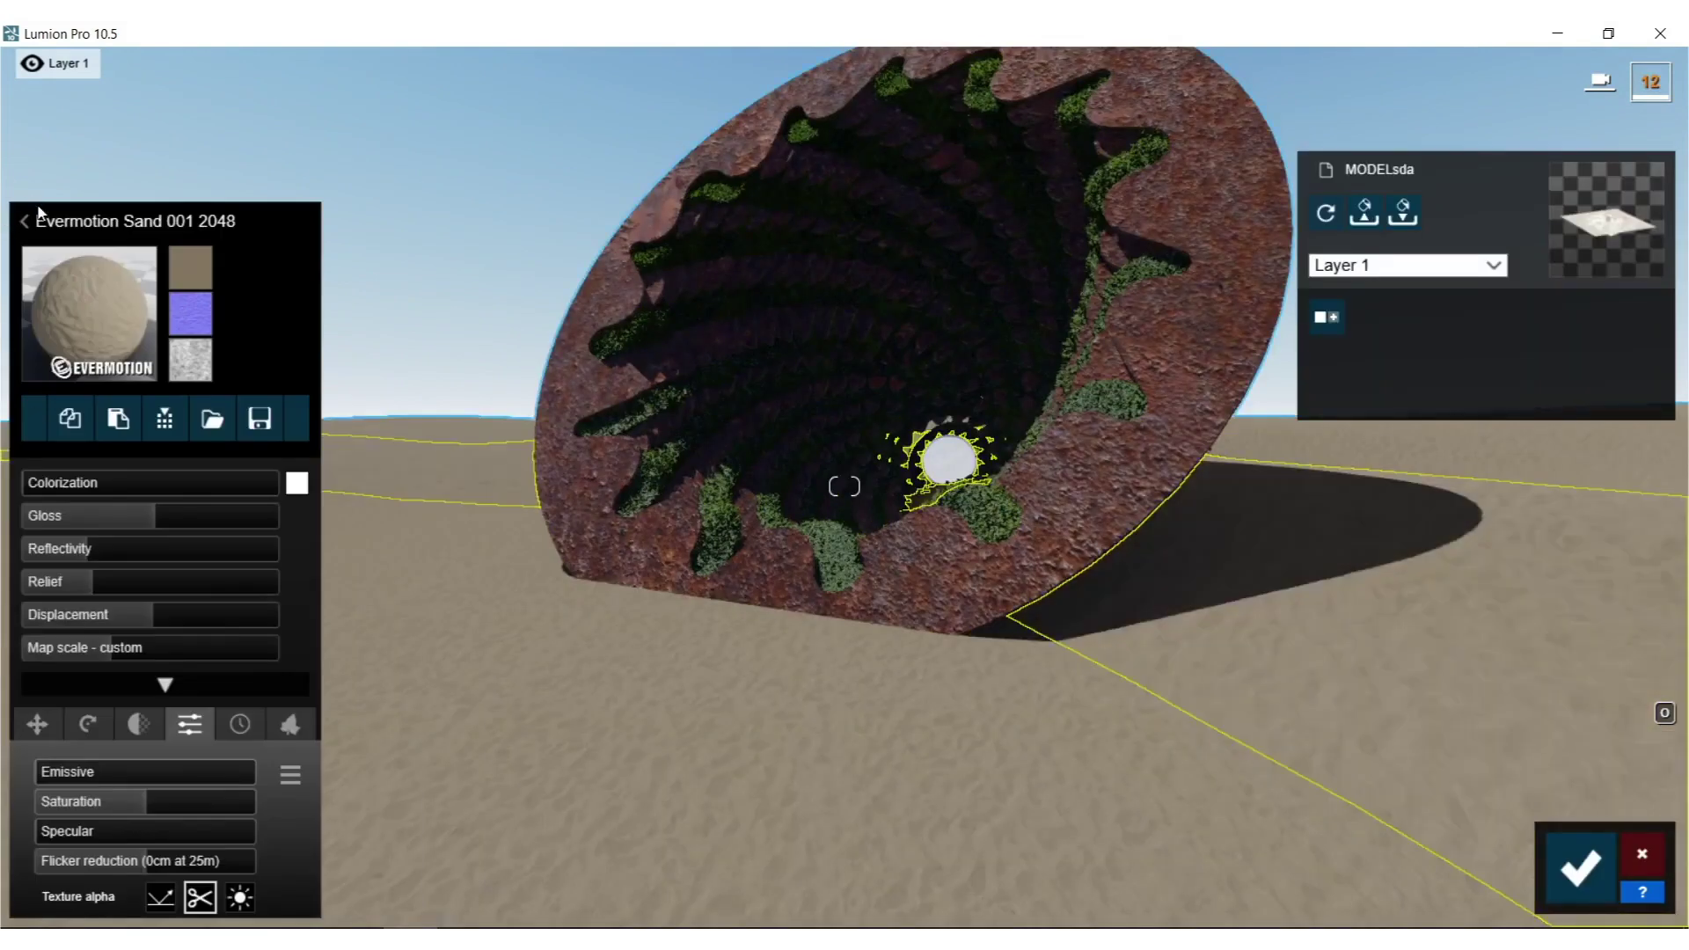
click(39, 214)
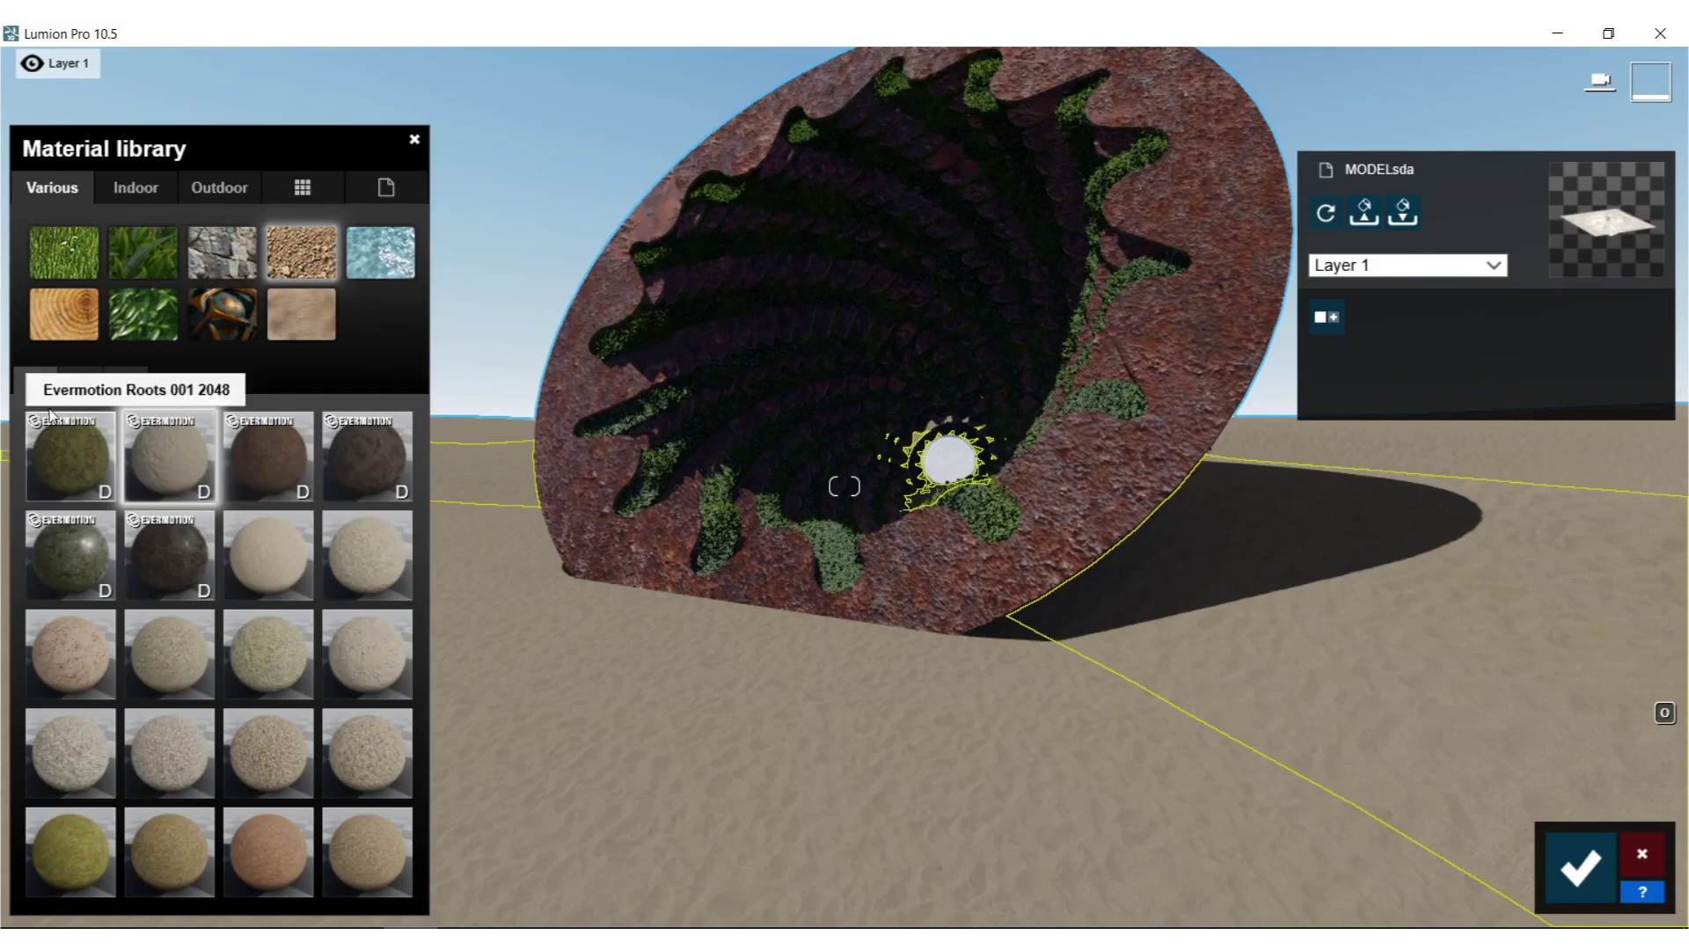
click(86, 379)
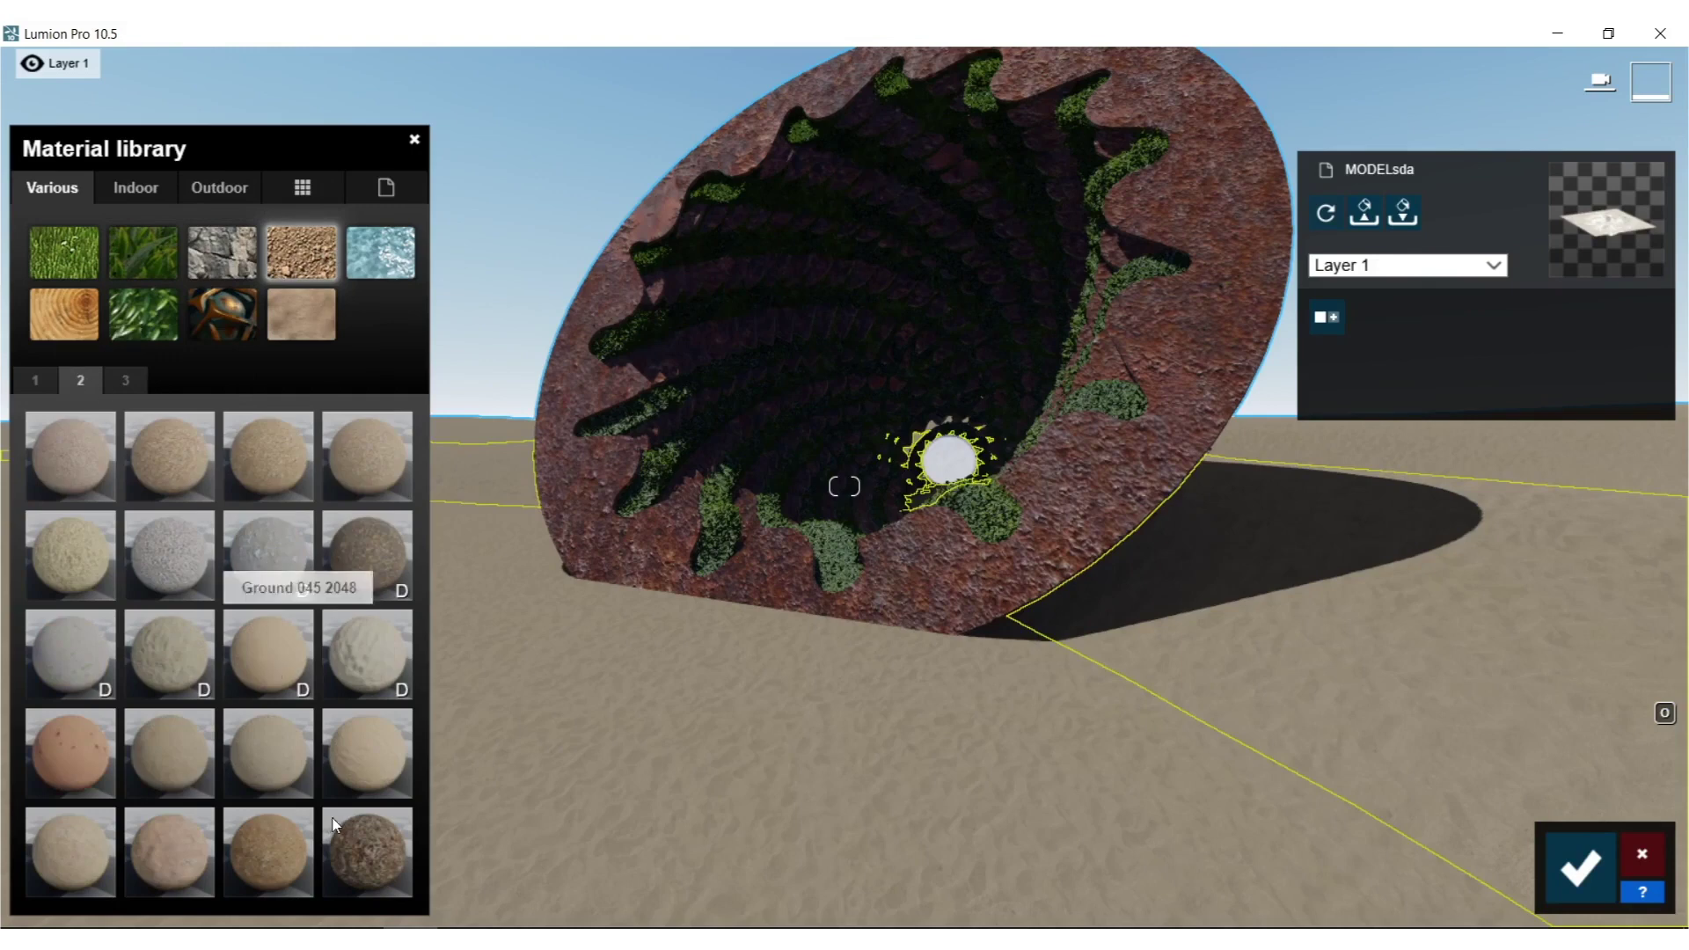
click(382, 650)
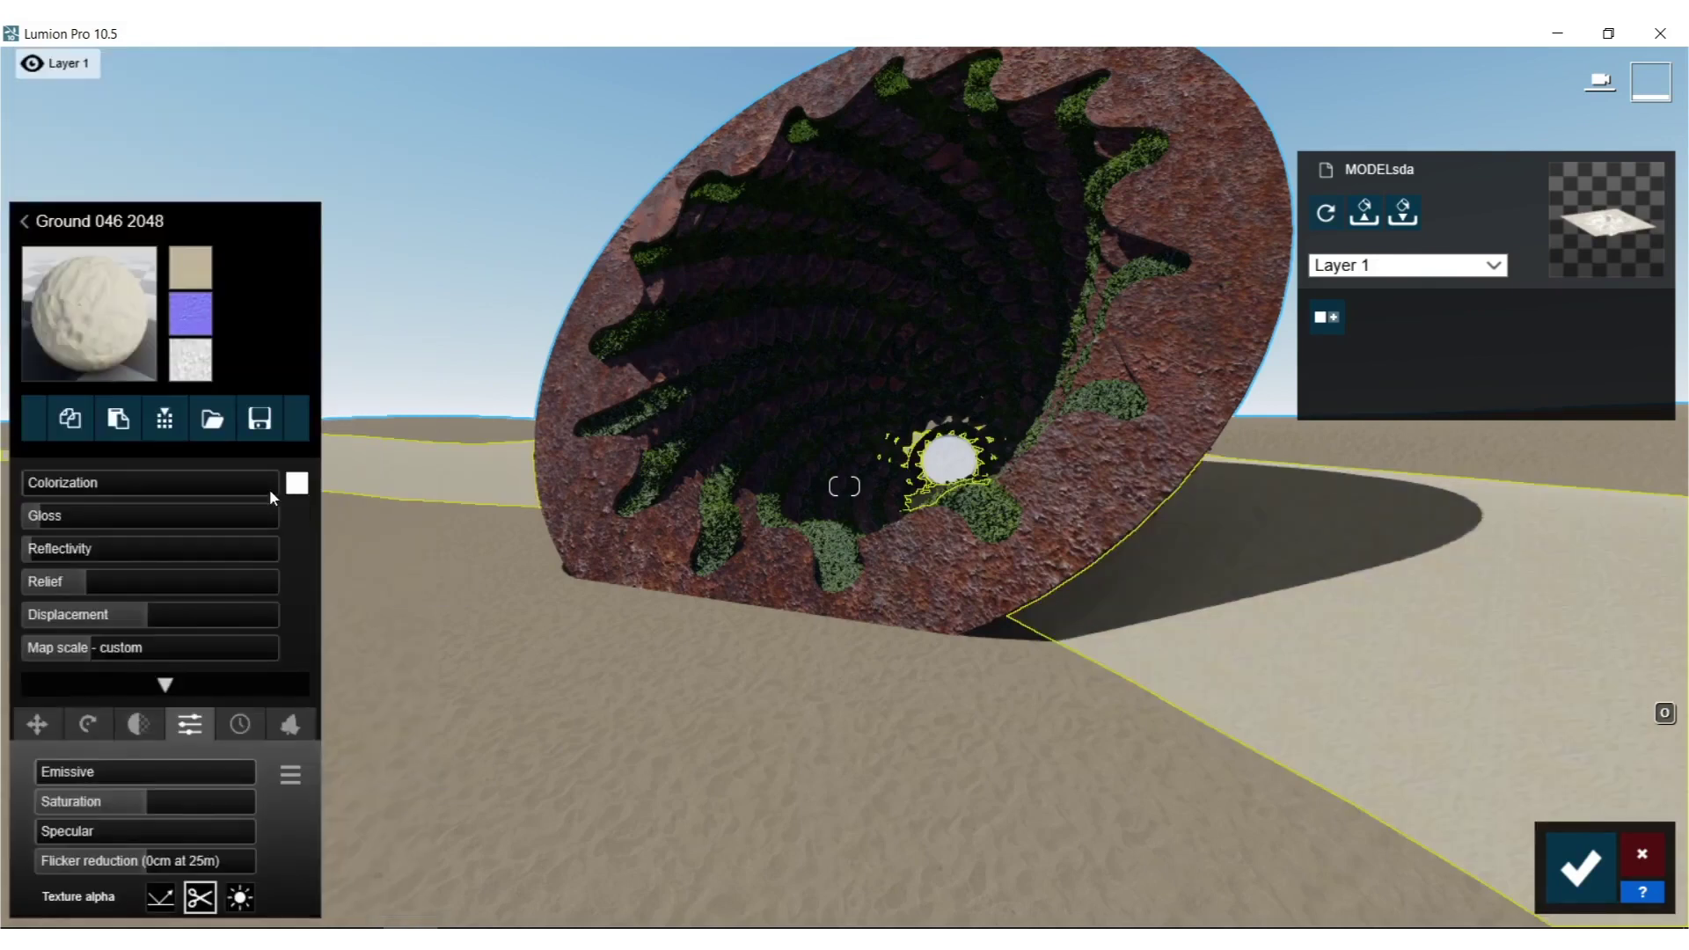
right_drag(440, 475, 393, 538)
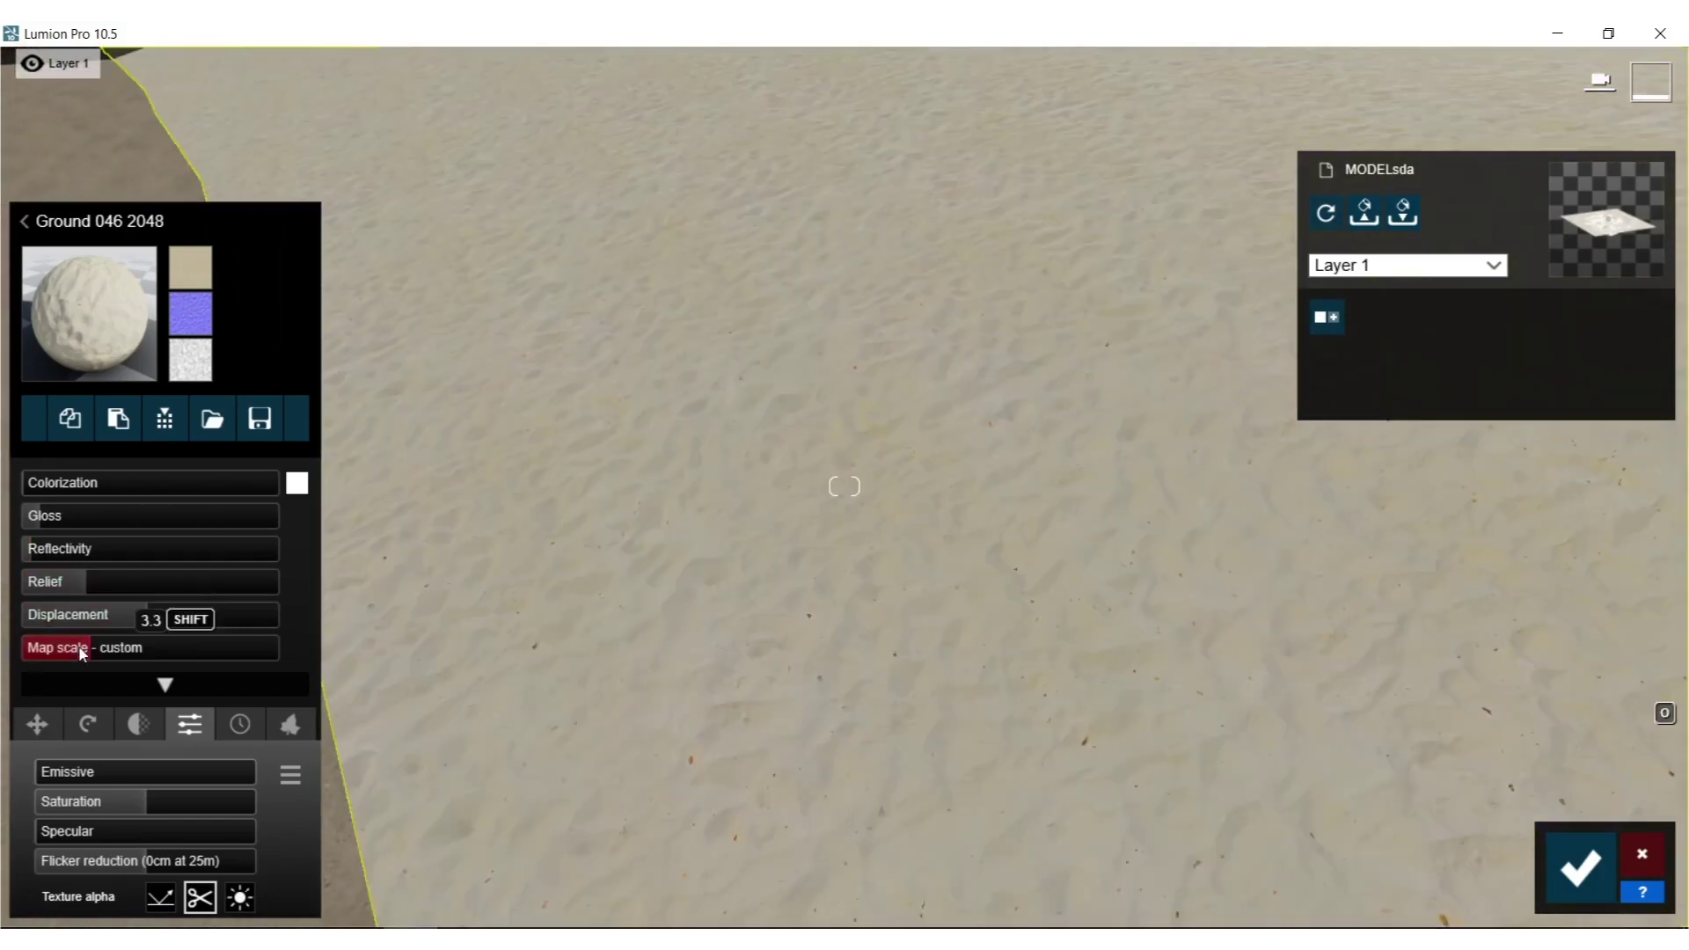
right_drag(447, 631, 312, 597)
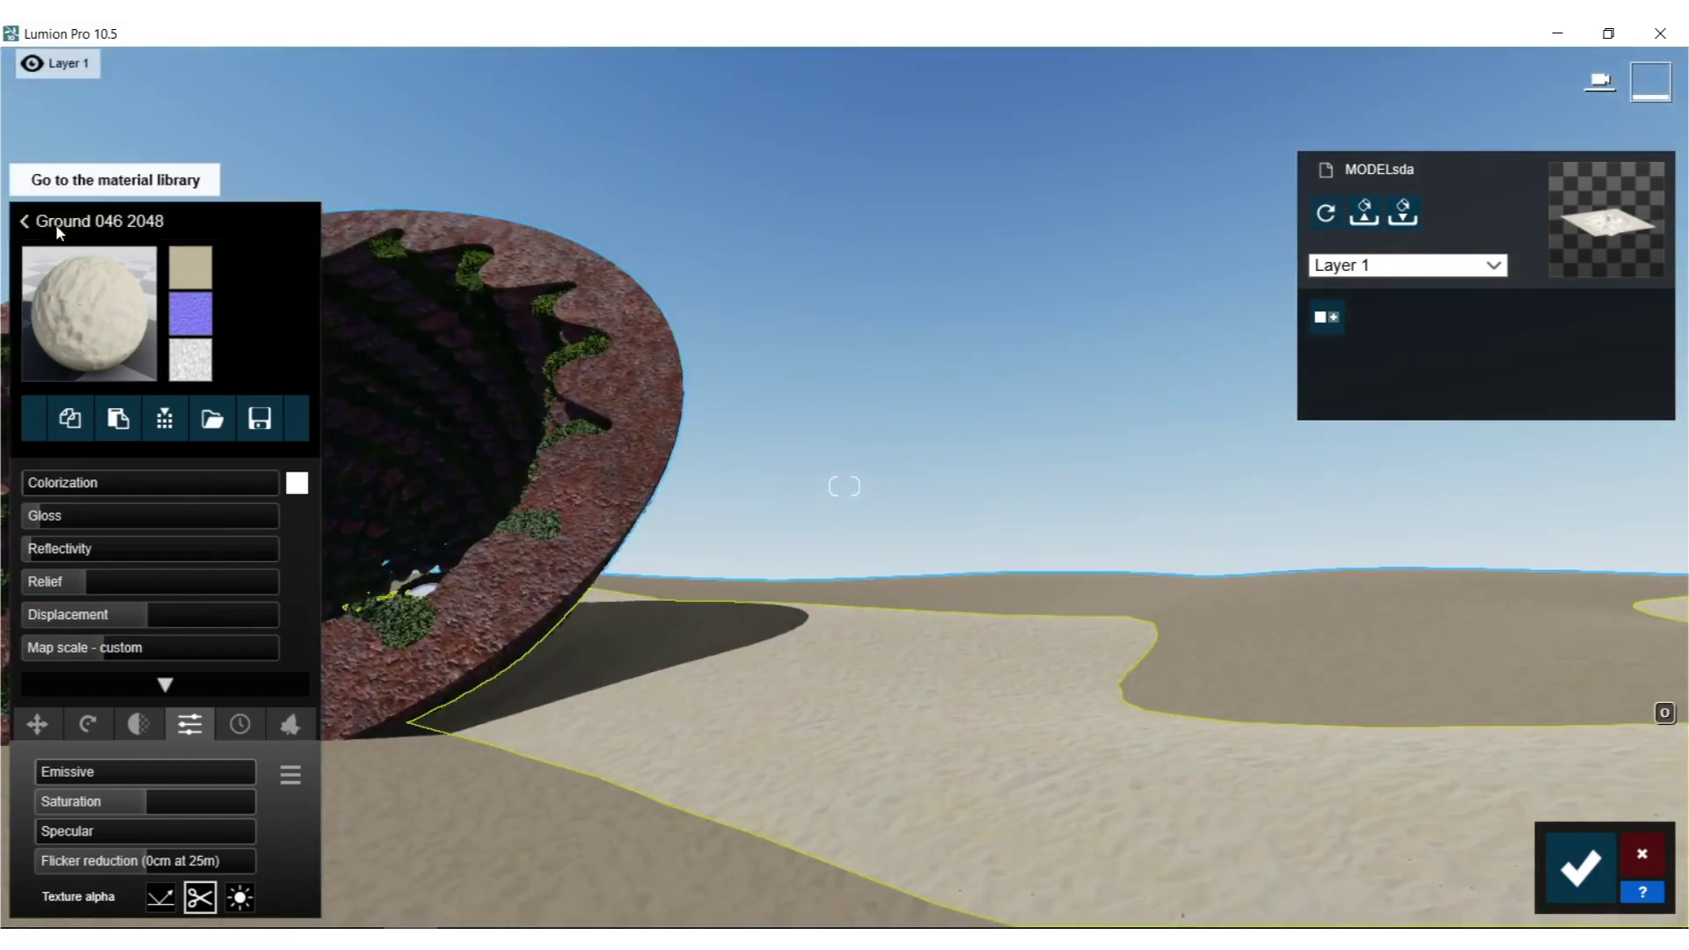
Try the Ground 024 2048 material from the 2D grass materials on the terrain patches.
click(24, 222)
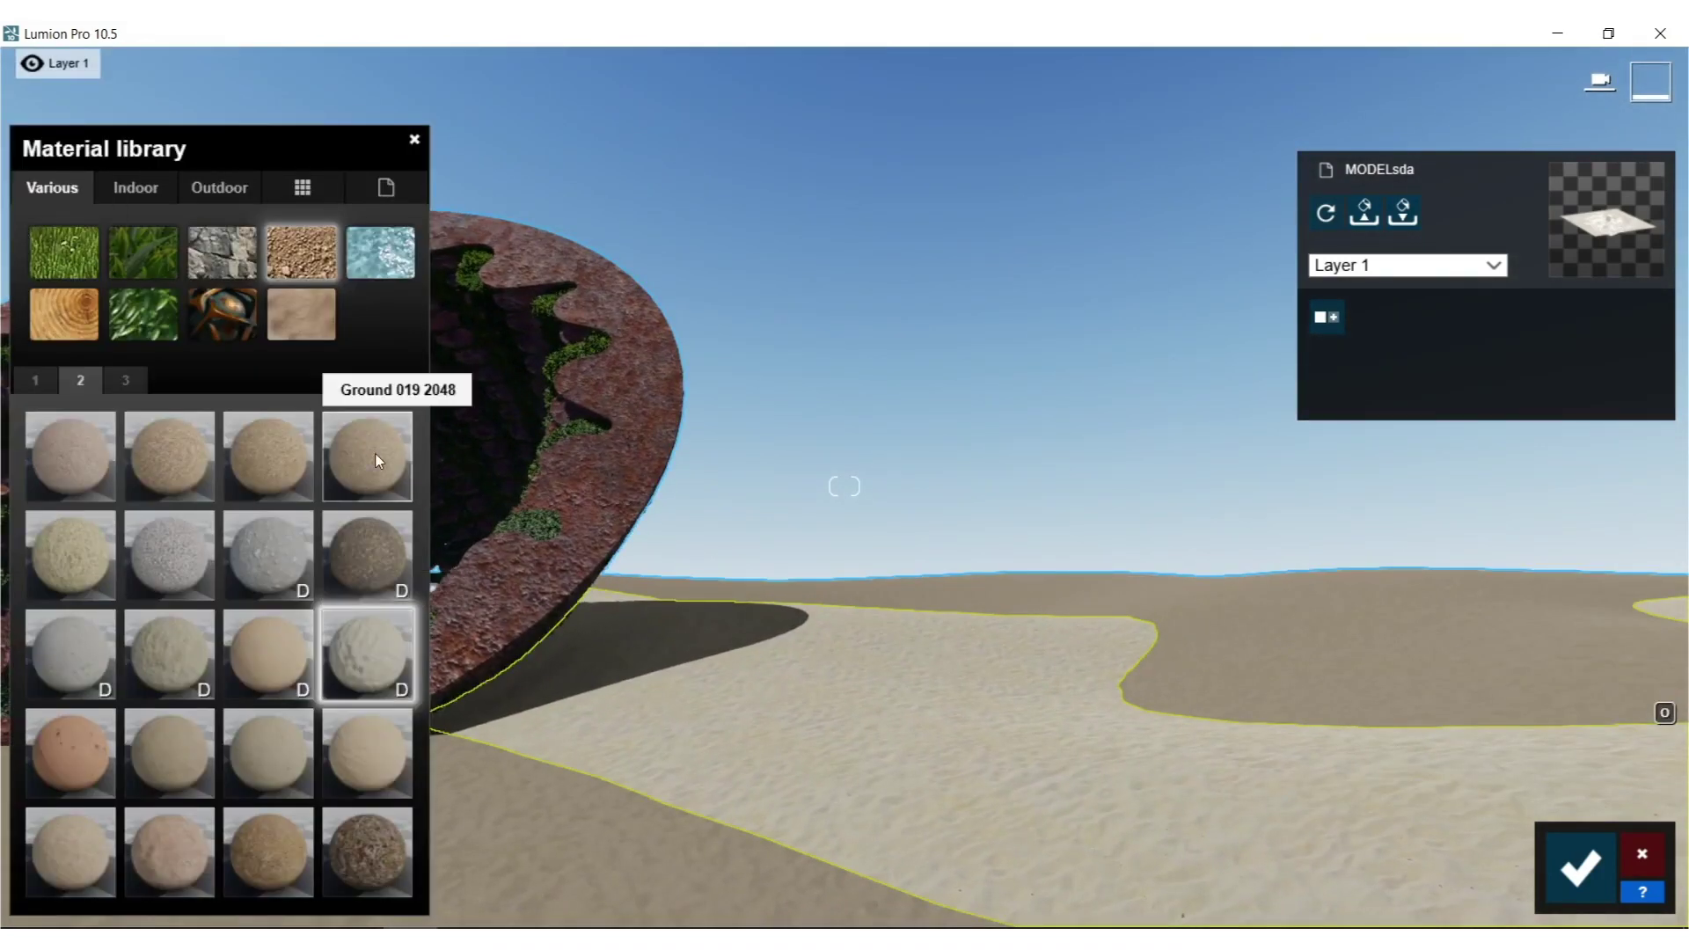
click(115, 381)
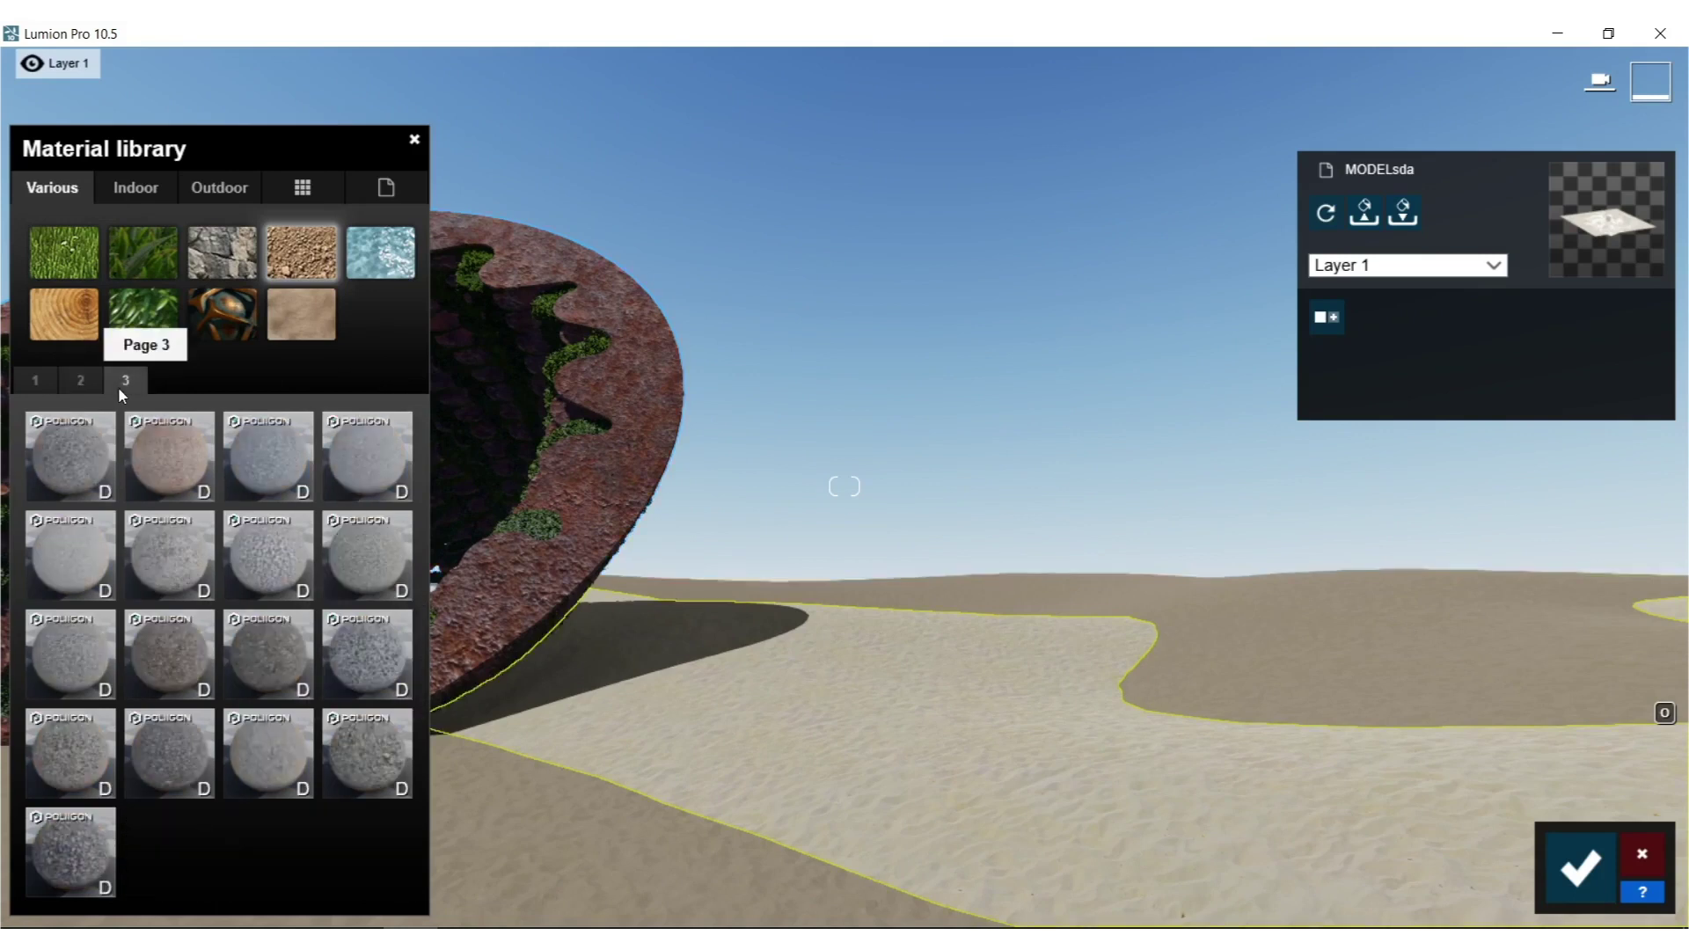
click(74, 247)
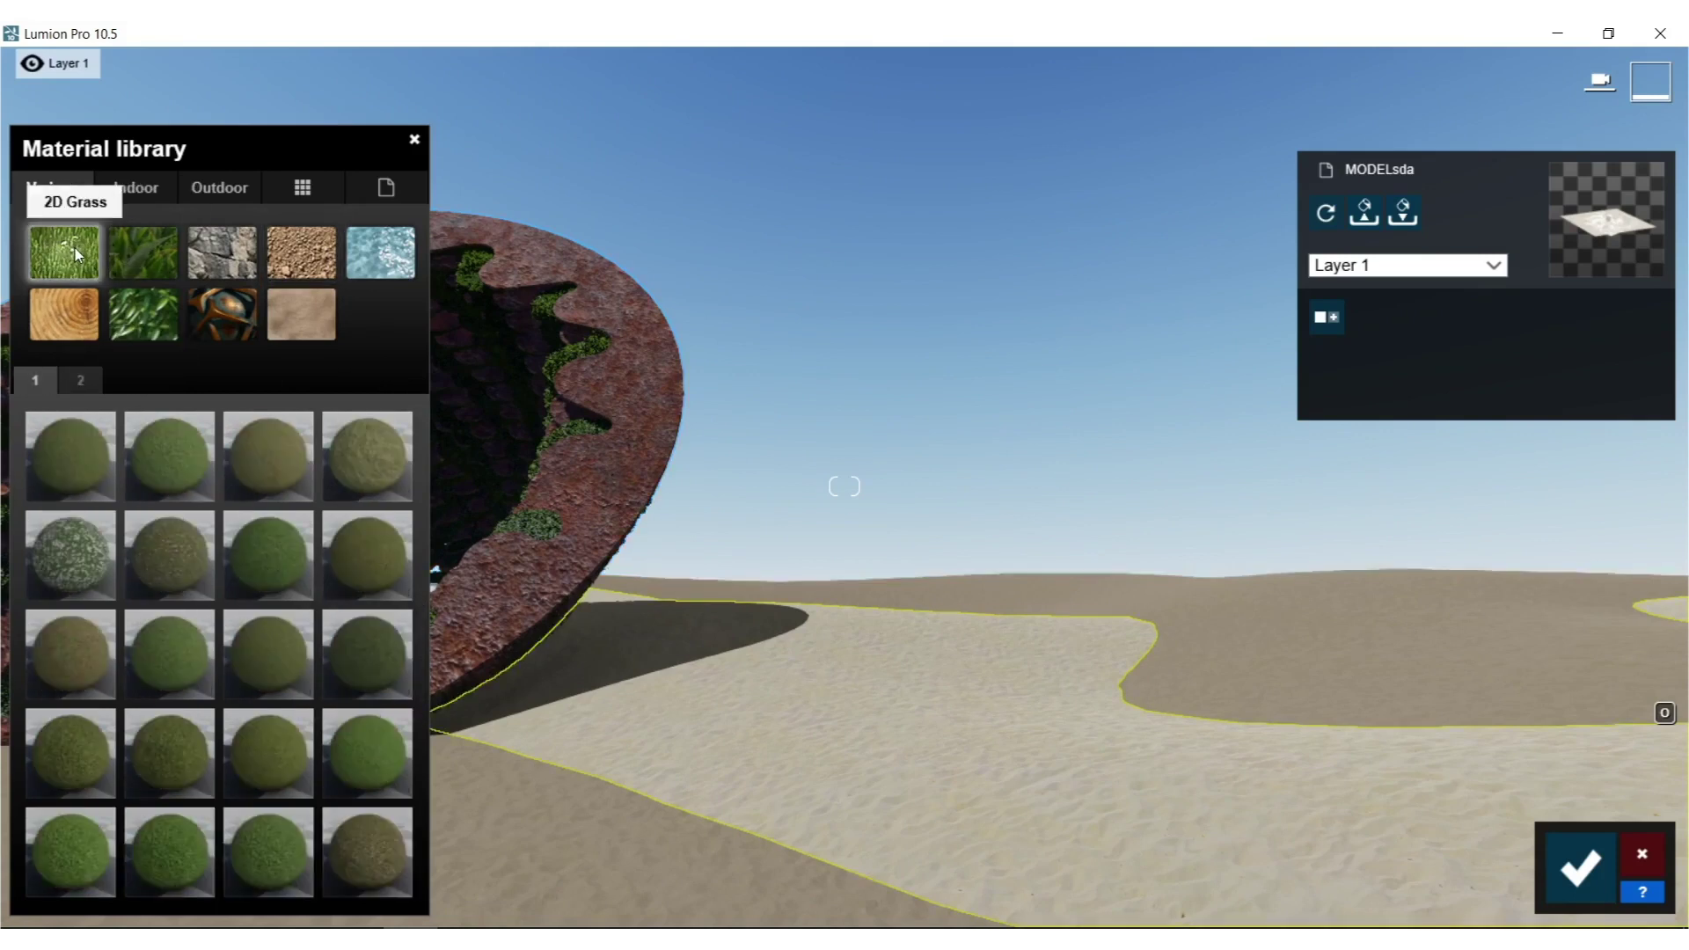
click(369, 462)
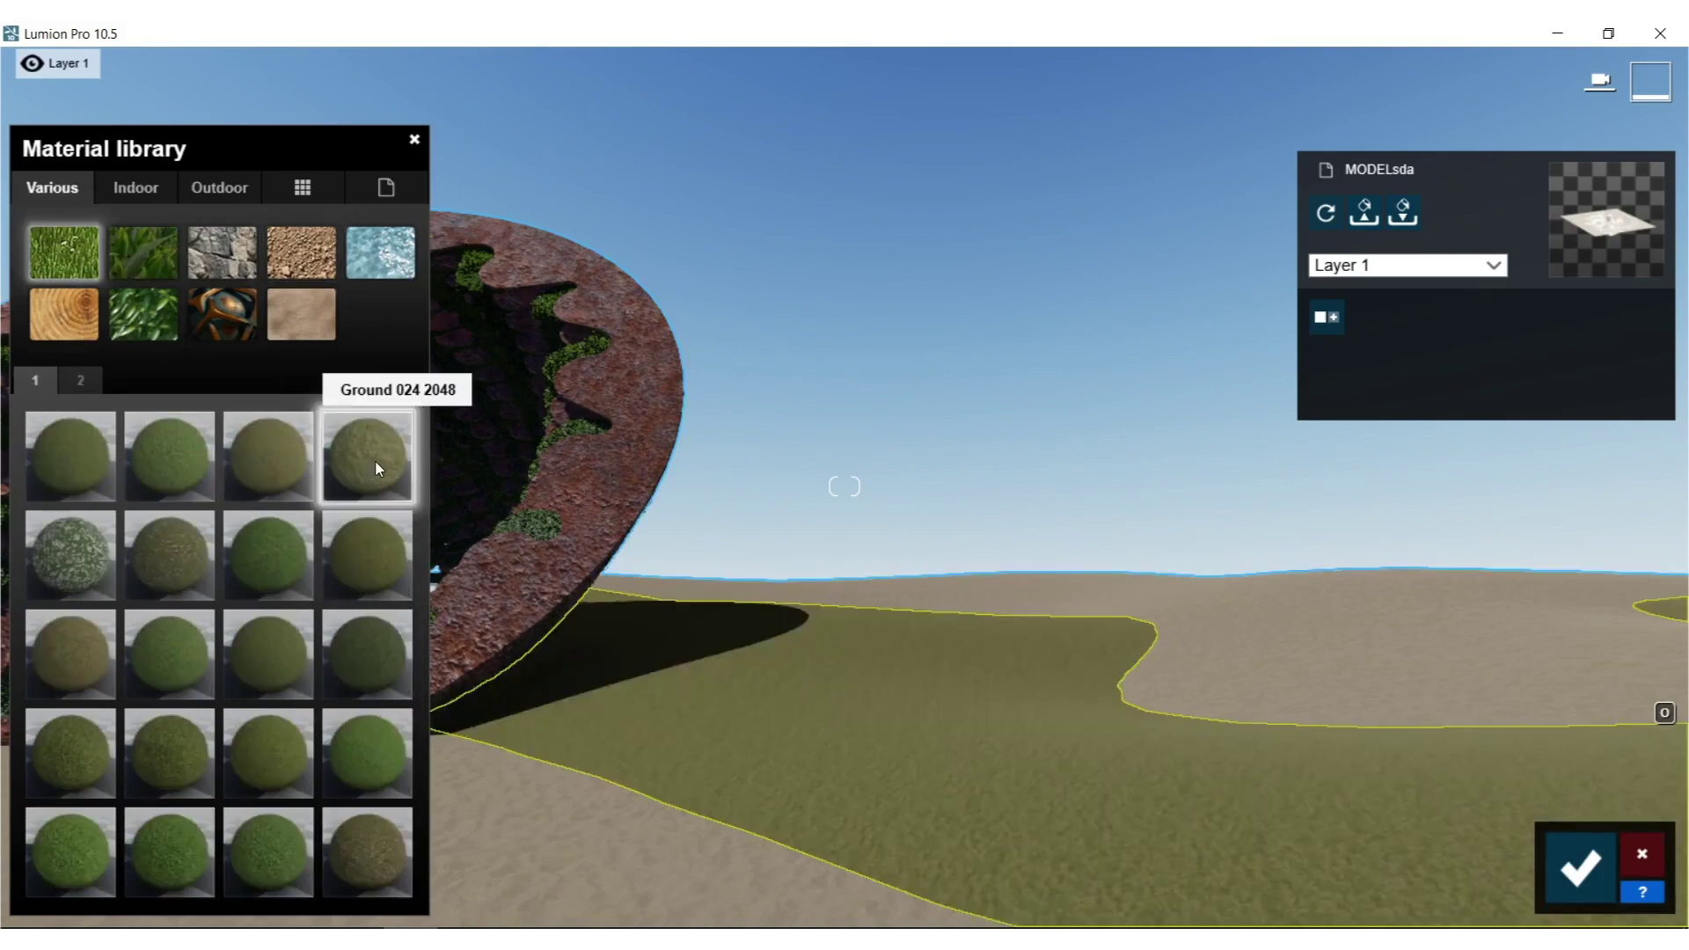
Try the Landscape 02 D material on the terrain patches with a map scale of about 11.1 and view it beside the shell.
click(88, 379)
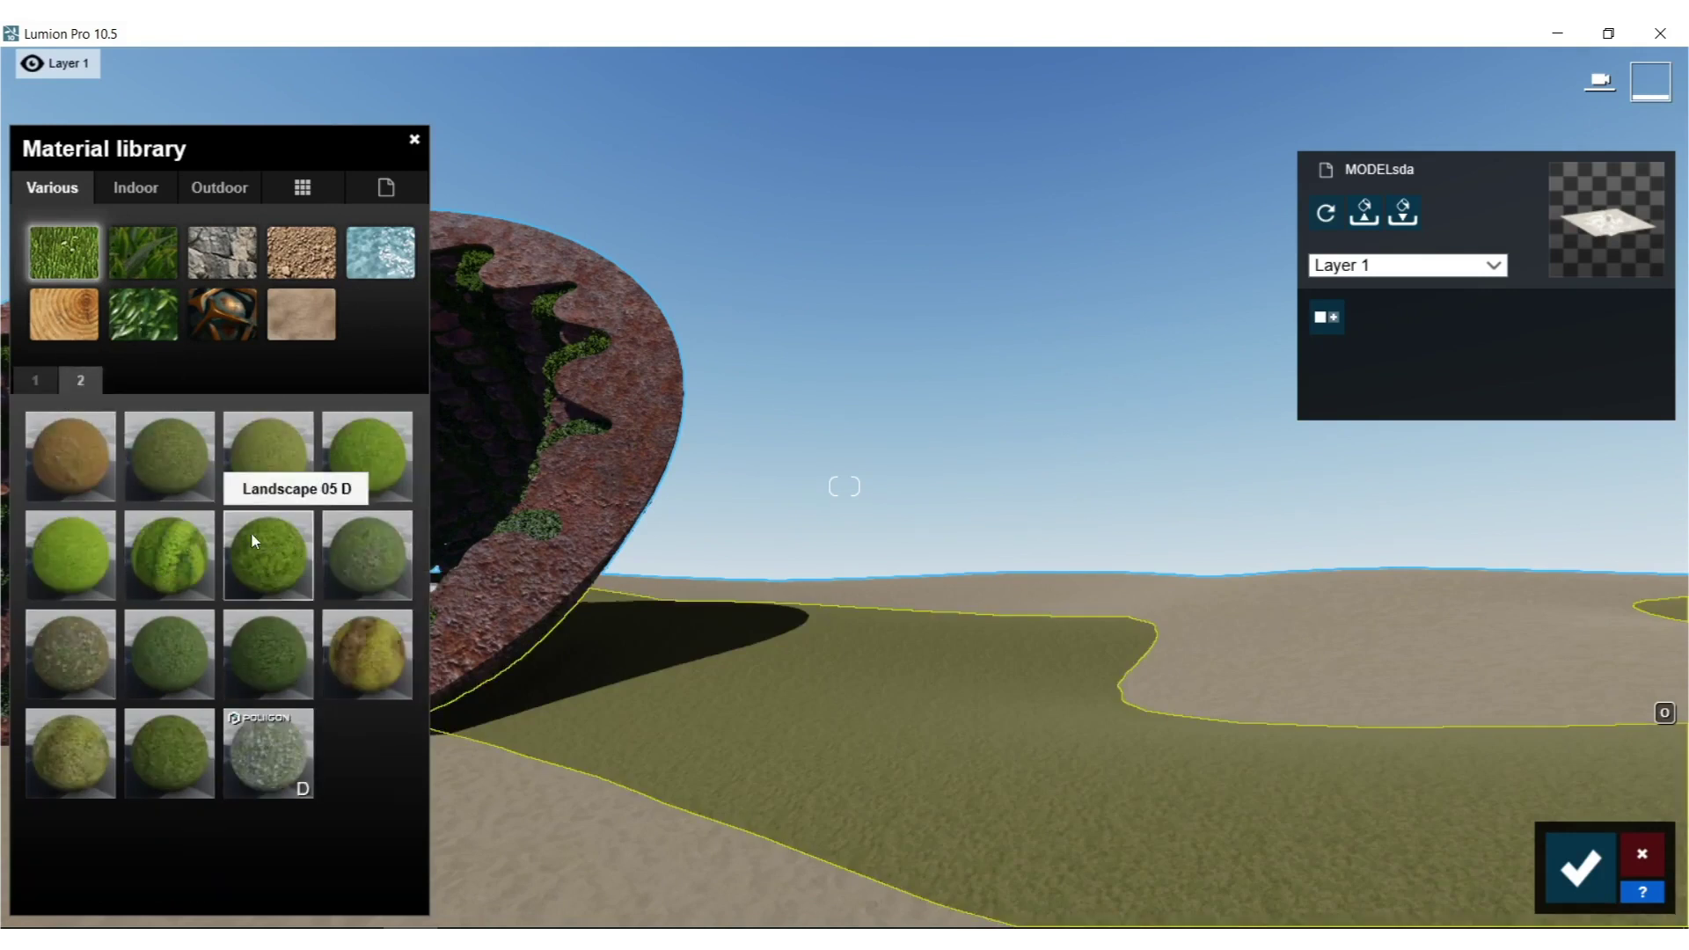
click(72, 456)
right_drag(520, 605, 536, 854)
key(w)
right_drag(621, 593, 672, 641)
drag(79, 654, 106, 649)
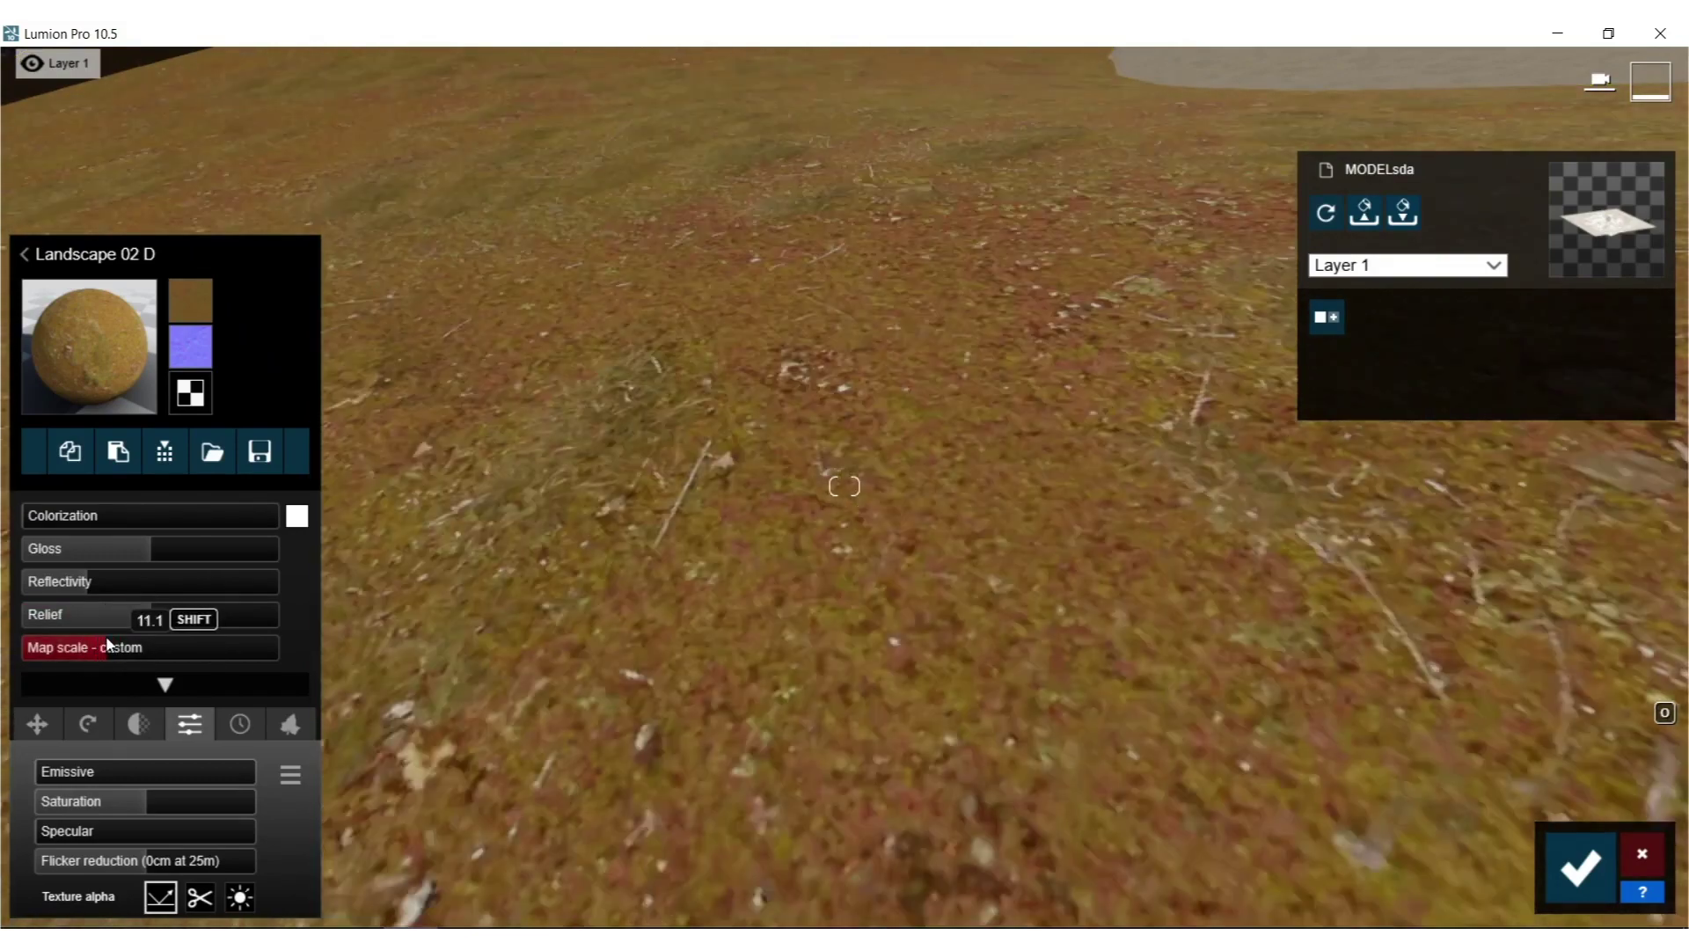
key(s)
right_drag(735, 648, 616, 566)
key(s)
key(w)
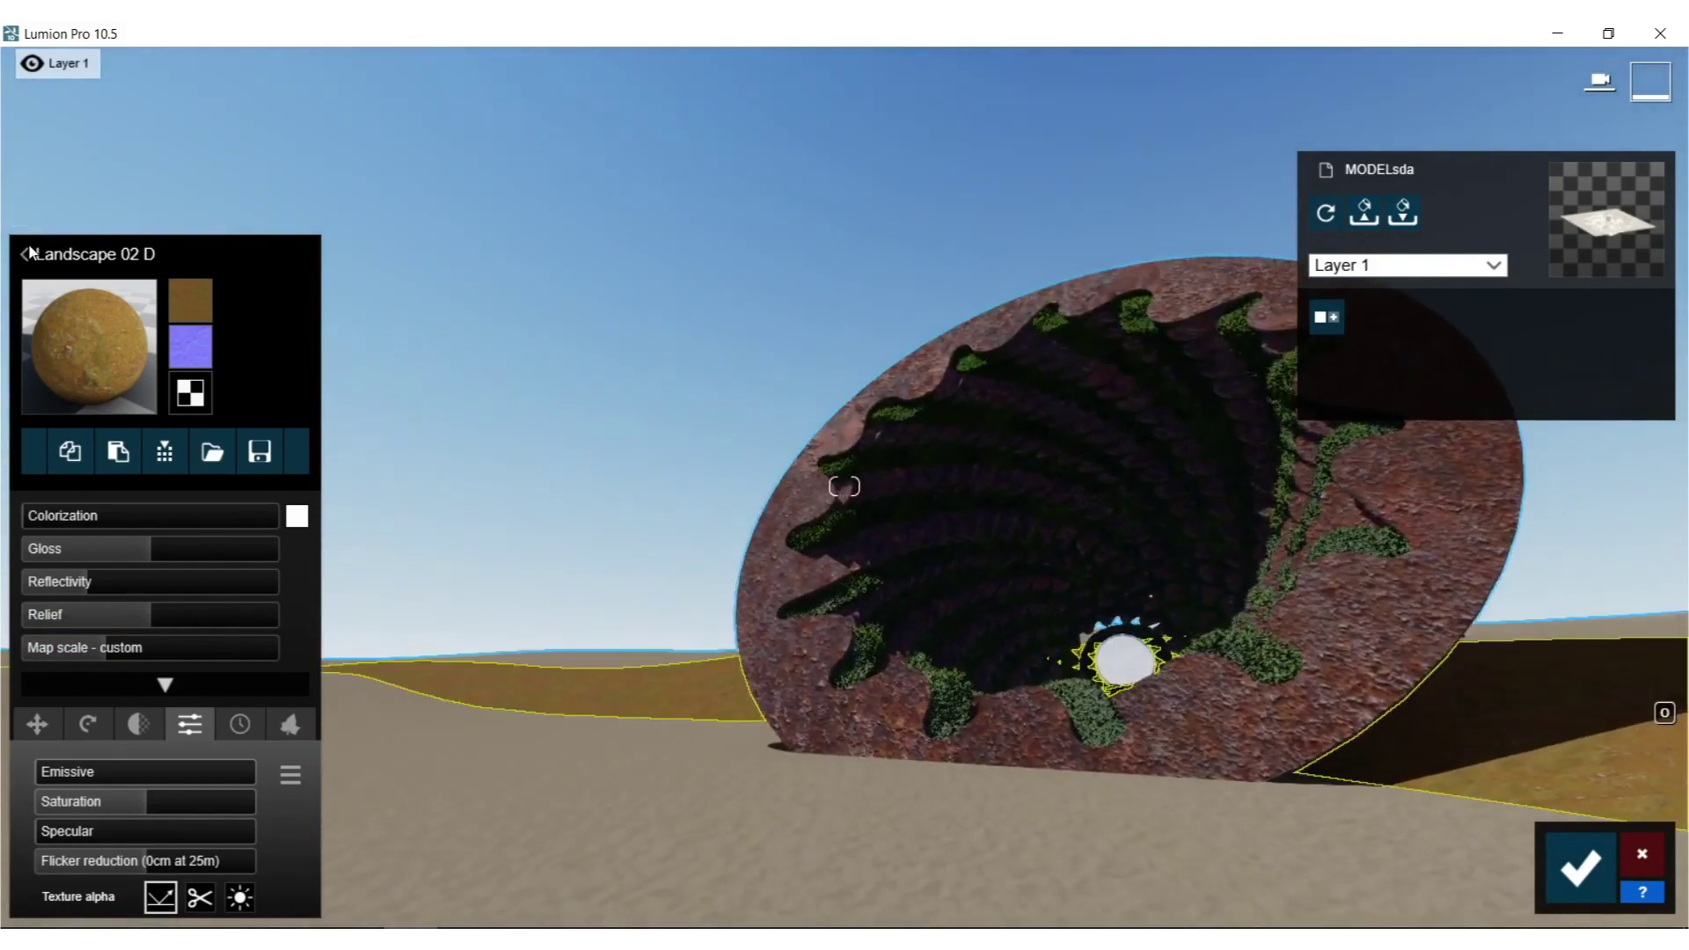
Apply the Polii Rock Desert 006 VAR1 3K rock material to the terrain patches.
click(29, 249)
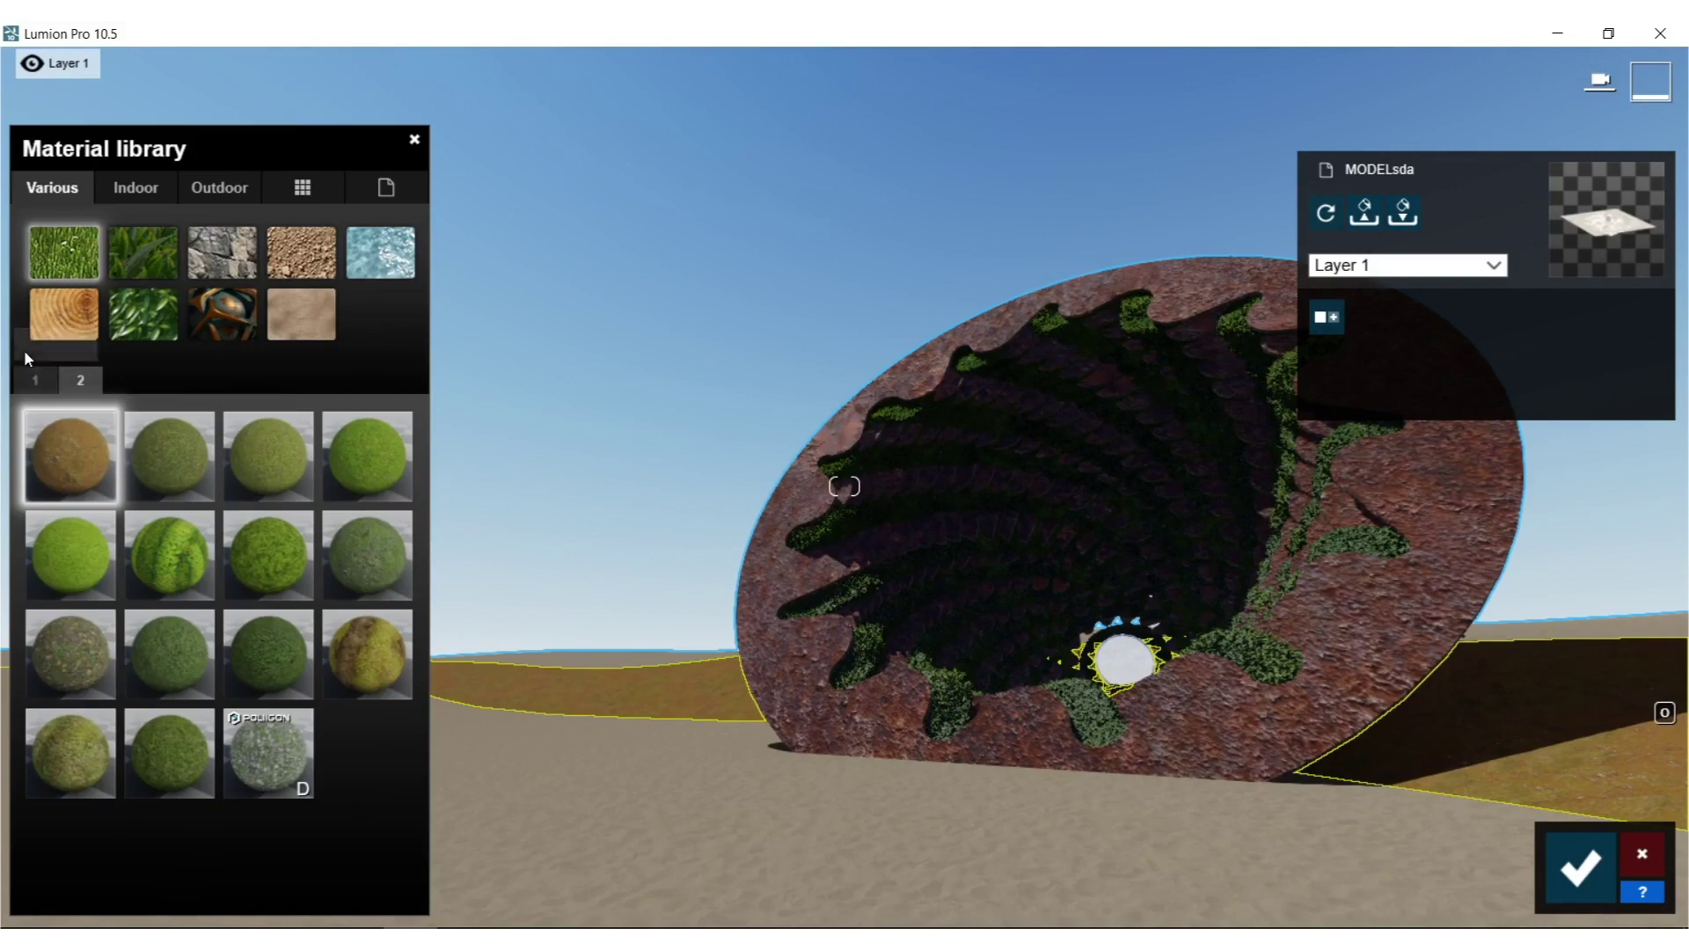
click(37, 379)
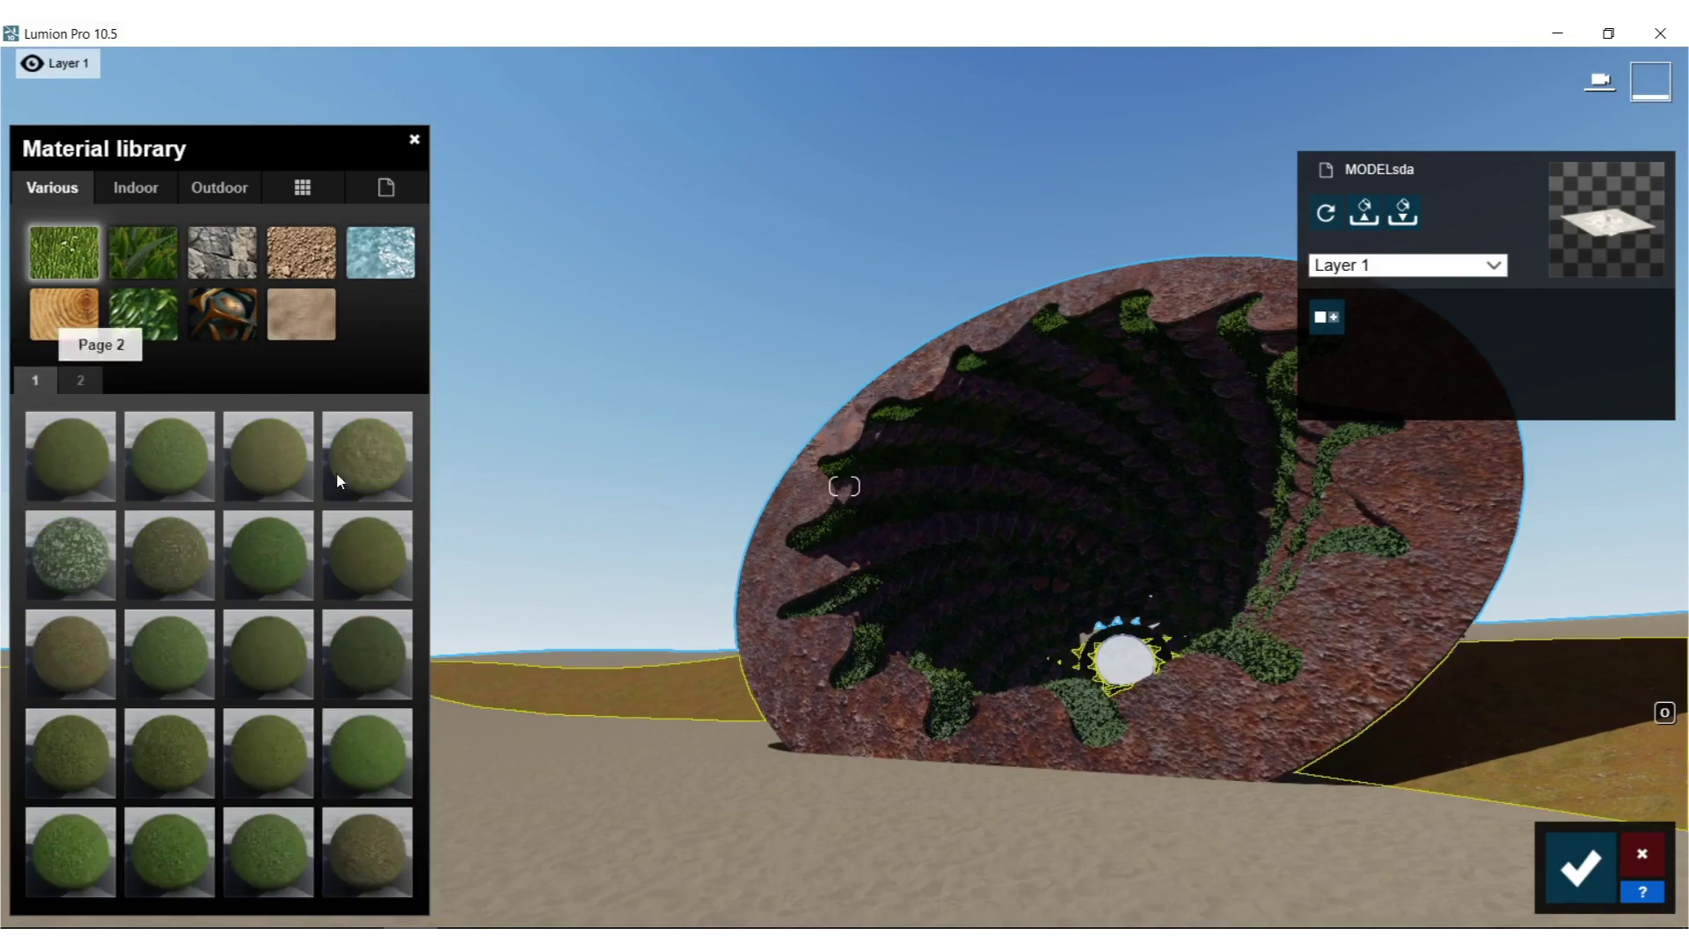
click(202, 269)
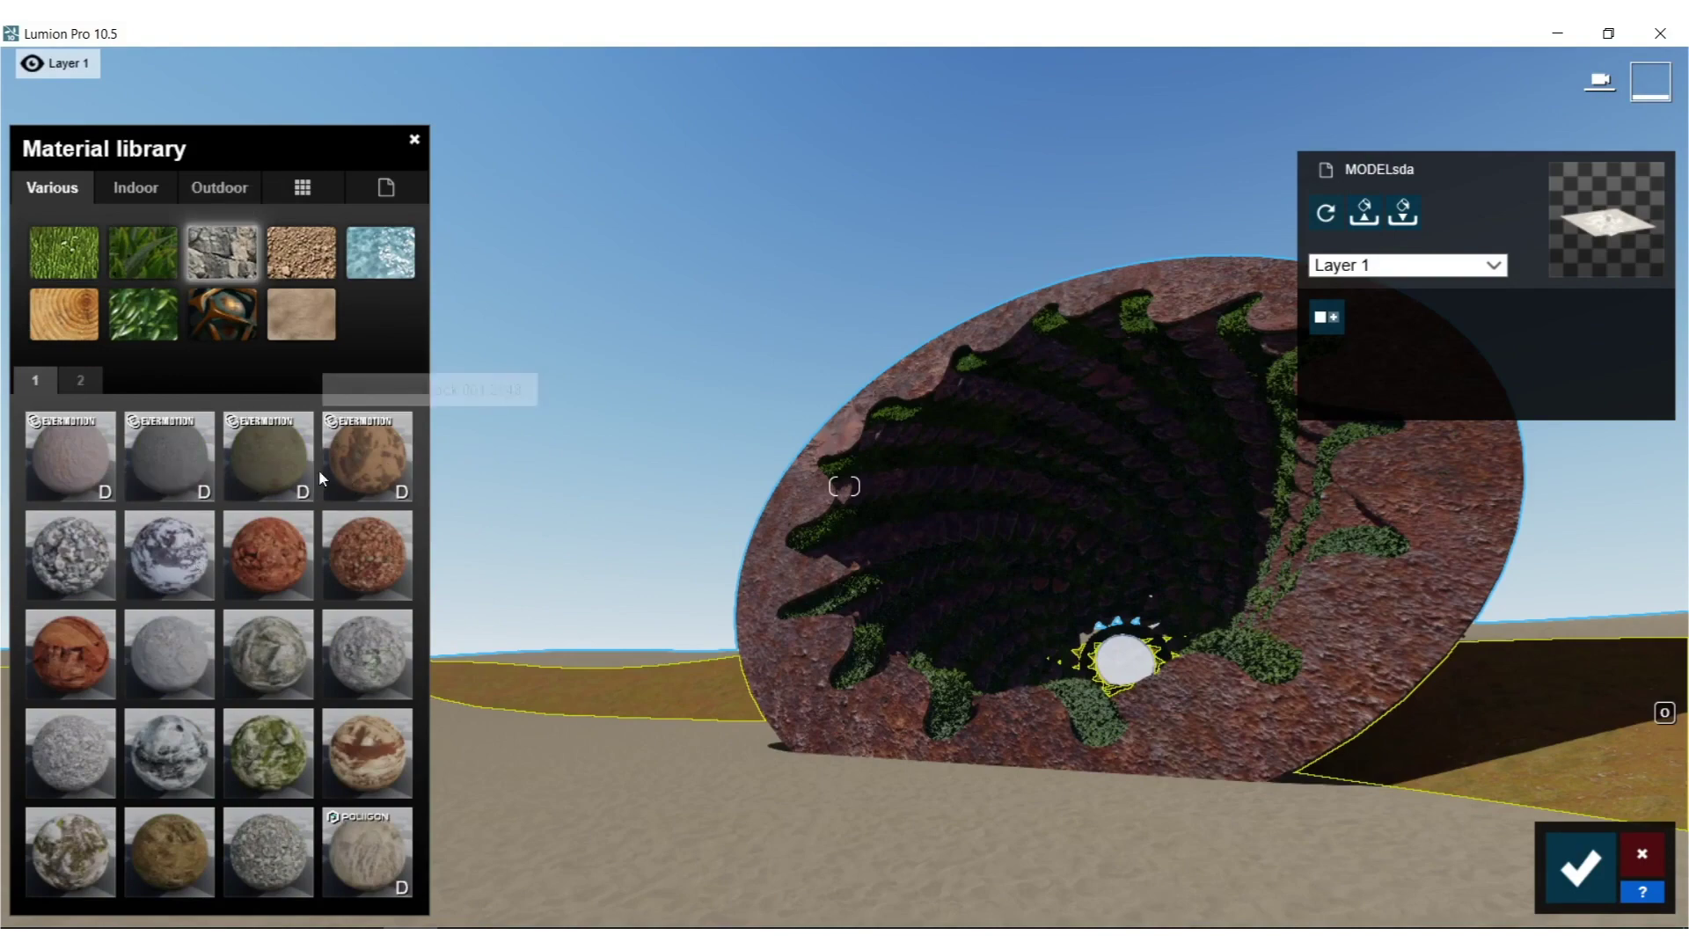
click(367, 852)
right_drag(845, 486, 1056, 616)
key(w)
right_drag(756, 773, 762, 762)
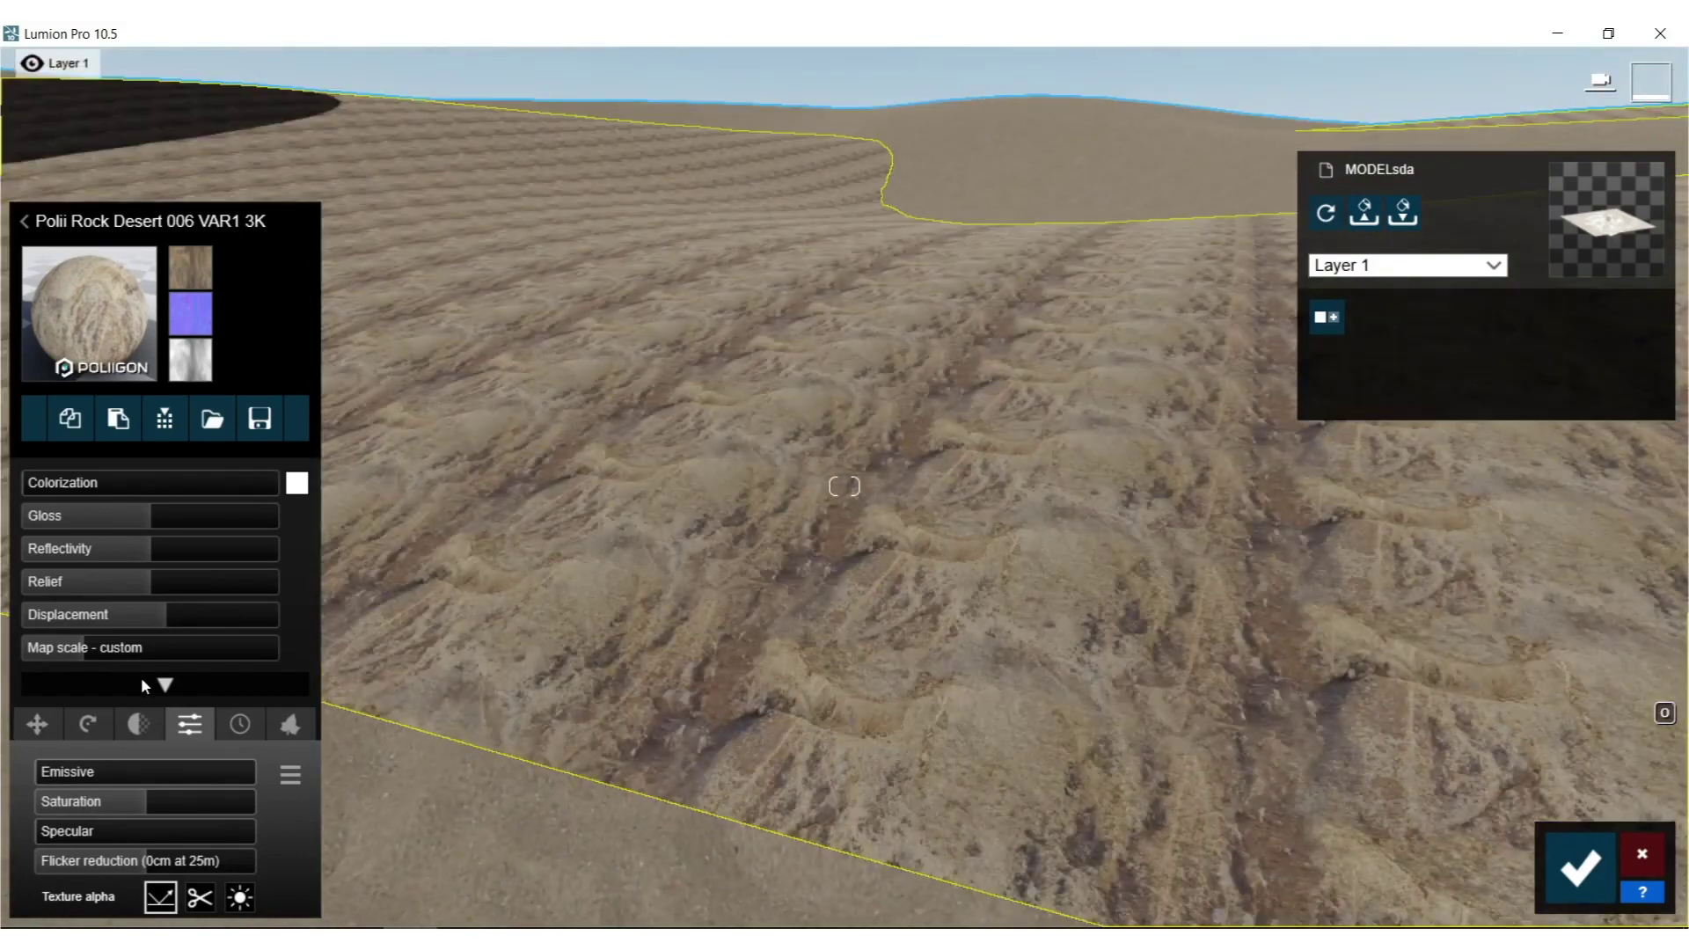
Increase the rock material's map scale, raise its displacement to the maximum, and save the material changes.
drag(88, 647, 394, 612)
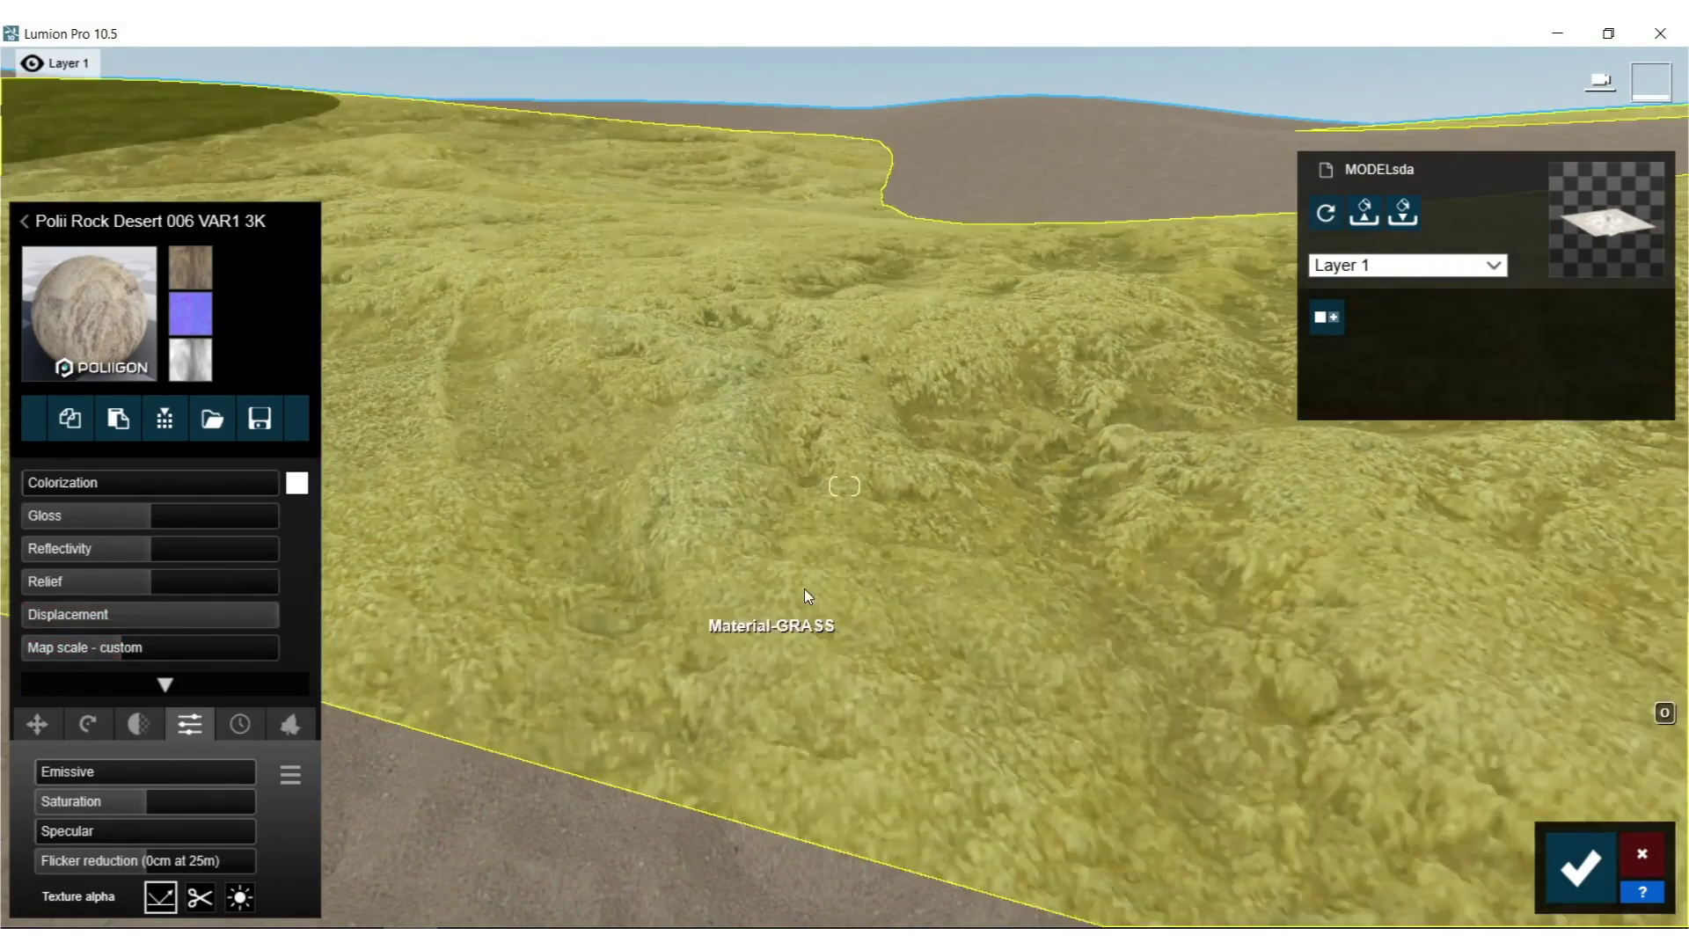
right_drag(804, 588, 730, 431)
key(q)
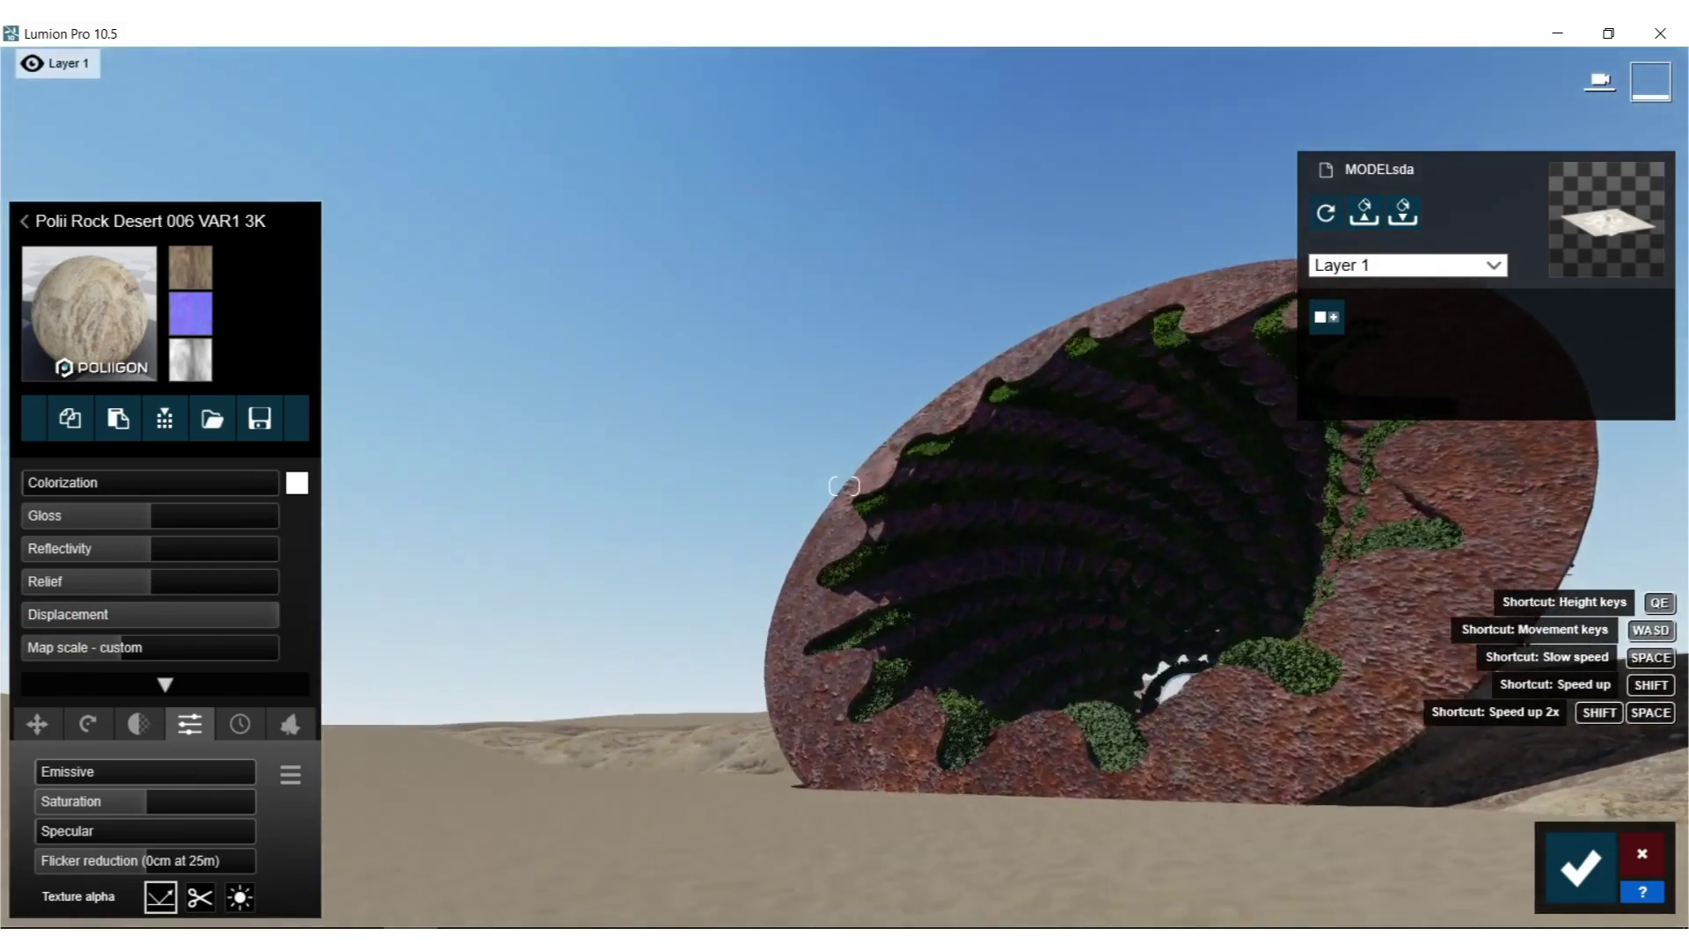
key(q)
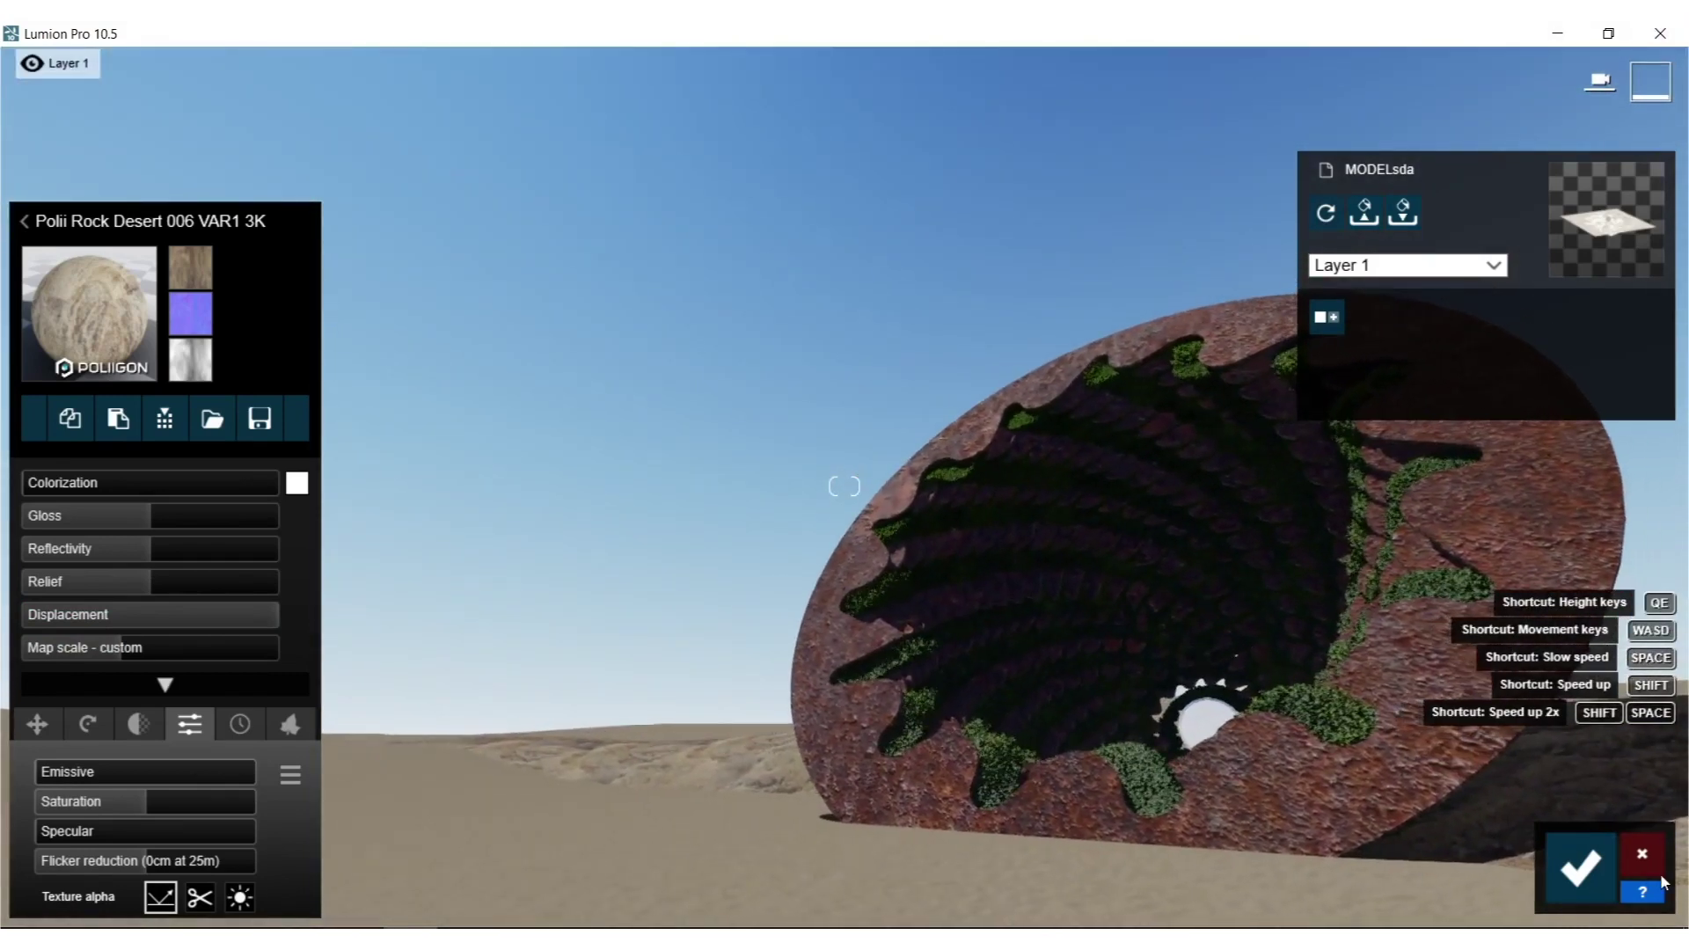
click(1582, 883)
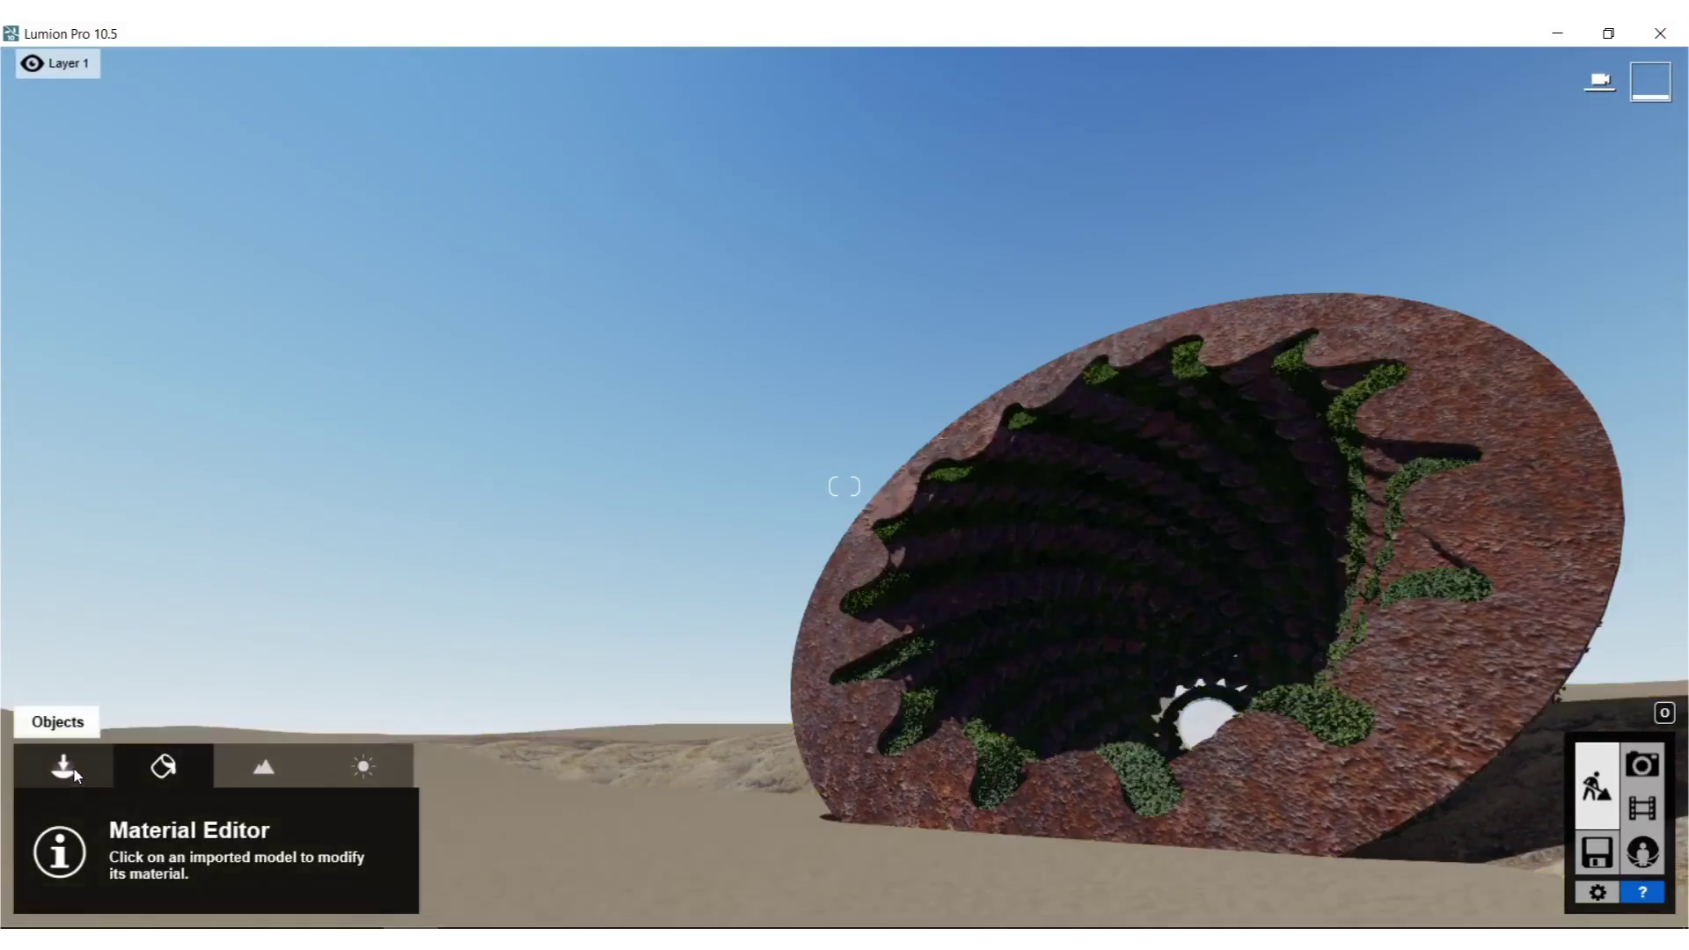
Place several of the starred leafless shrubs from the Nature library on the sand in front of the shell's base, near the rock patch.
click(63, 765)
click(179, 824)
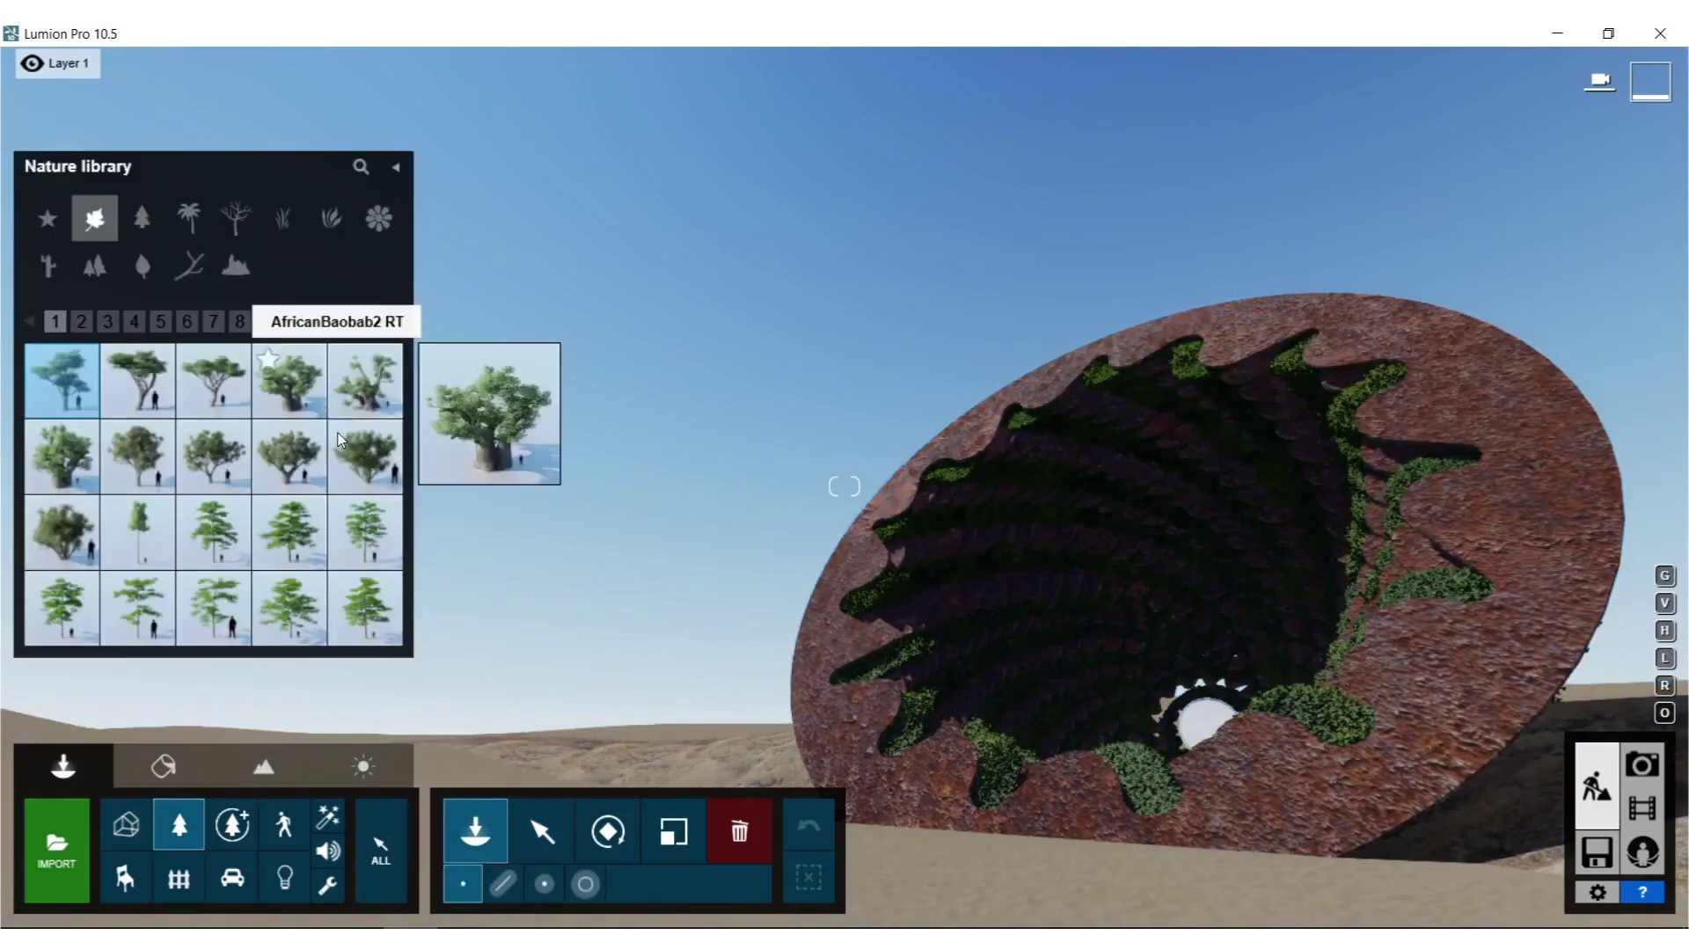
click(236, 219)
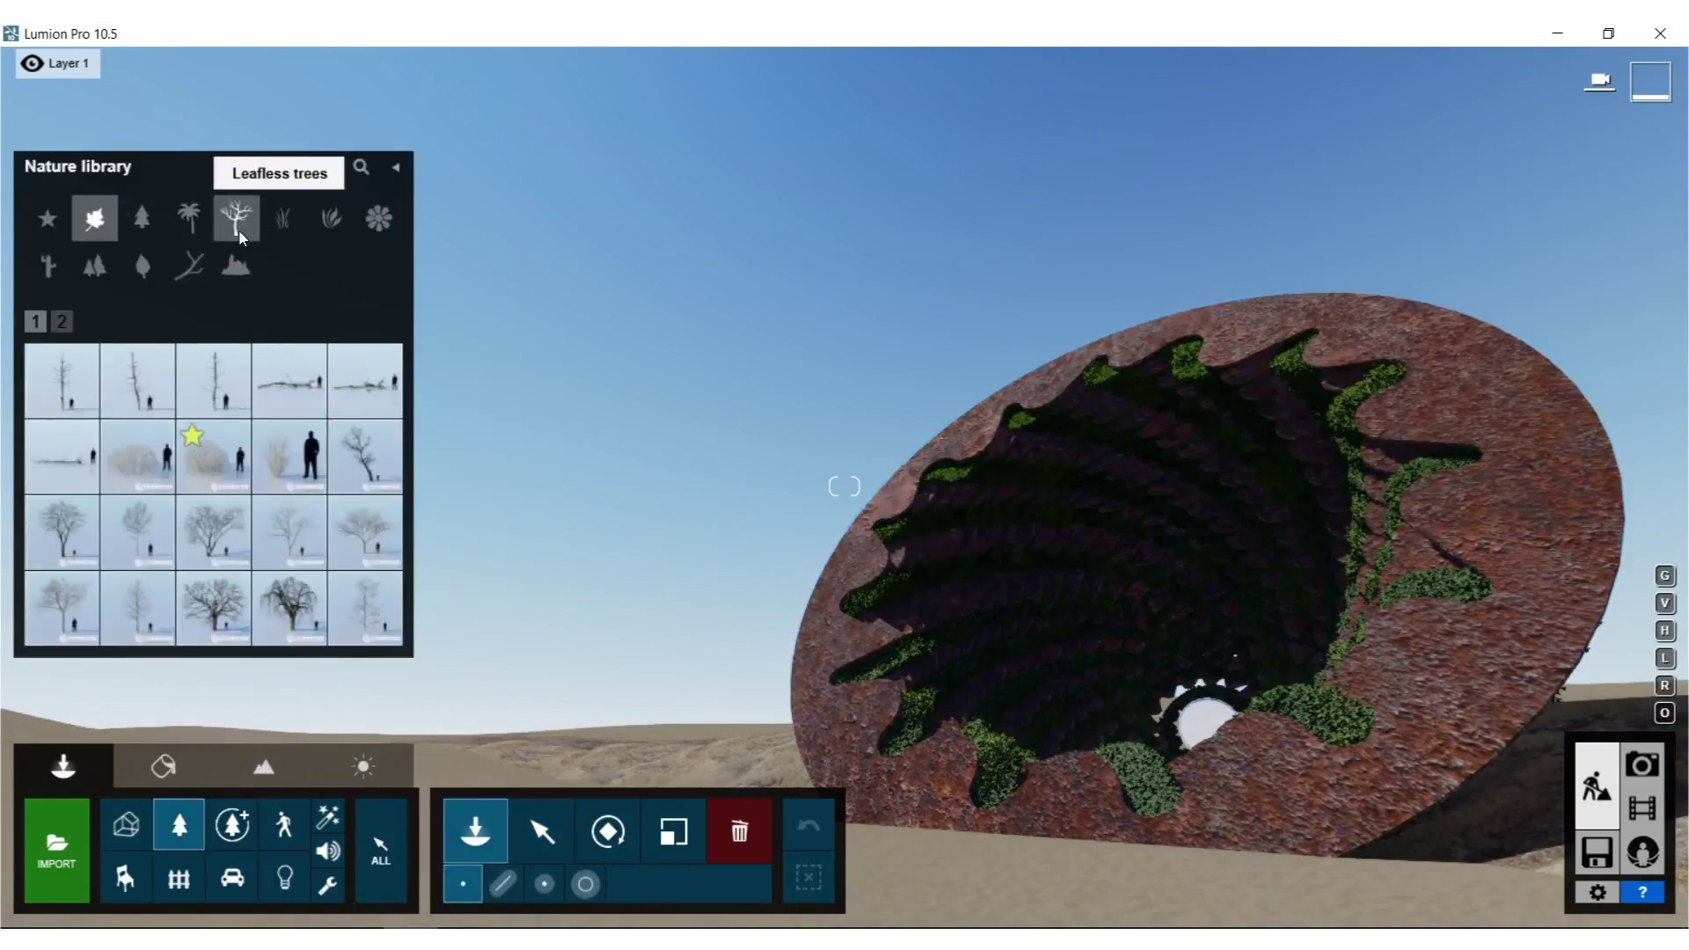
click(214, 456)
right_drag(958, 439, 761, 315)
key(w)
click(758, 314)
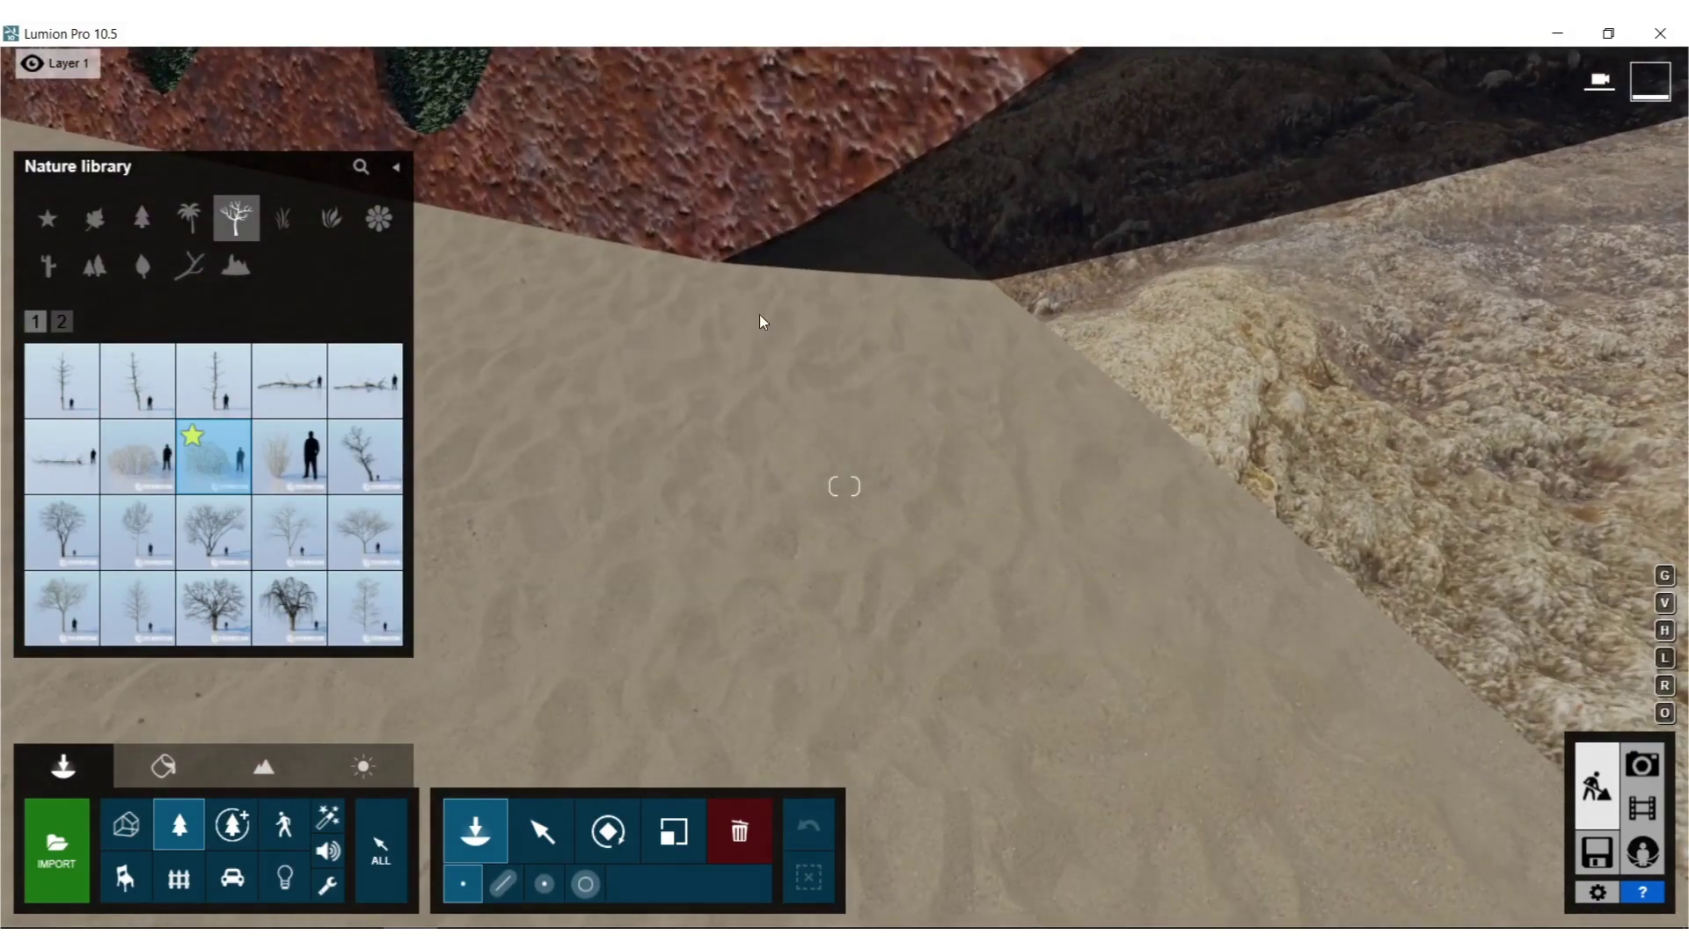
scroll(832, 543, up, 5)
click(831, 542)
click(589, 528)
click(462, 412)
Place more starred leafless shrubs along the near edge of the rock patch and beside the shell's shadow.
right_drag(431, 352, 822, 514)
key(s)
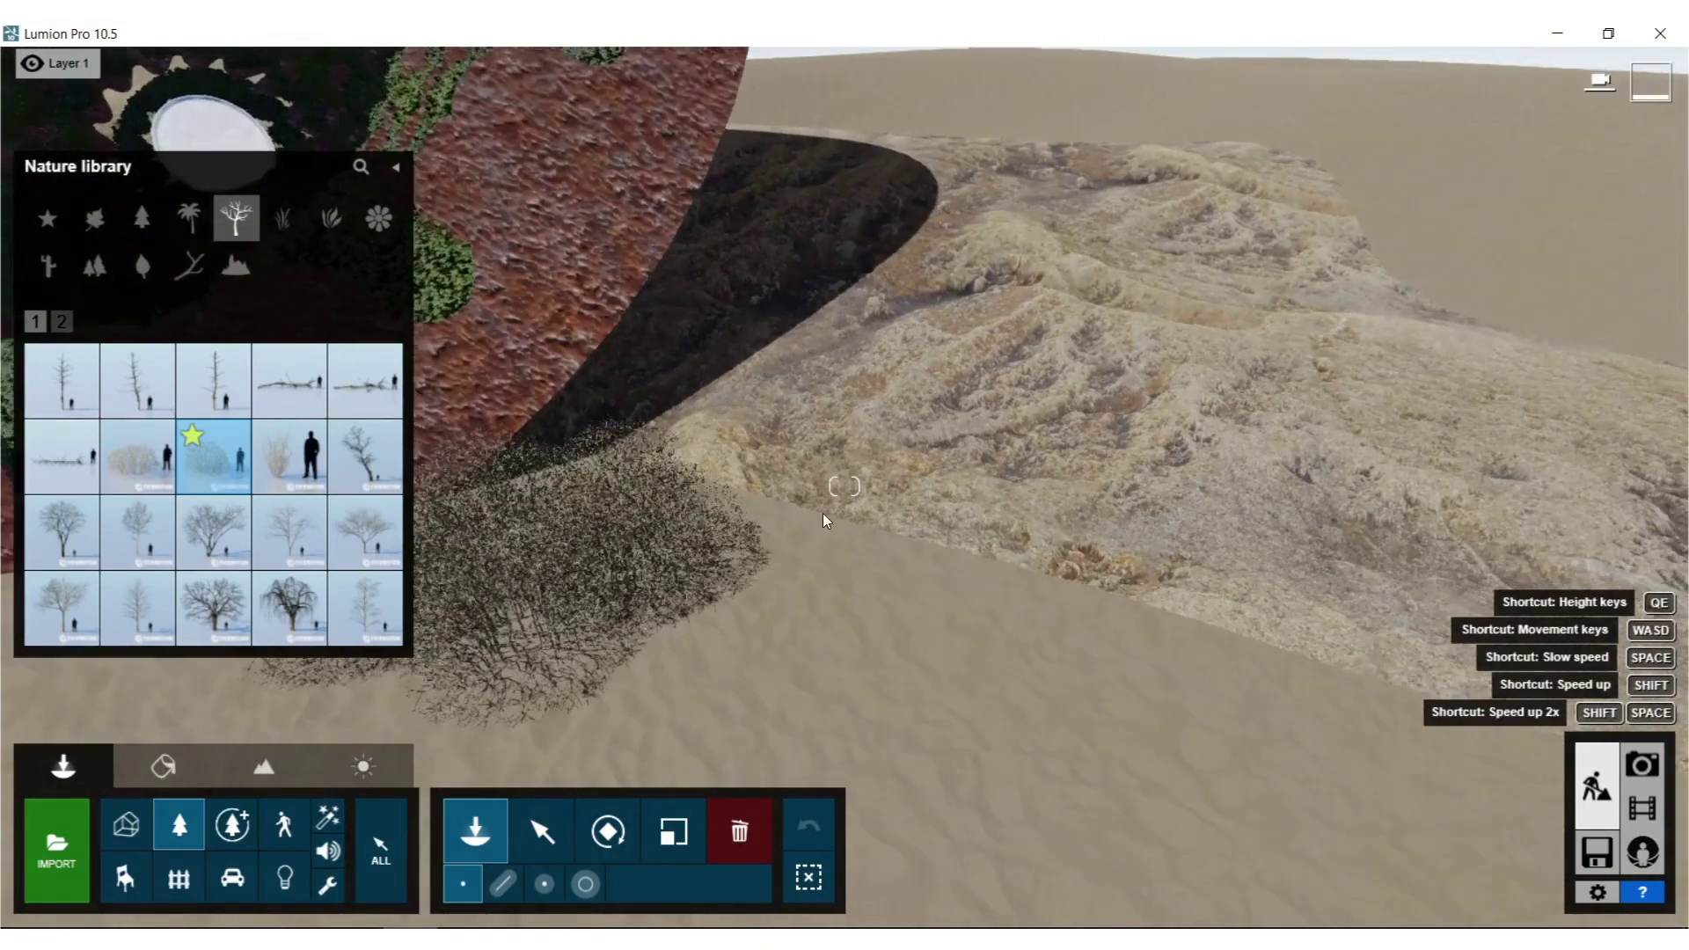
click(848, 528)
click(704, 472)
click(976, 543)
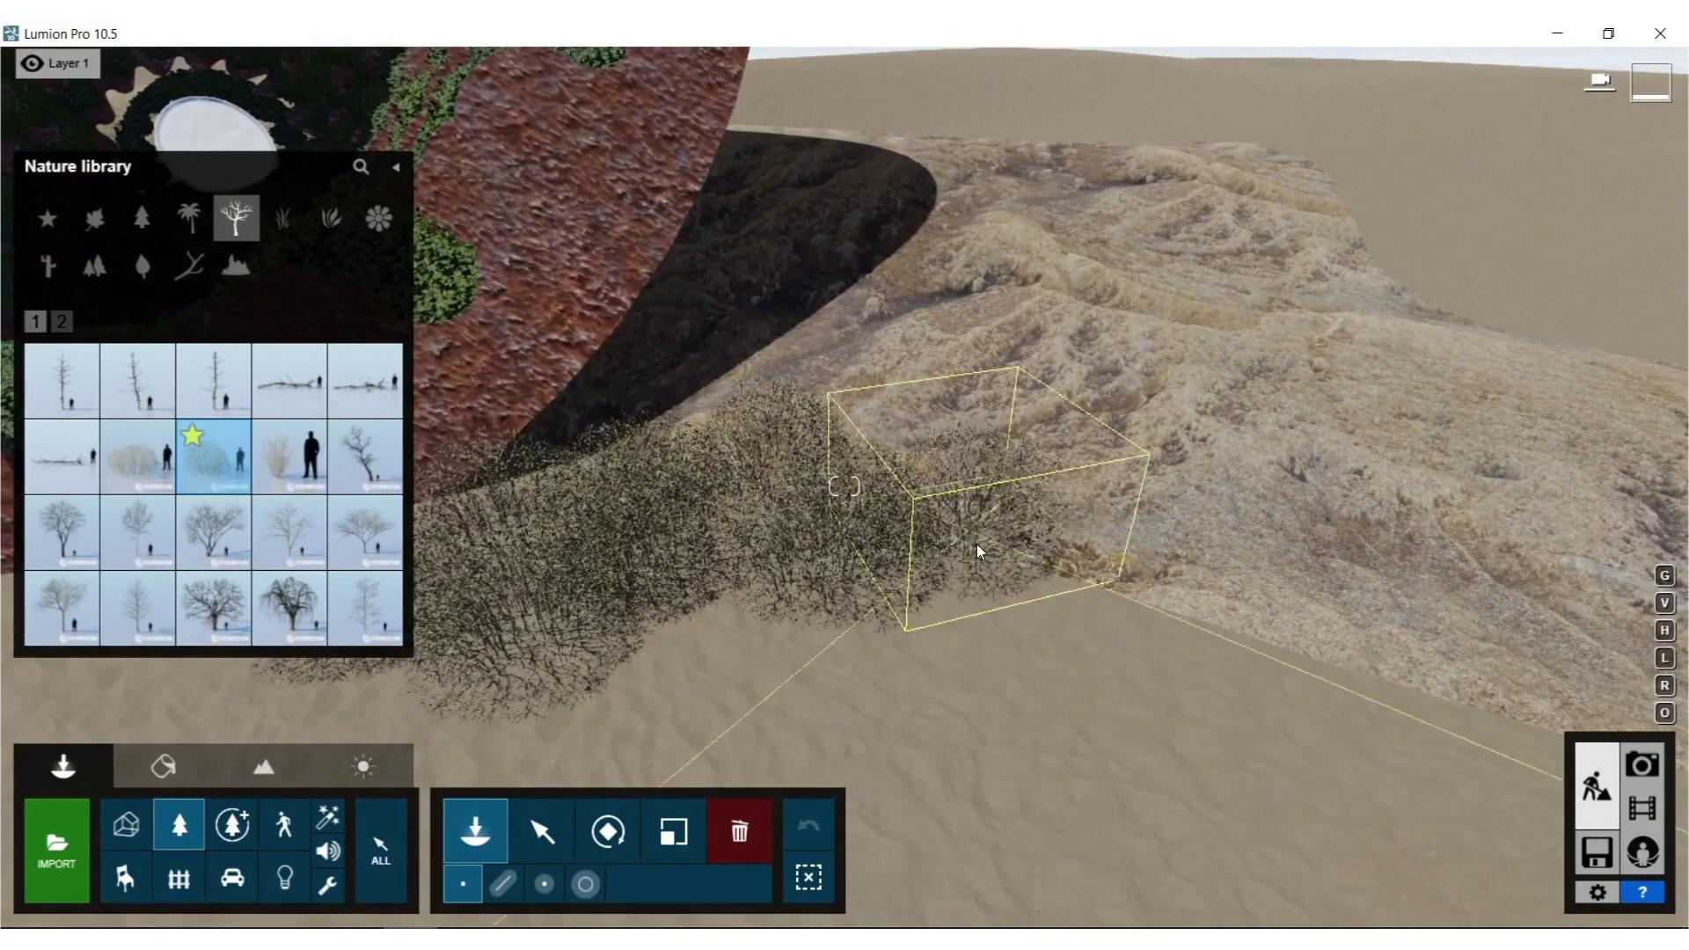
click(1214, 599)
click(1373, 704)
click(1574, 651)
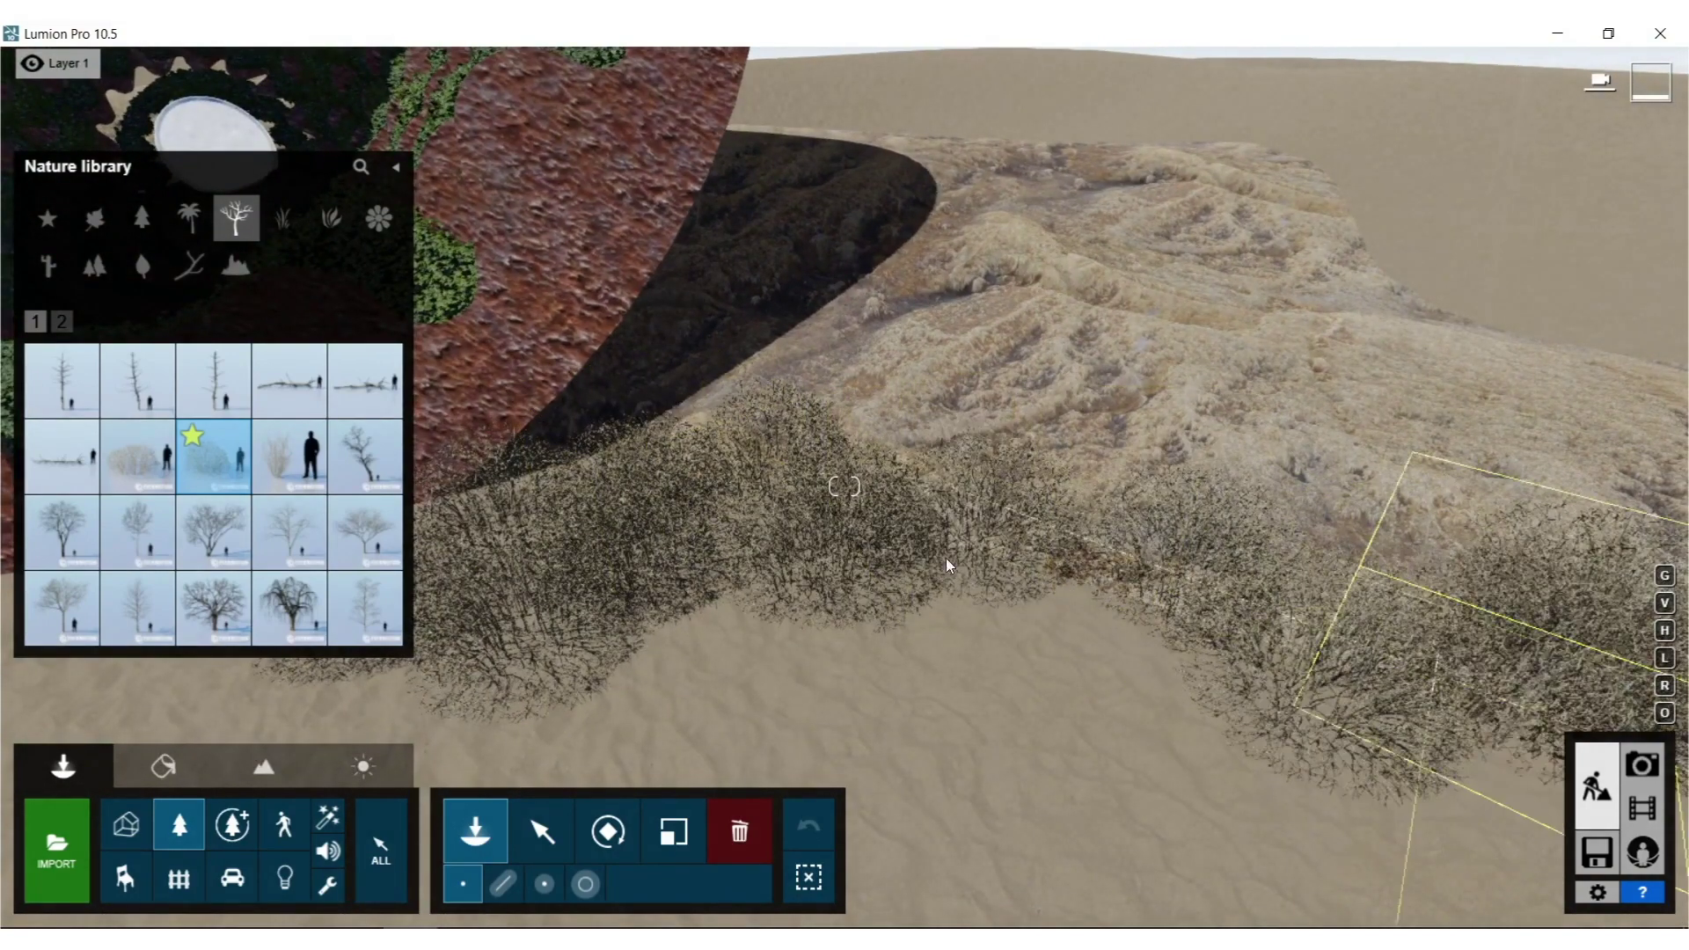
click(841, 398)
click(641, 414)
Scatter starred leafless shrubs on the sand around the opposite side of the shell's base, away from the large rock patch.
right_drag(902, 722, 725, 720)
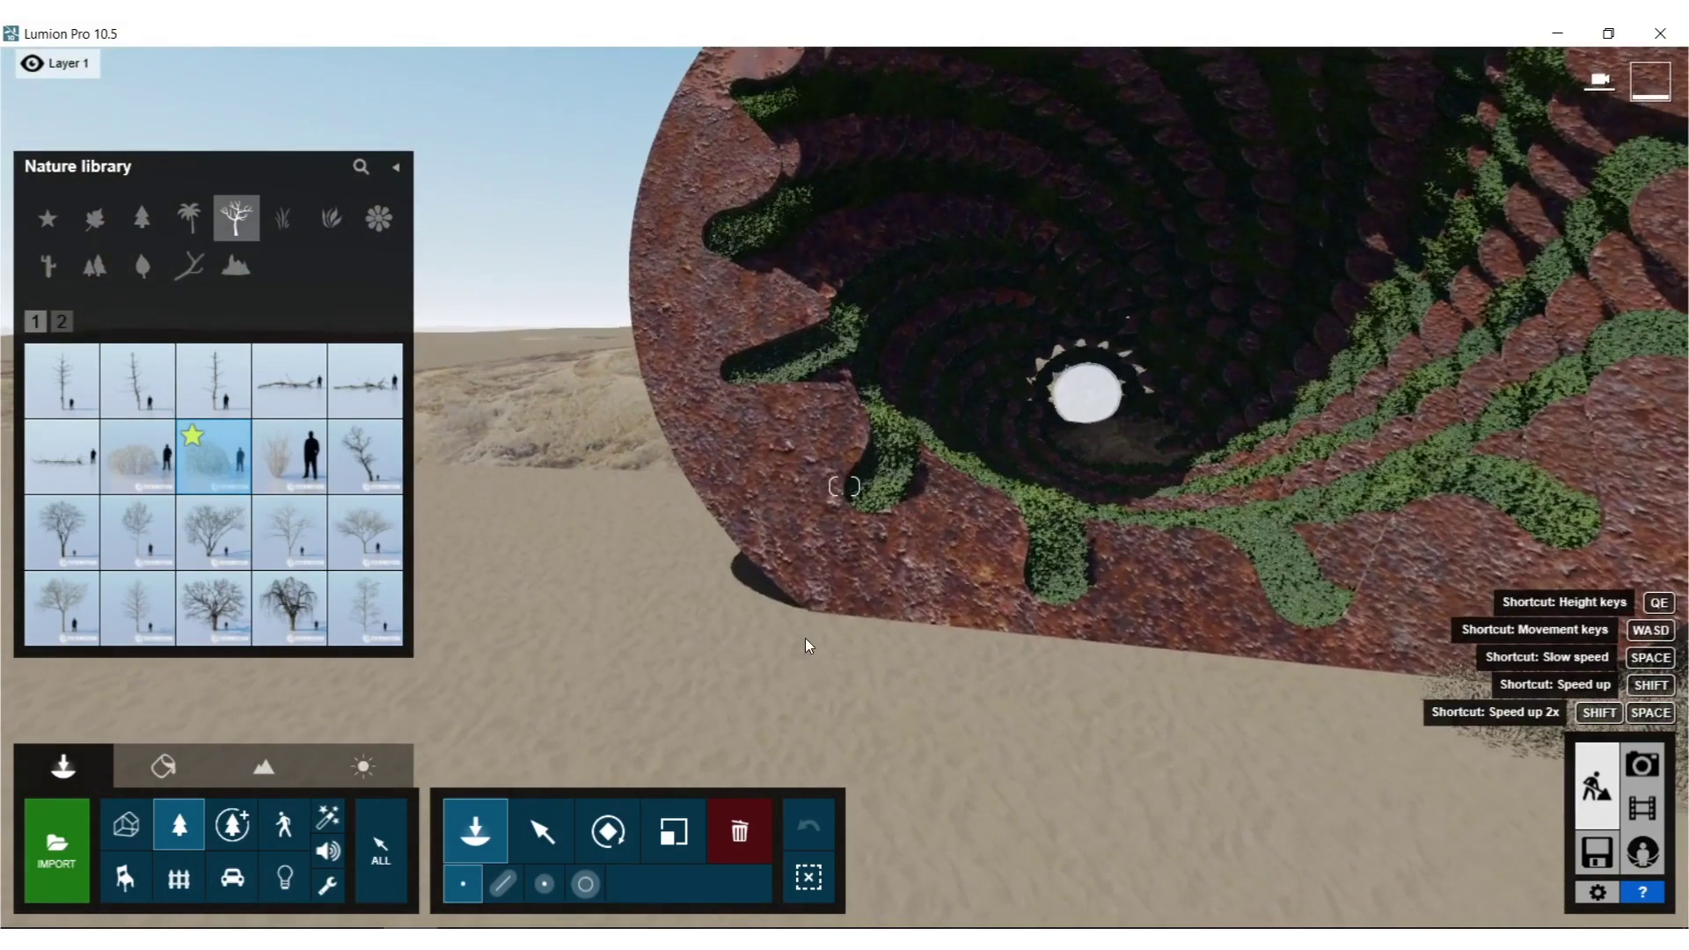
click(917, 732)
click(681, 675)
click(572, 576)
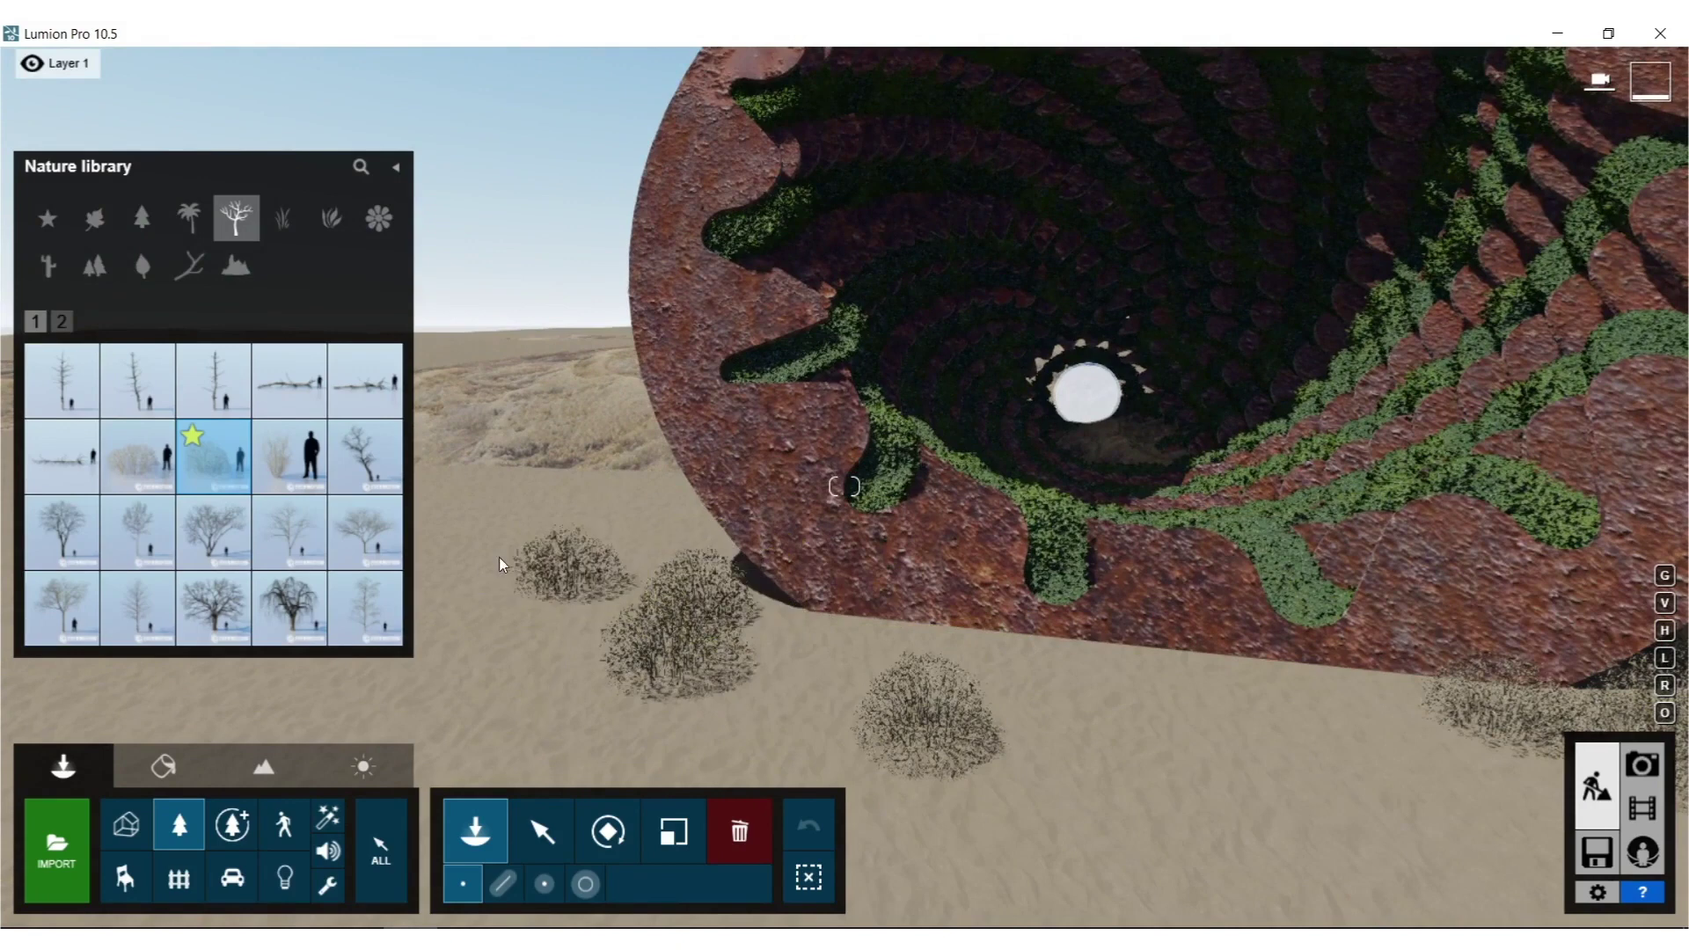
click(525, 515)
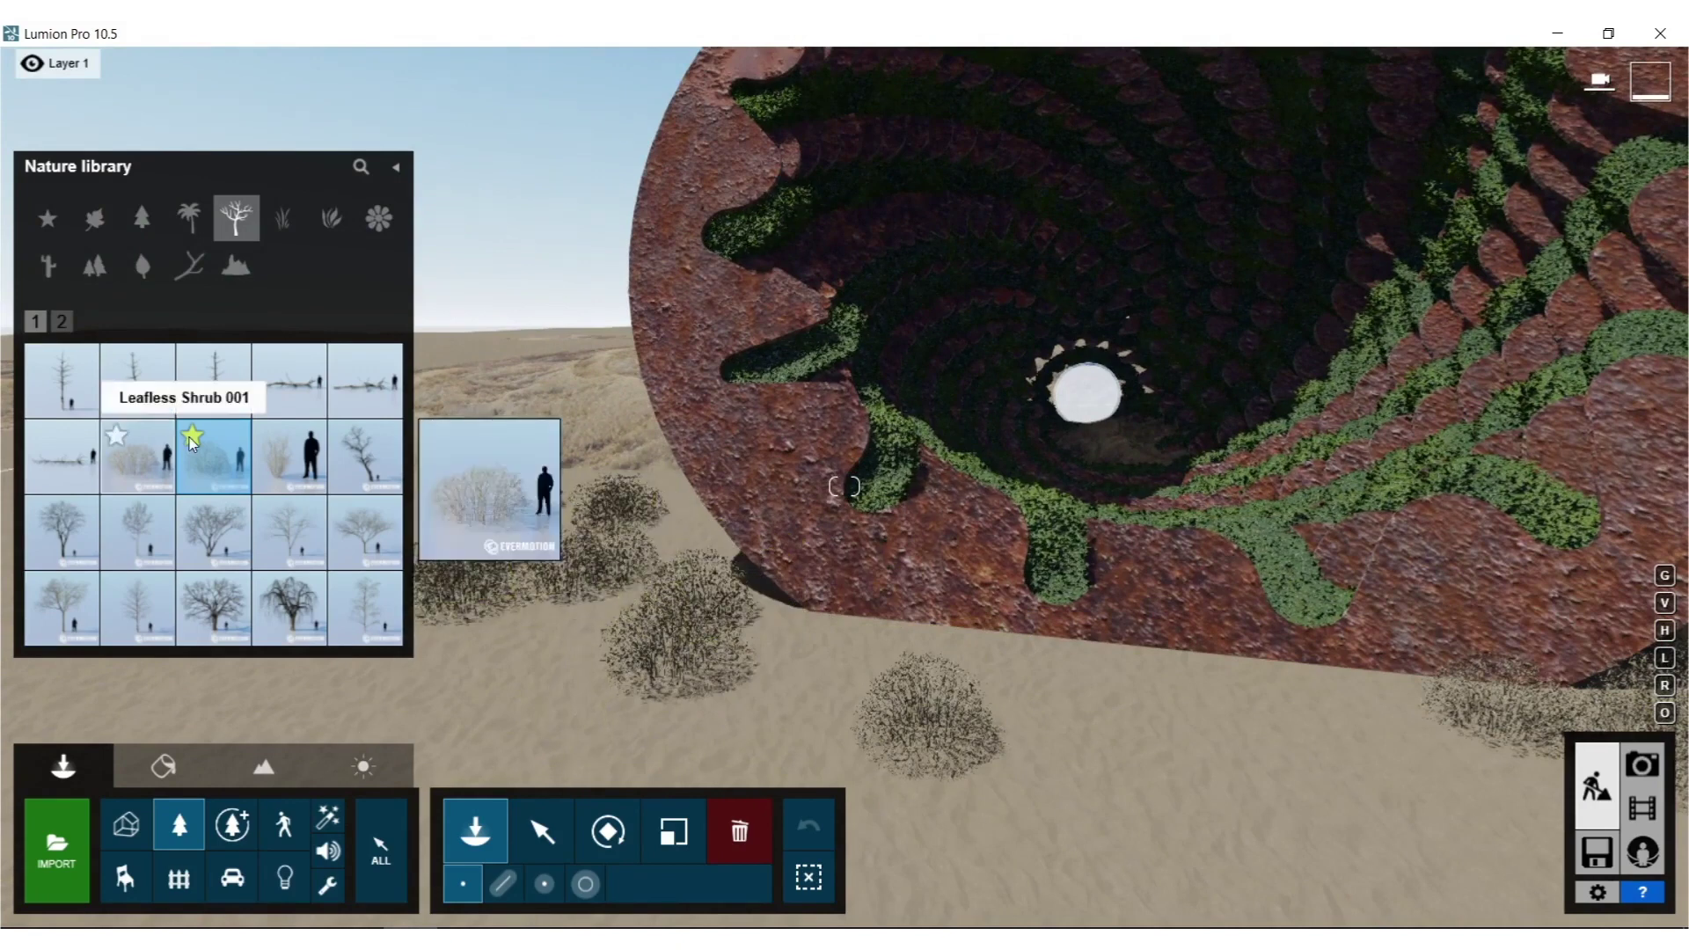
Add small upright leafless shrubs among the larger shrubs on the side of the shell away from the large rock patch.
click(289, 456)
click(538, 670)
click(573, 616)
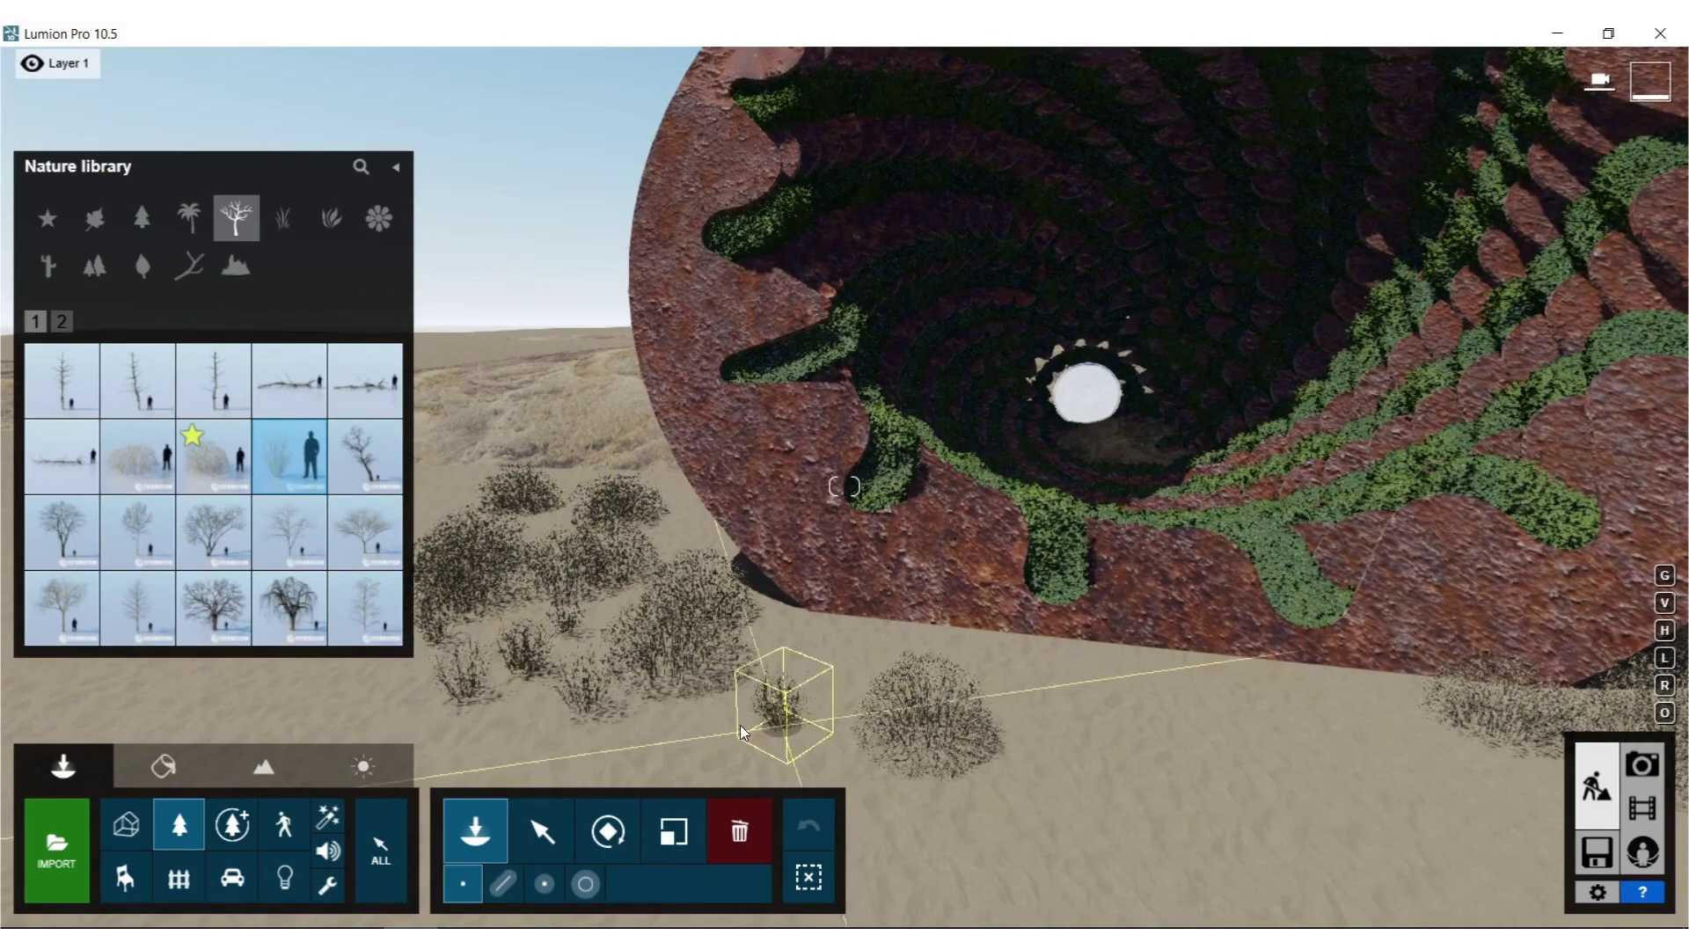
Scatter small upright leafless shrubs on the sand in front of the shrub row bordering the large rock patch.
right_drag(791, 682, 737, 642)
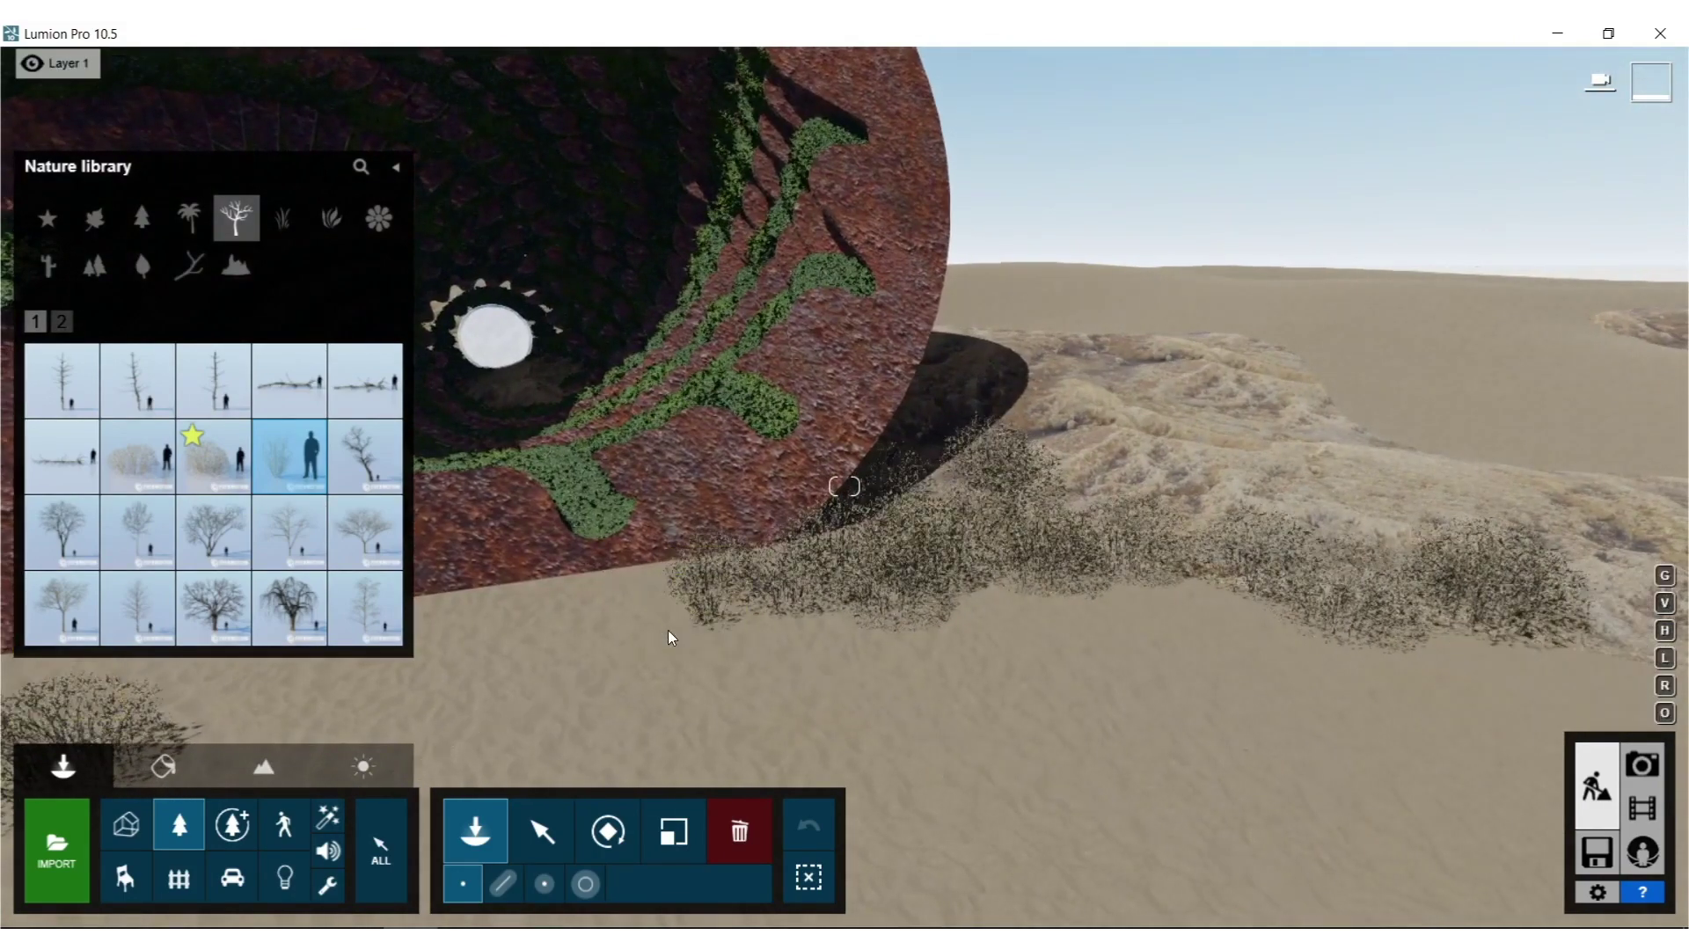
click(614, 640)
click(833, 639)
click(948, 685)
click(1028, 662)
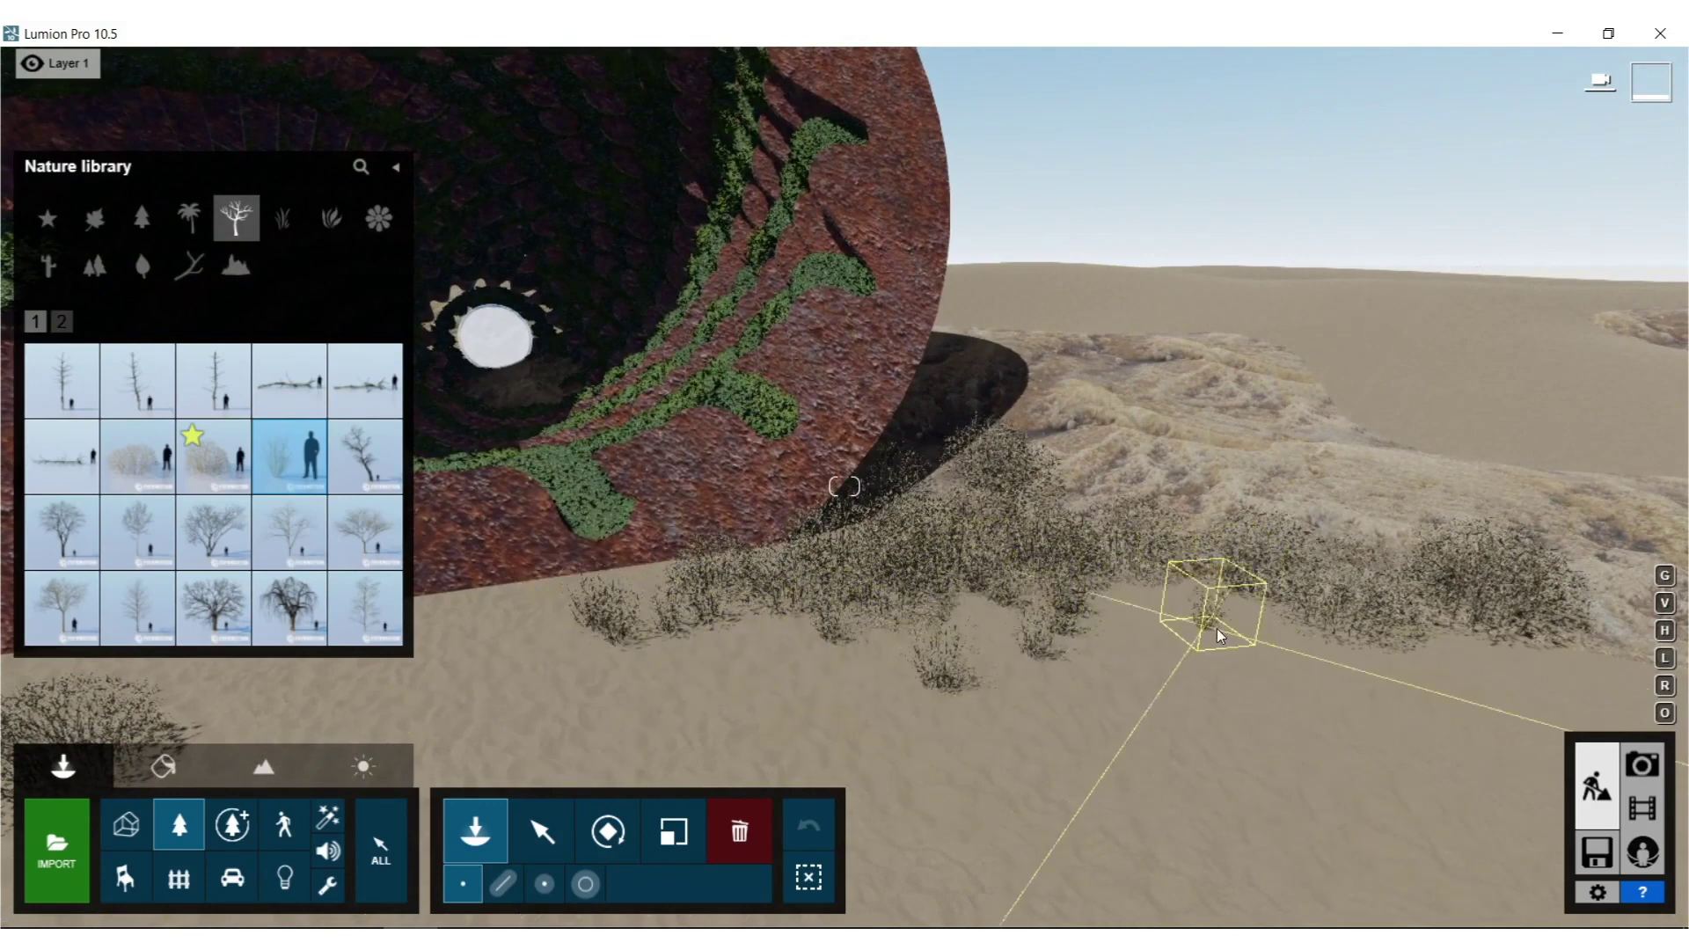
click(1390, 686)
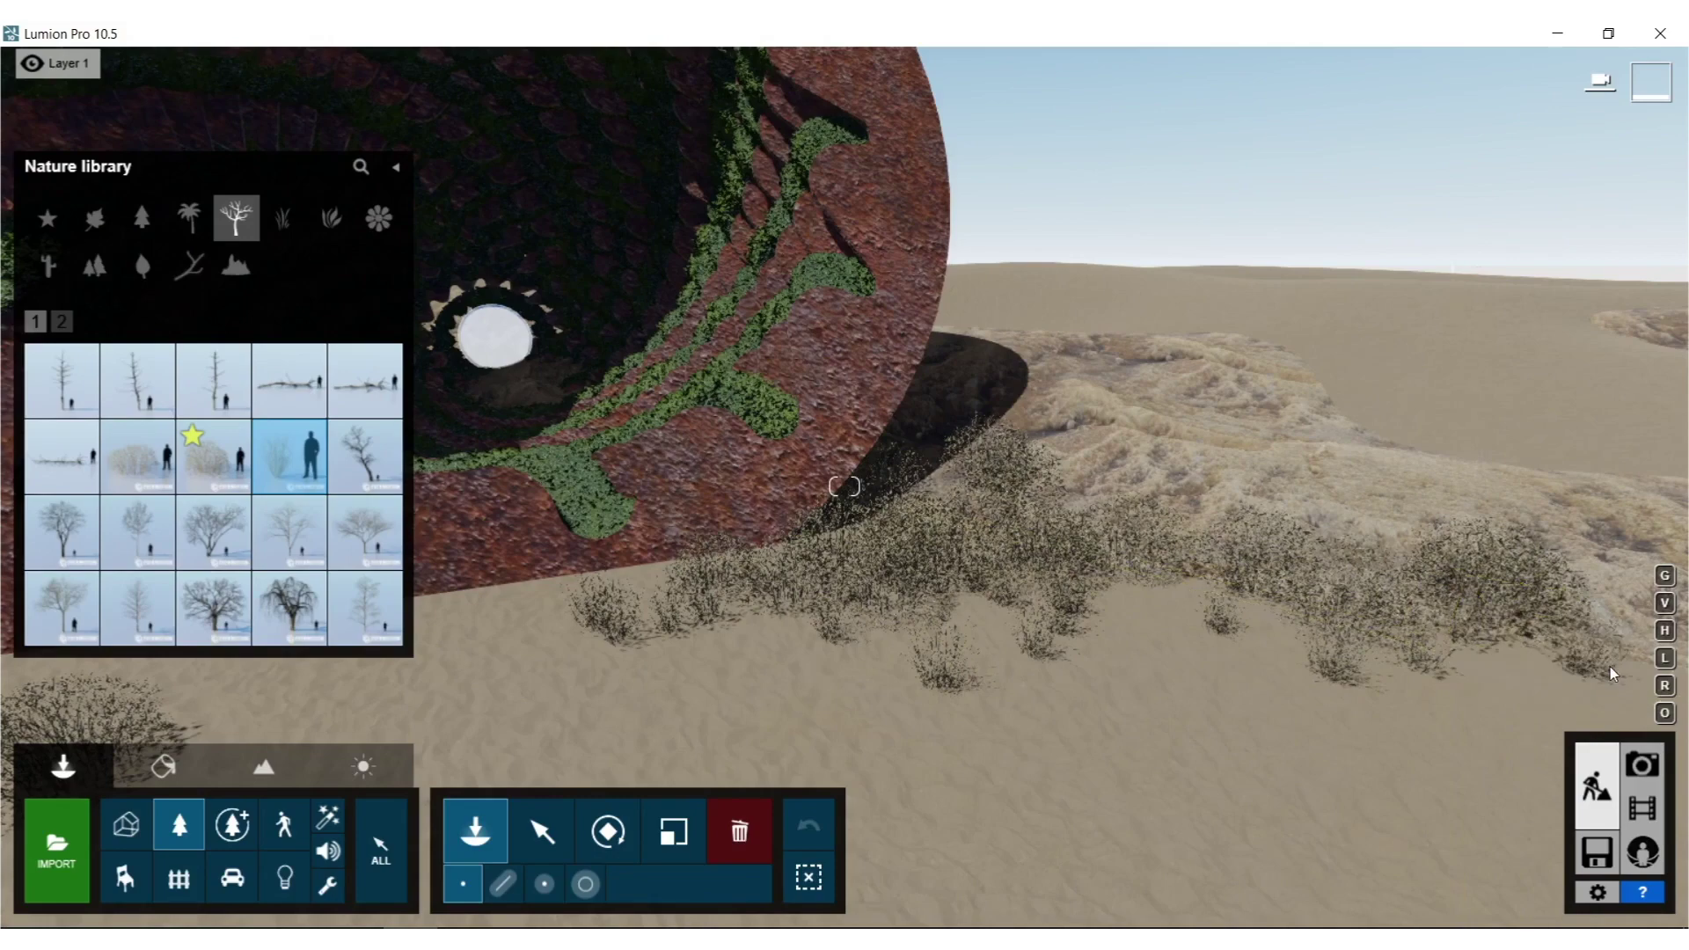
Place Leafless Shrub 001 plants along the near edge and around the far tip of the rock patch.
click(137, 456)
right_drag(549, 496, 864, 552)
click(866, 546)
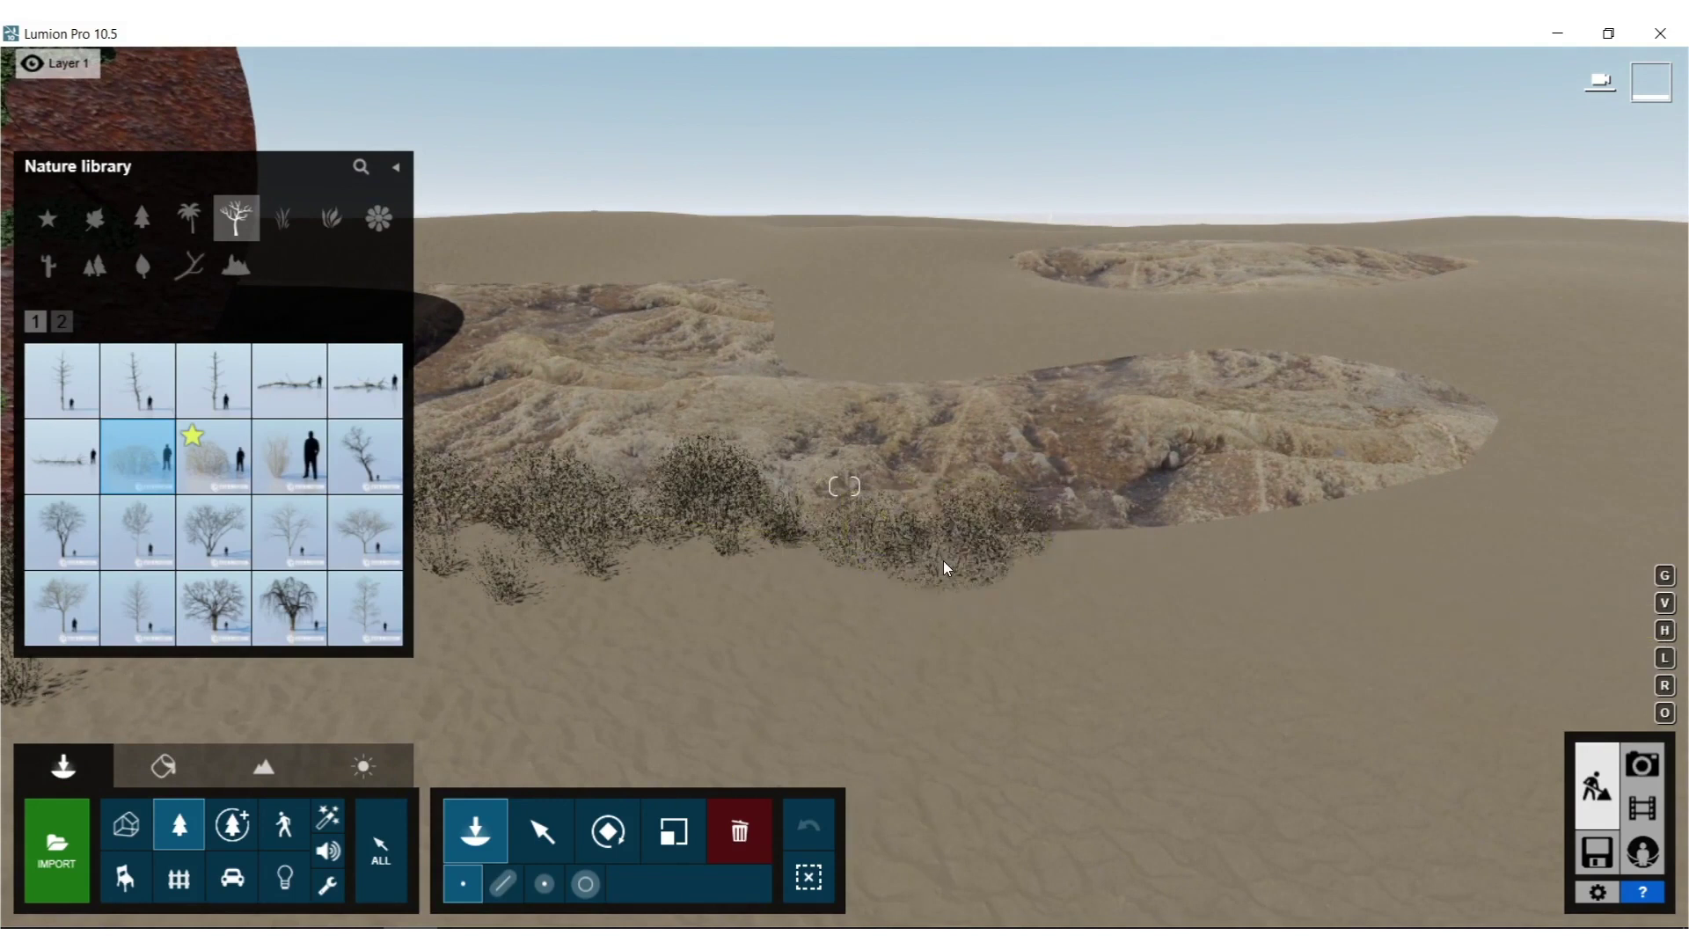
click(1189, 558)
click(1452, 488)
click(1521, 456)
click(1582, 415)
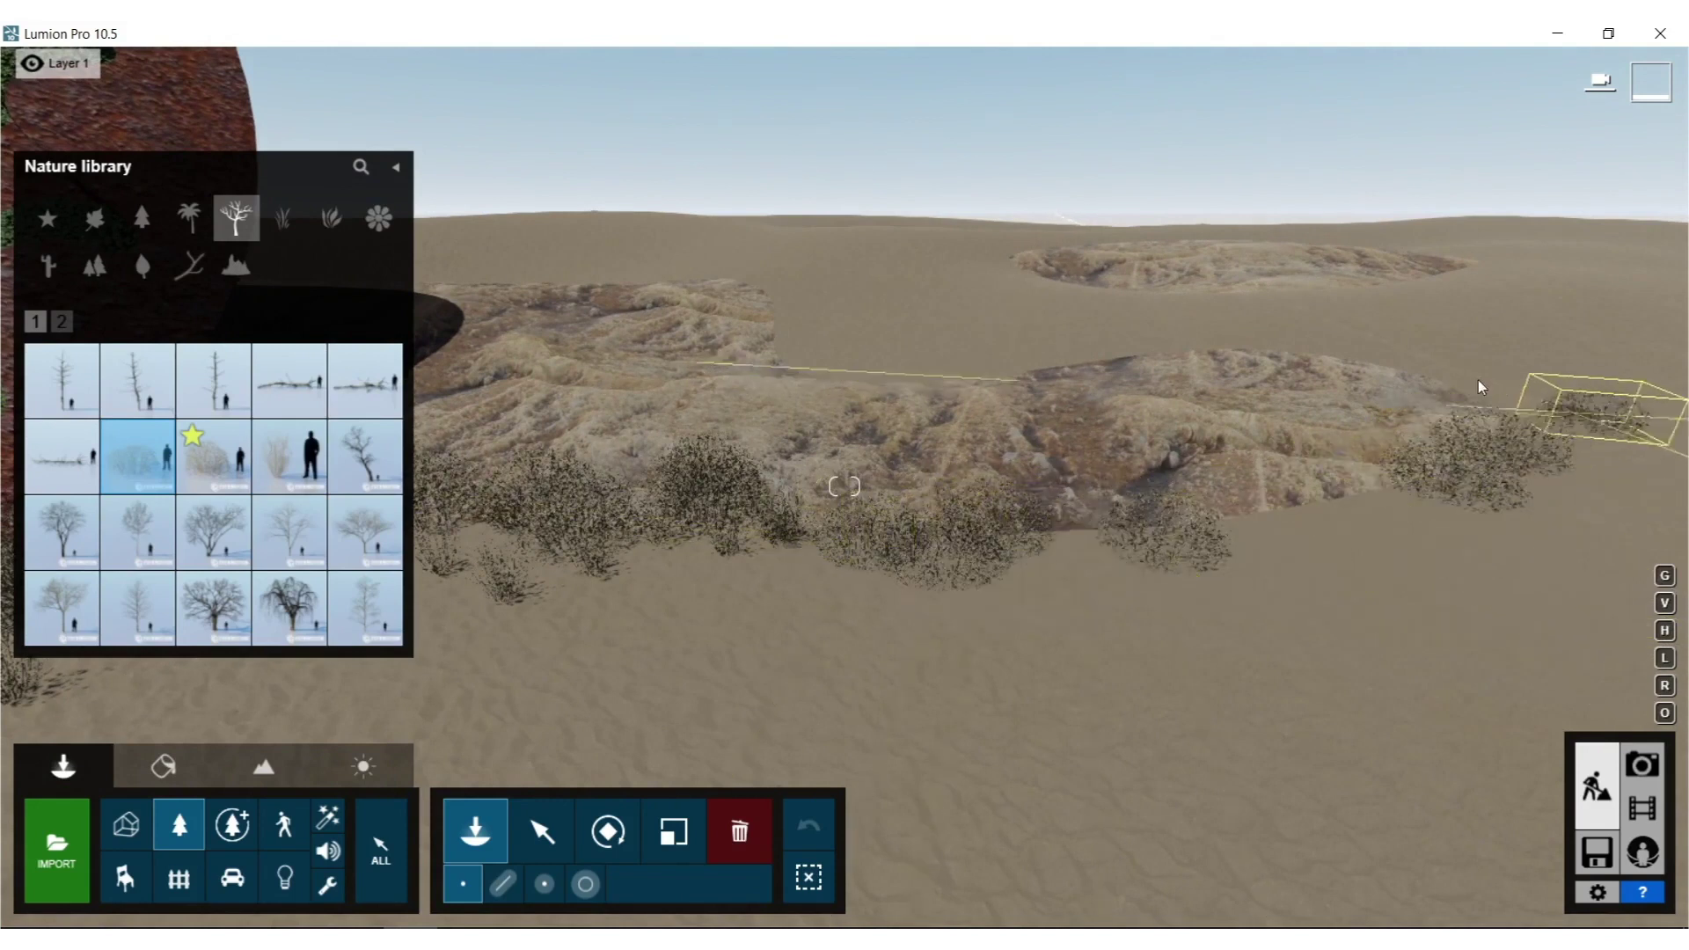
Place Leafless Shrub 001 plants around the rock patch's far tip, along its far edge and towards the distant patch.
click(1511, 389)
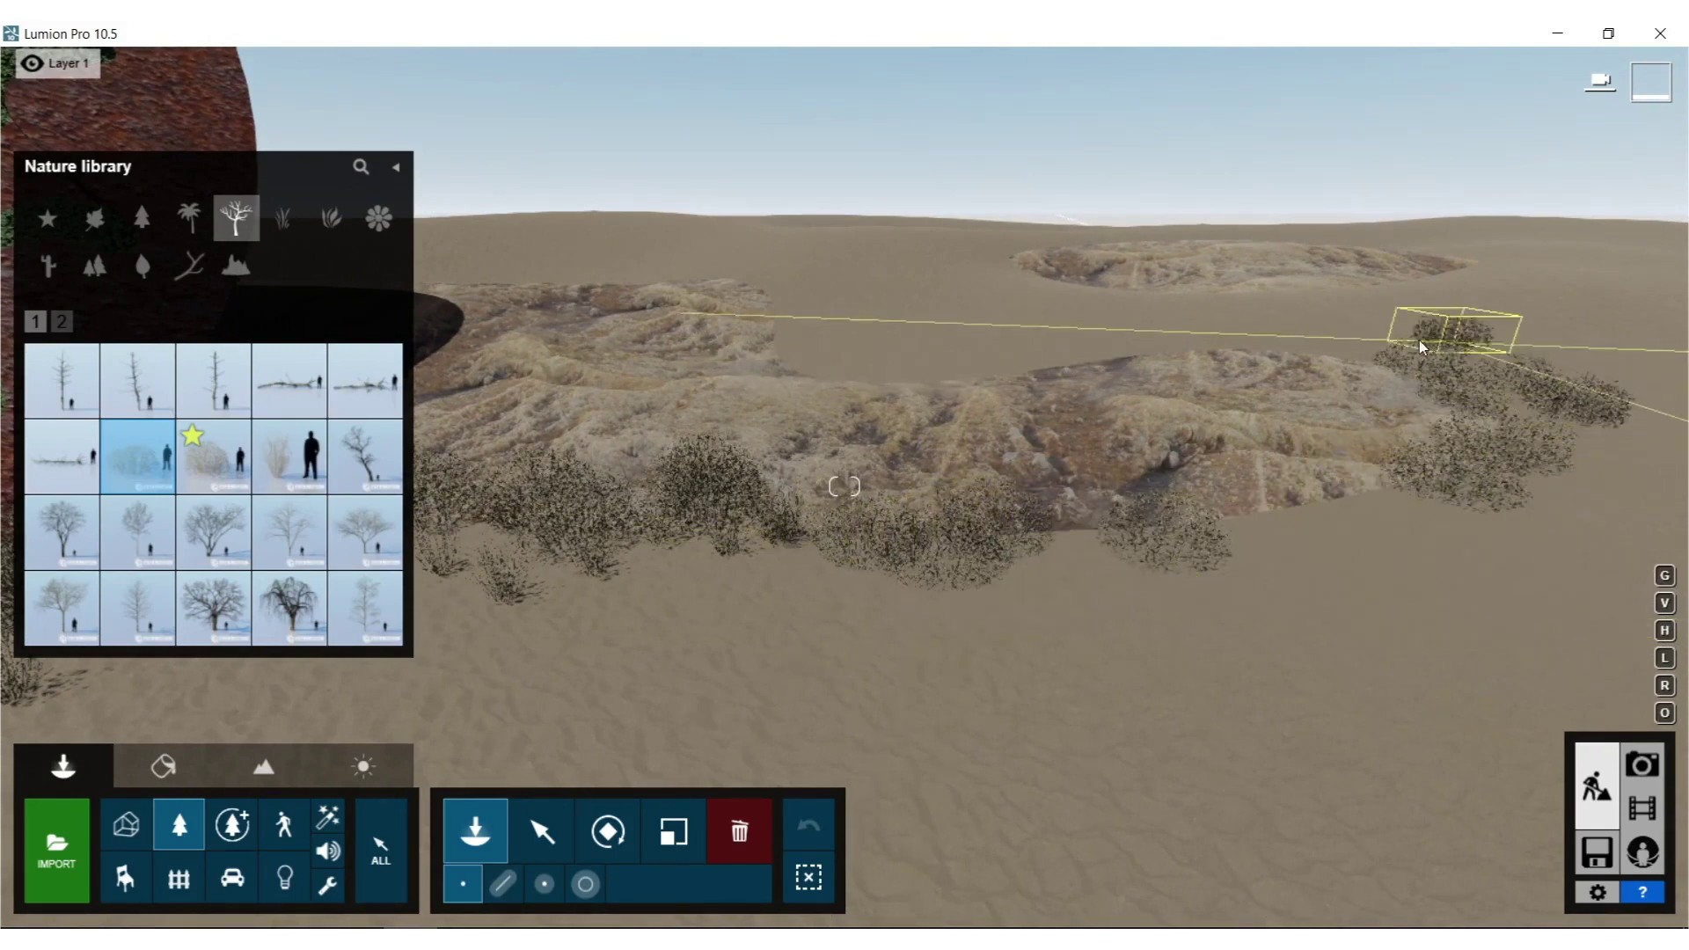
click(1307, 346)
click(1195, 343)
click(1013, 349)
click(1095, 354)
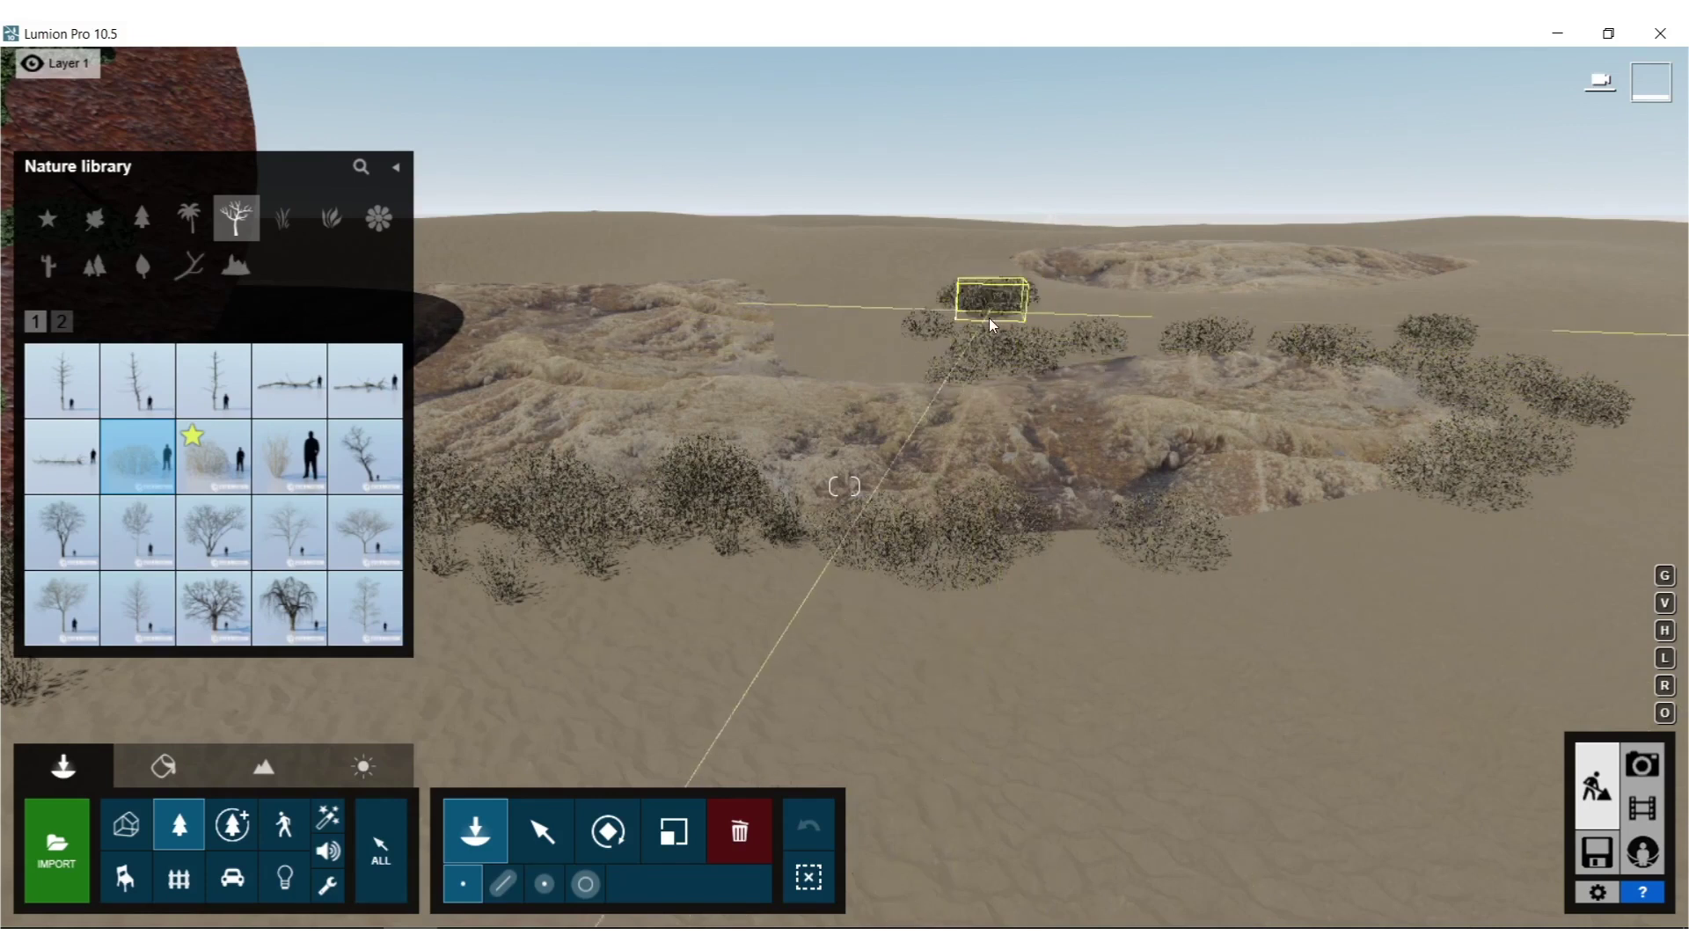
click(867, 374)
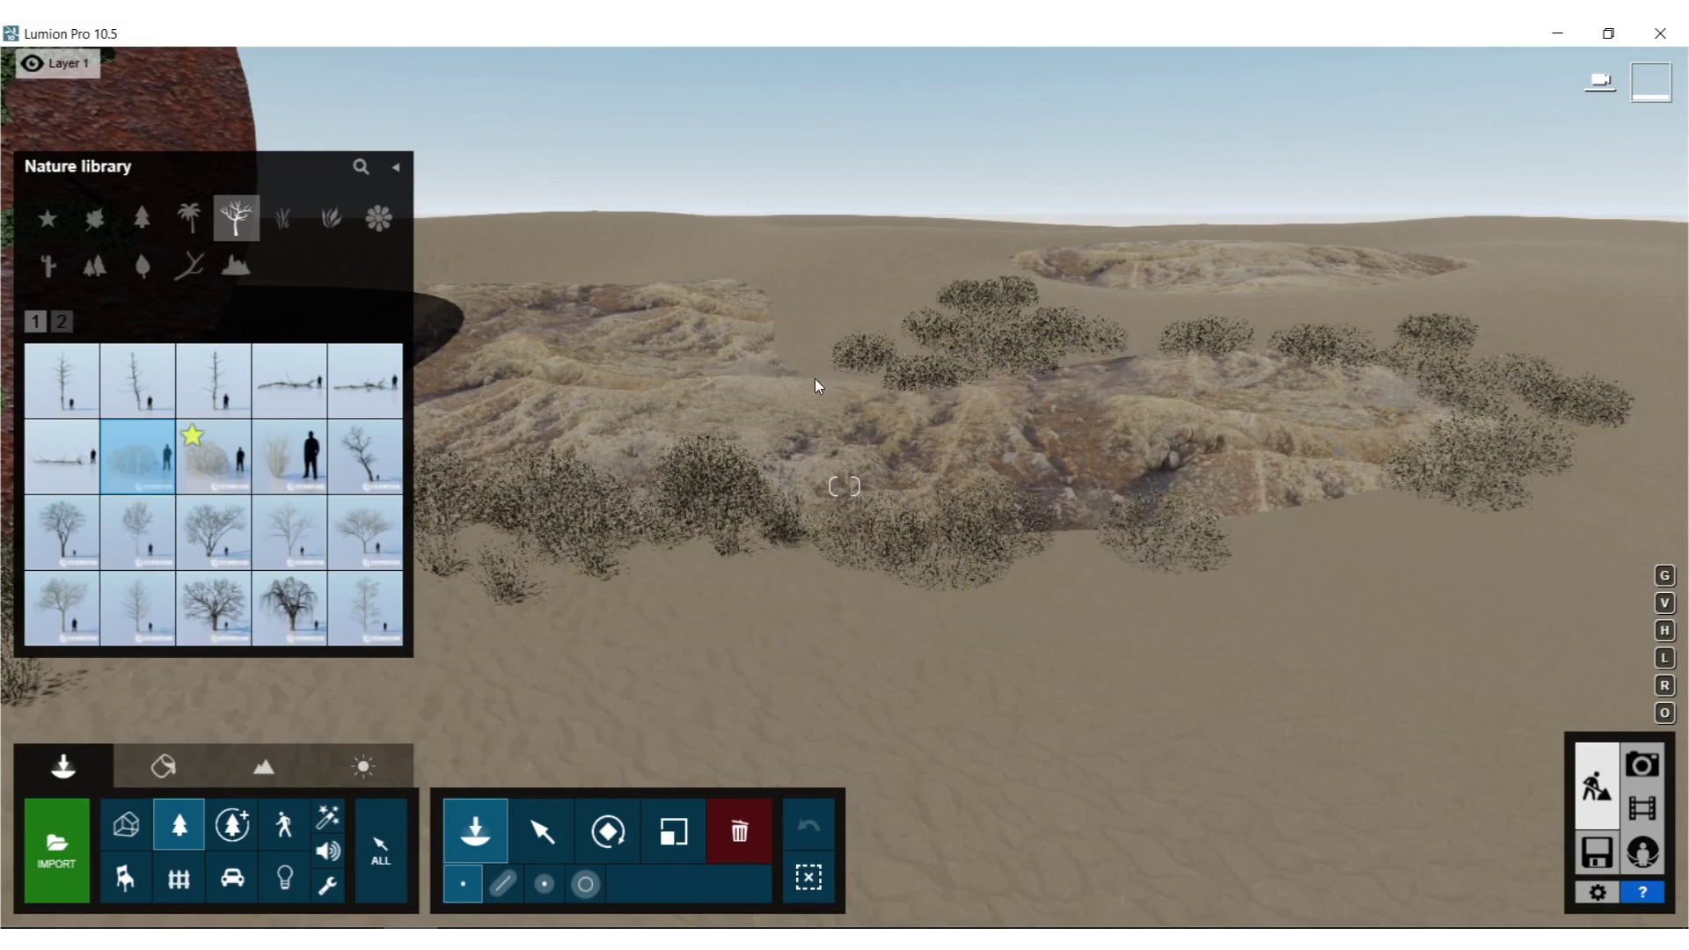
click(762, 283)
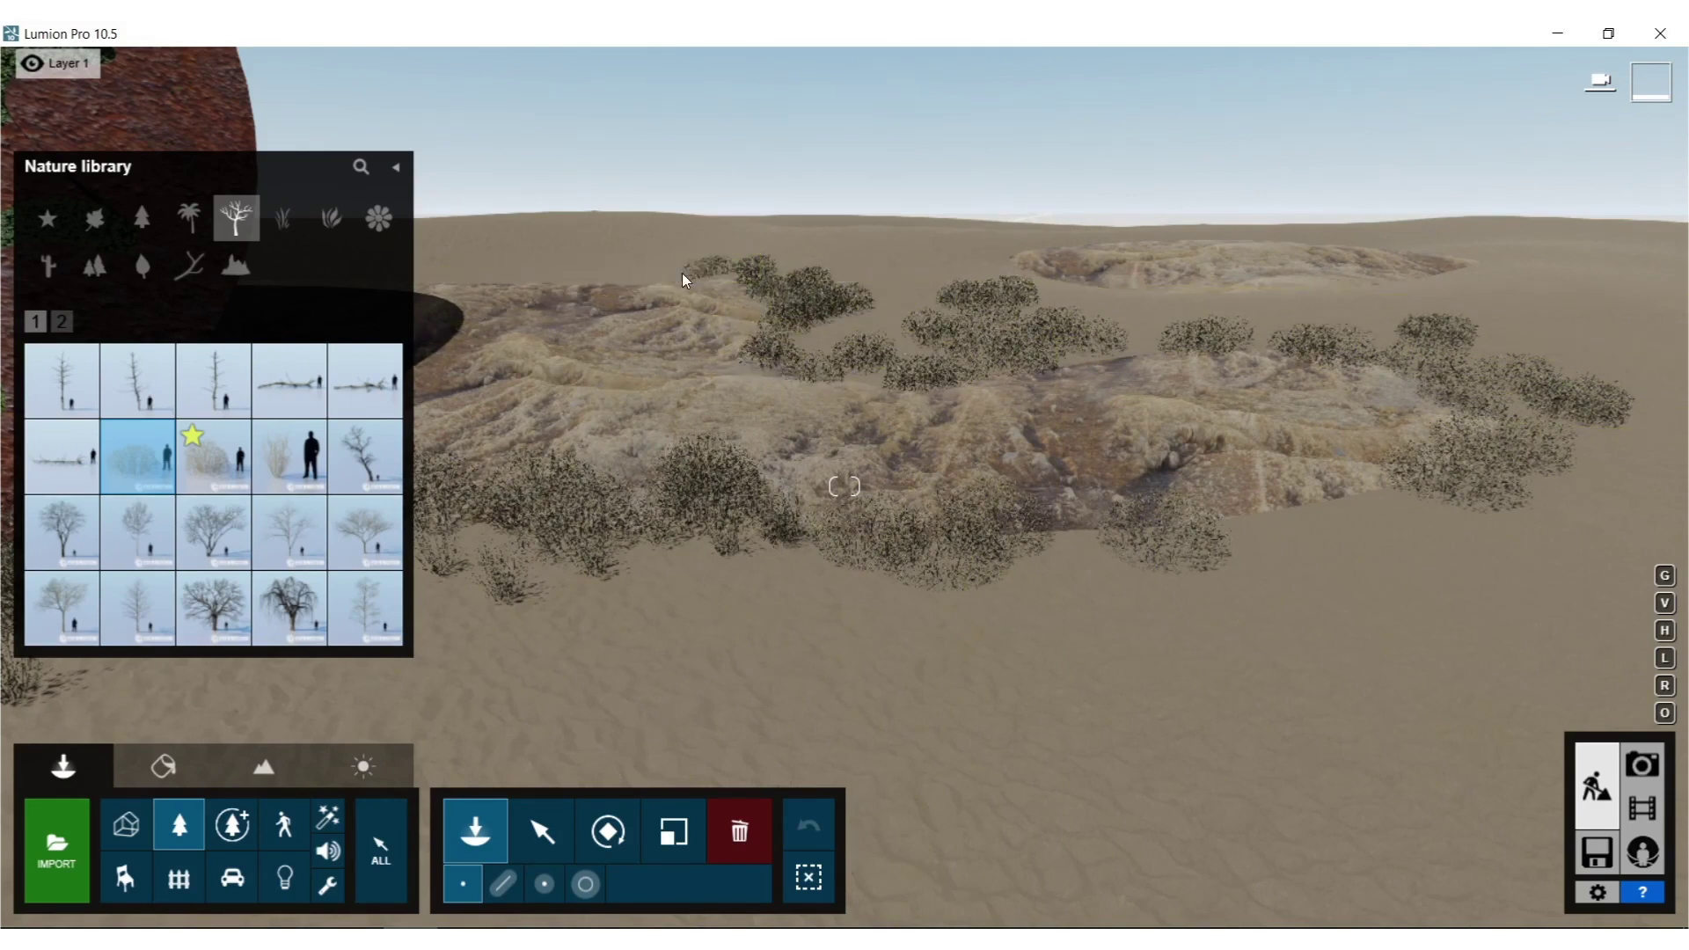
click(639, 282)
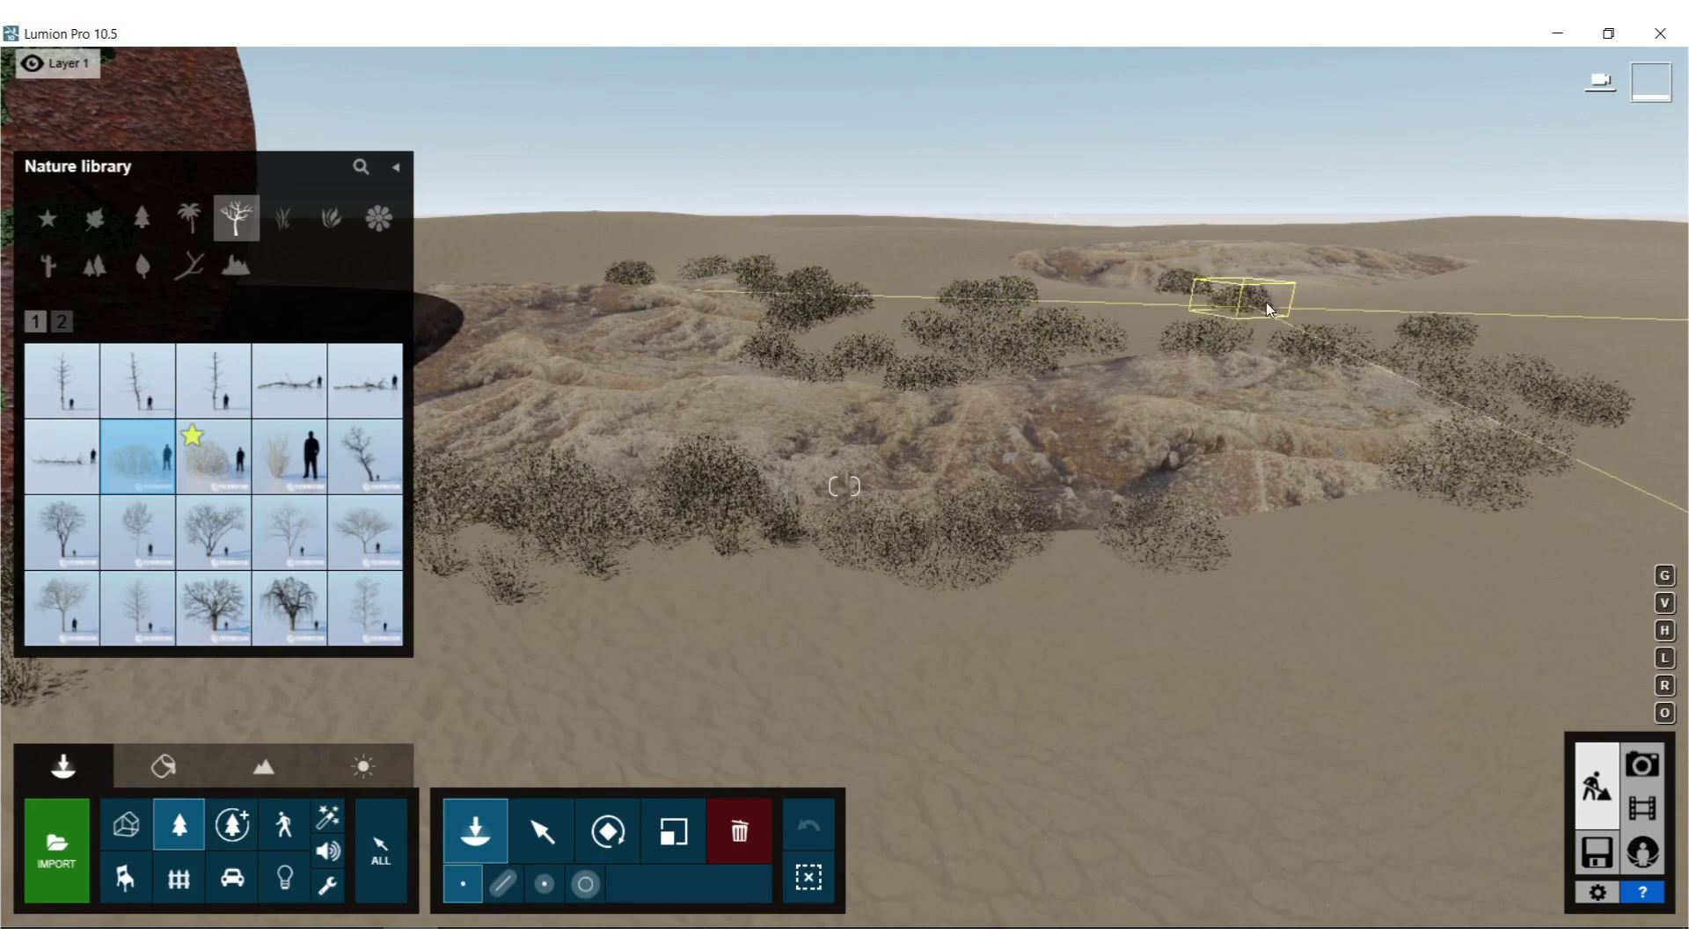
click(1312, 307)
Mass-place clusters of Leafless Shrub 001 on the sand between the shell's opening and the long rock strip.
right_drag(1308, 309, 1073, 595)
click(1055, 588)
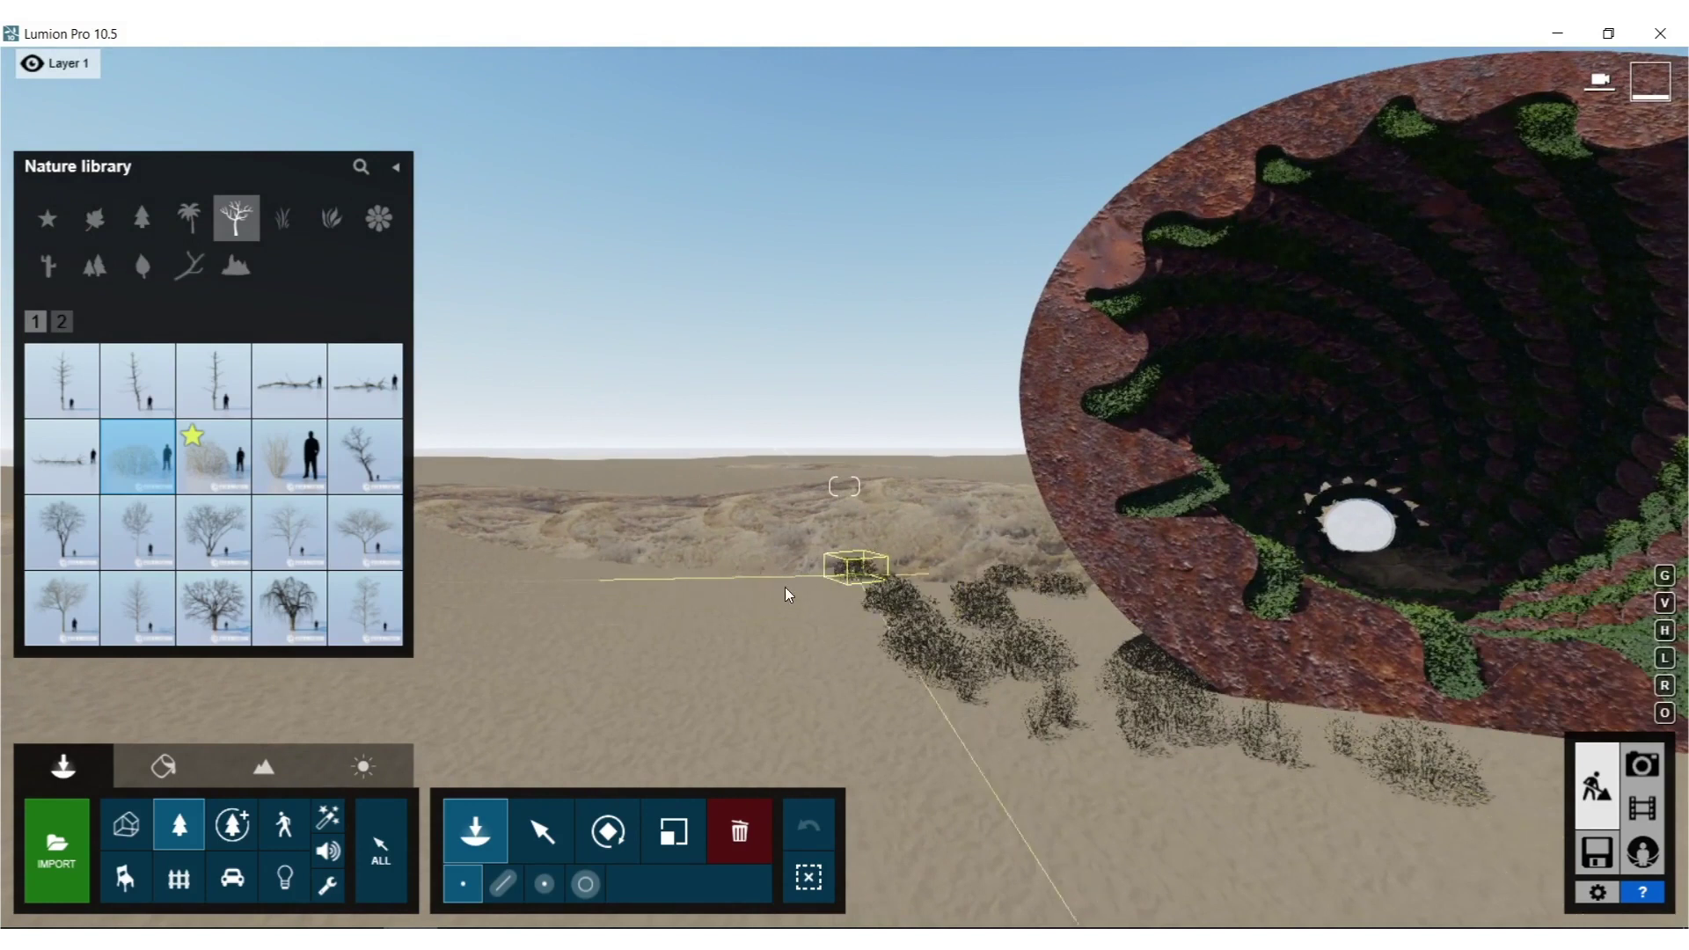
click(544, 884)
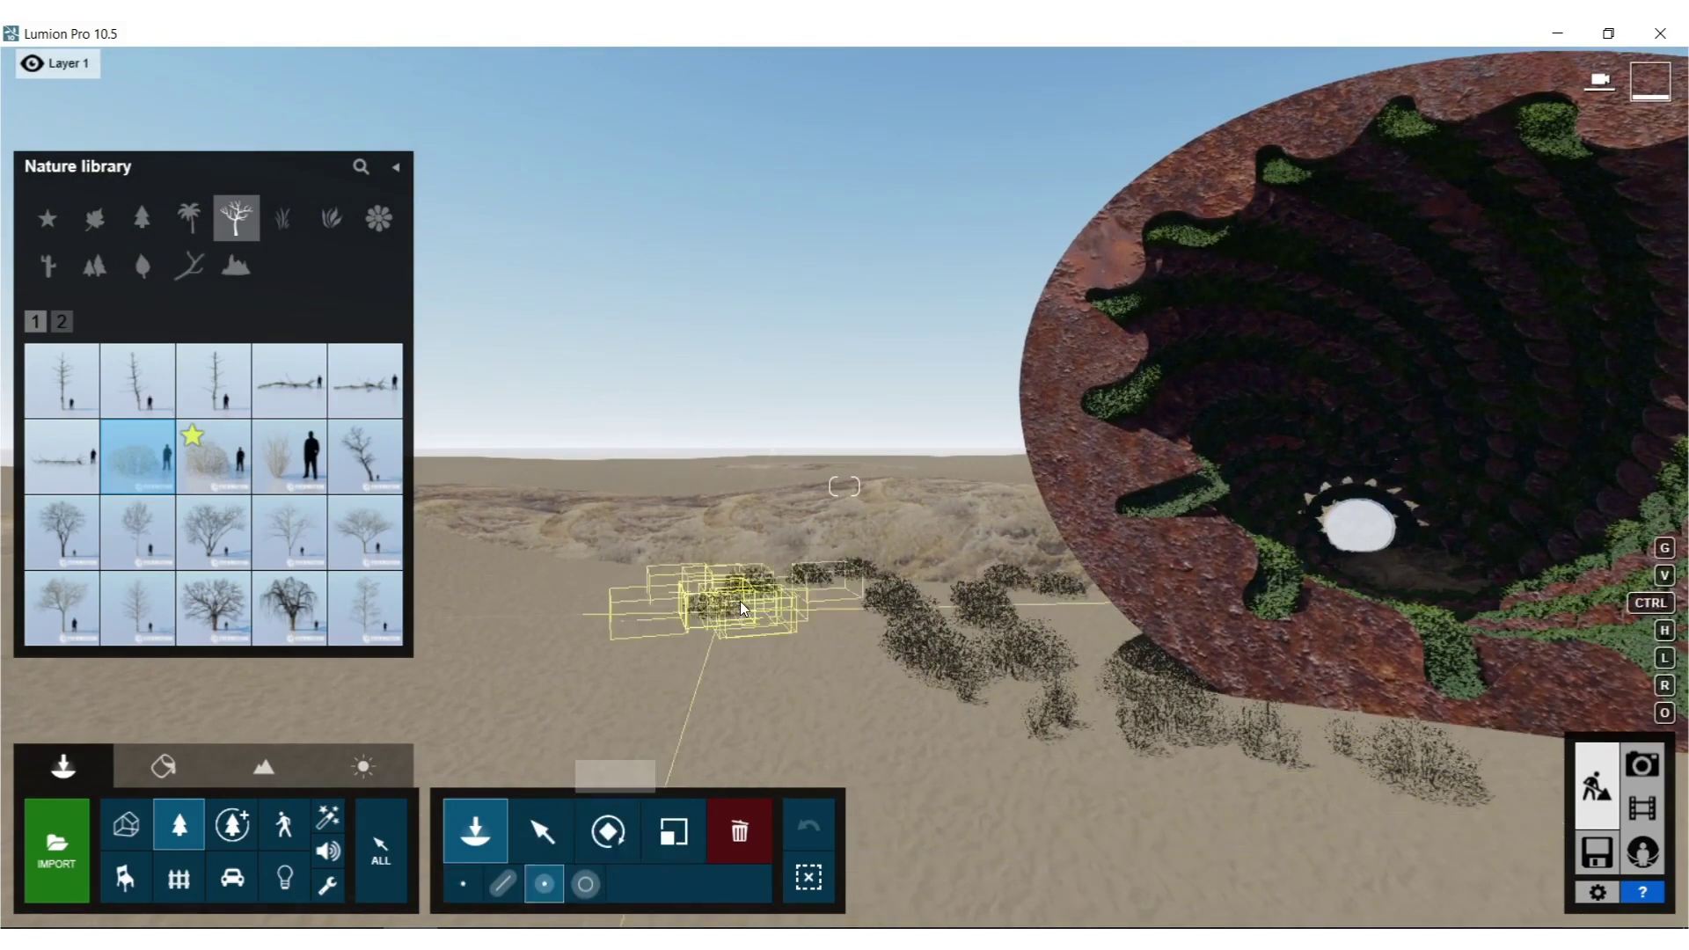
drag(806, 604, 537, 568)
mouse_move(448, 564)
right_down()
mouse_move(662, 726)
mouse_move(695, 730)
mouse_move(701, 709)
mouse_move(640, 648)
right_up()
key(w)
mouse_move(641, 647)
mouse_down()
mouse_move(431, 683)
mouse_move(230, 666)
mouse_move(38, 679)
mouse_up()
Extend the Leafless Shrub 001 clusters along both sides of the long rock strip.
mouse_move(915, 554)
right_down()
mouse_move(840, 577)
mouse_move(1030, 621)
mouse_move(1007, 709)
mouse_move(1258, 538)
right_up()
key(w)
mouse_move(1374, 500)
mouse_down()
mouse_move(1041, 528)
mouse_move(877, 588)
mouse_move(804, 684)
mouse_up()
mouse_move(804, 685)
right_down()
mouse_move(836, 616)
mouse_move(1006, 815)
right_up()
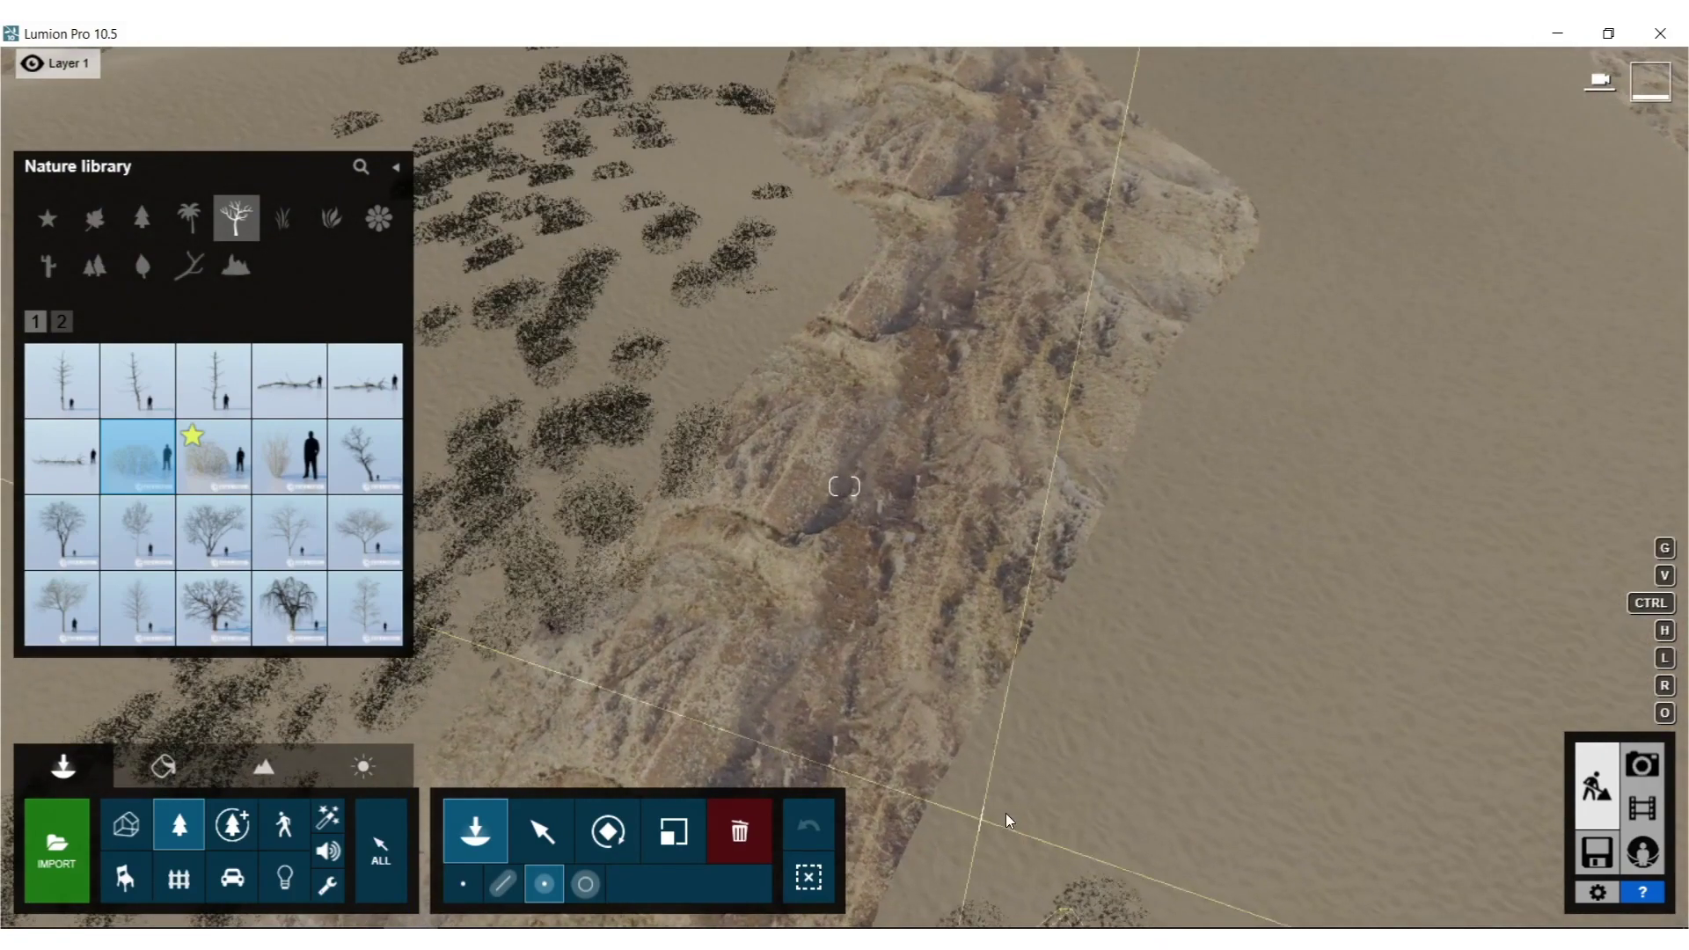
mouse_move(1110, 629)
mouse_down()
mouse_move(1146, 505)
mouse_move(1407, 302)
mouse_move(1243, 300)
mouse_move(1237, 128)
mouse_move(1285, 102)
mouse_move(1354, 174)
mouse_move(1319, 172)
mouse_up()
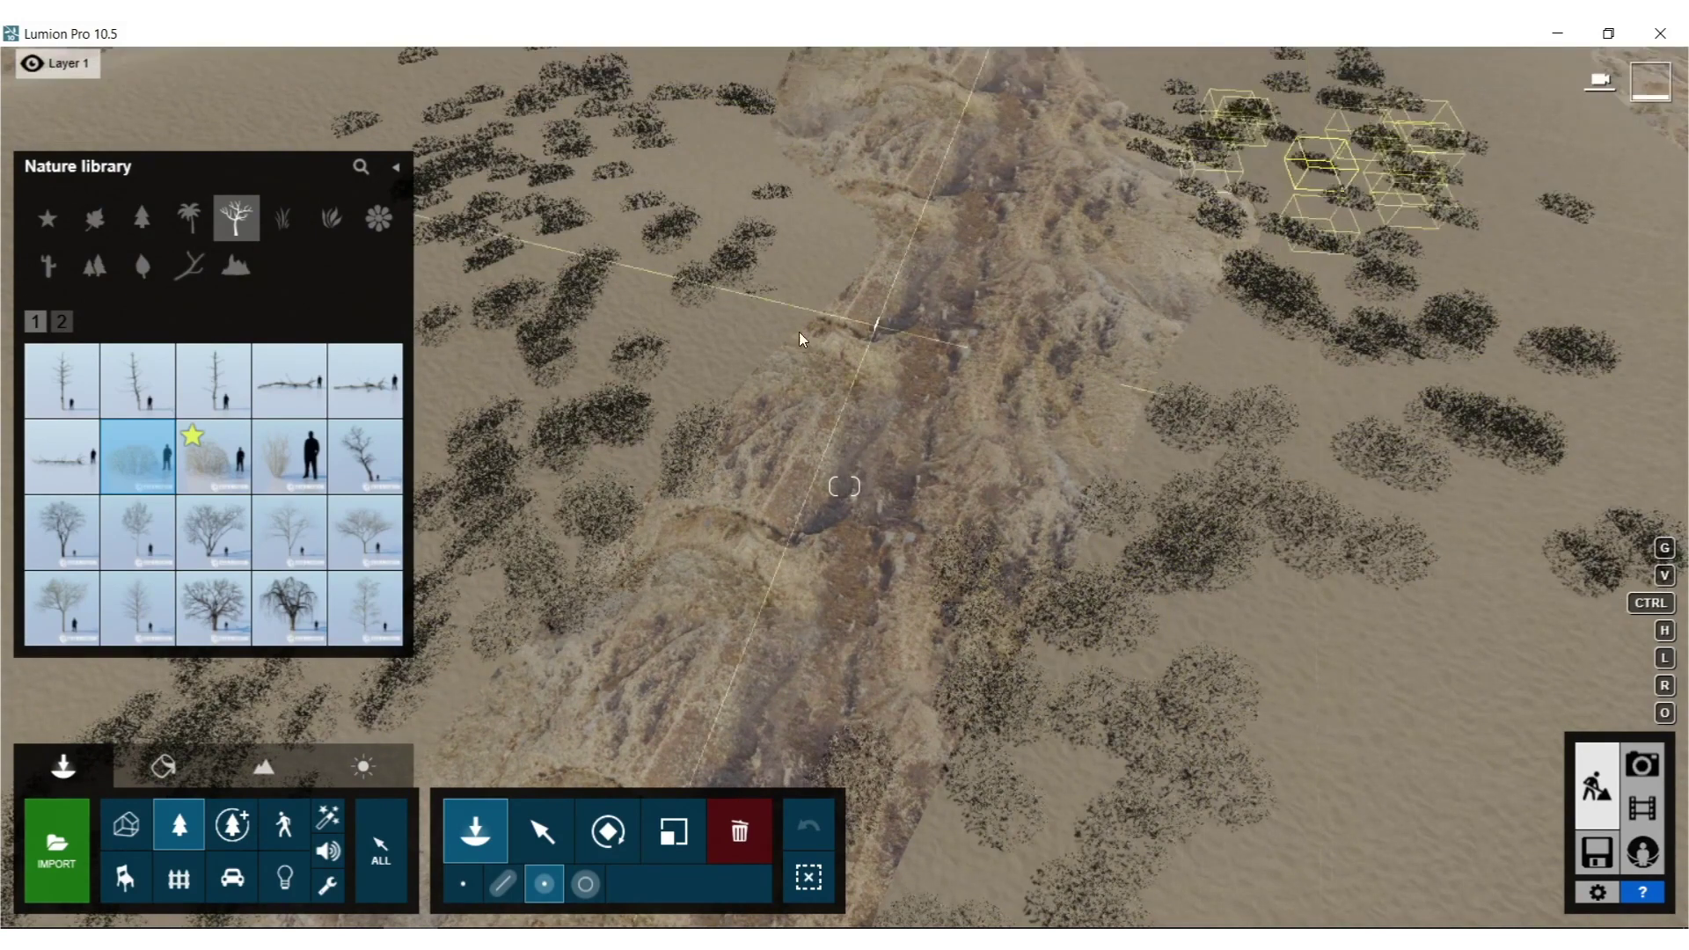
Scatter clusters of small upright leafless shrubs among the larger shrubs bordering the rock strip.
click(308, 453)
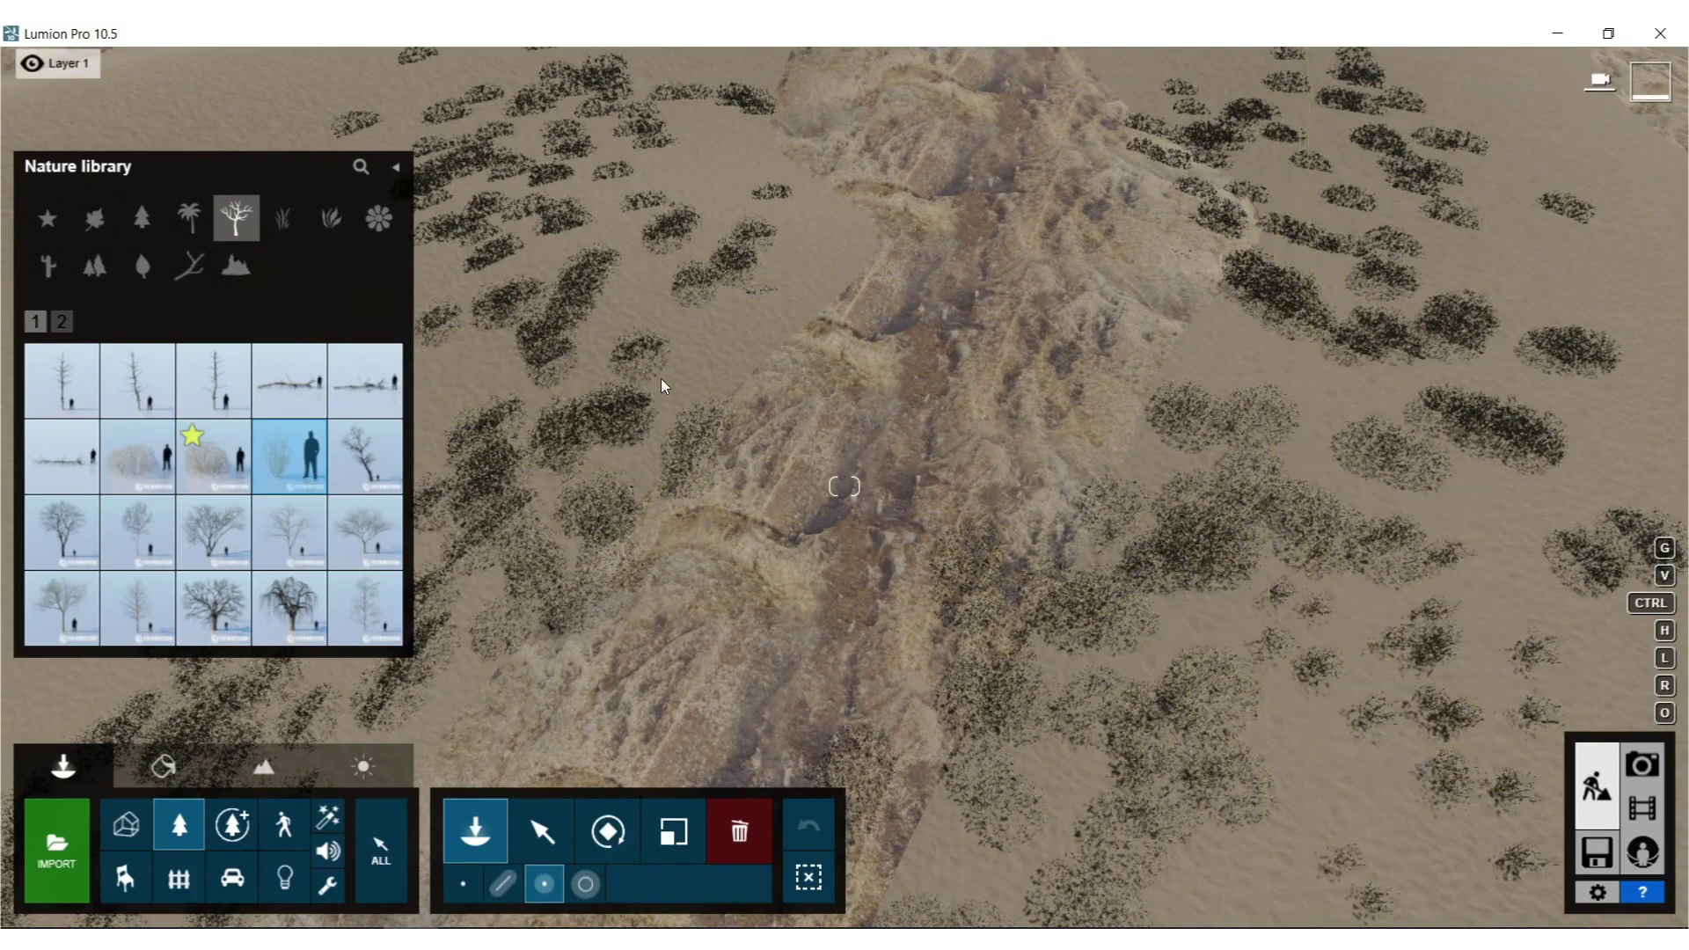
right_drag(440, 123, 812, 519)
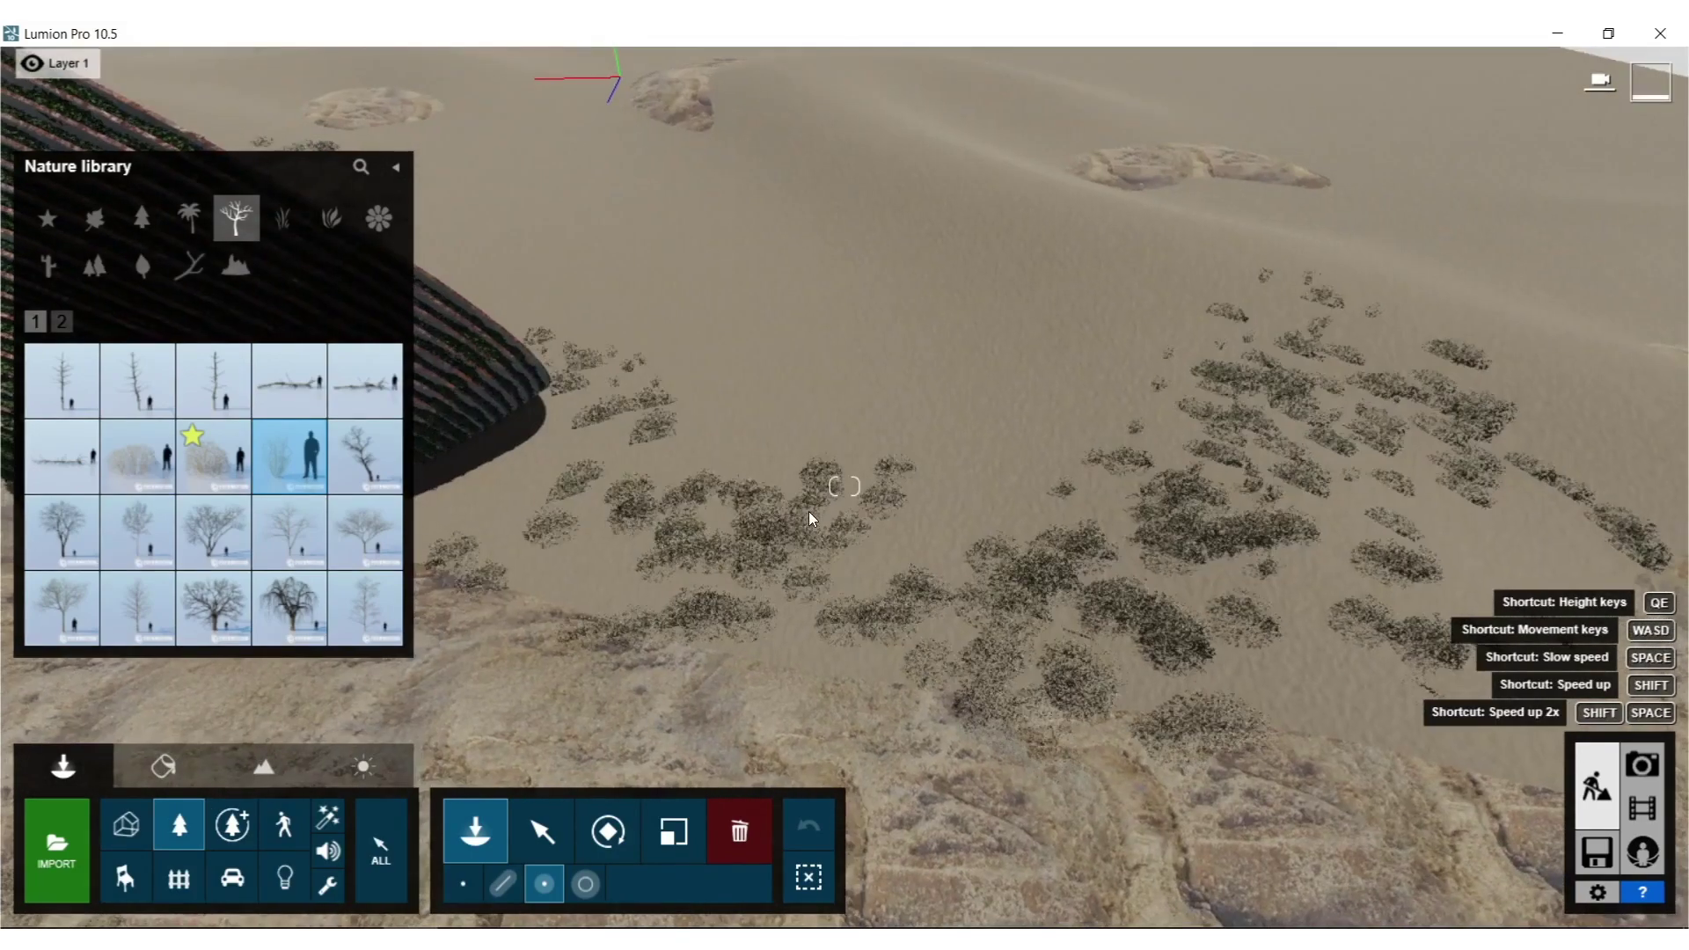
click(1061, 558)
click(1069, 568)
click(1250, 563)
click(1341, 537)
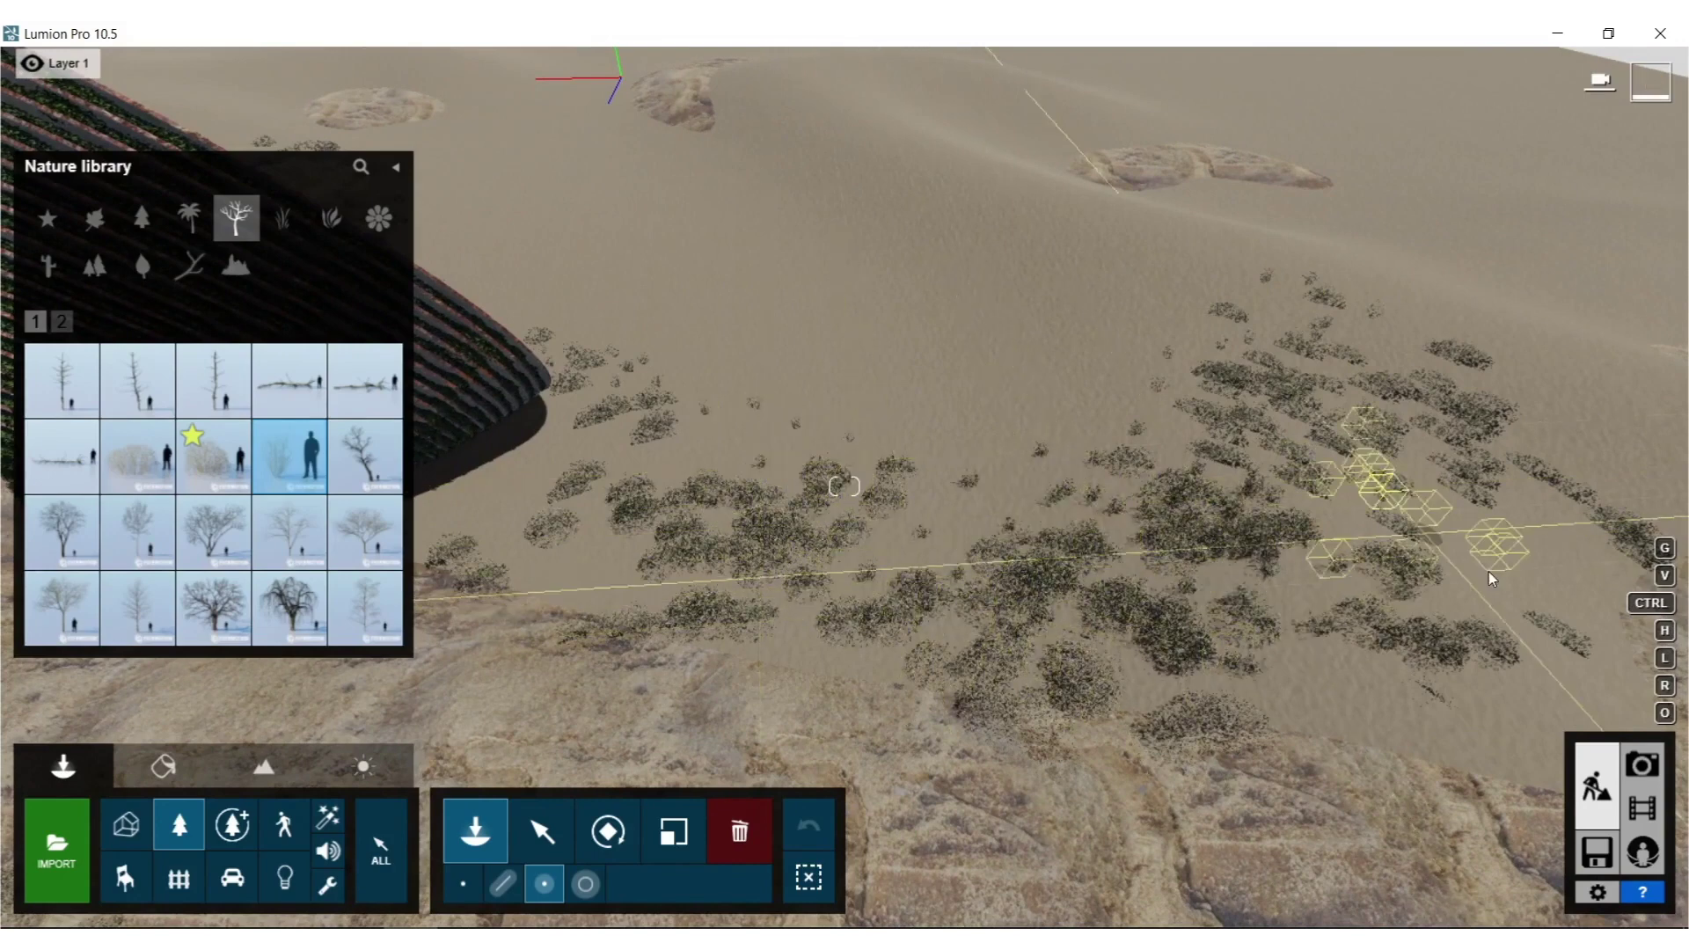
Place two kinds of fallen dead trunks individually on the sand beside the shell's rim and the nearby shrubs.
click(274, 418)
click(463, 884)
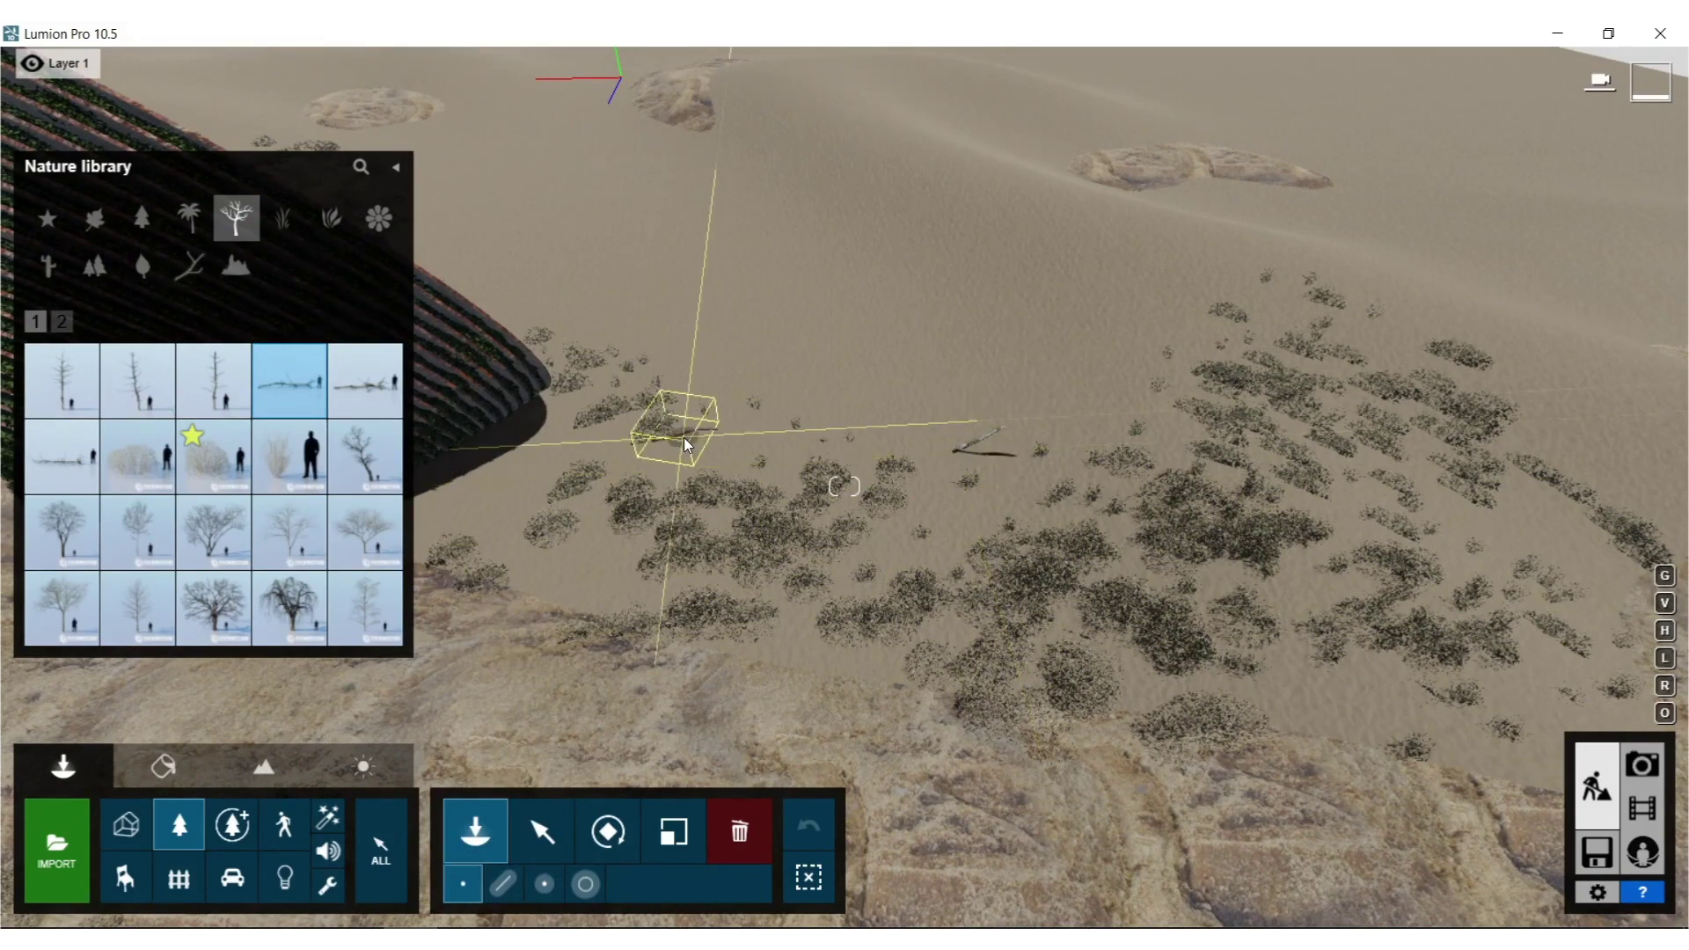
click(689, 440)
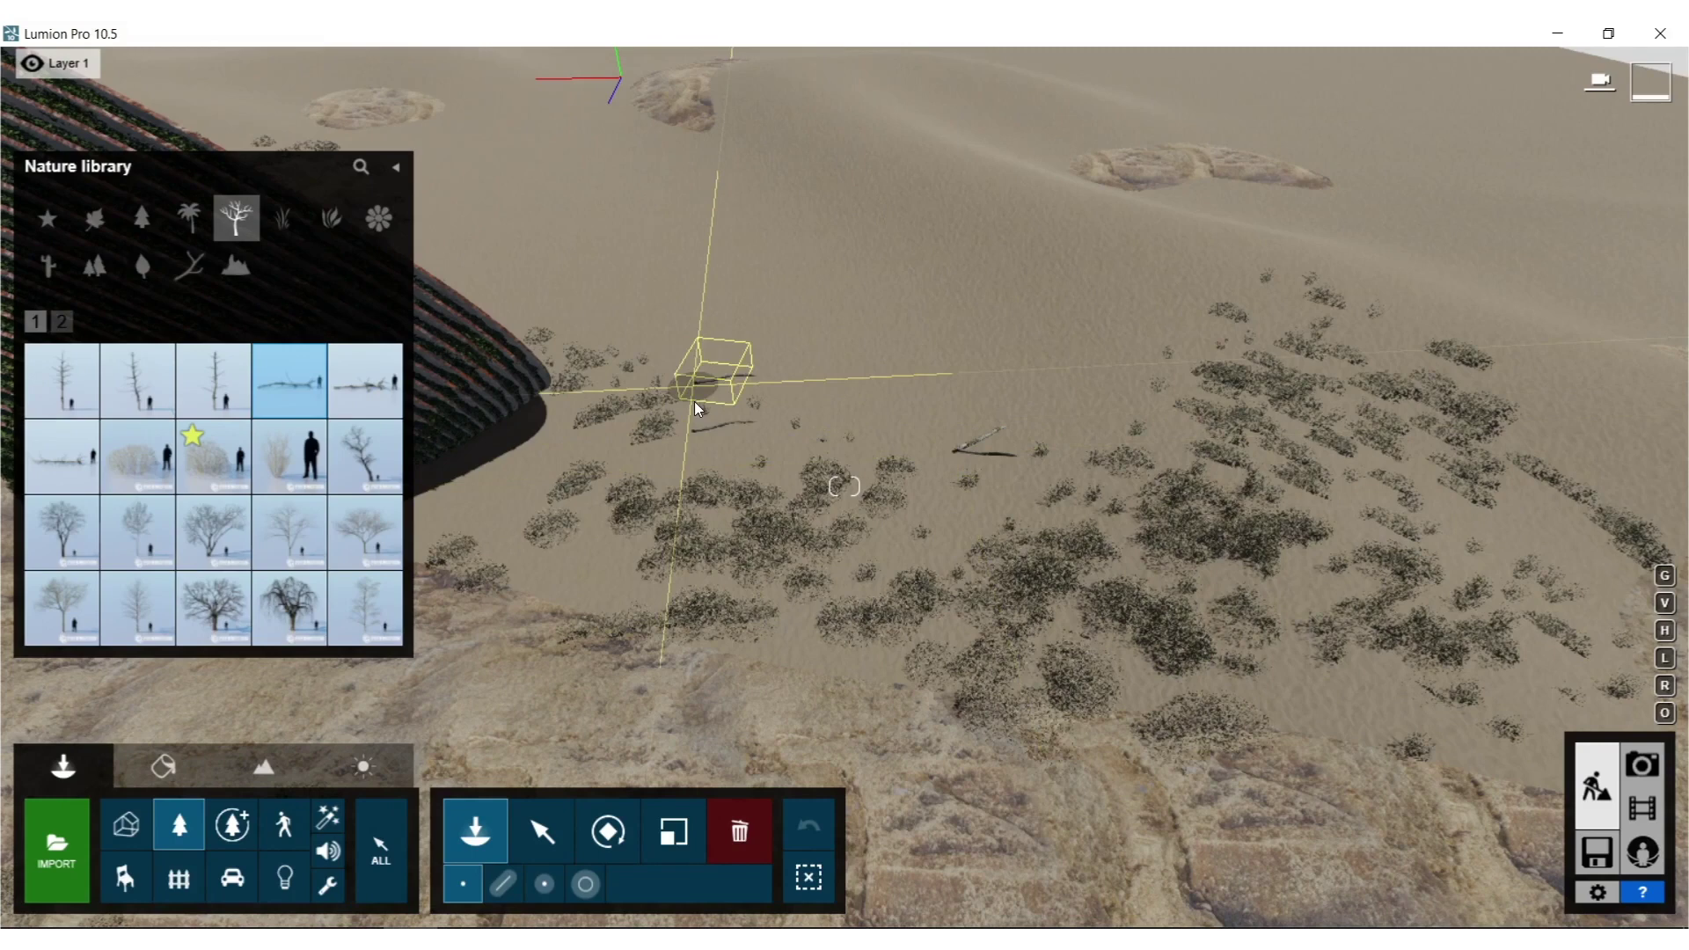
click(698, 408)
mouse_move(379, 443)
click(365, 380)
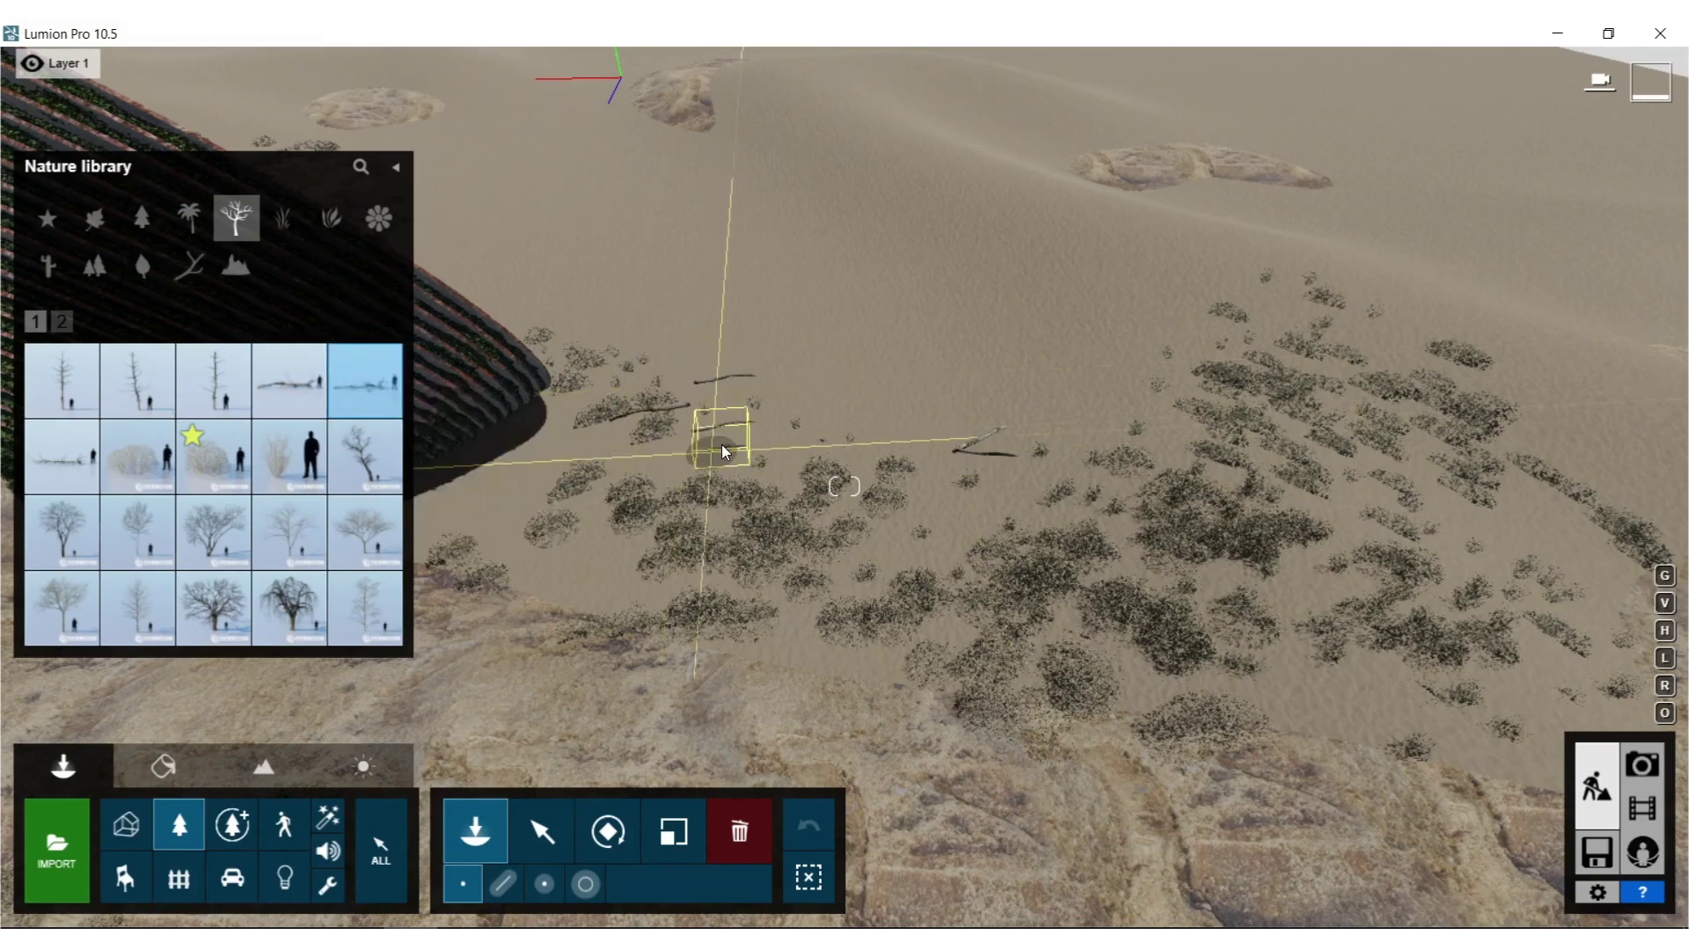
click(725, 451)
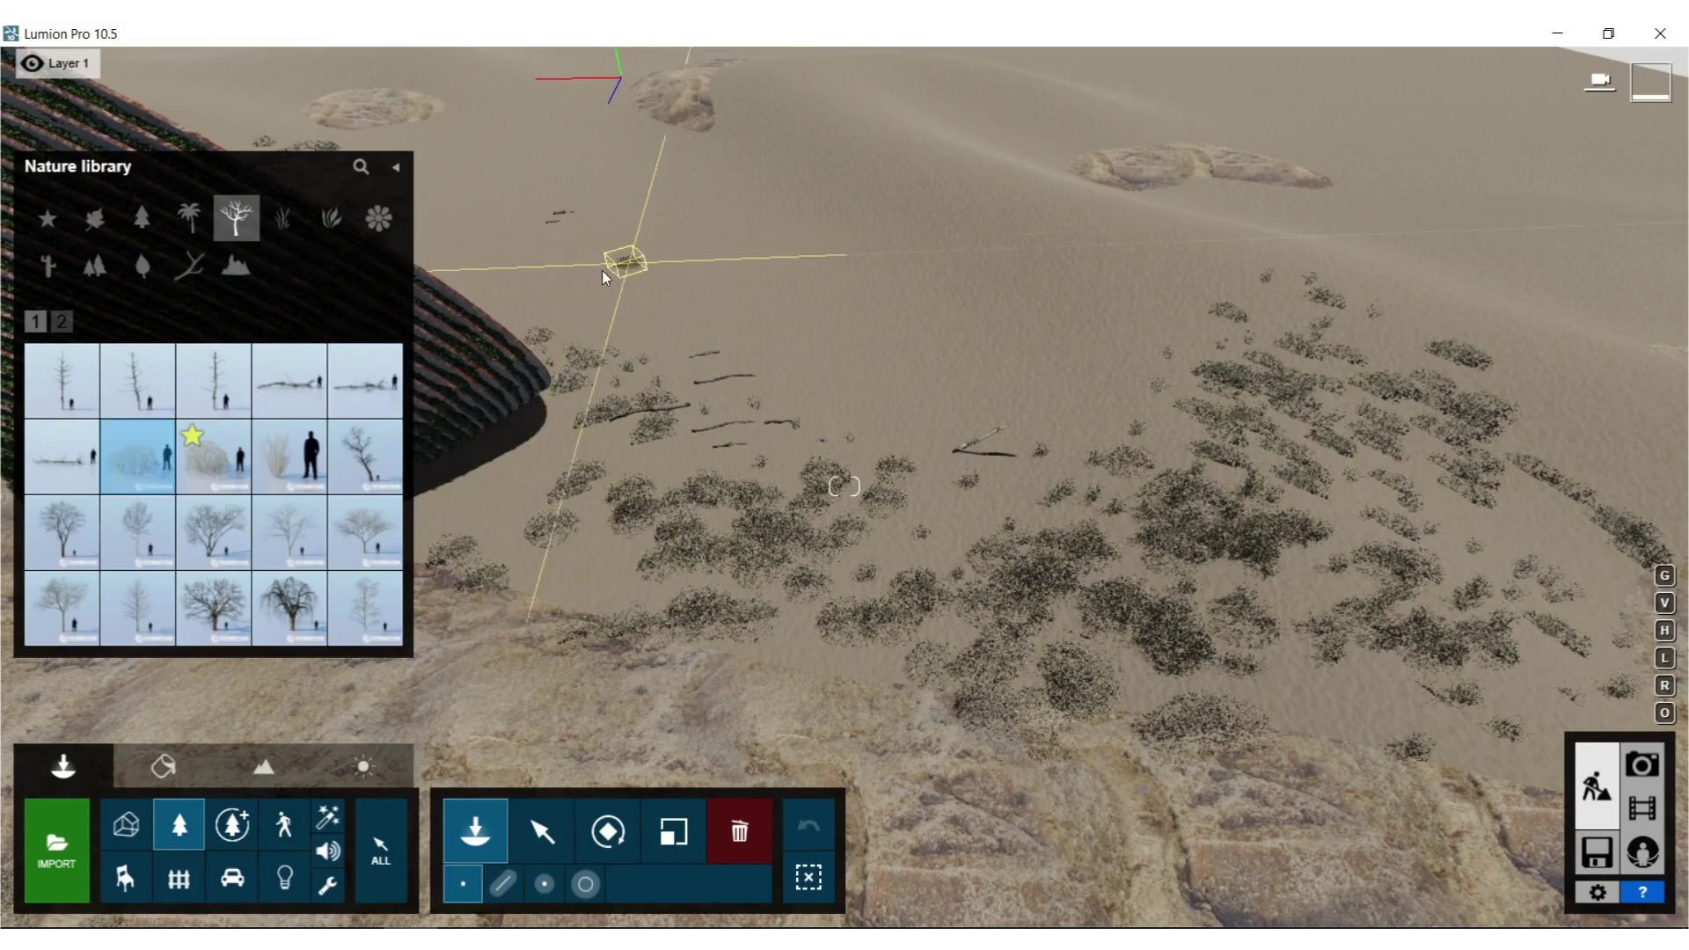
Place Leafless Shrub 001 plants on the open sand beyond the fallen trunks next to the shell.
click(603, 277)
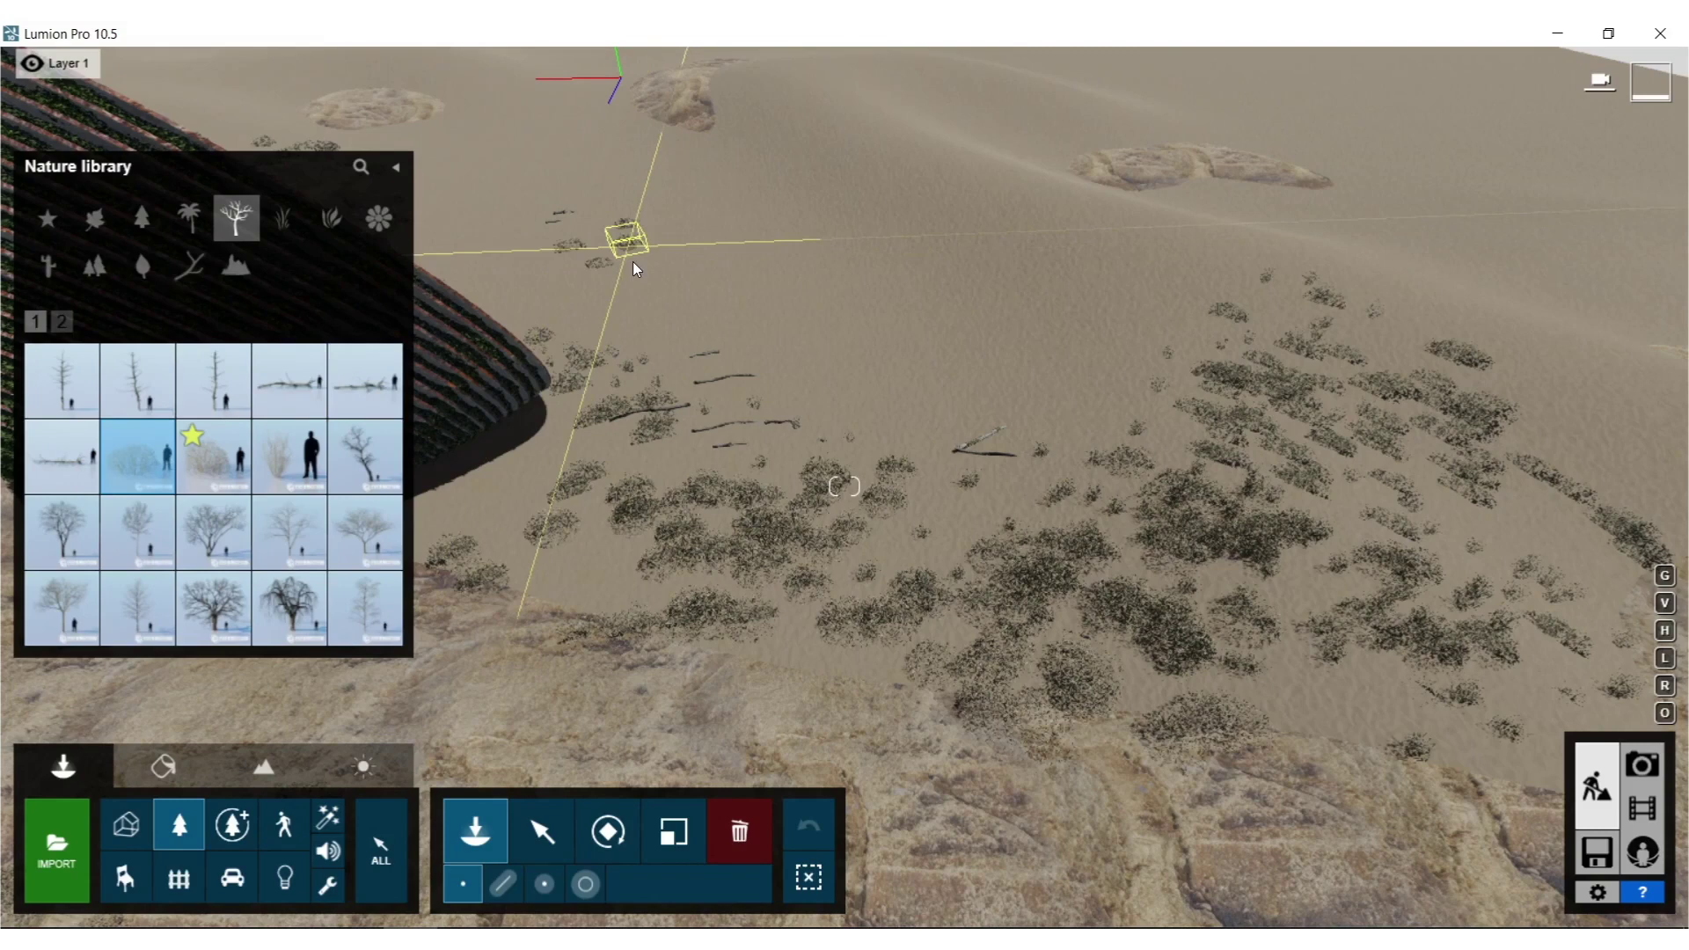
click(636, 268)
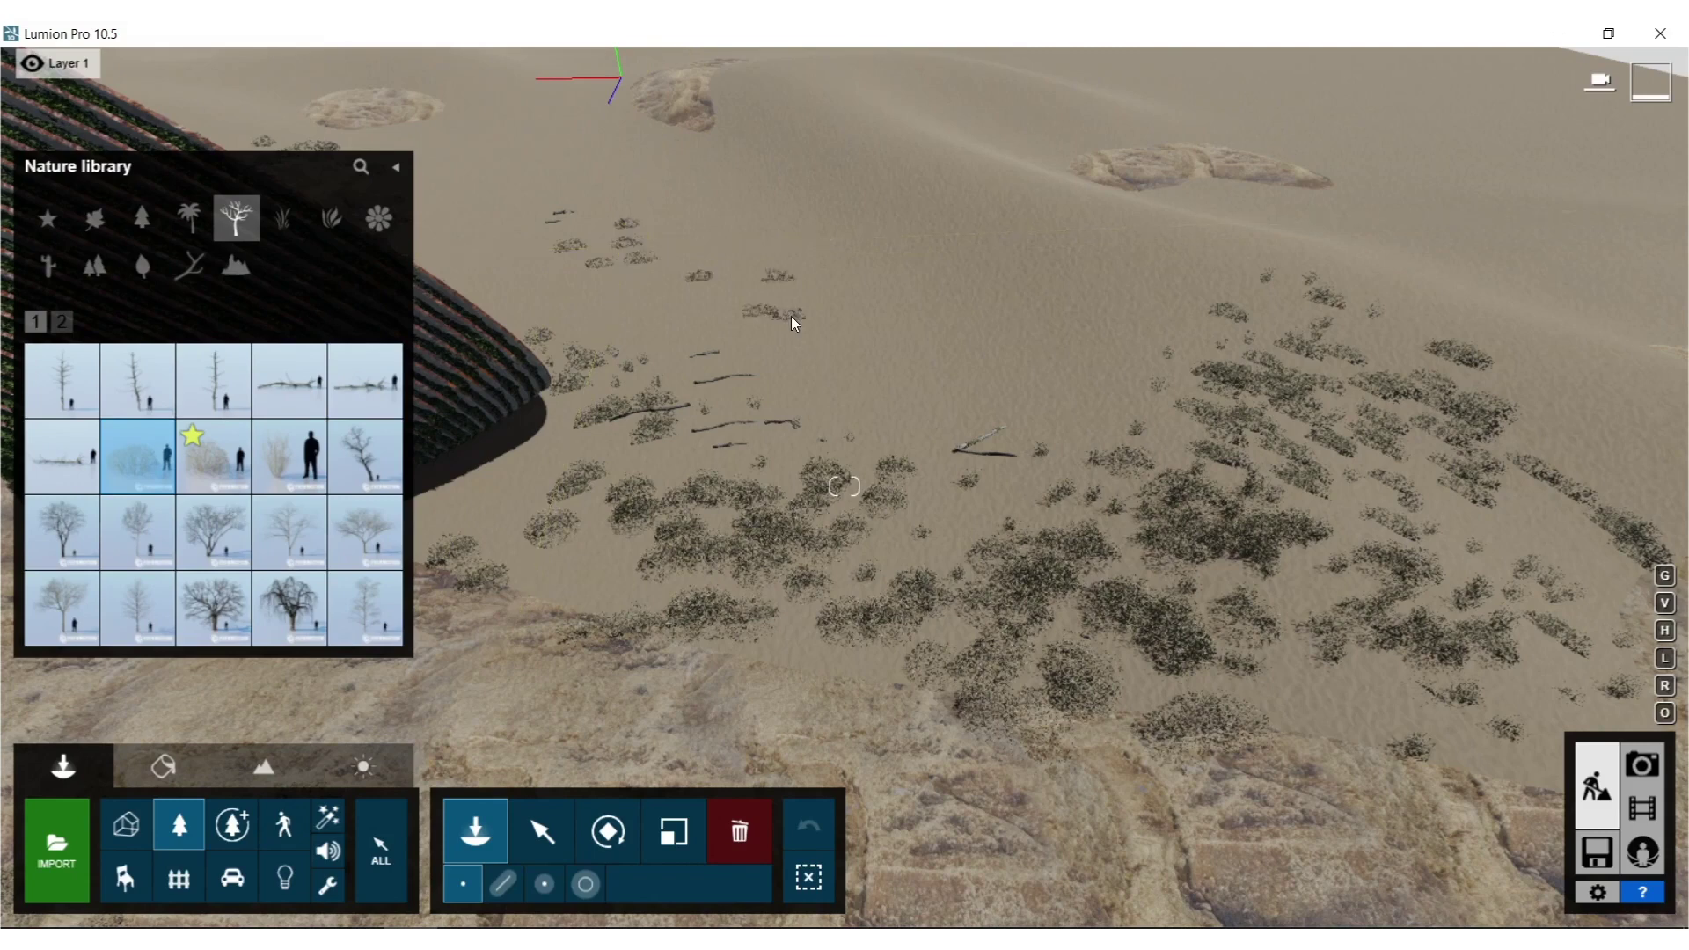
click(790, 315)
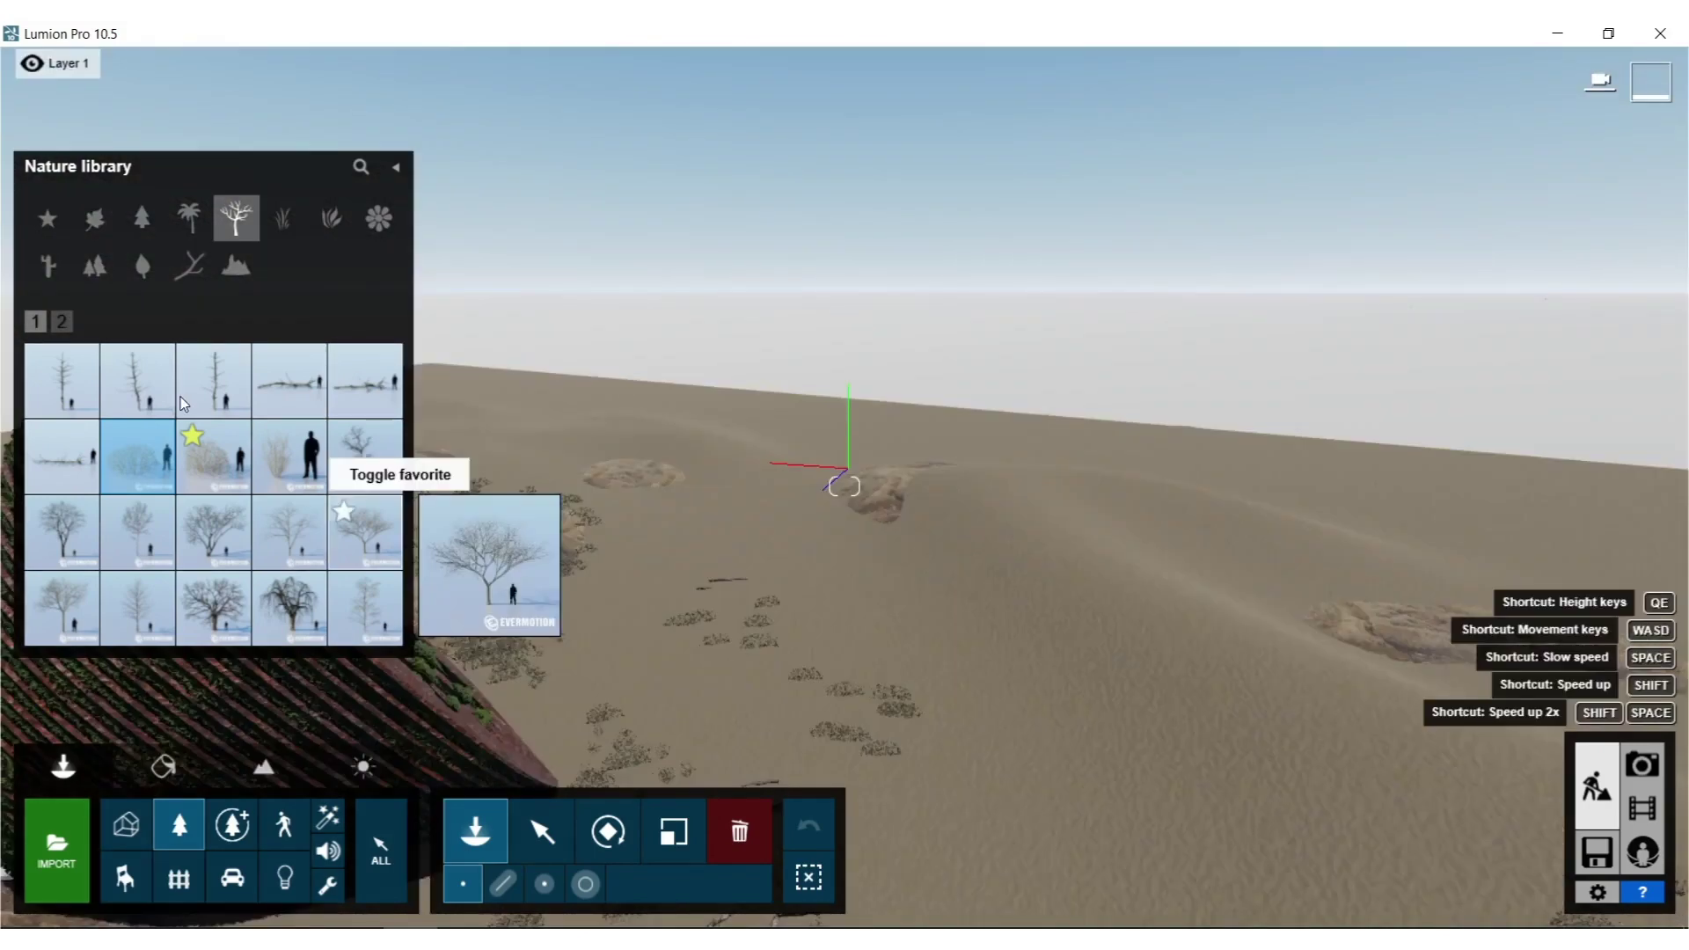
Add small upright leafless shrubs around the newly placed shrubs beyond the fallen trunks.
click(289, 456)
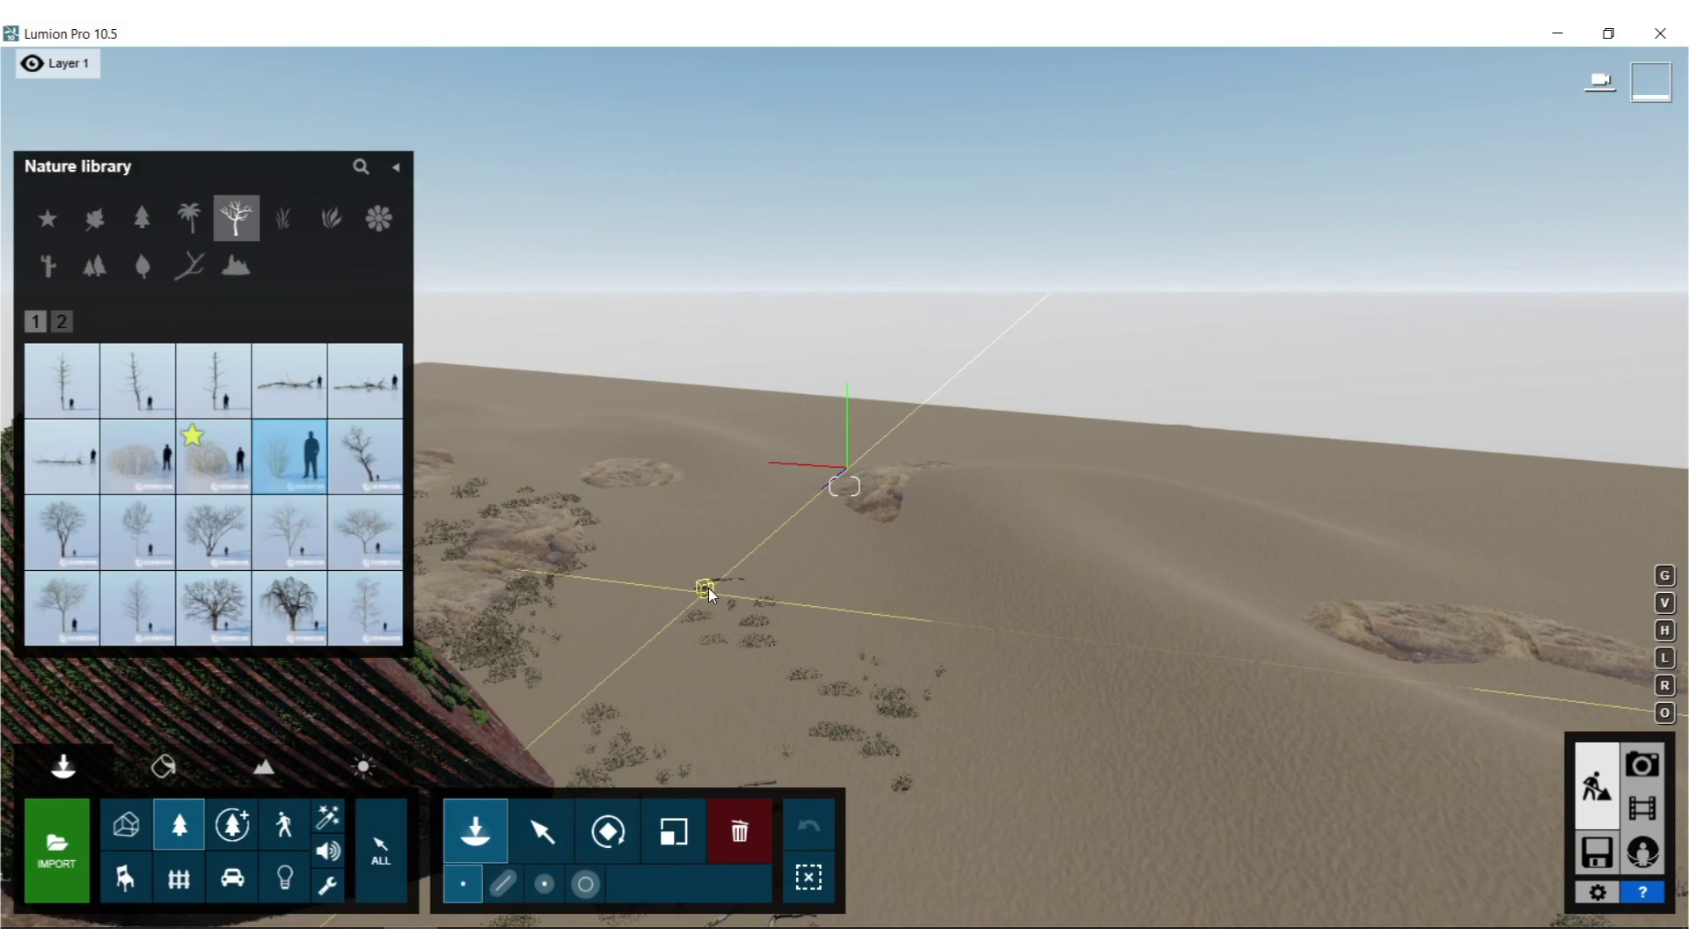
click(709, 588)
click(716, 573)
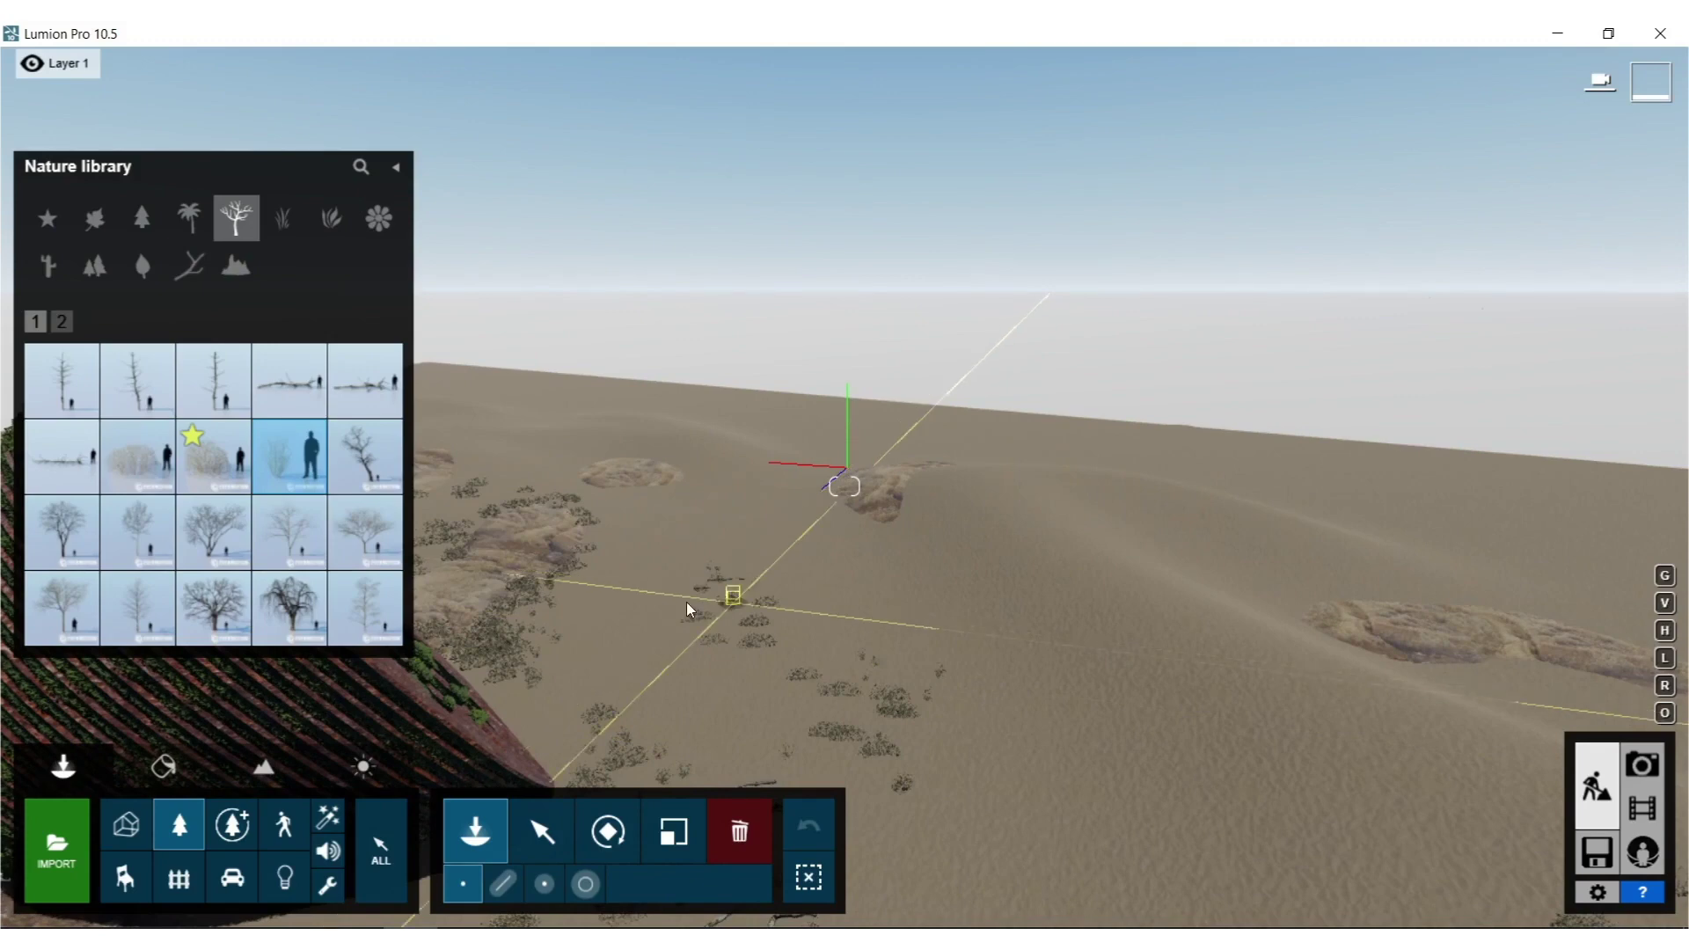
Place Leafless Tree 004 trees among the shrubs between the rock patches.
right_drag(686, 602, 794, 554)
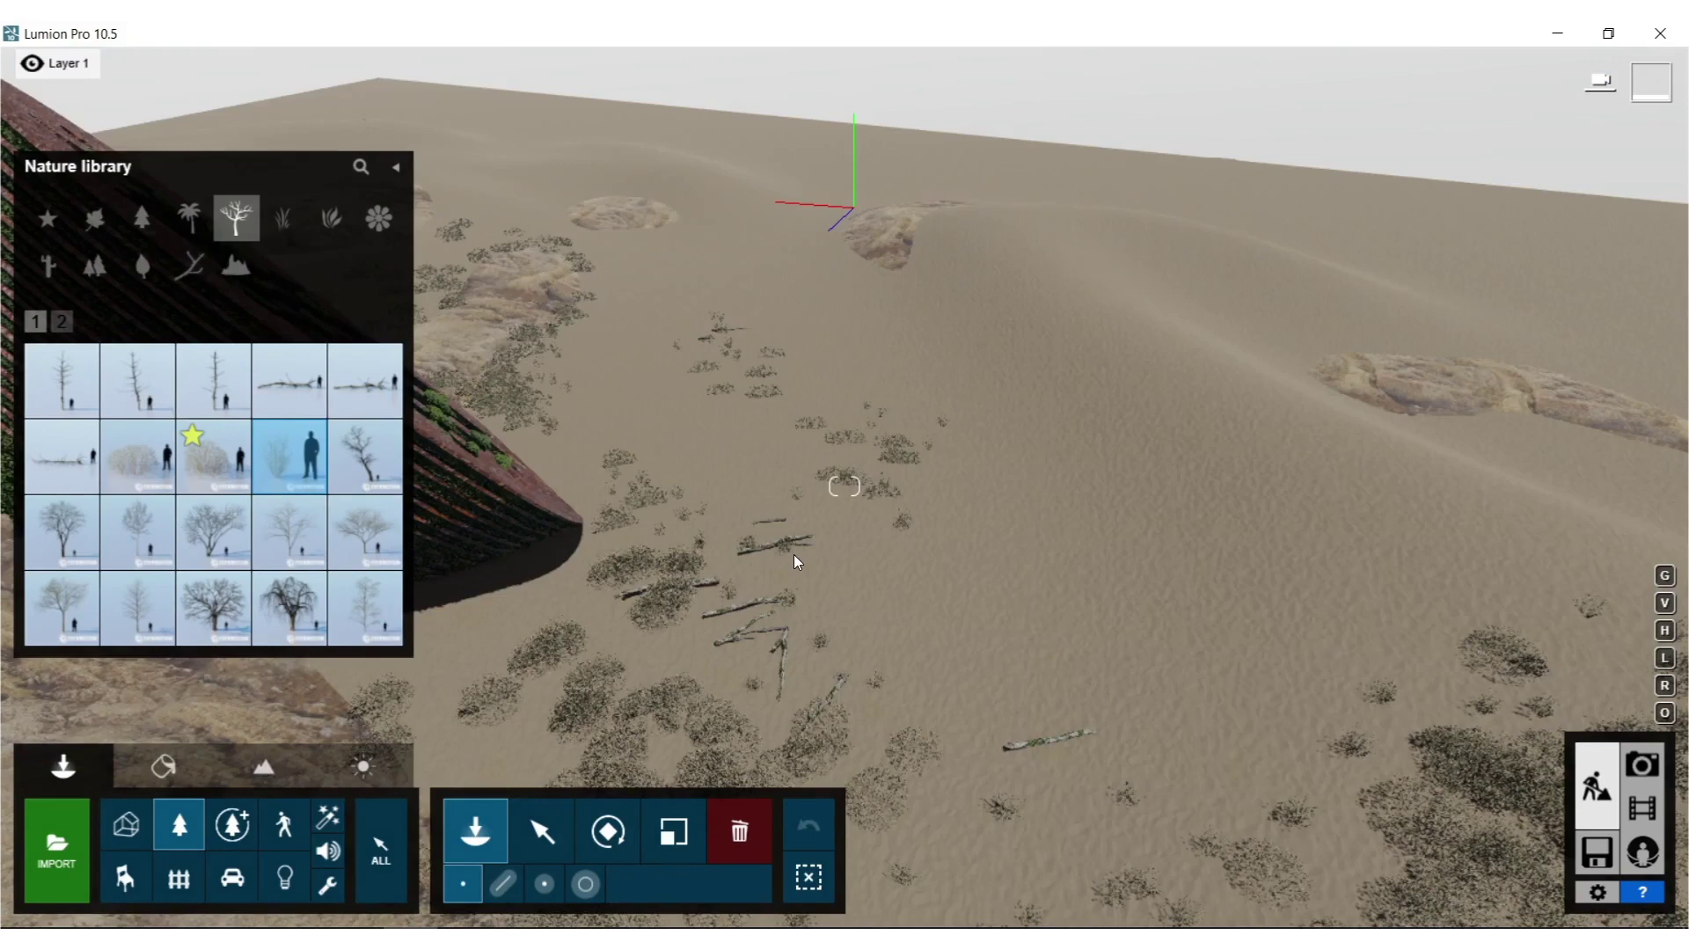
mouse_move(219, 548)
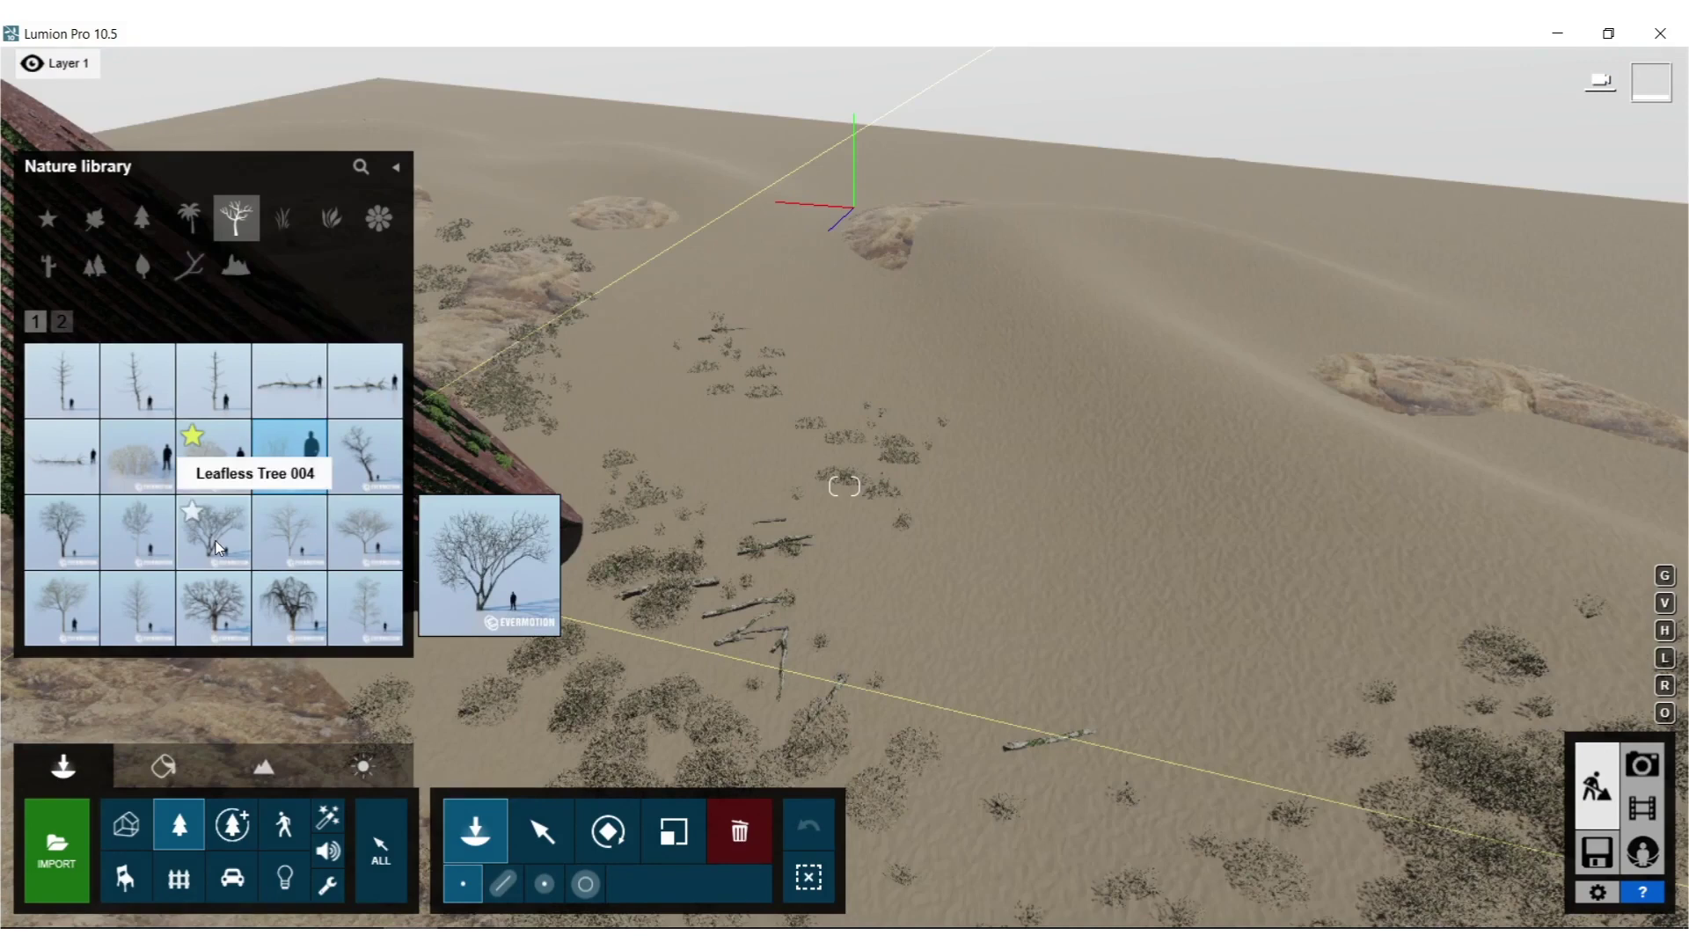
click(219, 547)
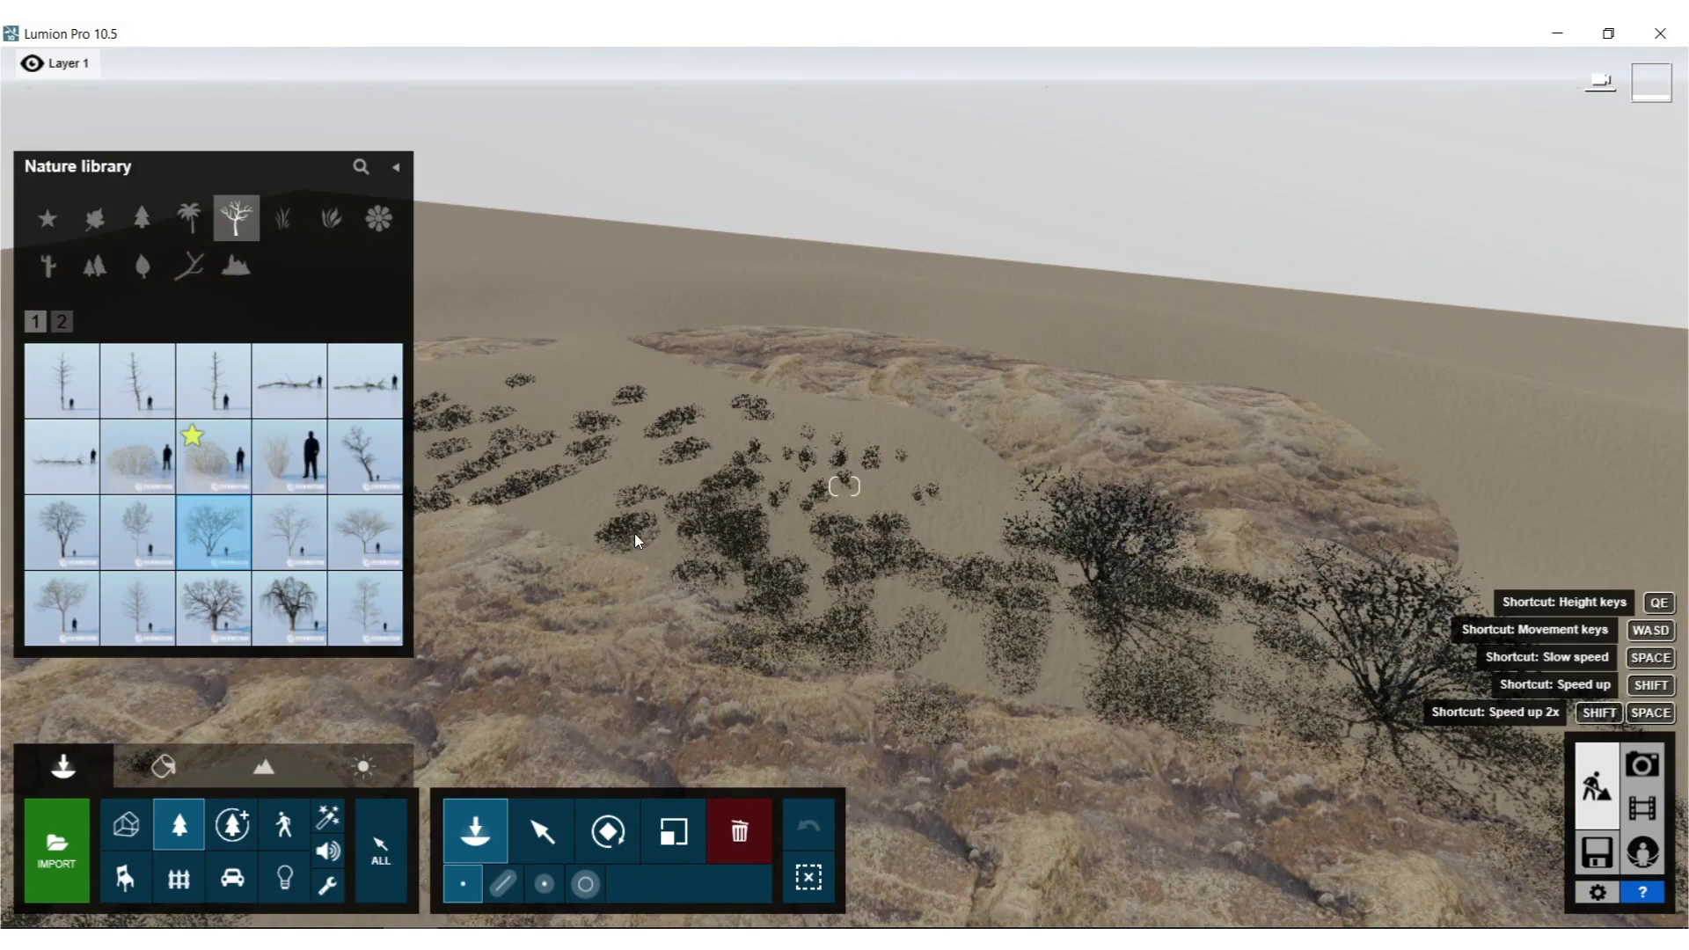
click(636, 533)
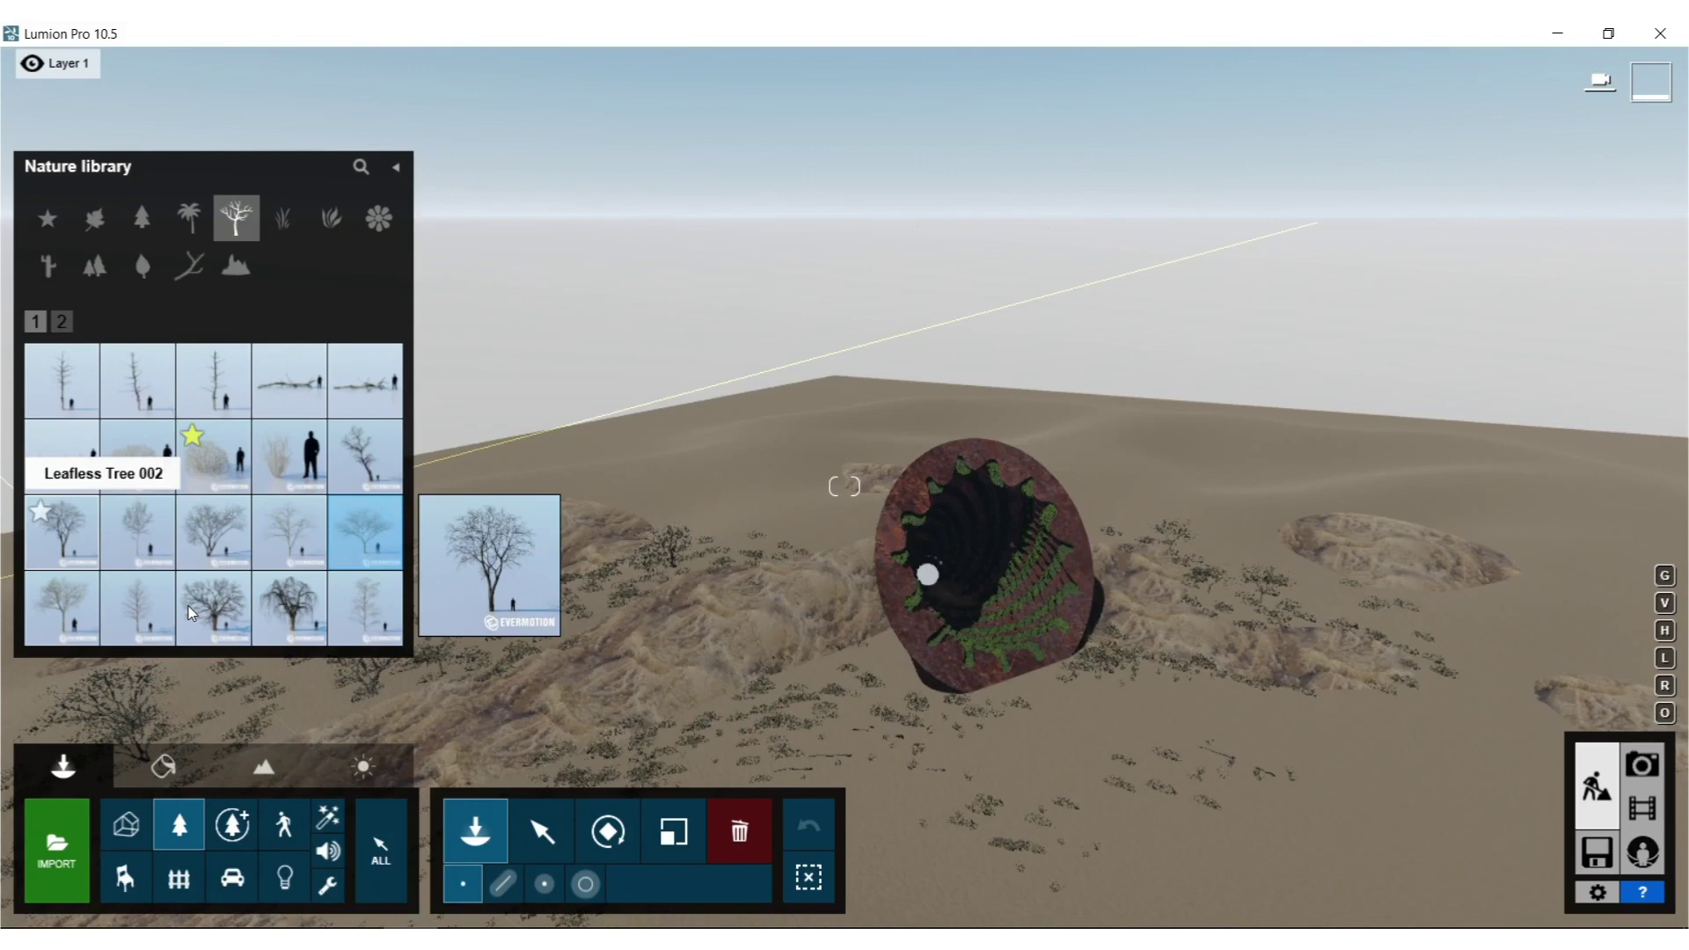
Place small flying birds from the character library in the air around the shell's opening.
click(283, 825)
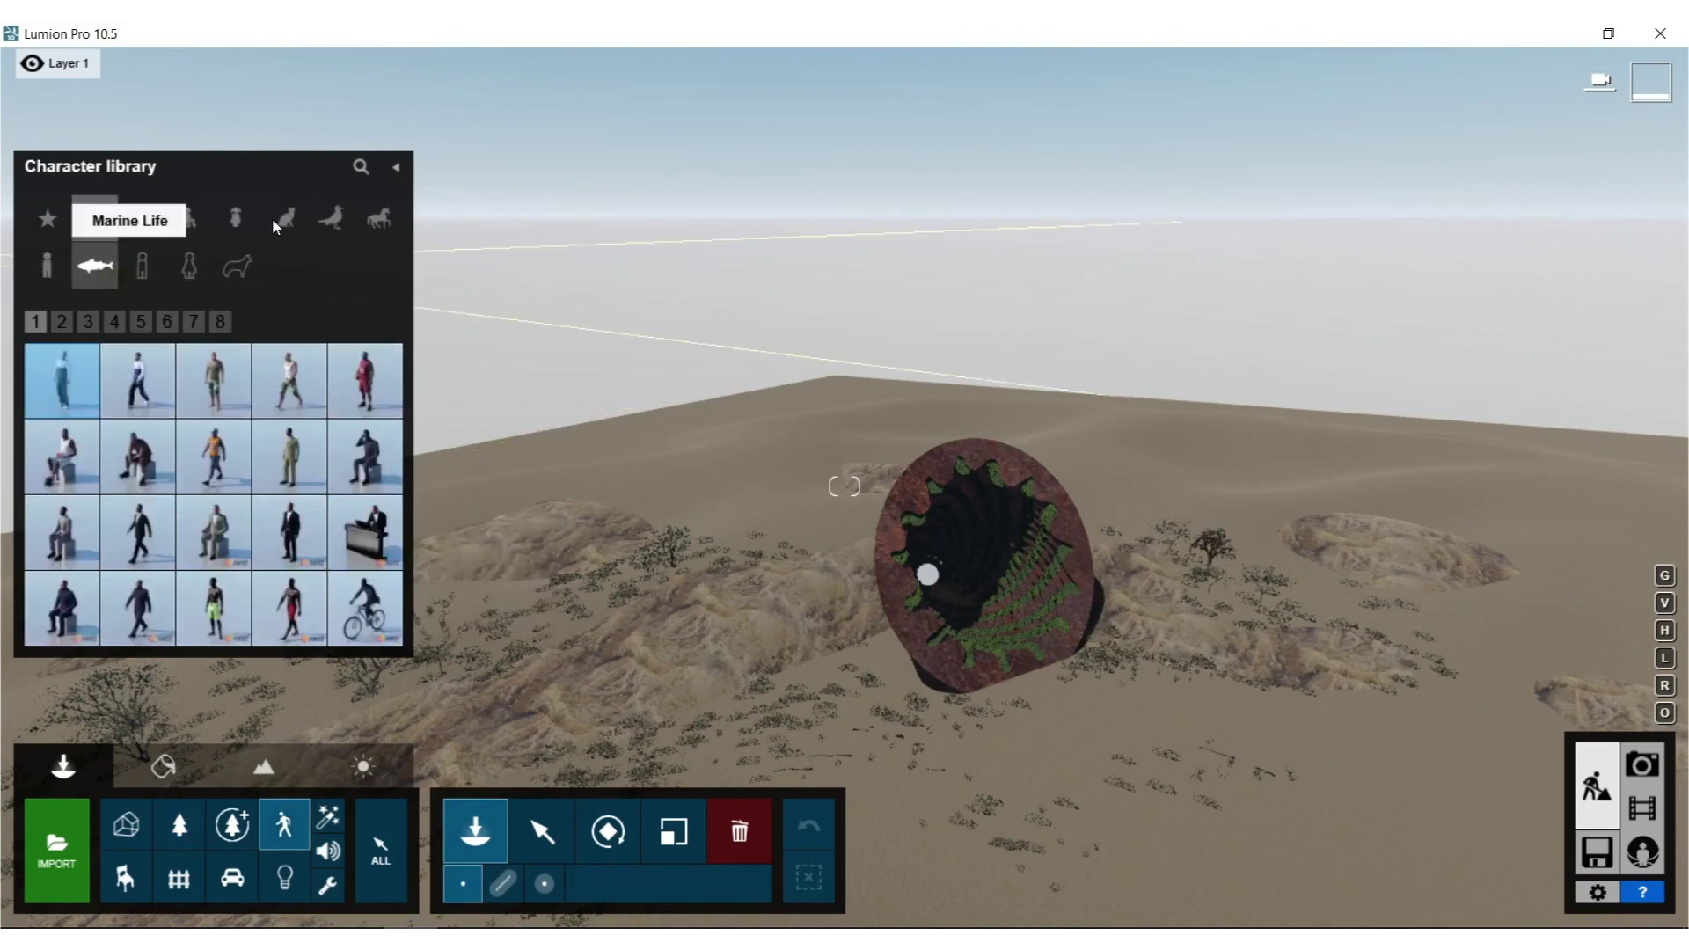
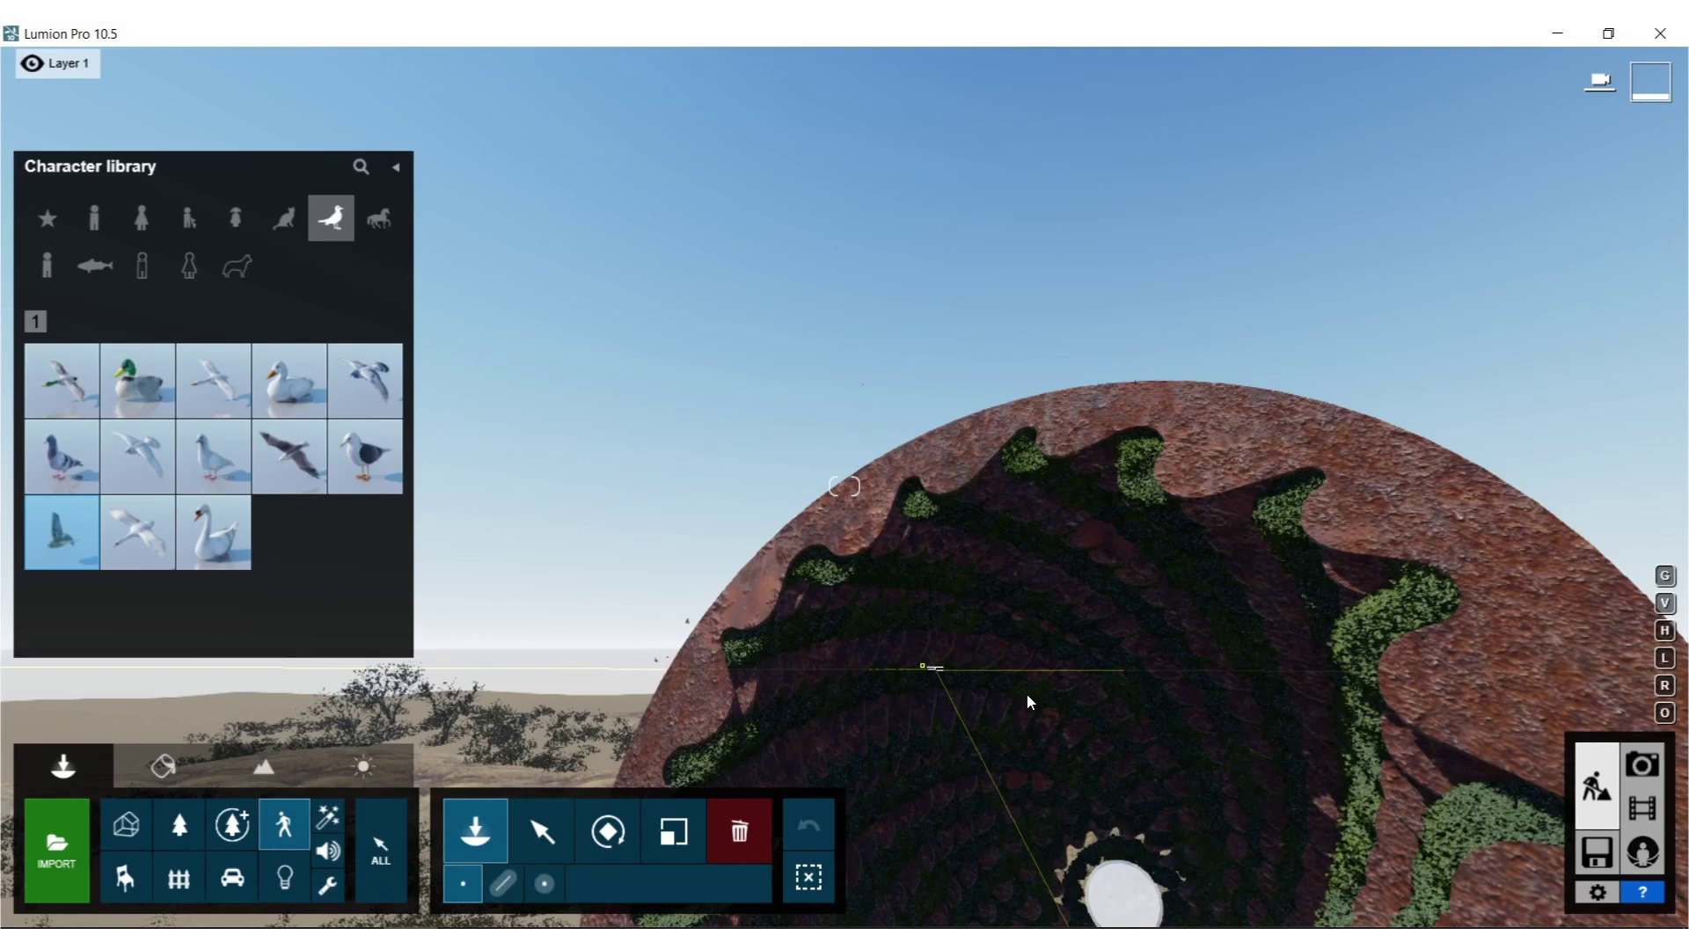
right_drag(1027, 695, 1027, 563)
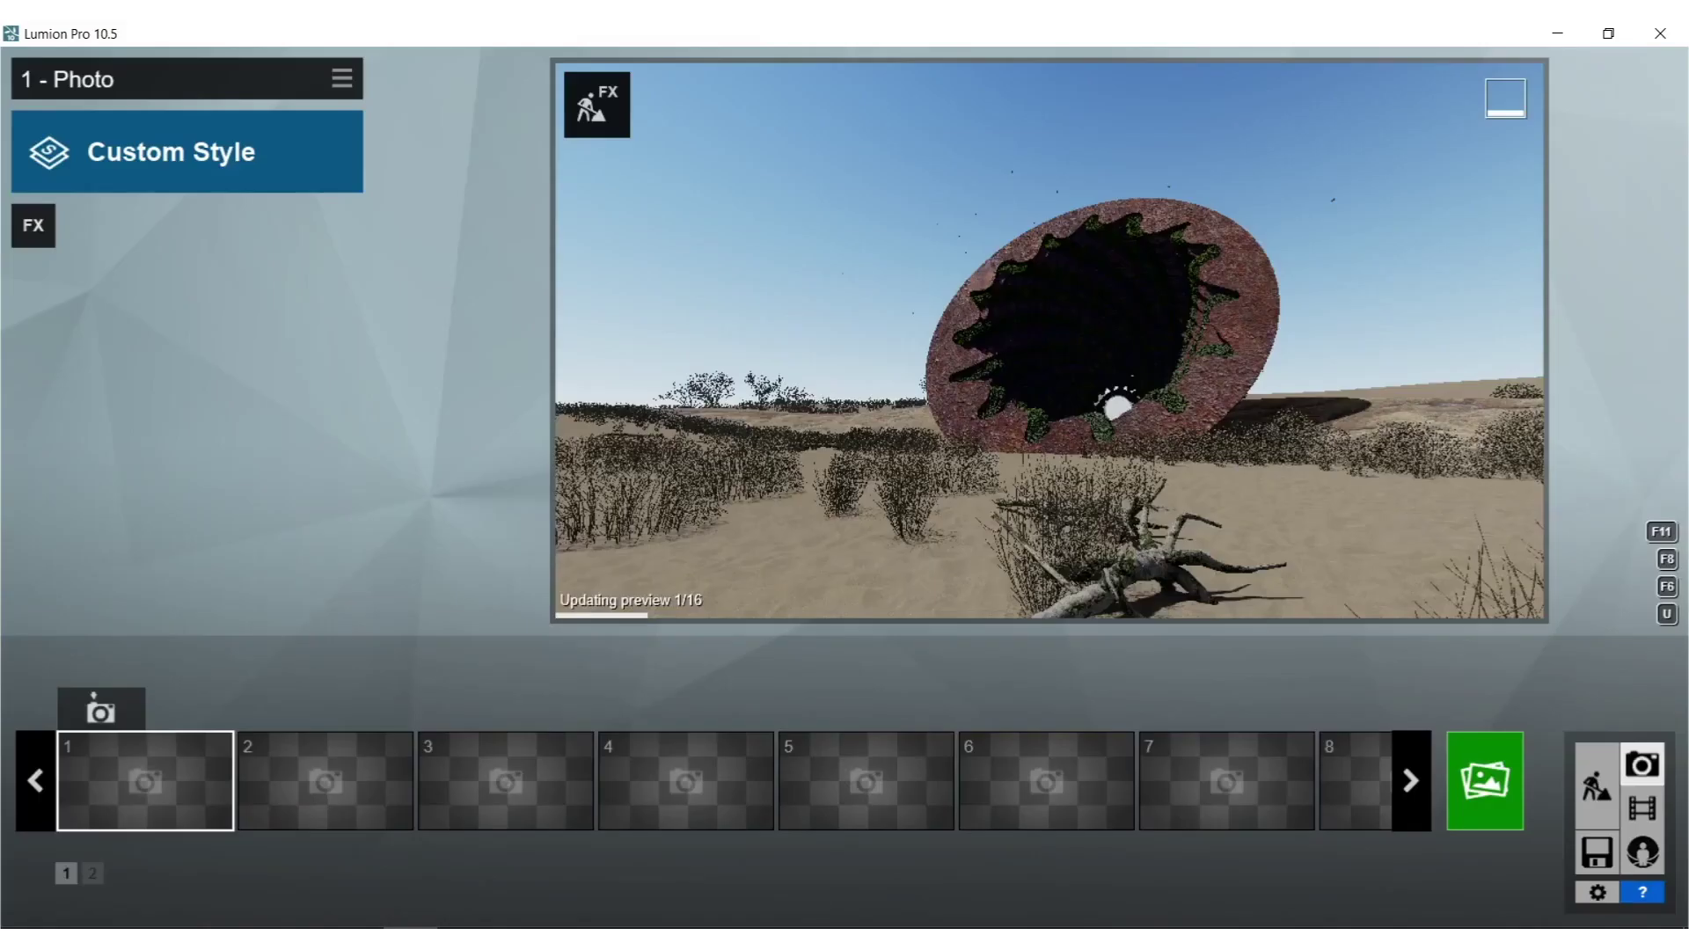
Apply the Dawn style to the shell photo and add the Sun effect.
click(186, 151)
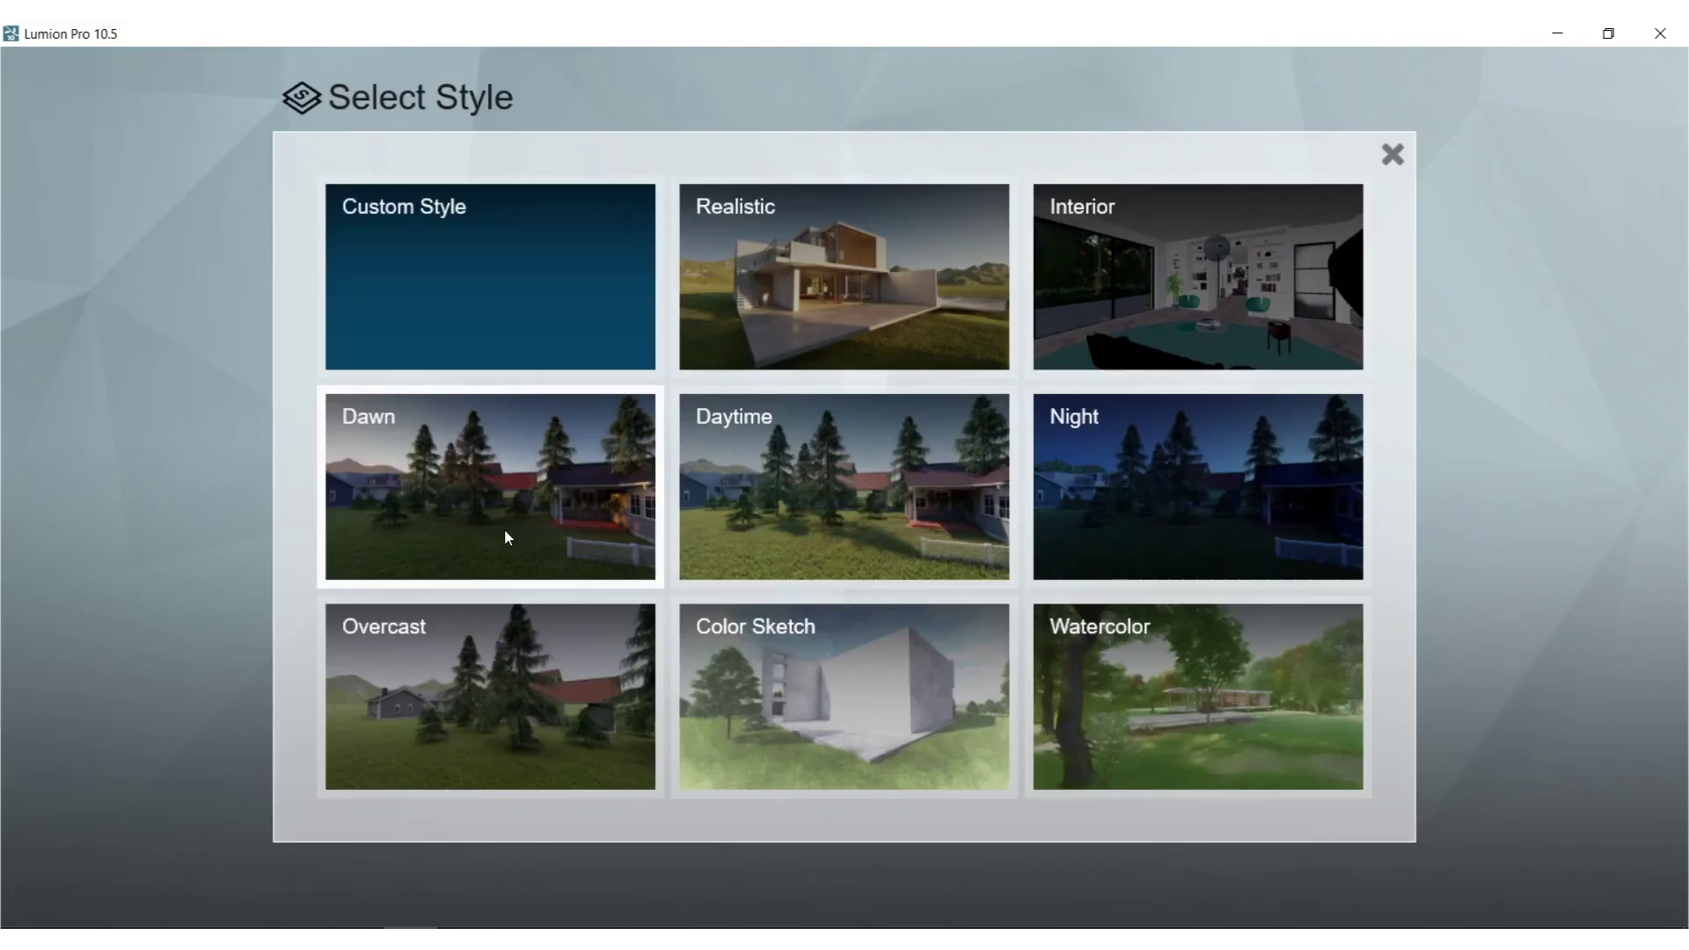
click(414, 484)
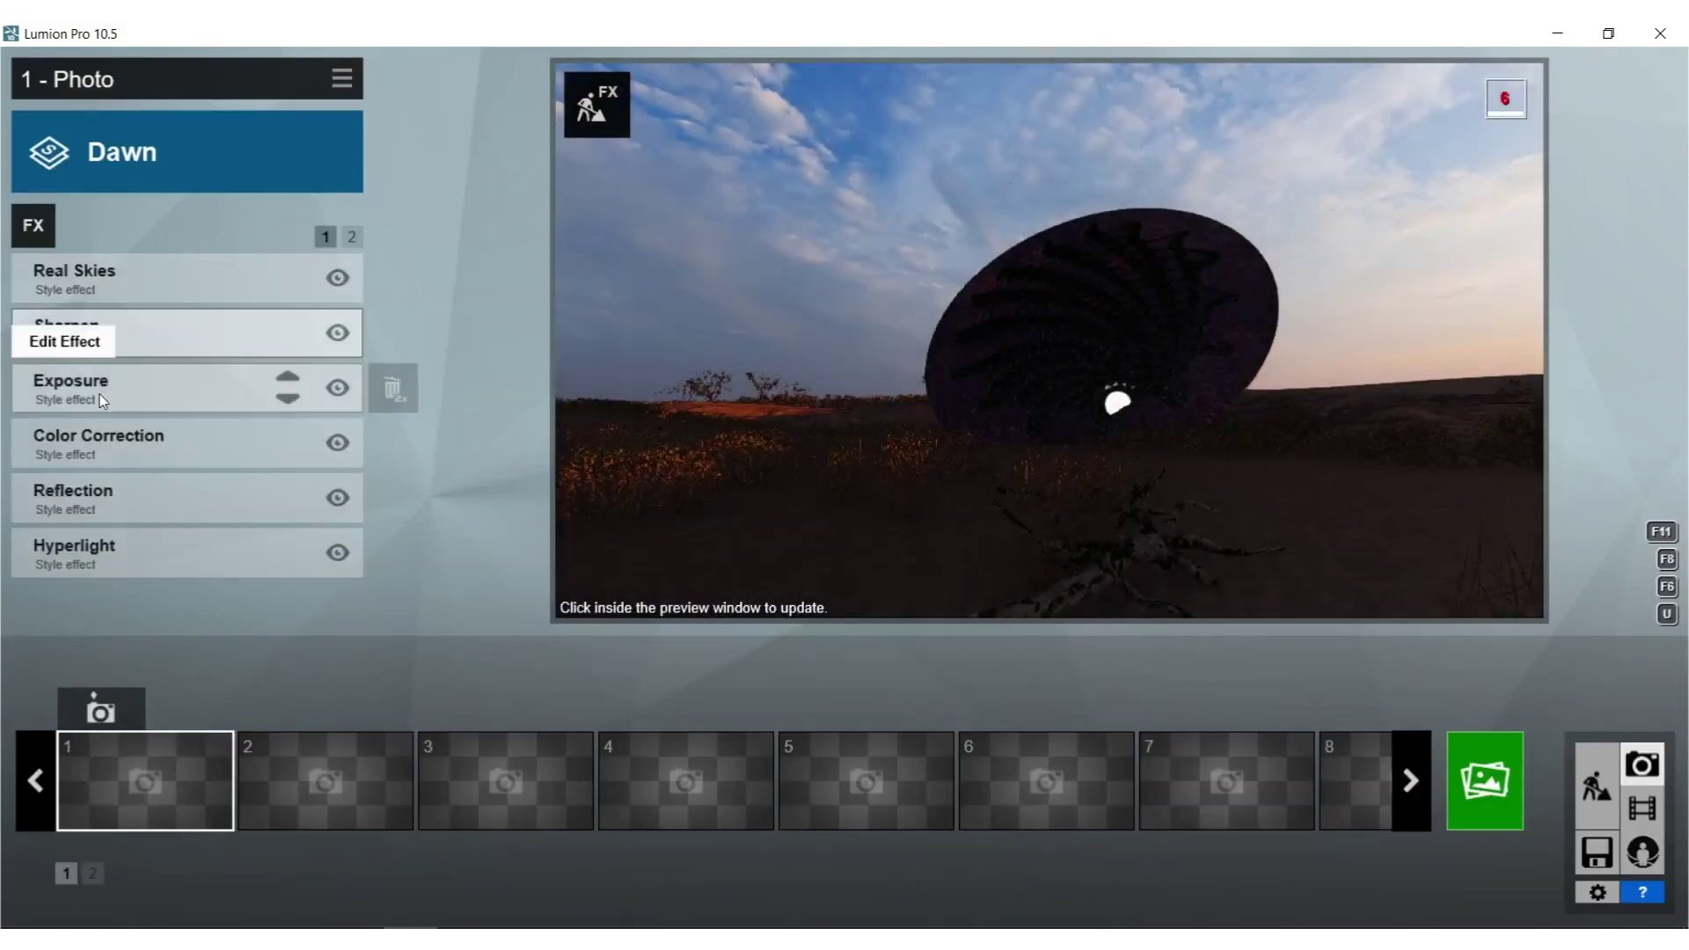
click(33, 224)
click(625, 209)
Add the Sky and Clouds effect and the Fog effect to the photo.
click(32, 224)
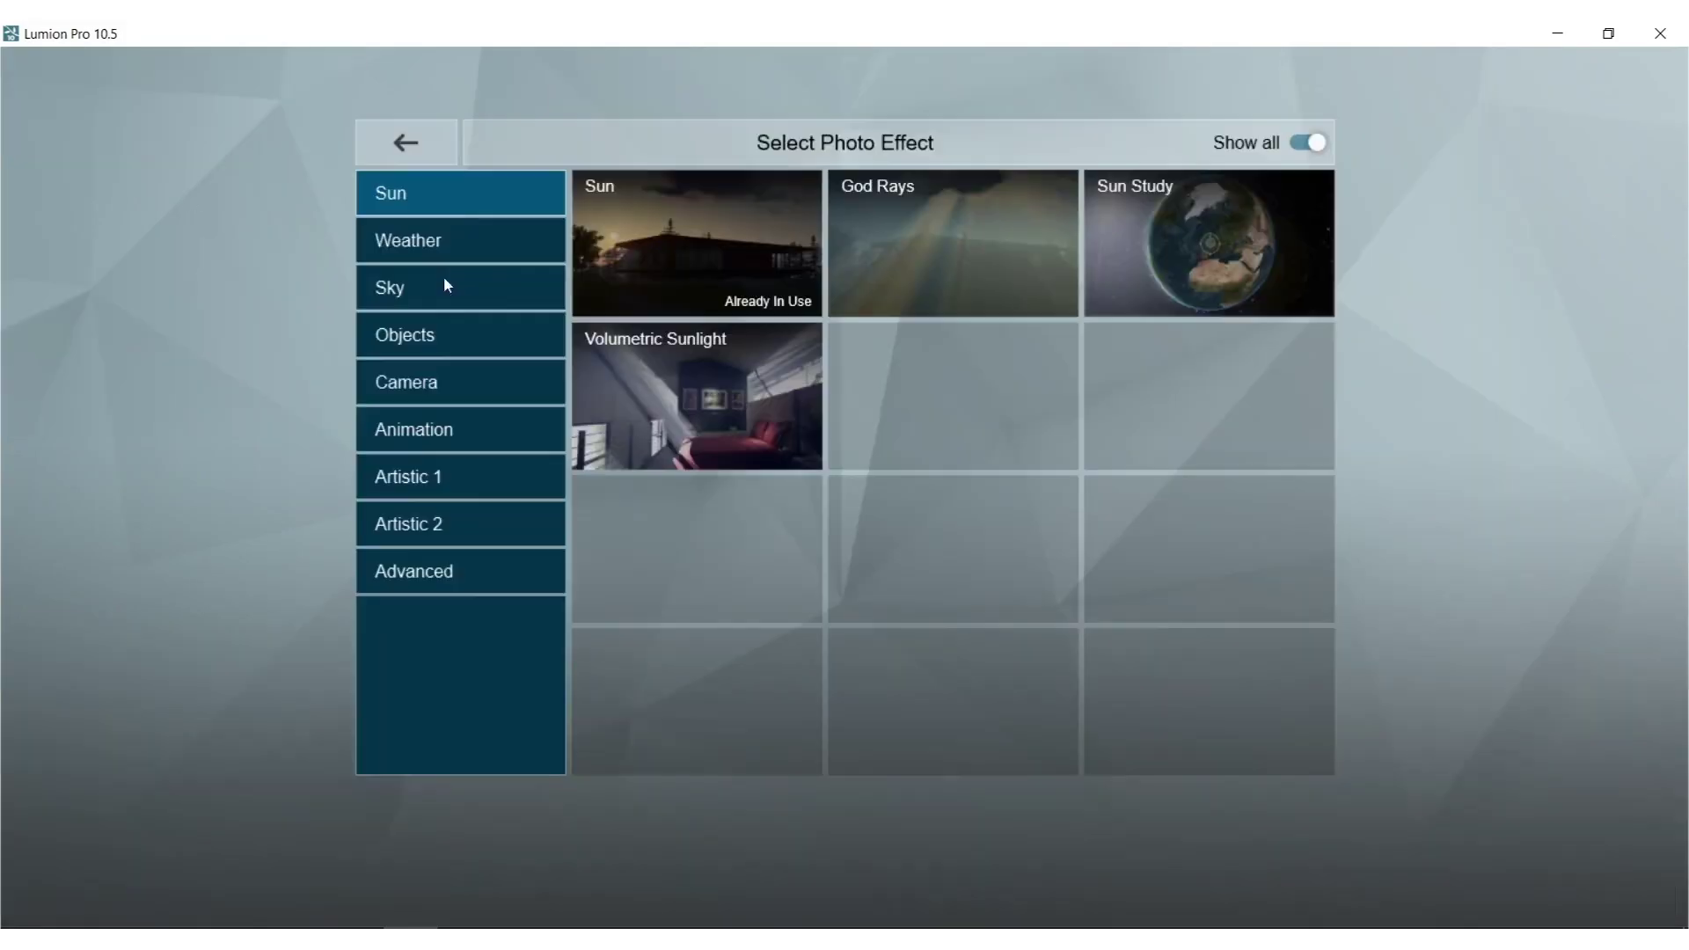
click(431, 289)
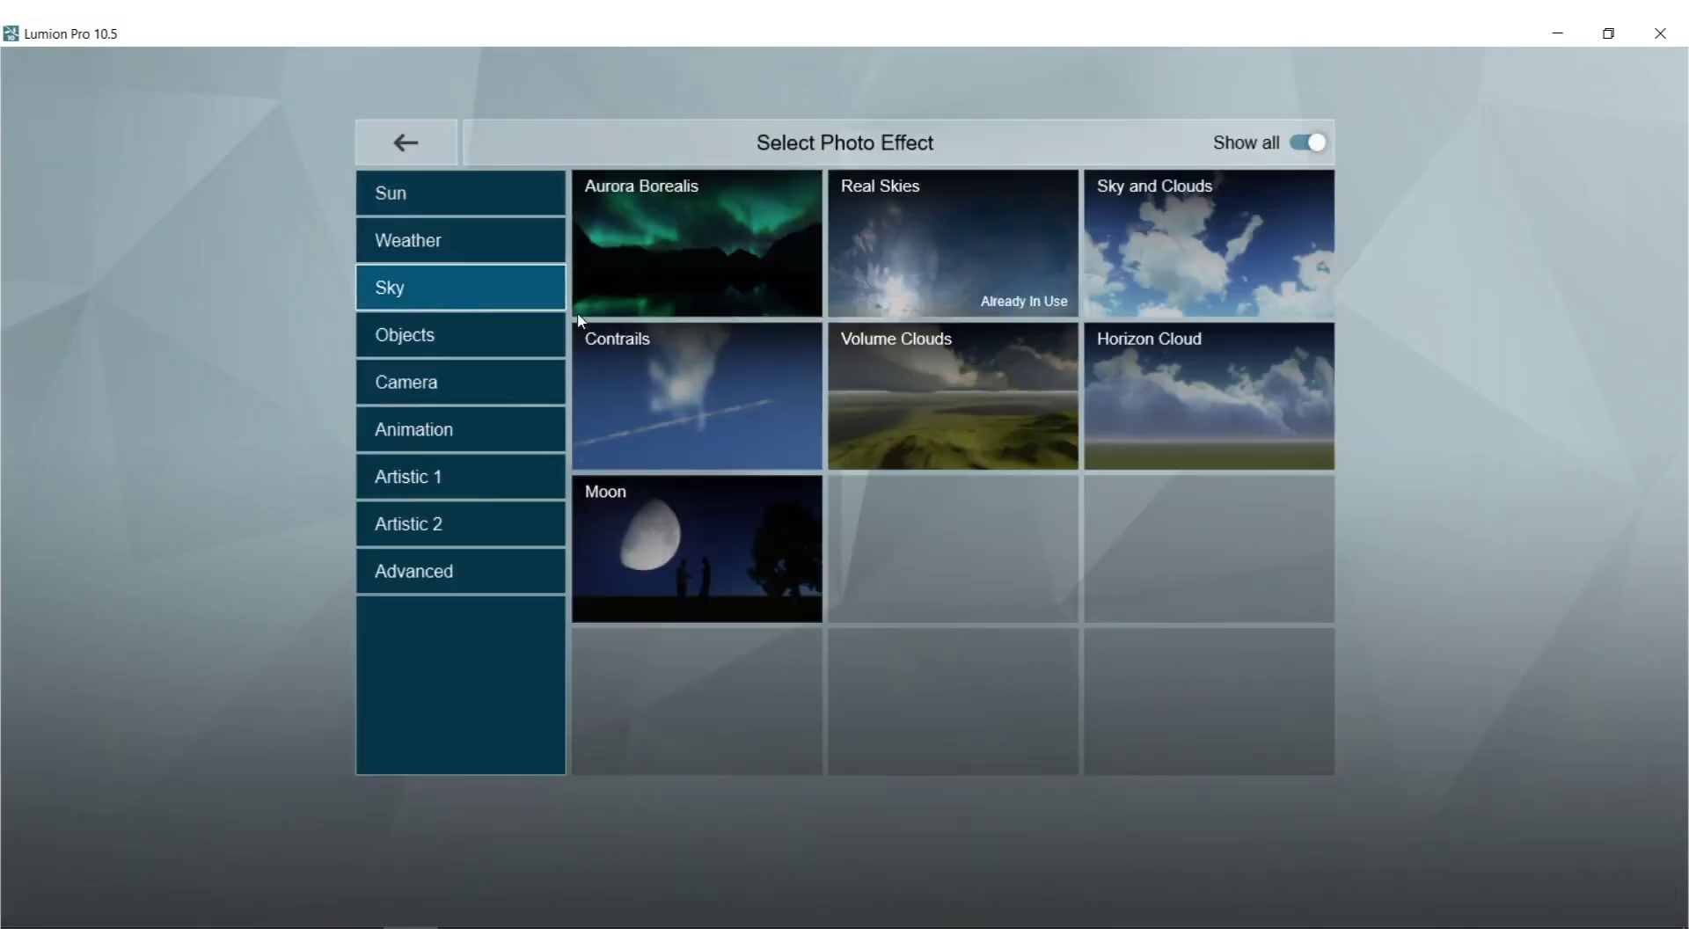
click(1095, 256)
click(32, 224)
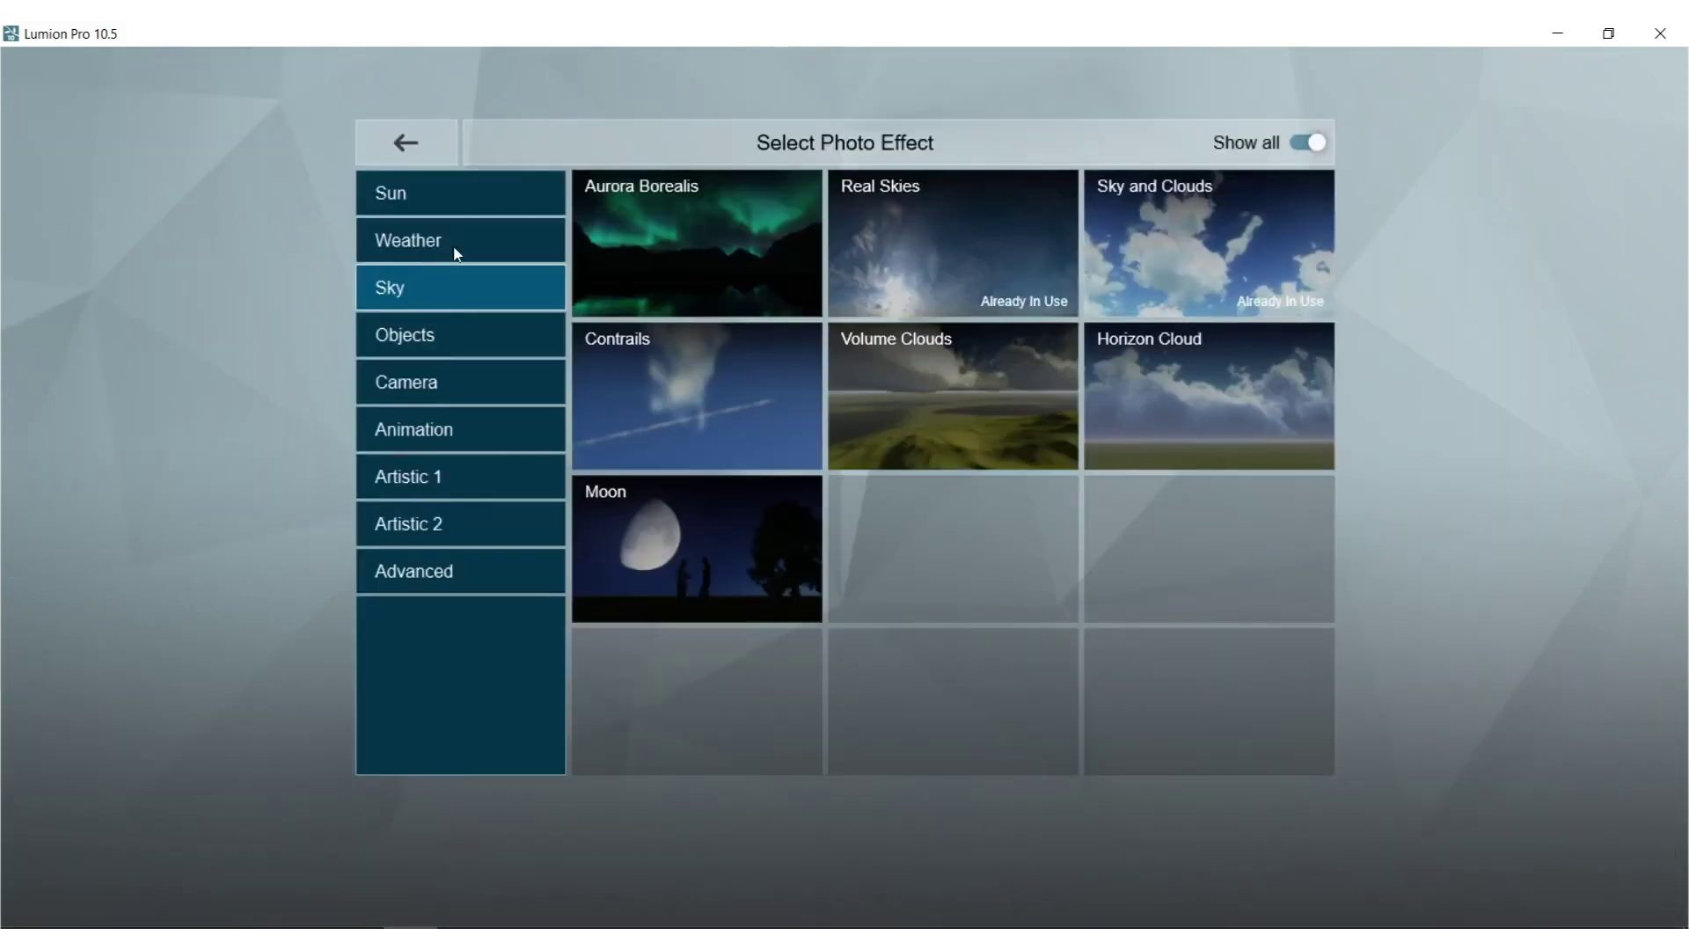
click(451, 243)
click(631, 227)
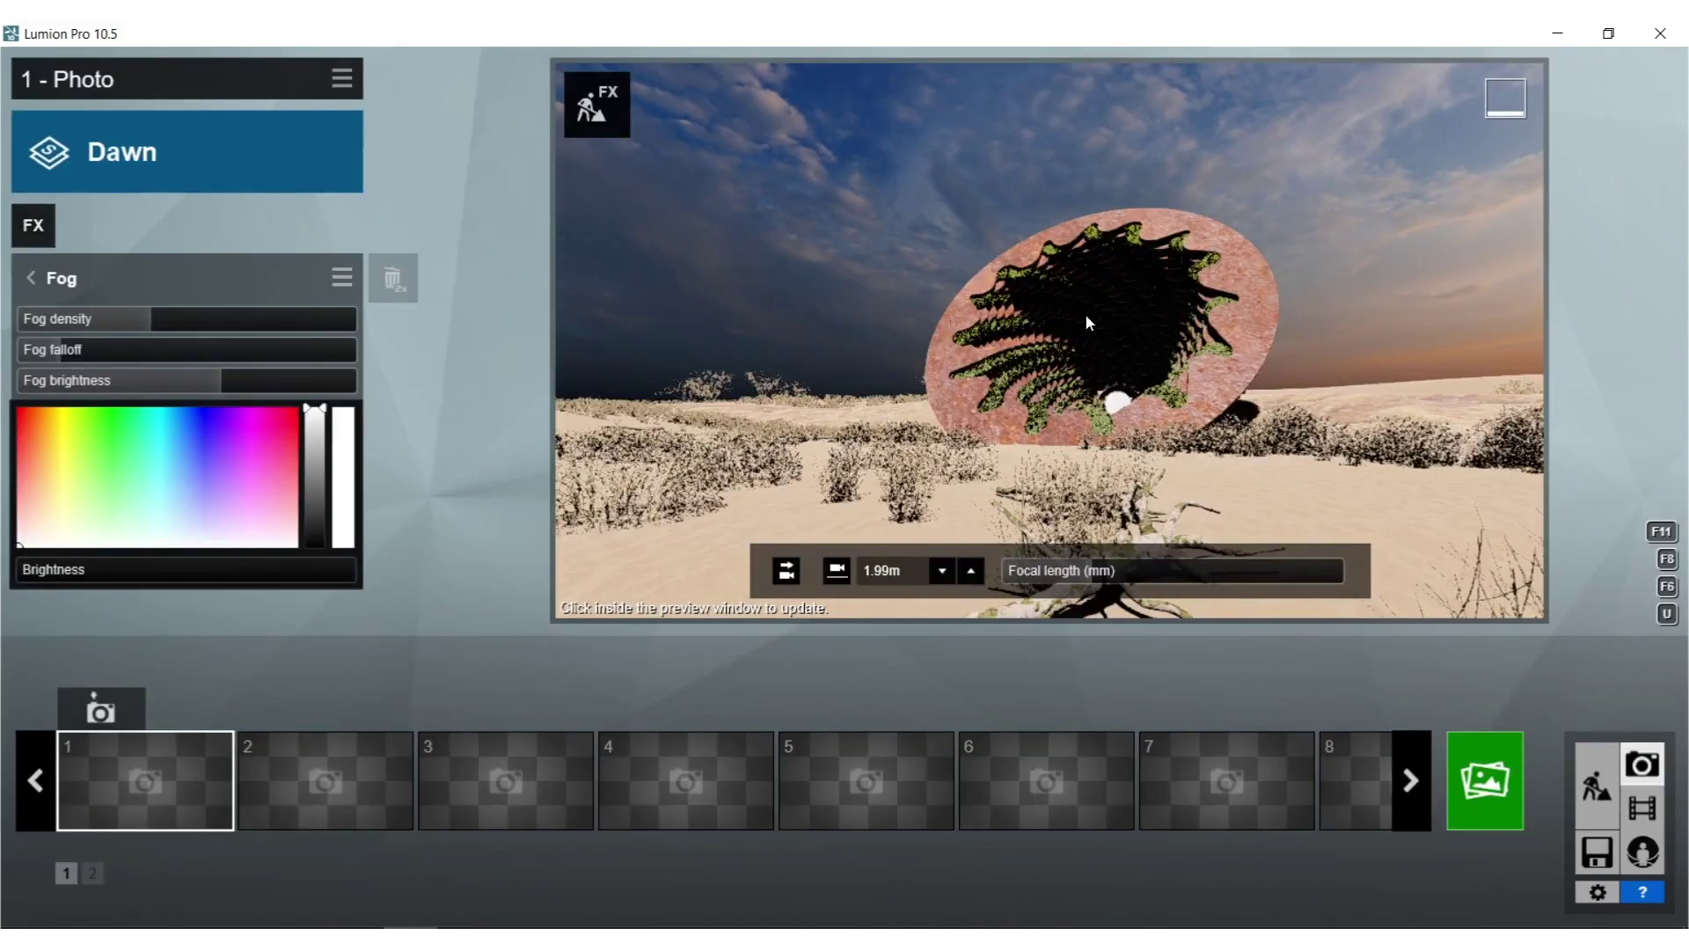
click(32, 278)
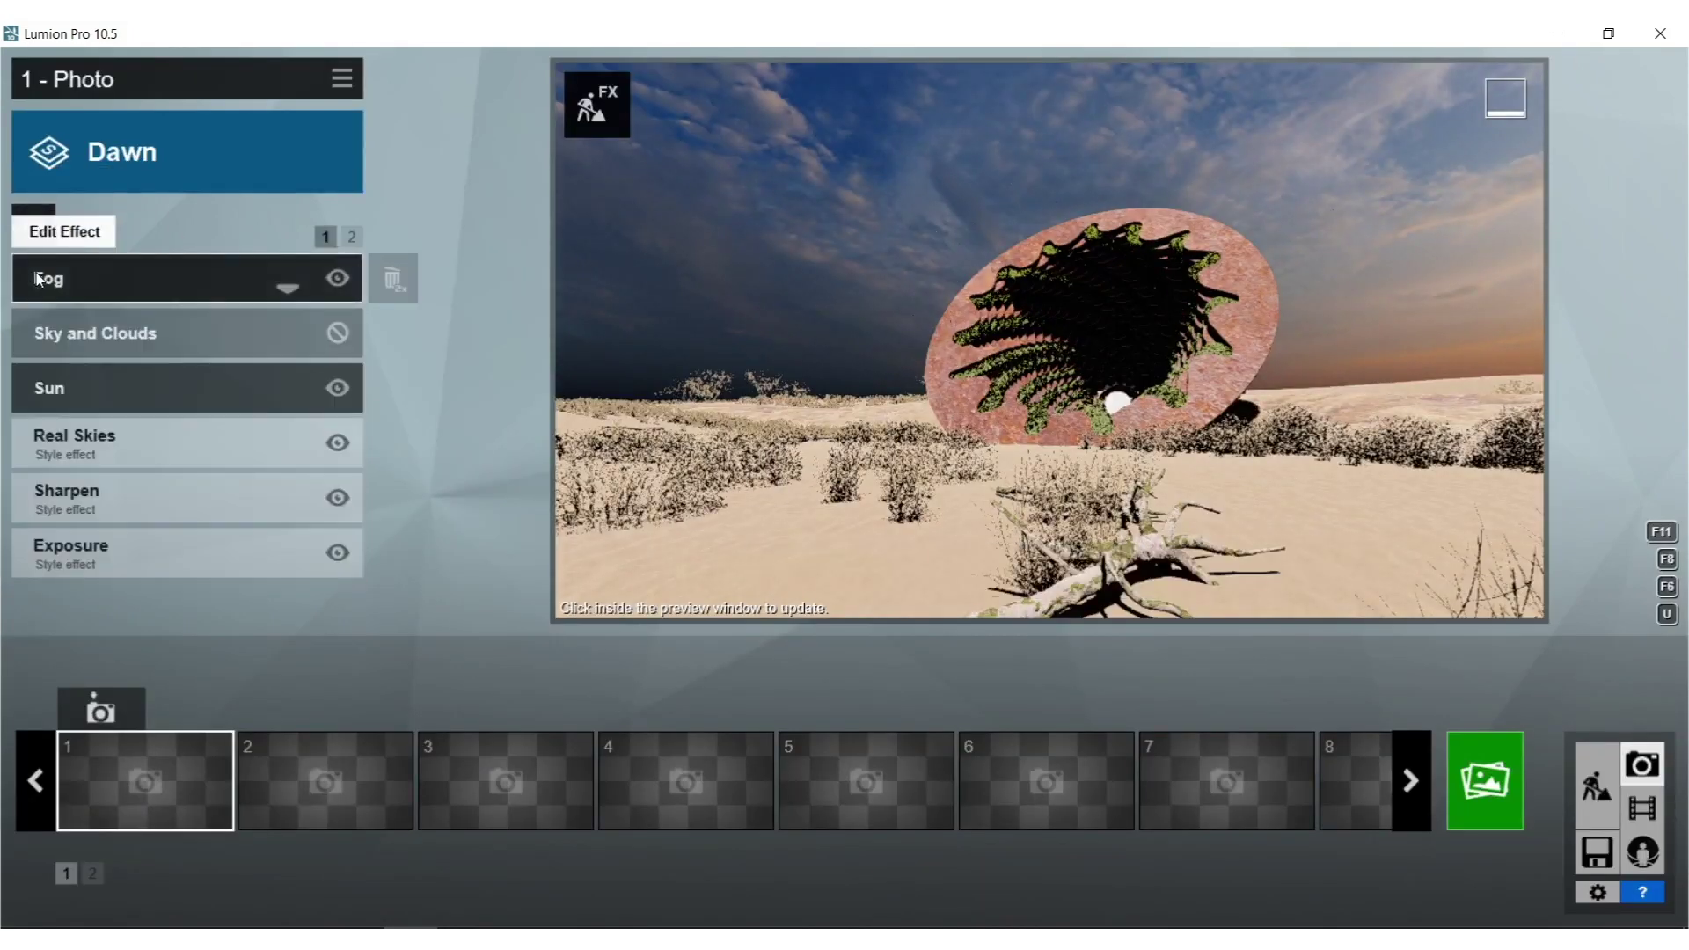
Disable the Real Skies effect and, in Sky and Clouds, raise the master cloud amount to 1.0 and low clouds to about 0.2.
click(337, 443)
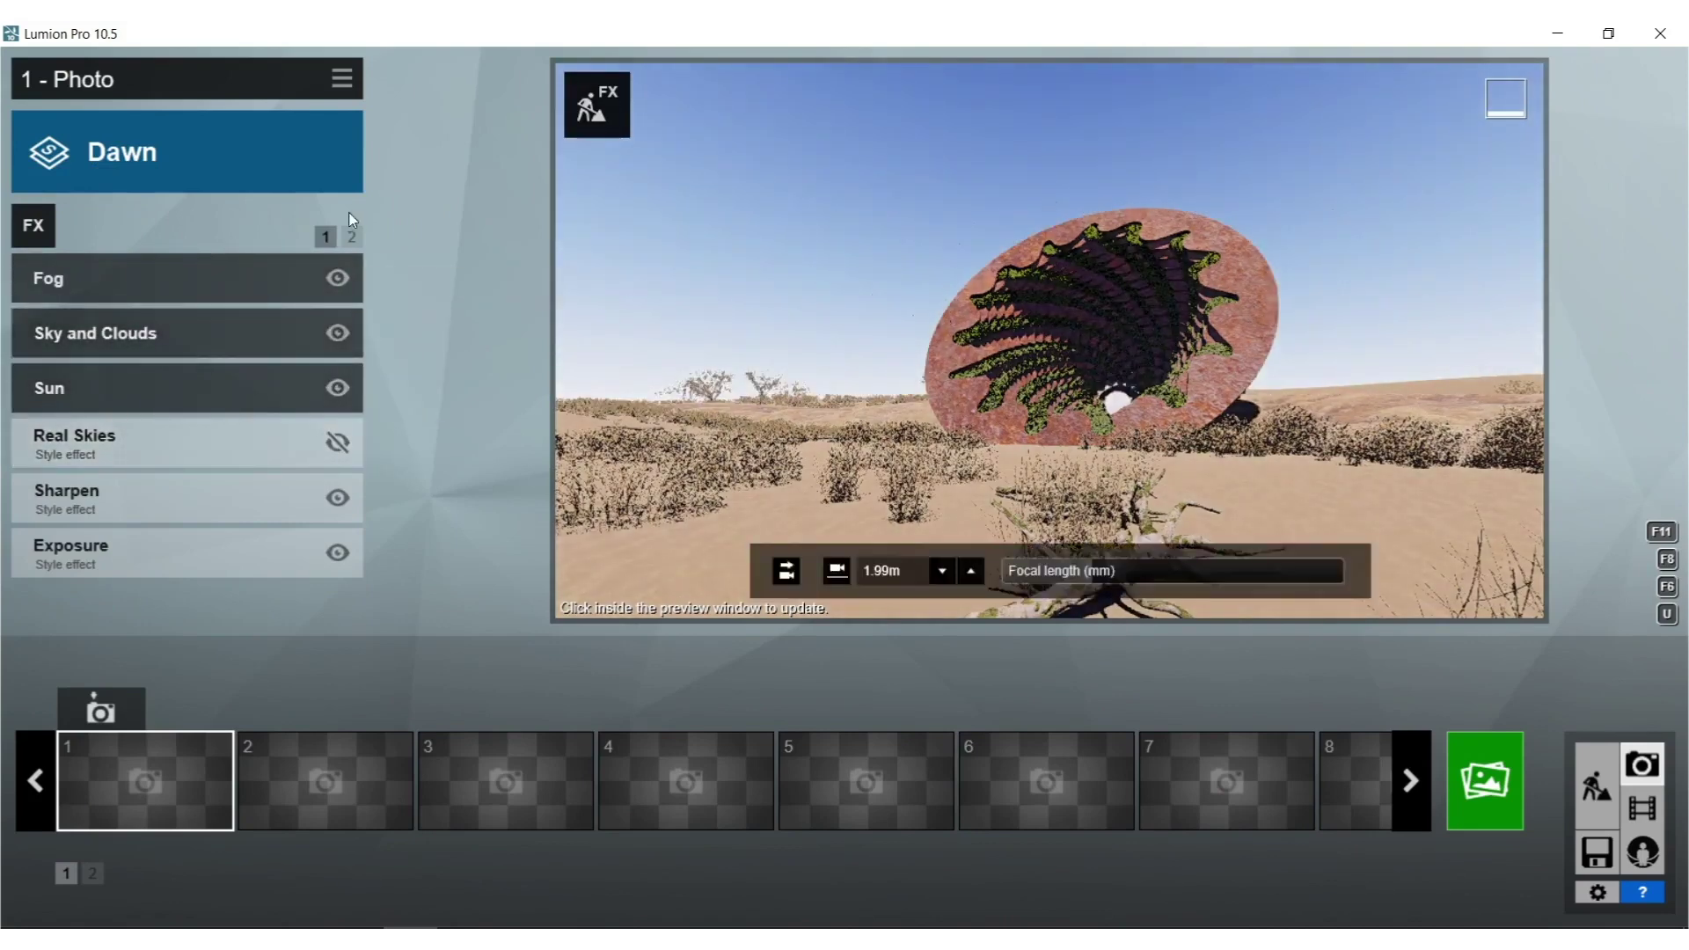
click(174, 332)
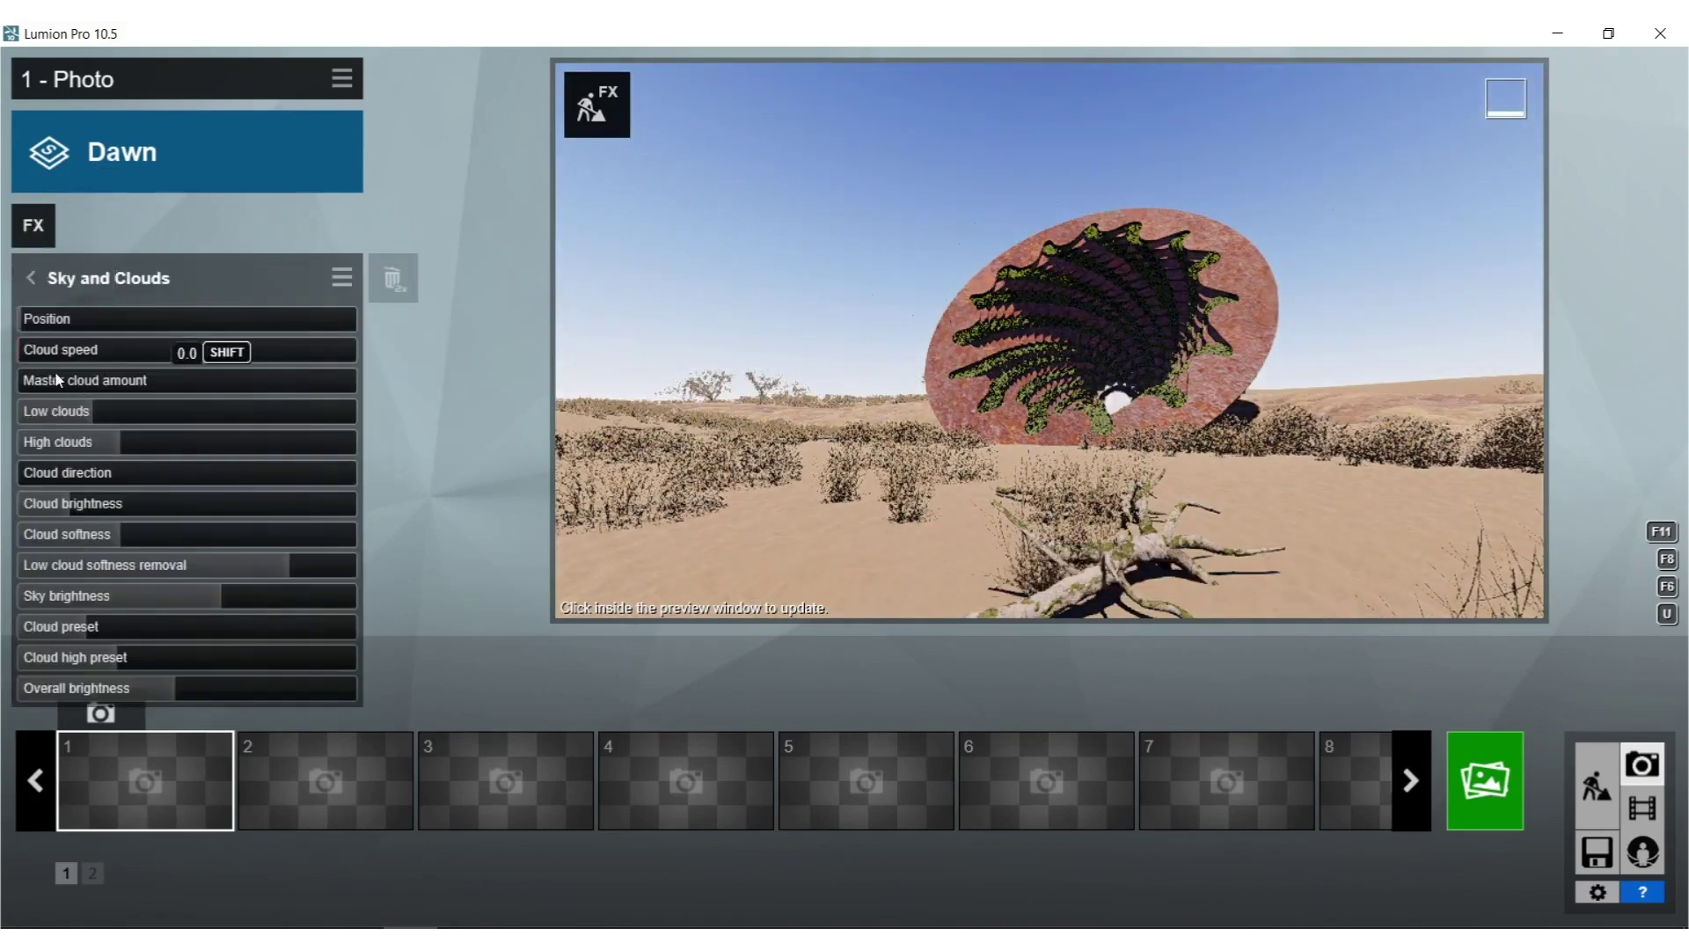
drag(265, 380, 340, 380)
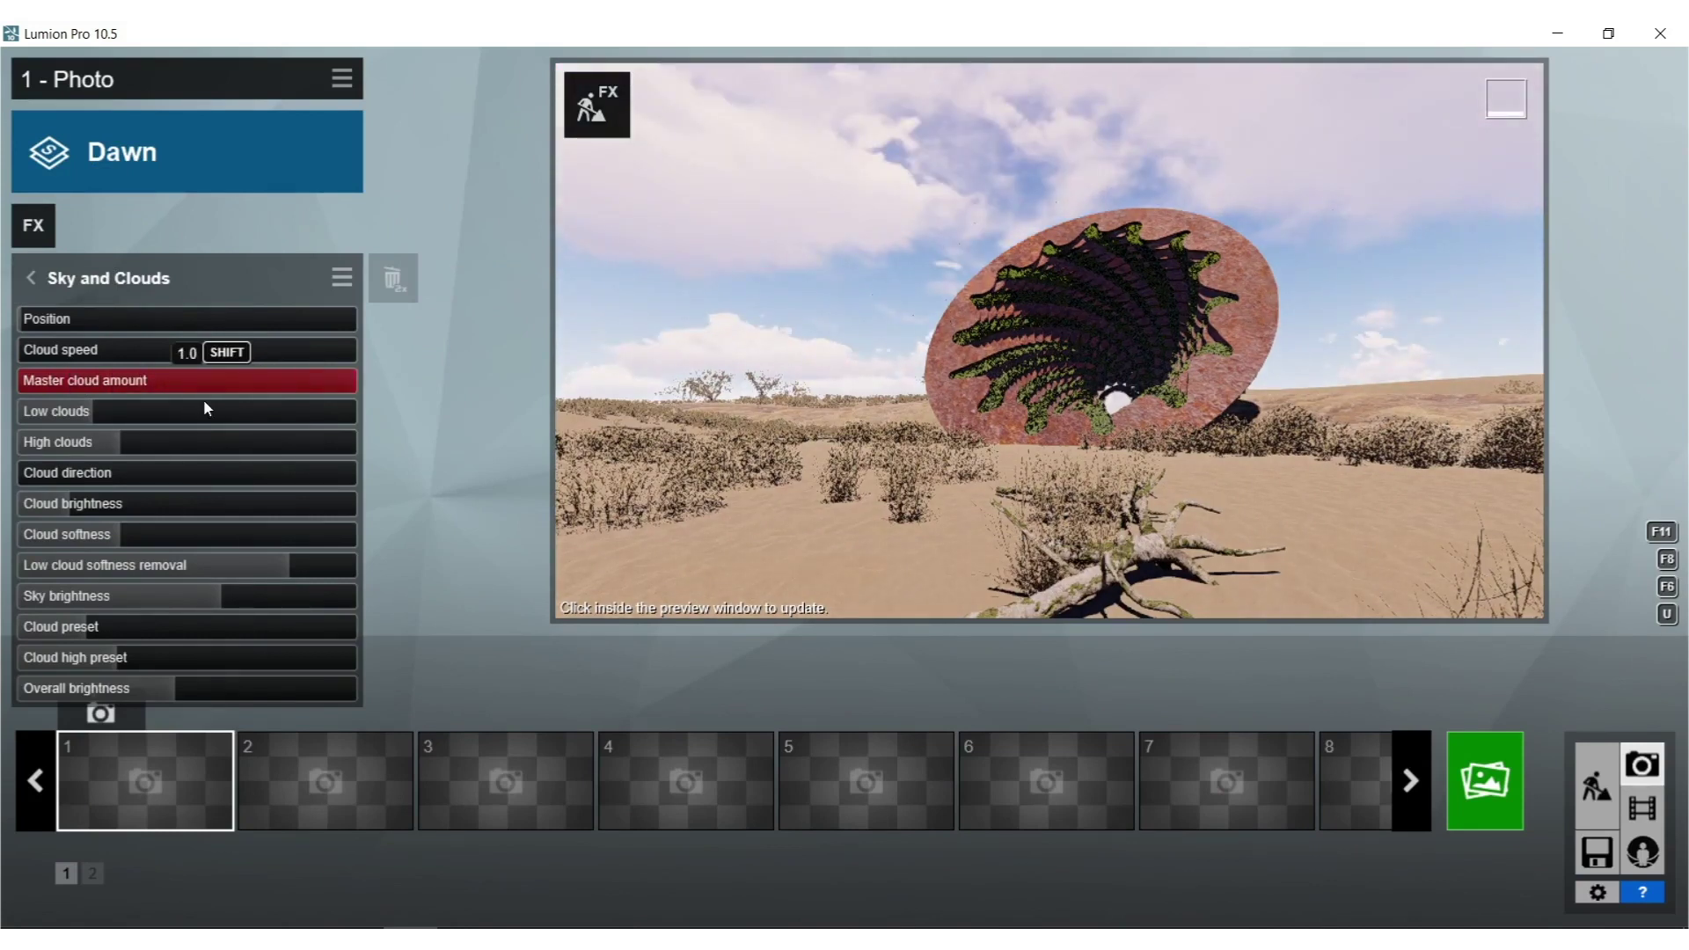
drag(107, 406, 97, 403)
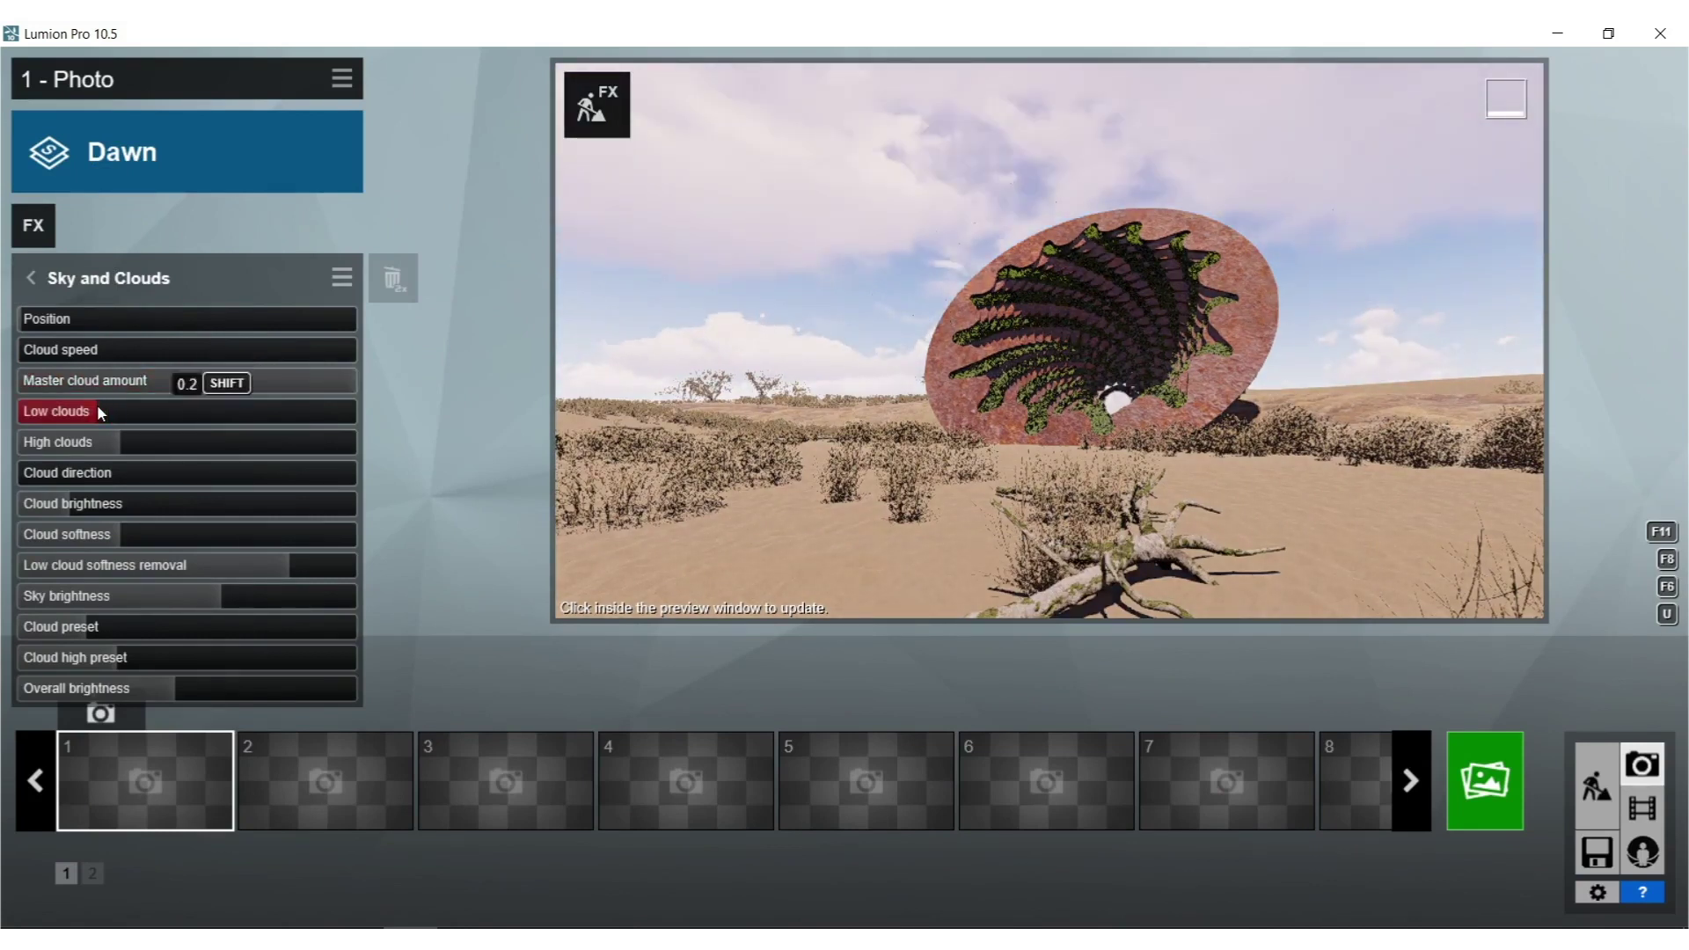
click(30, 278)
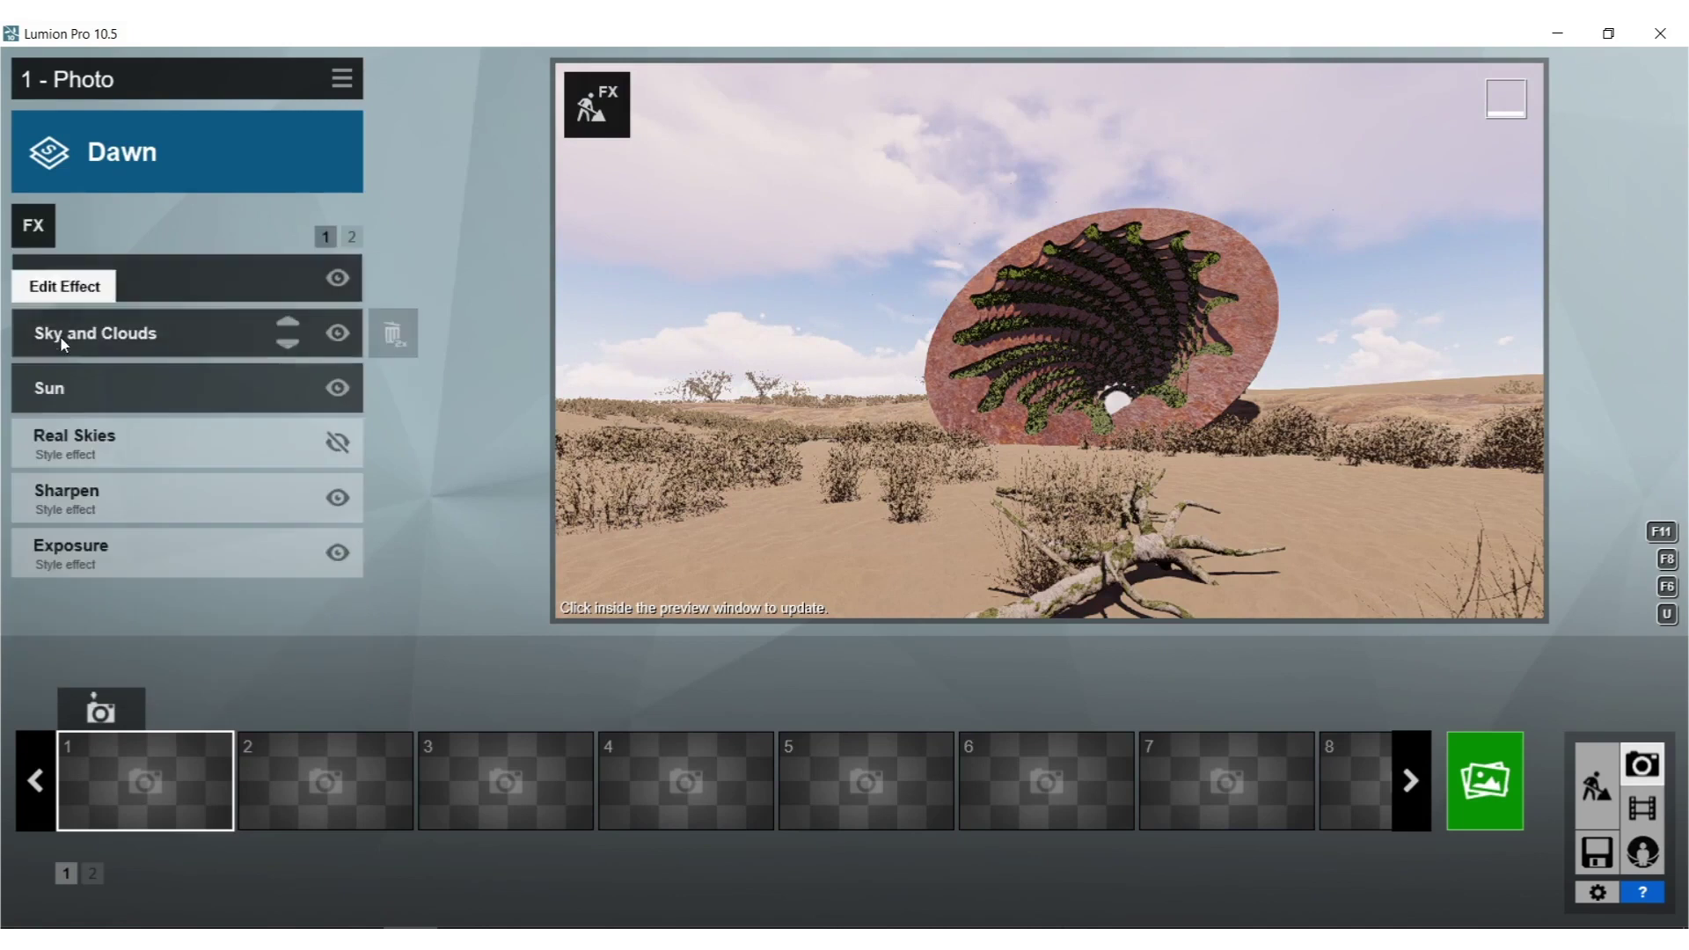
Adjust the Fog effect's density and falloff to give a light haze along the desert horizon.
click(105, 297)
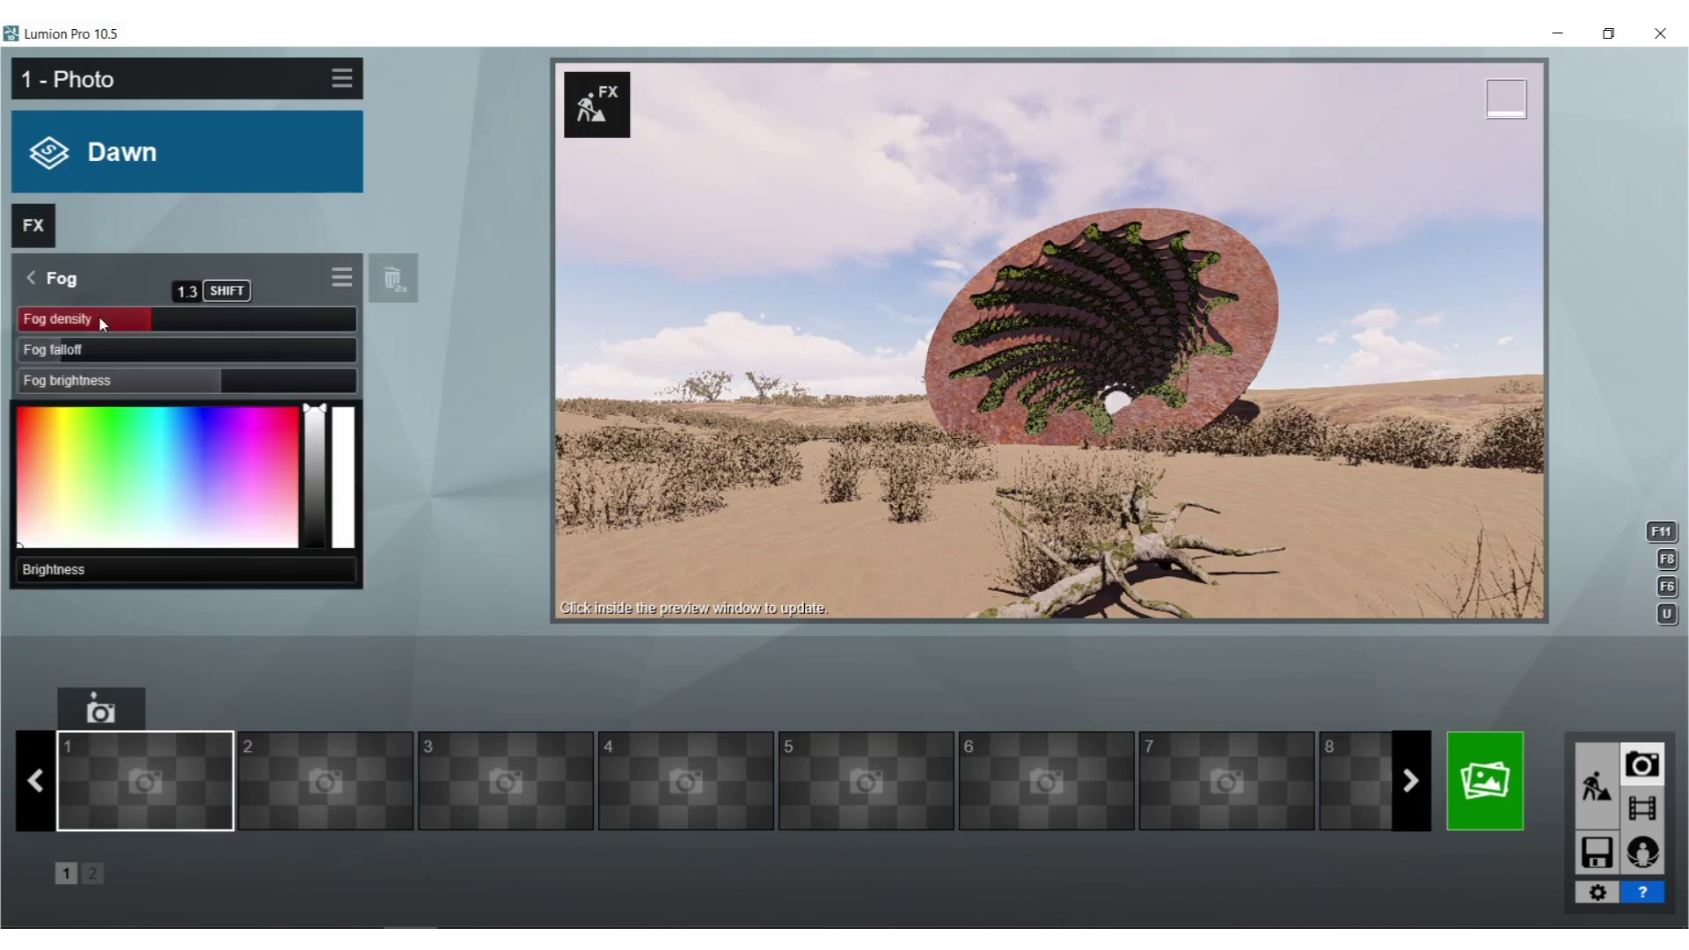
mouse_move(145, 318)
mouse_down()
mouse_move(208, 320)
mouse_move(19, 321)
mouse_move(140, 344)
mouse_up()
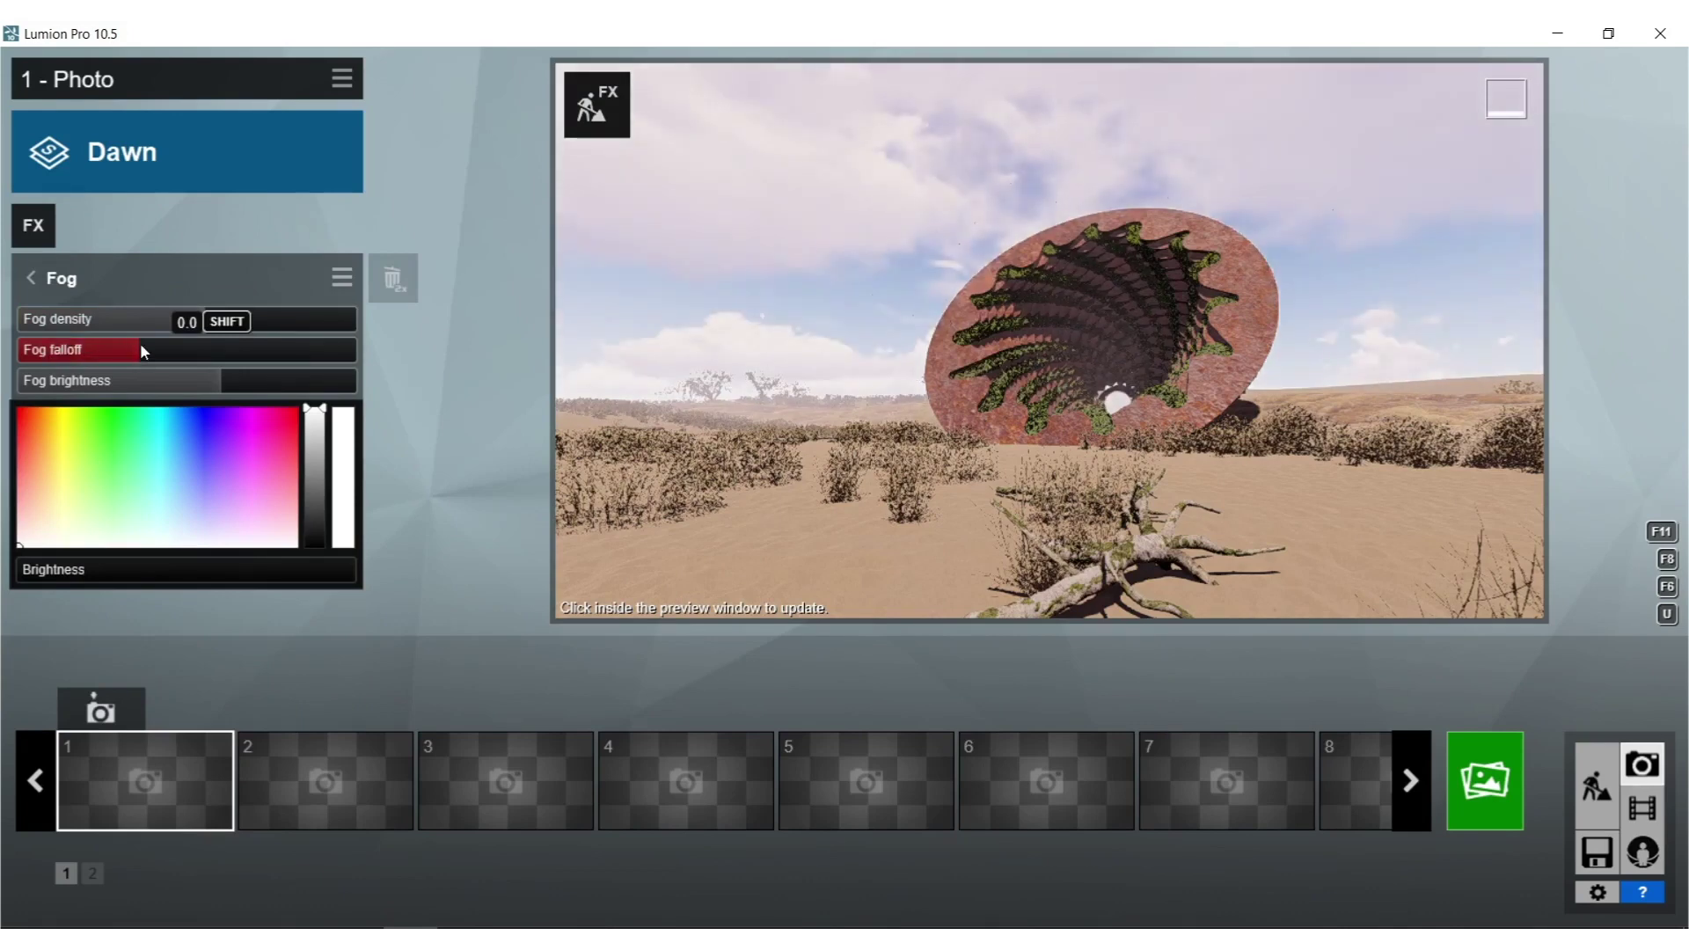
click(35, 276)
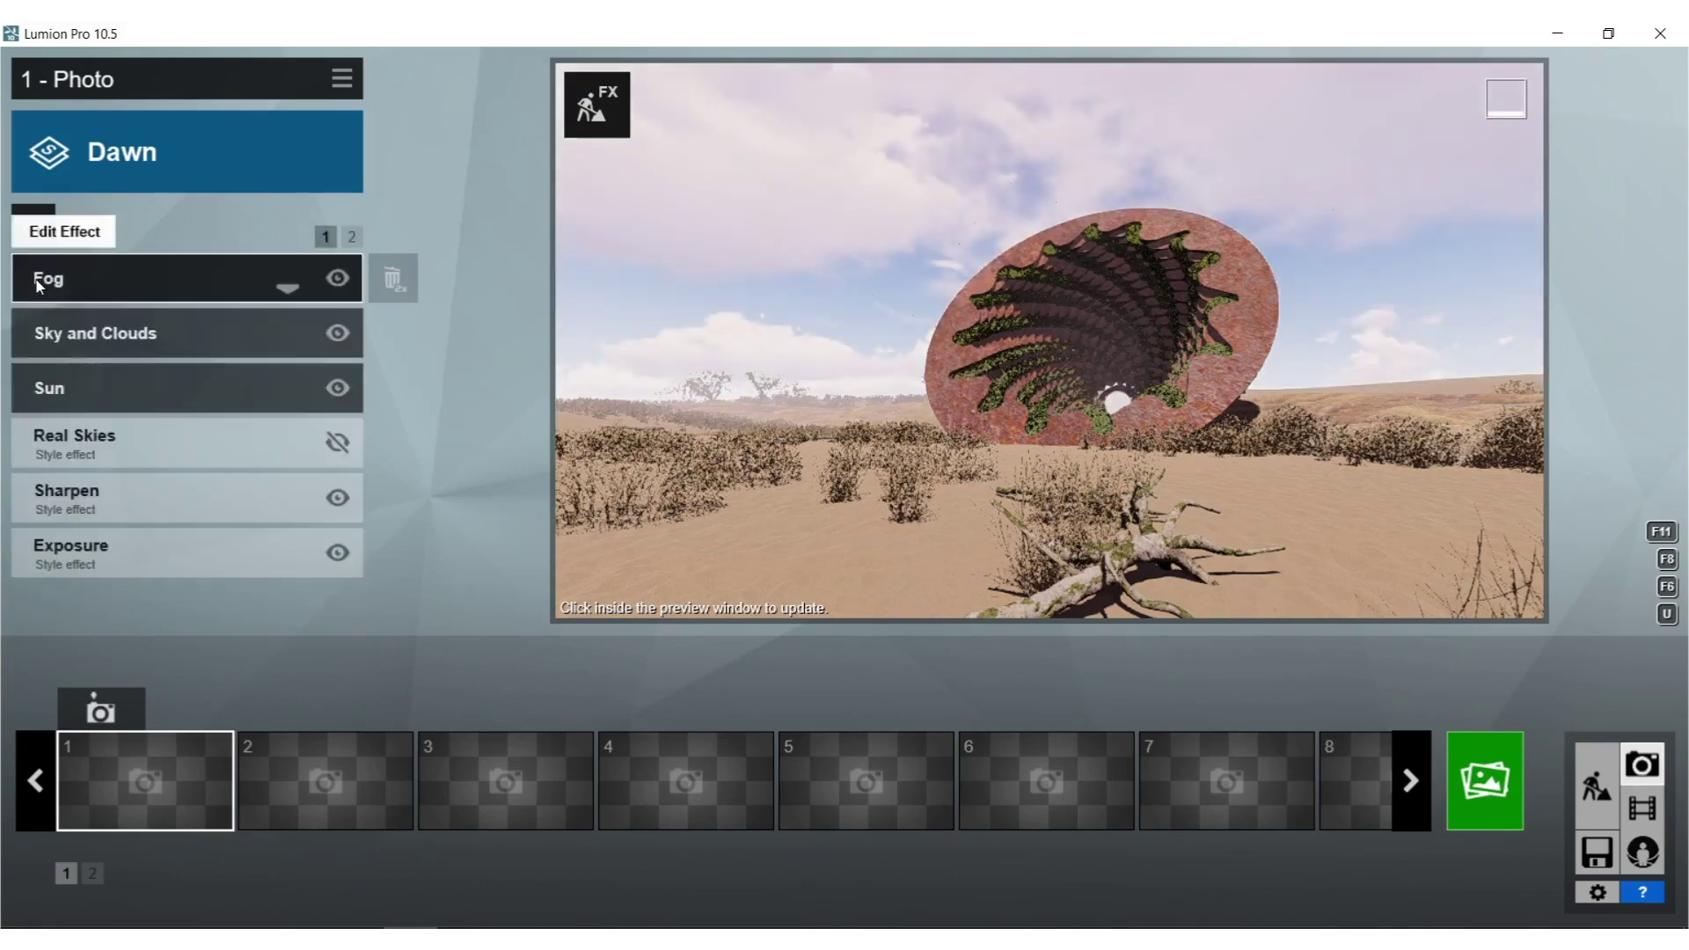
Lower the sun height to about 7° in the Sun effect and swing the sun heading to light the shell's ribbed interior.
click(70, 389)
click(195, 322)
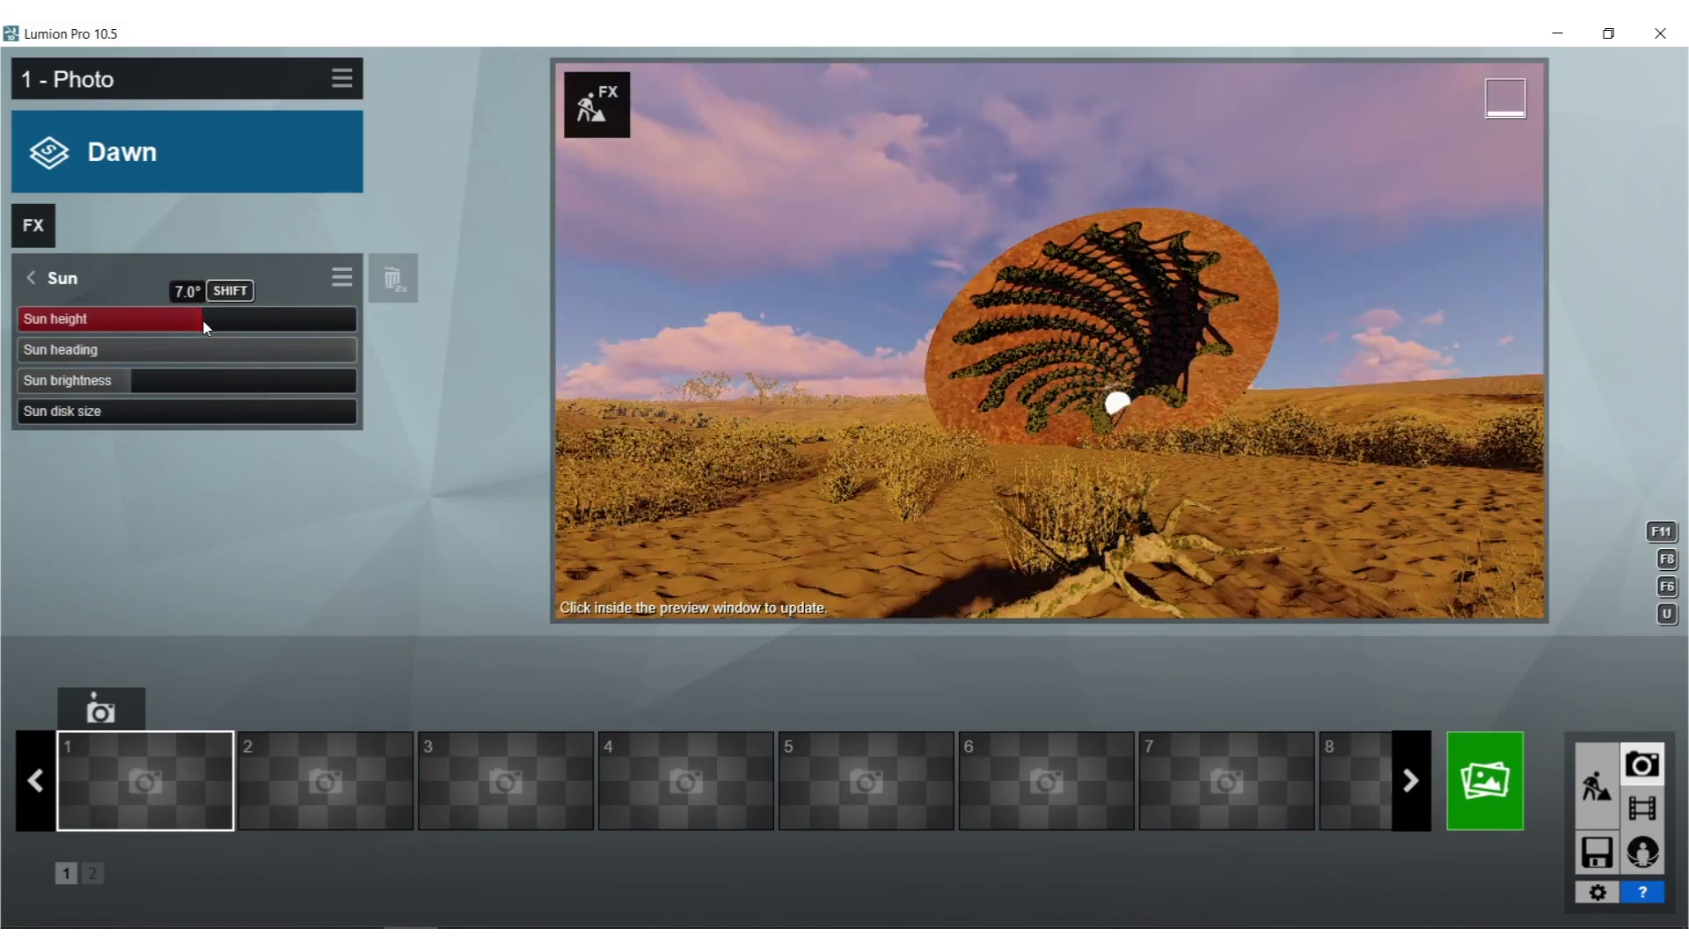
click(254, 349)
click(175, 351)
click(53, 347)
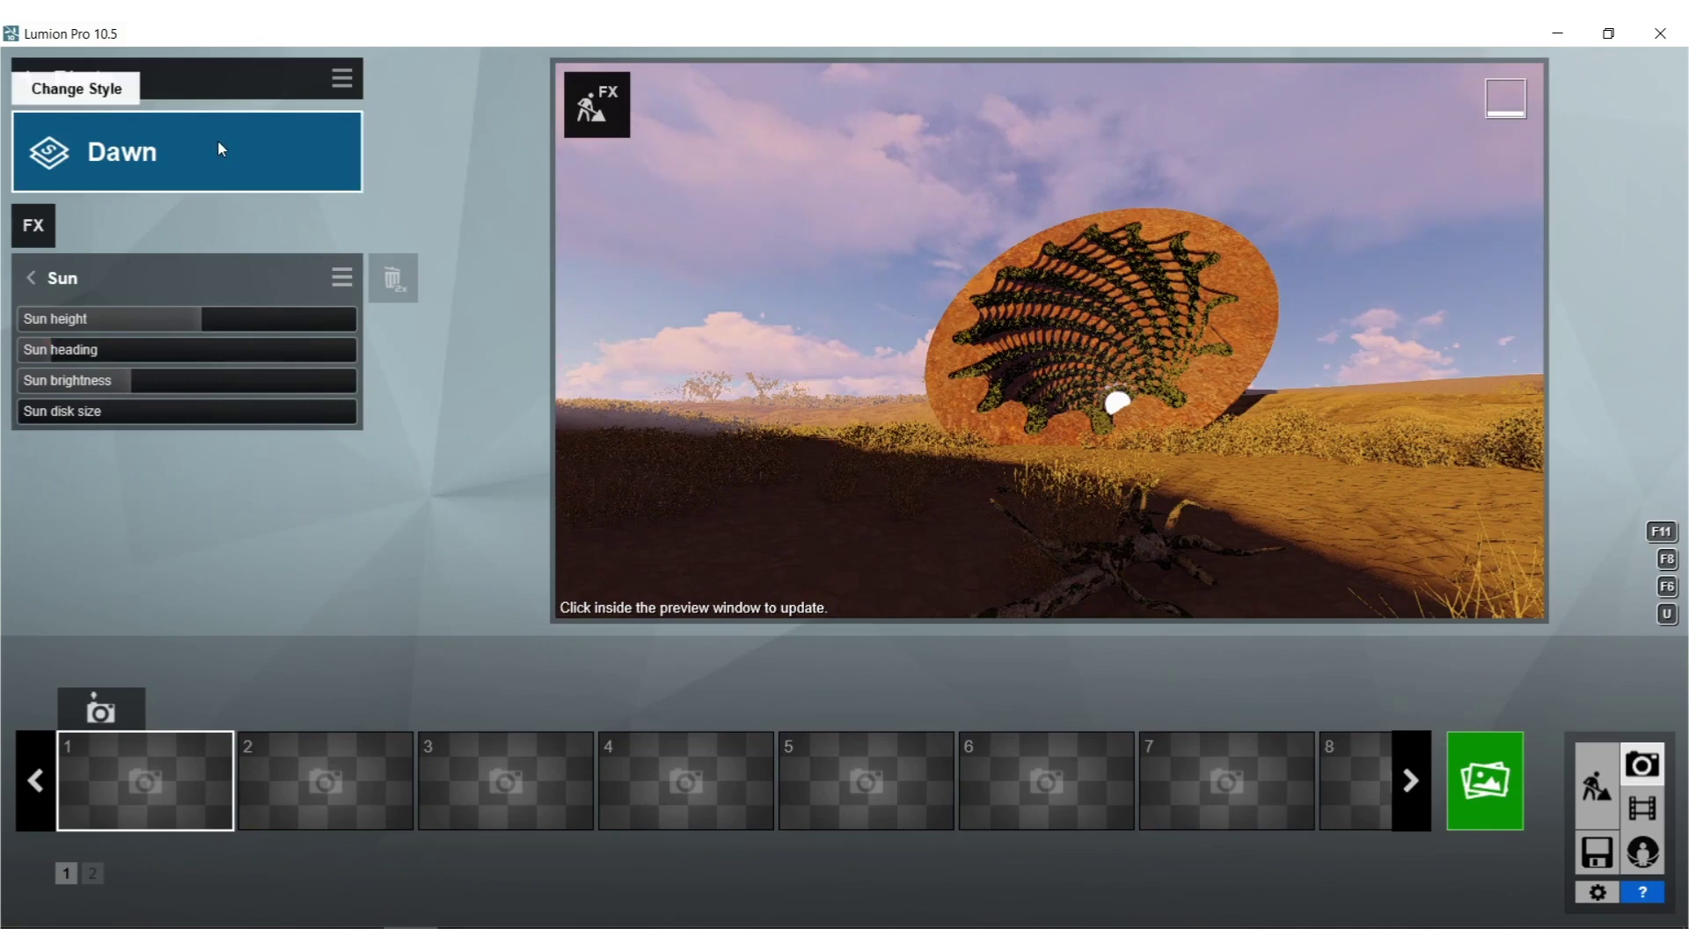
Add the 2-Point Perspective camera effect to the photo.
click(33, 225)
click(440, 377)
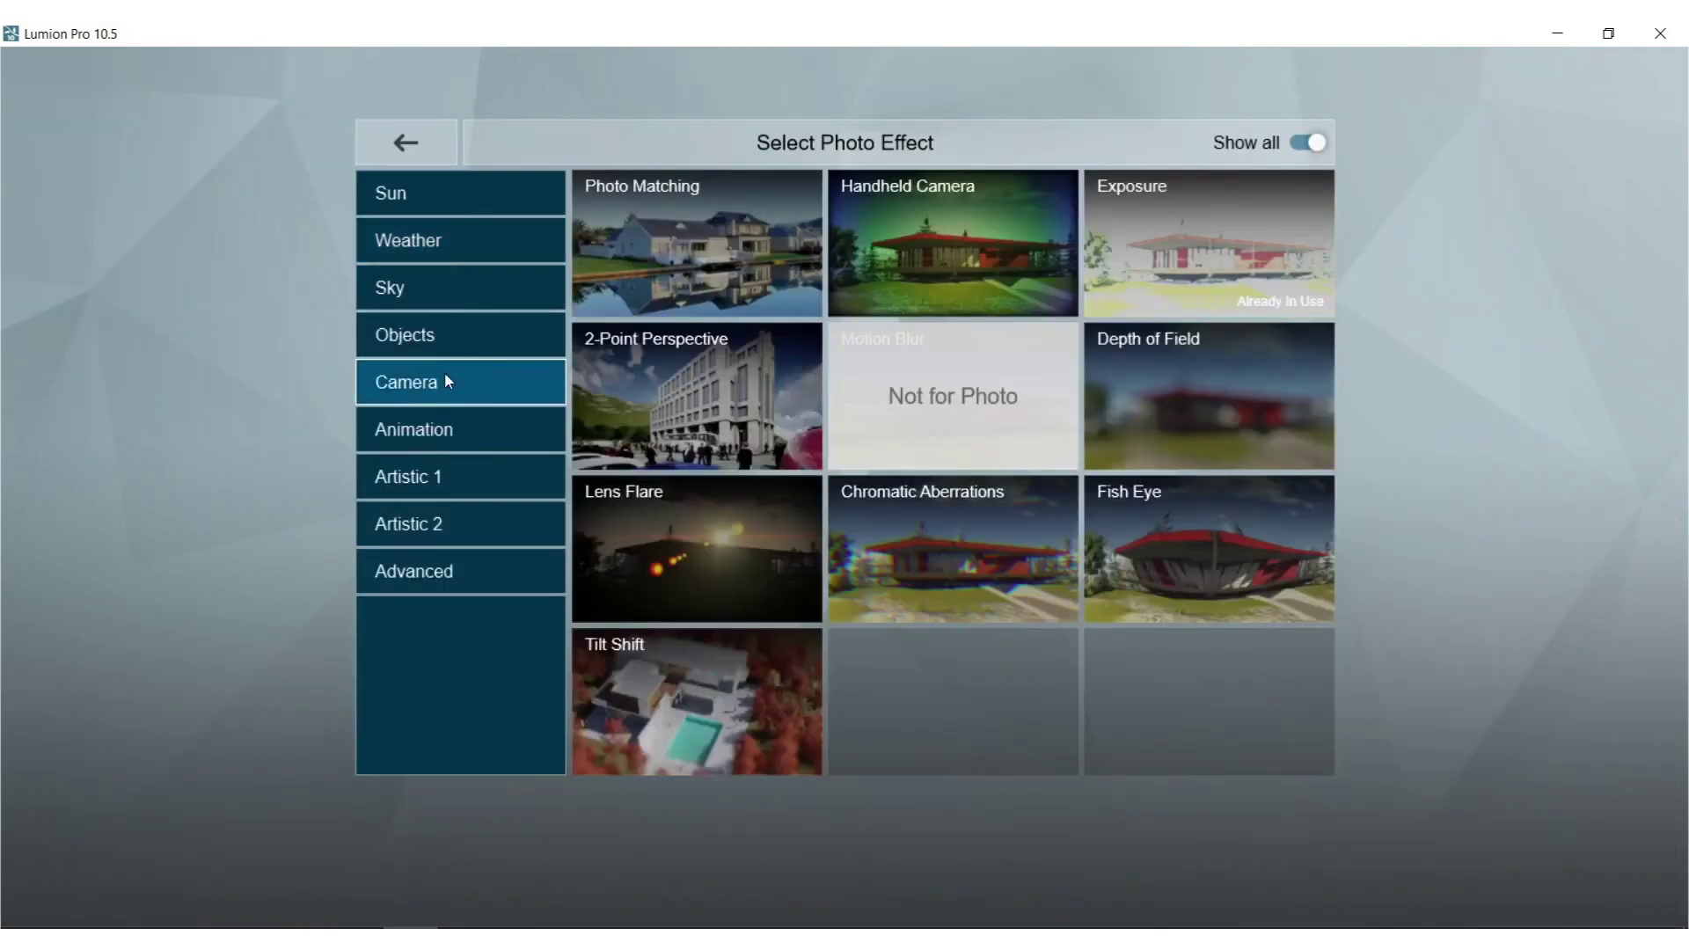
click(614, 379)
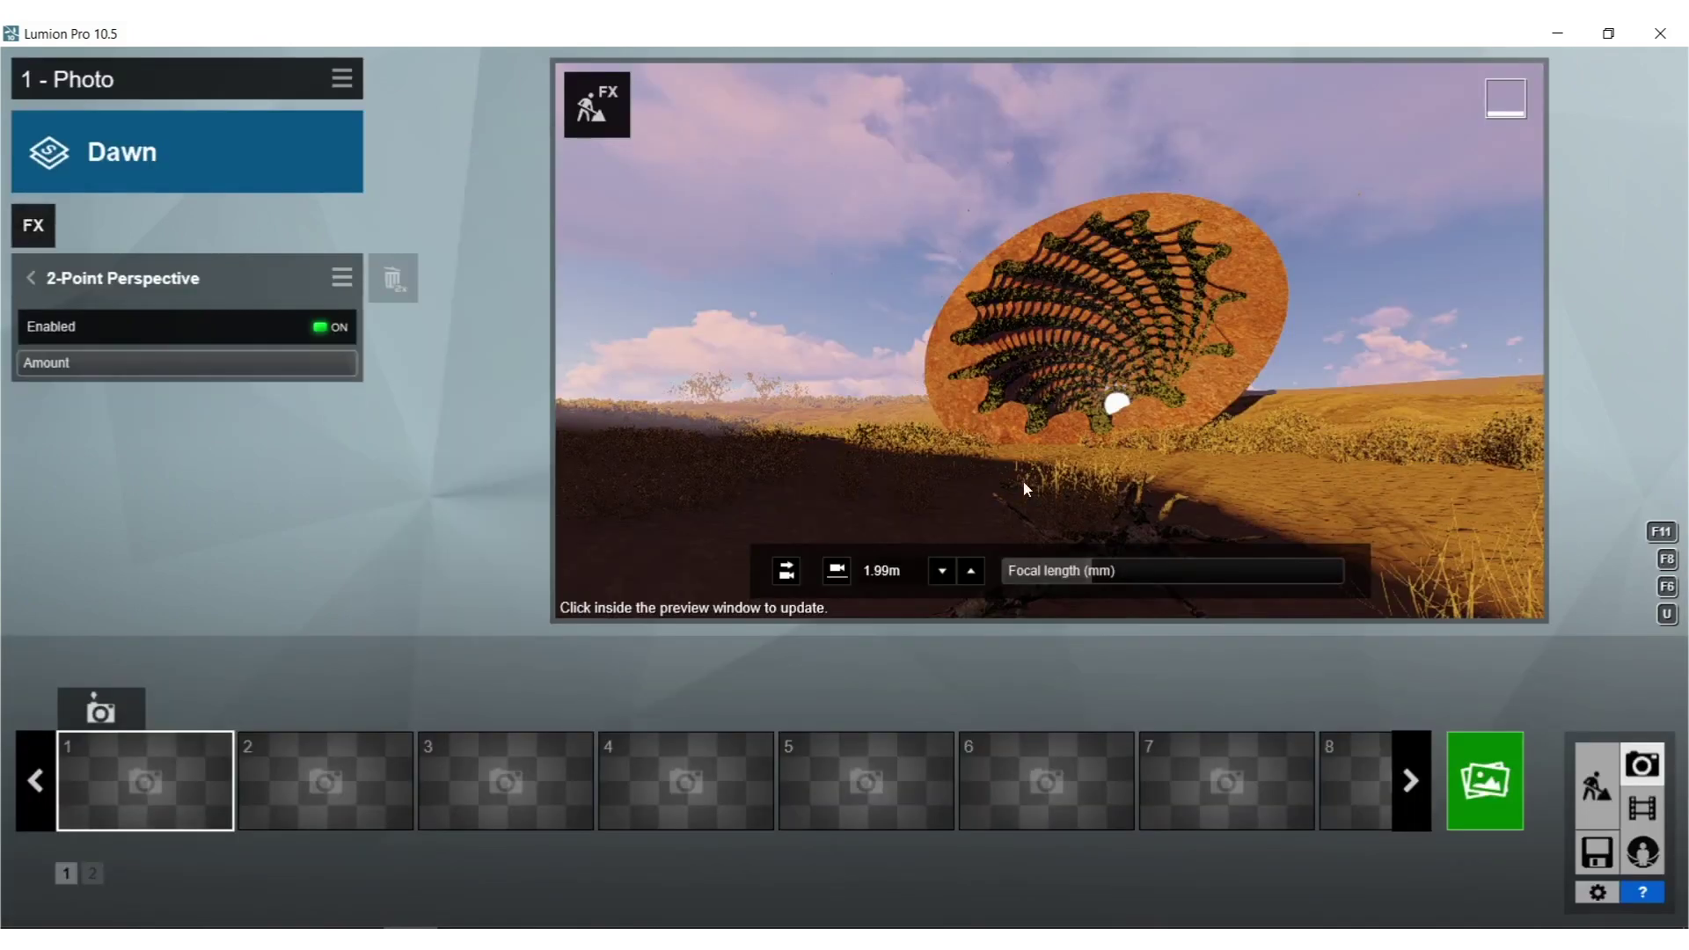
Increase the camera's focal length, reframe the photo closer to the shell, and update the preview.
drag(1111, 577, 1148, 581)
mouse_move(1196, 389)
right_down()
mouse_move(1198, 598)
mouse_move(1232, 492)
mouse_move(1205, 365)
mouse_move(1188, 371)
mouse_move(1198, 395)
right_up()
key(s)
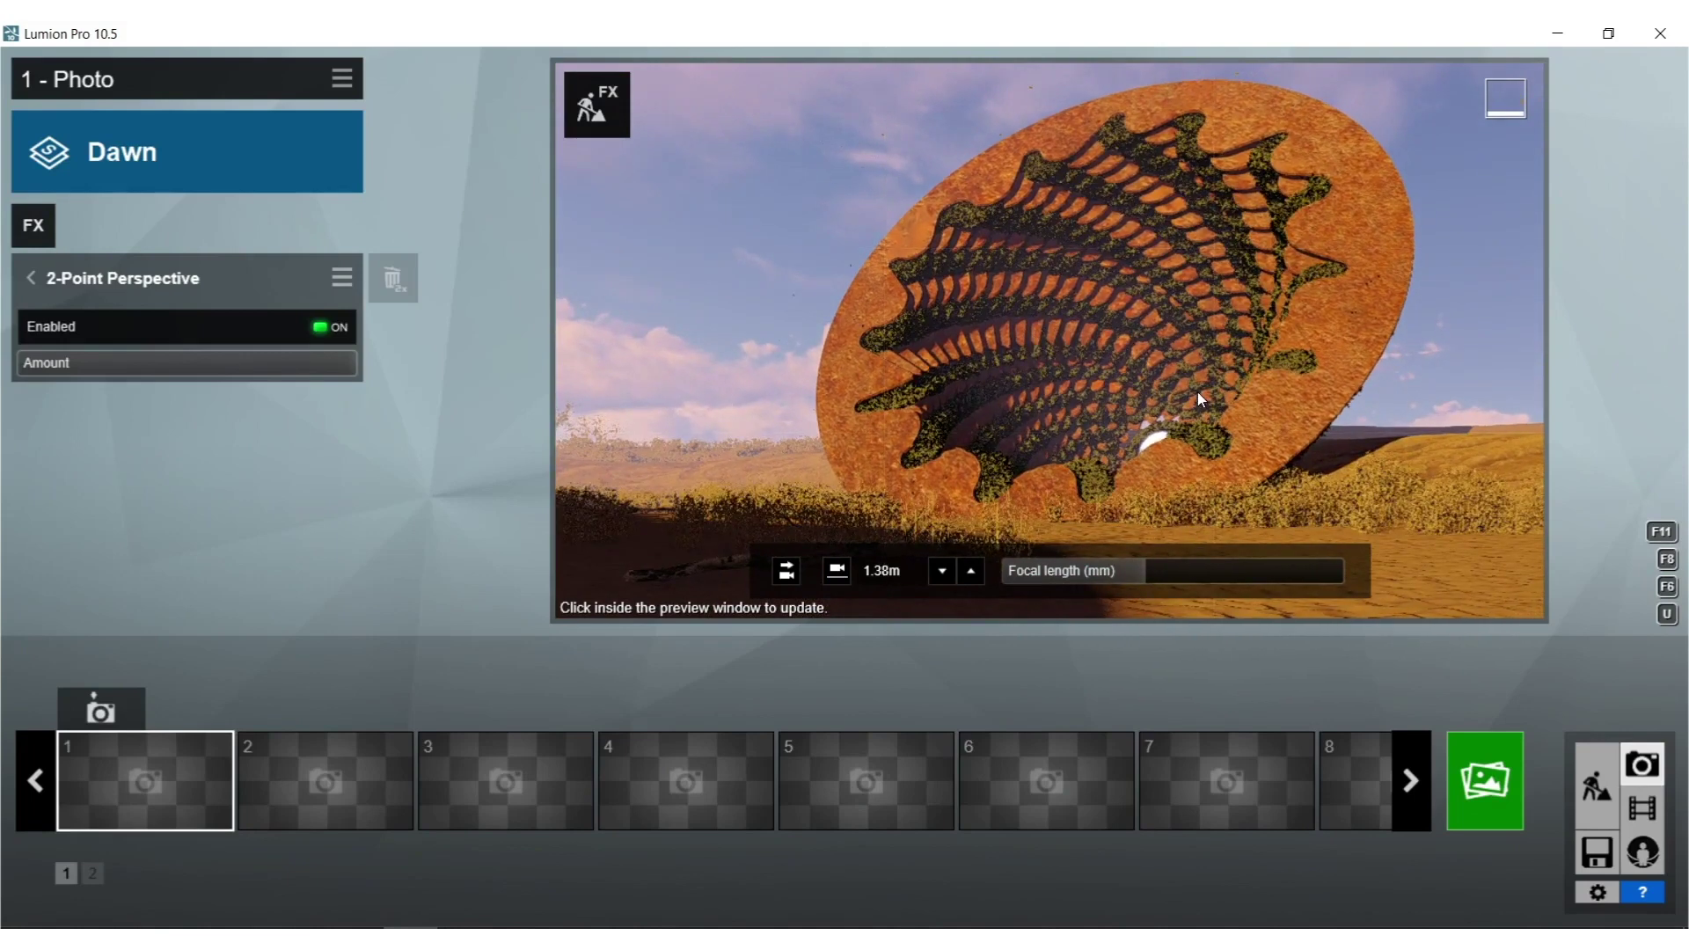
click(1194, 394)
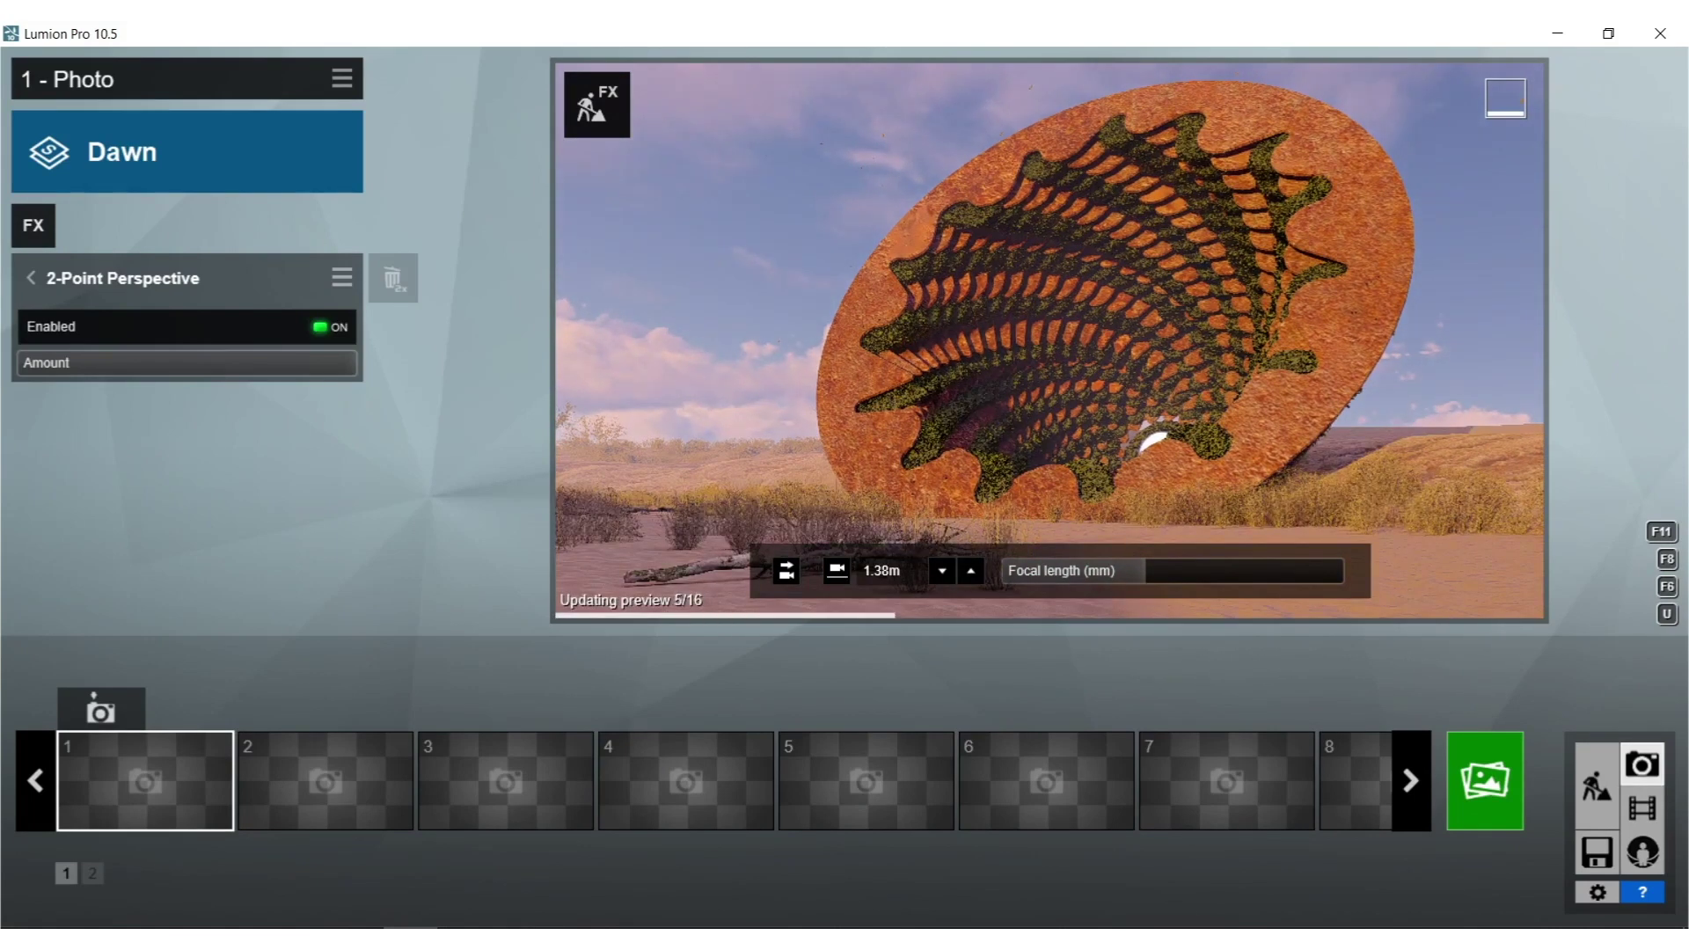
Try several low and close camera angles, settle on the shell framed from about 1.10 m eye height, and store it in photo slot 1.
mouse_move(1194, 394)
right_down()
mouse_move(1233, 377)
mouse_move(1145, 401)
mouse_move(1092, 386)
mouse_move(1207, 380)
mouse_move(1193, 403)
right_up()
key(d)
key(e)
key(e)
scroll(1170, 406, up, 5)
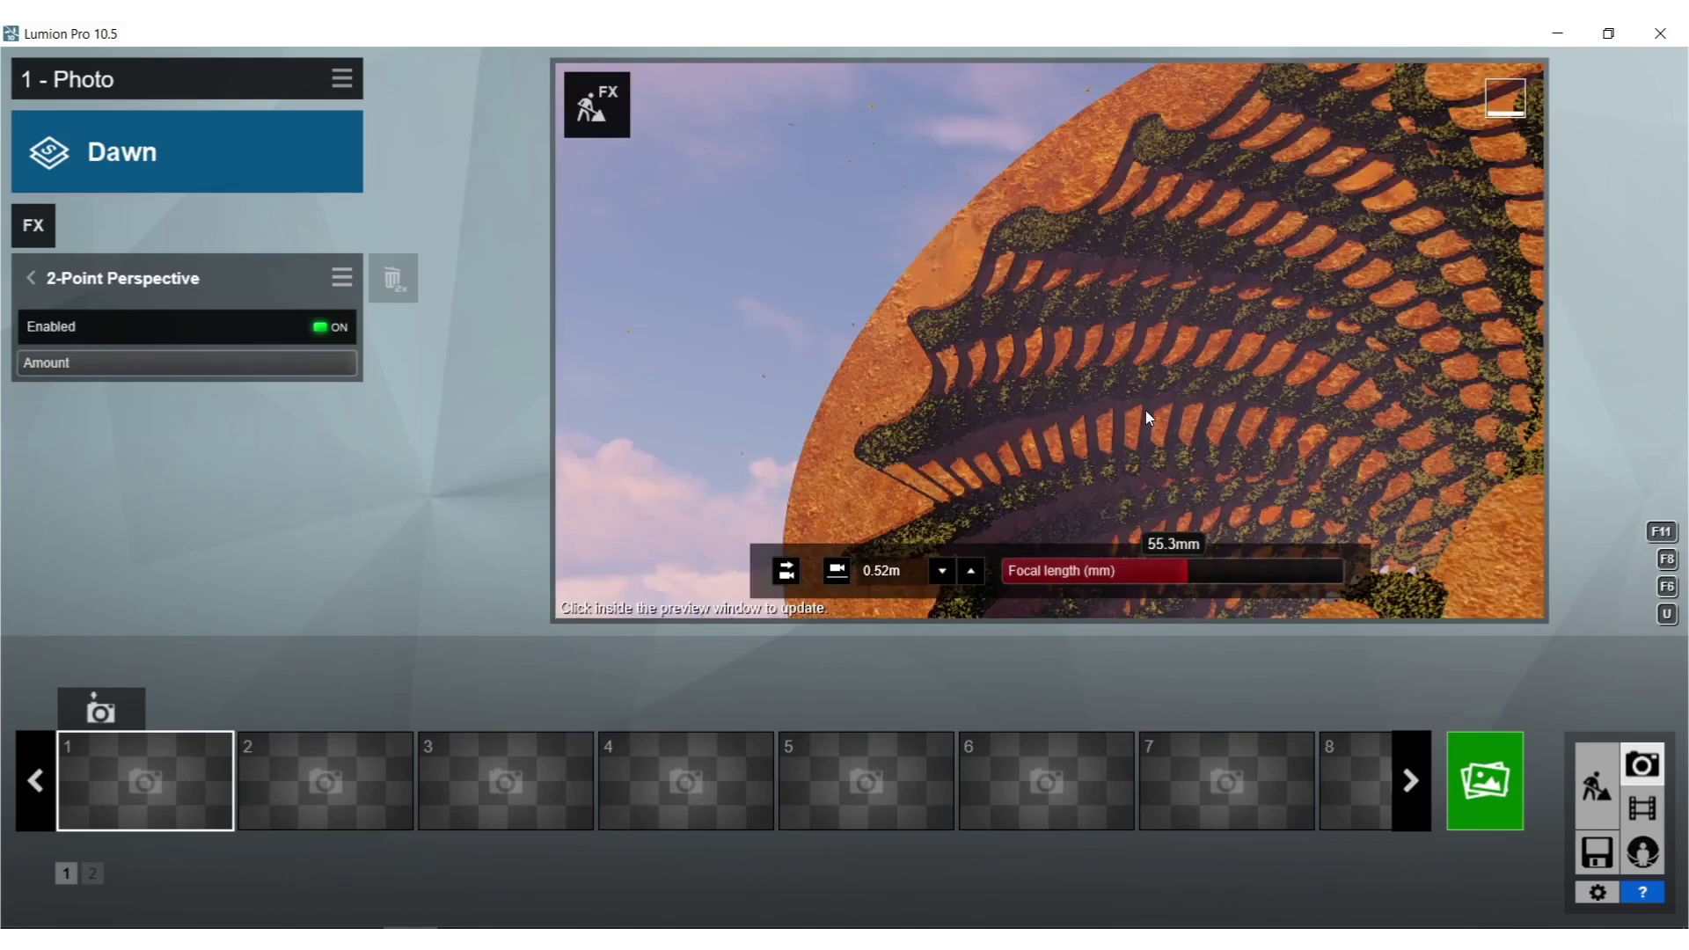
right_drag(1145, 410, 1166, 458)
key(q)
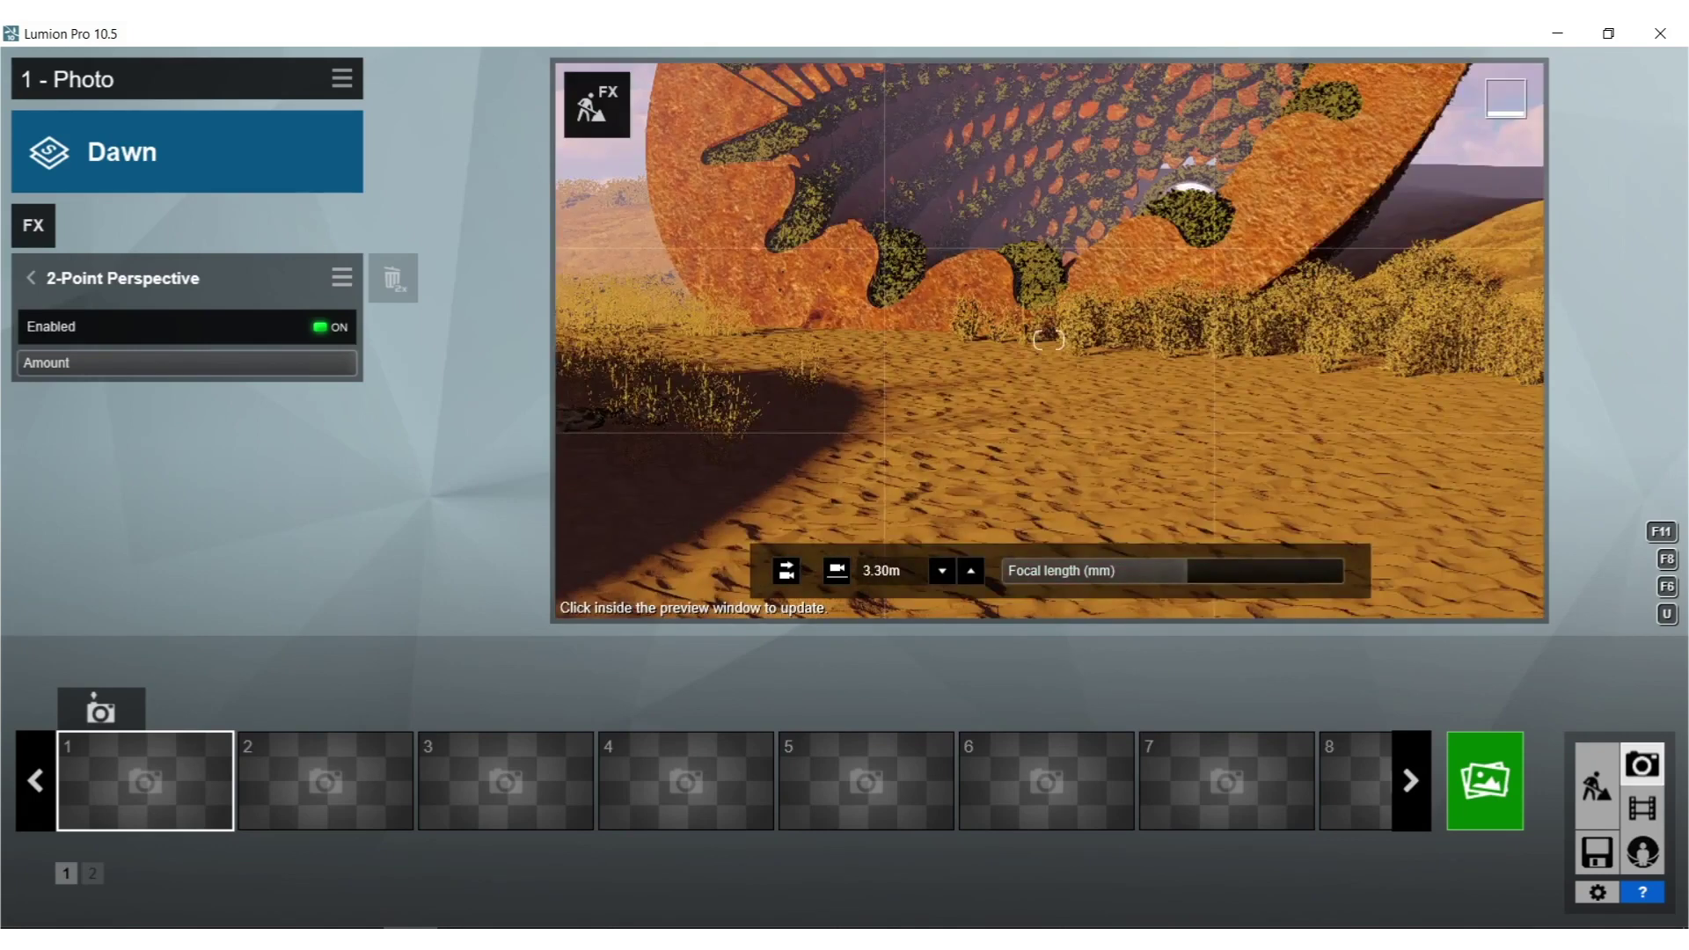
right_drag(1049, 340, 1049, 396)
key(q)
key(q)
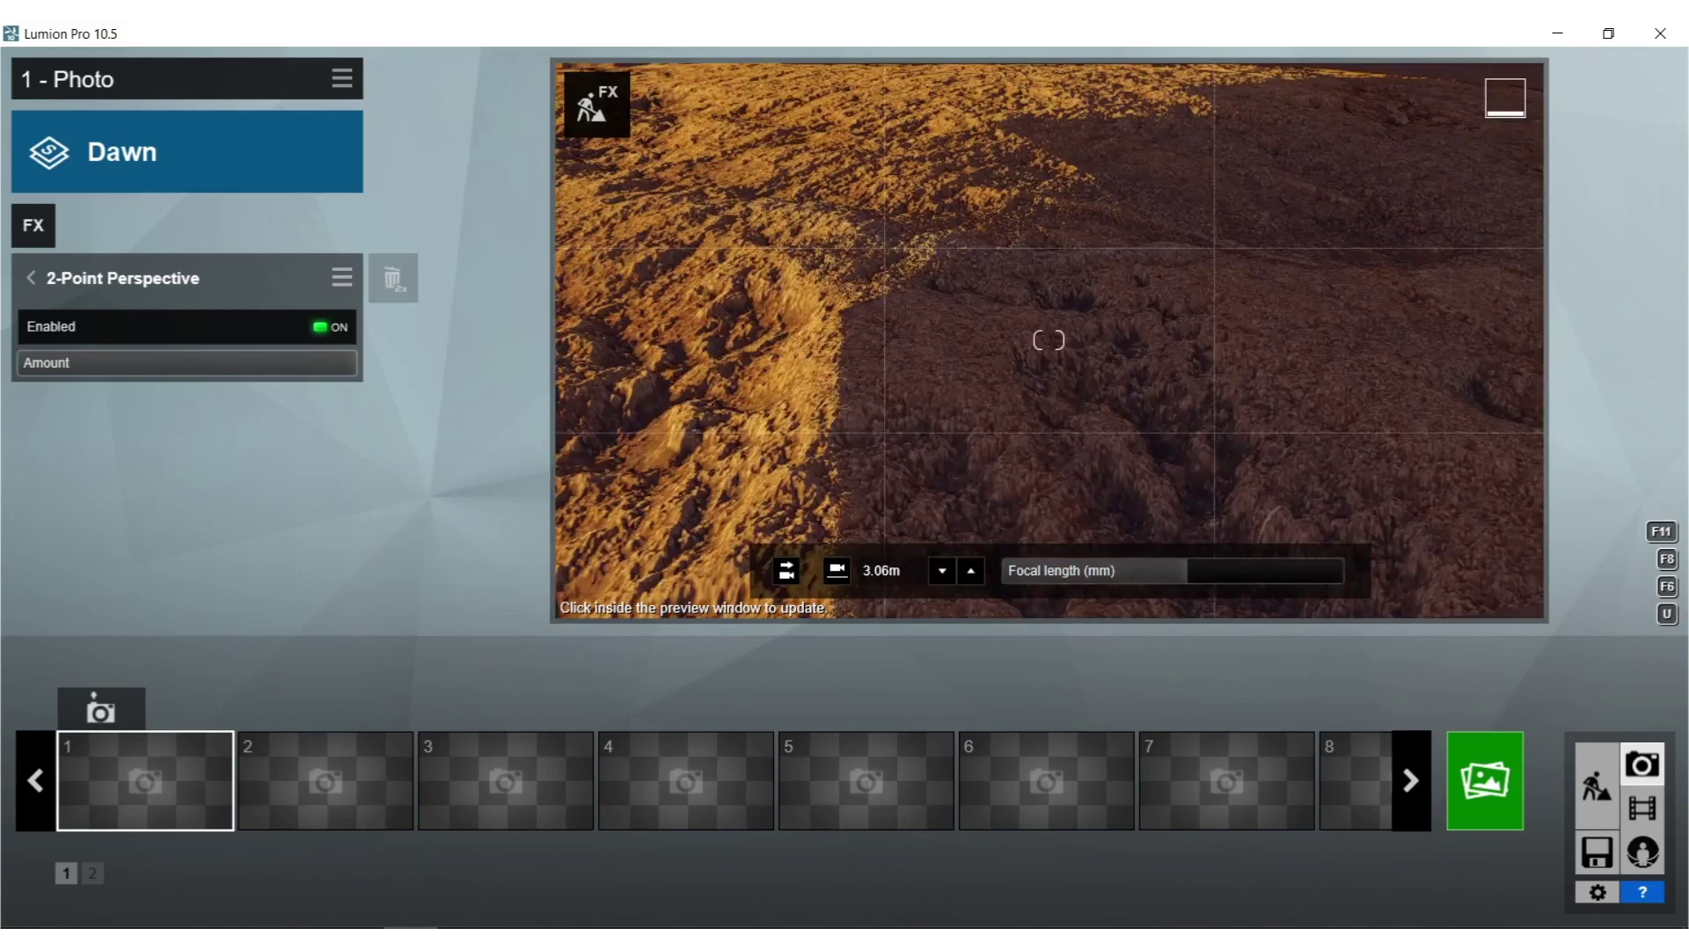
right_drag(1049, 340, 1048, 264)
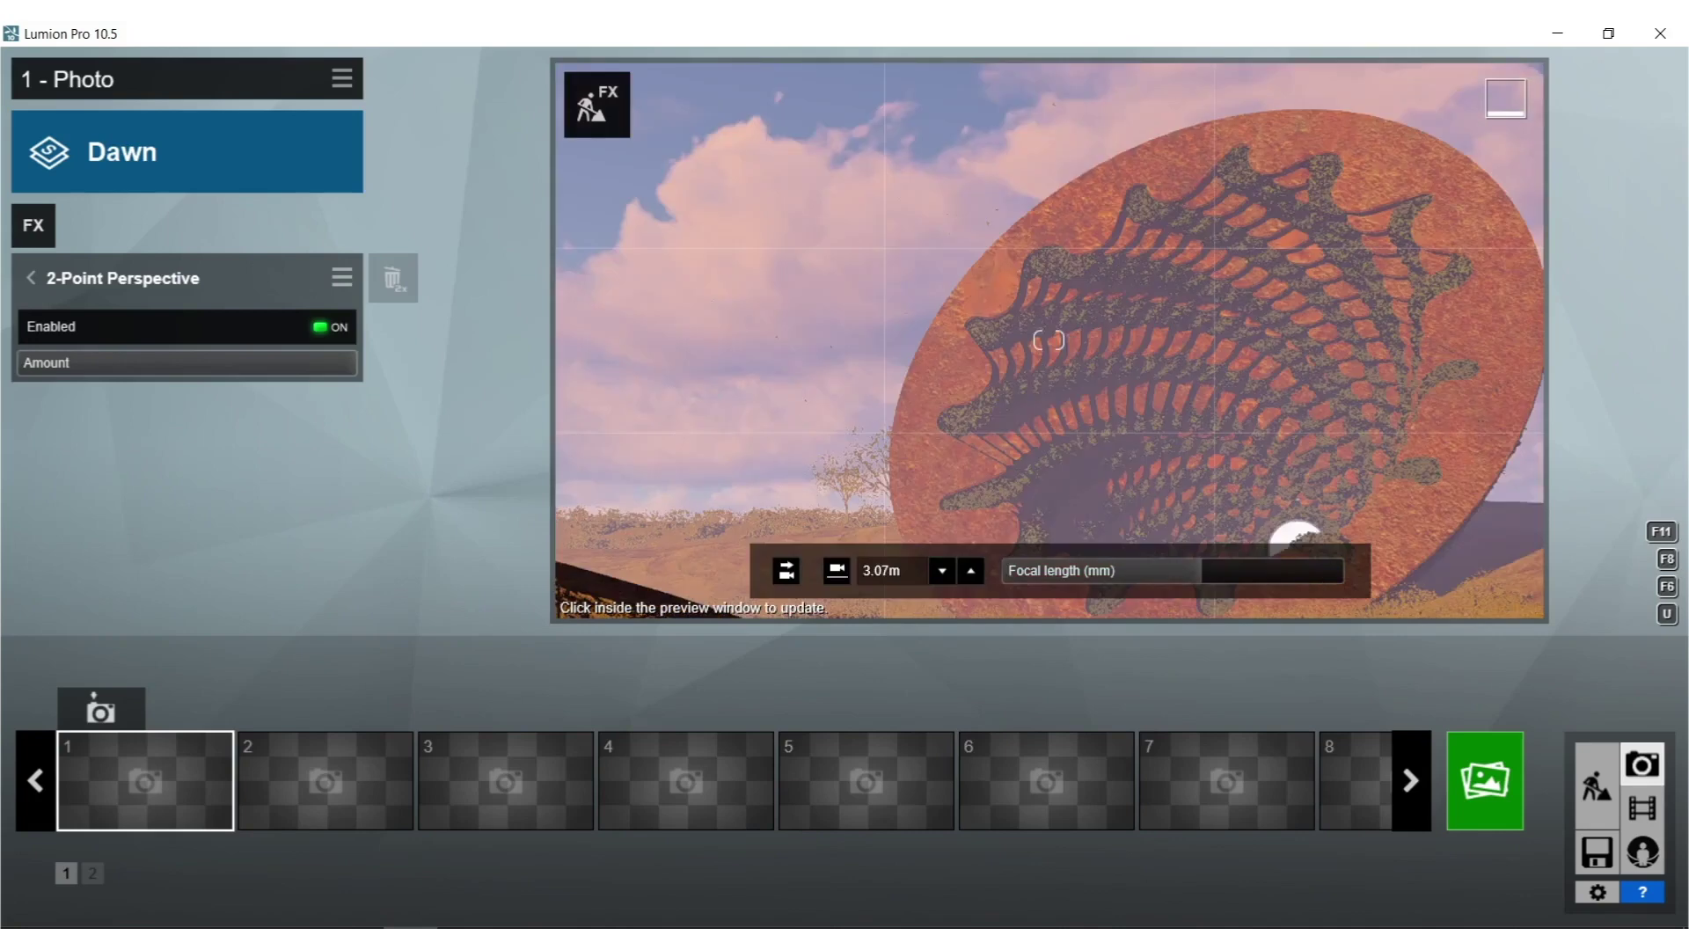
right_drag(1049, 341, 1025, 384)
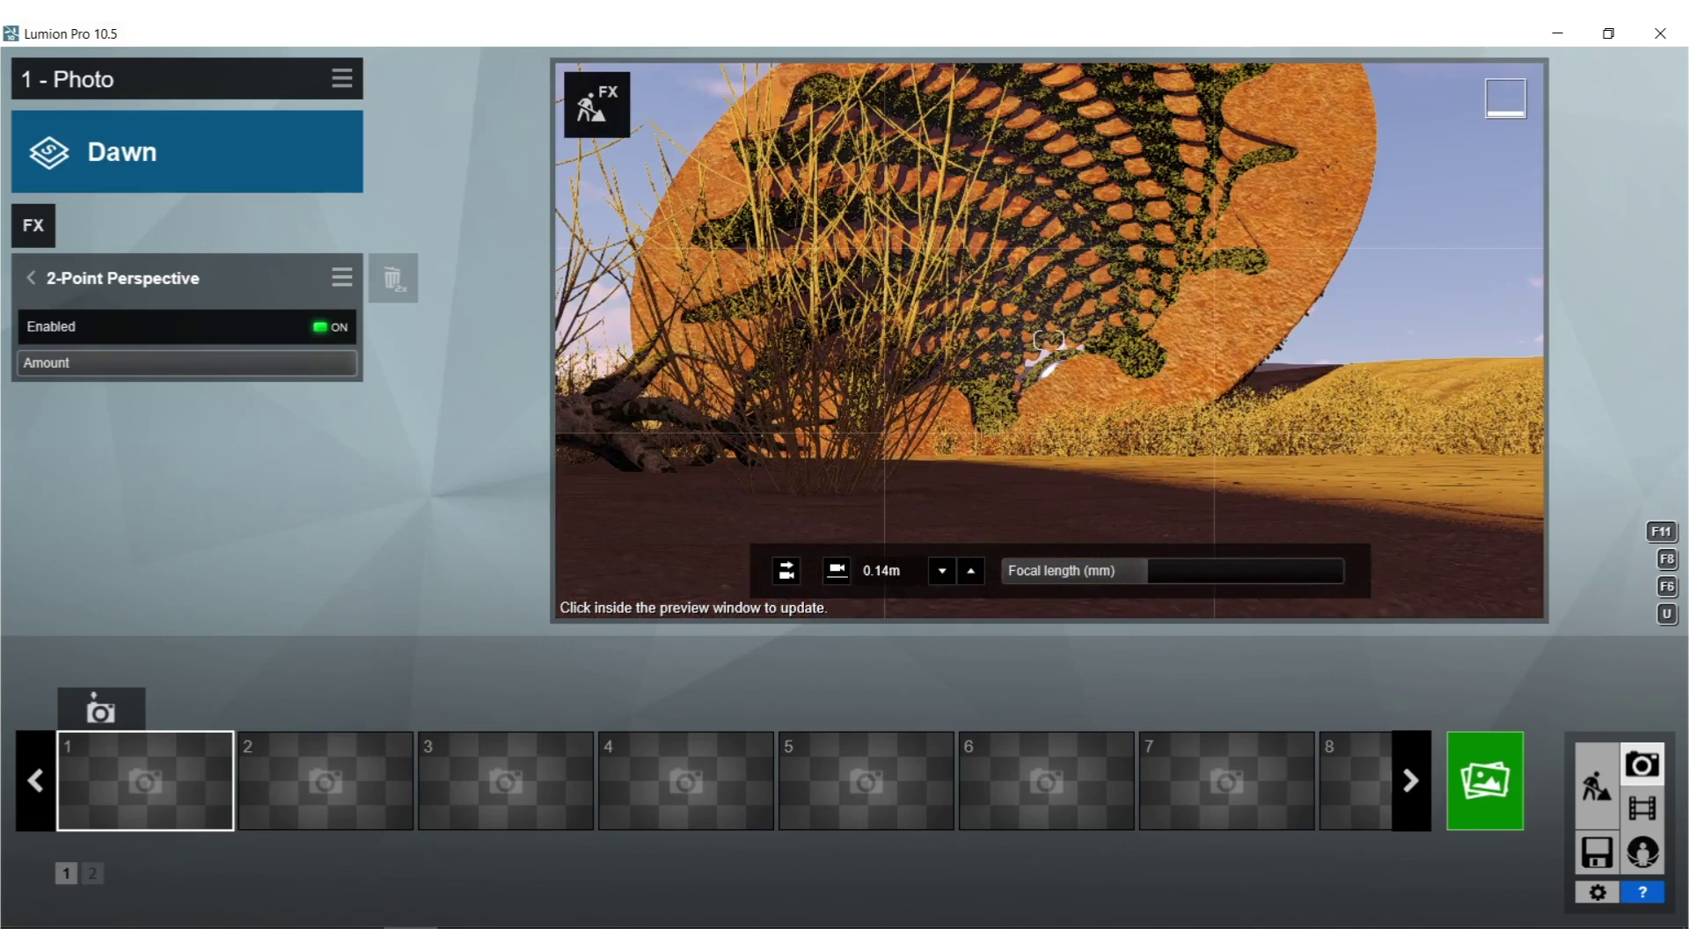
right_drag(1049, 340, 994, 422)
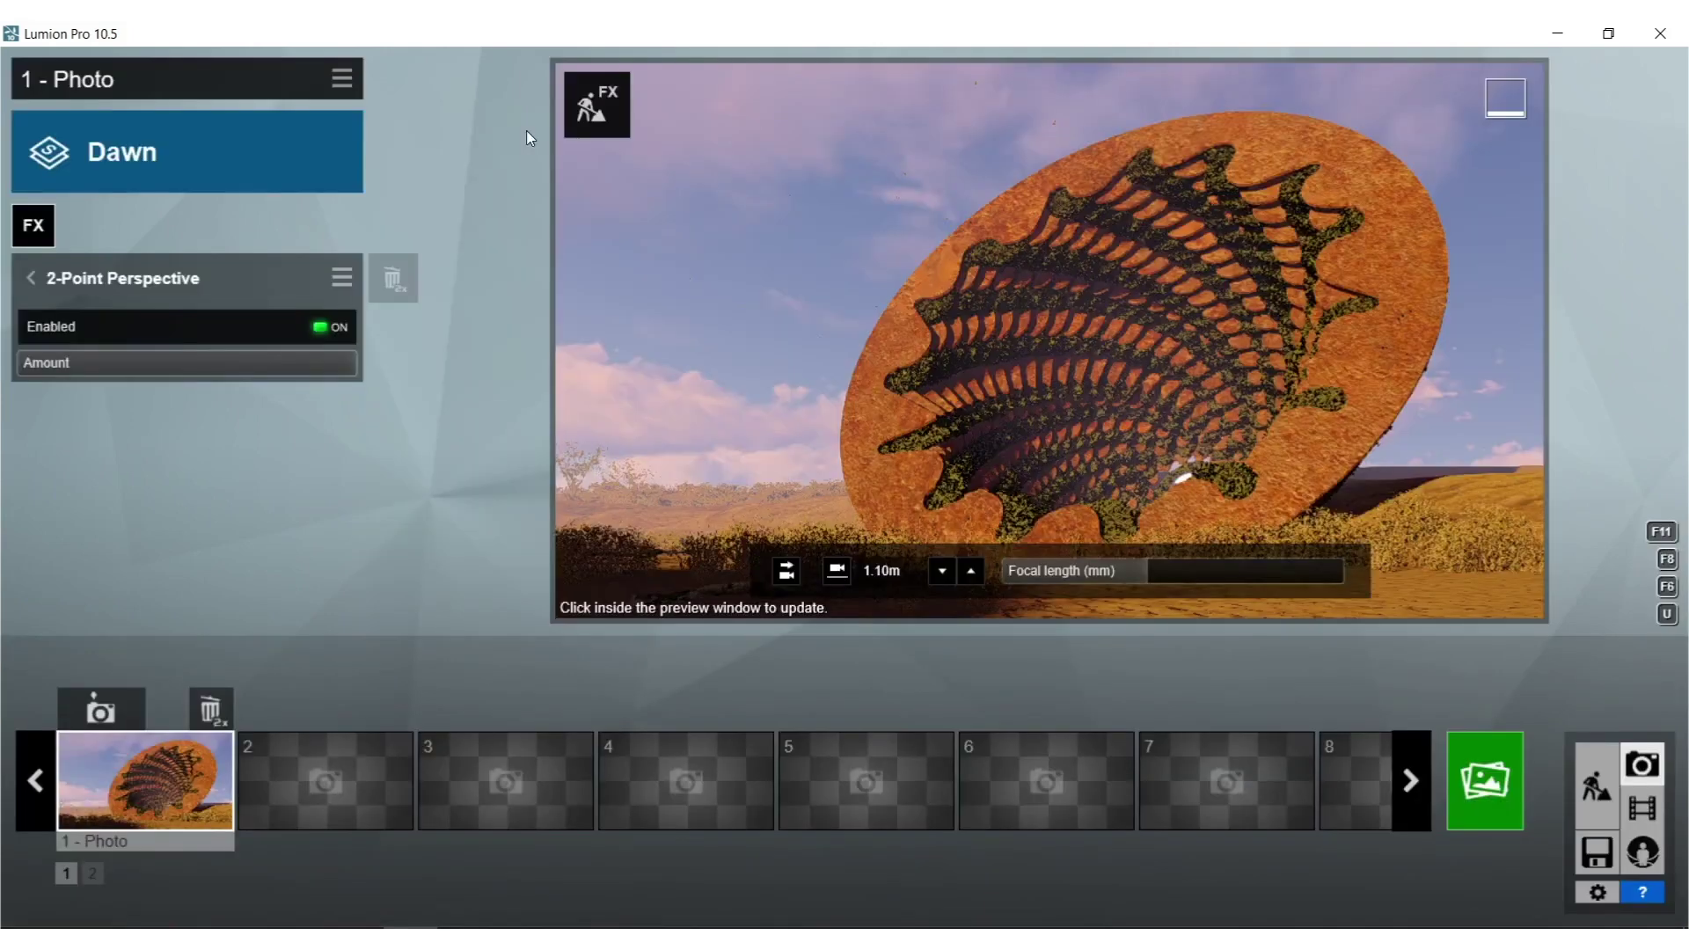
Lower the sun height to about 0.6°, nudge the camera framing of the shell, and update the stored photo.
click(27, 270)
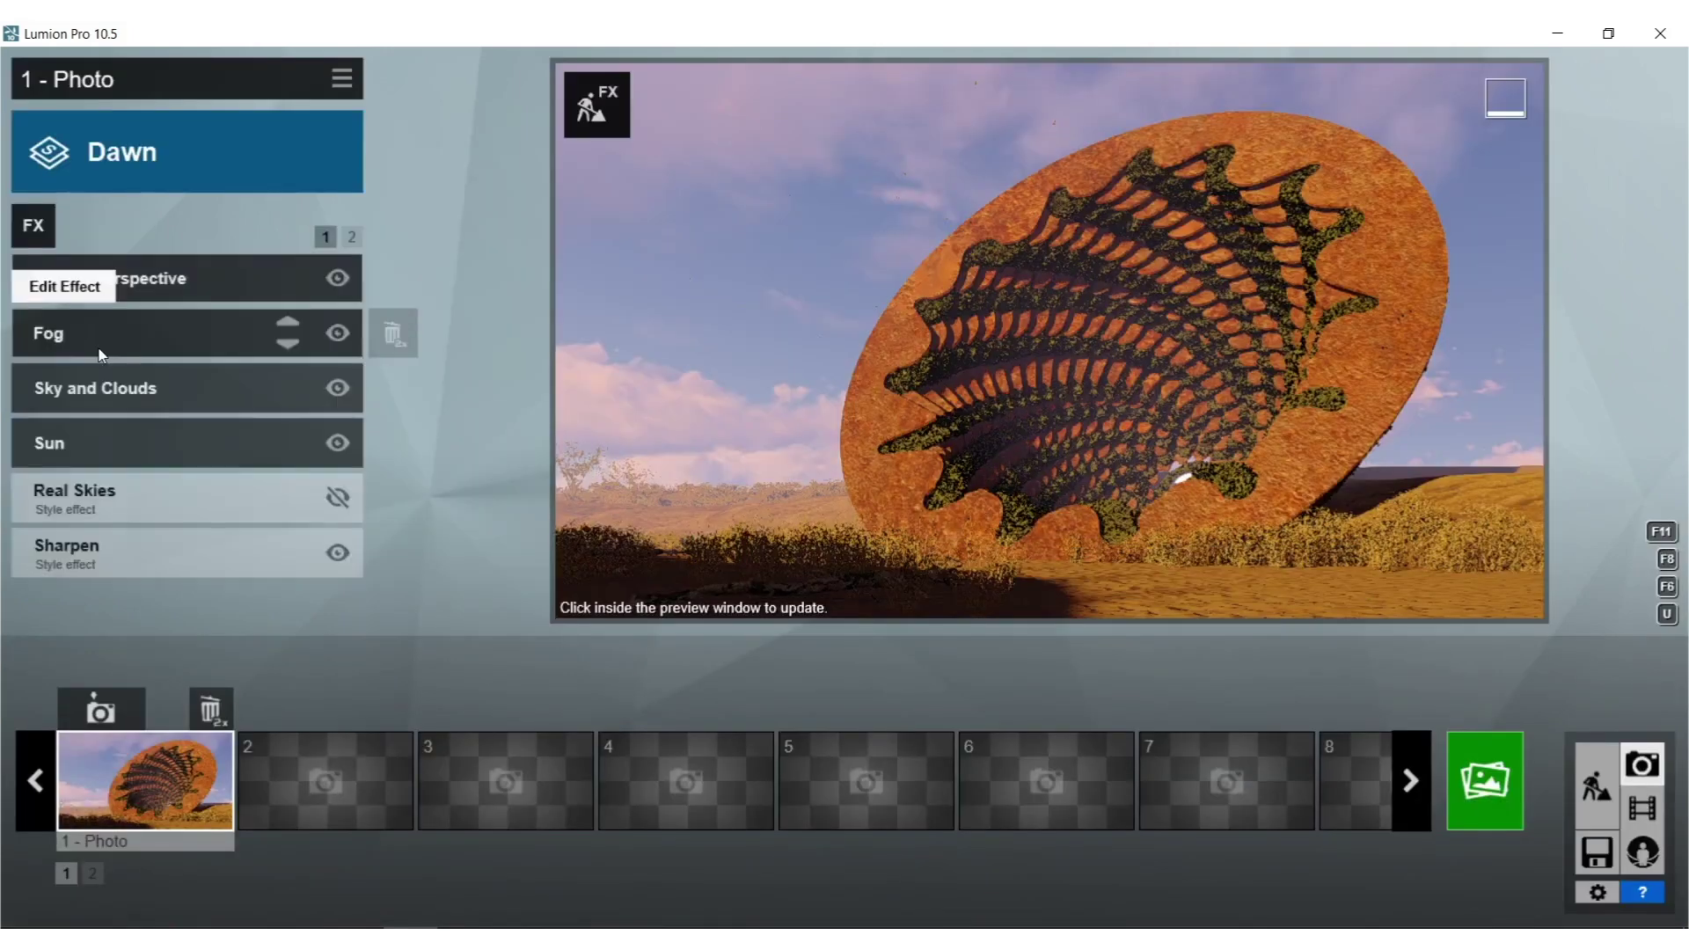
click(304, 436)
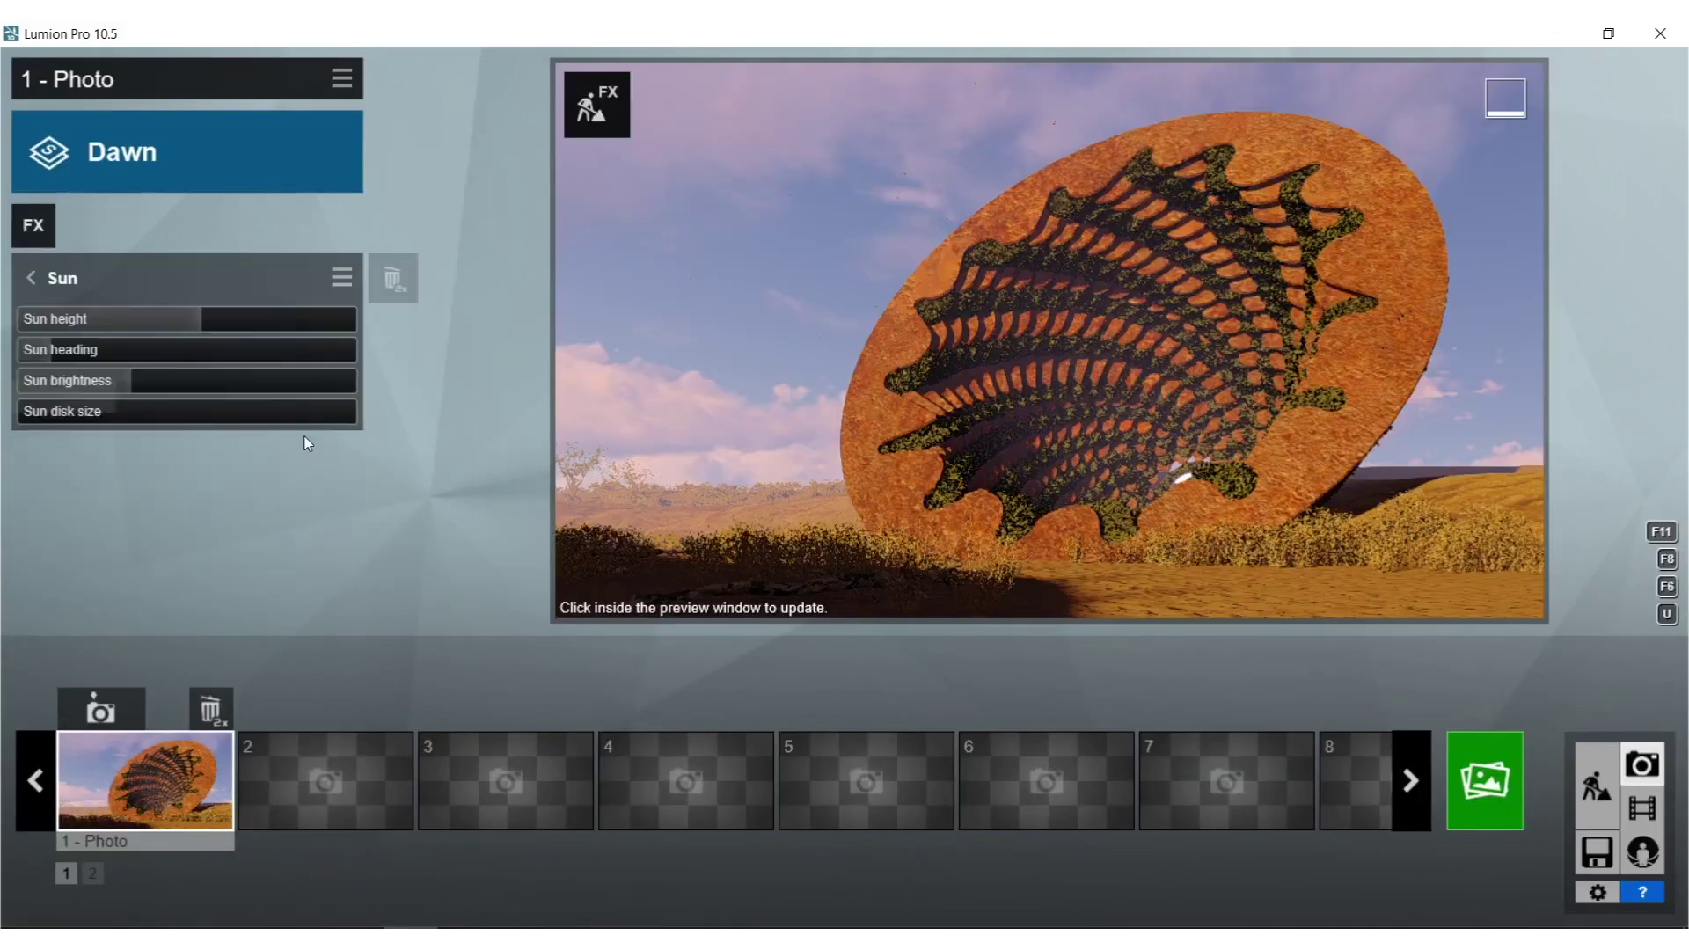
click(195, 313)
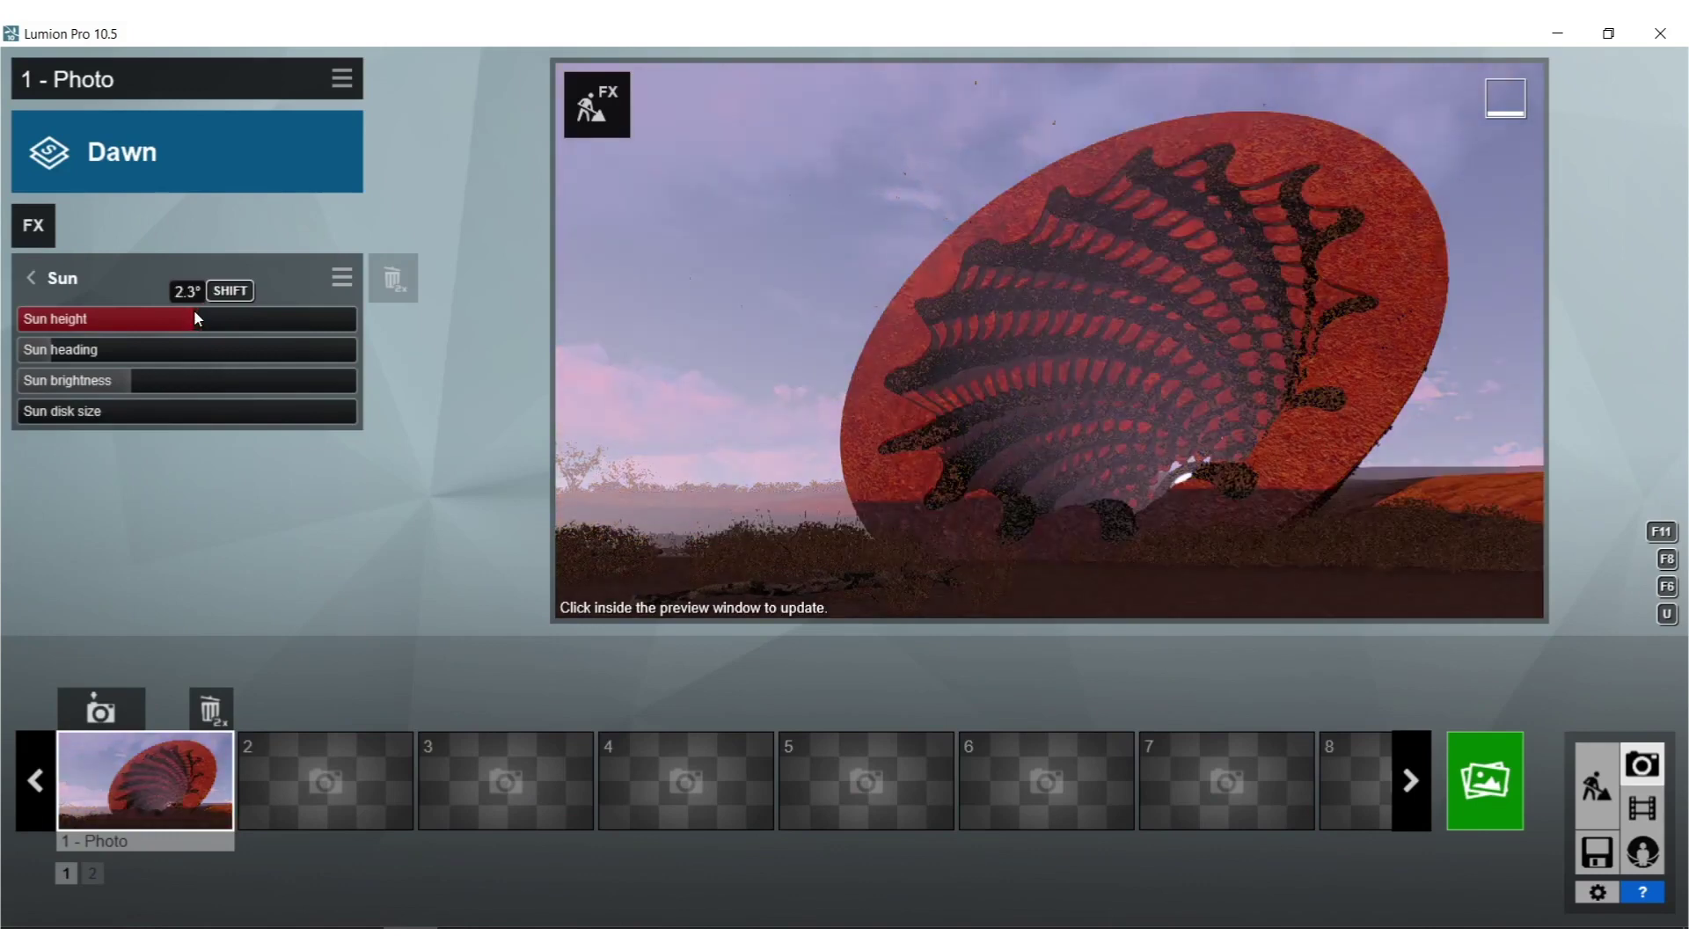
drag(194, 314, 189, 313)
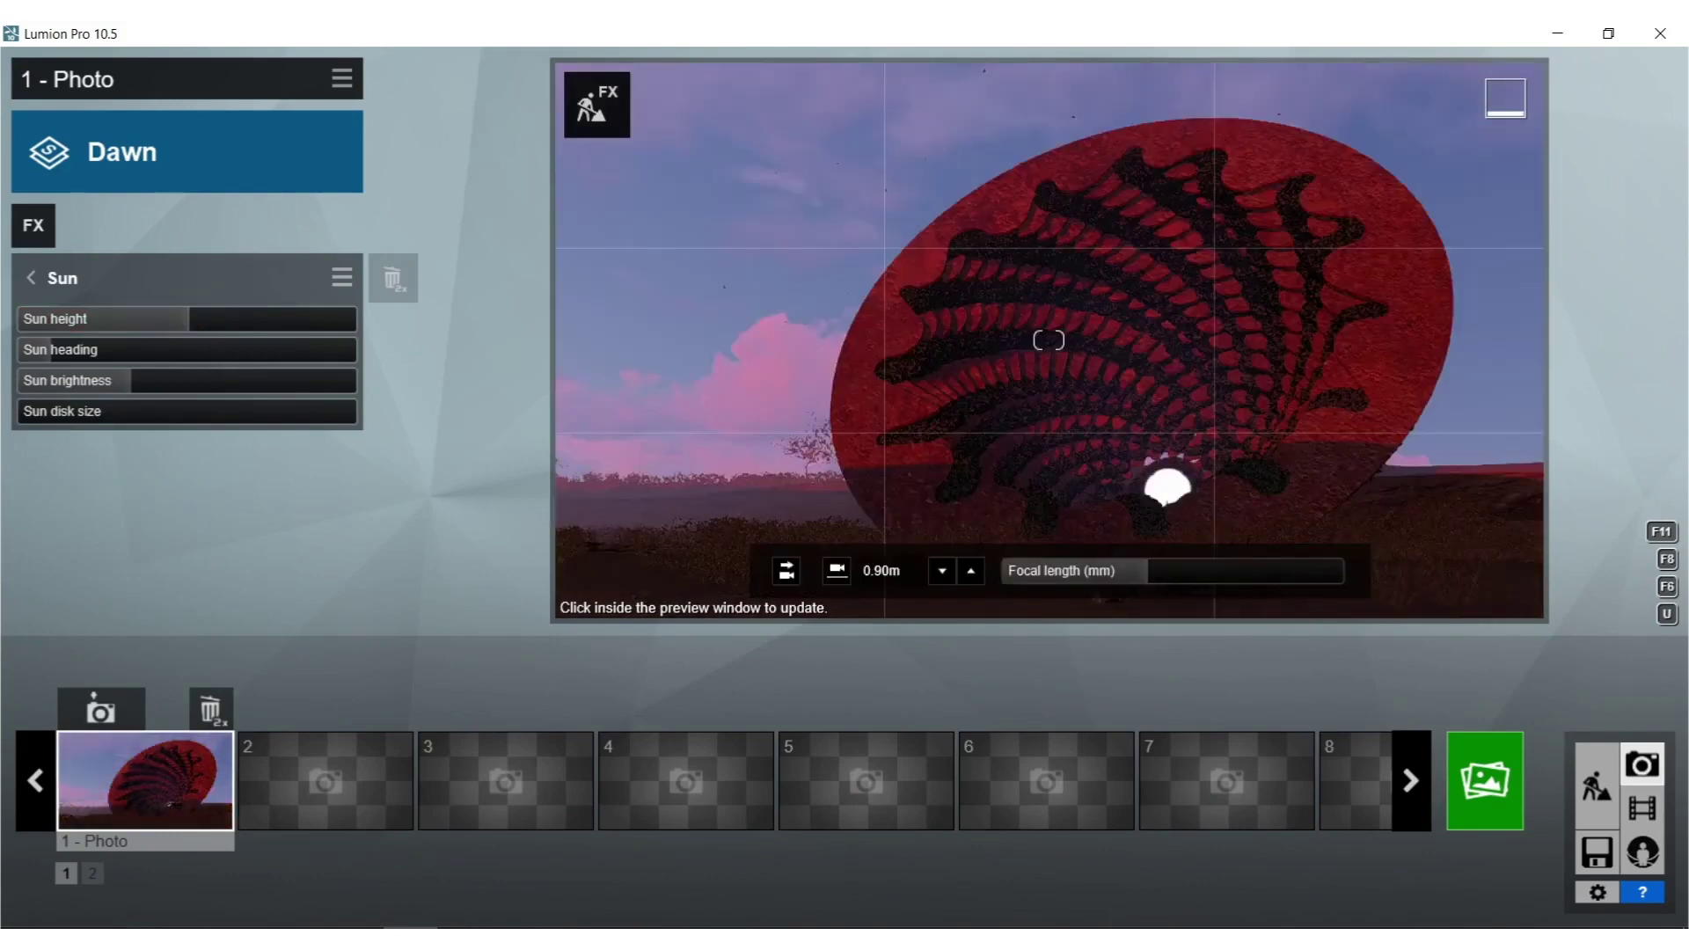
key(d)
right_drag(1049, 339, 1002, 339)
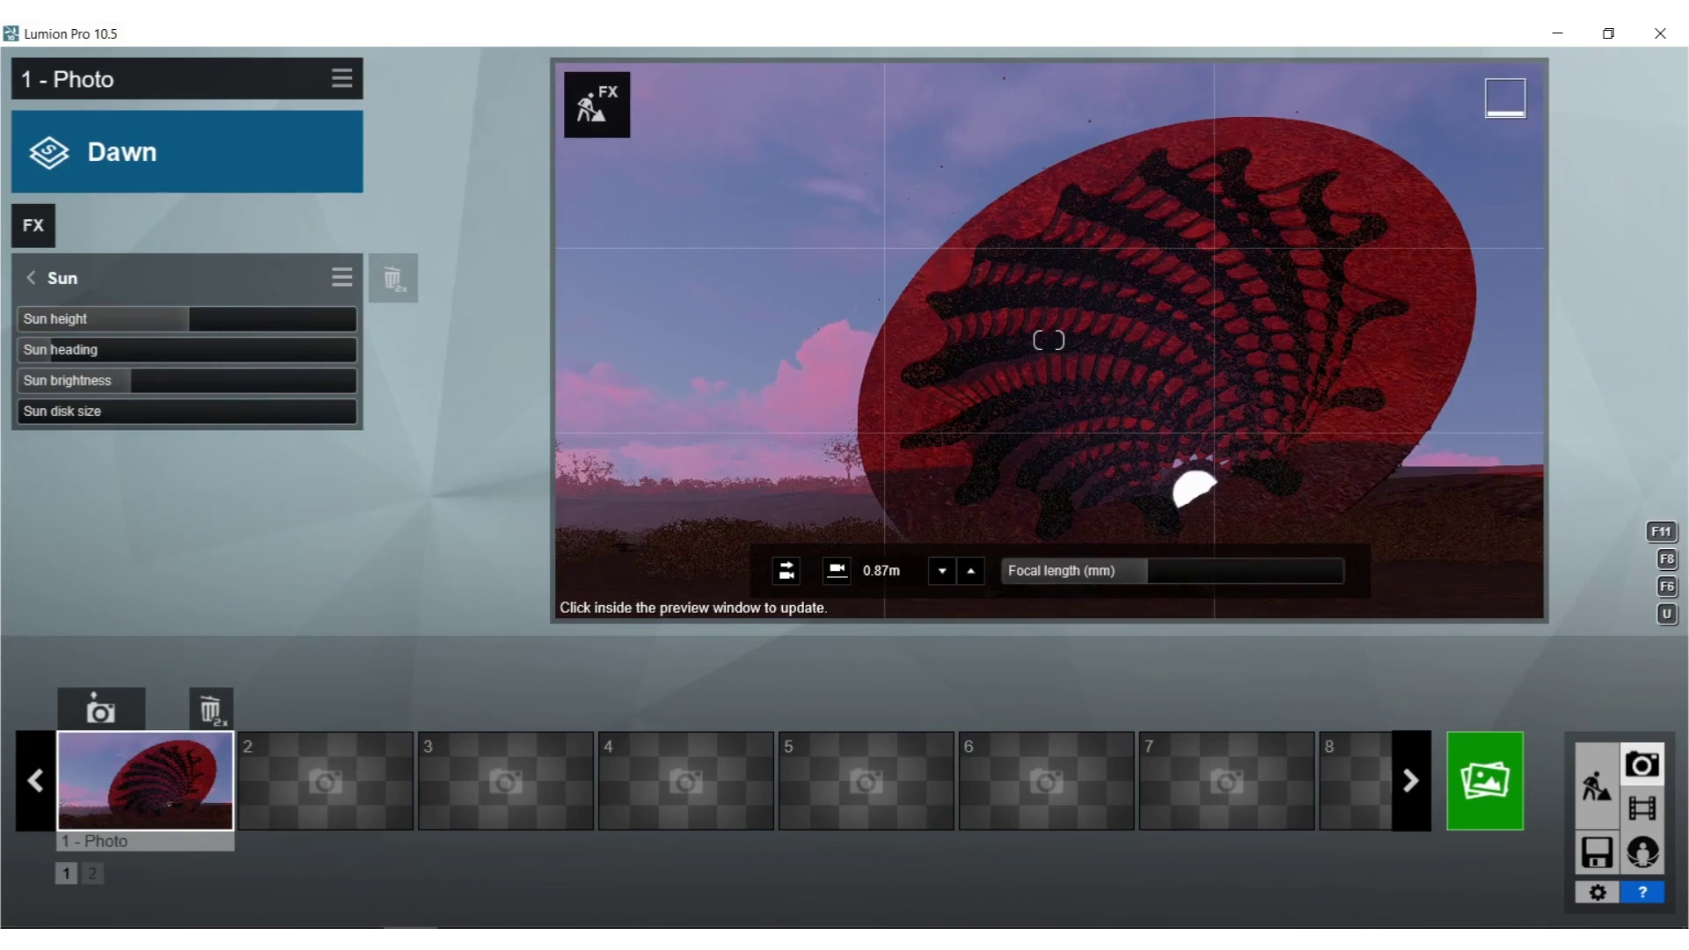
drag(197, 322, 200, 323)
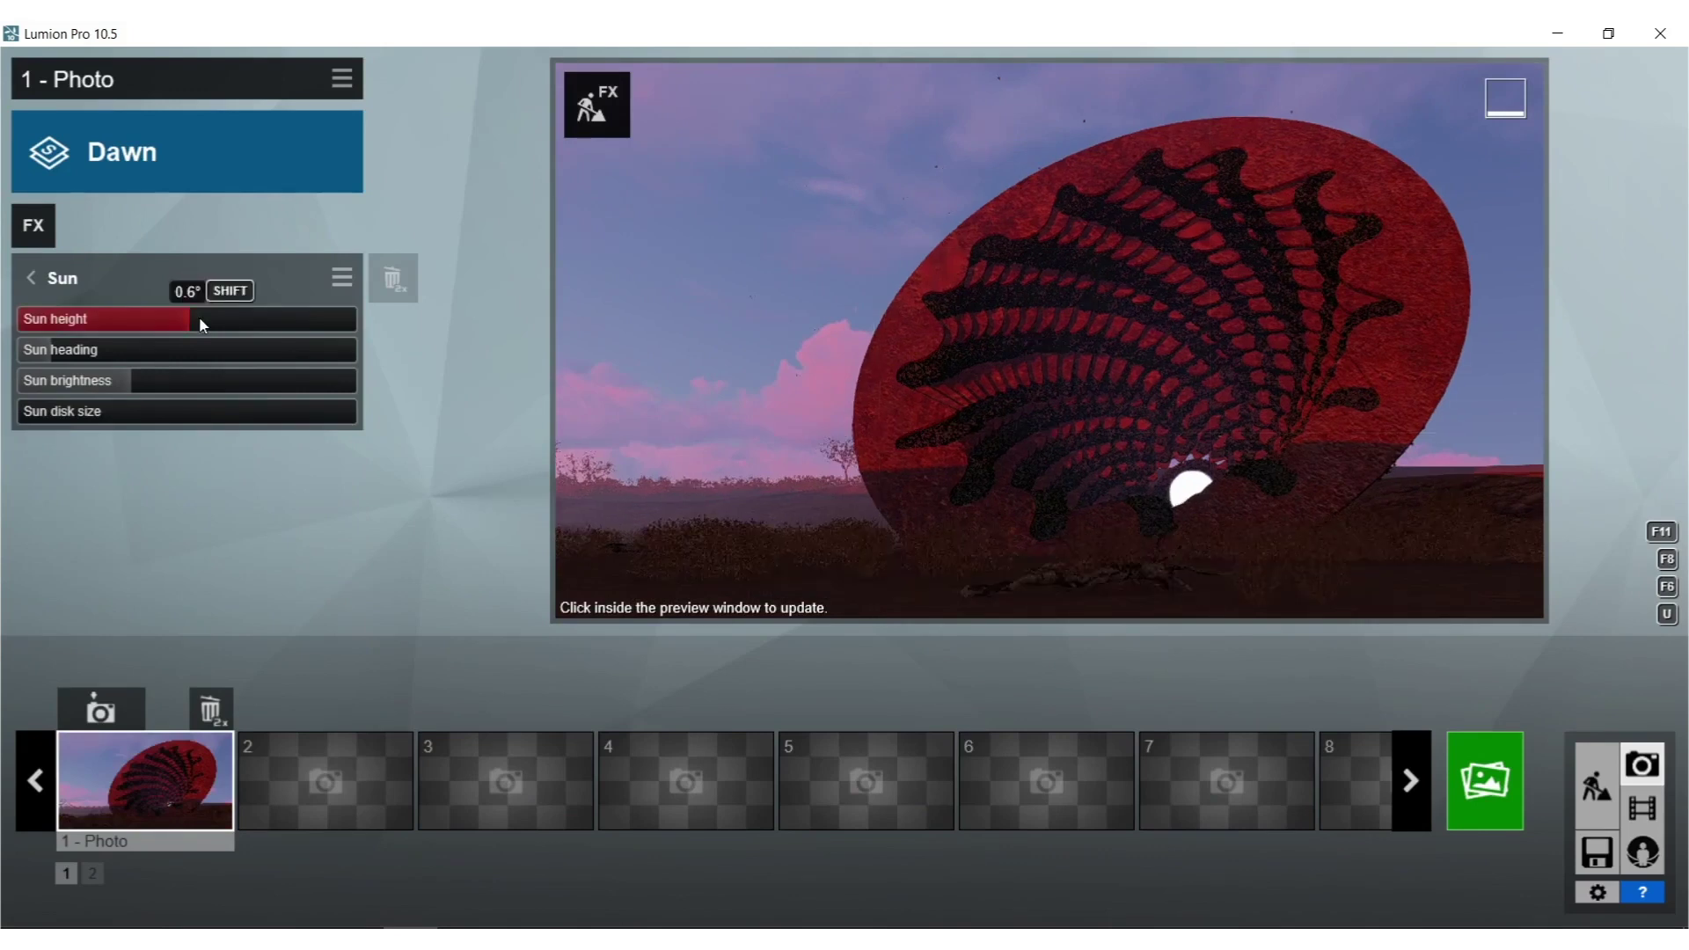
Swing the sun heading to light the foreground shrubs and raise the sun height for a warmer, brighter shell, then update the preview.
drag(195, 352, 209, 352)
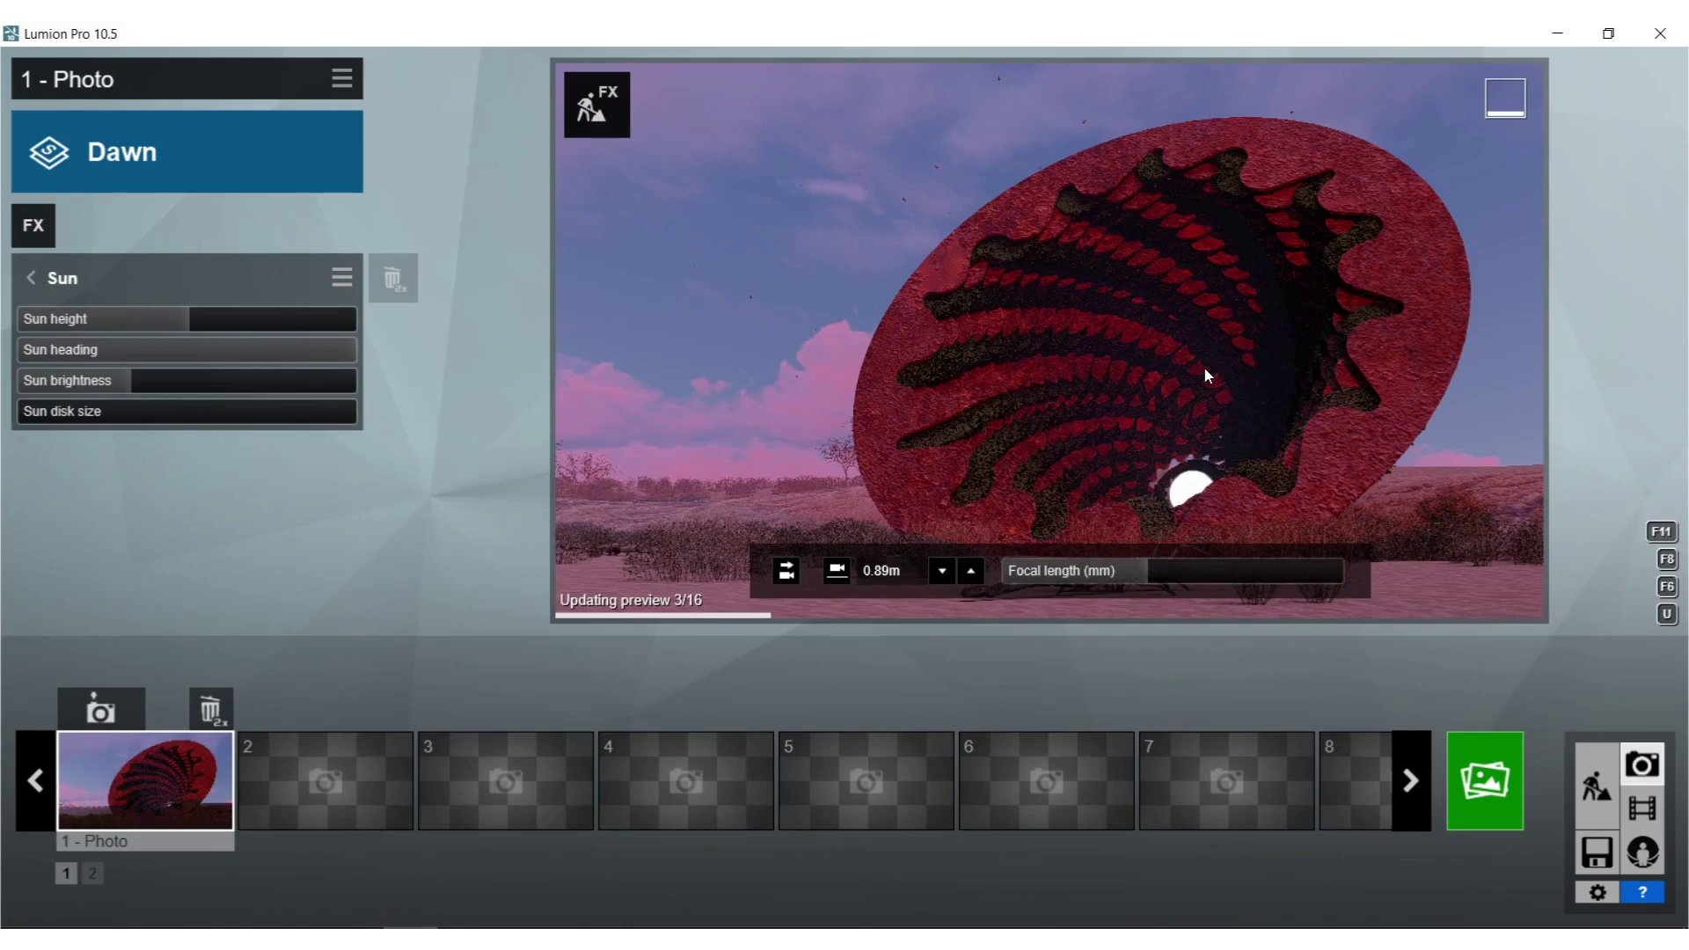
click(191, 320)
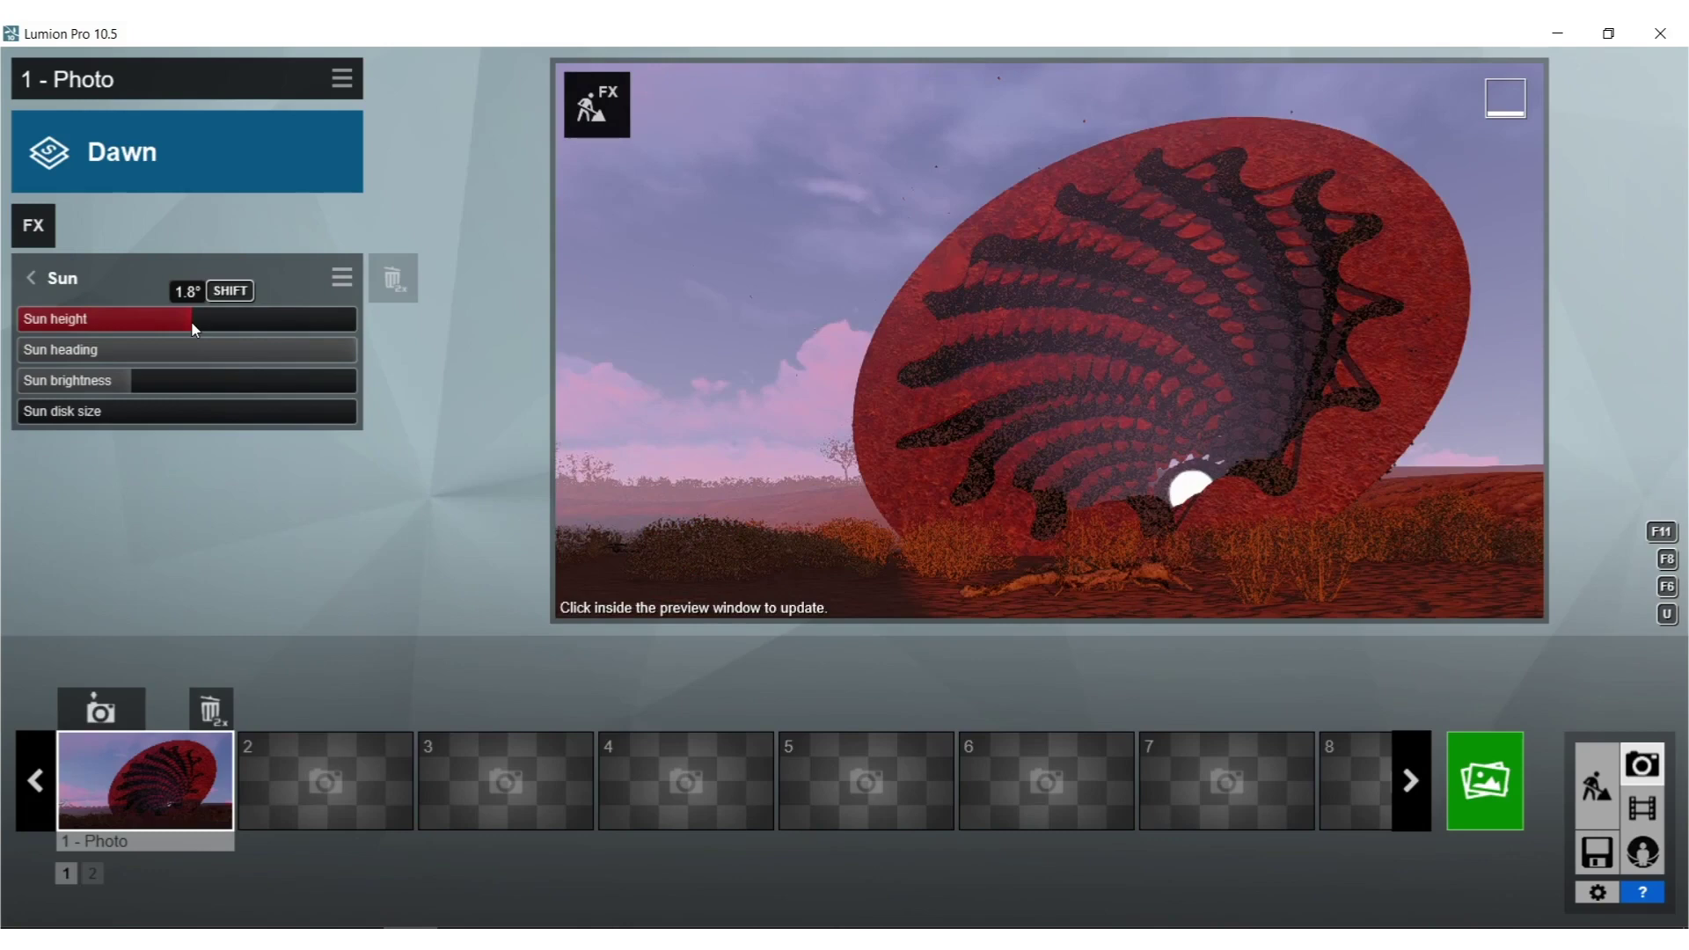
click(842, 451)
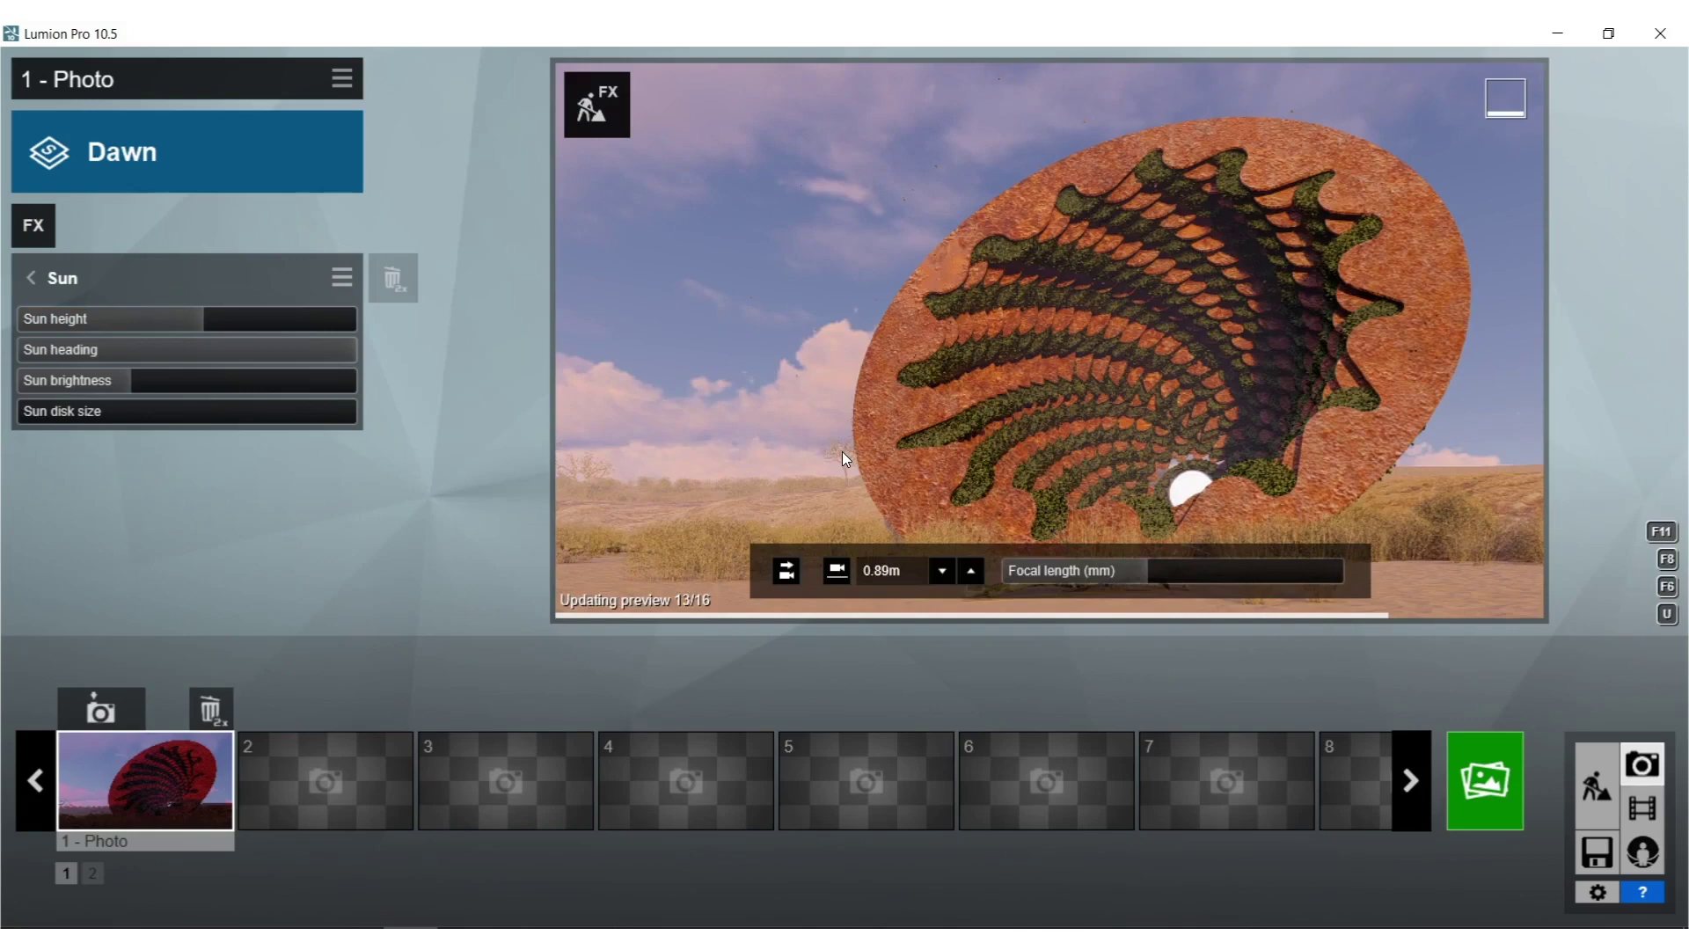
click(32, 277)
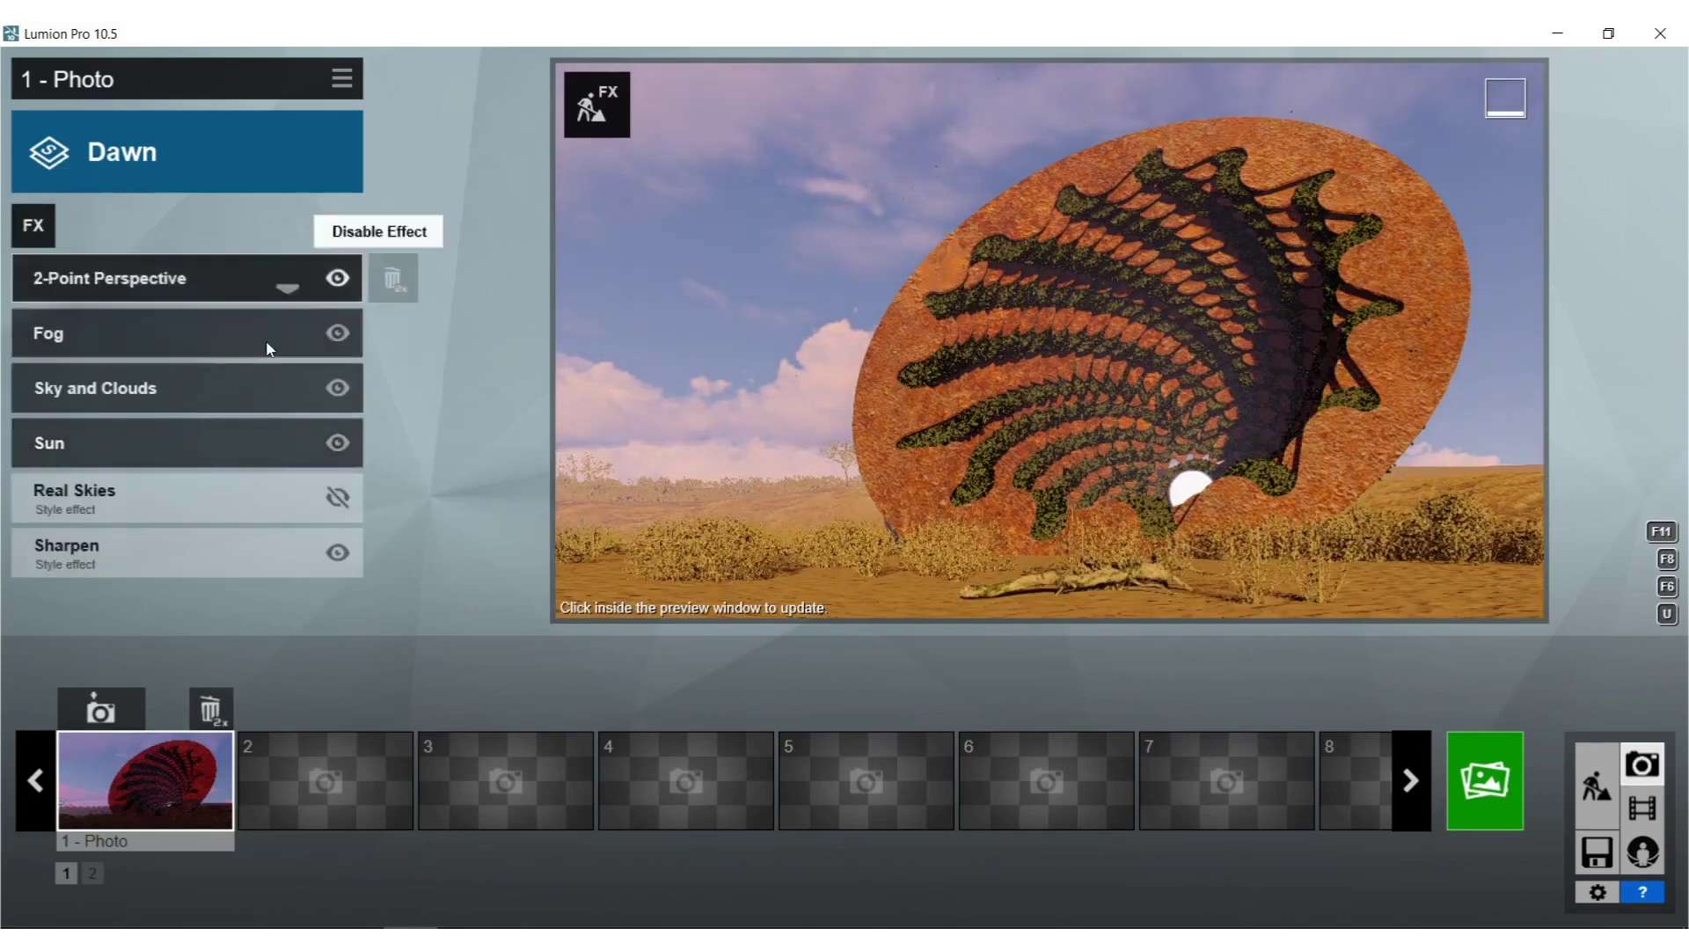
Disable the Sun and Sky and Clouds effects and re-enable the Real Skies effect.
click(336, 441)
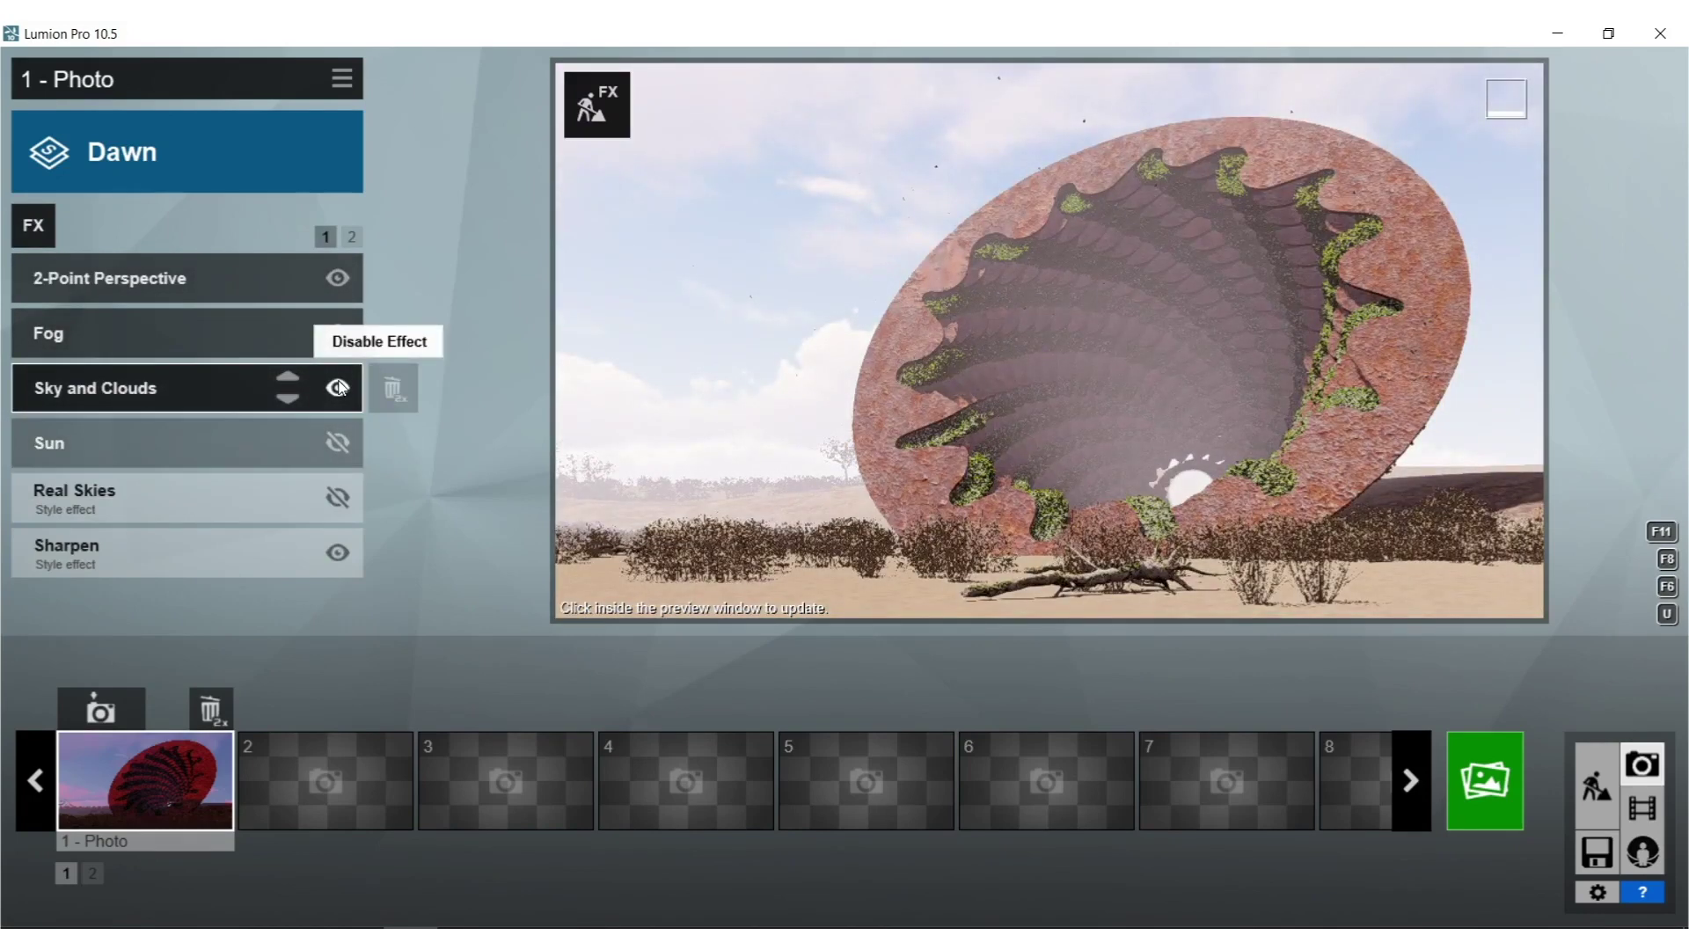
click(338, 388)
click(337, 498)
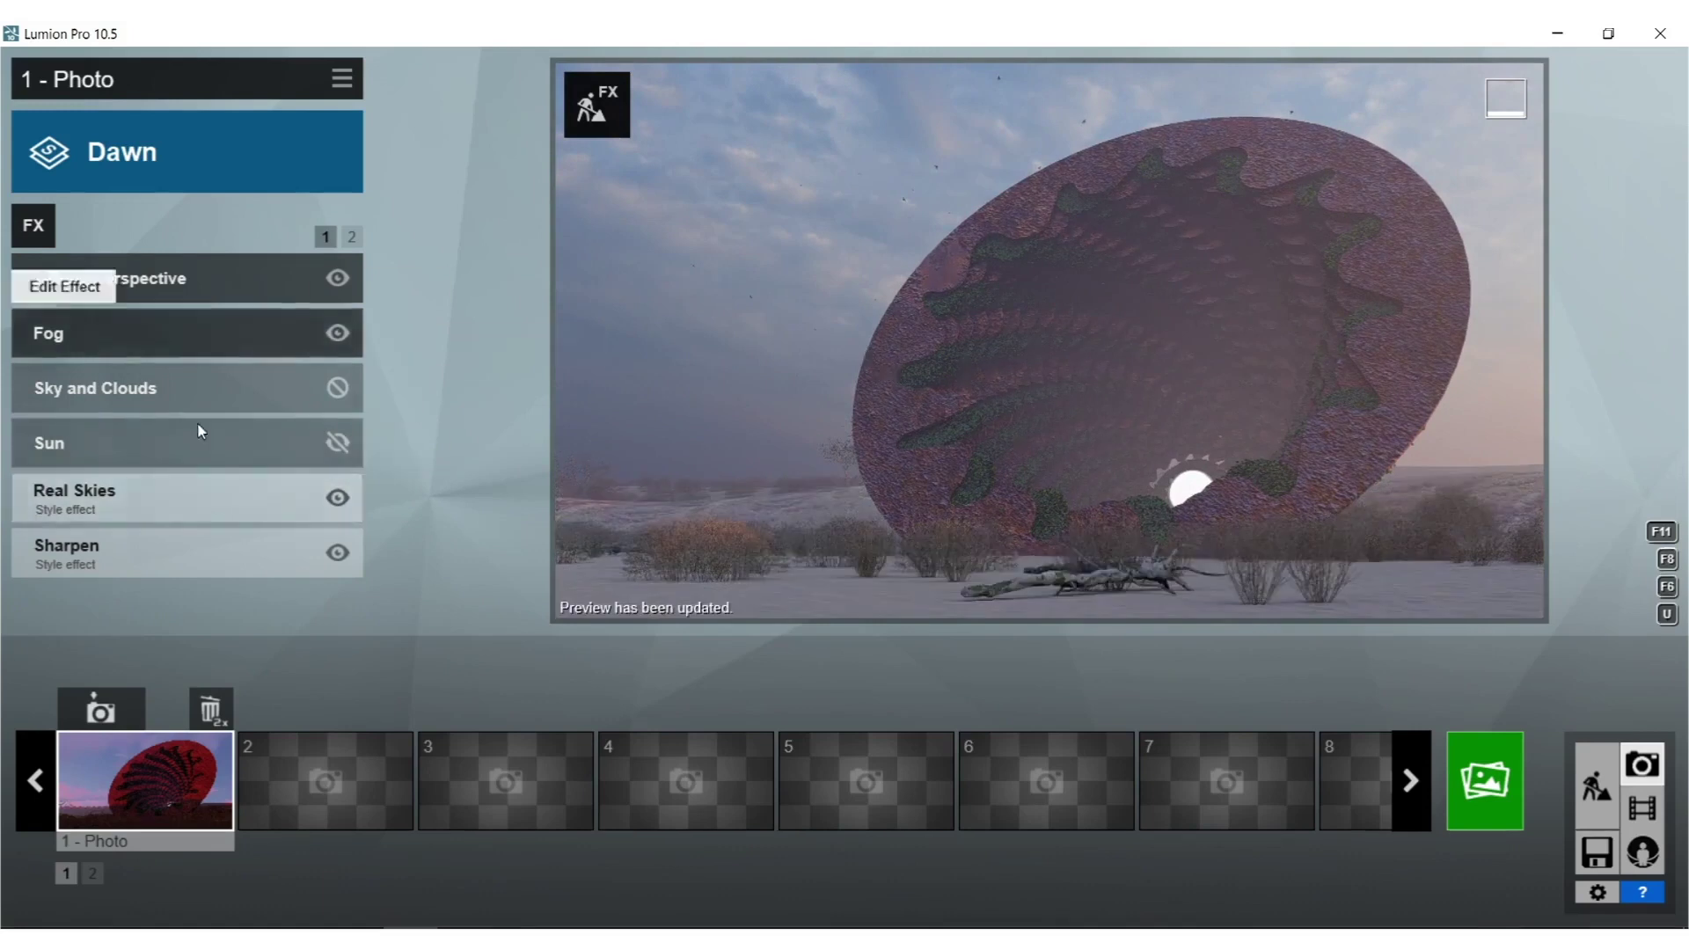
Reduce the sky brightness in the Real Skies effect and rotate its heading to about -176.5°.
click(62, 481)
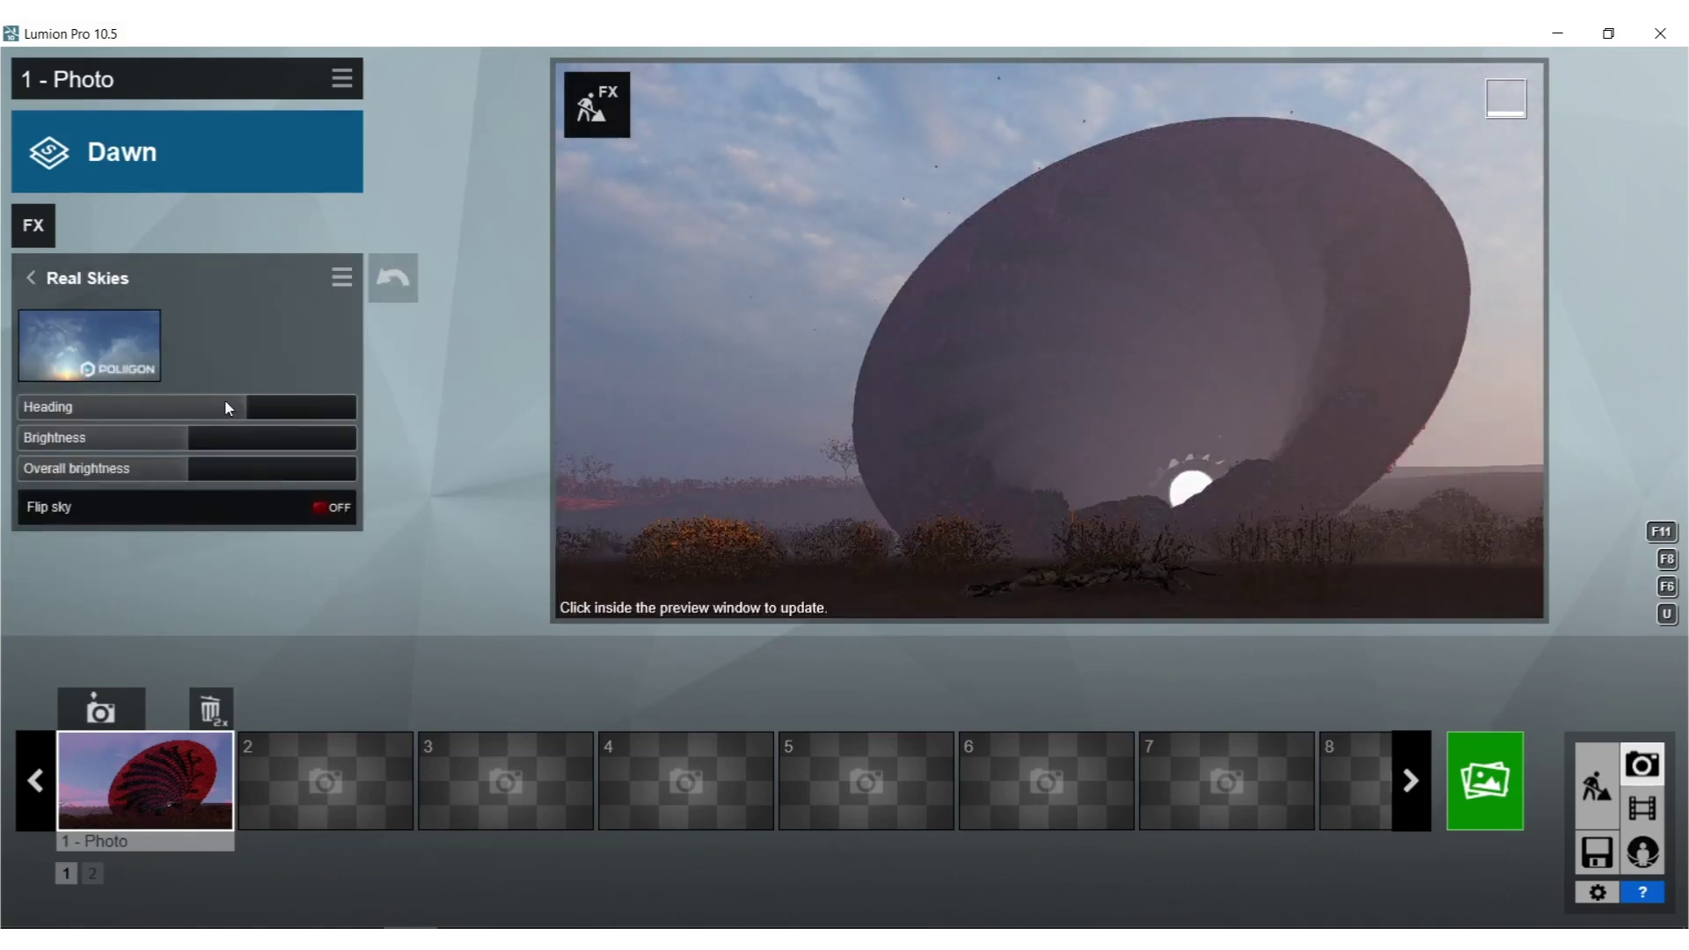
mouse_move(231, 403)
drag(222, 401, 810, 380)
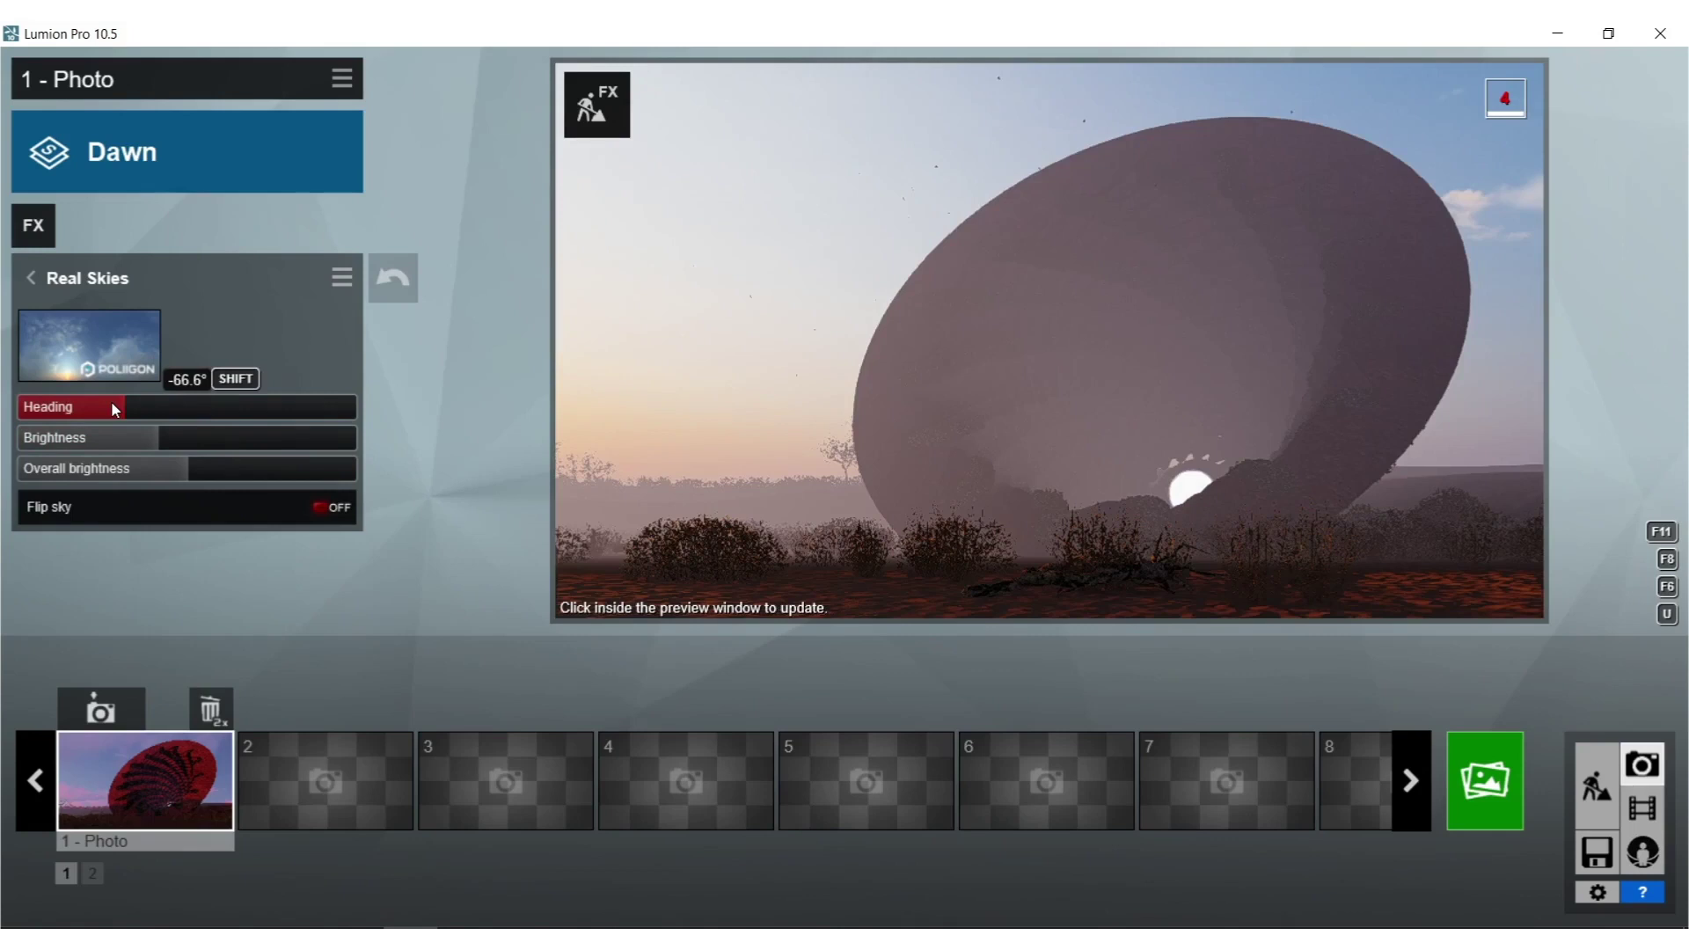
drag(112, 402, 269, 407)
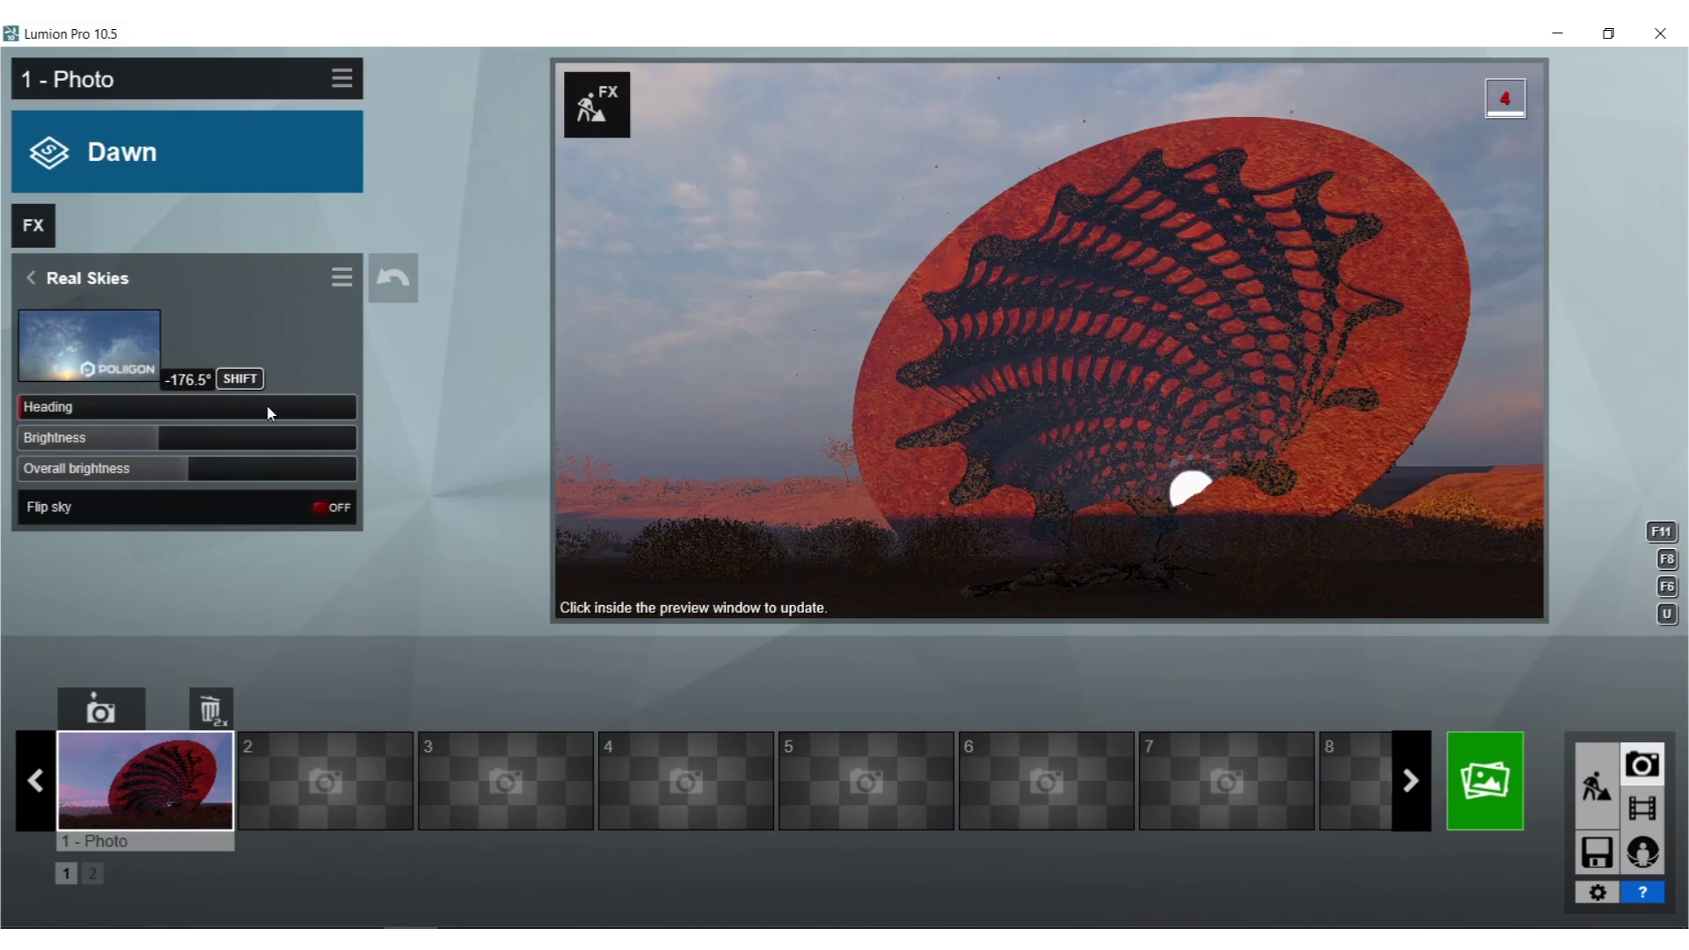
Update the preview, lengthen the focal length, and try a more distant, higher framing of the shell before updating the preview again.
click(838, 437)
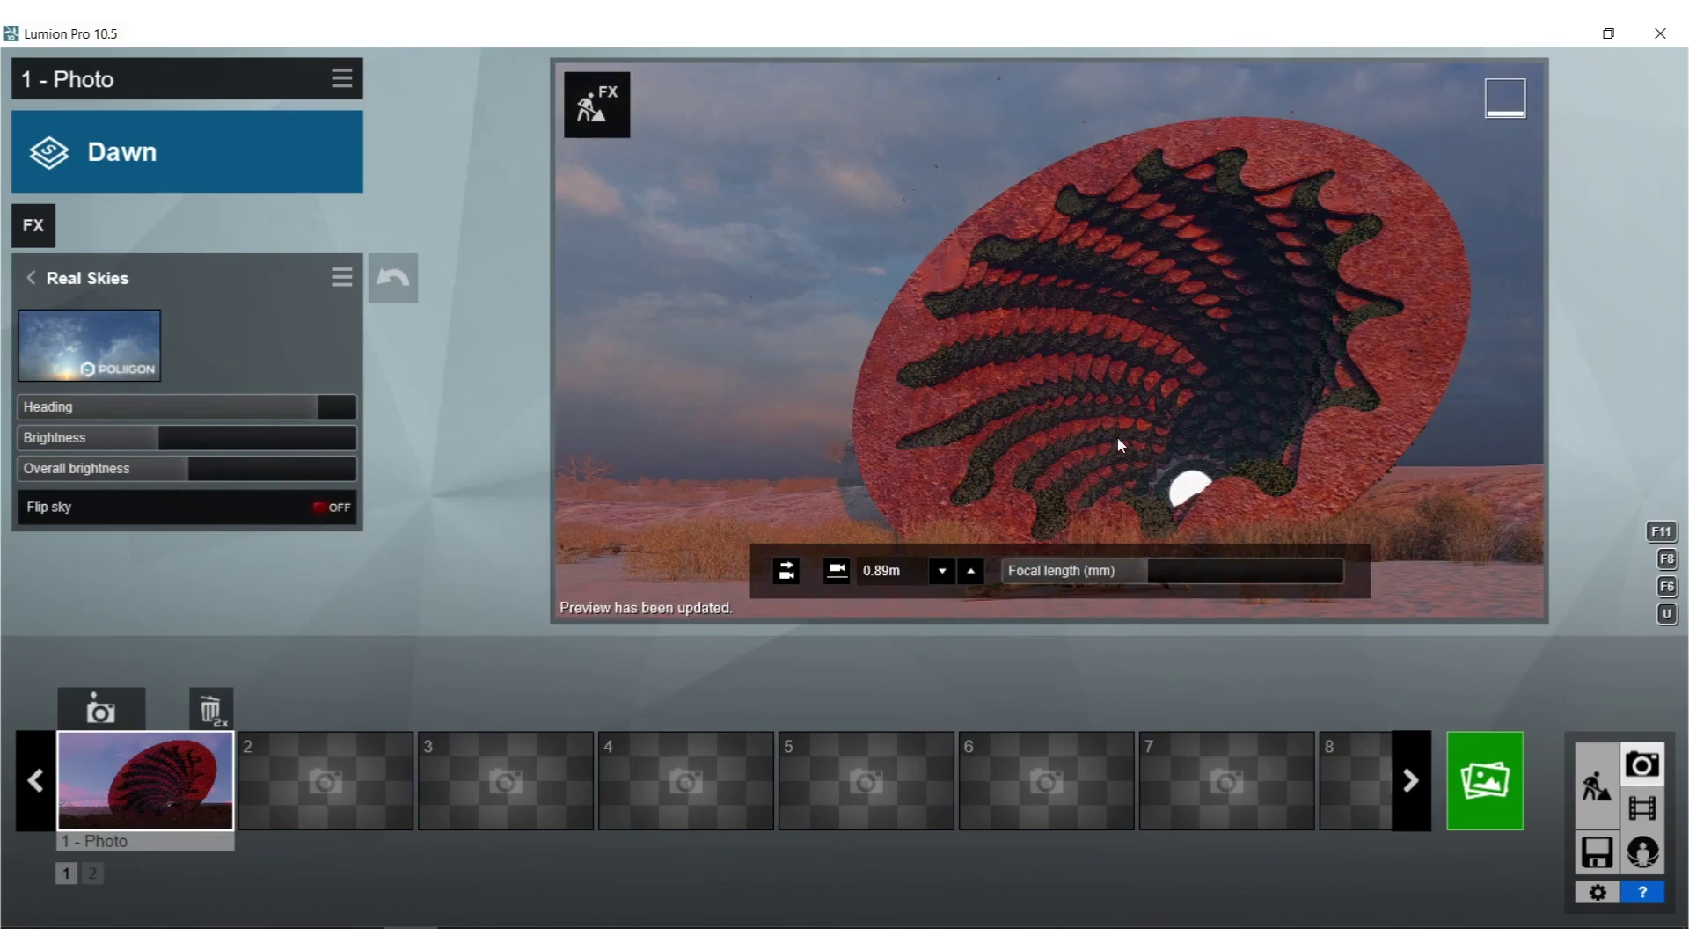
drag(1143, 572, 1208, 574)
right_drag(1207, 424, 1161, 211)
key(s)
key(s)
right_drag(1119, 303, 1245, 505)
right_drag(1047, 340, 1160, 190)
click(1158, 196)
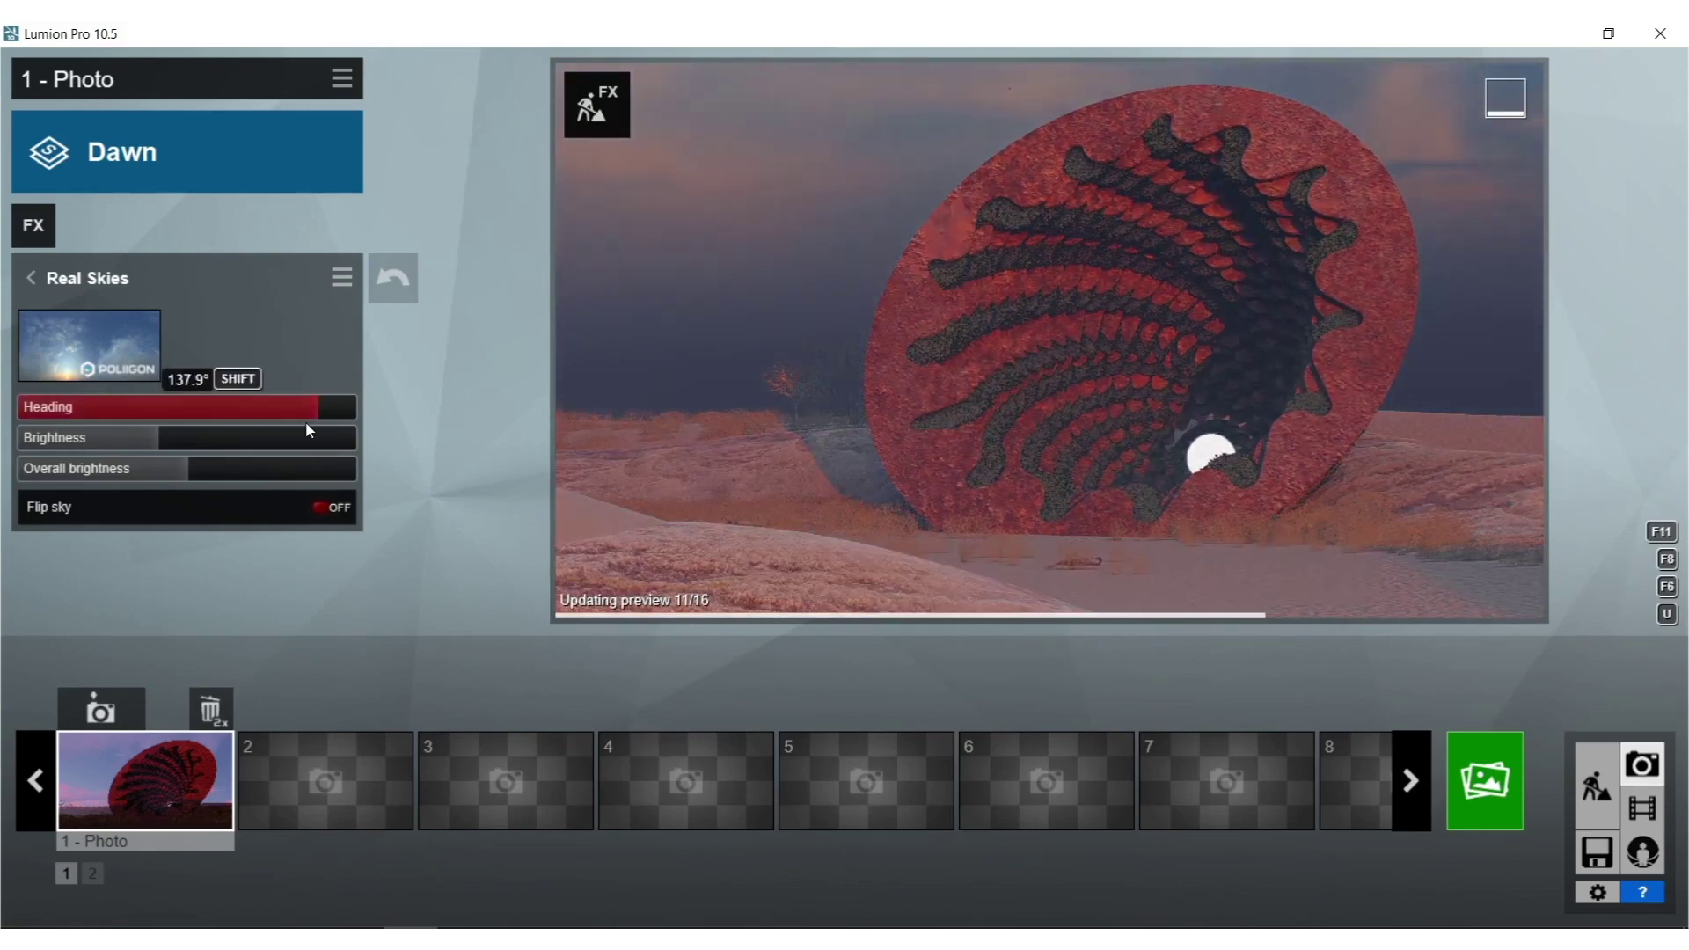
Try smaller rotations of the Real Skies heading around 100° and refresh the preview to check the shell's lighting.
drag(306, 424, 251, 408)
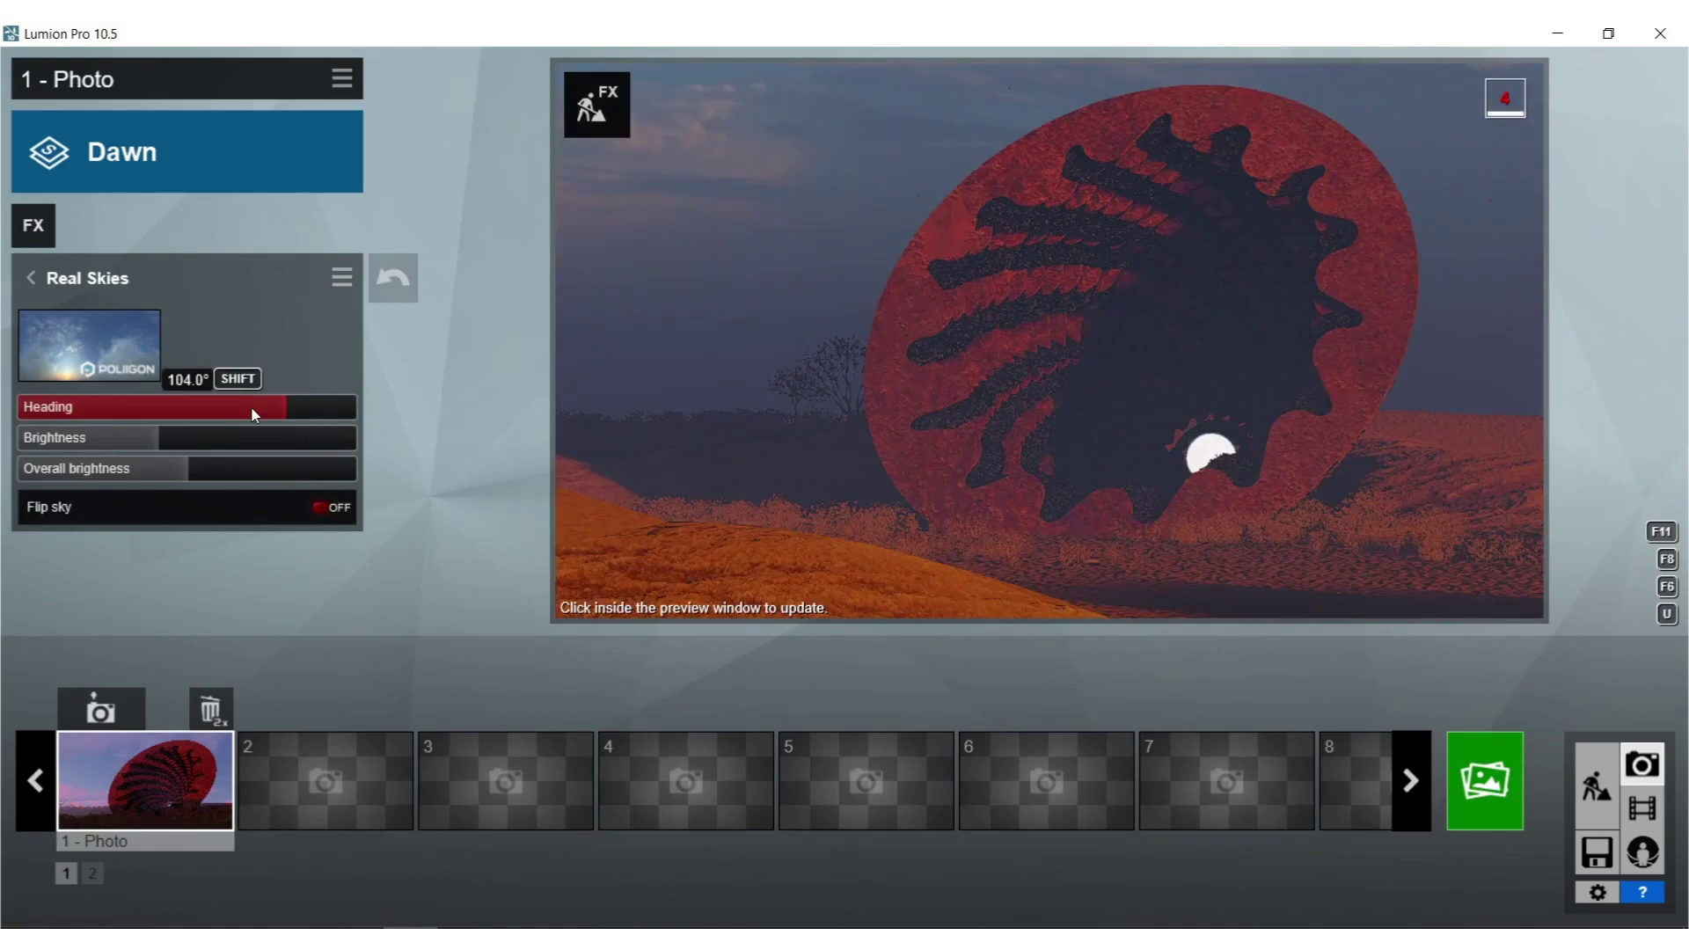
drag(252, 408, 297, 403)
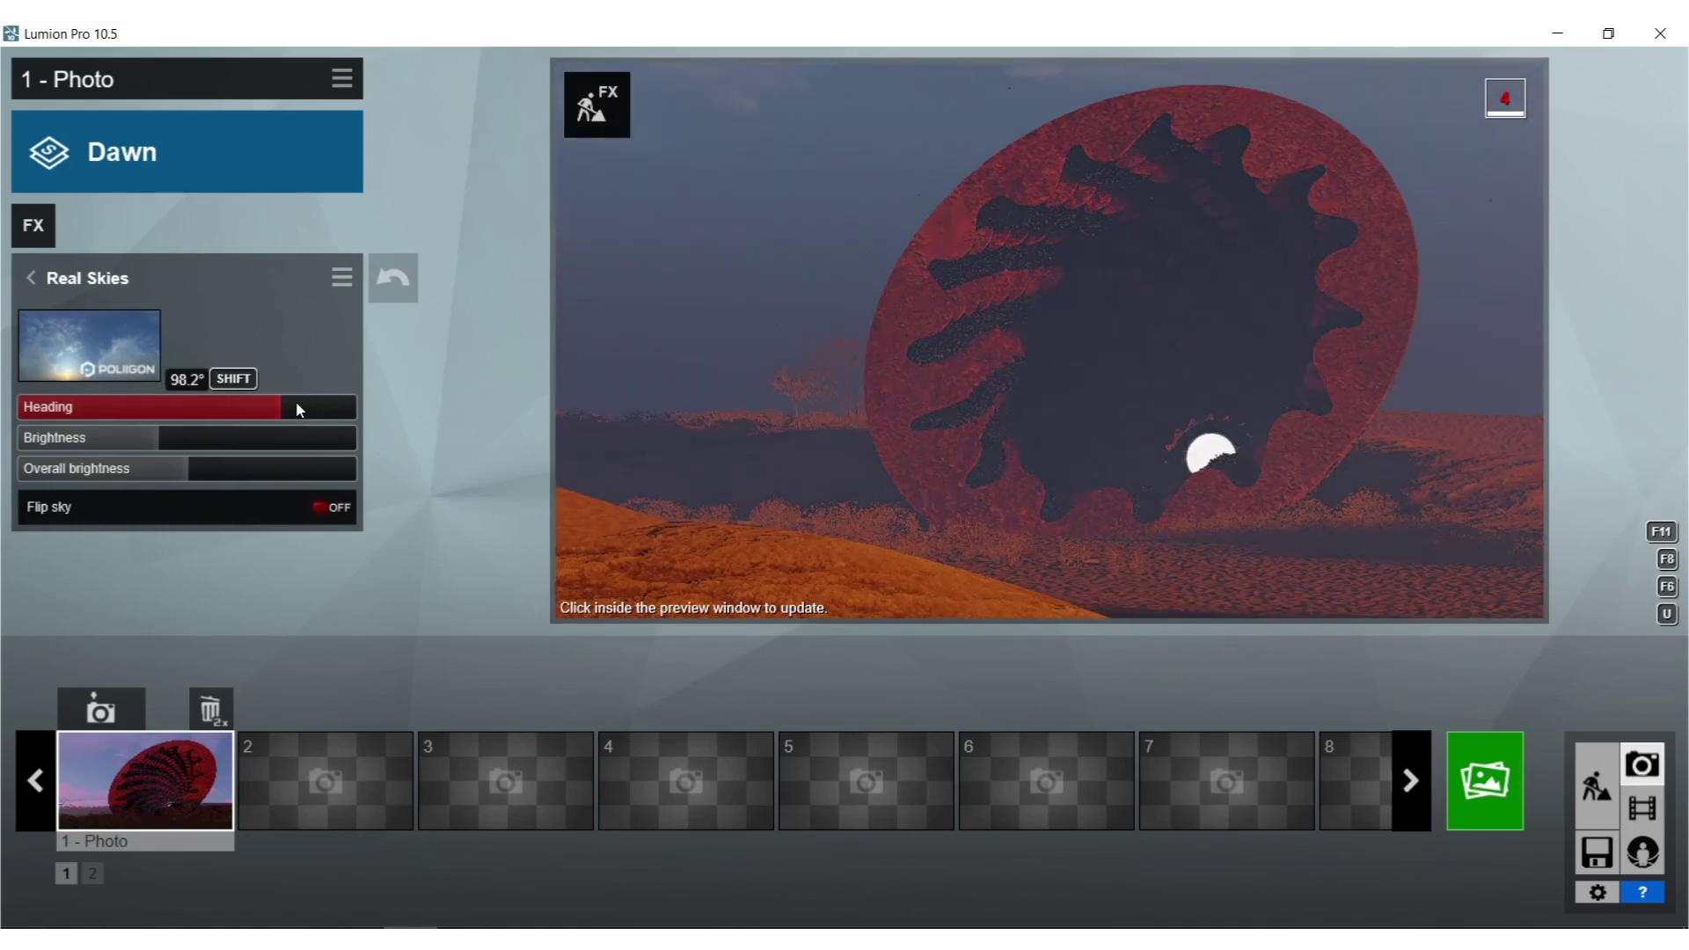
click(996, 422)
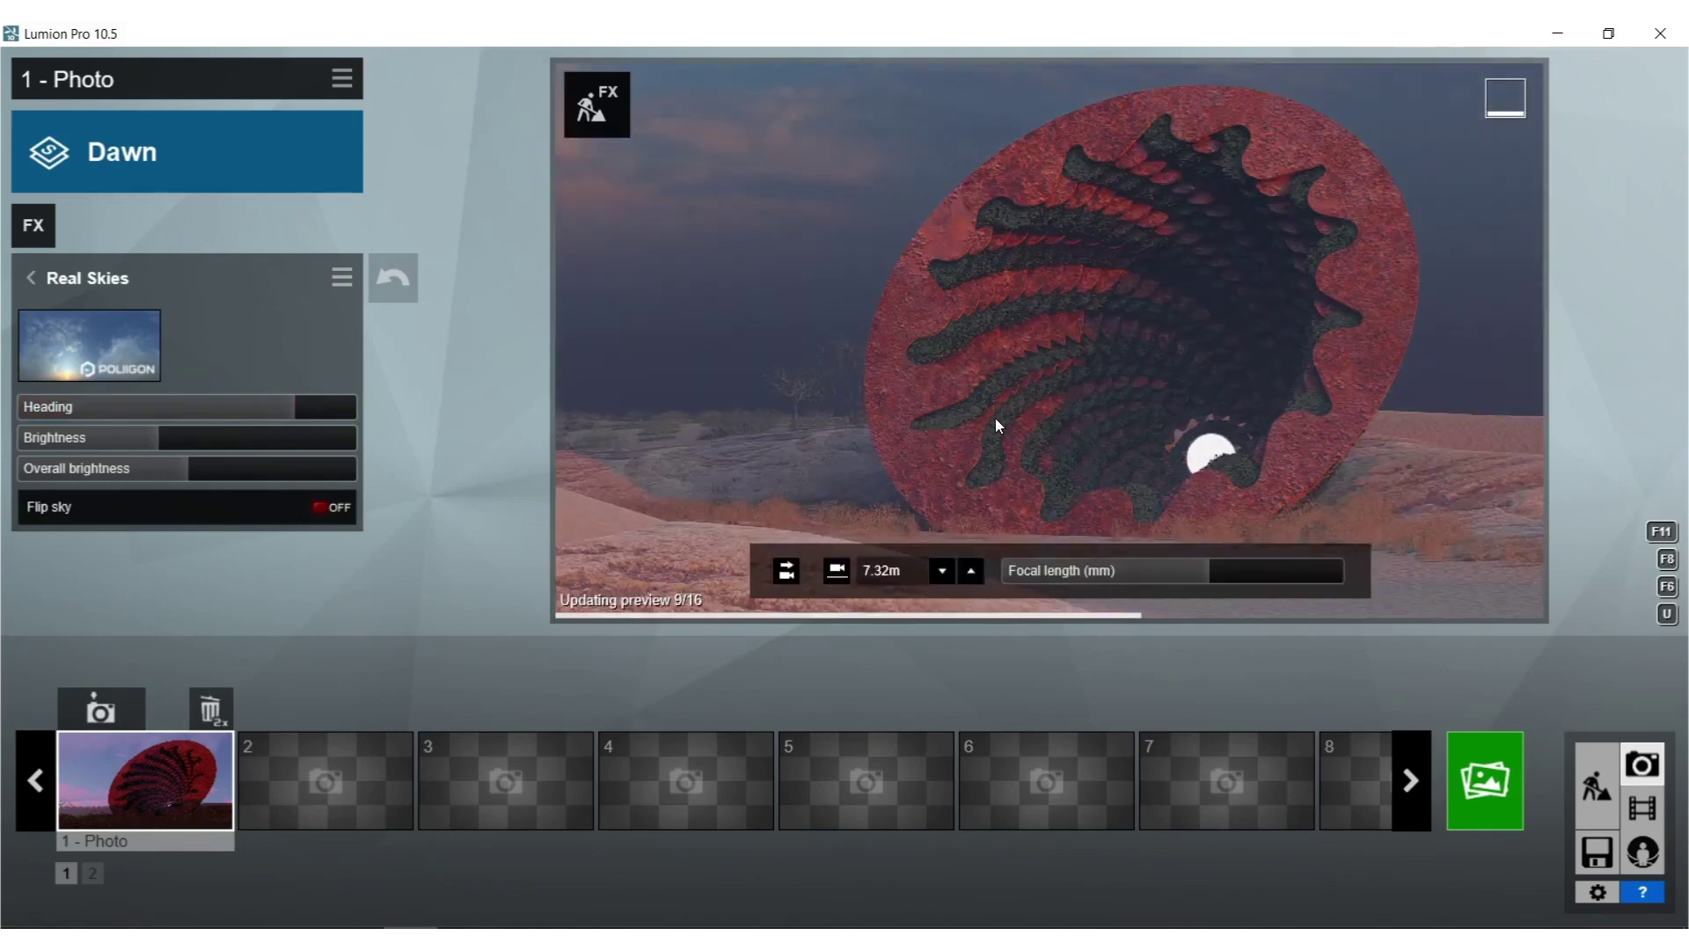
Try a lower camera position close to the sand and adjust the distance so the whole shell stays in frame.
right_drag(994, 419, 993, 426)
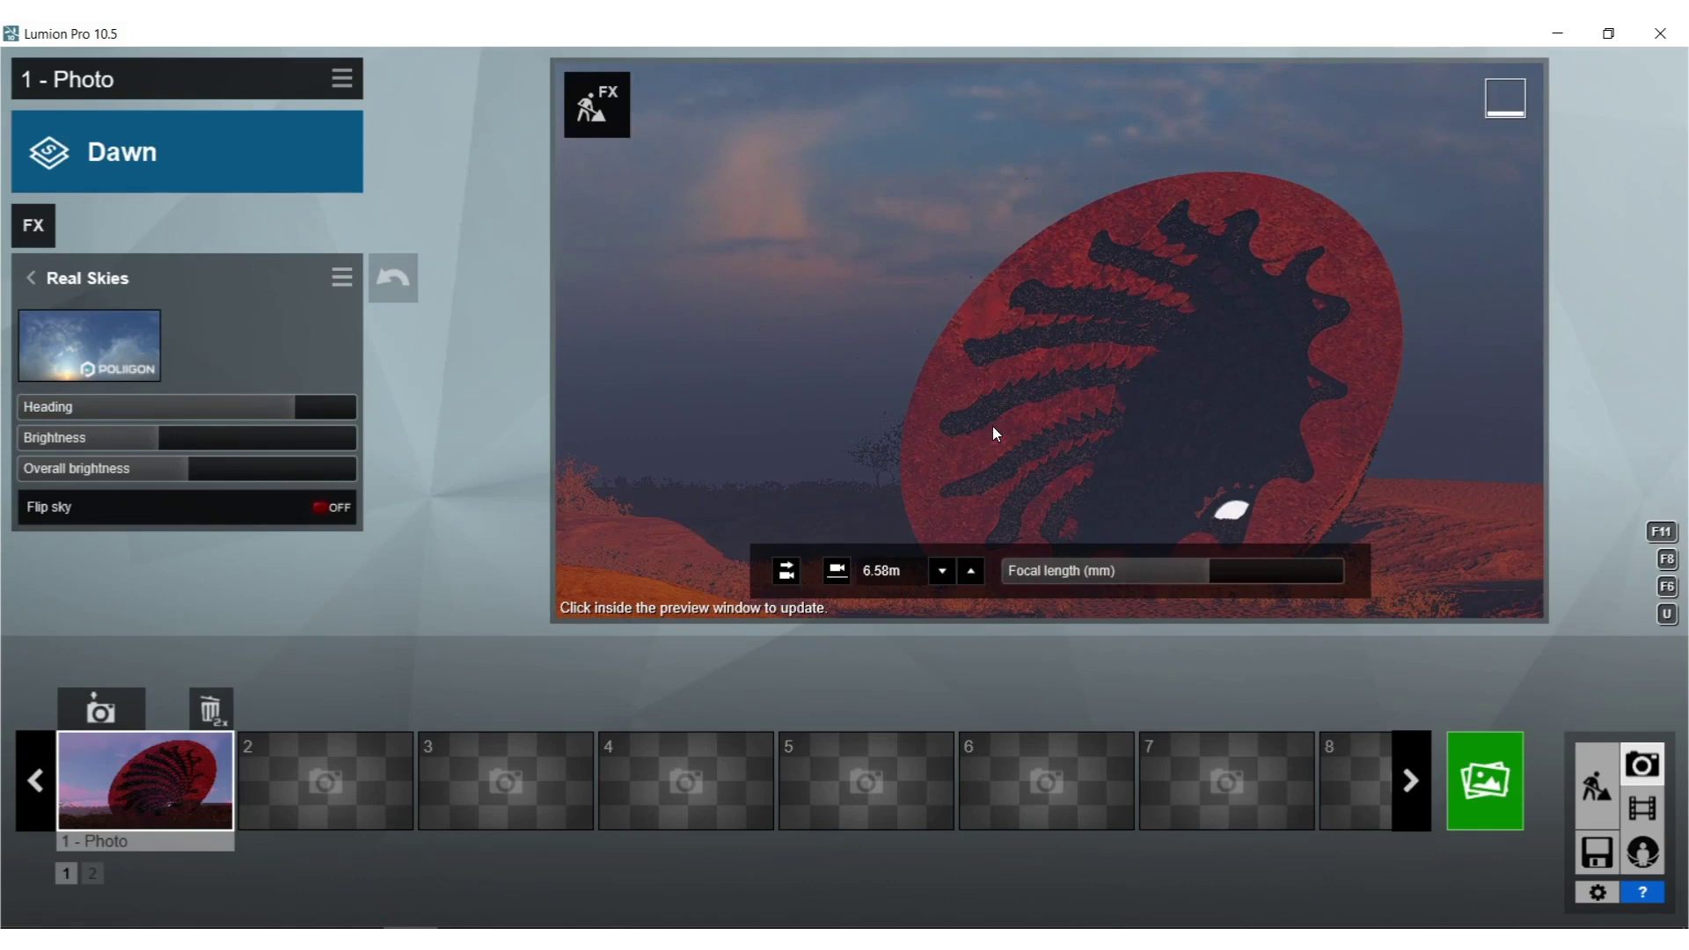
right_drag(993, 426, 1001, 757)
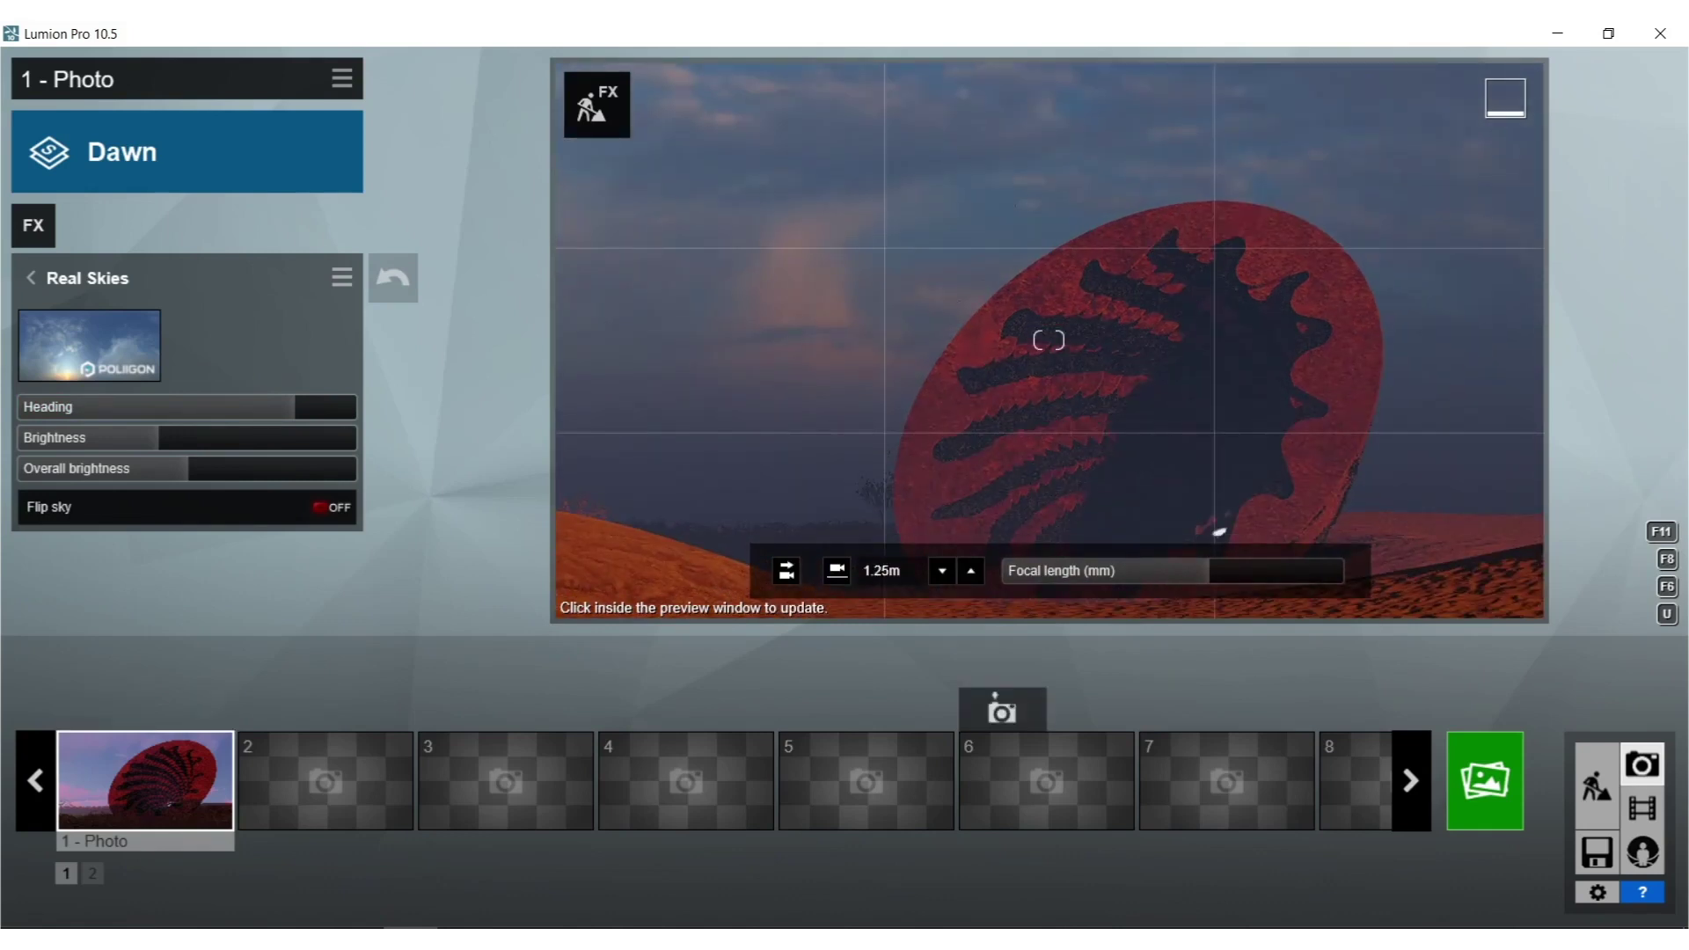
scroll(1048, 340, up, 3)
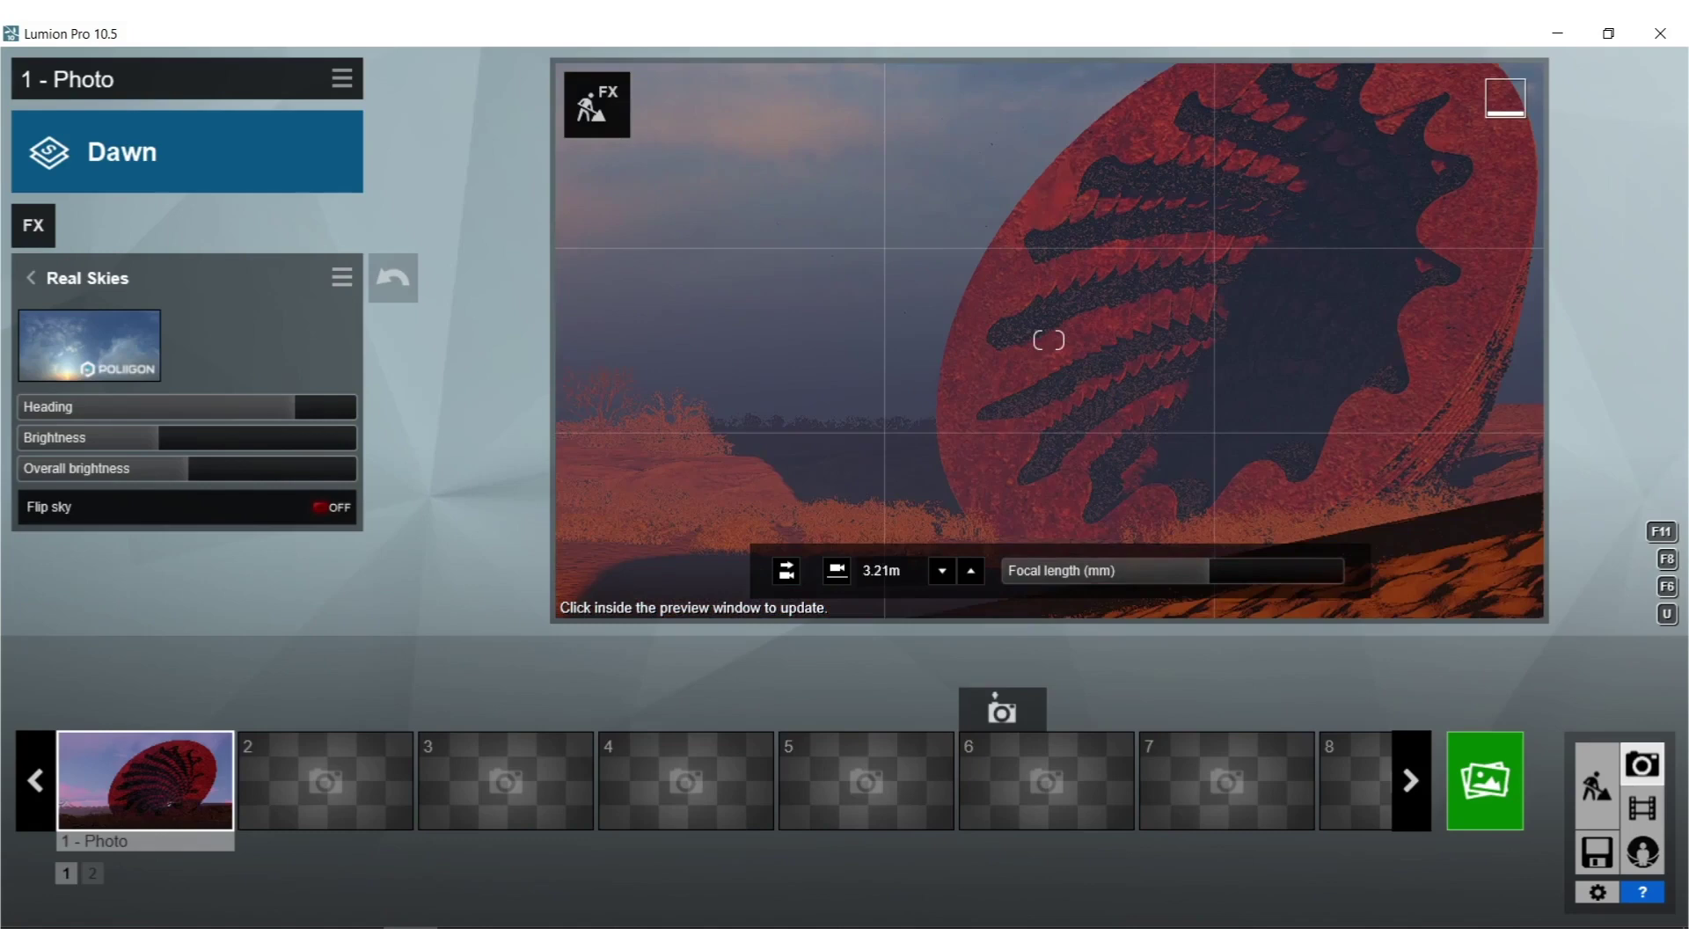
scroll(1048, 340, down, 2)
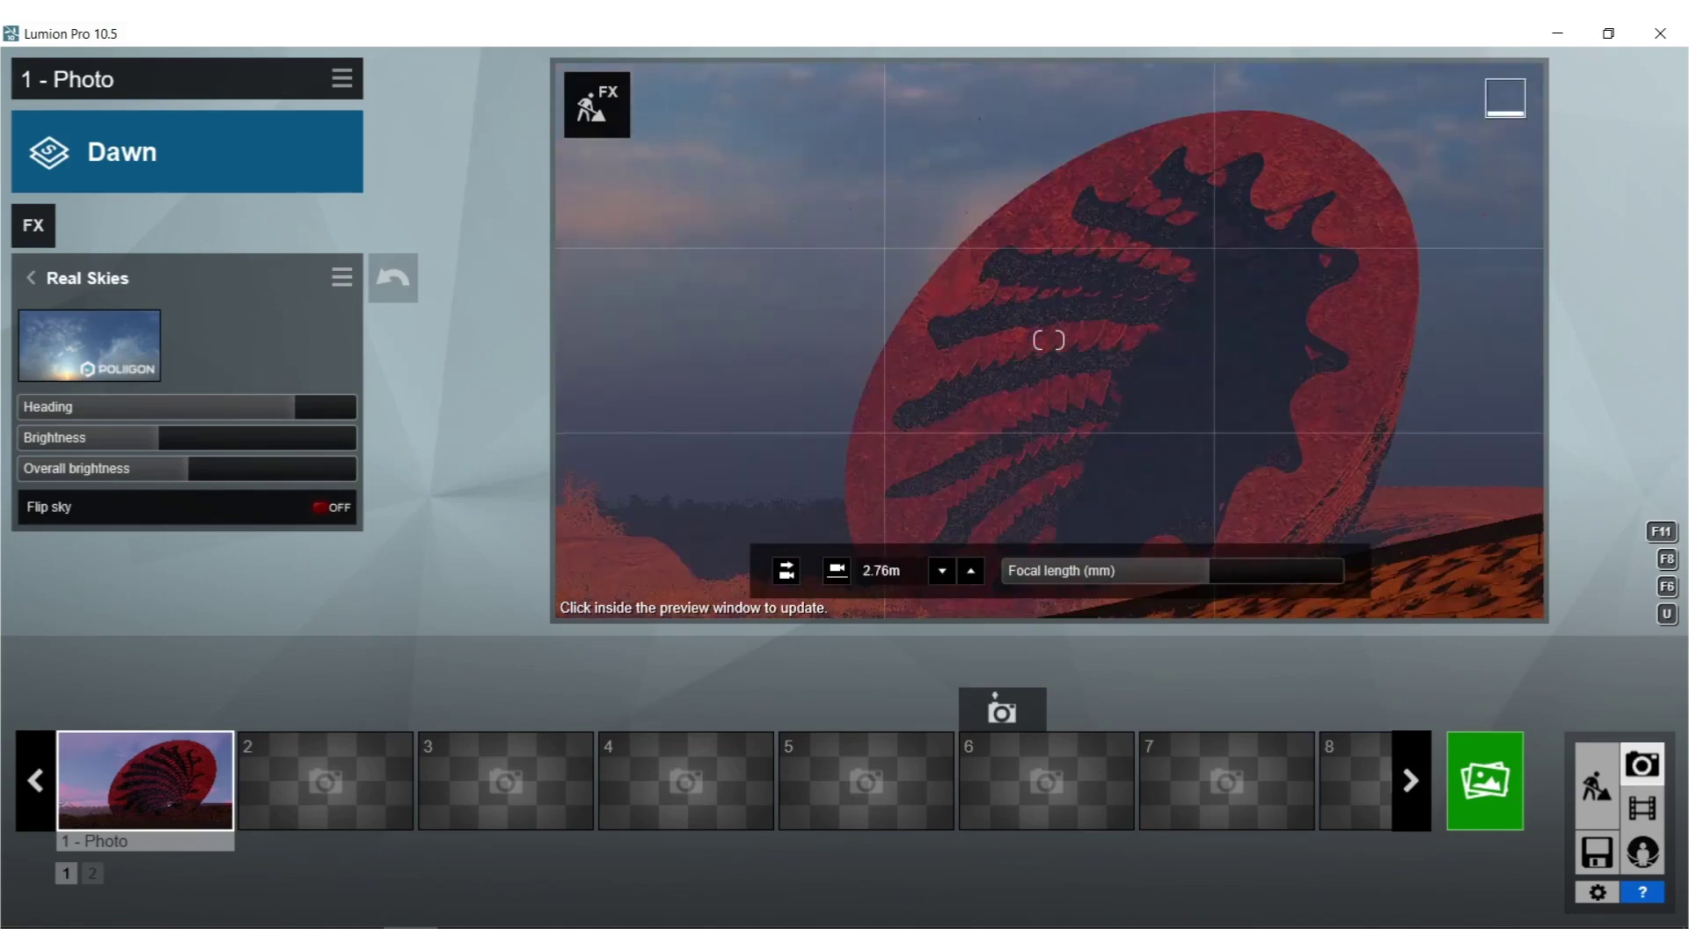
Rotate the Real Skies heading until the shell's face is in shade with a lit outer rim, and update the preview.
drag(251, 408, 247, 415)
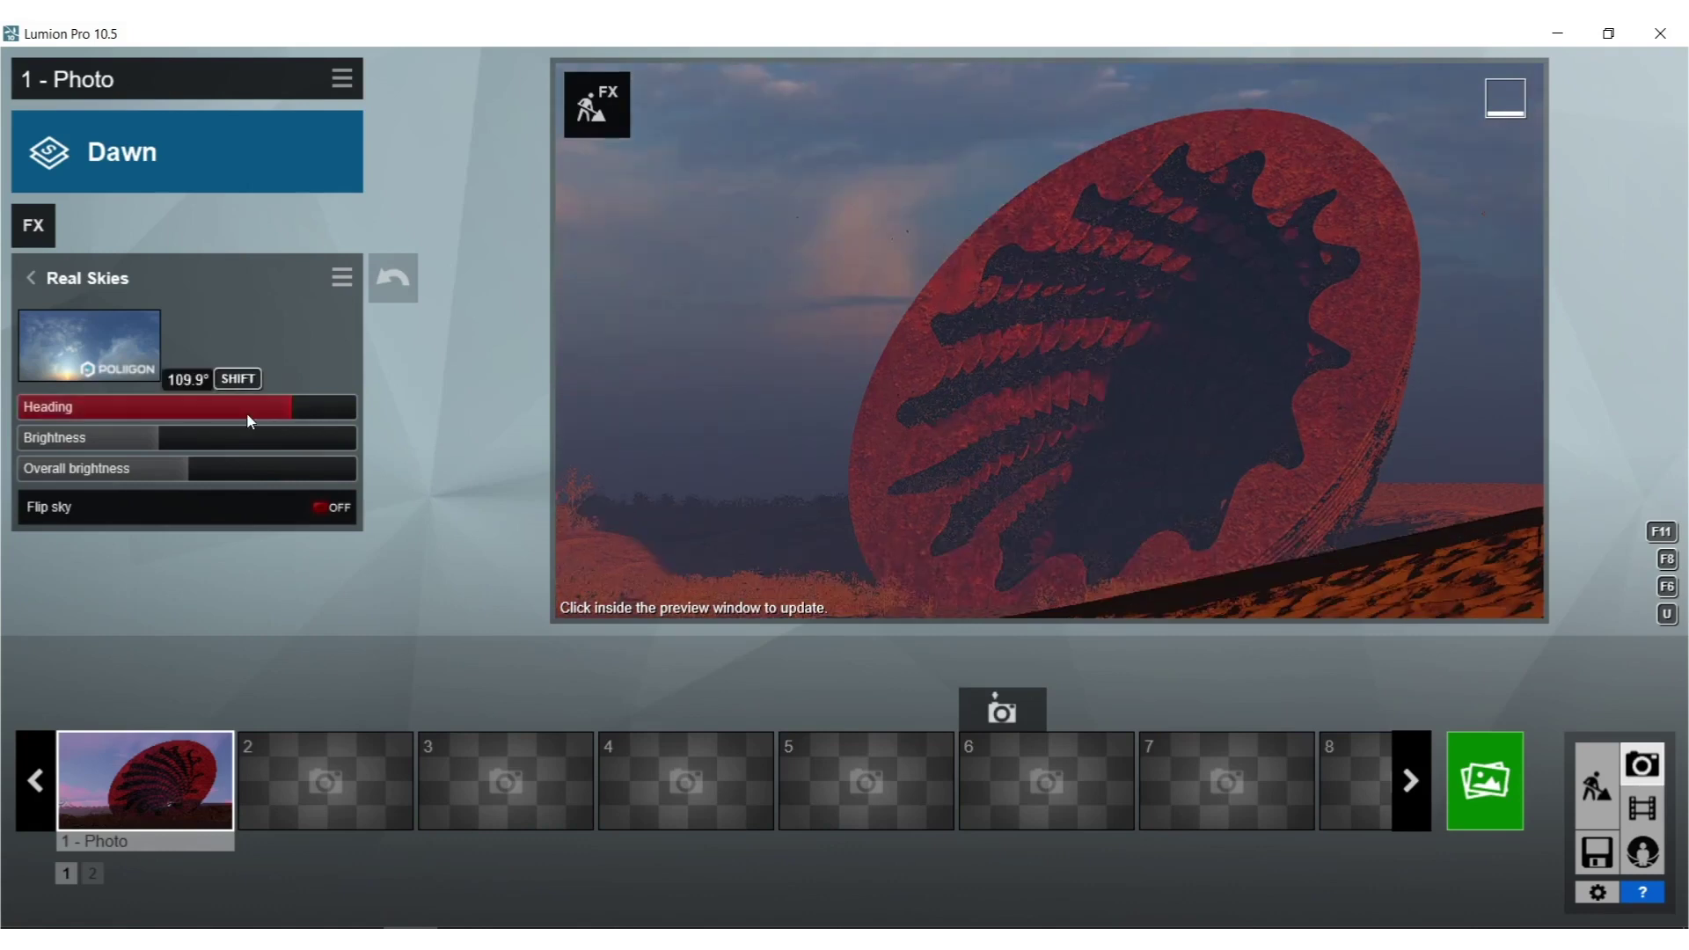
drag(246, 412, 113, 395)
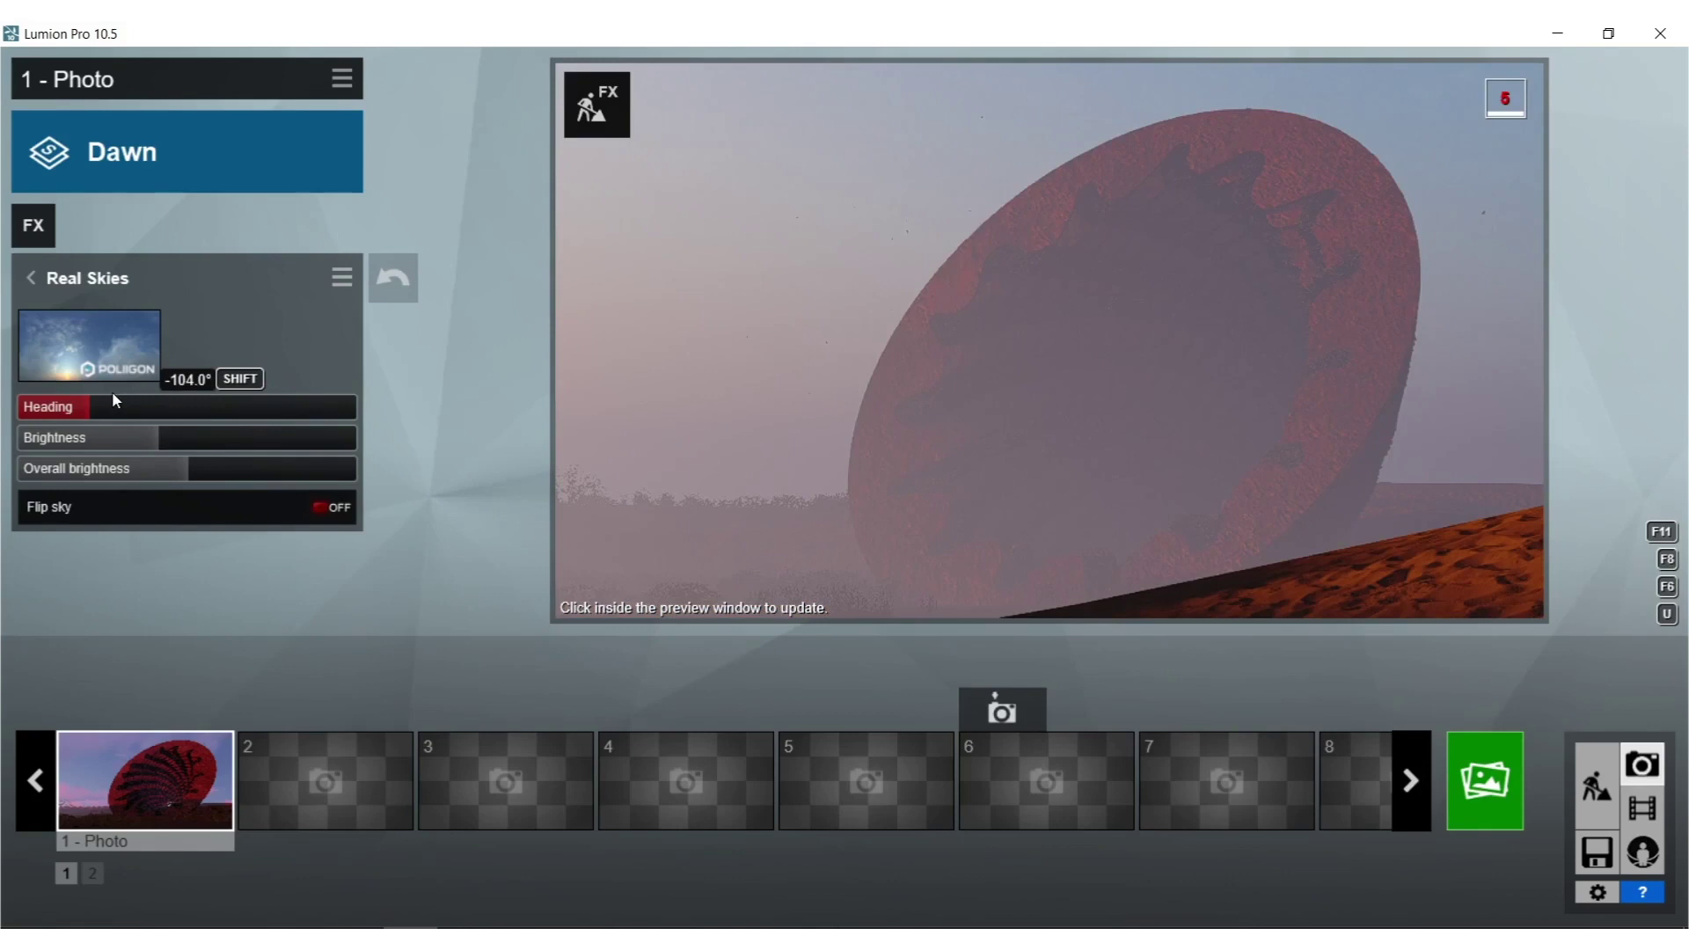
drag(112, 391, 246, 389)
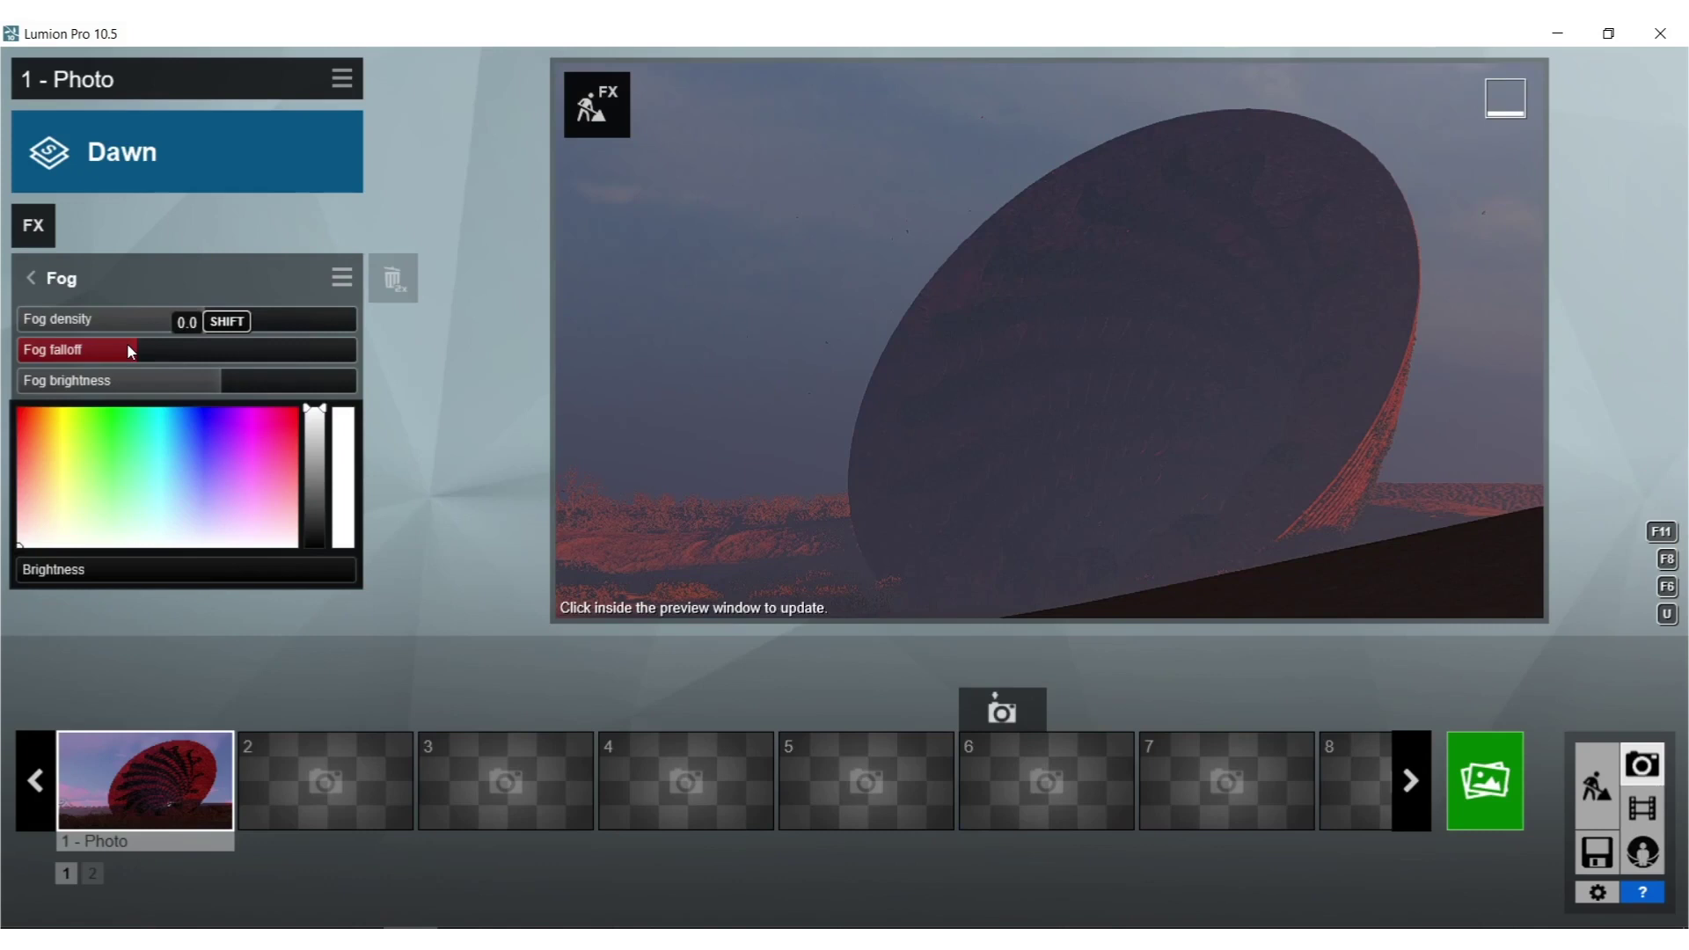
click(793, 408)
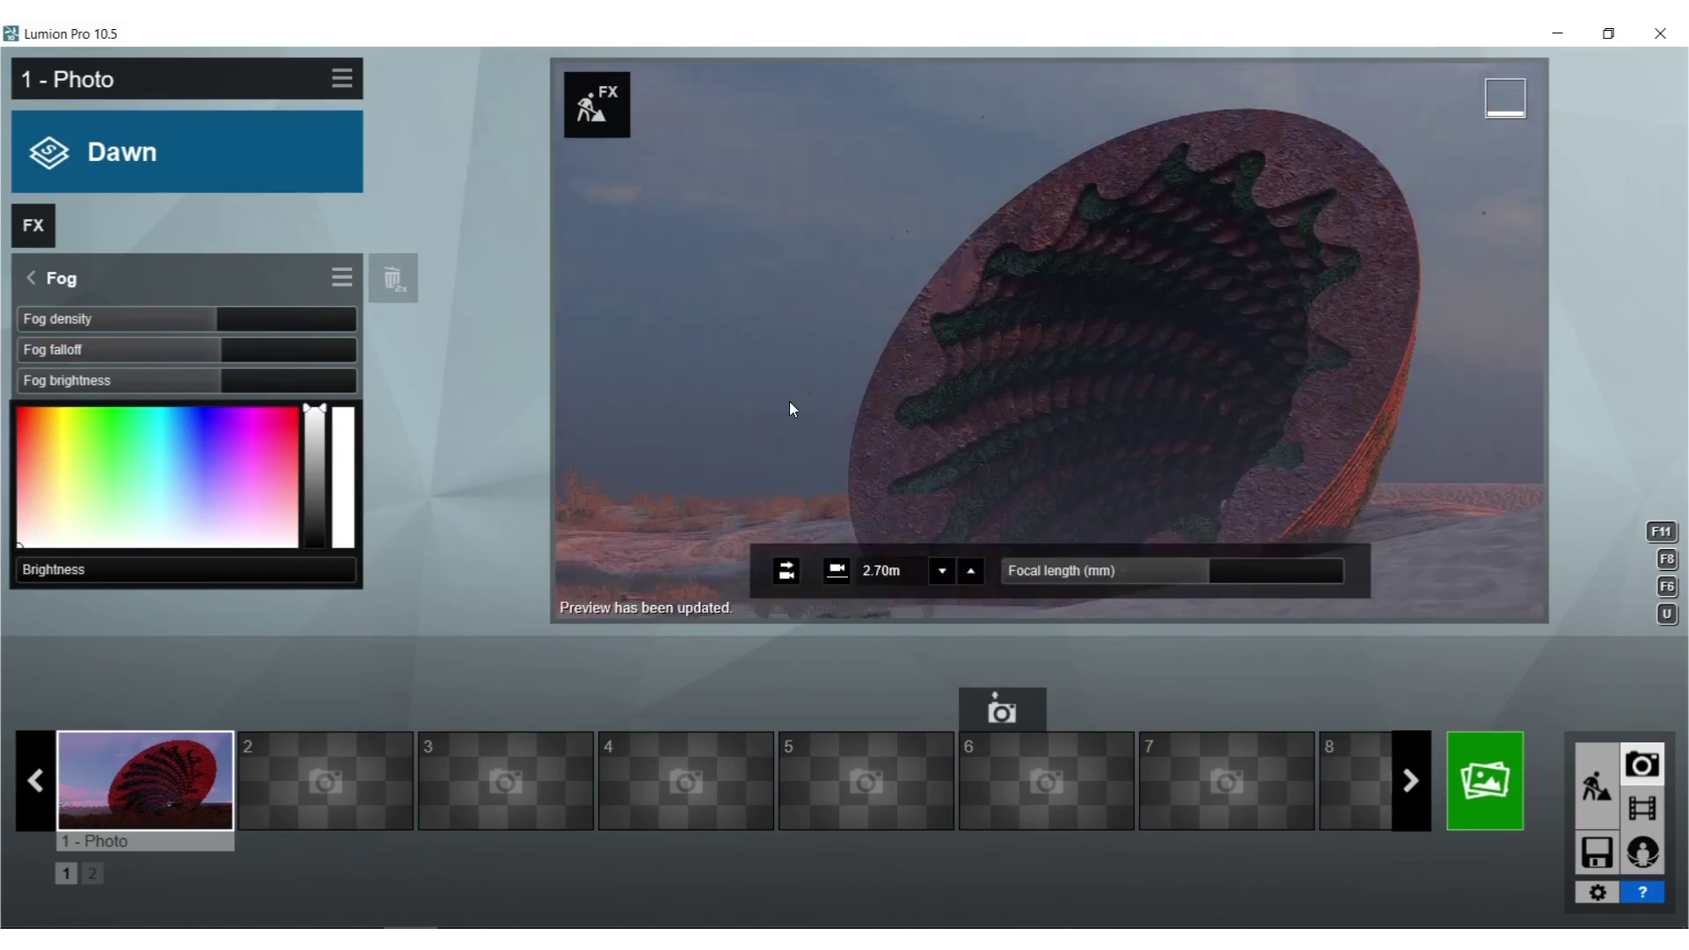
Try other viewpoints by flying toward the shell's base and backing out to a level view of its shaded face.
right_drag(789, 402, 1135, 291)
key(w)
key(w)
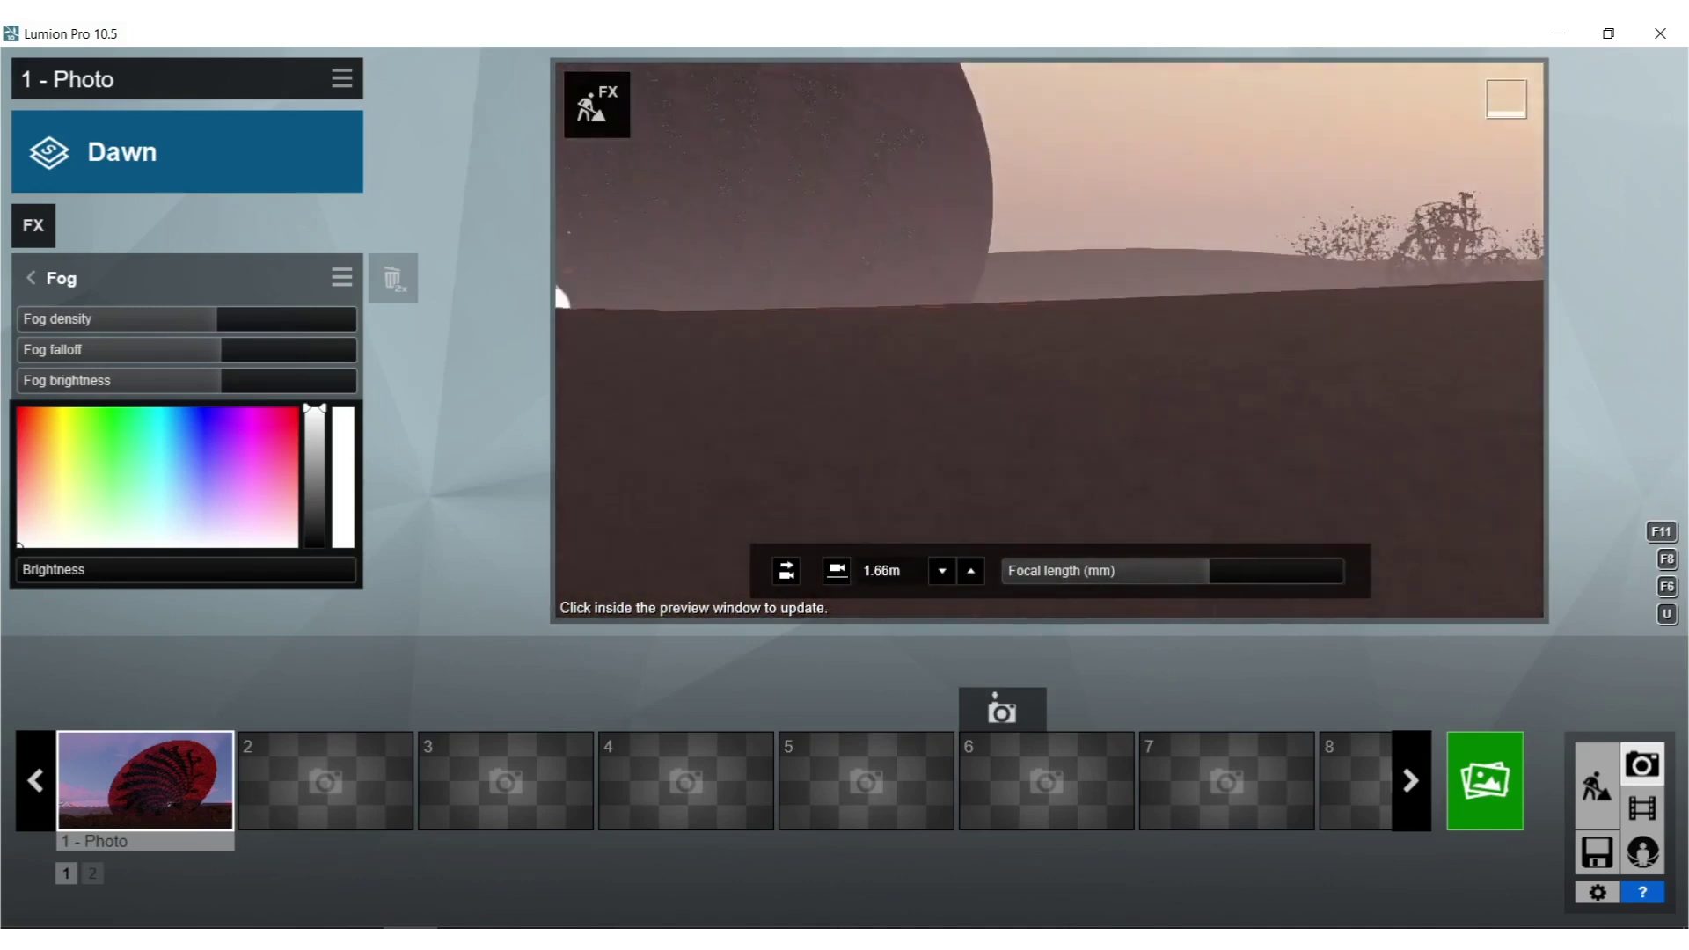
right_drag(557, 298, 824, 598)
right_drag(1021, 352, 1299, 445)
key(s)
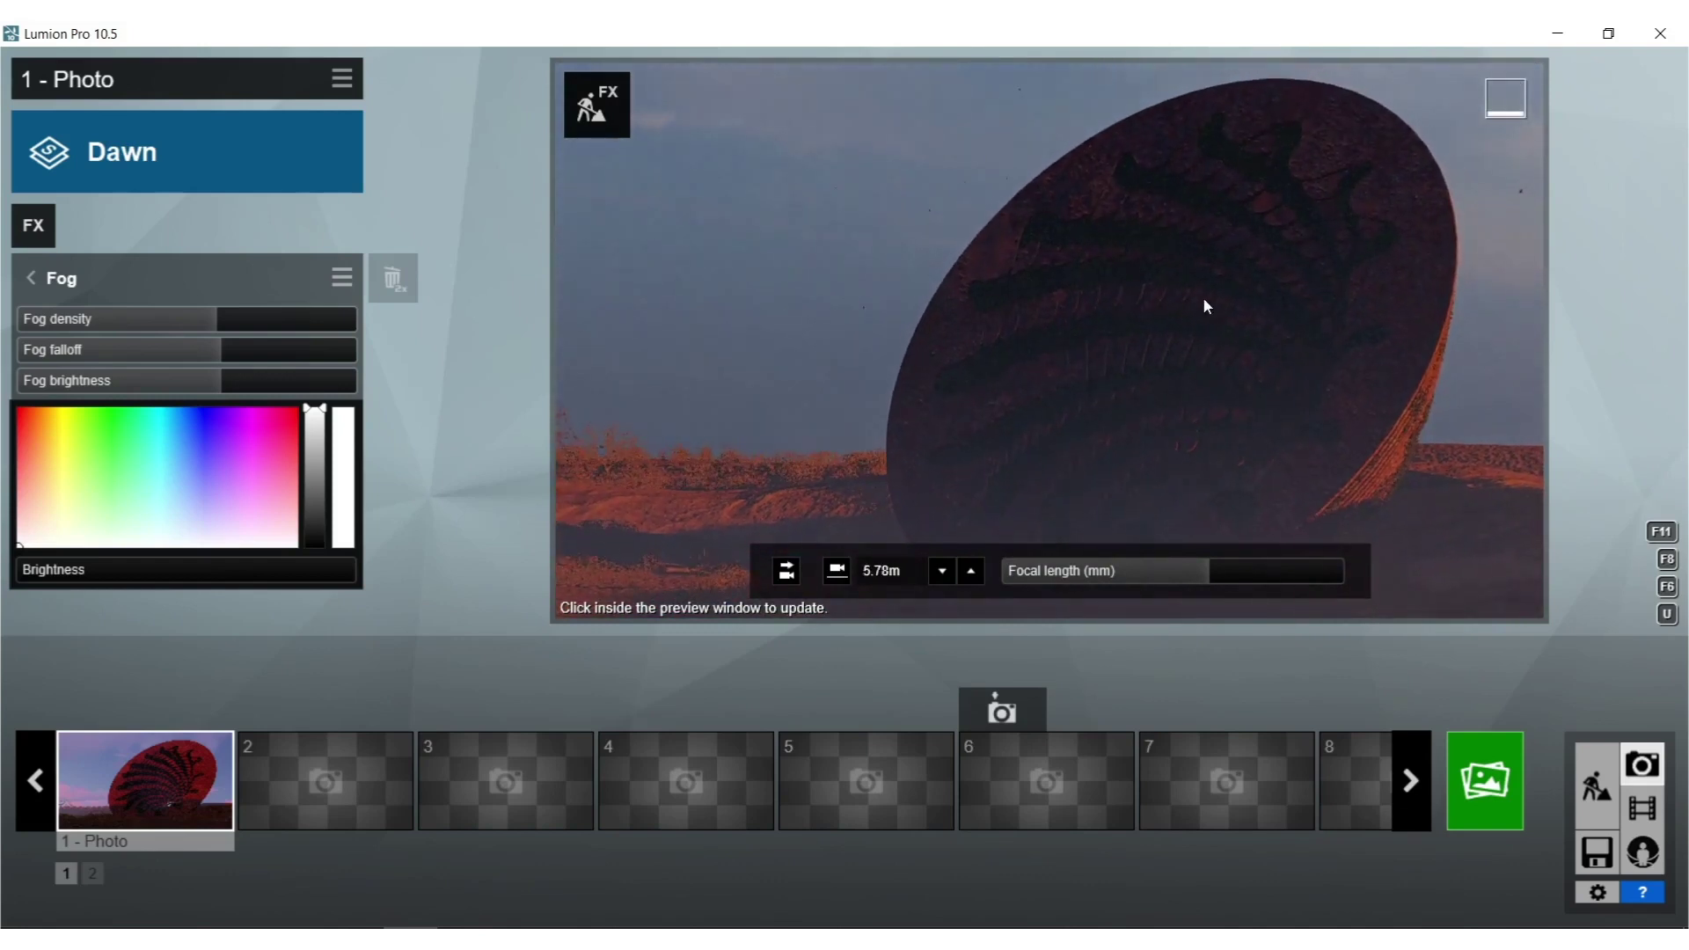
key(e)
right_drag(1266, 537, 1253, 468)
click(1253, 468)
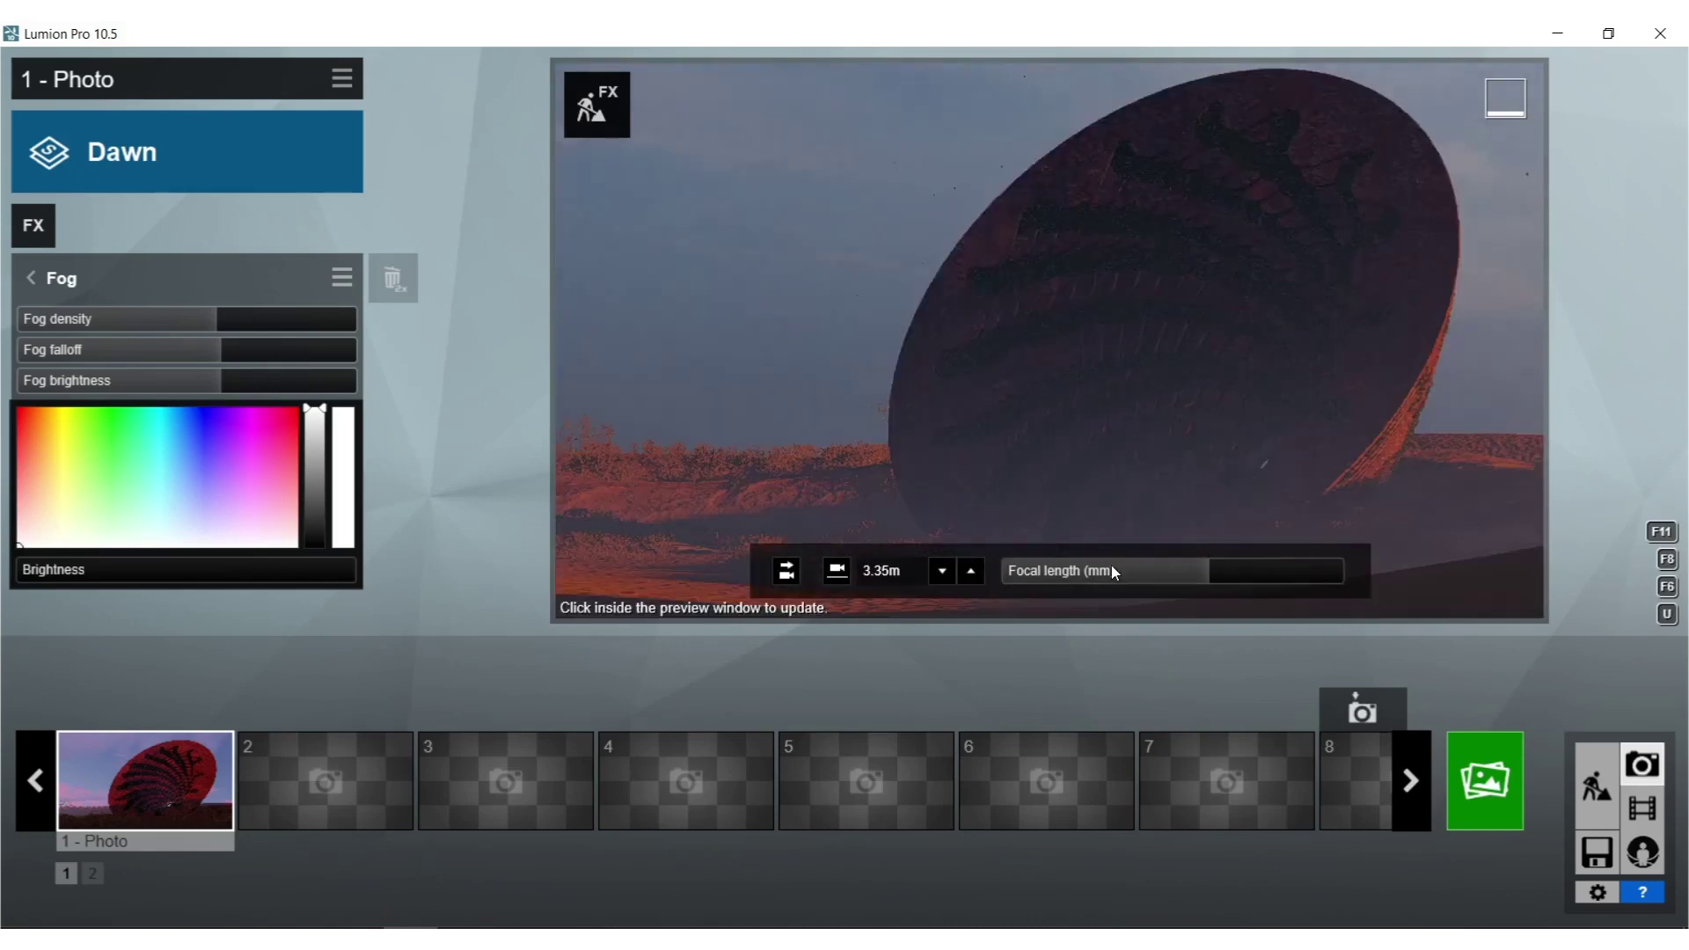
Restore the photo's stored camera view and update the preview.
key(shift+1)
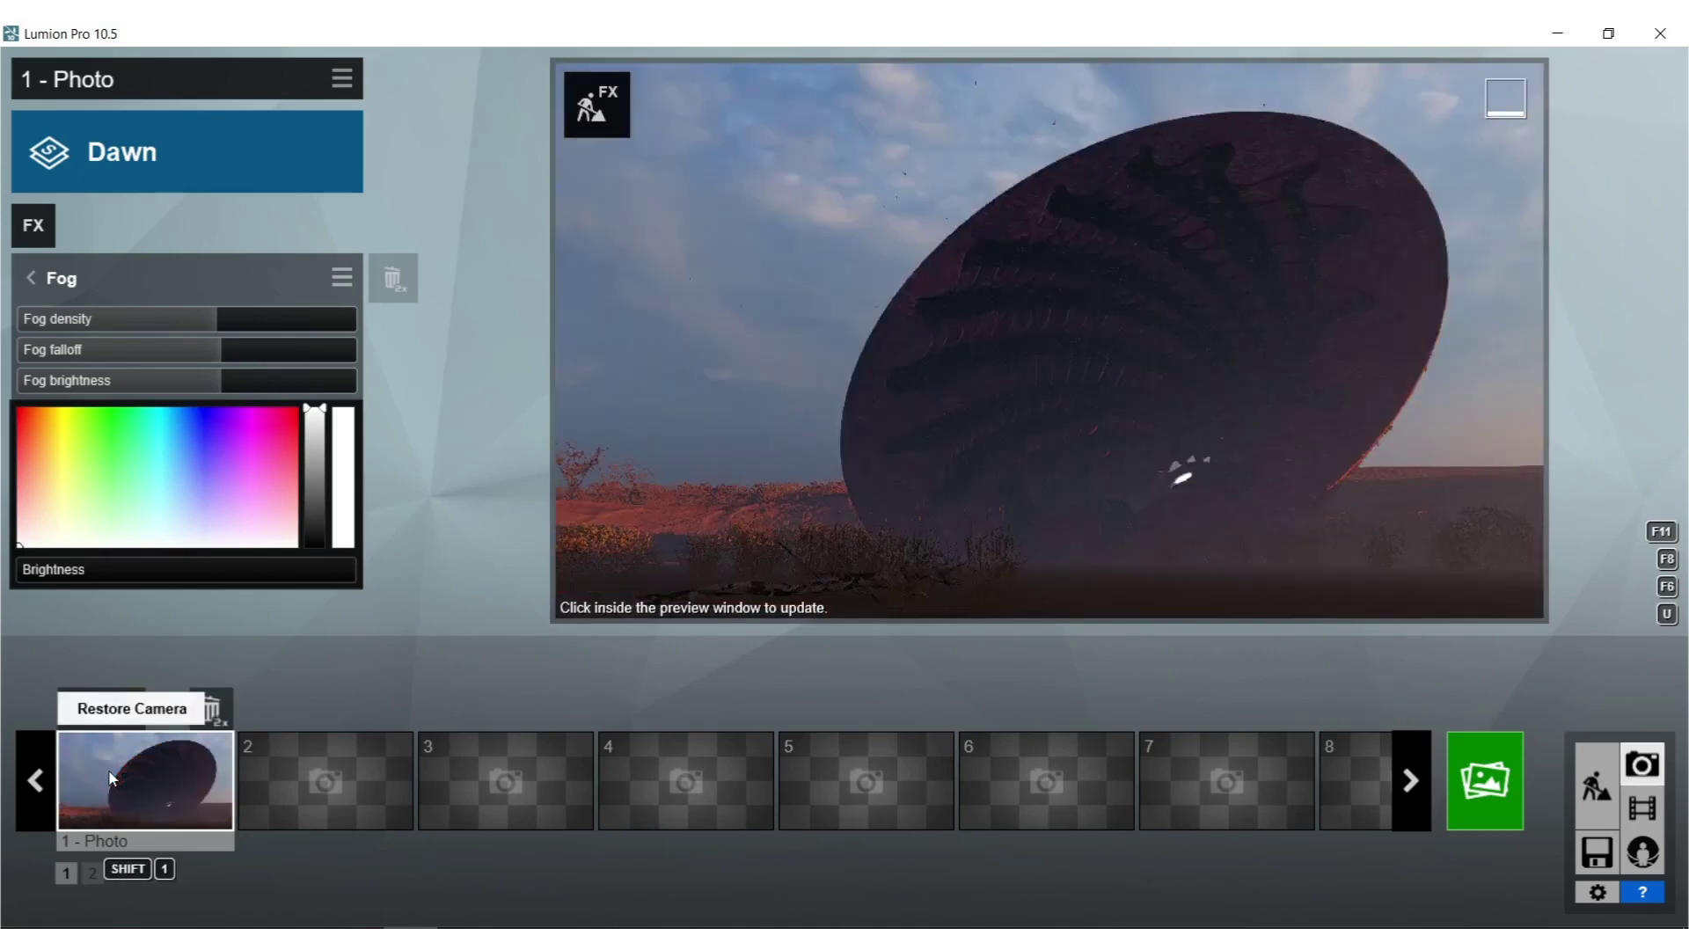
click(1016, 444)
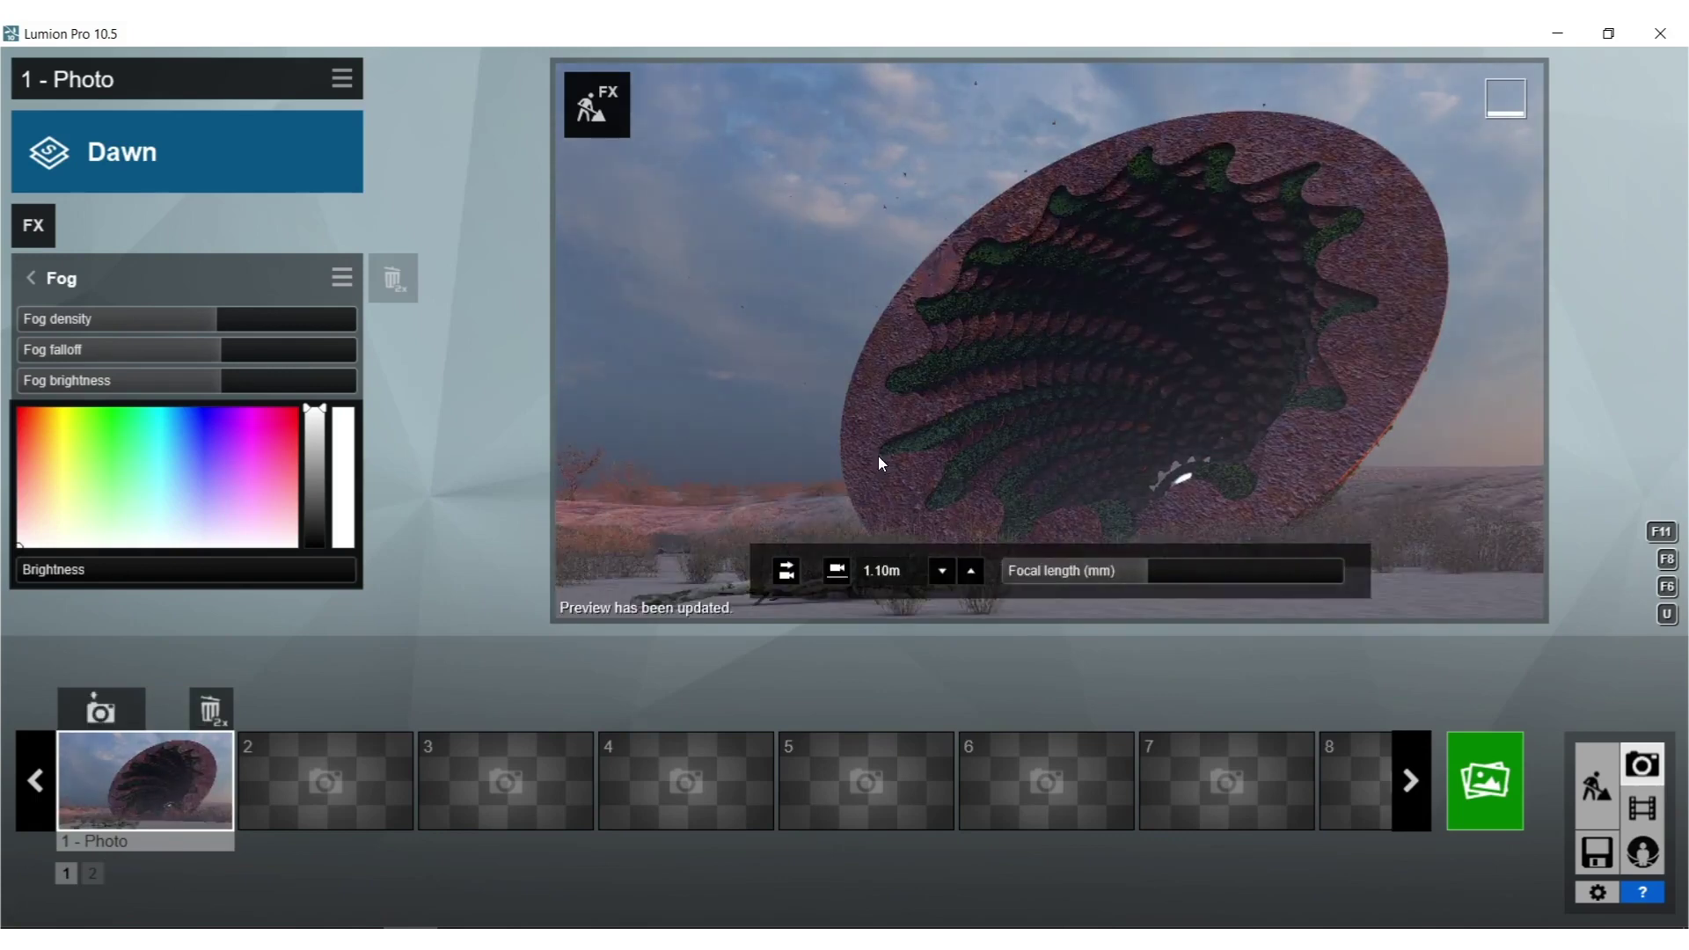
In Build with Effects, replace the shell's AgedIron2 material with the indoor Polii TilesMarble 063 2k material and save the change.
click(598, 104)
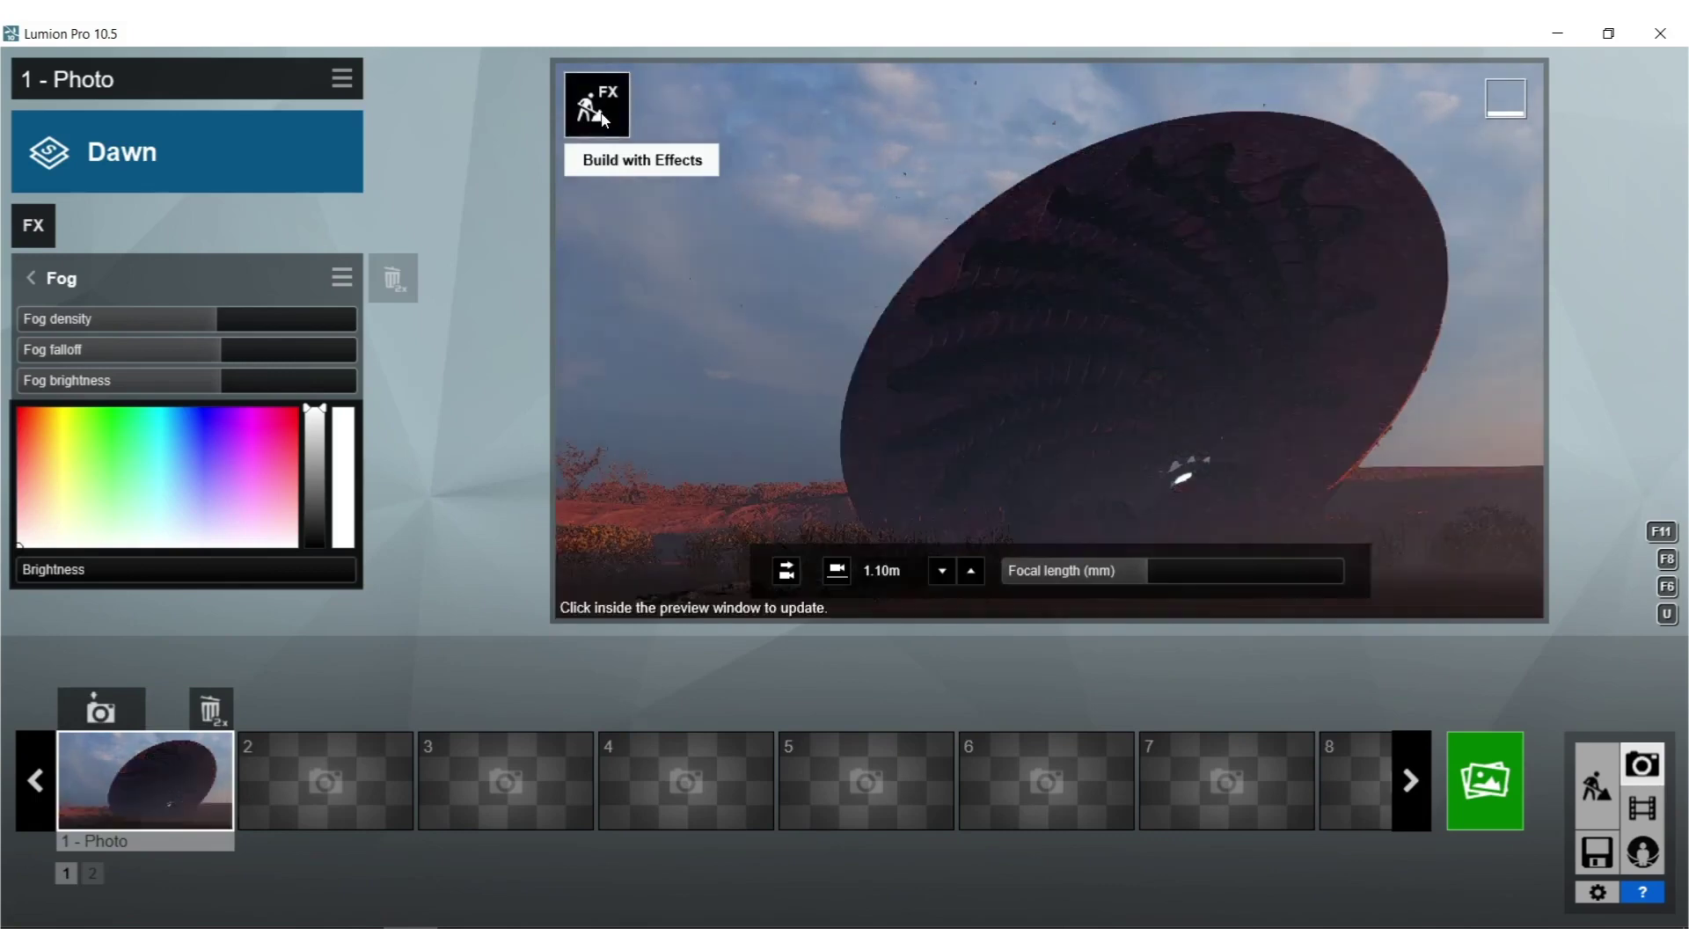
click(153, 781)
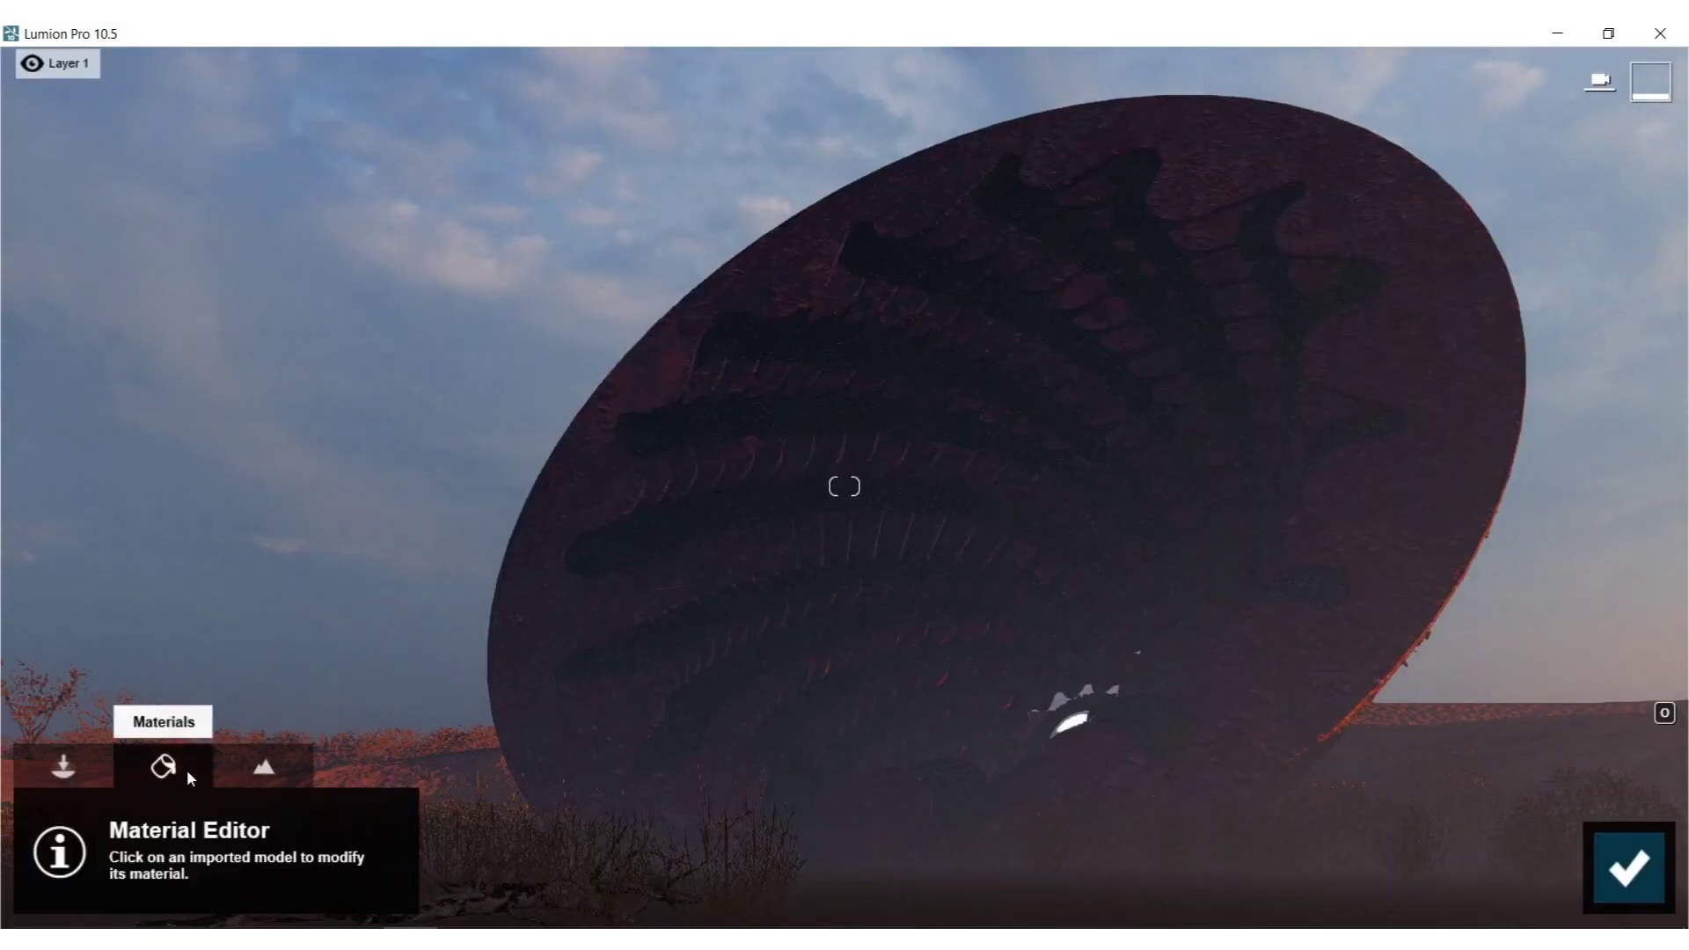
click(570, 534)
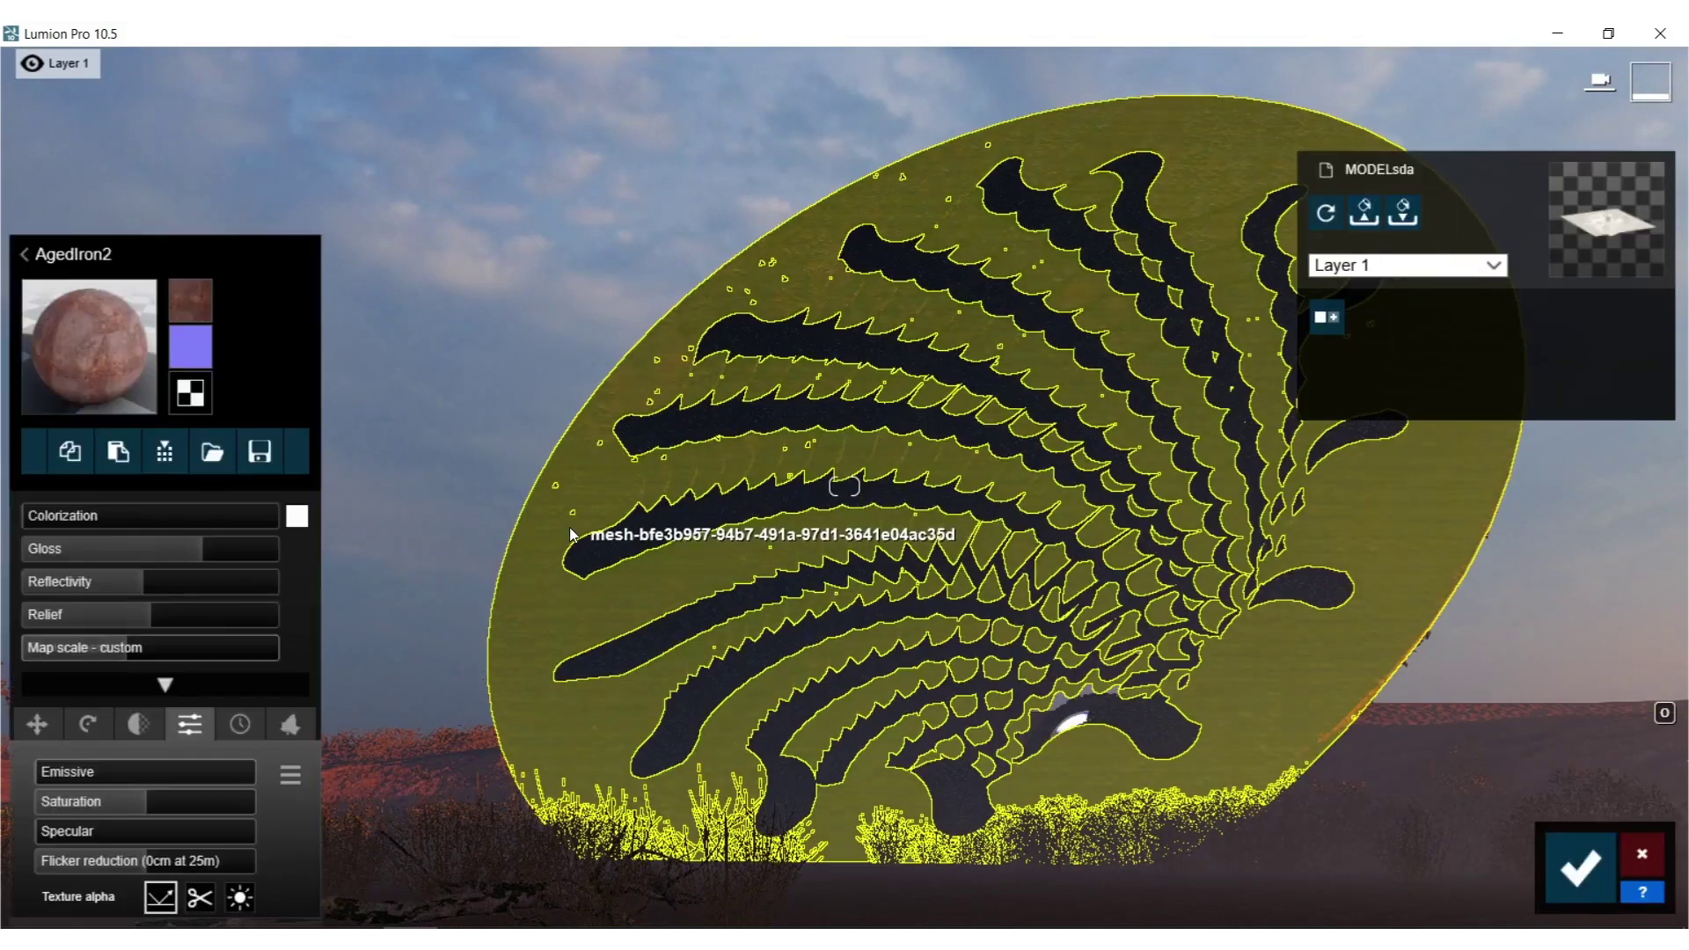
click(16, 265)
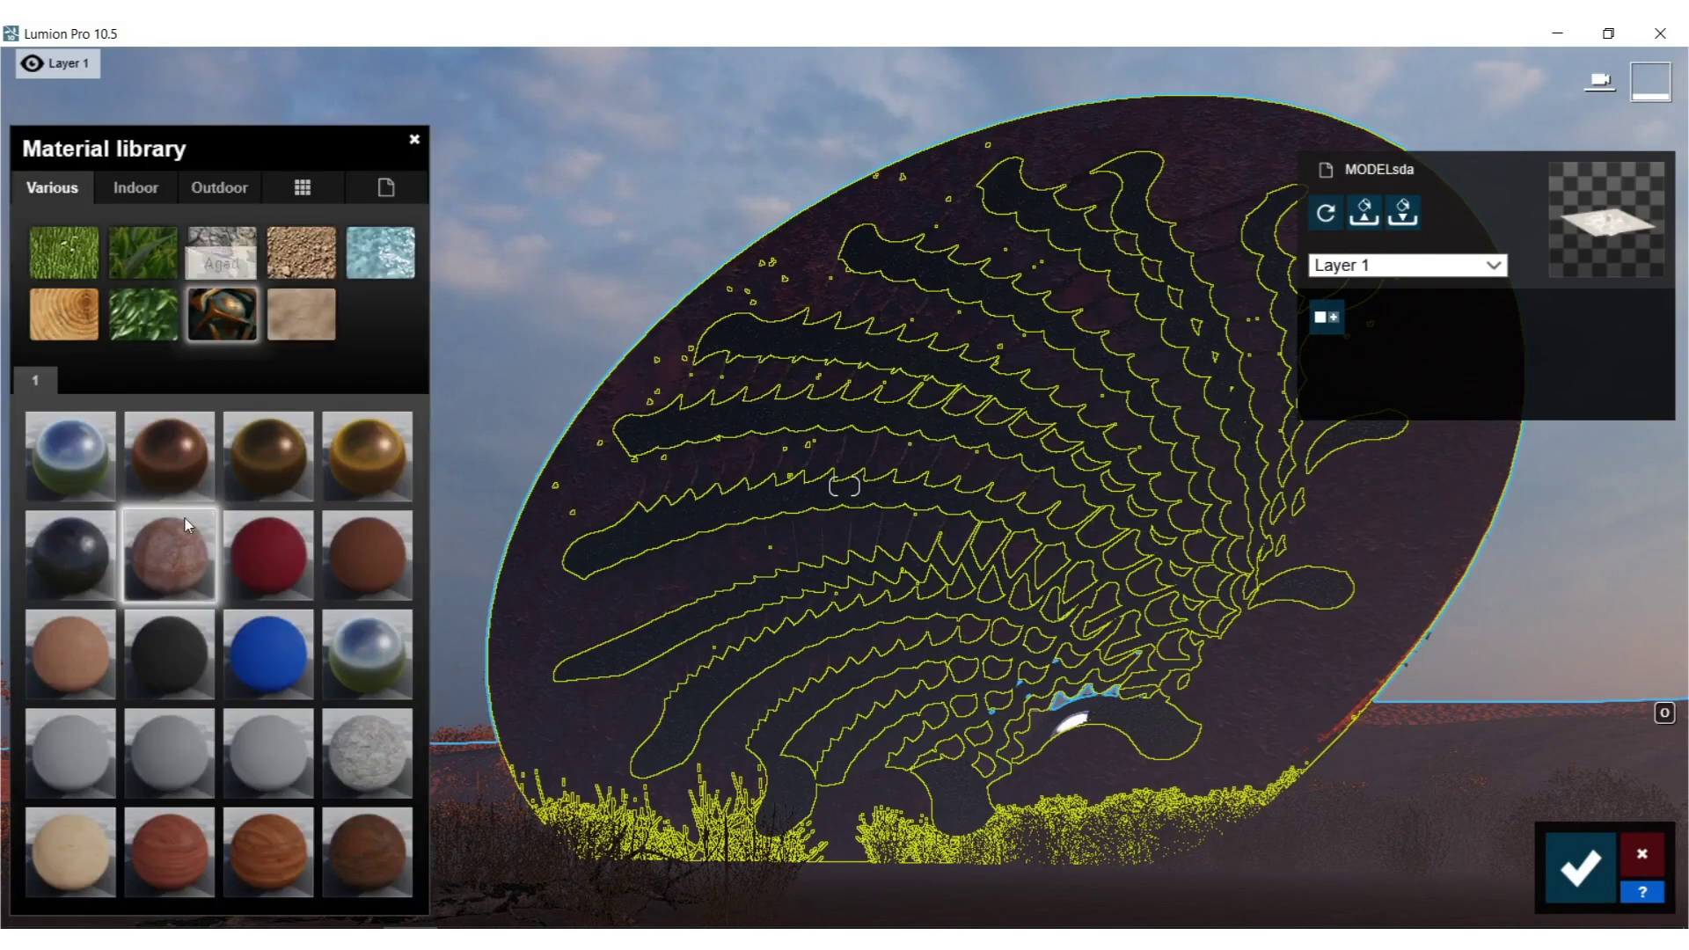
click(136, 187)
click(199, 339)
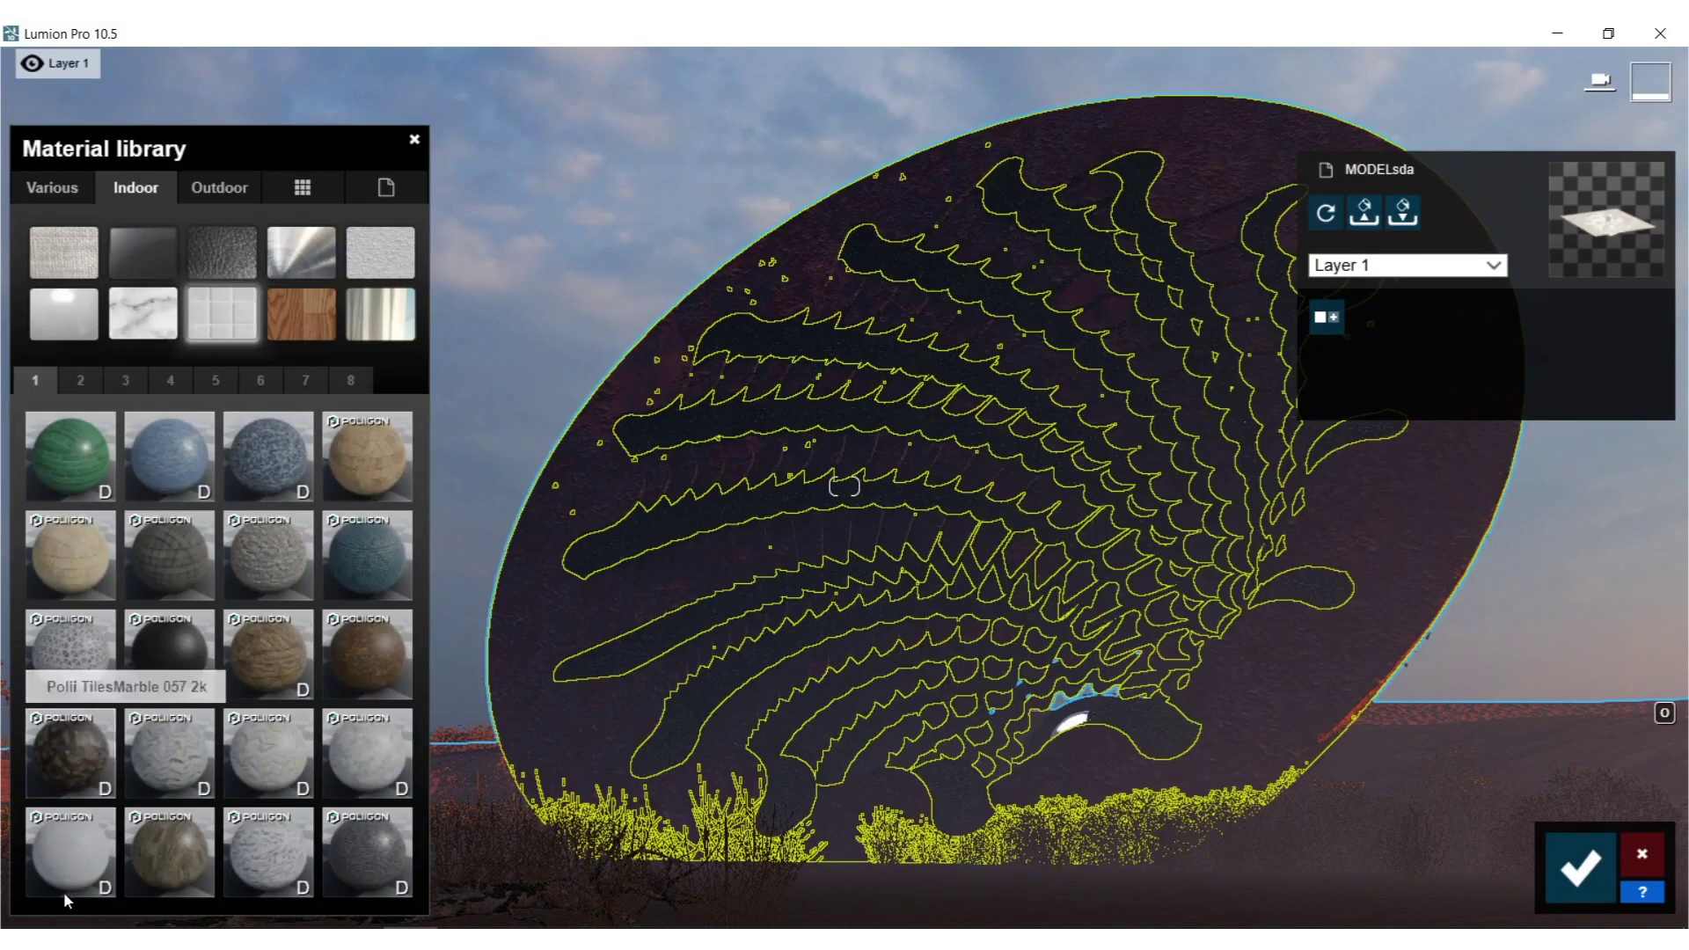
click(69, 851)
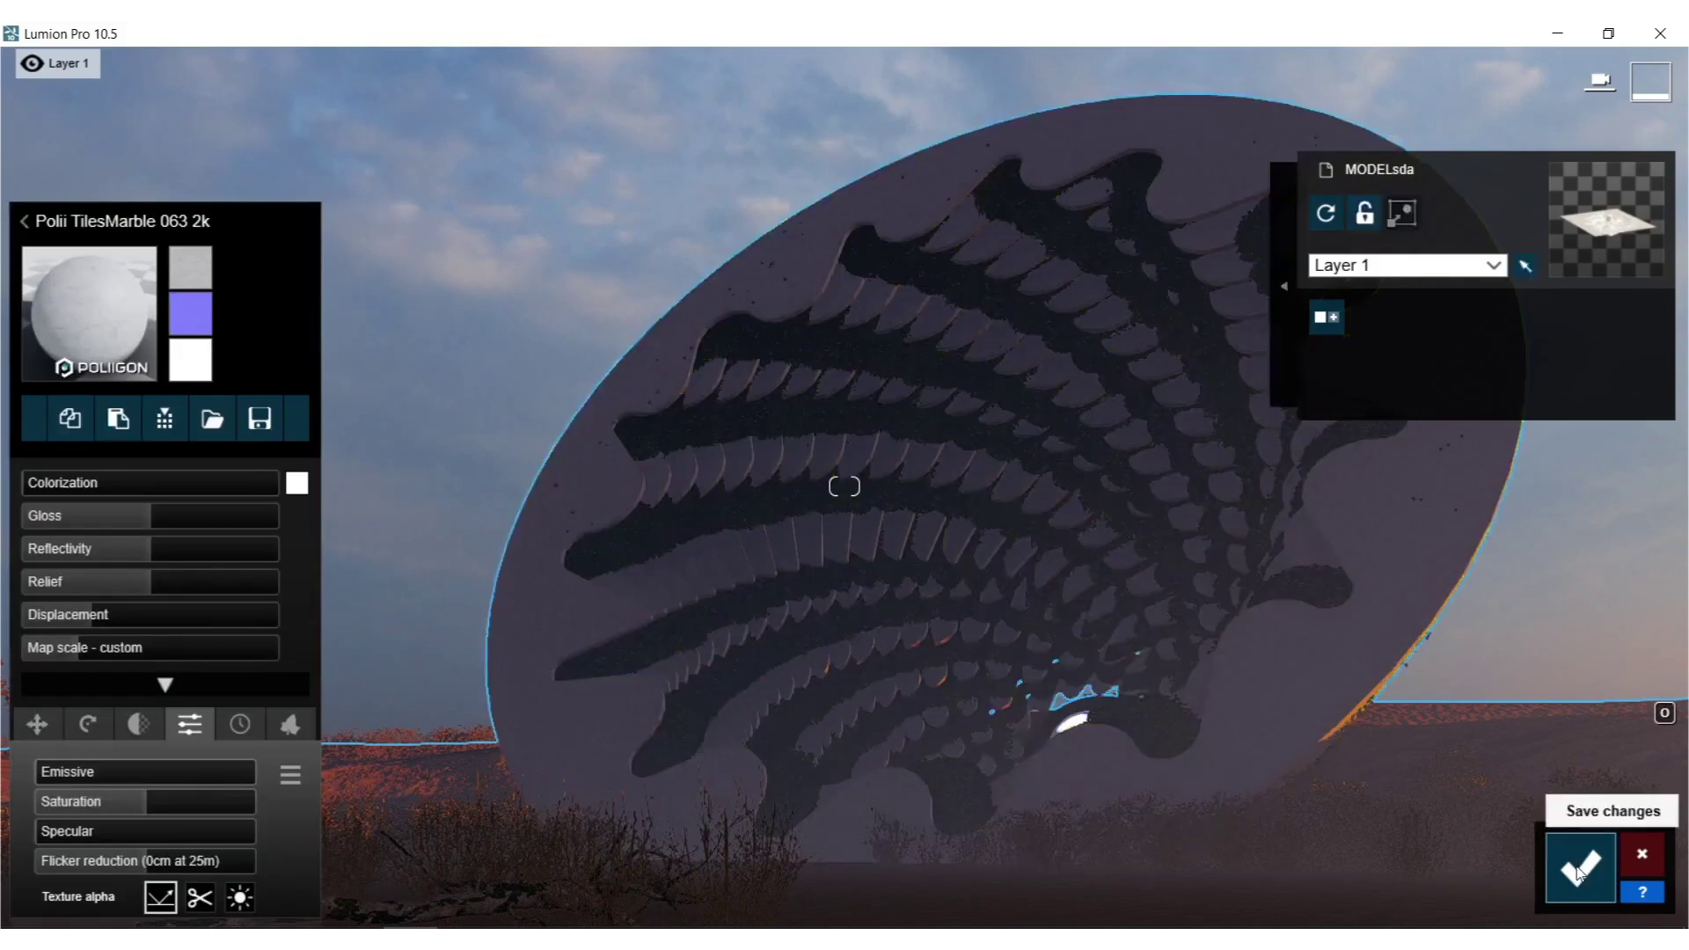
click(1579, 864)
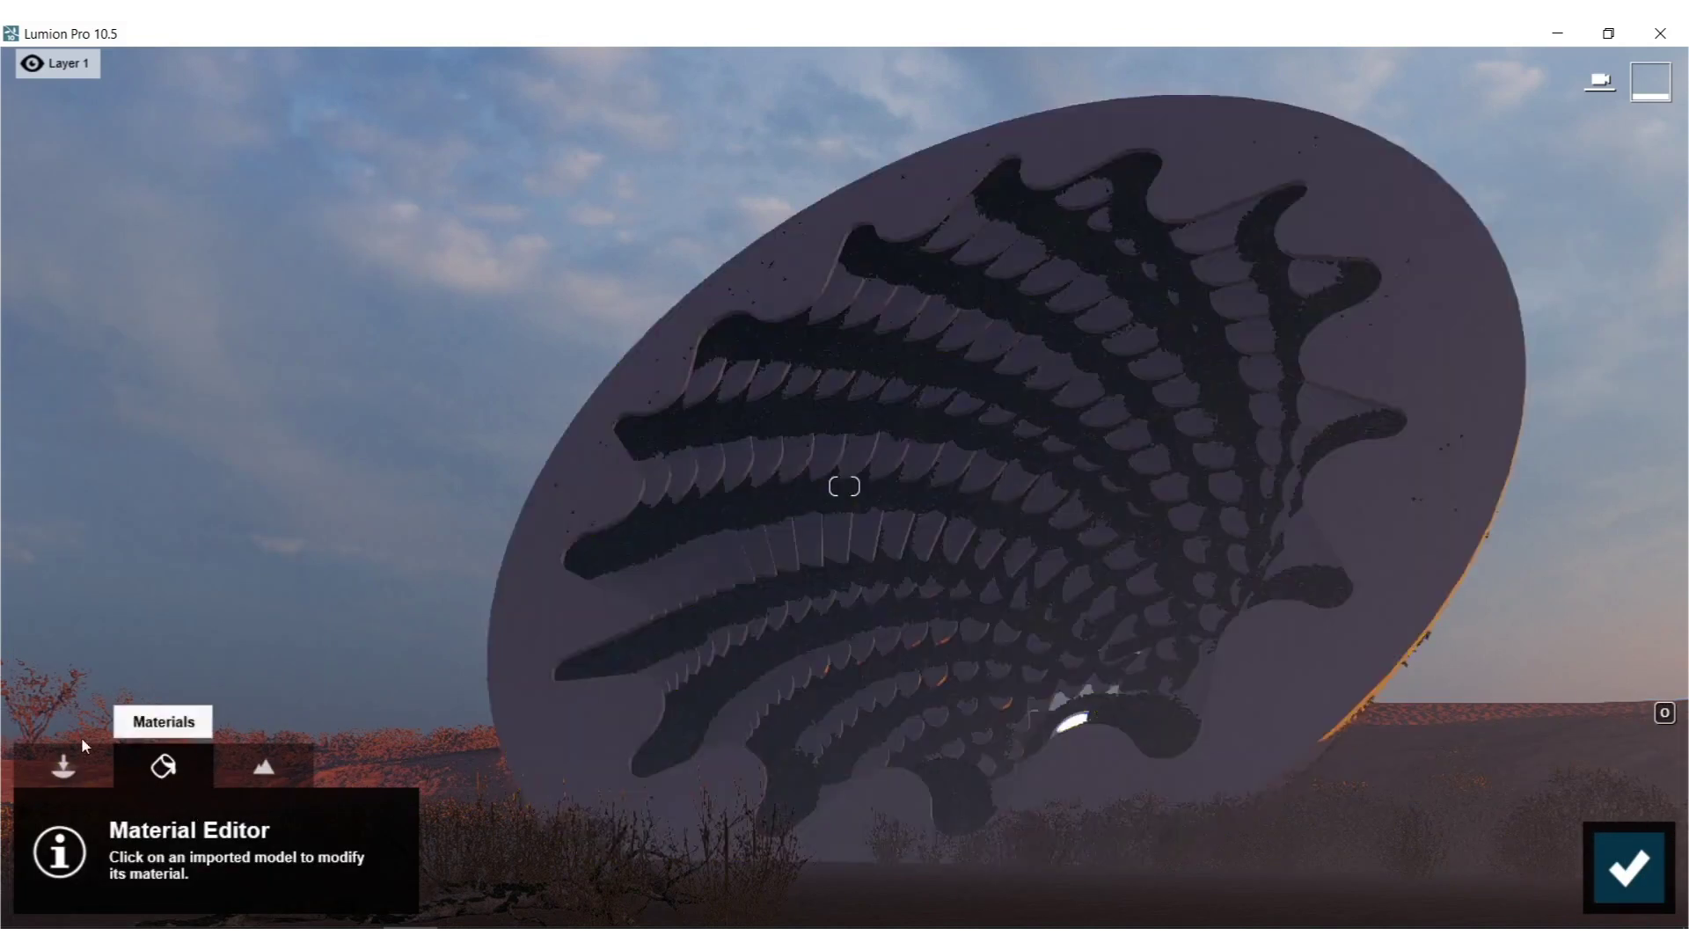
Look through the 2D people in the character library and choose the standing figure with a raised arm on page 5.
click(49, 774)
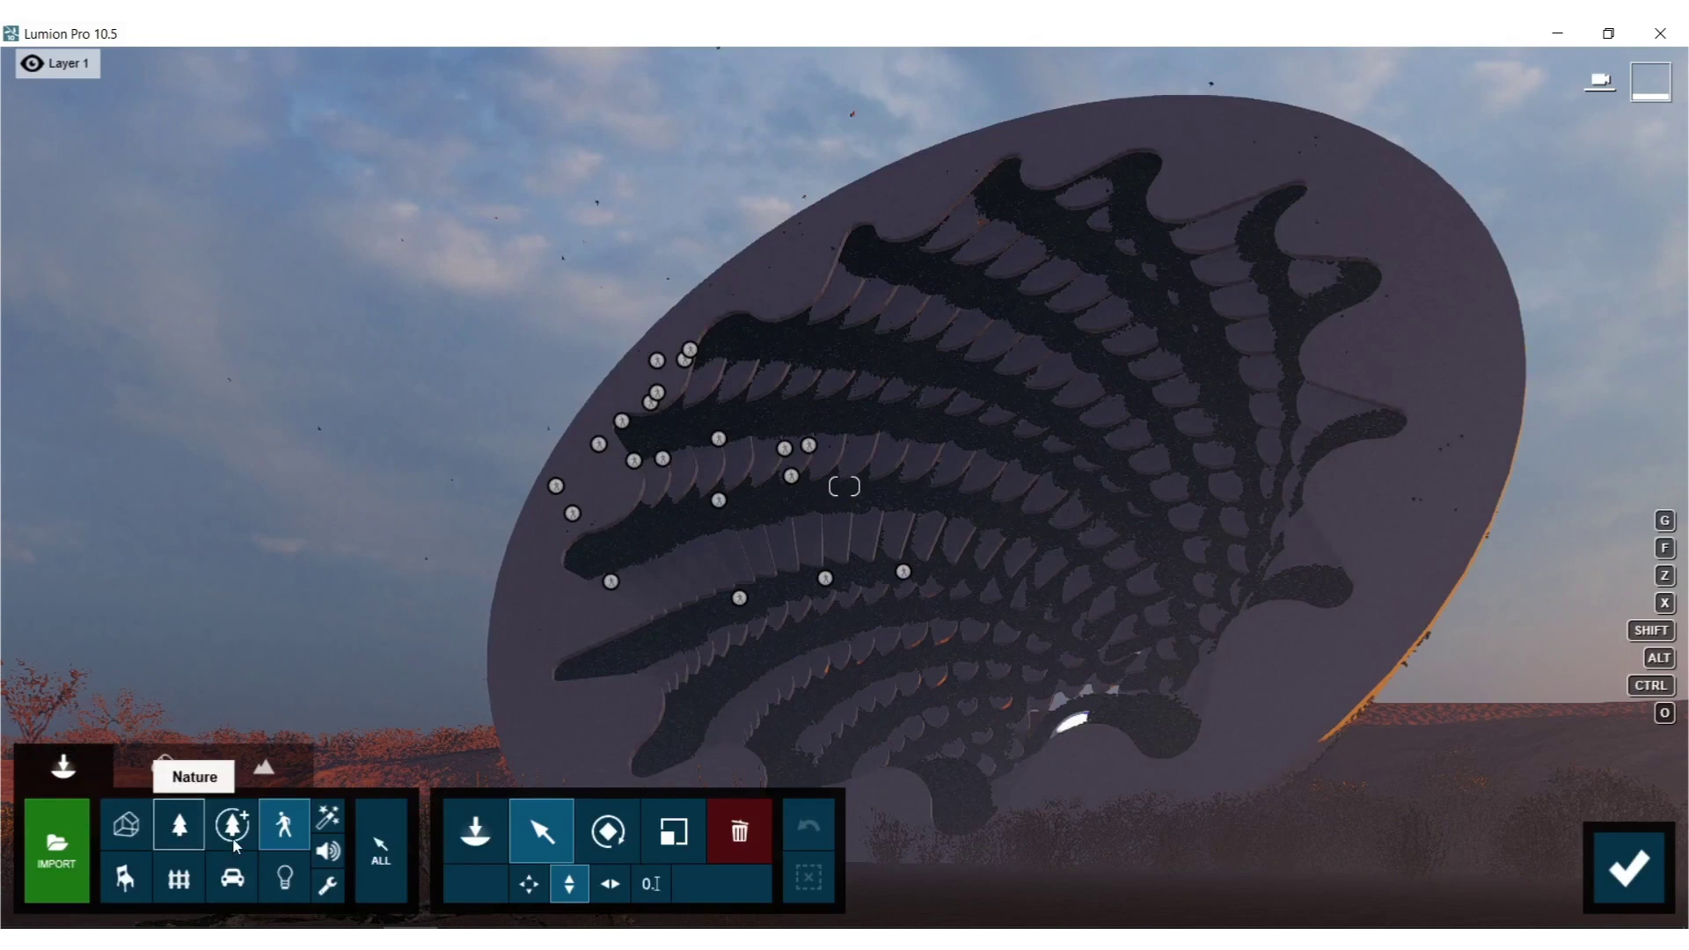
click(284, 825)
click(46, 266)
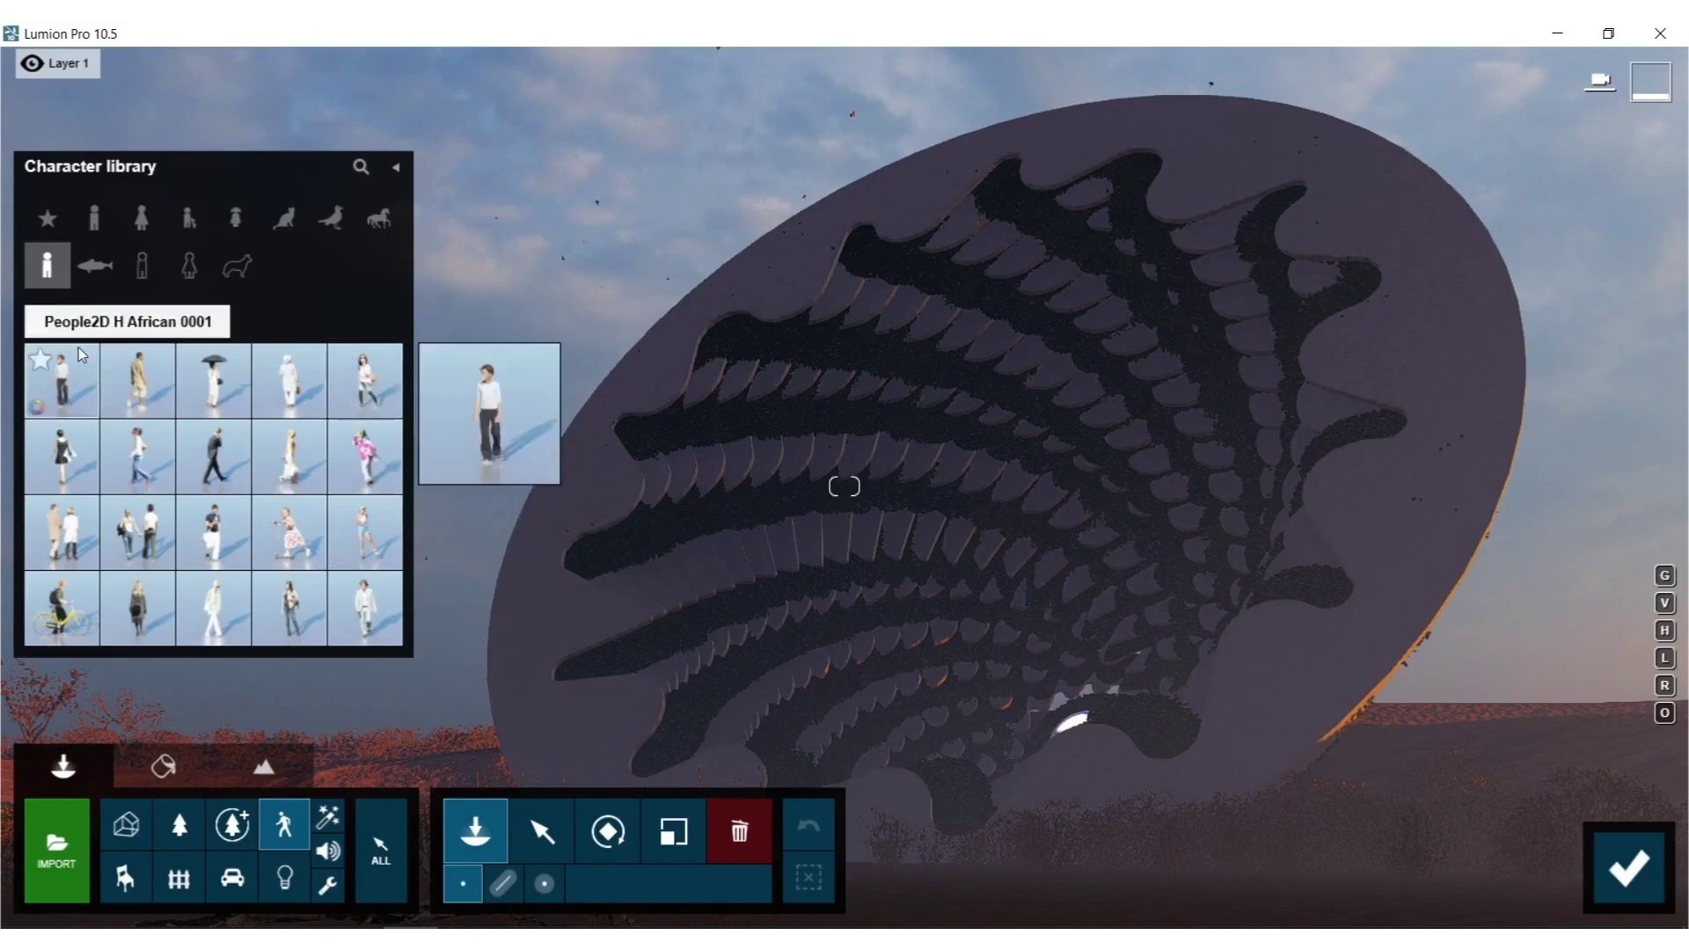
click(63, 320)
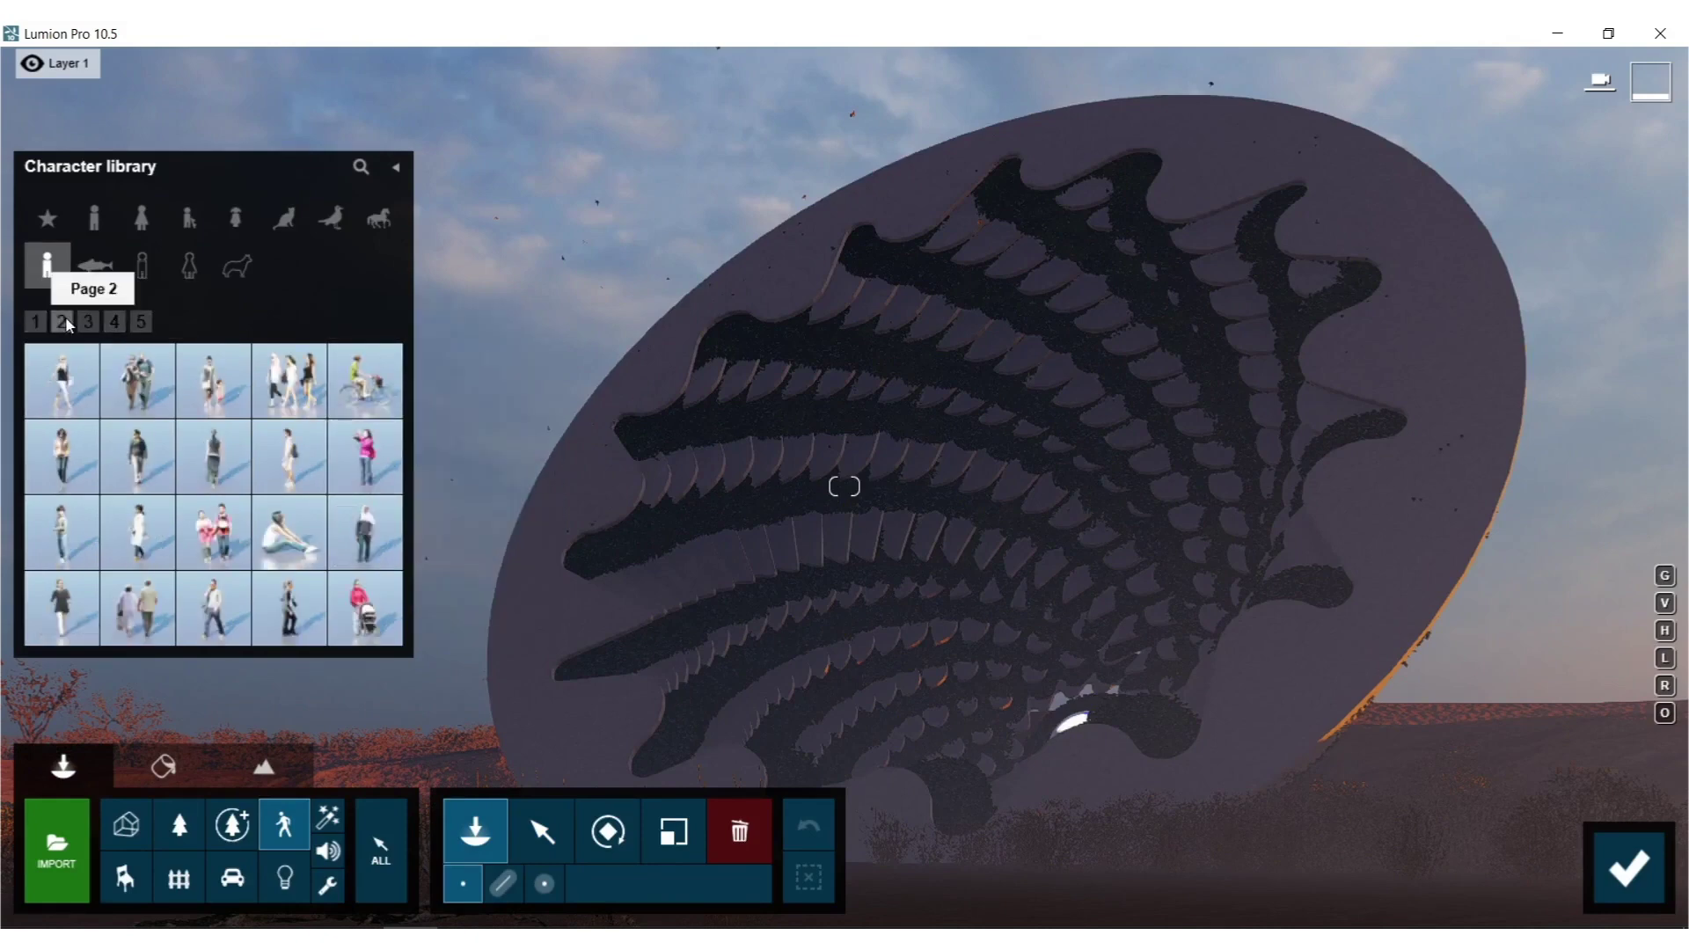
click(114, 322)
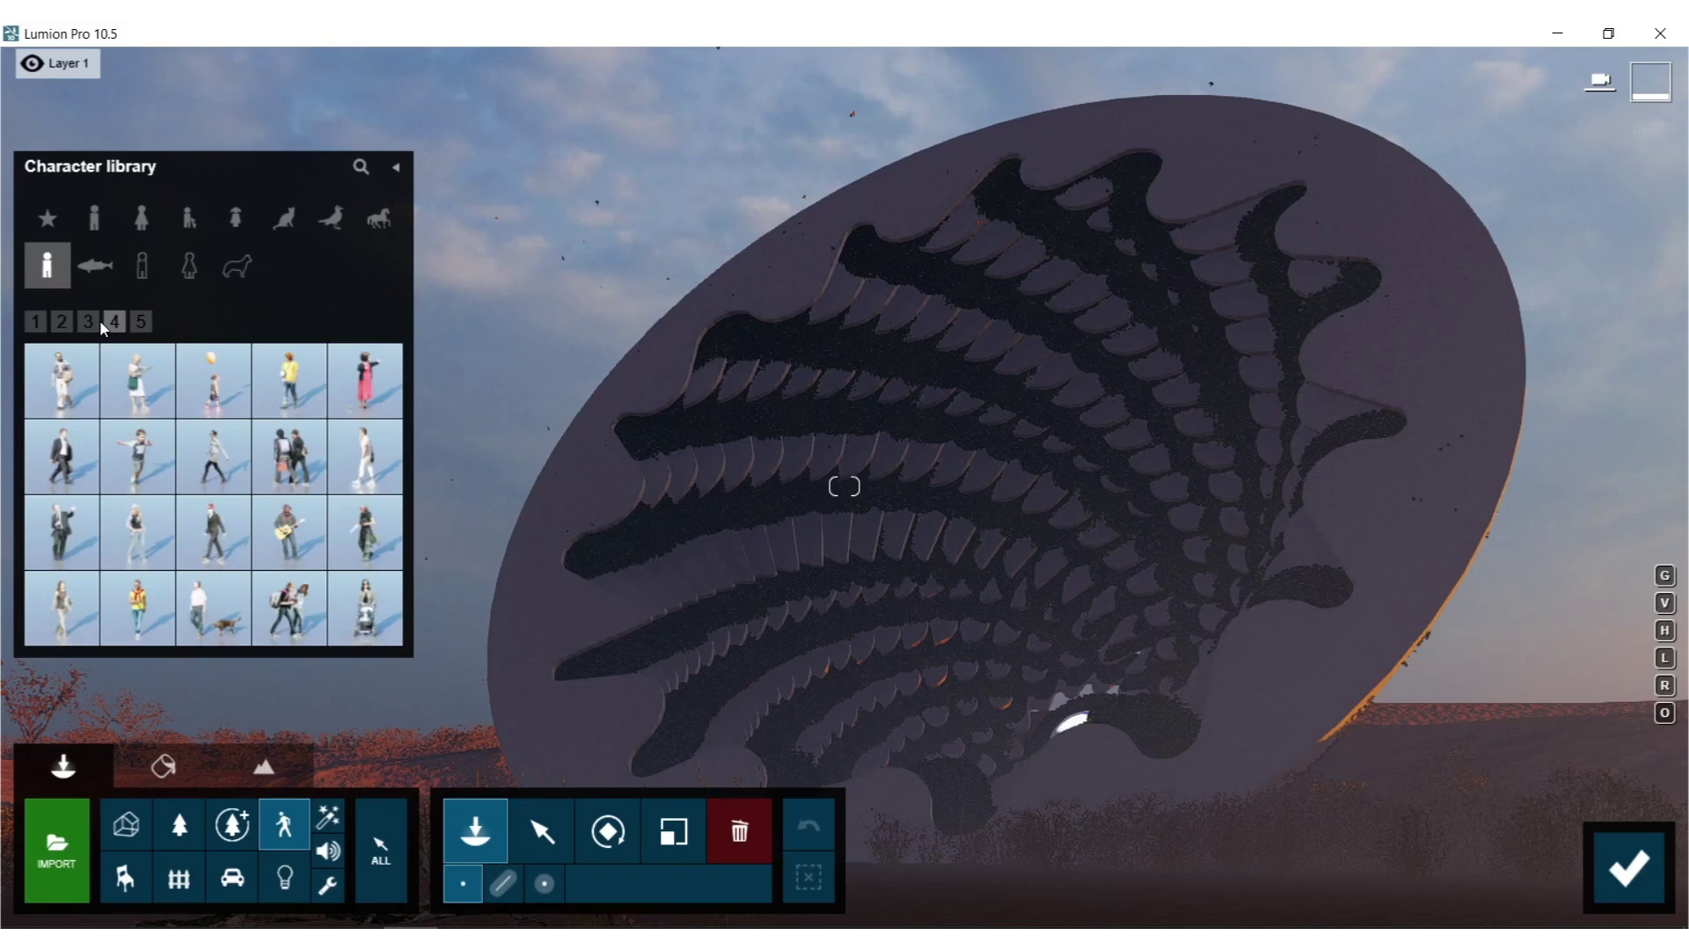
click(90, 322)
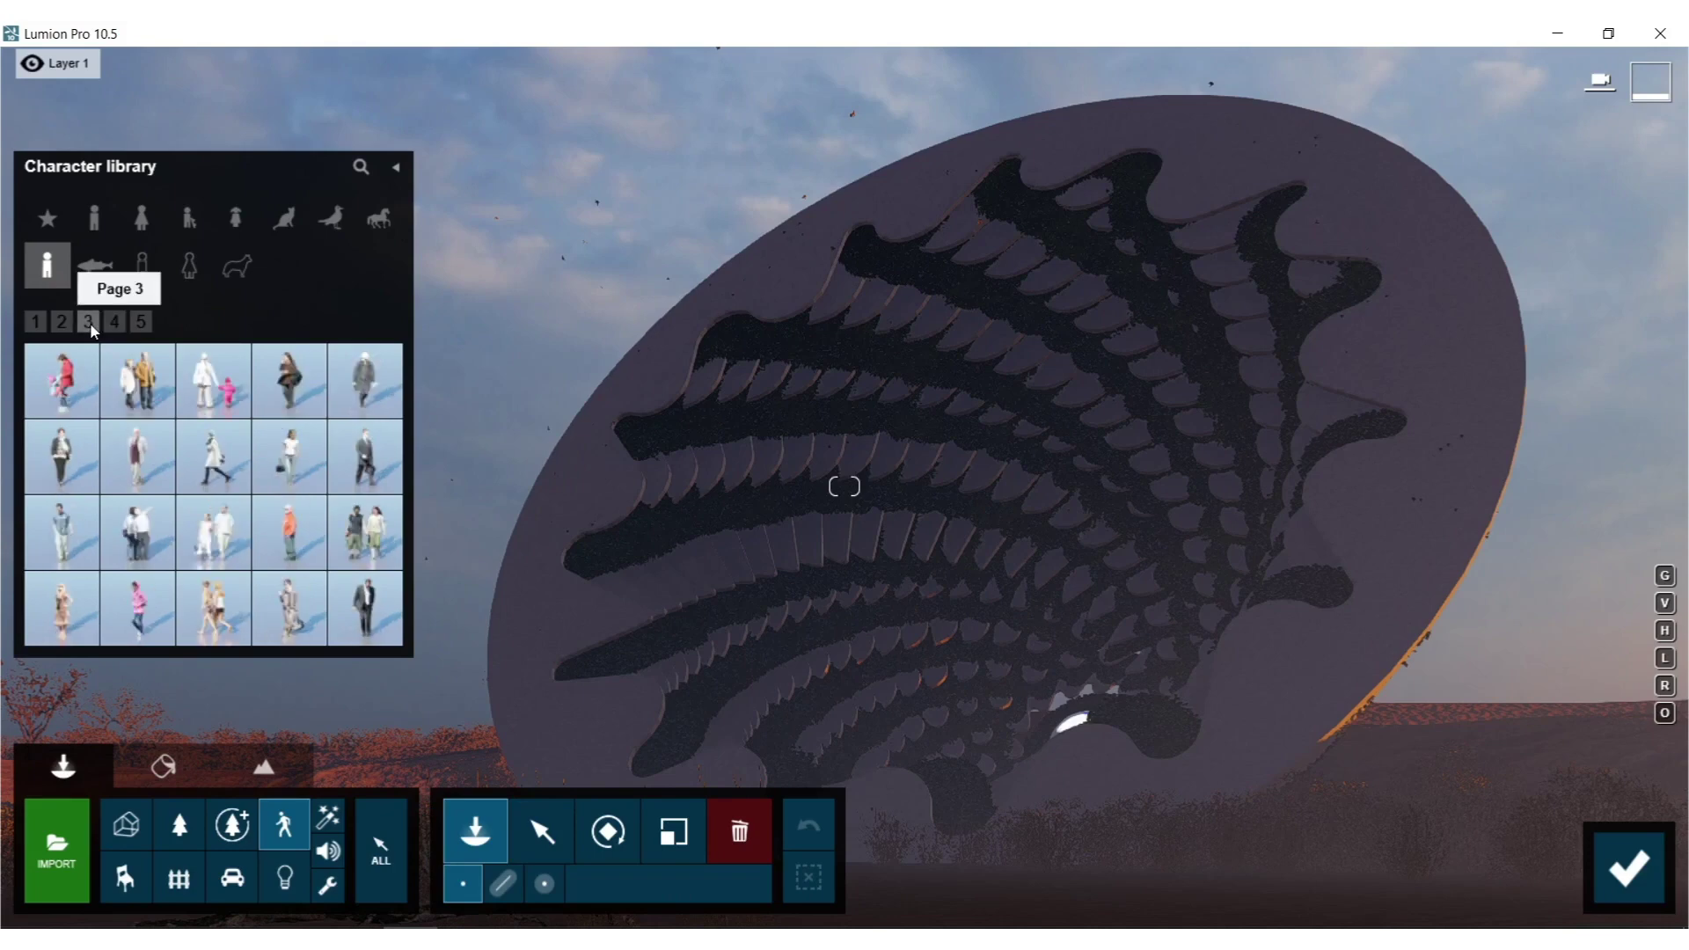
mouse_move(162, 350)
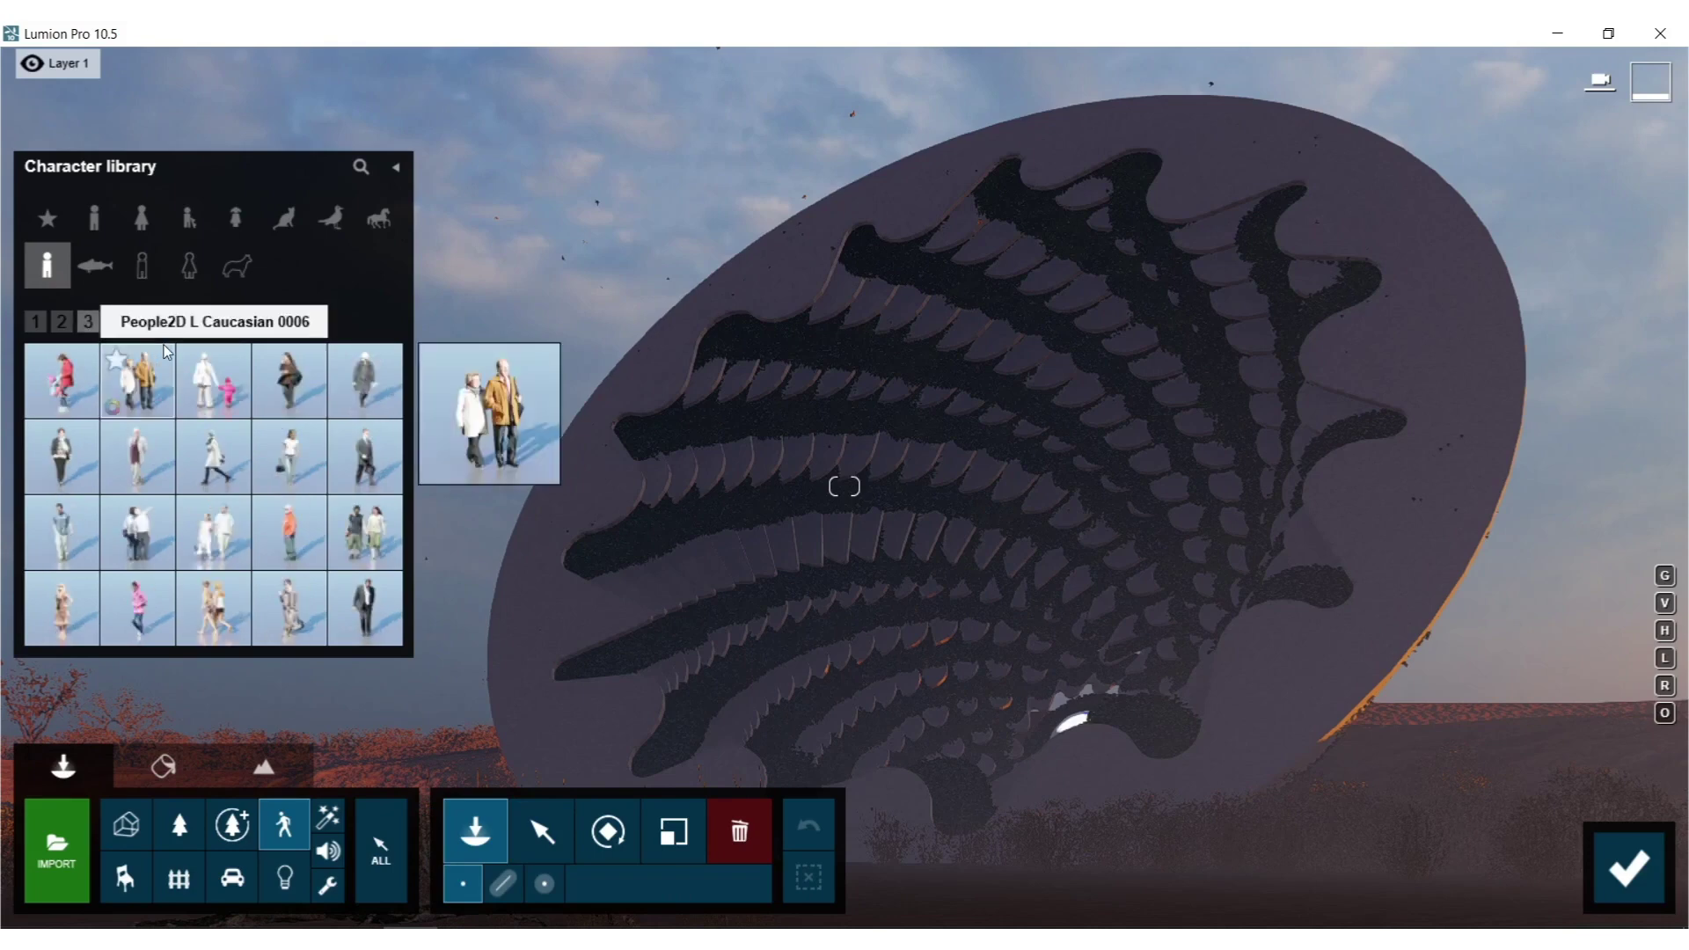
click(141, 322)
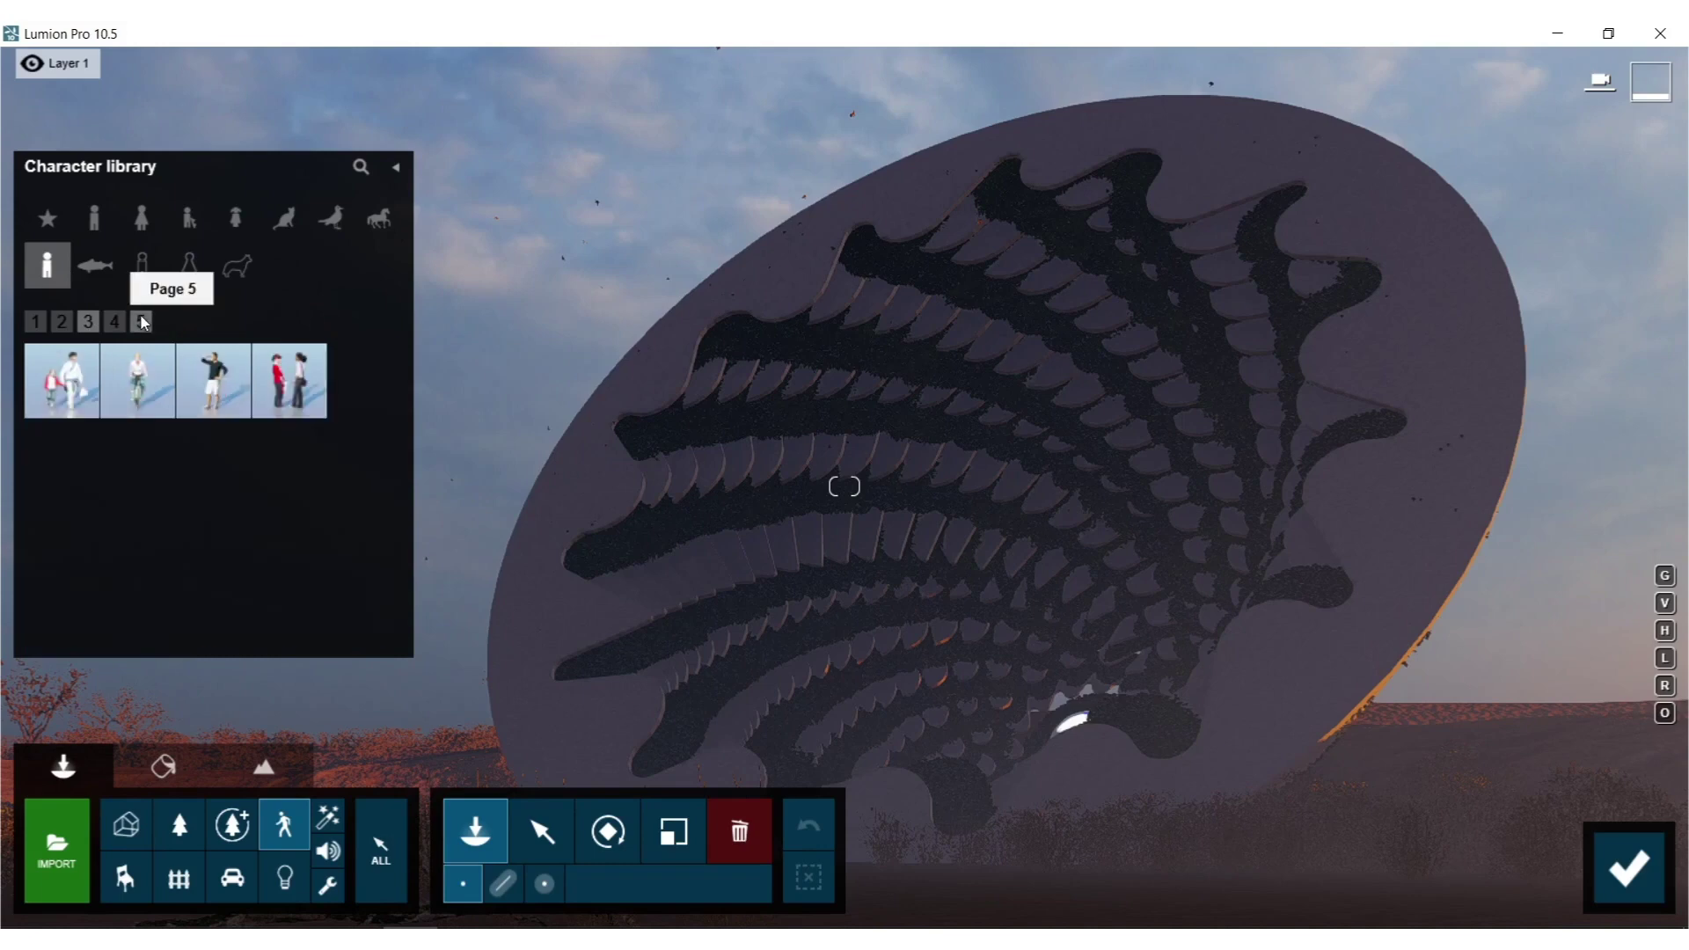
click(201, 387)
Place the 2D figure on the sand behind the fallen branch, next to the shrubs, and scale it down slightly.
right_drag(619, 590, 516, 551)
click(654, 515)
drag(618, 524, 718, 478)
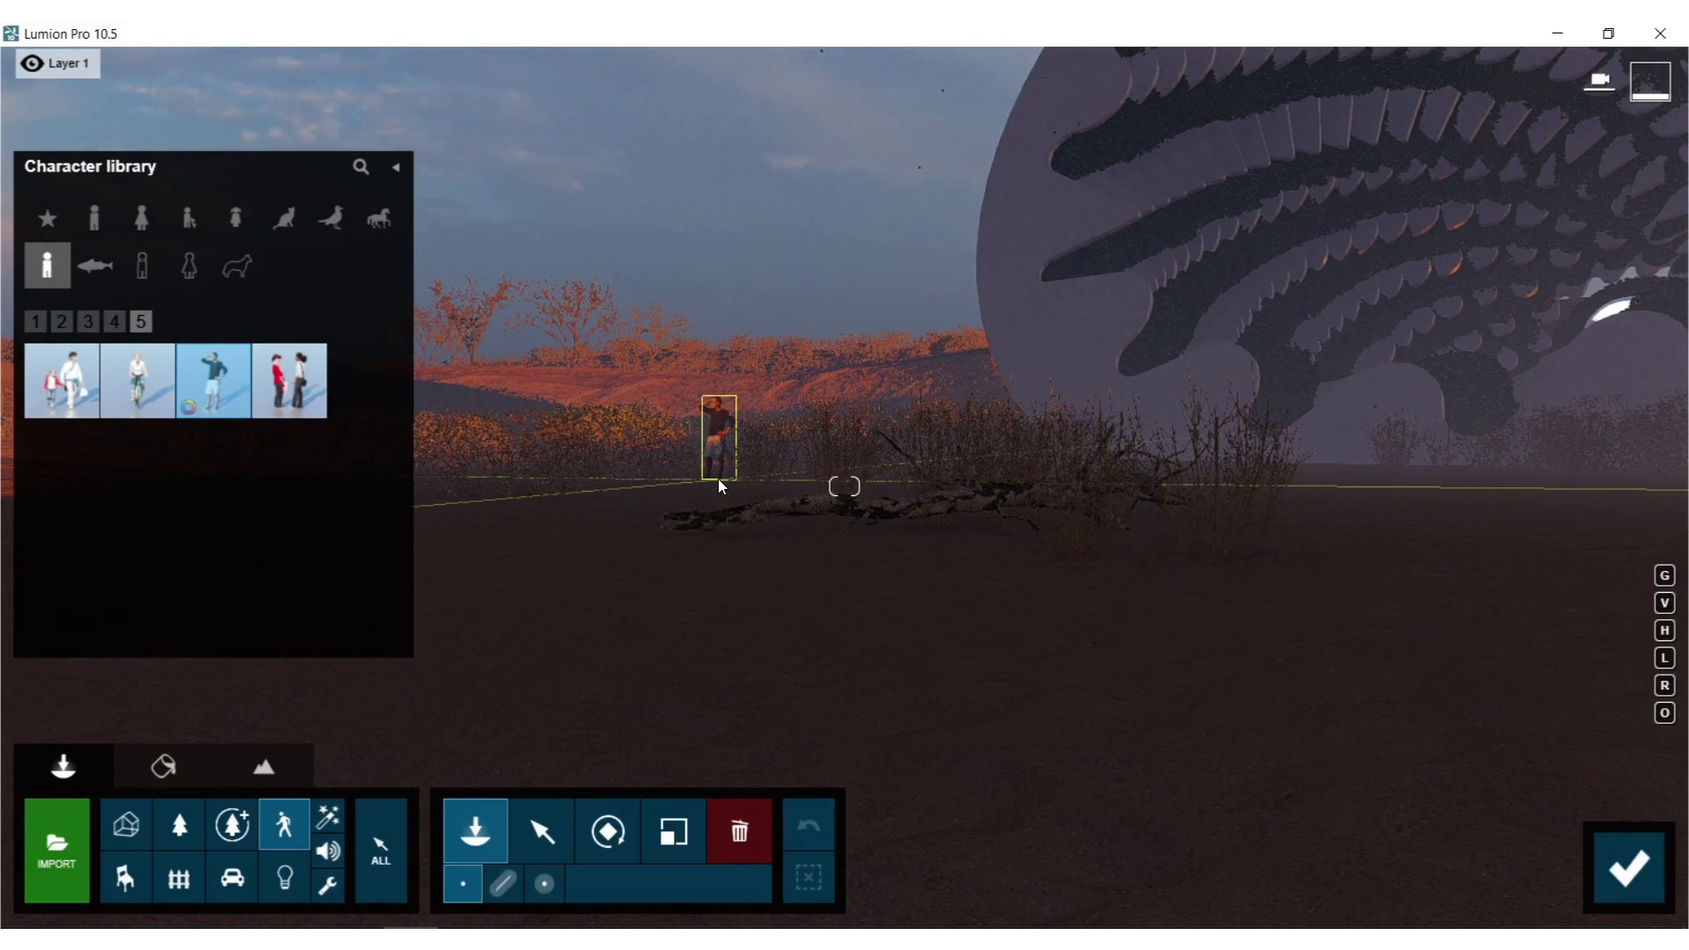
key(l)
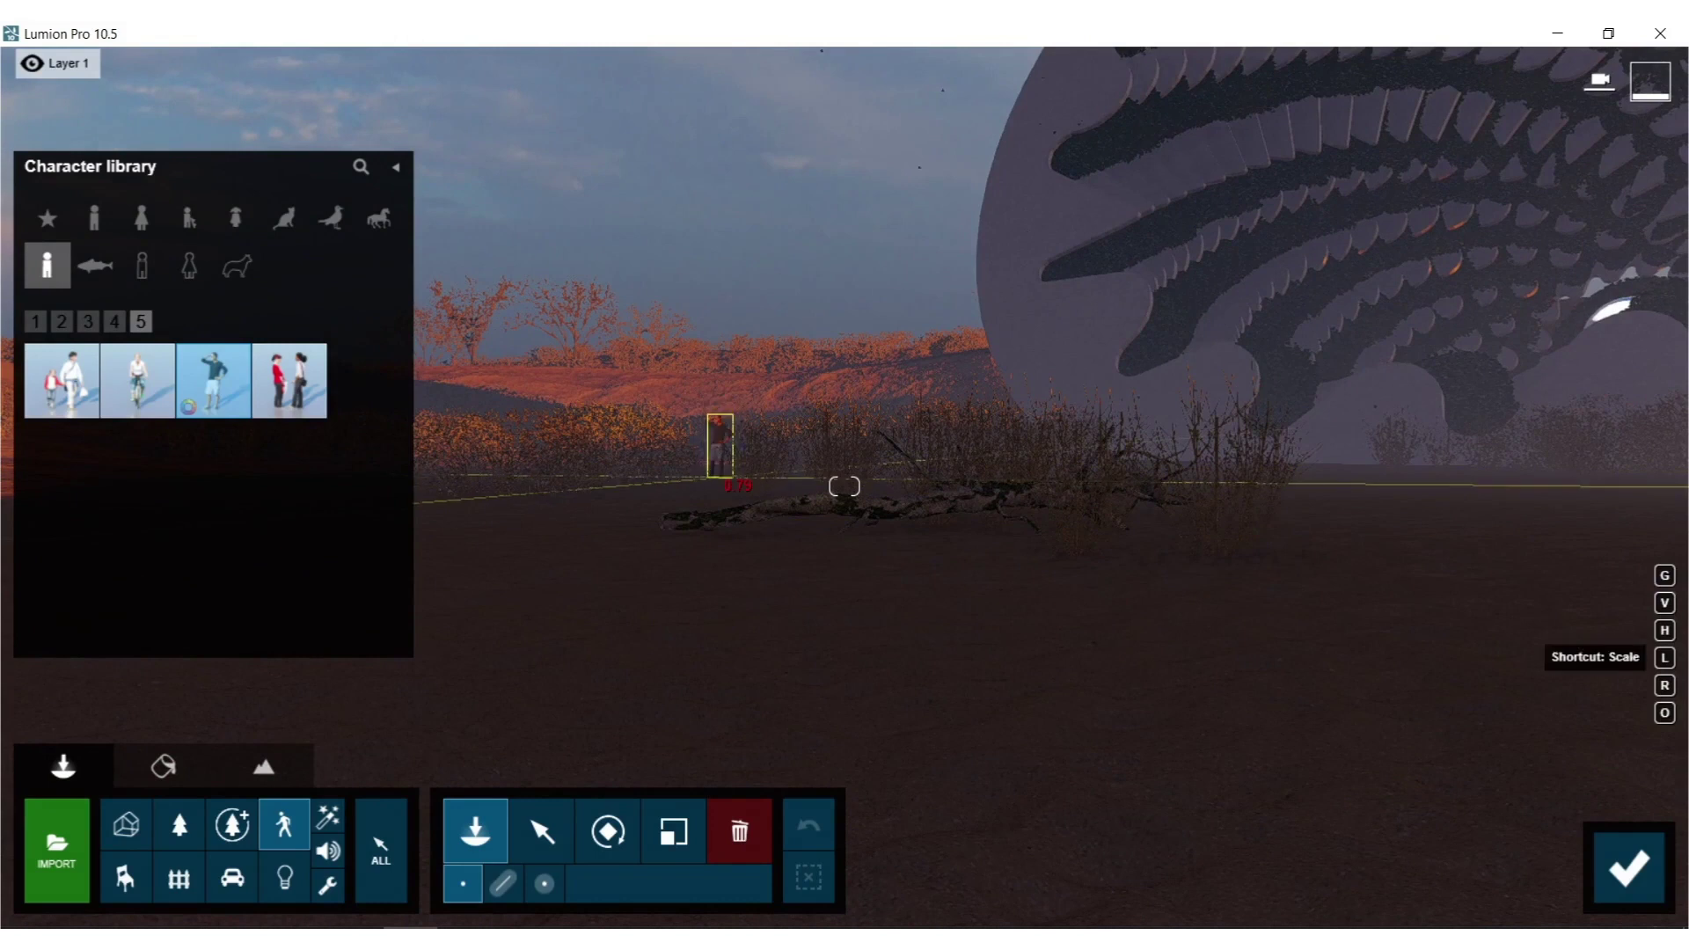
drag(719, 483, 720, 477)
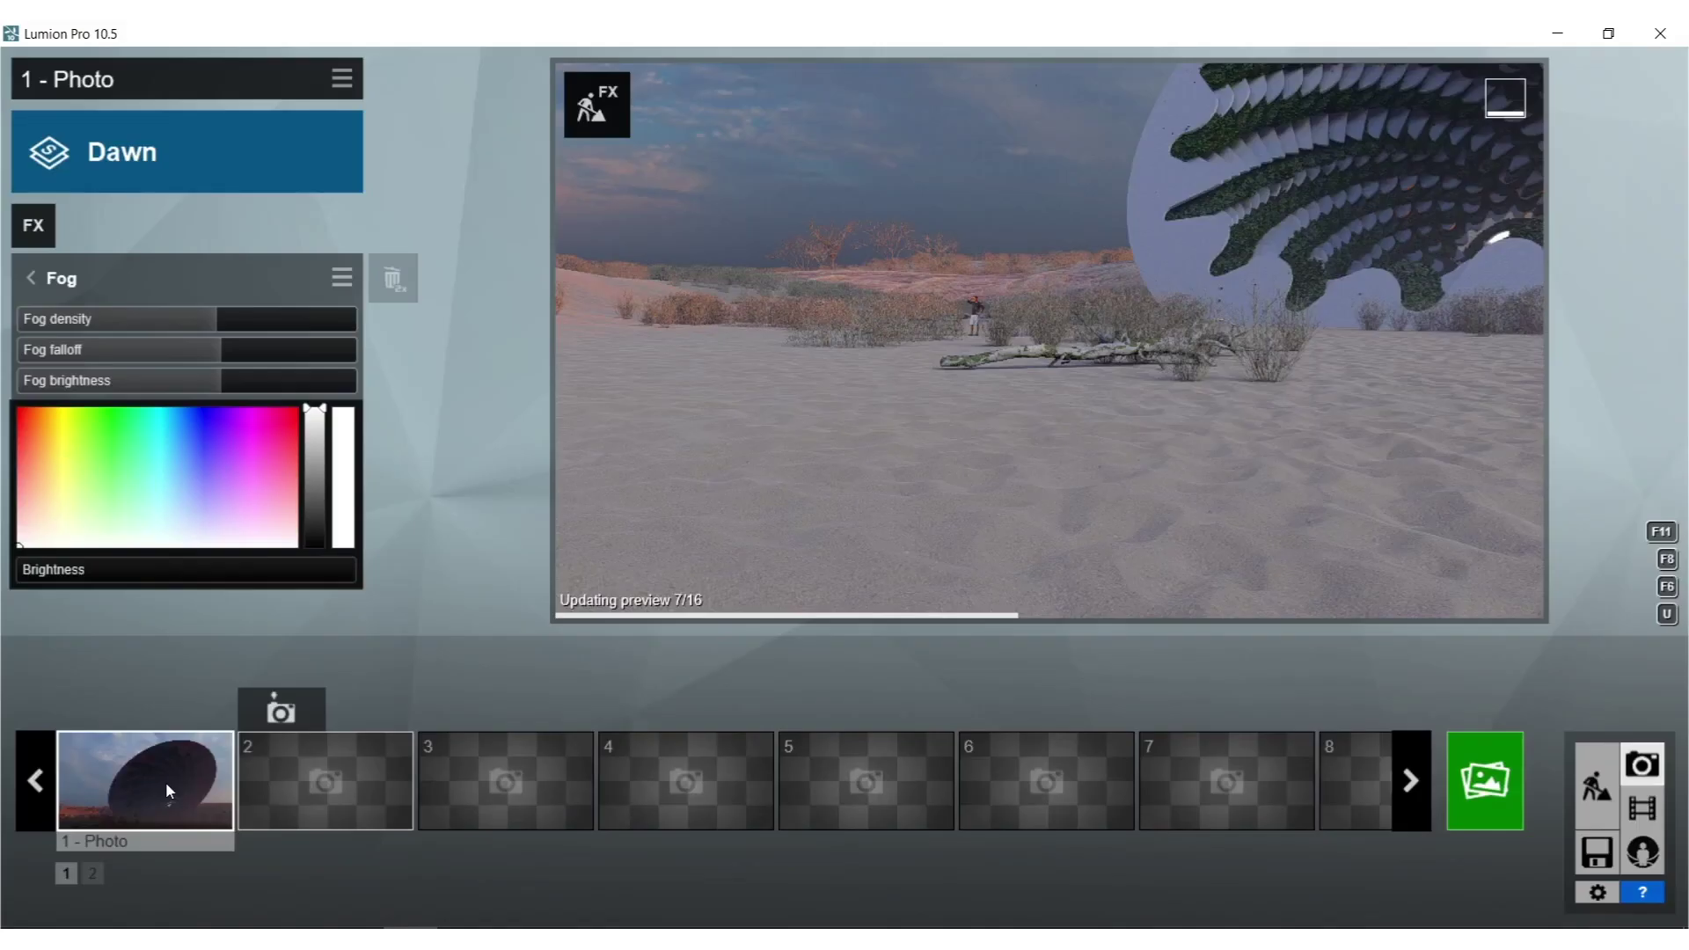
Return to the stored photo view and rotate the Real Skies heading to -161.3°, updating the preview.
click(166, 781)
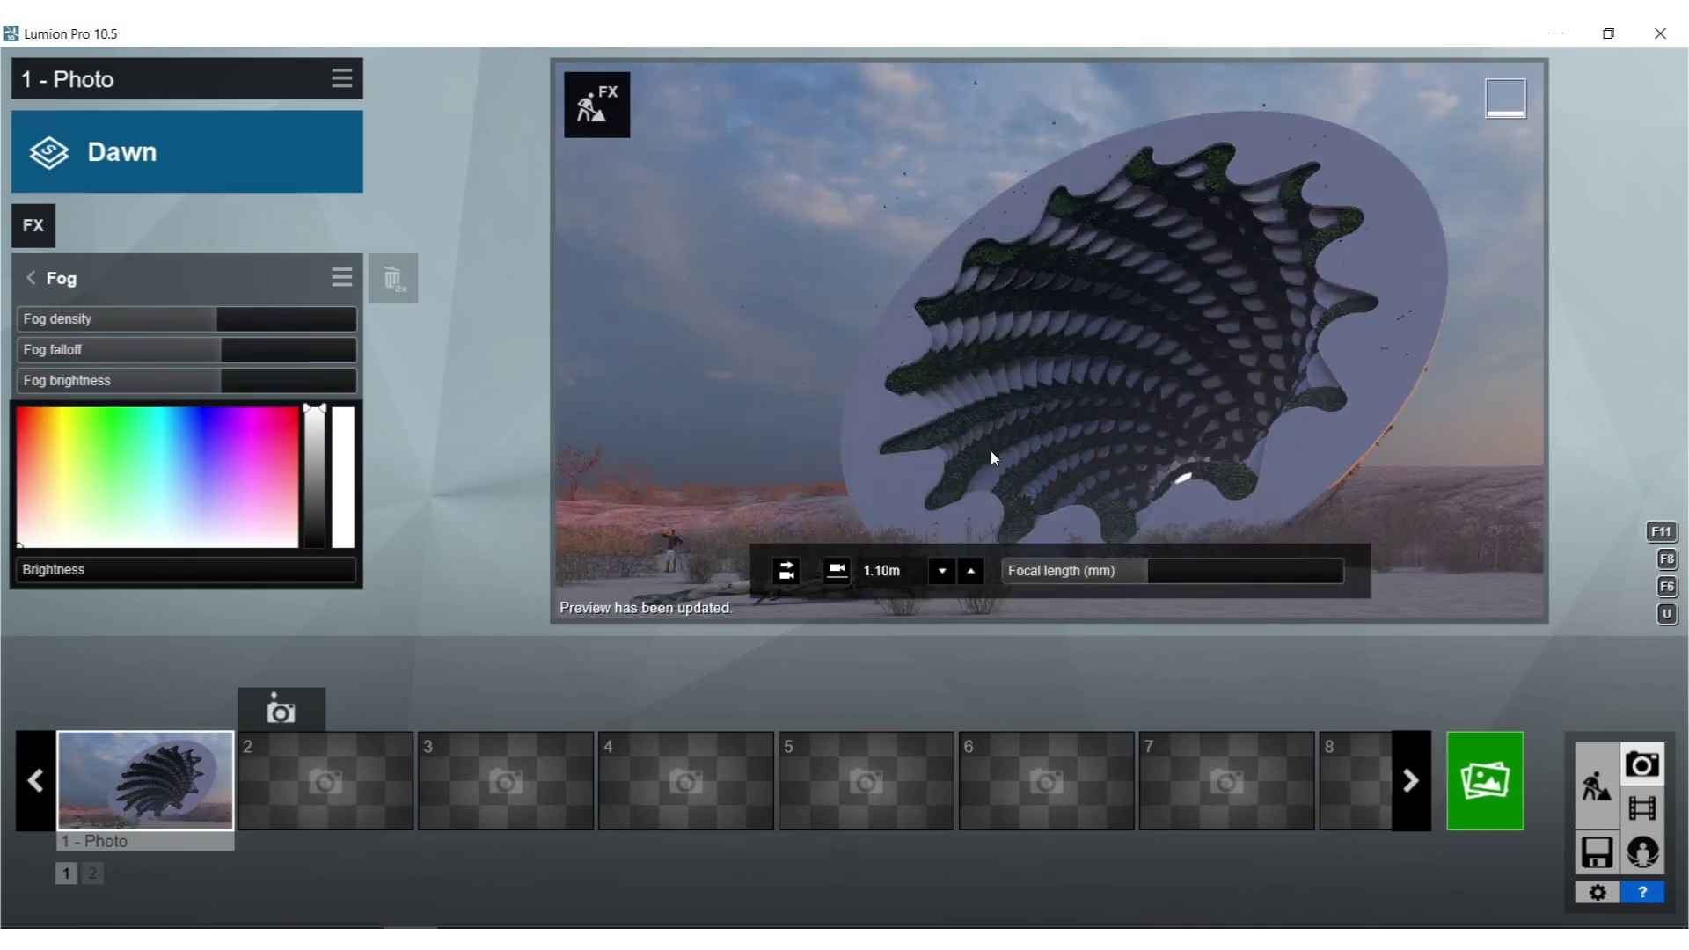
click(34, 282)
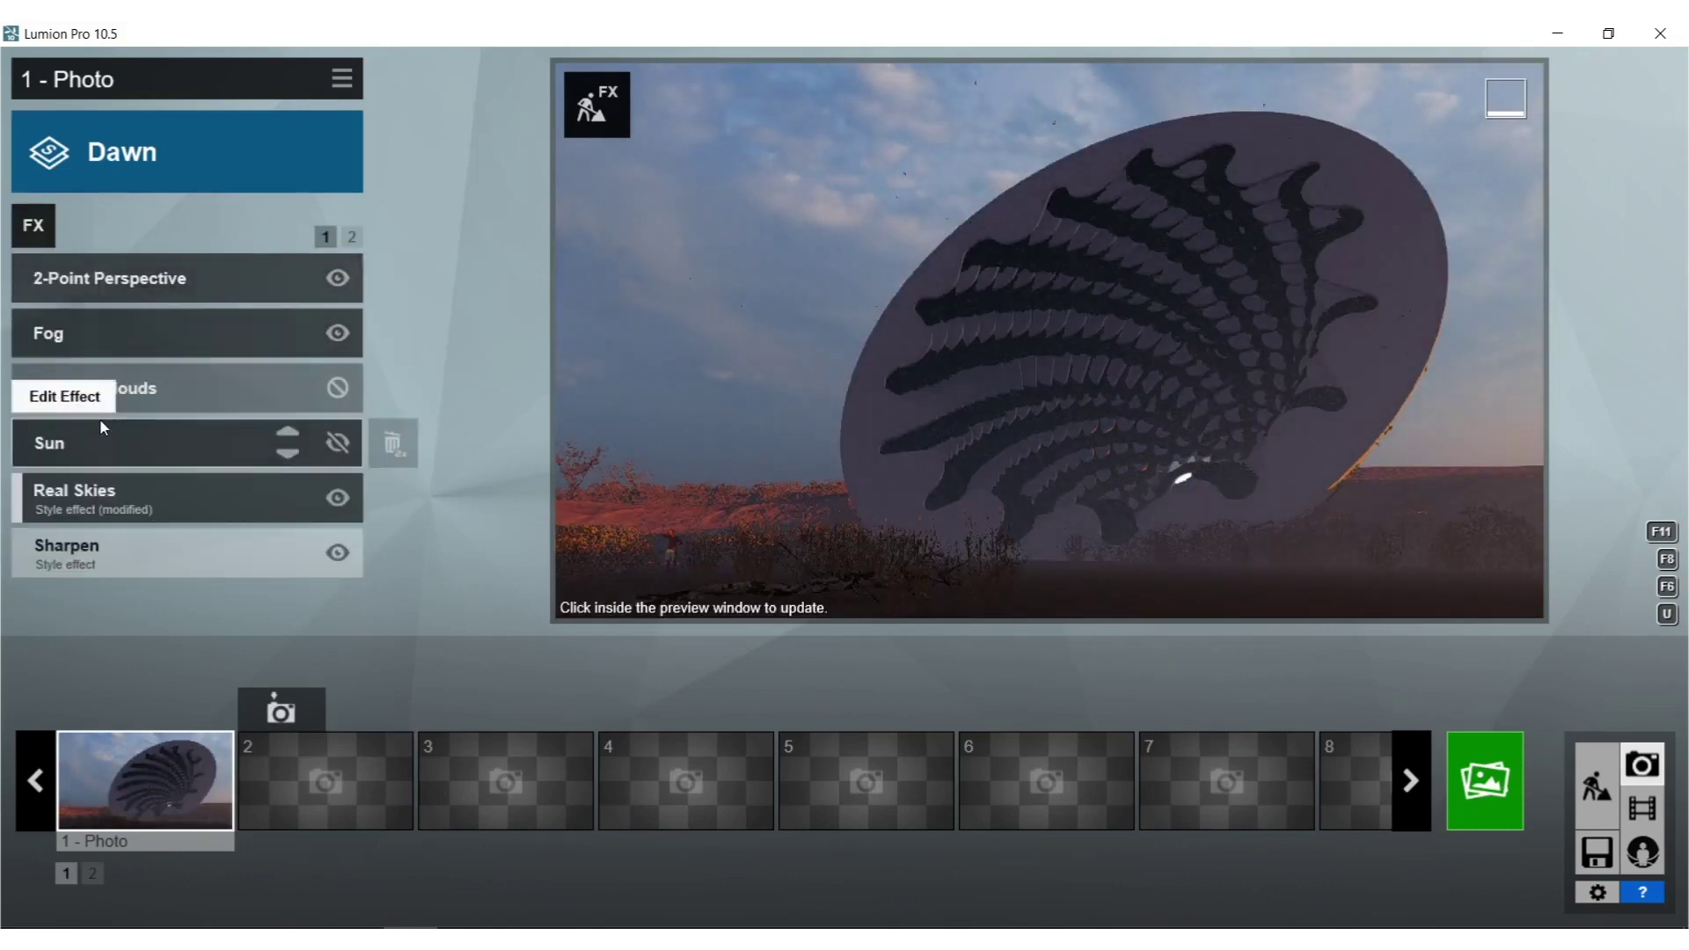
click(100, 500)
mouse_move(250, 406)
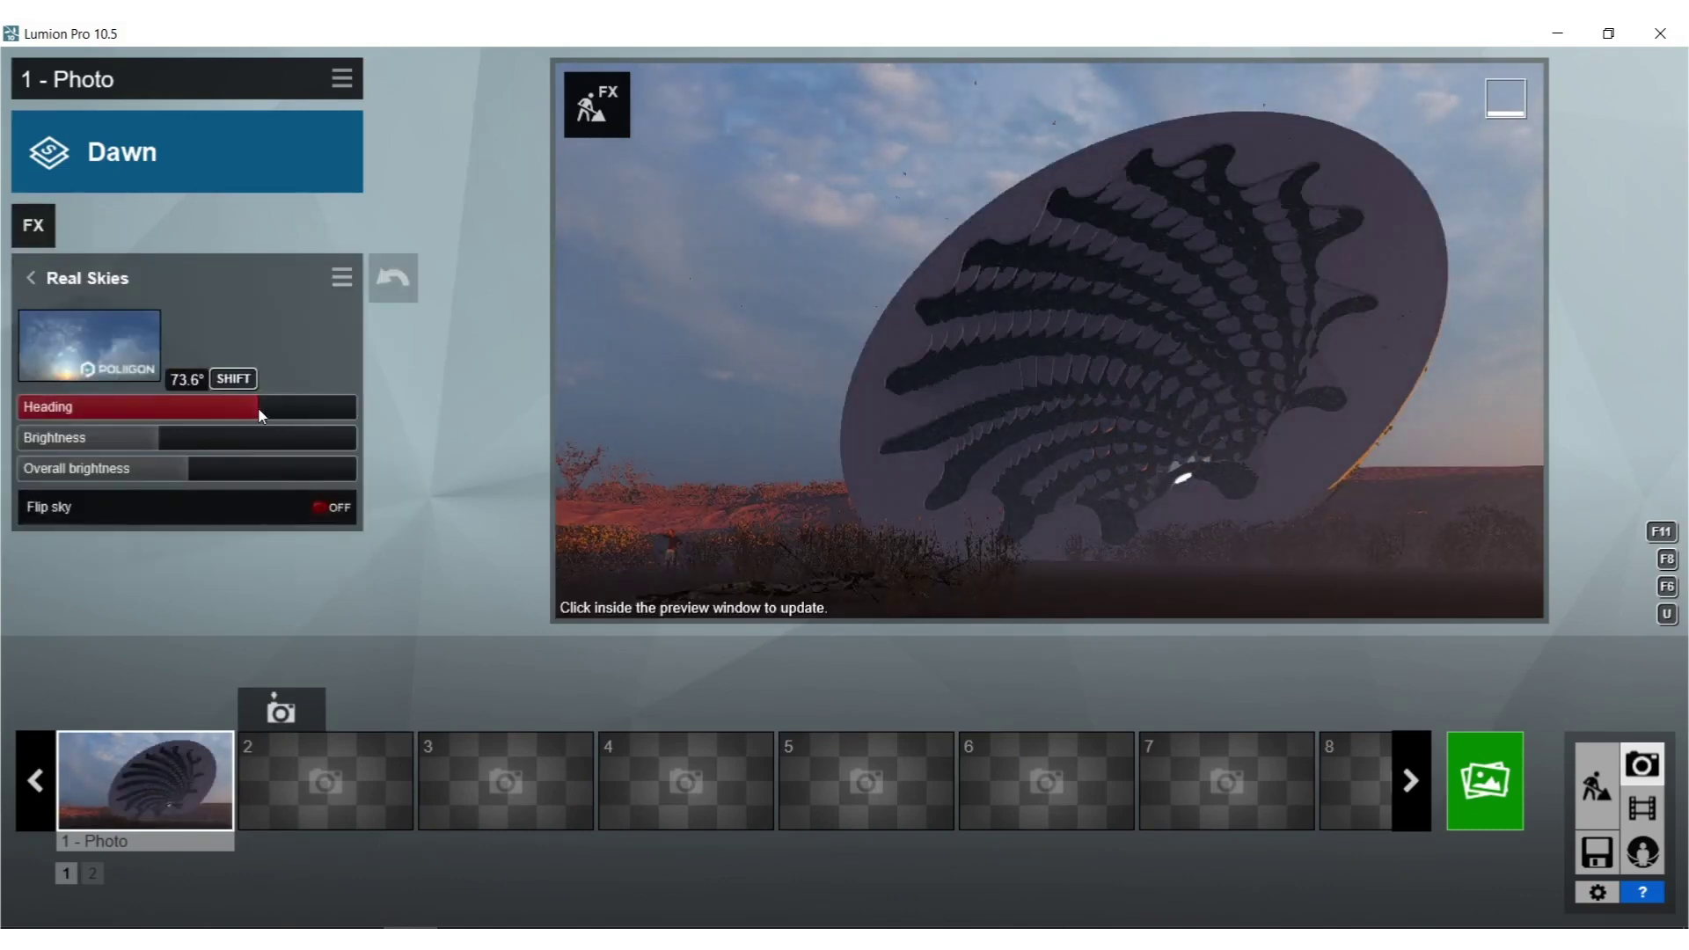
drag(250, 406, 130, 404)
click(752, 322)
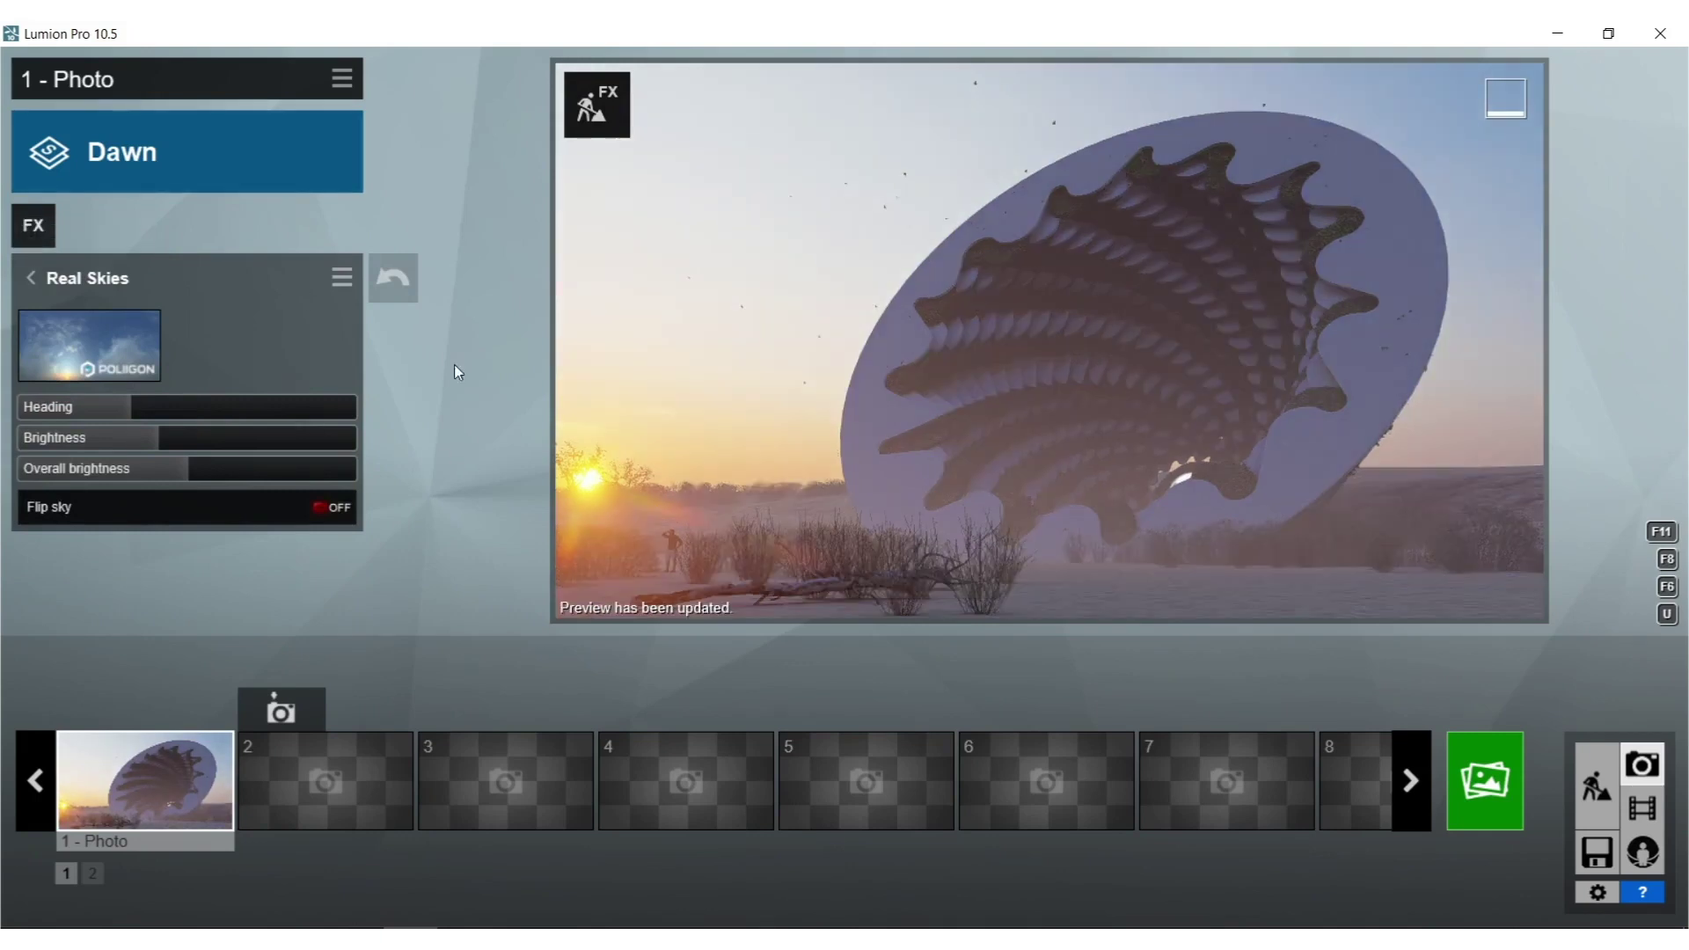
drag(132, 408, 4, 398)
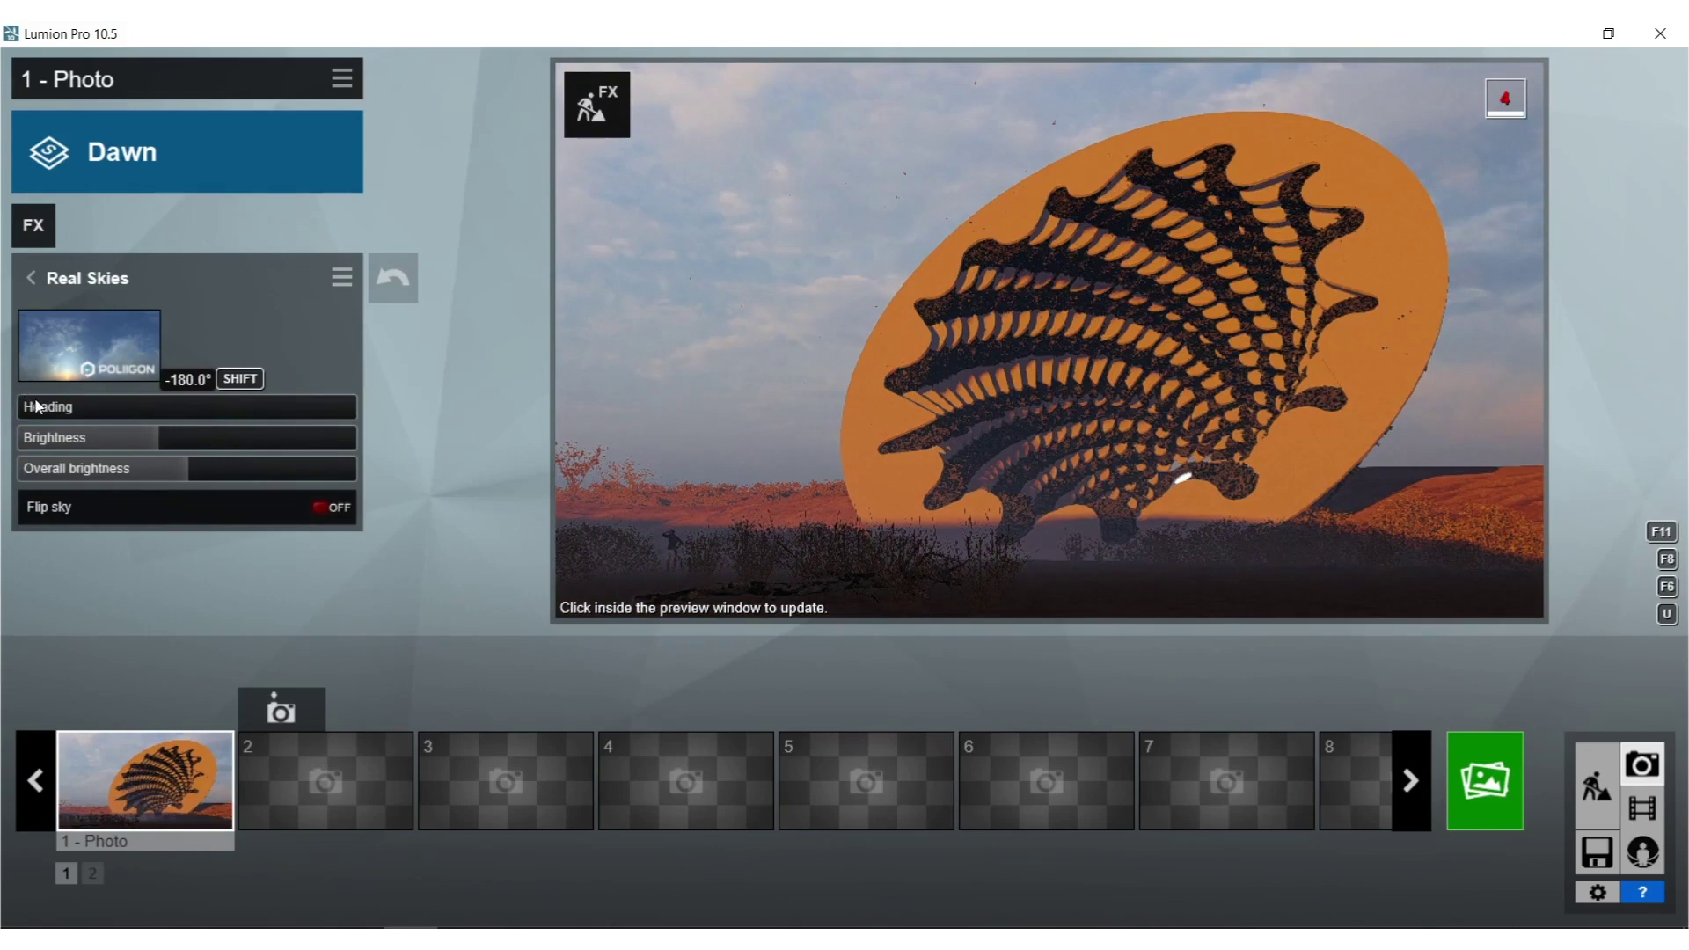
click(37, 407)
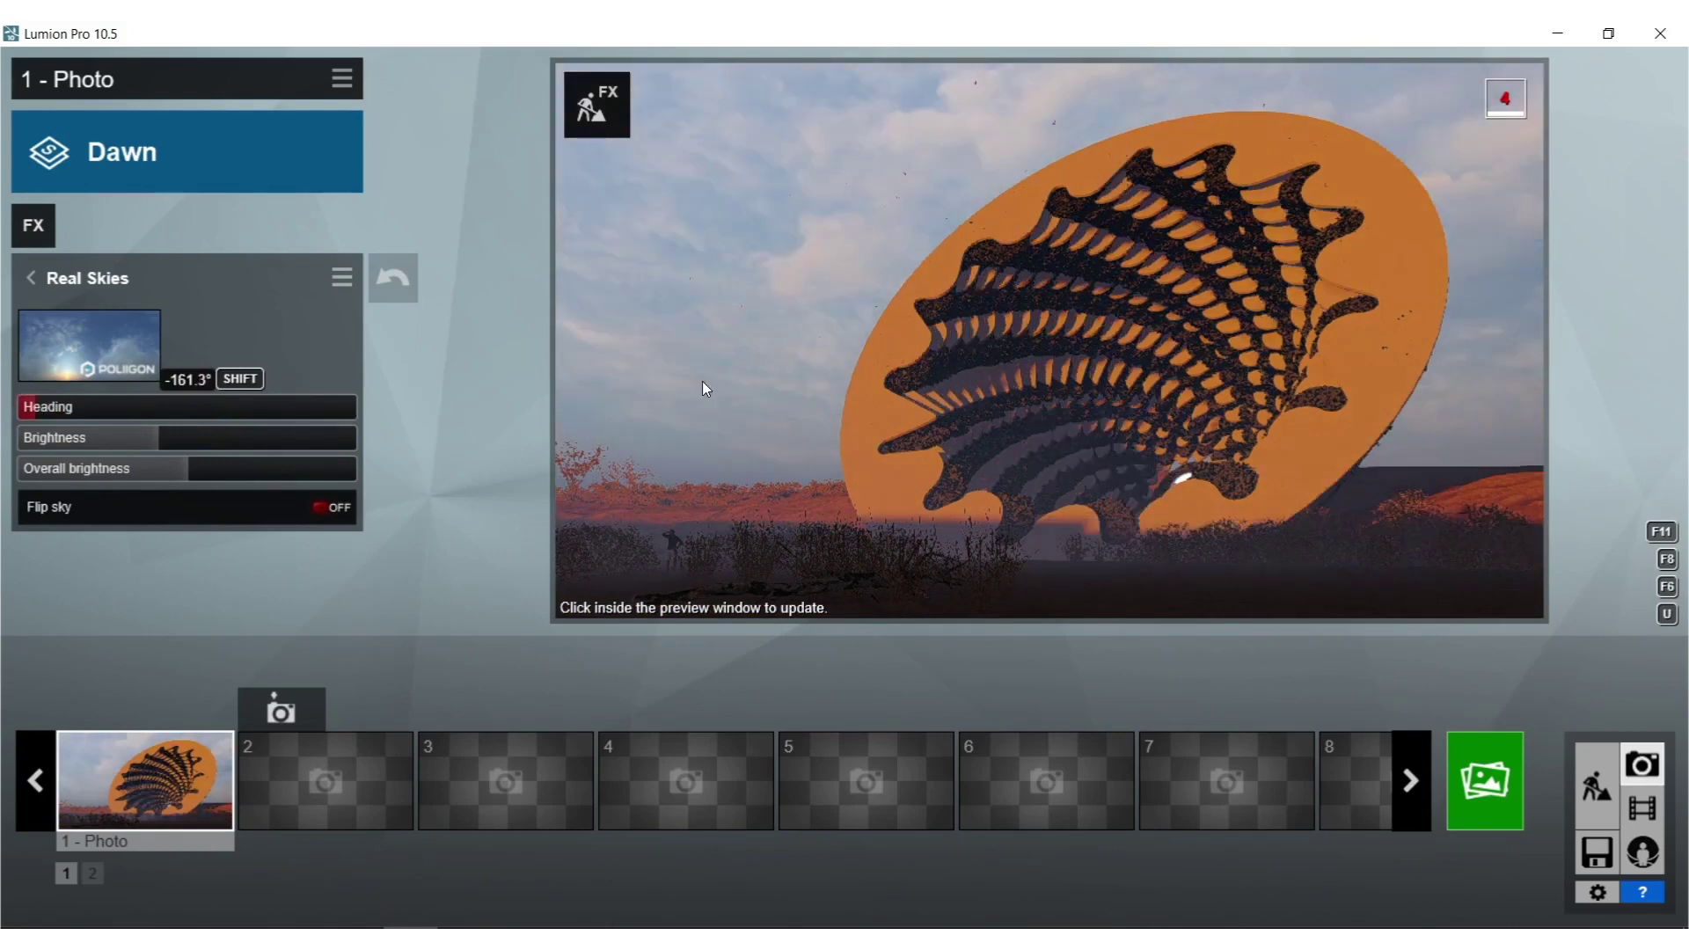
click(702, 382)
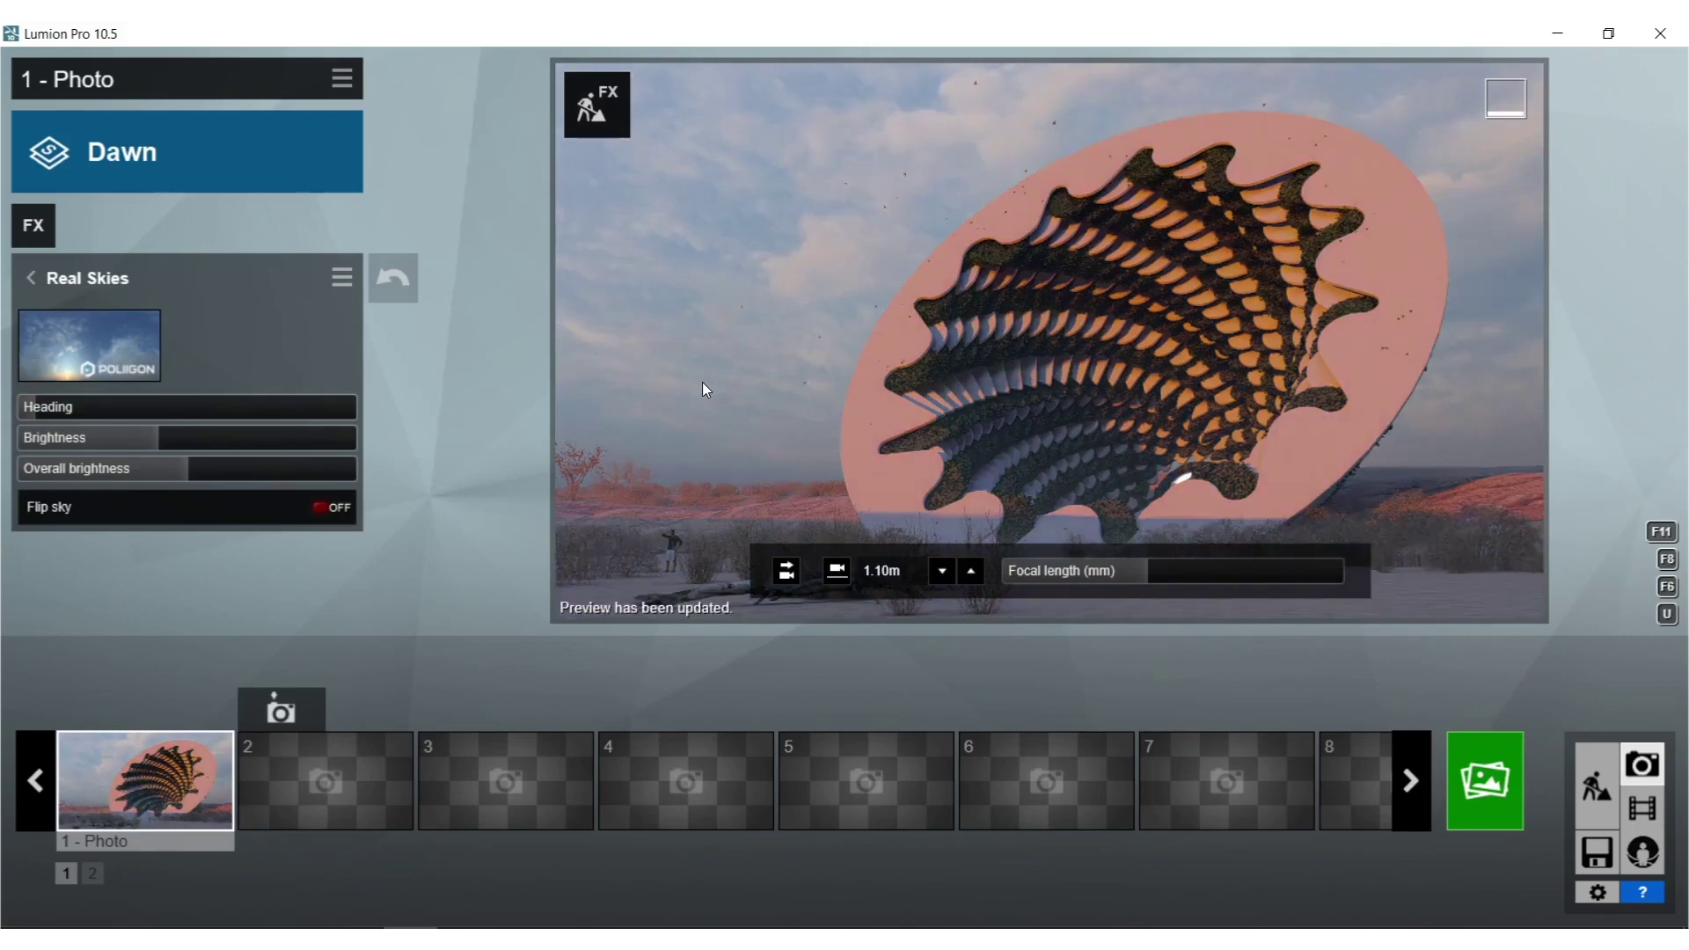
In Build with Effects, increase the map scale of the shell's marble tile material, set its displacement to 1.0 and save.
click(594, 106)
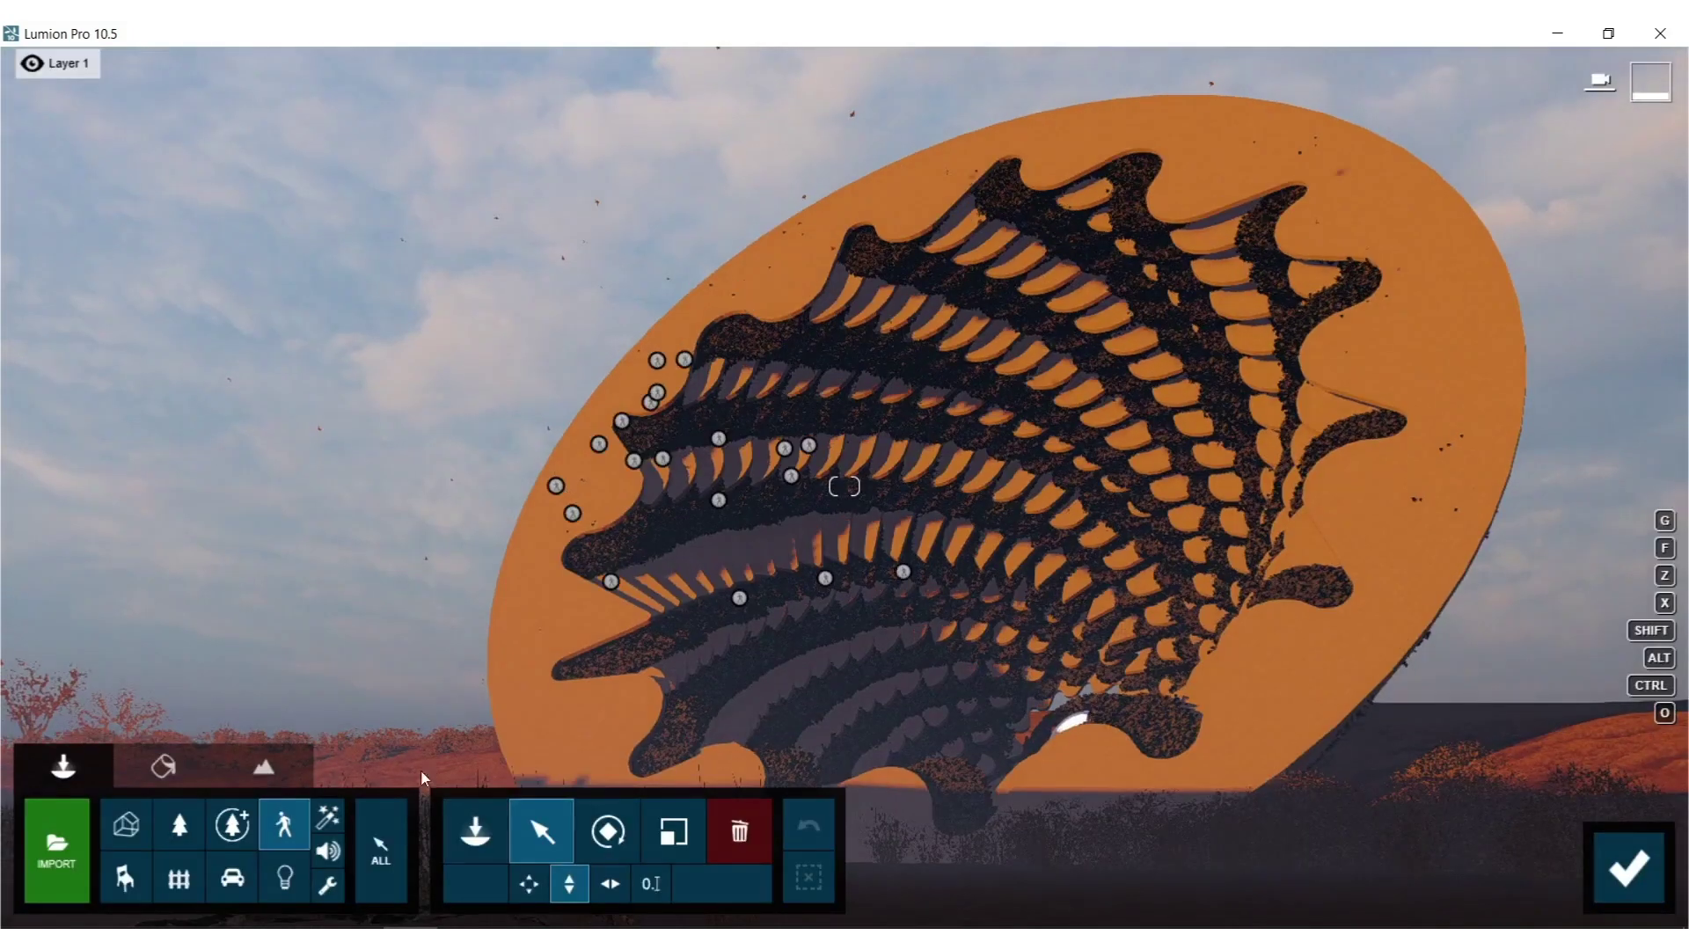
click(163, 766)
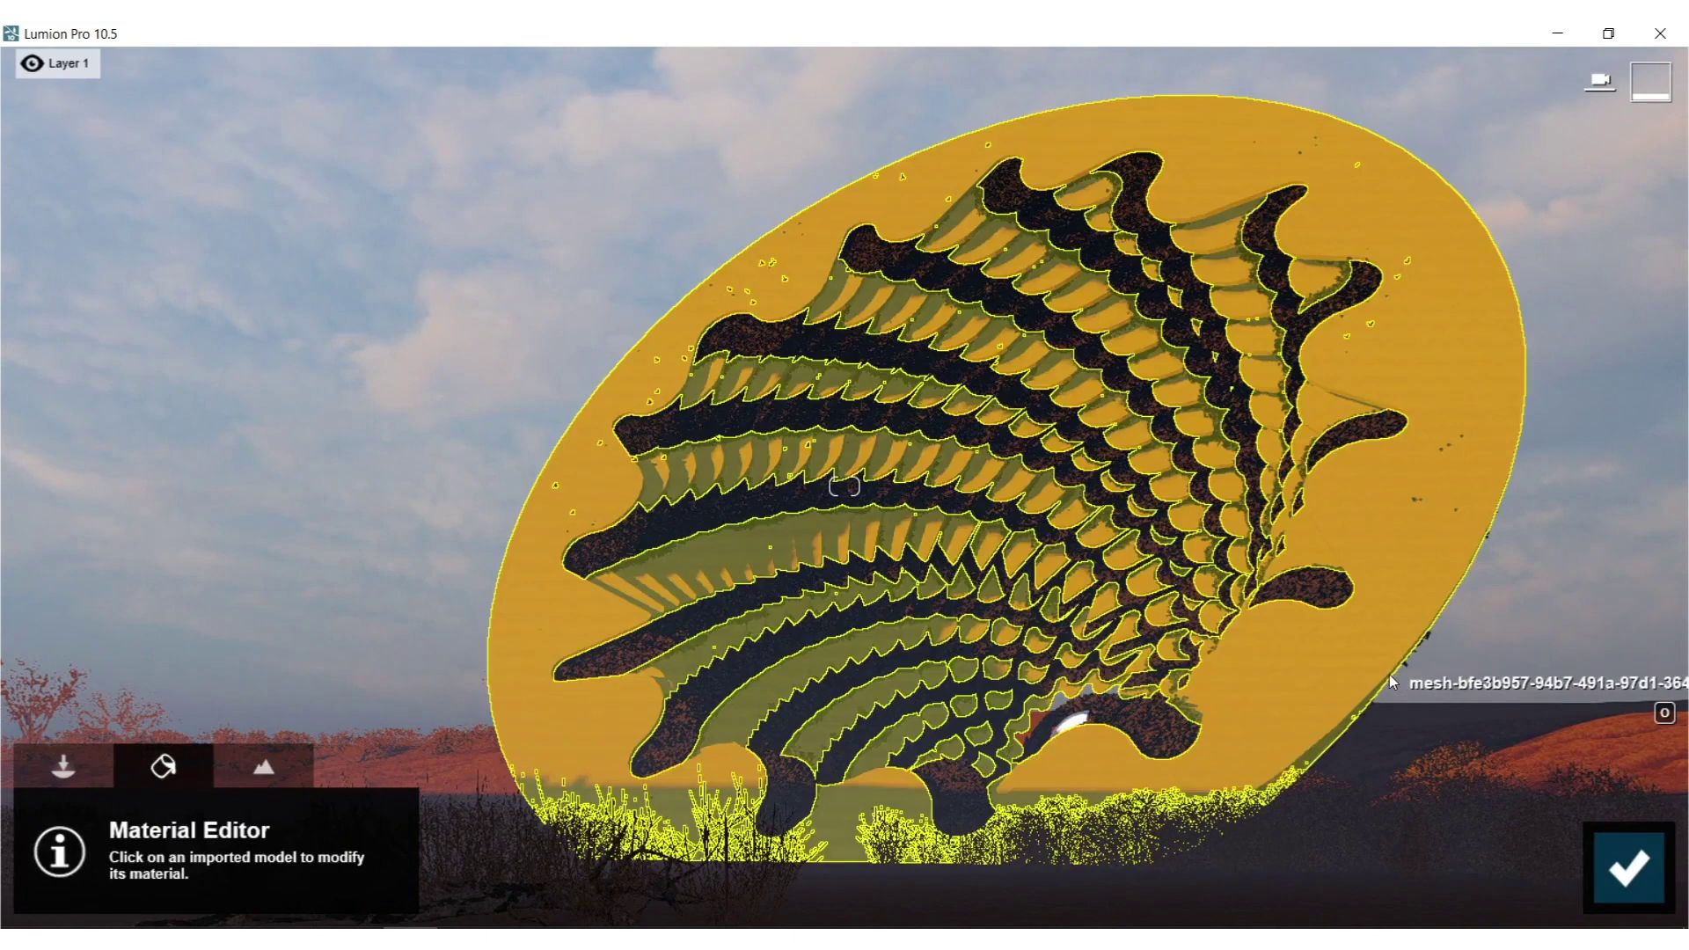
click(1344, 684)
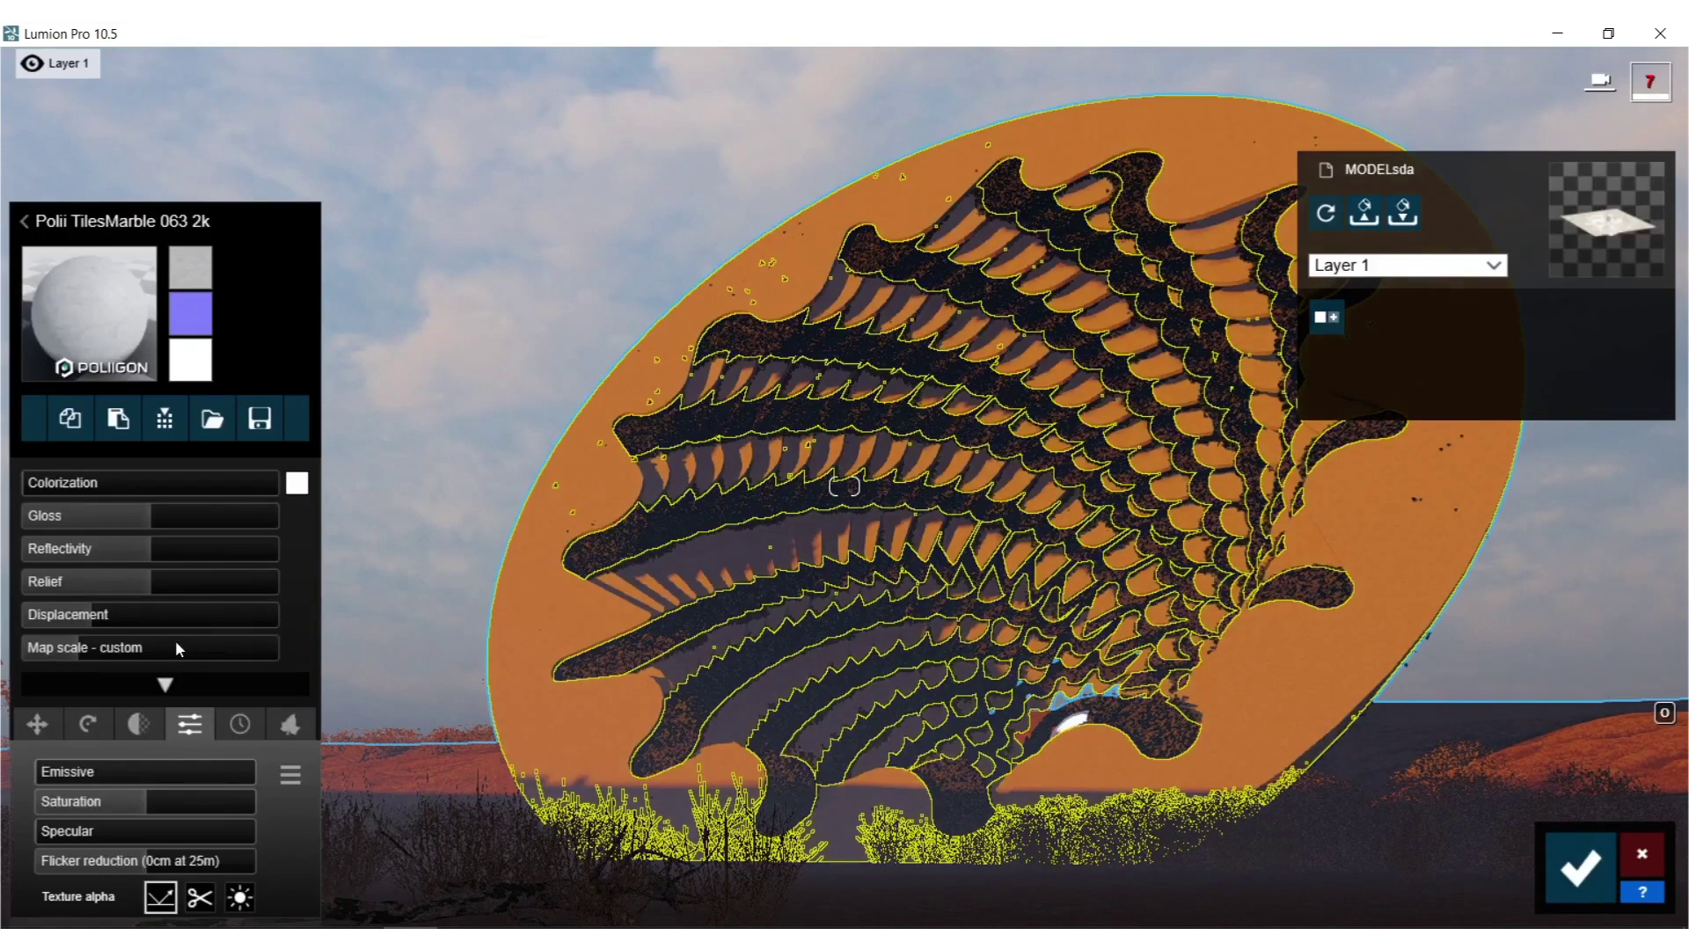
drag(63, 645, 540, 614)
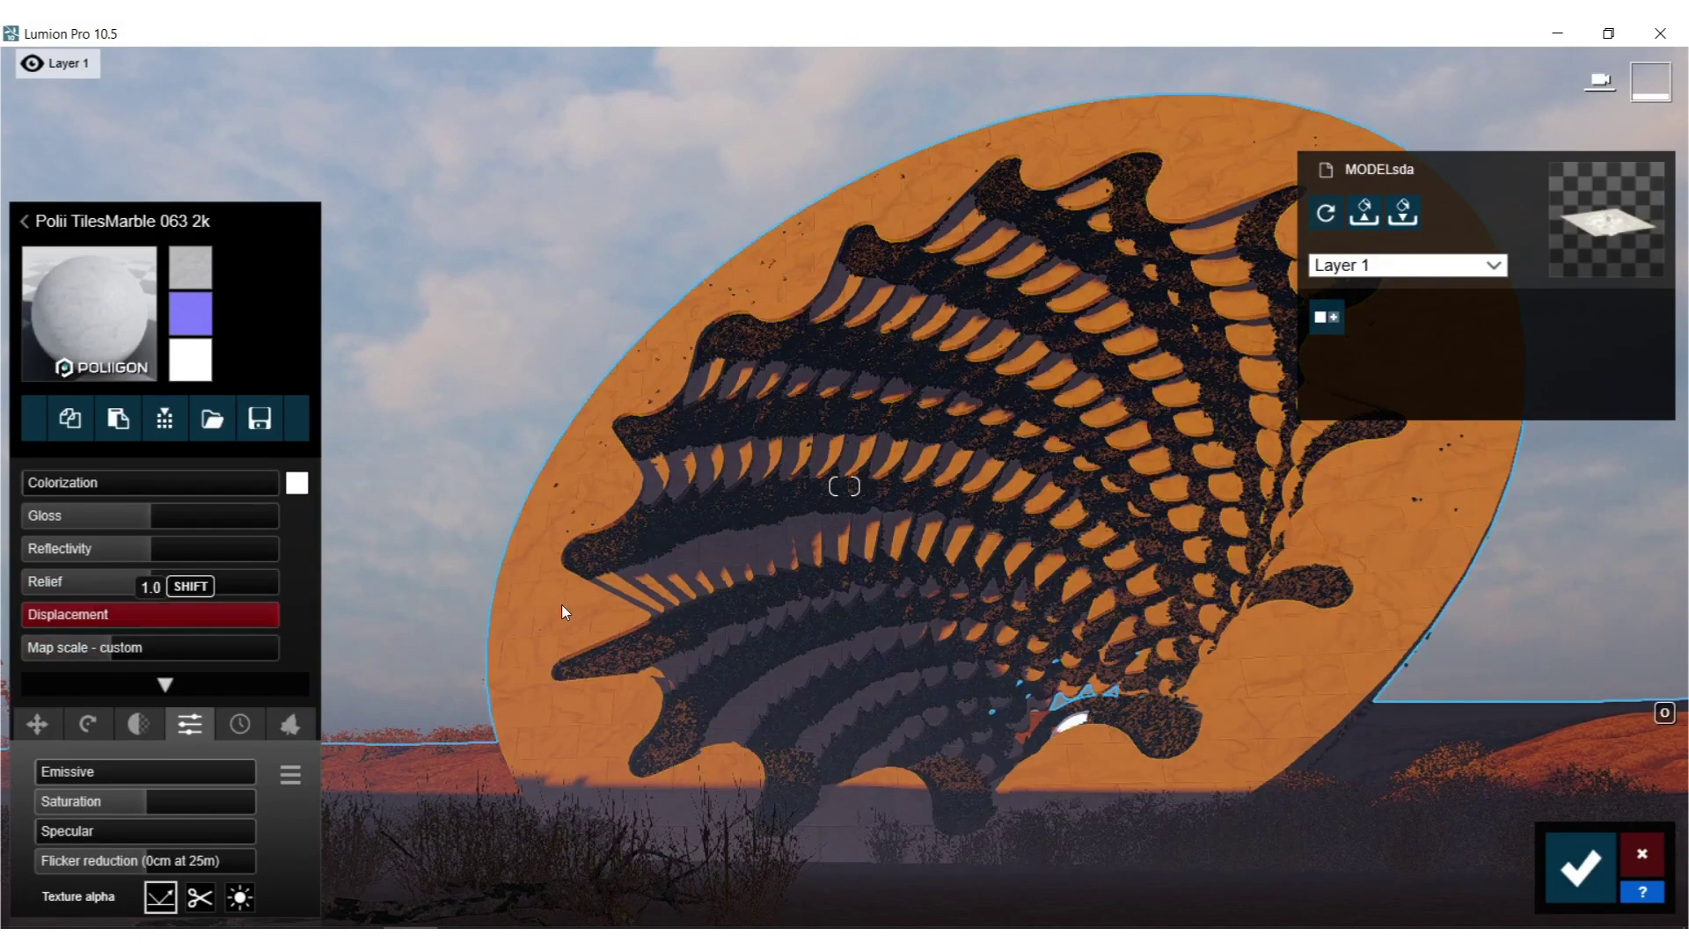
drag(664, 598, 1355, 761)
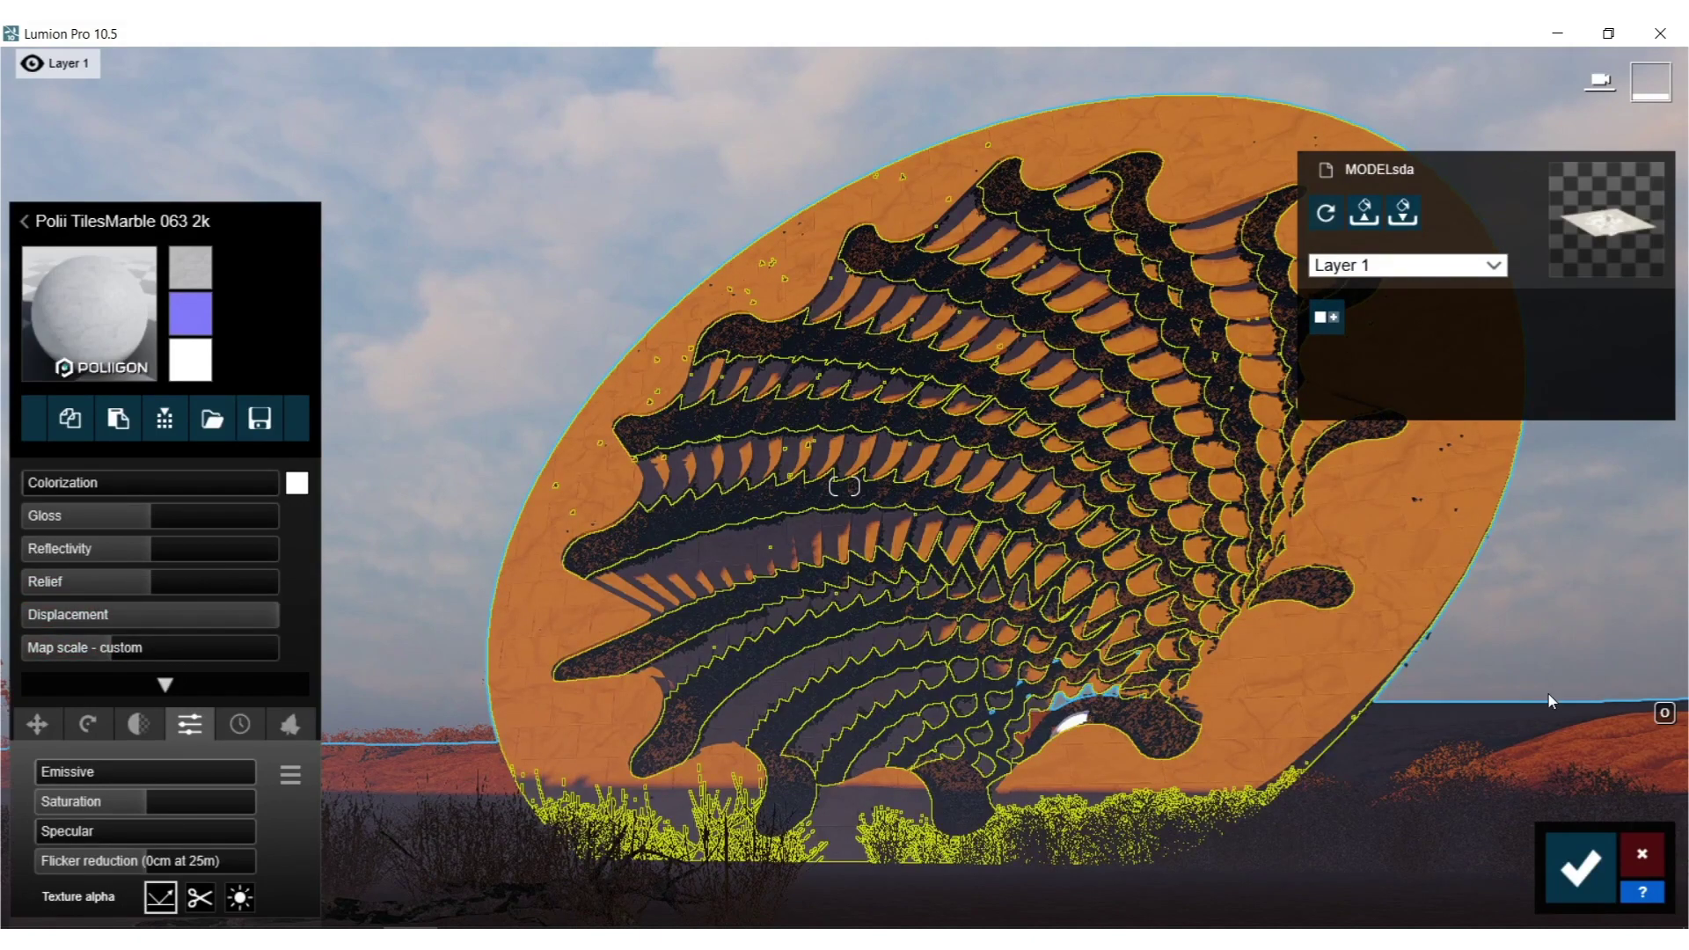
click(1563, 870)
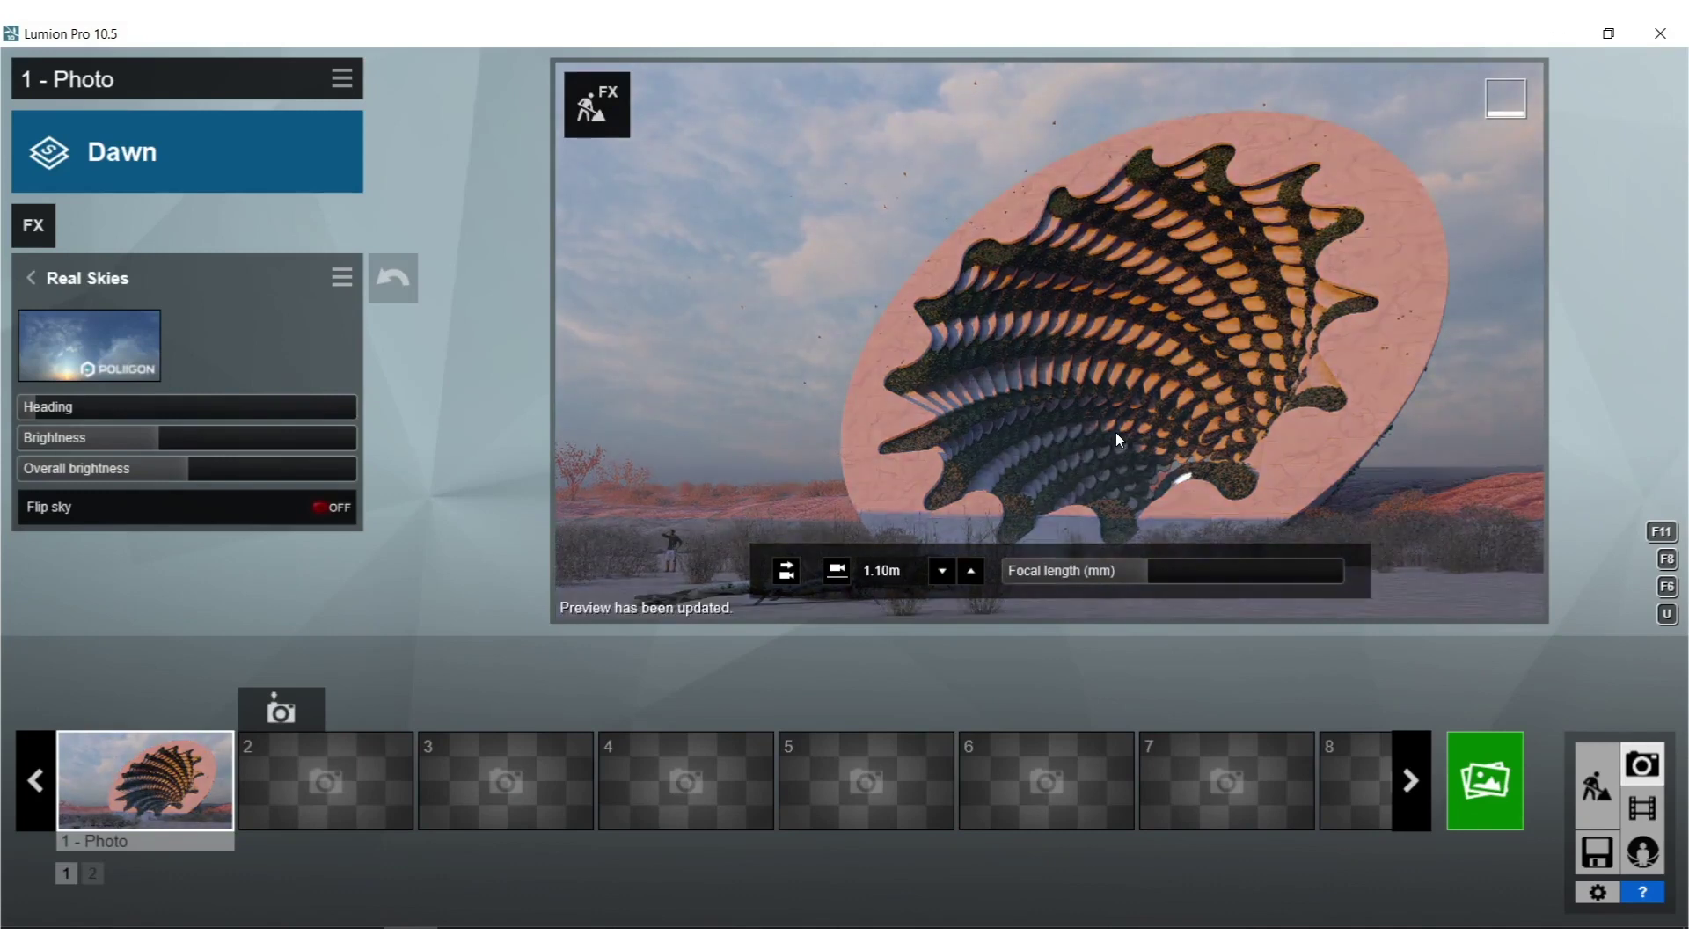
Set the Real Skies brightness to 1.2 and try the dark purple Sunset sky in the preview.
drag(156, 431, 218, 423)
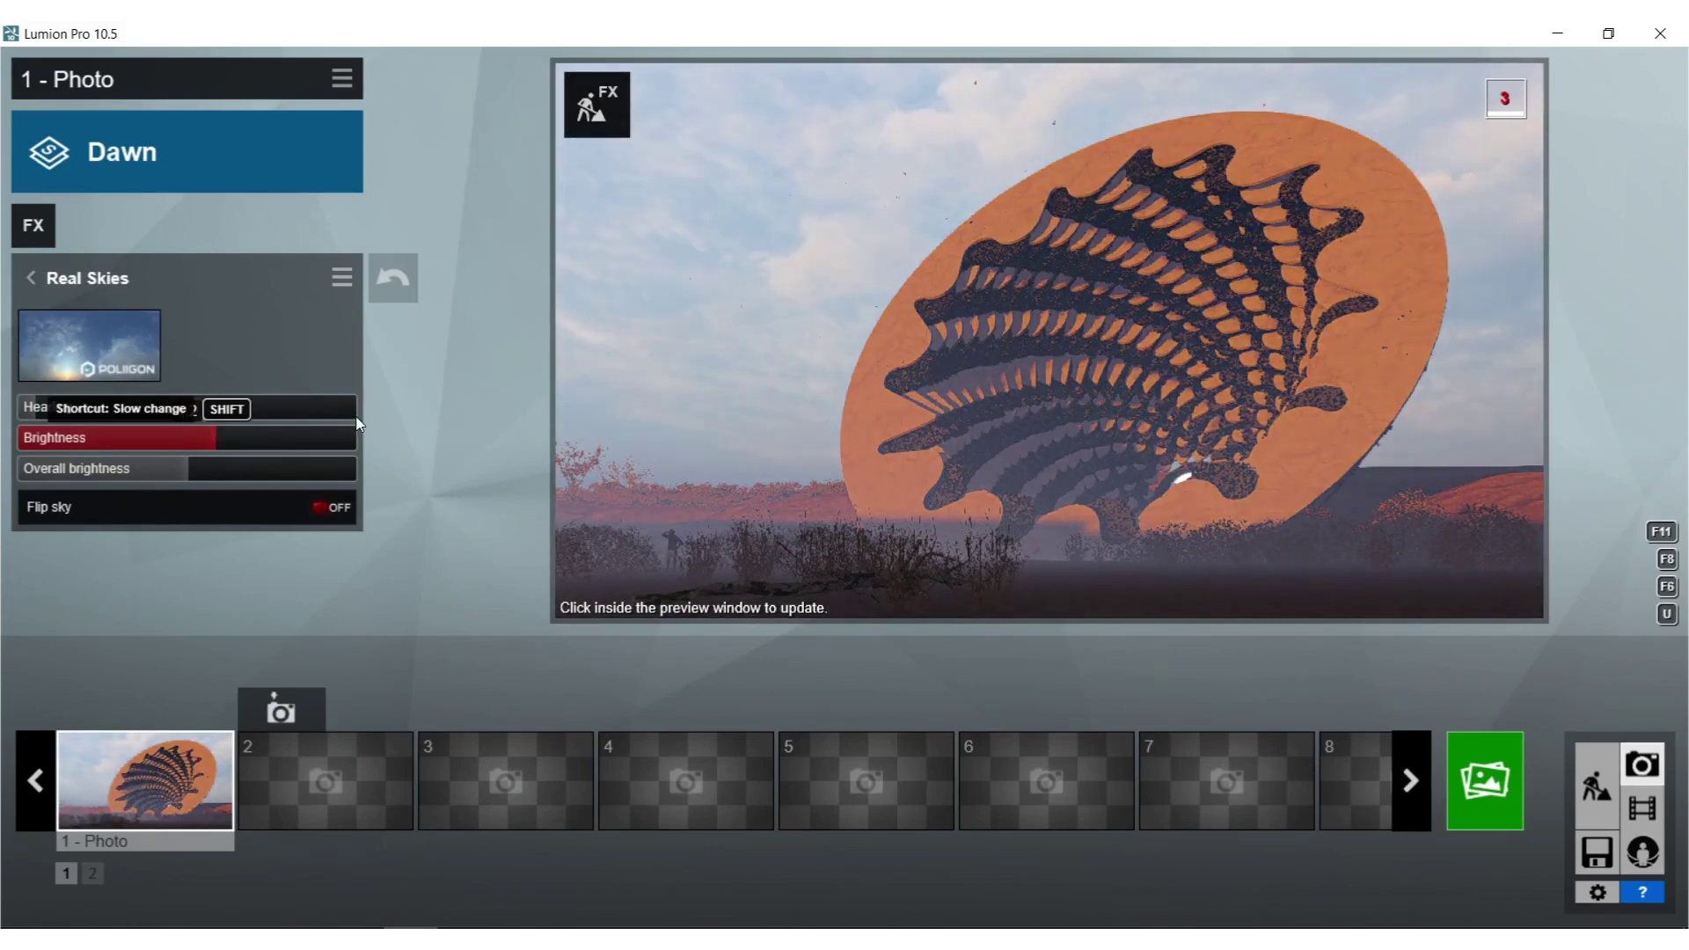
click(709, 315)
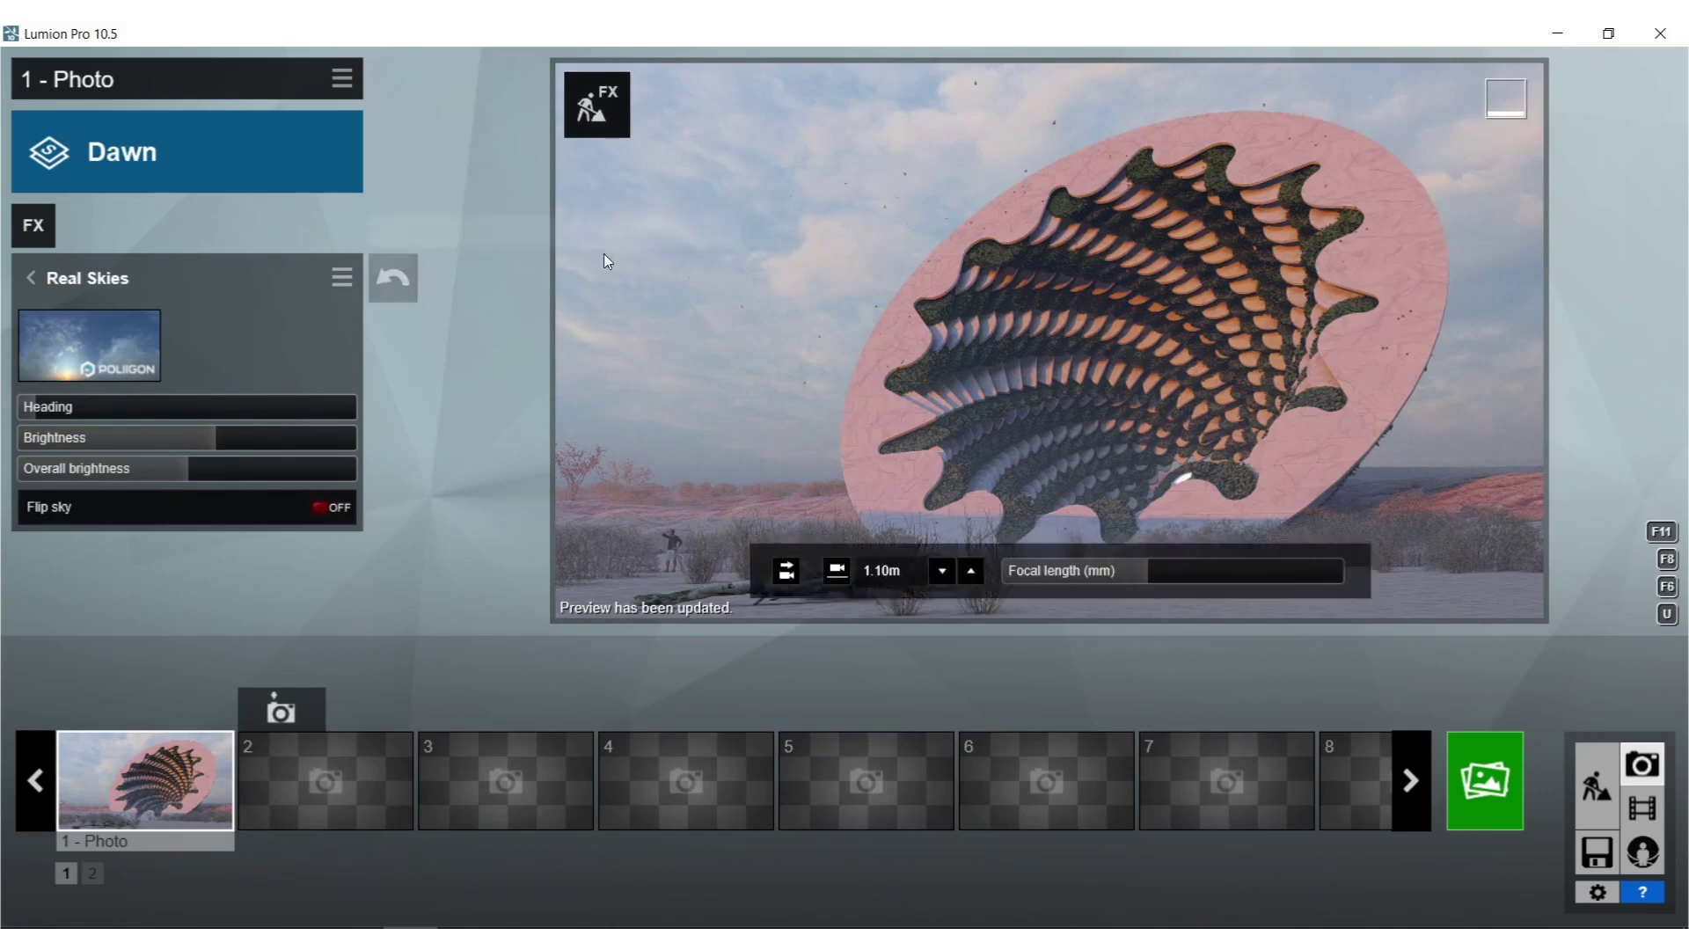
click(103, 341)
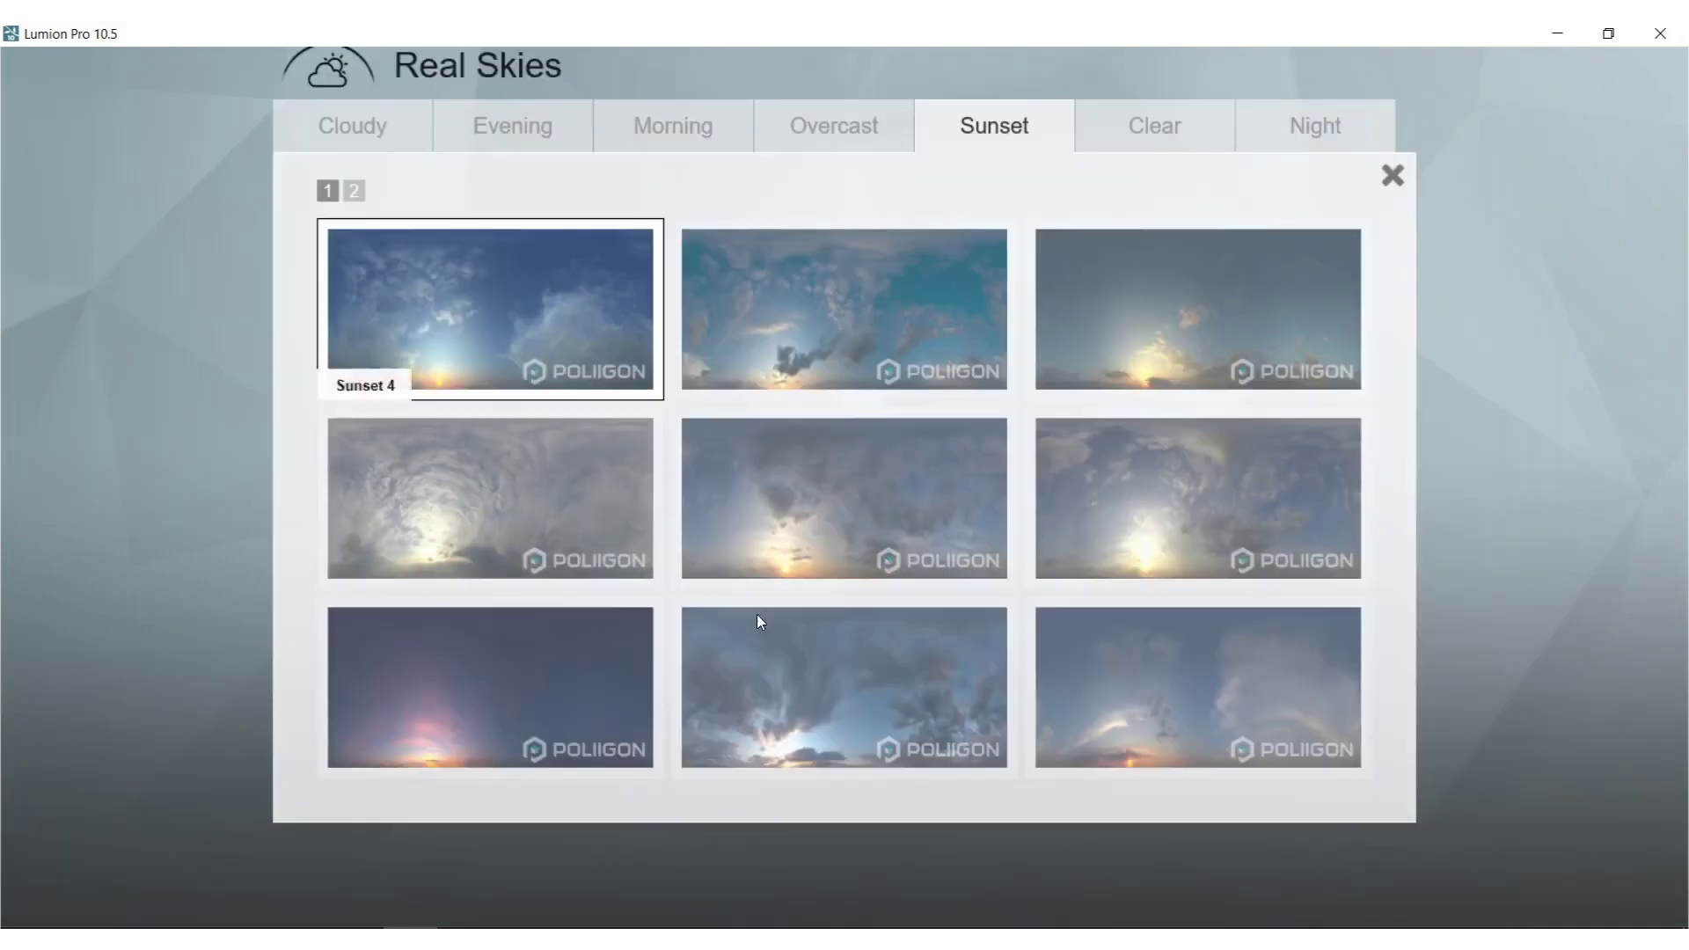
click(506, 666)
click(1011, 321)
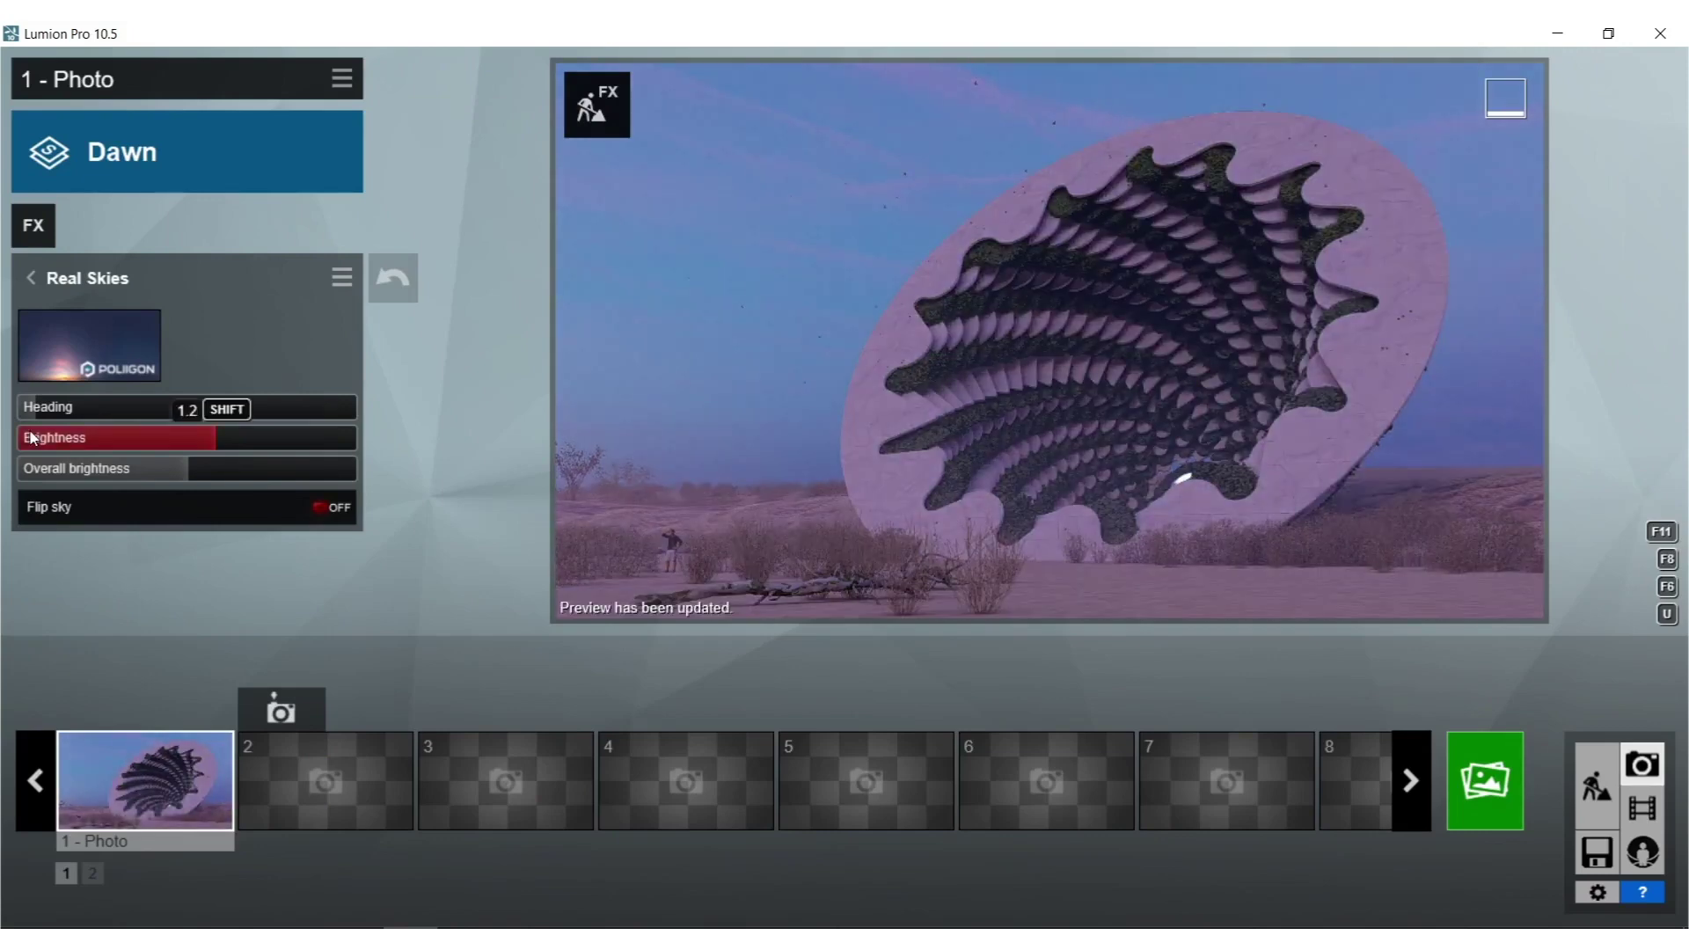
Replace the sky with the Sunset preset of heavy dark-blue clouds beside the purple one and update the preview.
click(88, 338)
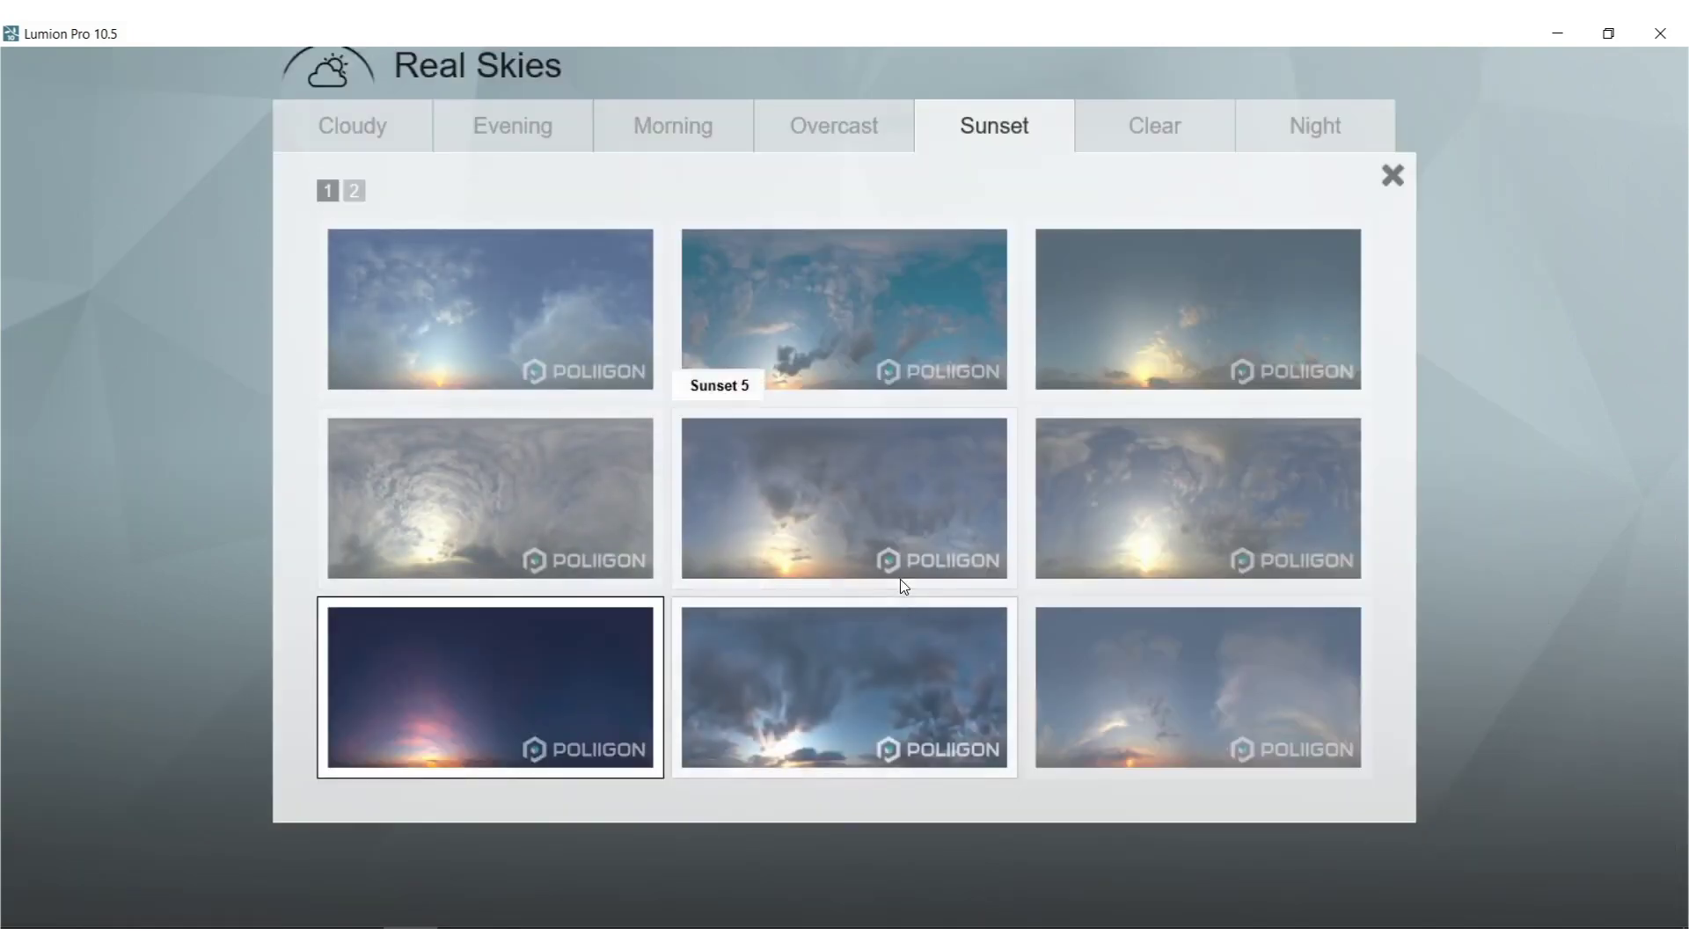
click(880, 722)
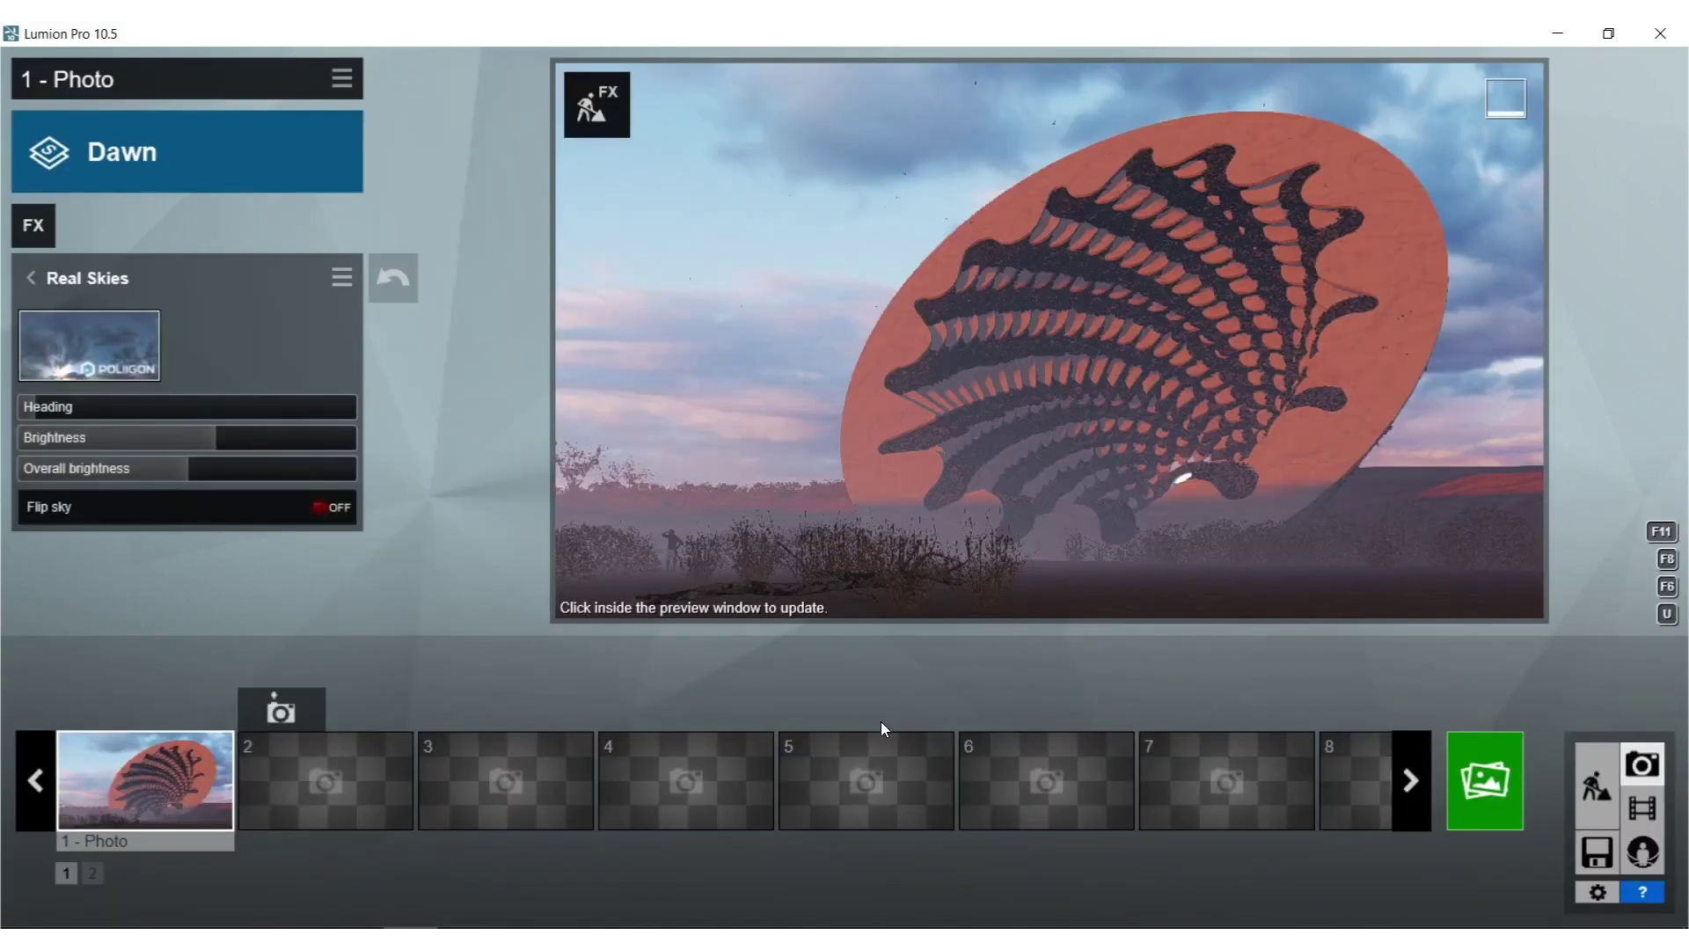
click(1016, 323)
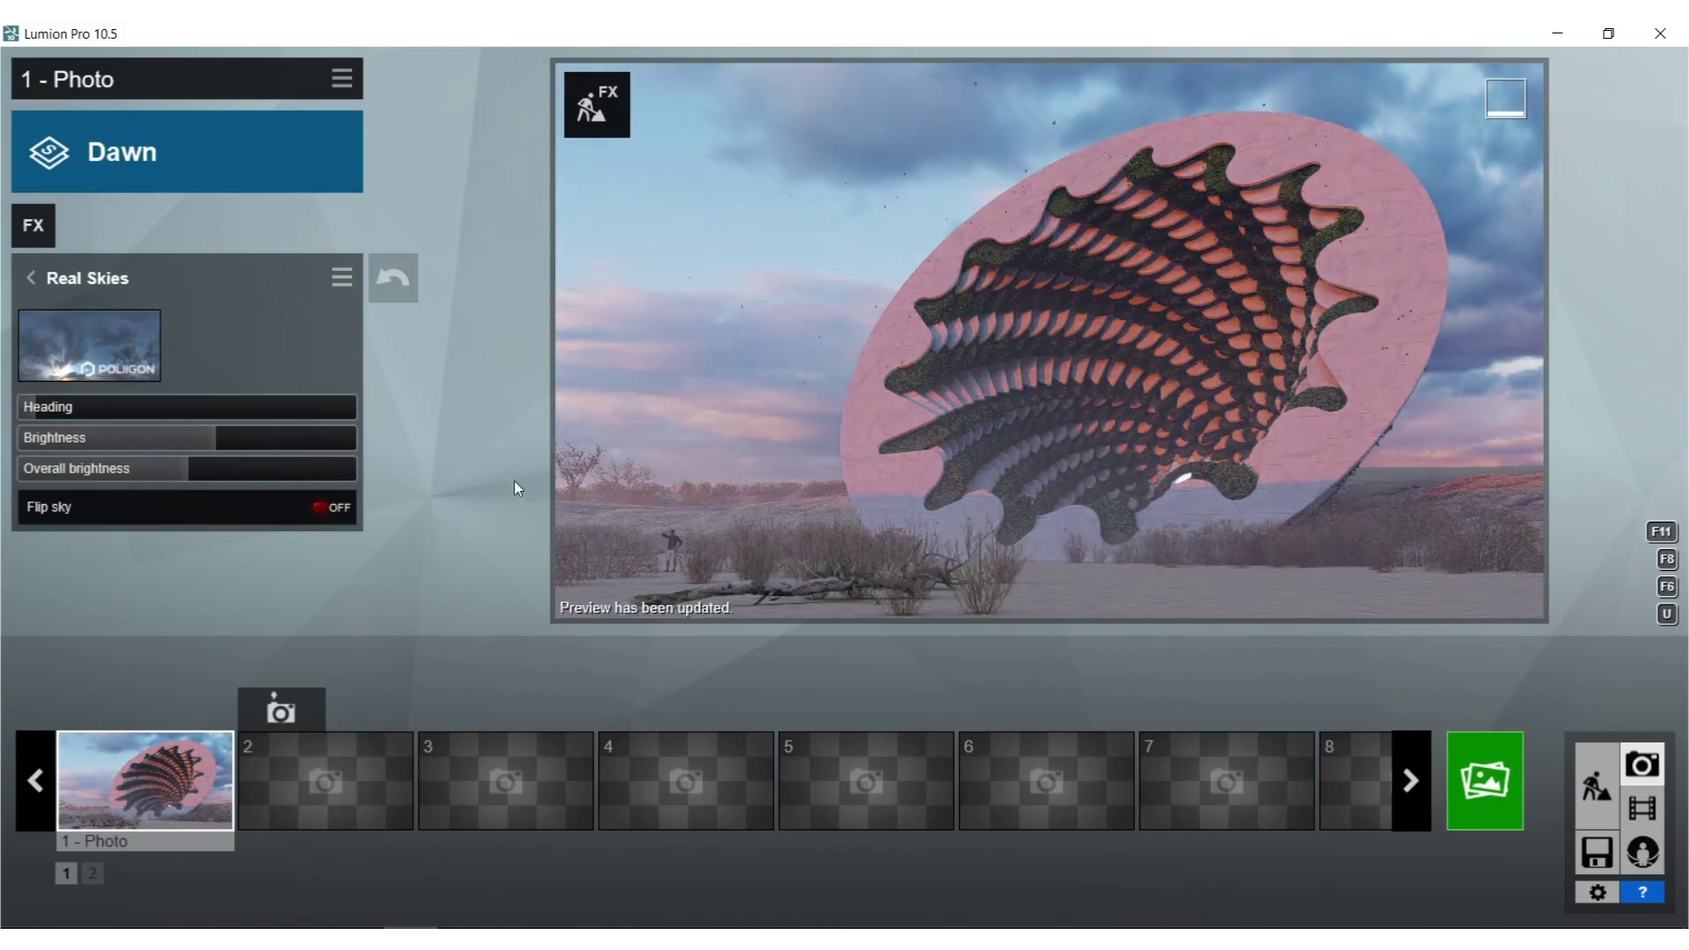
Set the sky's heading to -180.0° and its overall brightness to 1.4, and refresh the preview.
mouse_move(25, 405)
drag(37, 408, 5, 424)
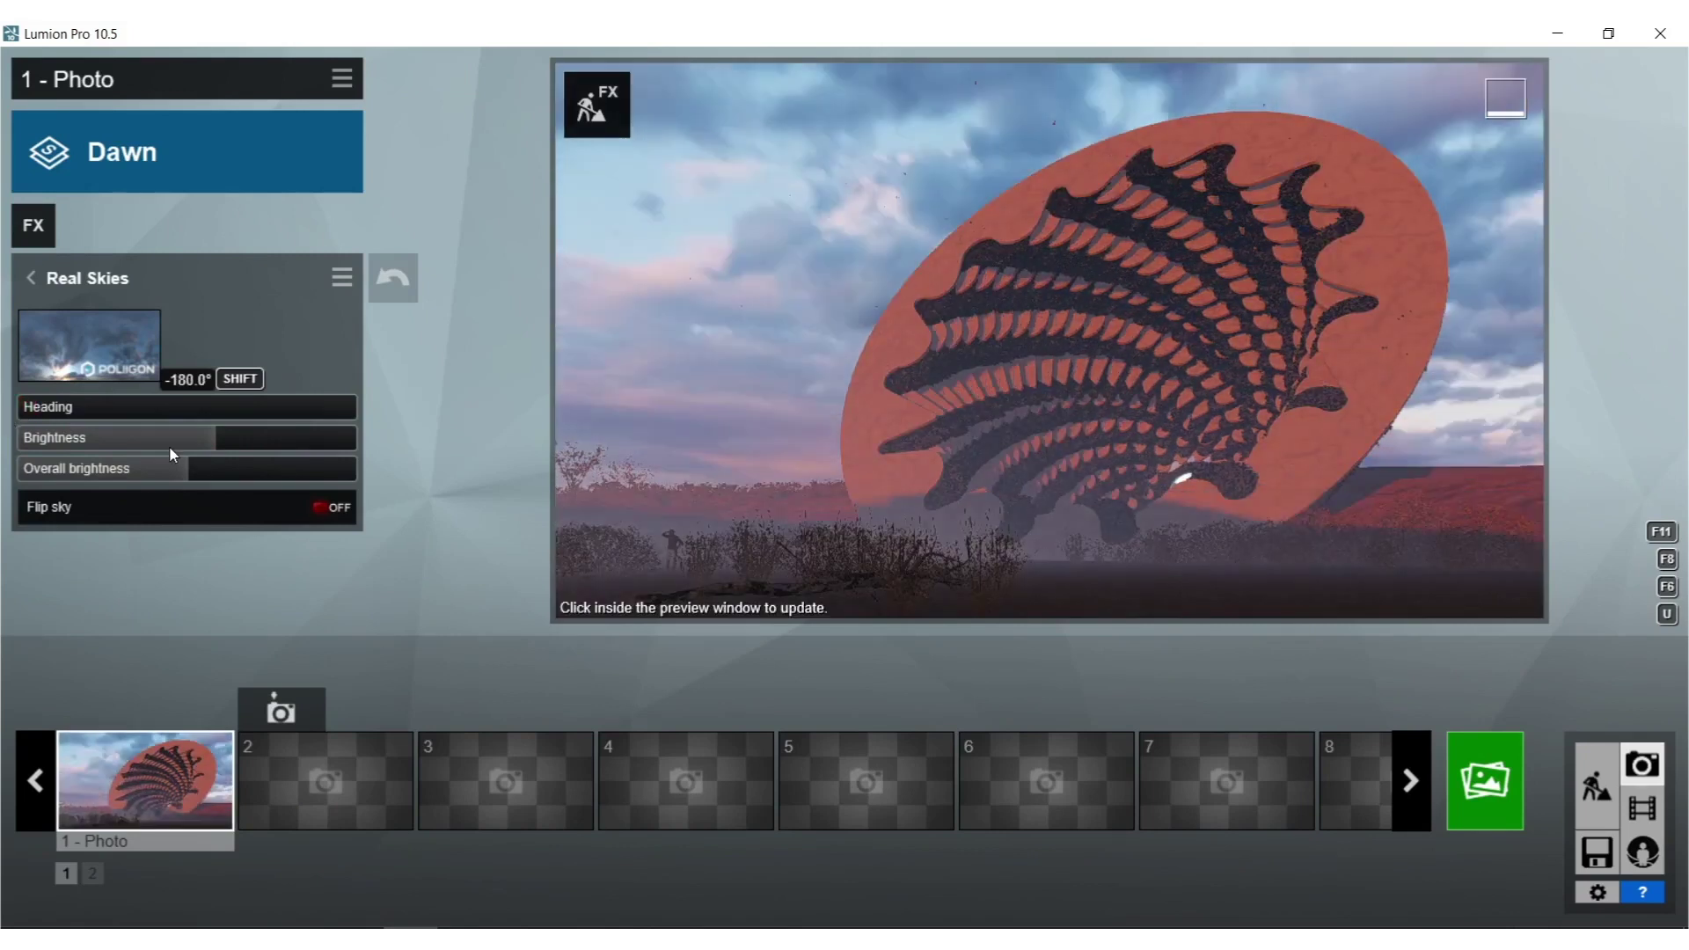
mouse_move(187, 466)
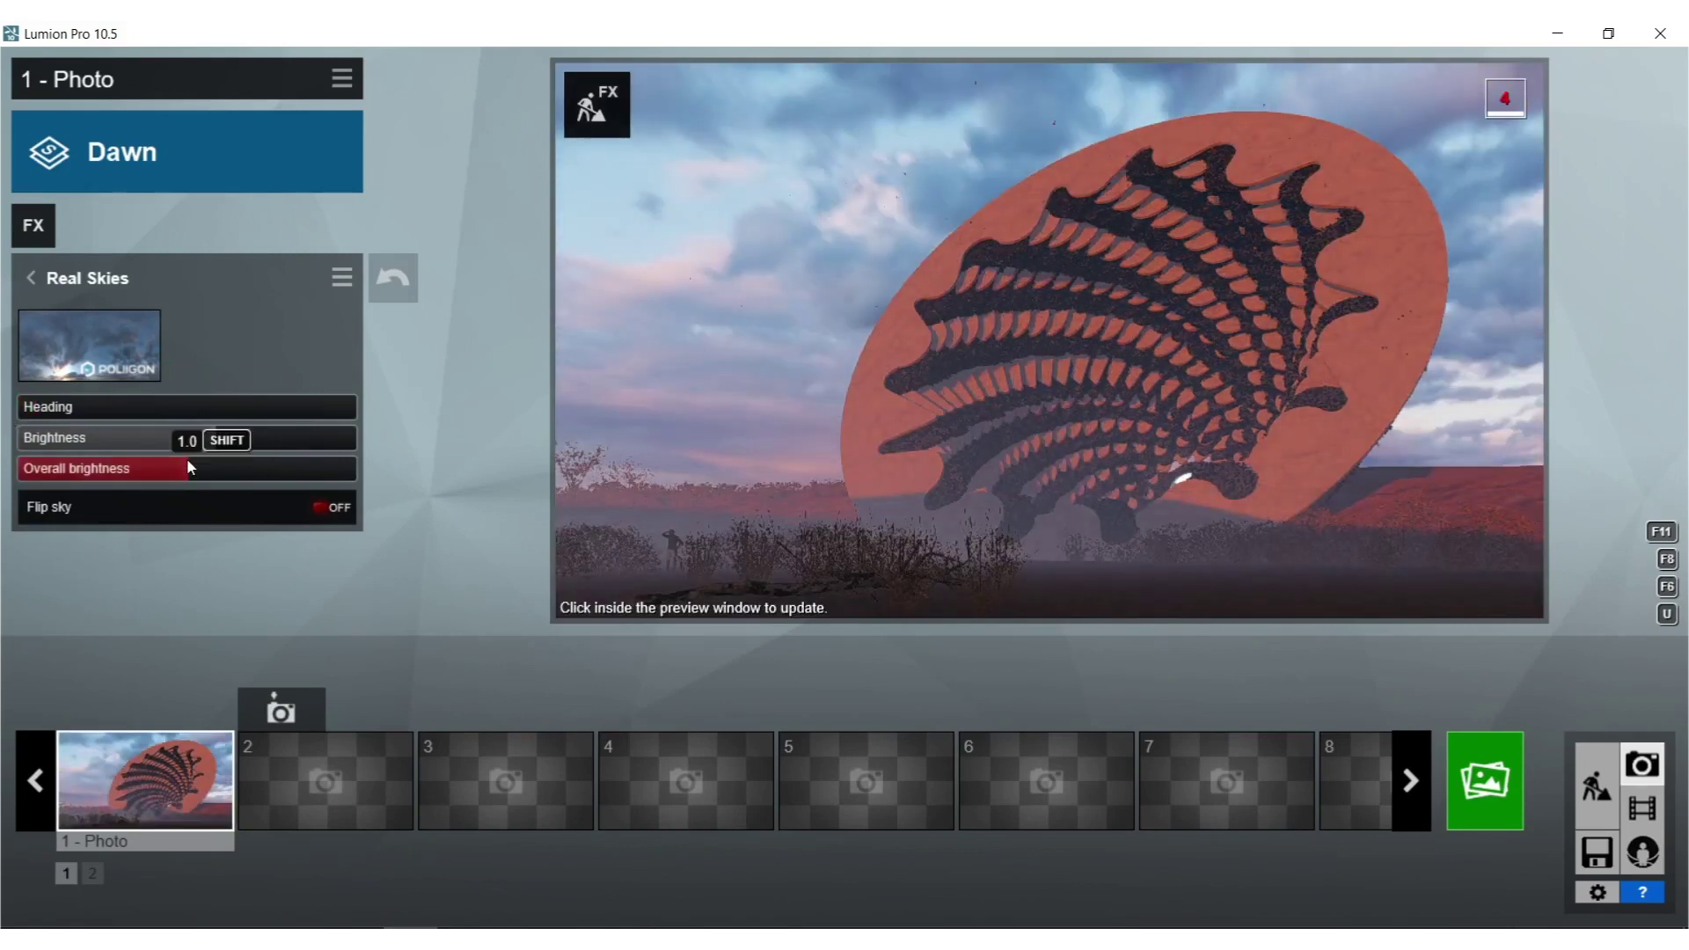
click(249, 466)
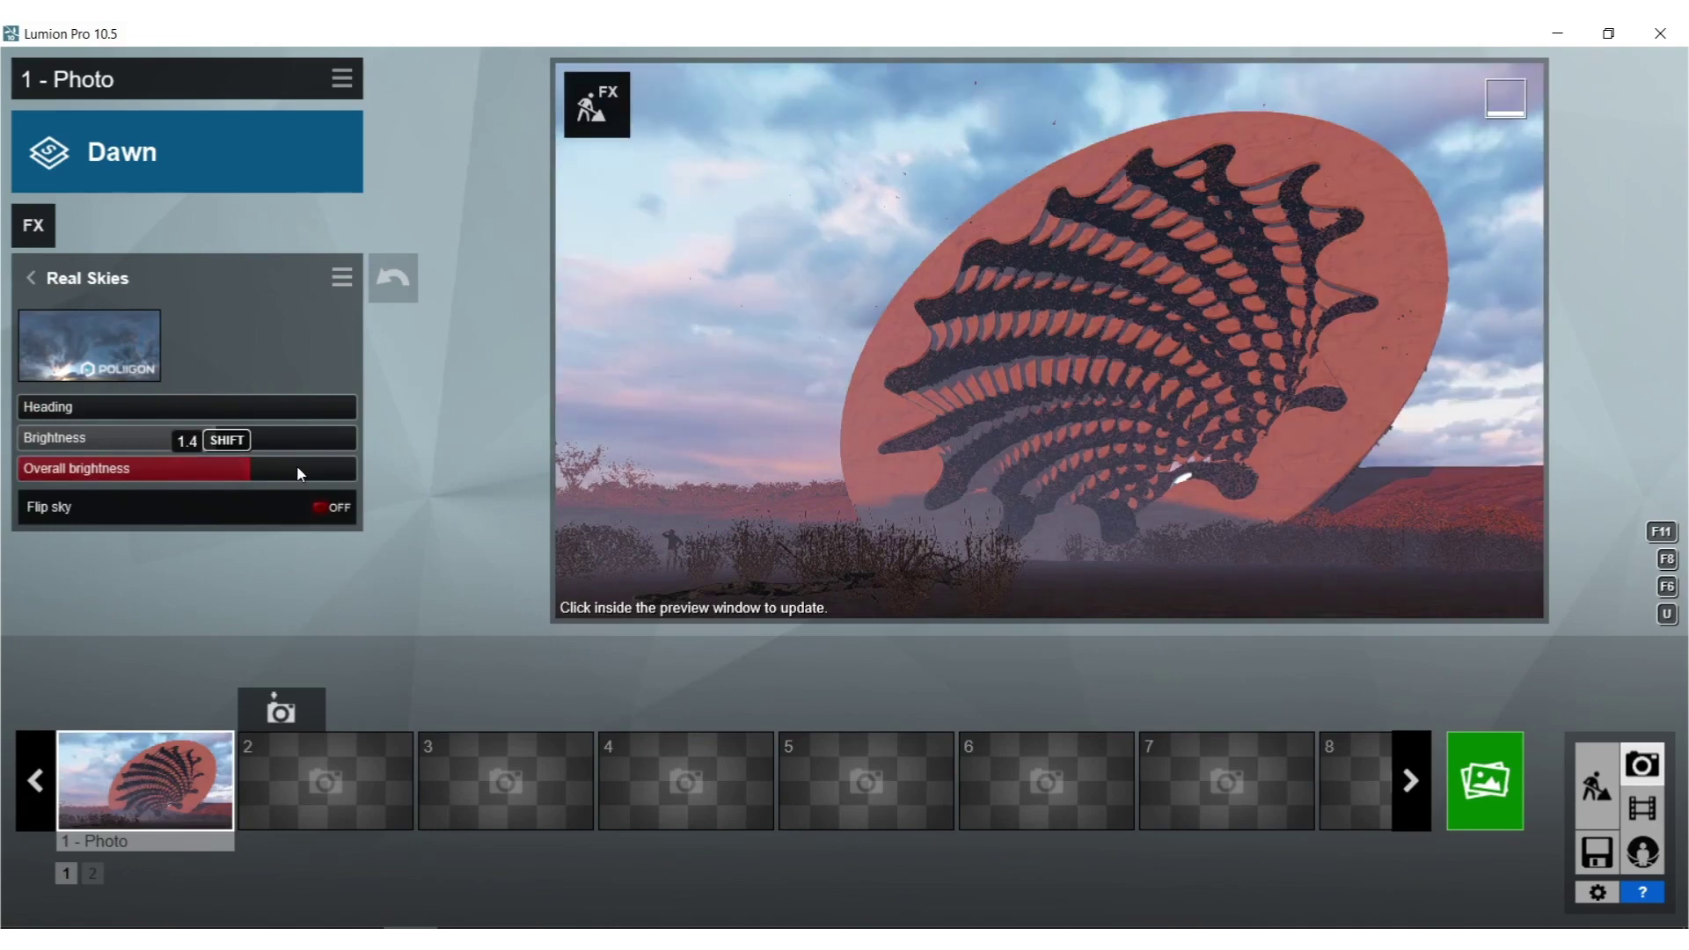
click(260, 473)
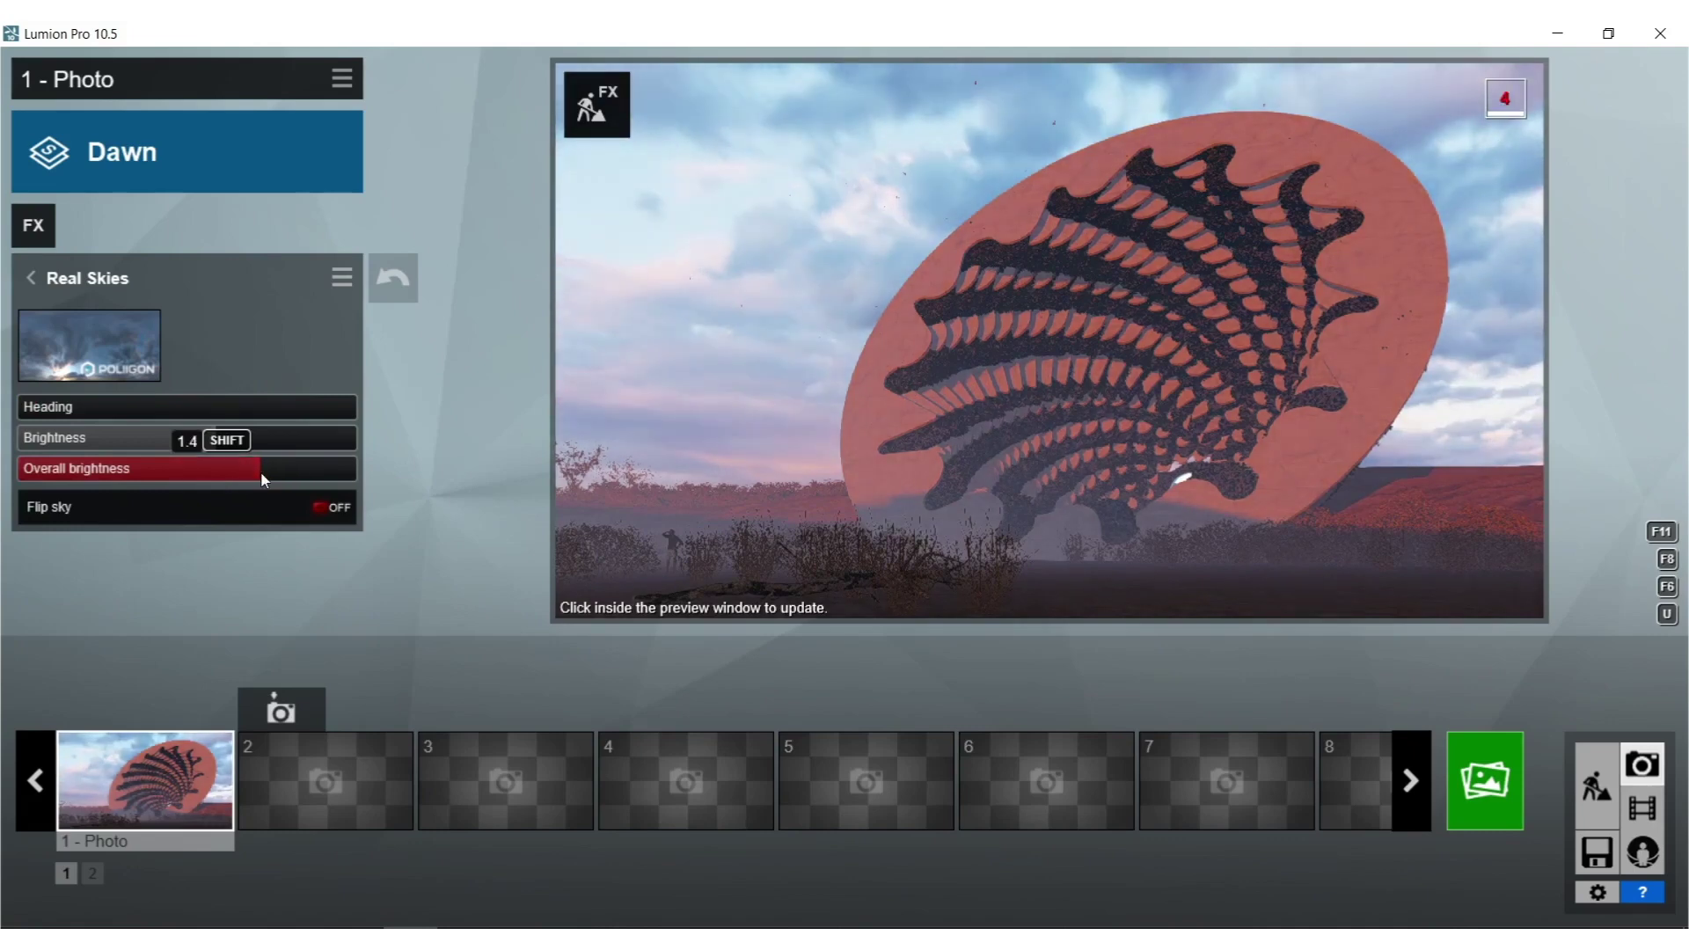
click(693, 444)
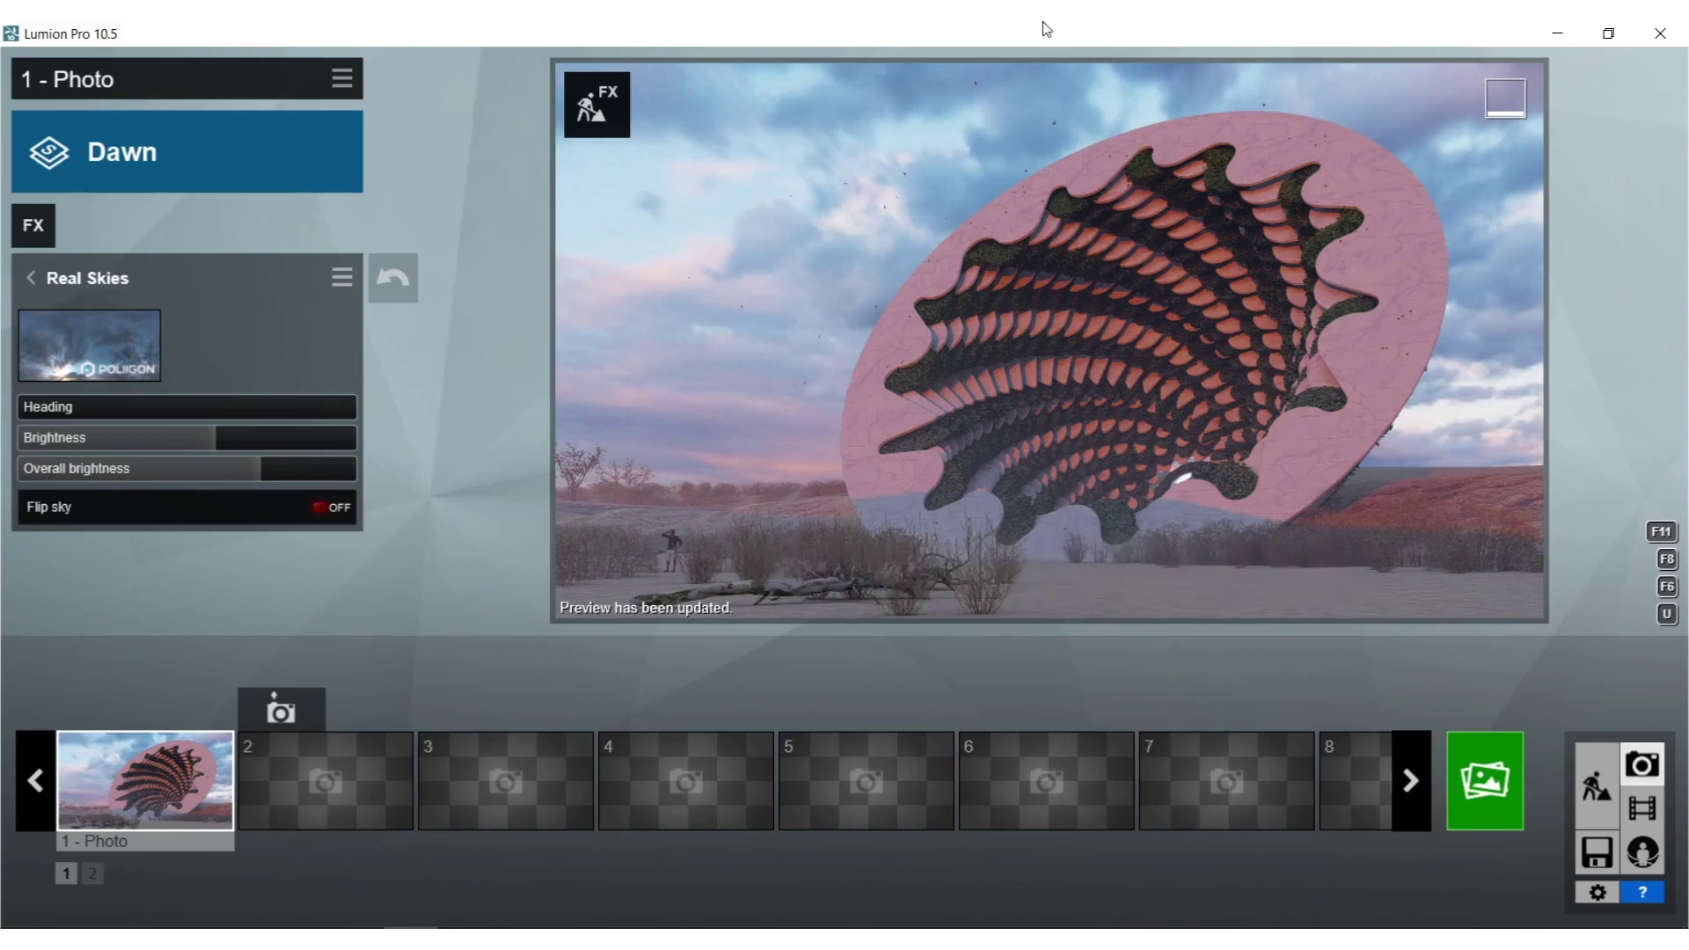
Pull the camera back slightly, adjust its tilt to reframe the shell and branch, and store the view in photo 1.
scroll(1048, 339, down, 2)
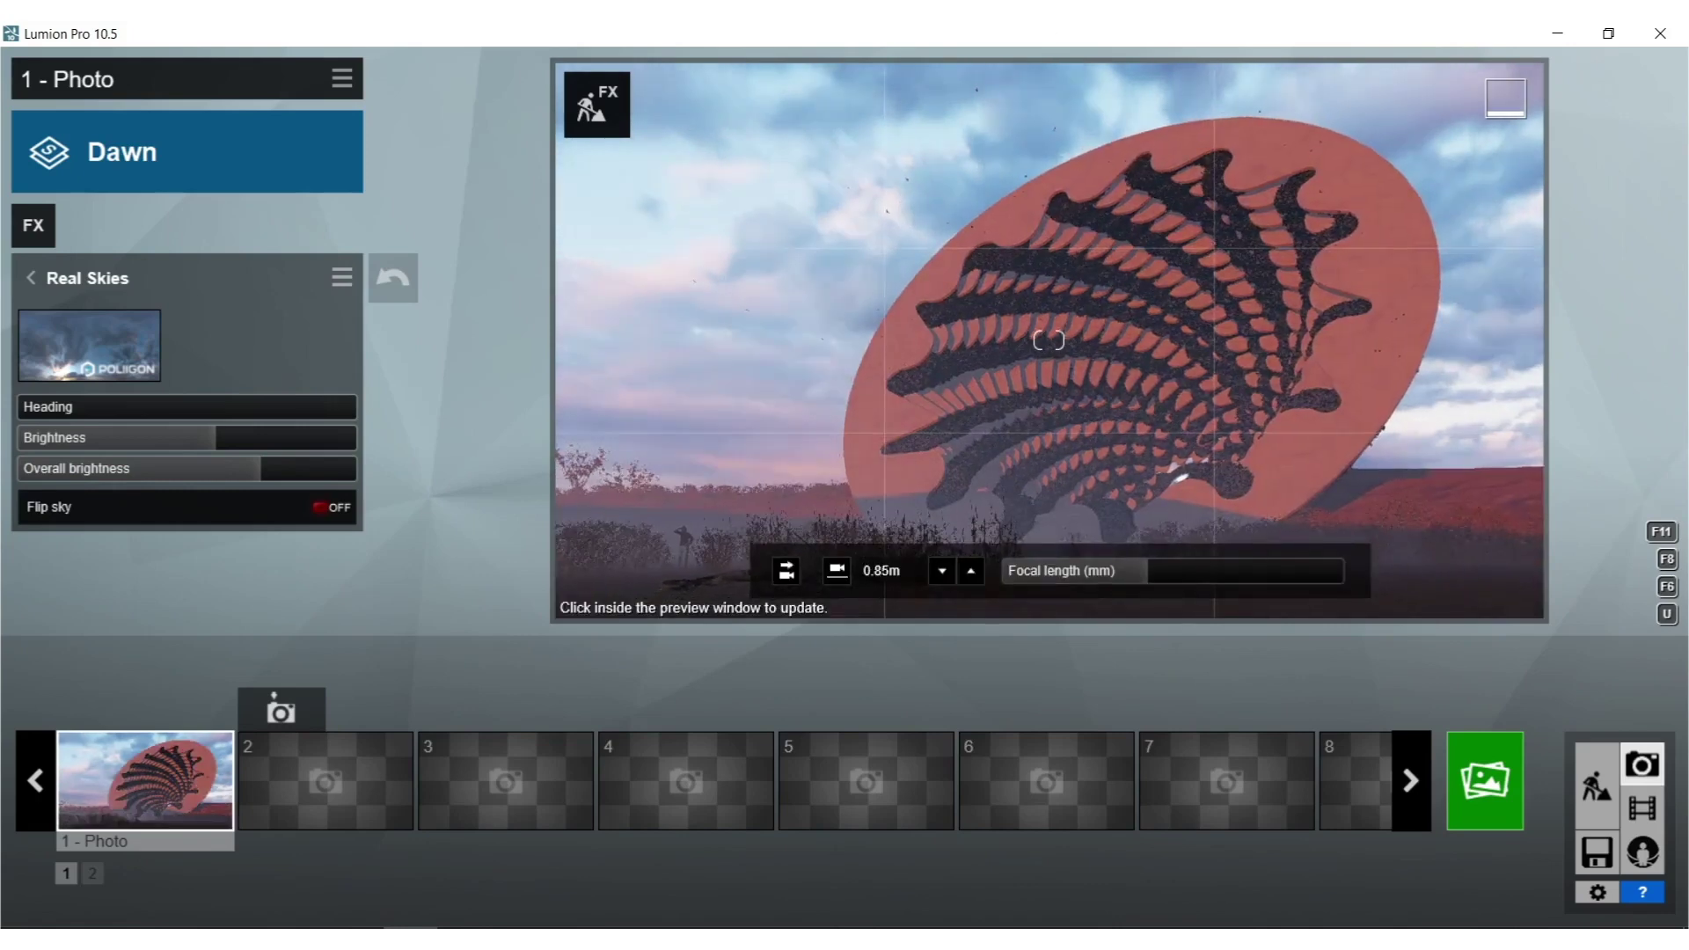
right_drag(1049, 339, 1056, 304)
scroll(1055, 304, down, 1)
scroll(1049, 339, down, 2)
scroll(1049, 340, down, 1)
right_drag(1049, 339, 1048, 348)
right_drag(1205, 324, 1207, 339)
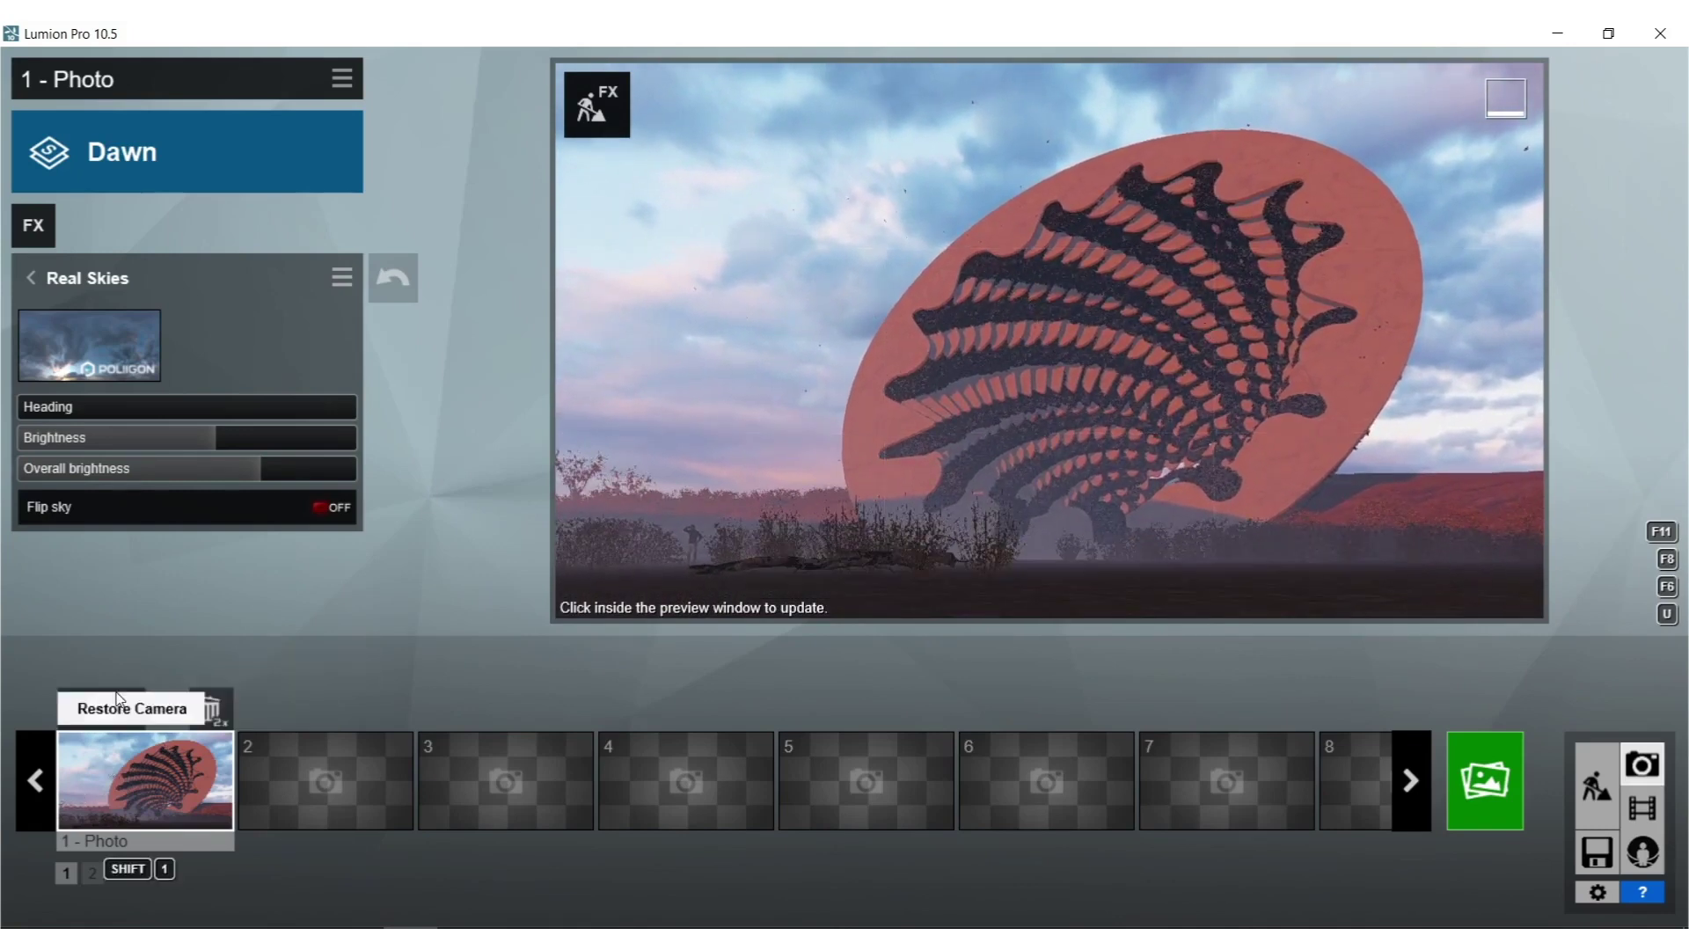
click(112, 710)
Render the current shot at Desktop 1920x1080 and save it as JPG 109 in the BOOK folder.
click(1506, 768)
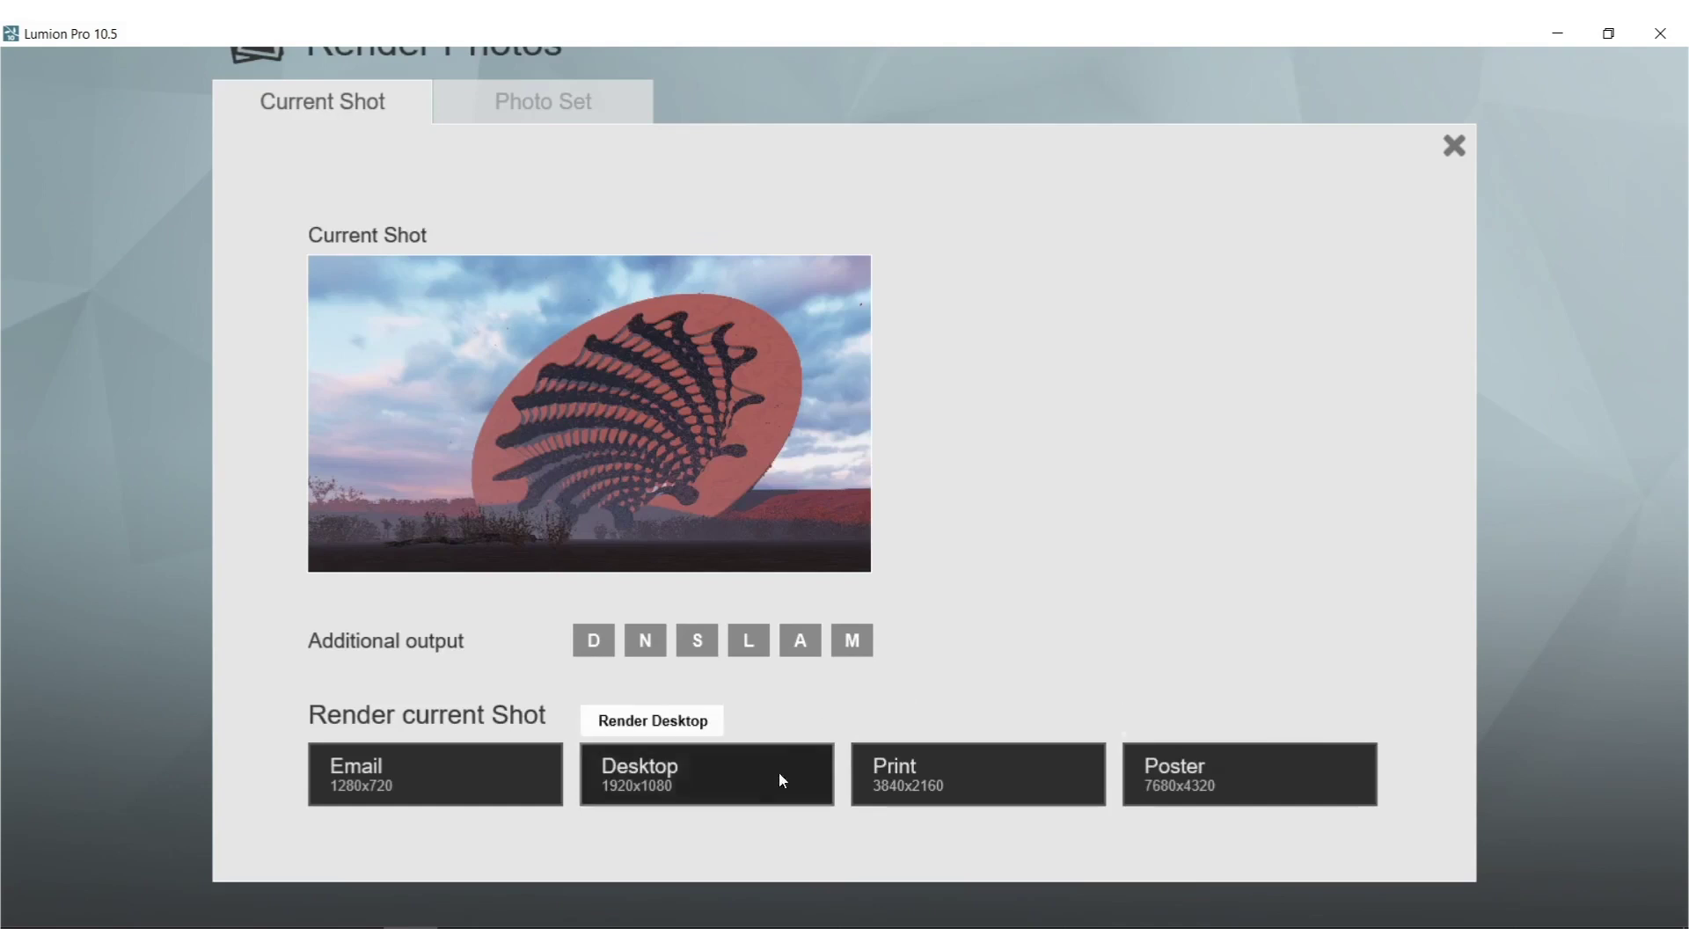
click(630, 796)
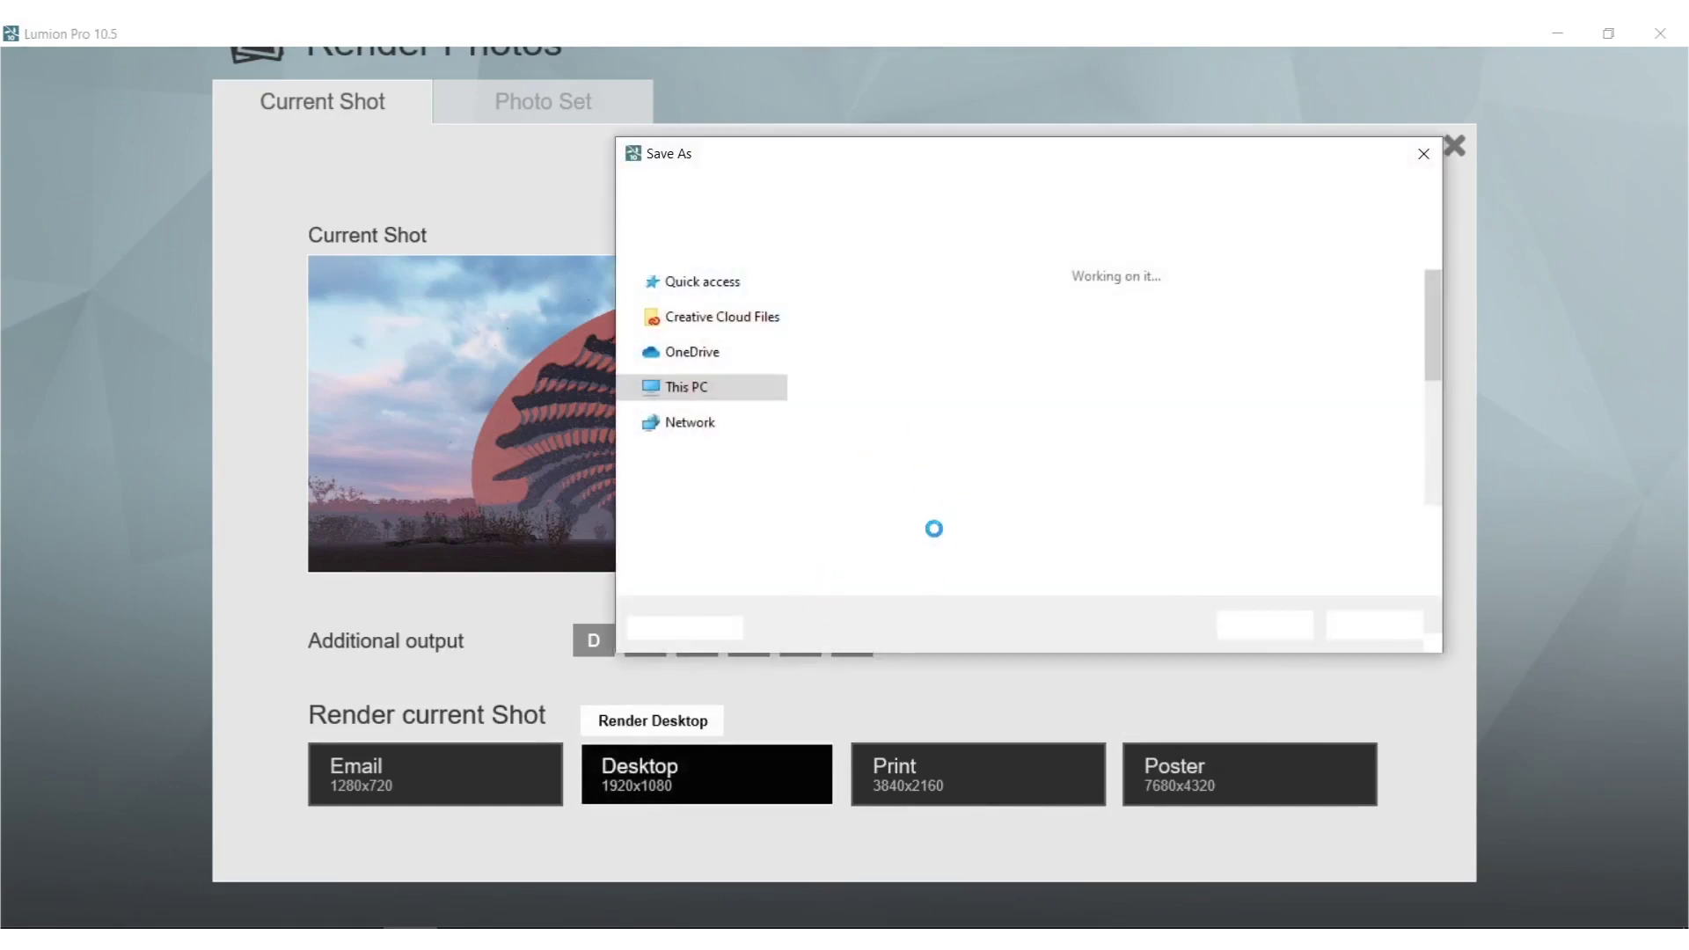
double_click(898, 350)
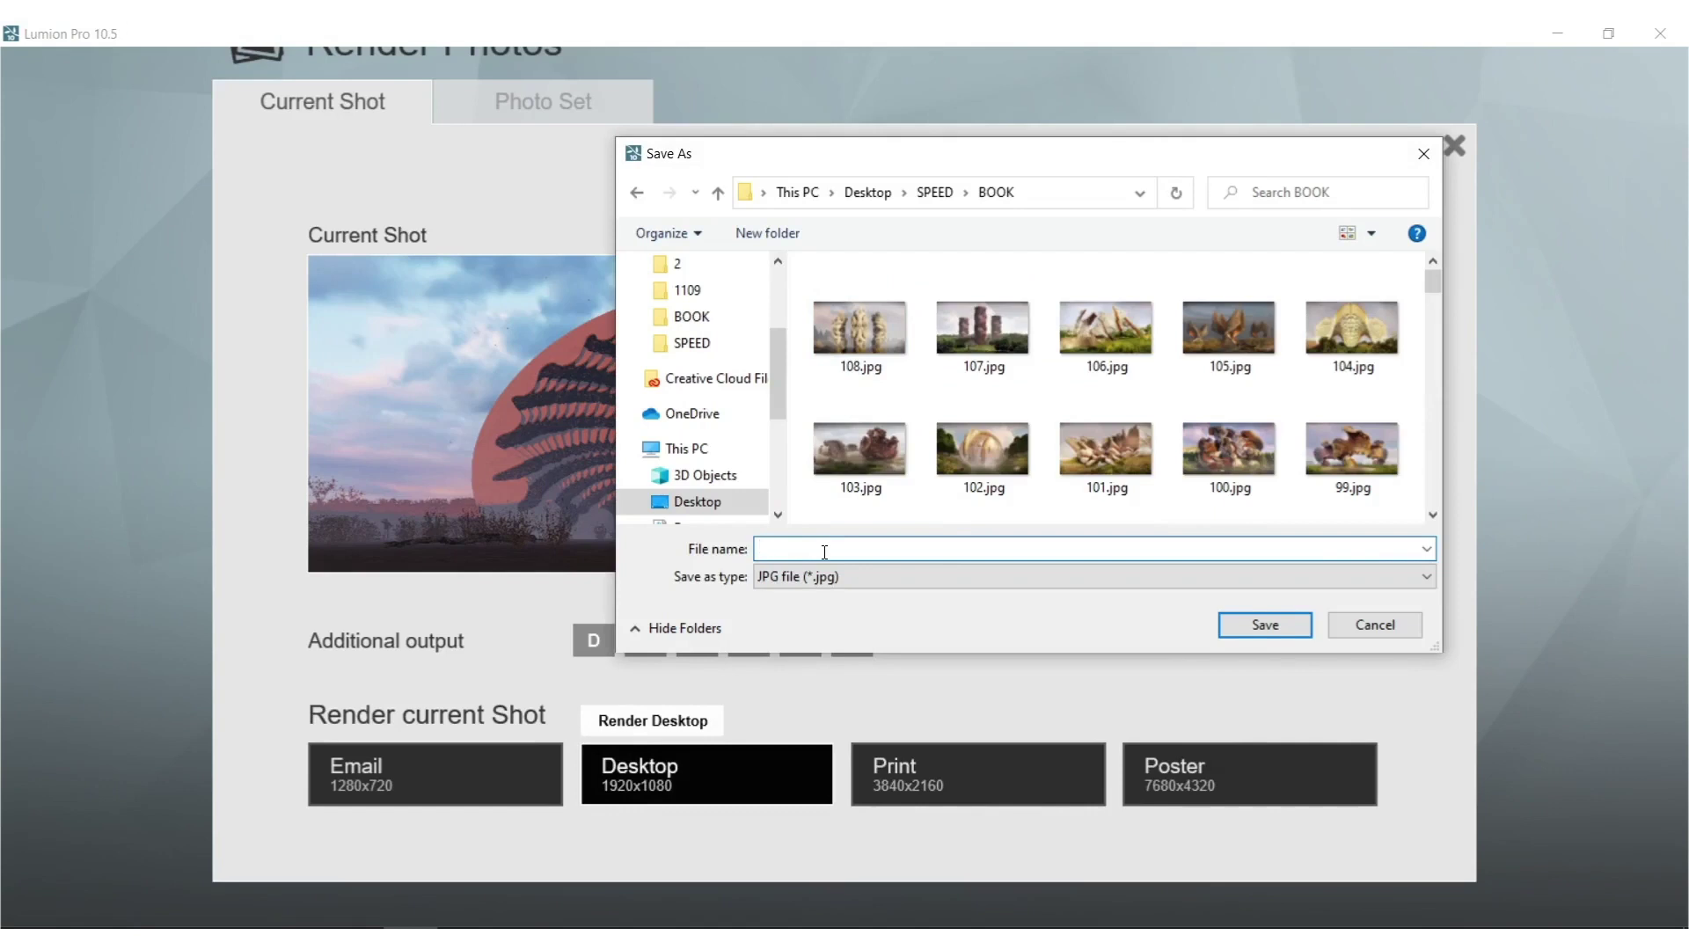
text(109)
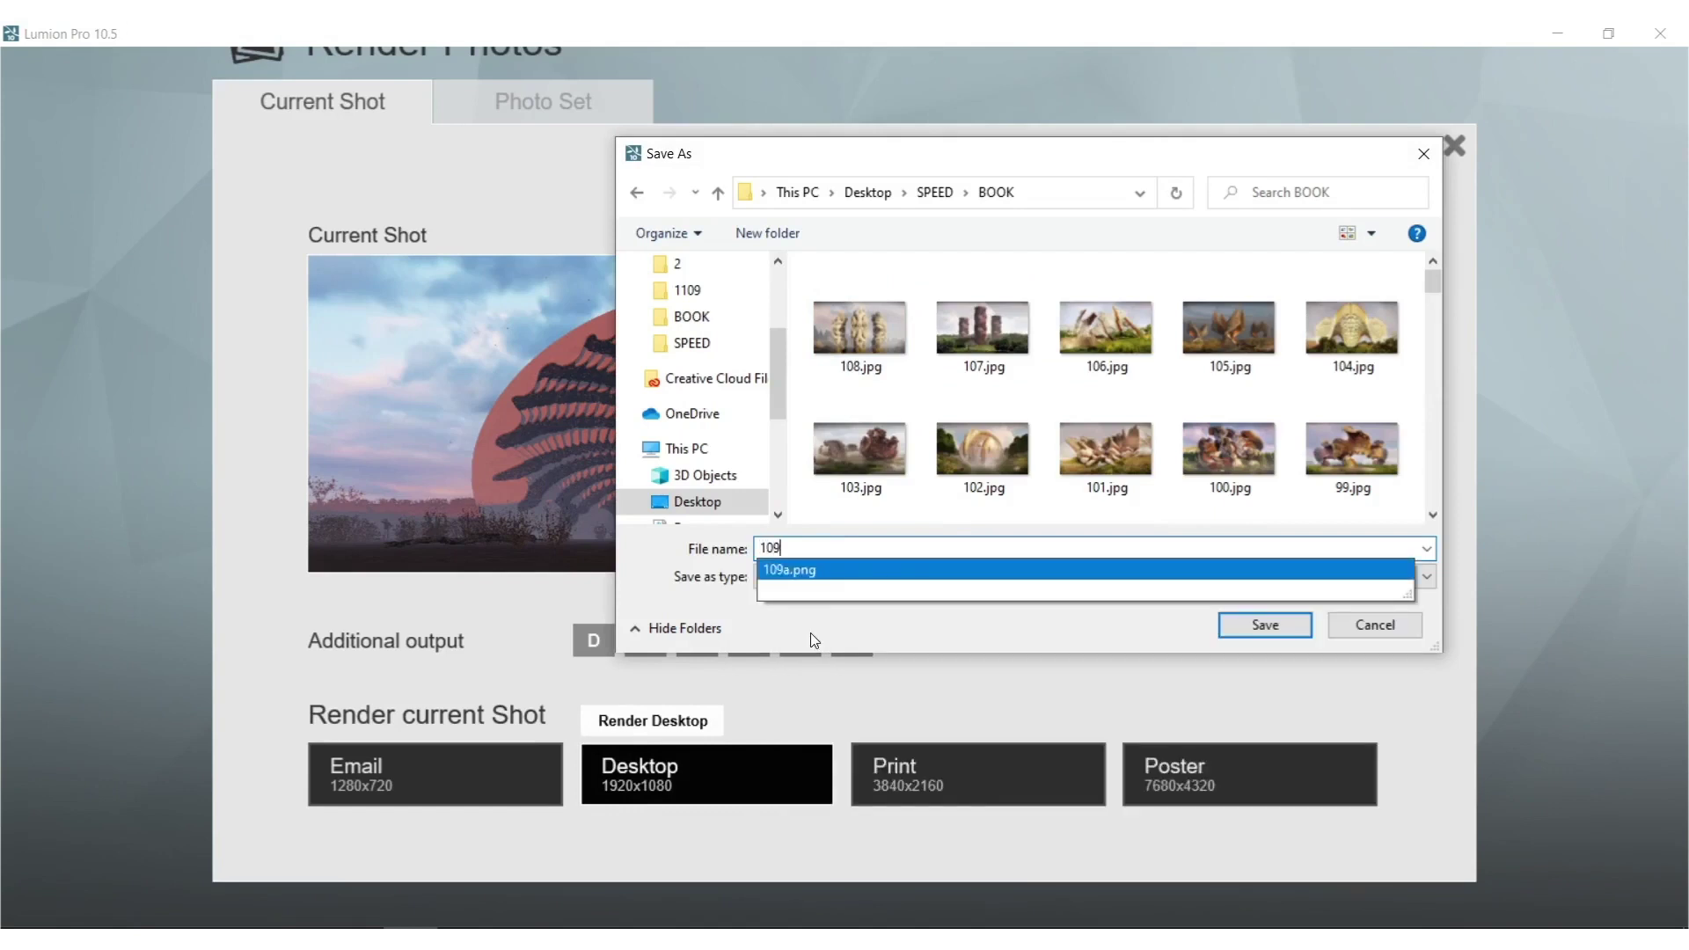
click(1266, 624)
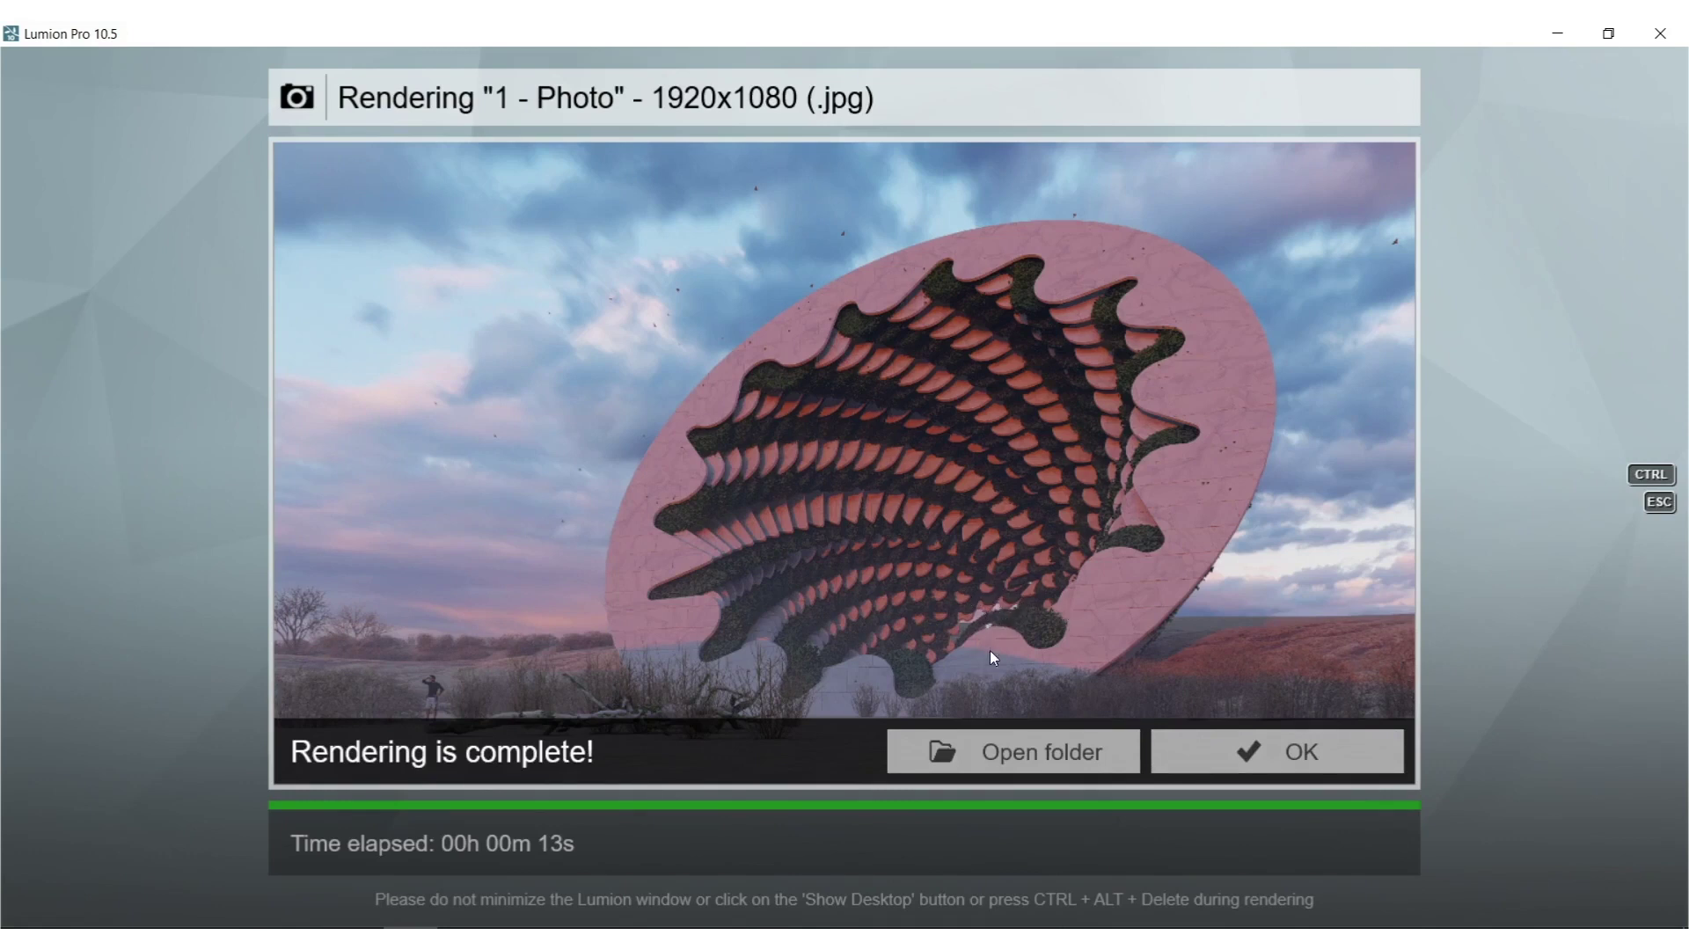
click(1246, 754)
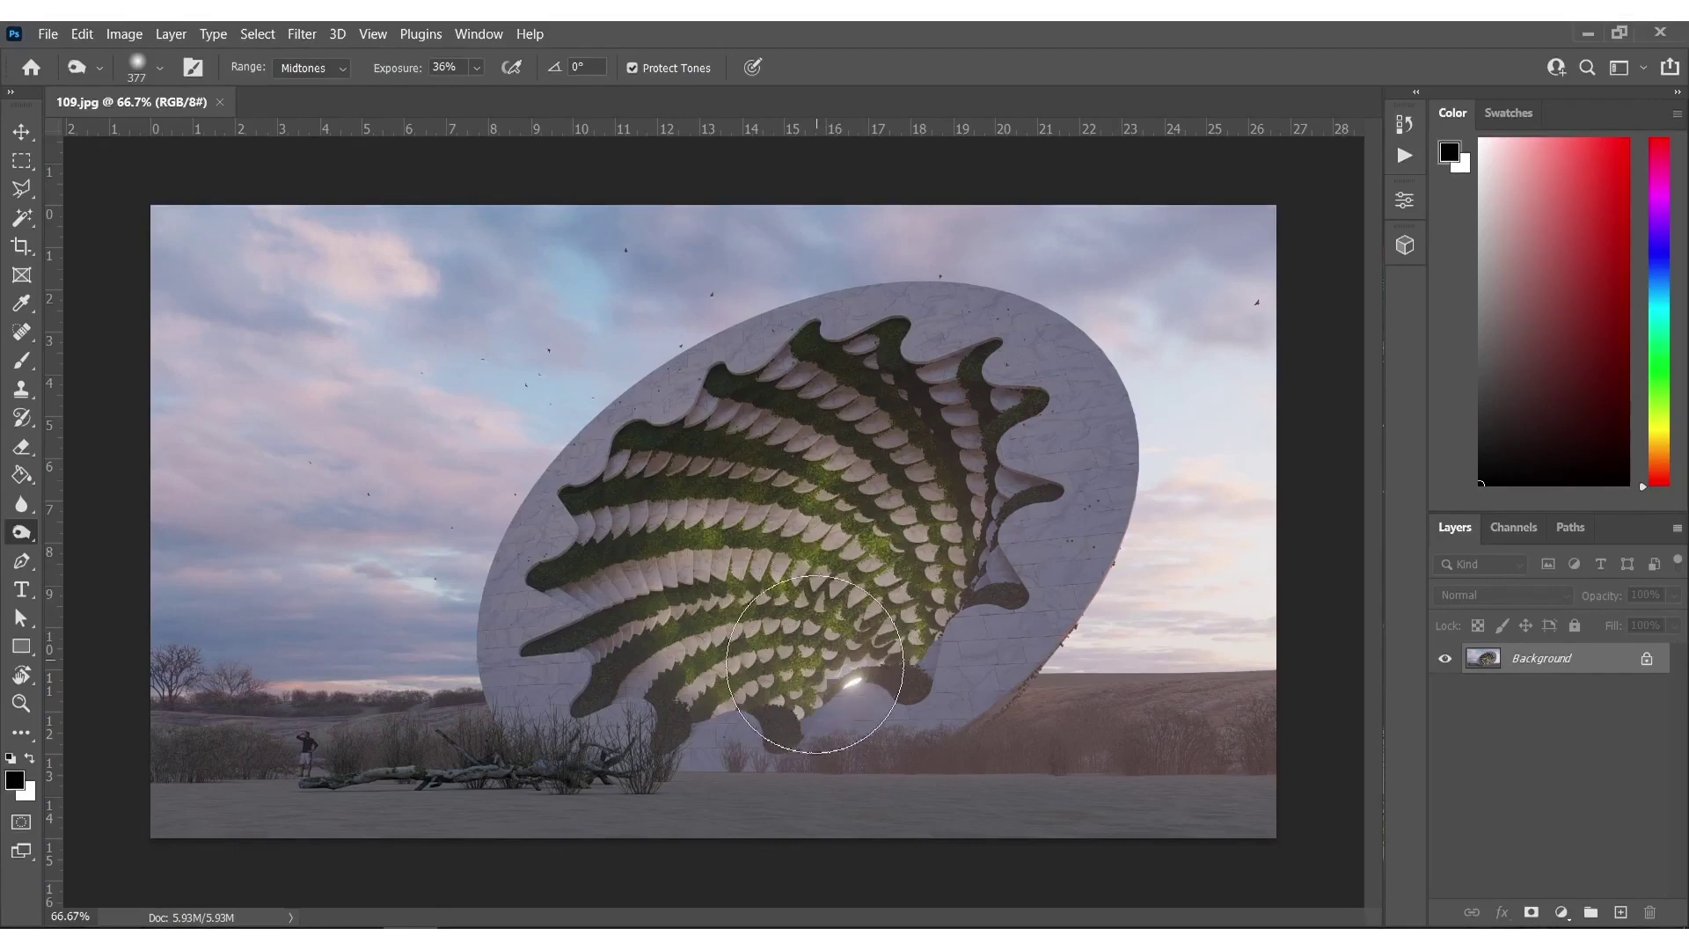
Brighten the midtones along the shell's left side and the brush below it with a soft 573 px brush at 36% exposure.
alt+scroll(836, 683, up, 4)
alt+right_drag(898, 657, 815, 650)
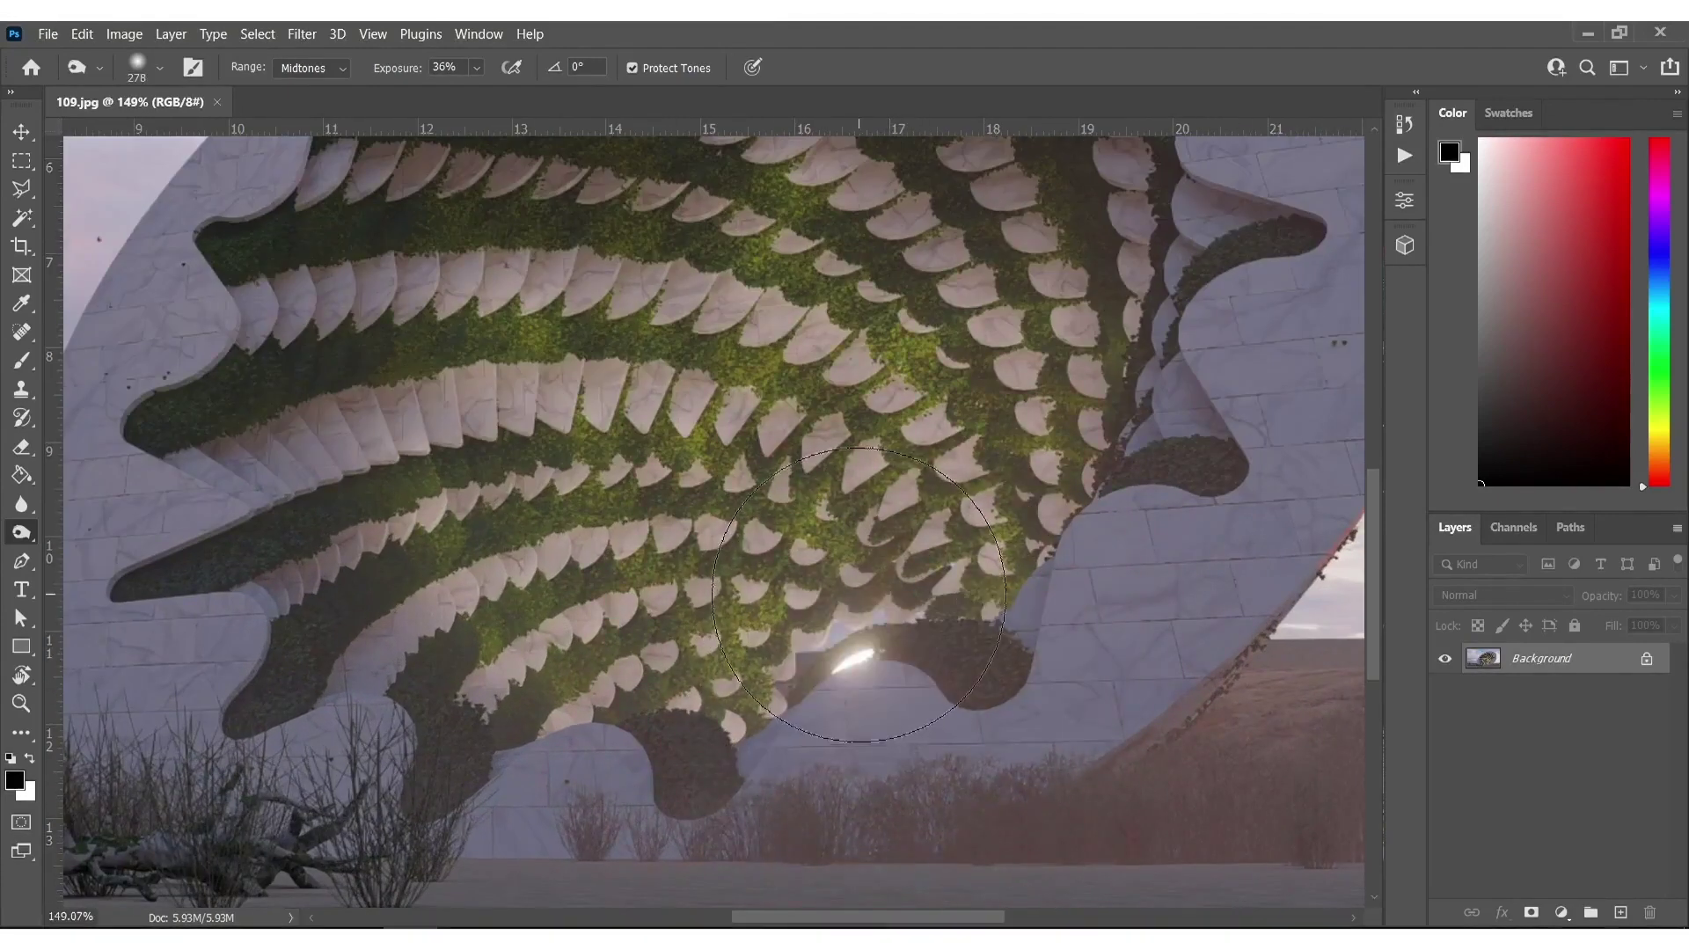
alt+scroll(766, 549, down, 2)
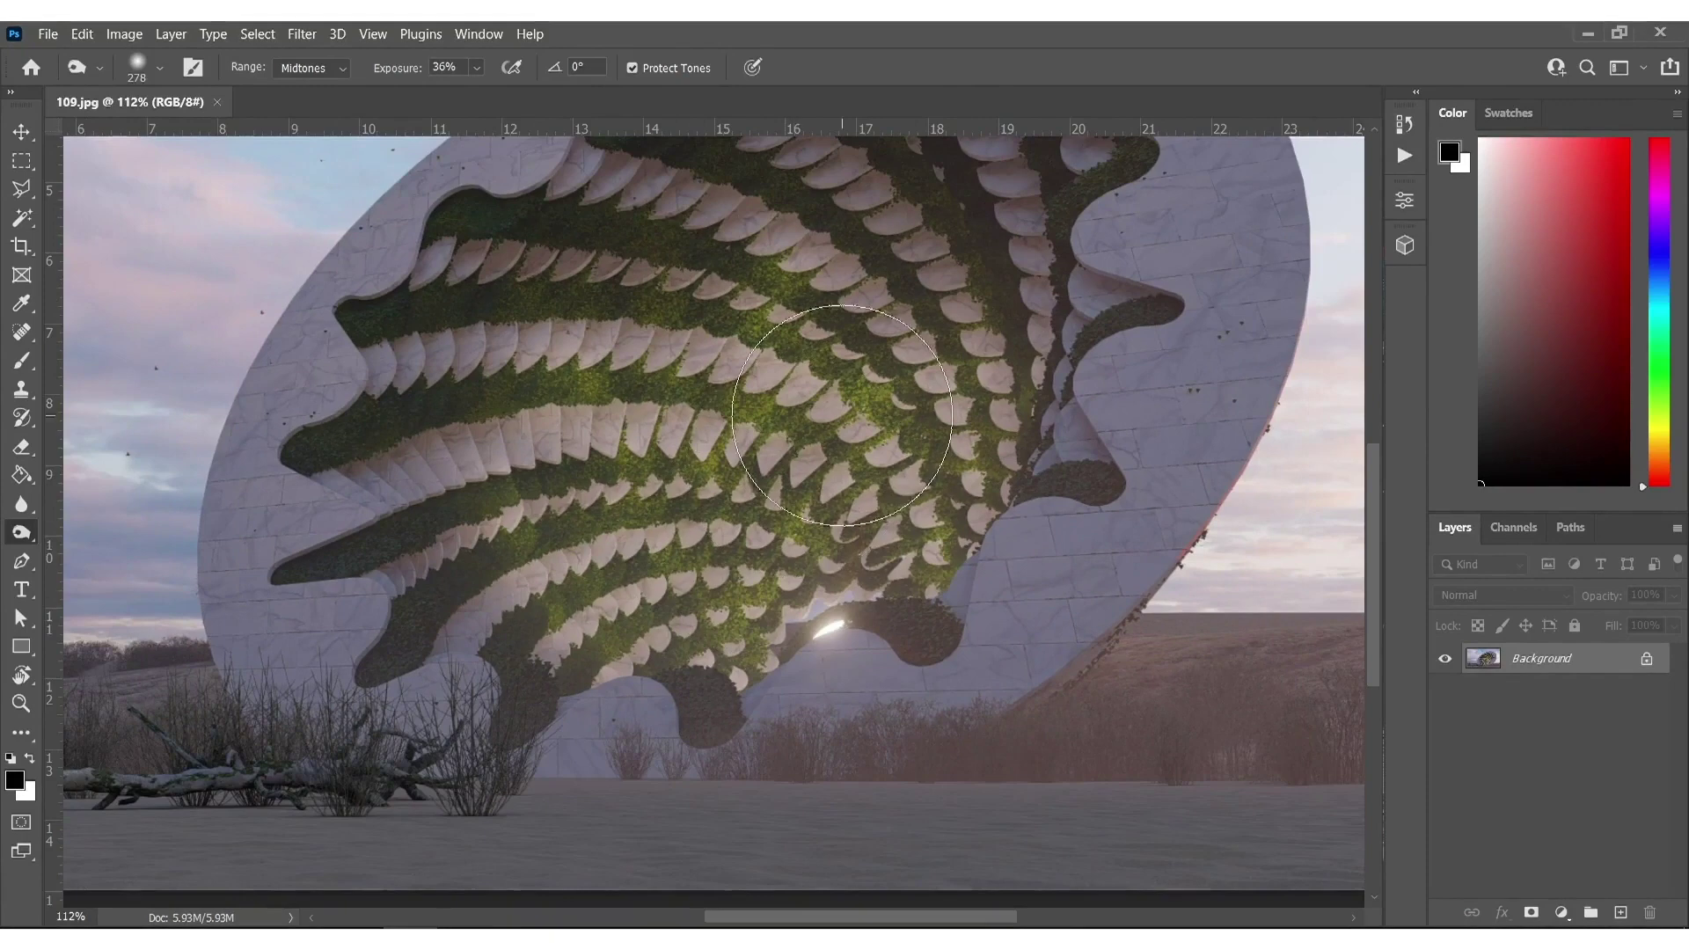
alt+scroll(822, 422, down, 3)
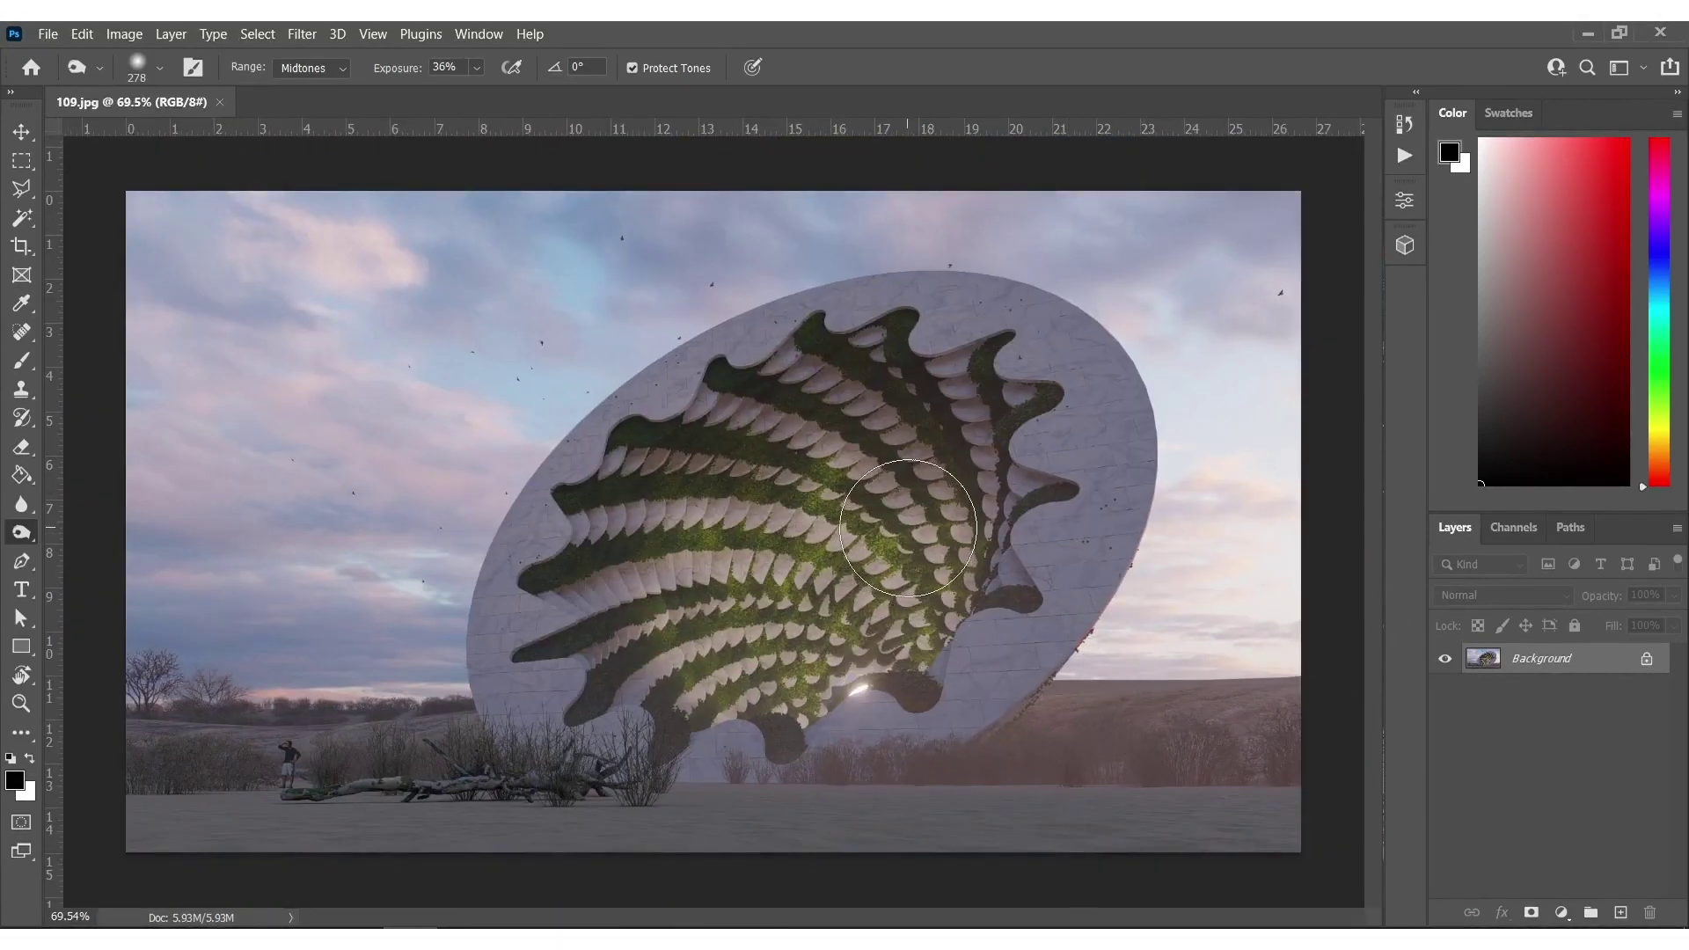
alt+right_drag(767, 673, 847, 671)
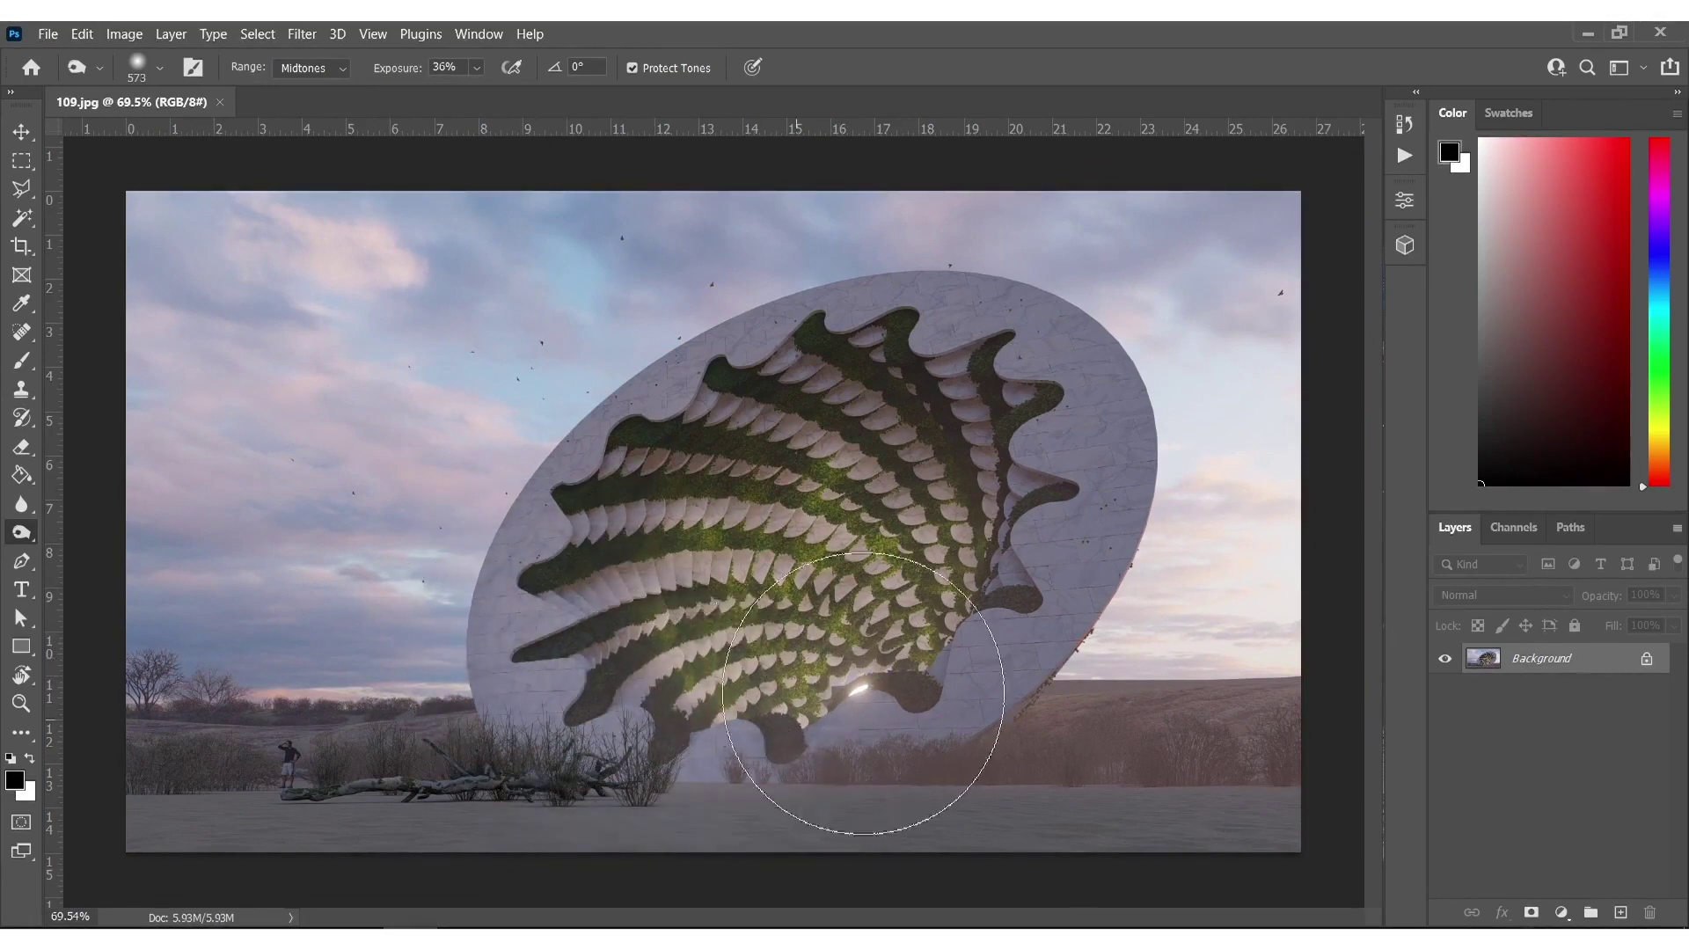
drag(624, 568, 561, 698)
Brighten the foreground ground, the figure and branch area, and the shell with a 757 px dodge brush.
alt+scroll(835, 625, down, 2)
alt+right_drag(783, 675, 843, 683)
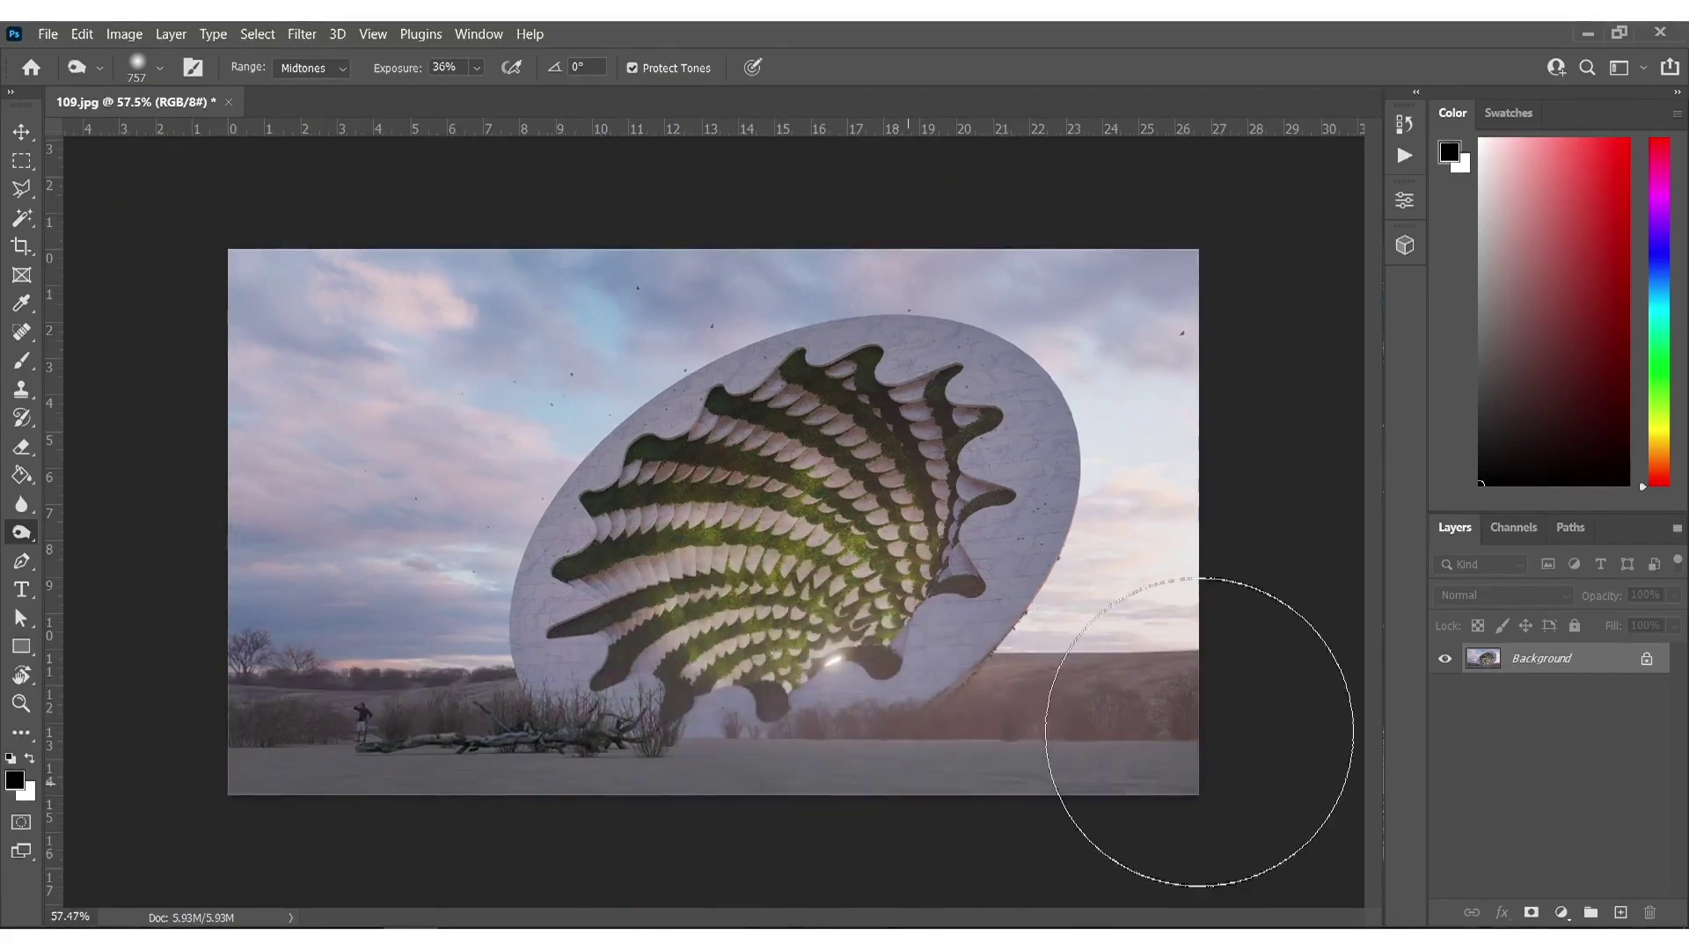
mouse_move(485, 740)
mouse_down()
mouse_move(373, 732)
mouse_move(393, 739)
mouse_move(407, 717)
mouse_up()
mouse_move(906, 516)
mouse_down()
mouse_move(946, 422)
mouse_move(906, 396)
mouse_move(862, 434)
mouse_up()
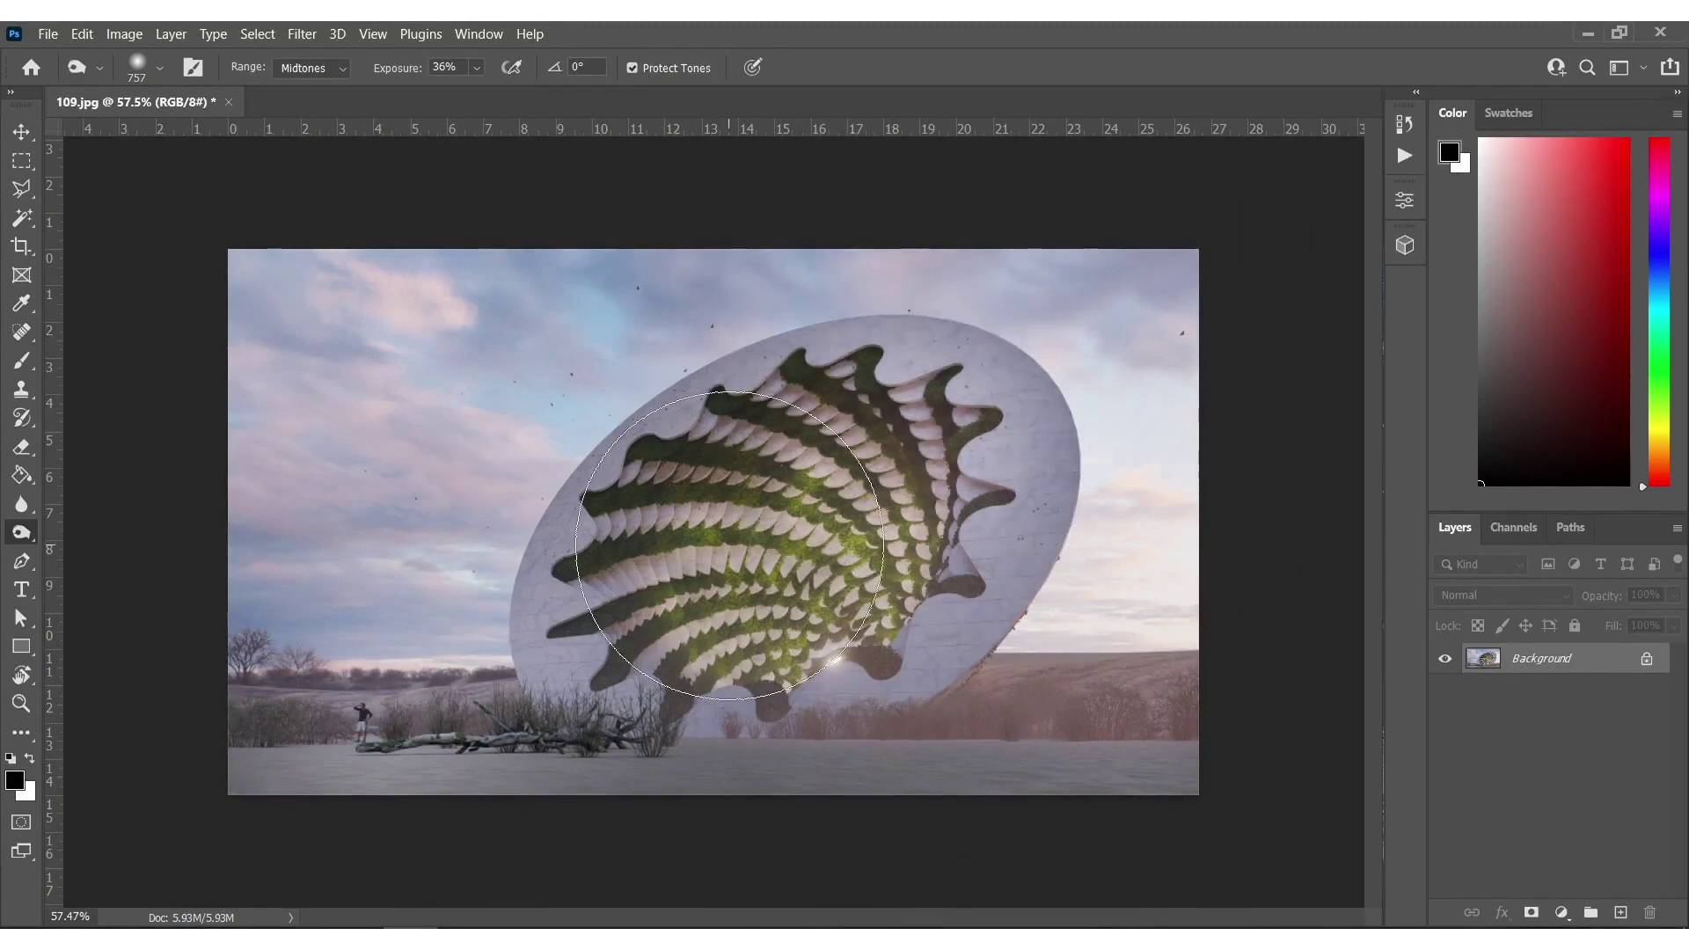
Brighten the shell's mossy scalloped interior and marble rim with a smaller 319 px dodge brush.
alt+scroll(659, 553, up, 9)
mouse_move(585, 561)
mouse_down()
mouse_move(563, 581)
mouse_move(537, 541)
mouse_move(686, 378)
mouse_move(695, 286)
mouse_move(527, 572)
mouse_move(493, 748)
mouse_move(1091, 704)
mouse_move(1117, 783)
mouse_move(1038, 774)
mouse_move(831, 674)
mouse_up()
alt+scroll(831, 674, down, 5)
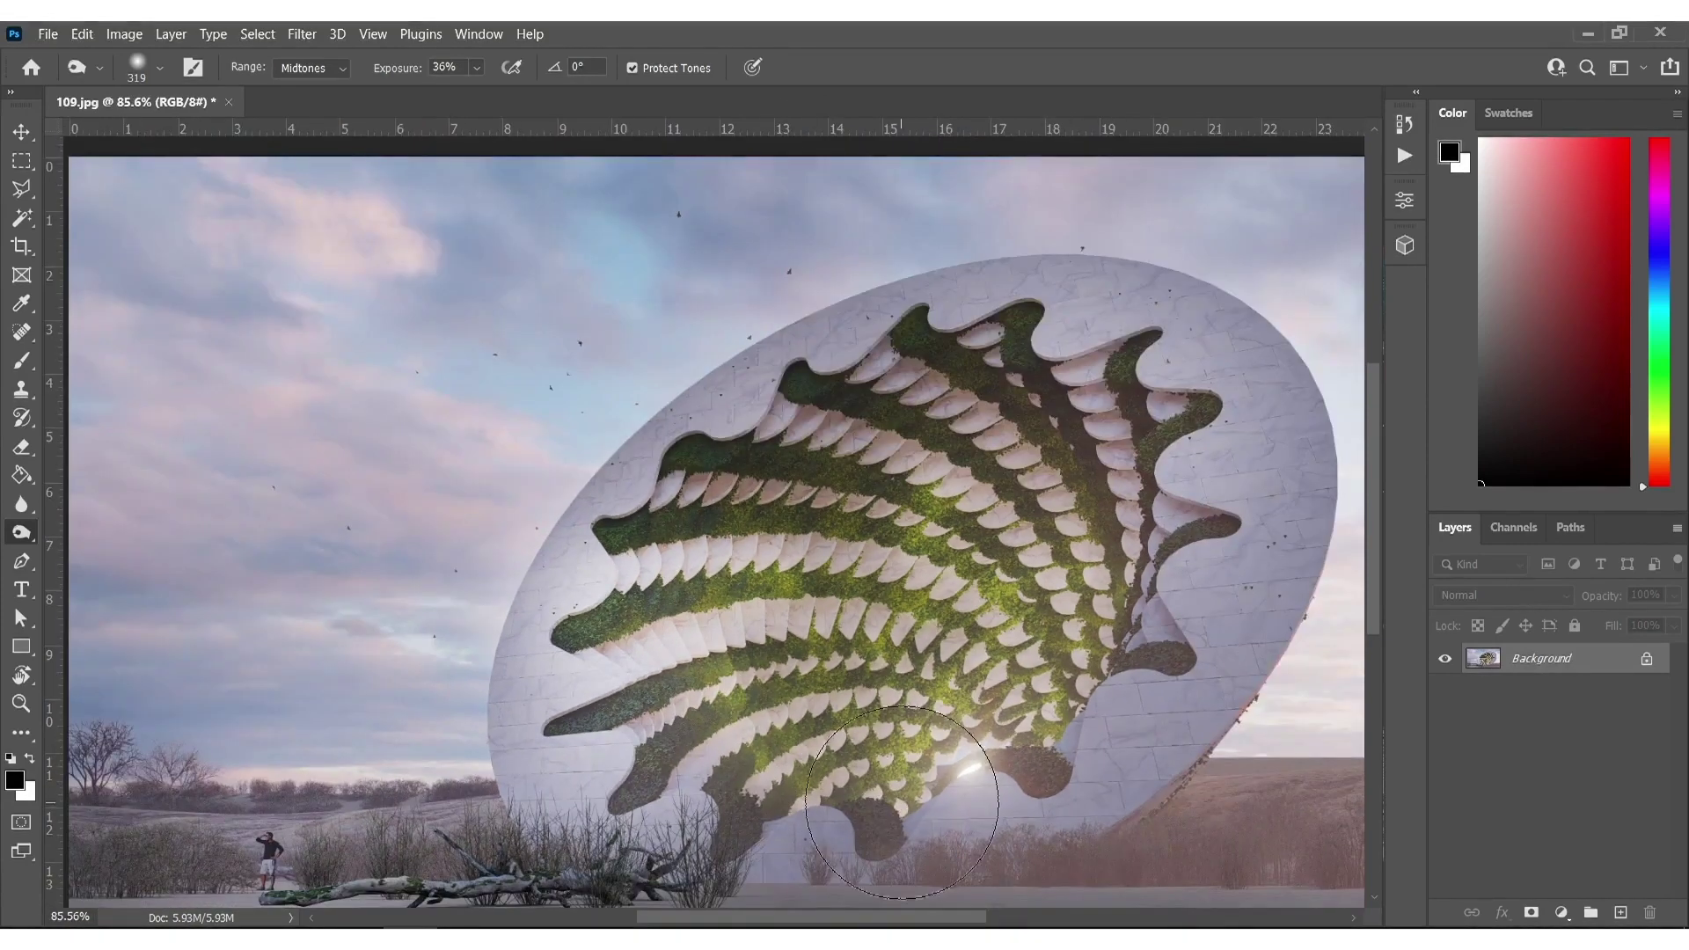
mouse_move(1210, 382)
mouse_down()
mouse_move(1074, 299)
mouse_move(889, 325)
mouse_move(714, 478)
mouse_up()
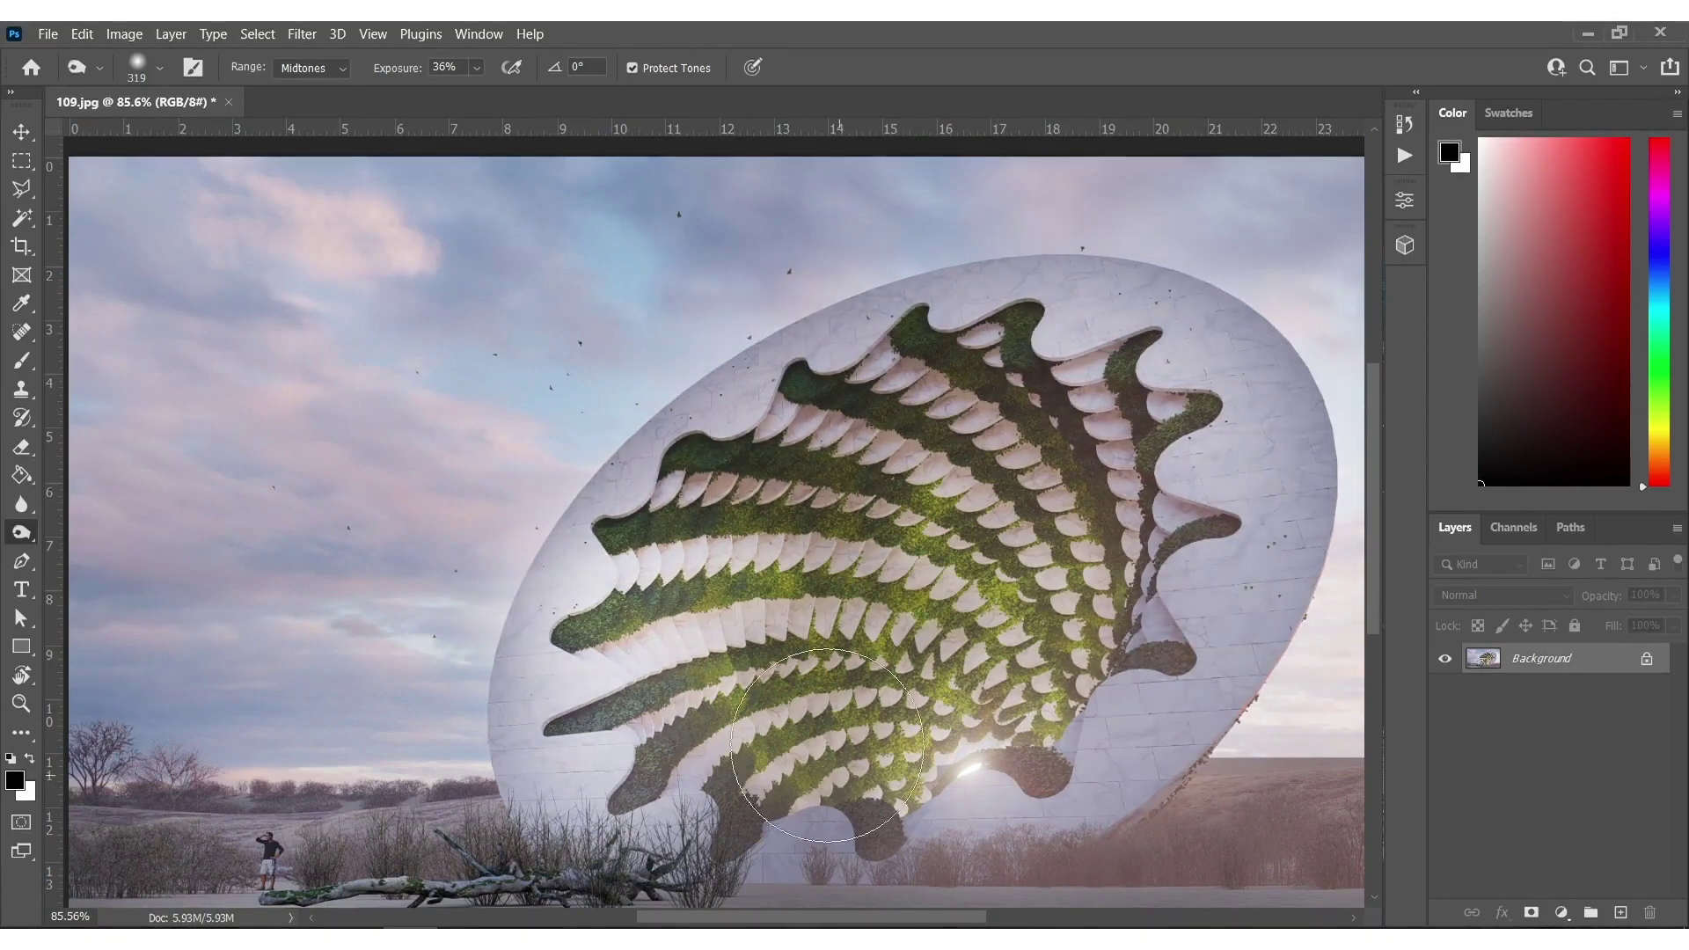
alt+scroll(867, 736, down, 2)
alt+scroll(973, 774, up, 1)
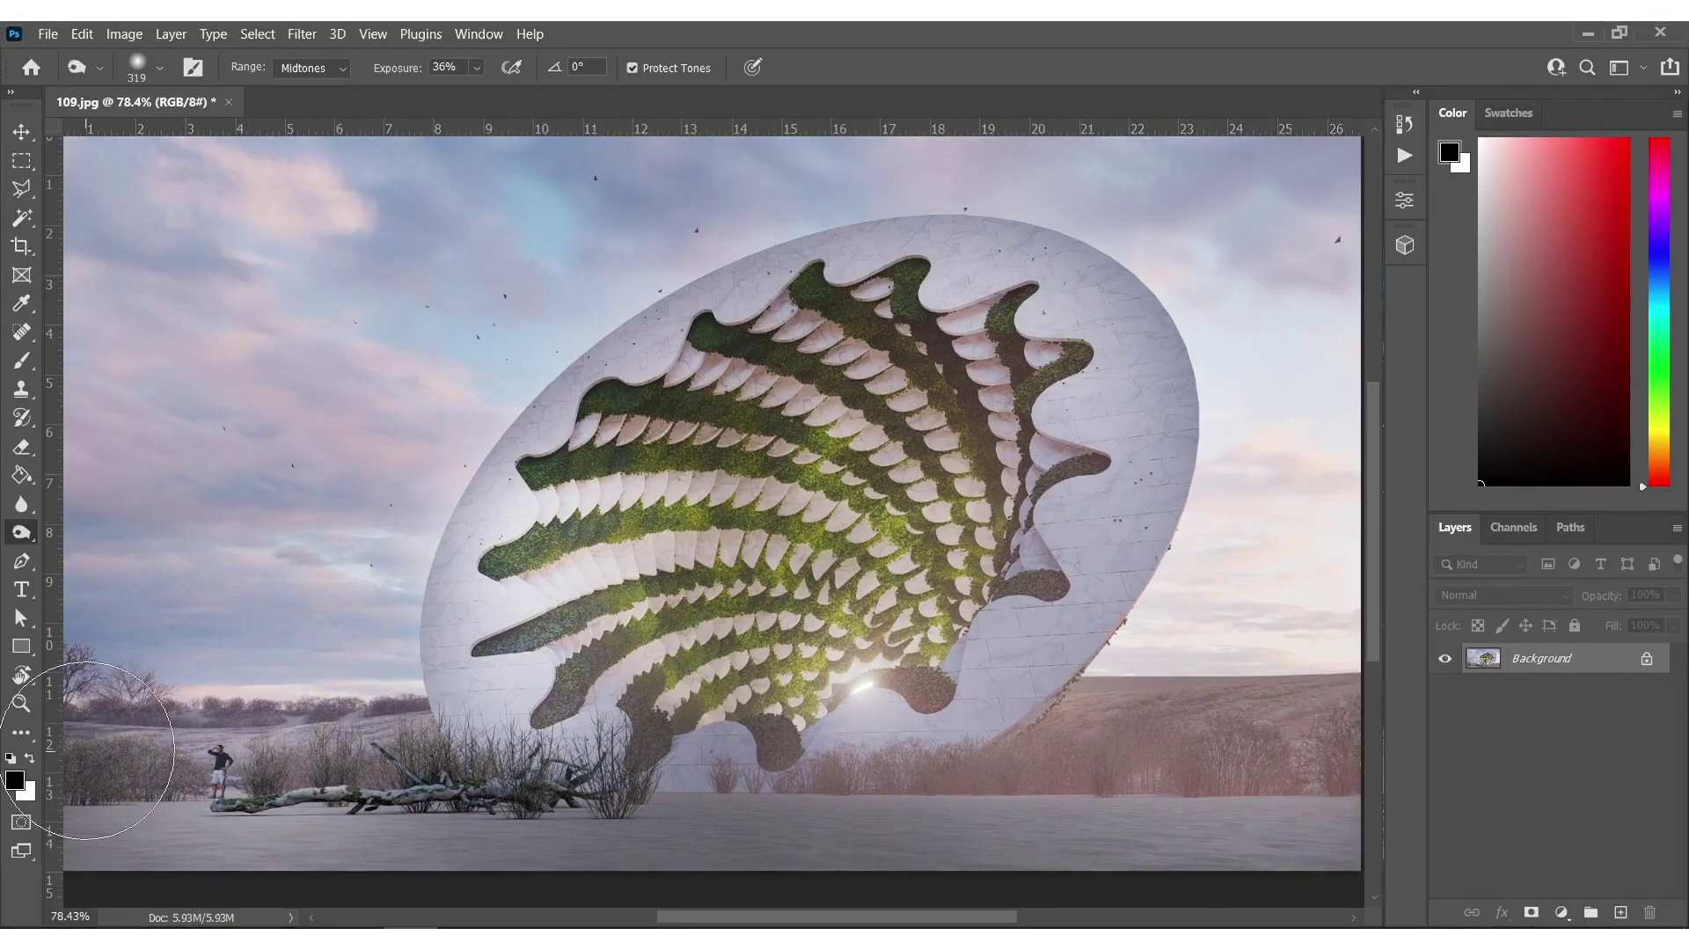
Brighten the shell's right marble rim with a 374 px brush and darken the clouds with a 648 px burn brush.
alt+scroll(678, 576, down, 1)
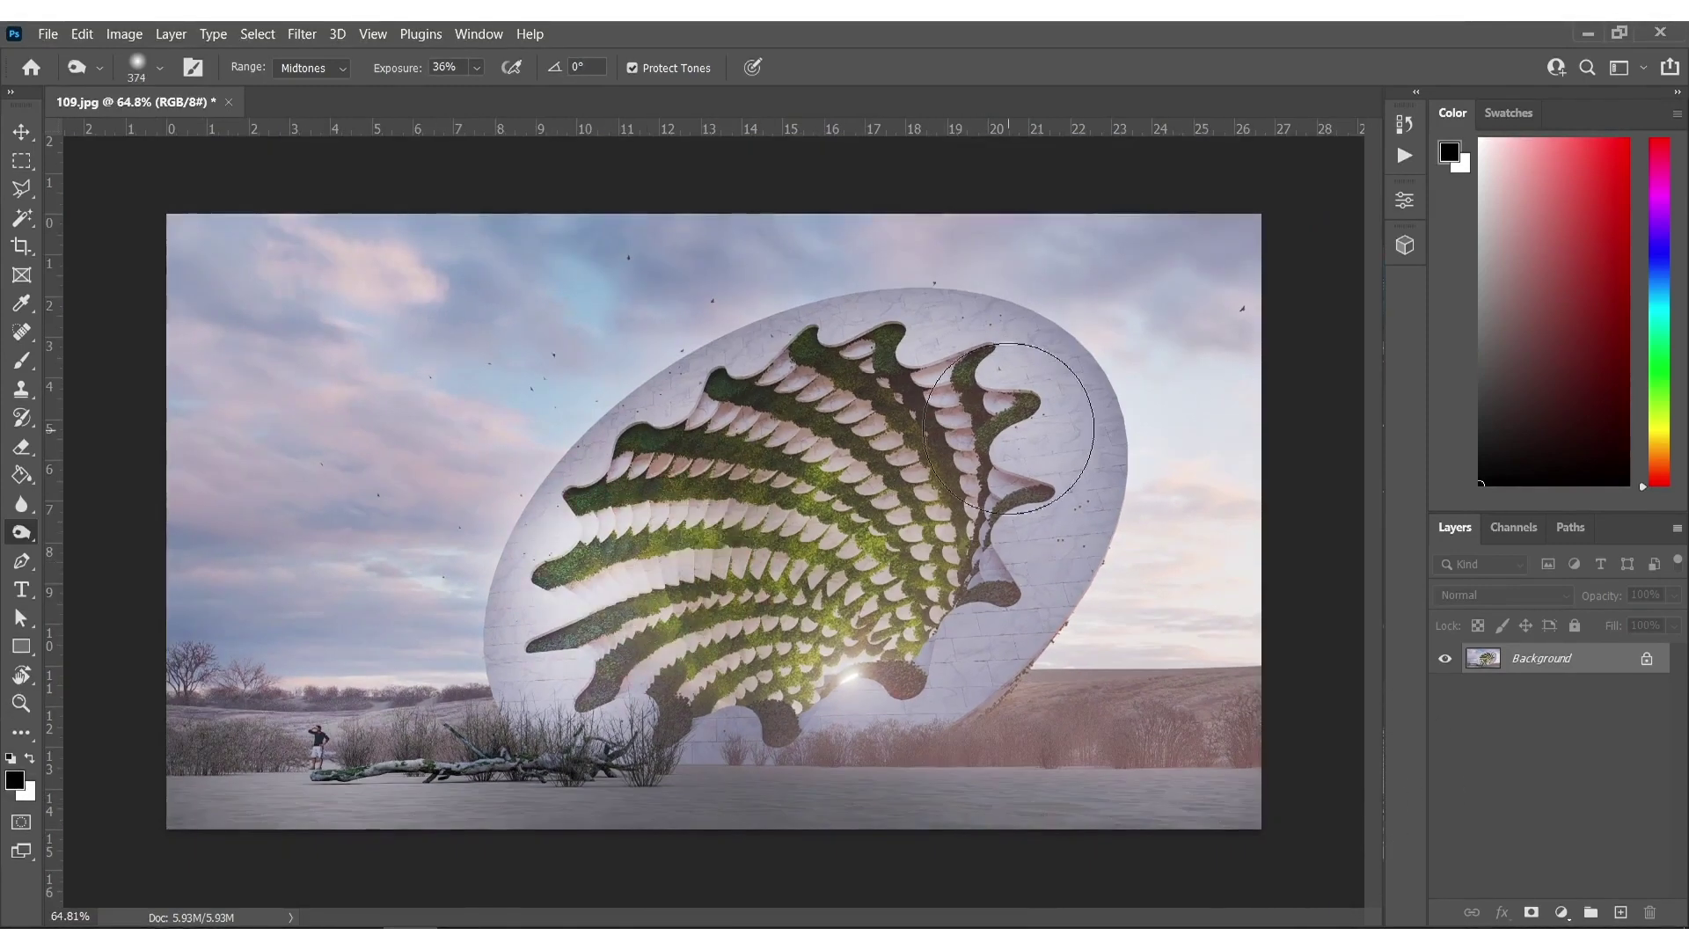
mouse_move(1063, 373)
mouse_down()
mouse_move(1082, 505)
mouse_move(991, 680)
mouse_move(922, 723)
mouse_up()
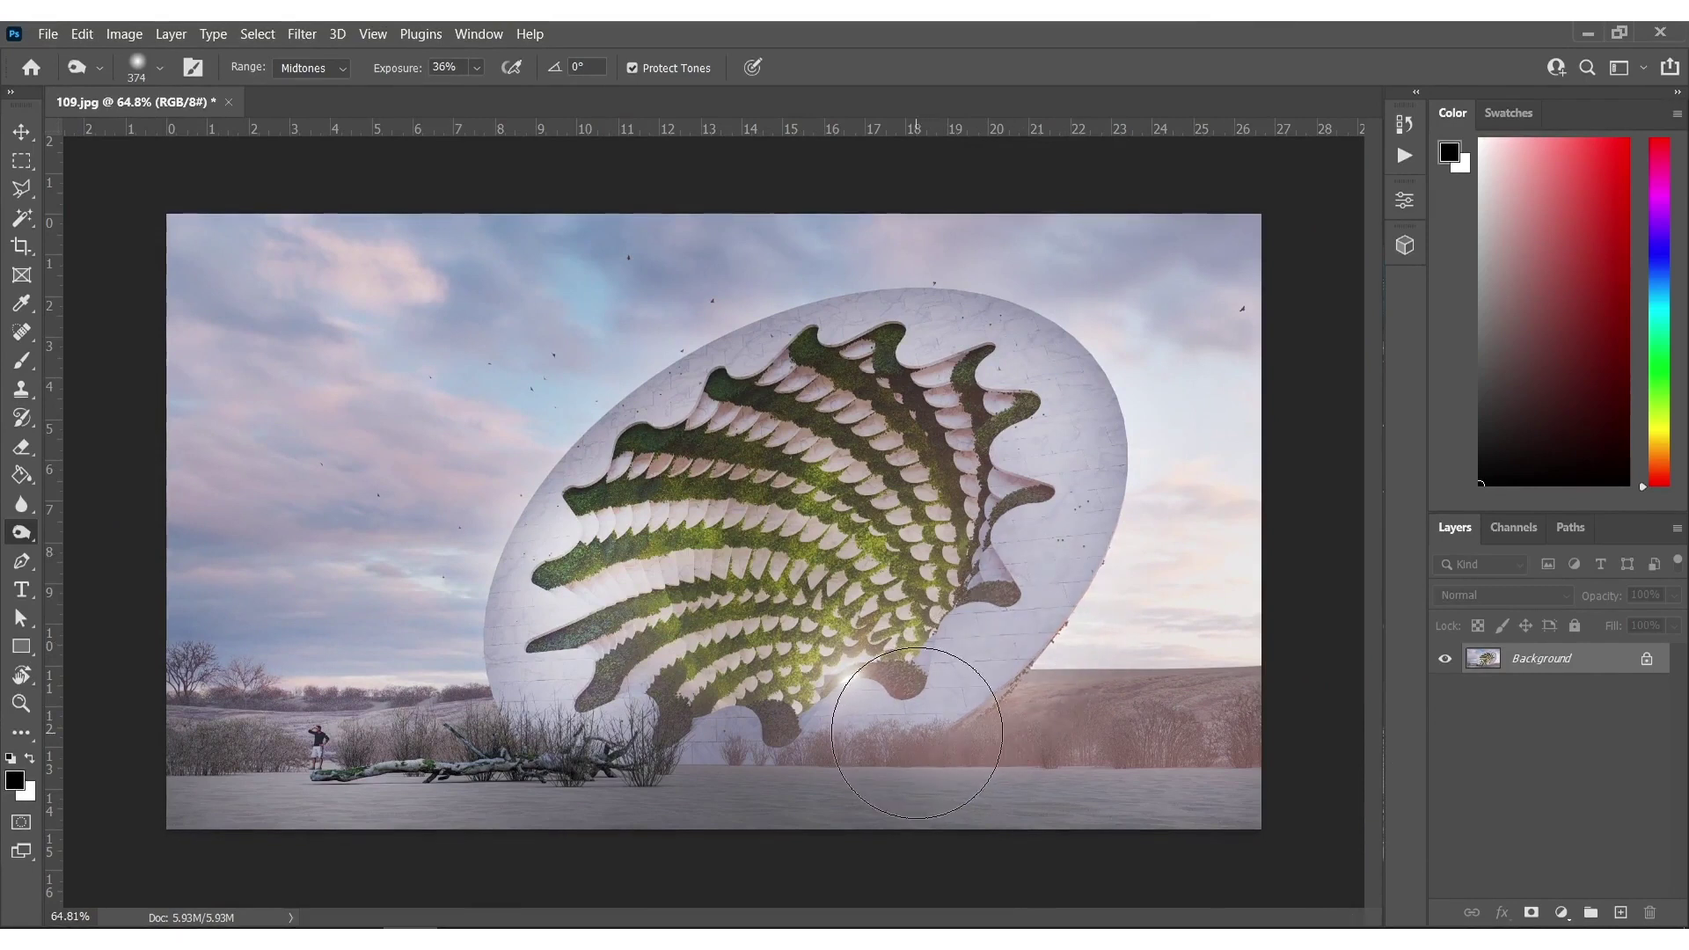
key(alt)
alt+right_drag(652, 282, 796, 344)
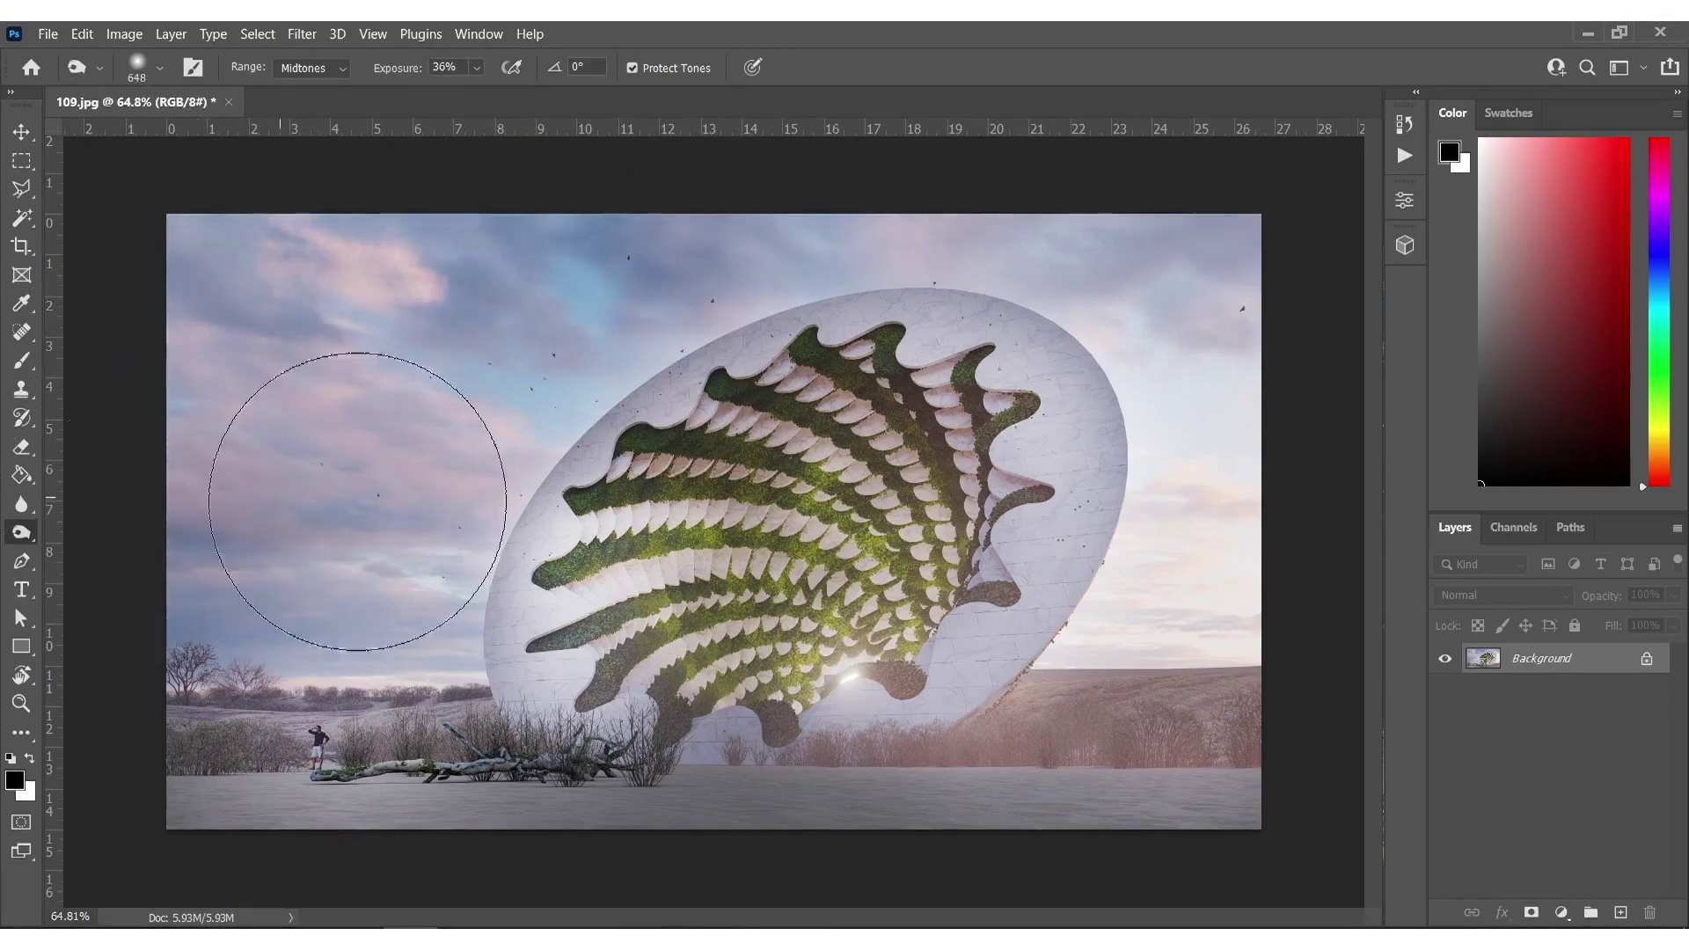
alt+scroll(879, 568, down, 2)
alt+scroll(879, 567, up, 3)
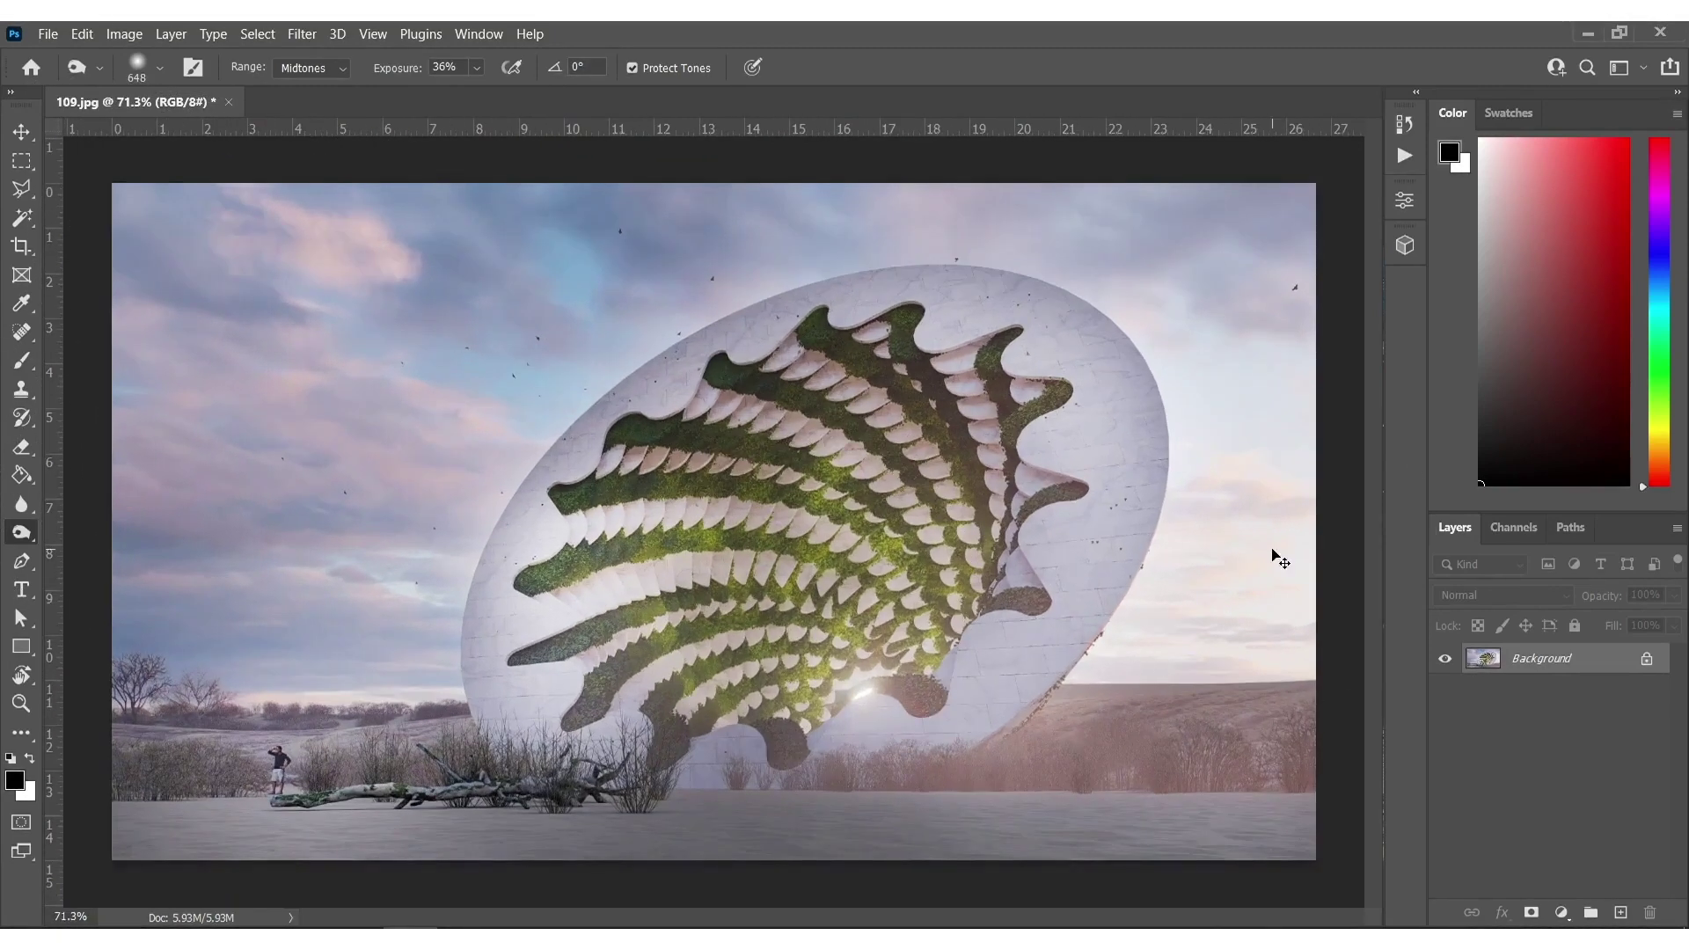
Duplicate the Background layer and choose the Diffuse Glow filter for the copy, with the whole image in the preview.
key(ctrl+j)
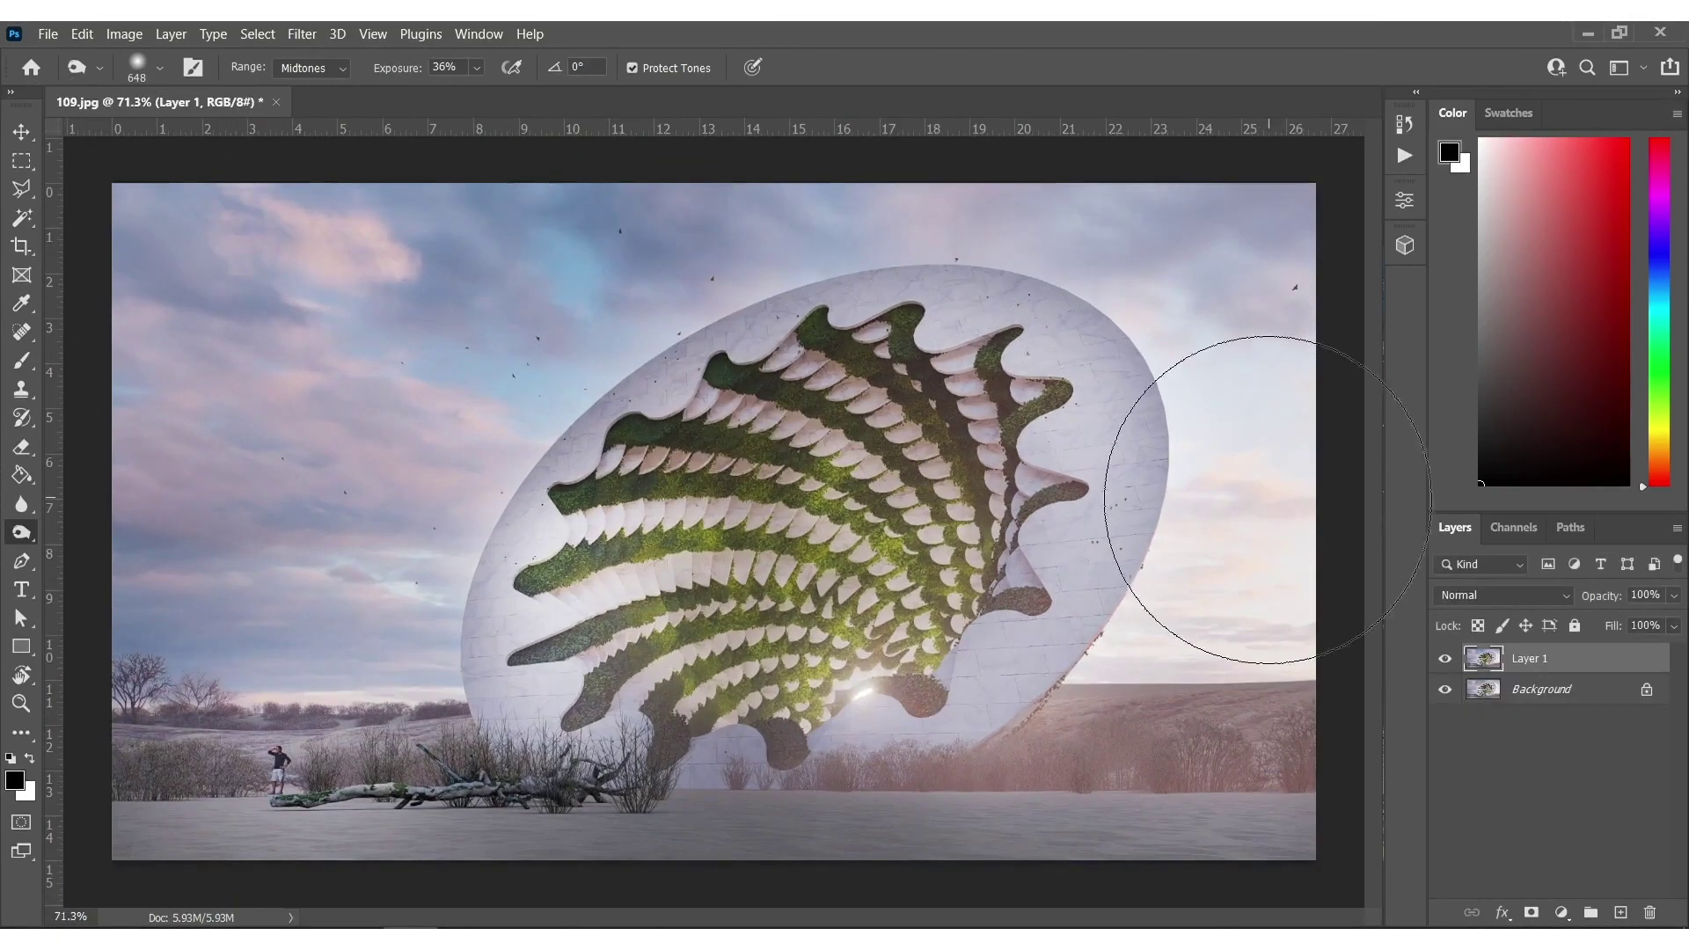
click(302, 35)
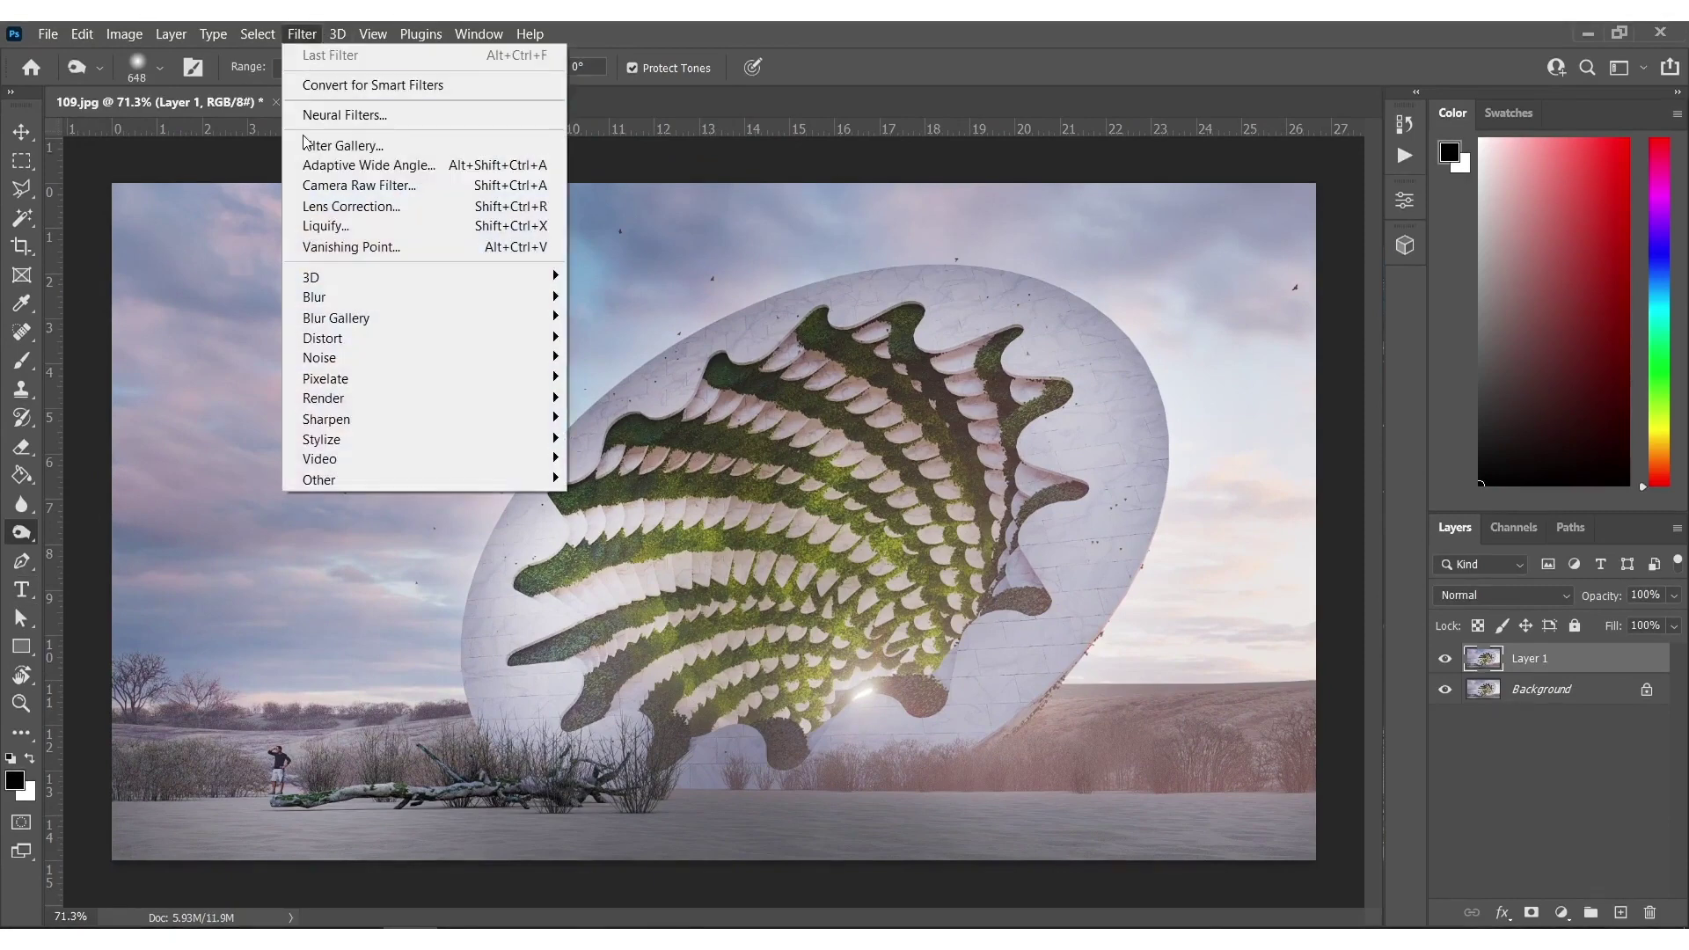
click(334, 146)
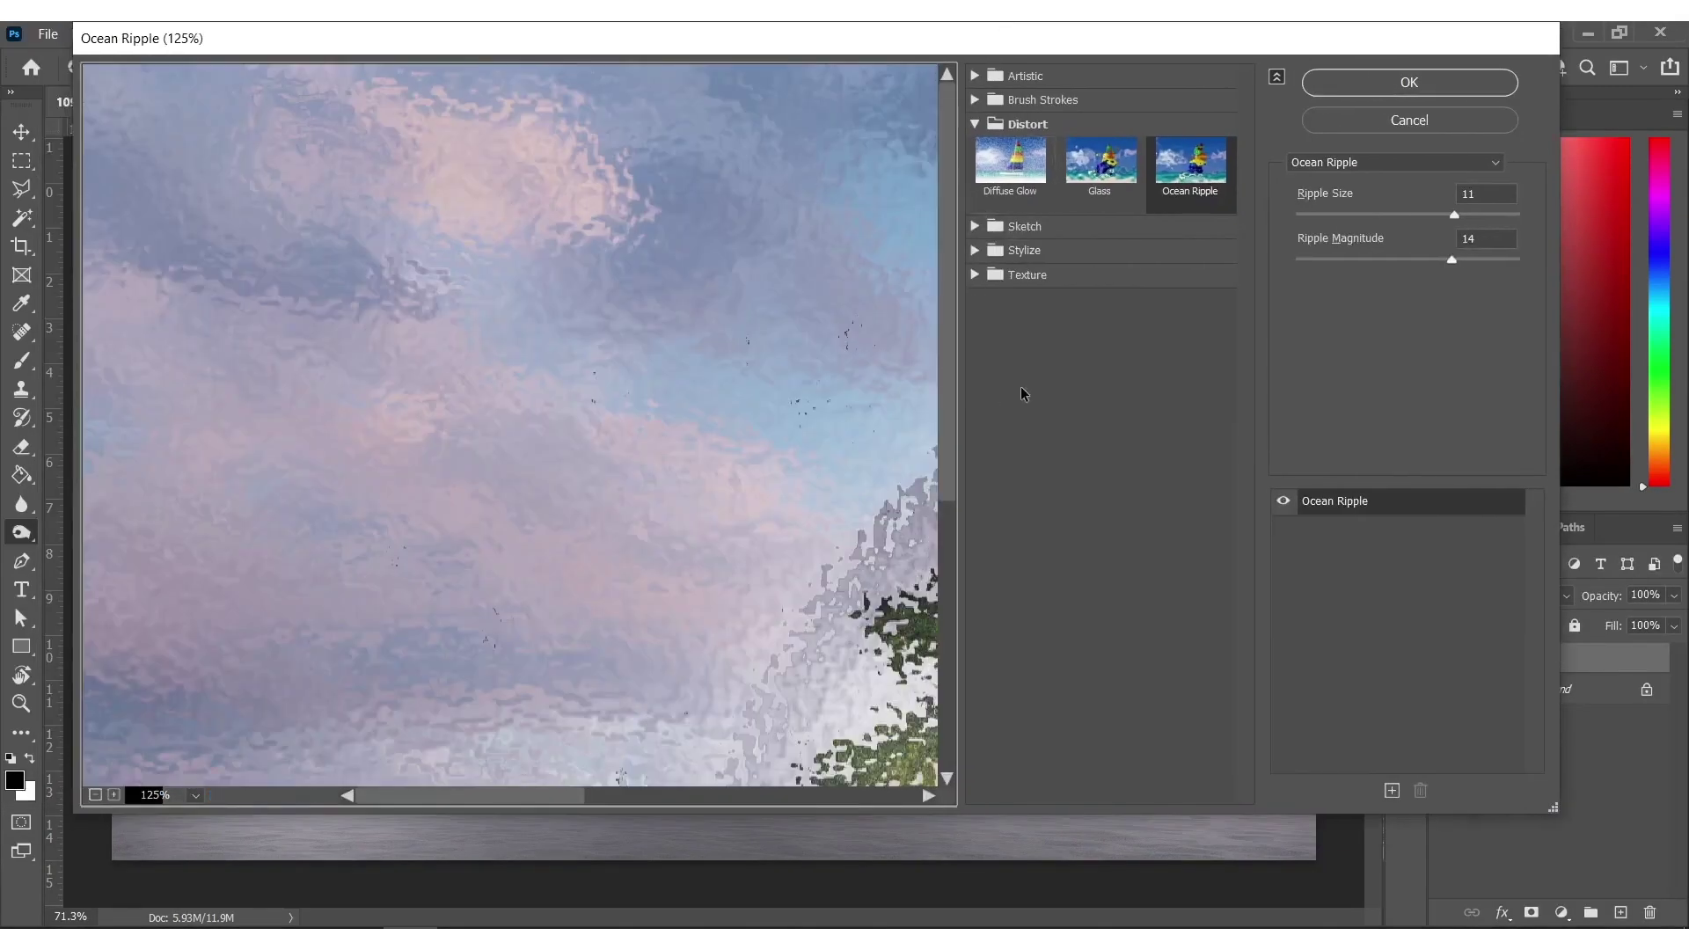
click(1010, 160)
scroll(604, 573, down, 5)
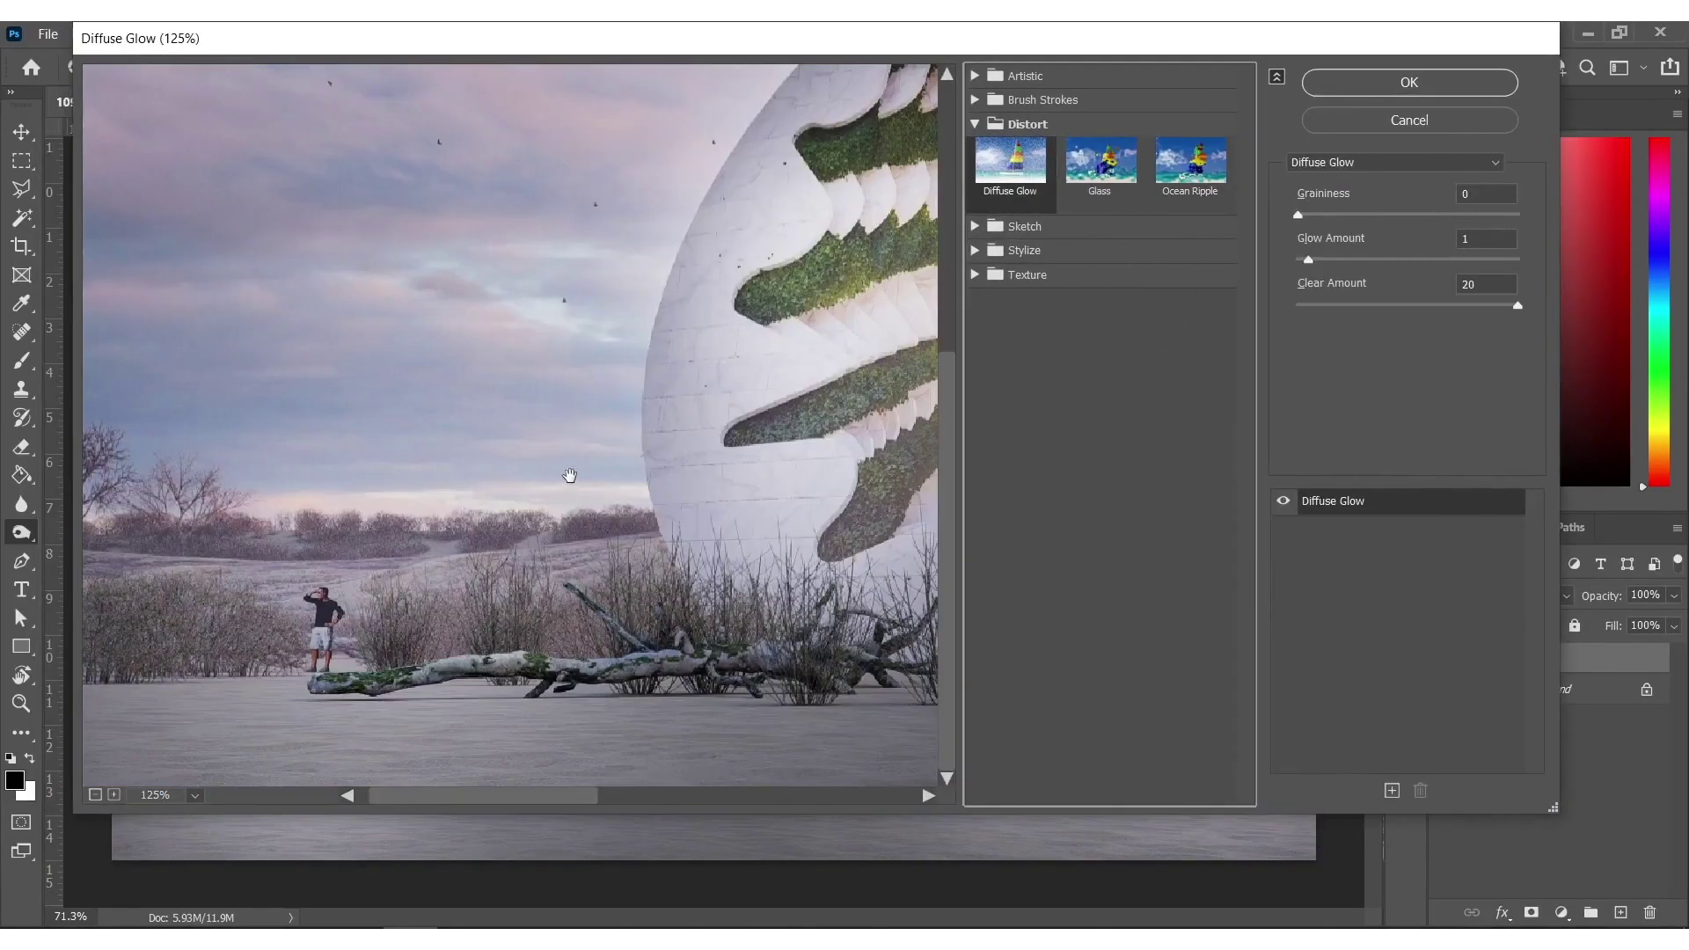
scroll(566, 476, right, 4)
scroll(590, 467, right, 3)
click(632, 450)
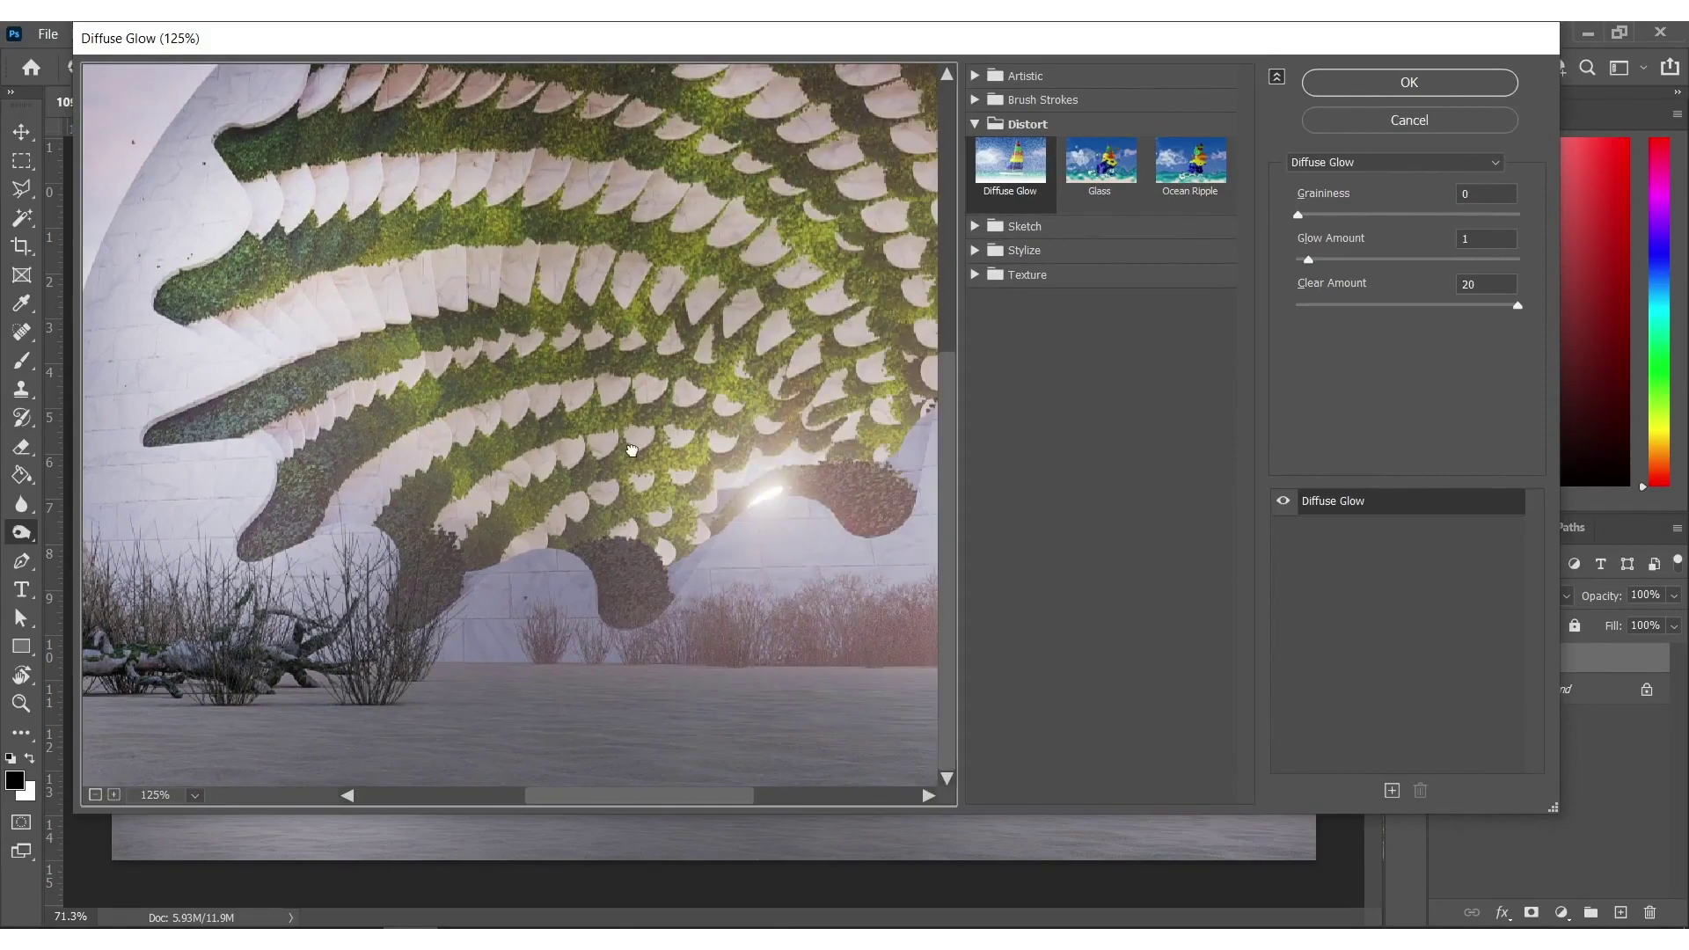
alt+scroll(640, 439, down, 8)
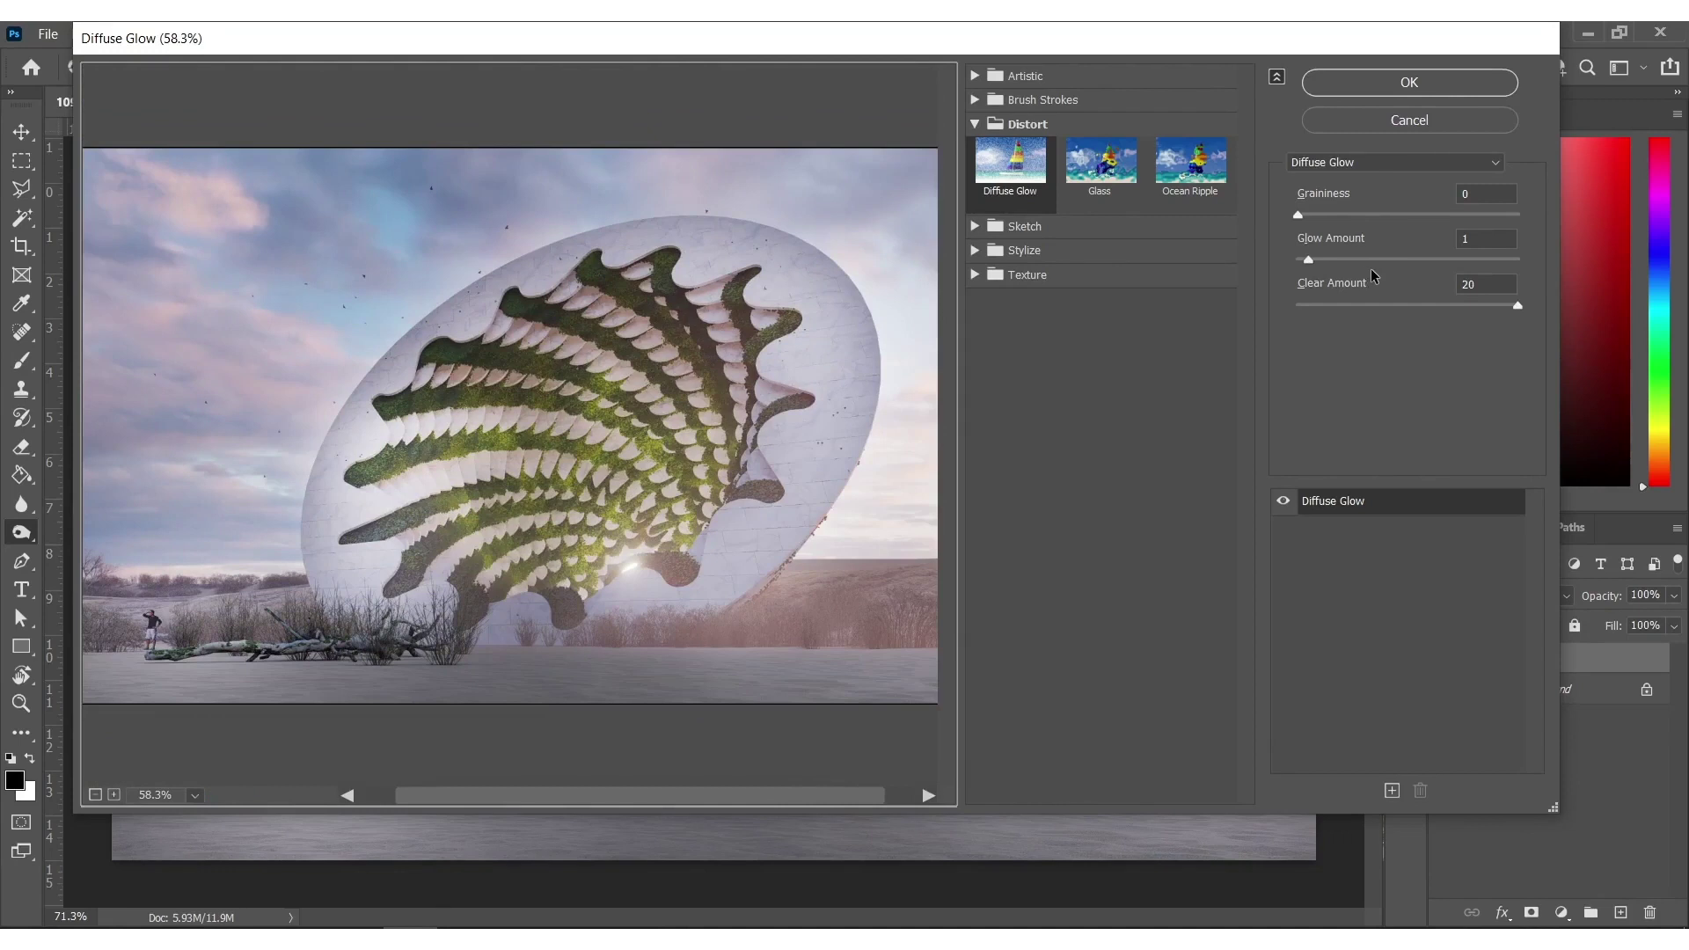
Increase the Diffuse Glow amount, keeping Graininess 0 and Clear Amount 20, and apply the filter.
click(1332, 261)
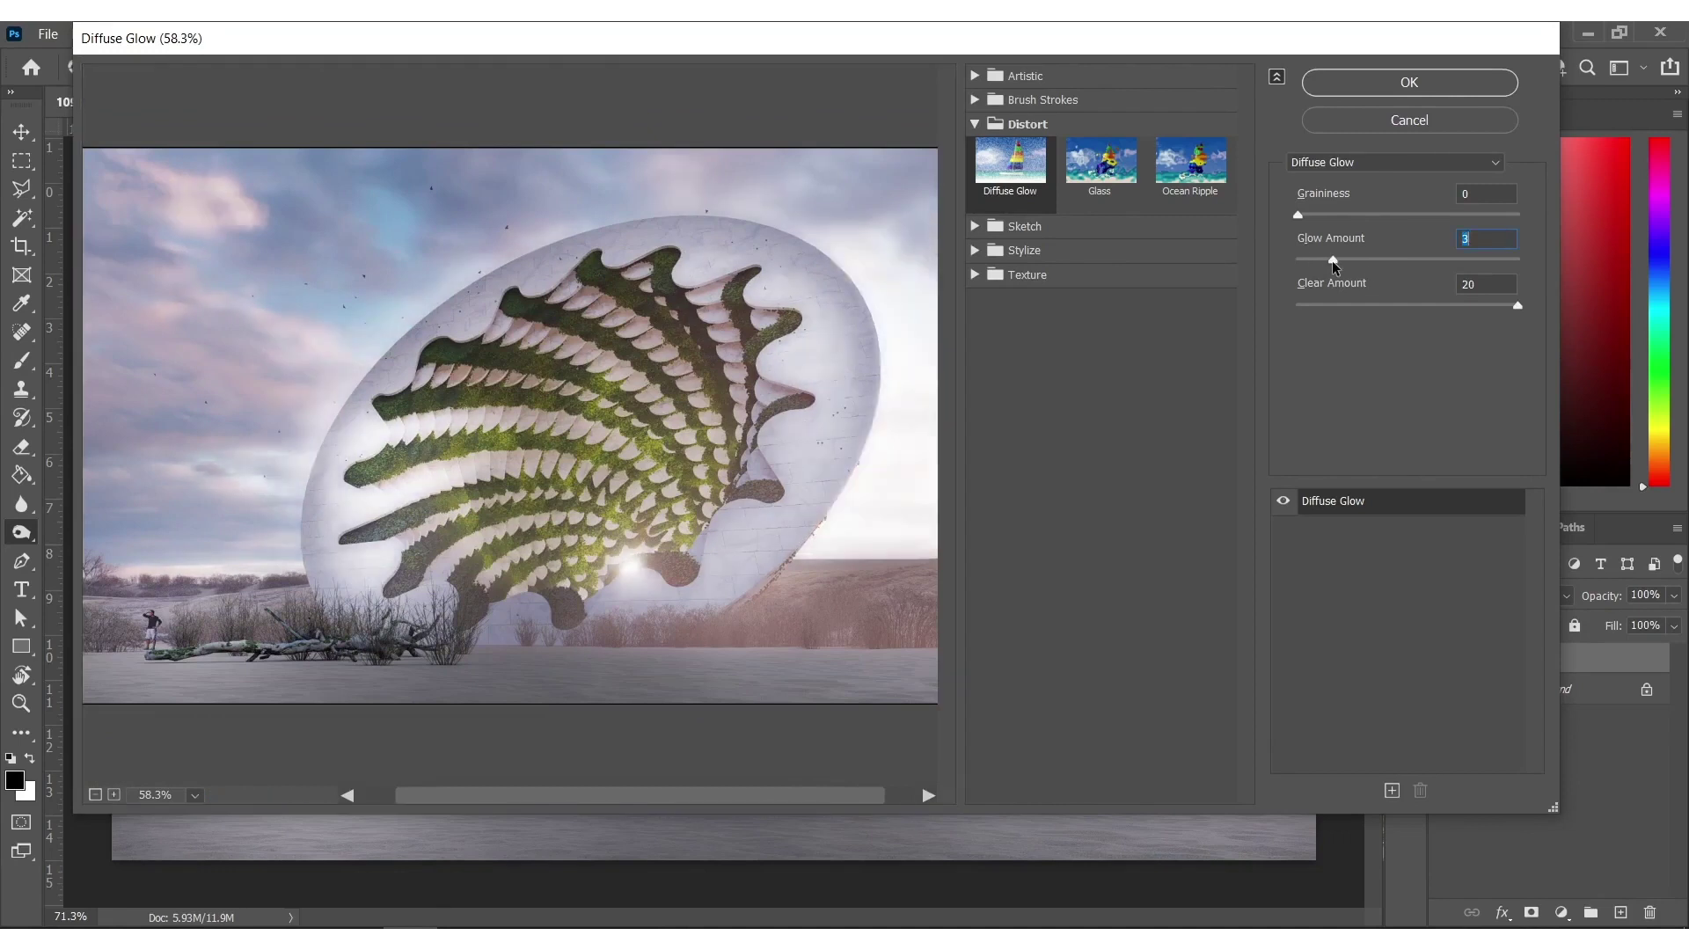
click(1355, 260)
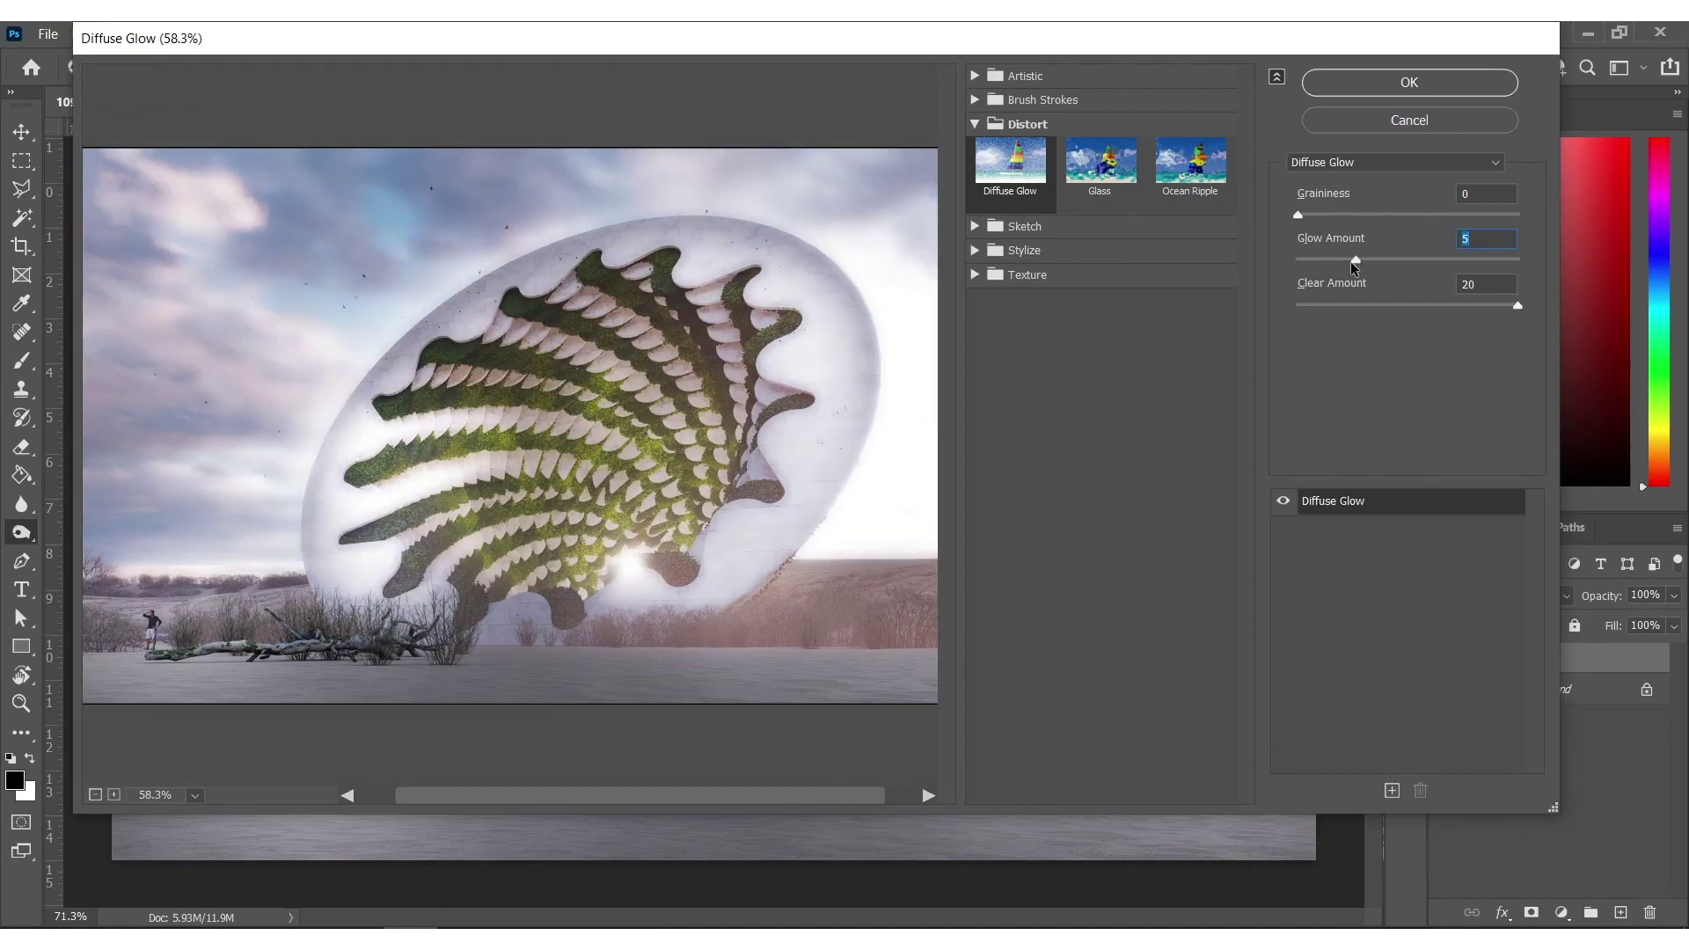
click(1338, 260)
drag(1337, 261, 1344, 260)
click(1418, 88)
Erase the glow from the sky and outer shell with a soft 784 px eraser, leaving it around the sun flare.
key(w)
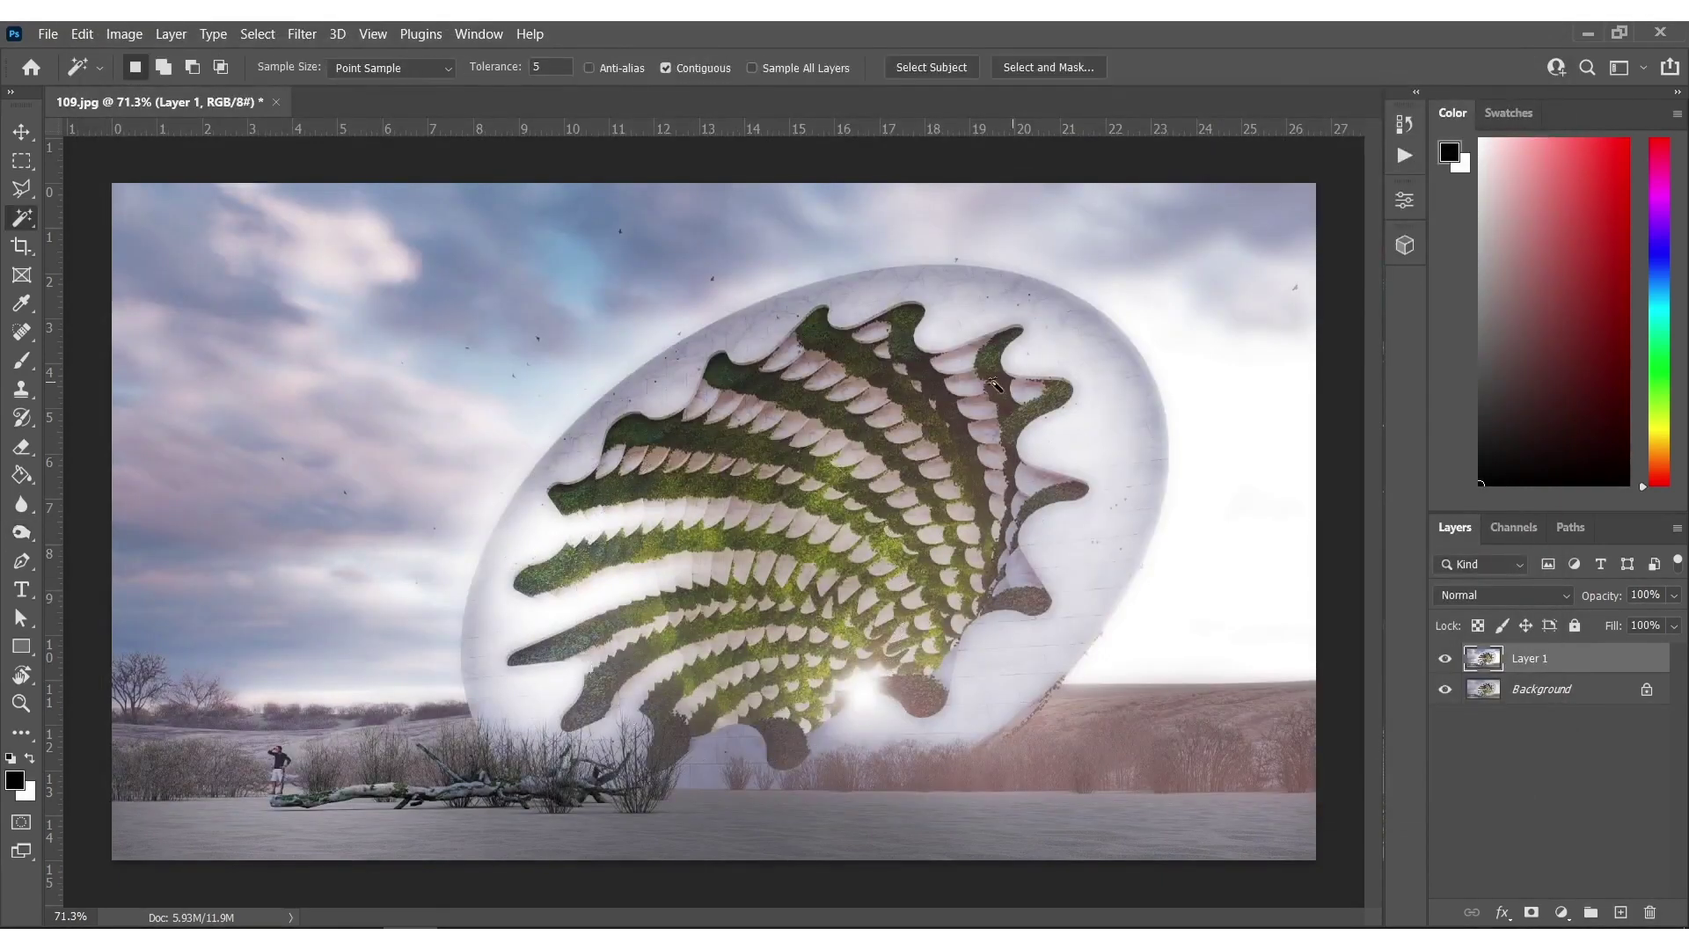
key(e)
mouse_move(932, 445)
alt+right_down()
mouse_move(1143, 405)
mouse_move(1100, 409)
alt+right_up()
mouse_move(1210, 622)
mouse_down()
mouse_move(1226, 641)
mouse_move(1244, 414)
mouse_move(1129, 239)
mouse_move(923, 123)
mouse_move(664, 147)
mouse_move(187, 402)
mouse_move(264, 584)
mouse_move(320, 558)
mouse_move(358, 445)
mouse_move(352, 580)
mouse_move(620, 352)
mouse_move(838, 331)
mouse_move(884, 391)
mouse_move(967, 392)
mouse_move(1152, 333)
mouse_up()
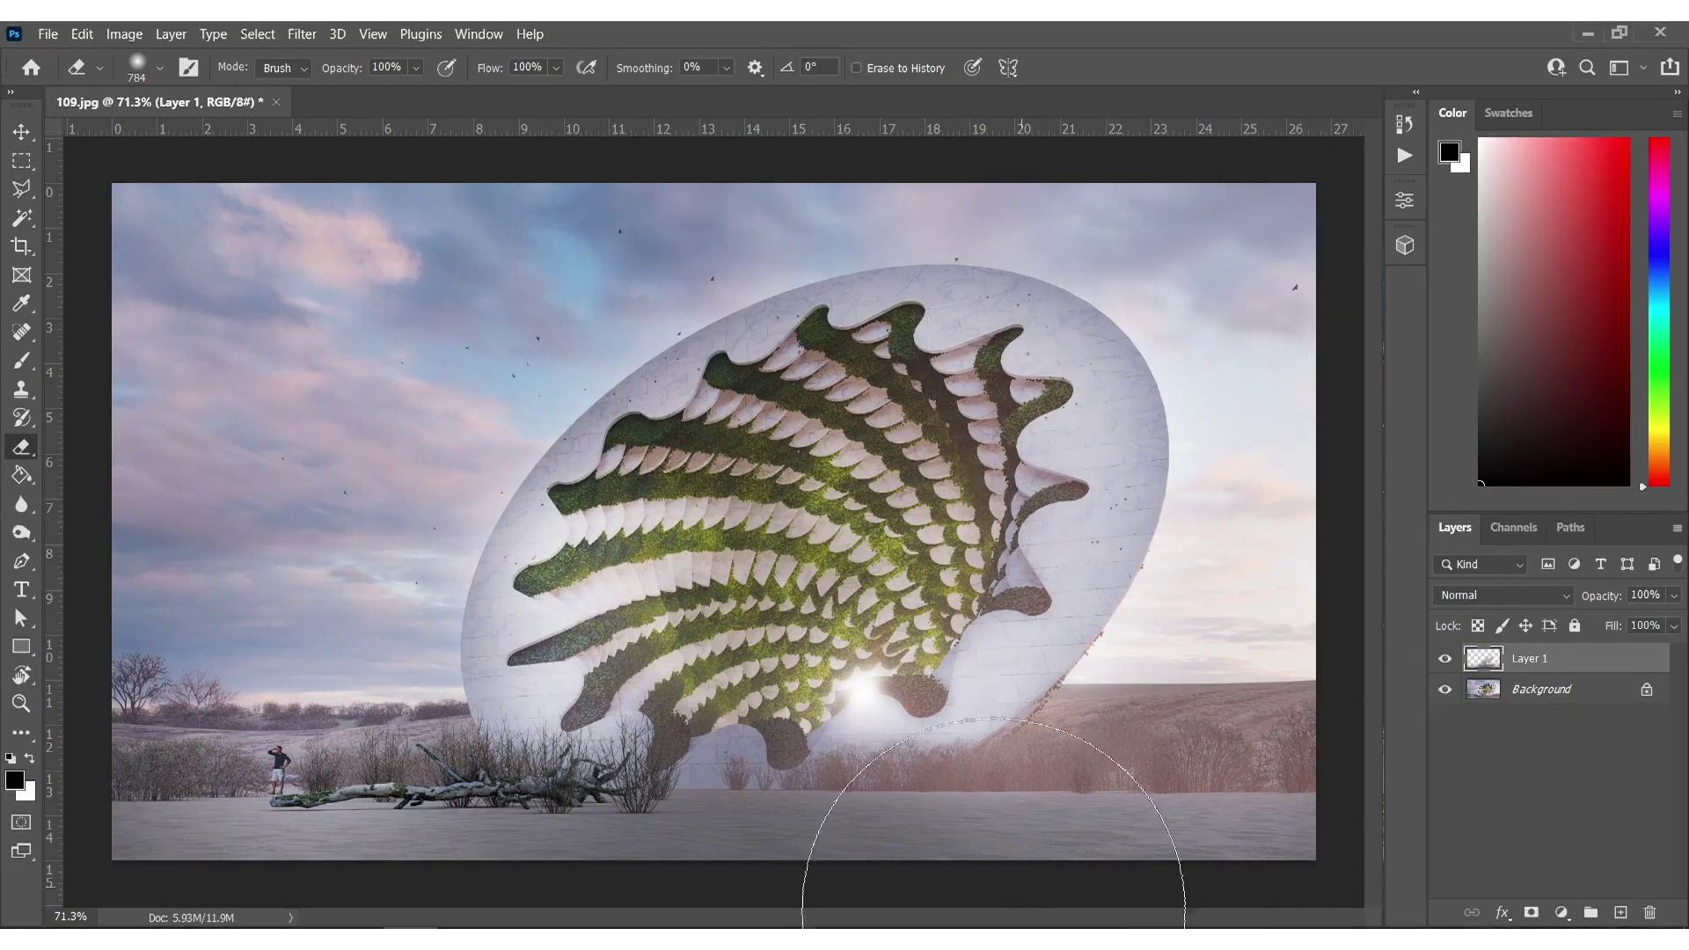
alt+right_drag(854, 744, 633, 728)
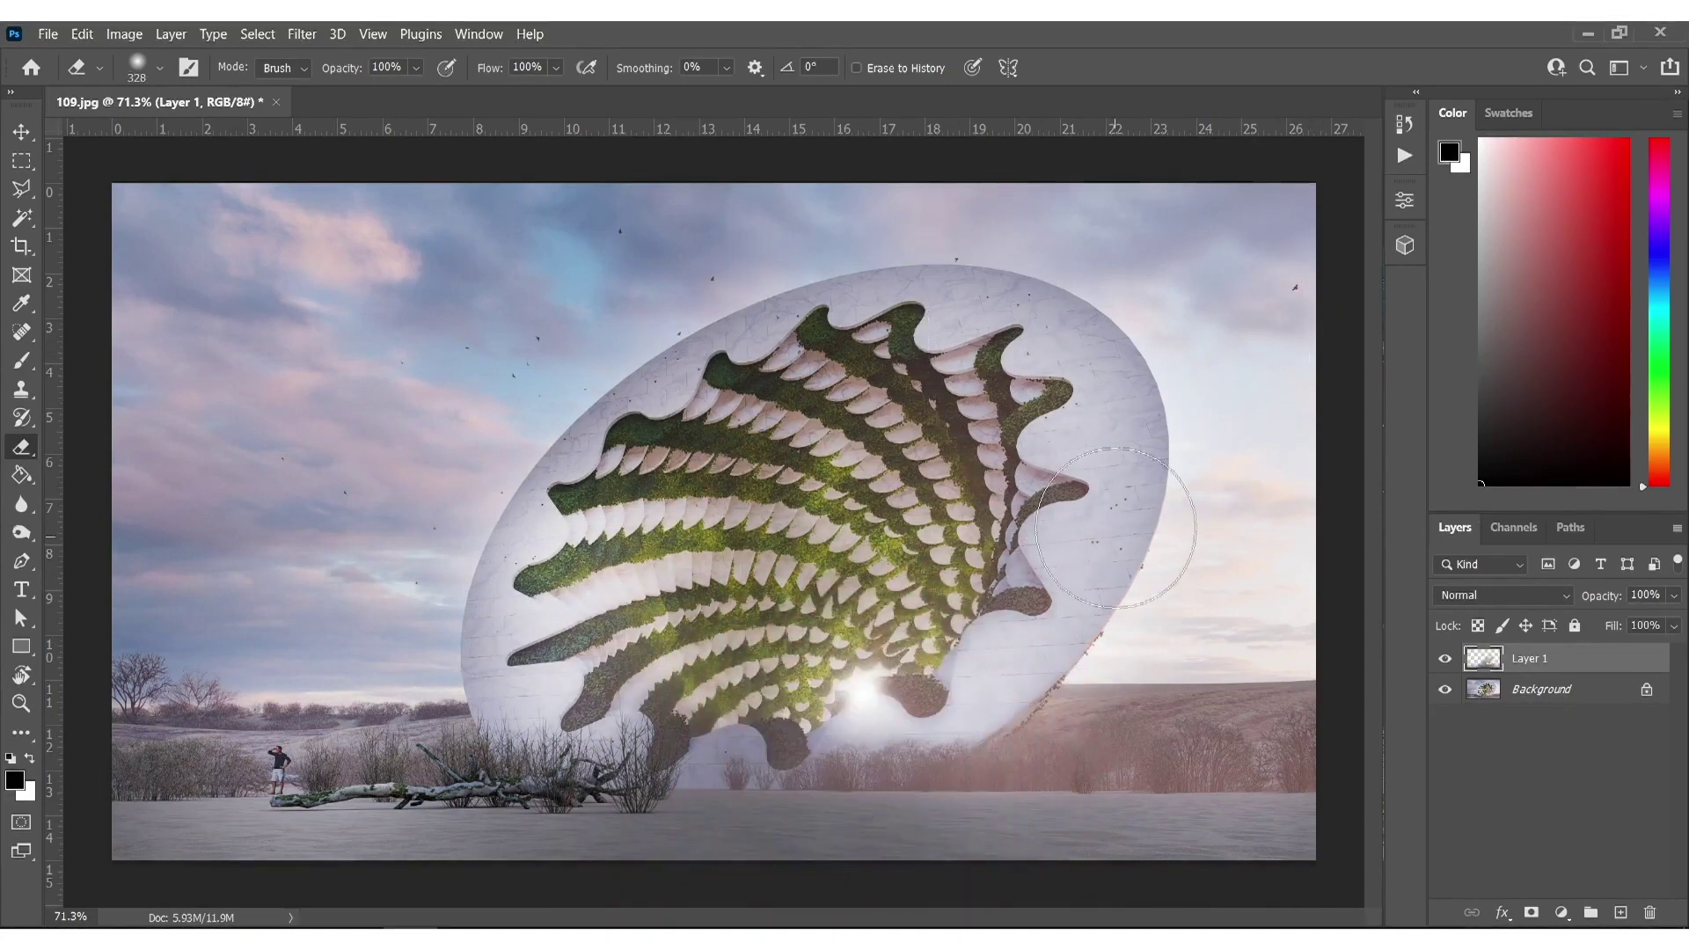
Lower the glow layer's opacity to 59% and flatten the image.
alt+scroll(523, 561, up, 4)
alt+scroll(661, 622, down, 2)
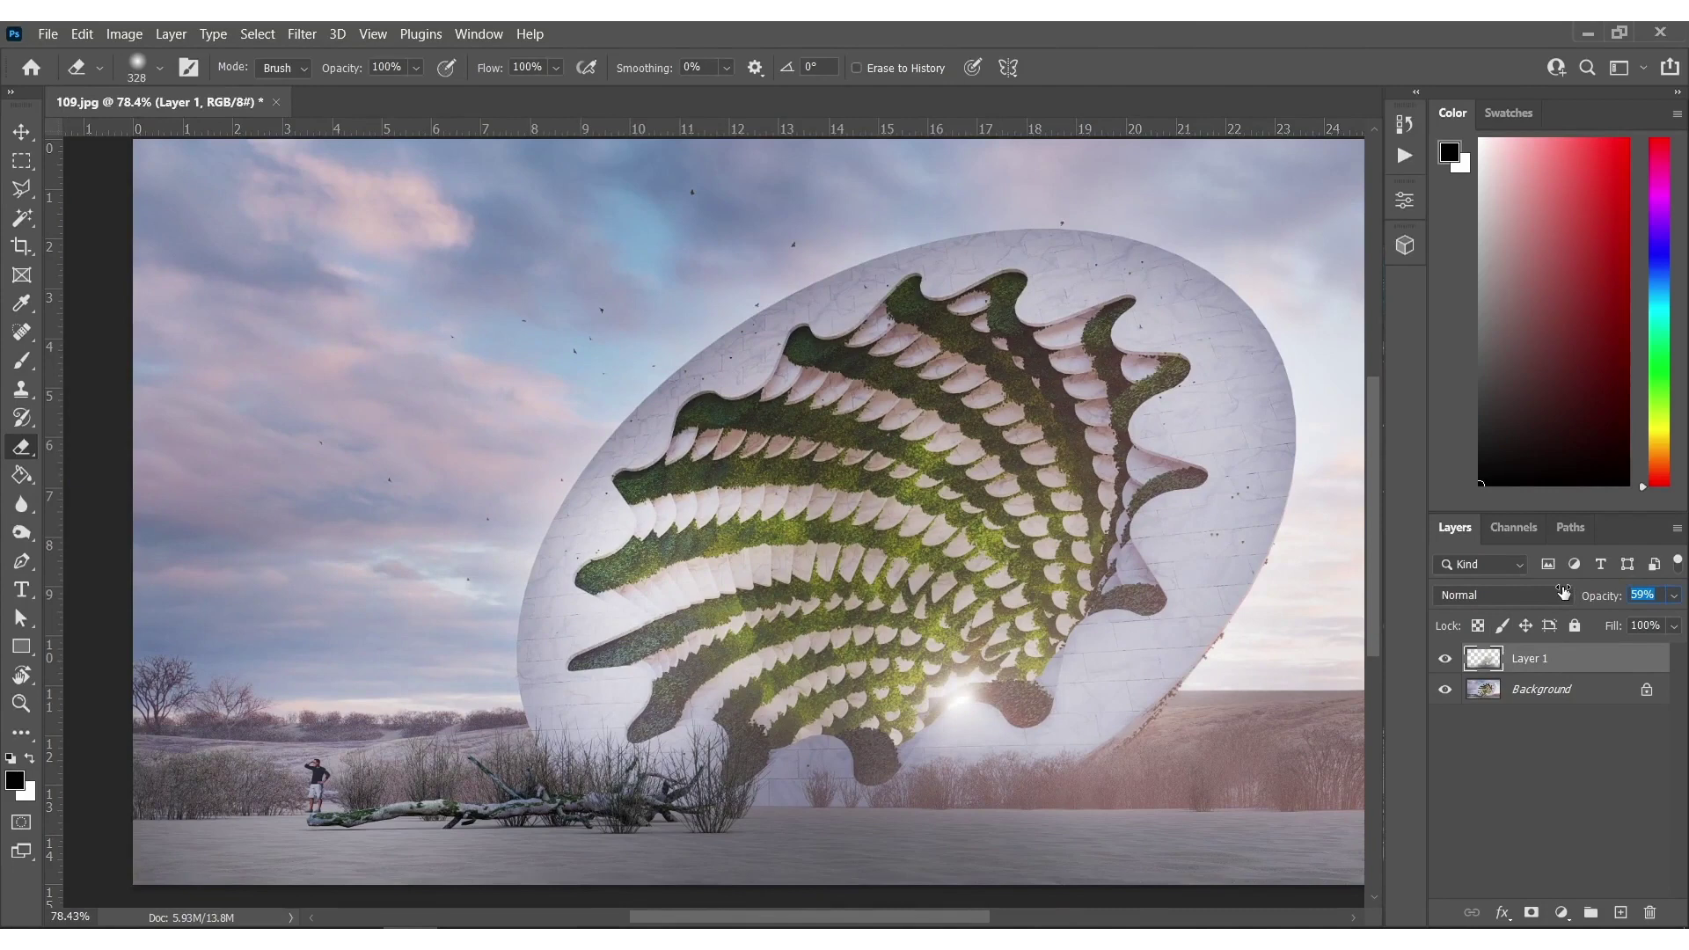
right_click(1537, 689)
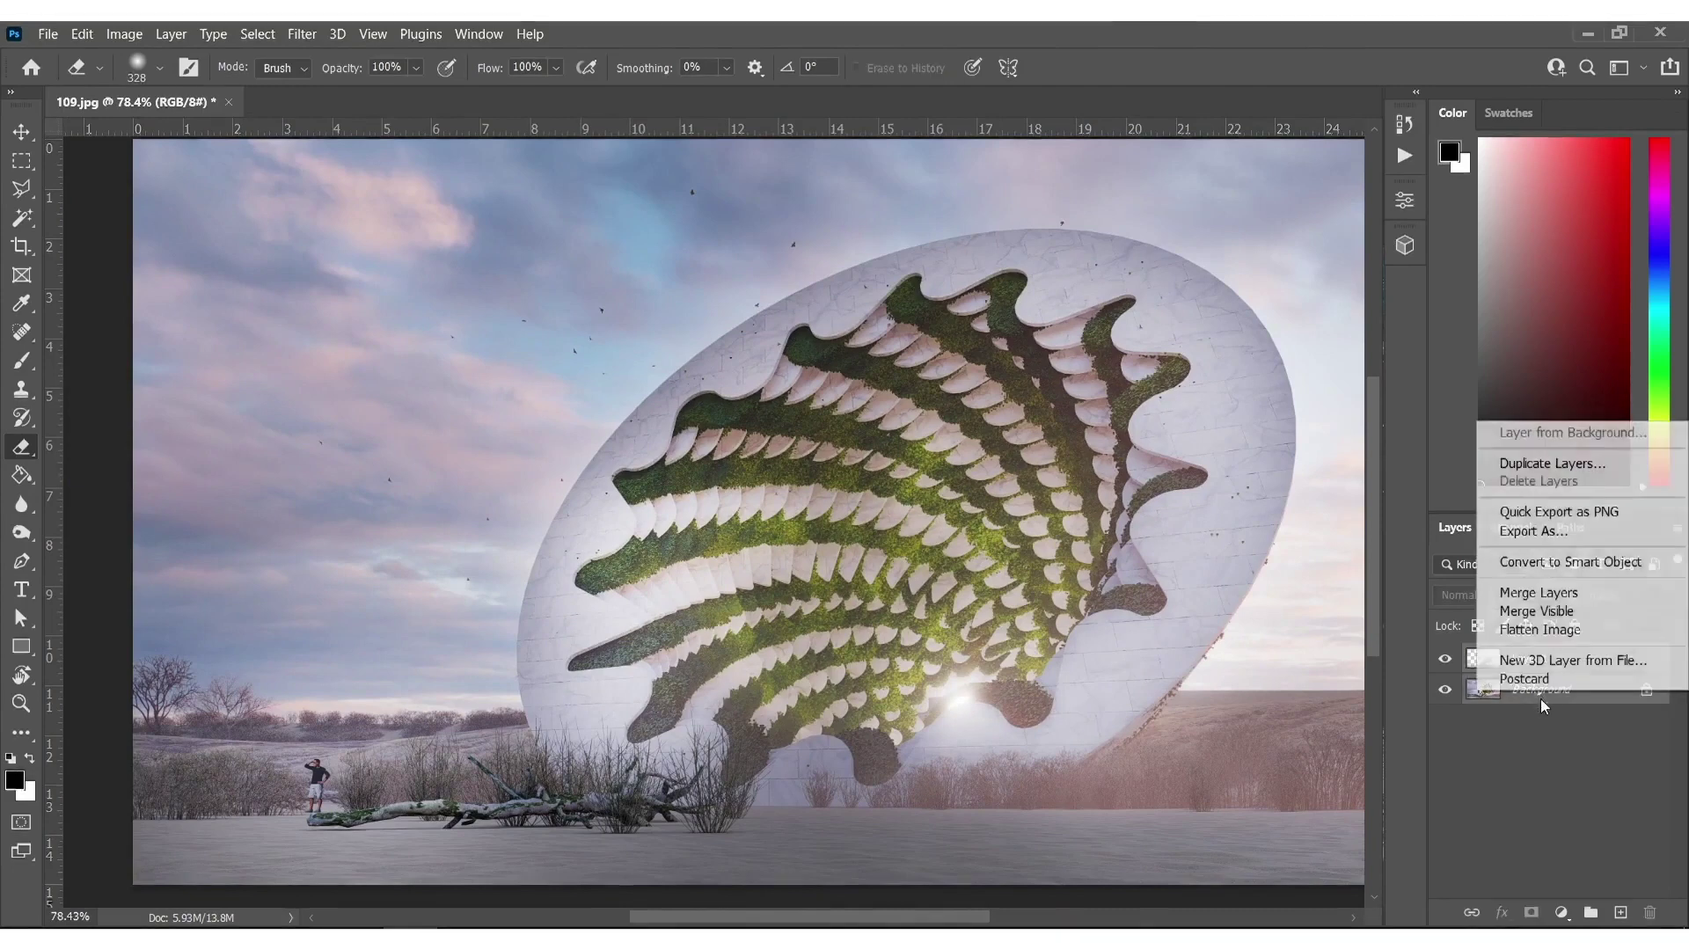
click(1557, 630)
key(o)
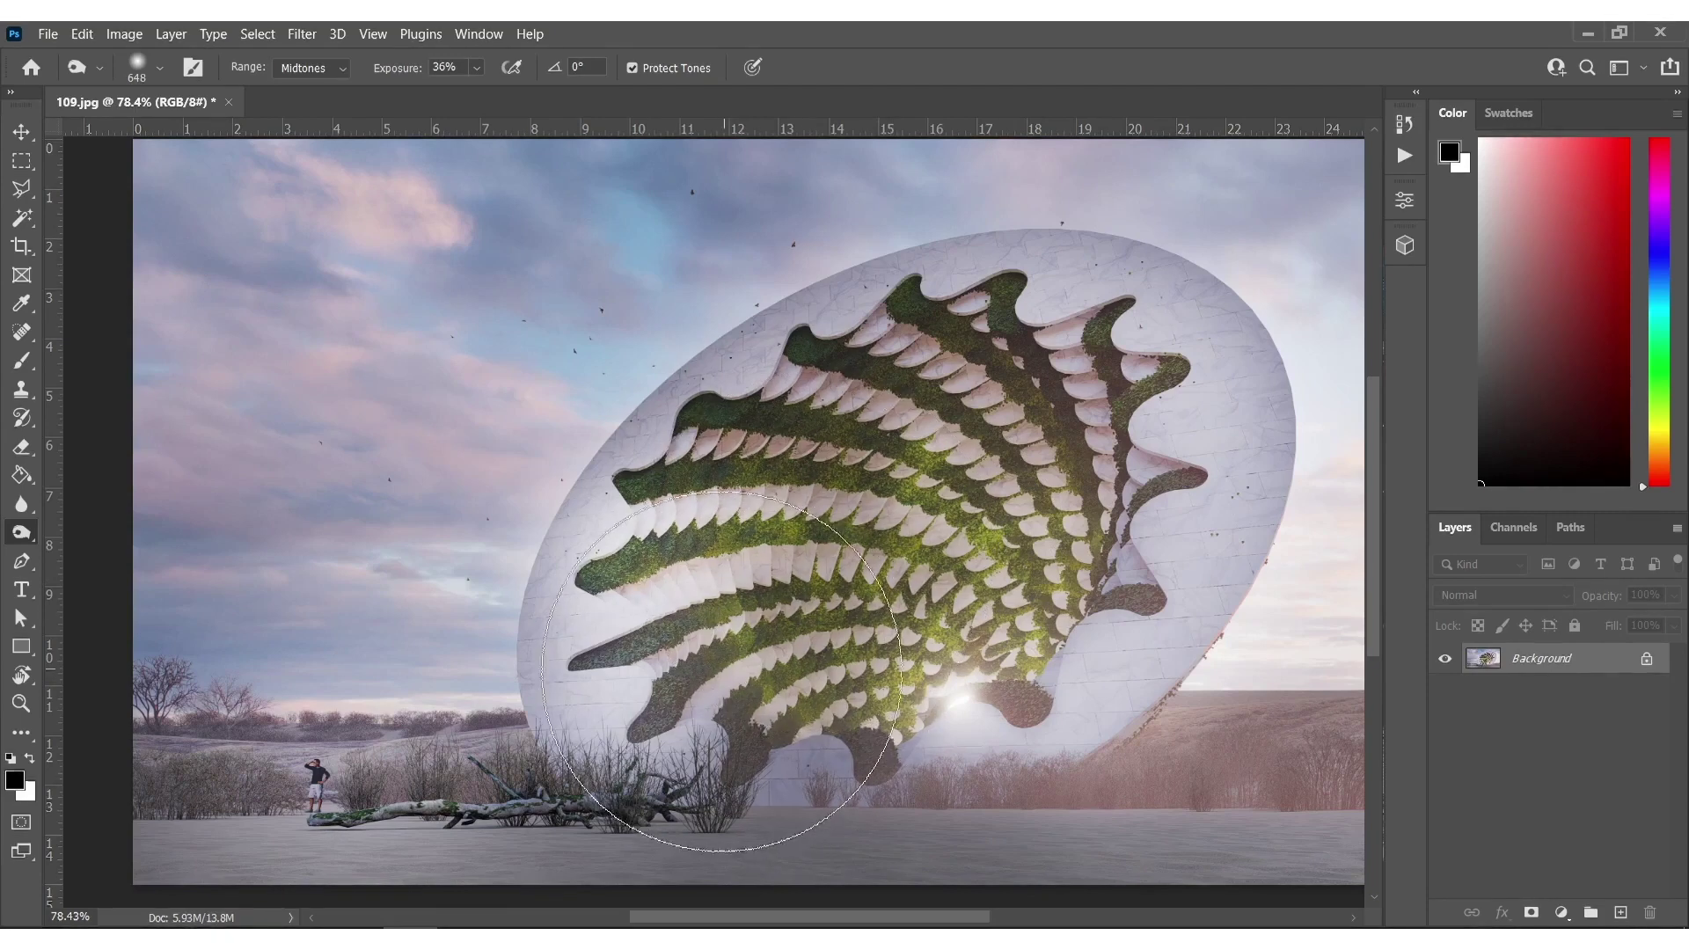
alt+right_drag(709, 670, 689, 679)
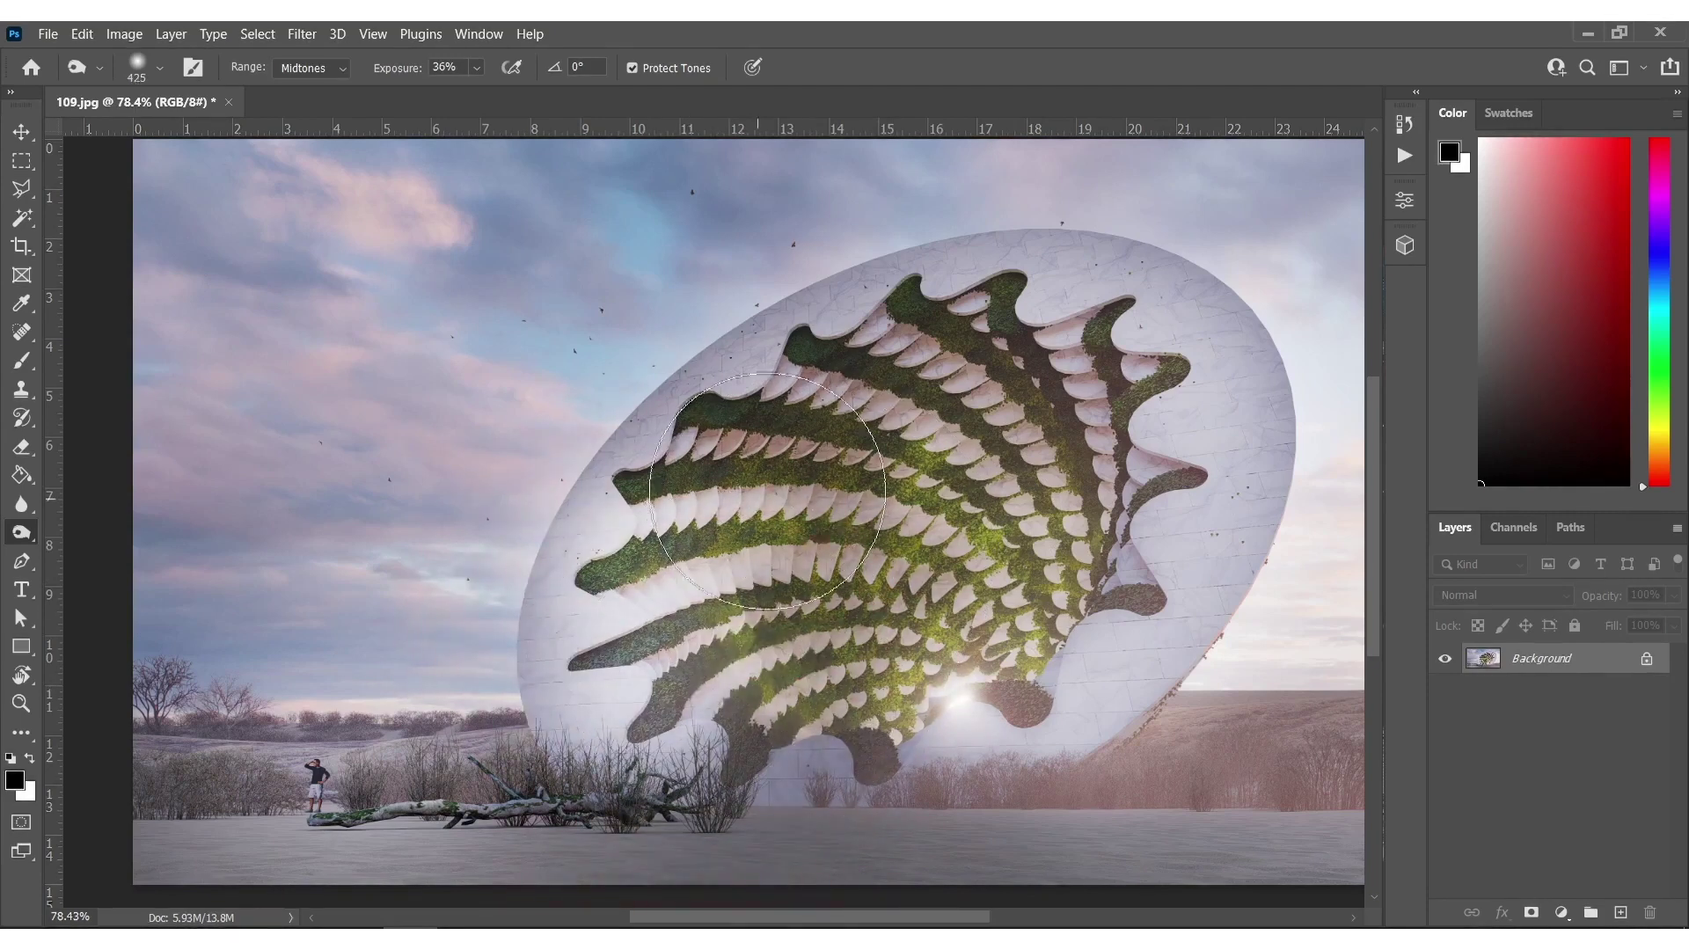
alt+scroll(689, 695, down, 3)
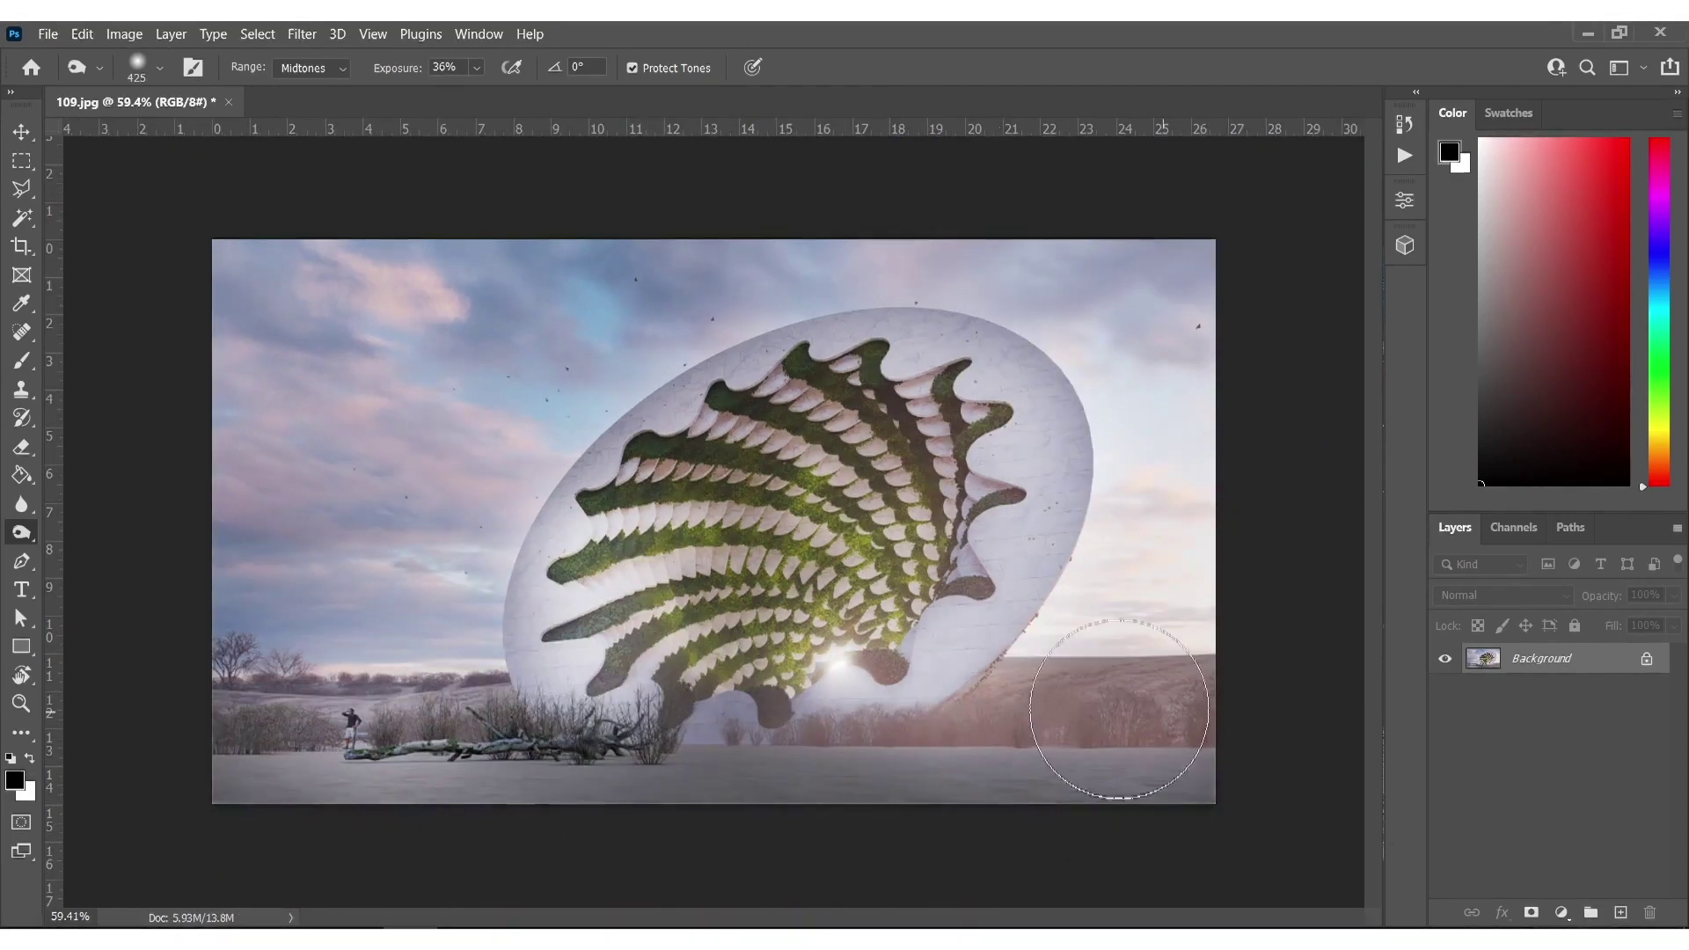
Add a new layer and paint soft black bands along the image's bottom and top edges with a 279 px brush.
alt+scroll(1153, 678, down, 1)
alt+scroll(778, 594, down, 1)
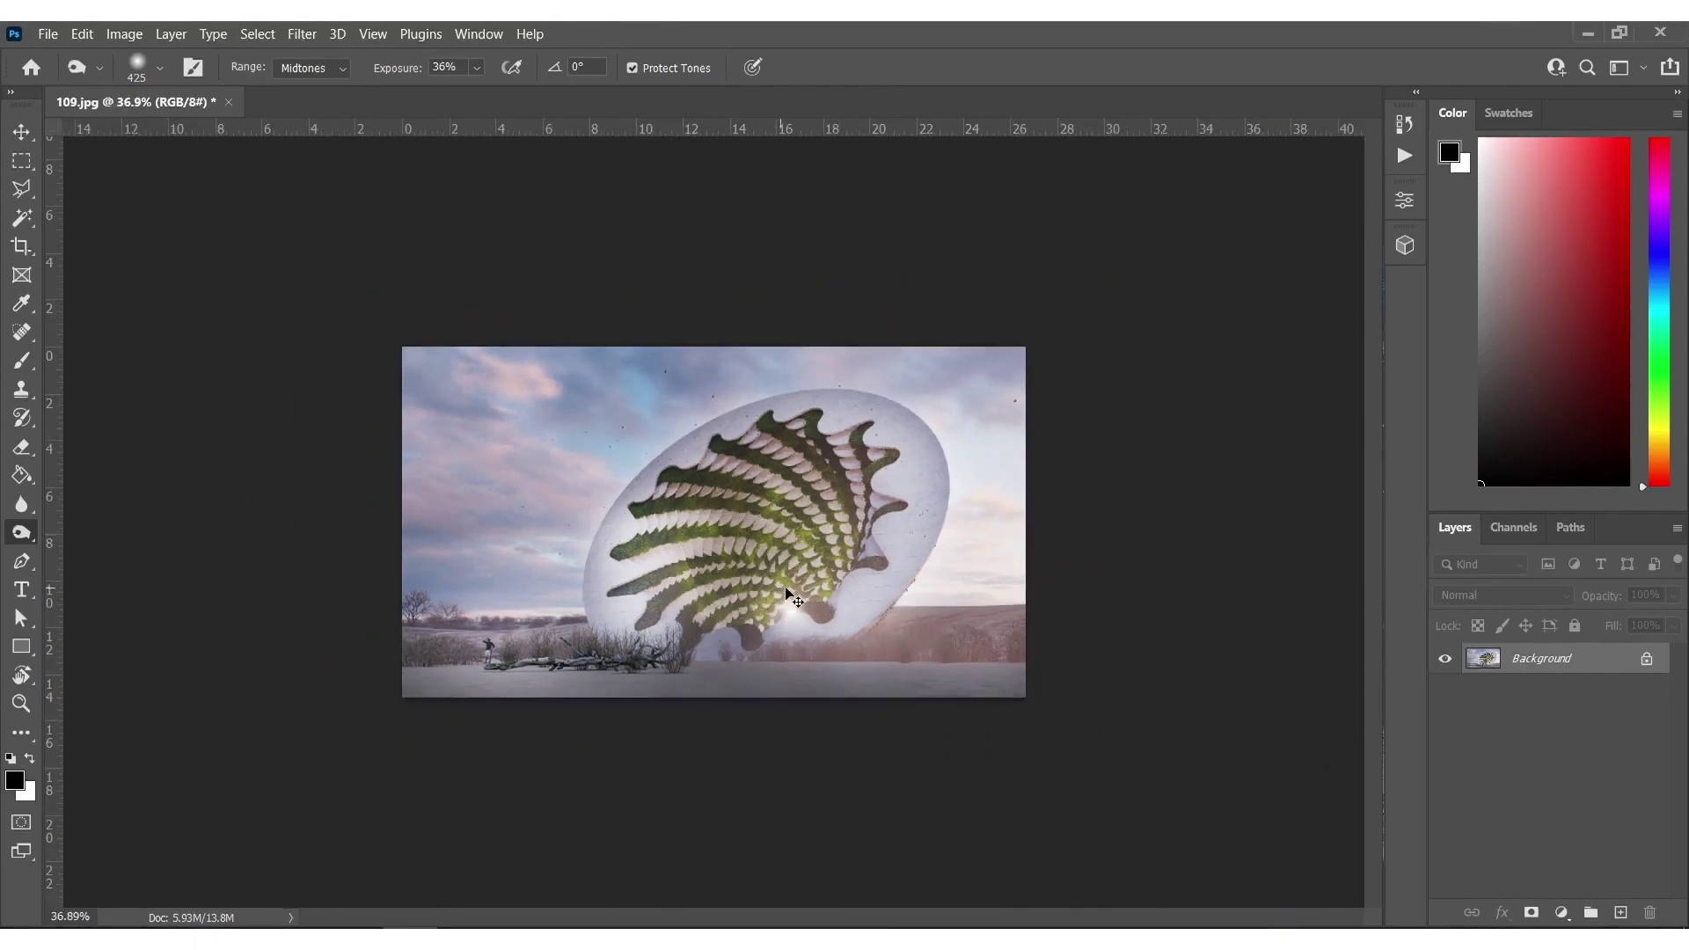
key(ctrl+shift+n)
key(Return)
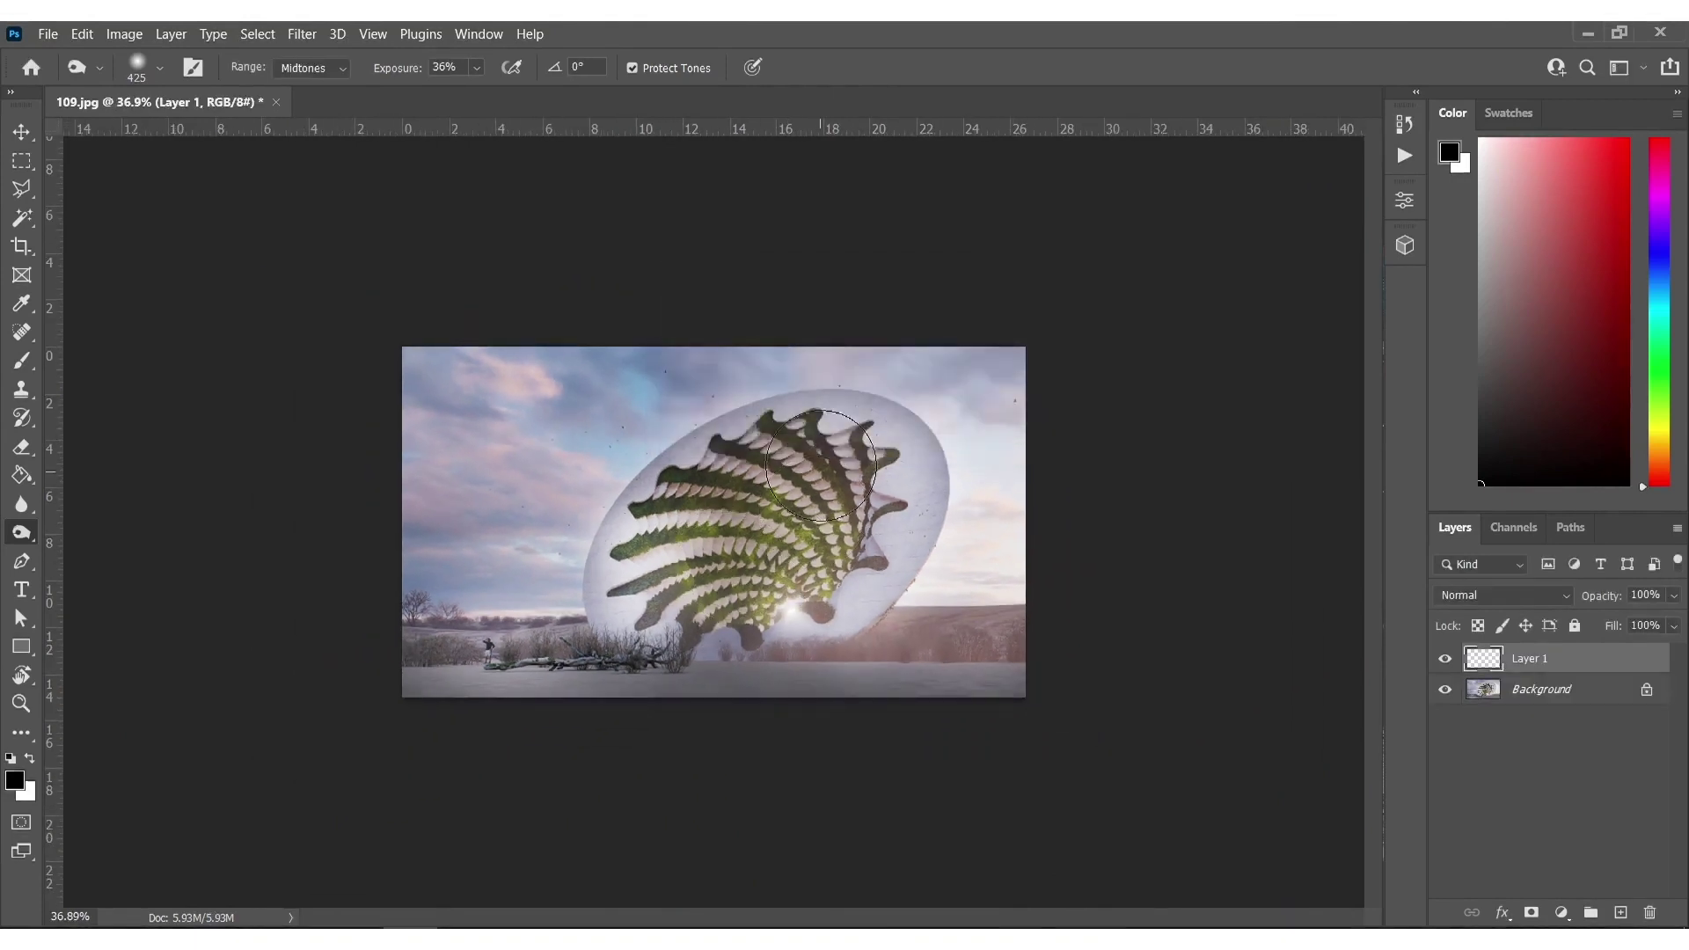
key(b)
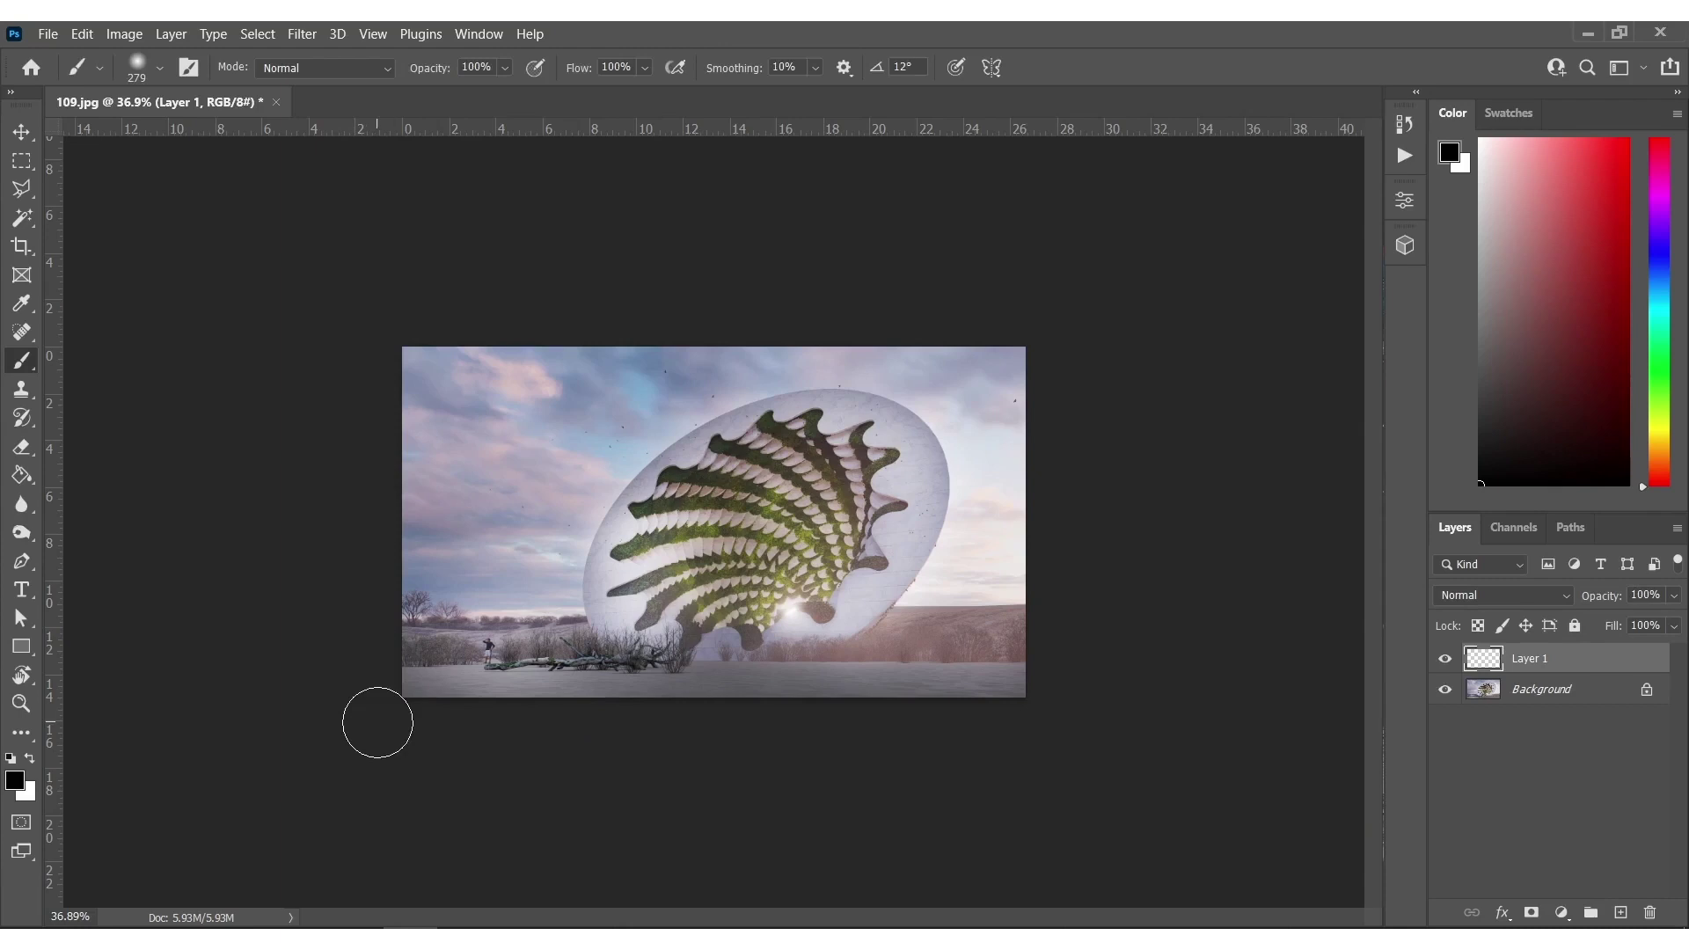
drag(379, 717, 1064, 713)
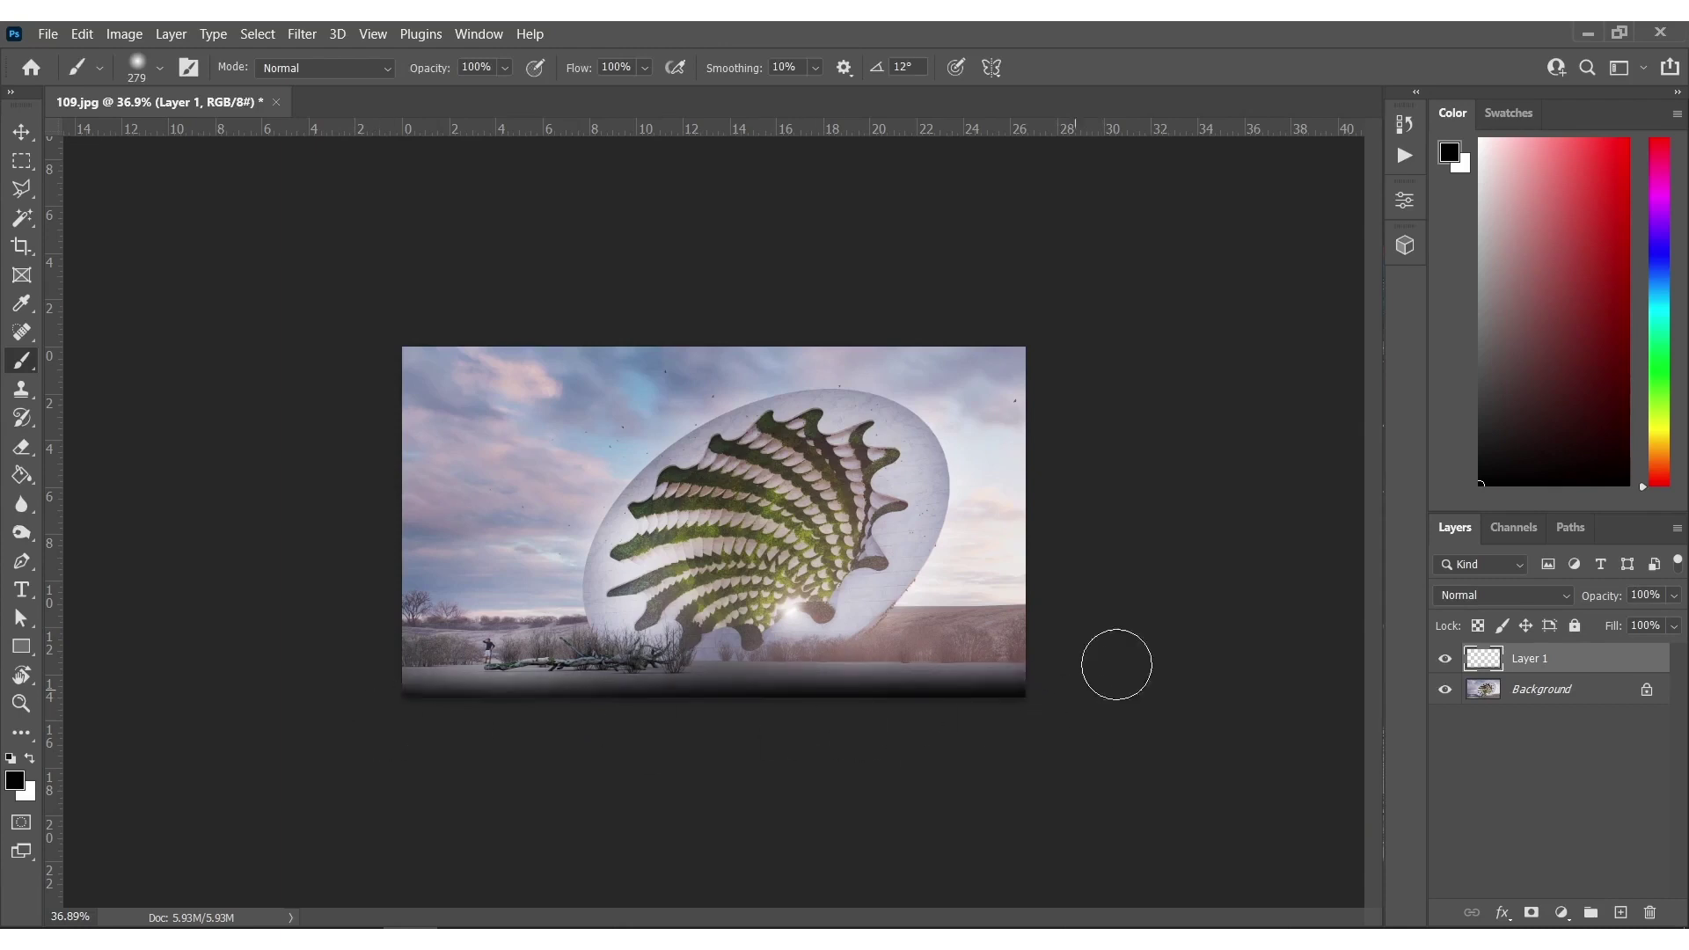
drag(331, 332, 1064, 335)
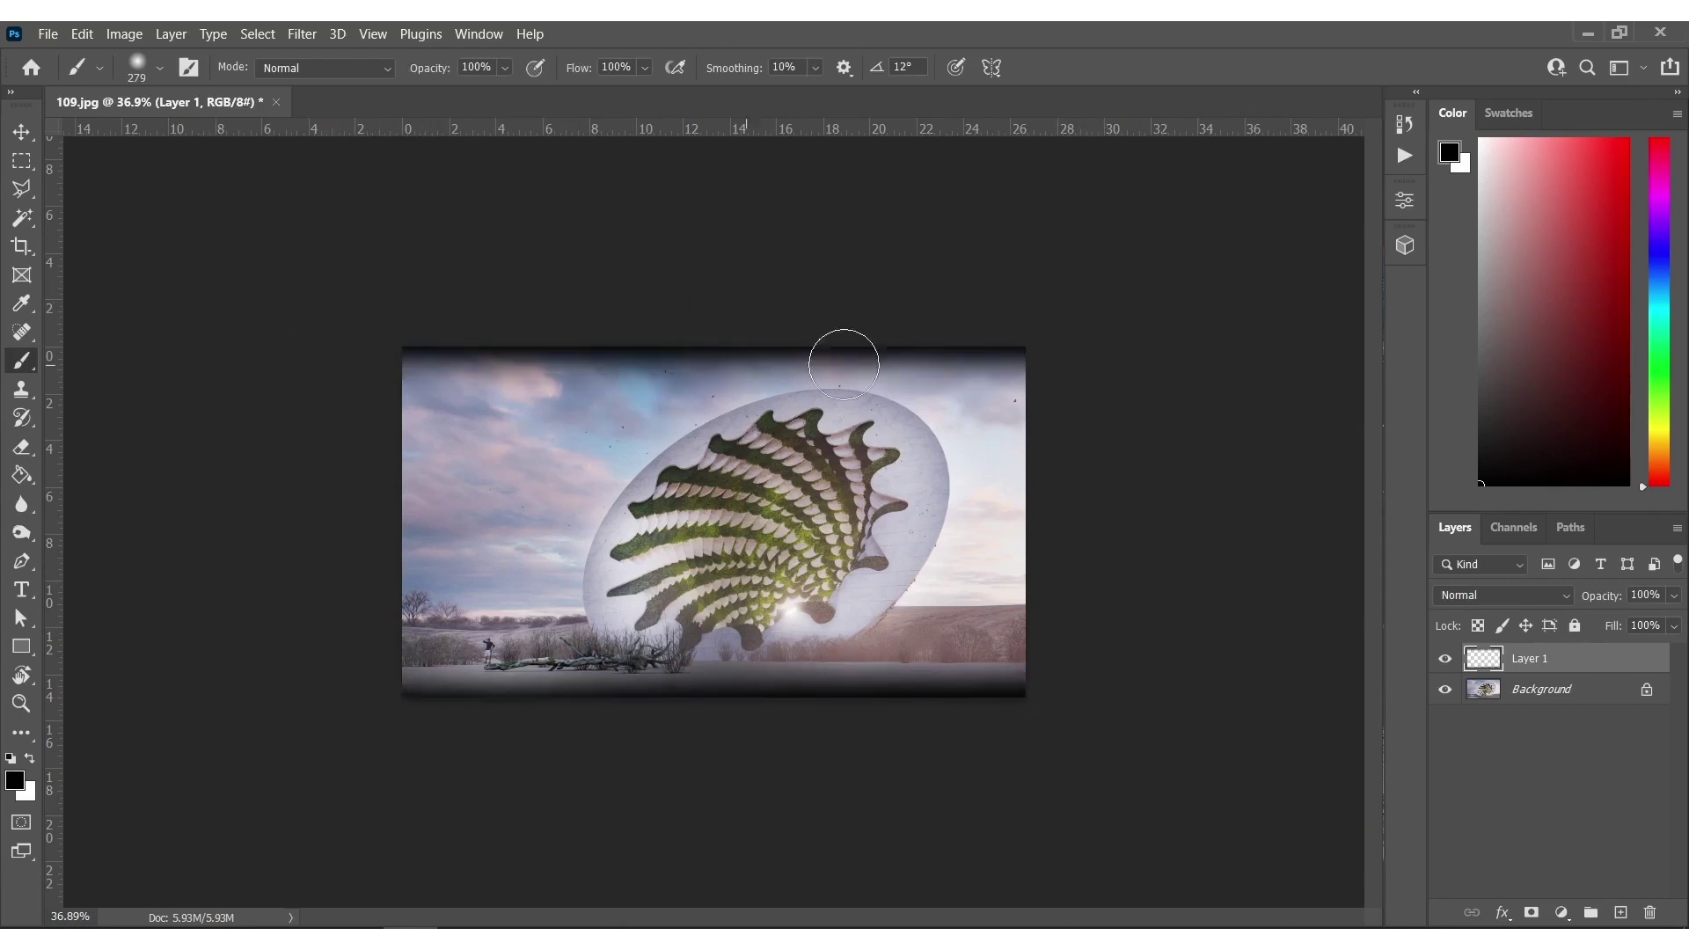
Reduce the opacity of the layer with the black bands to 45% and select the Background layer.
key(ctrl+t)
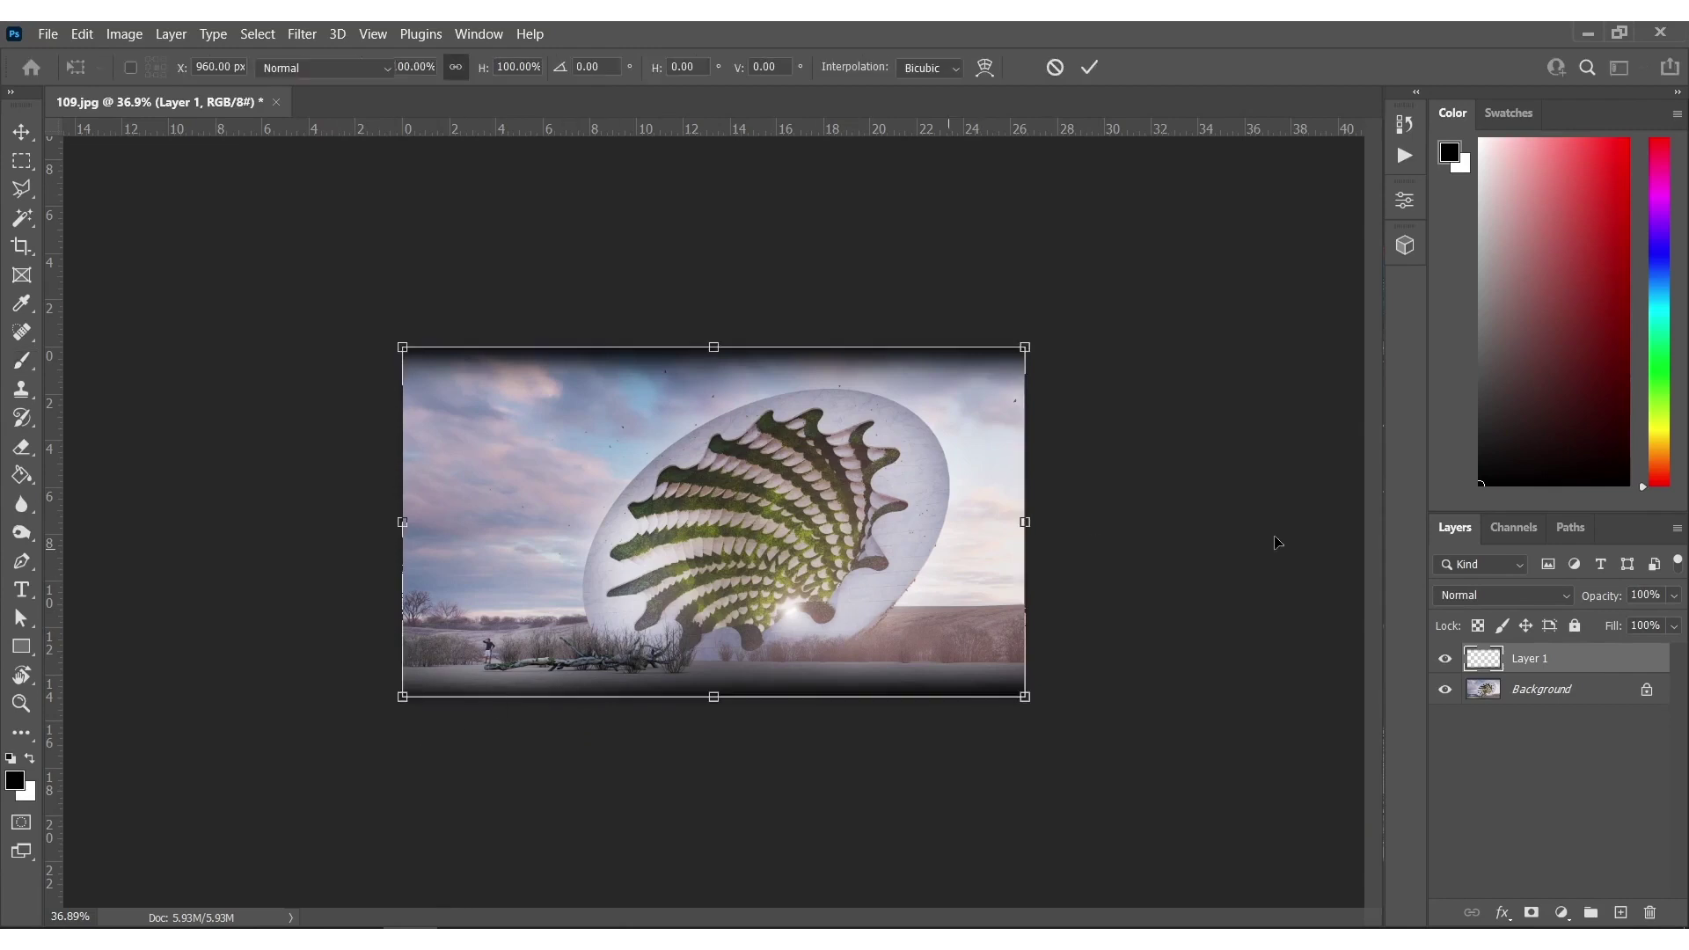
key(Escape)
drag(1595, 599, 1539, 580)
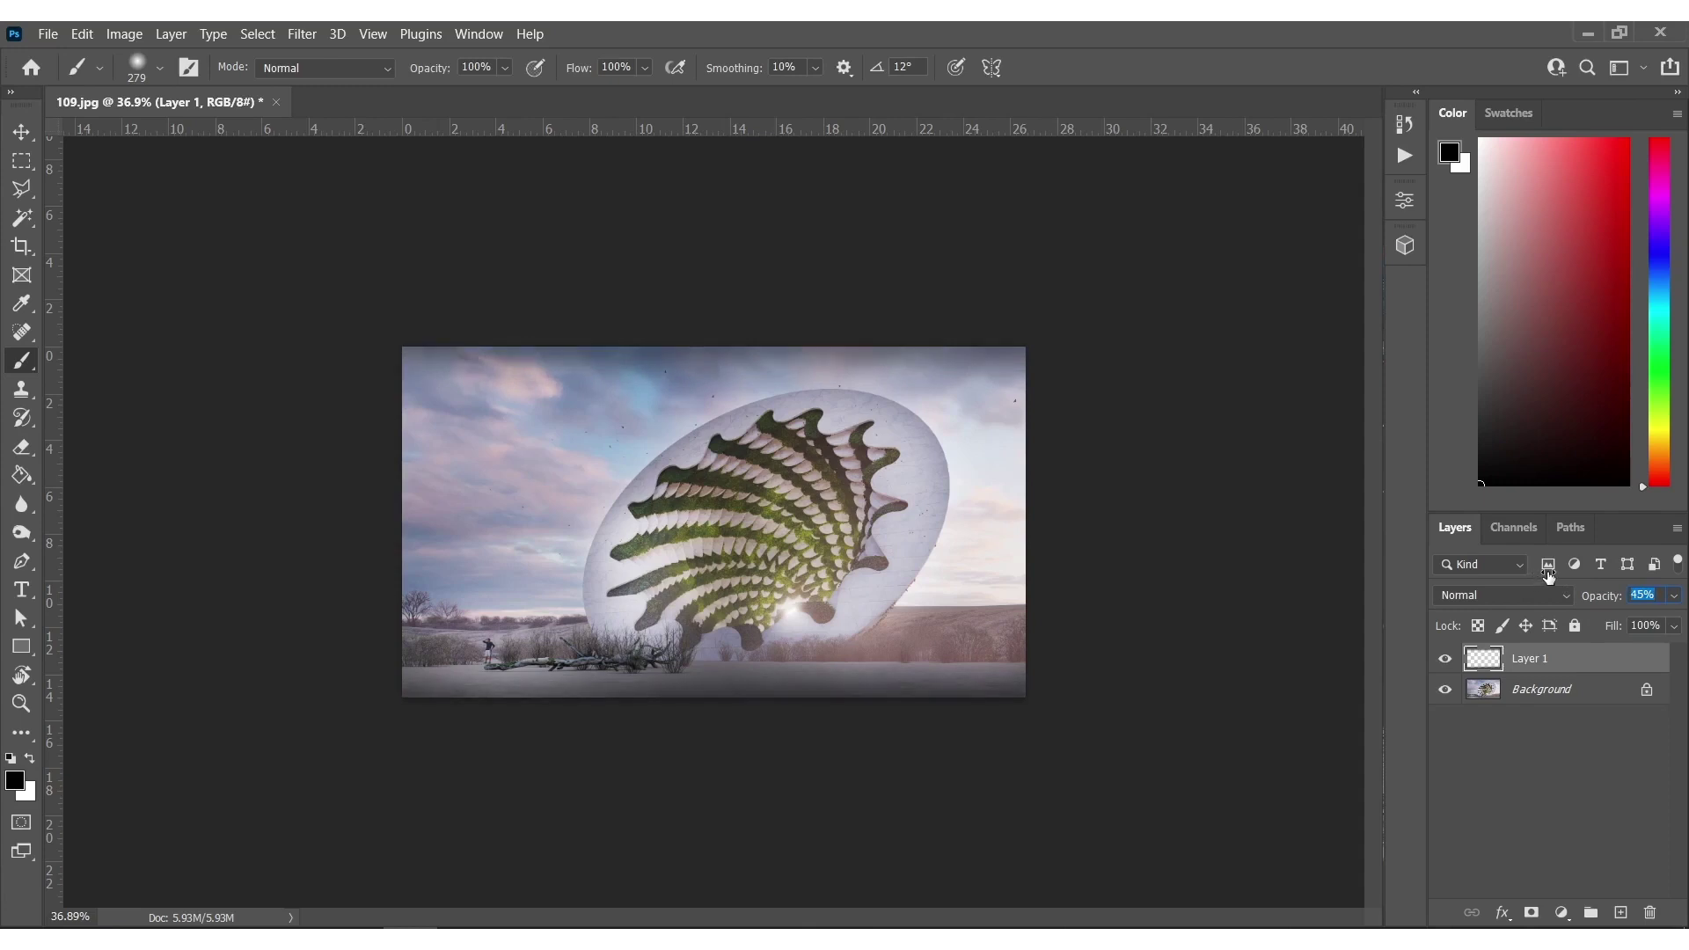
alt+scroll(784, 622, up, 7)
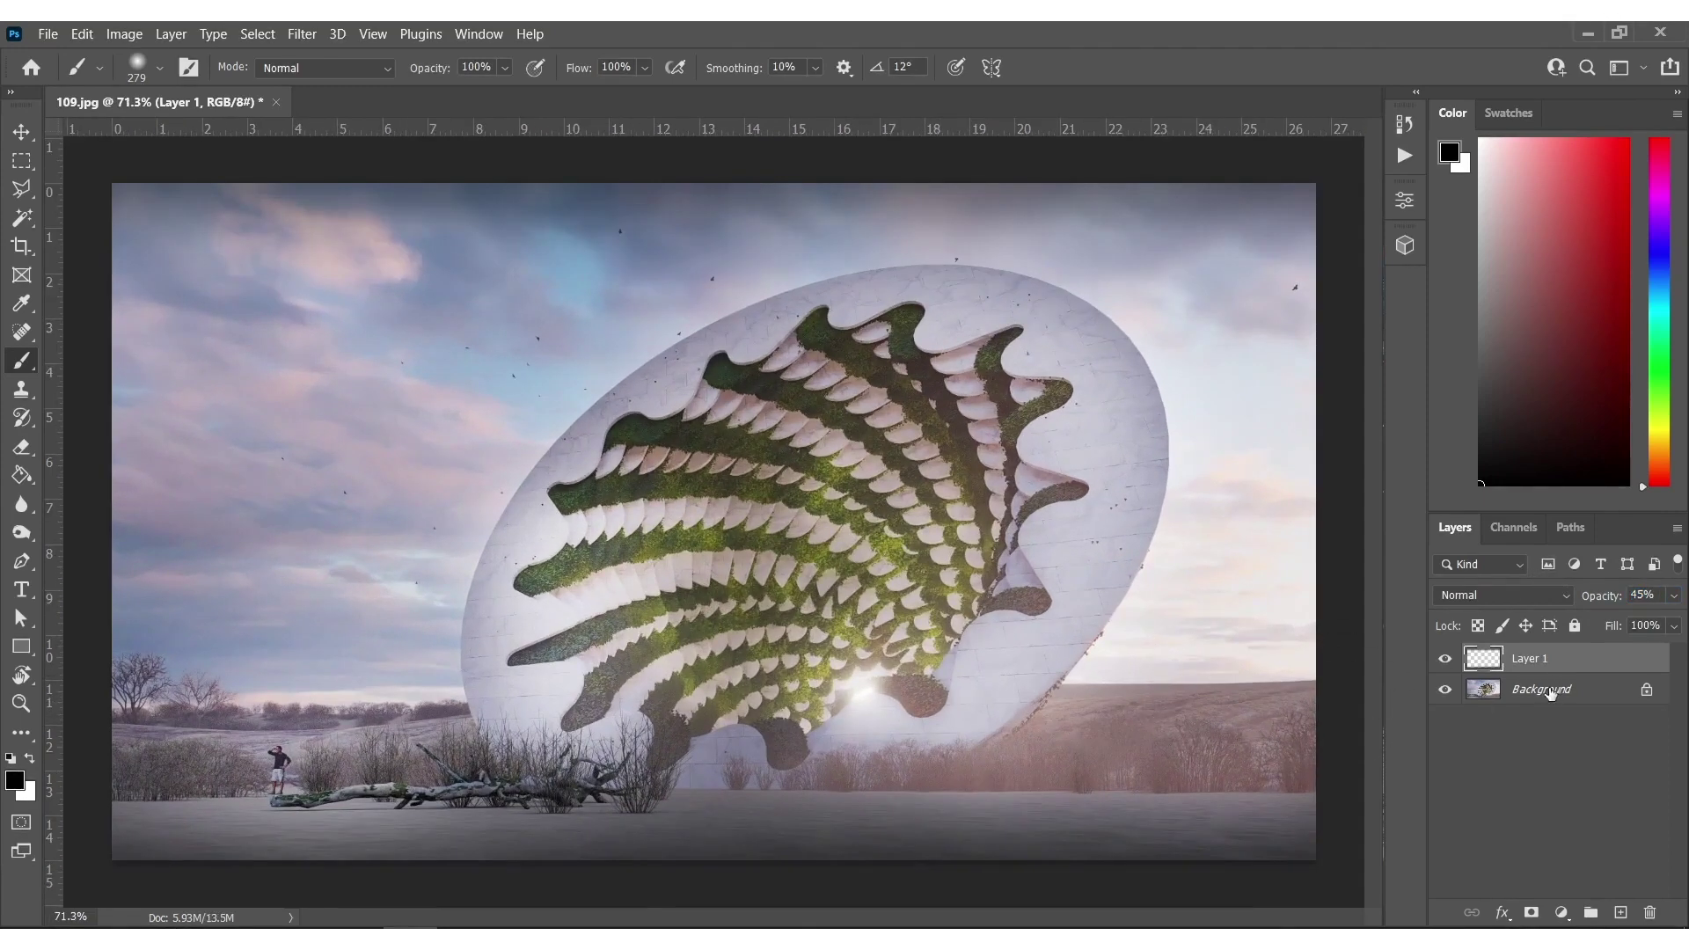
click(1548, 693)
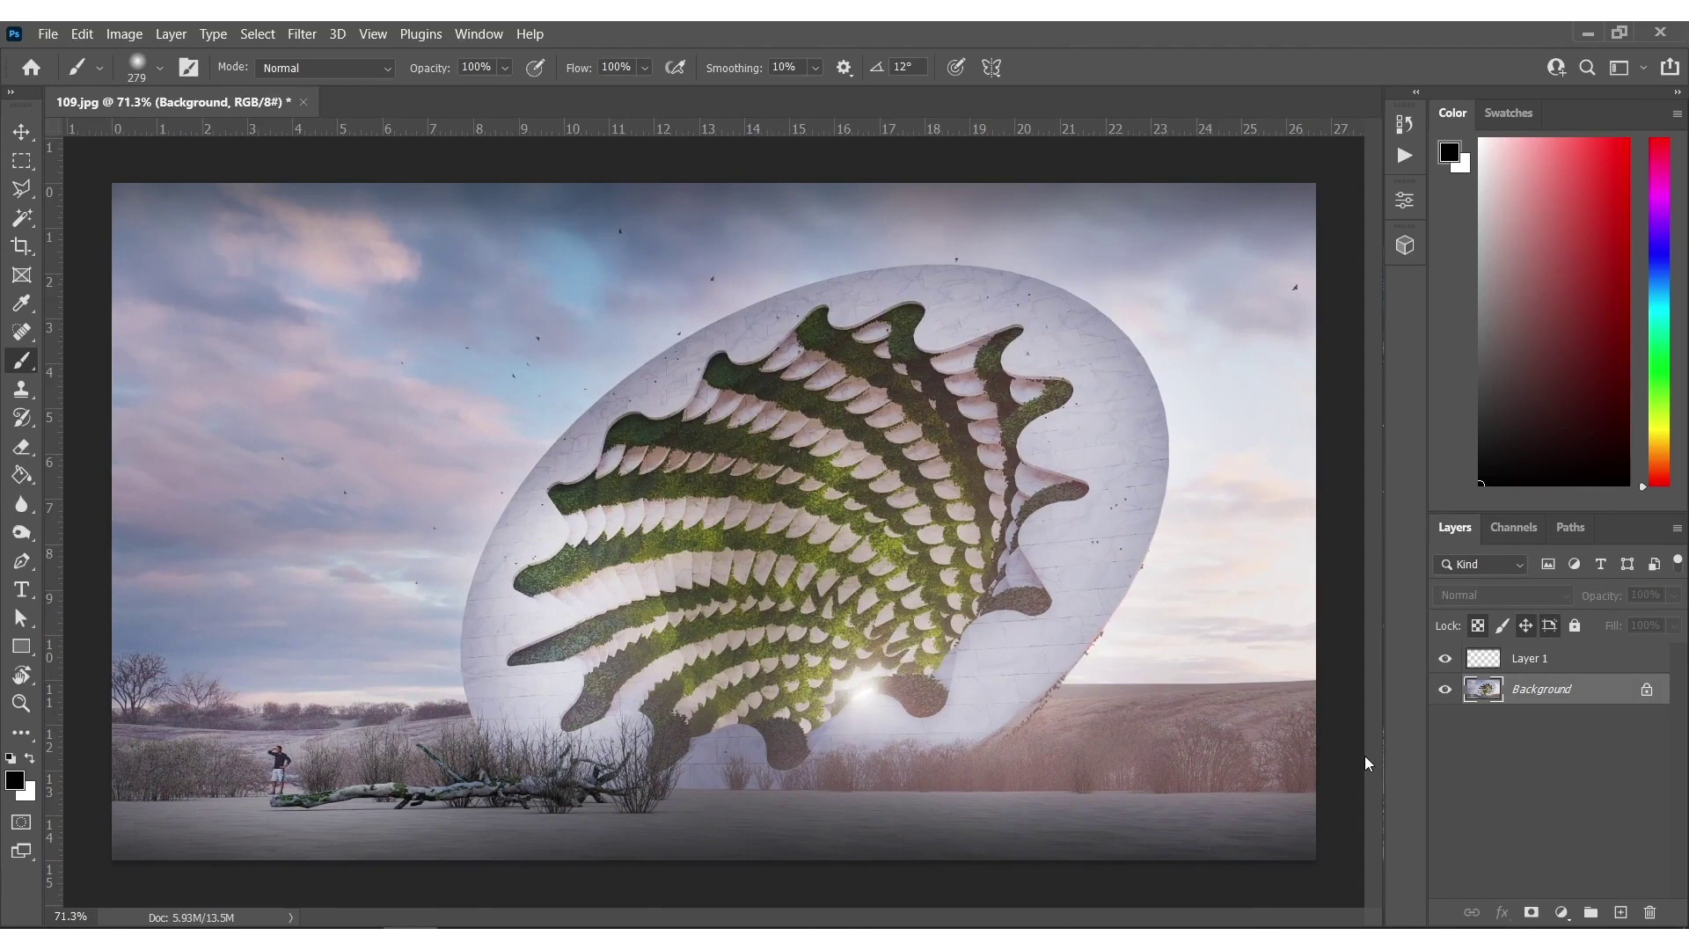